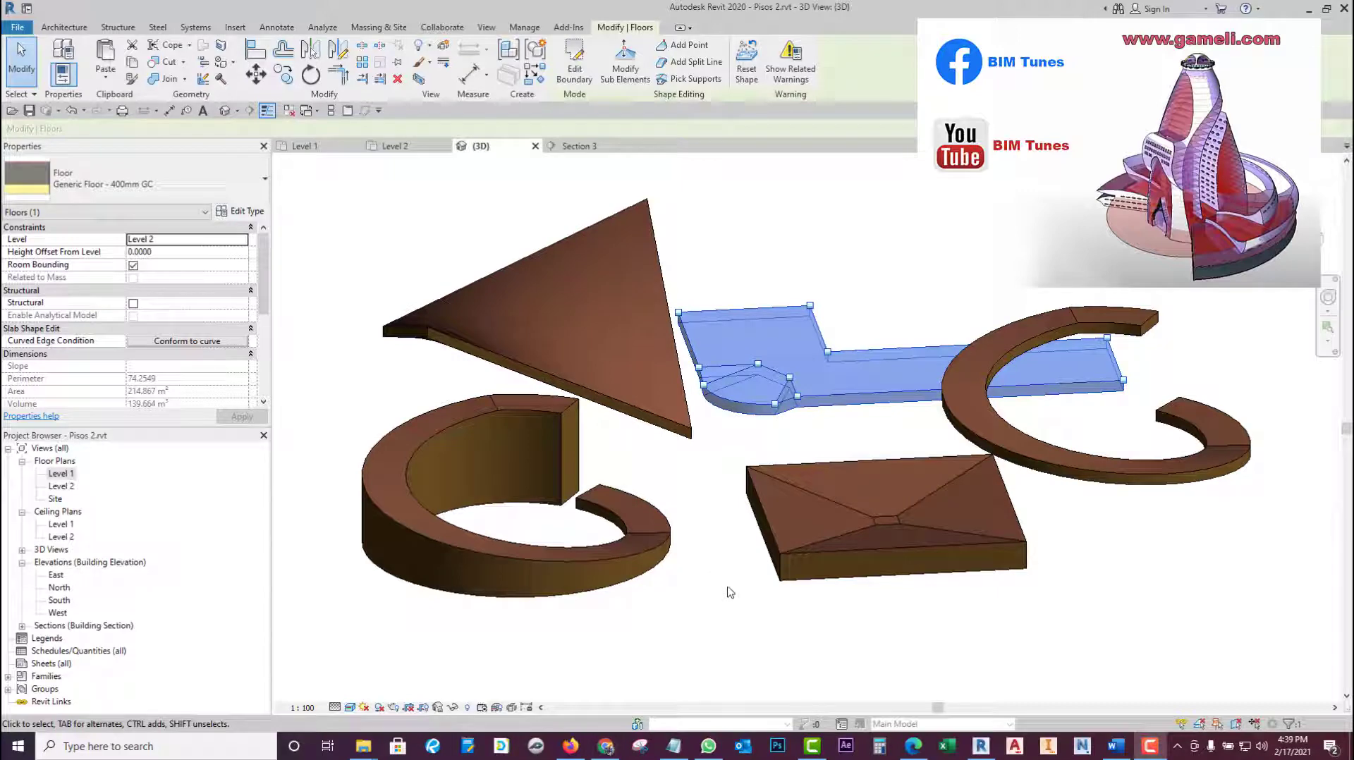
- Orbit the 3D view to see the sample sloped and shape-edited floors from another side
{"action": "mouse_move", "coordinate": [725, 582]}
{"action": "middle_mouse_down", "text": "shift"}
{"action": "mouse_move", "coordinate": [748, 579]}
{"action": "mouse_move", "coordinate": [604, 647]}
{"action": "middle_mouse_up", "text": "shift"}
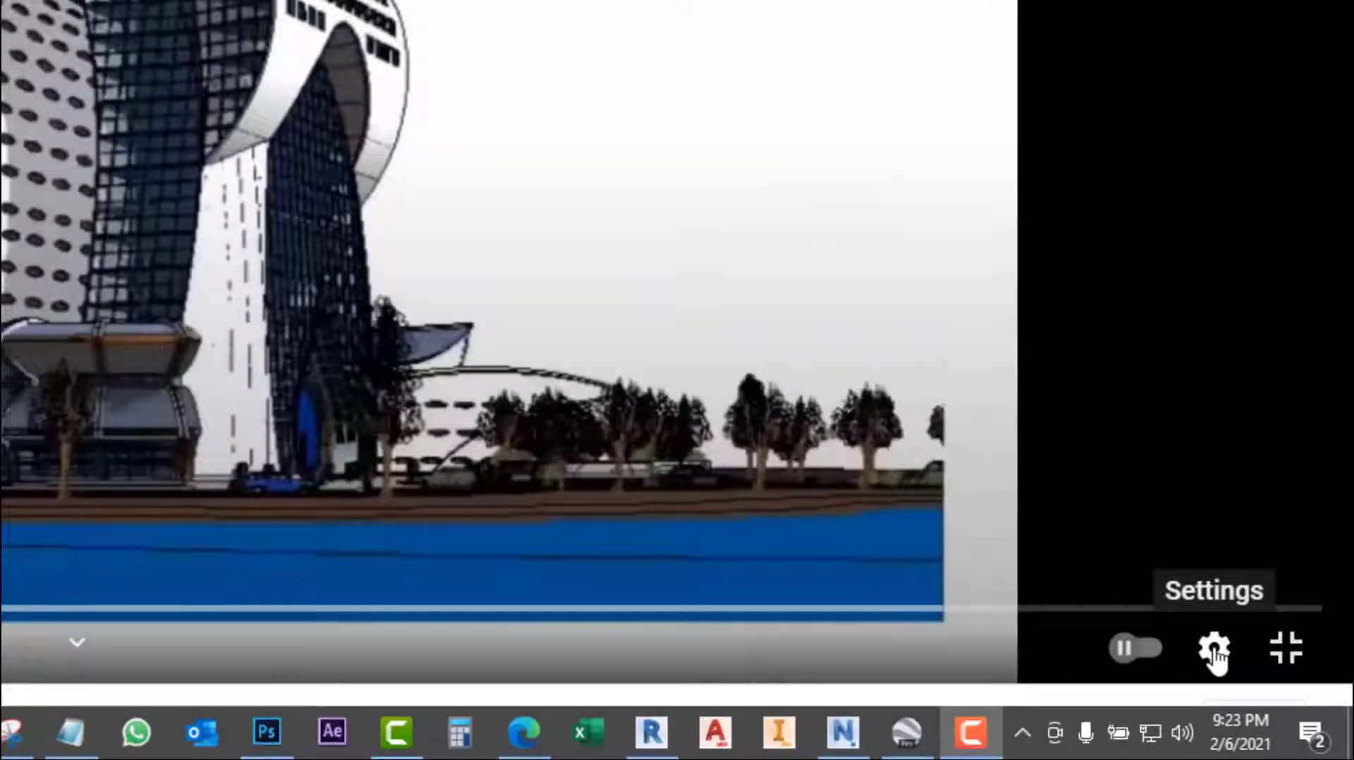
- Set the Revit Massing Tools video's playback quality to 720p
{"action": "left_click", "coordinate": [1214, 652]}
{"action": "left_click", "coordinate": [988, 549]}
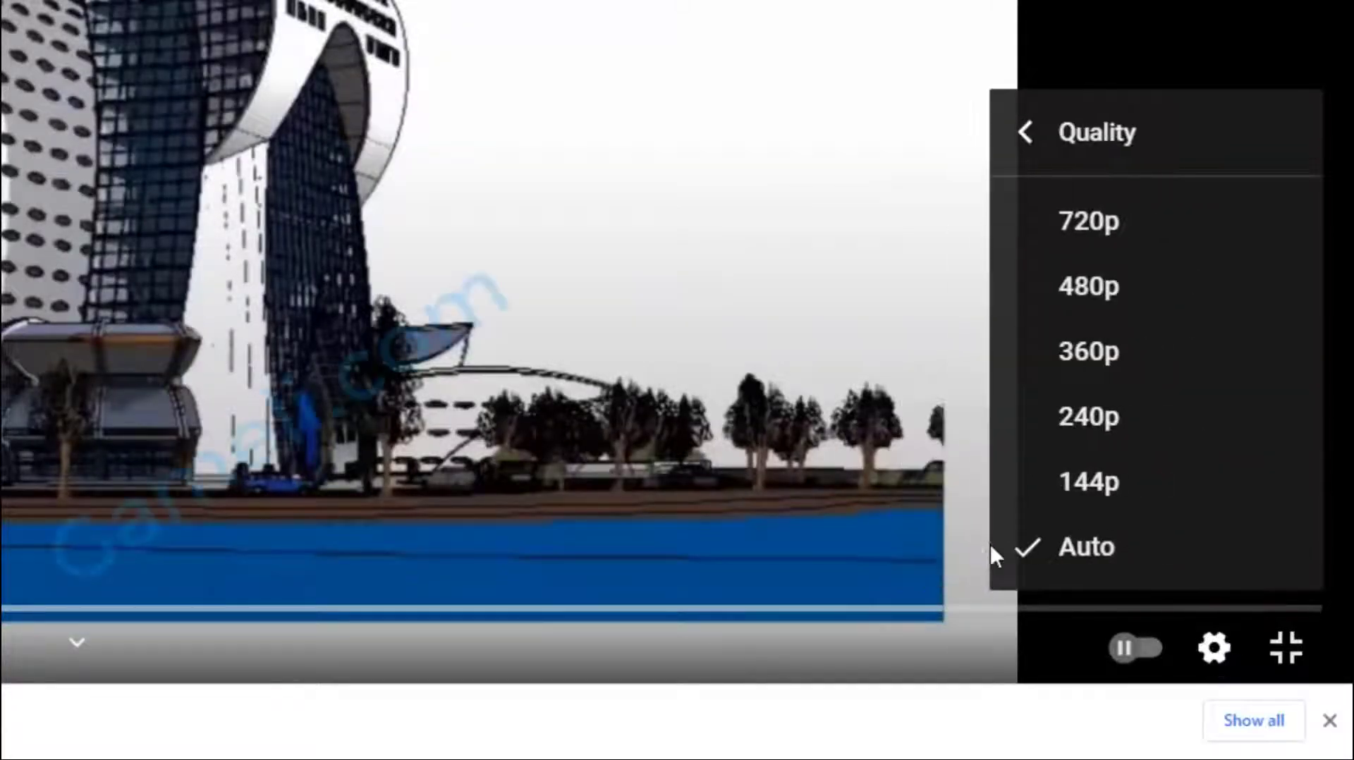
{"action": "left_click", "coordinate": [1144, 236]}
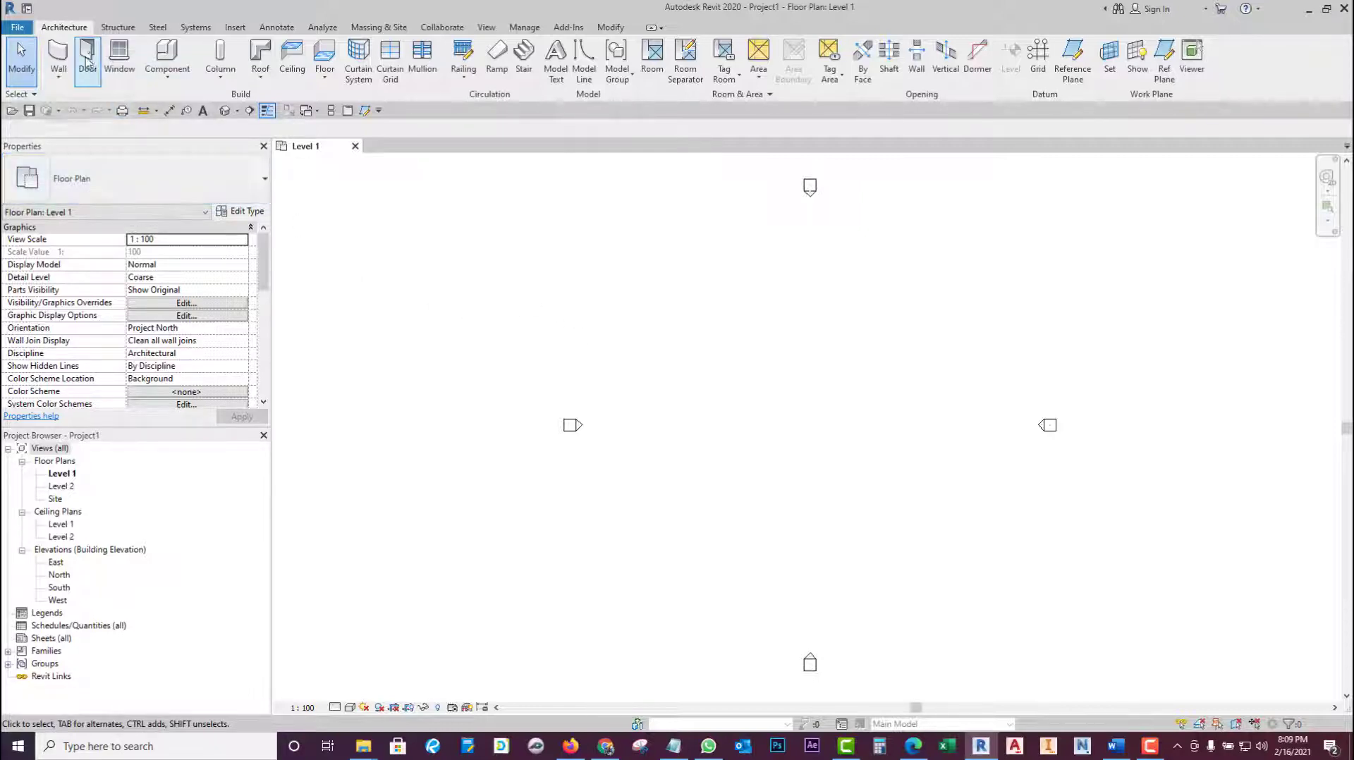
- Start an architectural floor of type Generic Floor - 400mm and open its layer structure for editing
{"action": "left_click", "coordinate": [324, 74]}
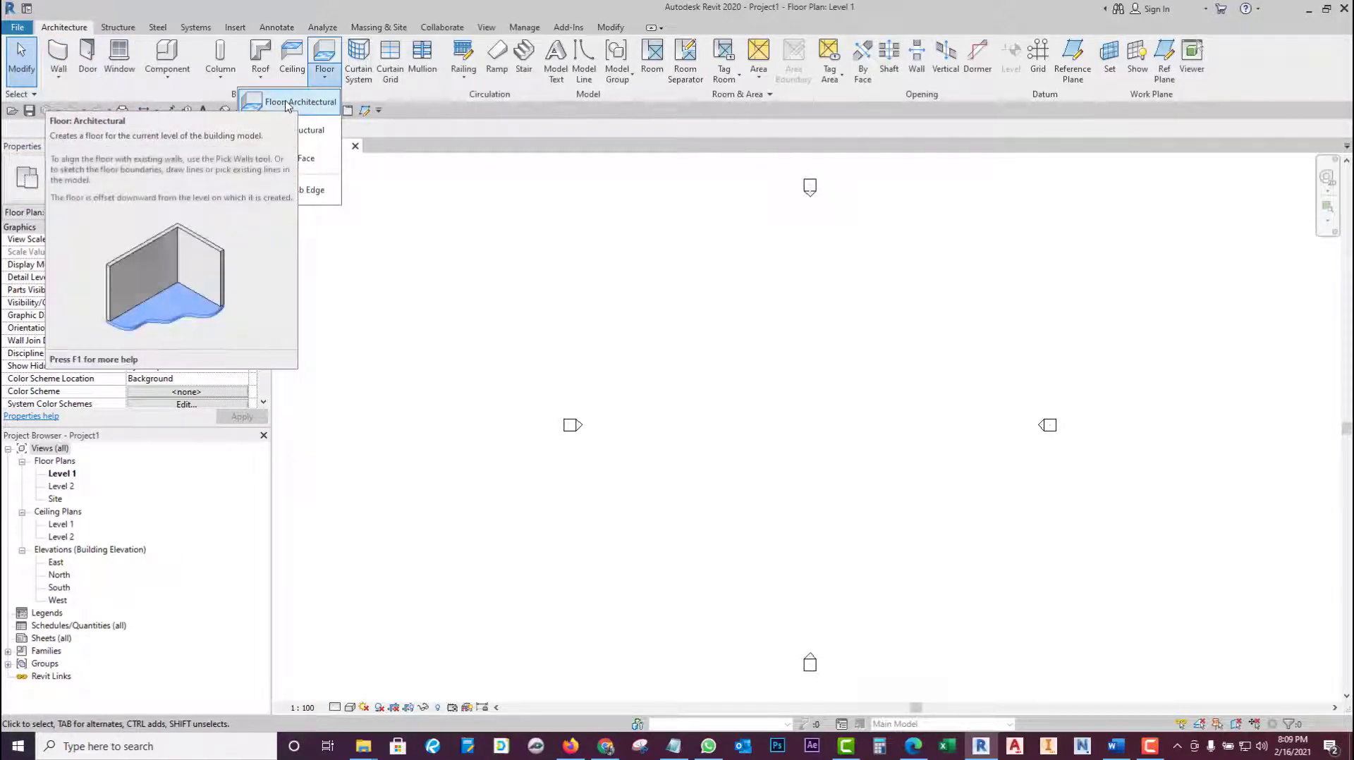
{"action": "left_click", "coordinate": [286, 105]}
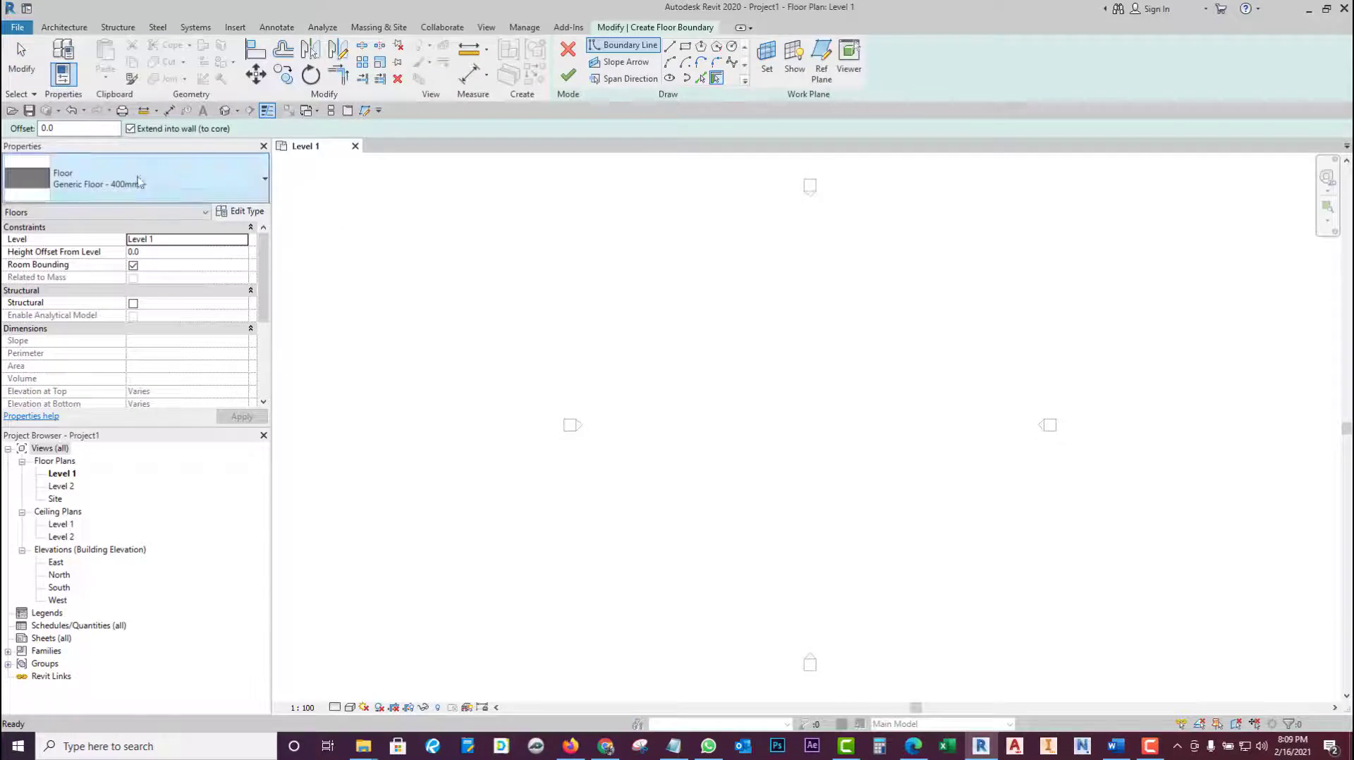
{"action": "left_click", "coordinate": [159, 177]}
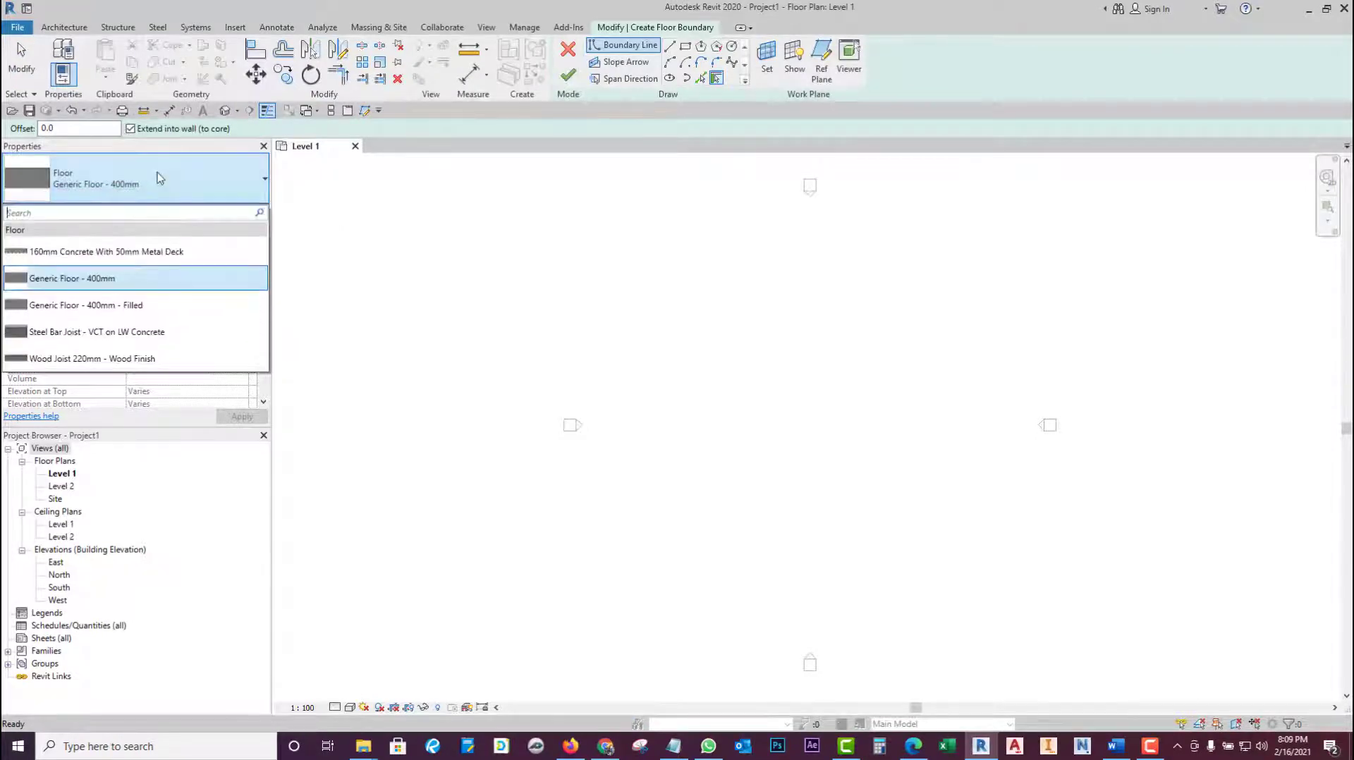
{"action": "left_click", "coordinate": [139, 282]}
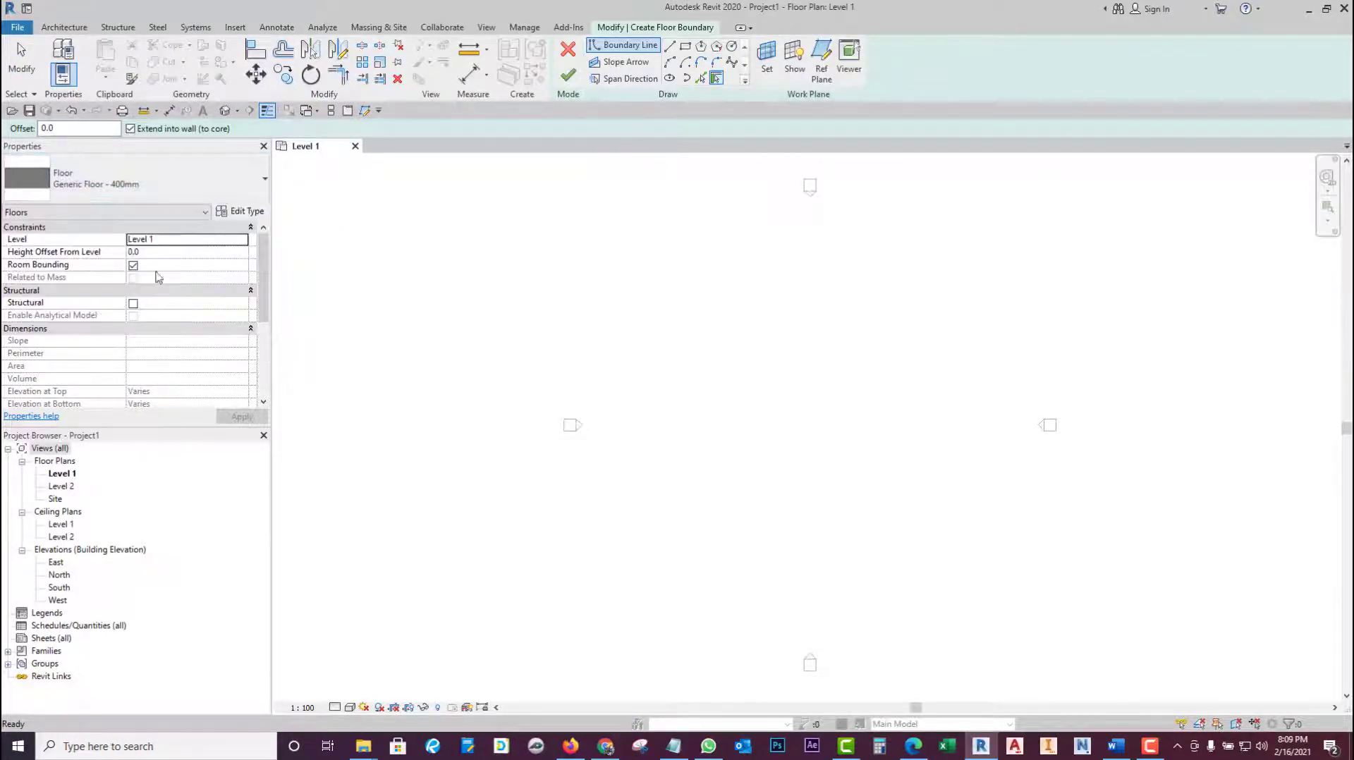
{"action": "left_click", "coordinate": [242, 212]}
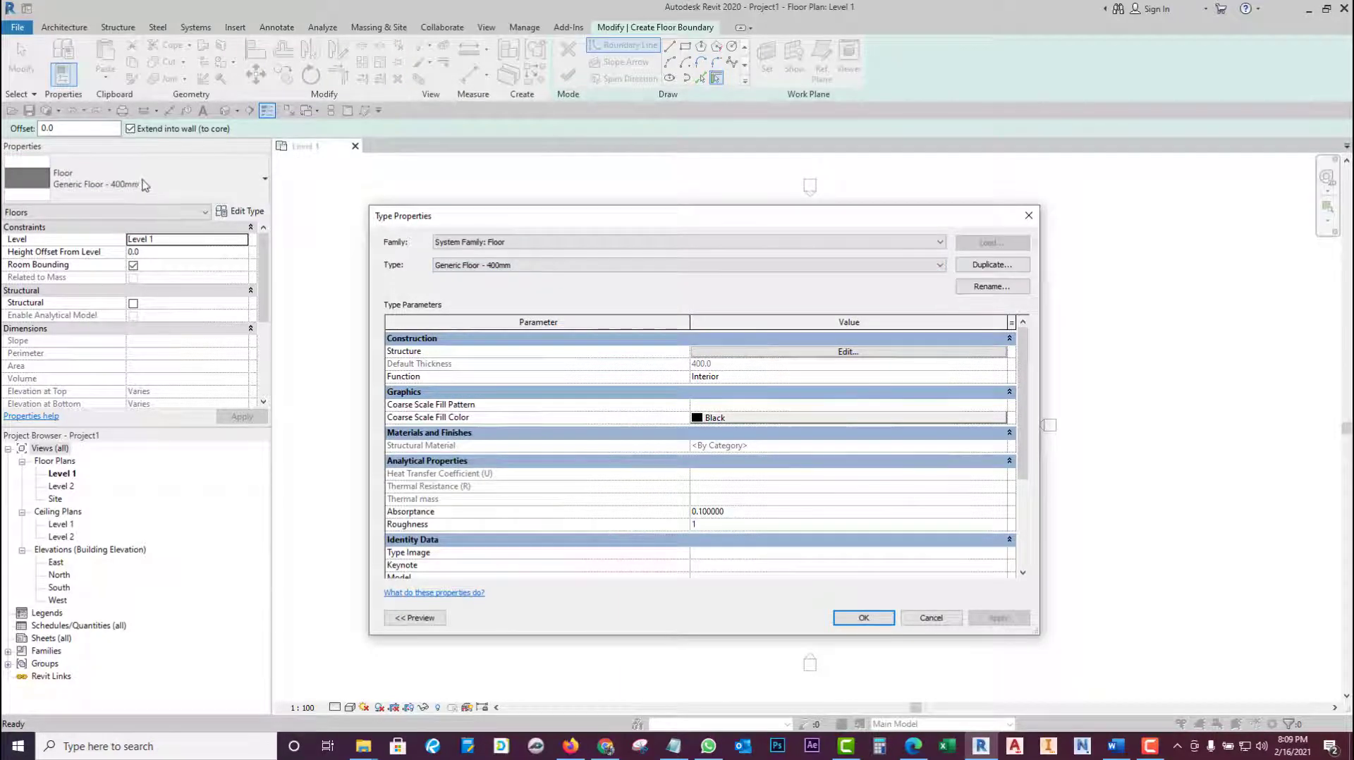
{"action": "left_click", "coordinate": [768, 352]}
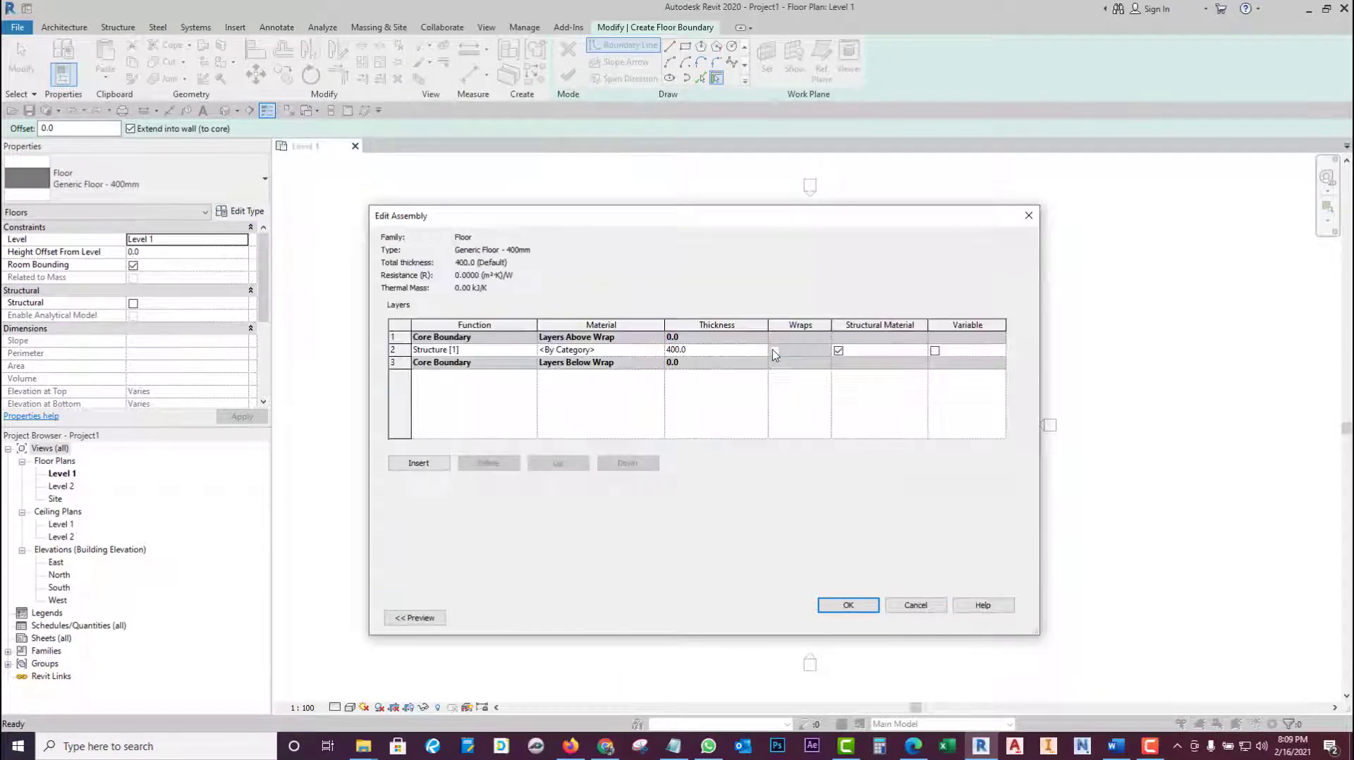
{"action": "left_click", "coordinate": [640, 351]}
- Search 'concrete' and pick Concrete, Cast-in-Place gray for the structure layer
{"action": "left_click", "coordinate": [659, 350]}
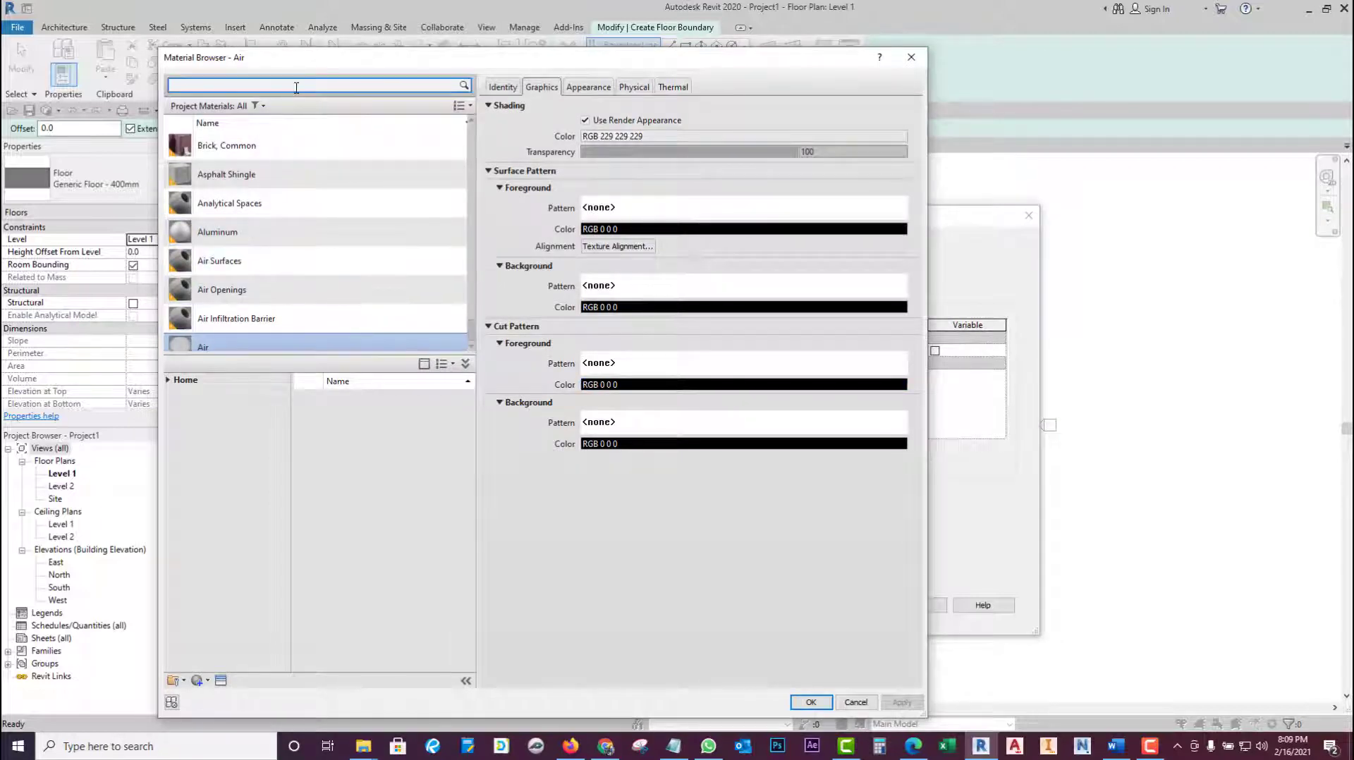
{"action": "type", "text": "concrete"}
{"action": "left_click", "coordinate": [356, 222]}
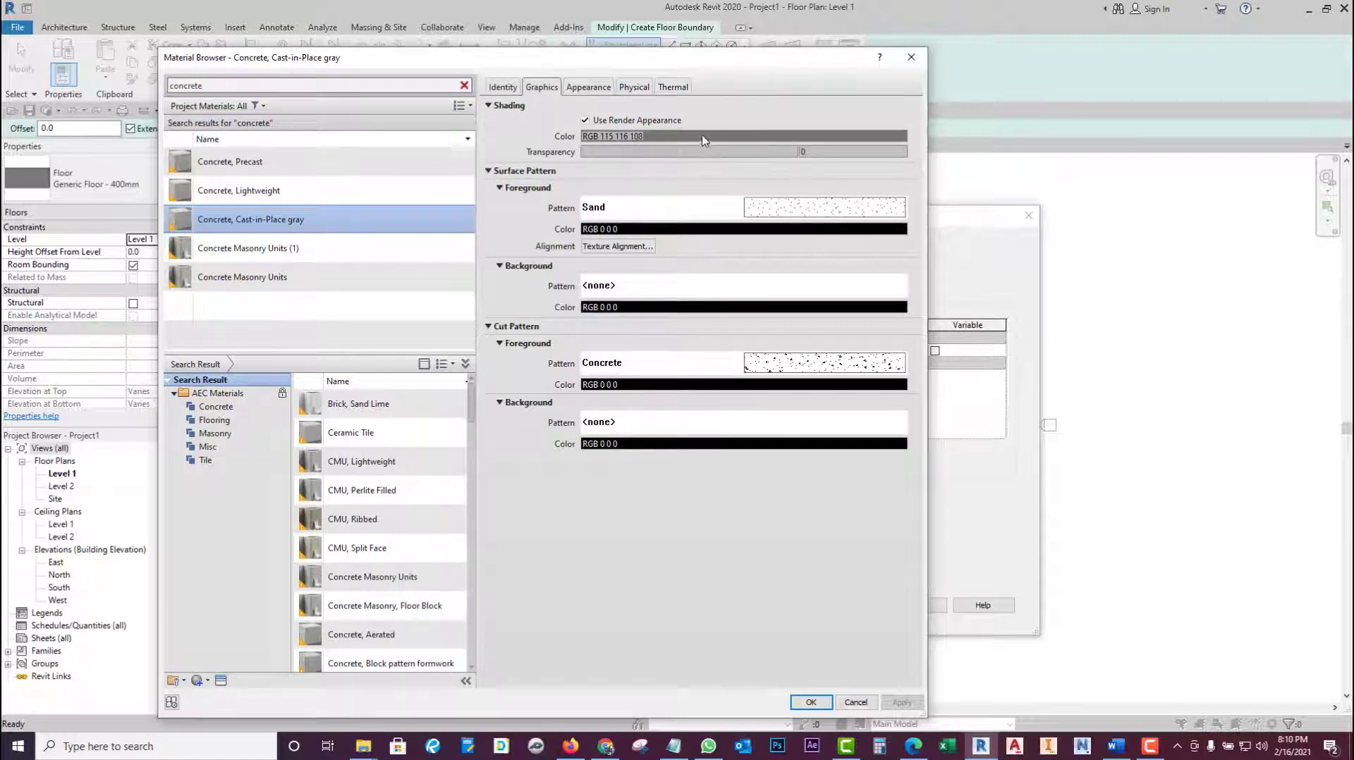
- Turn off Use Render Appearance and set a lighter grey shading colour
{"action": "left_click", "coordinate": [596, 88]}
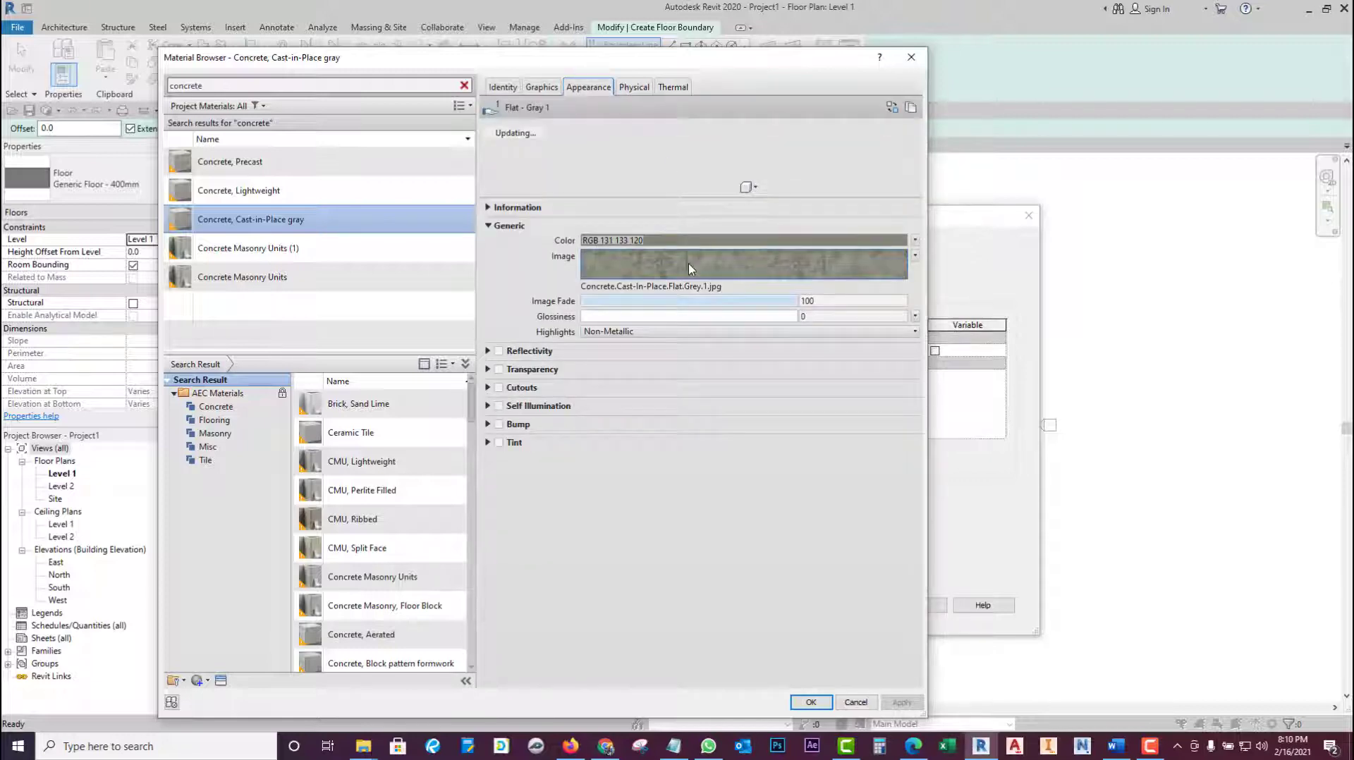
{"action": "left_click", "coordinate": [542, 87]}
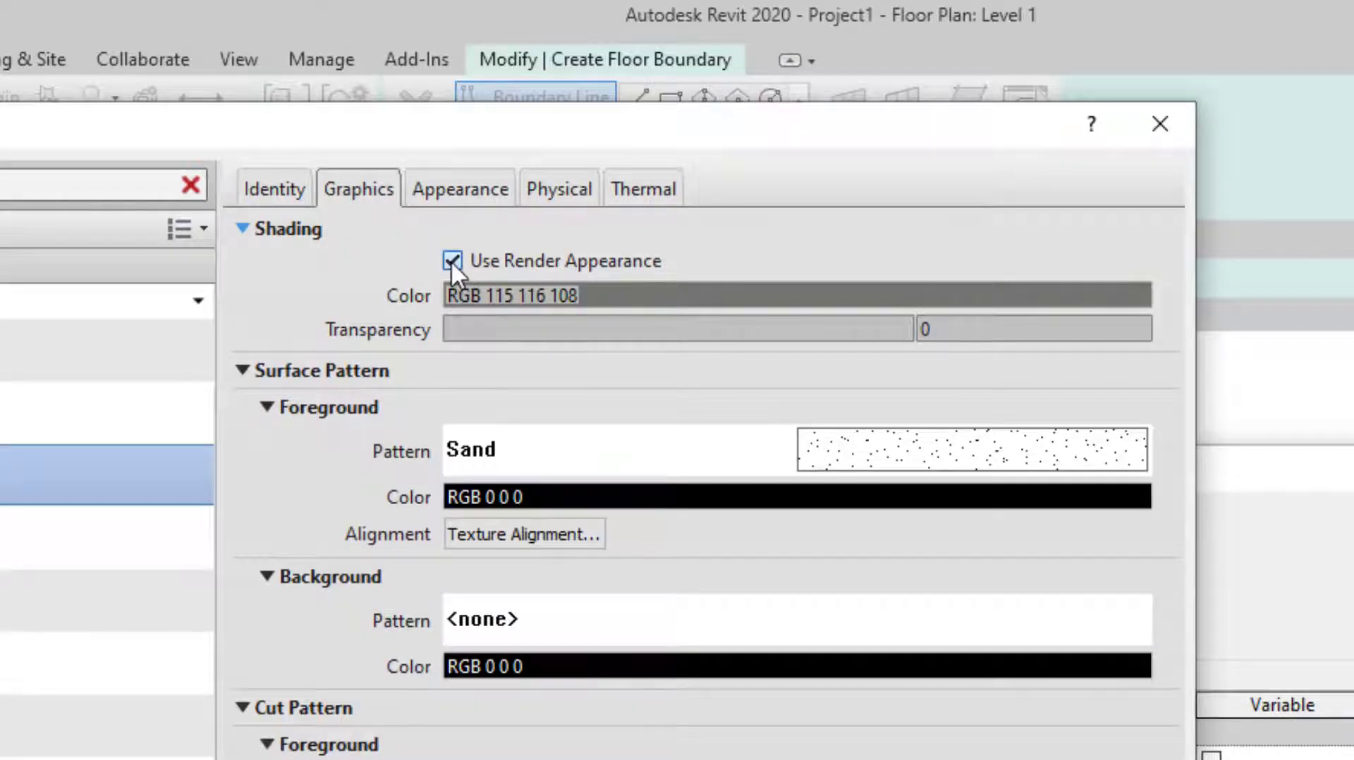
{"action": "left_click", "coordinate": [451, 260]}
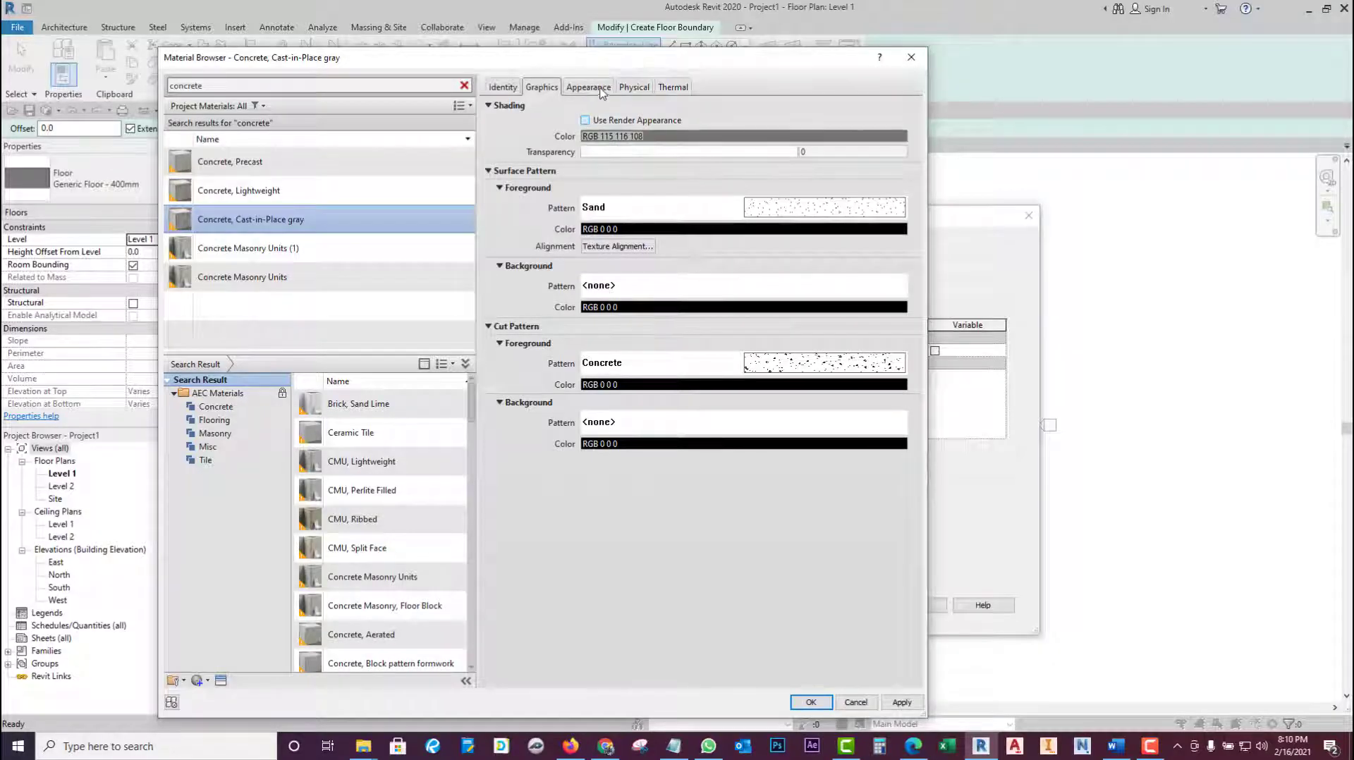
{"action": "left_click", "coordinate": [589, 86]}
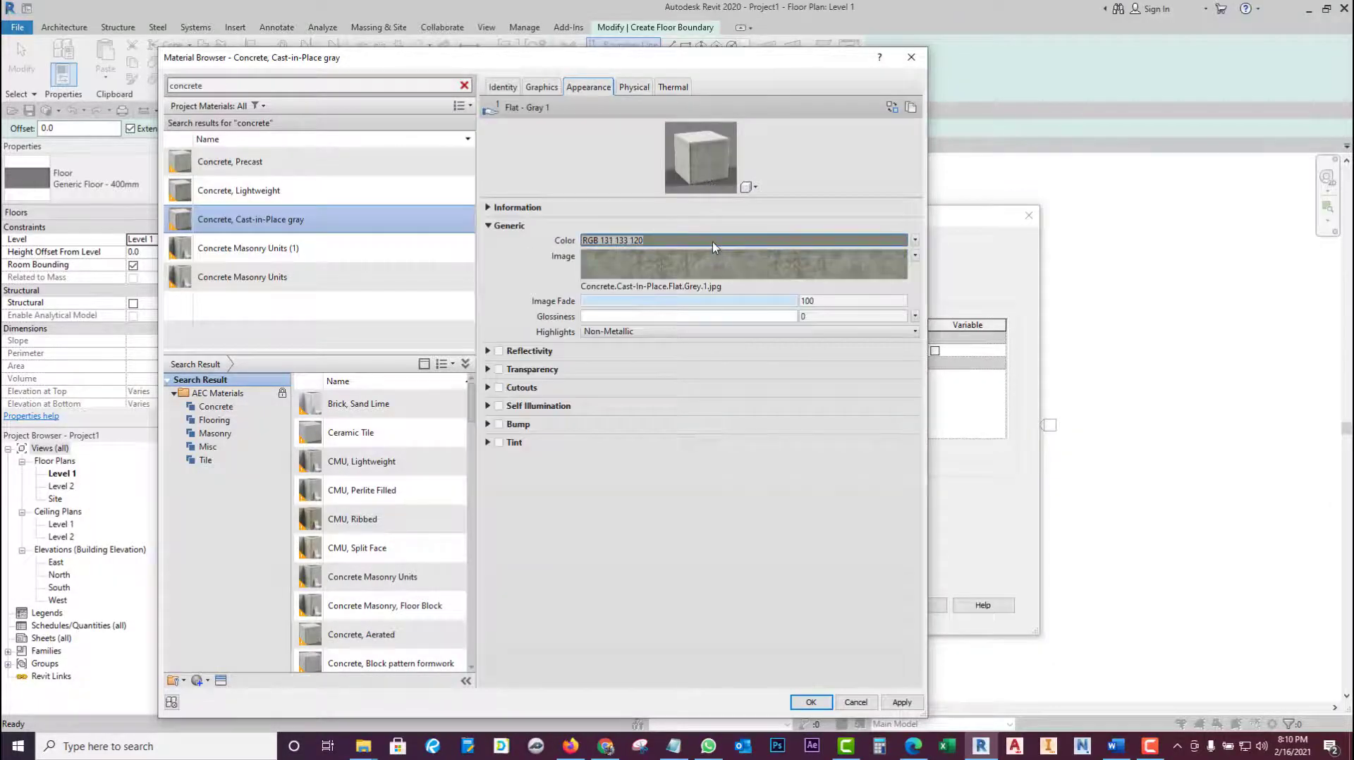
{"action": "left_click", "coordinate": [542, 88]}
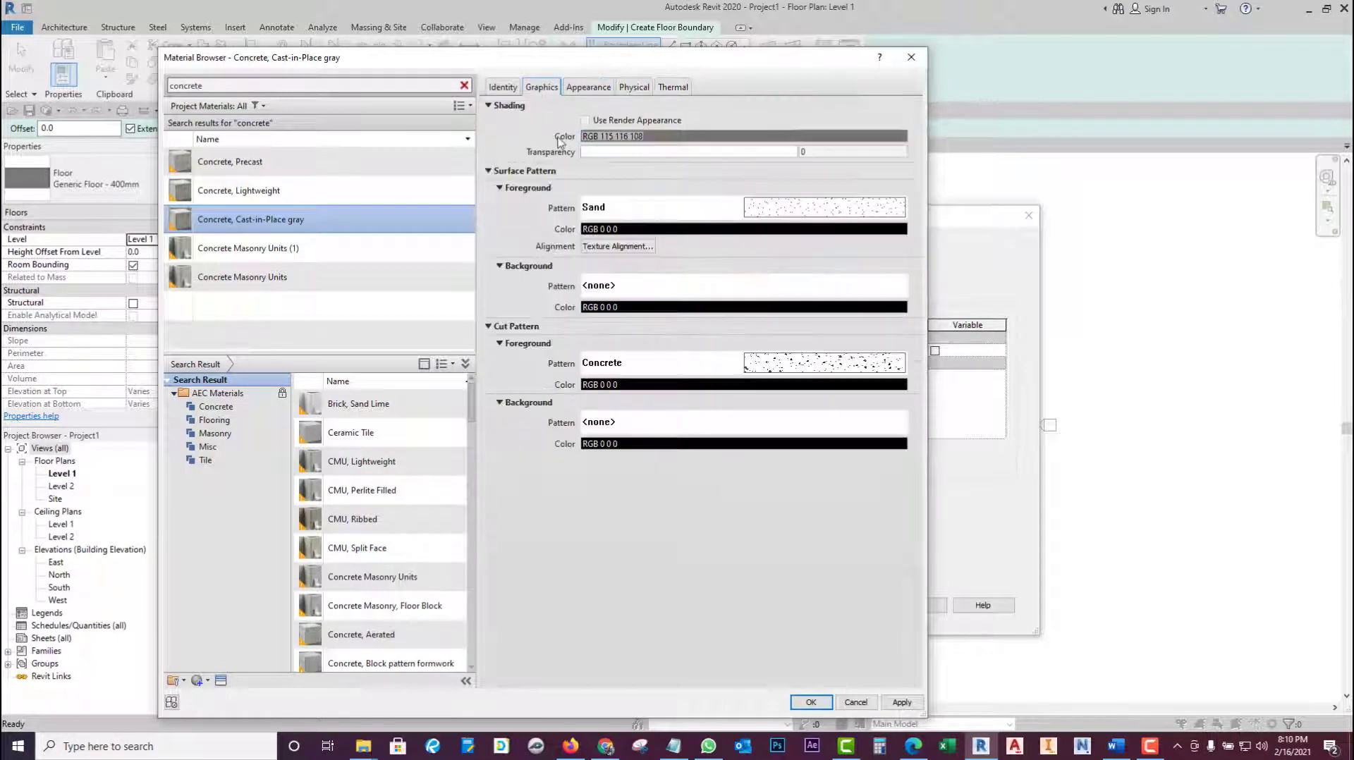
{"action": "left_click", "coordinate": [666, 136]}
{"action": "left_click", "coordinate": [696, 315]}
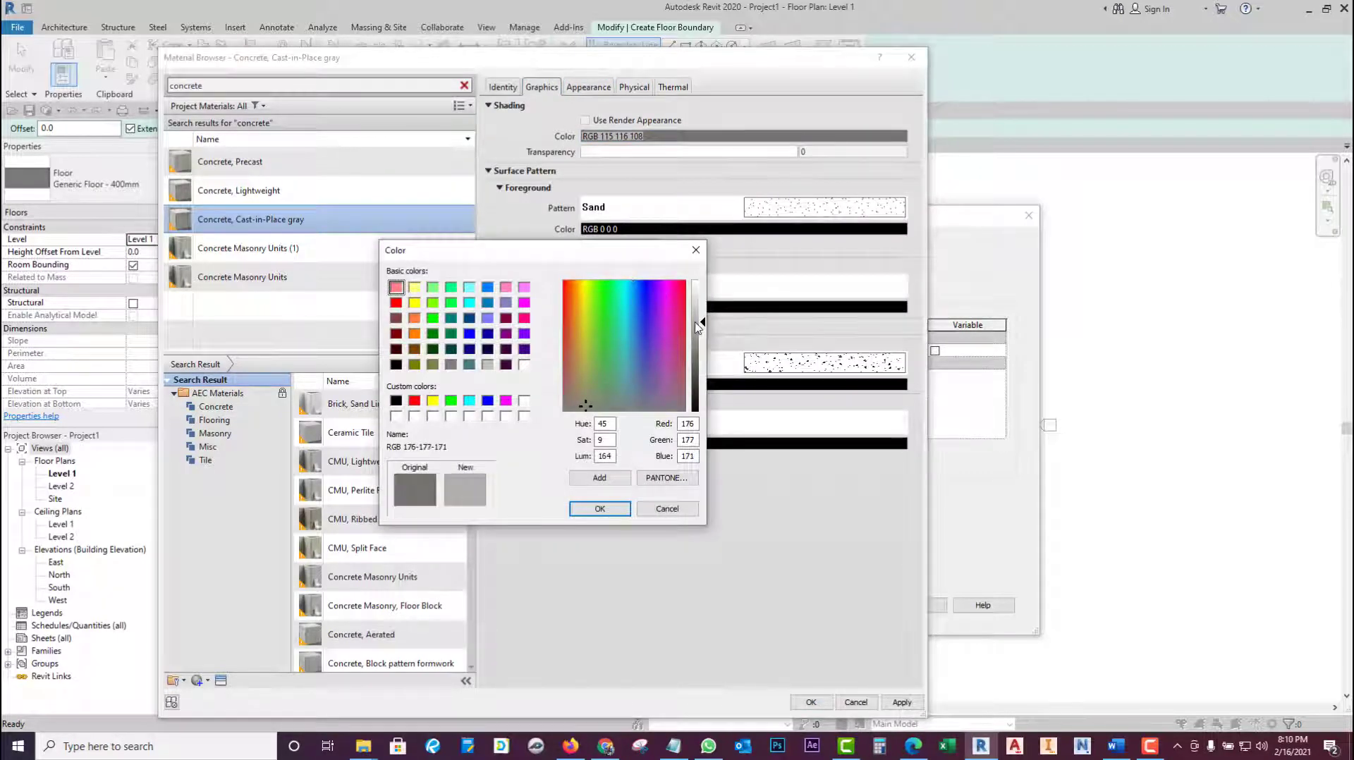
{"action": "left_click", "coordinate": [600, 508]}
- Apply the concrete material, then add a Finish 1 [4] layer above the core boundary
{"action": "left_click", "coordinate": [810, 702]}
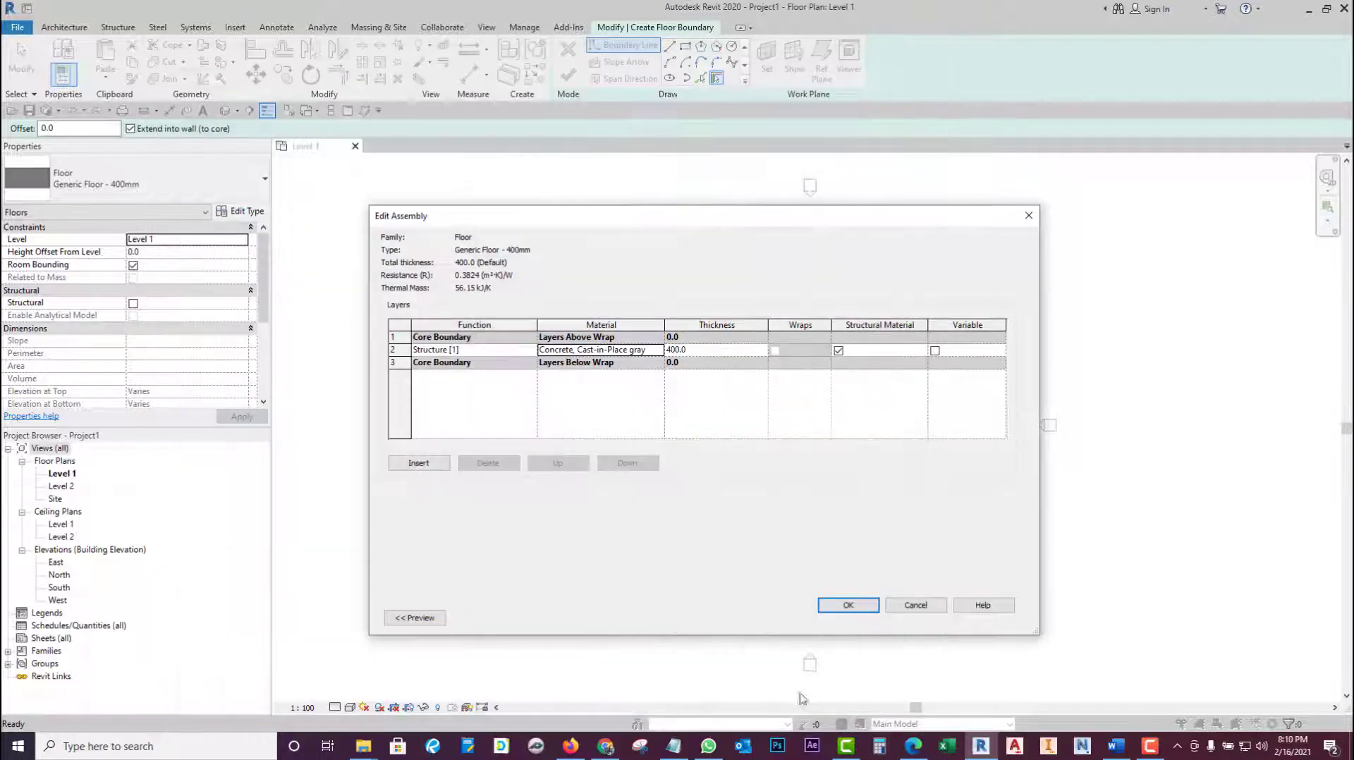
{"action": "left_click", "coordinate": [719, 349]}
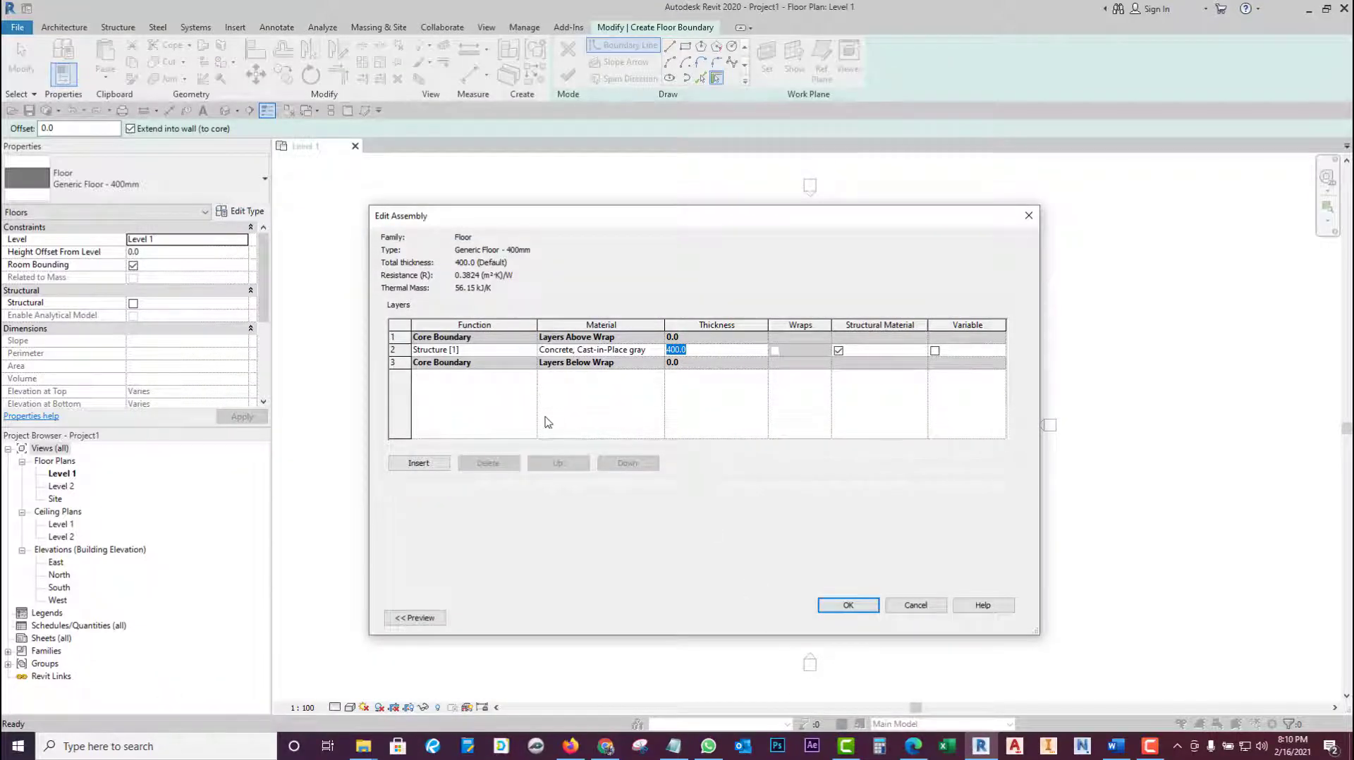
{"action": "left_click", "coordinate": [418, 466]}
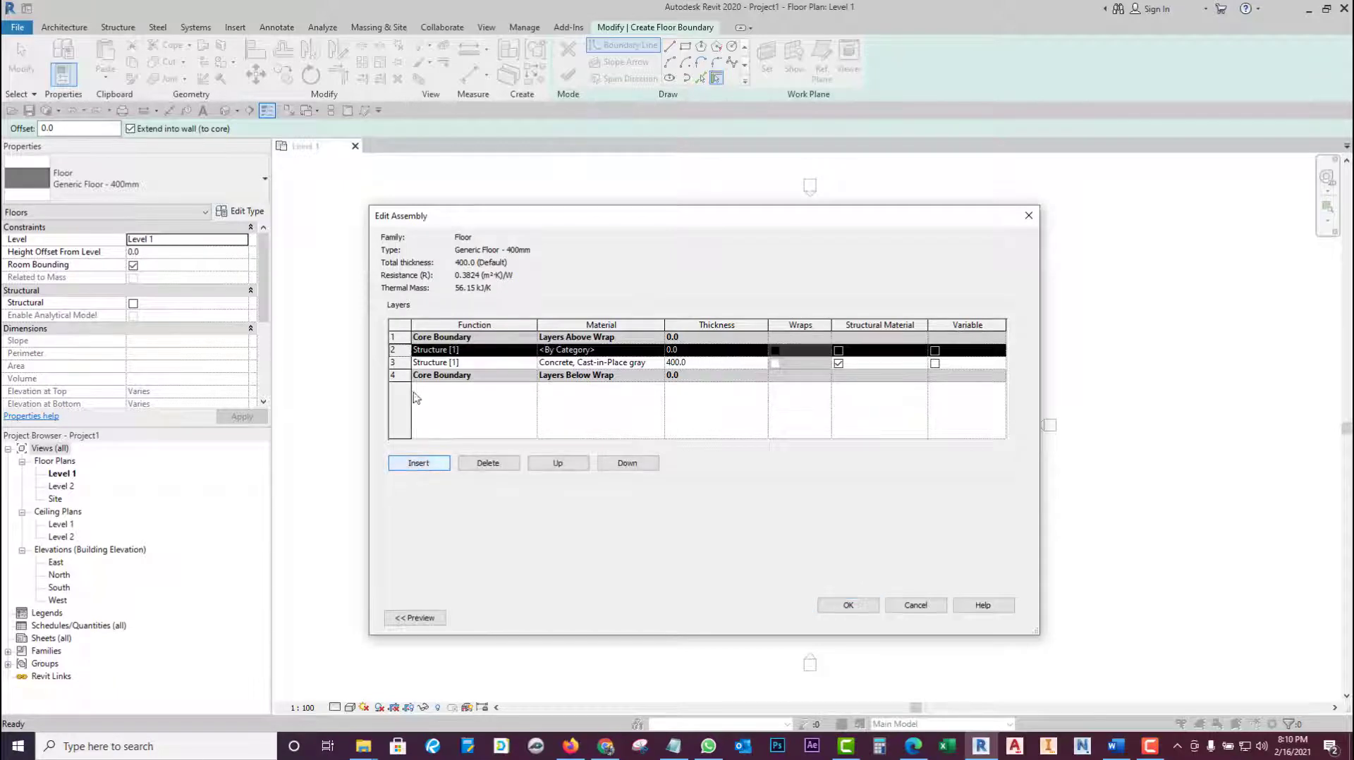
{"action": "left_click", "coordinate": [431, 351]}
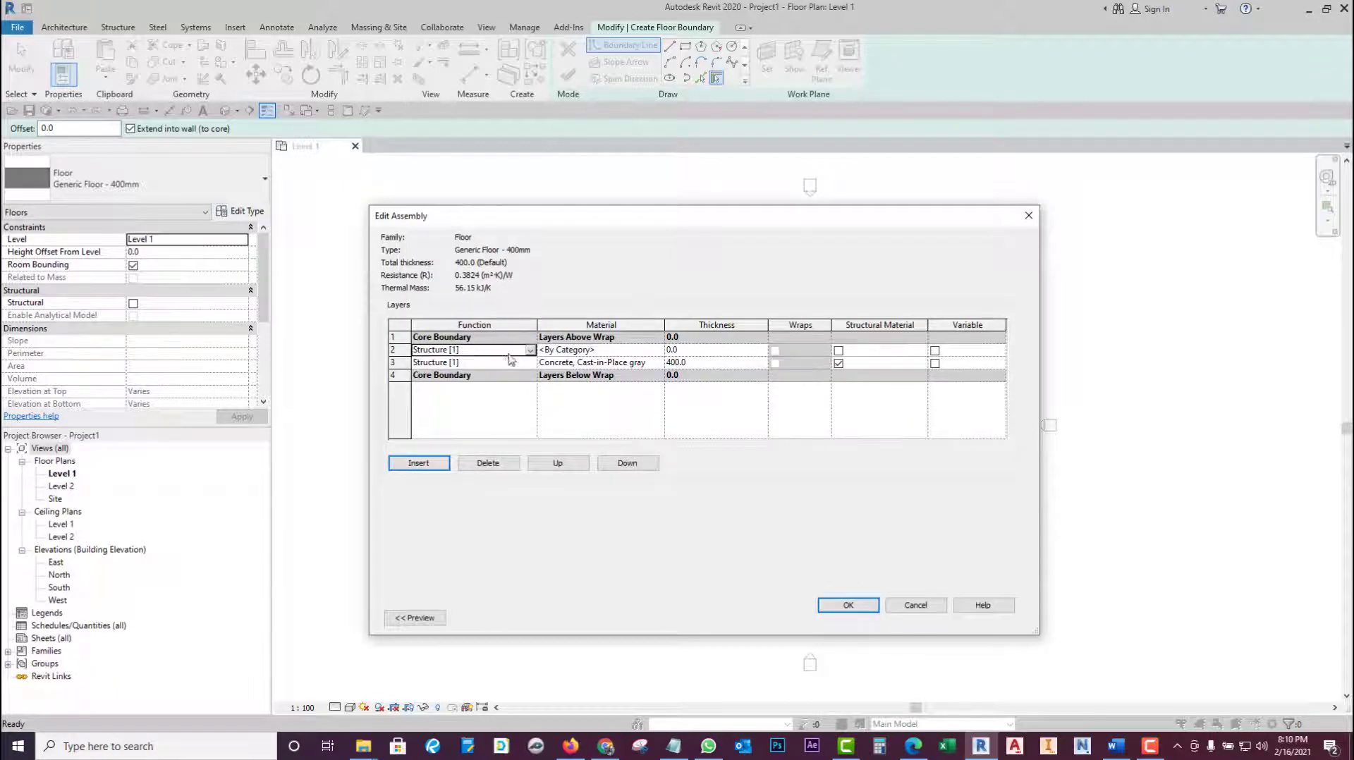
{"action": "left_click", "coordinate": [530, 351]}
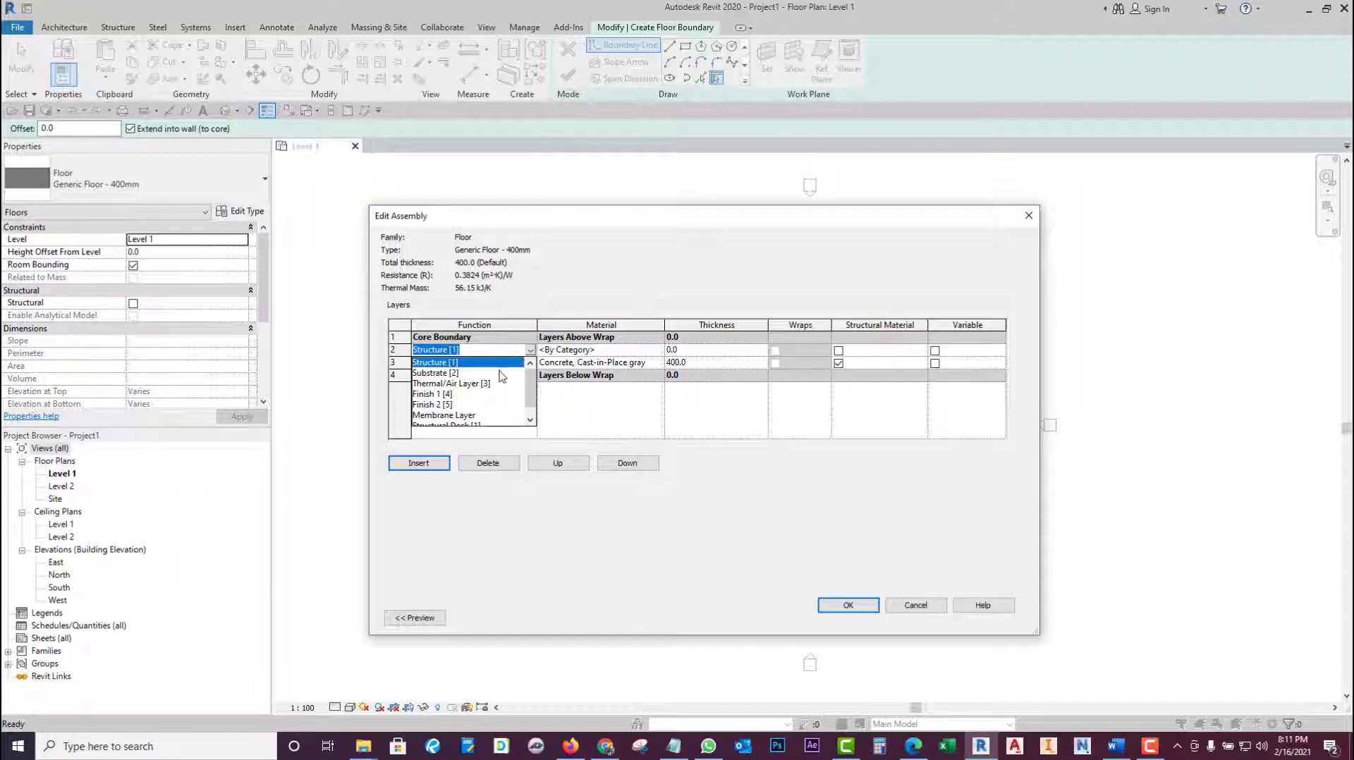
{"action": "key", "text": "Escape"}
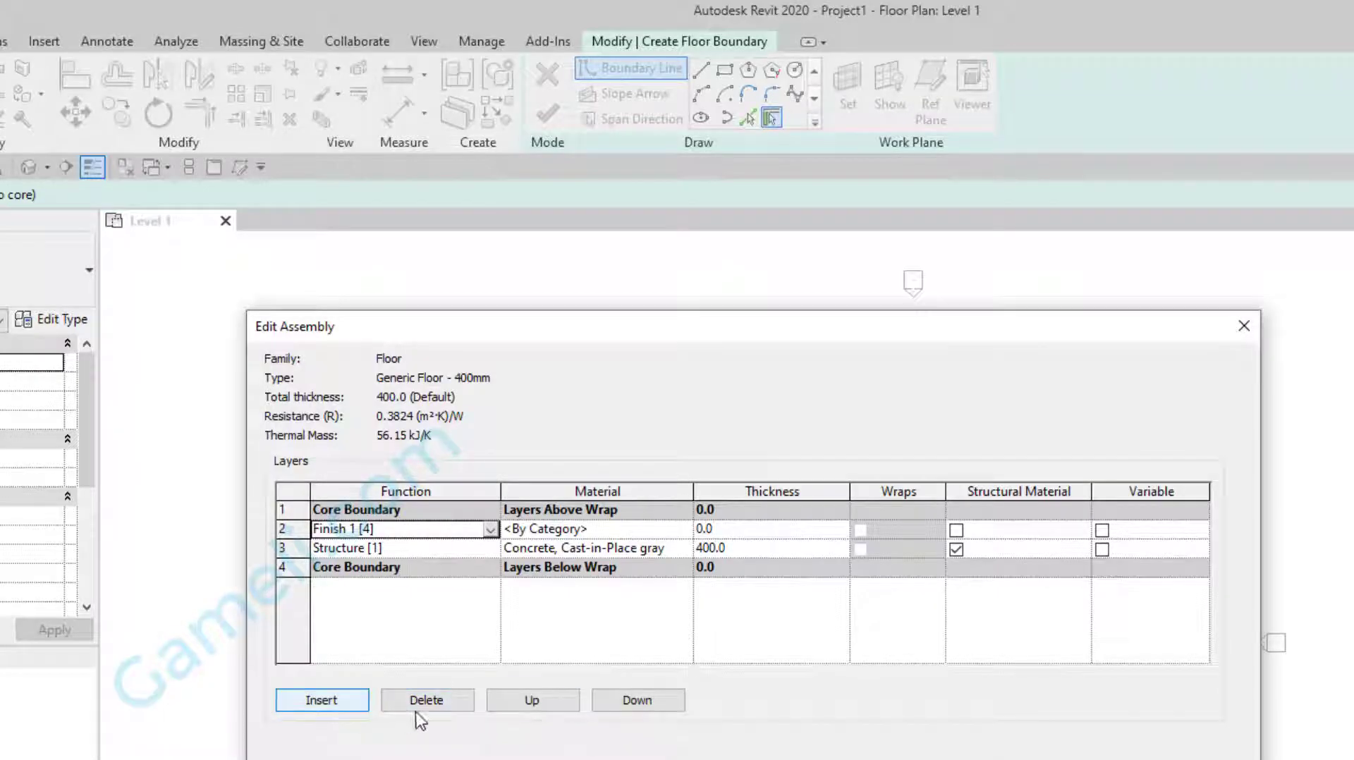
{"action": "left_click", "coordinate": [554, 702]}
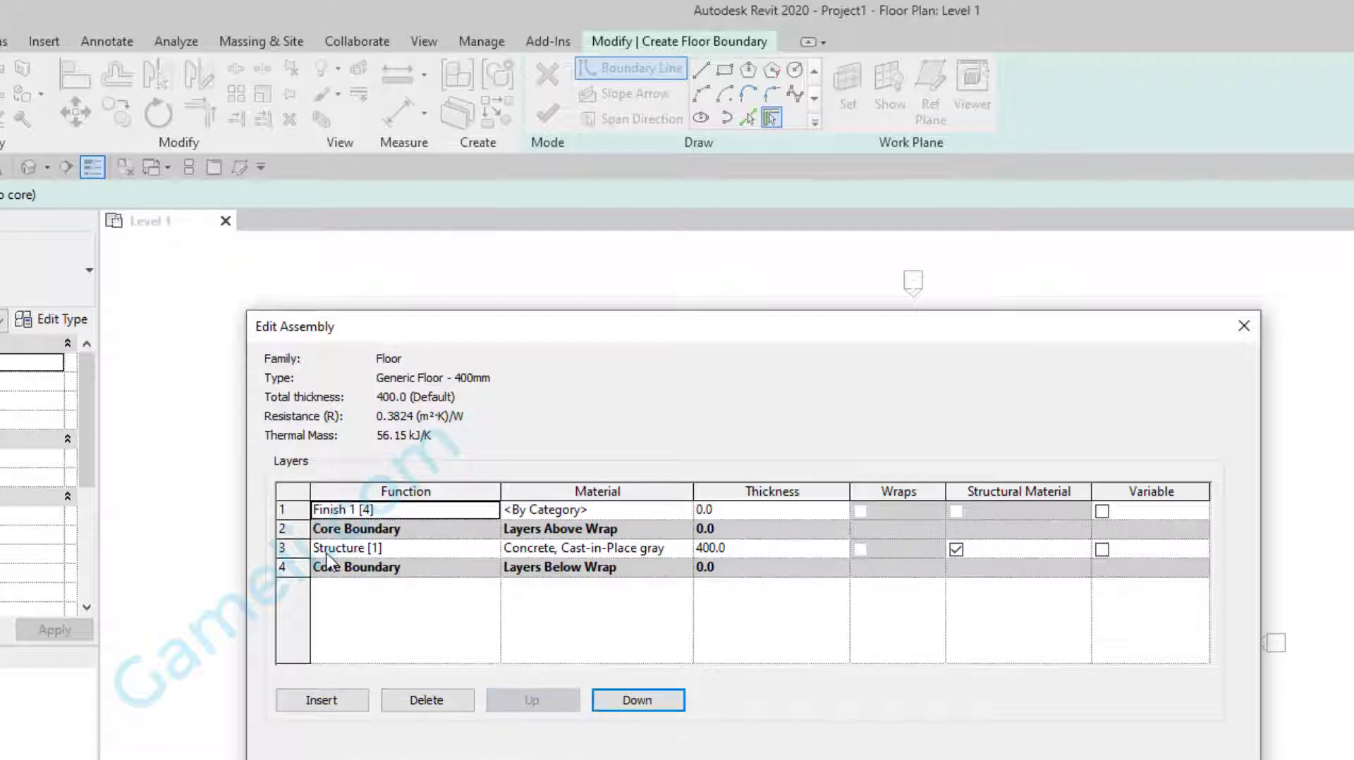
{"action": "left_click", "coordinate": [322, 549]}
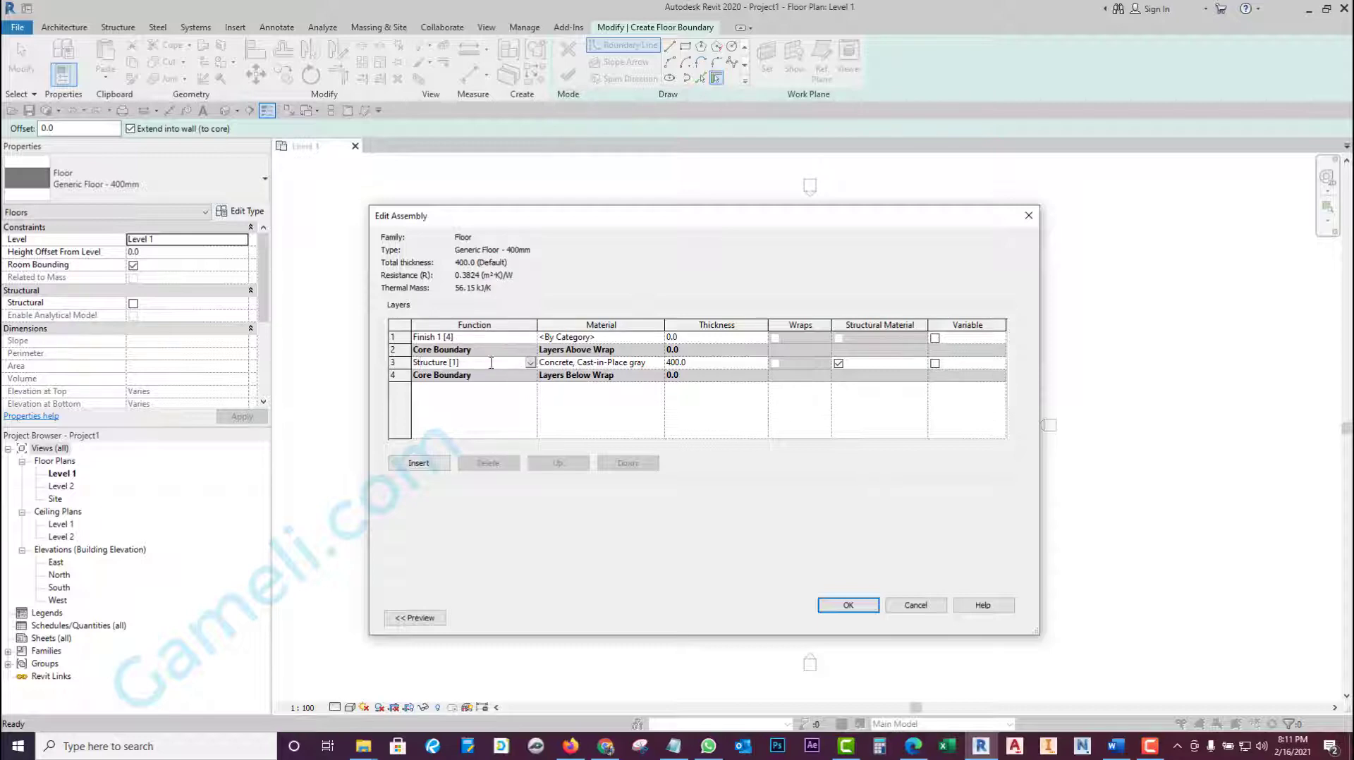
- Insert a new layer, move it below the core boundary, and set its function to Substrate [2]
{"action": "left_click", "coordinate": [419, 463]}
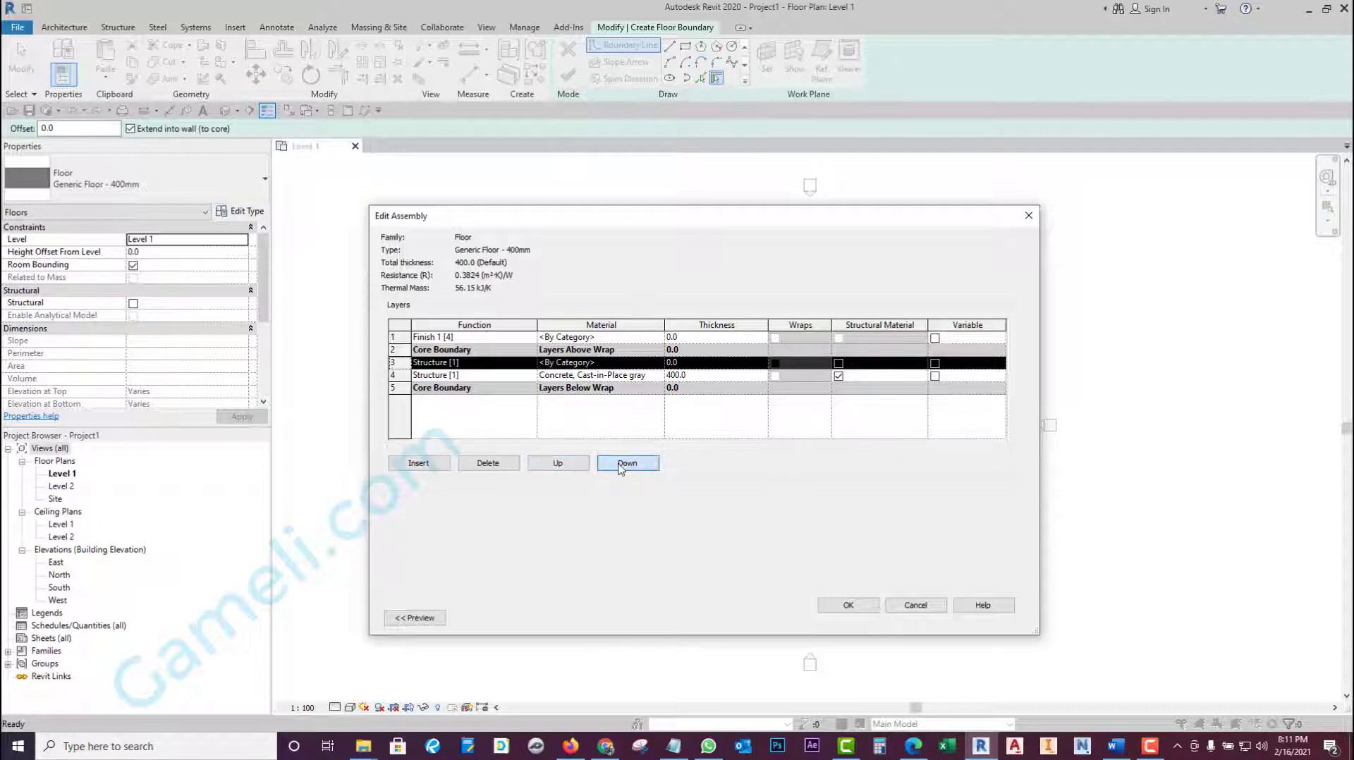
{"action": "left_click", "coordinate": [619, 464]}
{"action": "left_click", "coordinate": [620, 463]}
{"action": "left_click", "coordinate": [484, 392]}
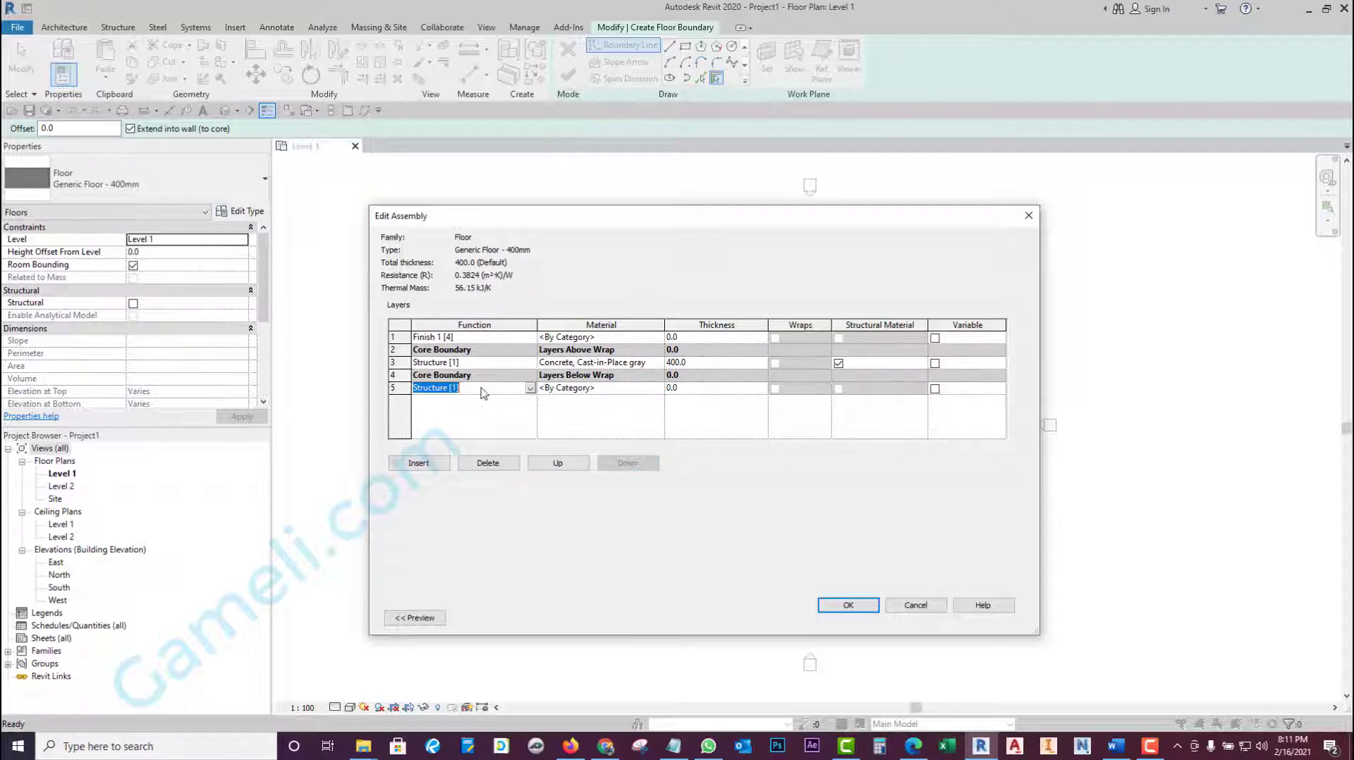
{"action": "left_click", "coordinate": [530, 388]}
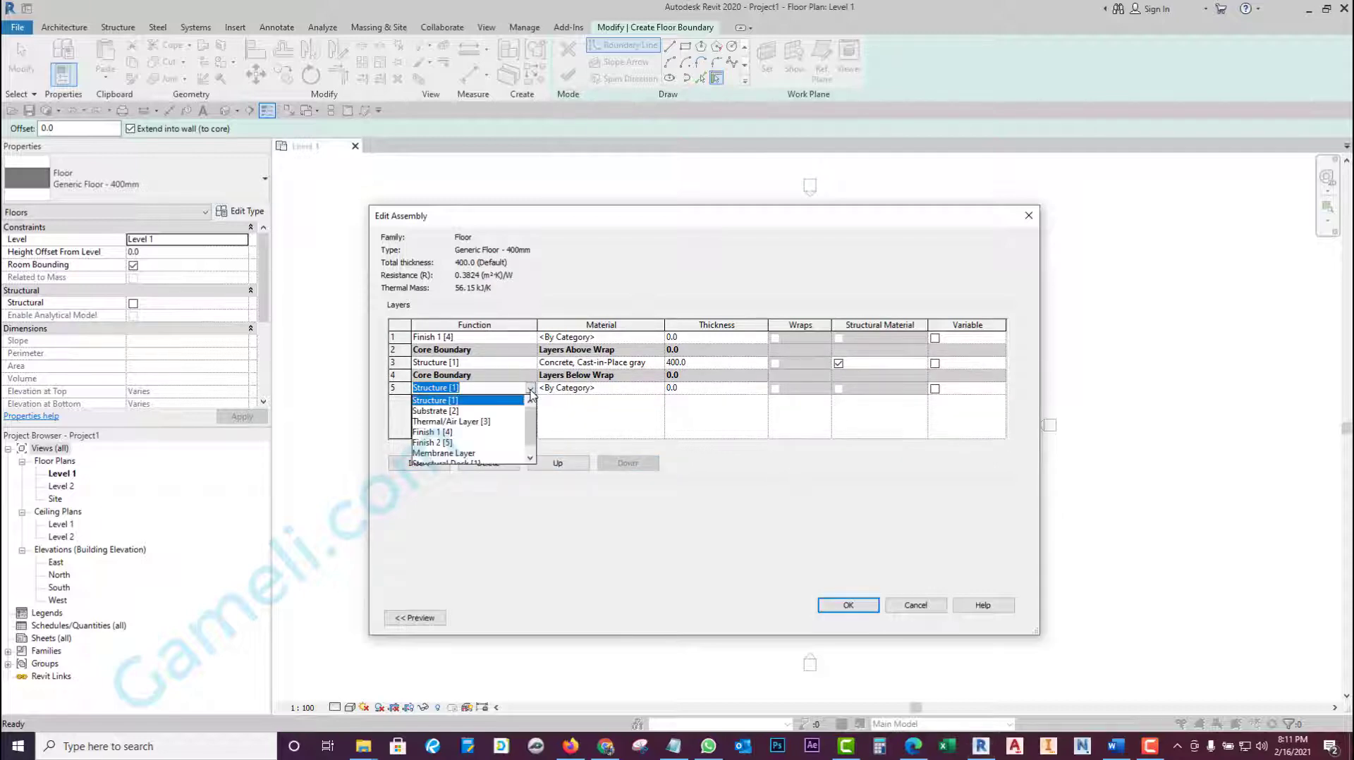
{"action": "scroll", "coordinate": [455, 444], "scroll_direction": "down", "scroll_amount": 3}
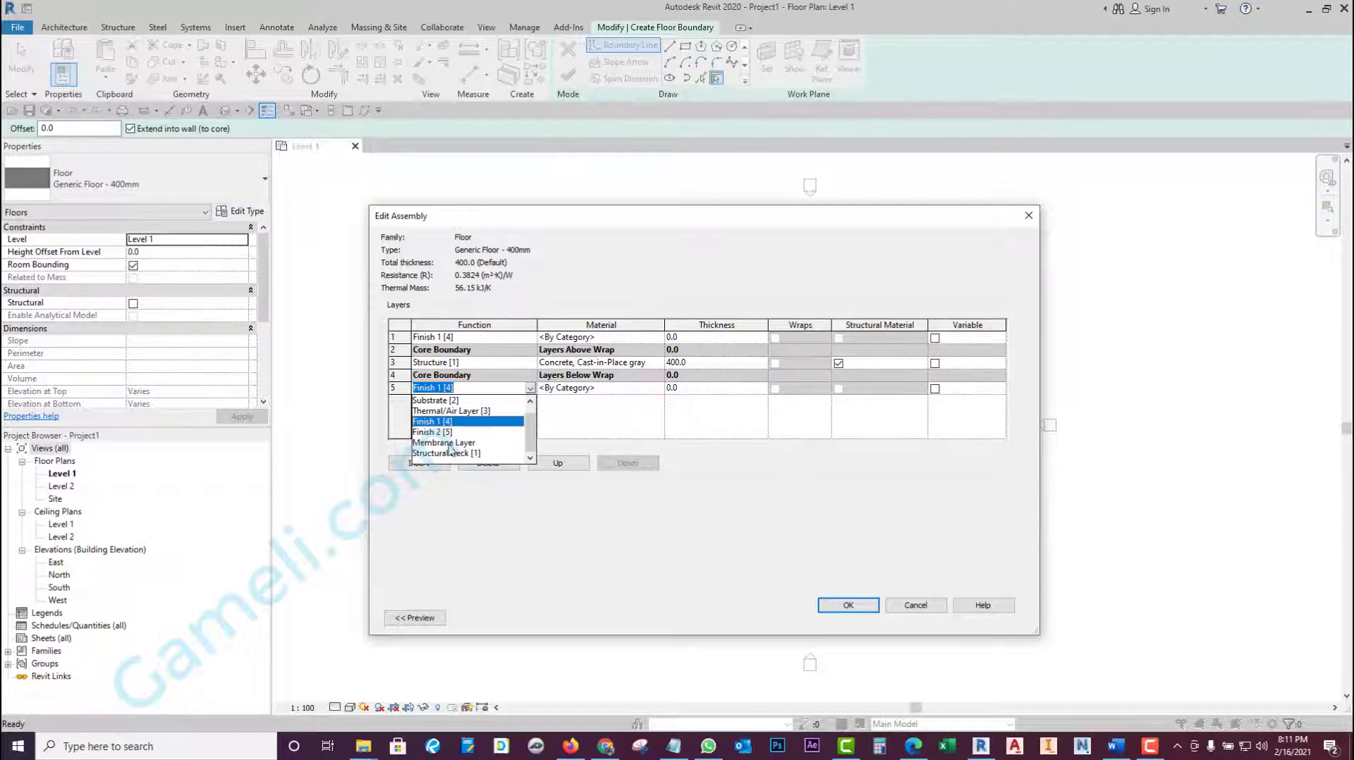
{"action": "scroll", "coordinate": [442, 415], "scroll_direction": "up", "scroll_amount": 1}
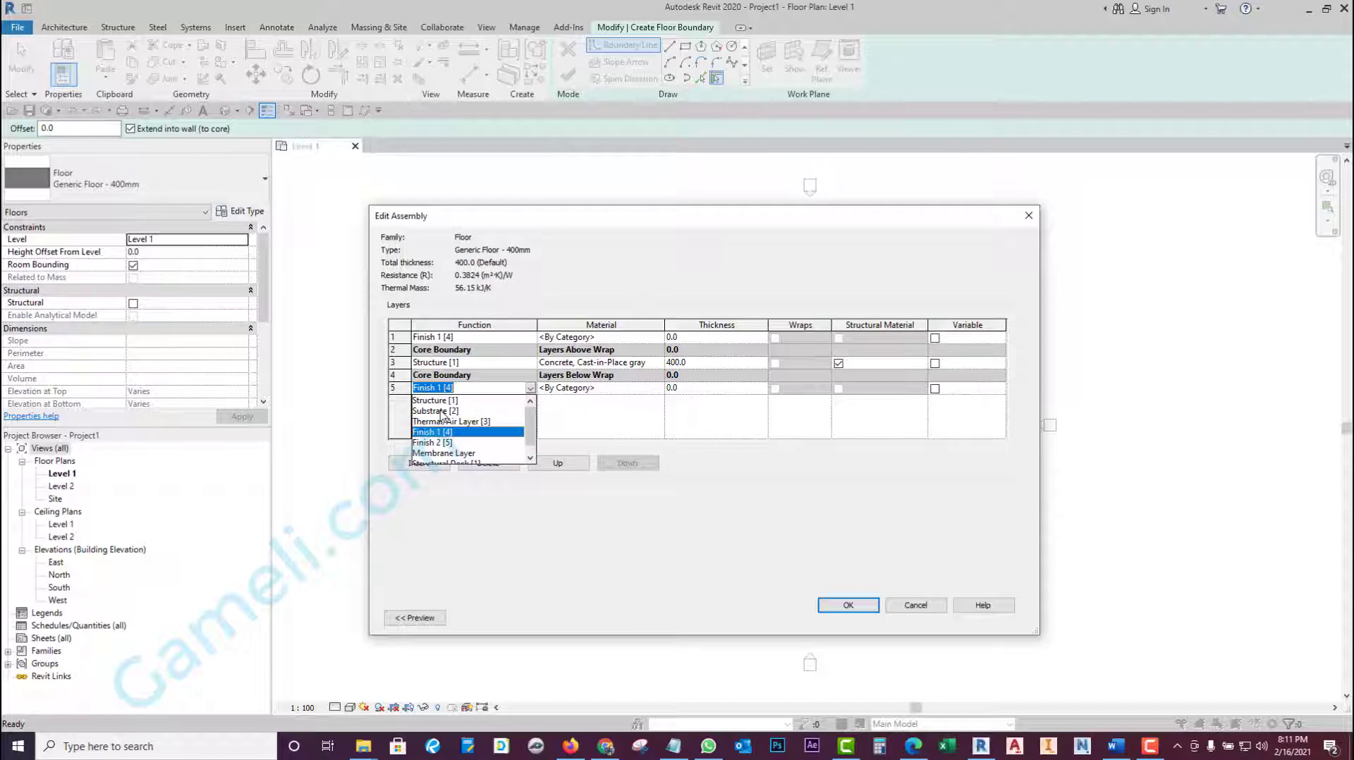
{"action": "left_click", "coordinate": [441, 411]}
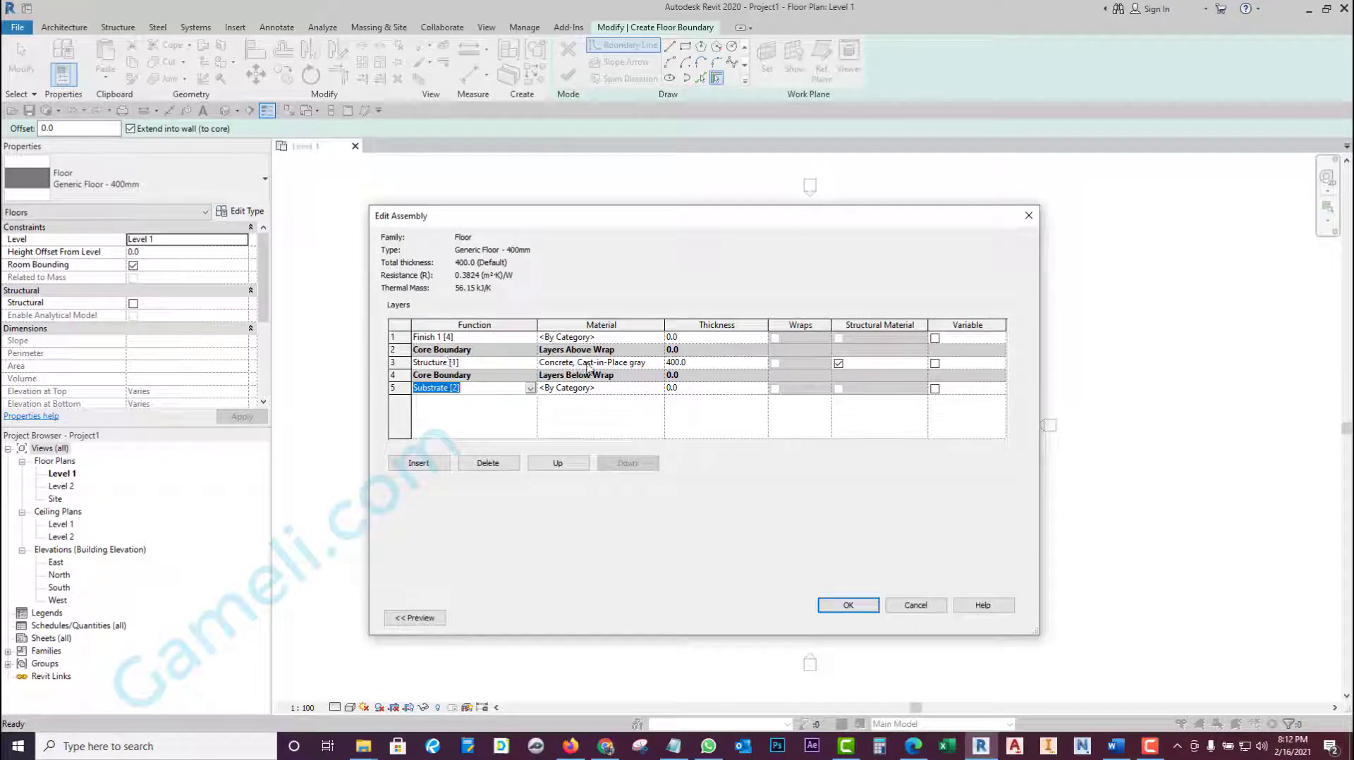
{"action": "left_click", "coordinate": [583, 390]}
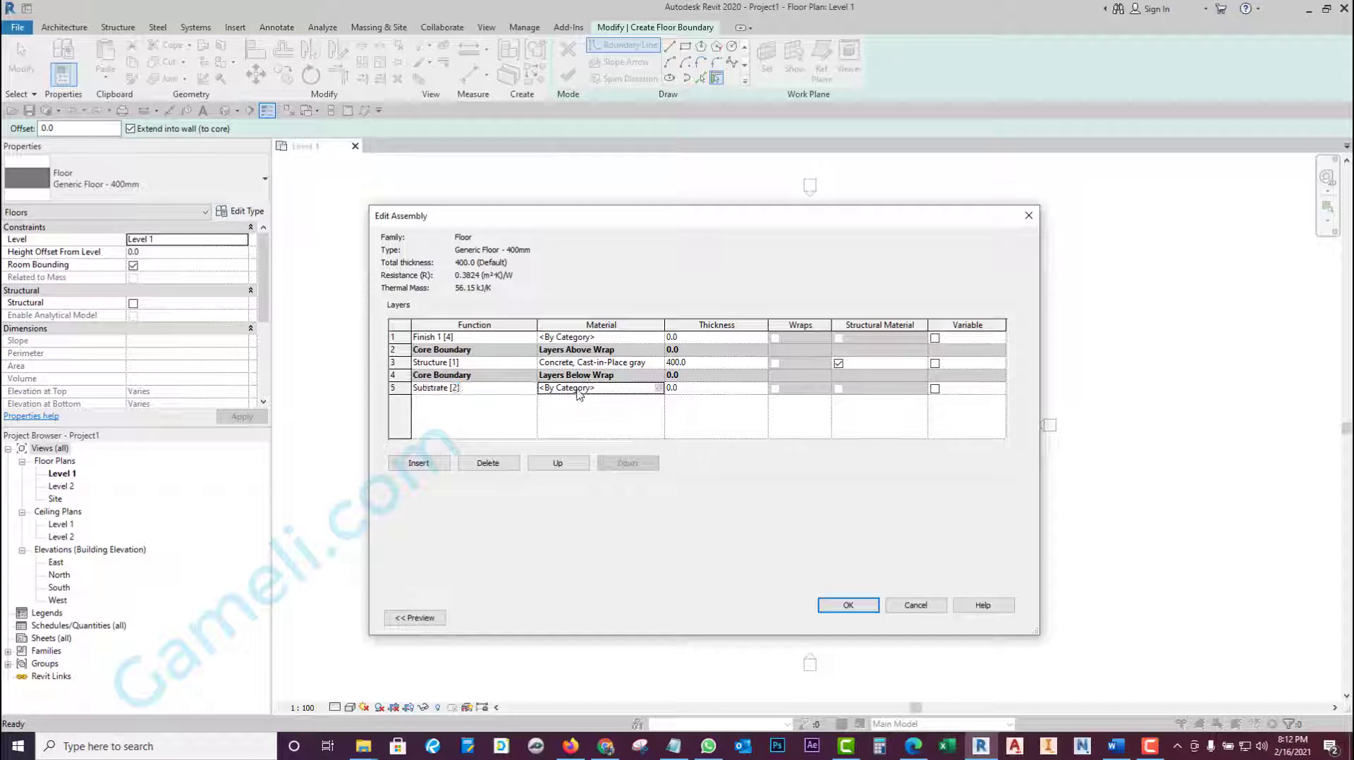
- Create a new blank material for the substrate layer and name it Gravel
{"action": "left_click", "coordinate": [657, 388]}
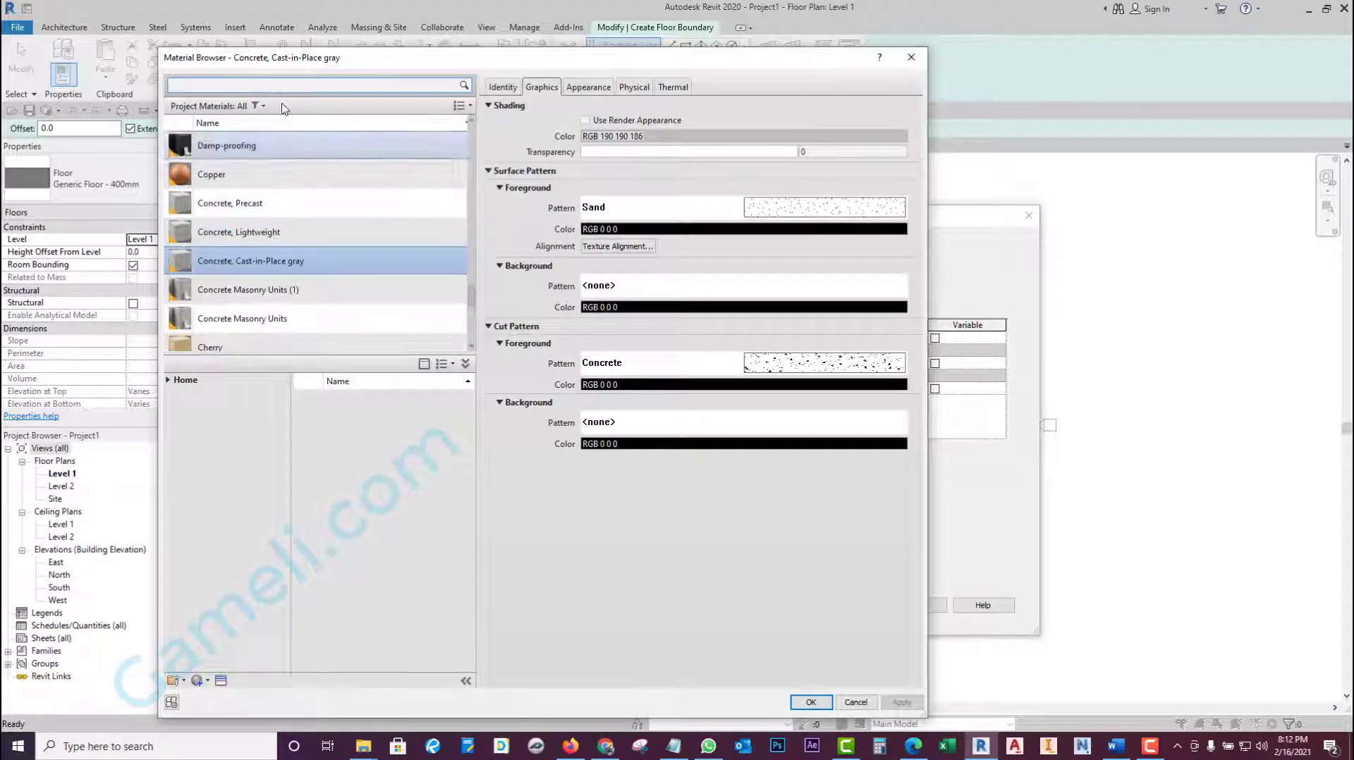
{"action": "scroll", "coordinate": [371, 287], "scroll_direction": "down", "scroll_amount": 1}
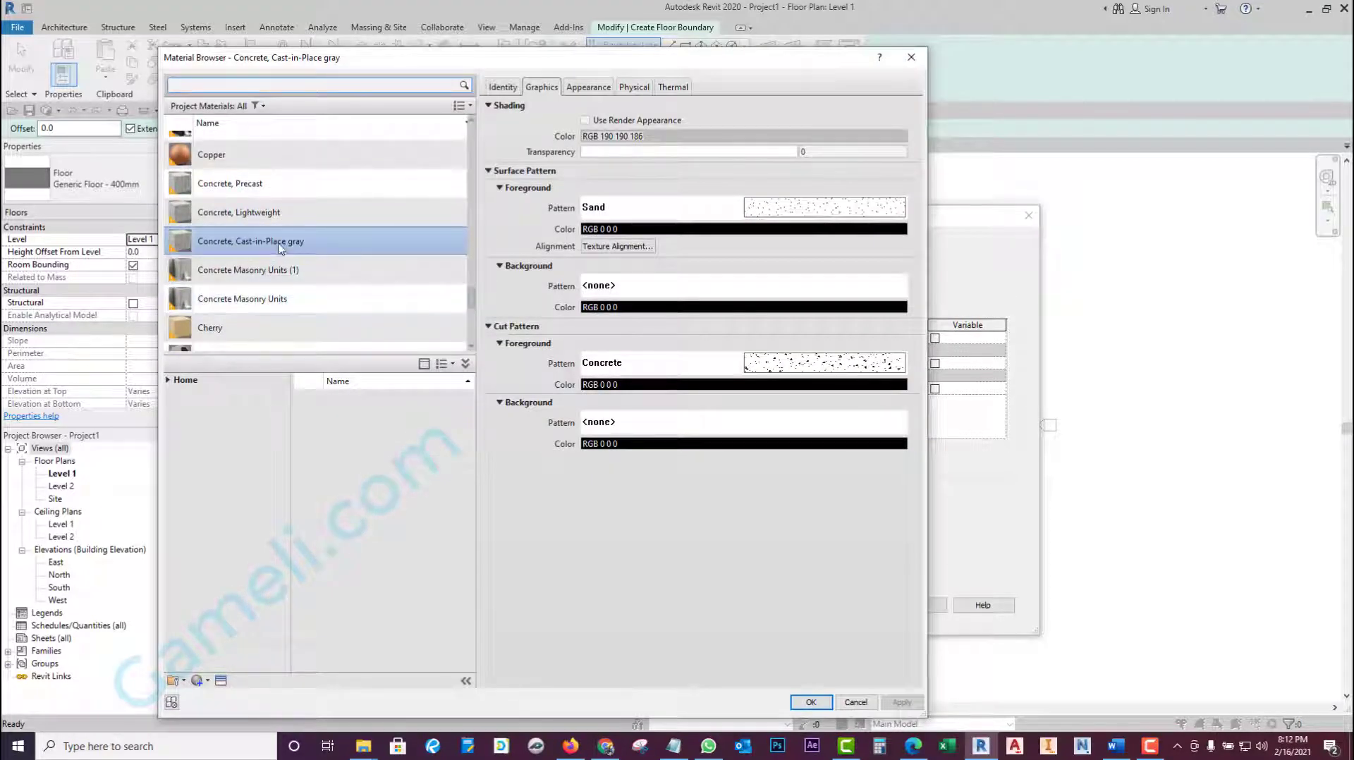
{"action": "scroll", "coordinate": [260, 363], "scroll_direction": "down", "scroll_amount": 1}
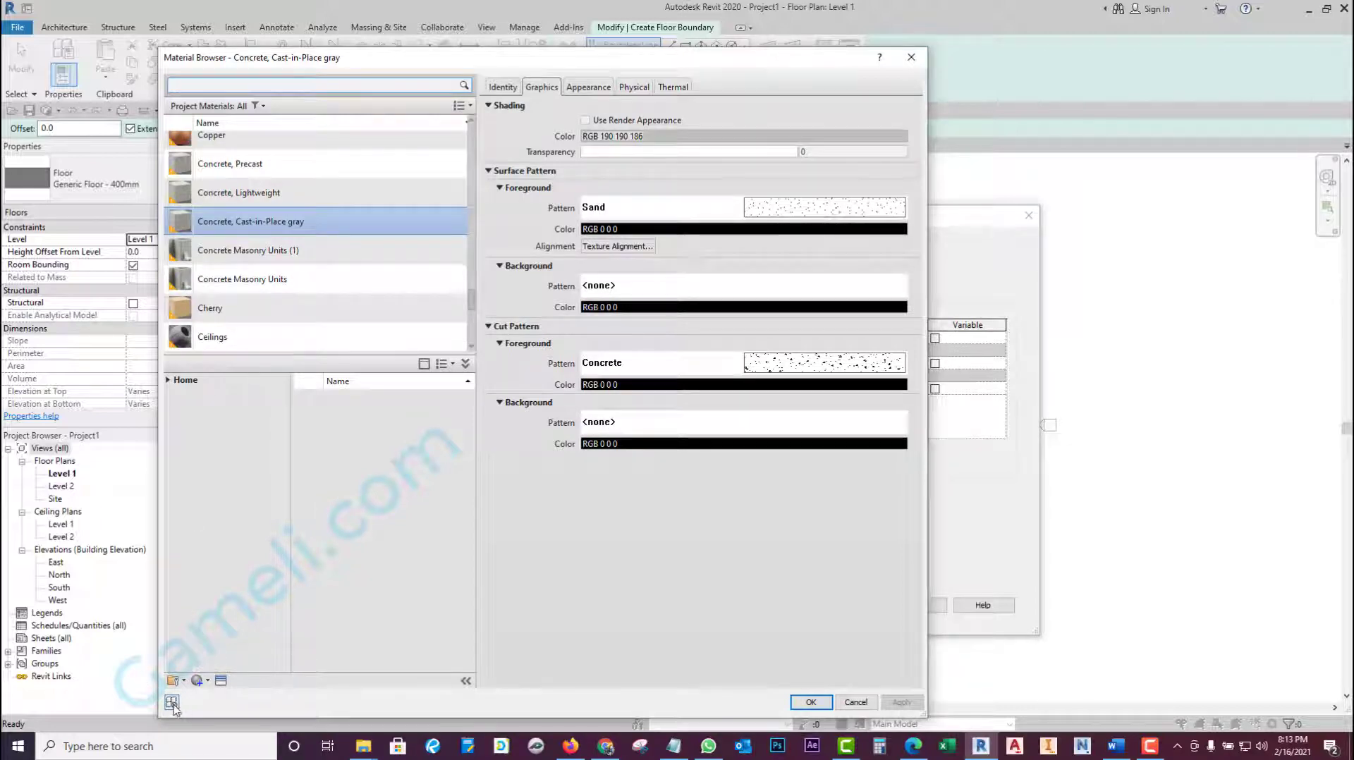
{"action": "left_click", "coordinate": [207, 681]}
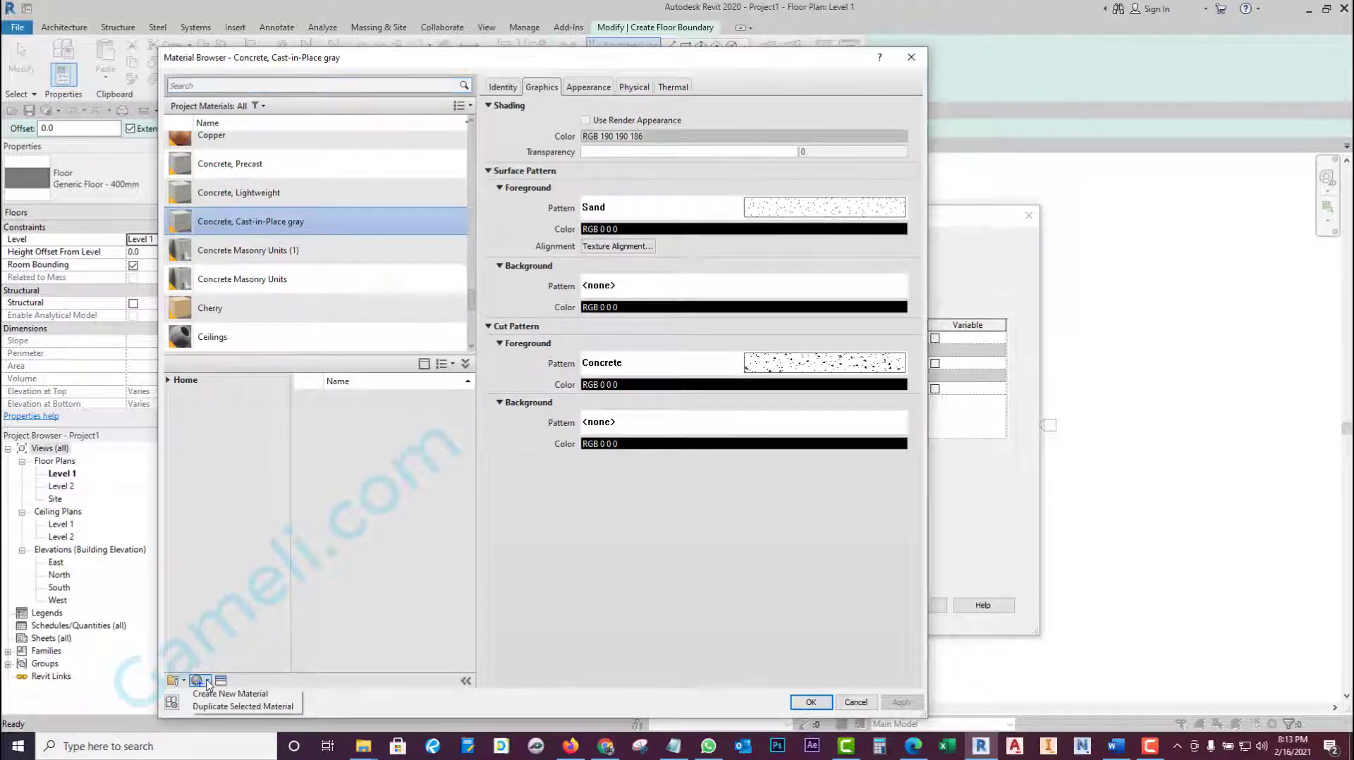
{"action": "left_click", "coordinate": [215, 695]}
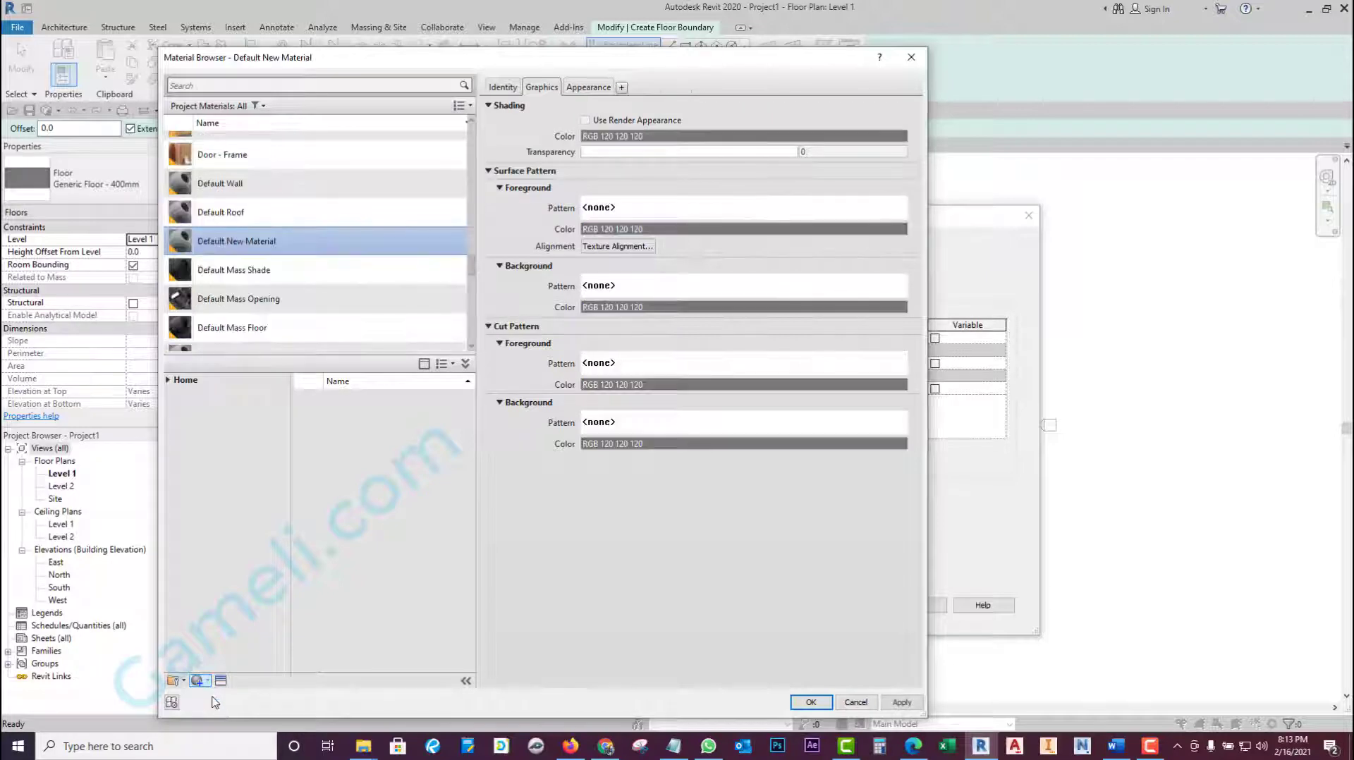
{"action": "scroll", "coordinate": [261, 349], "scroll_direction": "down", "scroll_amount": 1}
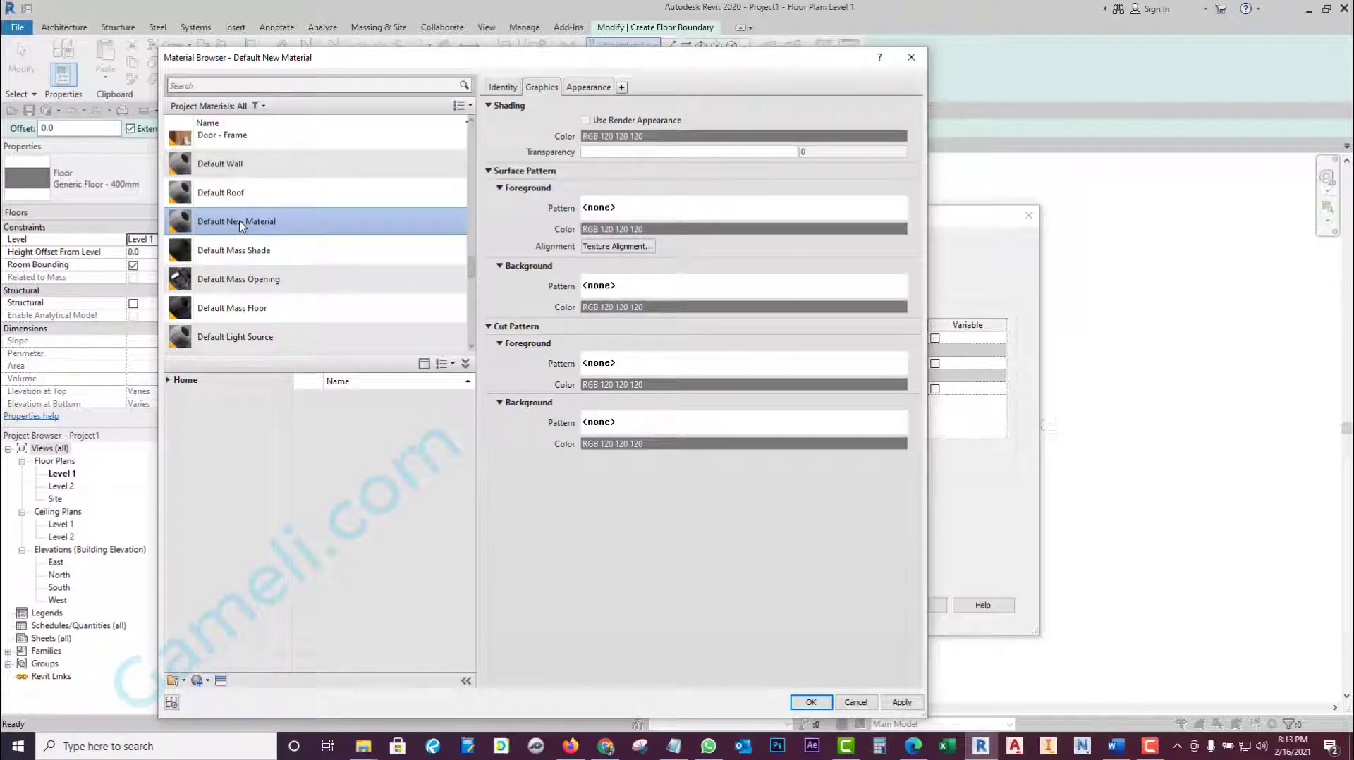
{"action": "right_click", "coordinate": [241, 224]}
{"action": "left_click", "coordinate": [269, 266]}
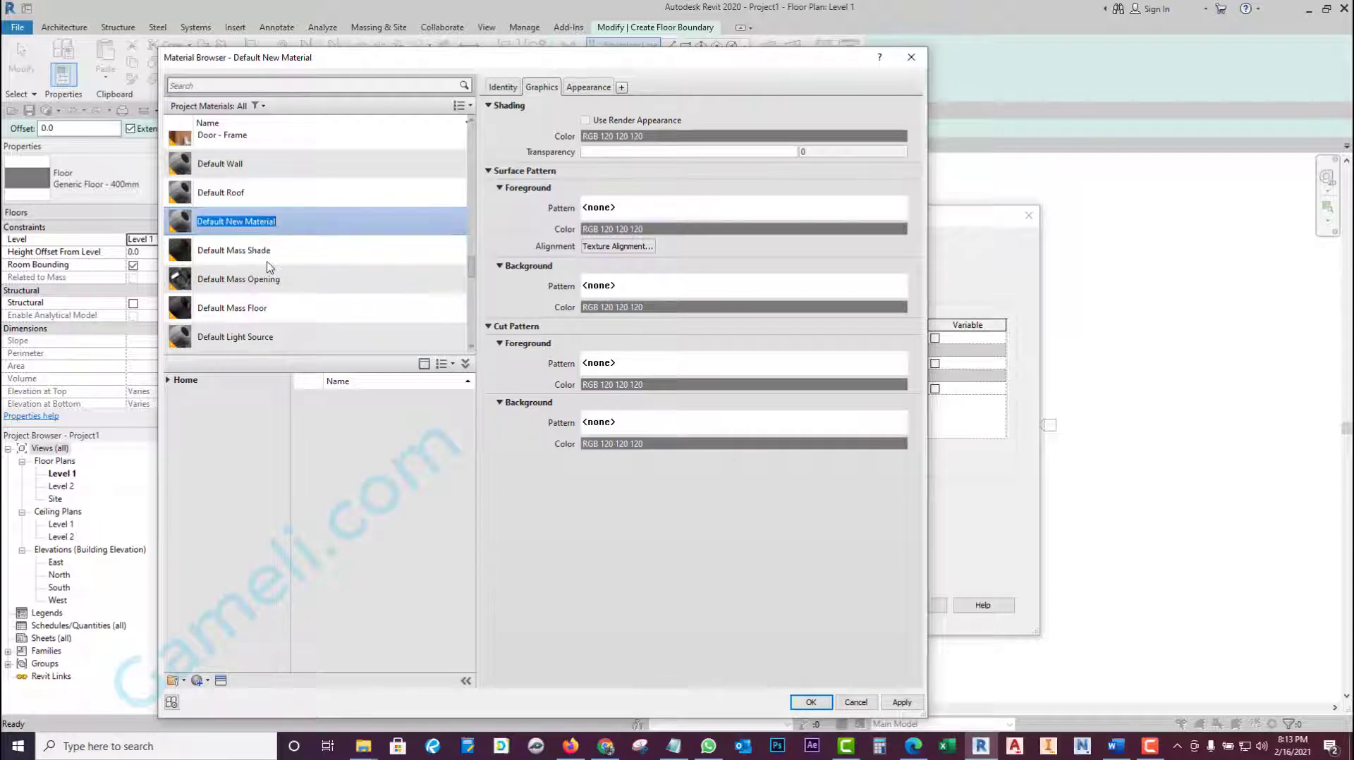
{"action": "type", "text": "Gravel"}
- Give the Gravel material the Gravel - Compact appearance asset
{"action": "scroll", "coordinate": [316, 282], "scroll_direction": "up", "scroll_amount": 2}
{"action": "scroll", "coordinate": [314, 211], "scroll_direction": "up", "scroll_amount": 2}
{"action": "scroll", "coordinate": [303, 147], "scroll_direction": "up", "scroll_amount": 1}
{"action": "scroll", "coordinate": [307, 176], "scroll_direction": "down", "scroll_amount": 1}
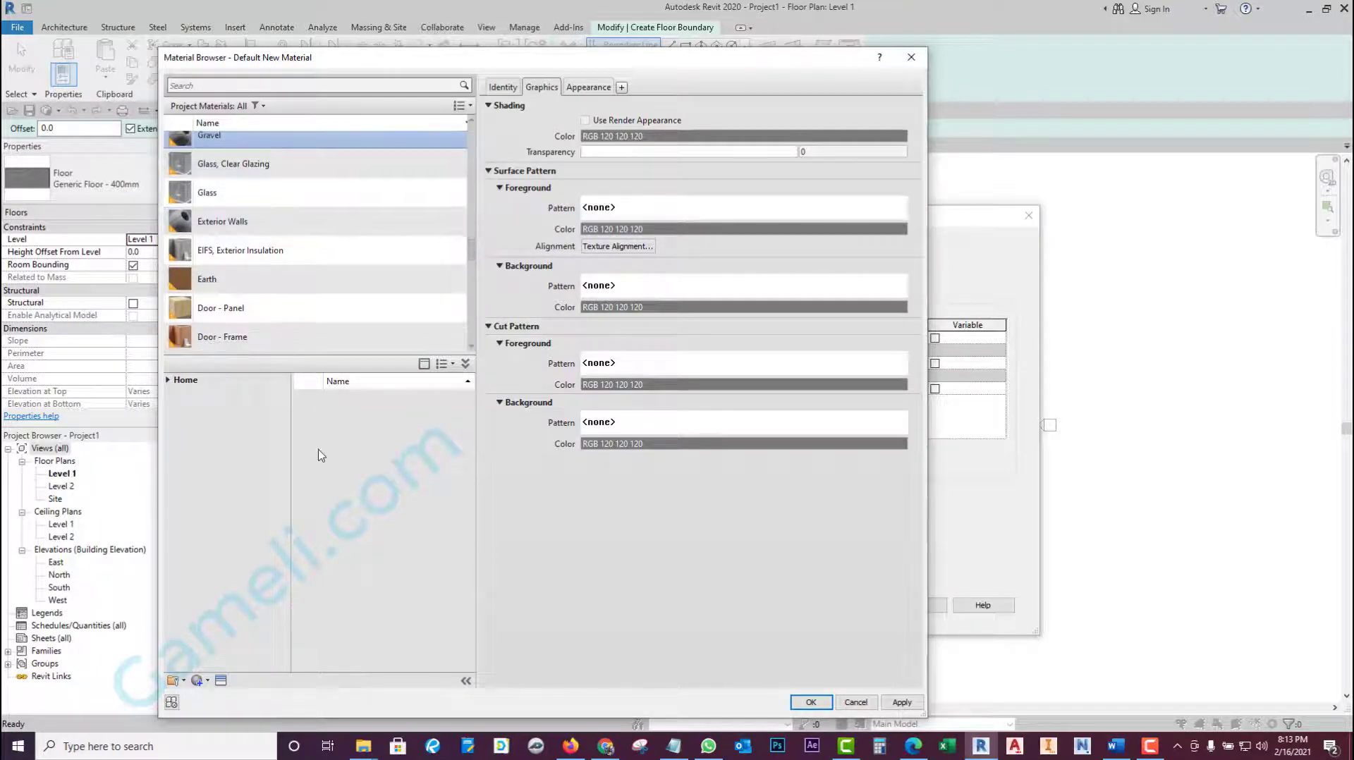
{"action": "left_click", "coordinate": [222, 683]}
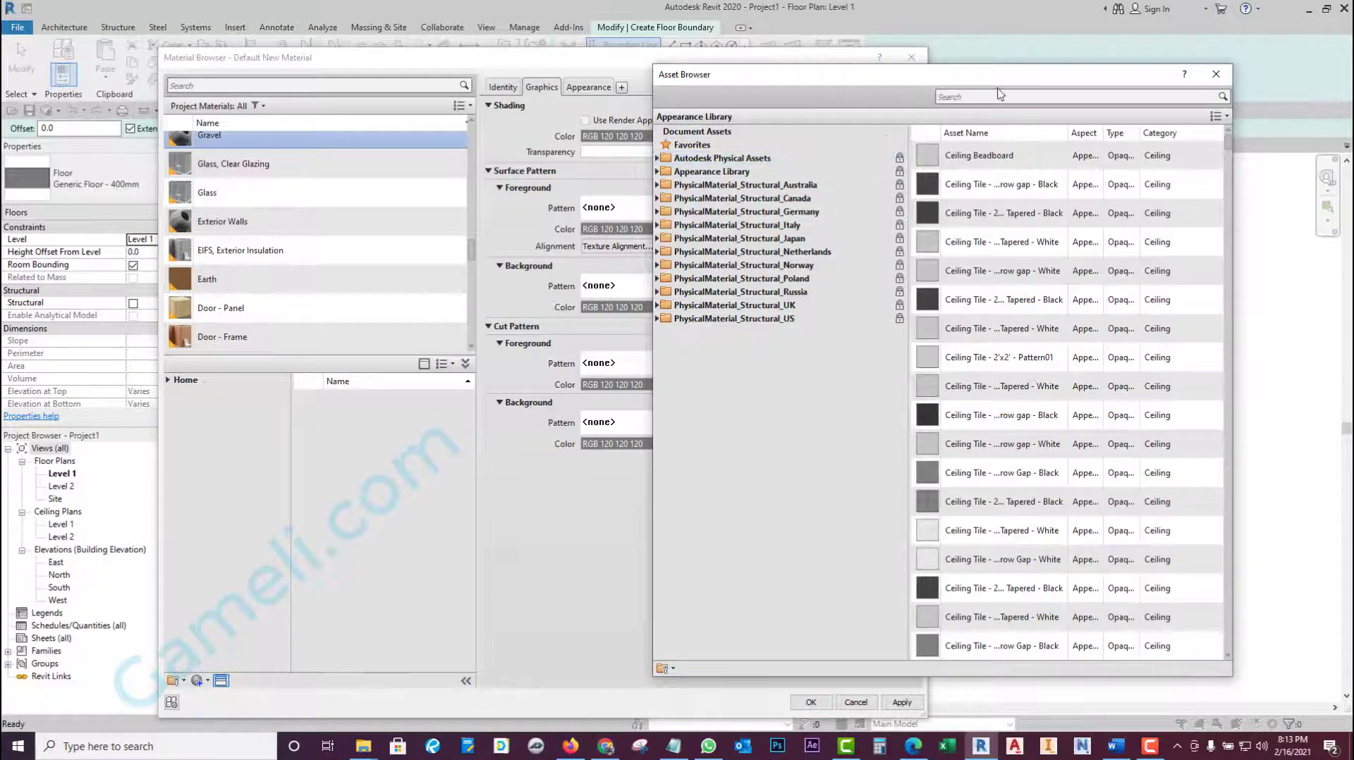
{"action": "left_click", "coordinate": [995, 94]}
{"action": "type", "text": "ravel"}
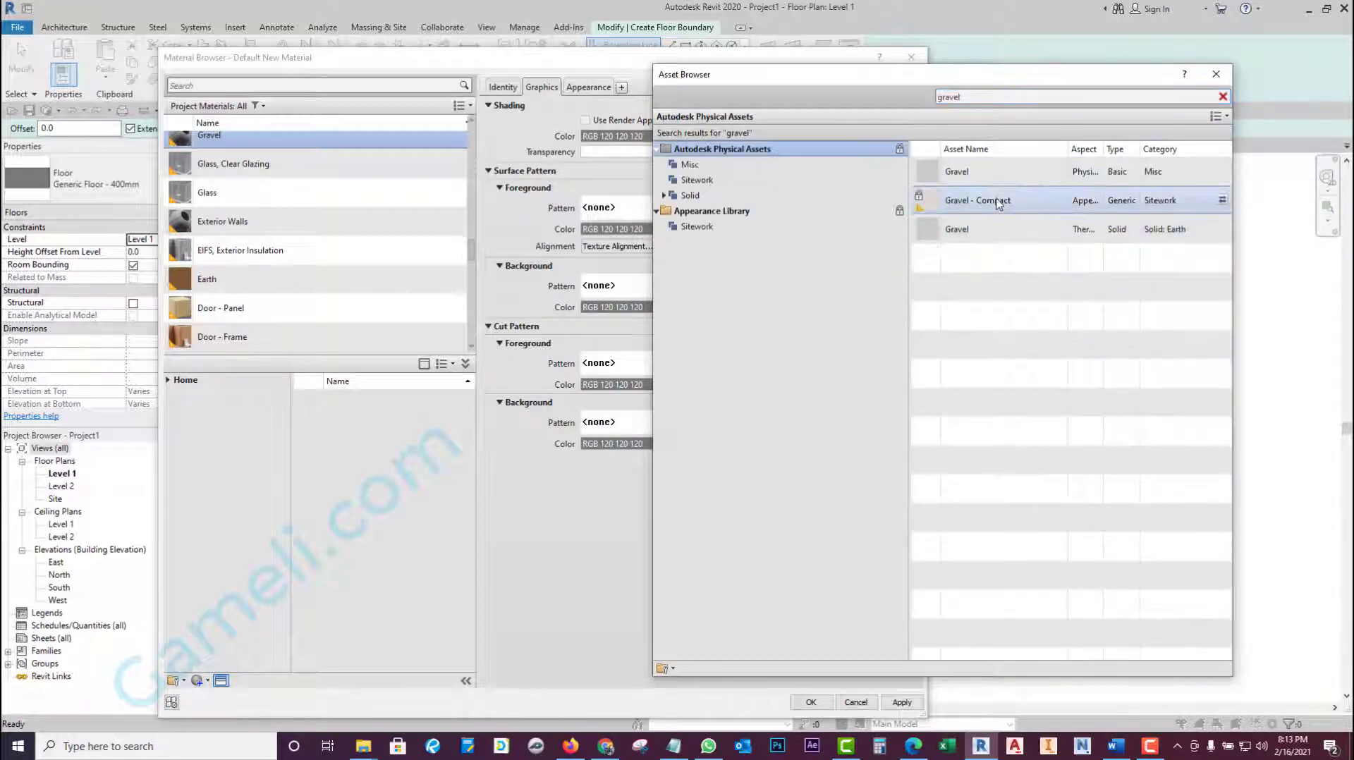
{"action": "double_click", "coordinate": [997, 204]}
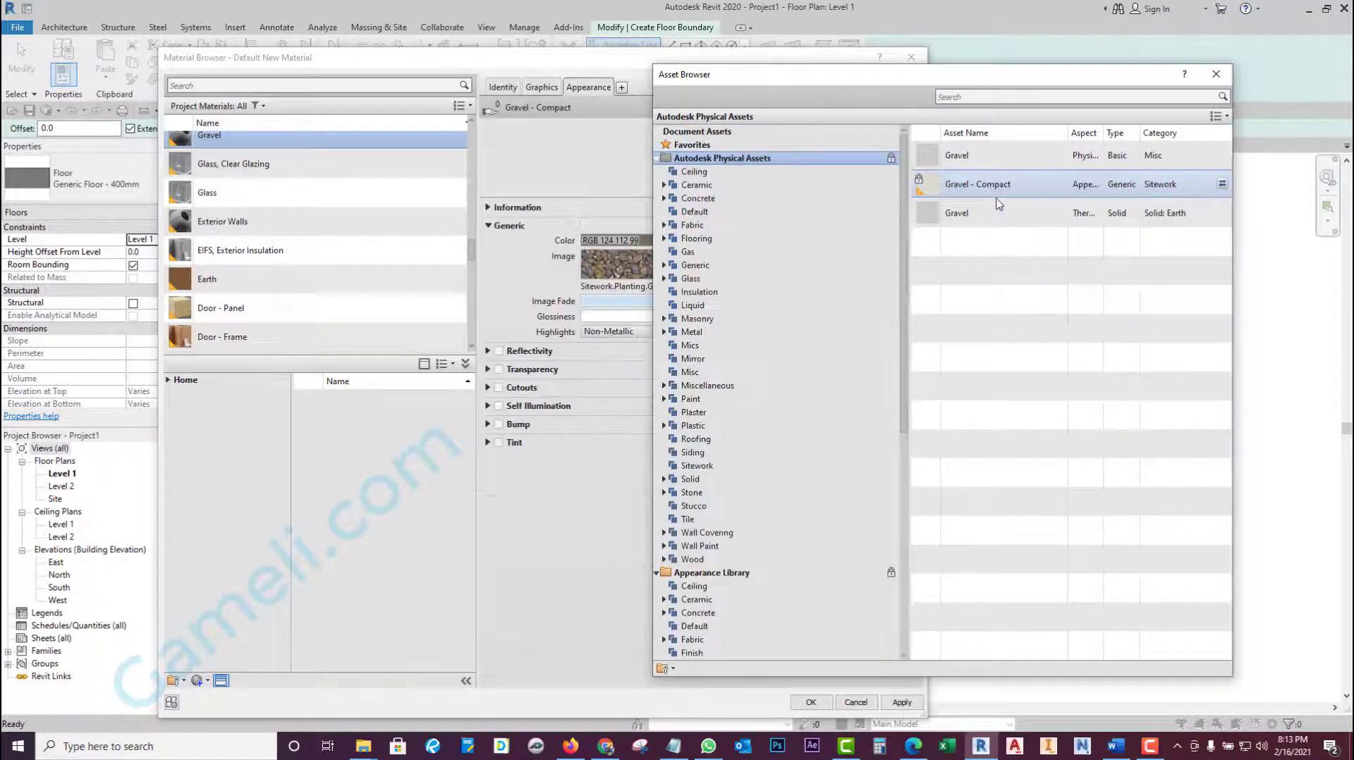
{"action": "left_click", "coordinate": [1215, 75]}
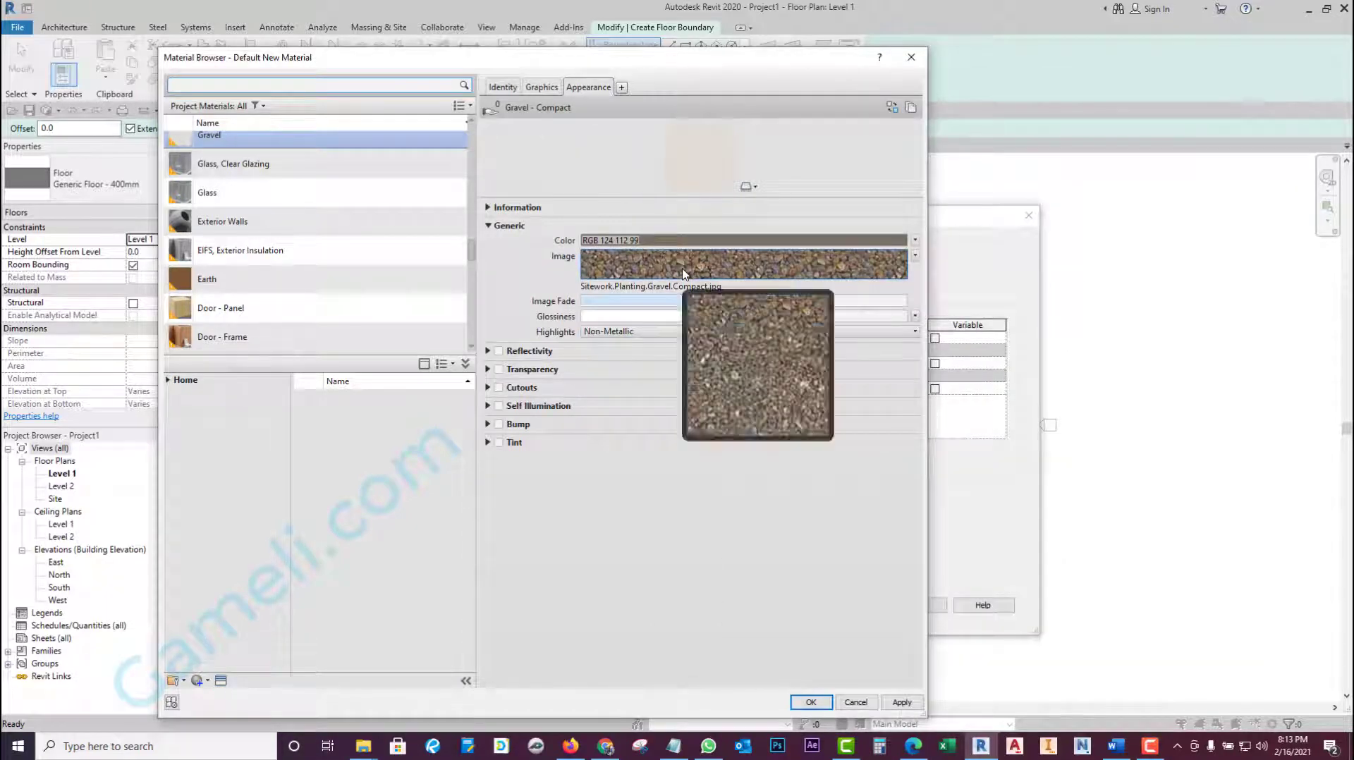
- Set the Gravel material's shading colour to tan
{"action": "left_click", "coordinate": [503, 89]}
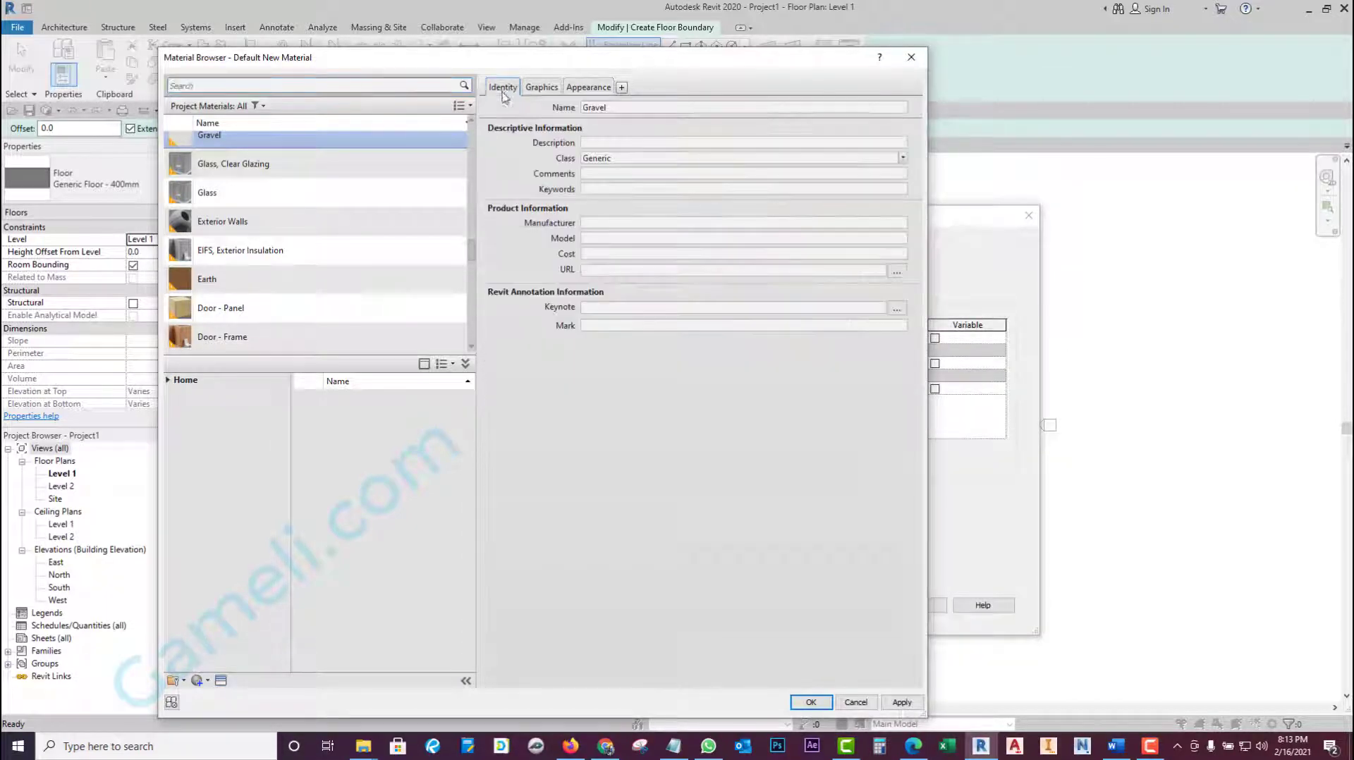
{"action": "left_click", "coordinate": [539, 89]}
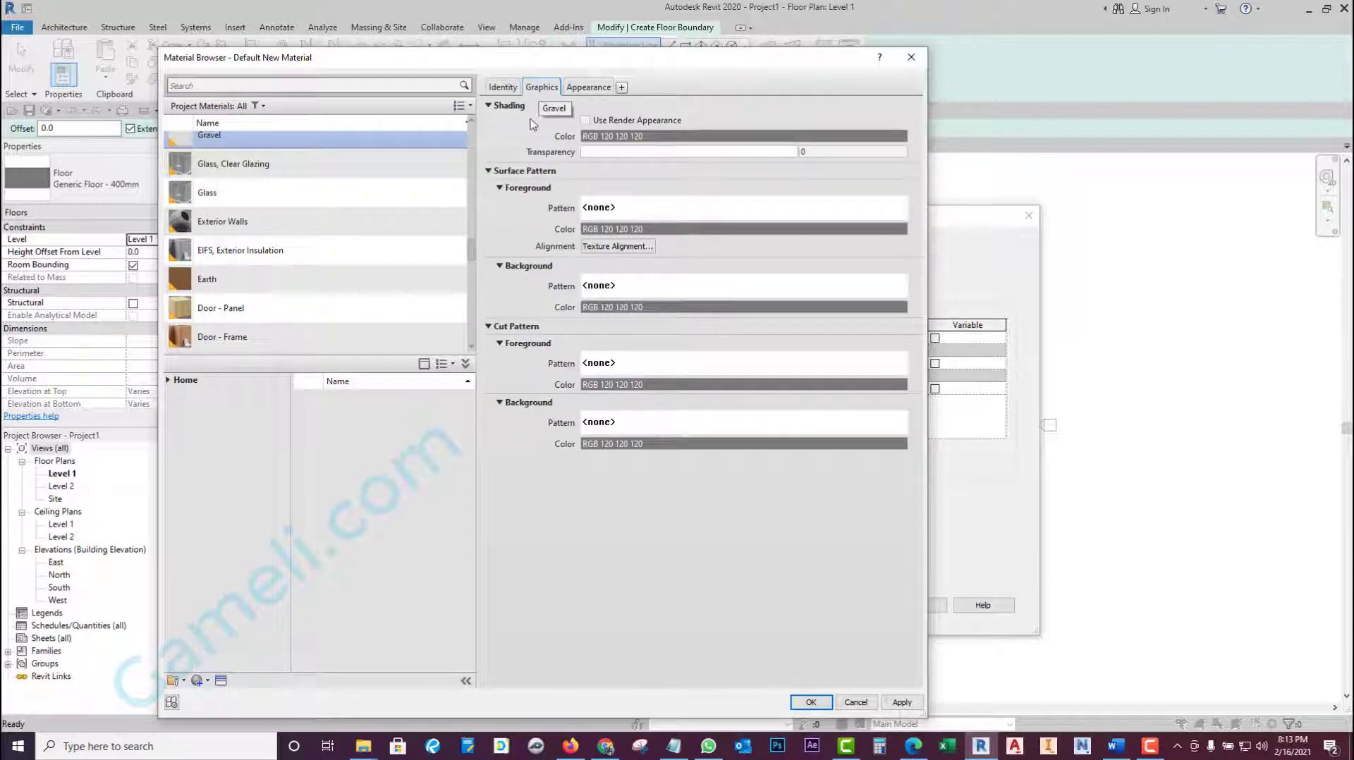
{"action": "left_click", "coordinate": [662, 137]}
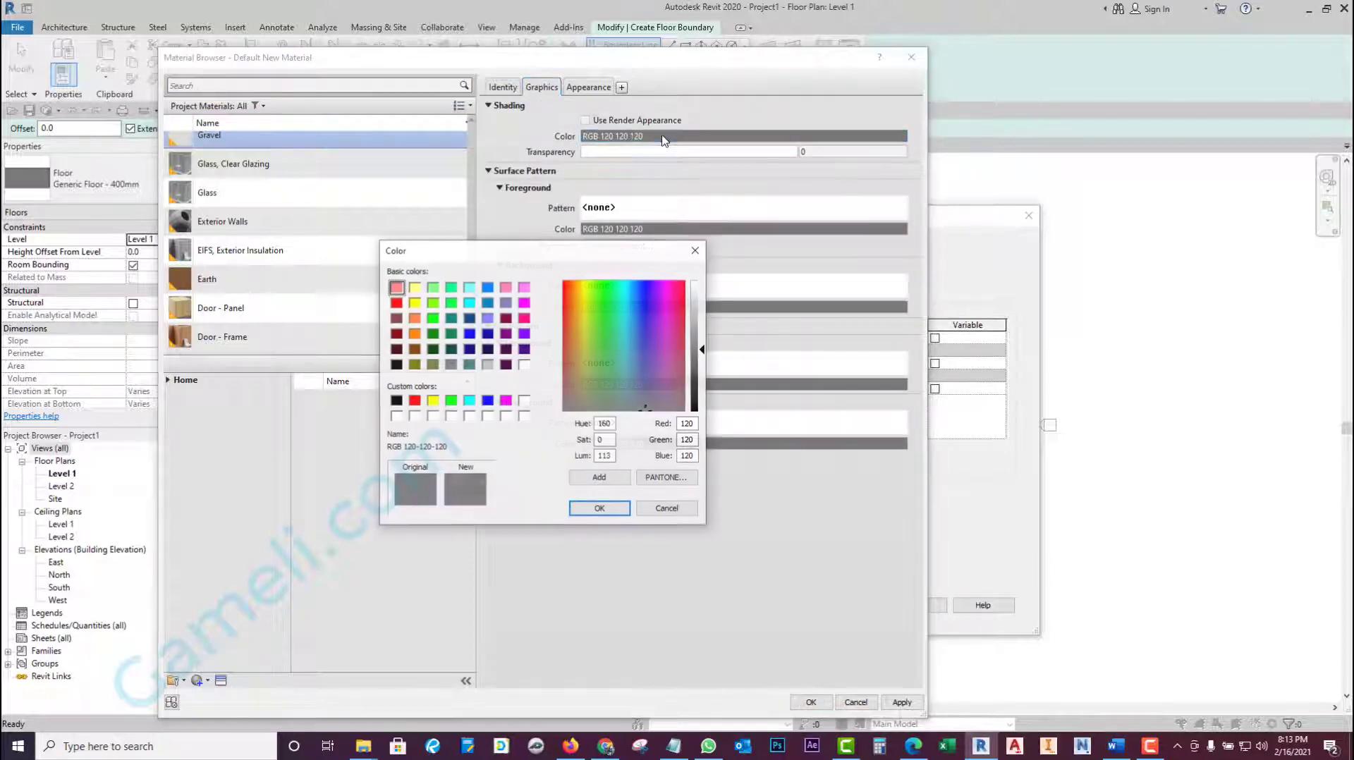
{"action": "left_click", "coordinate": [576, 329]}
{"action": "left_click", "coordinate": [600, 509]}
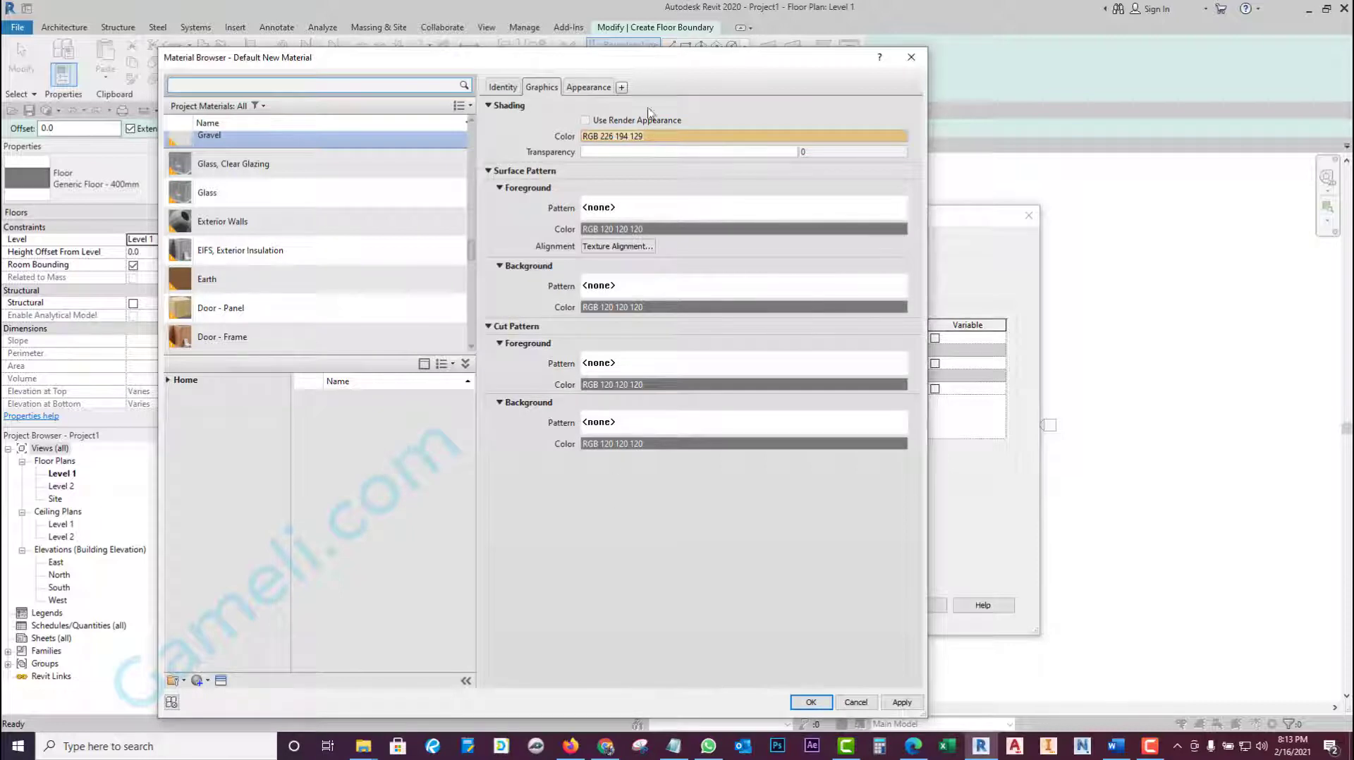
- Change the Gravel appearance colour to light tan
{"action": "left_click", "coordinate": [574, 89]}
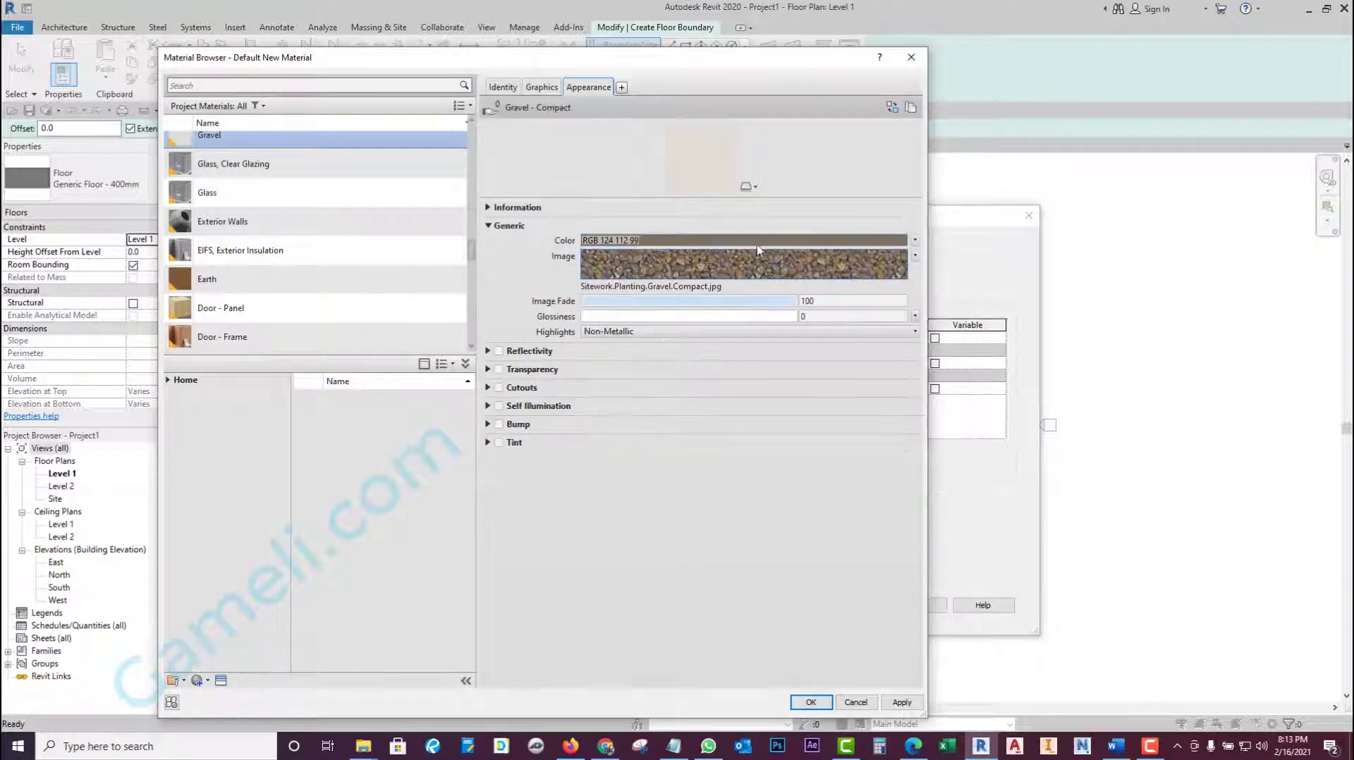
{"action": "left_click", "coordinate": [704, 243]}
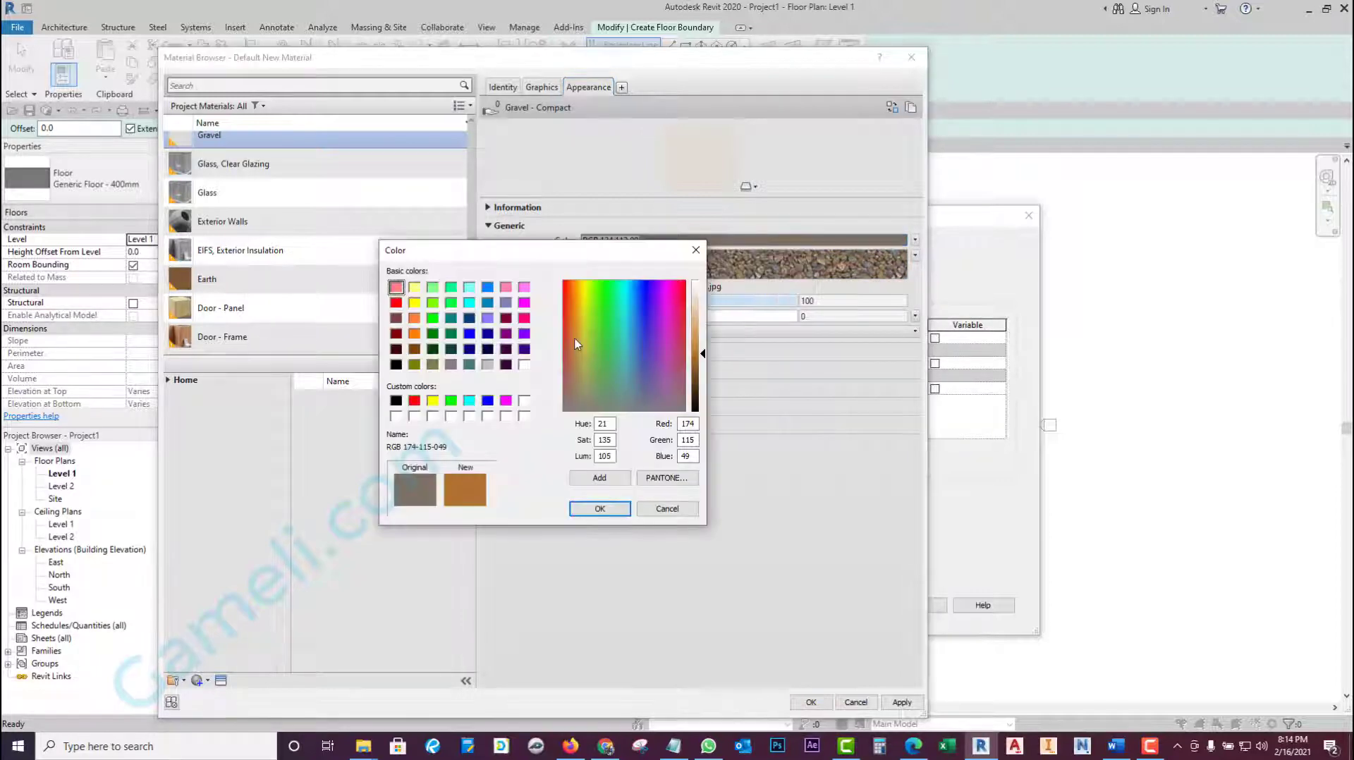
{"action": "left_click", "coordinate": [701, 328]}
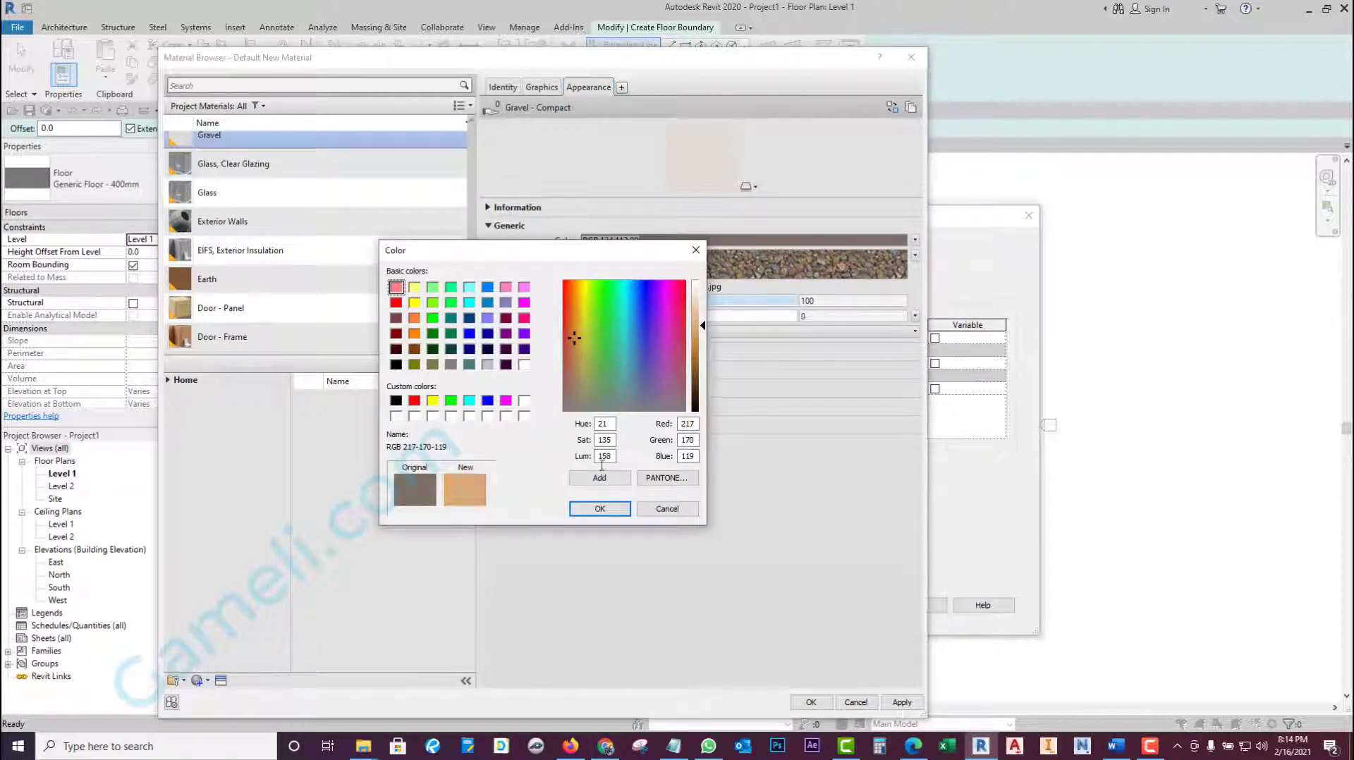
{"action": "left_click", "coordinate": [608, 509]}
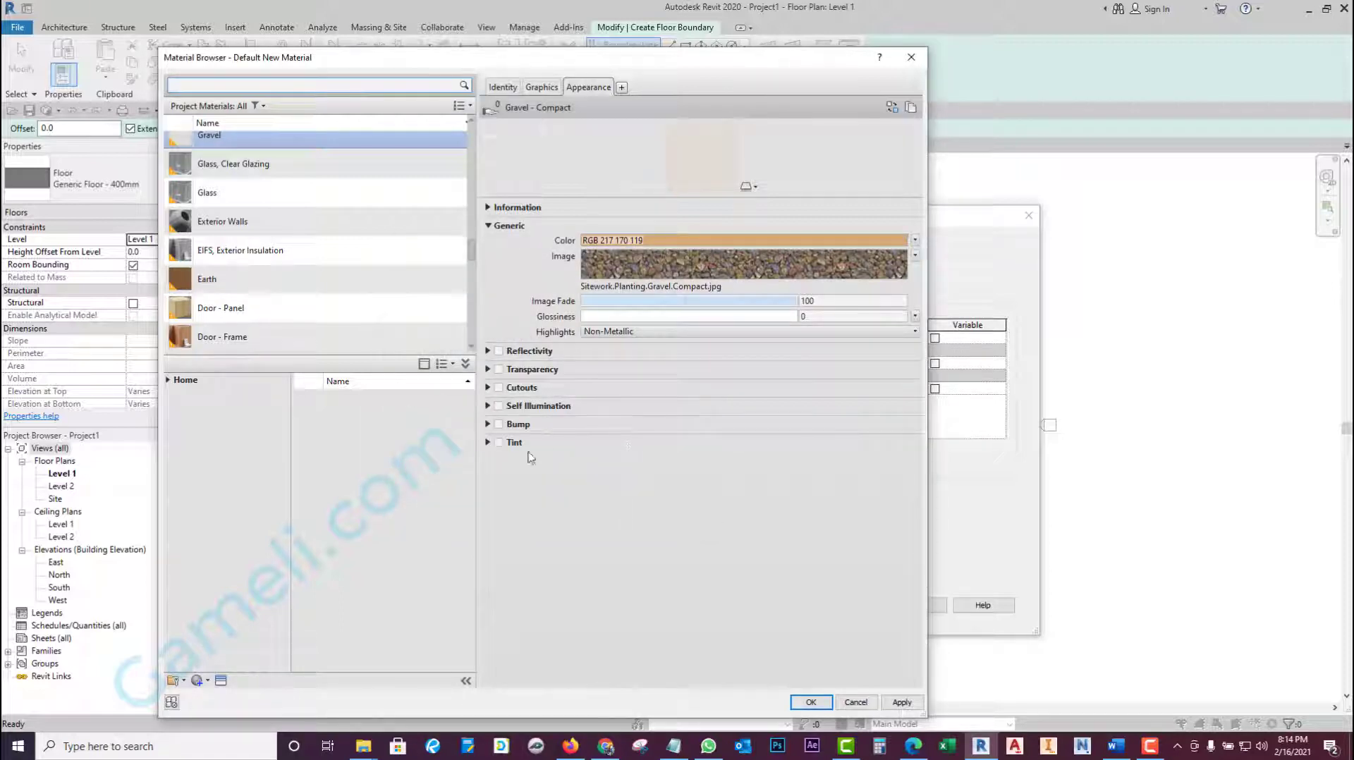
- Enable tinting with a tan tint colour and assign Gravel to the substrate layer
{"action": "left_click", "coordinate": [499, 443]}
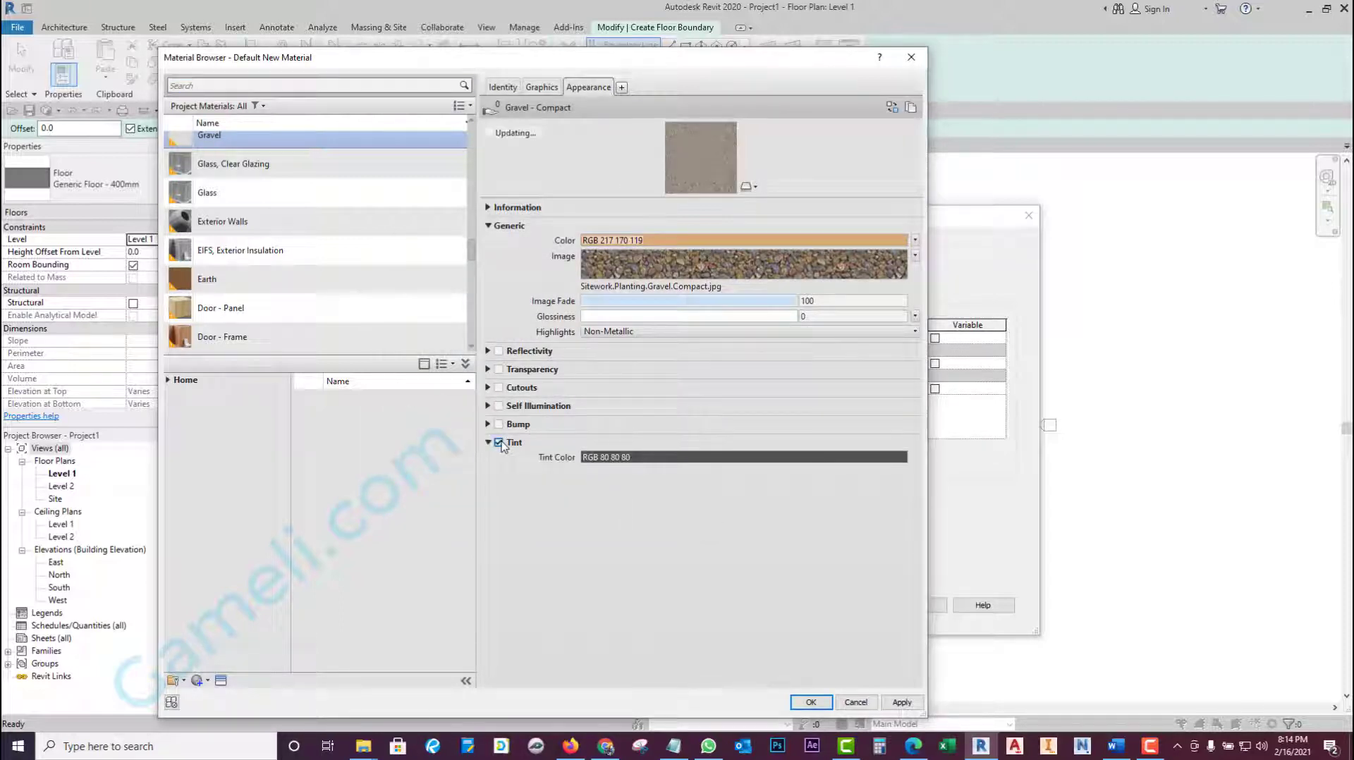
{"action": "left_click", "coordinate": [712, 457]}
{"action": "left_click", "coordinate": [588, 343]}
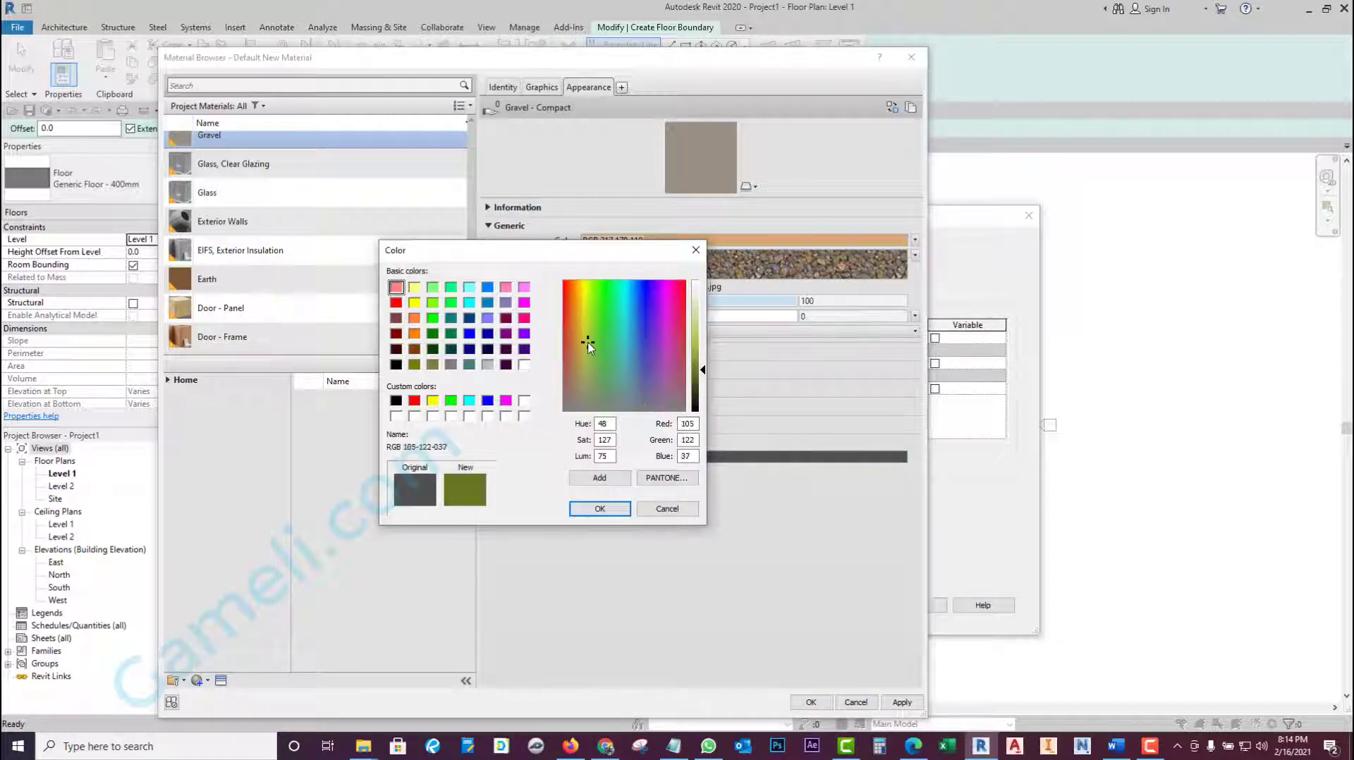
{"action": "left_click_drag", "start_coordinate": [580, 344], "coordinate": [578, 335]}
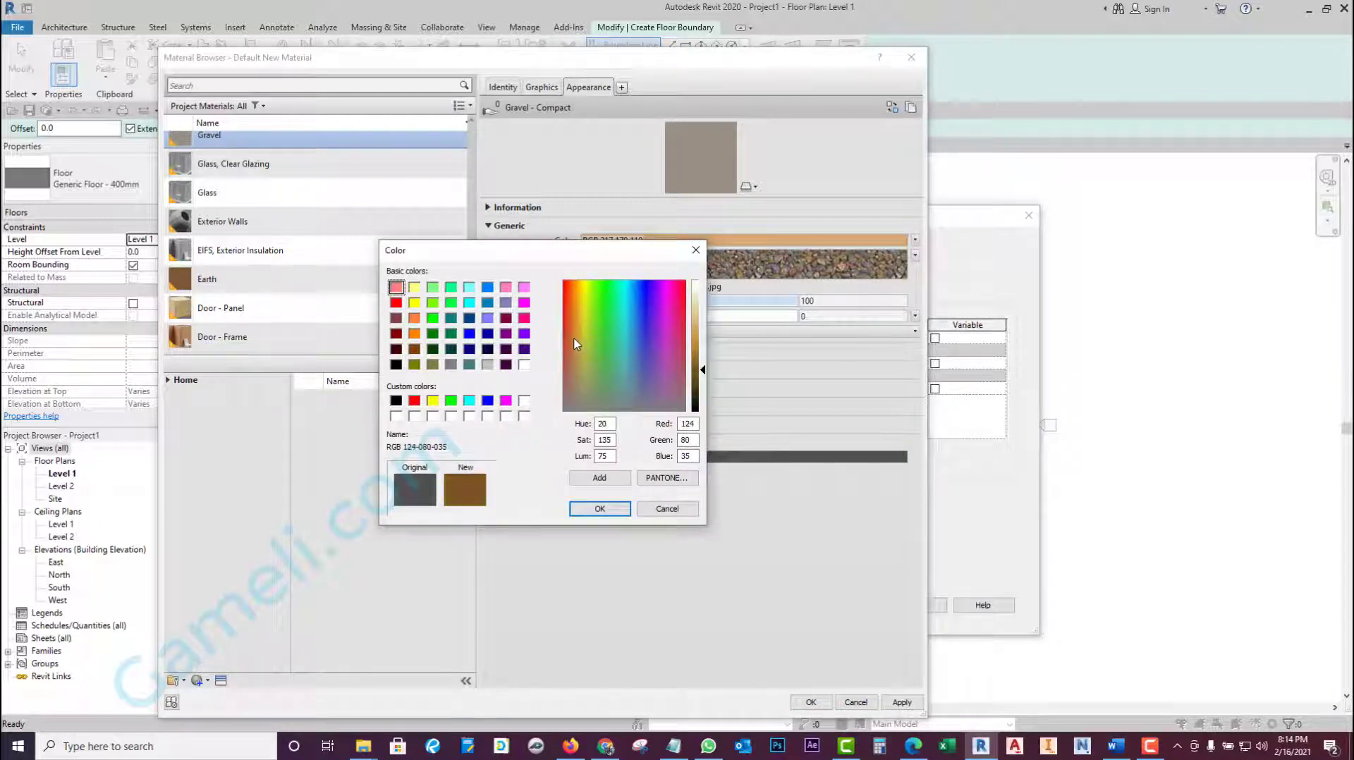
{"action": "left_click", "coordinate": [693, 344]}
{"action": "left_click", "coordinate": [599, 508]}
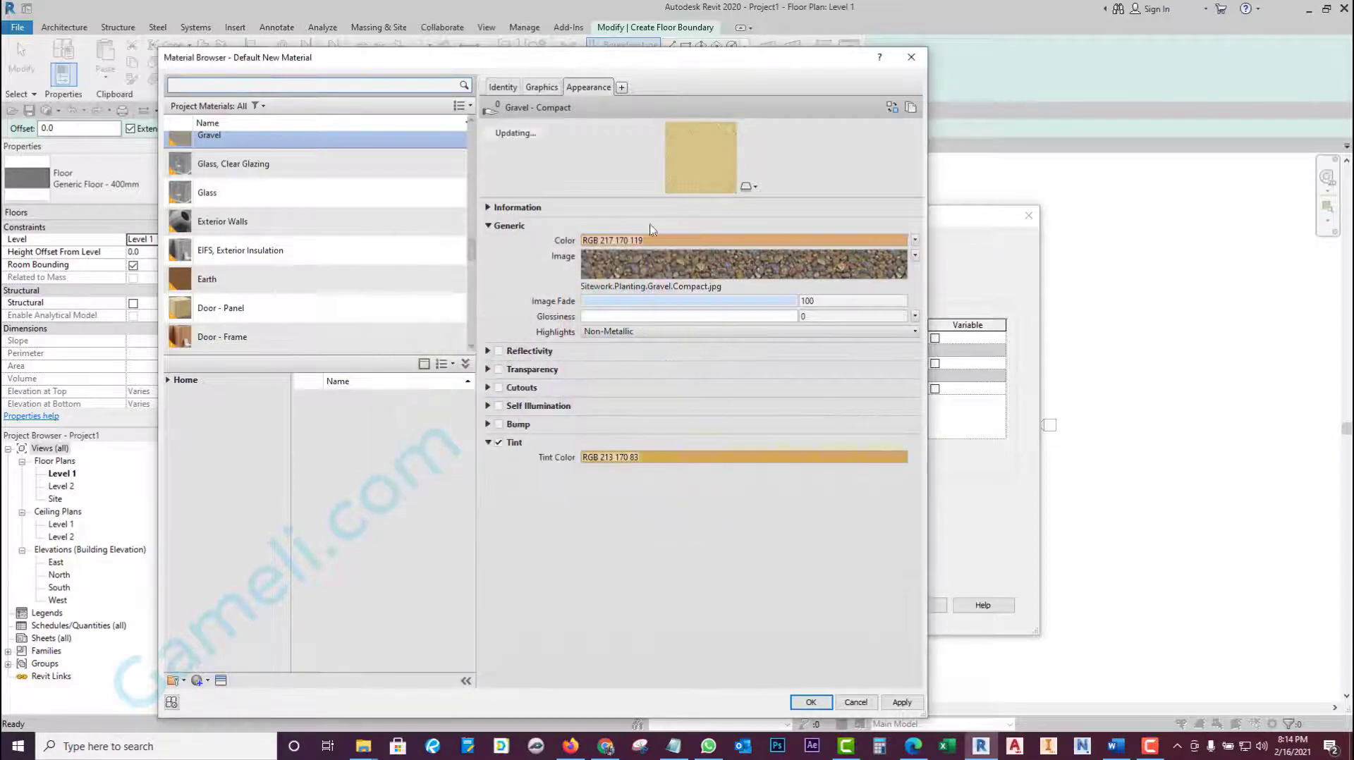
{"action": "left_click", "coordinate": [811, 702]}
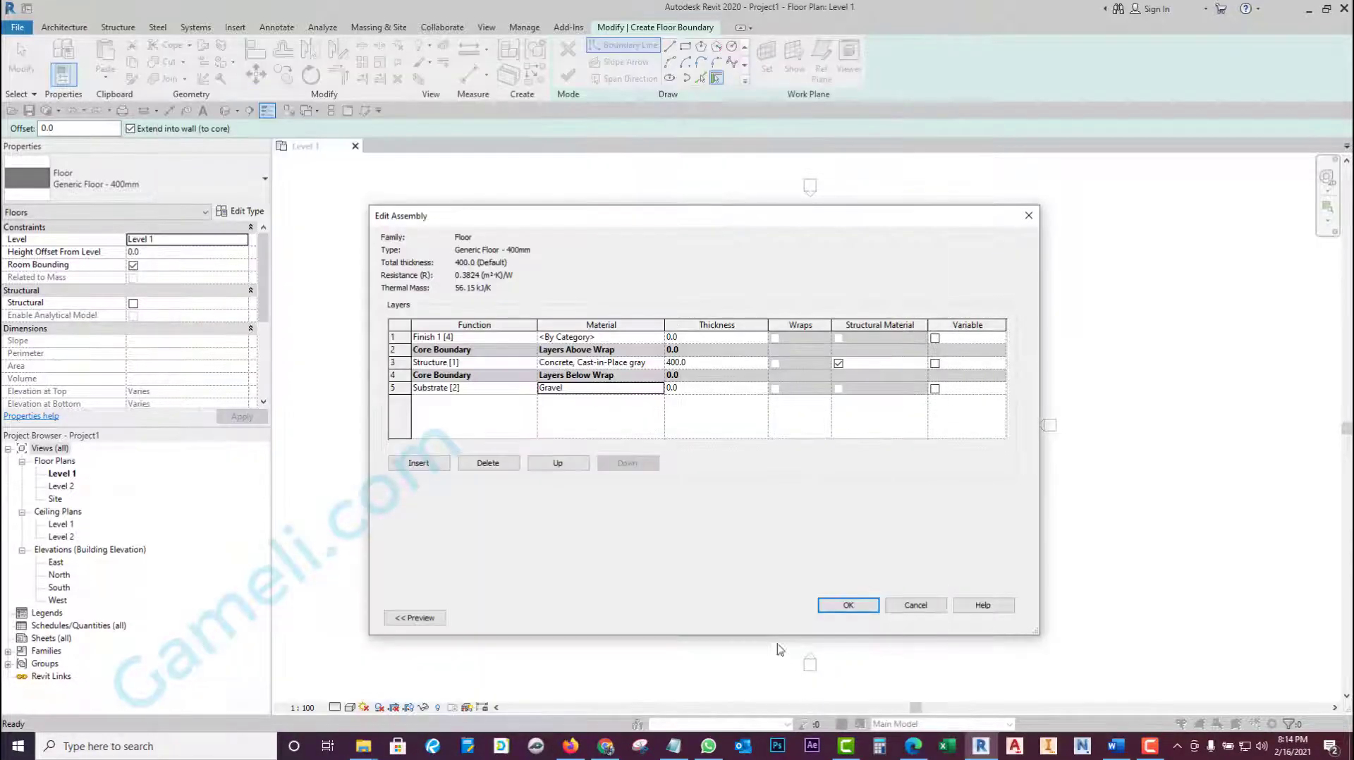
- Make the Gravel substrate layer 20.0 thick, bringing the total to 420.0
{"action": "left_click", "coordinate": [688, 388]}
{"action": "type", "text": "20"}
{"action": "left_click", "coordinate": [707, 363]}
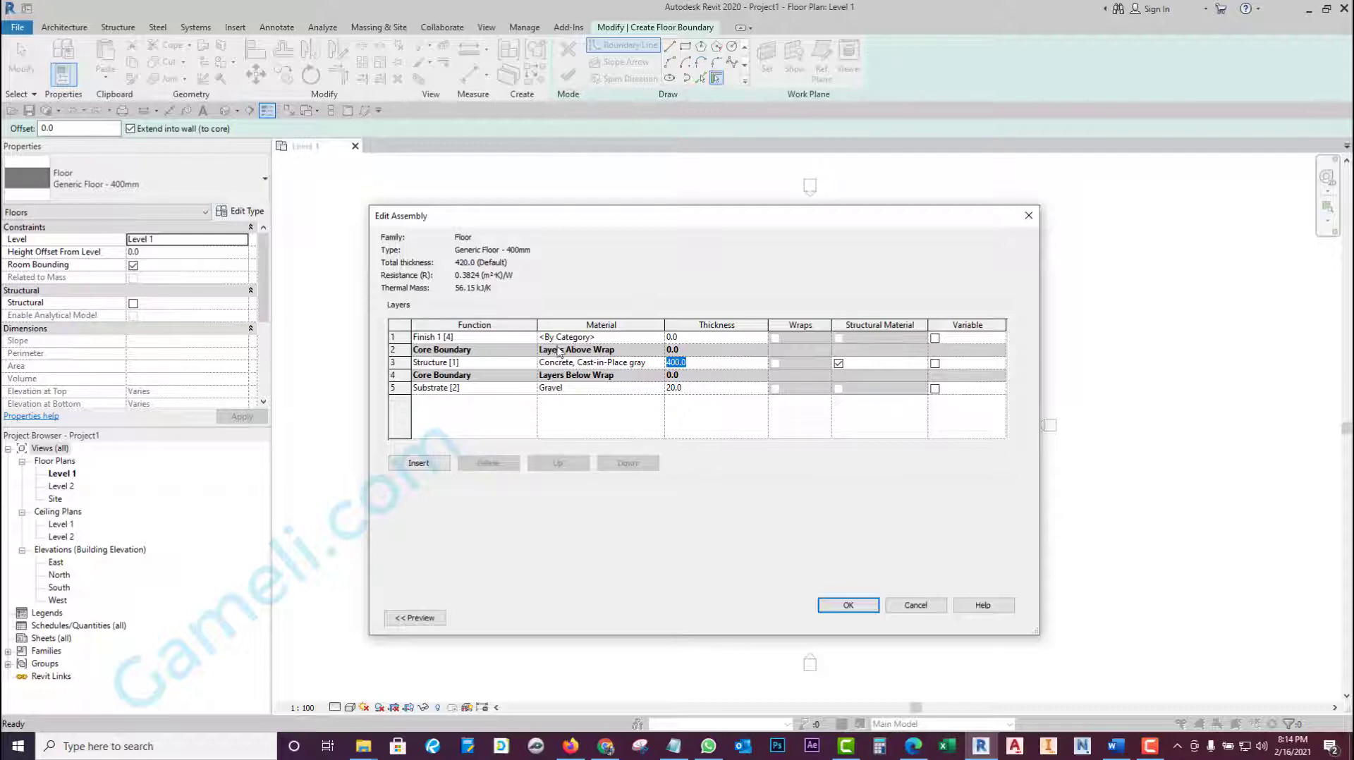
{"action": "left_click", "coordinate": [493, 336]}
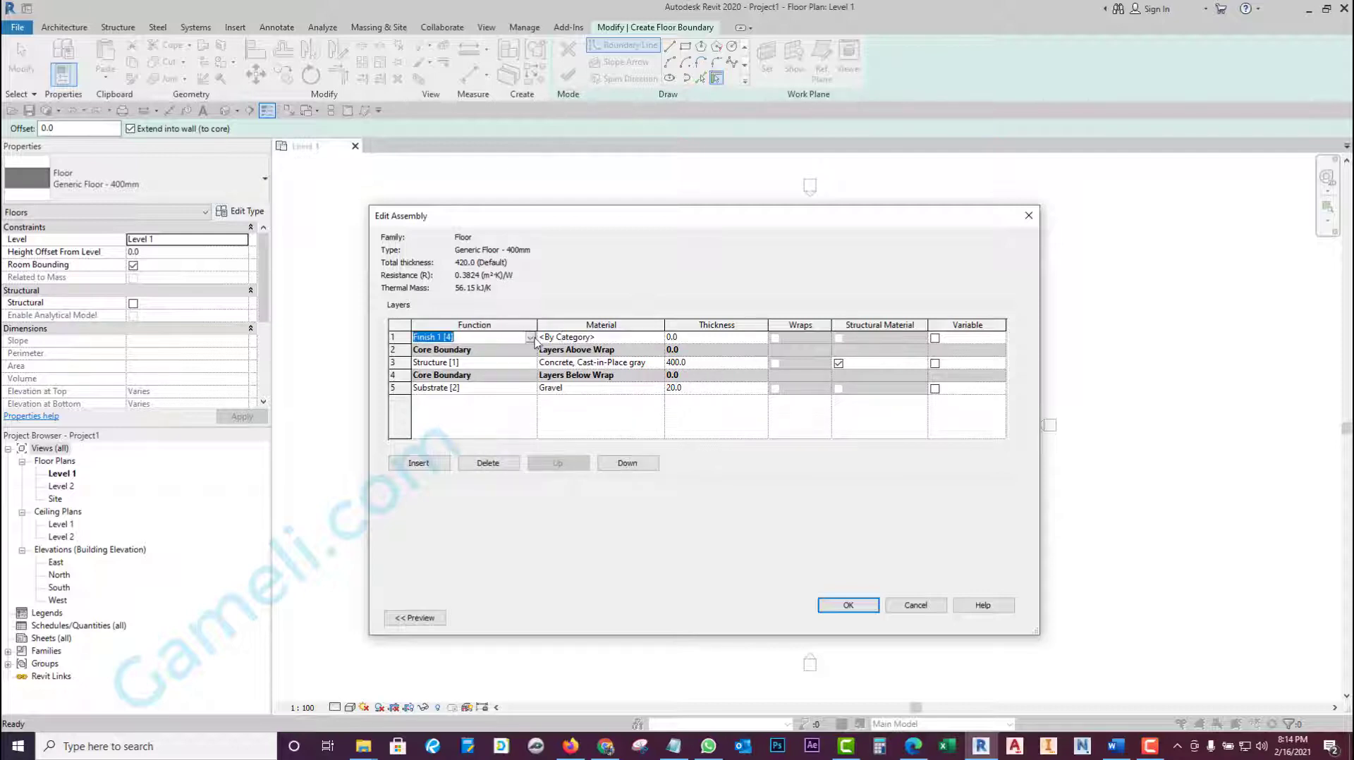
{"action": "left_click", "coordinate": [530, 339]}
{"action": "left_click", "coordinate": [583, 337]}
- Create a new blank material for the top finish layer and name it Mortero
{"action": "left_click", "coordinate": [656, 338]}
{"action": "left_click", "coordinate": [659, 338]}
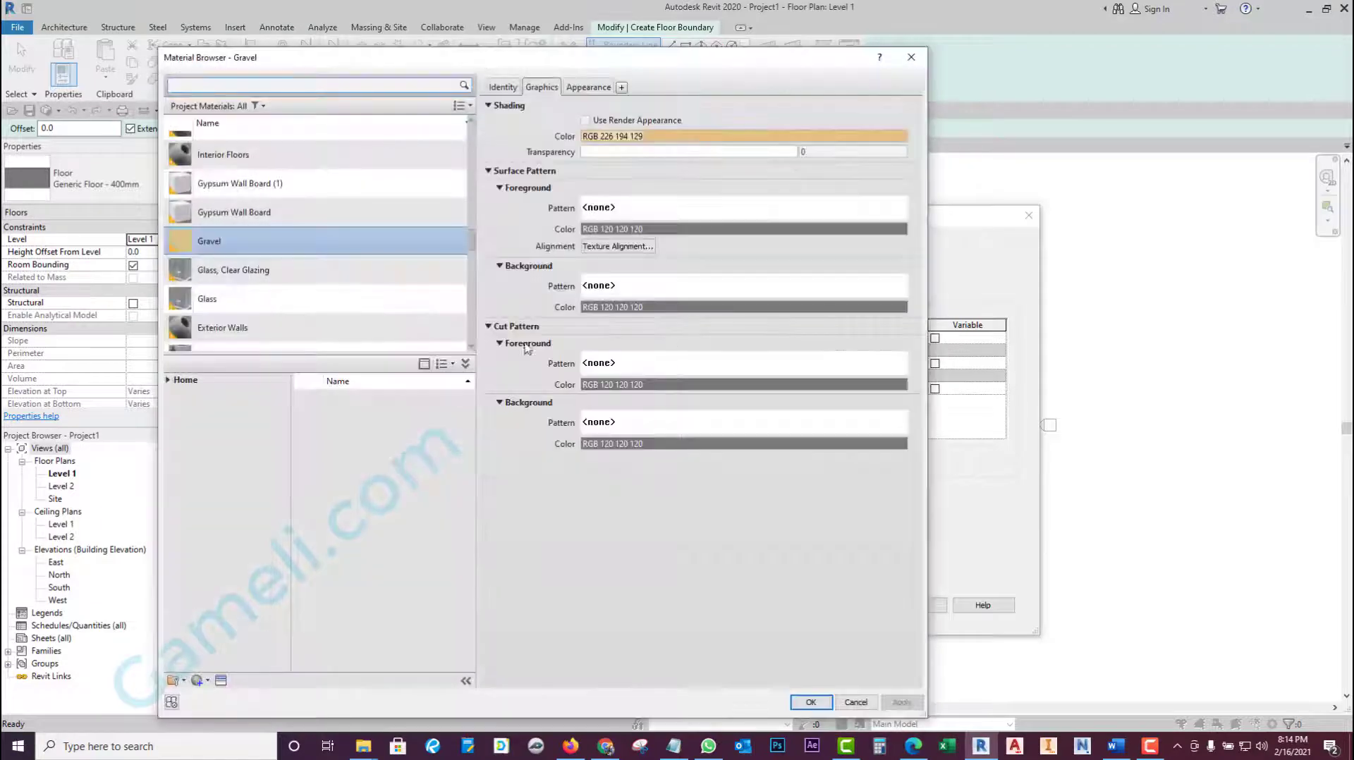
{"action": "scroll", "coordinate": [296, 325], "scroll_direction": "down", "scroll_amount": 1}
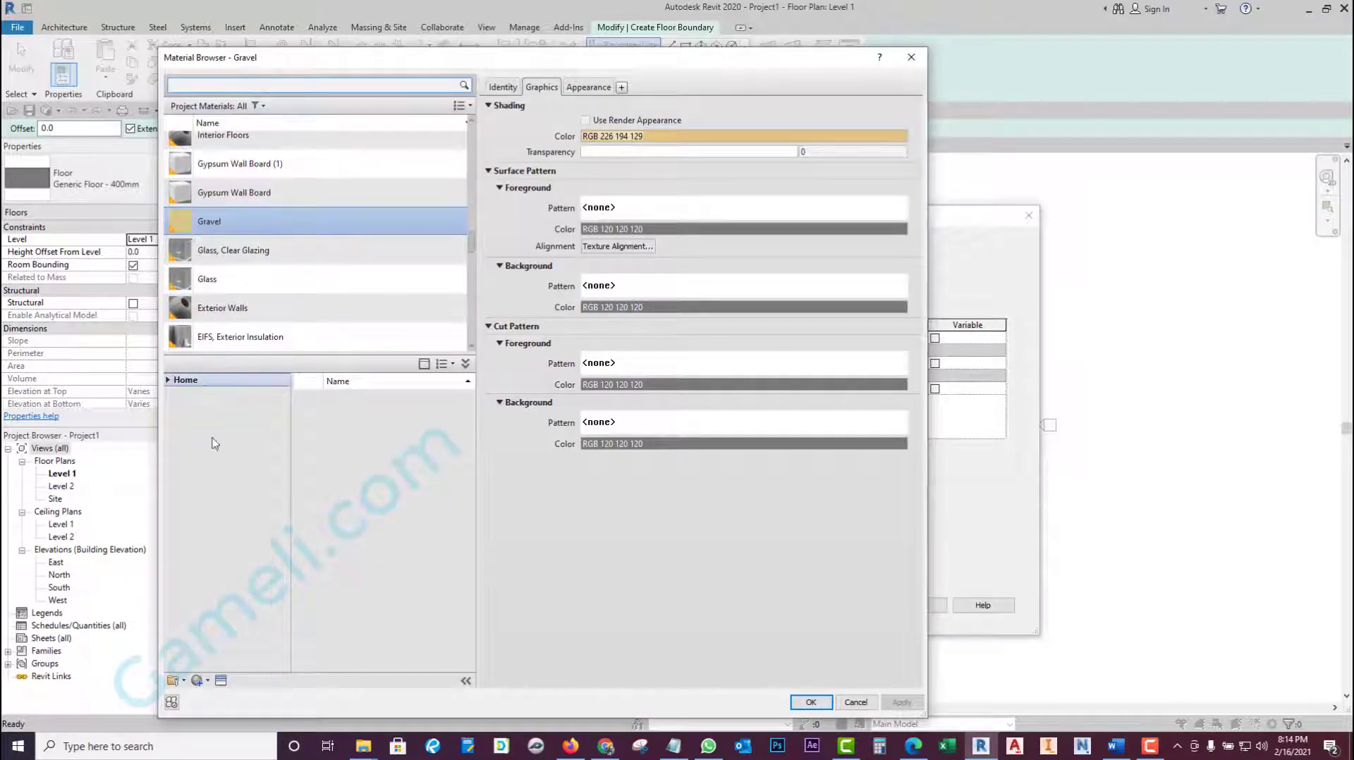
{"action": "left_click", "coordinate": [204, 688]}
{"action": "left_click", "coordinate": [232, 694]}
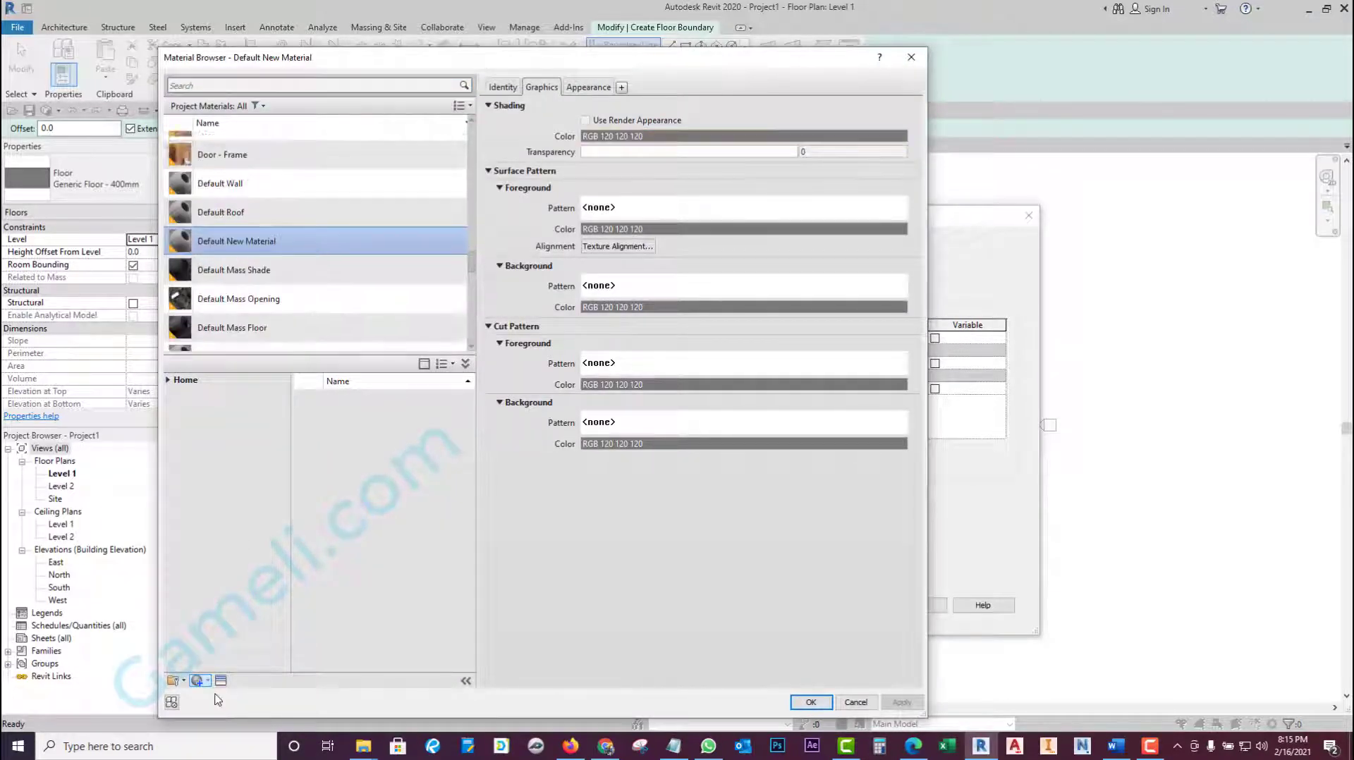
{"action": "right_click", "coordinate": [248, 224]}
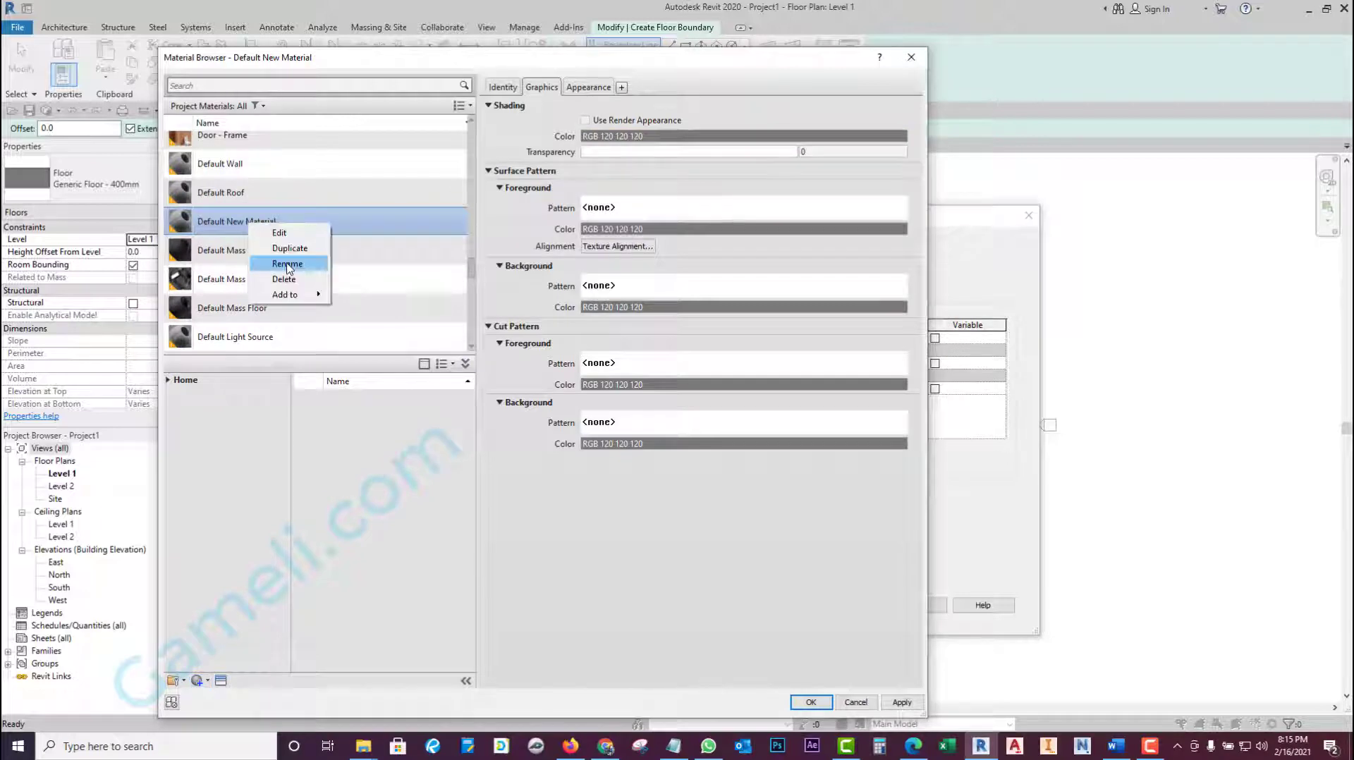
{"action": "left_click", "coordinate": [288, 264]}
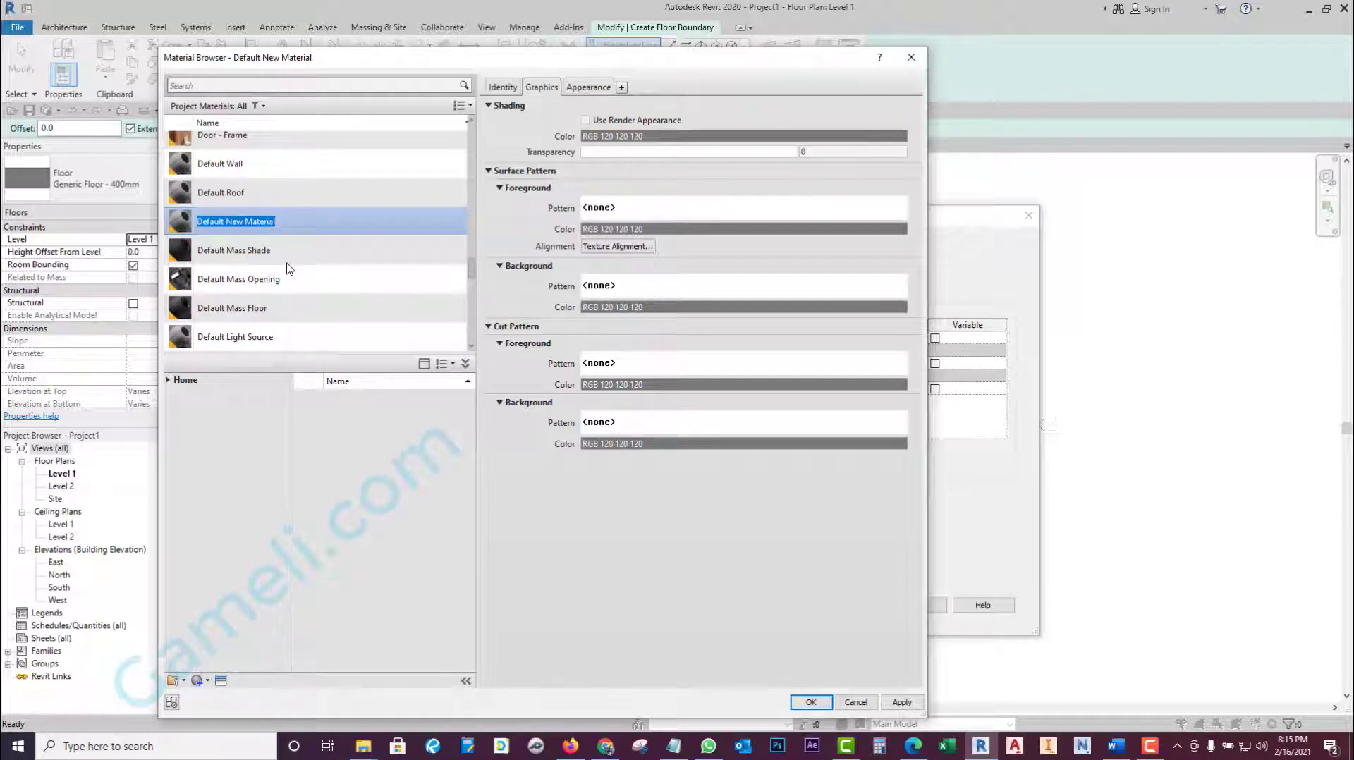
{"action": "type", "text": "Morte"}
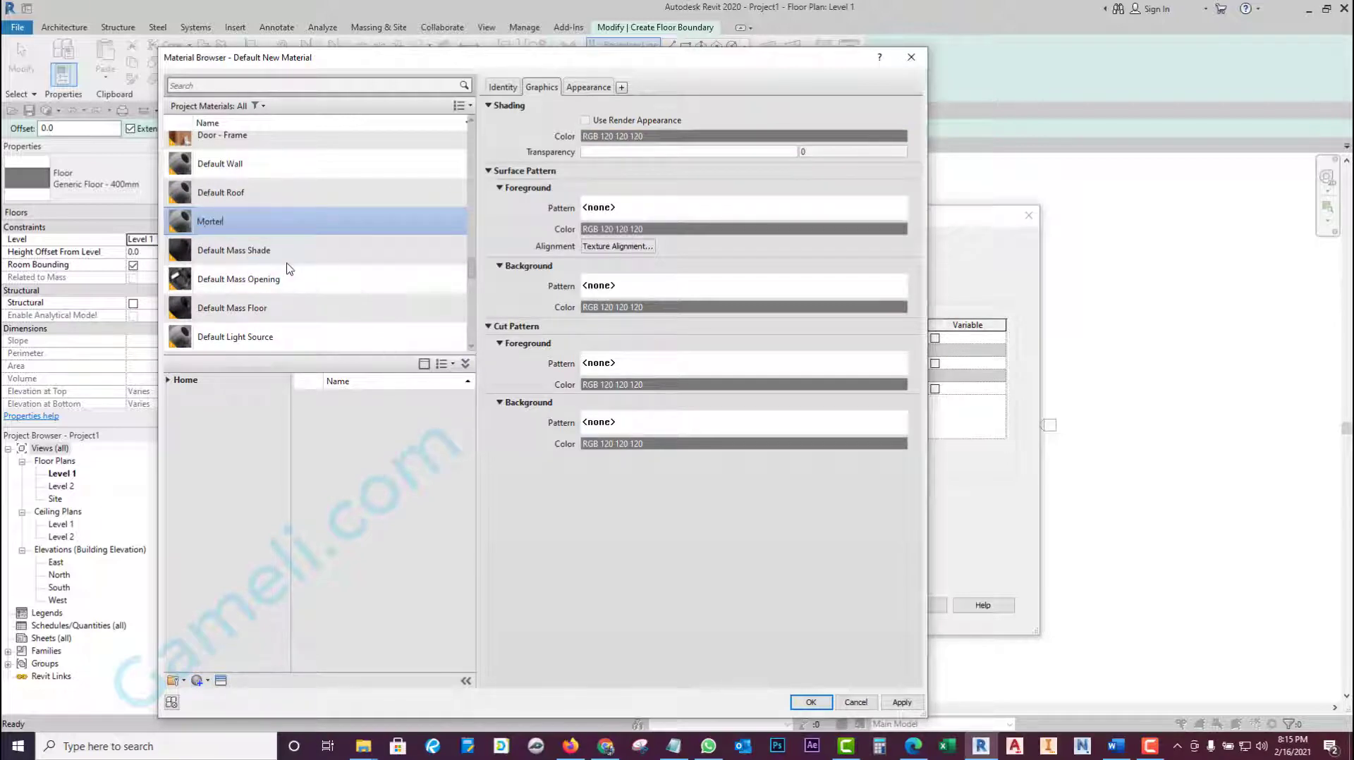
{"action": "type", "text": "ro"}
{"action": "key", "text": "Return"}
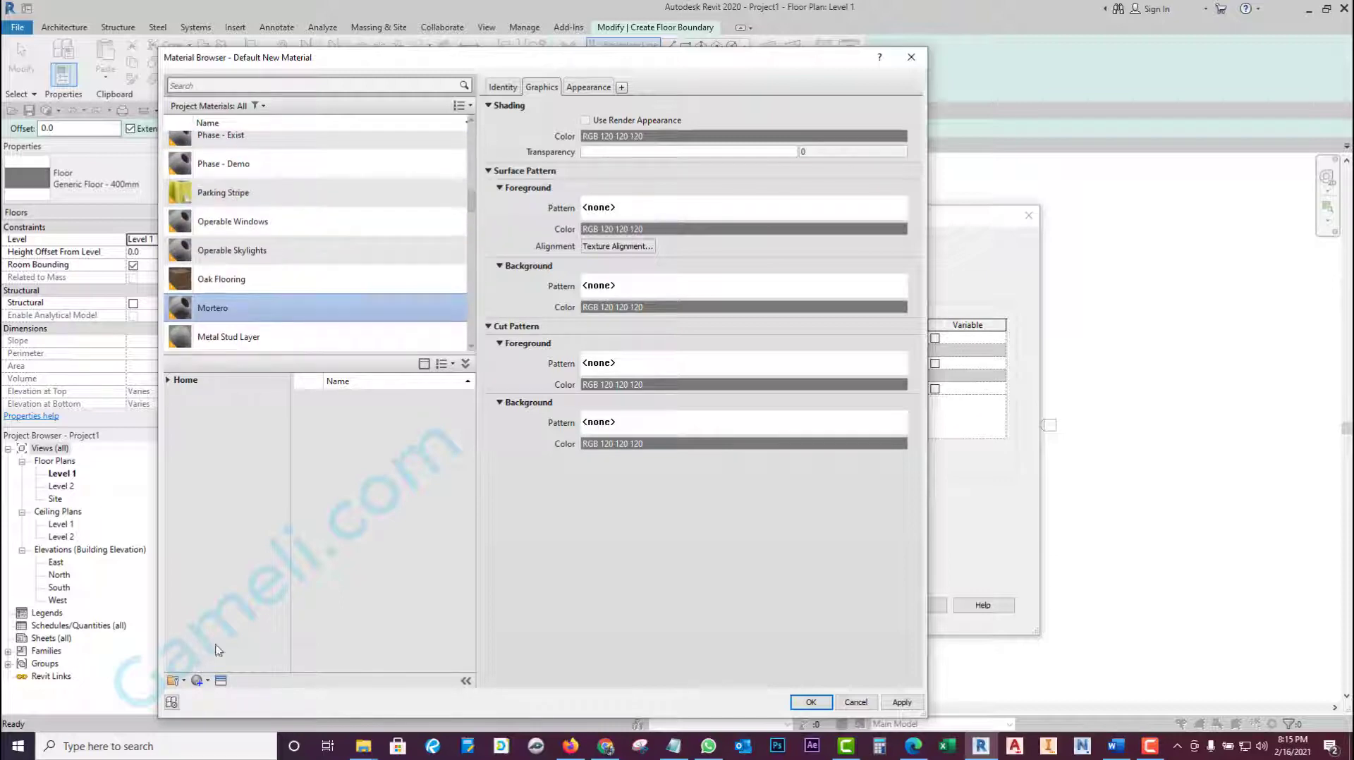
- Add the Cement Mortar asset to the Mortero material
{"action": "left_click", "coordinate": [221, 680]}
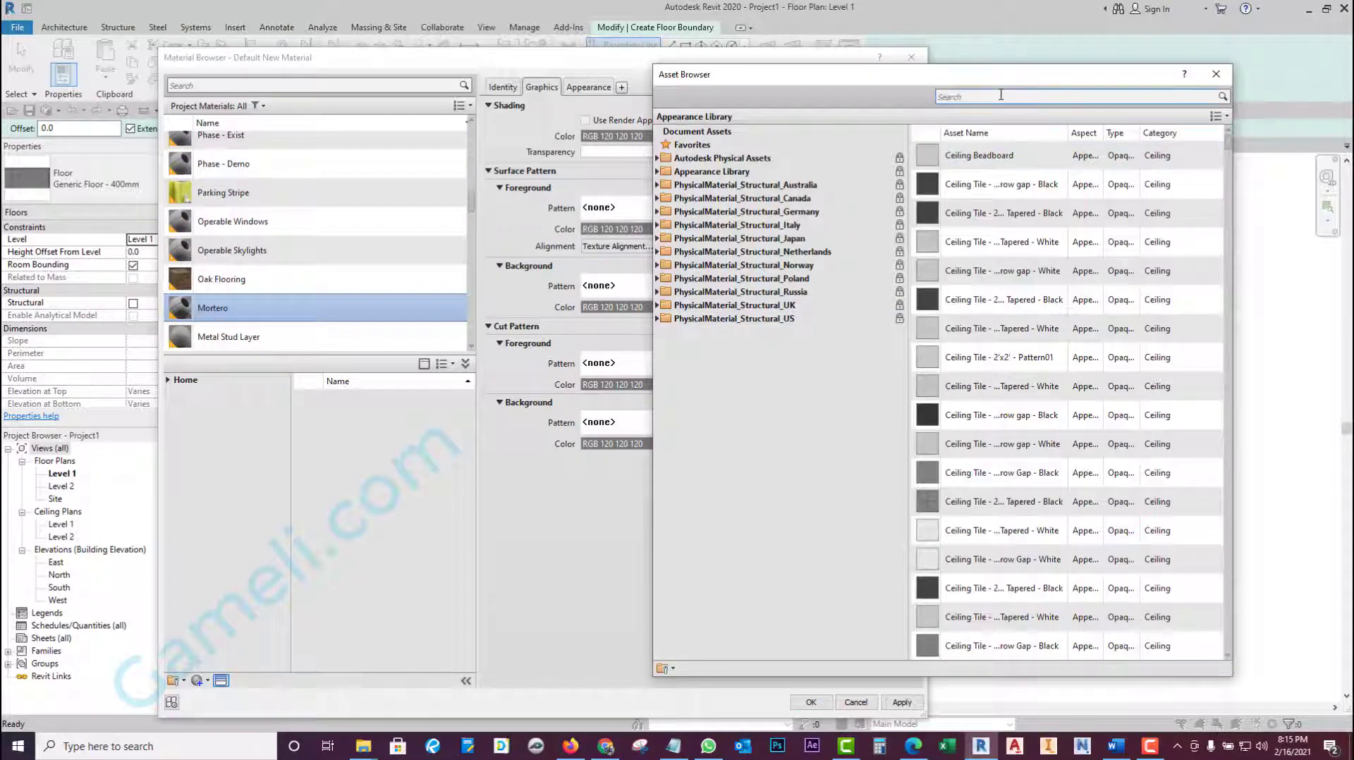
{"action": "left_click", "coordinate": [995, 96]}
{"action": "type", "text": "morta"}
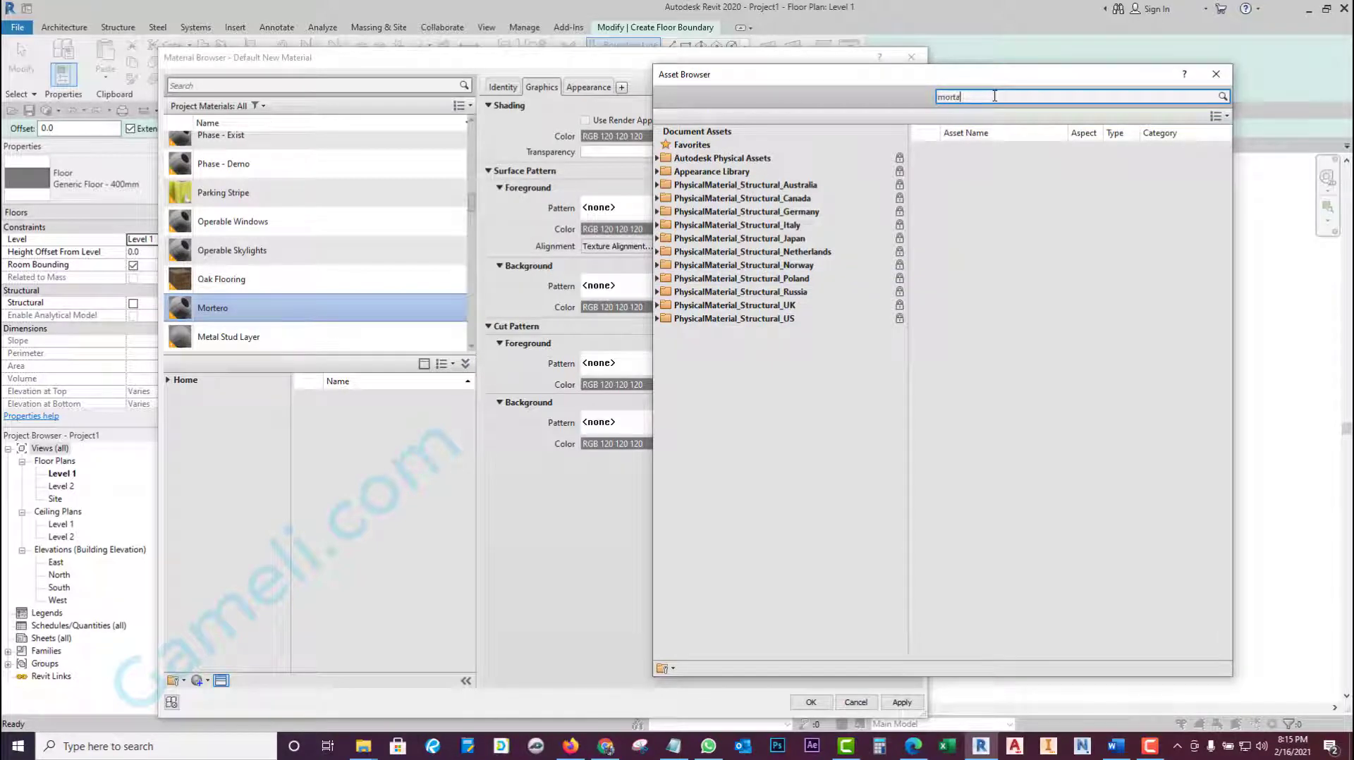
{"action": "key", "text": "Return"}
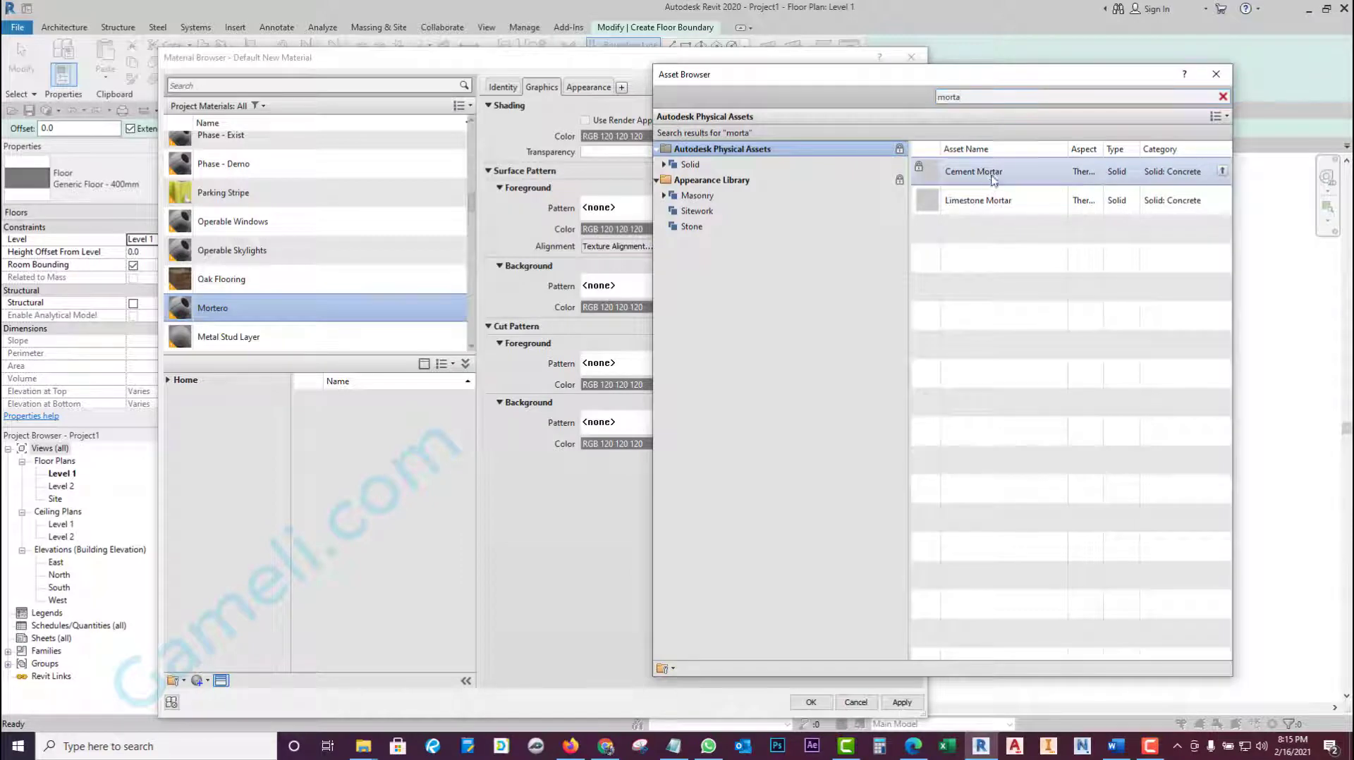
{"action": "double_click", "coordinate": [998, 174]}
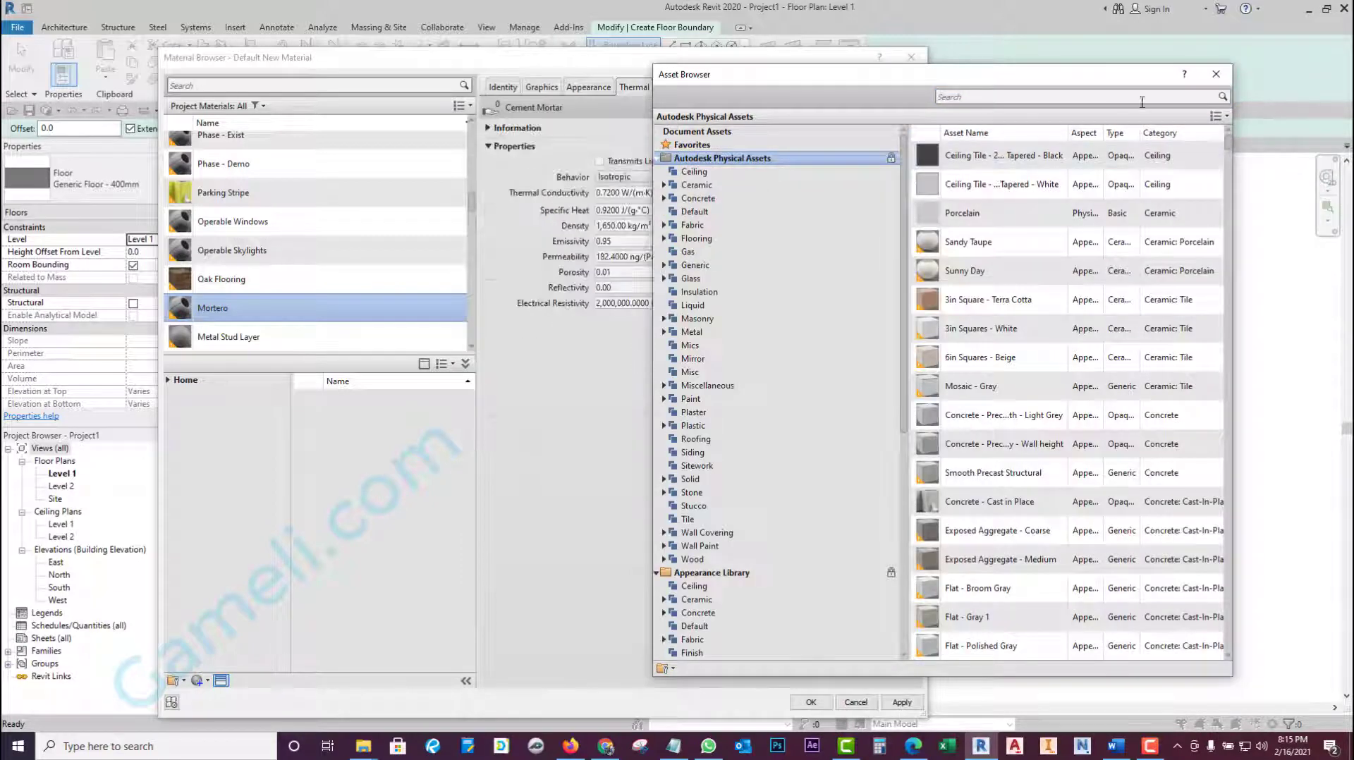
{"action": "left_click", "coordinate": [1215, 74]}
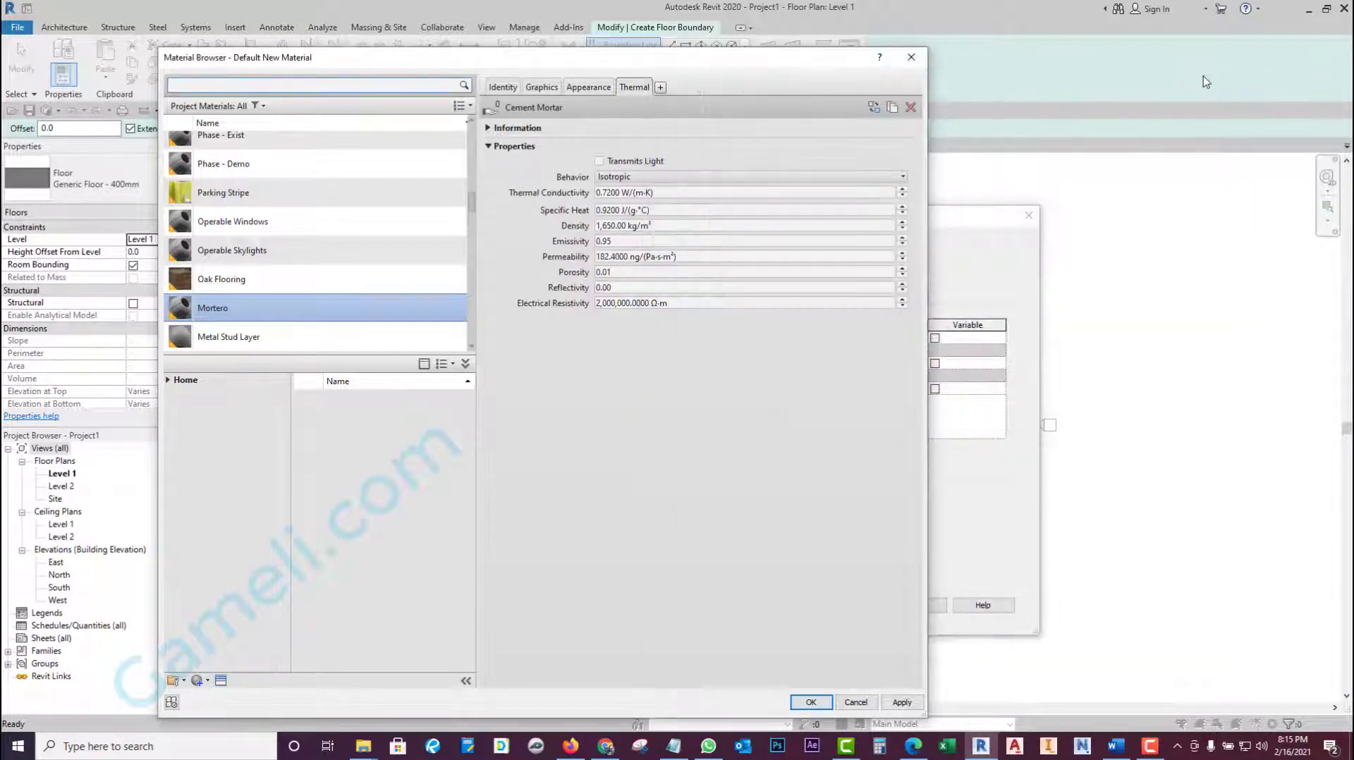
- Lighten Mortero's shading and appearance colours to near-white and assign it to the finish layer
{"action": "left_click", "coordinate": [541, 86]}
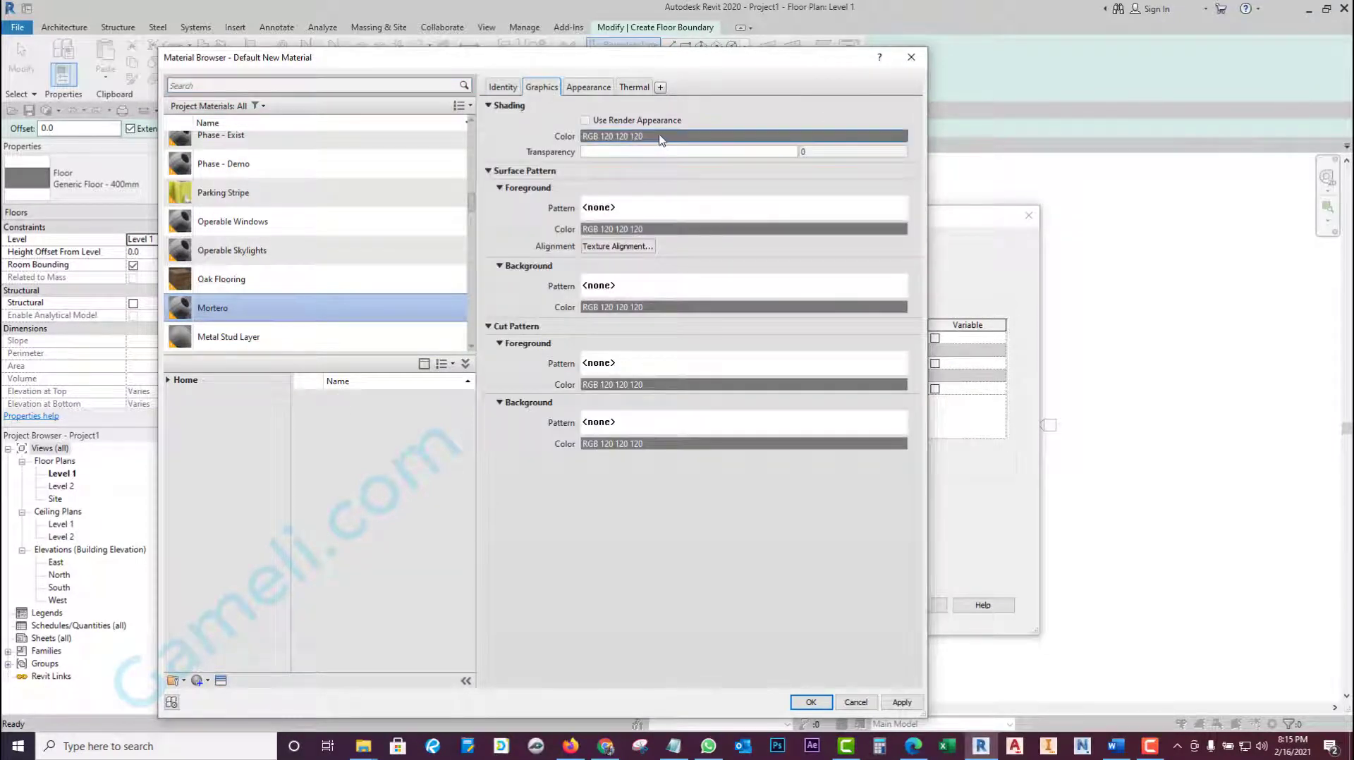
{"action": "left_click", "coordinate": [661, 137]}
{"action": "left_click_drag", "start_coordinate": [703, 330], "coordinate": [701, 283]}
{"action": "left_click", "coordinate": [599, 508]}
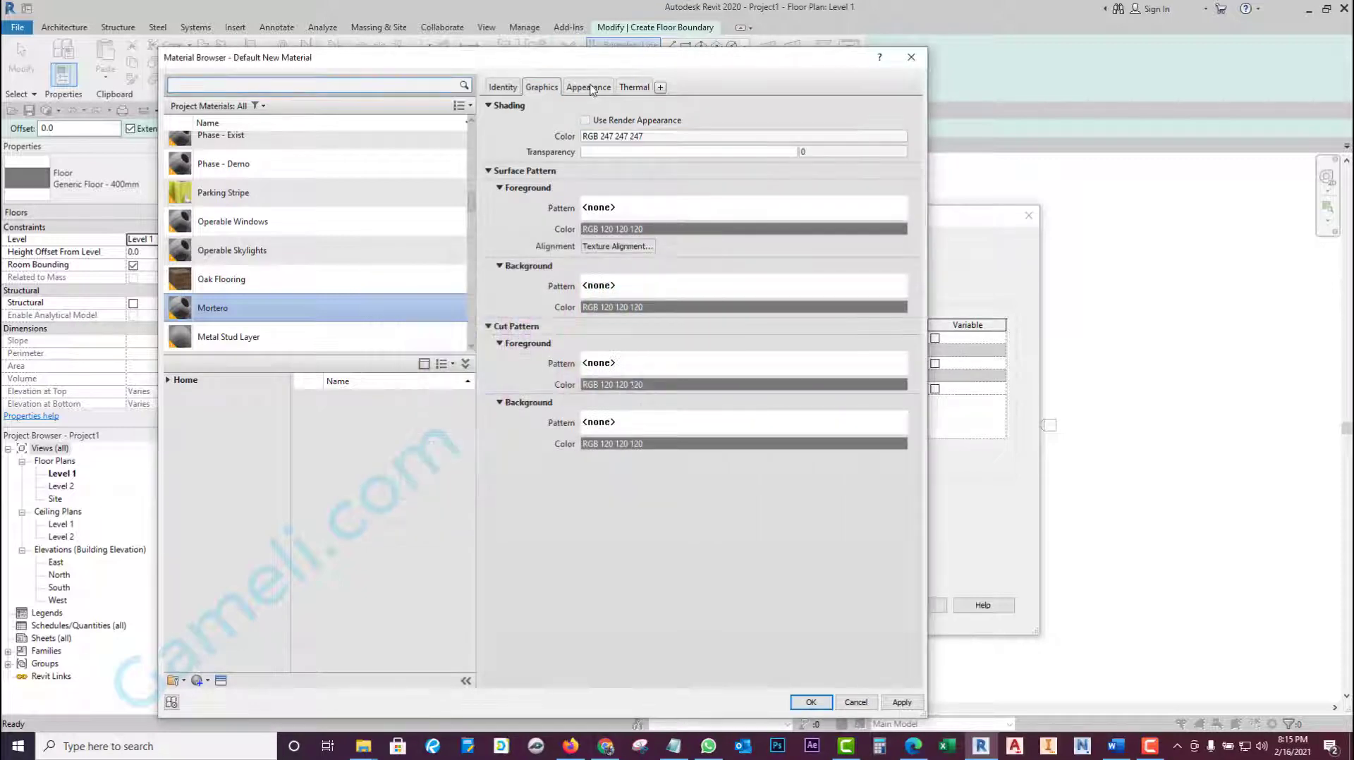
{"action": "left_click", "coordinate": [590, 88]}
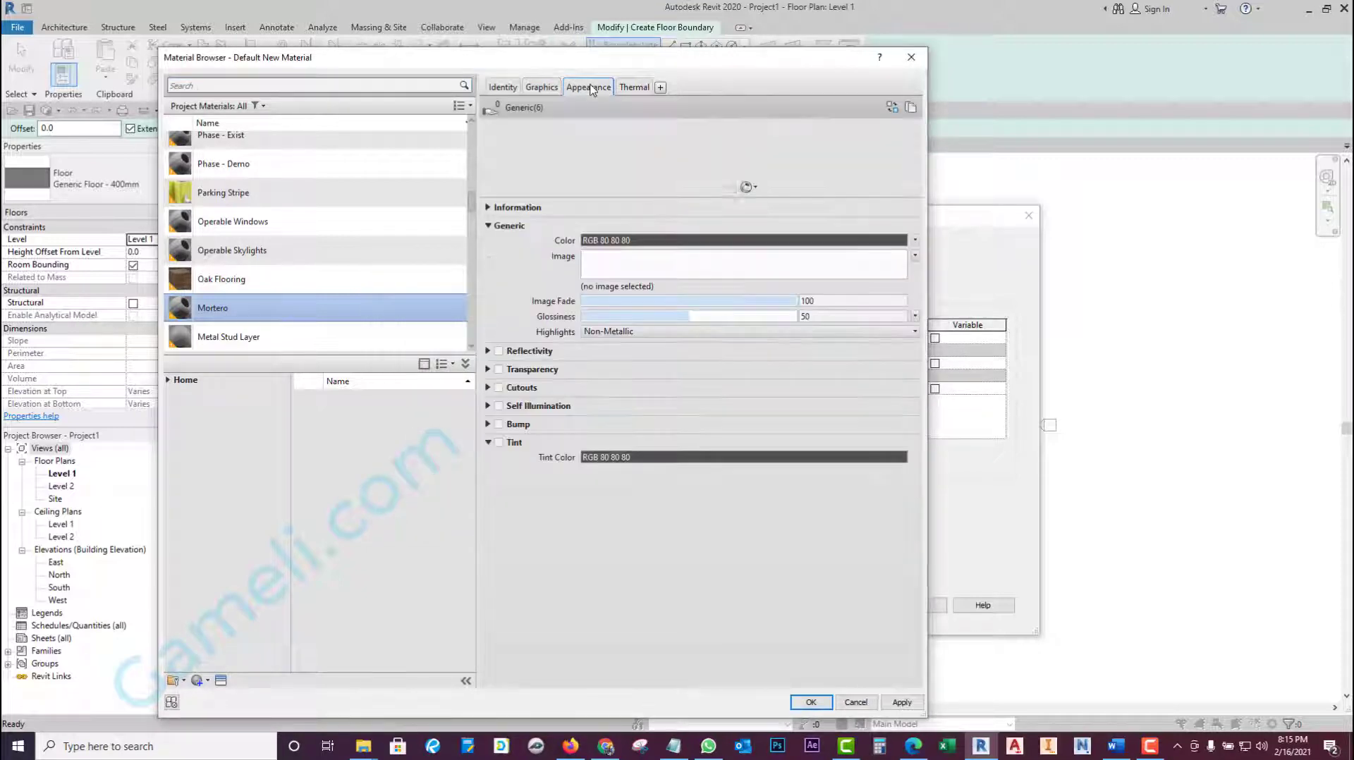
{"action": "left_click", "coordinate": [670, 243]}
{"action": "left_click", "coordinate": [702, 310]}
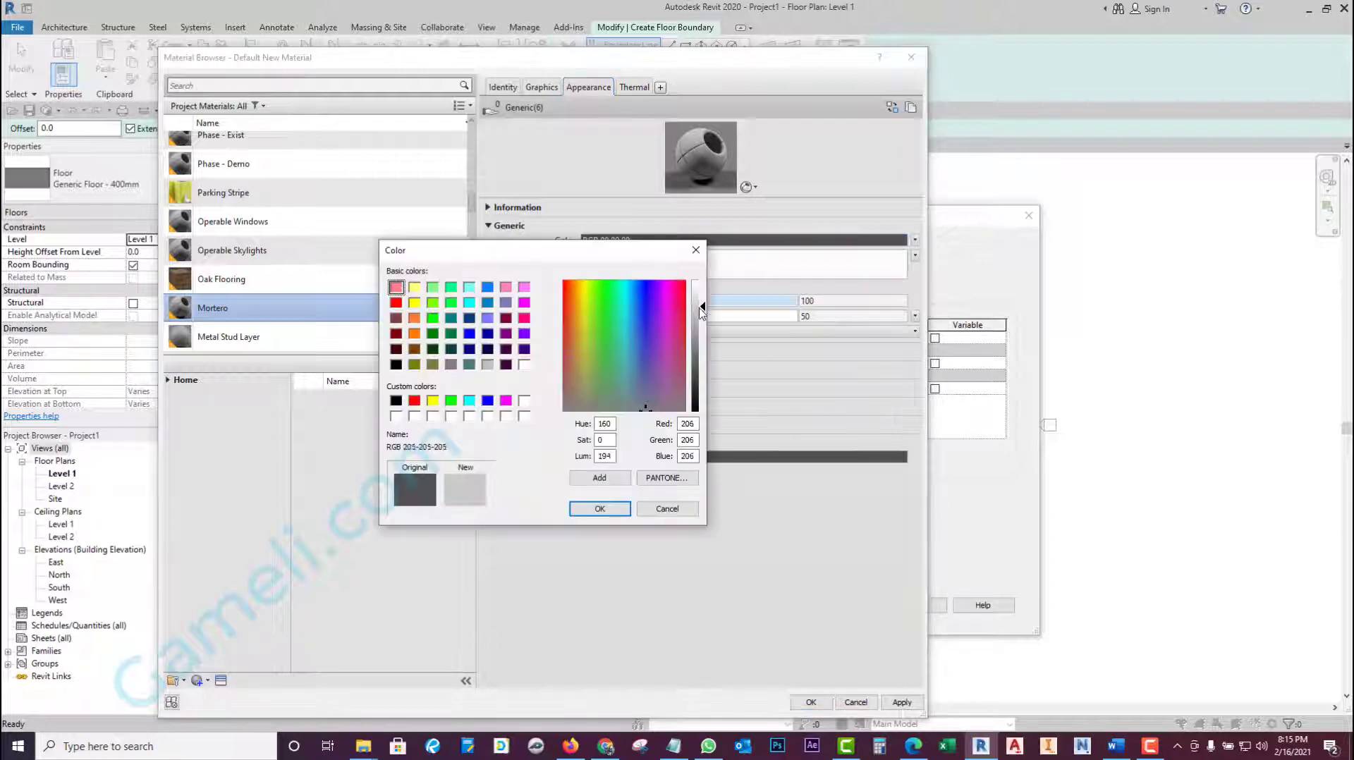
{"action": "left_click_drag", "start_coordinate": [701, 310], "coordinate": [702, 293]}
{"action": "left_click", "coordinate": [600, 509]}
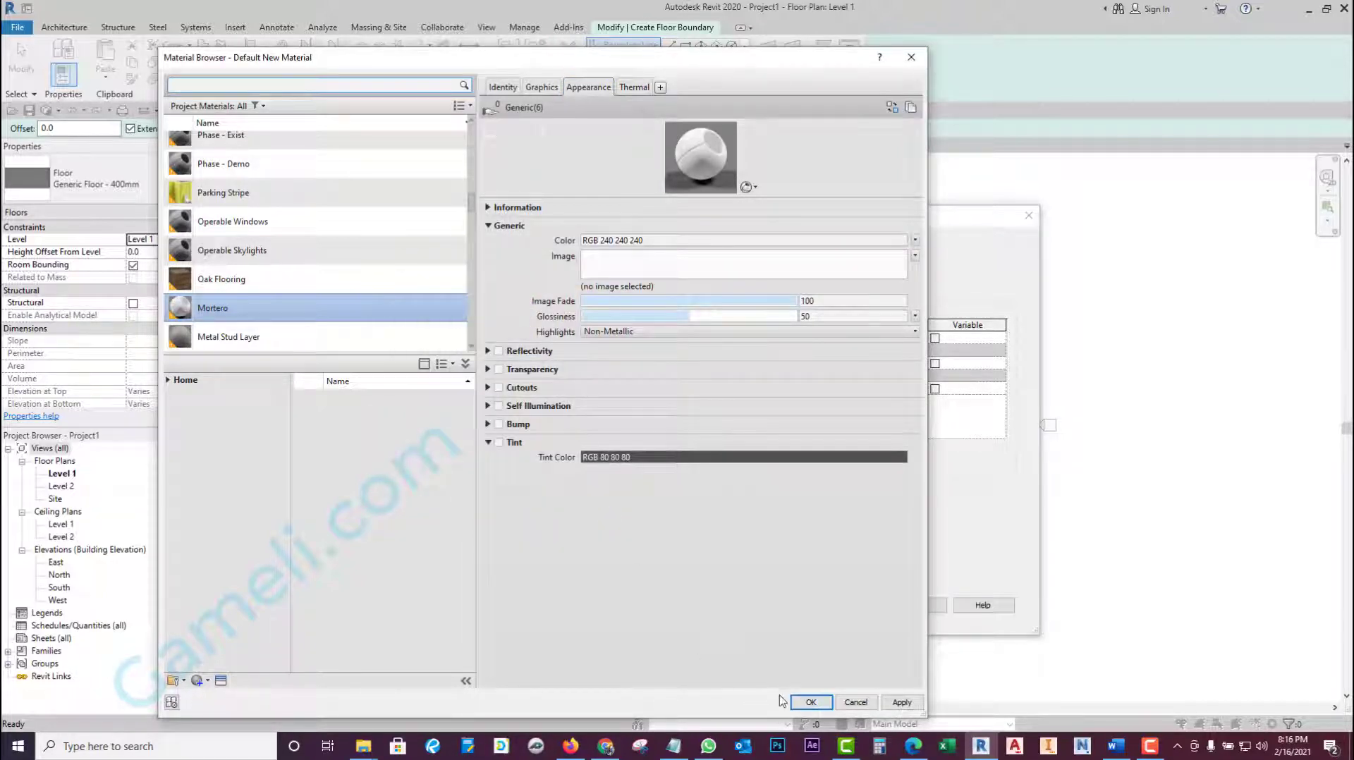
{"action": "left_click", "coordinate": [809, 702]}
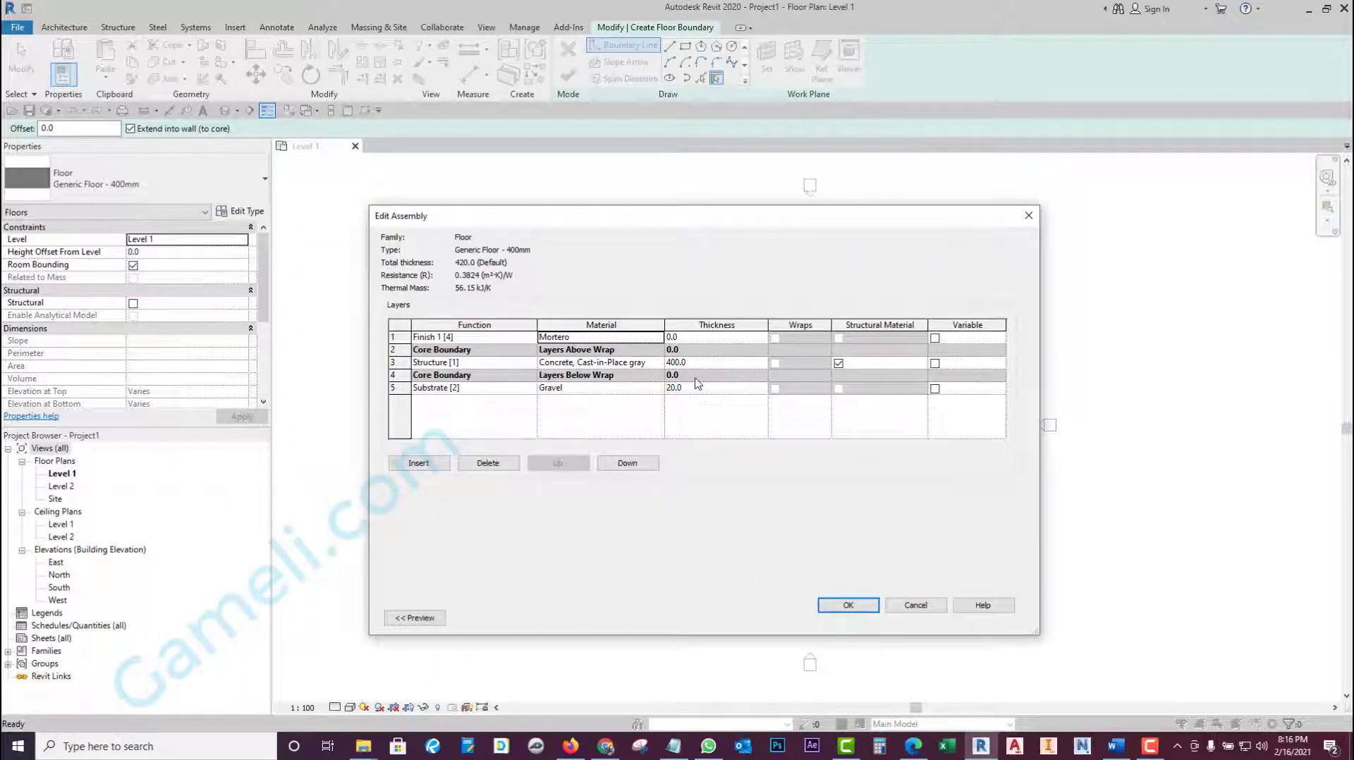
- Set the Mortero finish layer thickness to 2.0, totalling 422.0
{"action": "left_click", "coordinate": [697, 339]}
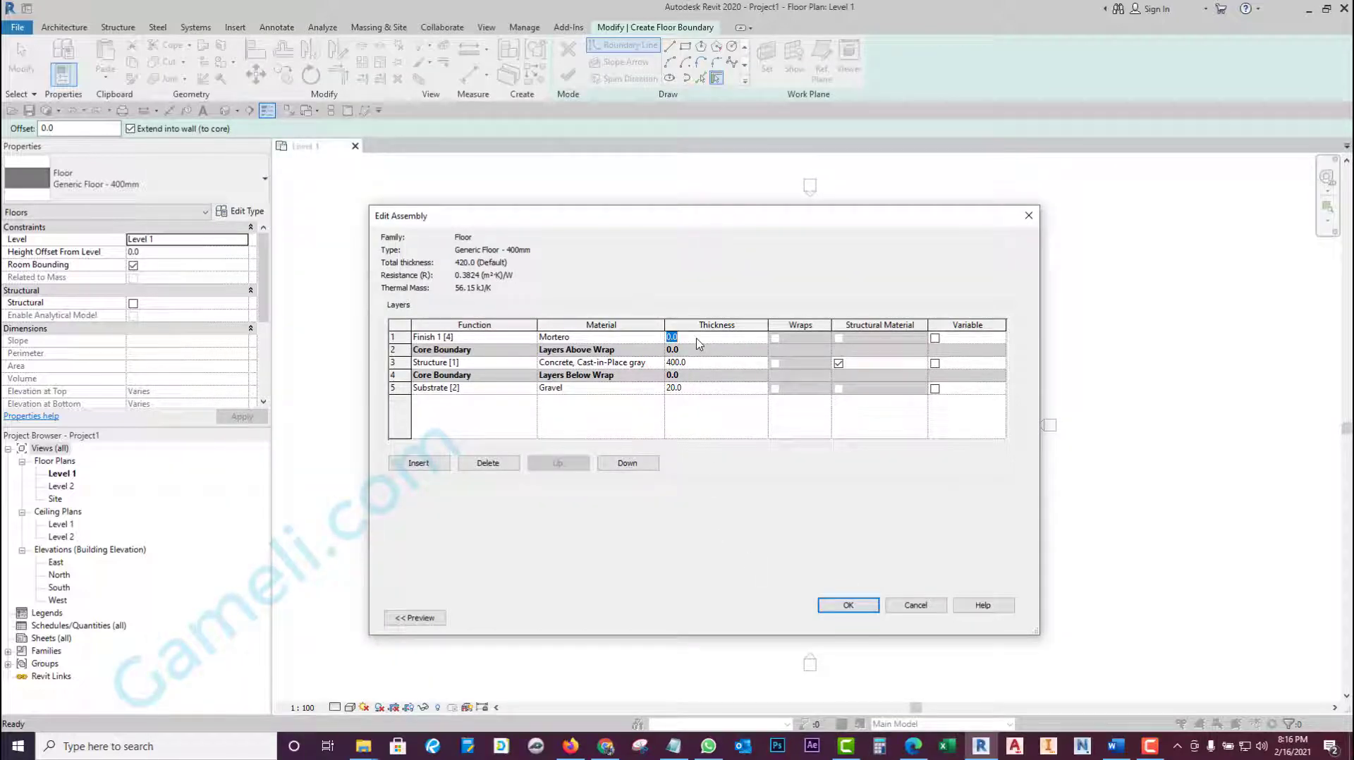
{"action": "type", "text": "2"}
{"action": "key", "text": "Return"}
- Insert a new top layer with function Finish 2 [5] and select its material cell
{"action": "left_click", "coordinate": [511, 342]}
{"action": "left_click", "coordinate": [423, 467]}
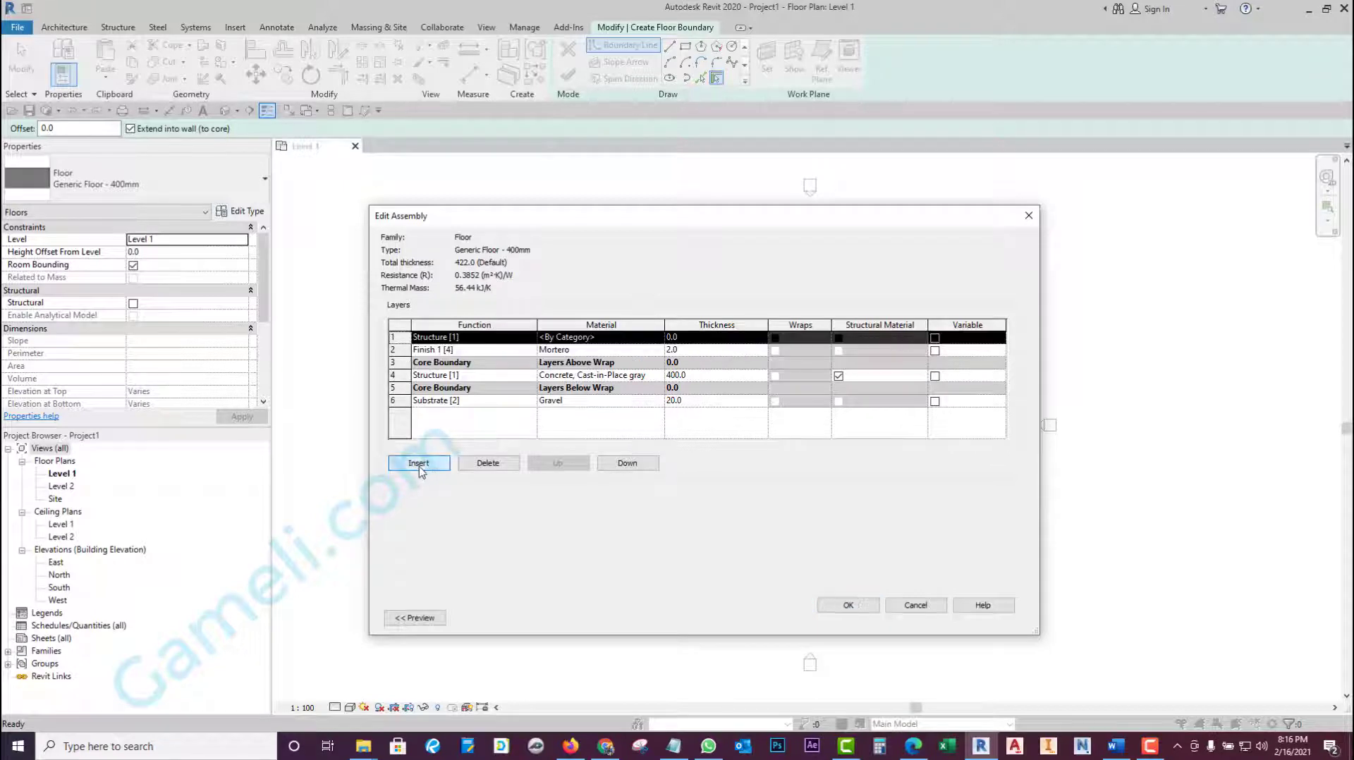
{"action": "left_click", "coordinate": [448, 338]}
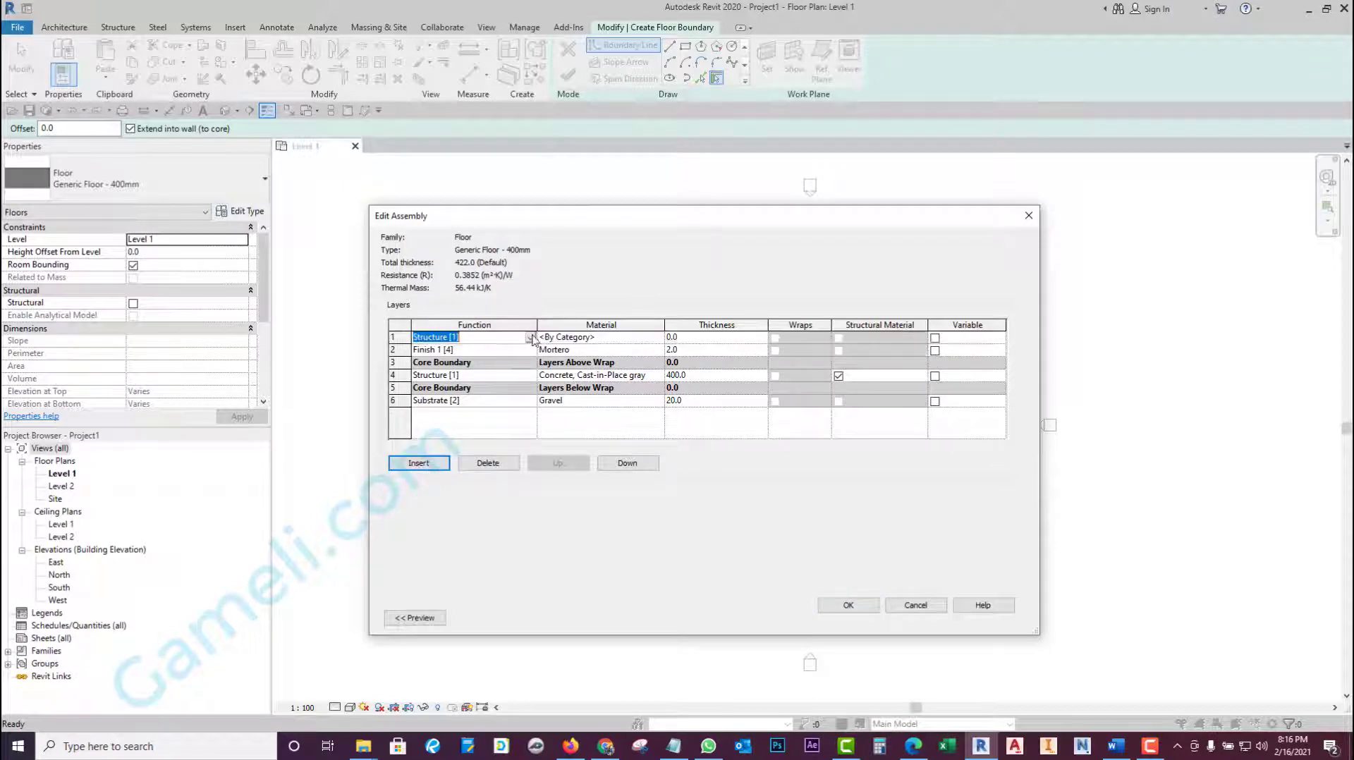
{"action": "left_click", "coordinate": [448, 338]}
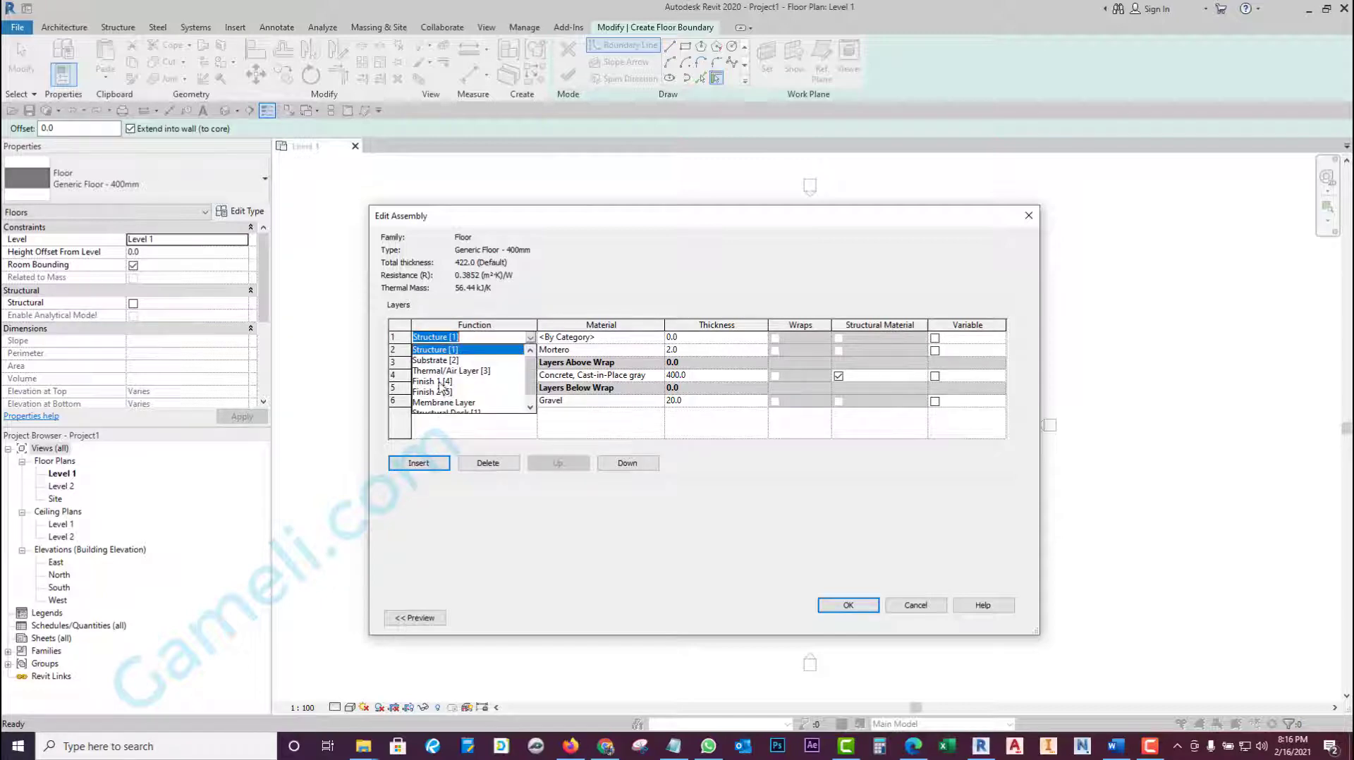
{"action": "left_click", "coordinate": [440, 392]}
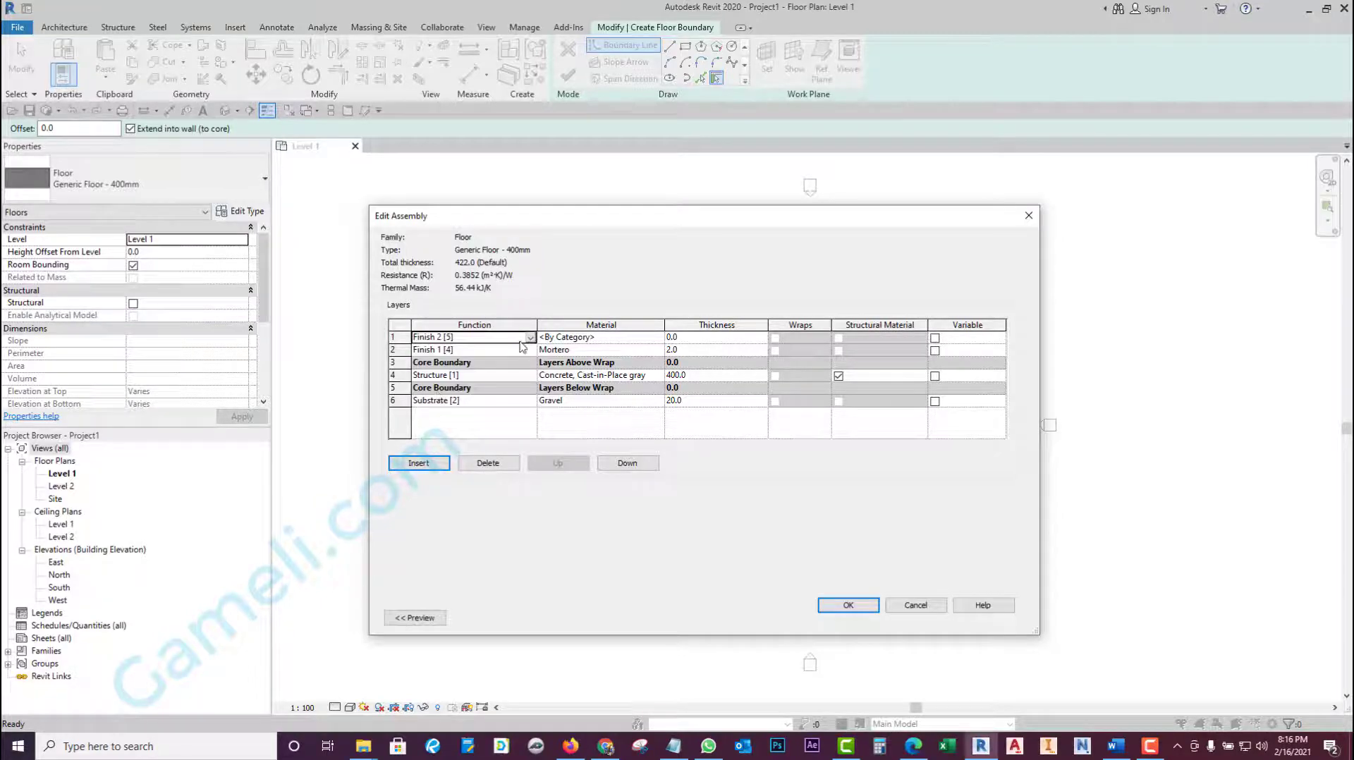
{"action": "left_click", "coordinate": [601, 337]}
{"action": "left_click", "coordinate": [660, 337]}
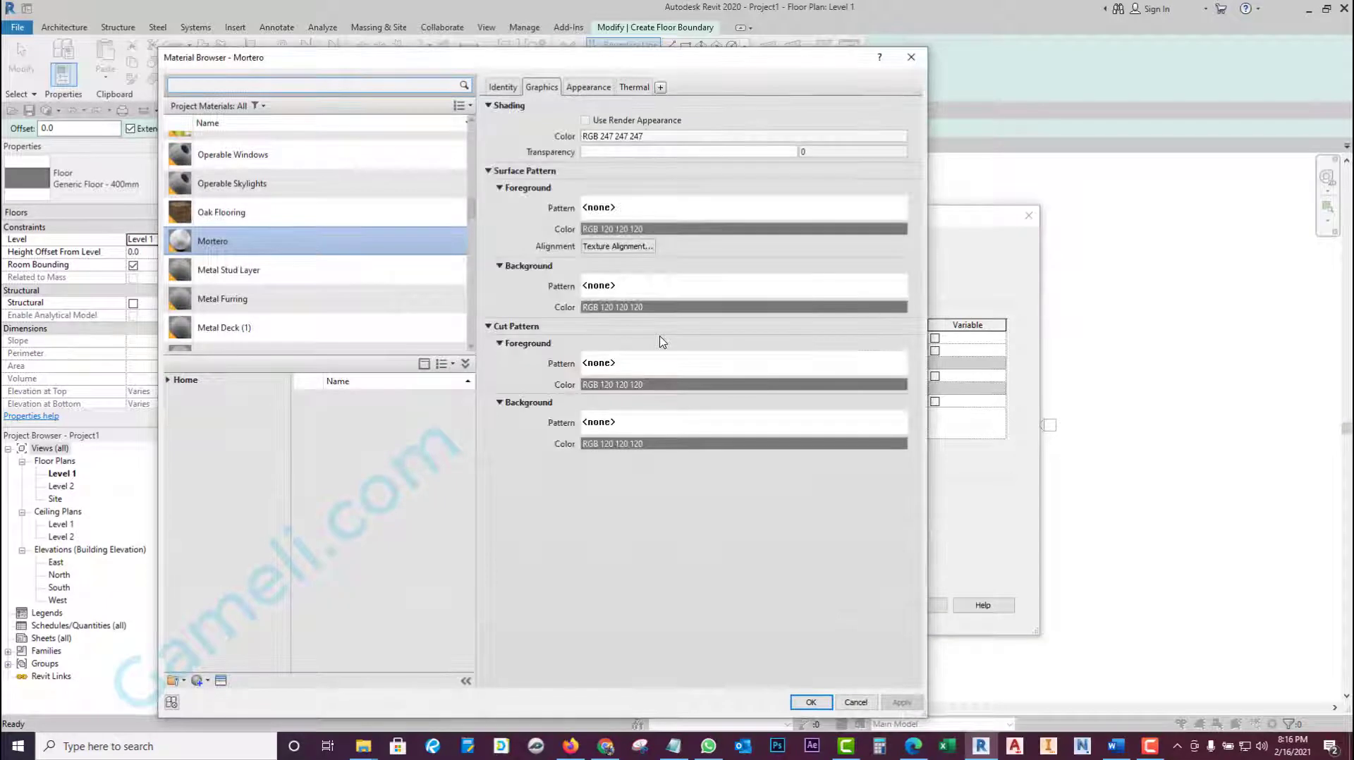
- Create a new material and rename it Tile
{"action": "left_click", "coordinate": [198, 683]}
{"action": "left_click", "coordinate": [215, 696]}
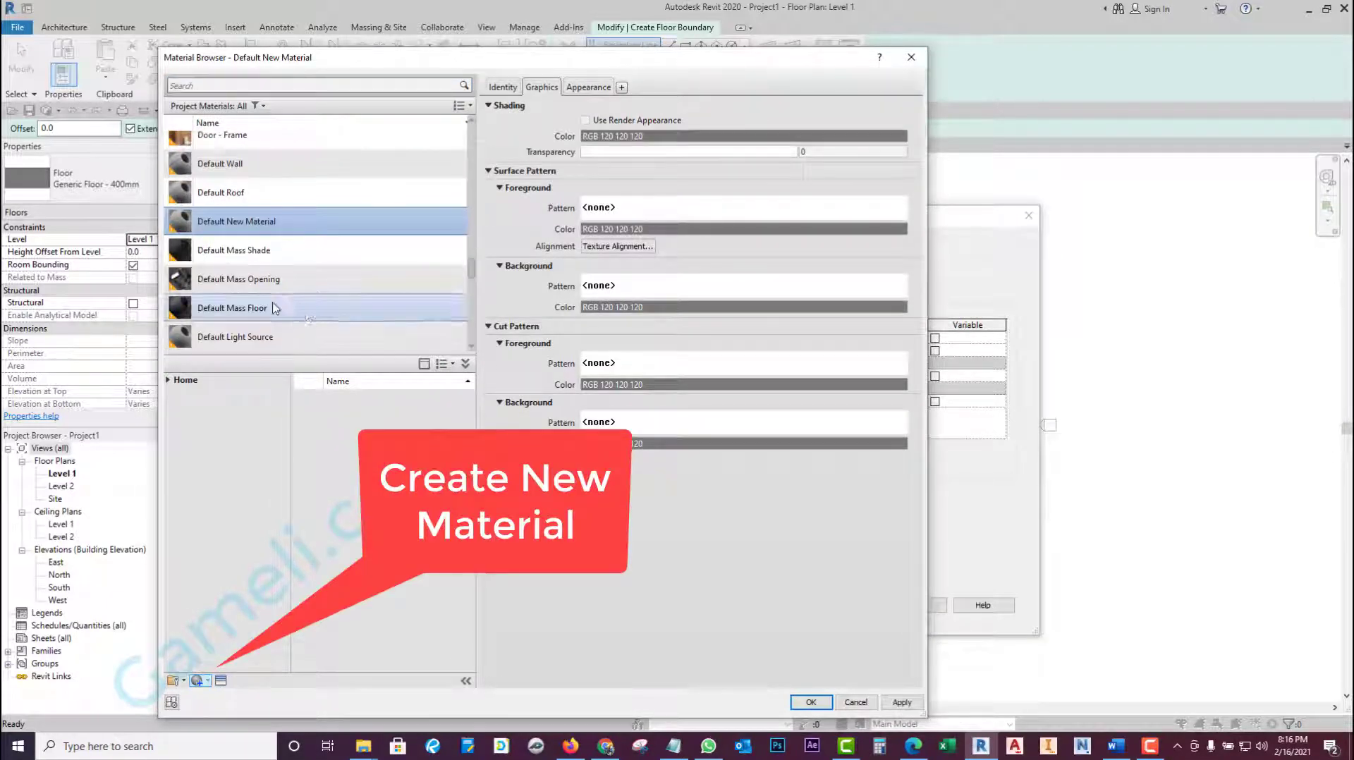
{"action": "right_click", "coordinate": [274, 221]}
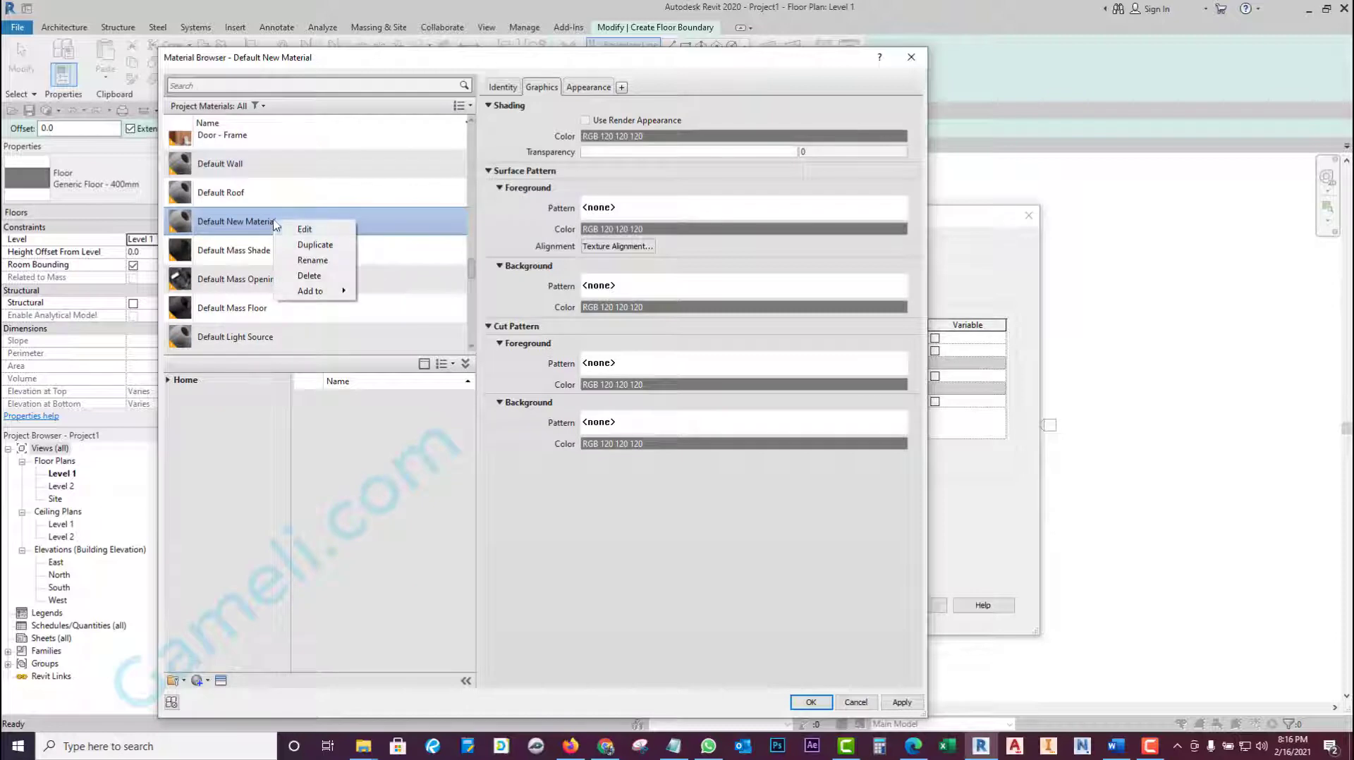
{"action": "left_click", "coordinate": [313, 261]}
{"action": "type", "text": "Tile"}
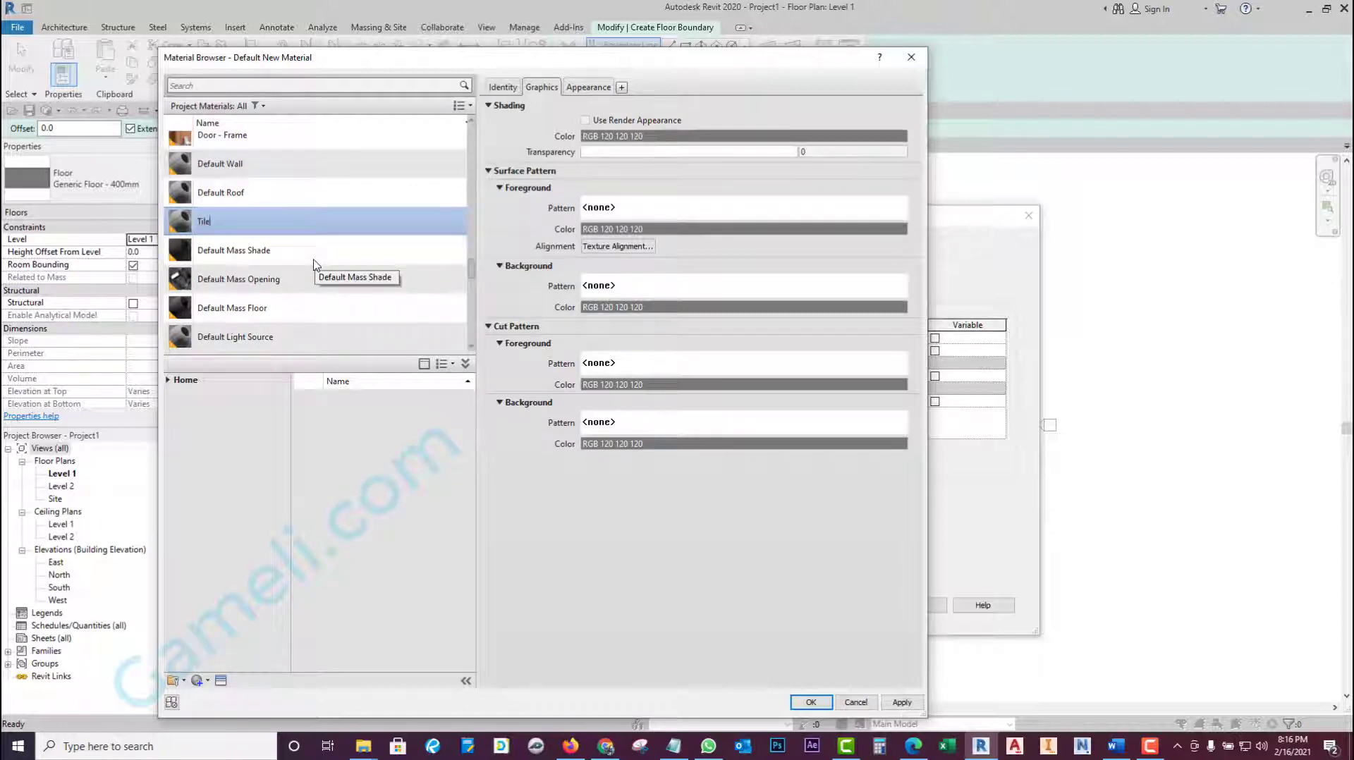
{"action": "left_click", "coordinate": [314, 265]}
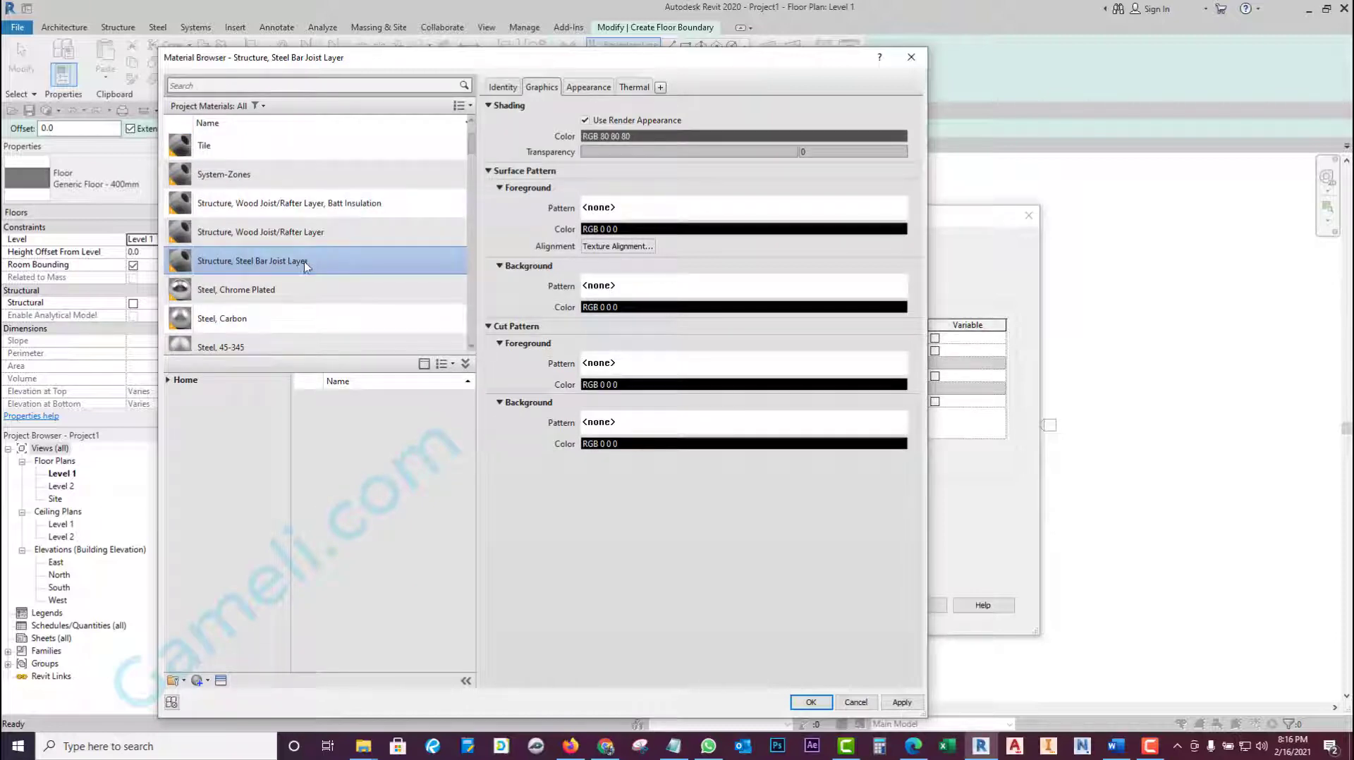
{"action": "left_click", "coordinate": [259, 148]}
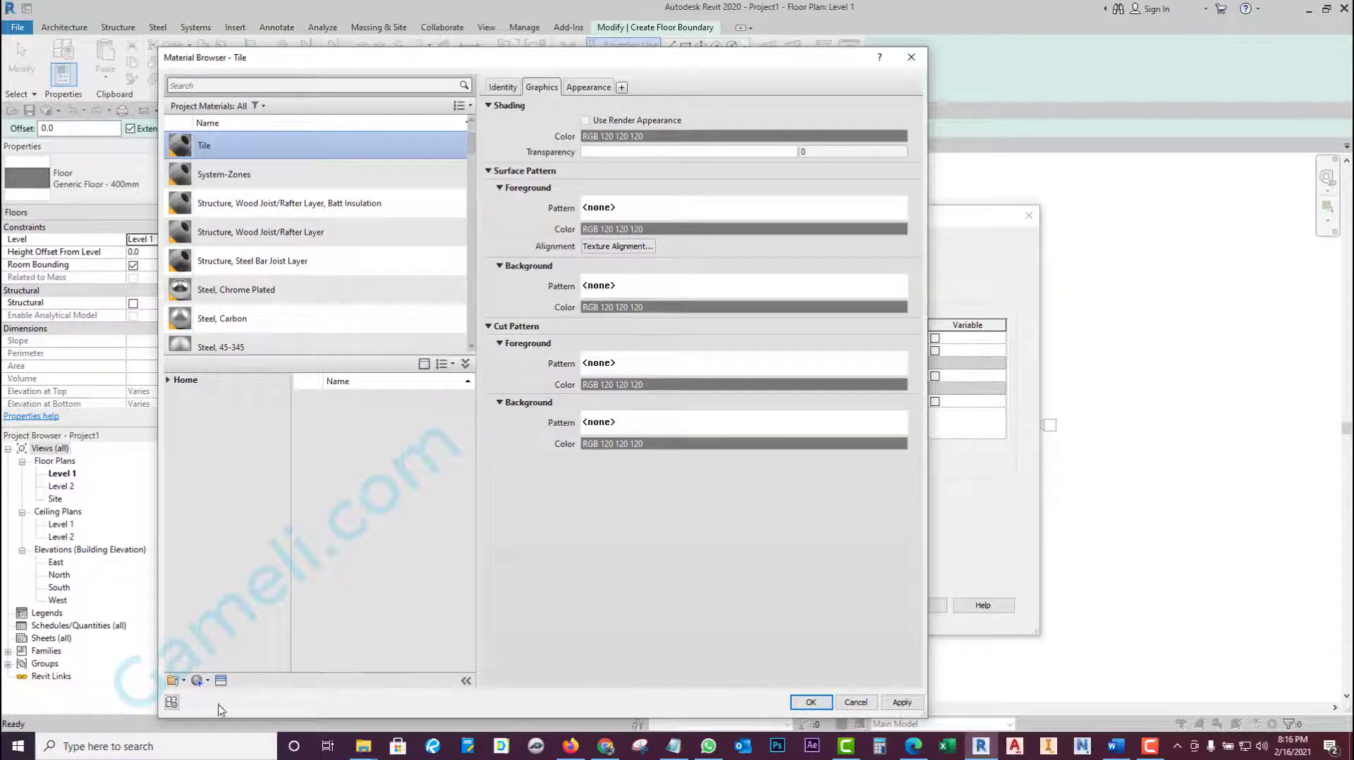
- Give the Tile material the 3in Square - Terra Cotta ceramic tile appearance from the Asset Browser
{"action": "left_click", "coordinate": [221, 681]}
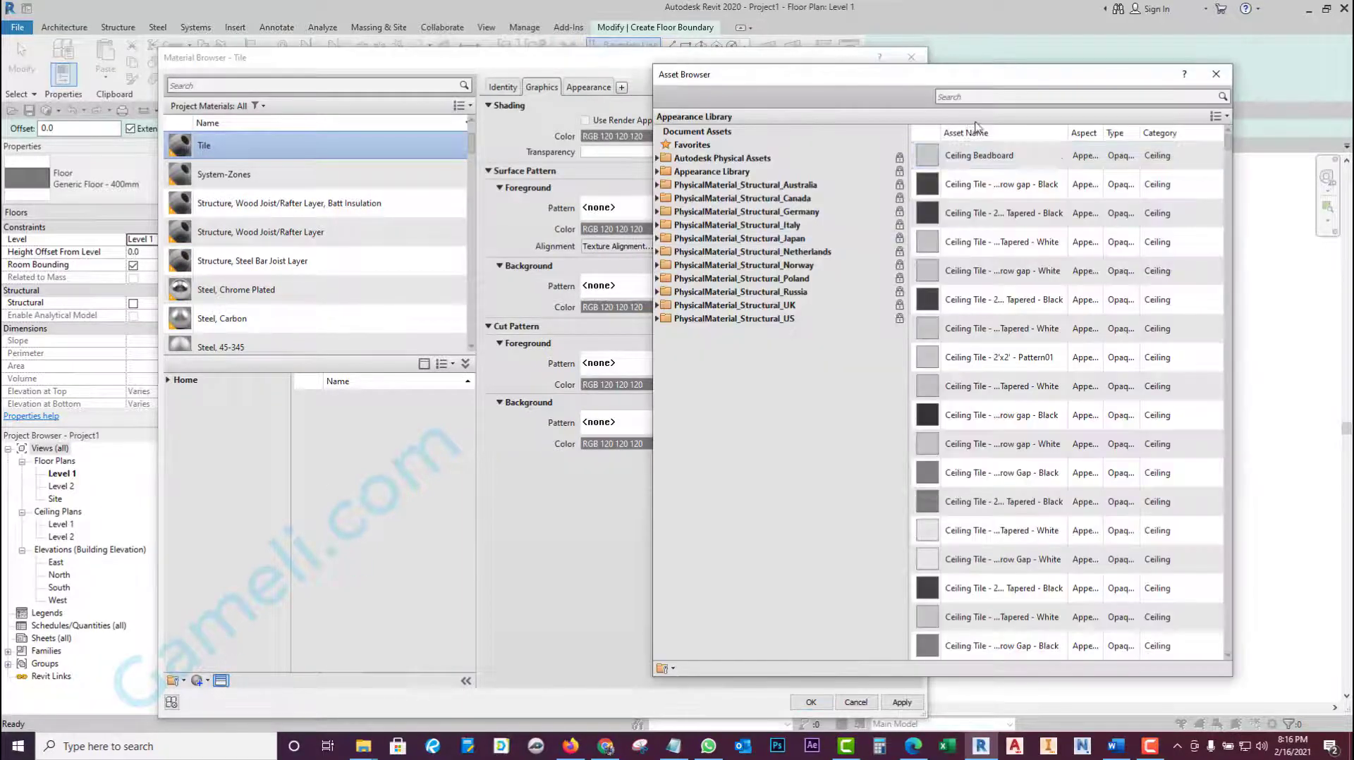
{"action": "left_click", "coordinate": [991, 95]}
{"action": "type", "text": "te"}
{"action": "type", "text": "e"}
{"action": "left_click", "coordinate": [694, 334]}
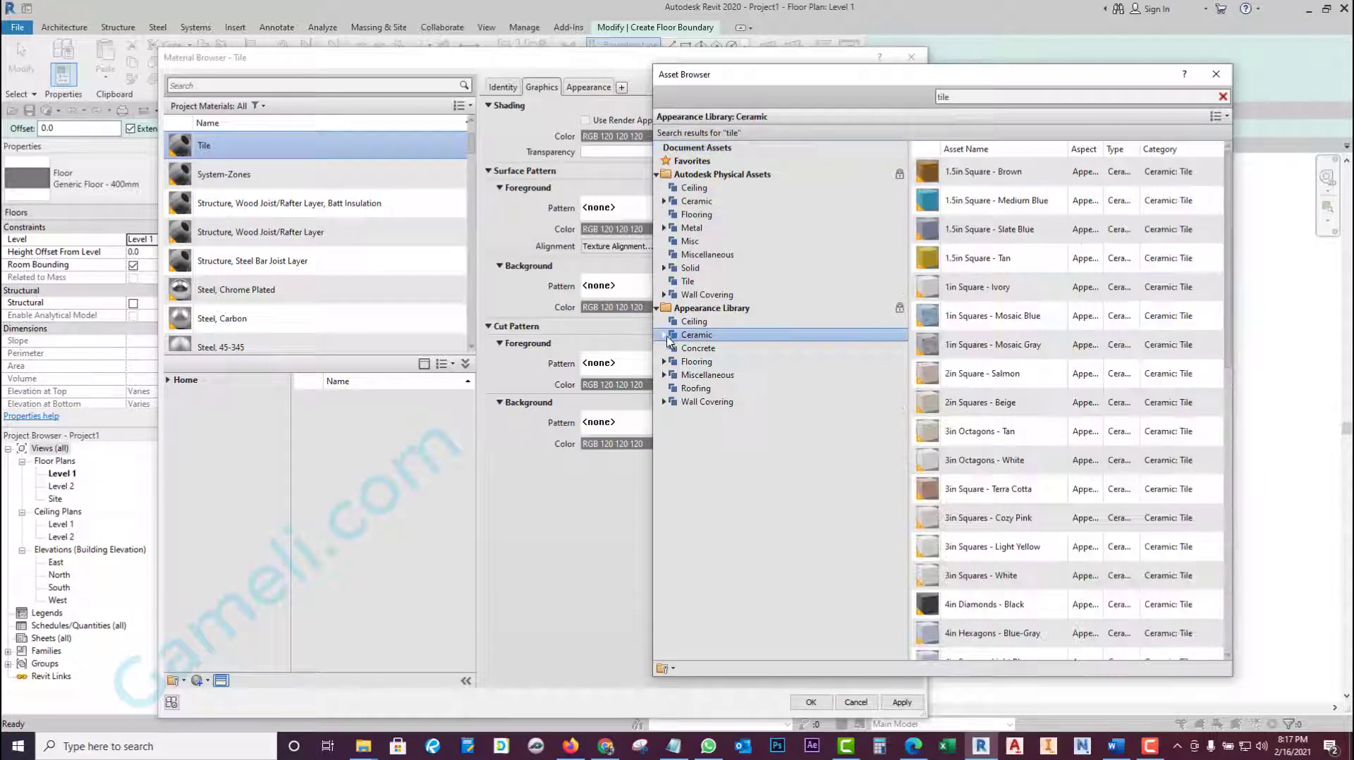
{"action": "left_click", "coordinate": [664, 334]}
{"action": "left_click", "coordinate": [691, 348]}
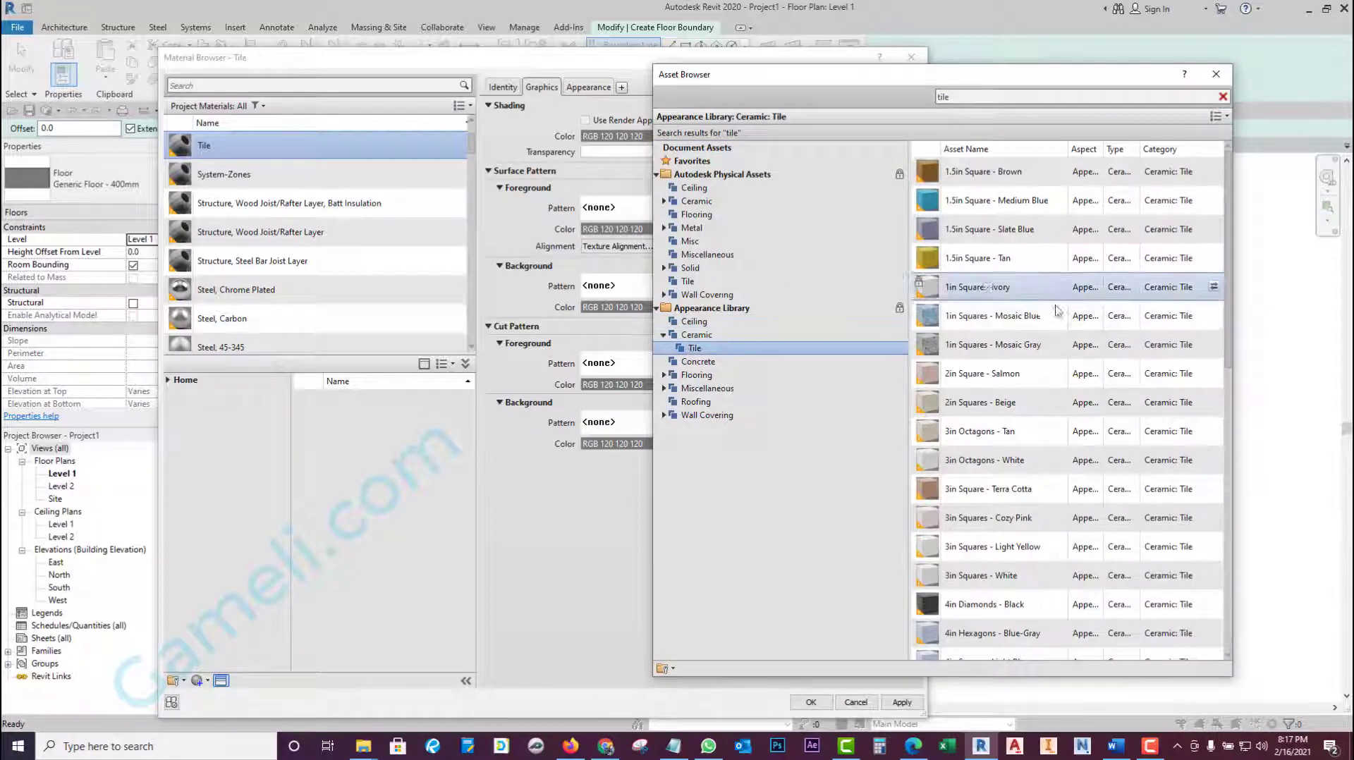
{"action": "scroll", "coordinate": [956, 434], "scroll_direction": "down", "scroll_amount": 2}
{"action": "double_click", "coordinate": [987, 584]}
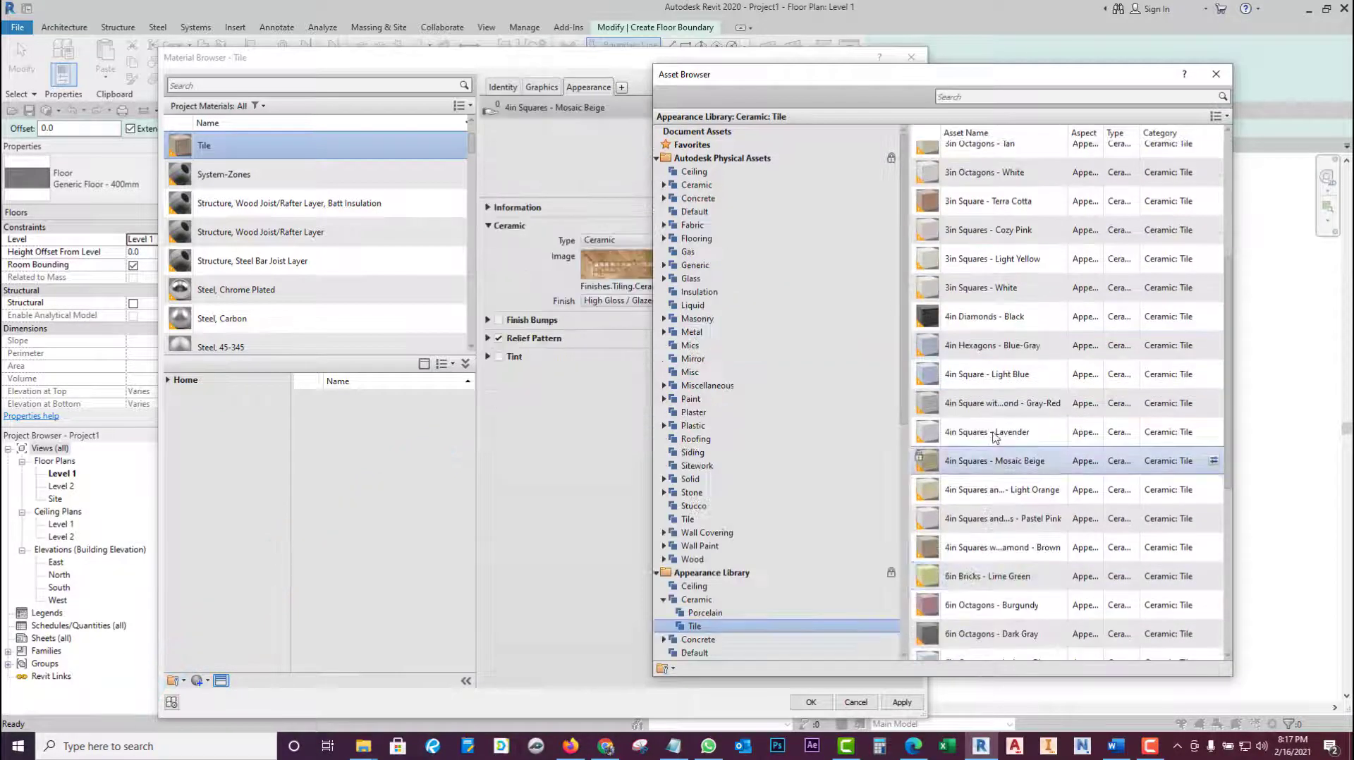
{"action": "double_click", "coordinate": [973, 280]}
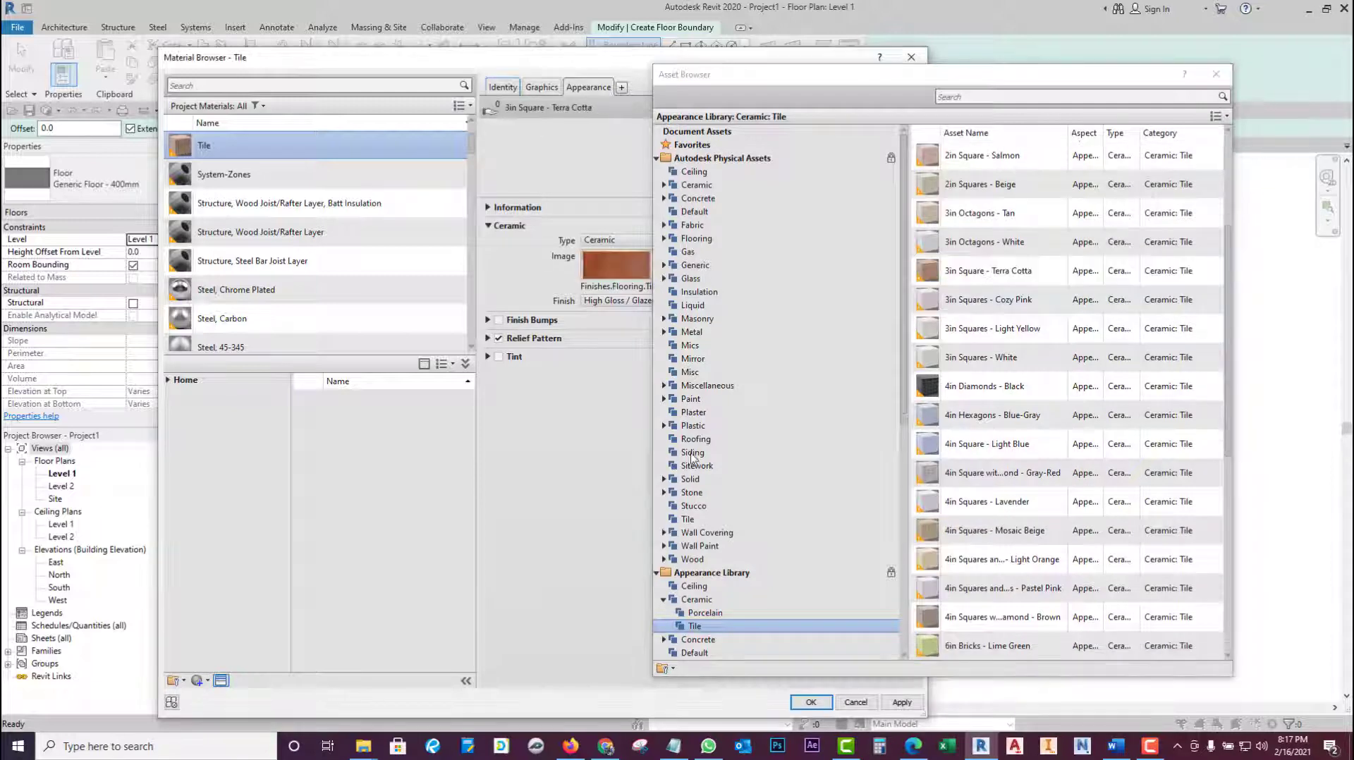
{"action": "left_click", "coordinate": [1217, 74]}
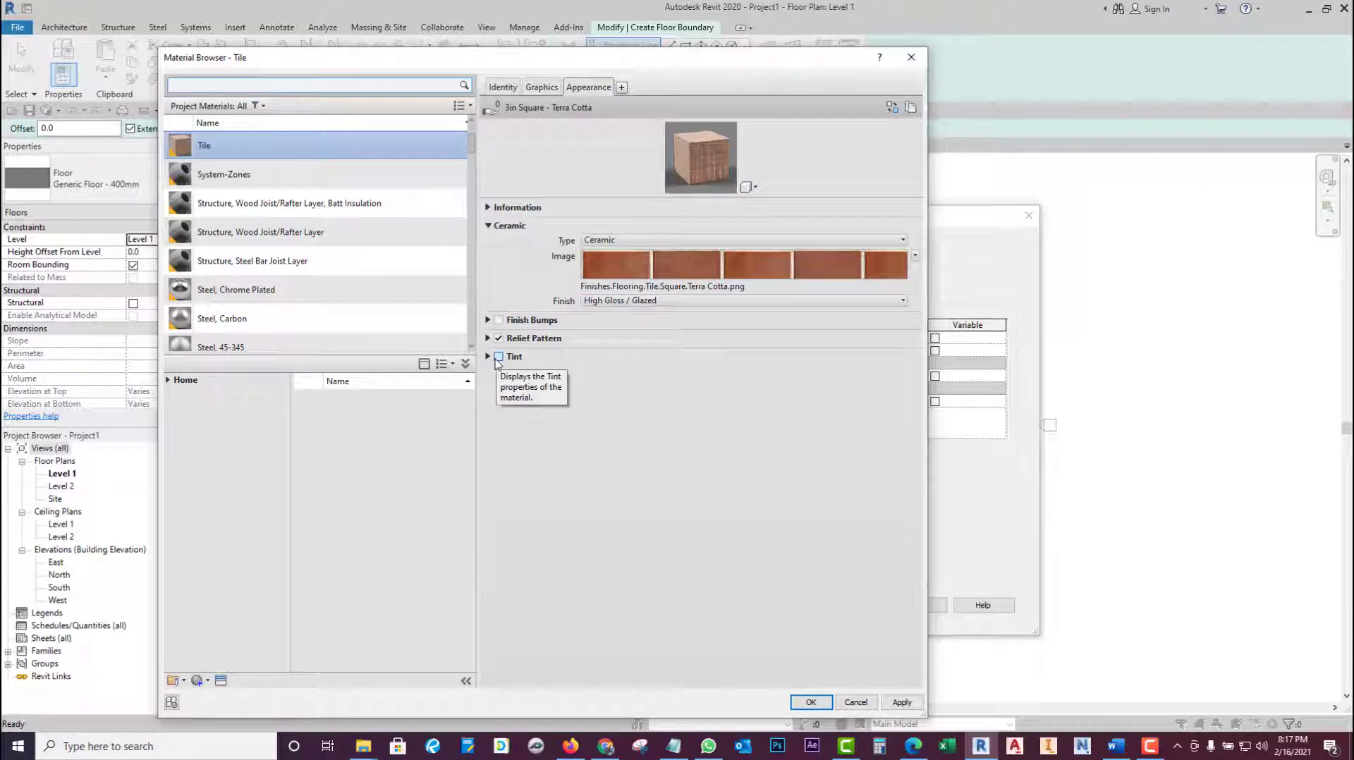
- Darken the Tile material's shading colour to deep terracotta, RGB 154 80 67
{"action": "left_click", "coordinate": [541, 86]}
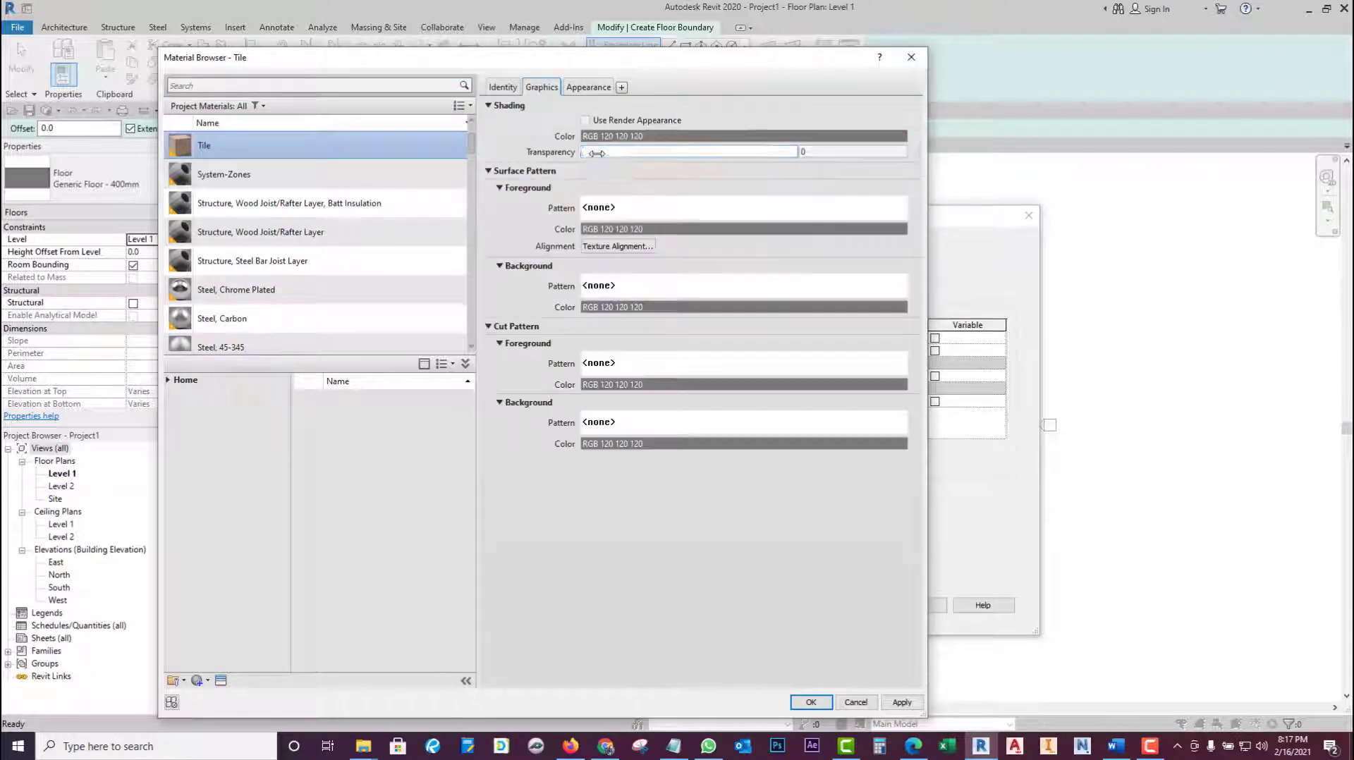
{"action": "left_click", "coordinate": [675, 136]}
{"action": "left_click", "coordinate": [568, 311]}
{"action": "left_click", "coordinate": [702, 320]}
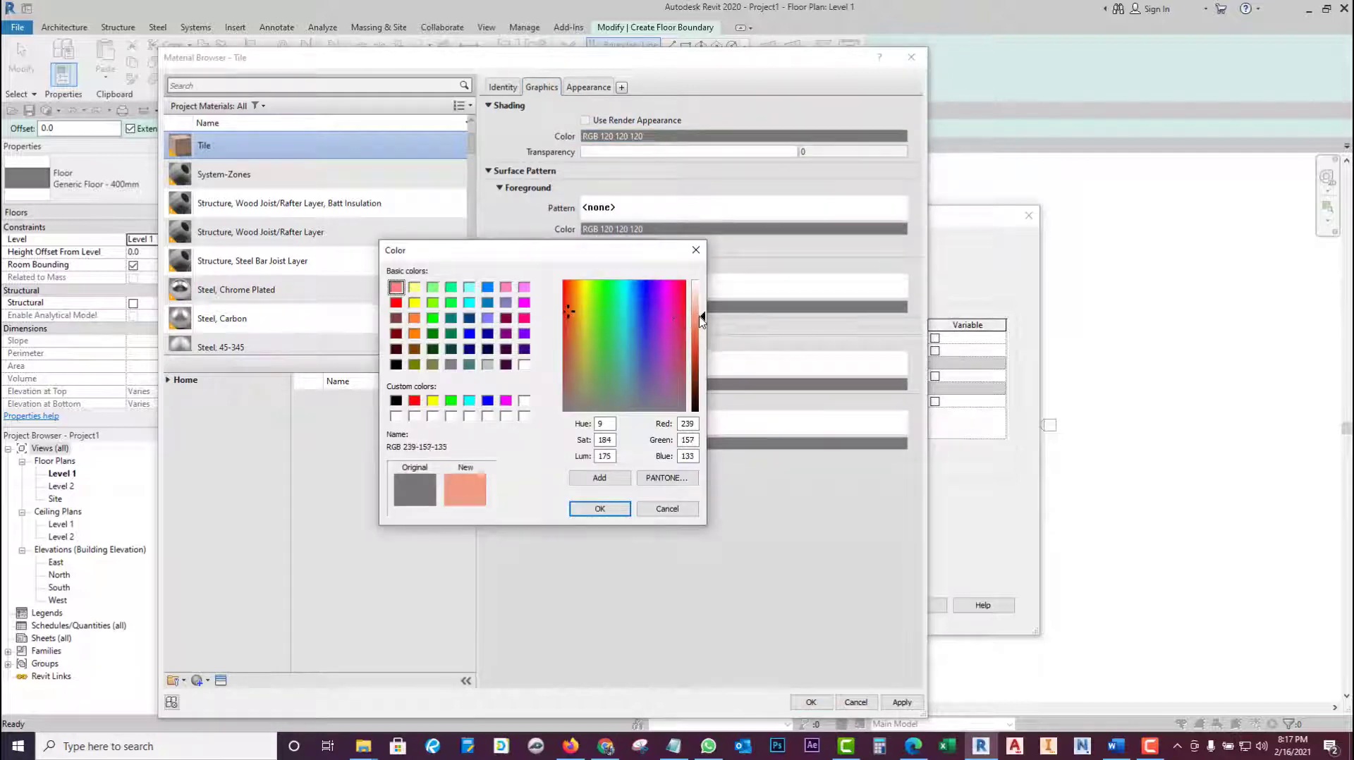
{"action": "left_click_drag", "start_coordinate": [702, 321], "coordinate": [702, 323]}
{"action": "left_click", "coordinate": [599, 509]}
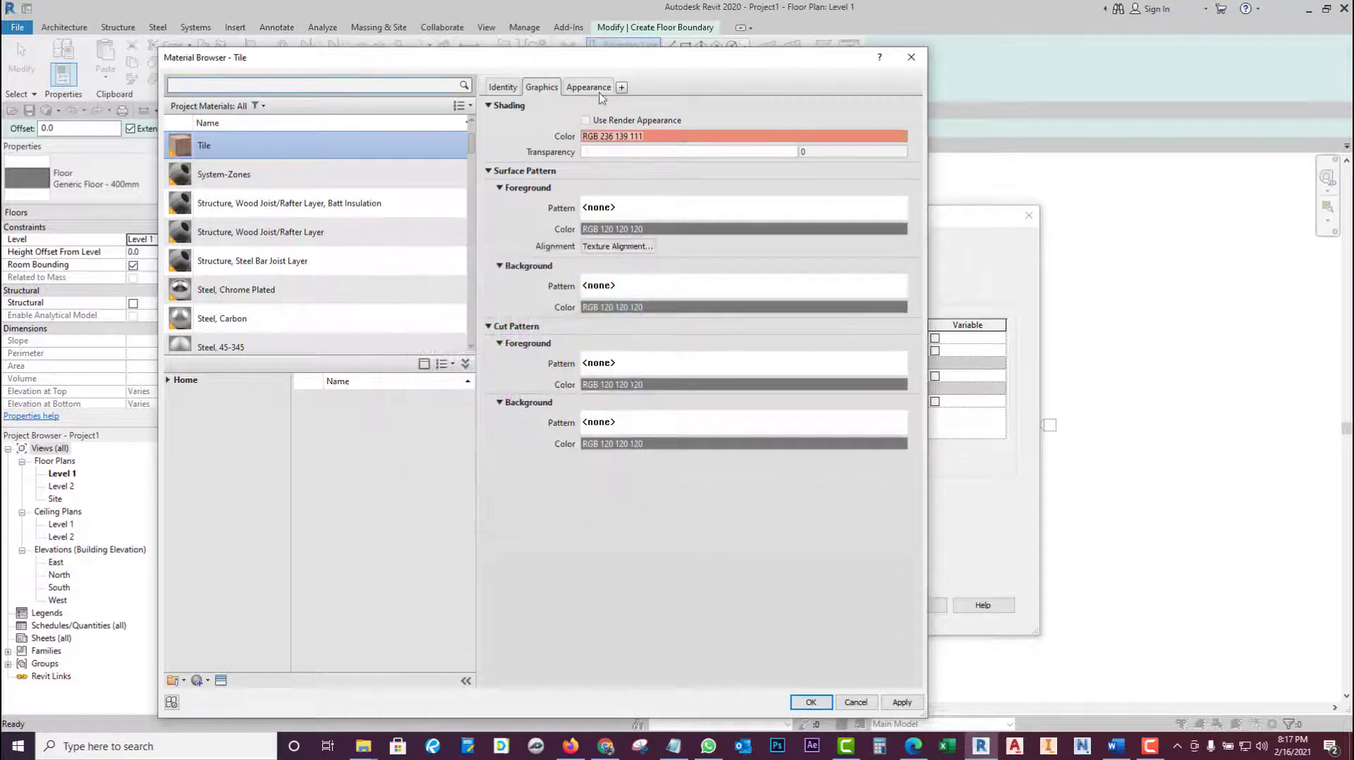
{"action": "left_click", "coordinate": [589, 88]}
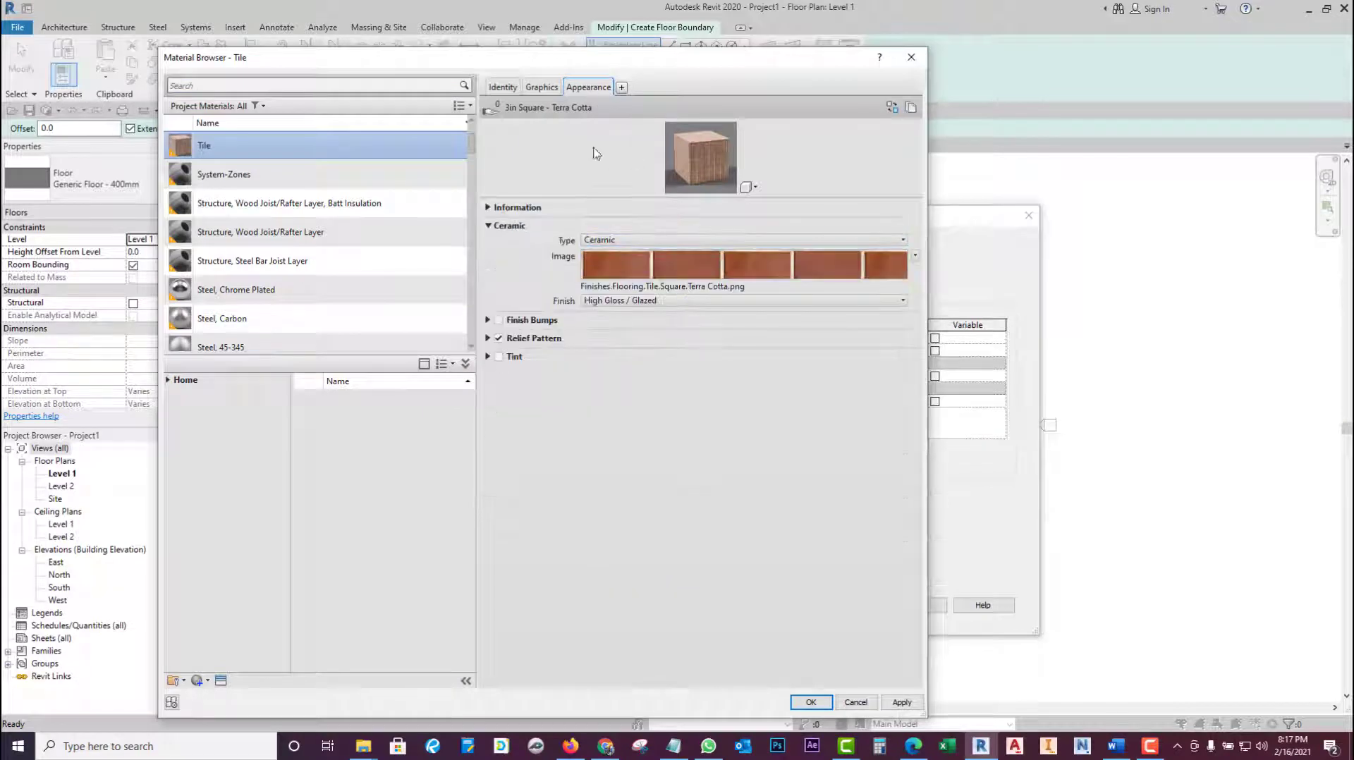
{"action": "left_click", "coordinate": [542, 88]}
{"action": "left_click", "coordinate": [613, 136]}
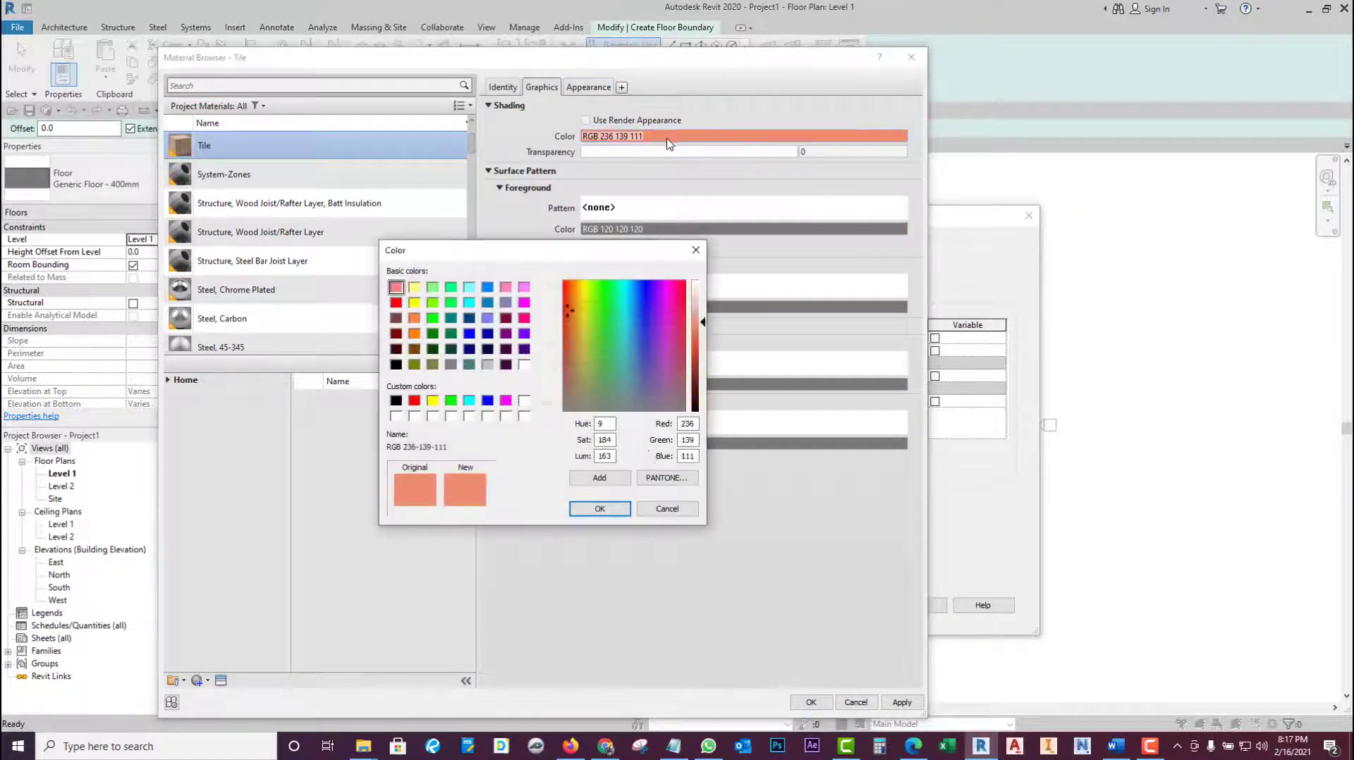
{"action": "left_click_drag", "start_coordinate": [702, 323], "coordinate": [702, 354]}
{"action": "left_click", "coordinate": [600, 509]}
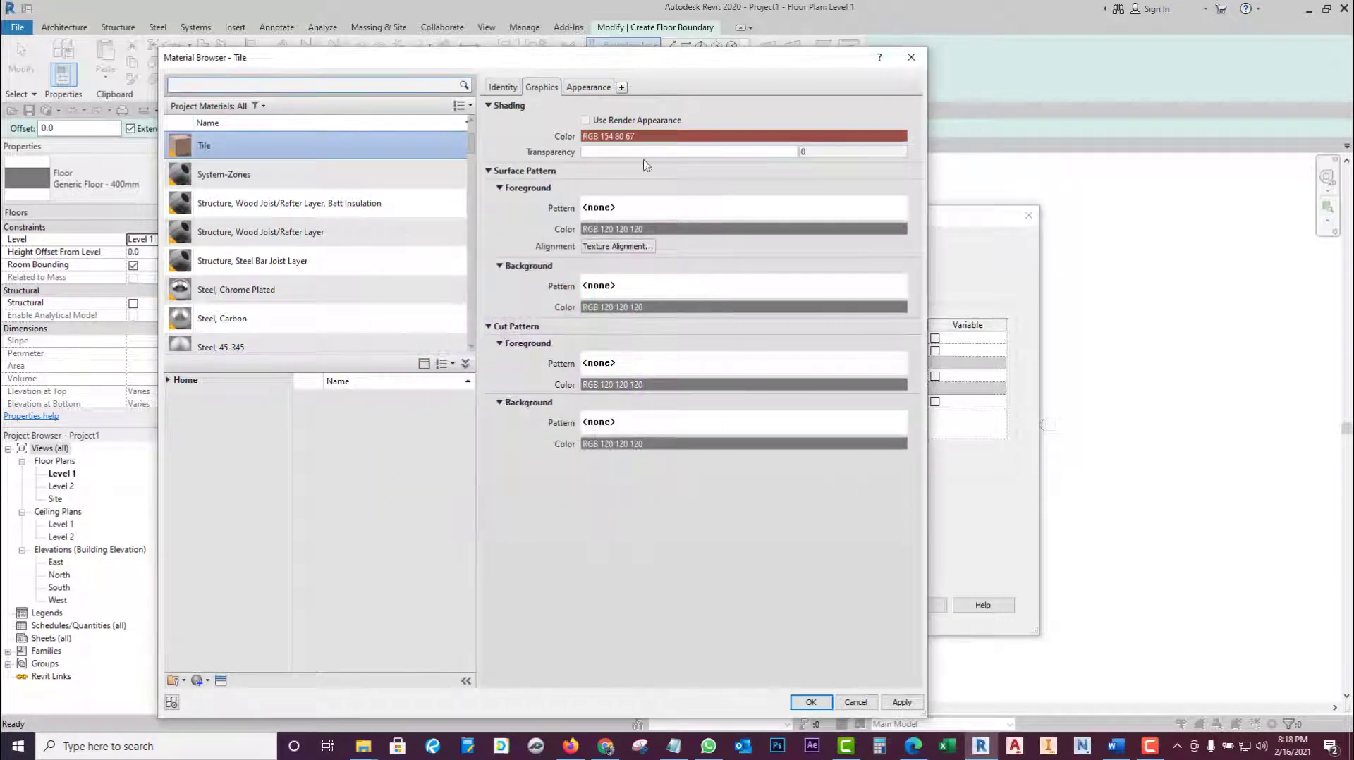
- Leave the Tile appearance's Tint option off and confirm the material changes
{"action": "left_click", "coordinate": [589, 87]}
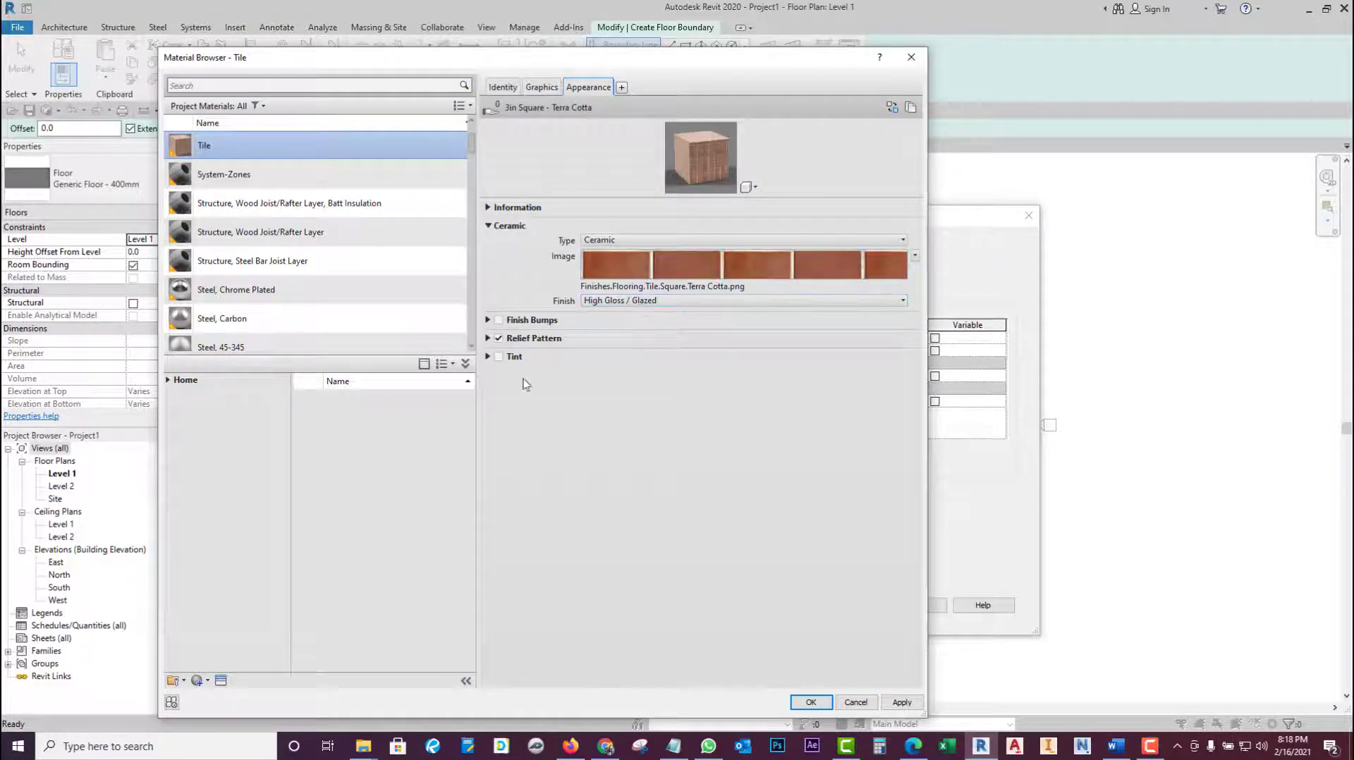
{"action": "left_click", "coordinate": [498, 356]}
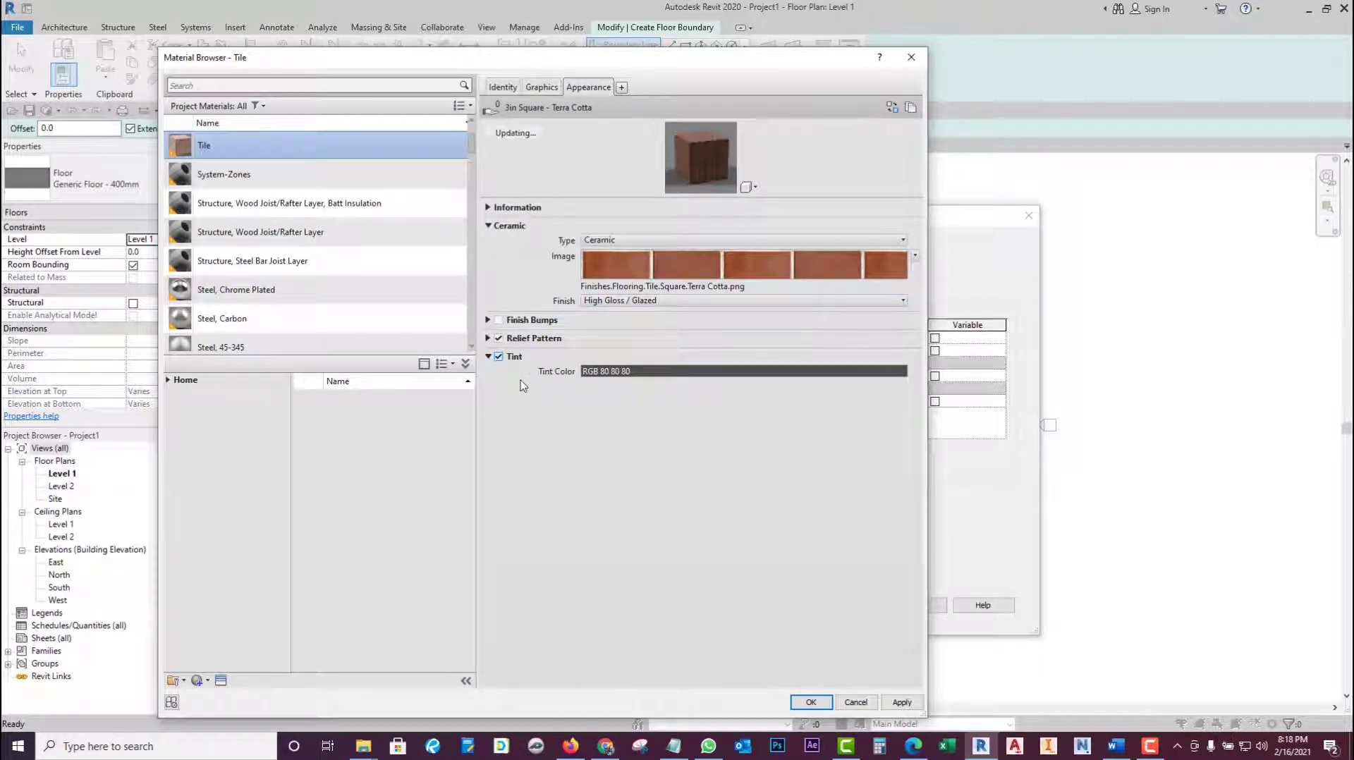
{"action": "left_click", "coordinate": [499, 357]}
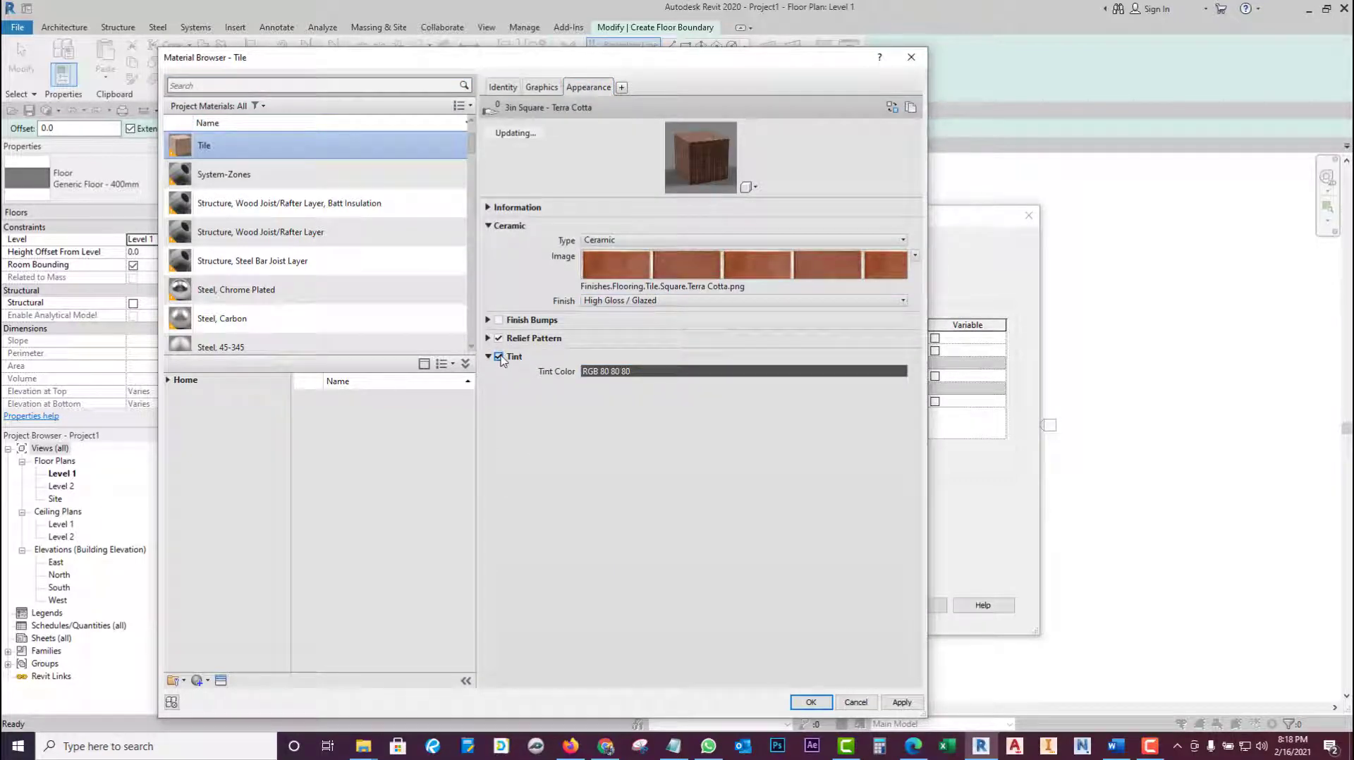
{"action": "left_click", "coordinate": [810, 702]}
- Set the Tile layer thickness to 3.0, giving a 425.0 total, and confirm both dialogs
{"action": "left_click", "coordinate": [703, 336]}
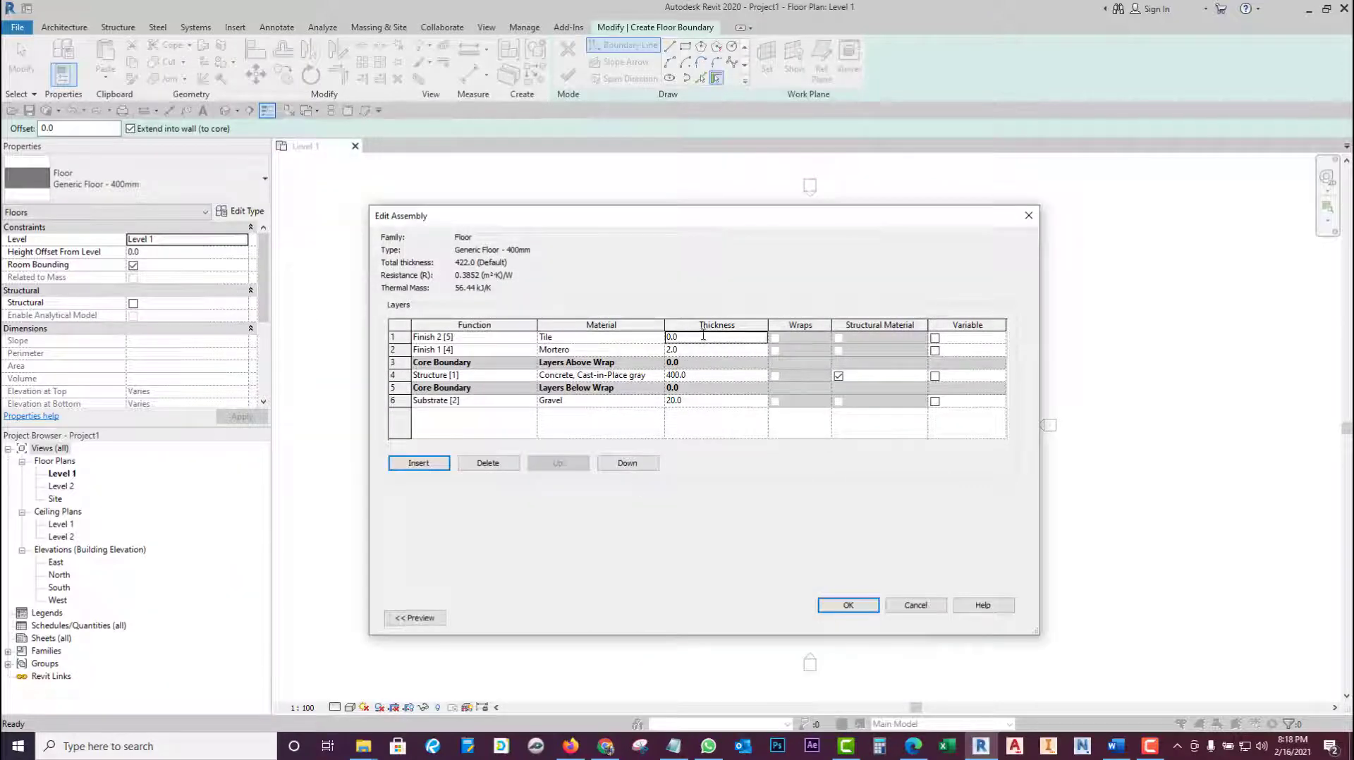
{"action": "double_click", "coordinate": [703, 337]}
{"action": "type", "text": "3"}
{"action": "left_click", "coordinate": [713, 376]}
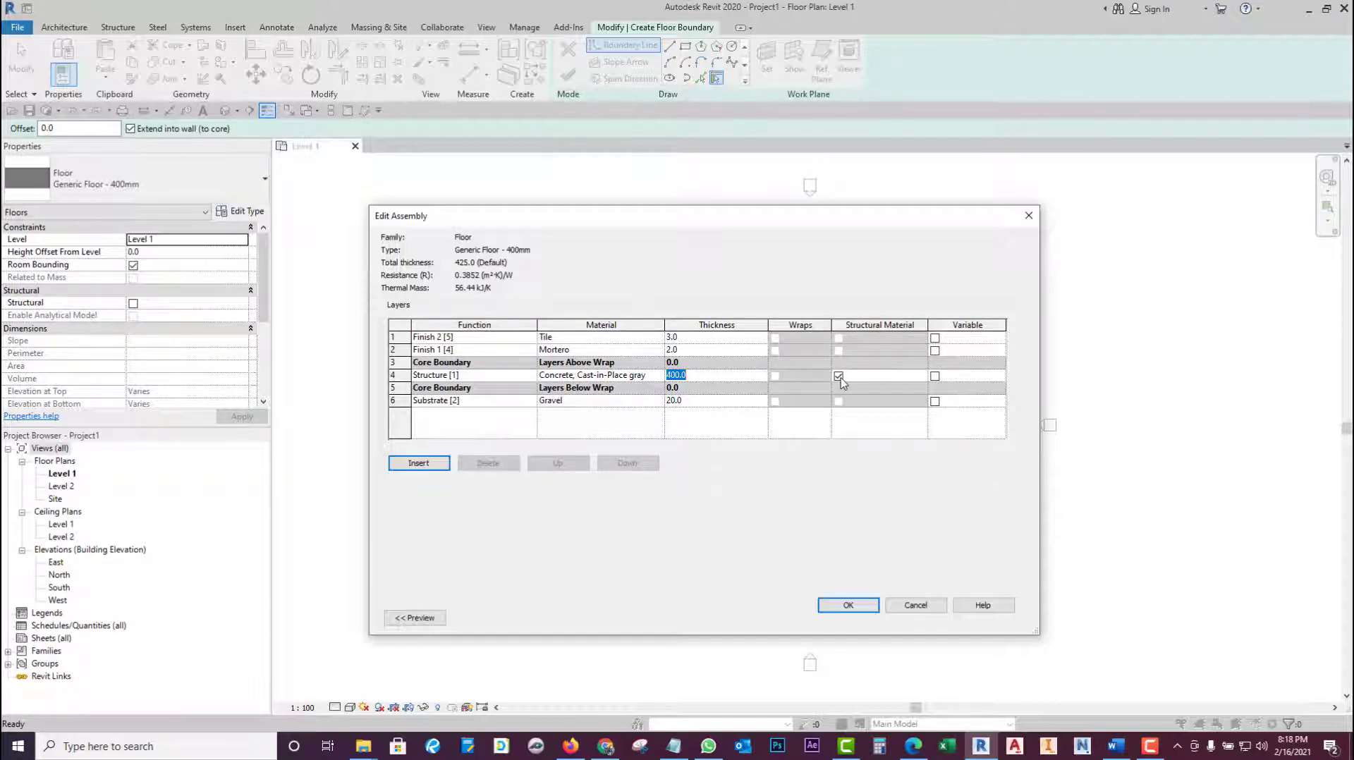
{"action": "left_click", "coordinate": [842, 355]}
{"action": "left_click", "coordinate": [437, 376]}
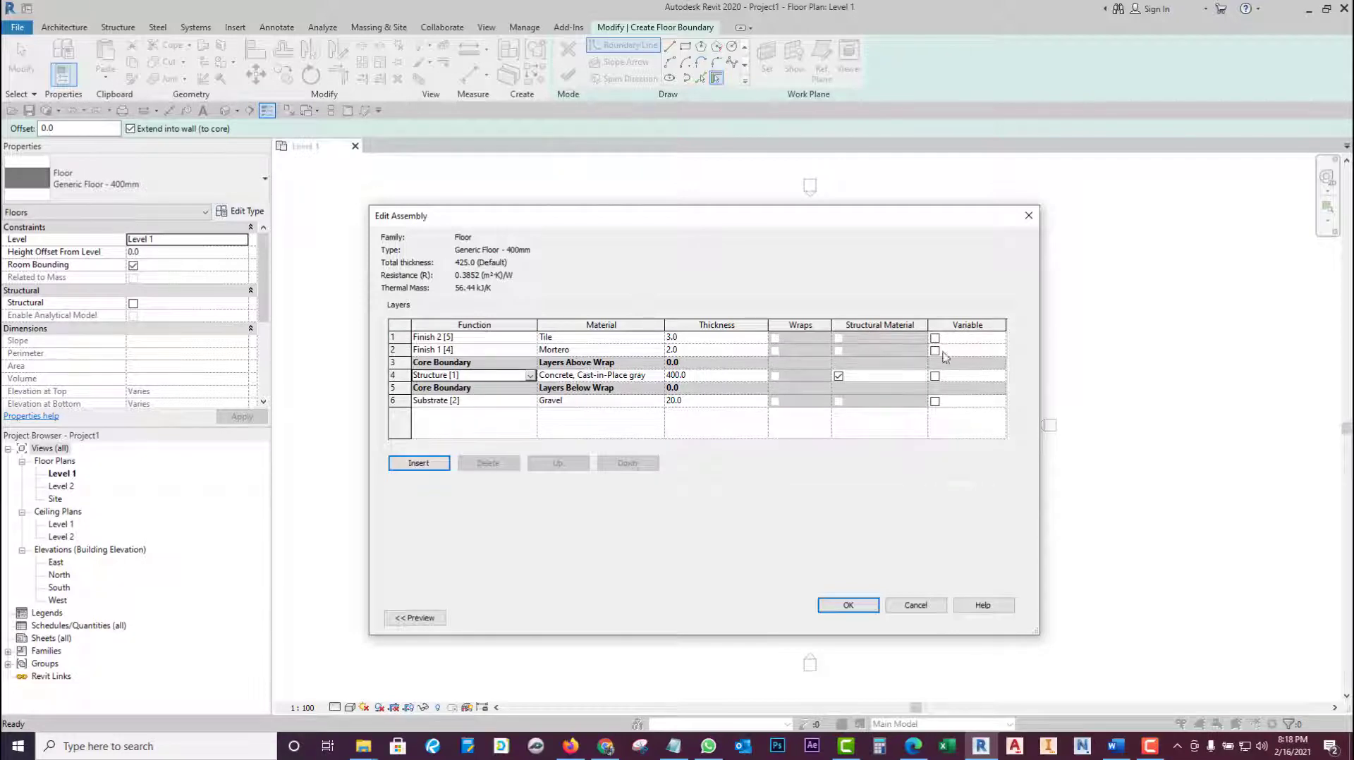
{"action": "left_click", "coordinate": [852, 606]}
{"action": "left_click", "coordinate": [856, 619]}
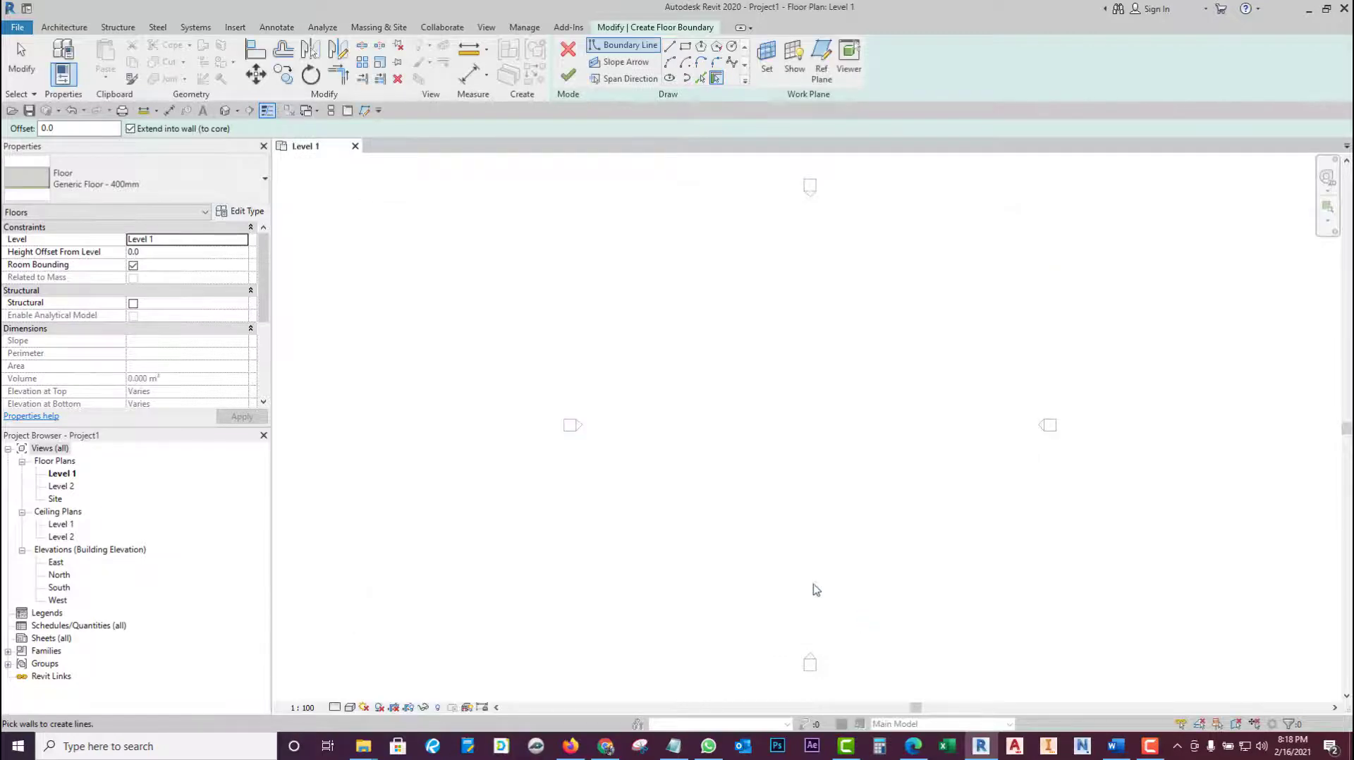
- Sketch a 31900 by 22300 rectangular floor boundary
{"action": "left_click", "coordinate": [687, 48]}
{"action": "left_click", "coordinate": [662, 325]}
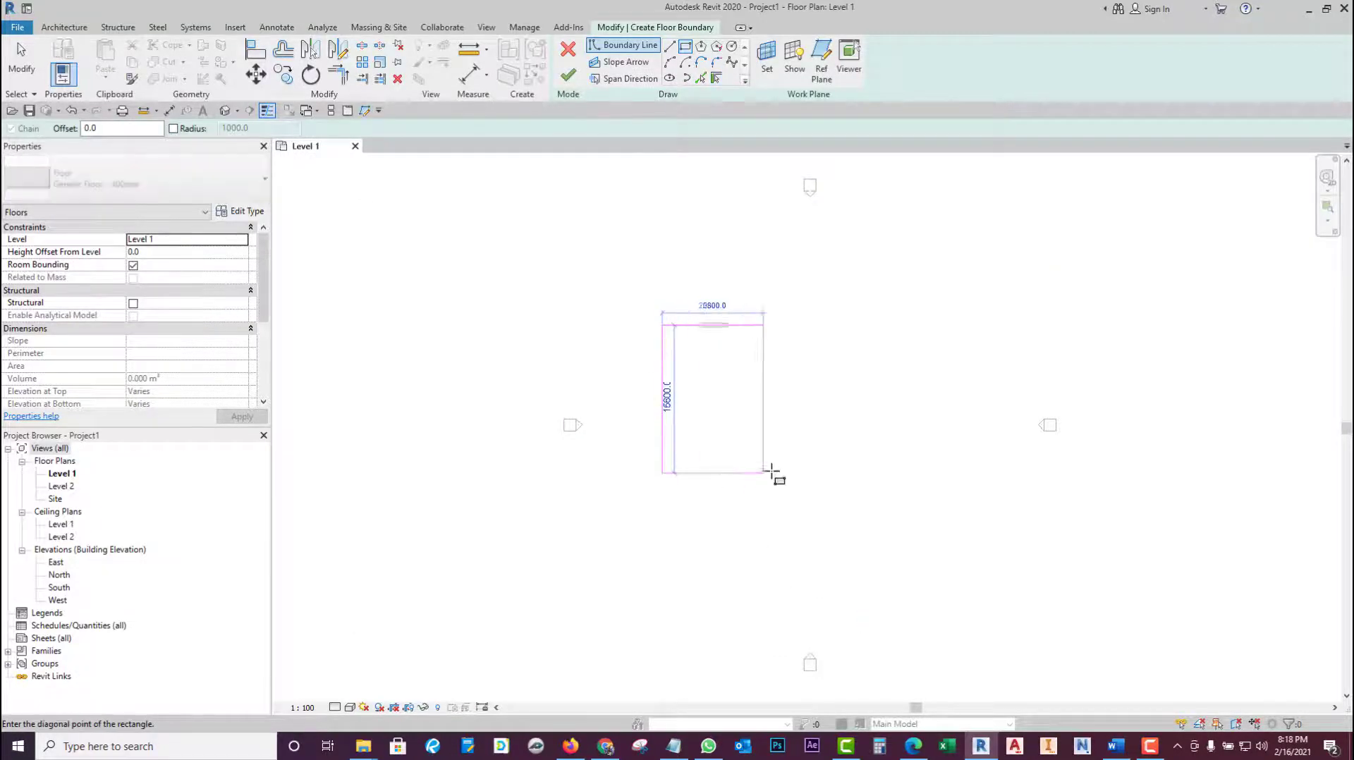
{"action": "left_click", "coordinate": [961, 534]}
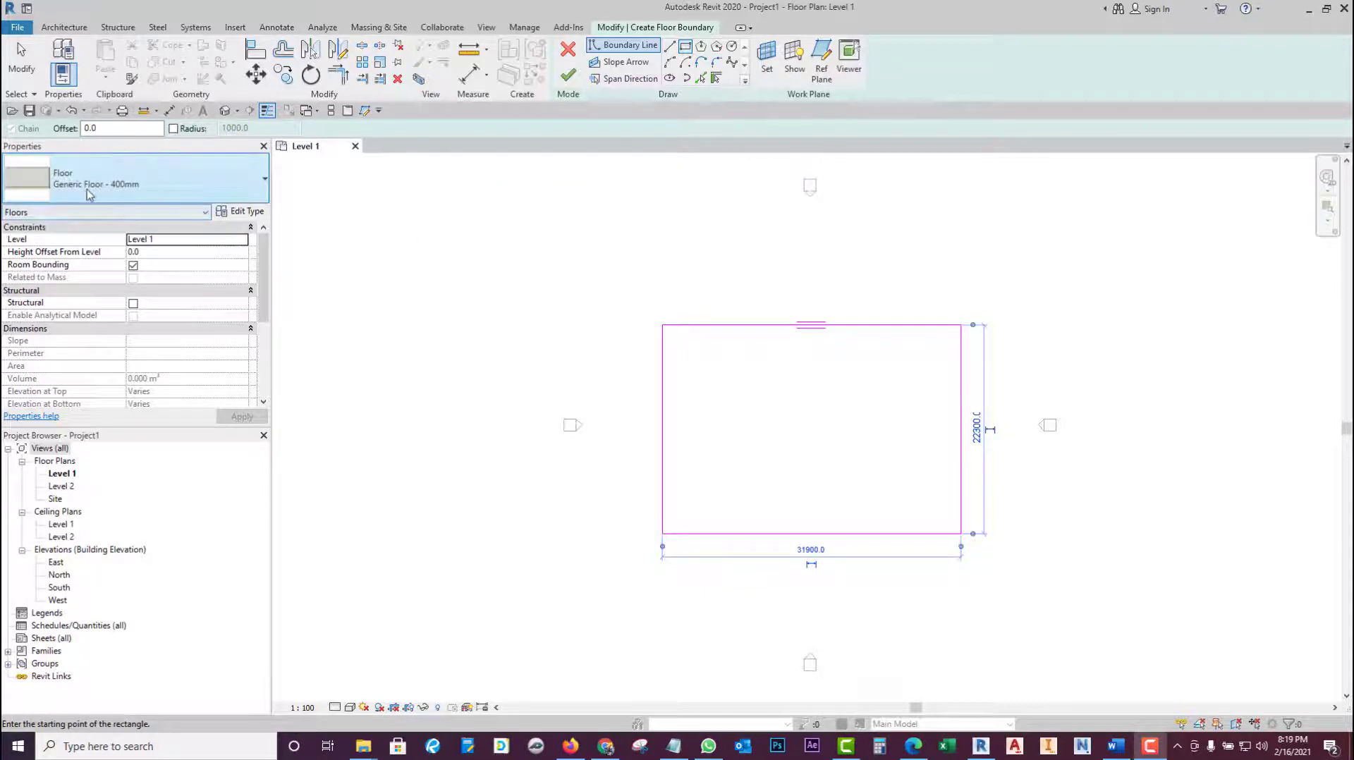
- Duplicate the floor type as Generic Floor - 400mm GC and apply it
{"action": "left_click", "coordinate": [240, 211]}
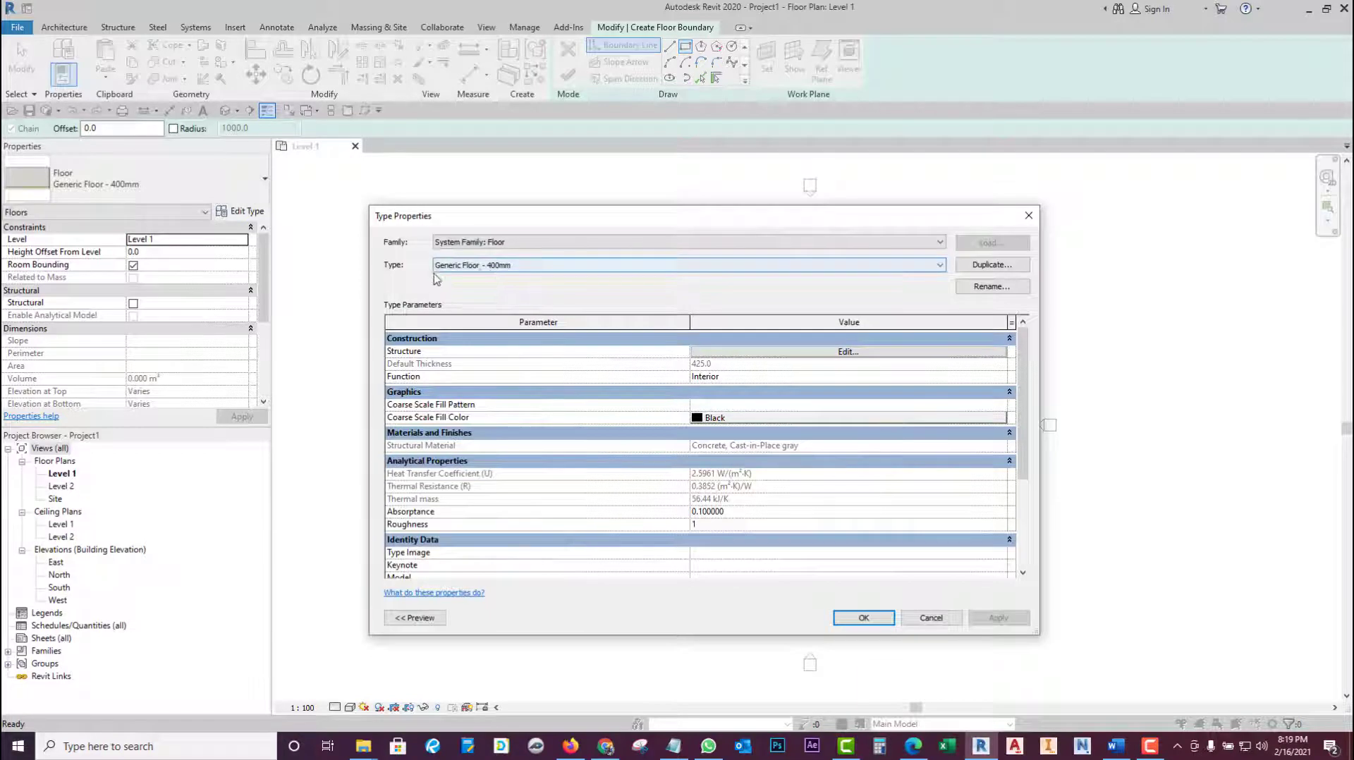
{"action": "left_click", "coordinate": [991, 265]}
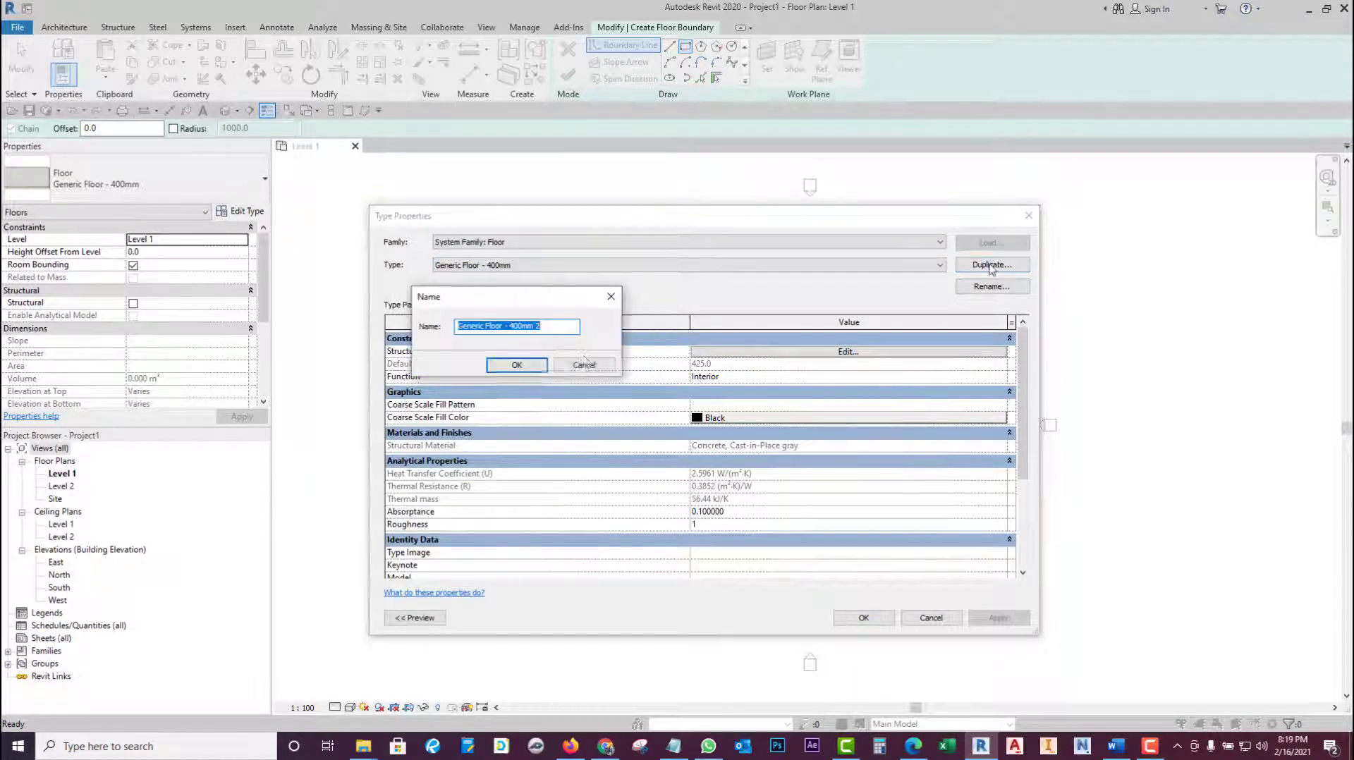
{"action": "left_click", "coordinate": [550, 329]}
{"action": "type", "text": "GC"}
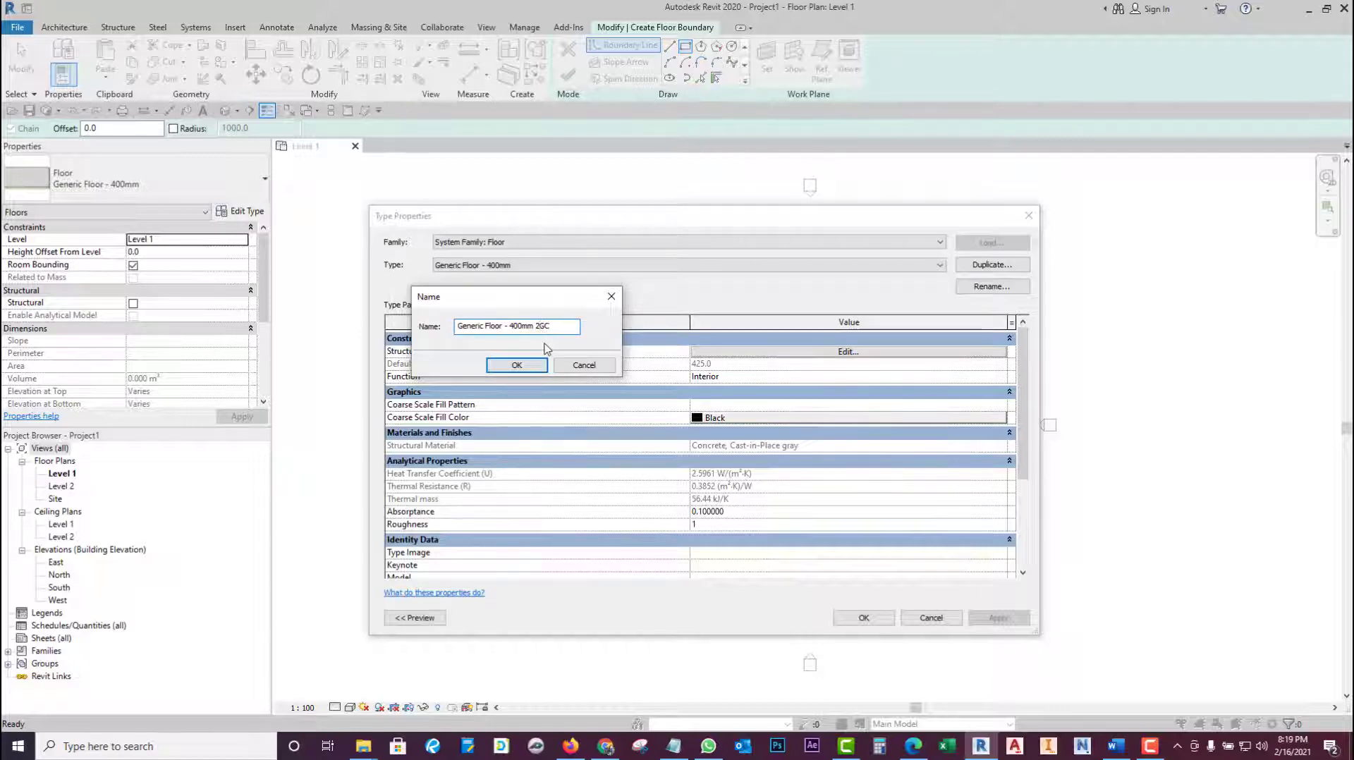
{"action": "key", "text": "BackSpace"}
{"action": "left_click", "coordinate": [517, 366]}
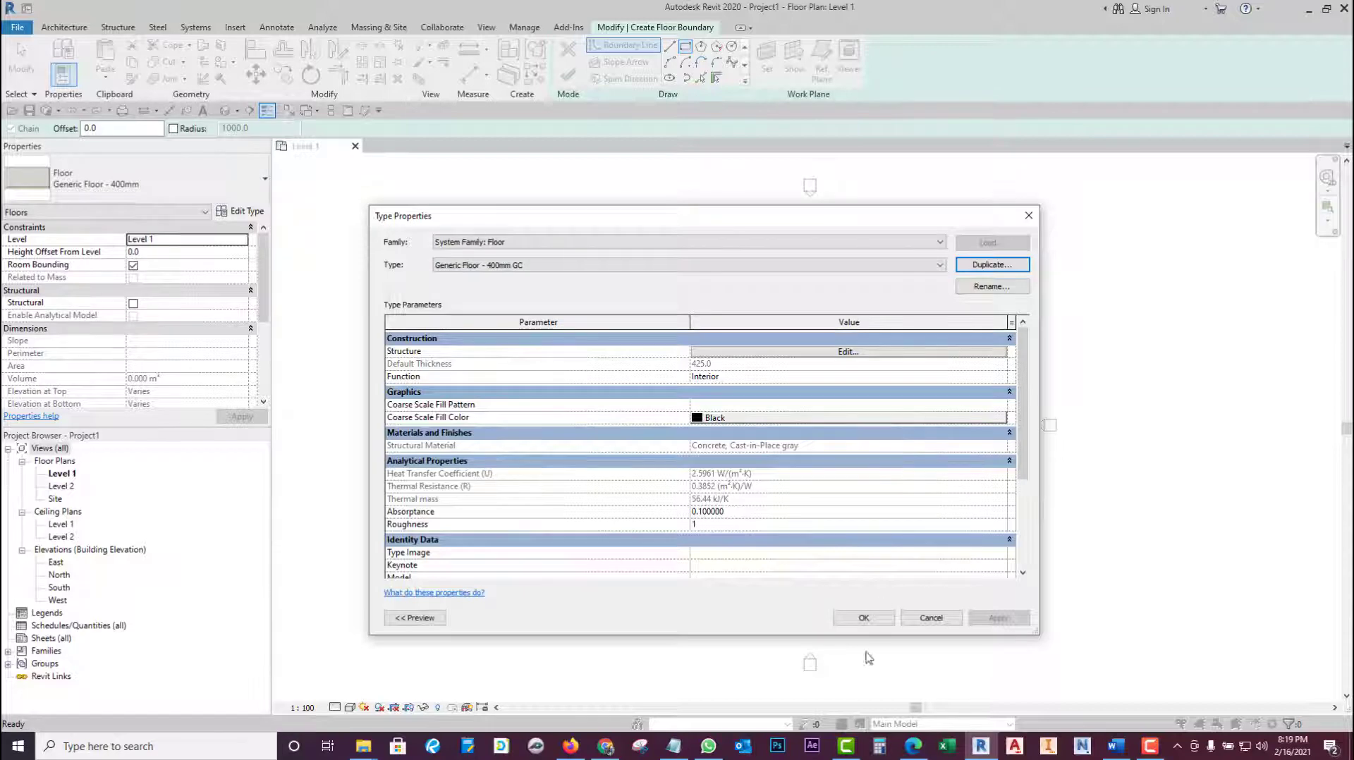
{"action": "left_click", "coordinate": [864, 617]}
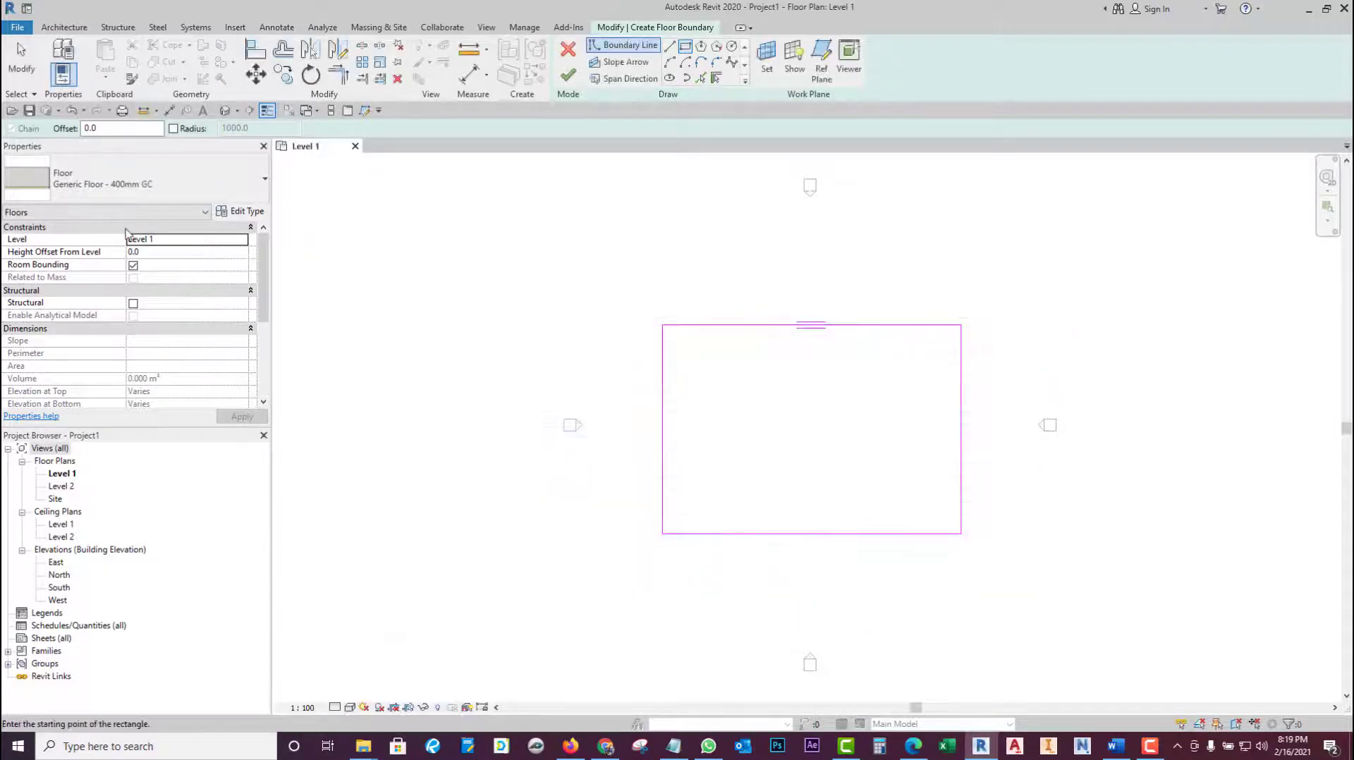
- Finish the floor and display it at Medium detail in Realistic visual style
{"action": "left_click", "coordinate": [568, 75]}
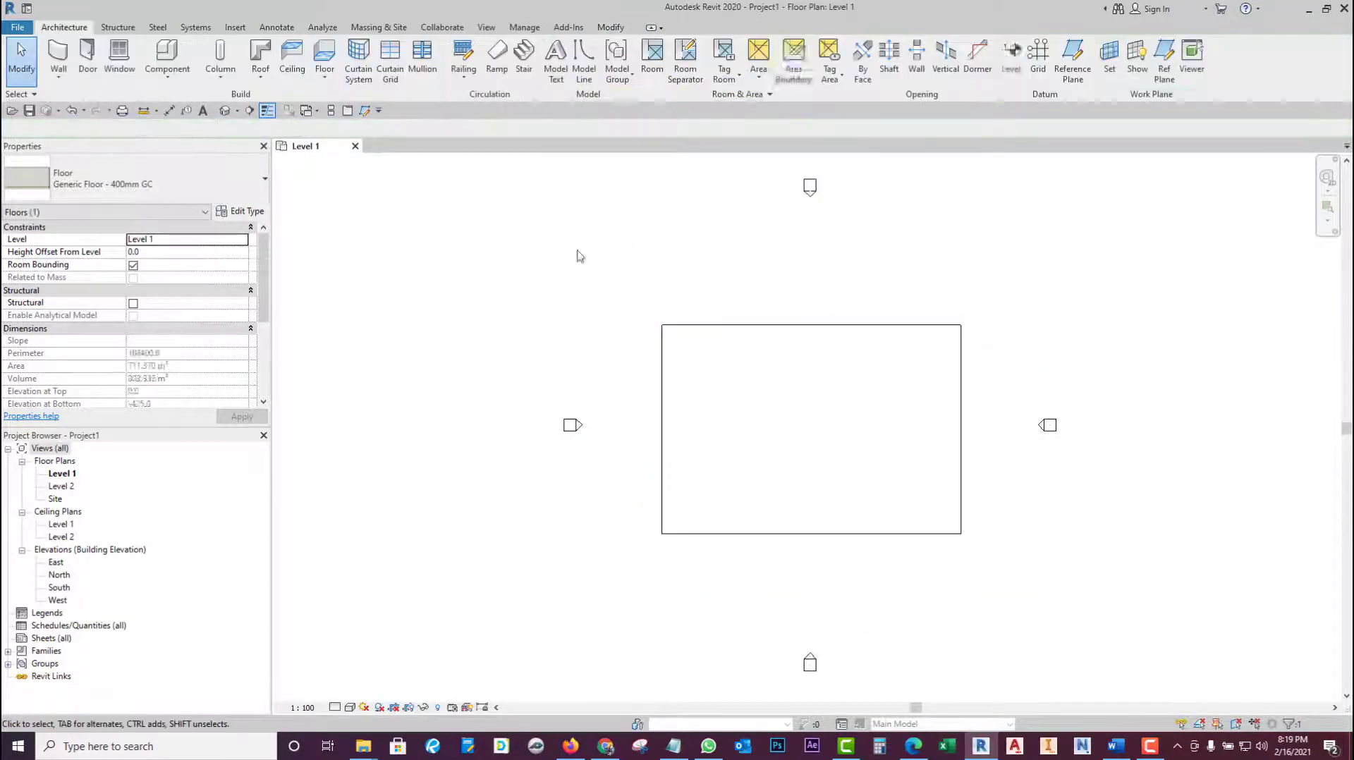
{"action": "left_click", "coordinate": [352, 709]}
{"action": "left_click", "coordinate": [370, 650]}
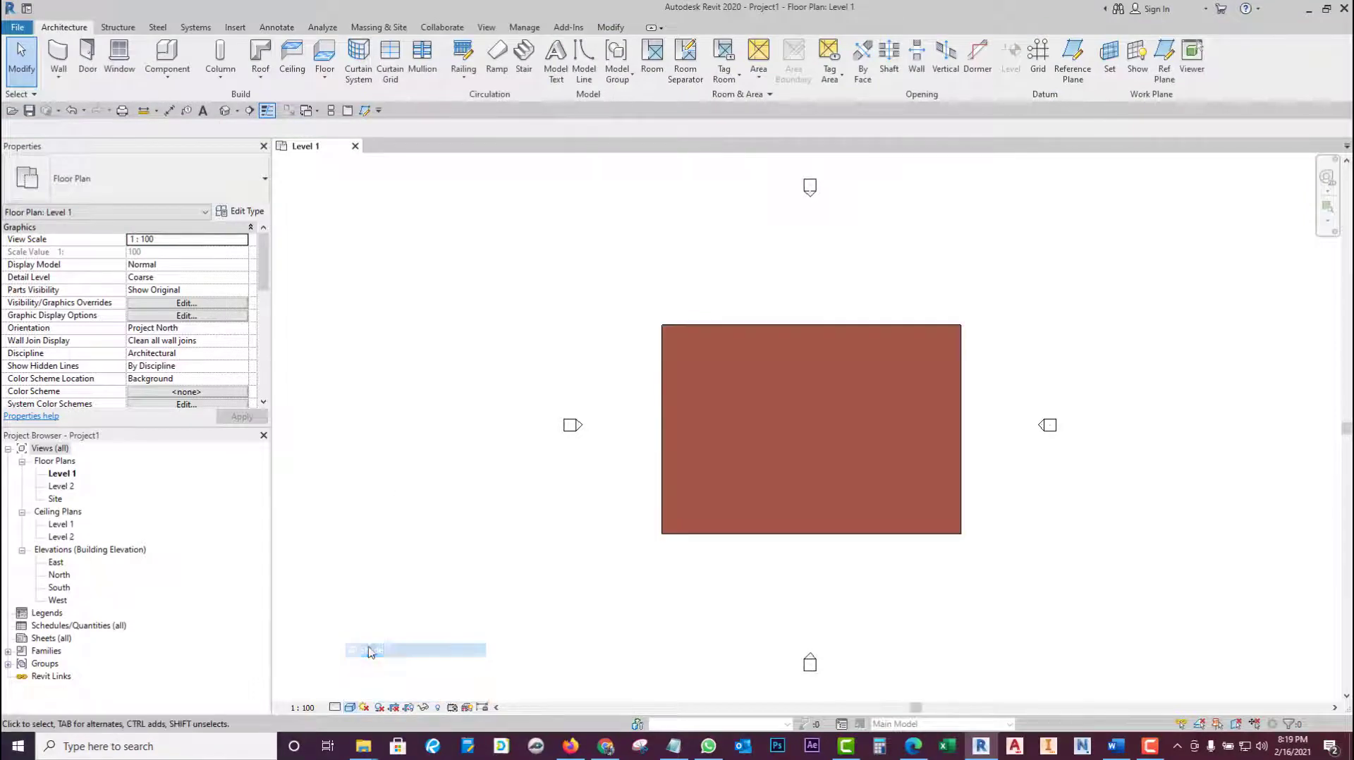
{"action": "left_click", "coordinate": [335, 707]}
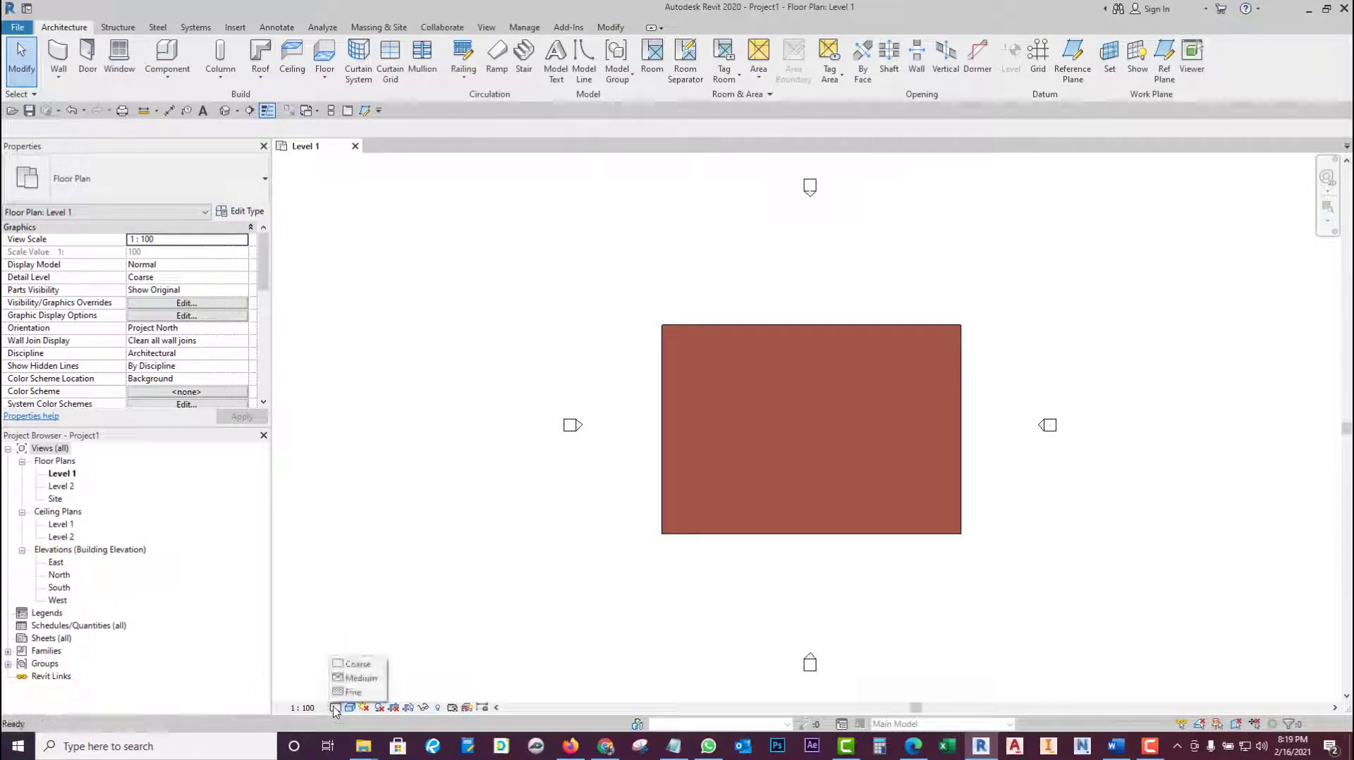
{"action": "left_click", "coordinate": [360, 677]}
{"action": "left_click", "coordinate": [350, 707]}
{"action": "left_click", "coordinate": [374, 678]}
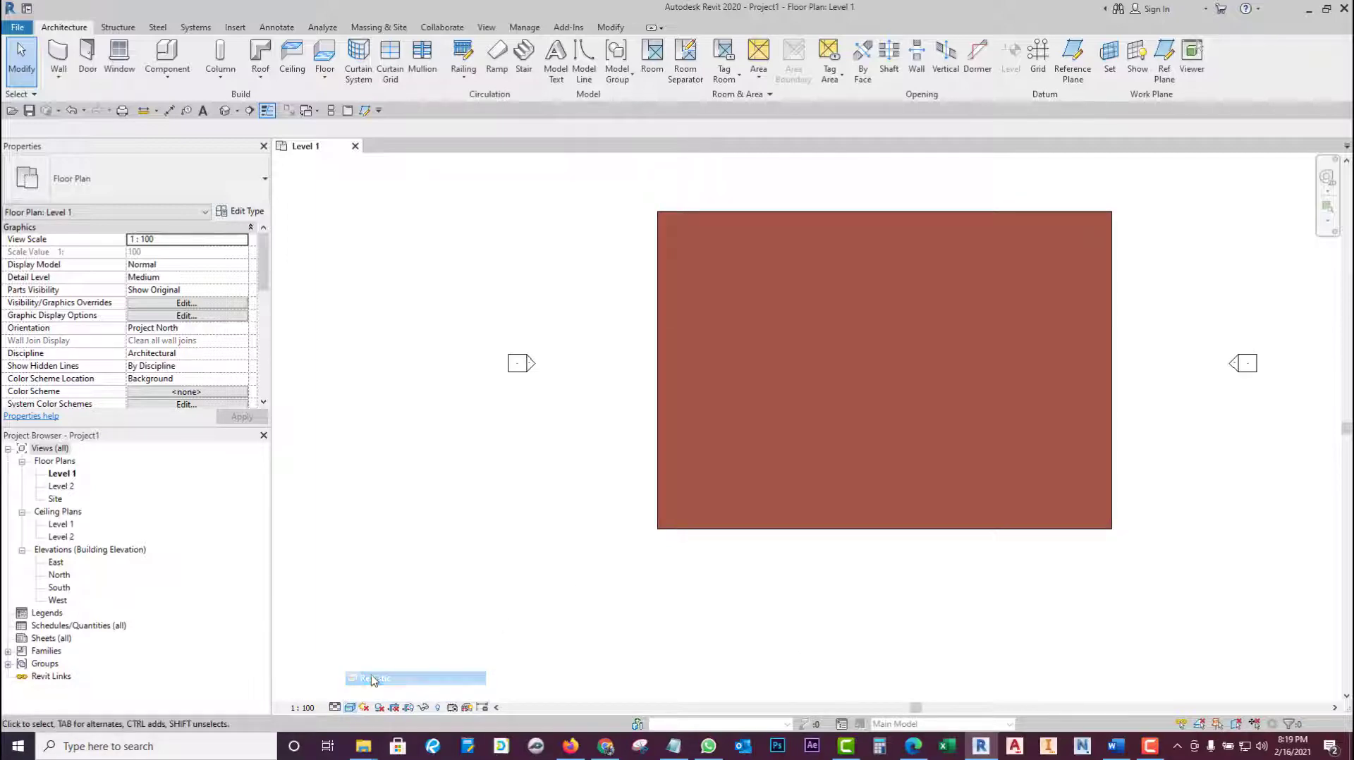
{"action": "scroll", "coordinate": [698, 487], "scroll_direction": "up", "scroll_amount": 3}
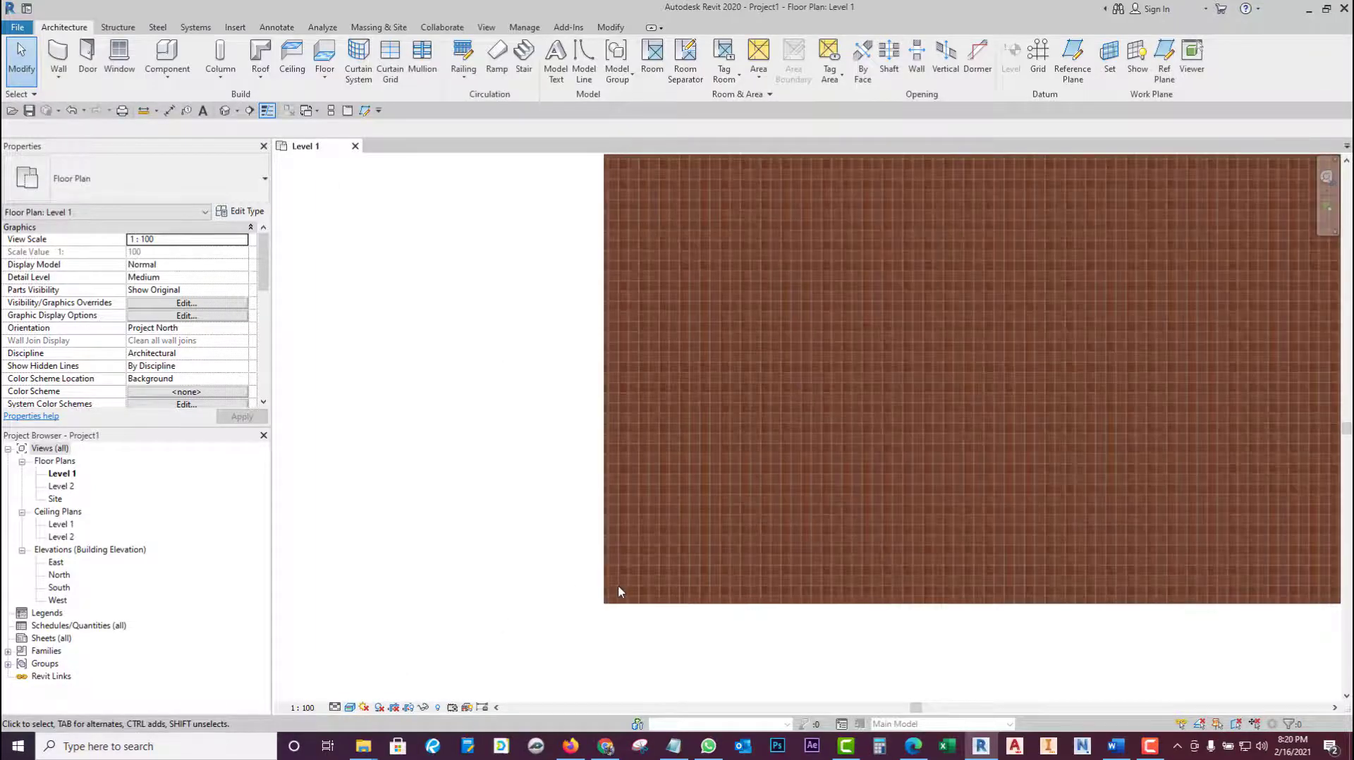
{"action": "scroll", "coordinate": [597, 587], "scroll_direction": "down", "scroll_amount": 2}
{"action": "scroll", "coordinate": [598, 588], "scroll_direction": "down", "scroll_amount": 3}
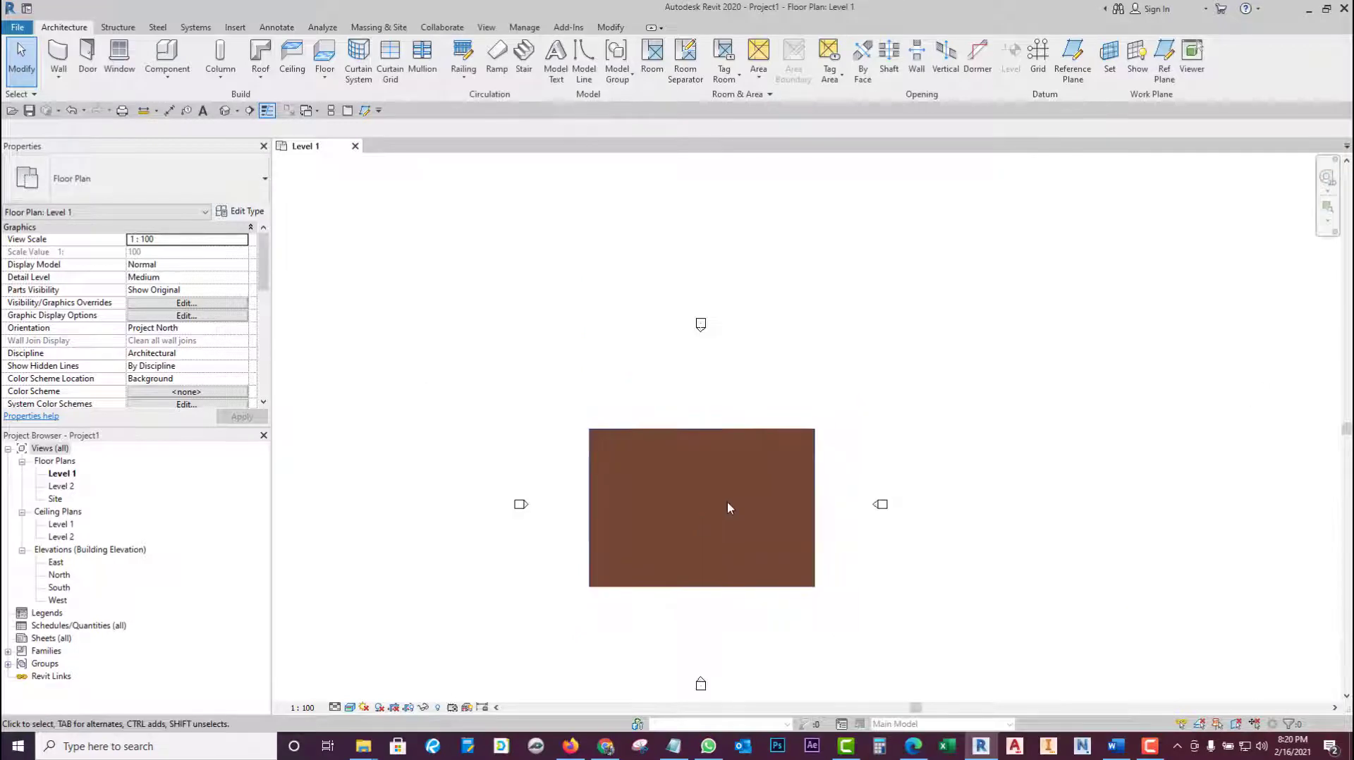
- Reopen the floor boundary to check the 22300 side, then finish the edit
{"action": "left_click", "coordinate": [789, 432]}
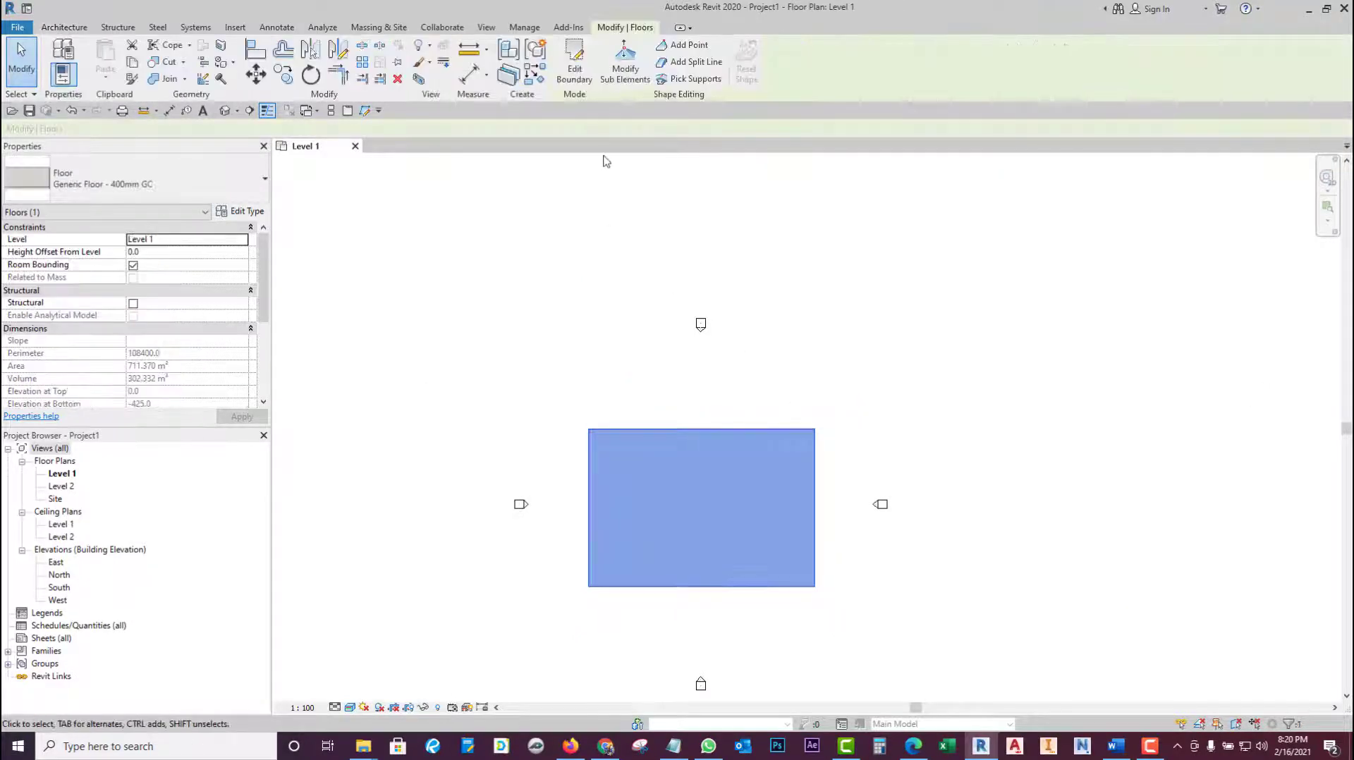
{"action": "double_click", "coordinate": [815, 508]}
{"action": "left_click", "coordinate": [837, 508]}
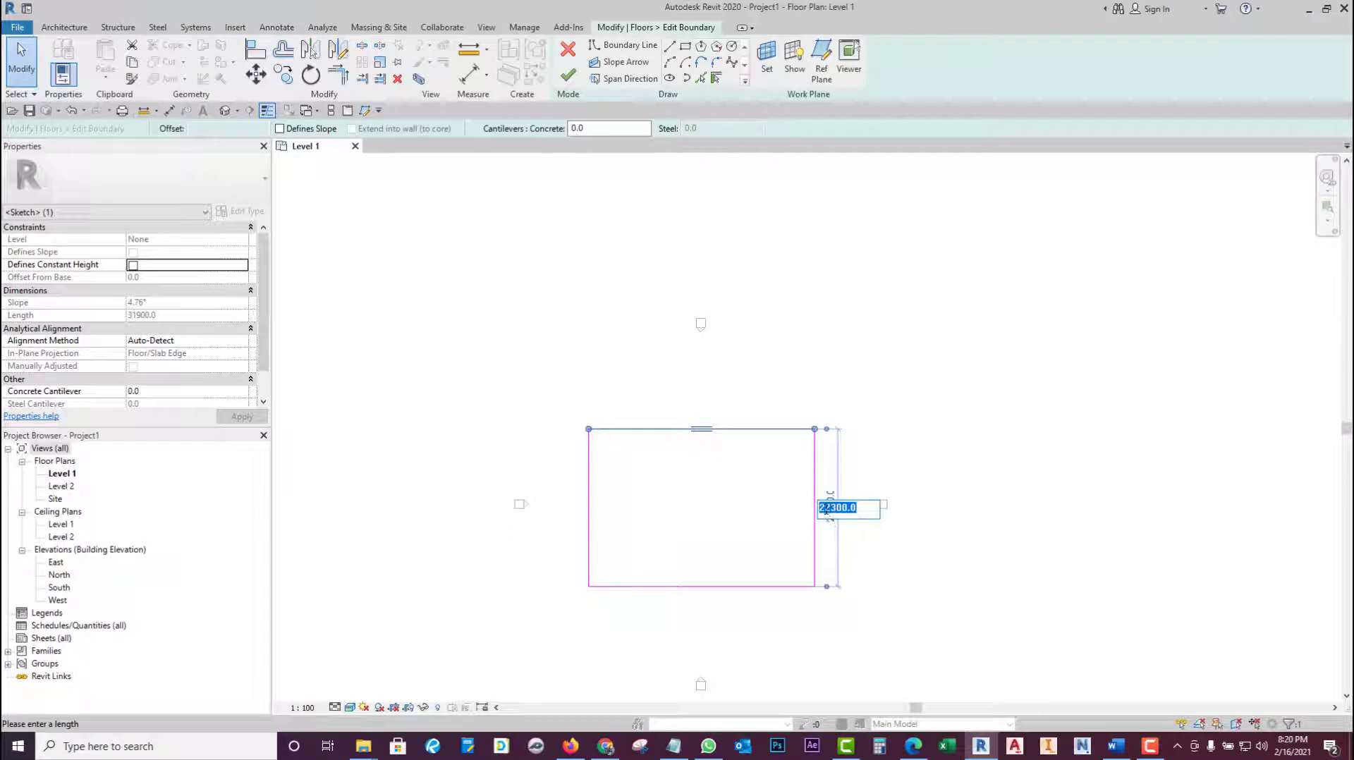
{"action": "left_click", "coordinate": [567, 74]}
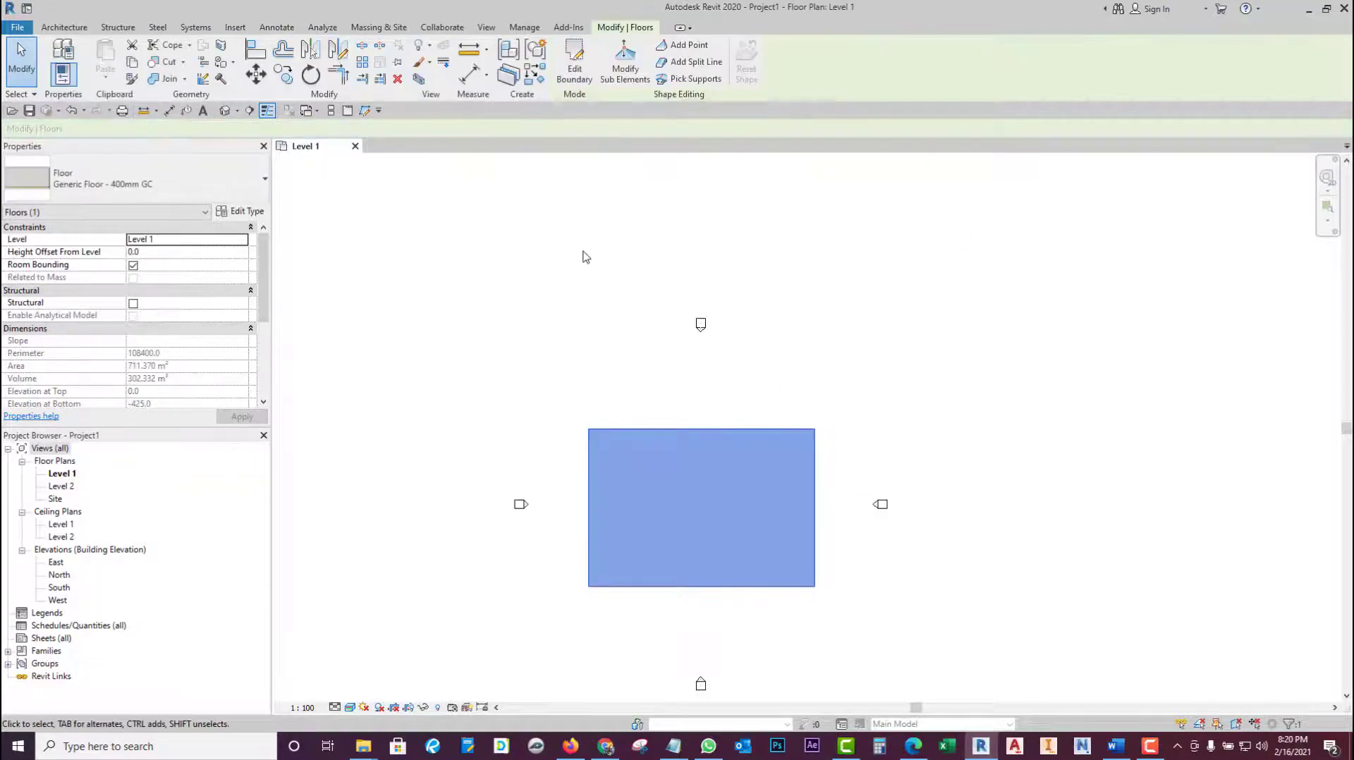
{"action": "left_click", "coordinate": [583, 256]}
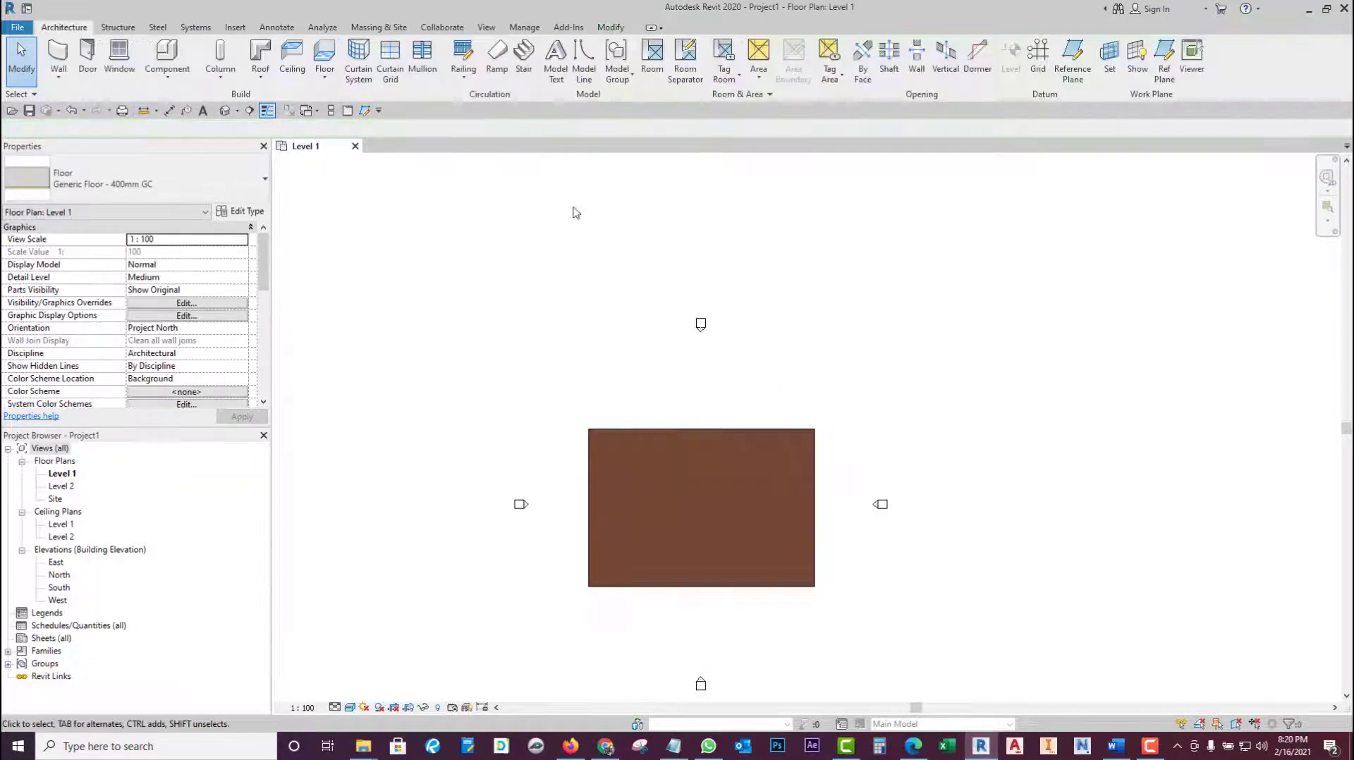
{"action": "left_click", "coordinate": [524, 27]}
- Show project lengths in meters to 3 decimal places, then reopen the floor boundary sketch
{"action": "left_click", "coordinate": [334, 103]}
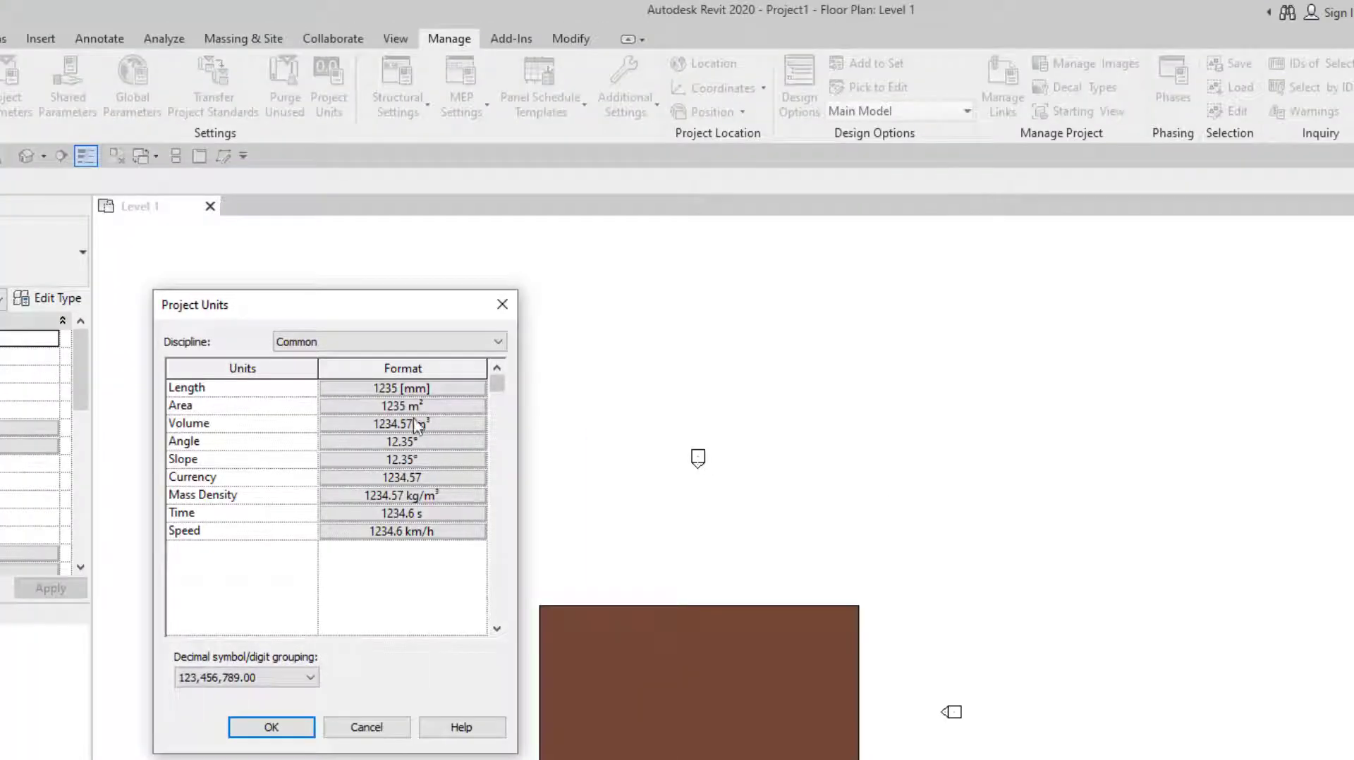
{"action": "left_click", "coordinate": [402, 388]}
{"action": "left_click", "coordinate": [391, 423]}
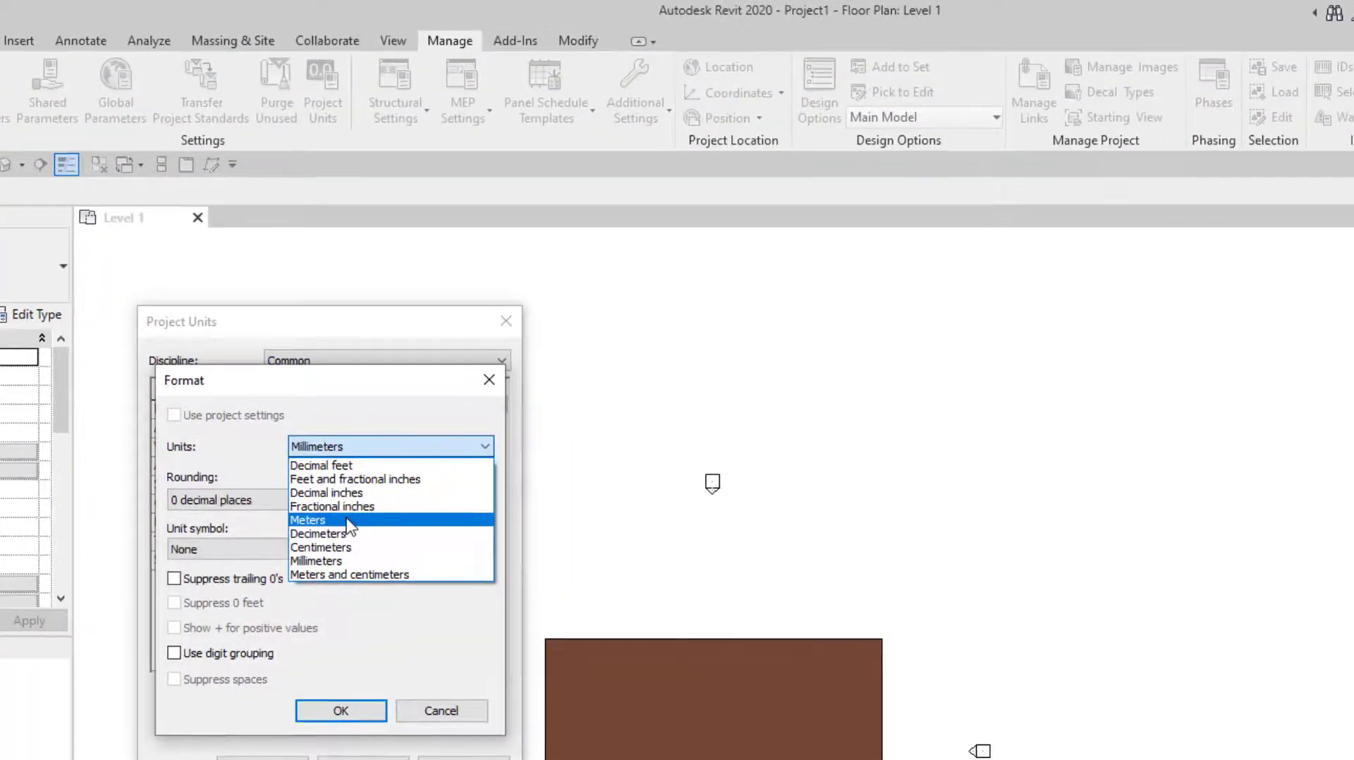
{"action": "left_click", "coordinate": [349, 526]}
{"action": "left_click", "coordinate": [260, 500]}
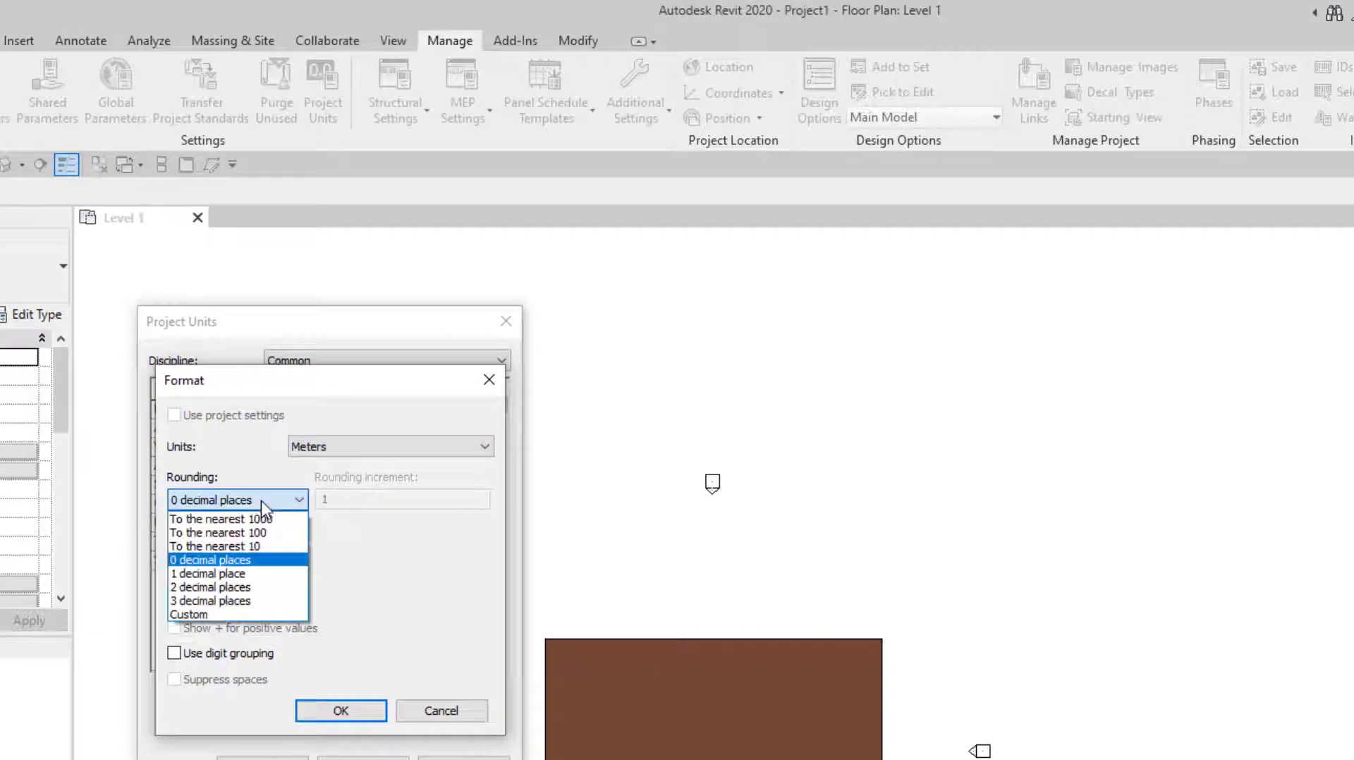
{"action": "left_click", "coordinate": [212, 603]}
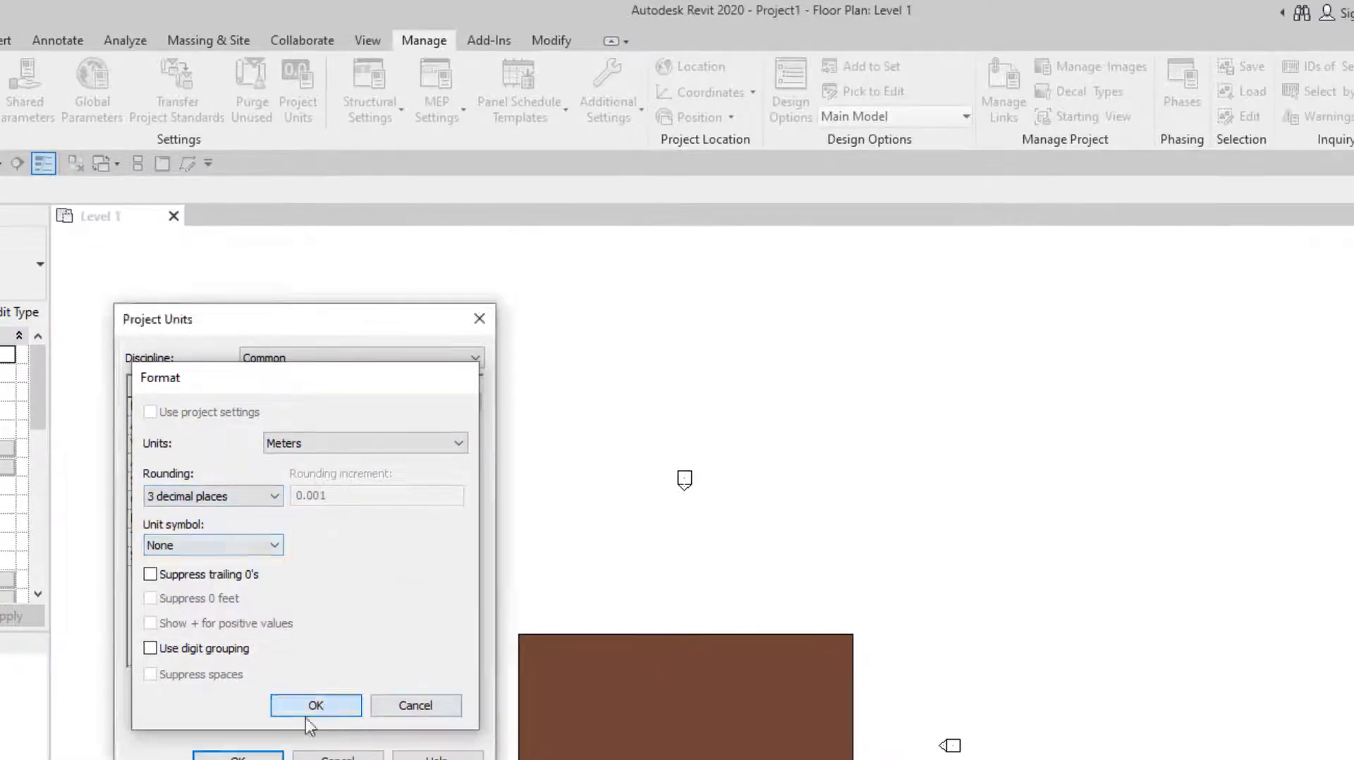
{"action": "left_click", "coordinate": [331, 712]}
{"action": "left_click", "coordinate": [397, 523]}
{"action": "double_click", "coordinate": [687, 480]}
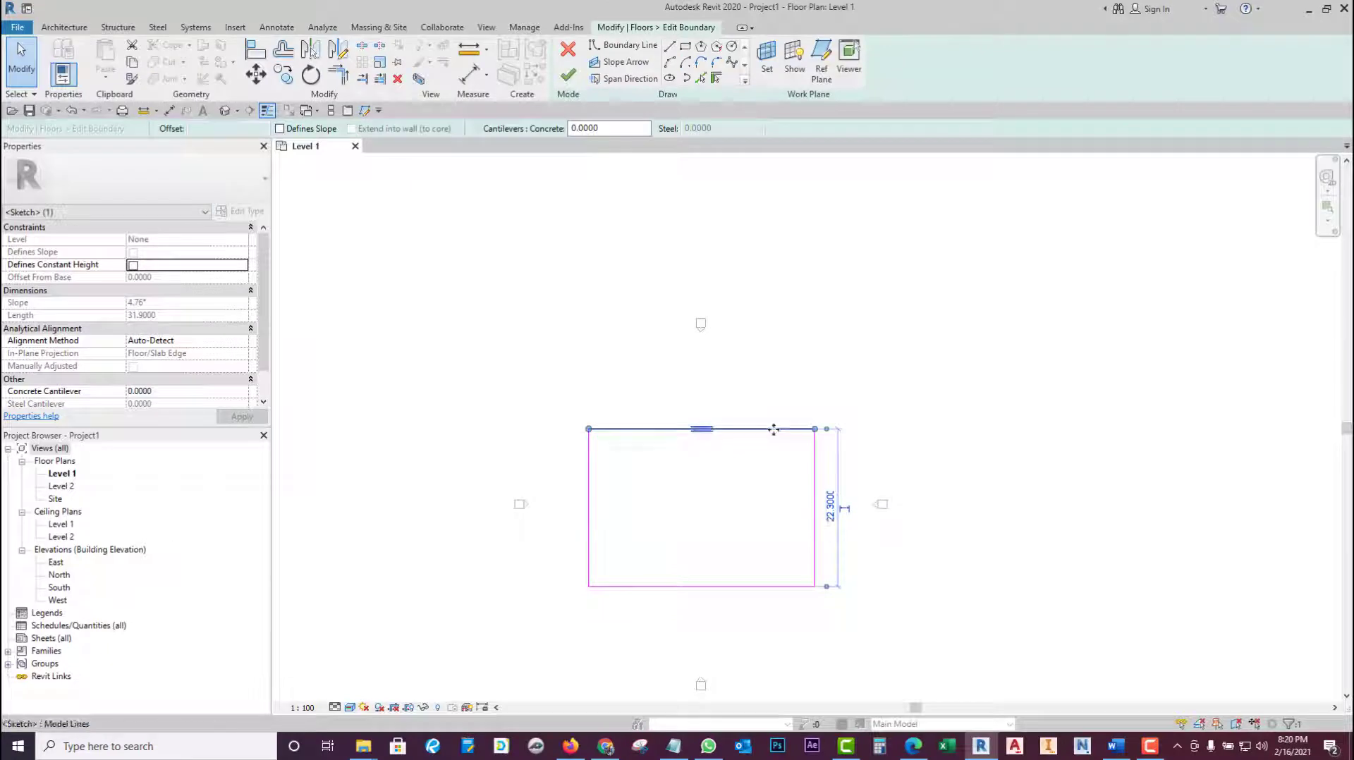
- Drag the top edge of the floor boundary down
{"action": "left_click_drag", "start_coordinate": [774, 428], "coordinate": [772, 519]}
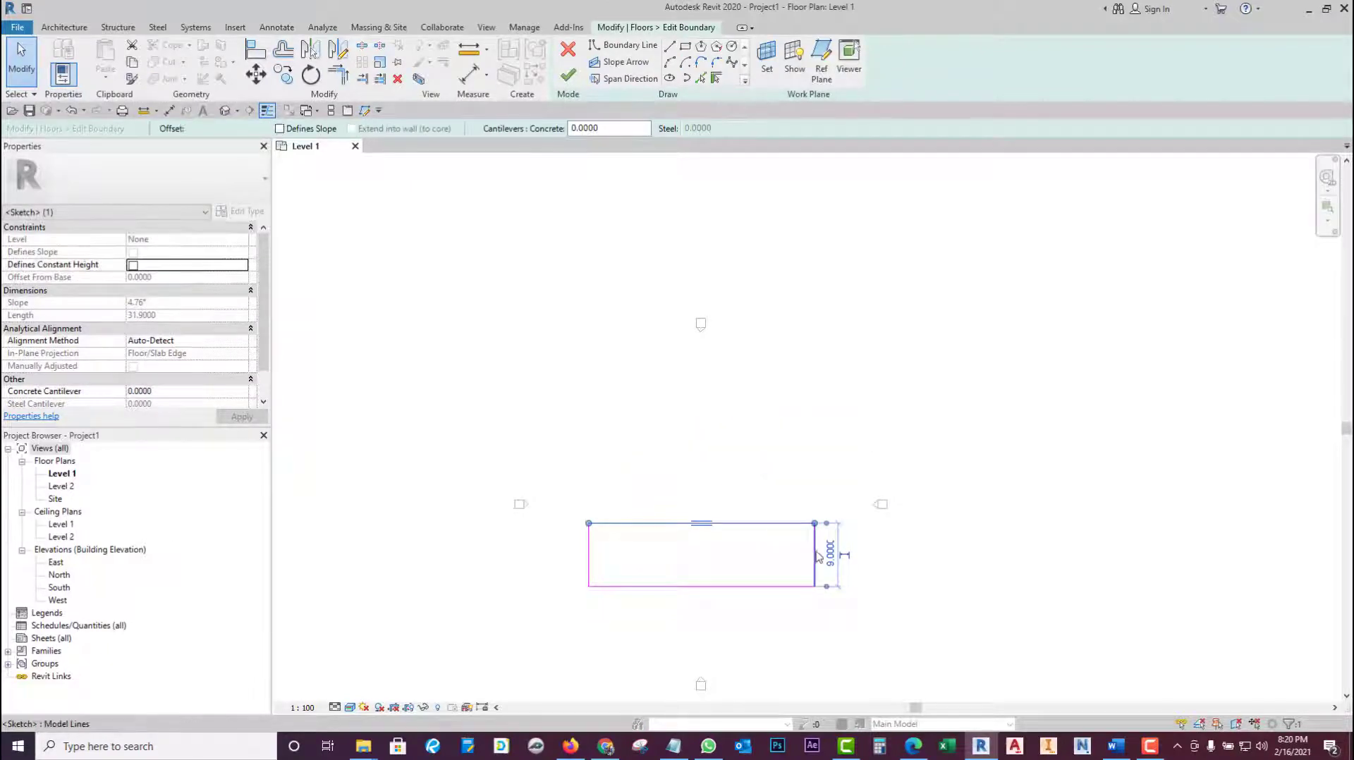
{"action": "scroll", "coordinate": [532, 487], "scroll_direction": "up", "scroll_amount": 2}
{"action": "scroll", "coordinate": [531, 487], "scroll_direction": "up", "scroll_amount": 2}
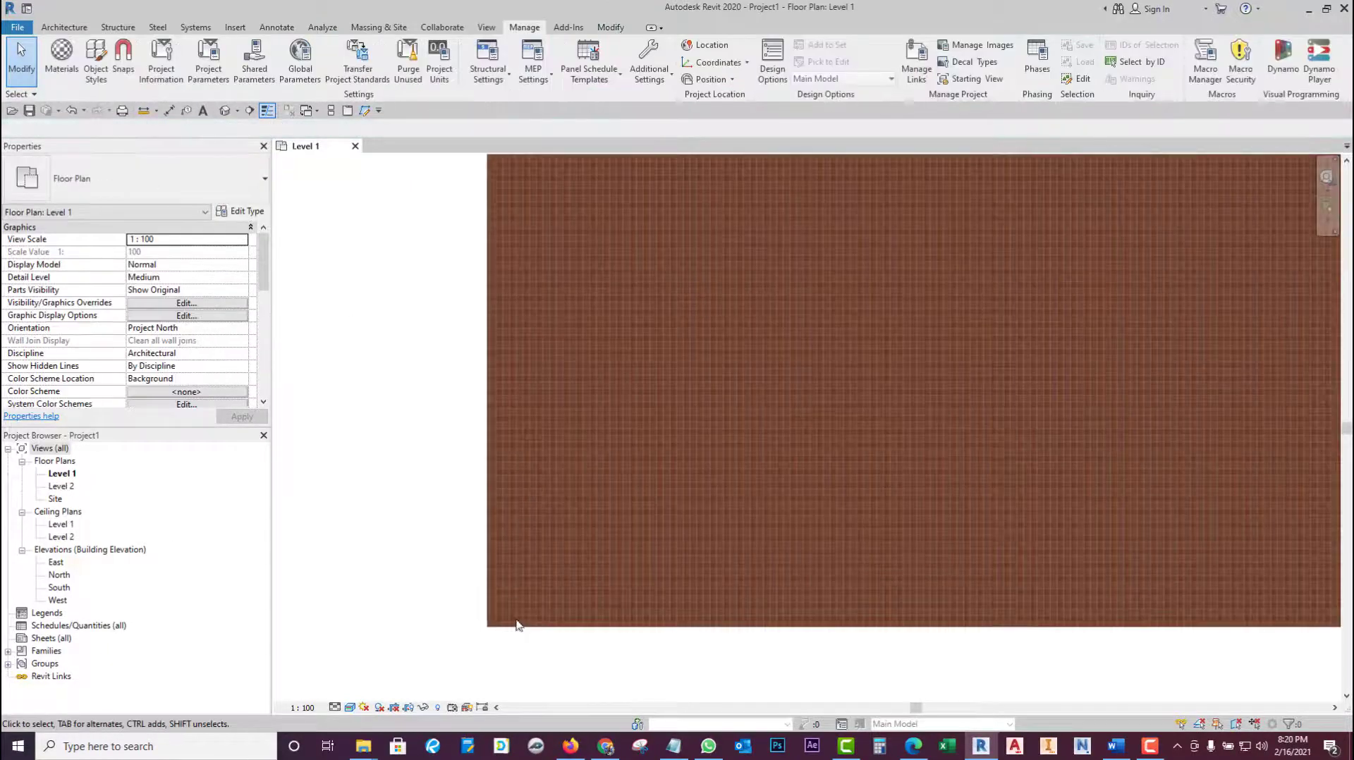
{"action": "scroll", "coordinate": [511, 613], "scroll_direction": "up", "scroll_amount": 2}
{"action": "scroll", "coordinate": [453, 557], "scroll_direction": "down", "scroll_amount": 1}
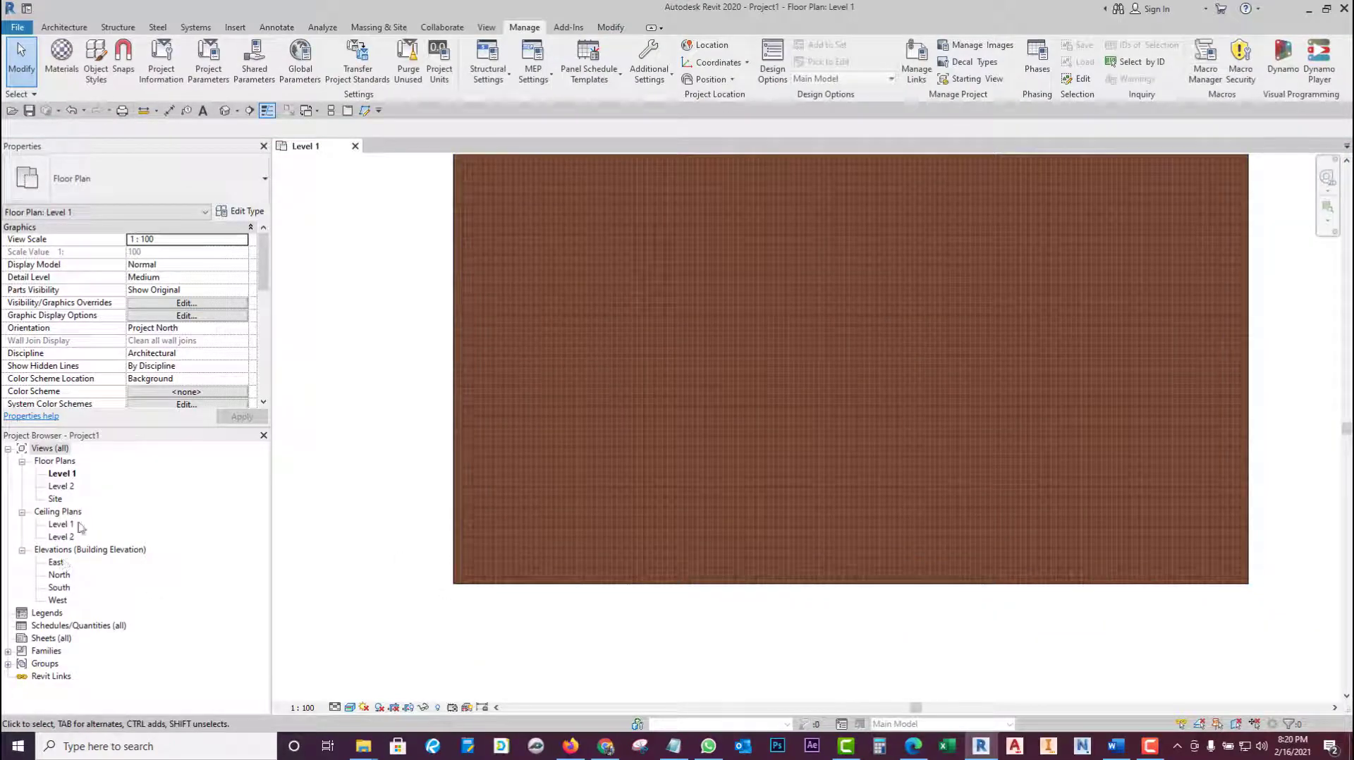
- Draw a section across the floor, shorten its view depth, and open Section 1
{"action": "left_click", "coordinate": [251, 111]}
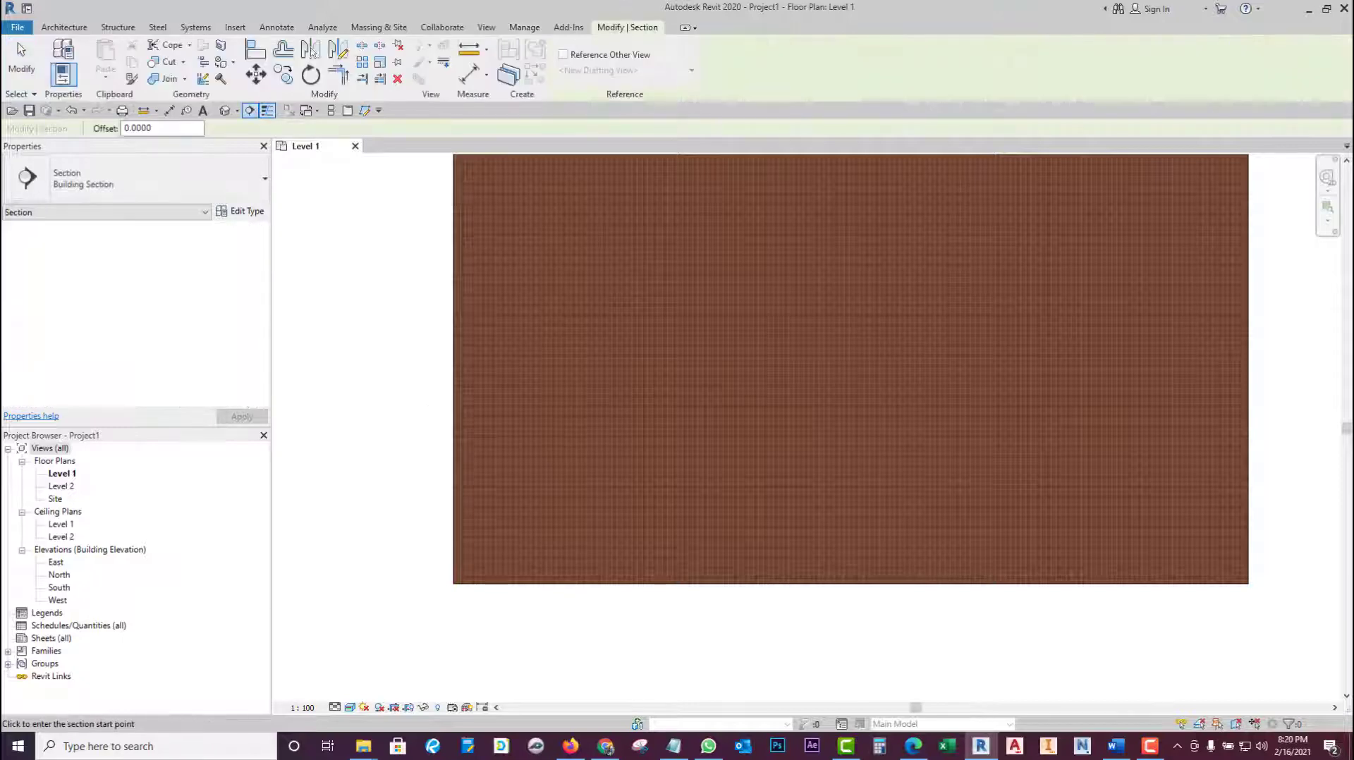
{"action": "left_click", "coordinate": [487, 27]}
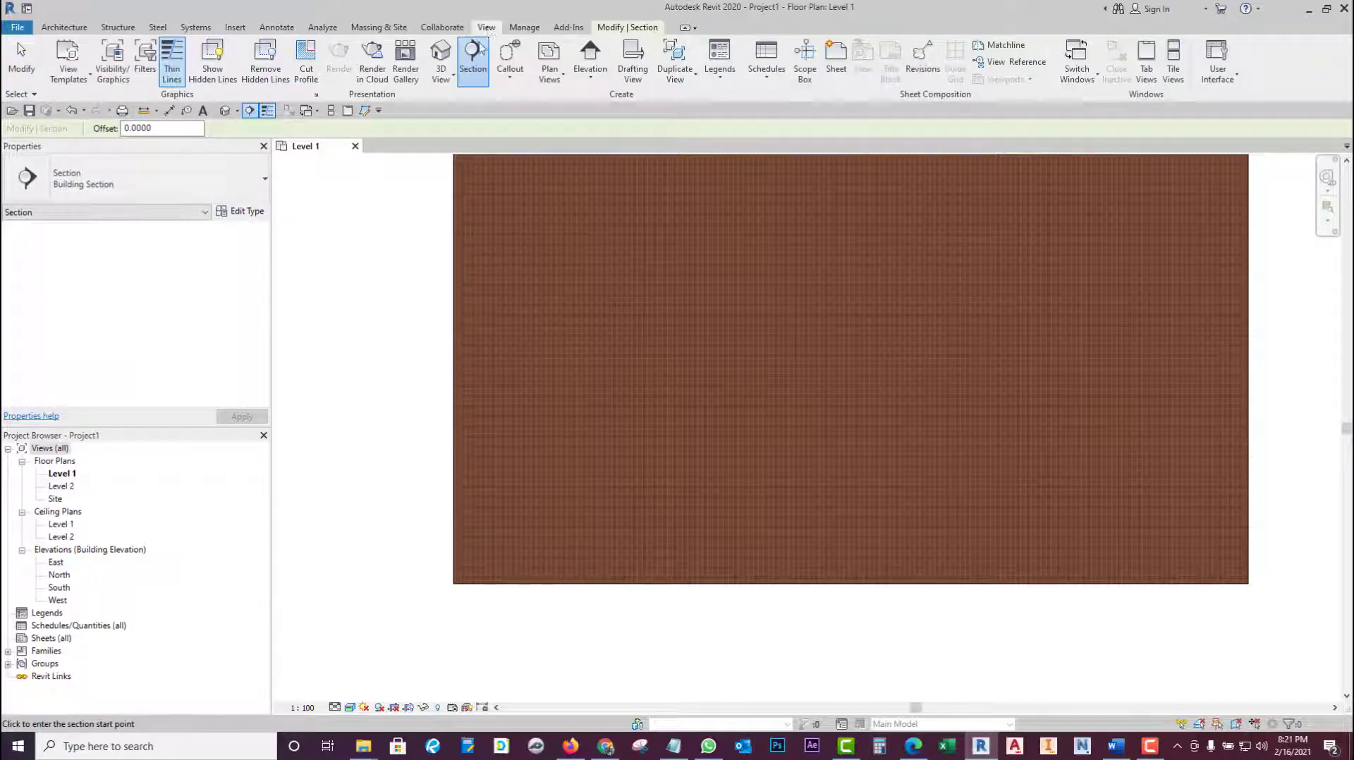
{"action": "left_click", "coordinate": [418, 543]}
{"action": "left_click", "coordinate": [610, 543]}
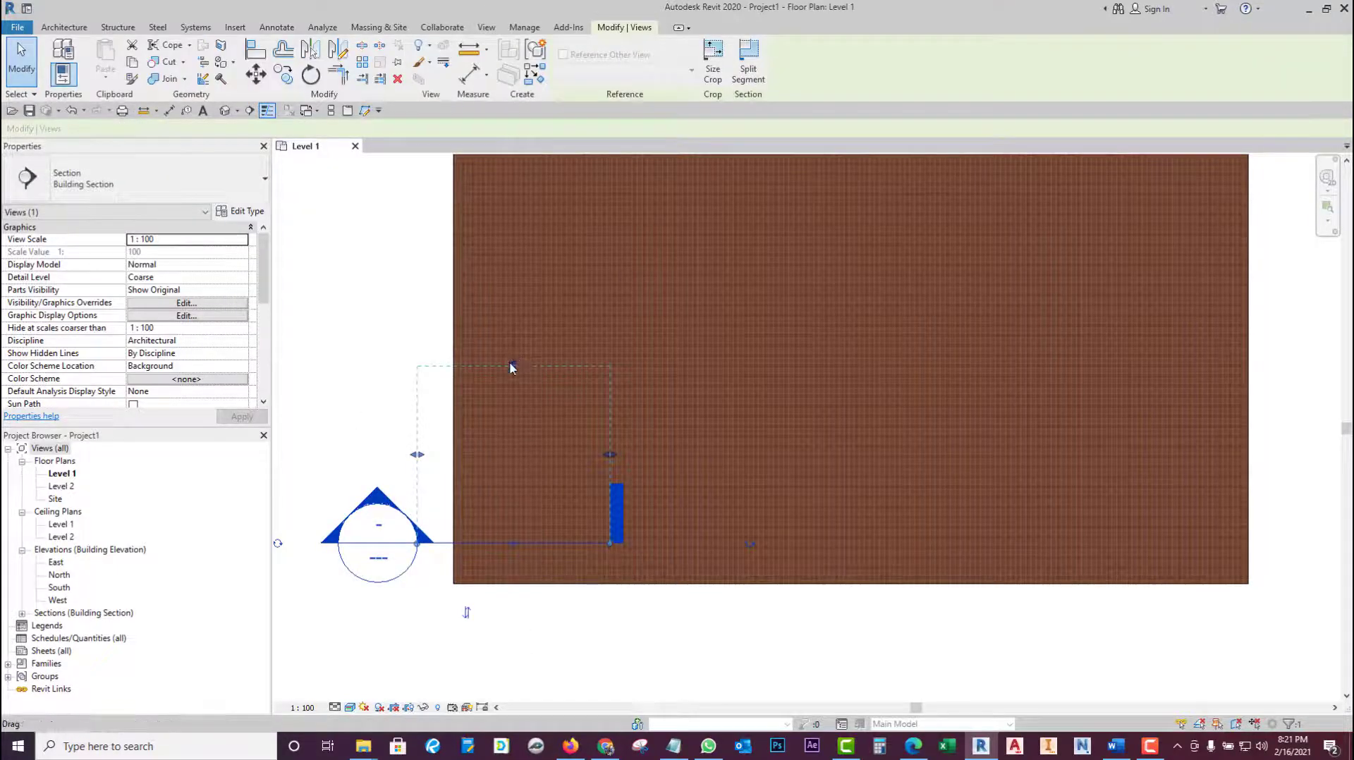
{"action": "left_click_drag", "start_coordinate": [512, 367], "coordinate": [514, 477]}
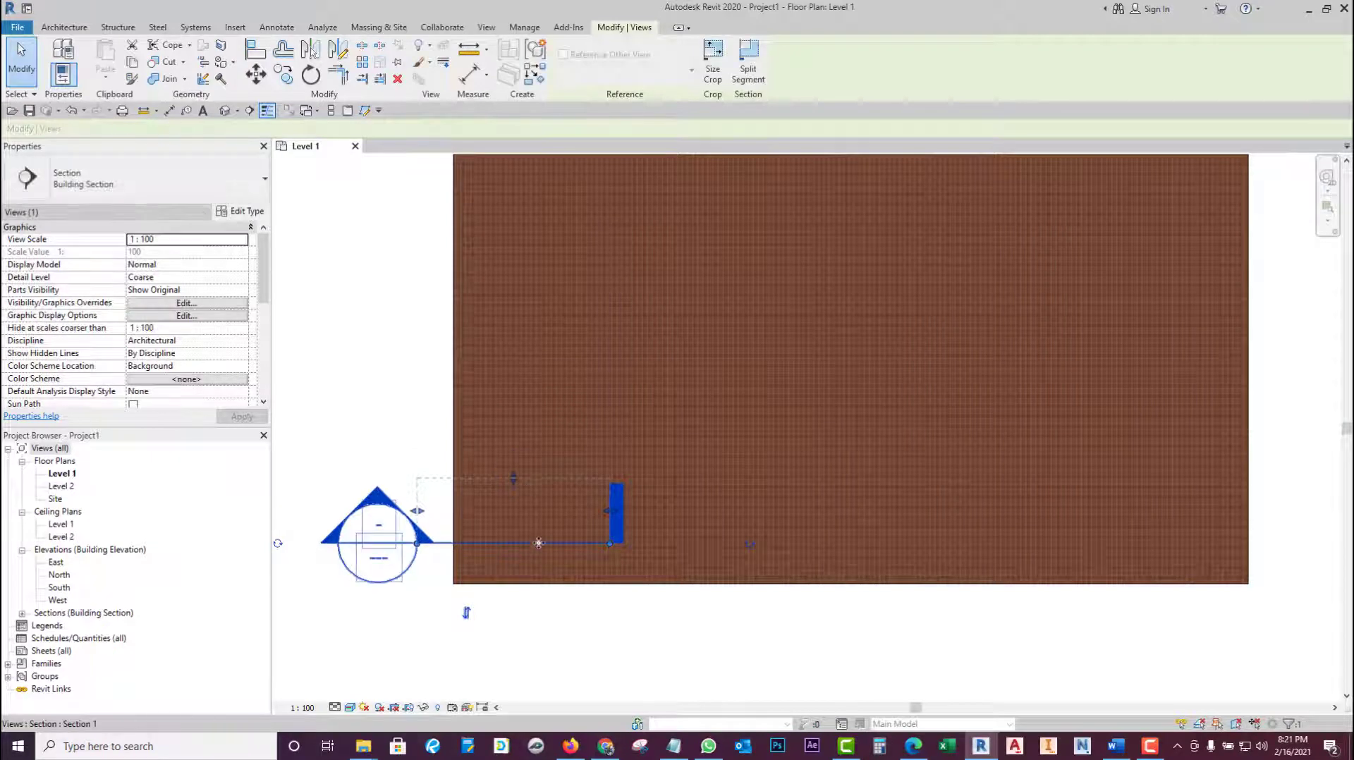
{"action": "left_click", "coordinate": [381, 620]}
{"action": "double_click", "coordinate": [378, 564]}
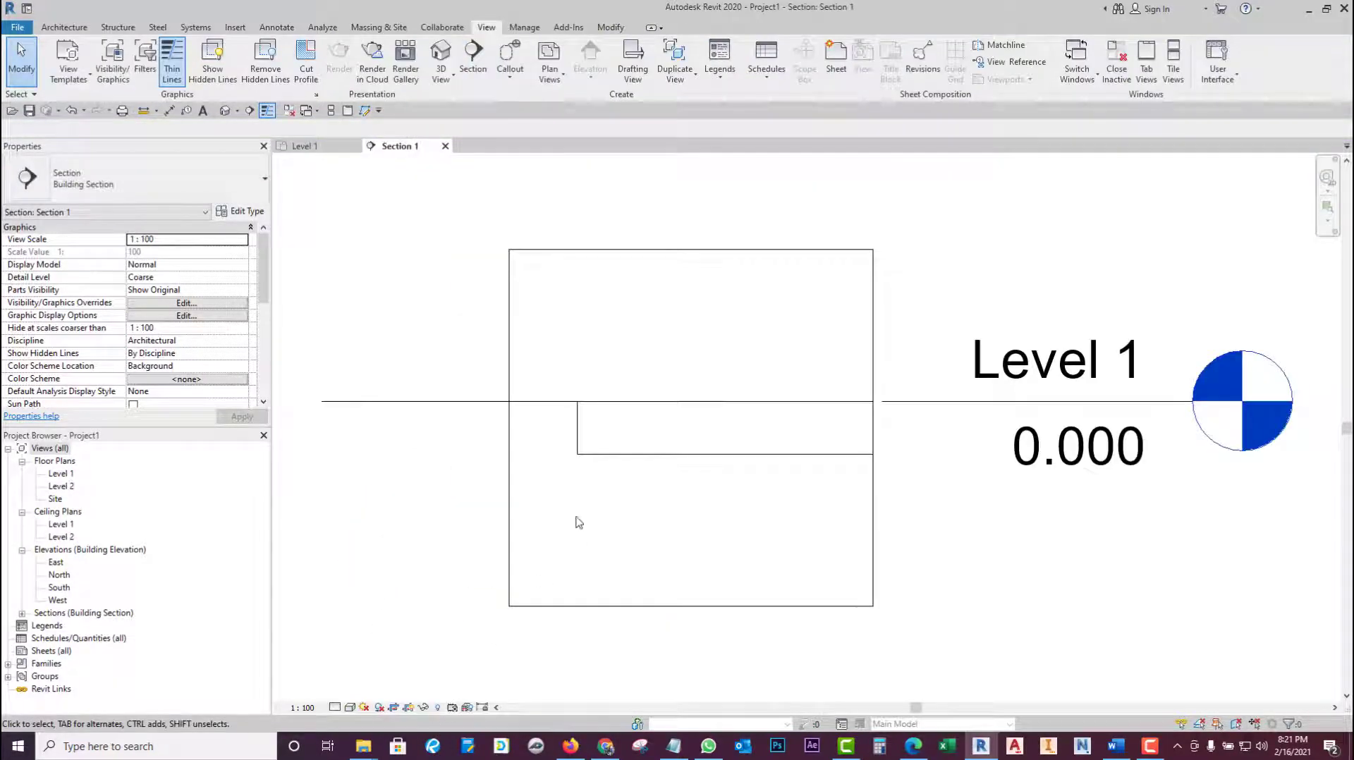
- Set Section 1 to Fine detail level and Shaded visual style
{"action": "left_click", "coordinate": [612, 454]}
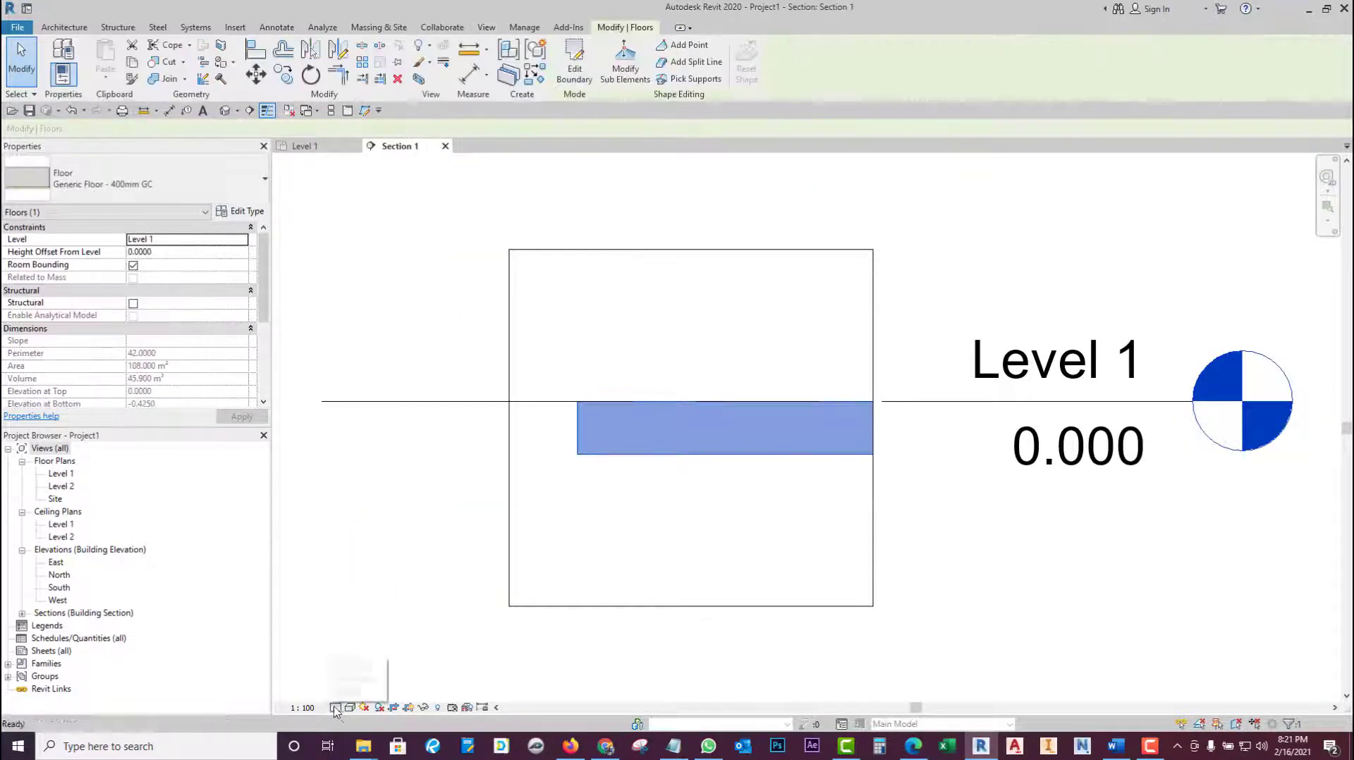
{"action": "left_click", "coordinate": [335, 709]}
{"action": "left_click", "coordinate": [349, 677]}
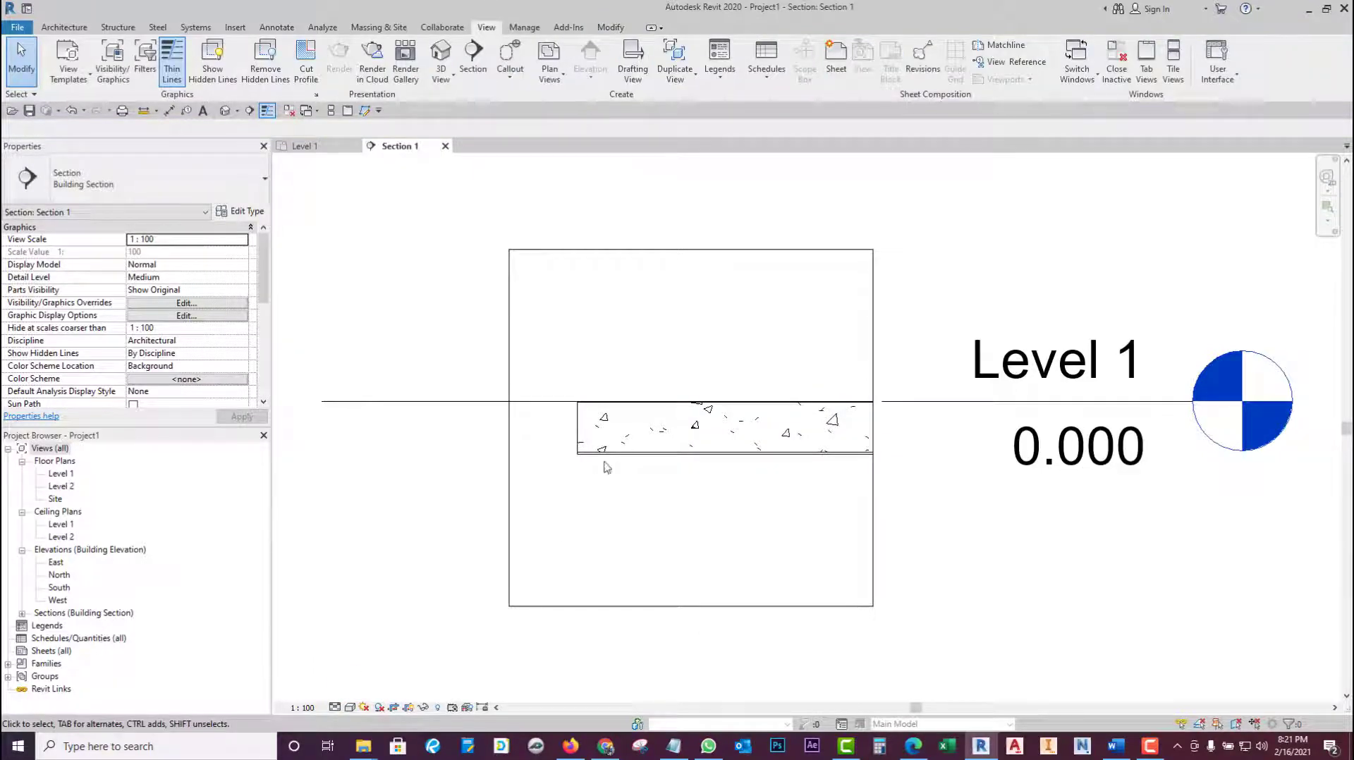
{"action": "scroll", "coordinate": [607, 467], "scroll_direction": "up", "scroll_amount": 1}
{"action": "left_click", "coordinate": [531, 423]}
{"action": "scroll", "coordinate": [440, 319], "scroll_direction": "up", "scroll_amount": 3}
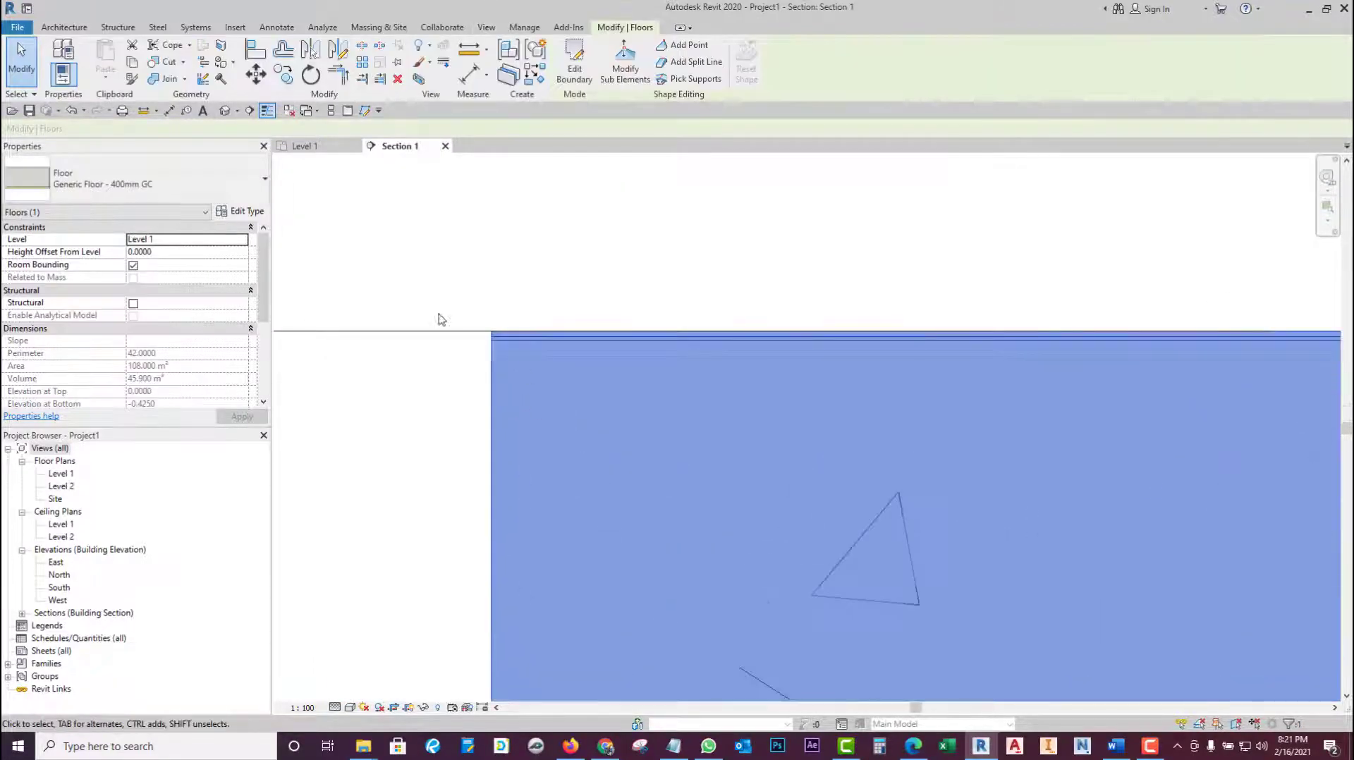
{"action": "scroll", "coordinate": [713, 368], "scroll_direction": "down", "scroll_amount": 1}
{"action": "scroll", "coordinate": [563, 405], "scroll_direction": "down", "scroll_amount": 2}
{"action": "key", "text": "Escape"}
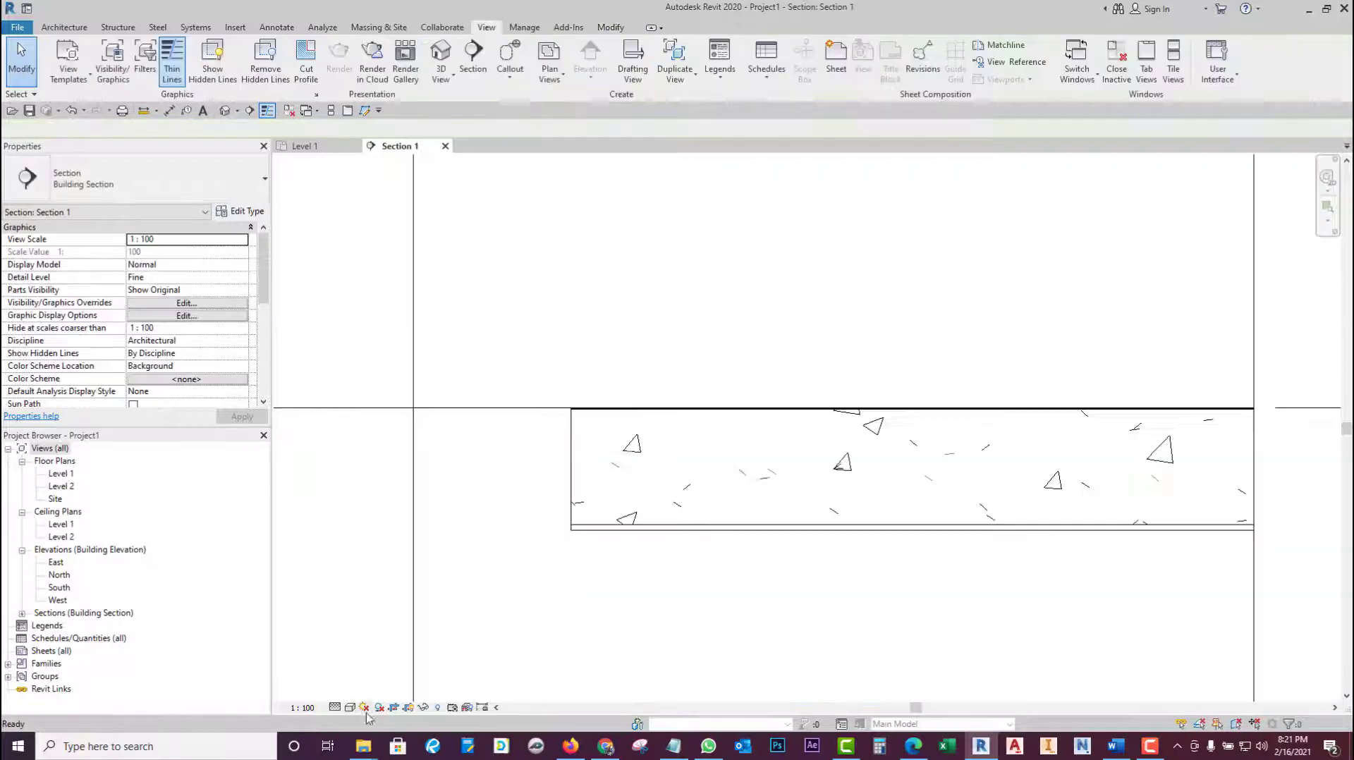
{"action": "left_click", "coordinate": [350, 707]}
{"action": "left_click", "coordinate": [367, 663]}
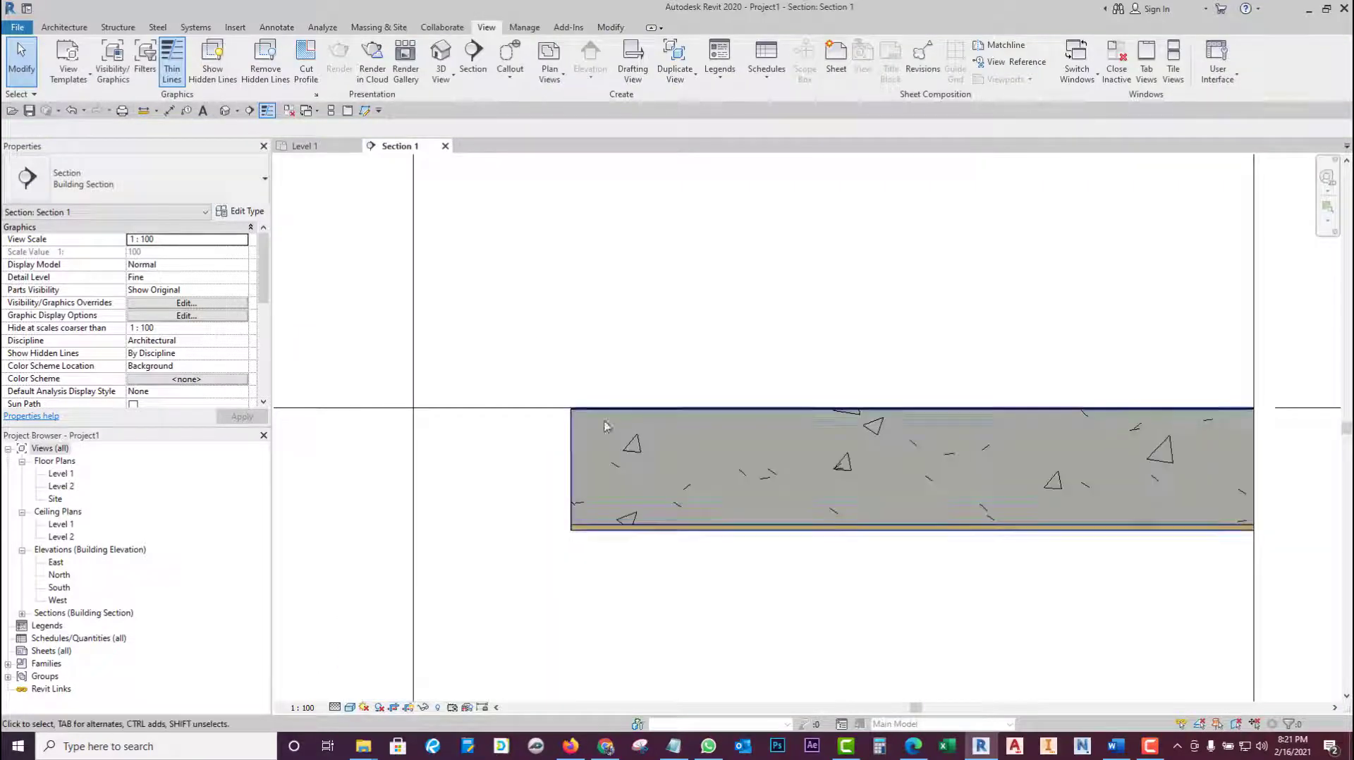
- Open the Edit Assembly layer structure of the floor's type
{"action": "scroll", "coordinate": [582, 549], "scroll_direction": "up", "scroll_amount": 2}
{"action": "left_click", "coordinate": [612, 520]}
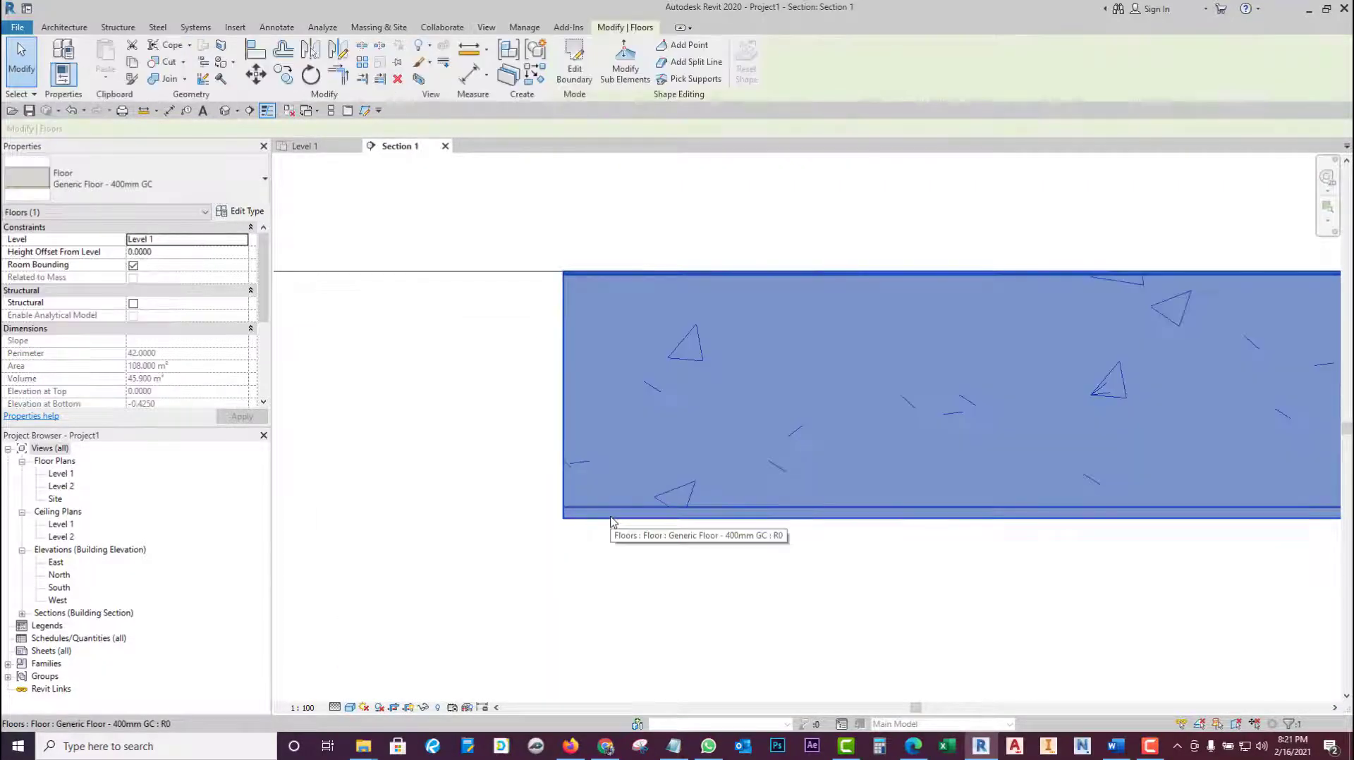
{"action": "scroll", "coordinate": [572, 511], "scroll_direction": "down", "scroll_amount": 2}
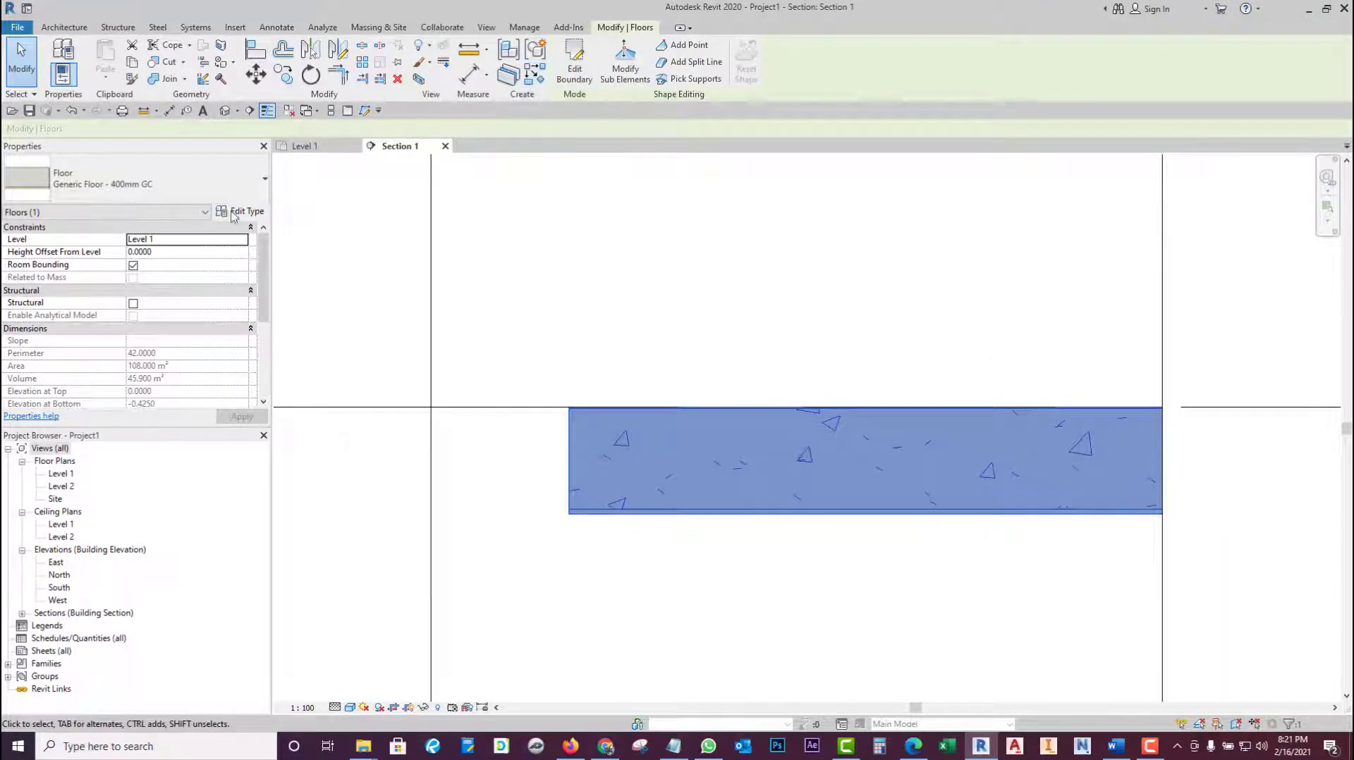
{"action": "left_click", "coordinate": [240, 211]}
{"action": "left_click", "coordinate": [824, 354]}
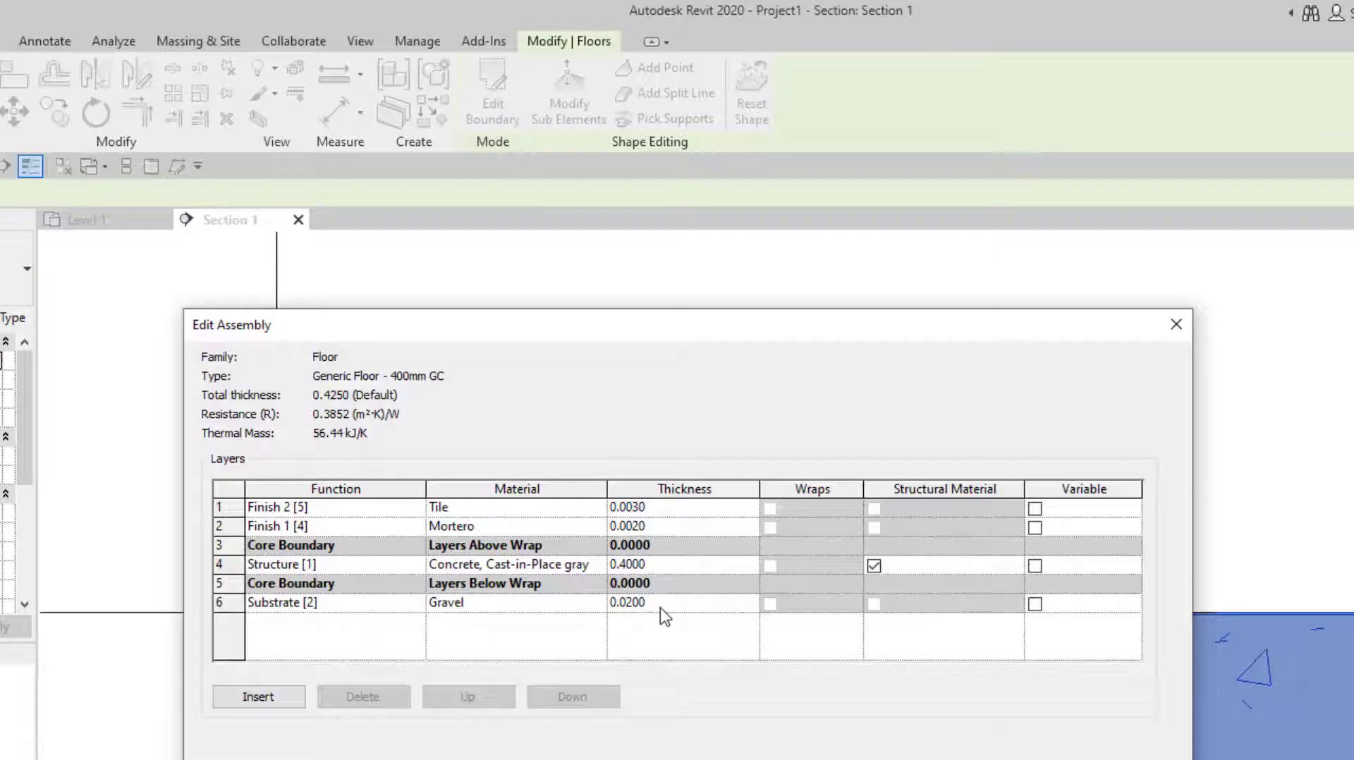
- Set layer thicknesses to Gravel 0.2, Mortero 0.02 and Tile 0.03 (total 0.65), and confirm both dialogs
{"action": "left_click", "coordinate": [661, 606]}
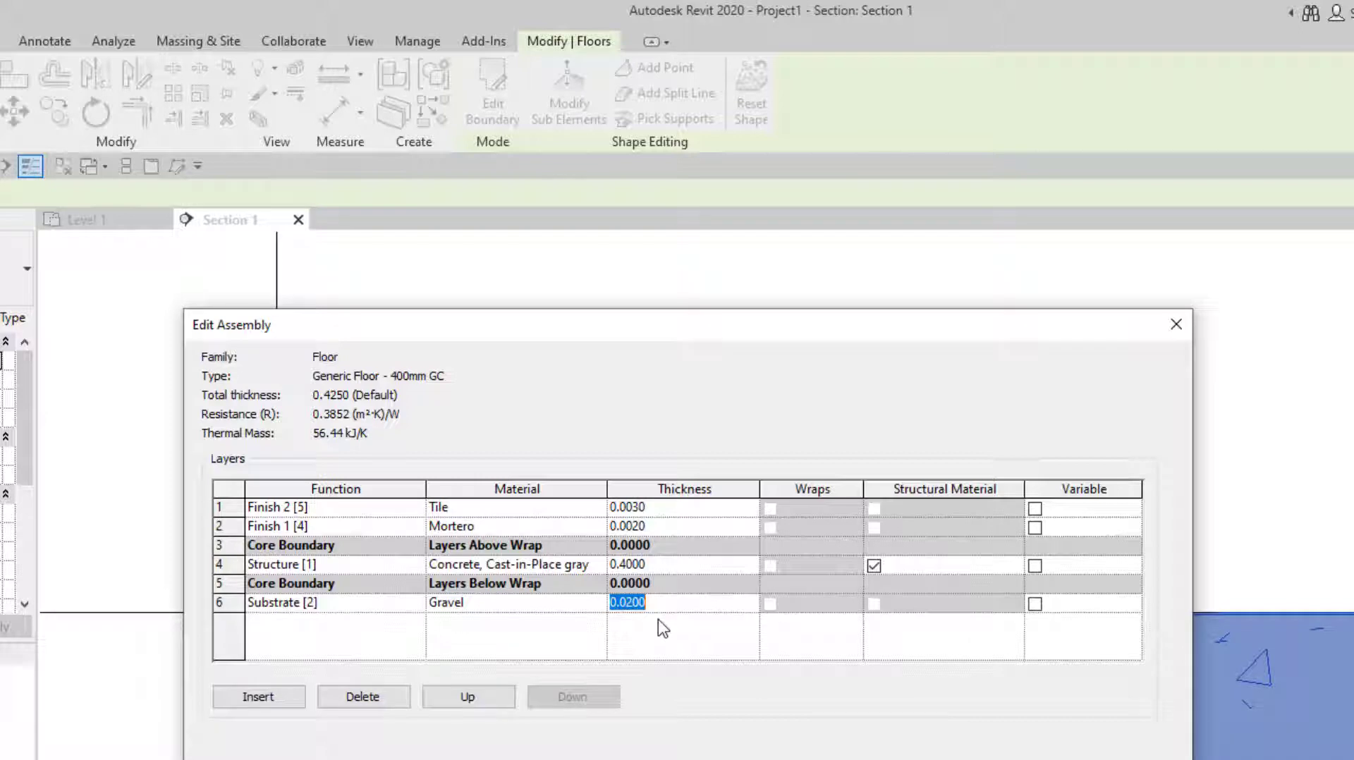
{"action": "type", "text": "0"}
{"action": "type", "text": "2"}
{"action": "left_click", "coordinate": [693, 565]}
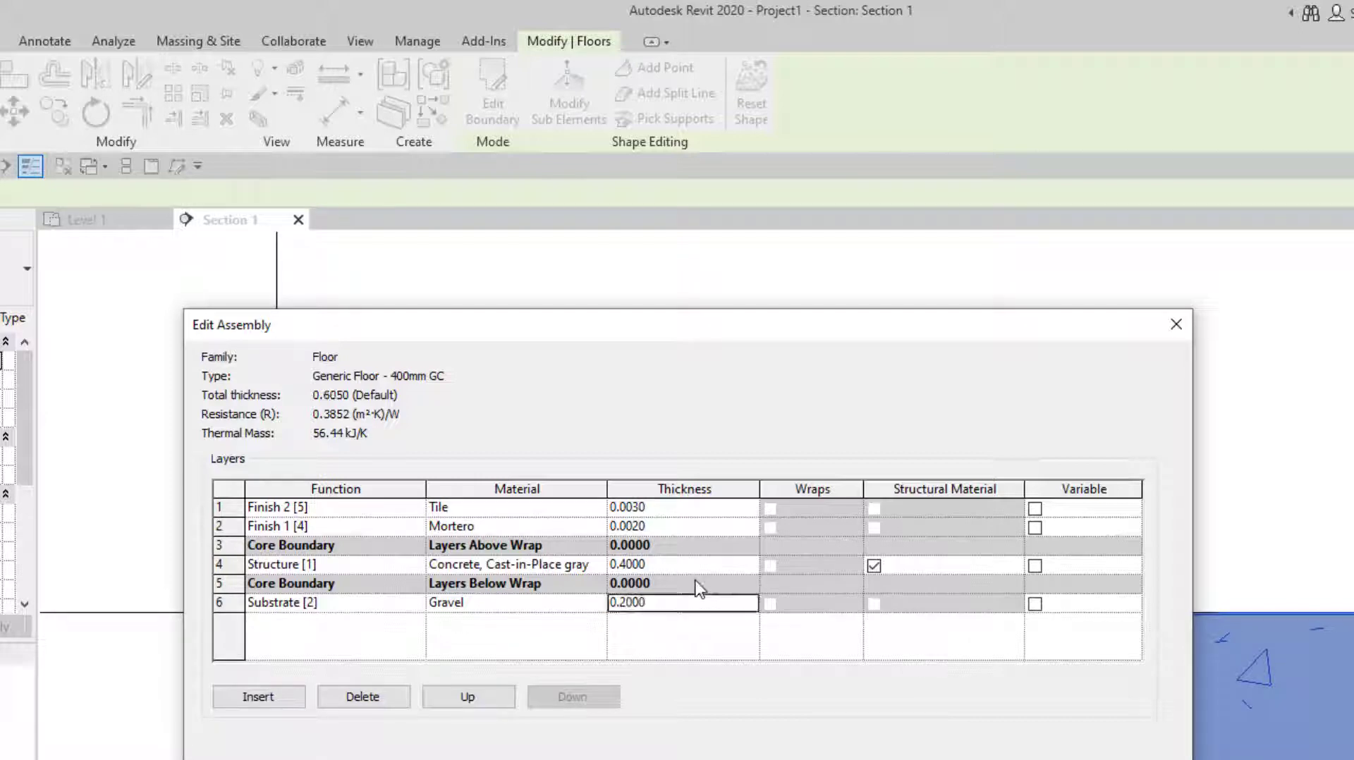
{"action": "left_click", "coordinate": [689, 531]}
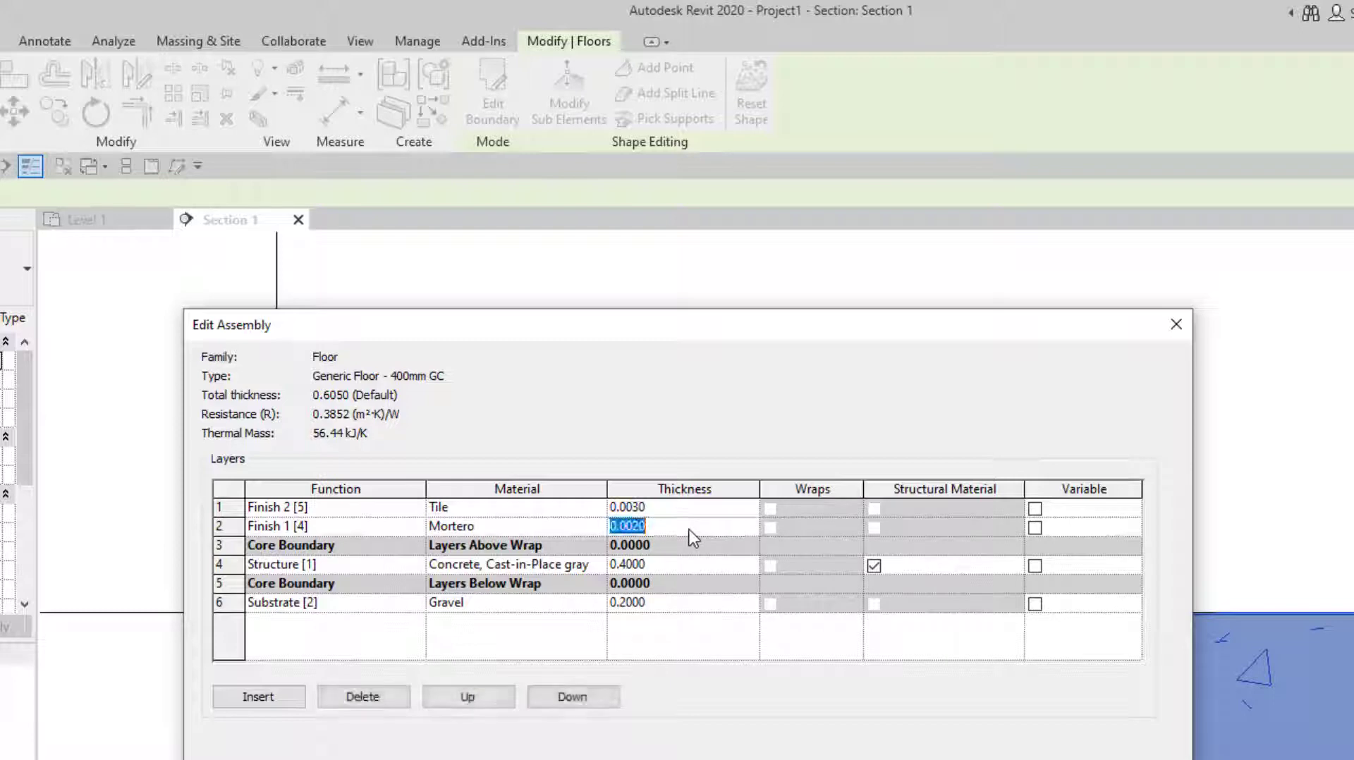
{"action": "type", "text": "0"}
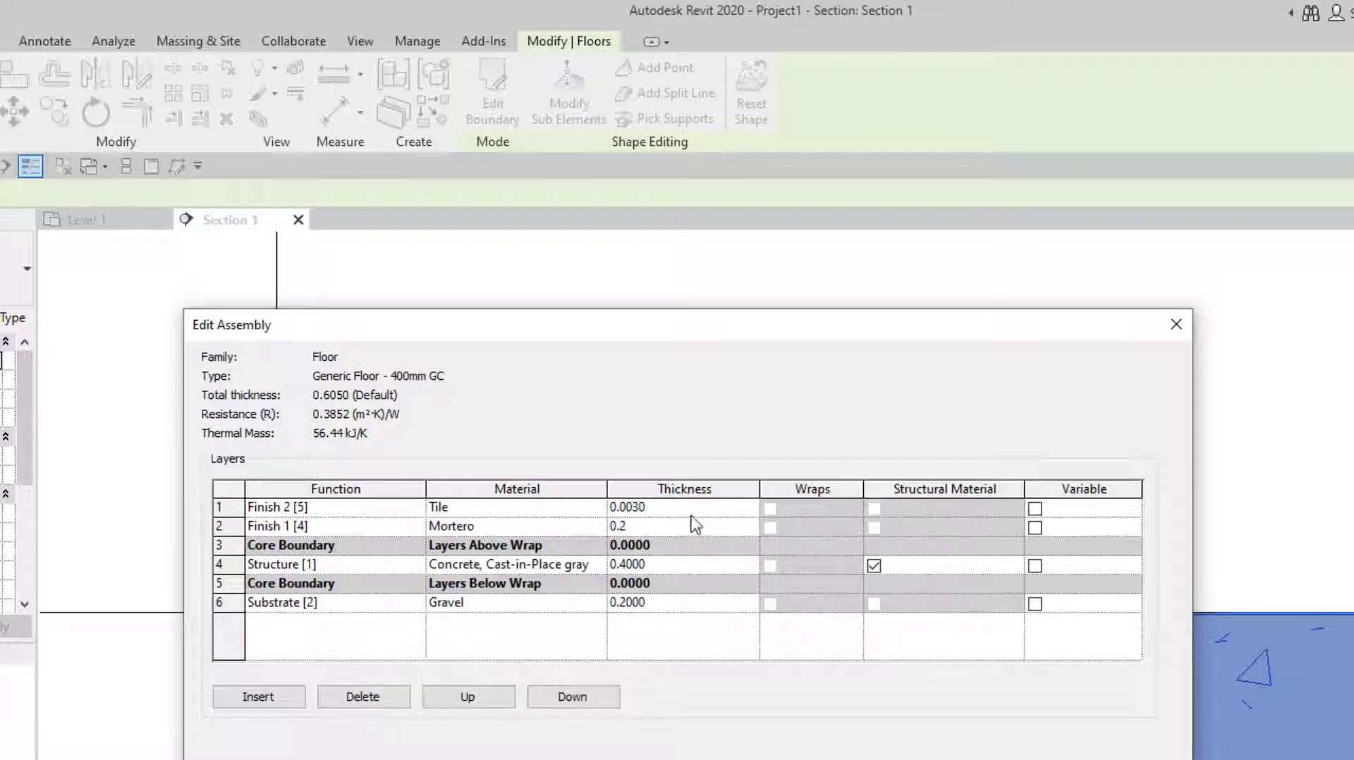
{"action": "left_click", "coordinate": [693, 509]}
{"action": "type", "text": "0"}
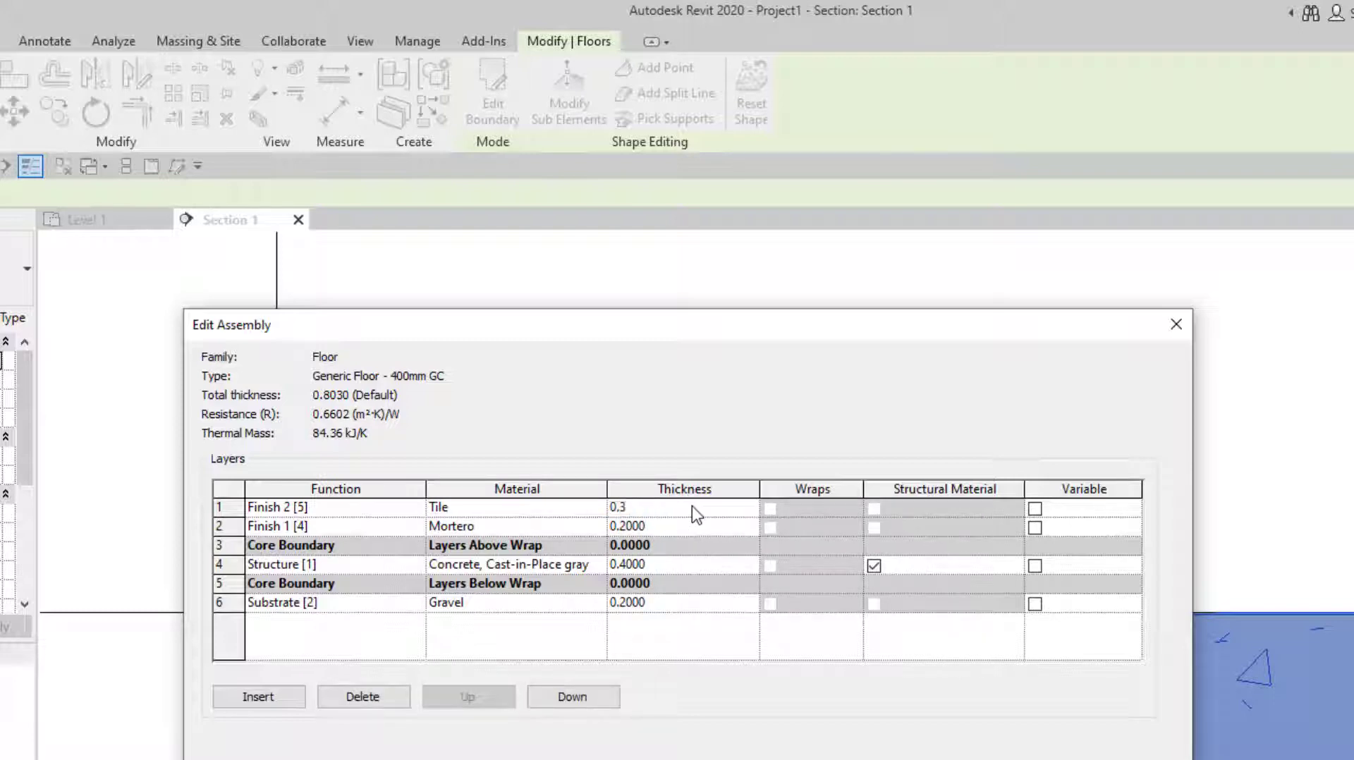
{"action": "key", "text": "Left"}
{"action": "type", "text": "0"}
{"action": "left_click", "coordinate": [620, 526]}
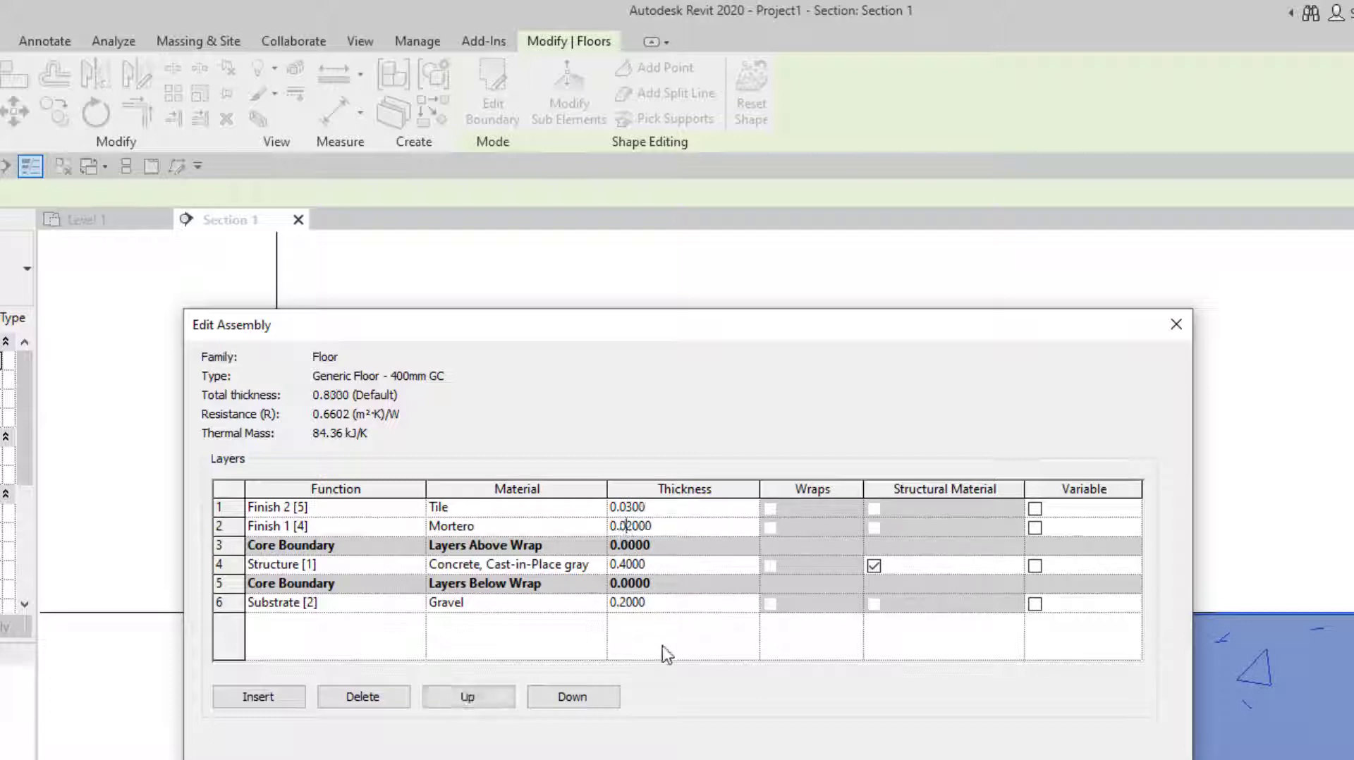
{"action": "left_click", "coordinate": [647, 577]}
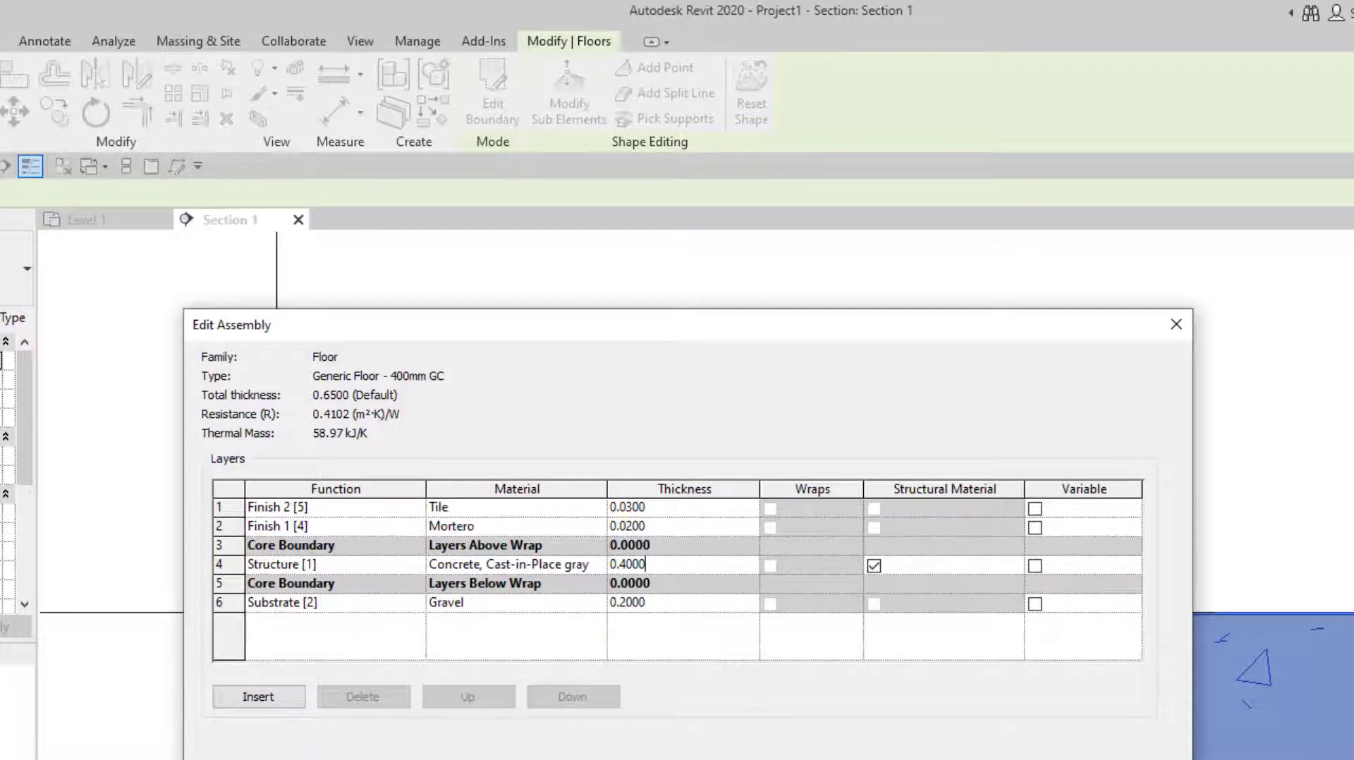
{"action": "left_click", "coordinate": [645, 564]}
{"action": "key", "text": "Return"}
{"action": "key", "text": "Return"}
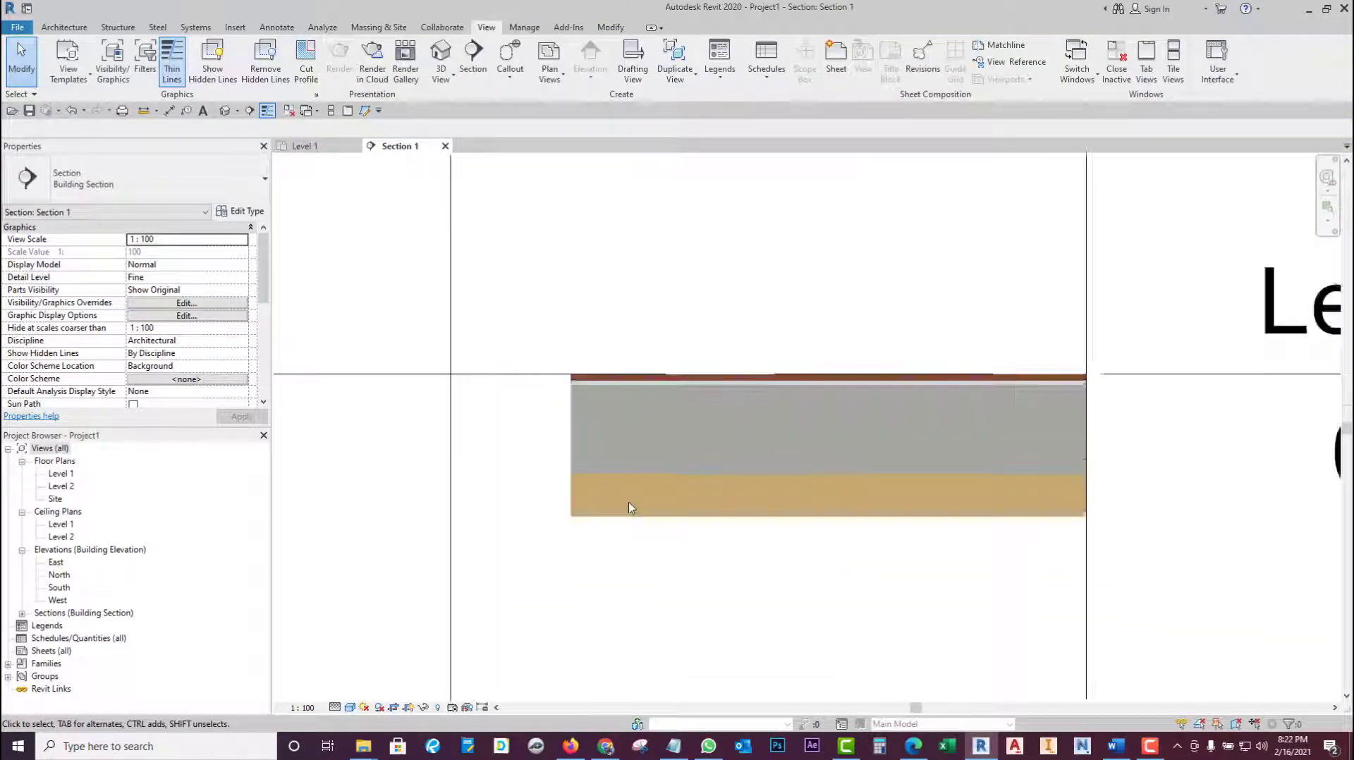
- Render Section 1 in Realistic style and zoom to inspect the tile, concrete and gravel layers
{"action": "scroll", "coordinate": [628, 502], "scroll_direction": "up", "scroll_amount": 2}
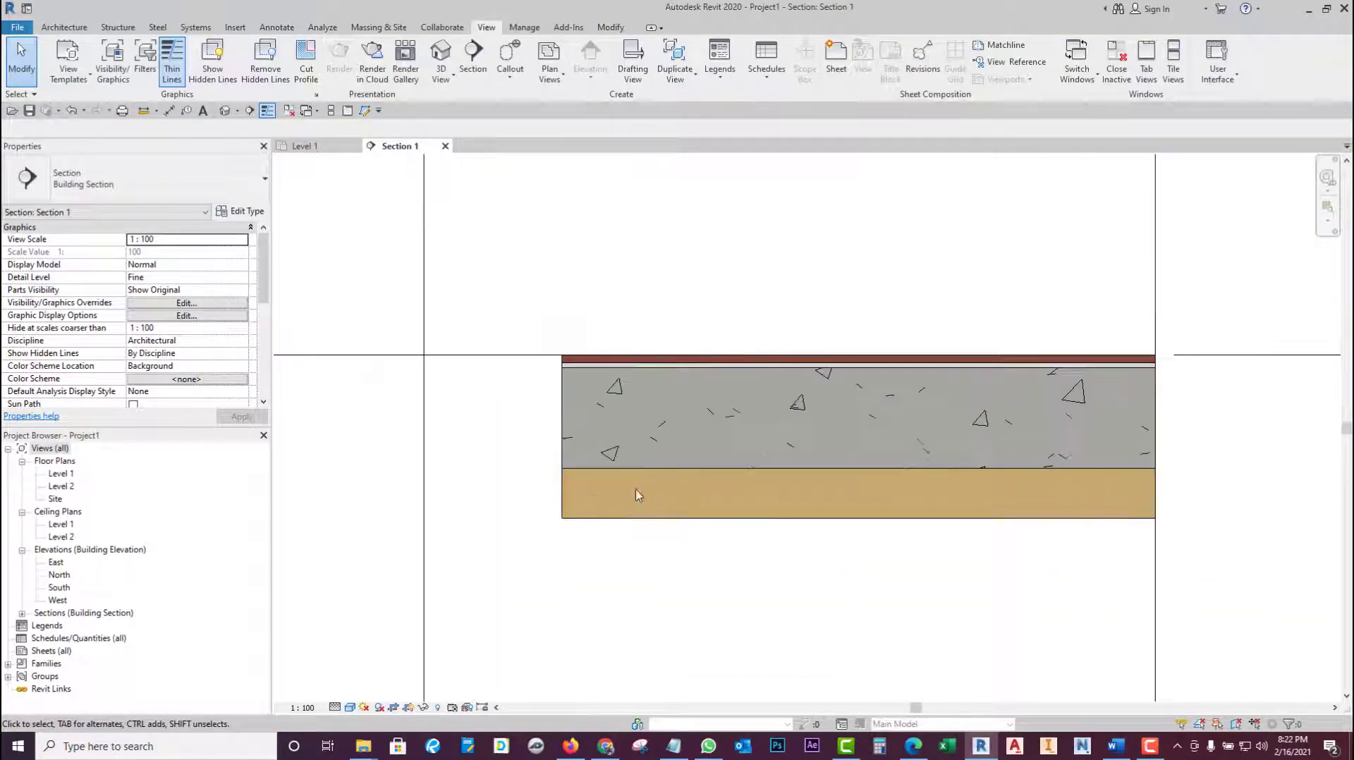
{"action": "left_click", "coordinate": [351, 708]}
{"action": "left_click", "coordinate": [381, 678]}
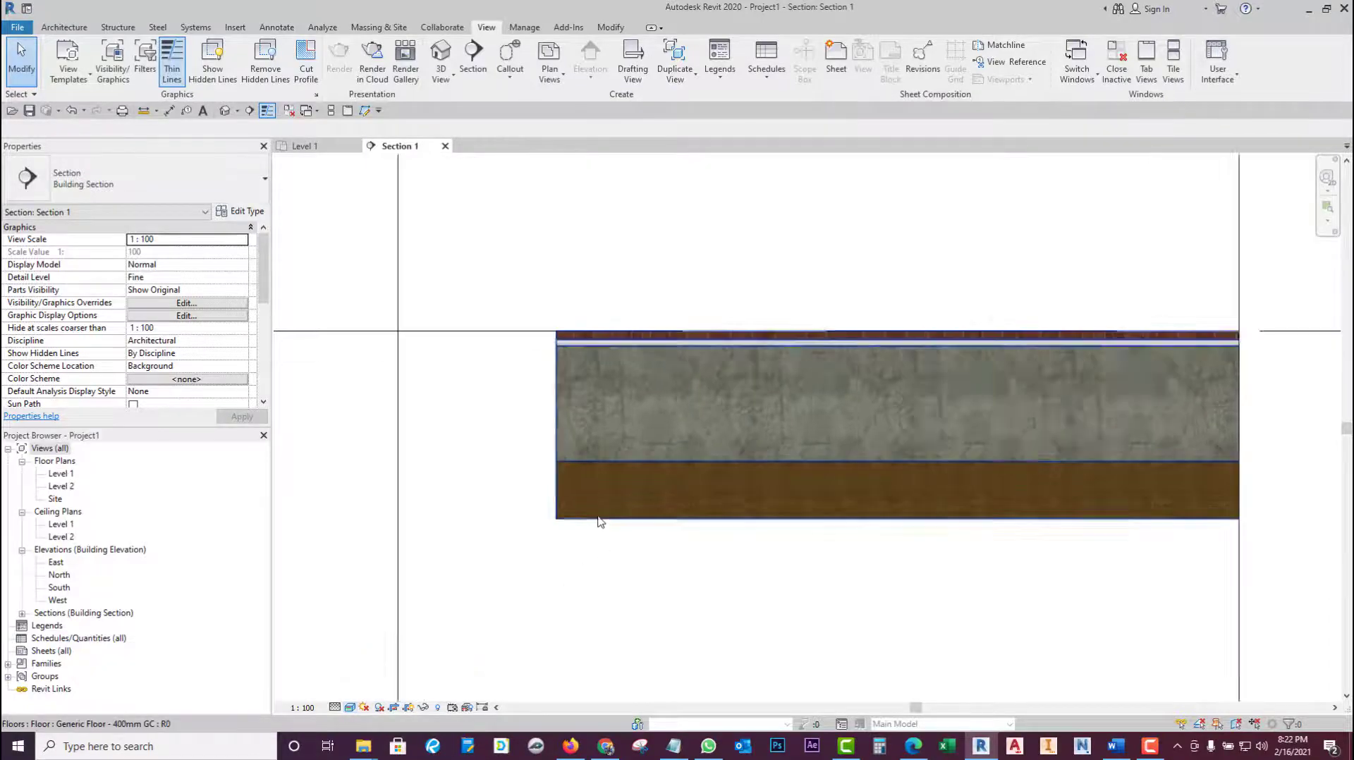
{"action": "scroll", "coordinate": [600, 522], "scroll_direction": "up", "scroll_amount": 2}
{"action": "scroll", "coordinate": [567, 505], "scroll_direction": "up", "scroll_amount": 3}
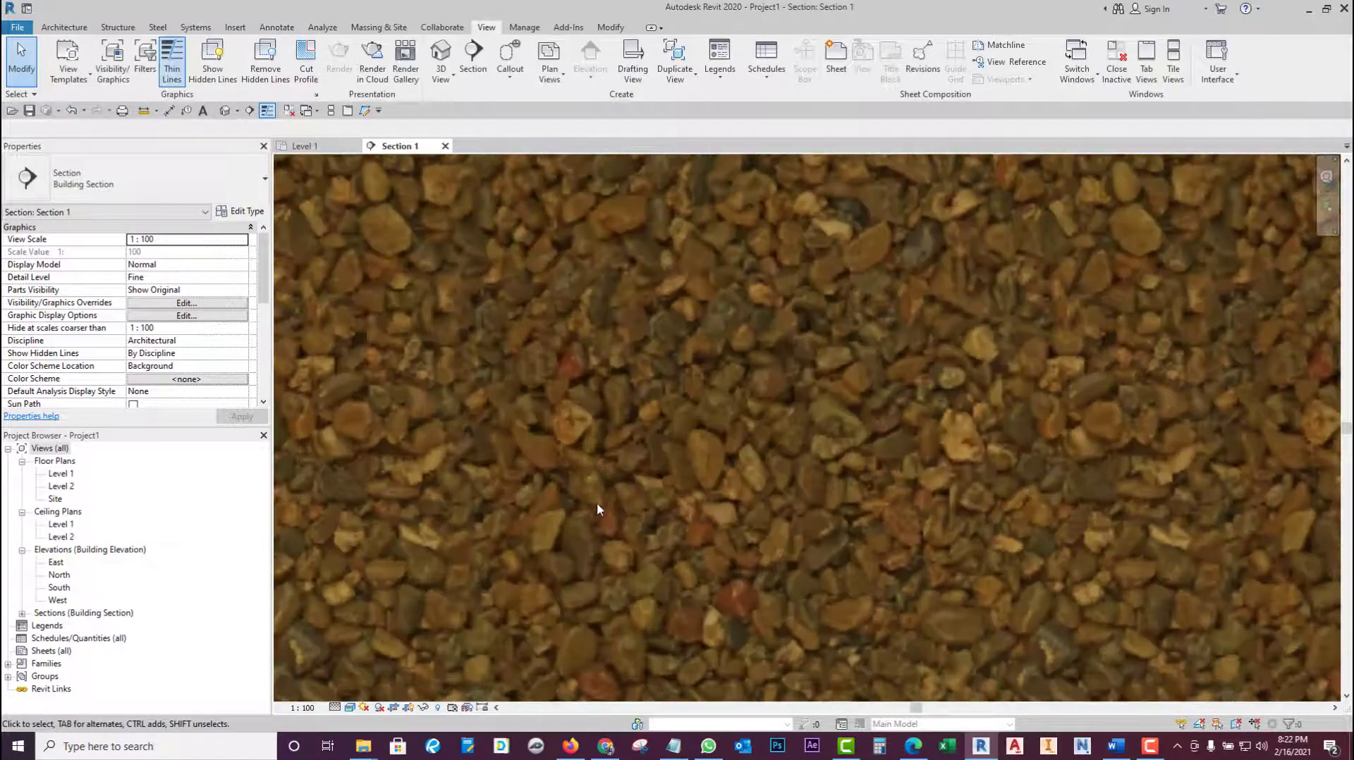
{"action": "scroll", "coordinate": [587, 510], "scroll_direction": "down", "scroll_amount": 5}
{"action": "scroll", "coordinate": [581, 285], "scroll_direction": "up", "scroll_amount": 3}
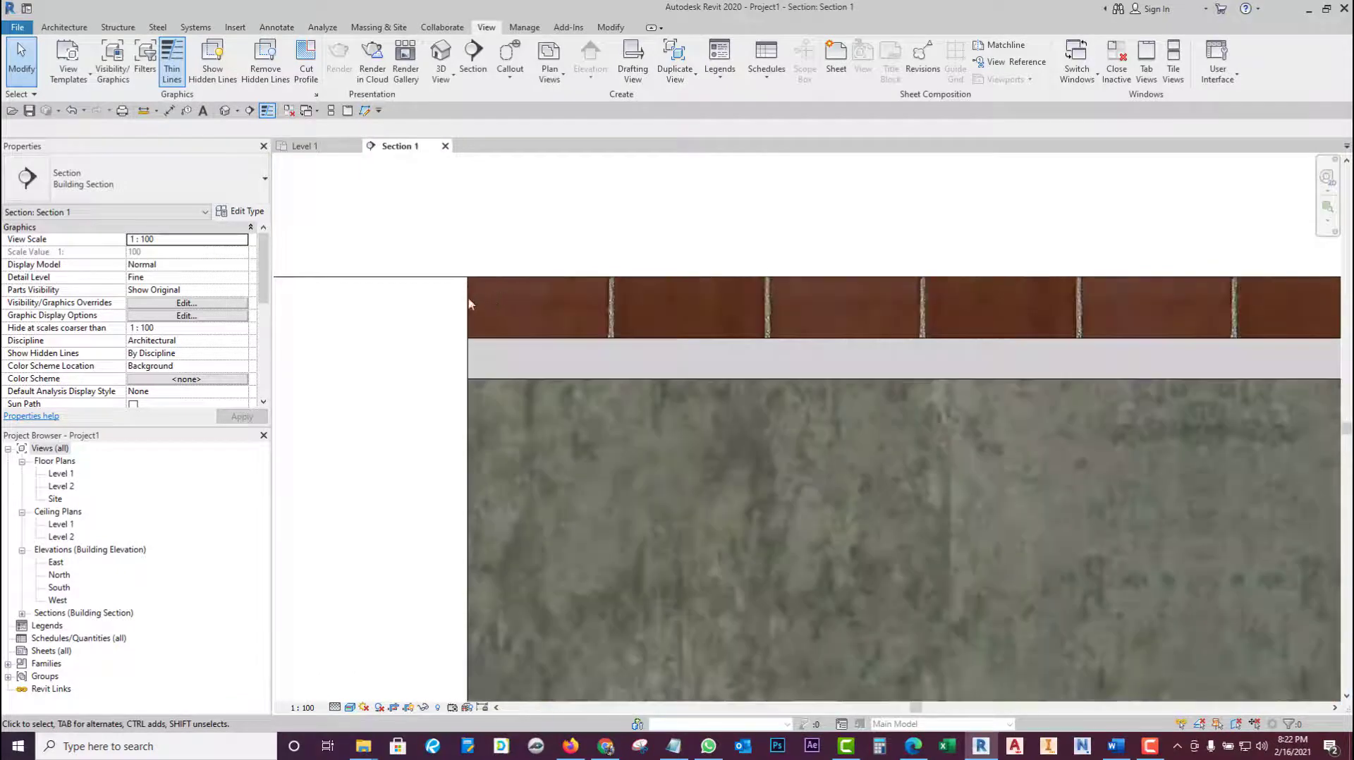
{"action": "scroll", "coordinate": [657, 282], "scroll_direction": "down", "scroll_amount": 1}
{"action": "scroll", "coordinate": [656, 283], "scroll_direction": "down", "scroll_amount": 1}
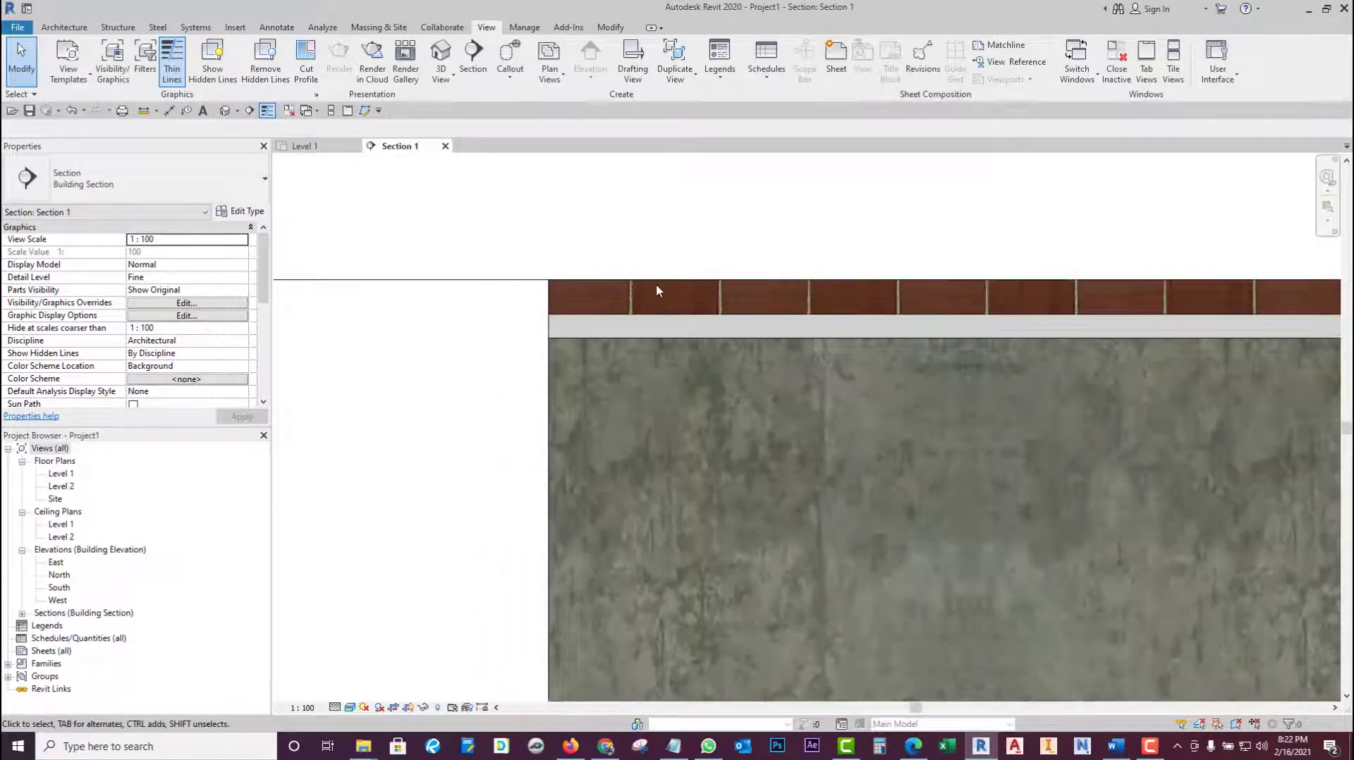
{"action": "scroll", "coordinate": [529, 347], "scroll_direction": "down", "scroll_amount": 1}
{"action": "scroll", "coordinate": [534, 353], "scroll_direction": "down", "scroll_amount": 1}
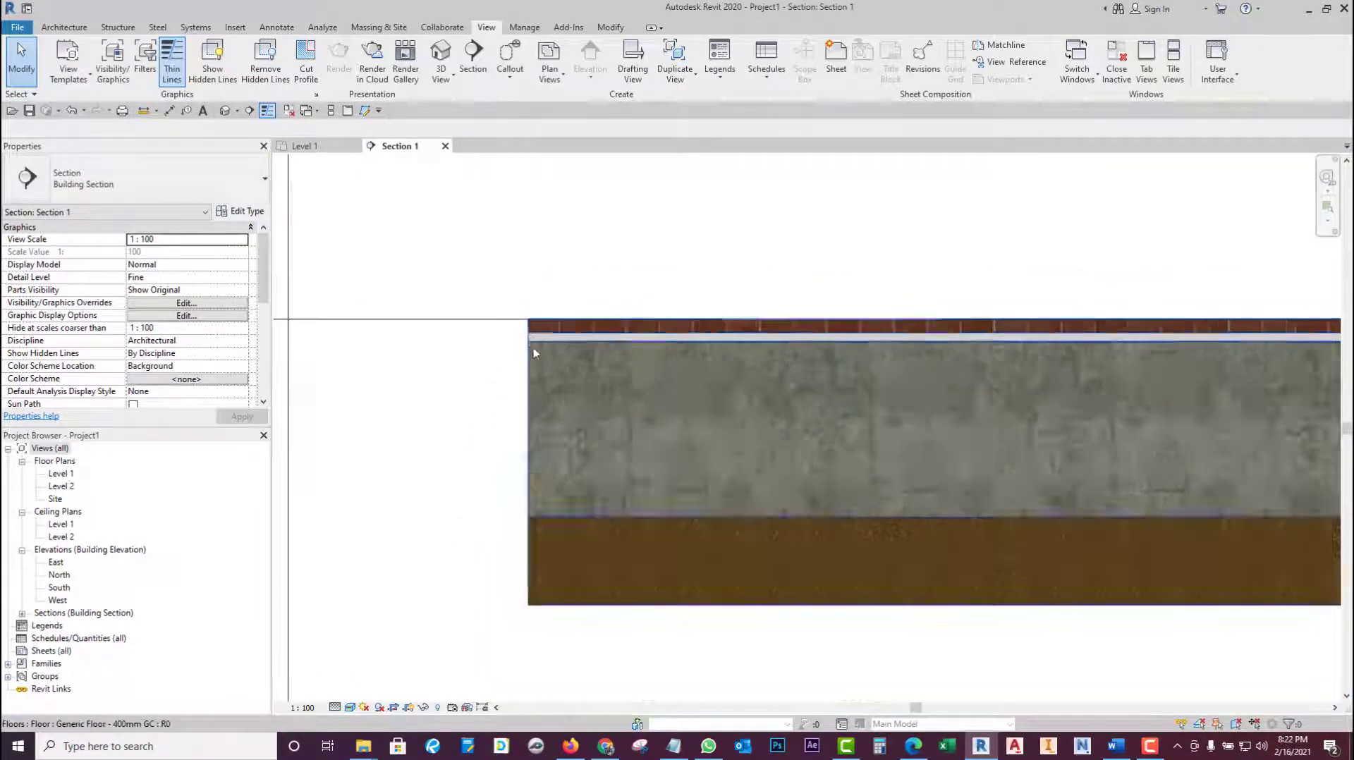
{"action": "scroll", "coordinate": [534, 353], "scroll_direction": "down", "scroll_amount": 1}
{"action": "scroll", "coordinate": [547, 405], "scroll_direction": "down", "scroll_amount": 1}
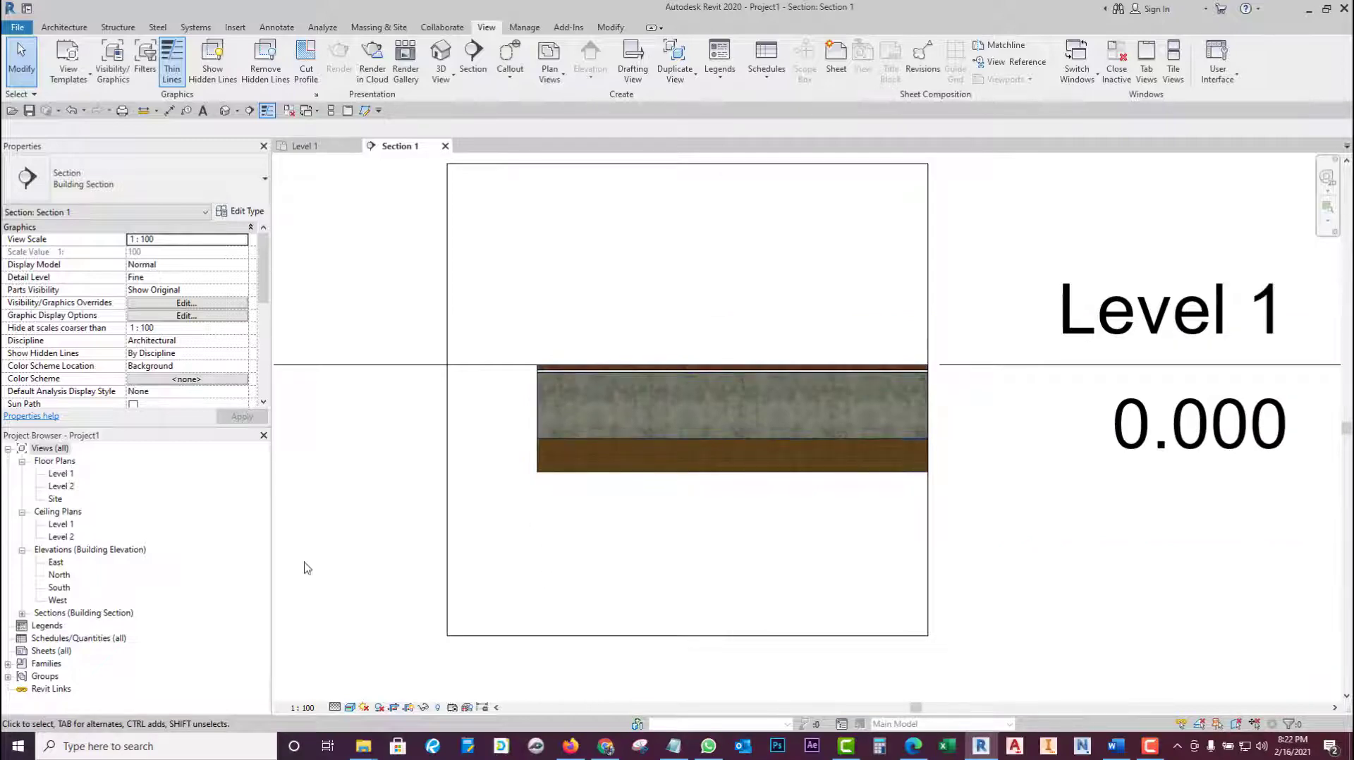
- In the Level 1 plan, split the floor slab into parts by layer with Create Parts
{"action": "double_click", "coordinate": [59, 475]}
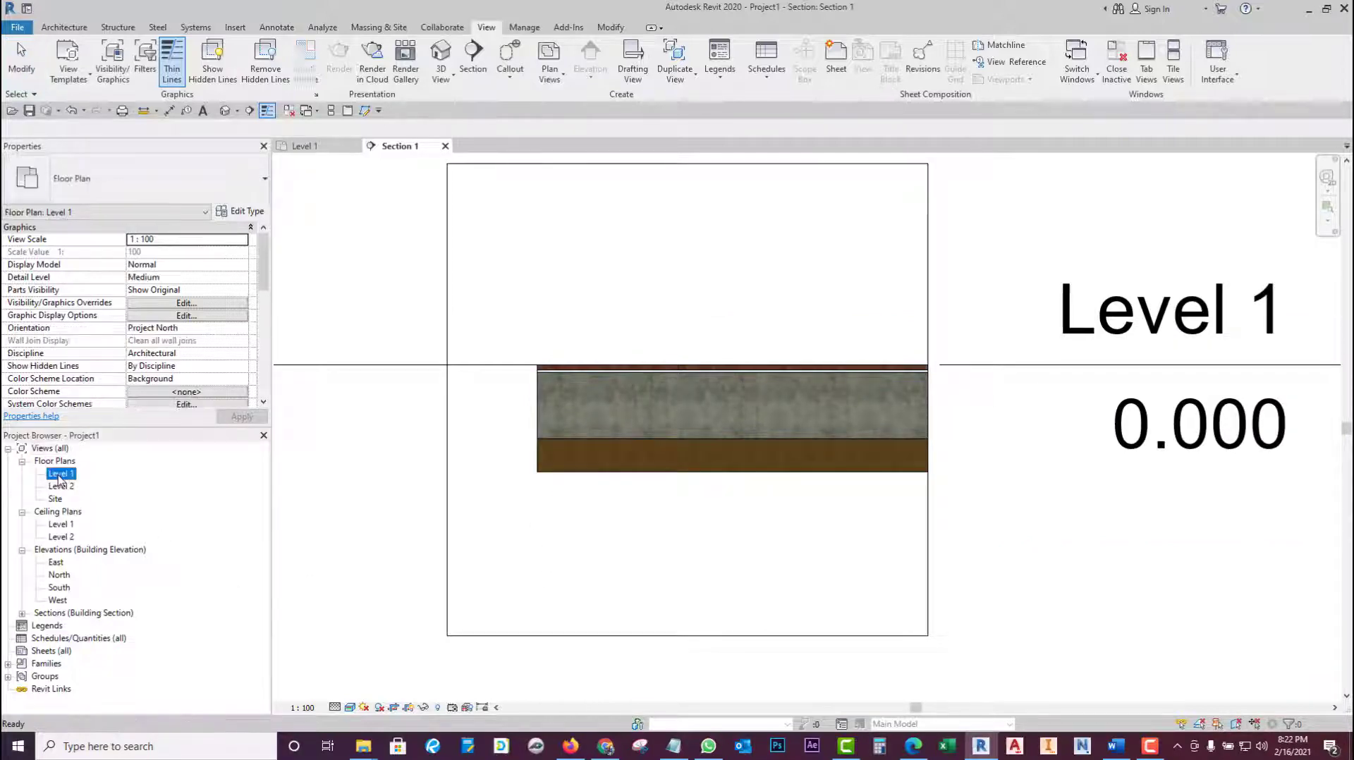
{"action": "left_click", "coordinate": [635, 458]}
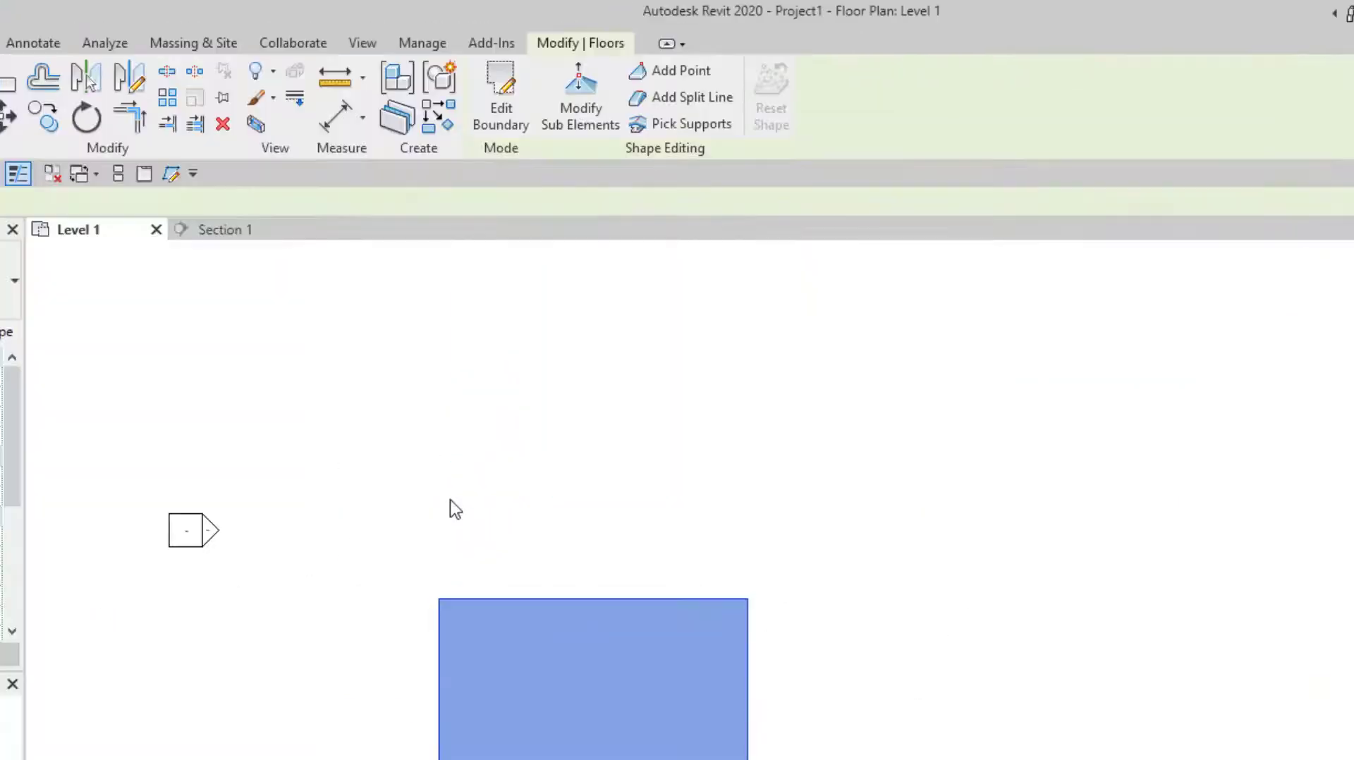
{"action": "left_click", "coordinate": [397, 122]}
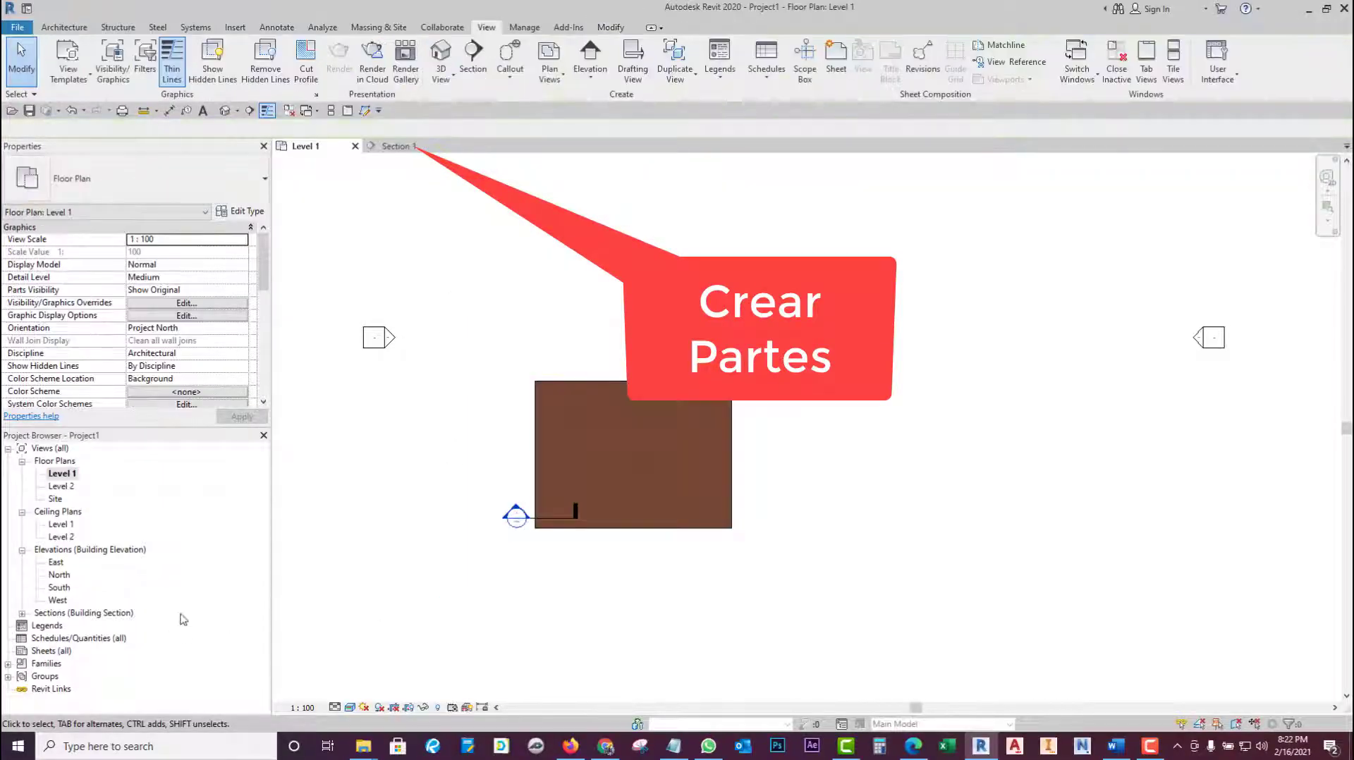
{"action": "middle_click_drag", "start_coordinate": [639, 512], "coordinate": [647, 537]}
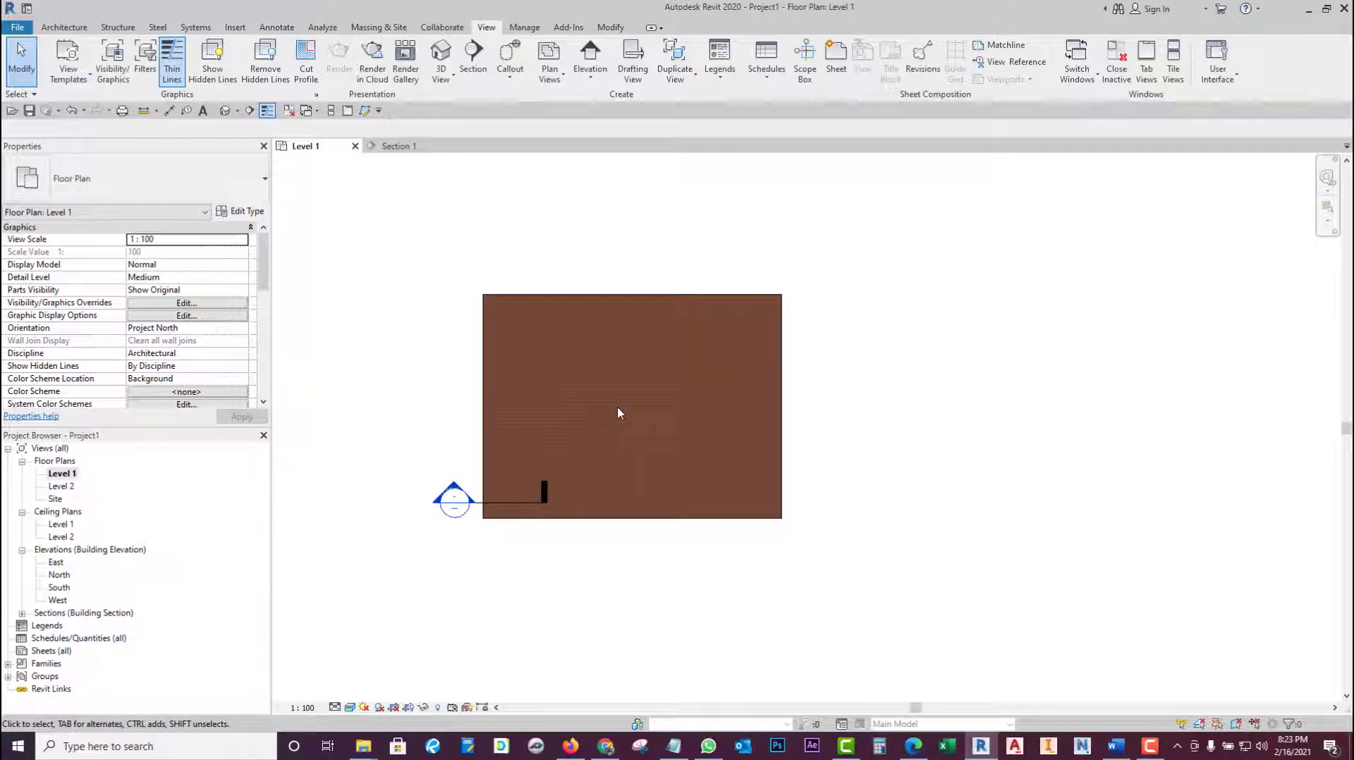
- With RP, draw two diagonal reference planes joining the floor's opposite corners
{"action": "key", "text": "r"}
{"action": "key", "text": "p"}
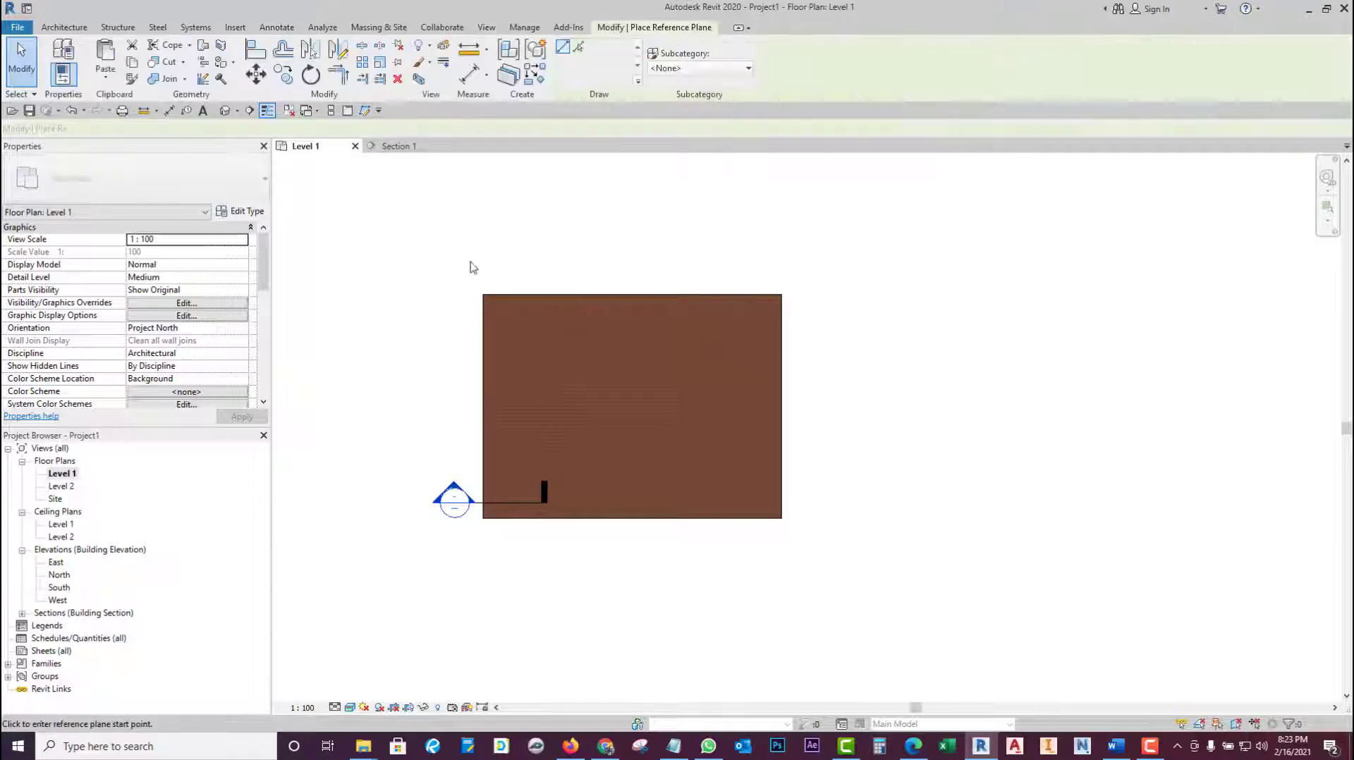
{"action": "left_click", "coordinate": [481, 296]}
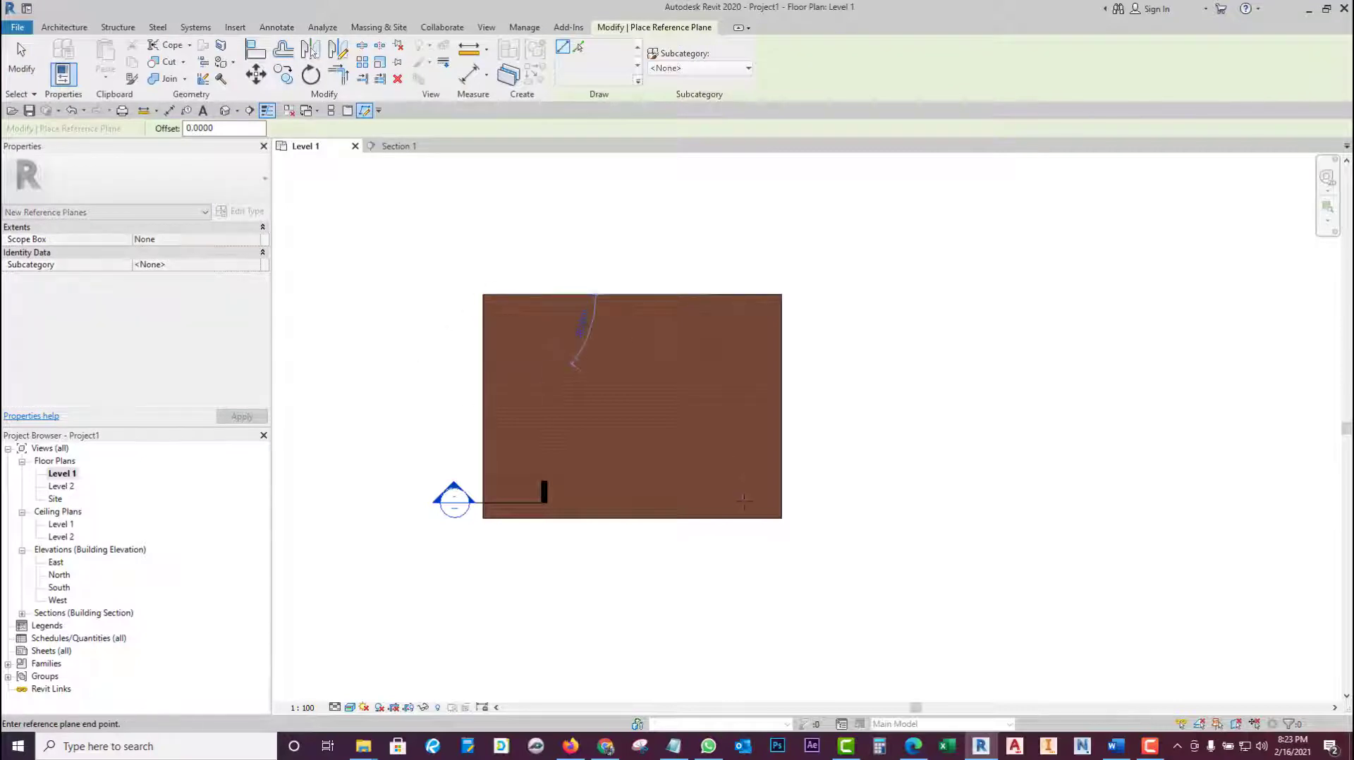
{"action": "left_click", "coordinate": [781, 518]}
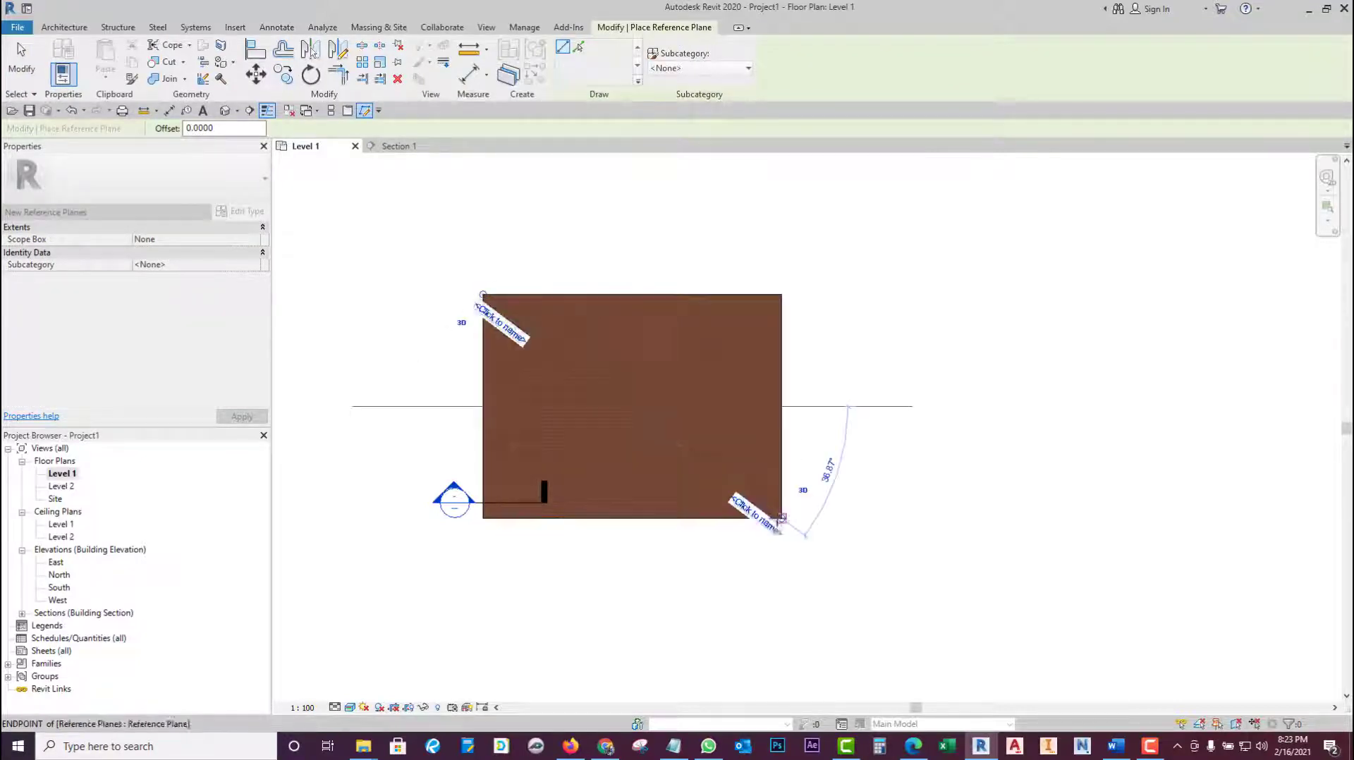
{"action": "left_click", "coordinate": [781, 294]}
{"action": "left_click", "coordinate": [482, 518]}
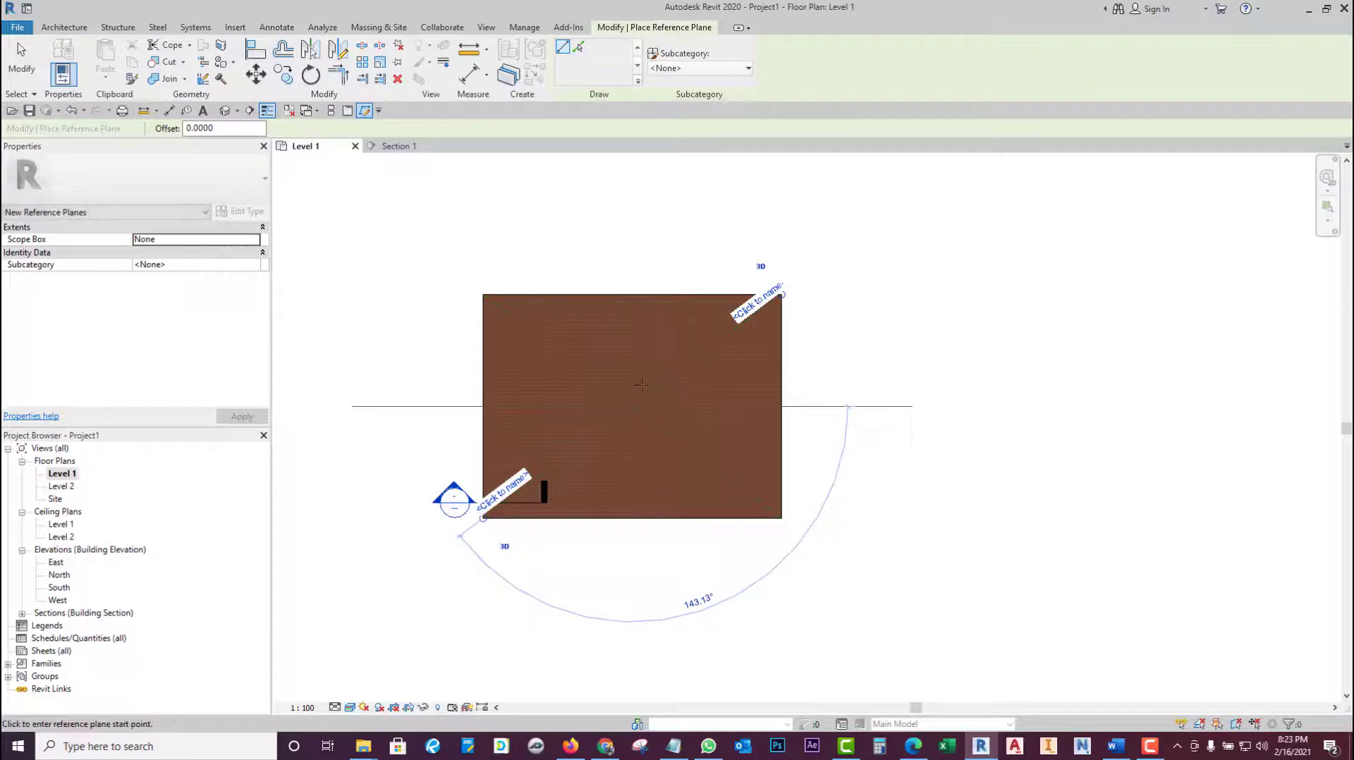
- Draw two closely spaced vertical reference planes and a horizontal one across the floor's centre
{"action": "scroll", "coordinate": [621, 395], "scroll_direction": "up", "scroll_amount": 2}
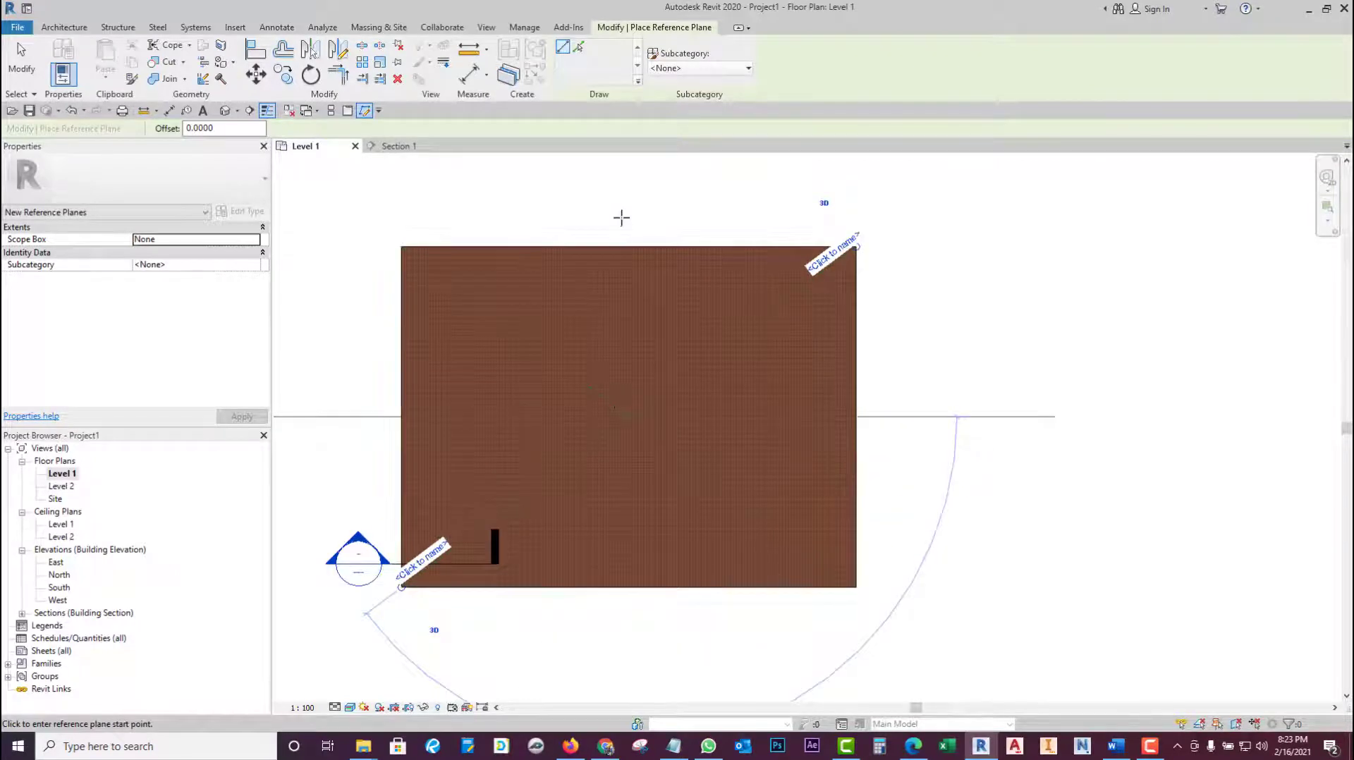
{"action": "scroll", "coordinate": [621, 218], "scroll_direction": "down", "scroll_amount": 2}
{"action": "left_click", "coordinate": [614, 221]}
{"action": "left_click", "coordinate": [614, 596]}
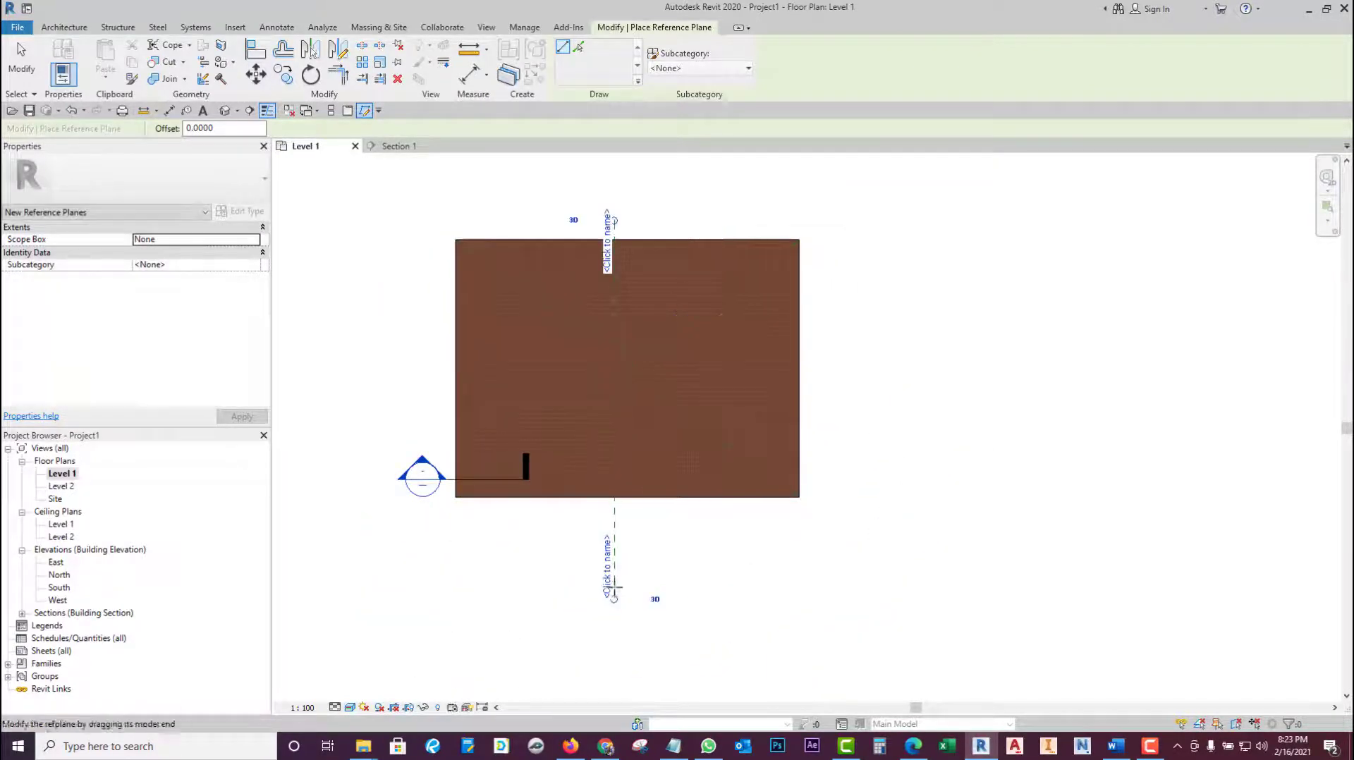
{"action": "left_click", "coordinate": [657, 216]}
{"action": "left_click", "coordinate": [657, 588]}
{"action": "left_click", "coordinate": [808, 373]}
{"action": "left_click", "coordinate": [821, 379]}
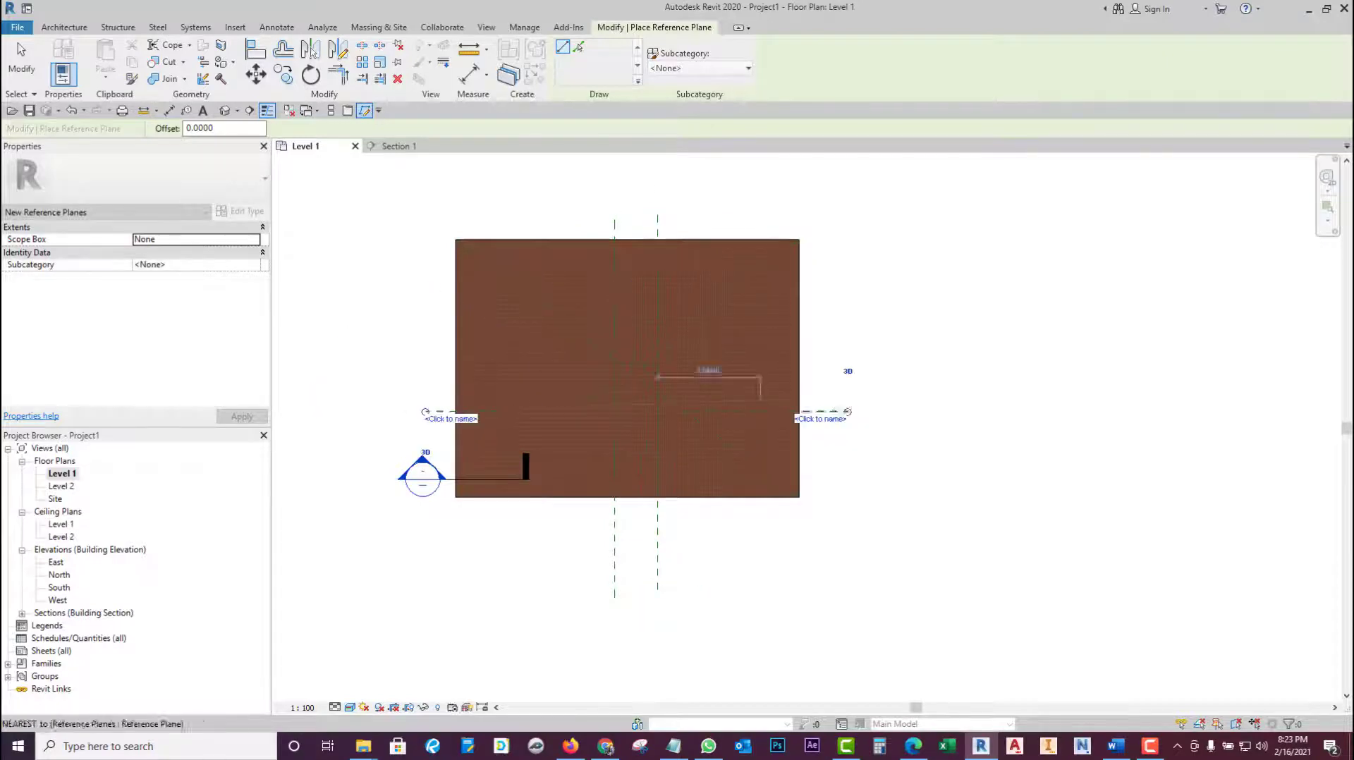
- Select one of the new reference planes and bring up the visual style list
{"action": "key", "text": "Escape"}
{"action": "key", "text": "Escape"}
{"action": "scroll", "coordinate": [638, 395], "scroll_direction": "up", "scroll_amount": 4}
{"action": "left_click", "coordinate": [564, 459]}
{"action": "left_click", "coordinate": [350, 707]}
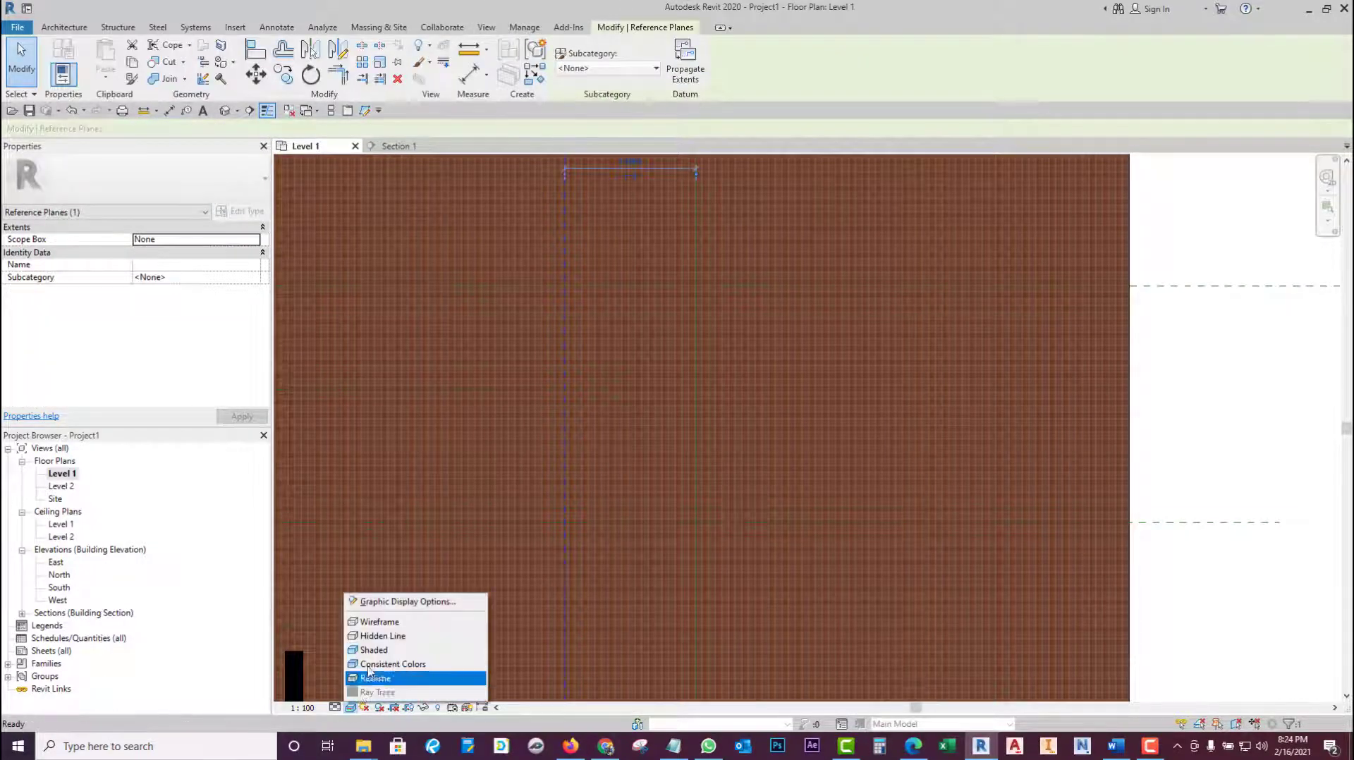
- Switch the visual style to Consistent Colors, then select and deselect the floor slab
{"action": "left_click", "coordinate": [377, 654]}
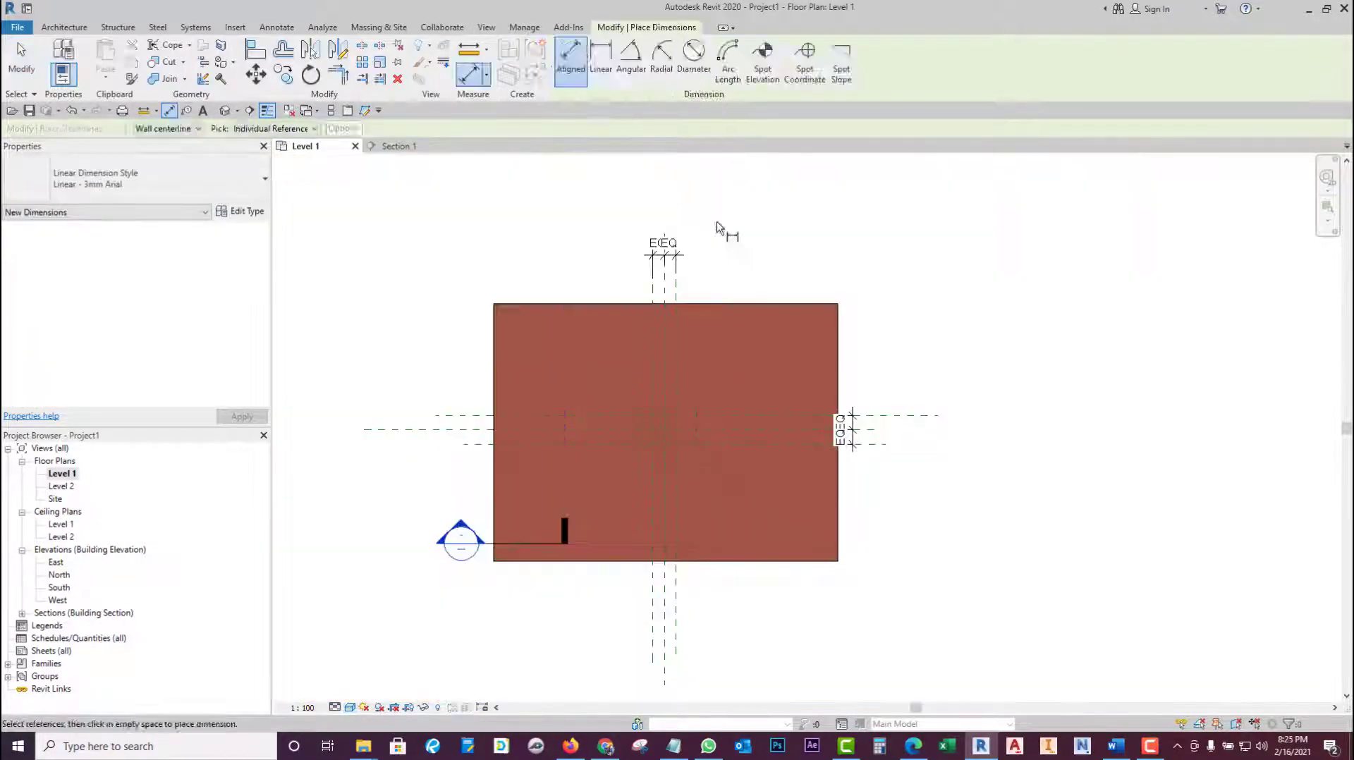
{"action": "key", "text": "Escape"}
{"action": "scroll", "coordinate": [702, 550], "scroll_direction": "up", "scroll_amount": 1}
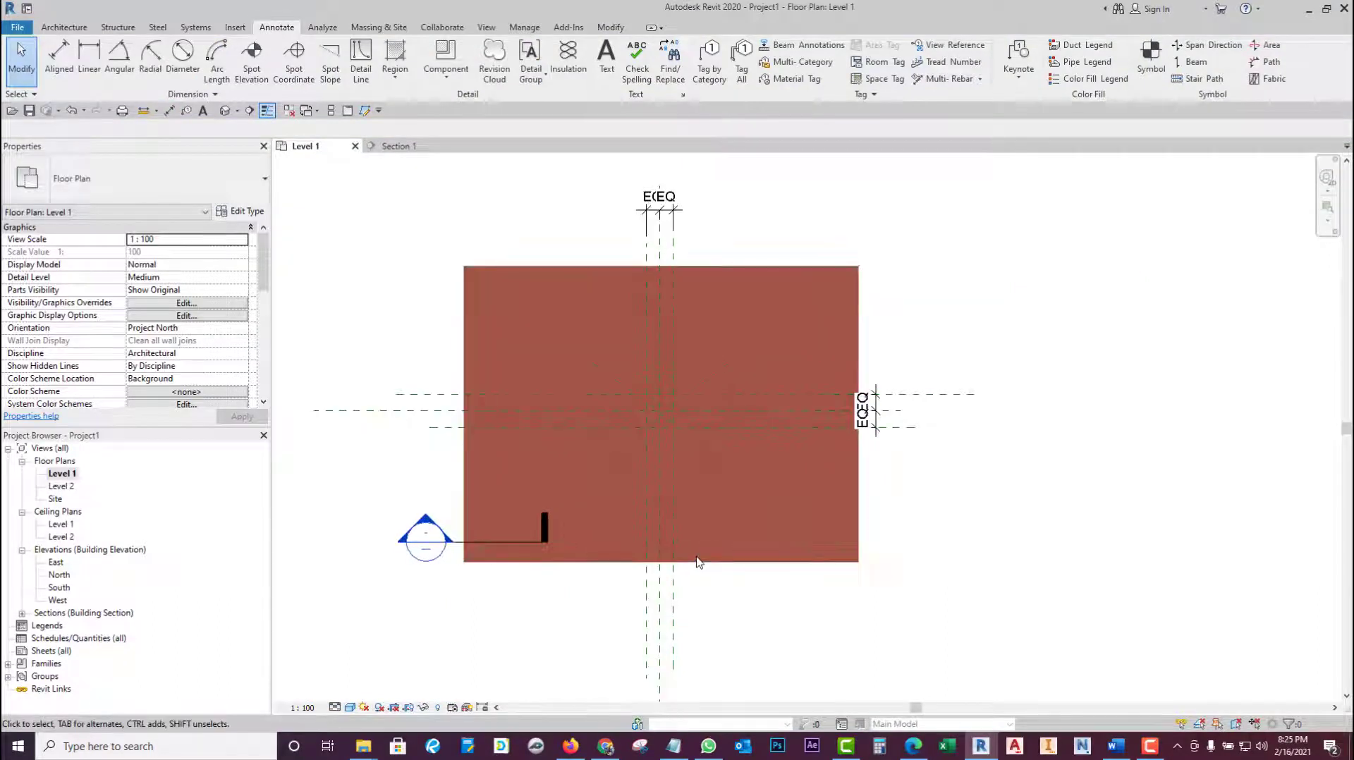
{"action": "left_click", "coordinate": [714, 569]}
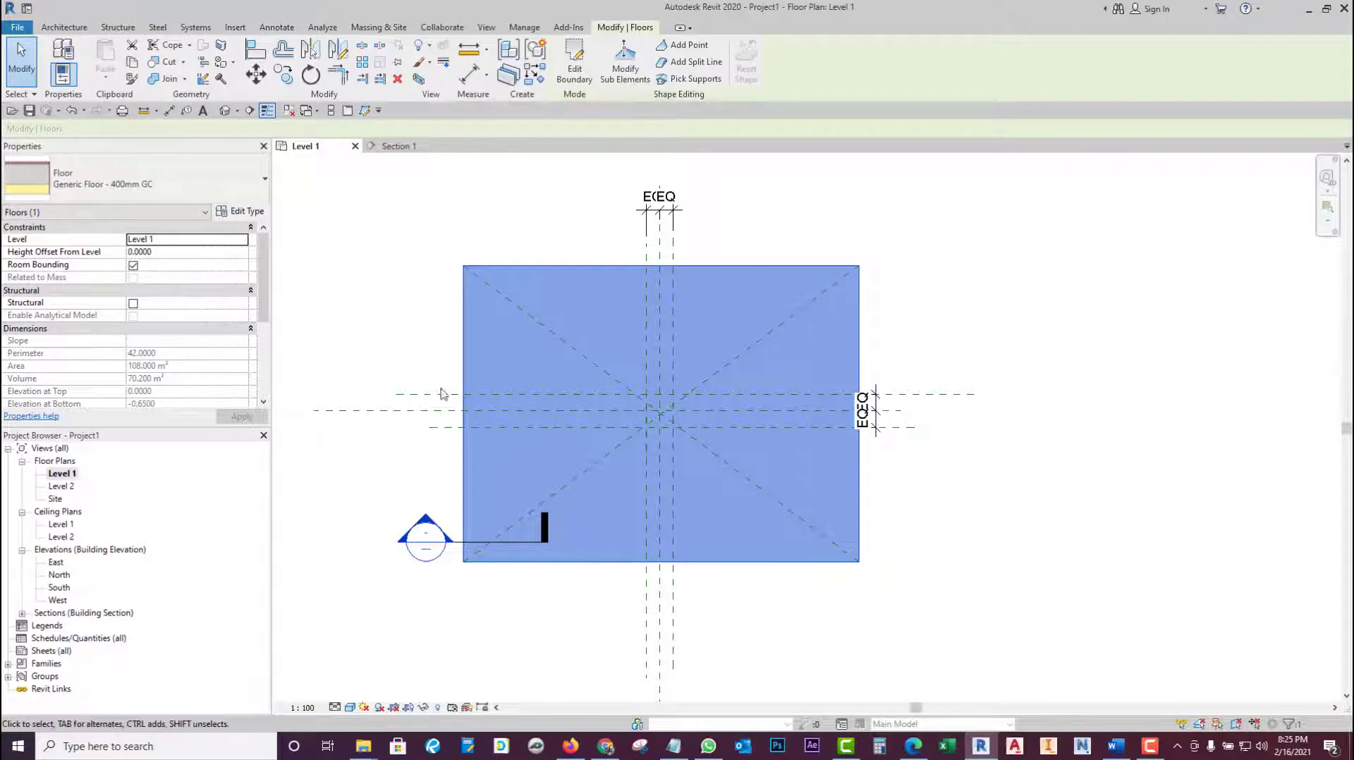
{"action": "scroll", "coordinate": [655, 394], "scroll_direction": "up", "scroll_amount": 2}
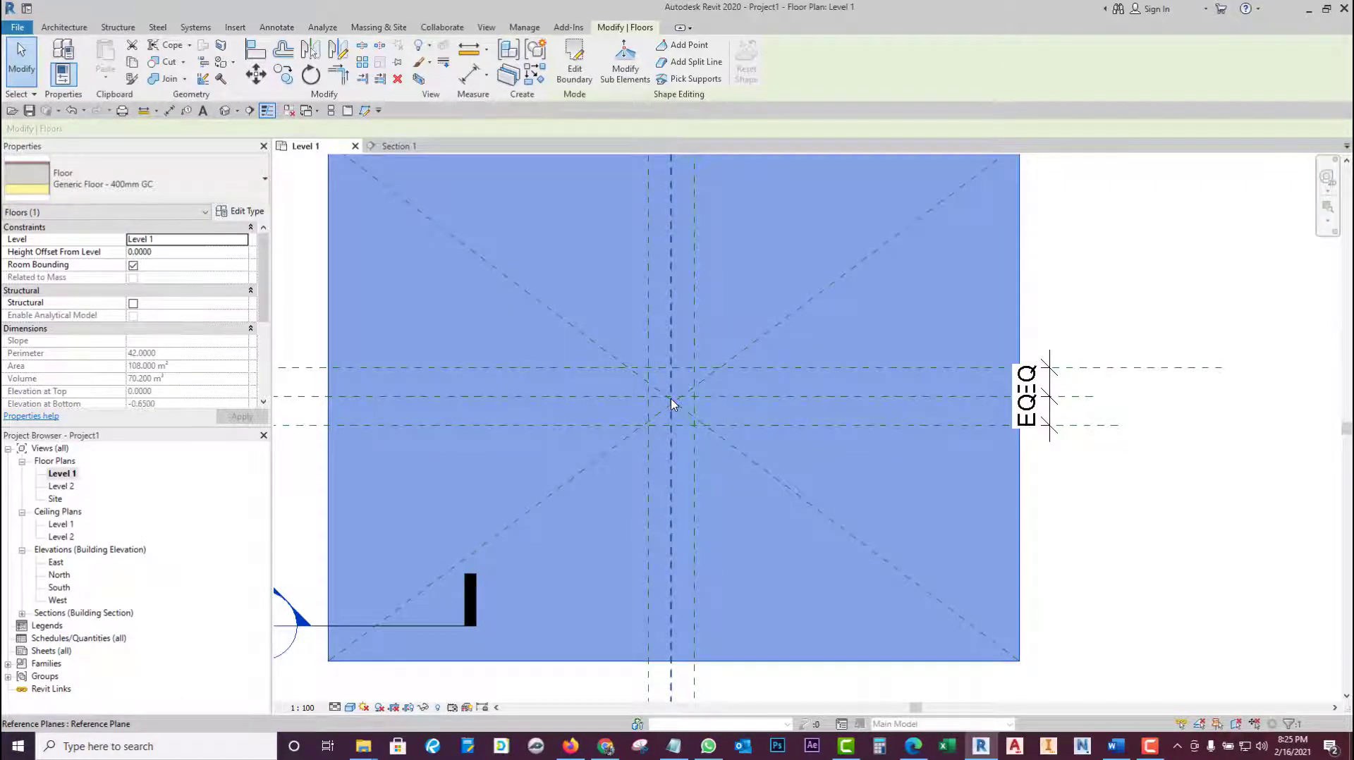
{"action": "scroll", "coordinate": [671, 403], "scroll_direction": "up", "scroll_amount": 1}
{"action": "key", "text": "Escape"}
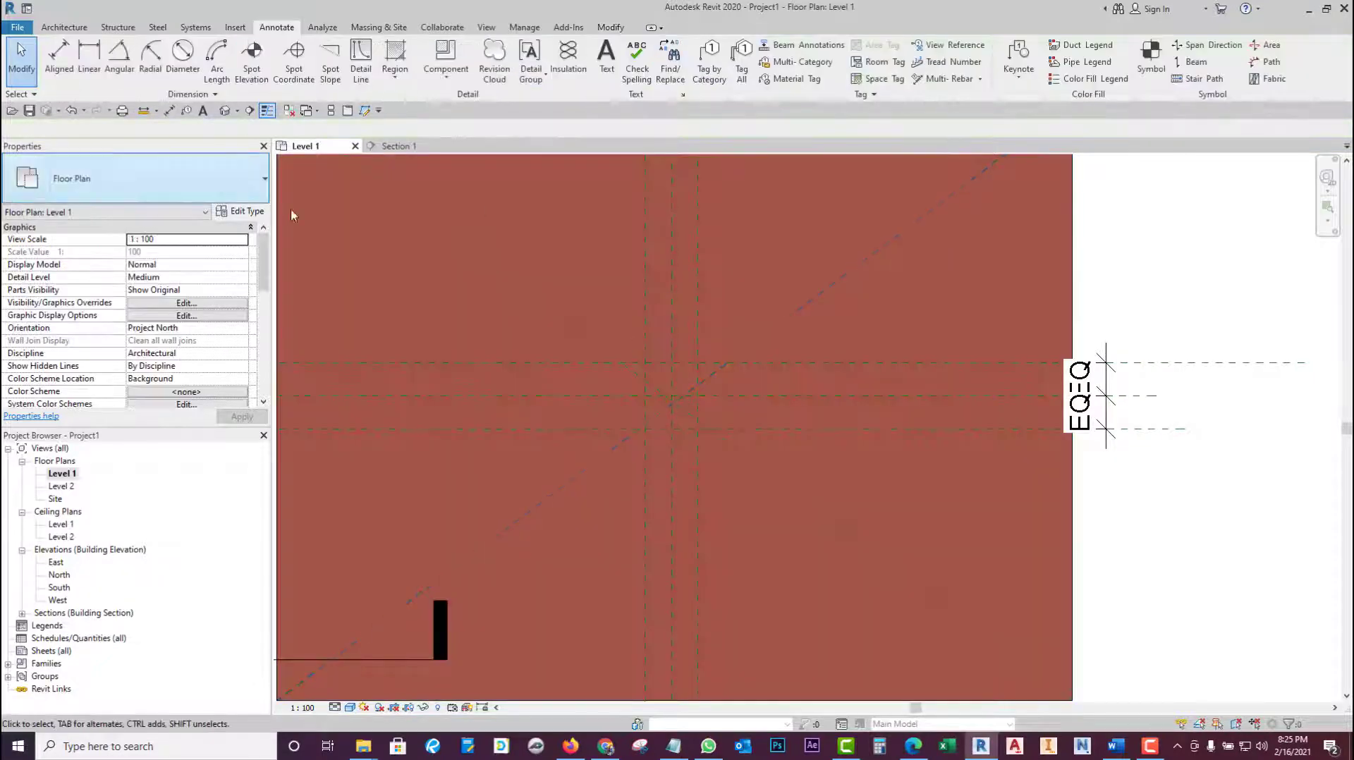
{"action": "scroll", "coordinate": [605, 361], "scroll_direction": "down", "scroll_amount": 3}
- Mark the floor type's concrete Structure layer as Variable, then split the slab into 4 parts
{"action": "left_click", "coordinate": [501, 234]}
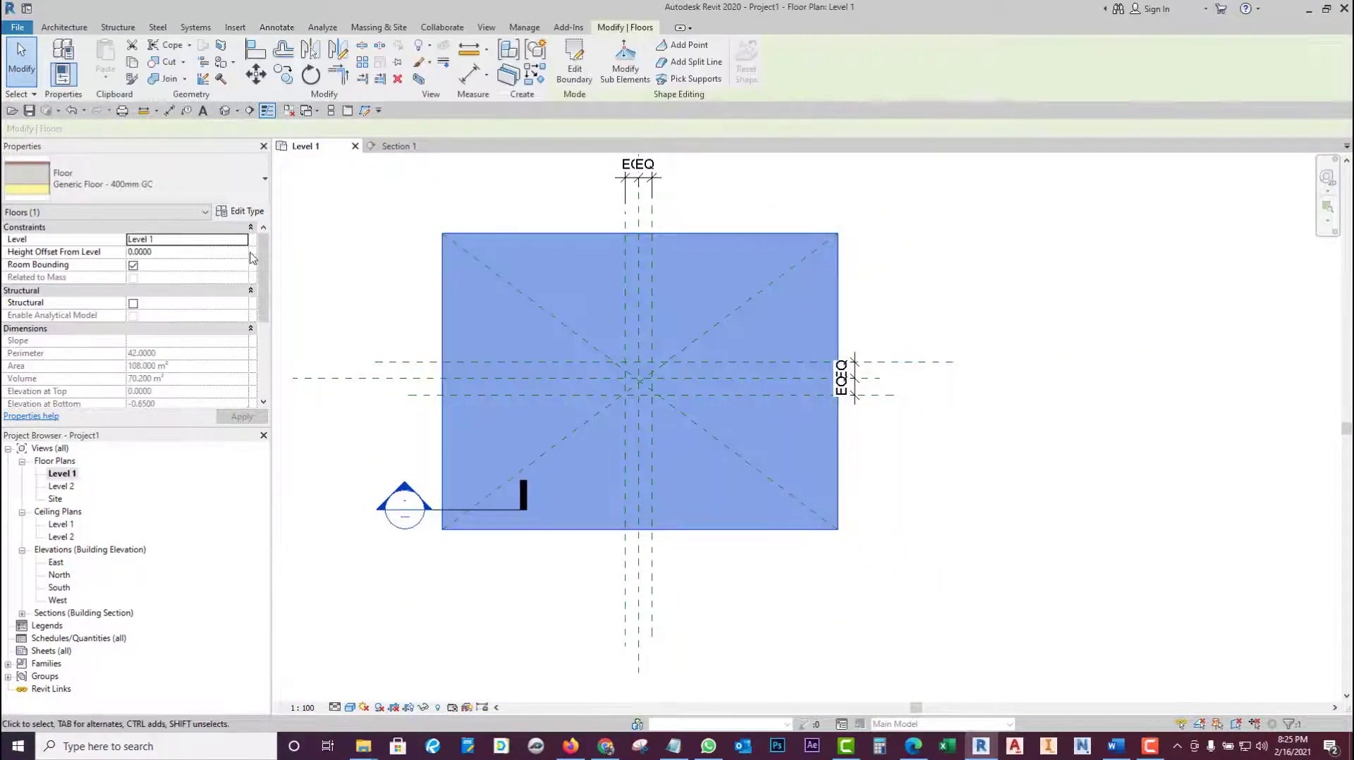
{"action": "left_click", "coordinate": [240, 211]}
{"action": "left_click", "coordinate": [847, 351]}
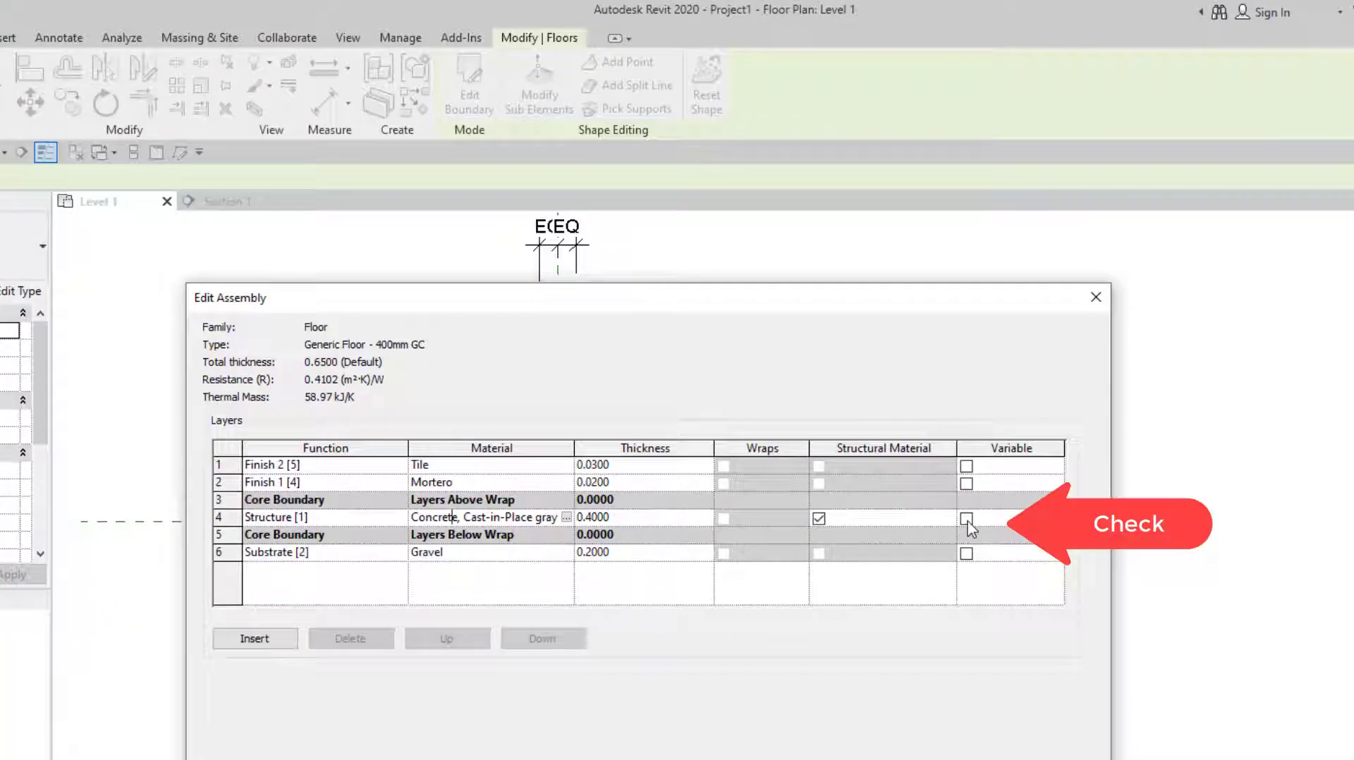
{"action": "left_click", "coordinate": [967, 522]}
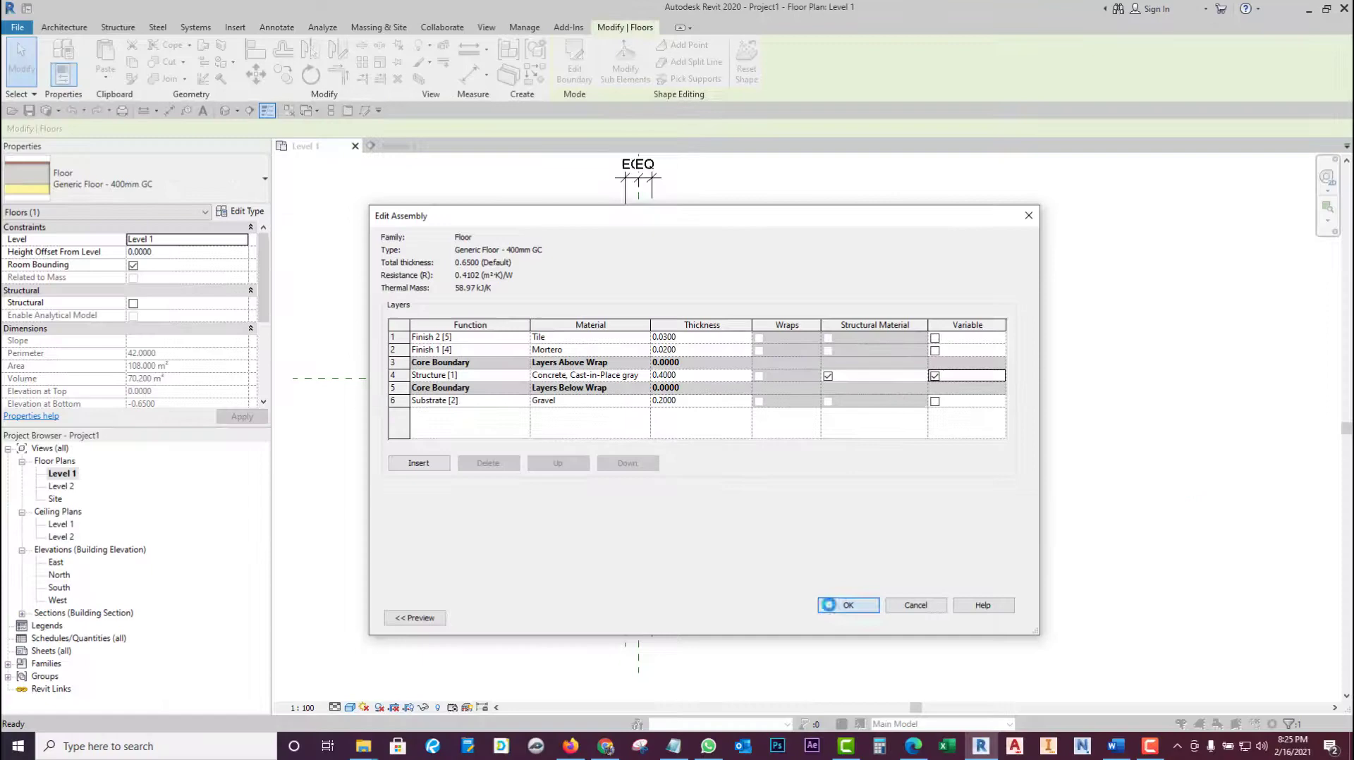
{"action": "left_click", "coordinate": [848, 604]}
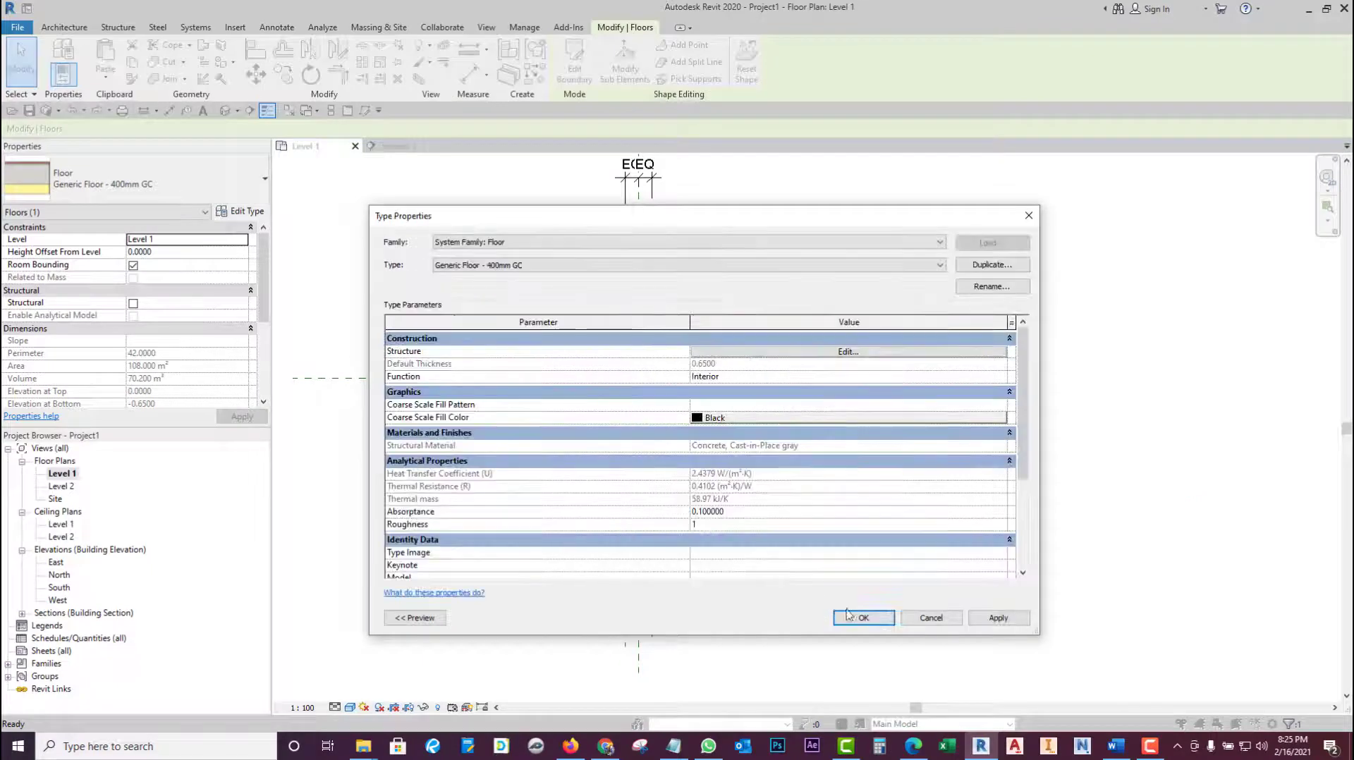
{"action": "left_click", "coordinate": [857, 616]}
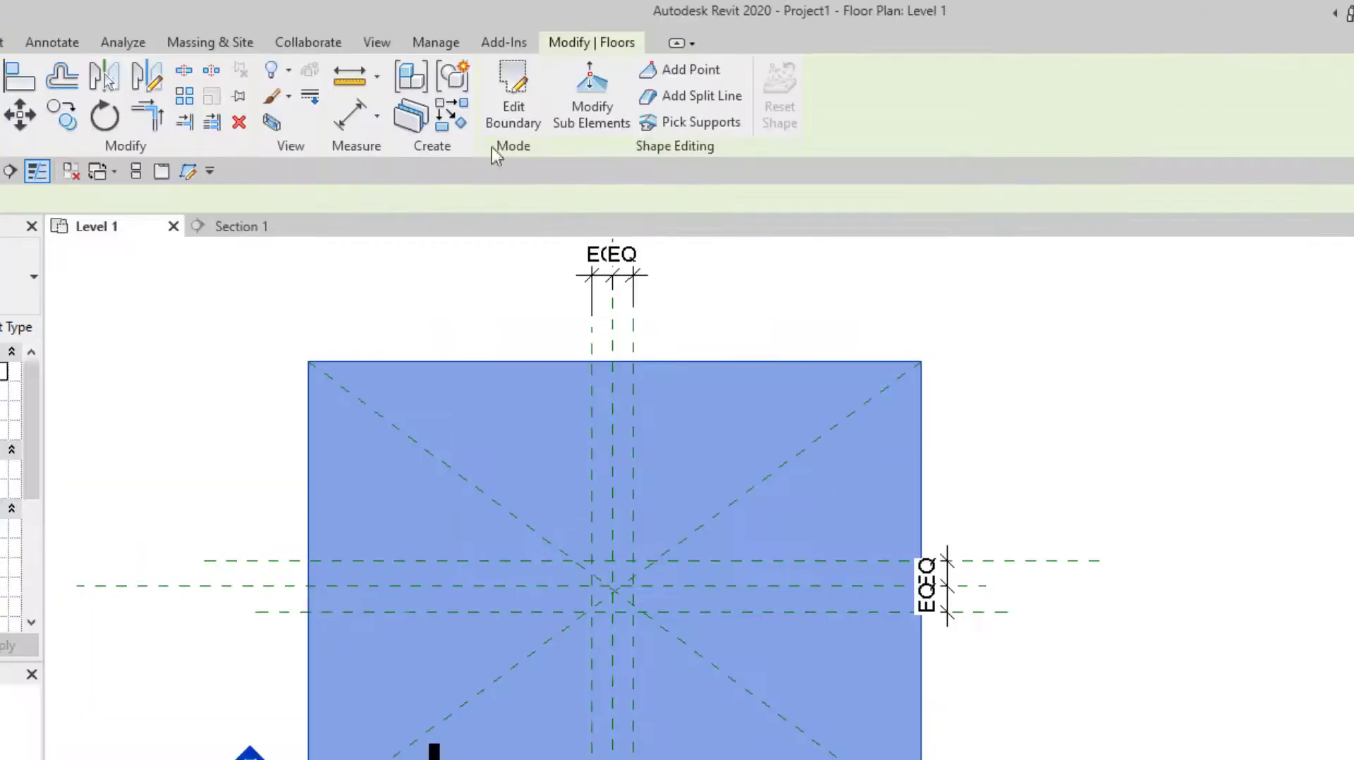
{"action": "left_click", "coordinate": [509, 78]}
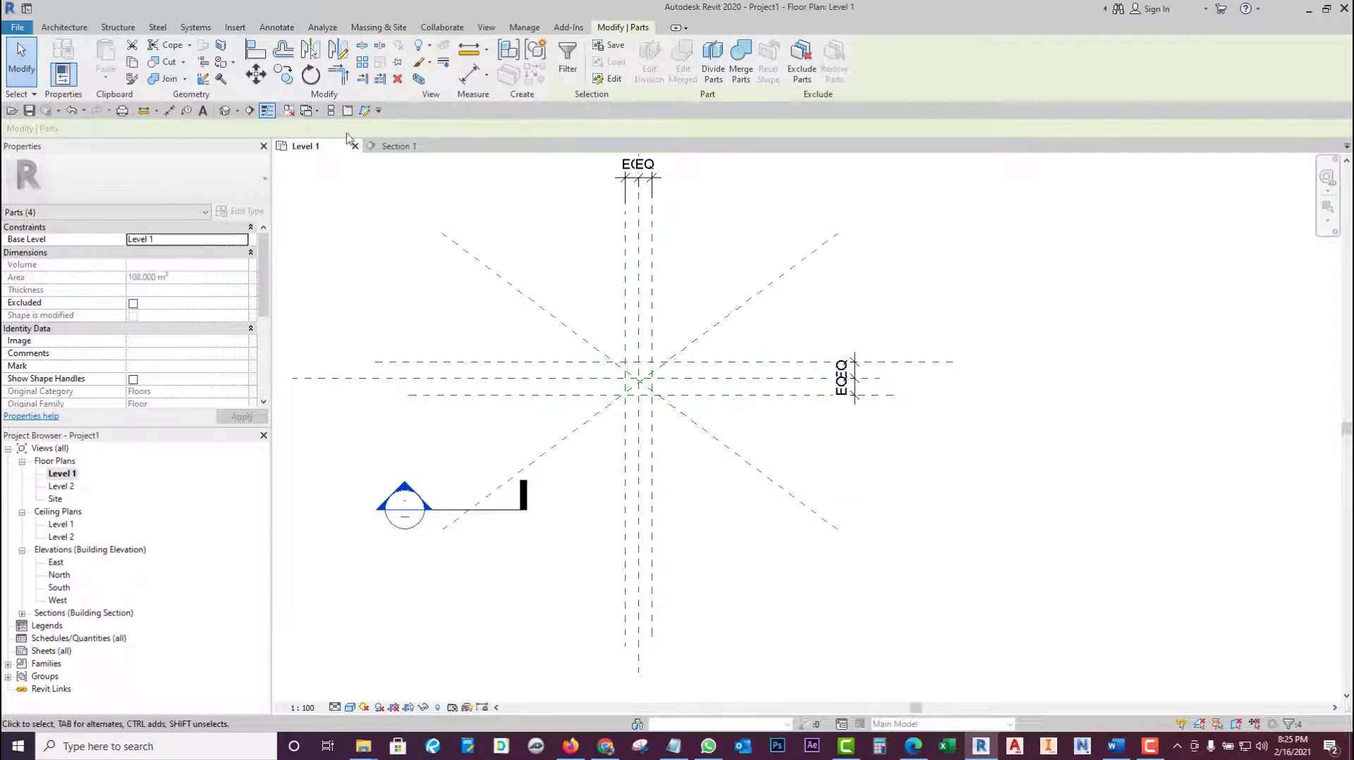
- In the default 3D view, select the floor and start Modify Sub Elements
{"action": "left_click", "coordinate": [225, 110]}
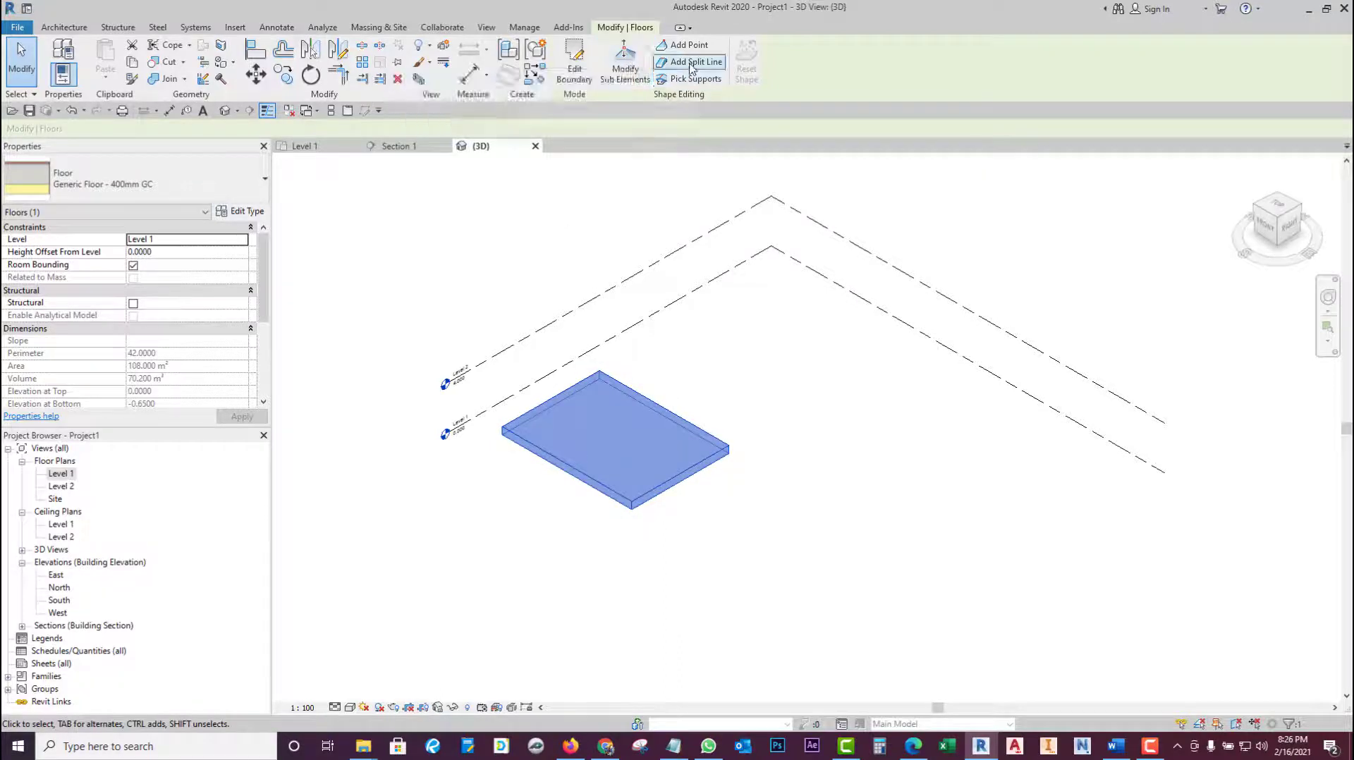
{"action": "left_click", "coordinate": [623, 60]}
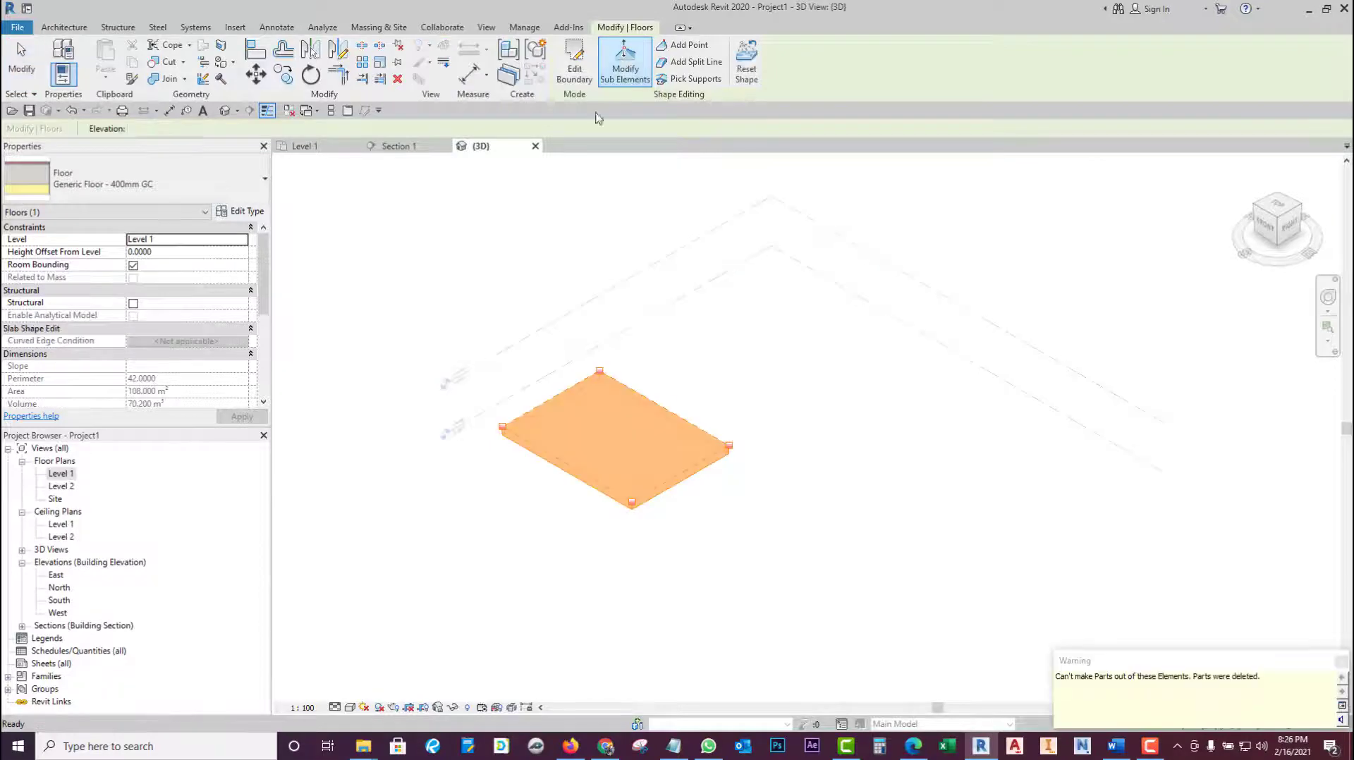
{"action": "scroll", "coordinate": [557, 431], "scroll_direction": "up", "scroll_amount": 3}
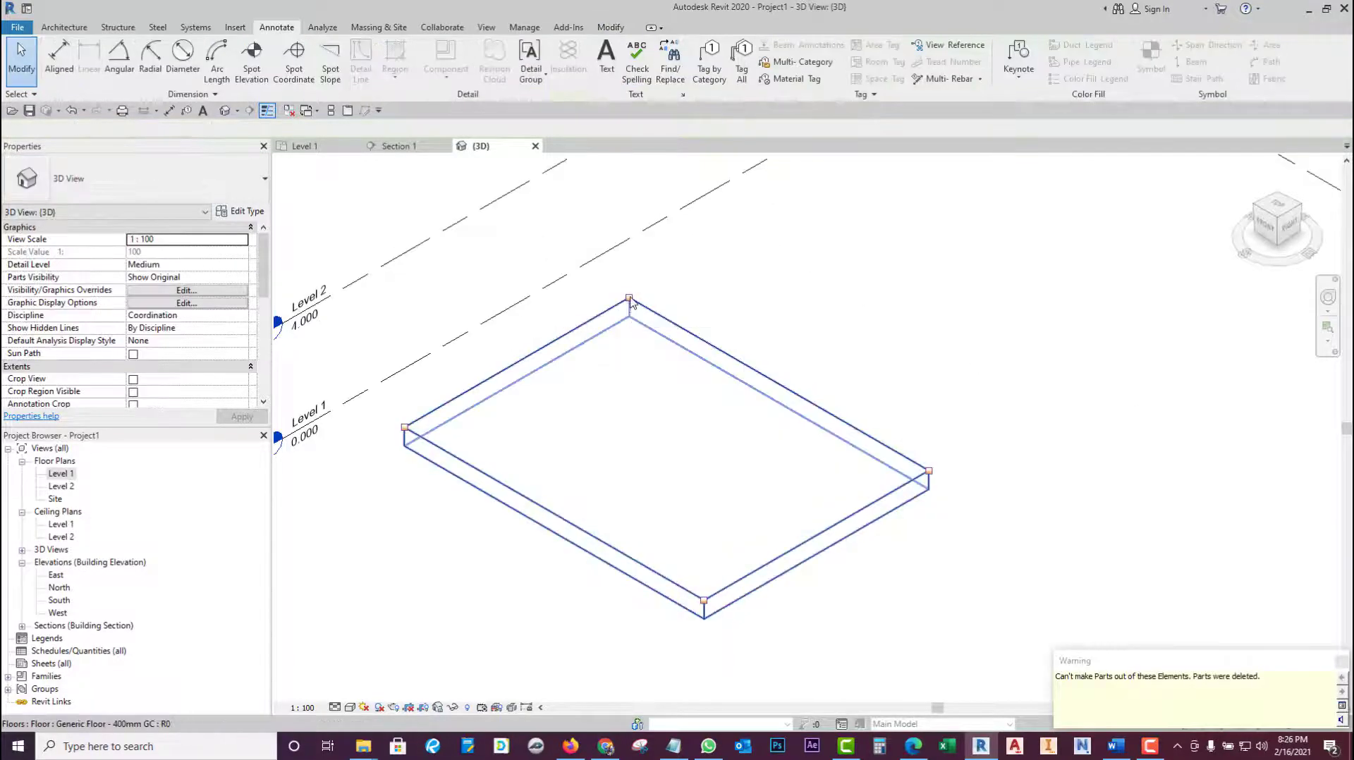
{"action": "left_click", "coordinate": [631, 302]}
{"action": "left_click", "coordinate": [625, 59]}
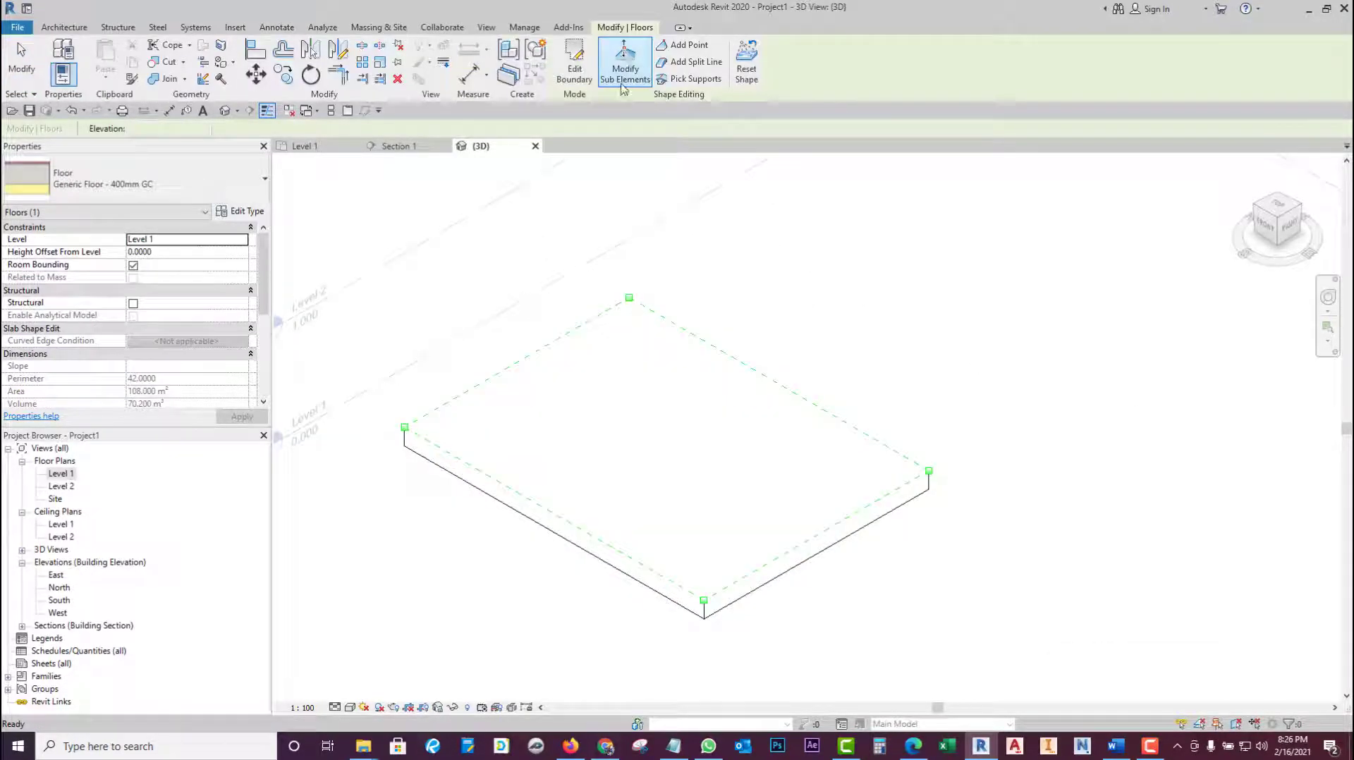
- Set the top, left, bottom and right corner points to elevation 0.3
{"action": "left_click", "coordinate": [629, 299]}
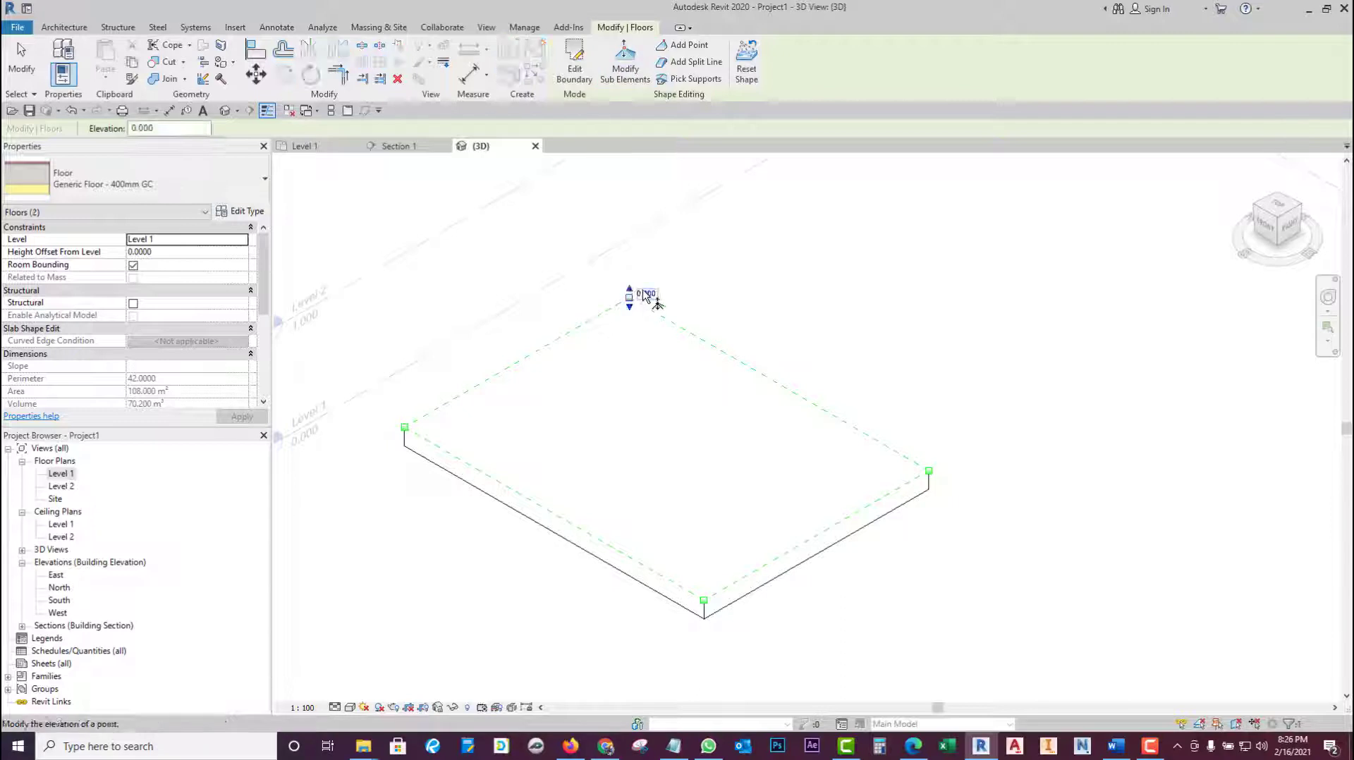
{"action": "left_click", "coordinate": [644, 295]}
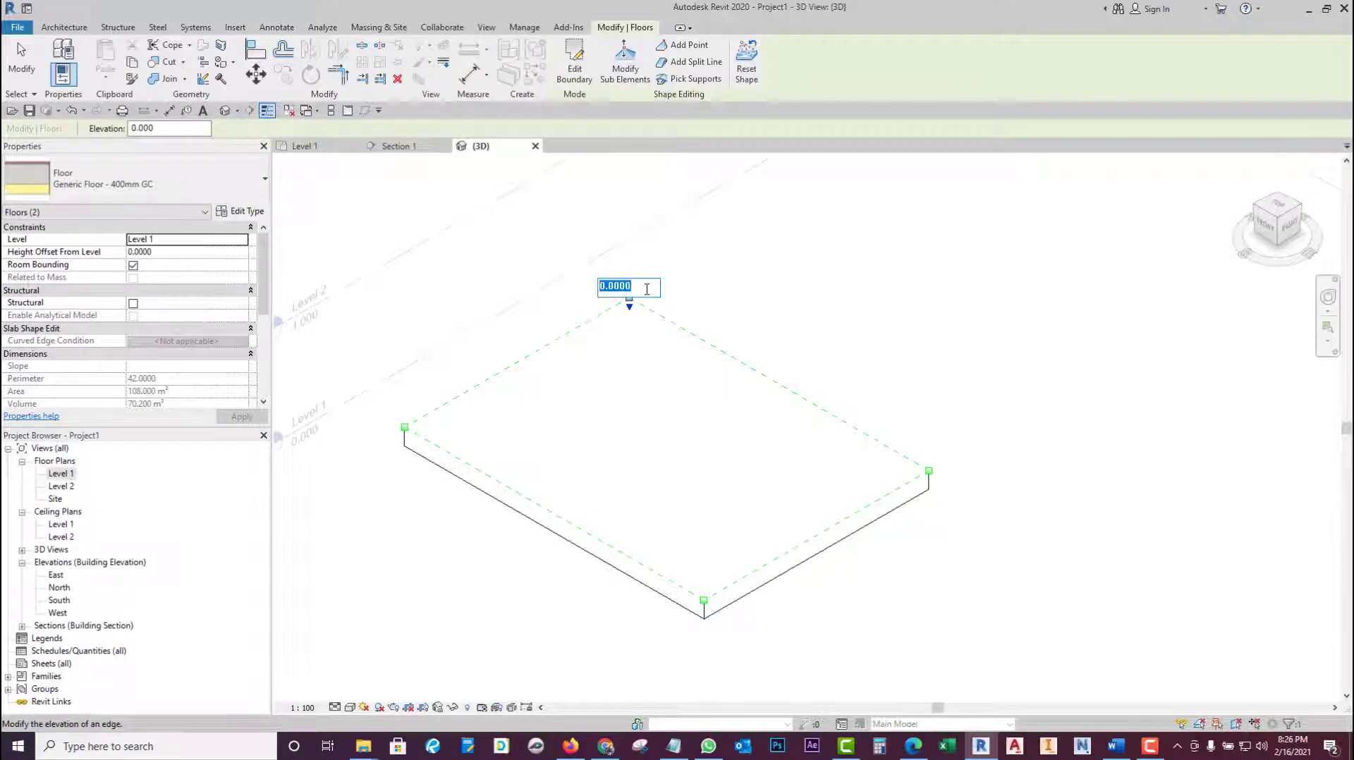
{"action": "key", "text": "Tab"}
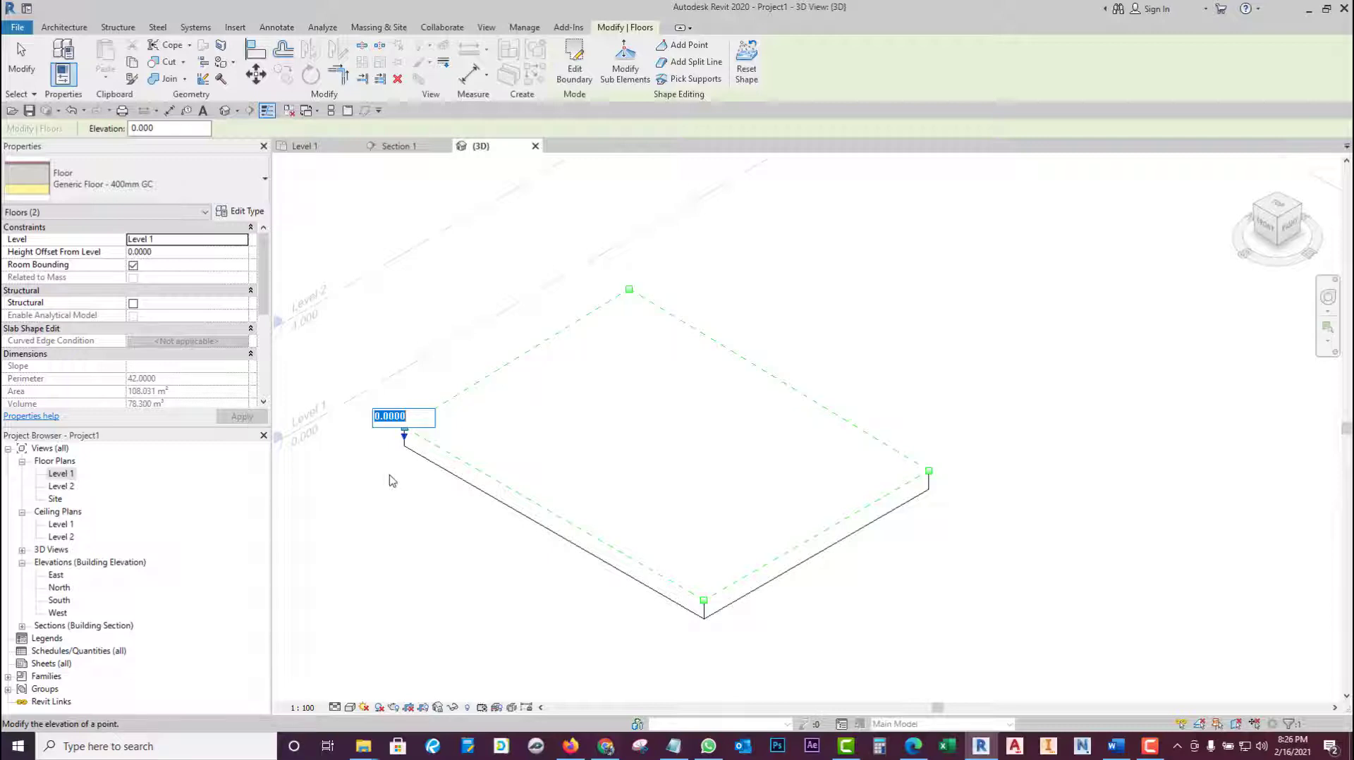
{"action": "key", "text": "Tab"}
{"action": "type", "text": "-.3"}
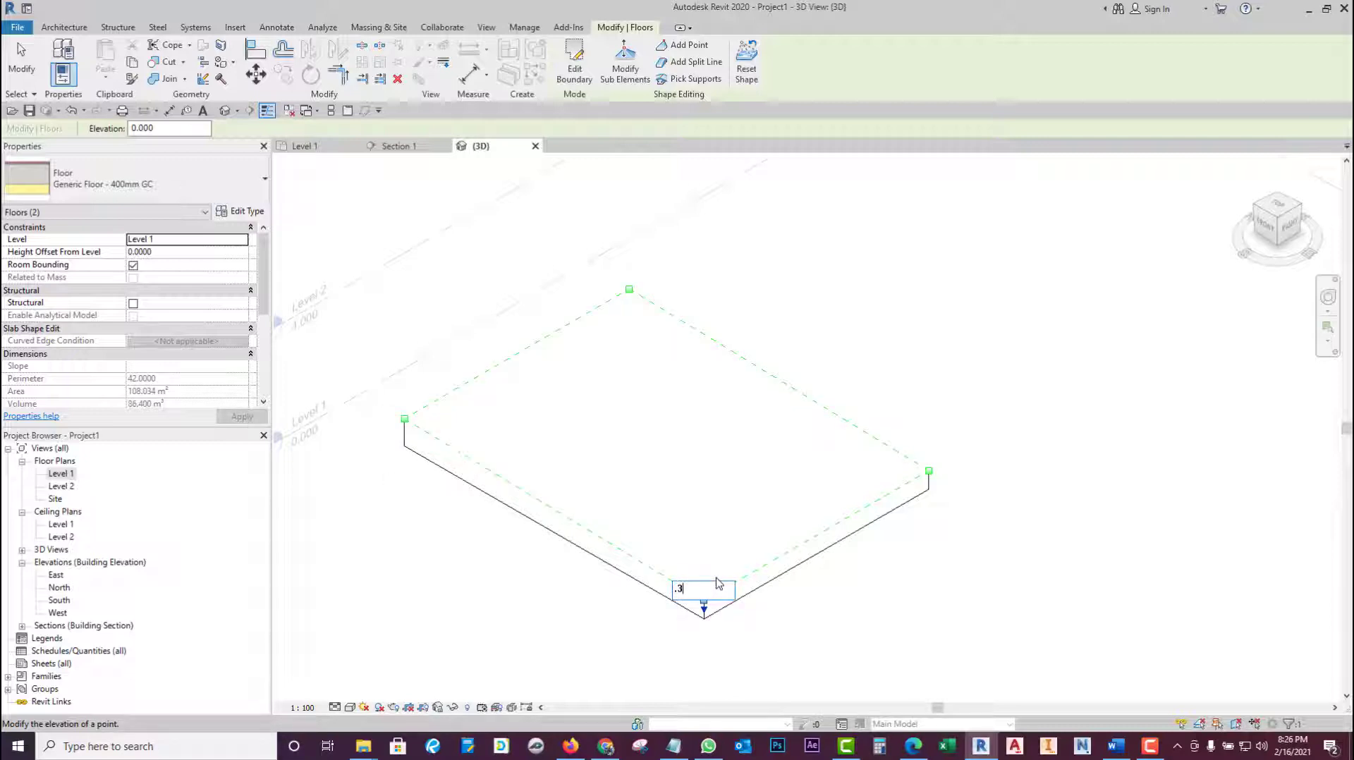
{"action": "key", "text": "Tab"}
{"action": "key", "text": "Return"}
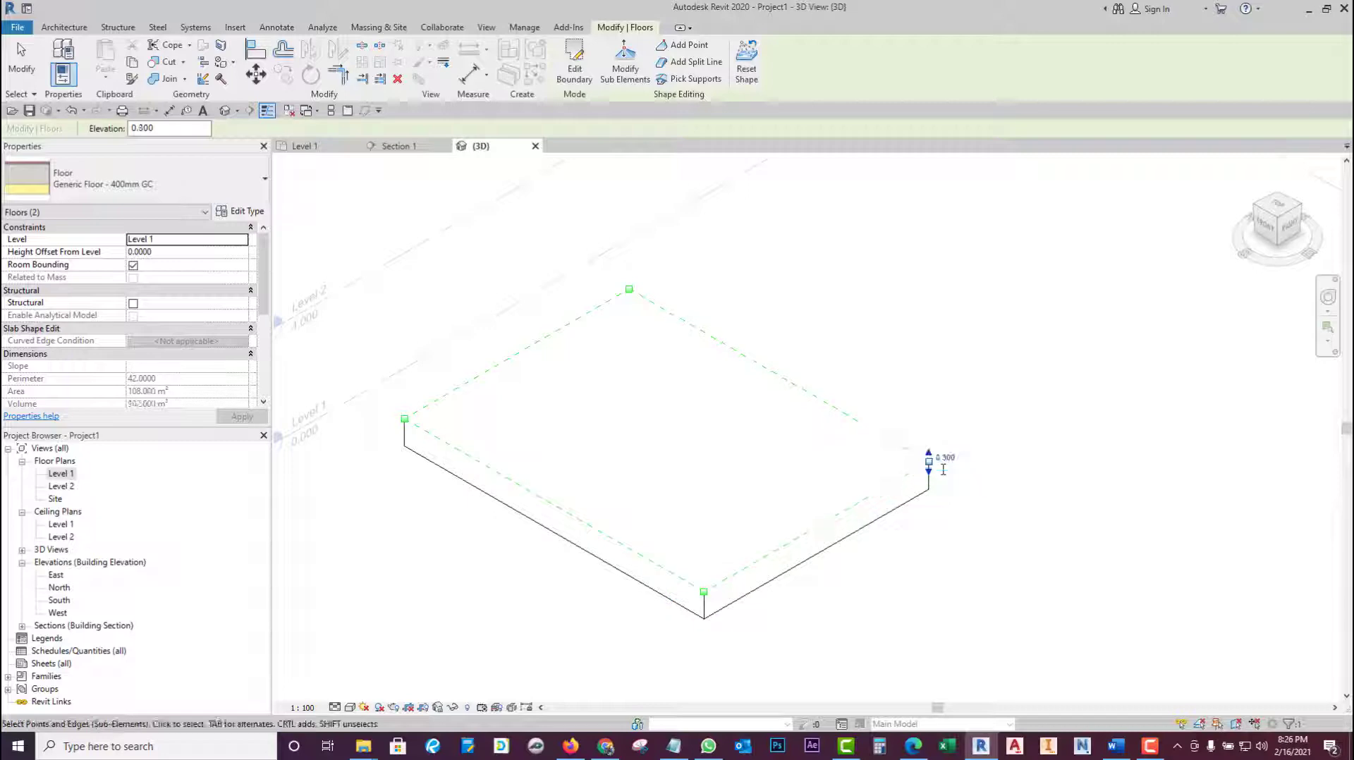
- In Level 1, place four shape points at the central reference-plane intersections, then select the floor in 3D
{"action": "double_click", "coordinate": [60, 474]}
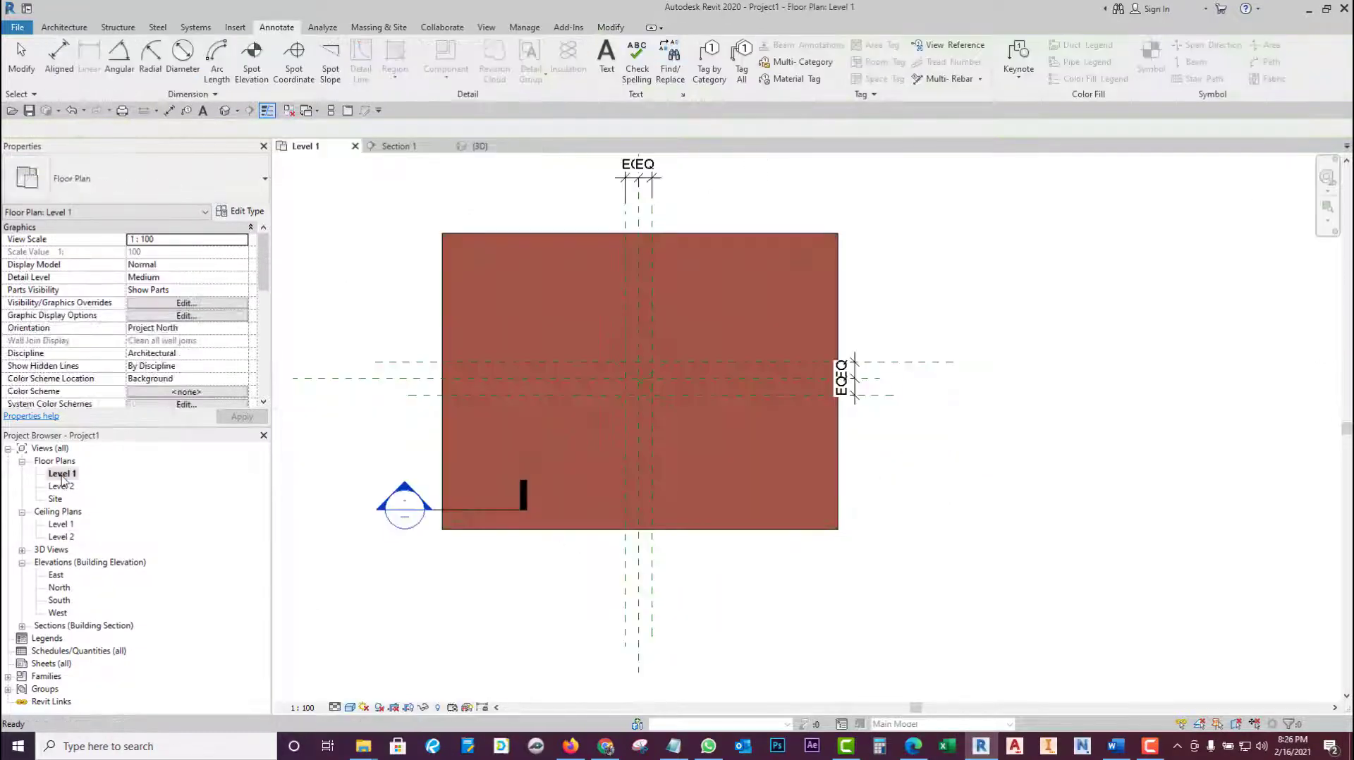
{"action": "left_click", "coordinate": [742, 234]}
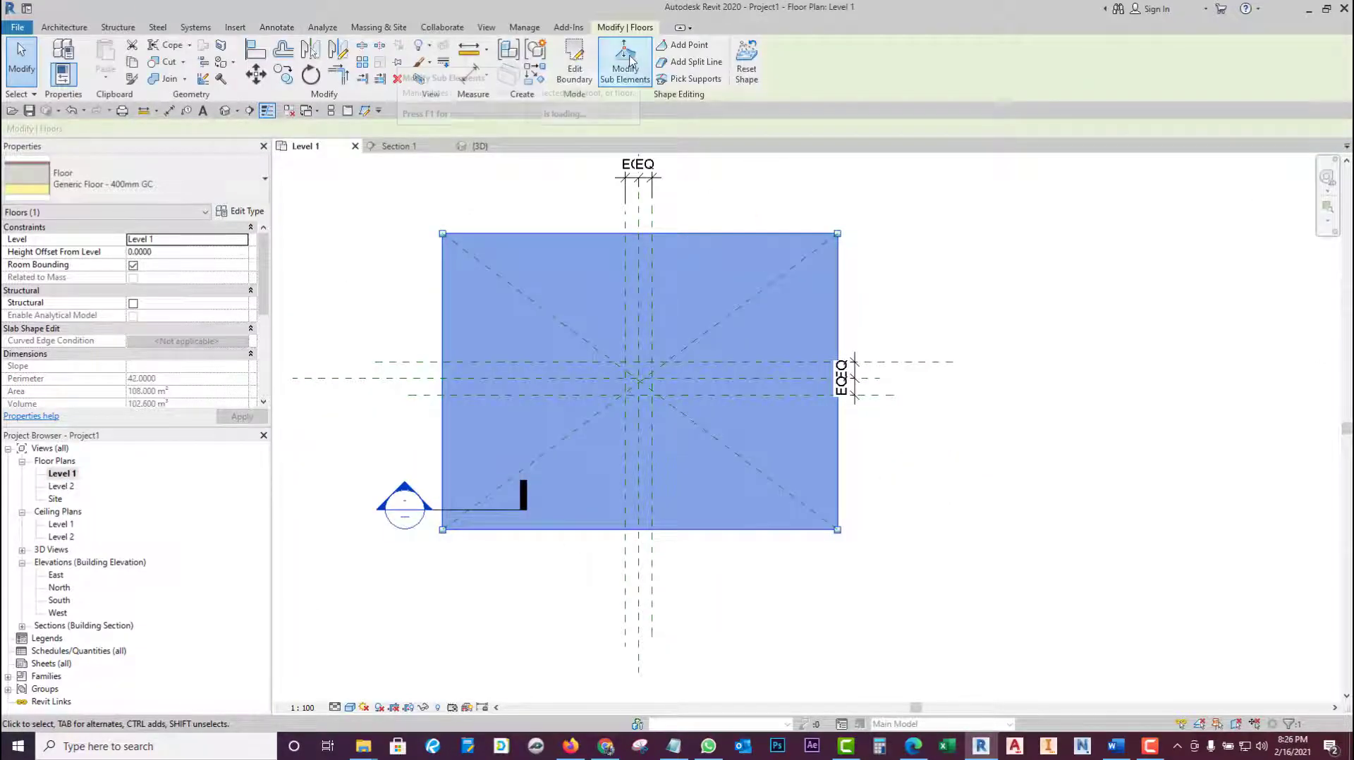
{"action": "left_click", "coordinate": [682, 46]}
{"action": "scroll", "coordinate": [625, 355], "scroll_direction": "up", "scroll_amount": 3}
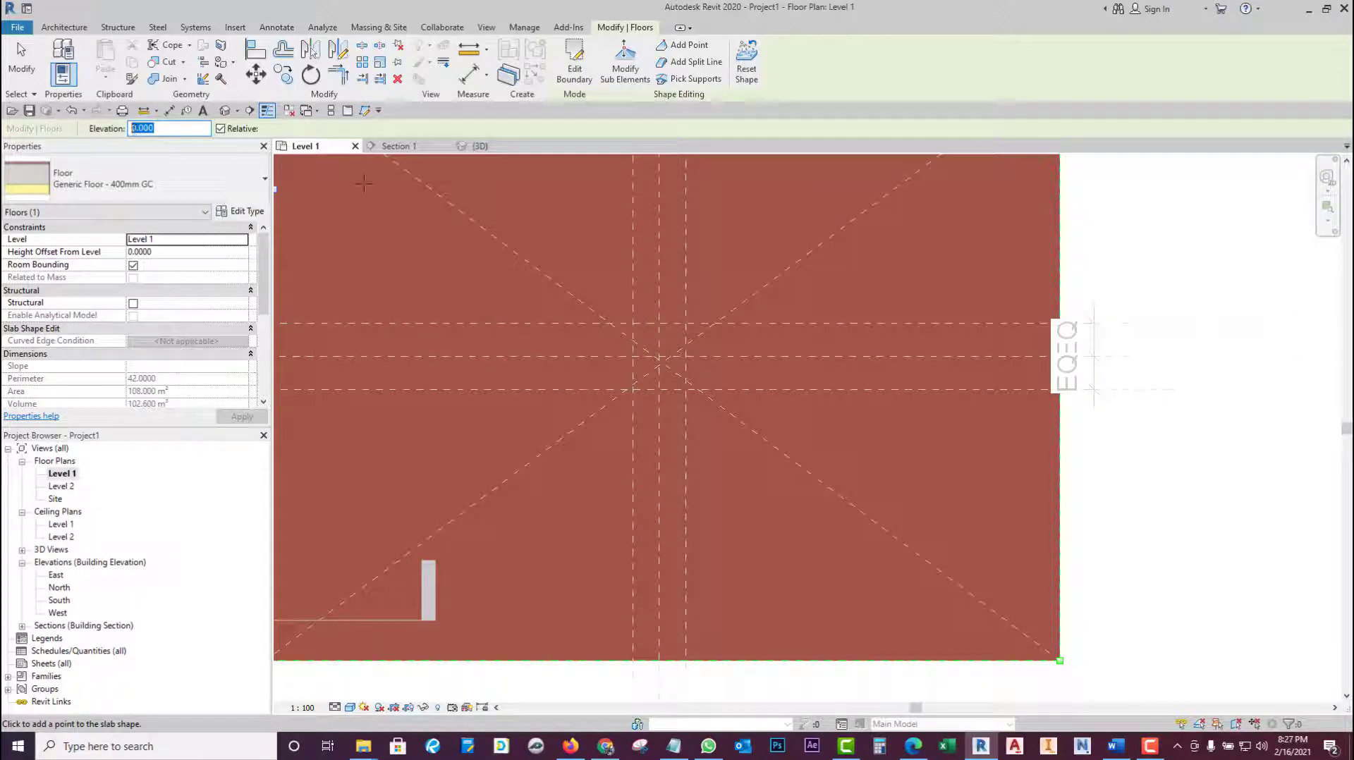
{"action": "left_click", "coordinate": [633, 323]}
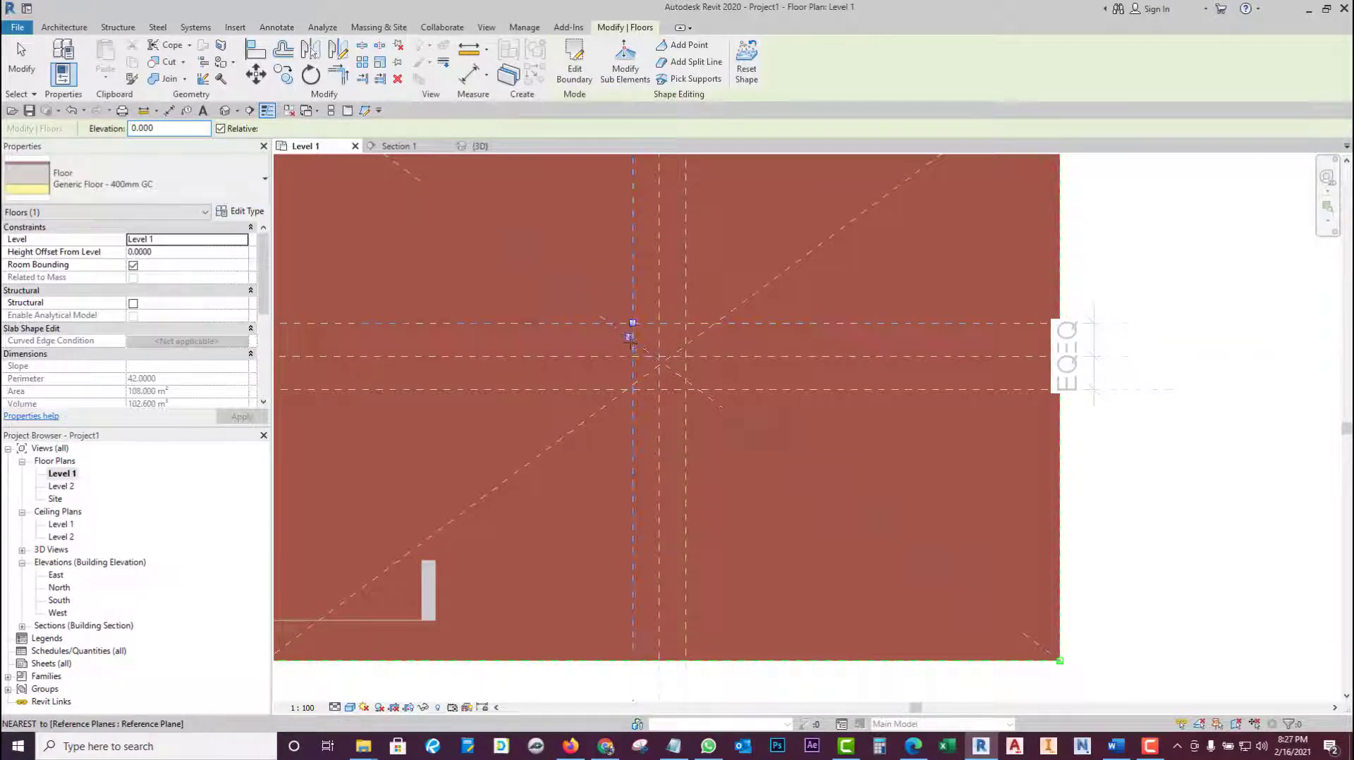
{"action": "left_click", "coordinate": [632, 390]}
{"action": "left_click", "coordinate": [686, 389]}
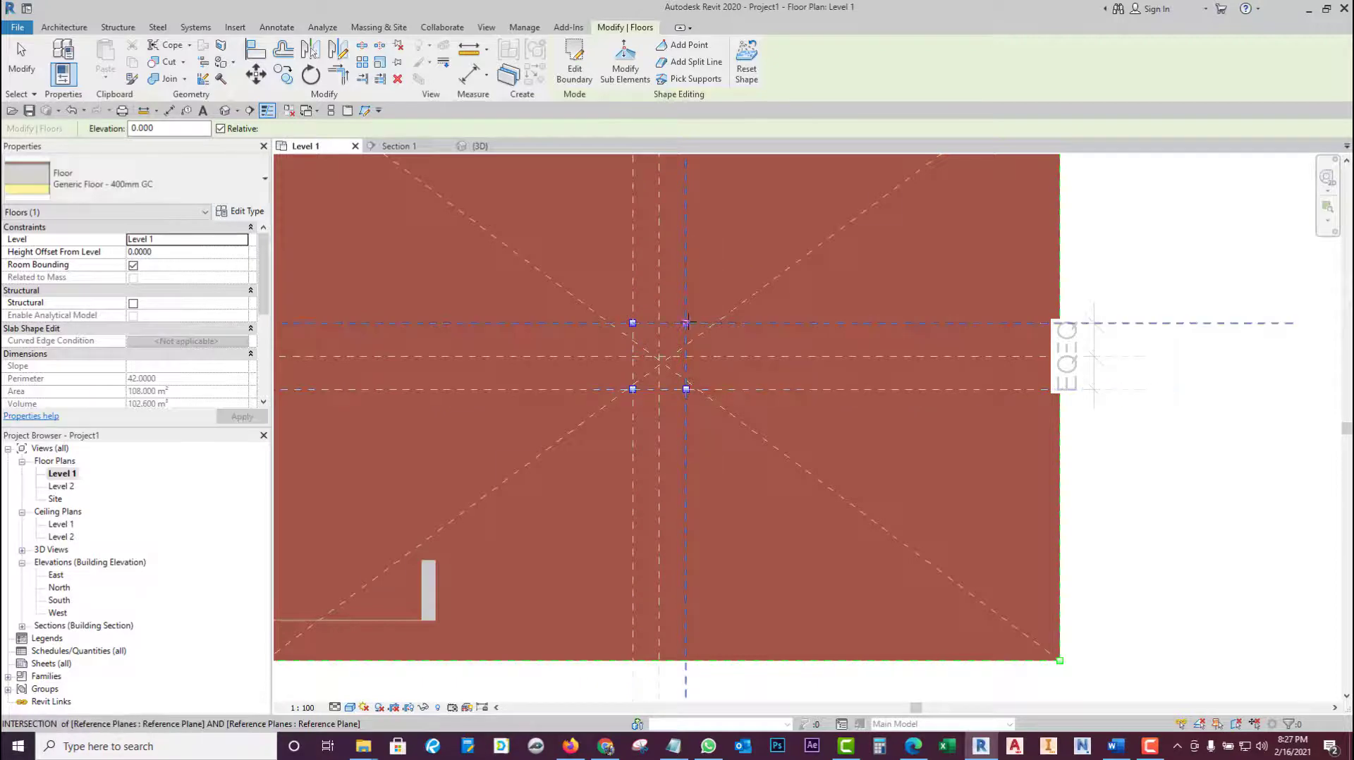
{"action": "left_click", "coordinate": [686, 323]}
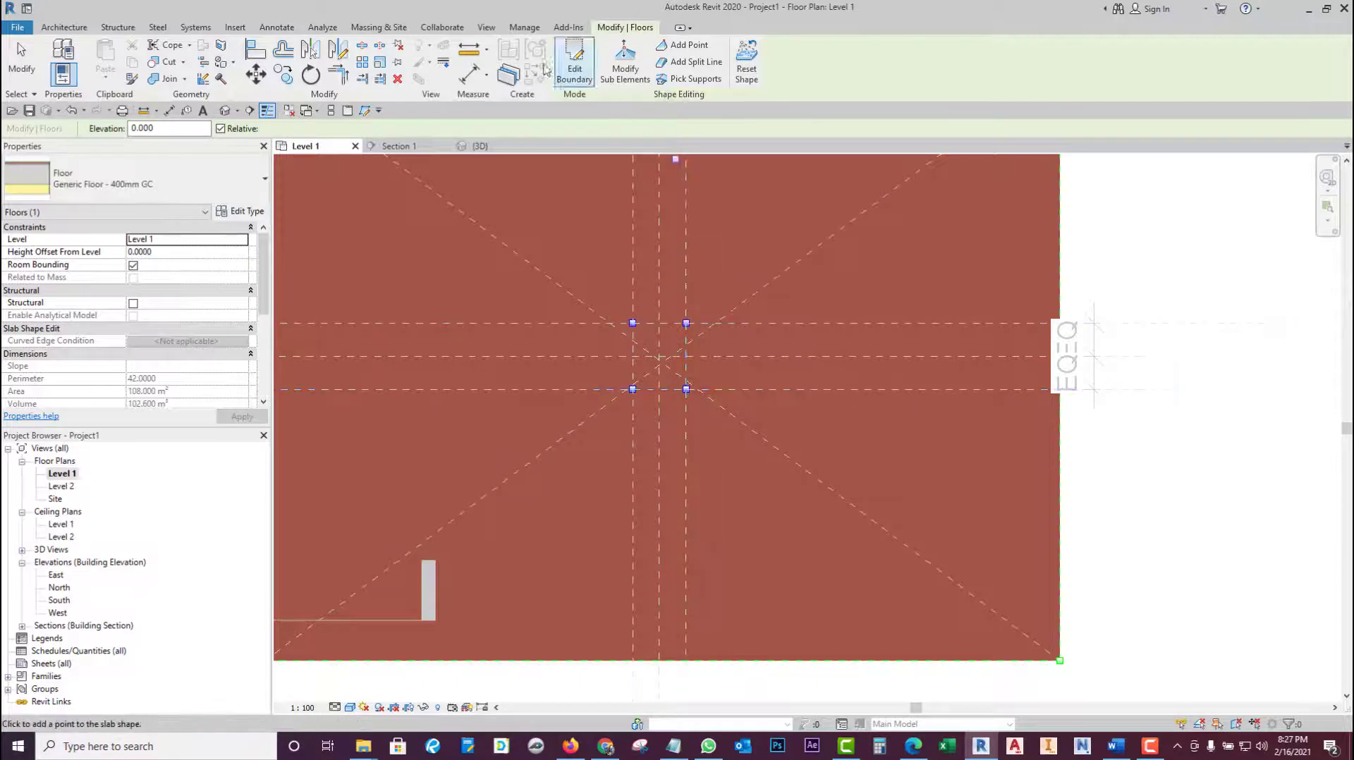
{"action": "left_click", "coordinate": [225, 110]}
{"action": "left_click", "coordinate": [655, 303]}
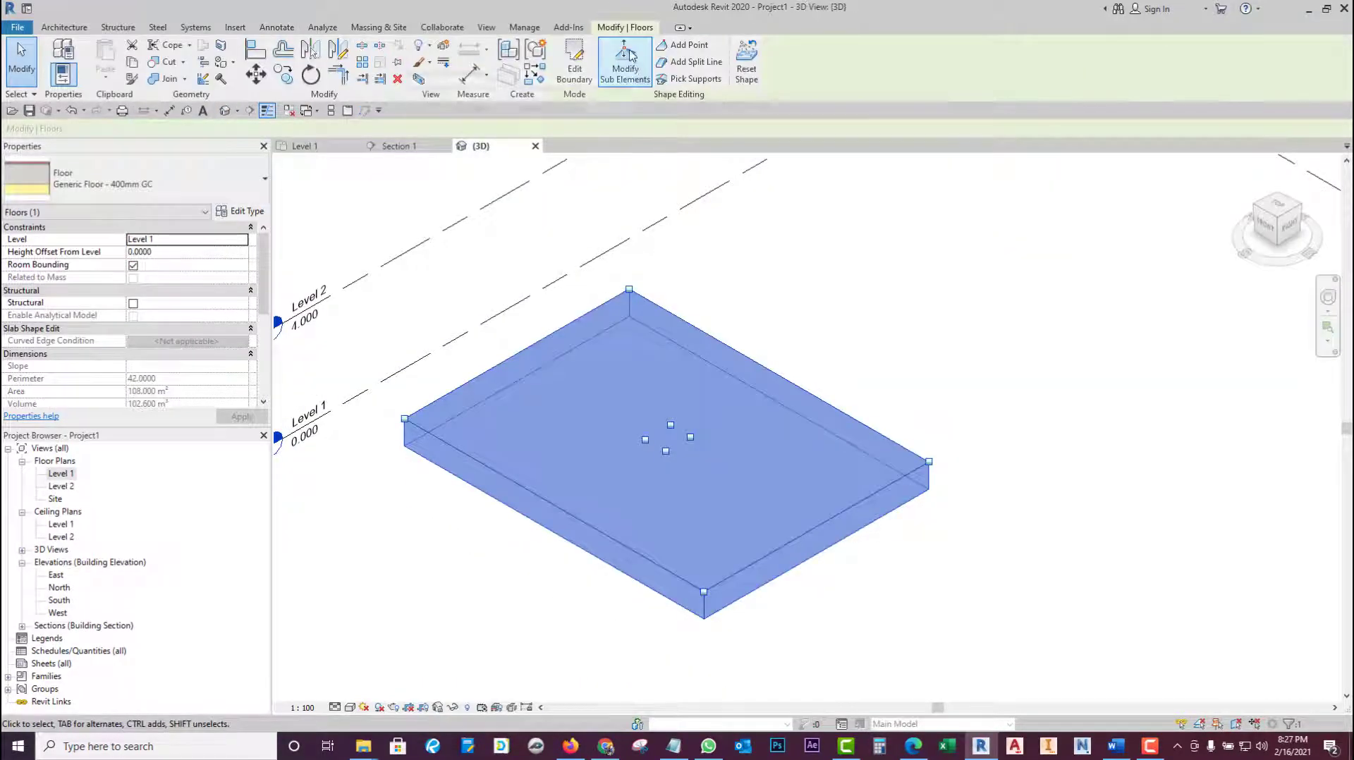
- Lower the first two central shape points to elevation 0 with Modify Sub Elements
{"action": "left_click", "coordinate": [629, 55]}
{"action": "left_click", "coordinate": [687, 436]}
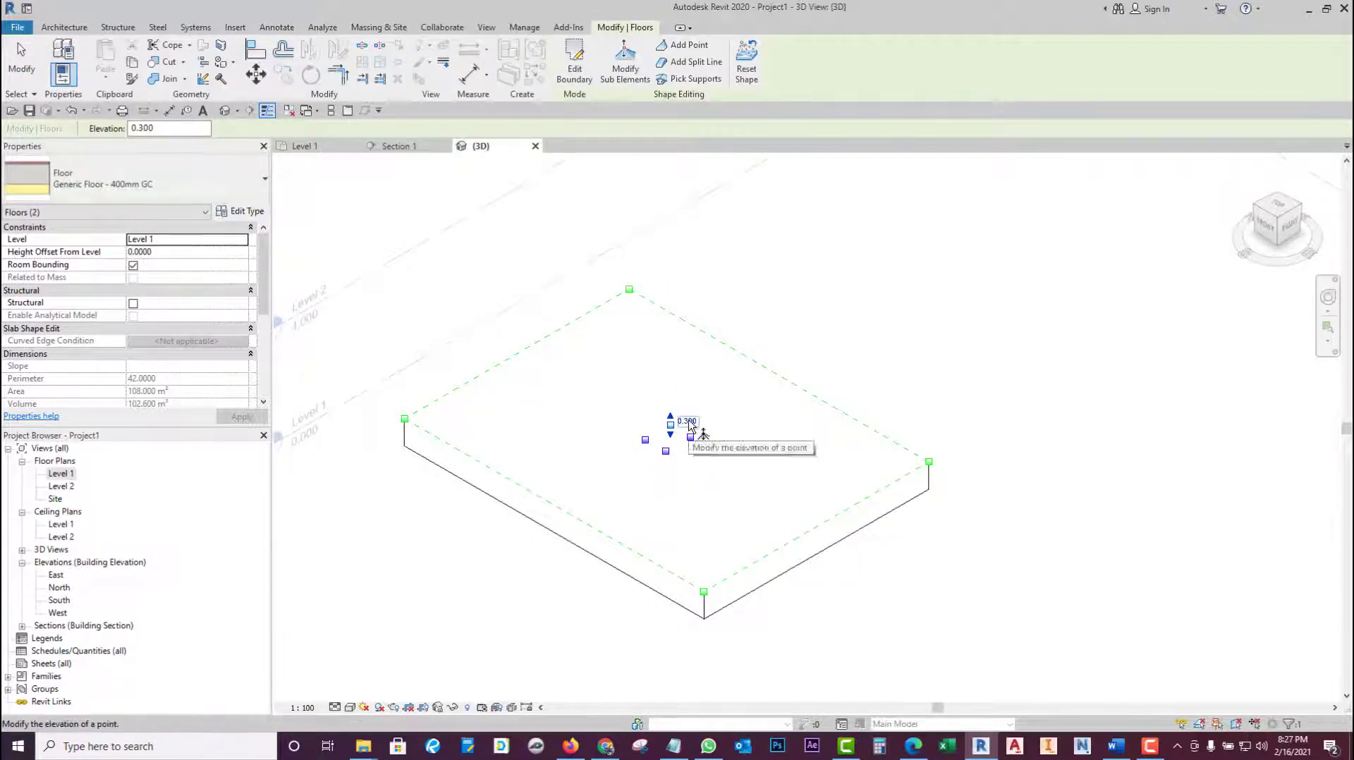
{"action": "left_click", "coordinate": [687, 421]}
{"action": "key", "text": "Return"}
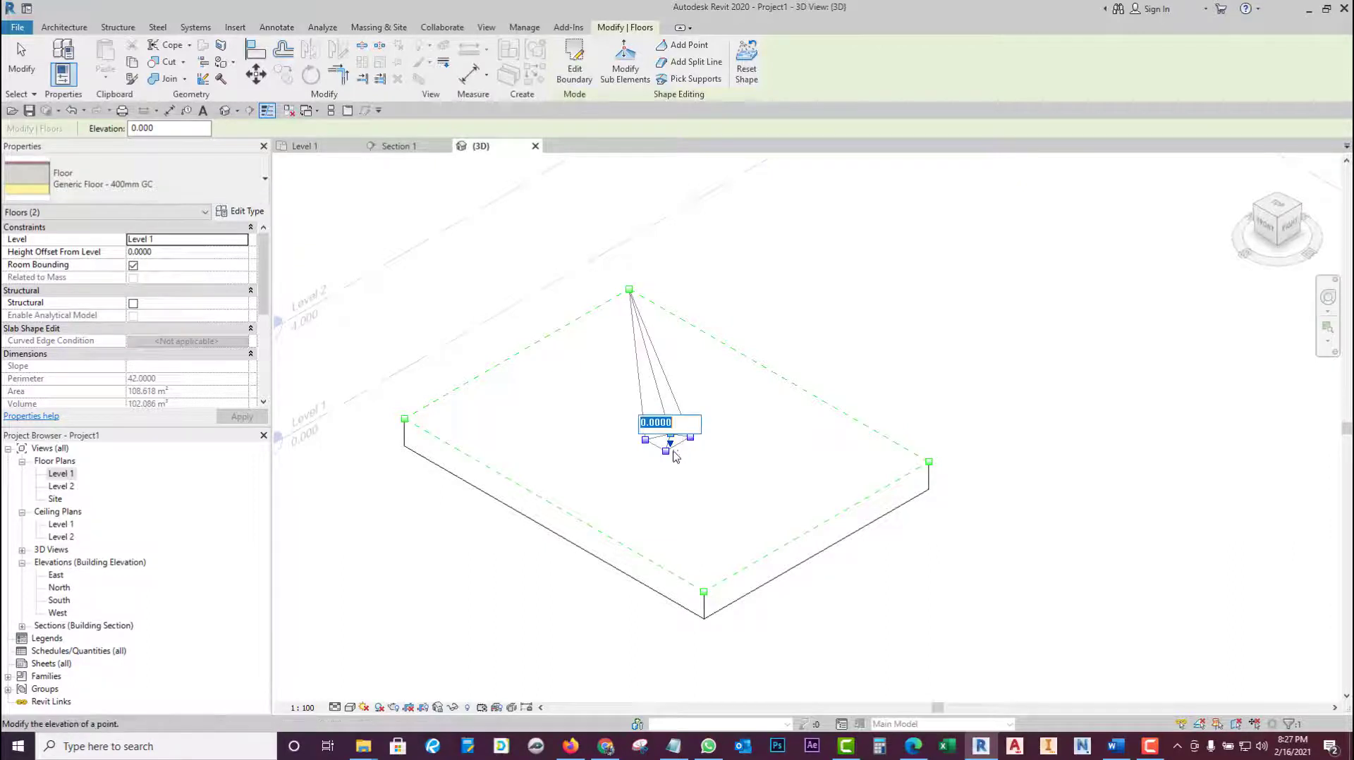
{"action": "left_click", "coordinate": [683, 444]}
{"action": "type", "text": "0"}
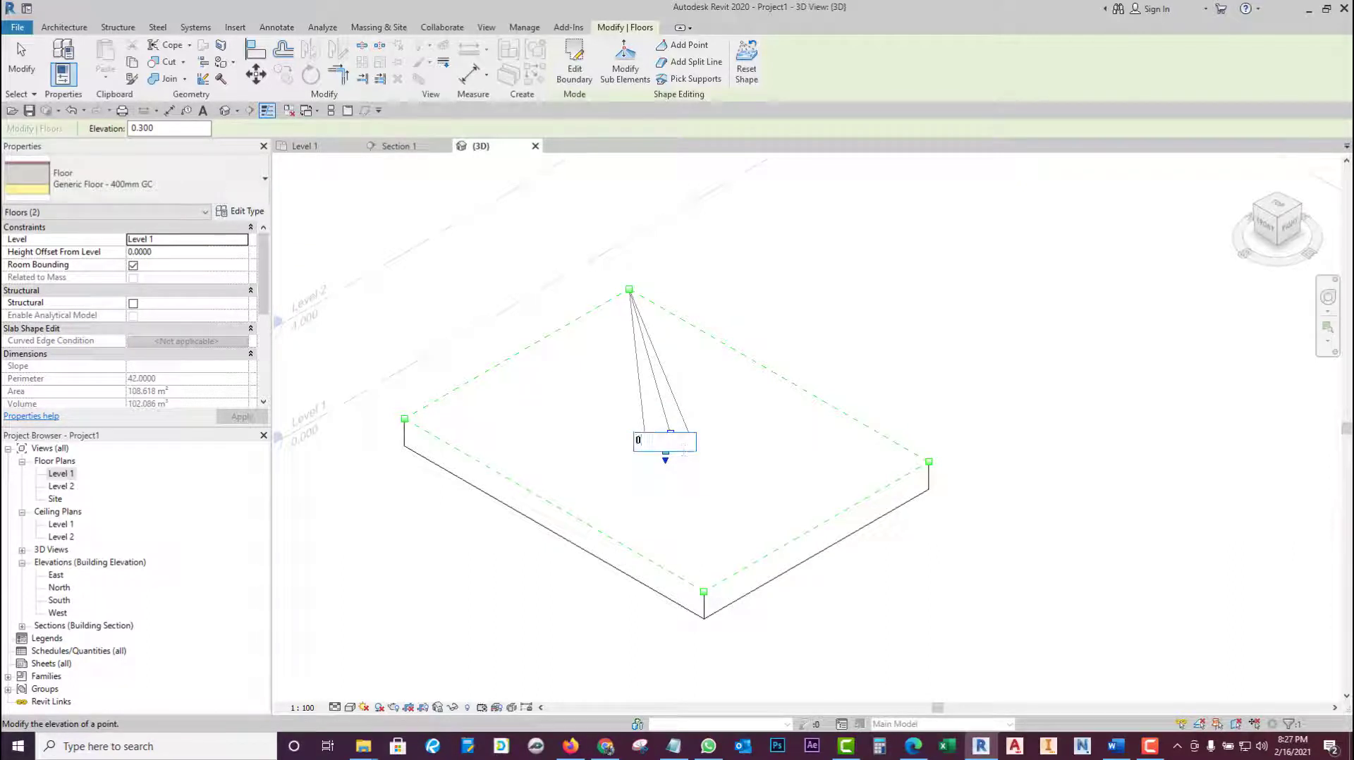
{"action": "key", "text": "Return"}
- Set the left edge and last central point to elevation 0, then finish shape editing
{"action": "left_click", "coordinate": [544, 428]}
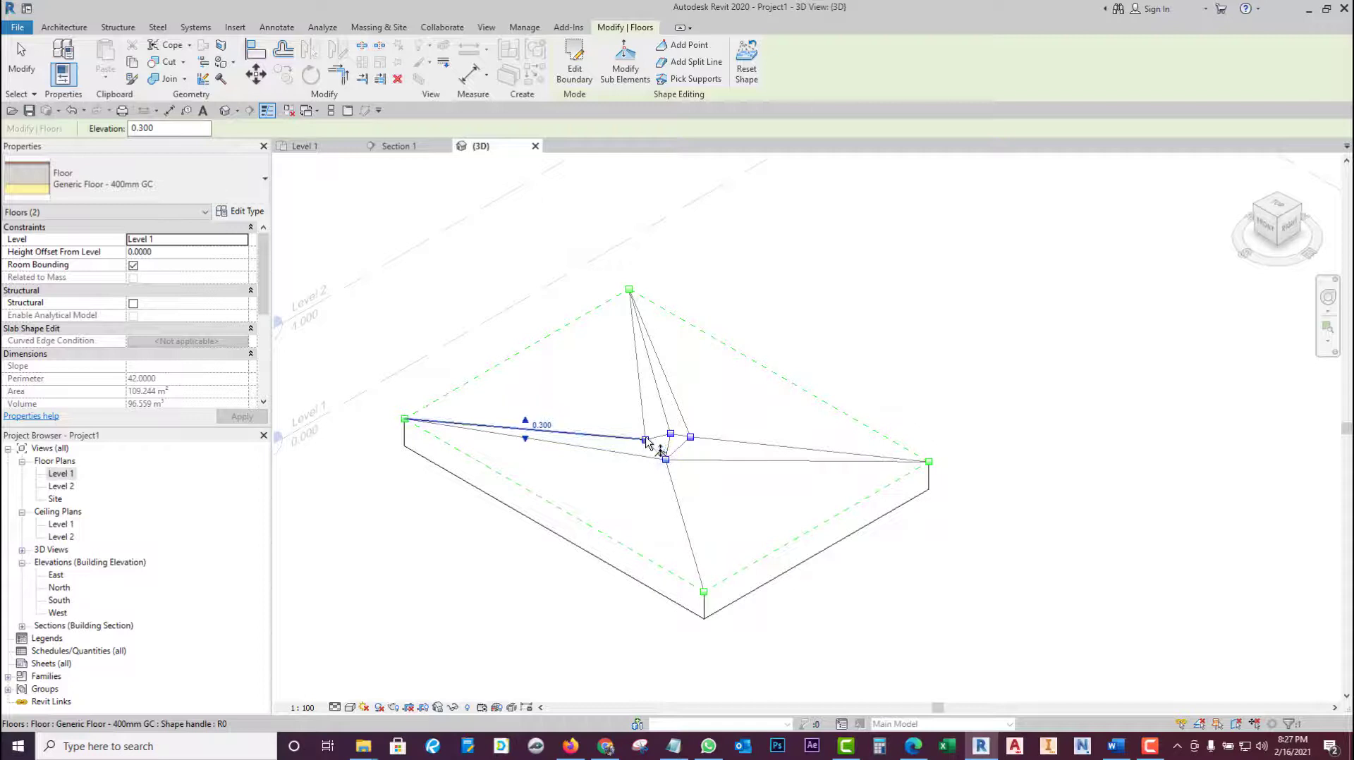
{"action": "left_click", "coordinate": [543, 425]}
{"action": "type", "text": "0.000"}
{"action": "key", "text": "Return"}
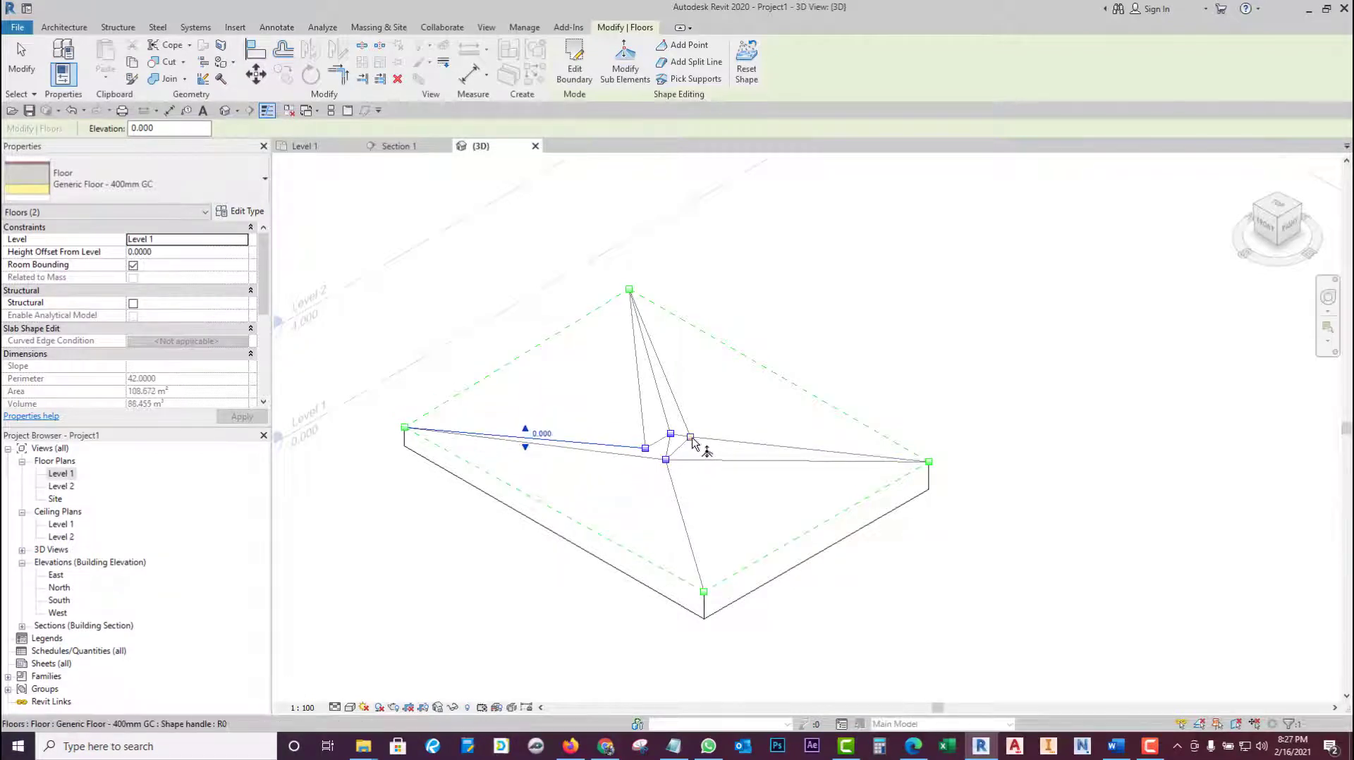
{"action": "left_click", "coordinate": [690, 437]}
{"action": "left_click", "coordinate": [703, 436]}
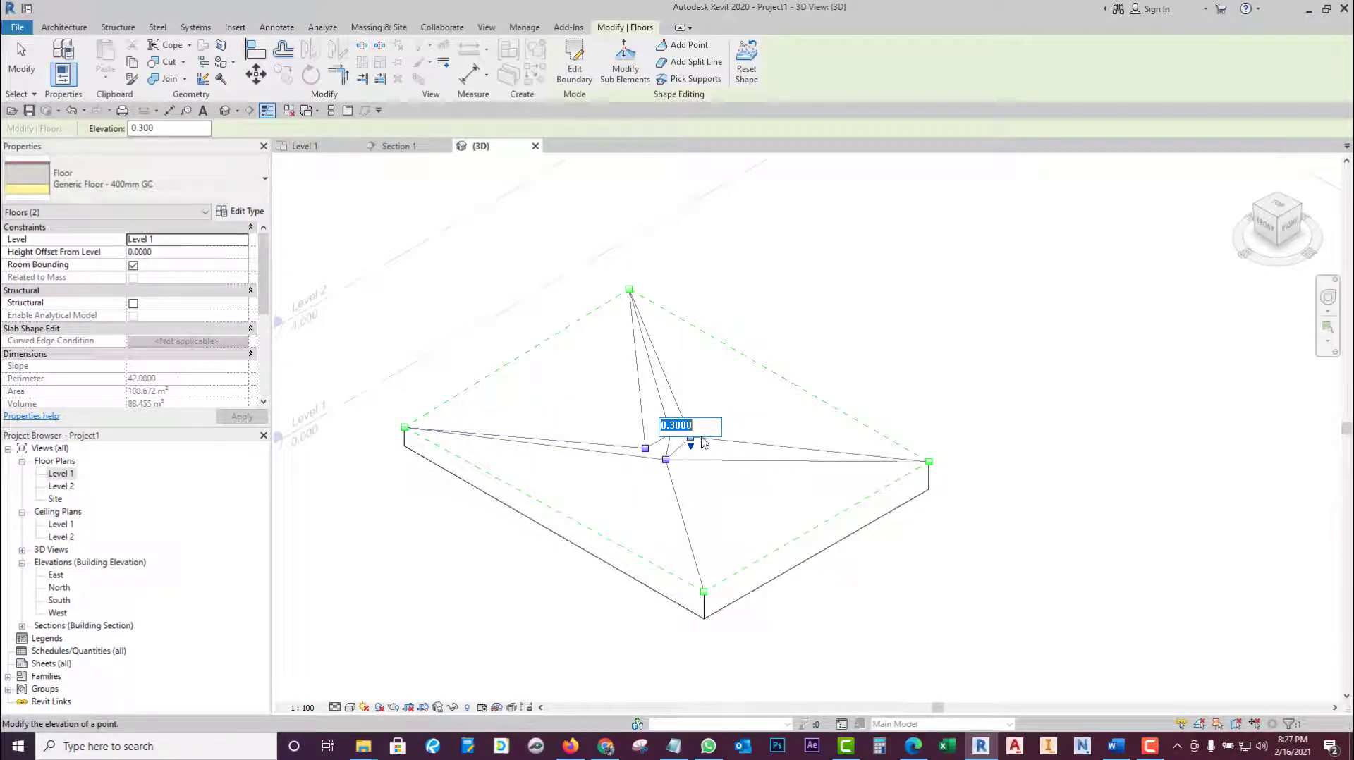
{"action": "type", "text": "0"}
{"action": "key", "text": "Return"}
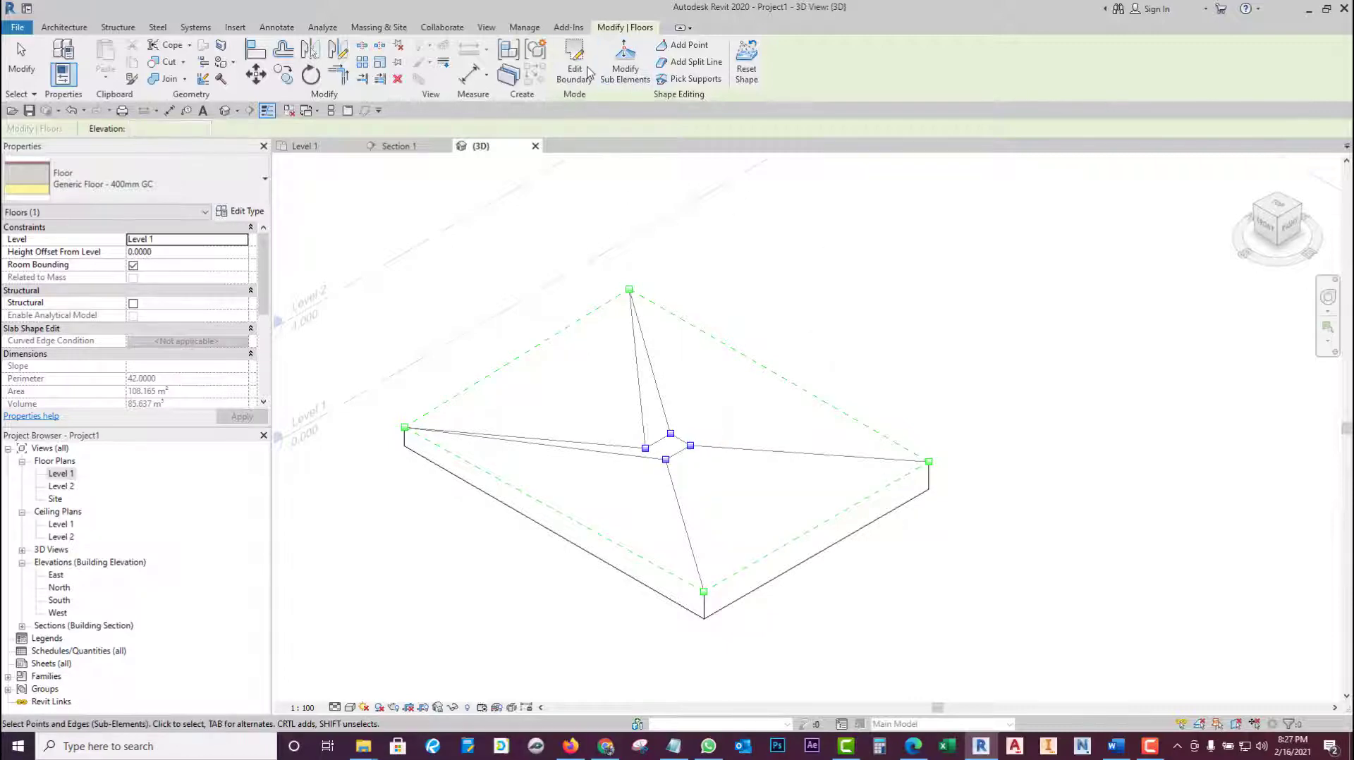
{"action": "left_click", "coordinate": [21, 62]}
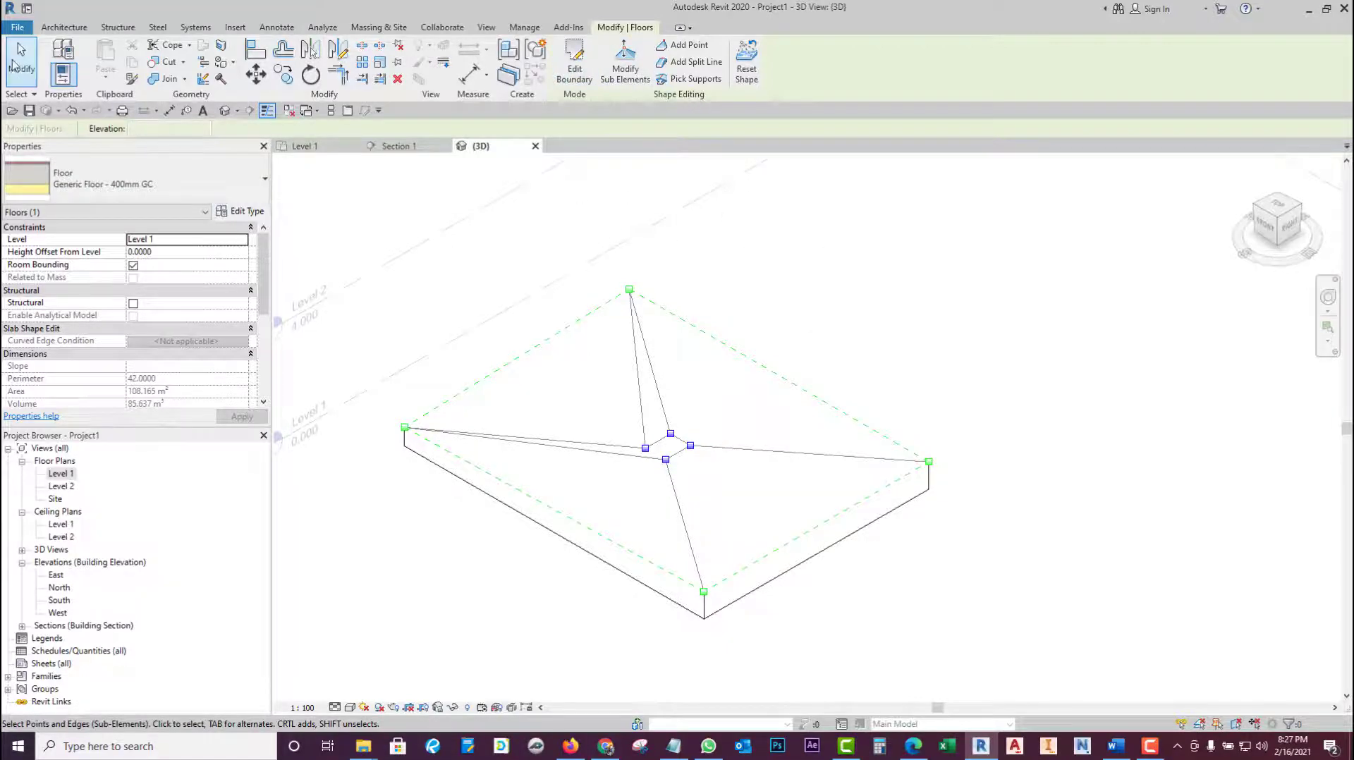
{"action": "left_click", "coordinate": [350, 708]}
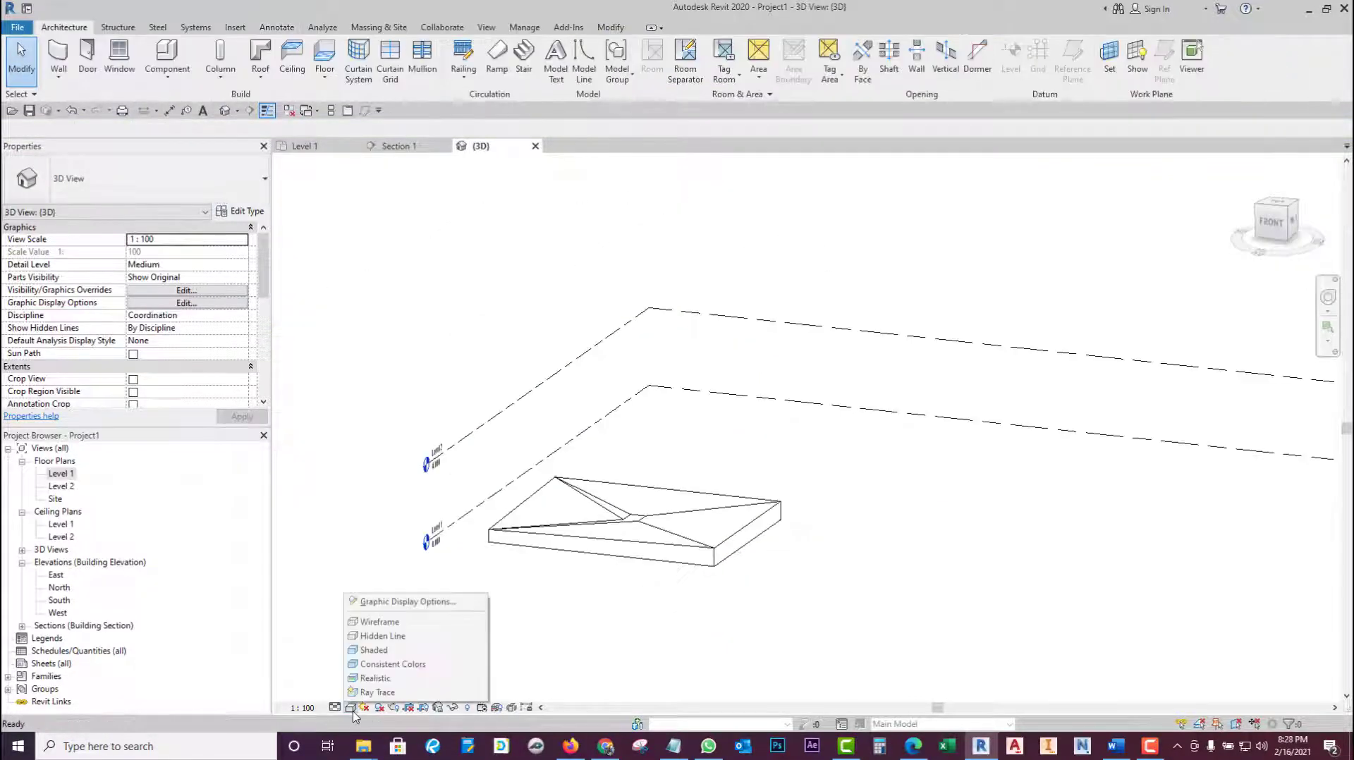
- Switch to Shaded visual style and orbit the 3D view to inspect the sloped top
{"action": "left_click", "coordinate": [374, 649]}
{"action": "middle_click_drag", "start_coordinate": [595, 603], "coordinate": [586, 682], "text": "shift"}
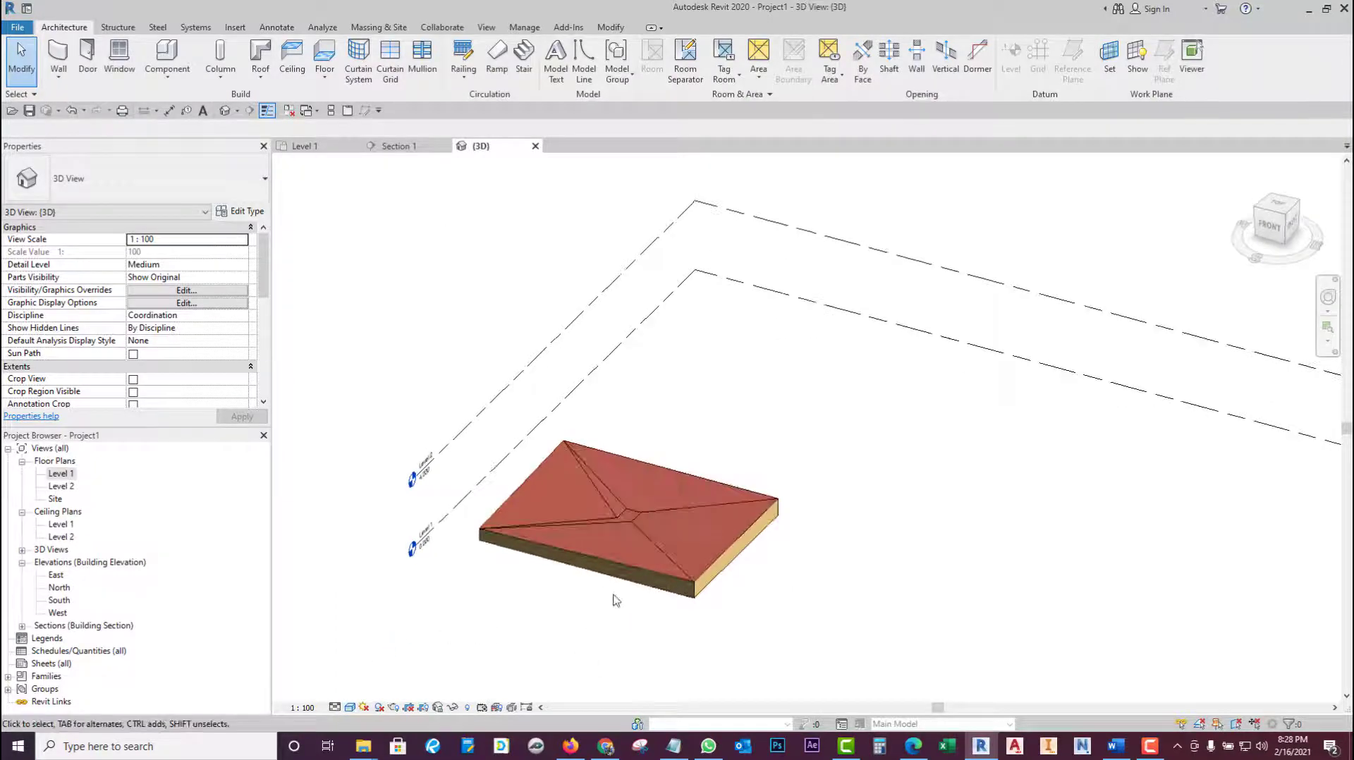
{"action": "scroll", "coordinate": [615, 593], "scroll_direction": "up", "scroll_amount": 3}
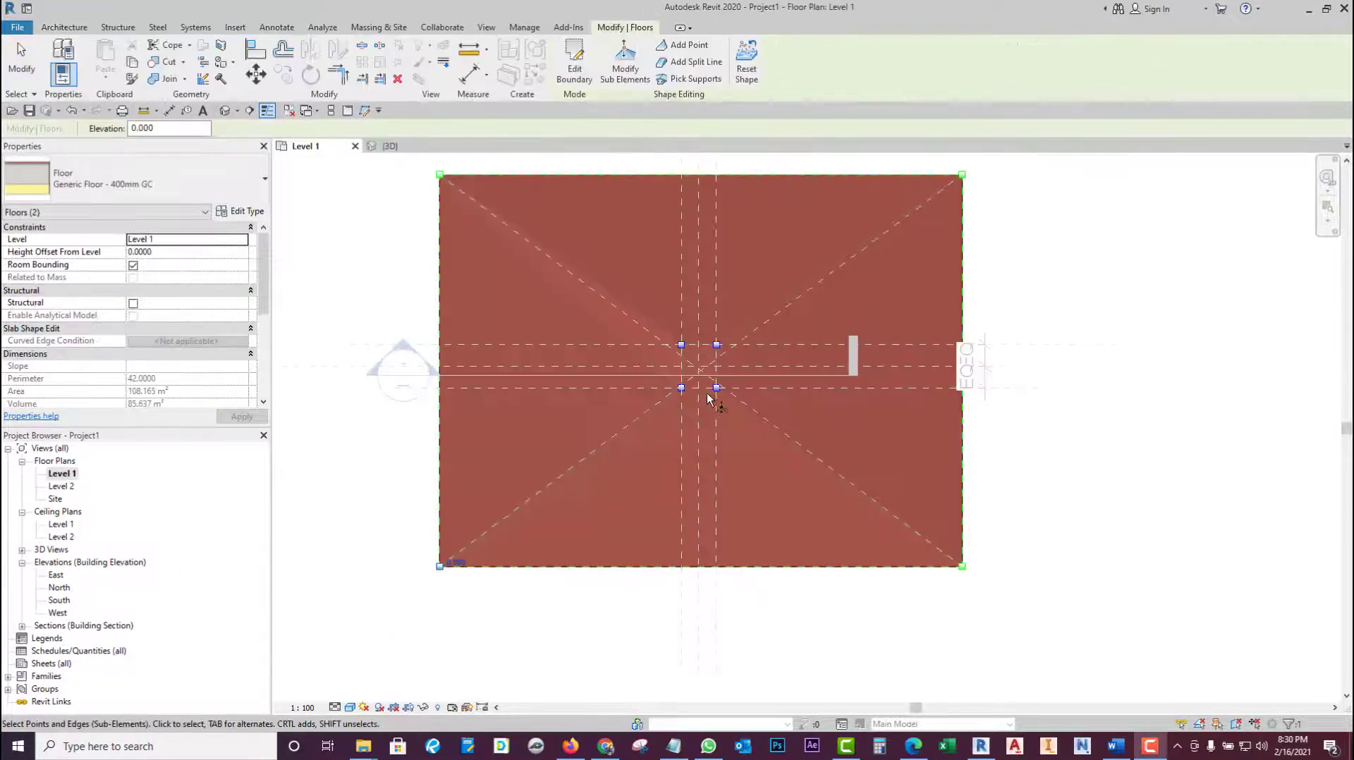
{"action": "scroll", "coordinate": [707, 397], "scroll_direction": "up", "scroll_amount": 2}
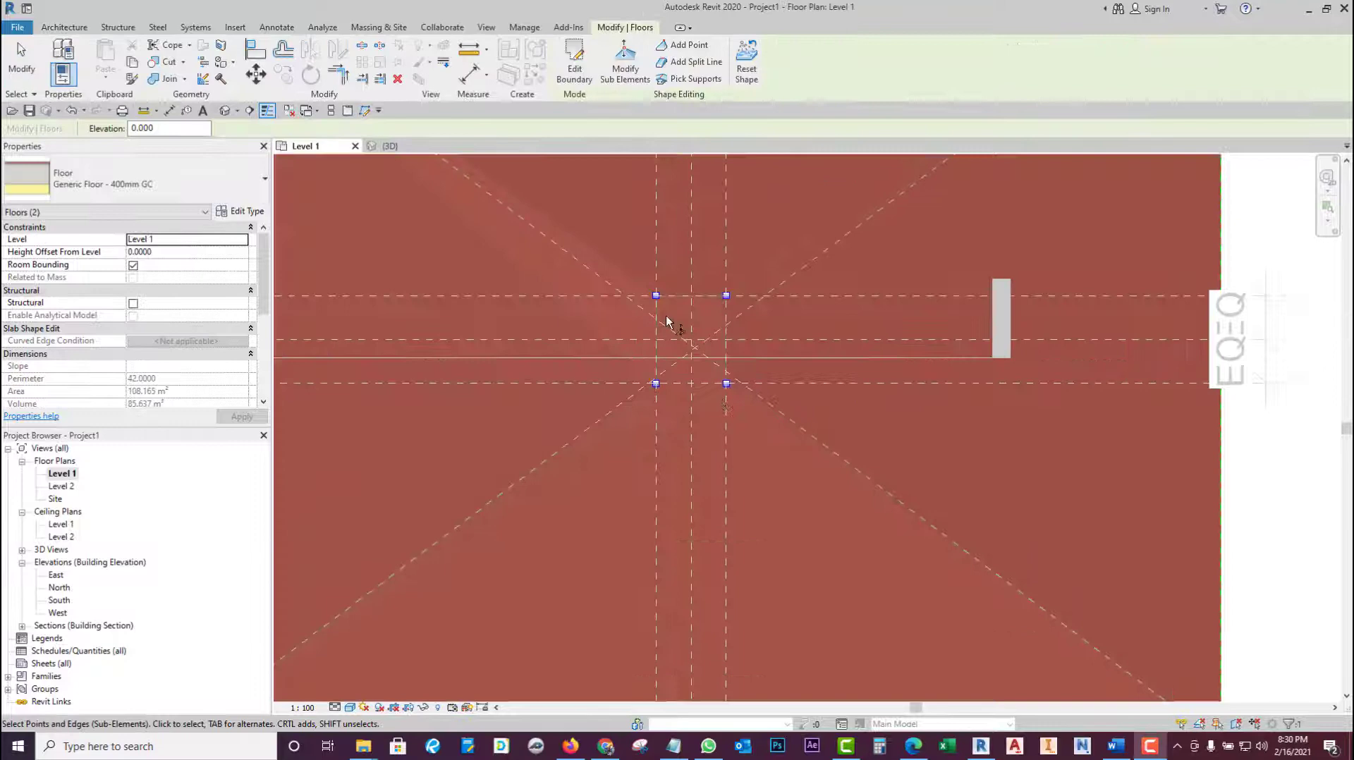
{"action": "left_click", "coordinate": [388, 146]}
{"action": "scroll", "coordinate": [619, 510], "scroll_direction": "up", "scroll_amount": 2}
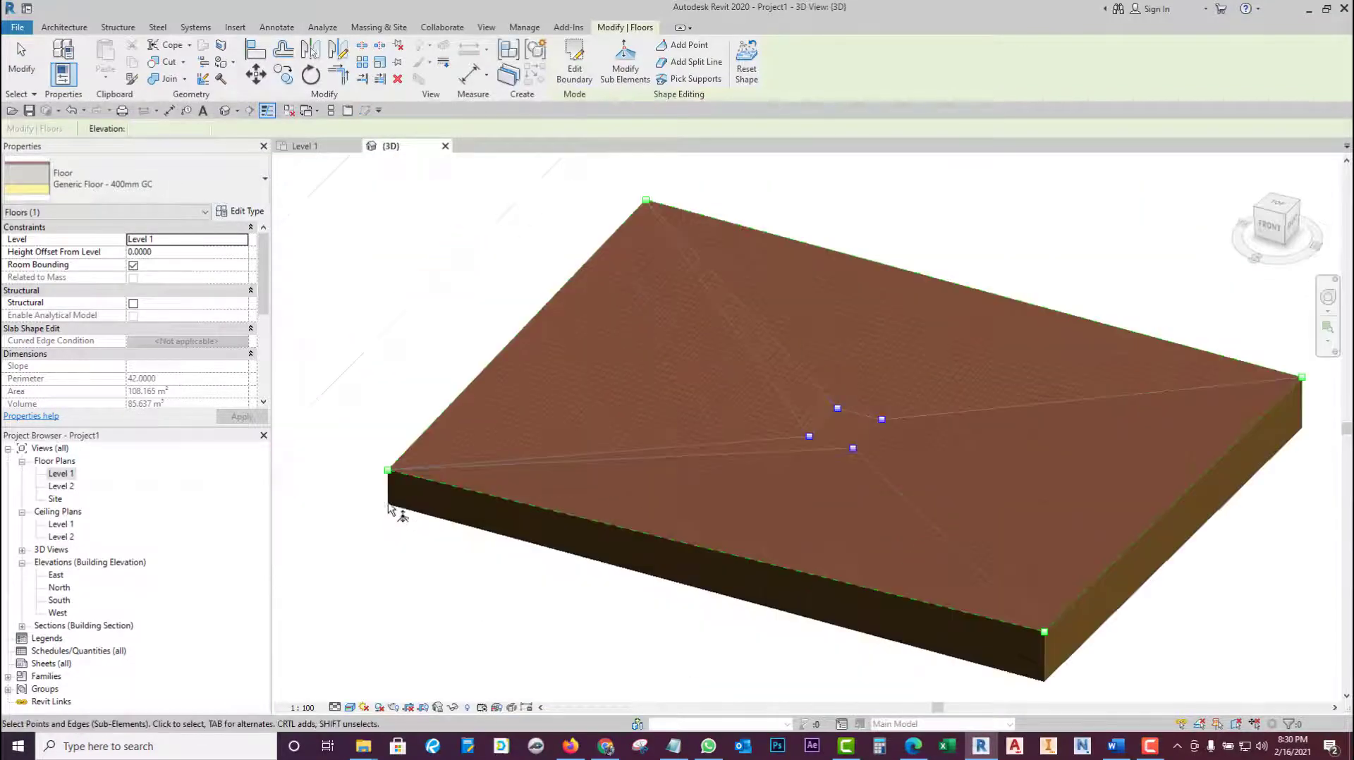
- Raise the floor's left corner point back to elevation 0.3 and finish shape editing
{"action": "left_click", "coordinate": [385, 470]}
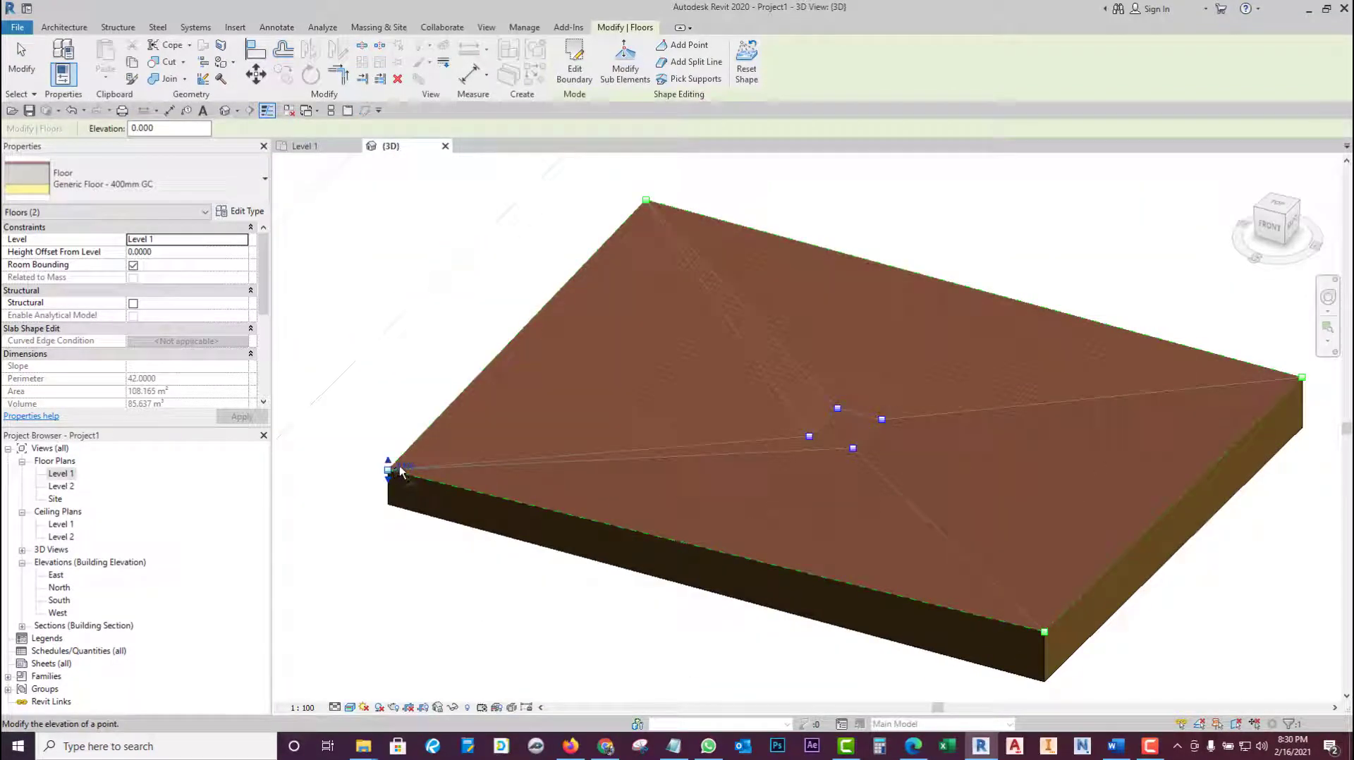
{"action": "left_click", "coordinate": [646, 201]}
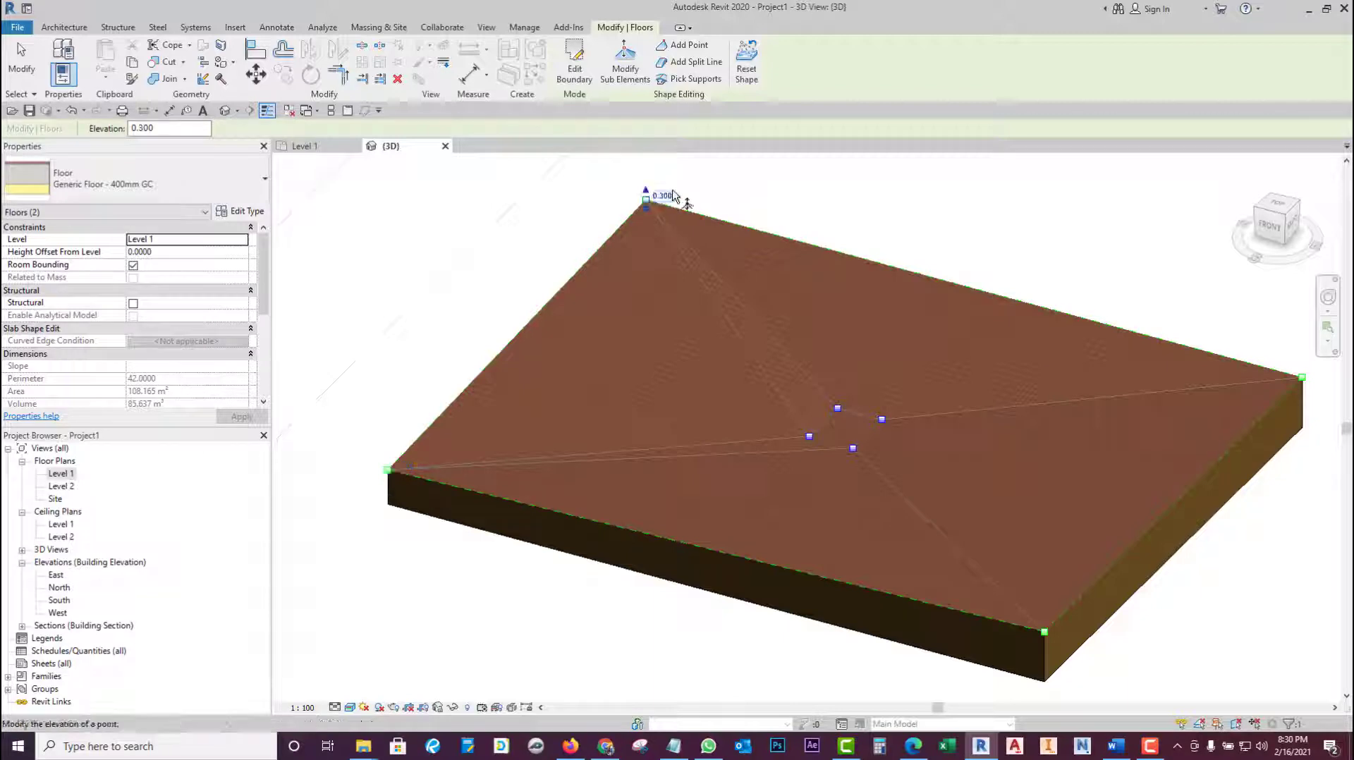
{"action": "left_click", "coordinate": [386, 471]}
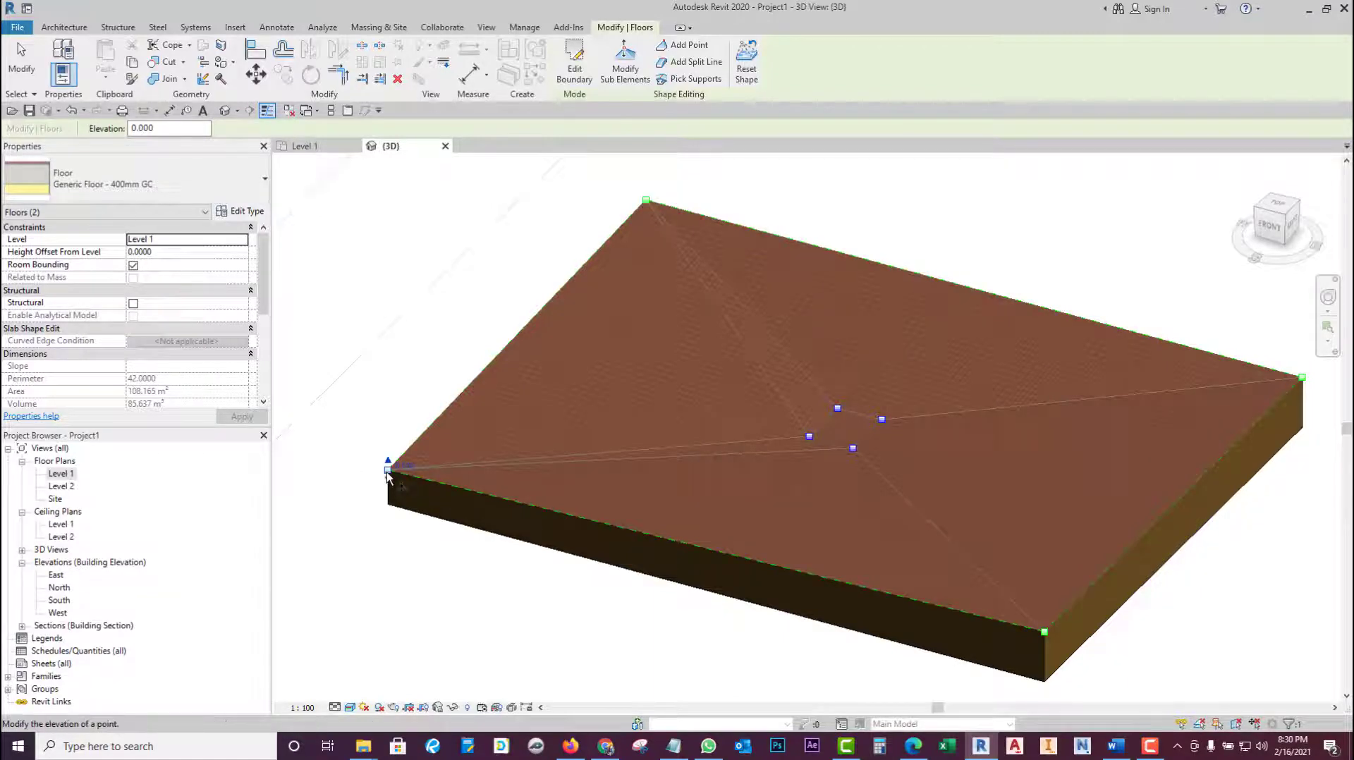
{"action": "left_click", "coordinate": [402, 463]}
{"action": "type", "text": "0.3"}
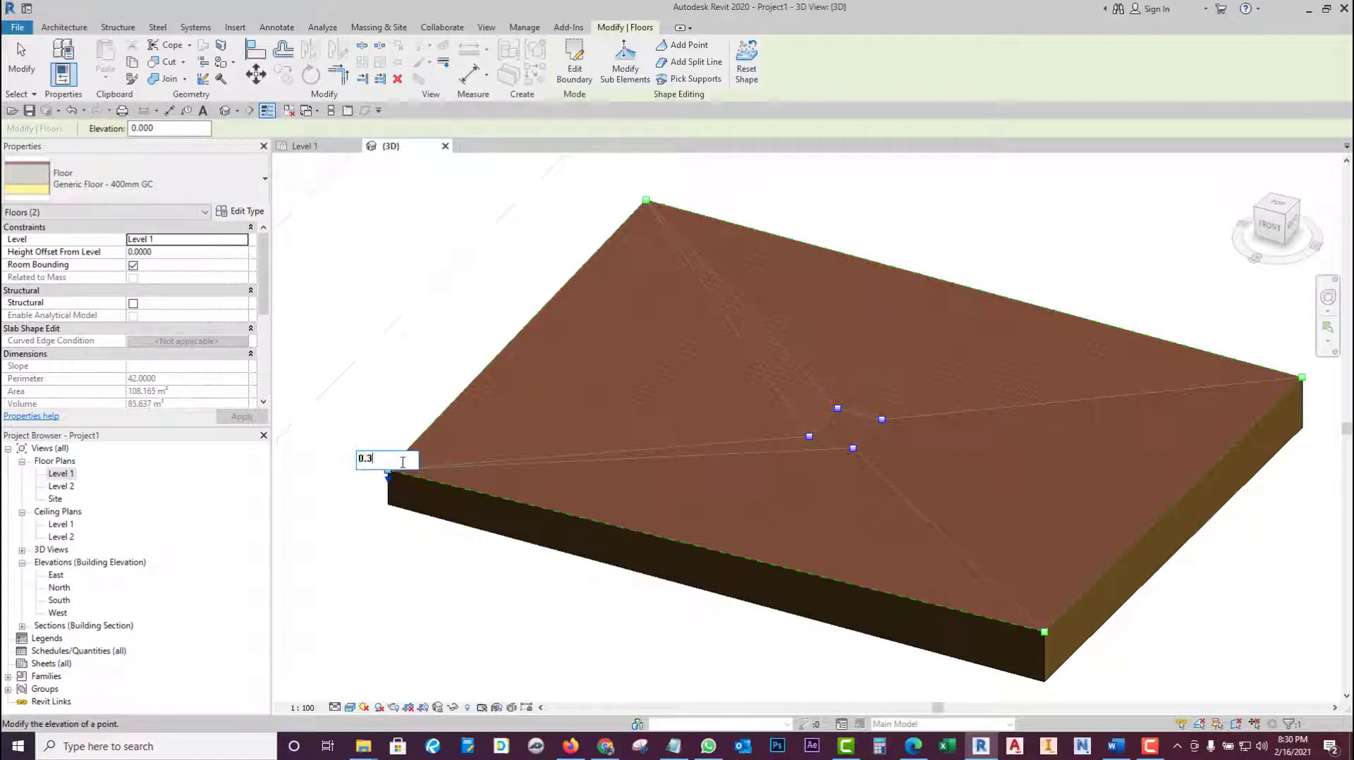
{"action": "key", "text": "Return"}
{"action": "scroll", "coordinate": [884, 424], "scroll_direction": "down", "scroll_amount": 2}
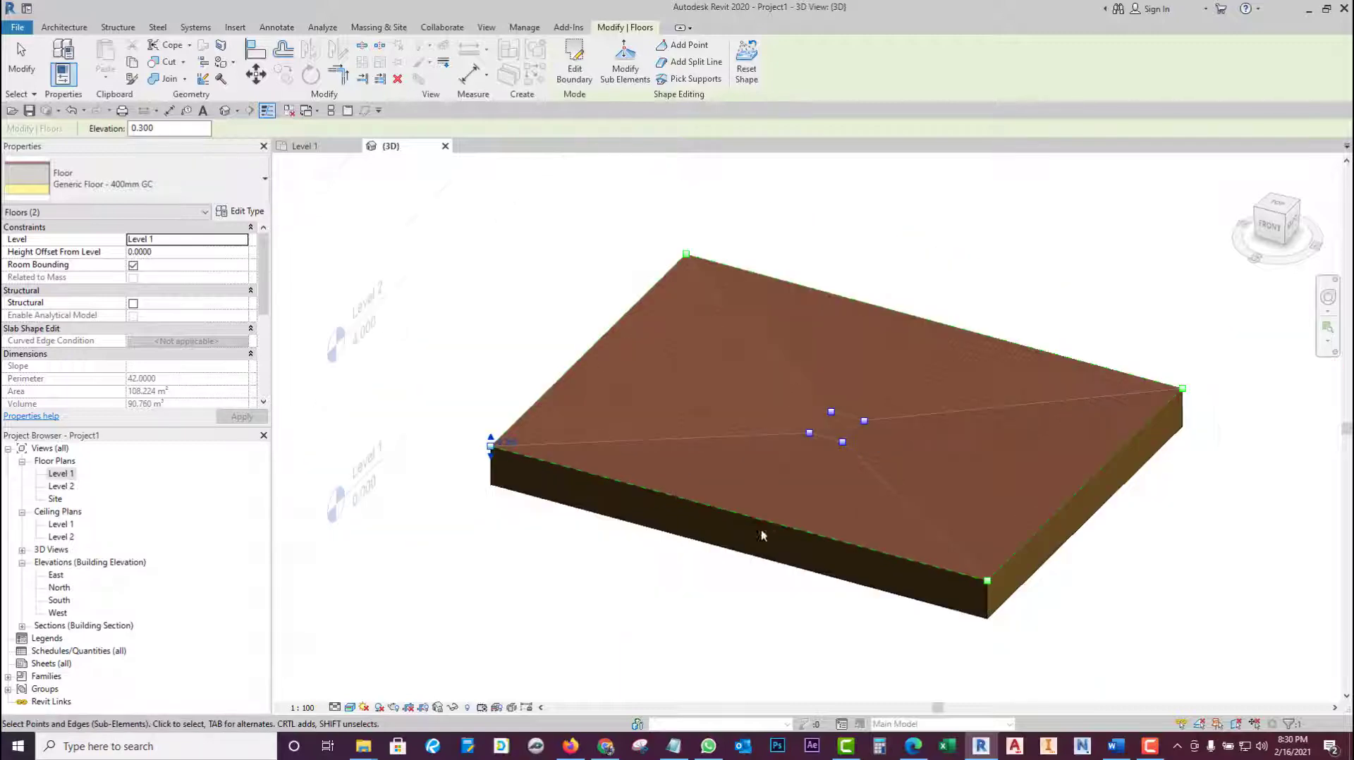
{"action": "mouse_move", "coordinate": [678, 621]}
{"action": "middle_mouse_down", "text": "shift"}
{"action": "mouse_move", "coordinate": [738, 519]}
{"action": "mouse_move", "coordinate": [696, 631]}
{"action": "middle_mouse_up", "text": "shift"}
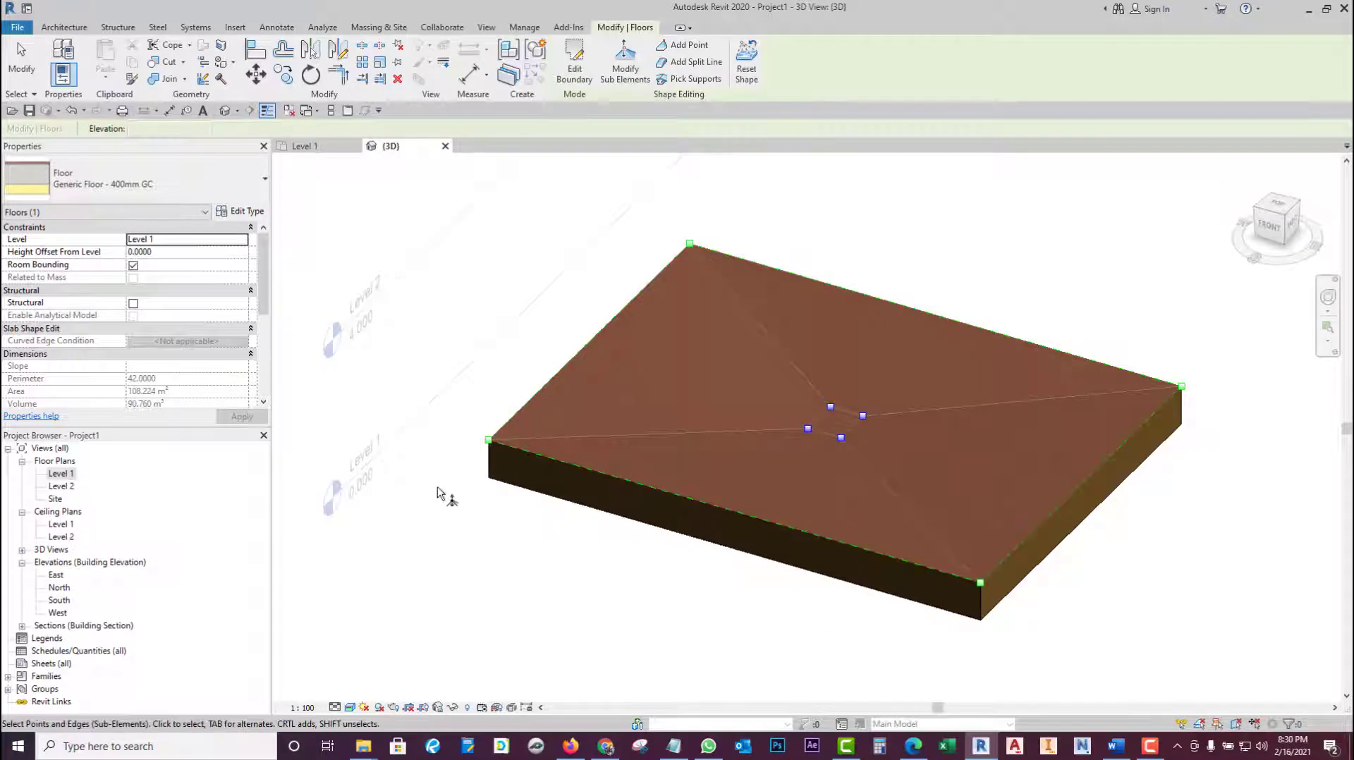
{"action": "left_click", "coordinate": [21, 58]}
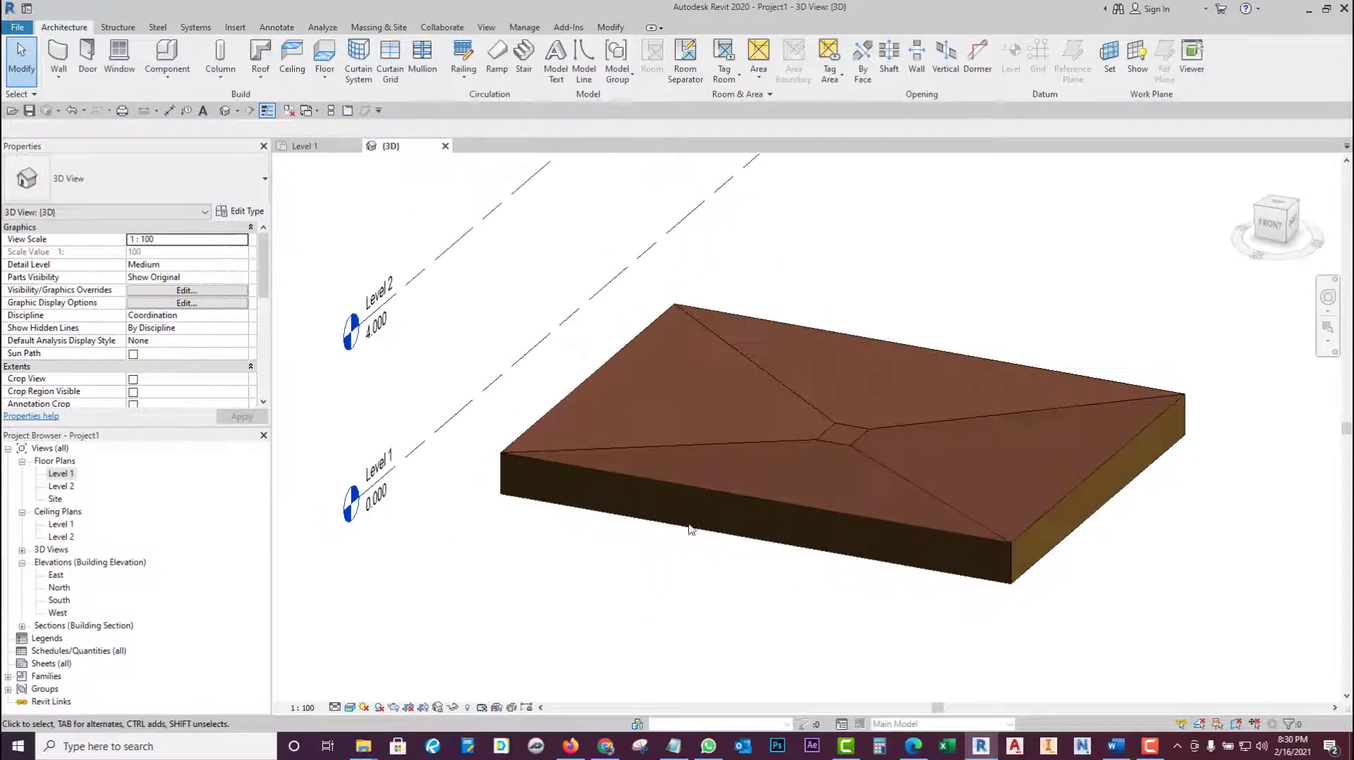
- Select and orbit around the finished floor, then return to the Level 1 plan
{"action": "left_click", "coordinate": [712, 495]}
{"action": "middle_click_drag", "start_coordinate": [644, 585], "coordinate": [647, 622], "text": "shift"}
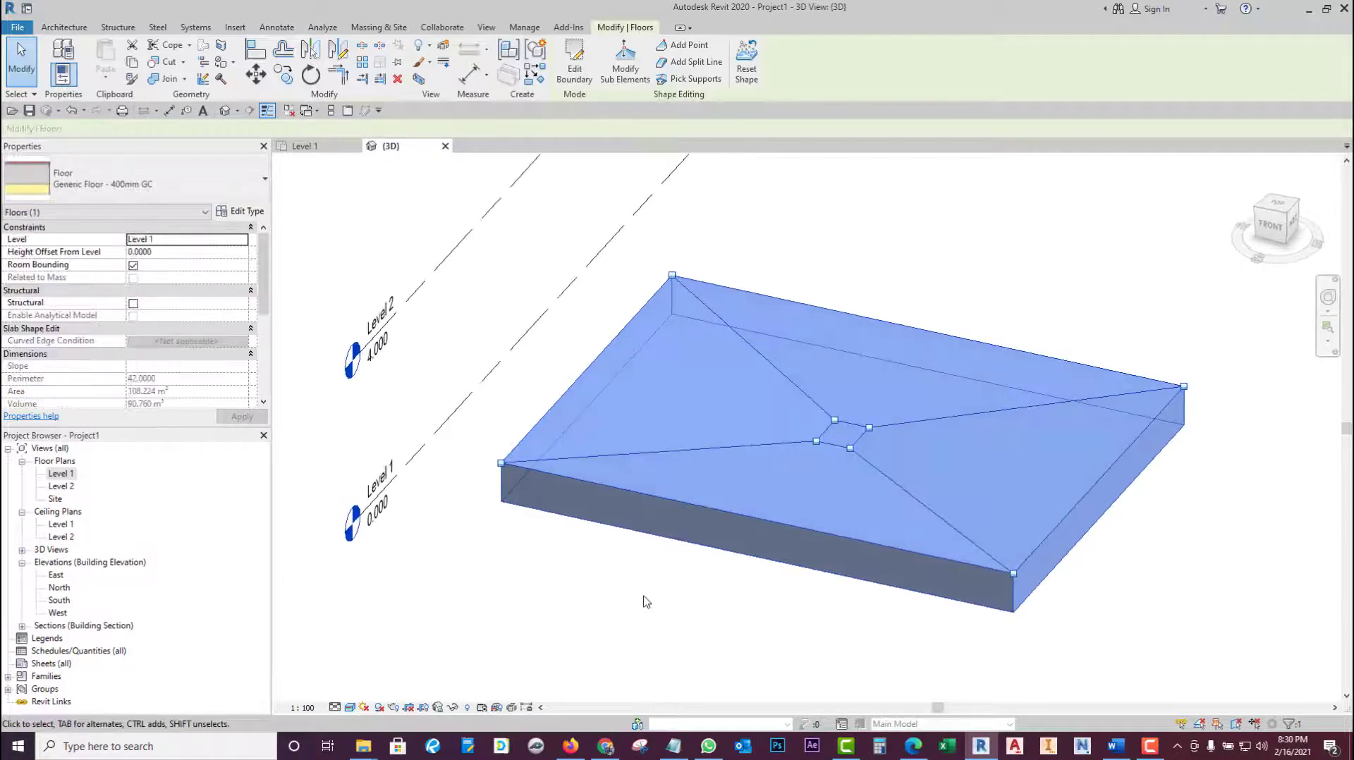
{"action": "key", "text": "Escape"}
{"action": "double_click", "coordinate": [59, 473]}
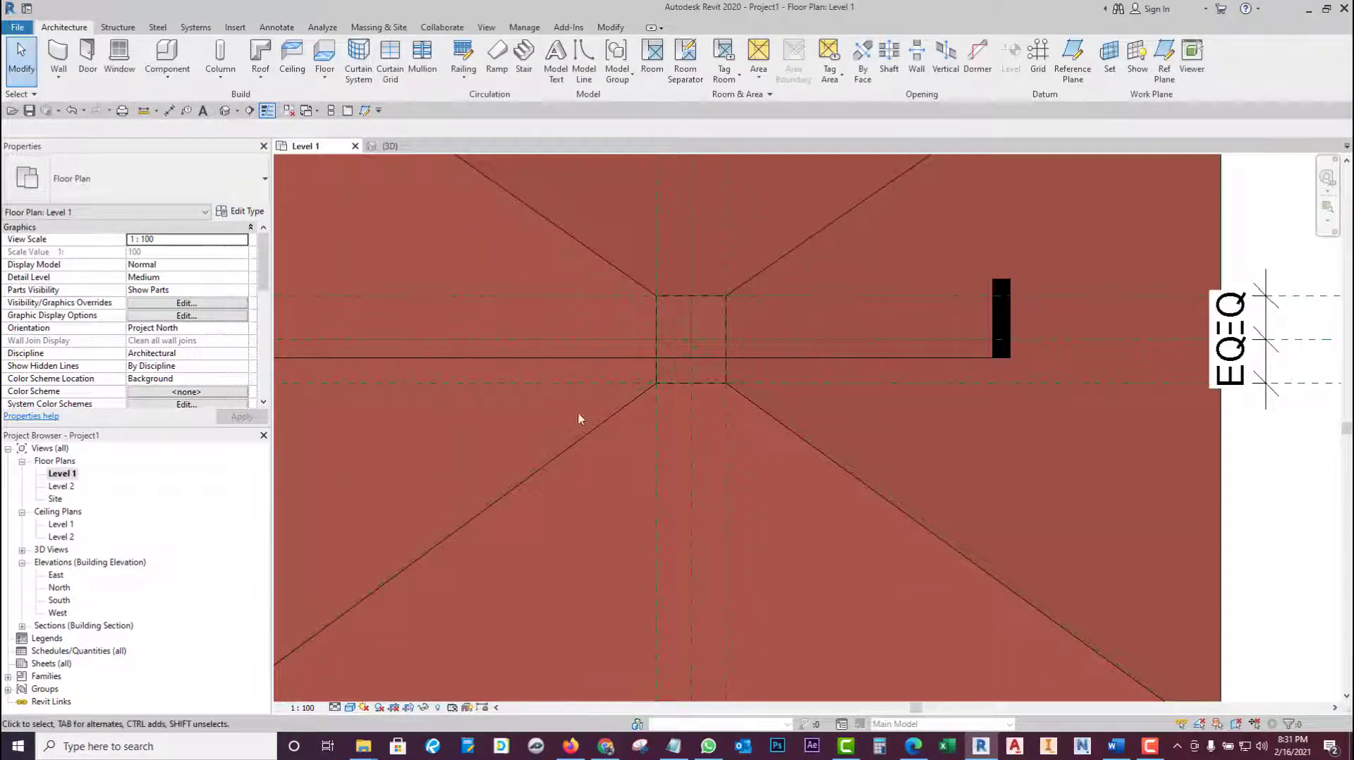
{"action": "scroll", "coordinate": [816, 408], "scroll_direction": "down", "scroll_amount": 3}
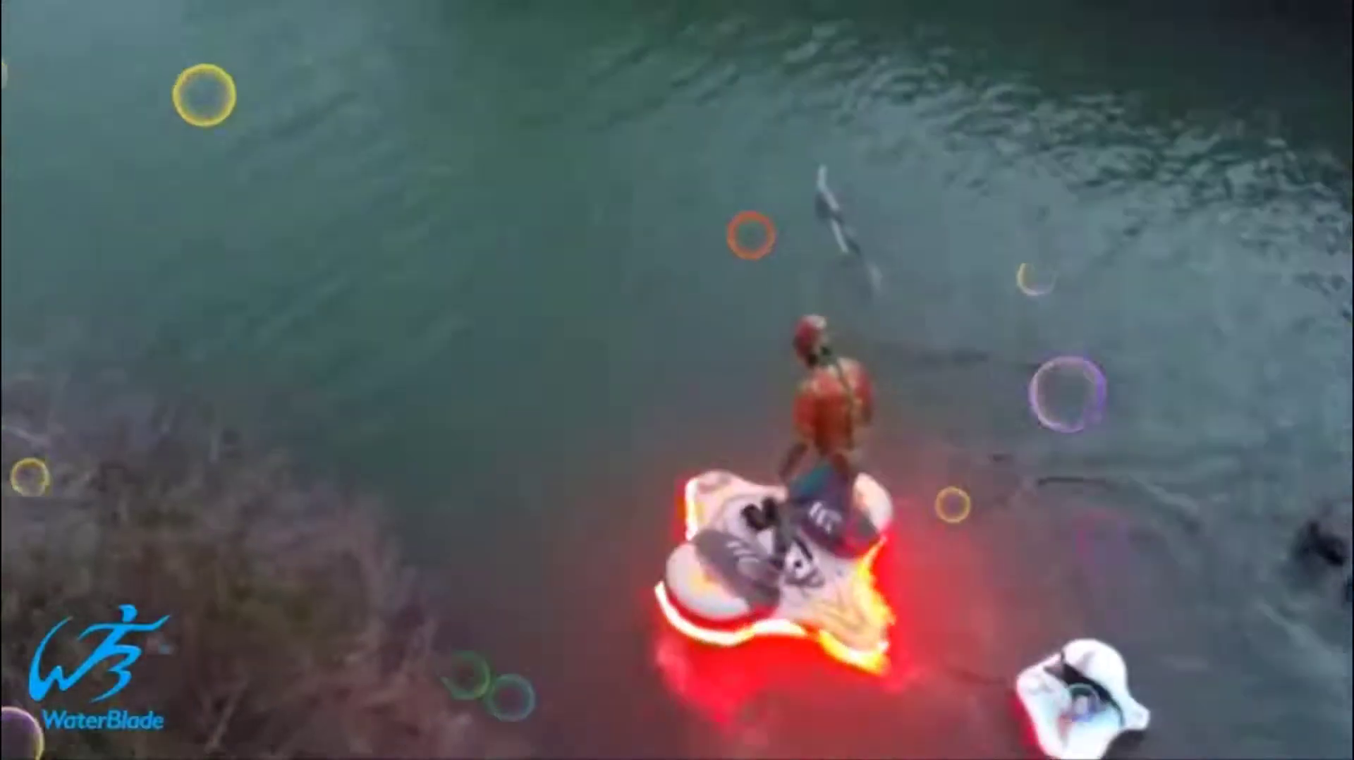
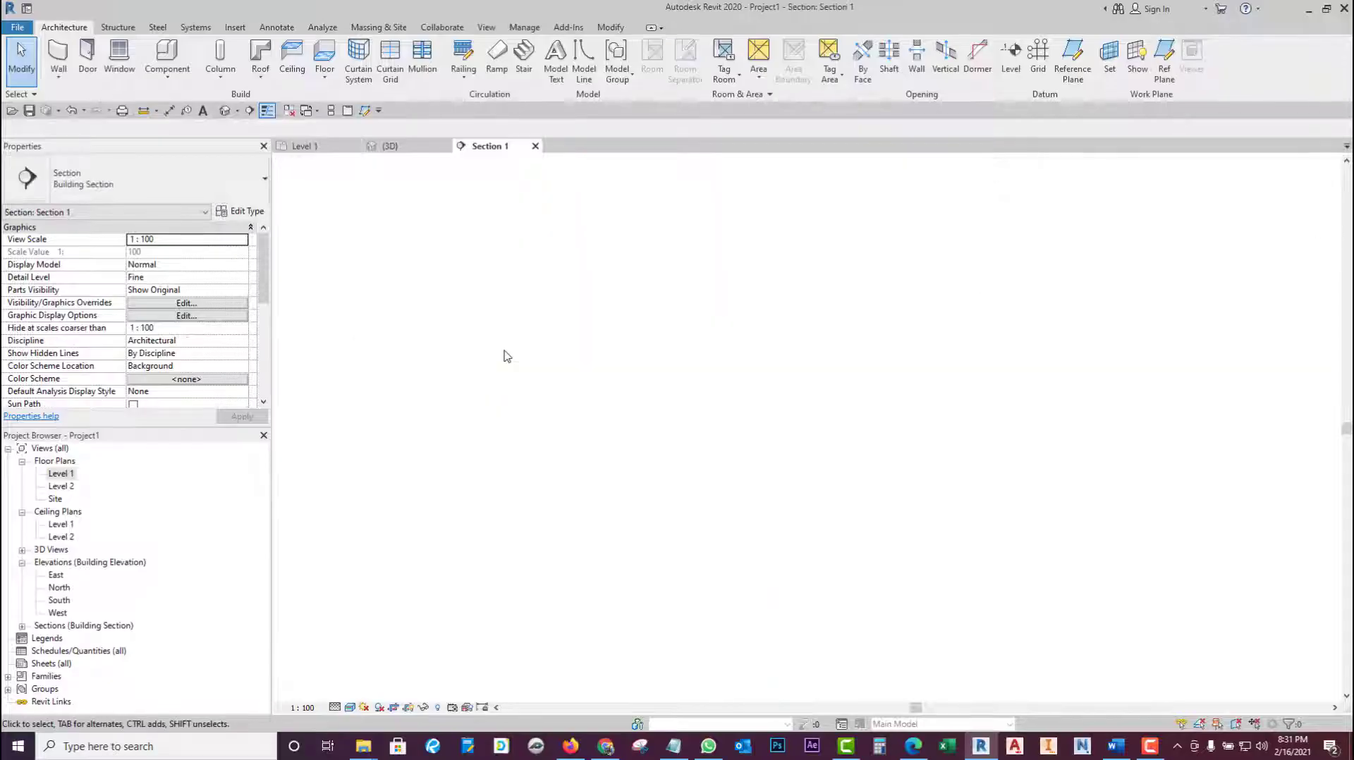
- In the floor type's structure, move the Variable thickness tick from the concrete Structure layer to Mortero
{"action": "scroll", "coordinate": [534, 425], "scroll_direction": "up", "scroll_amount": 2}
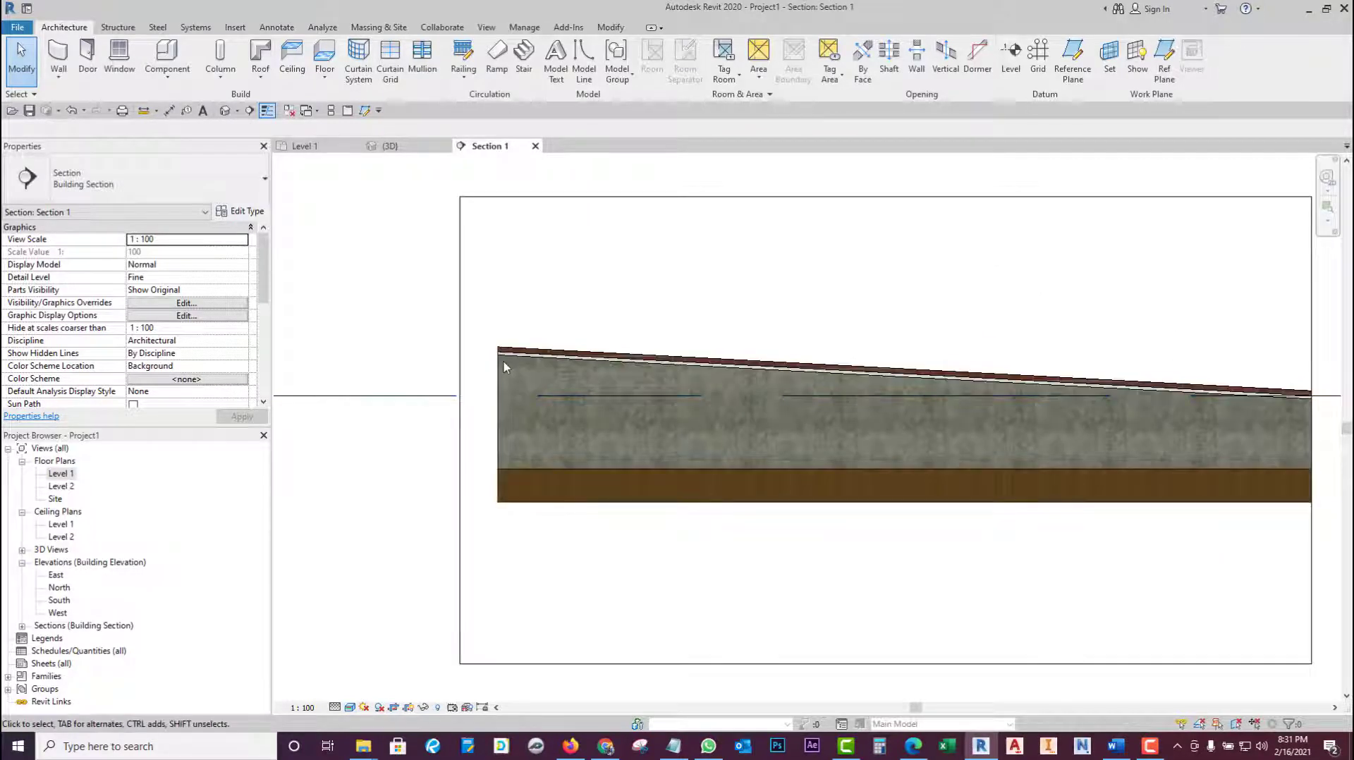
{"action": "scroll", "coordinate": [561, 413], "scroll_direction": "down", "scroll_amount": 2}
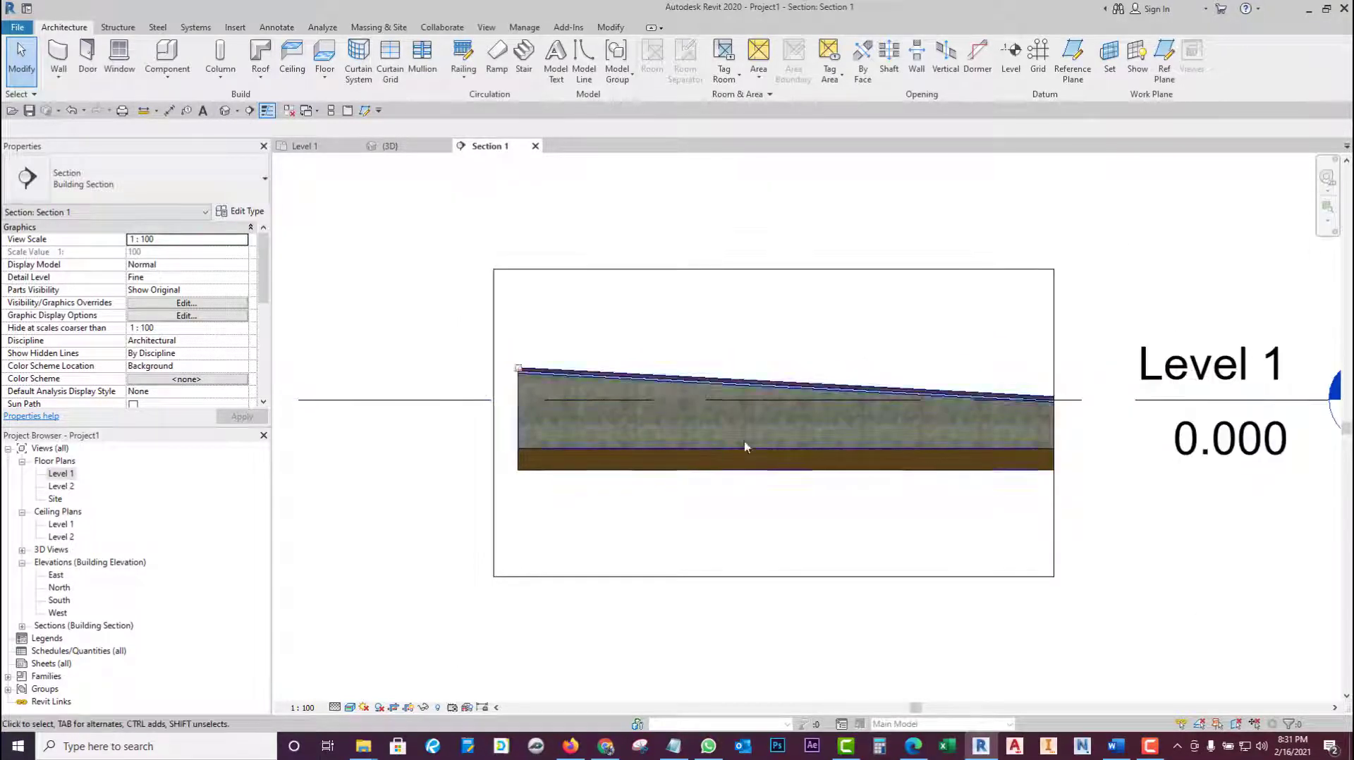
{"action": "left_click", "coordinate": [526, 440]}
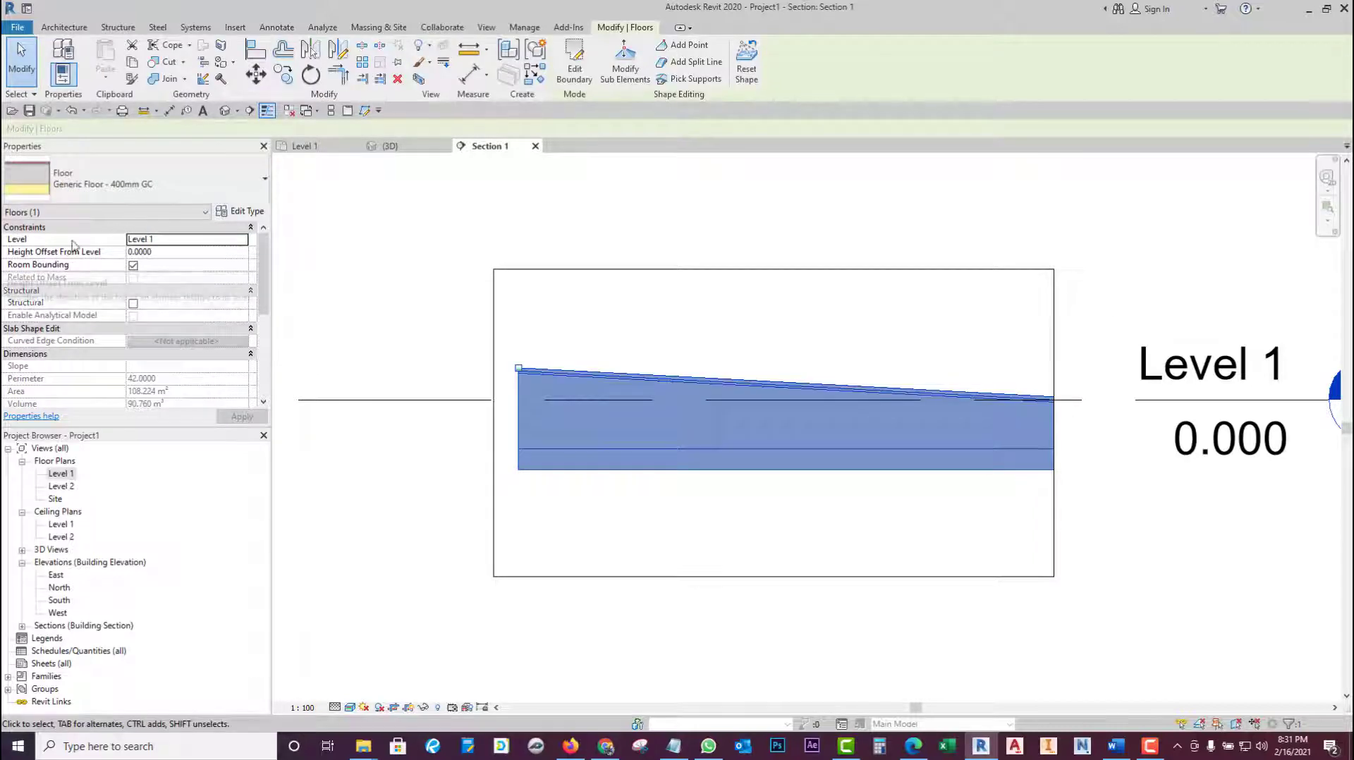
{"action": "left_click", "coordinate": [240, 211]}
{"action": "left_click", "coordinate": [780, 355]}
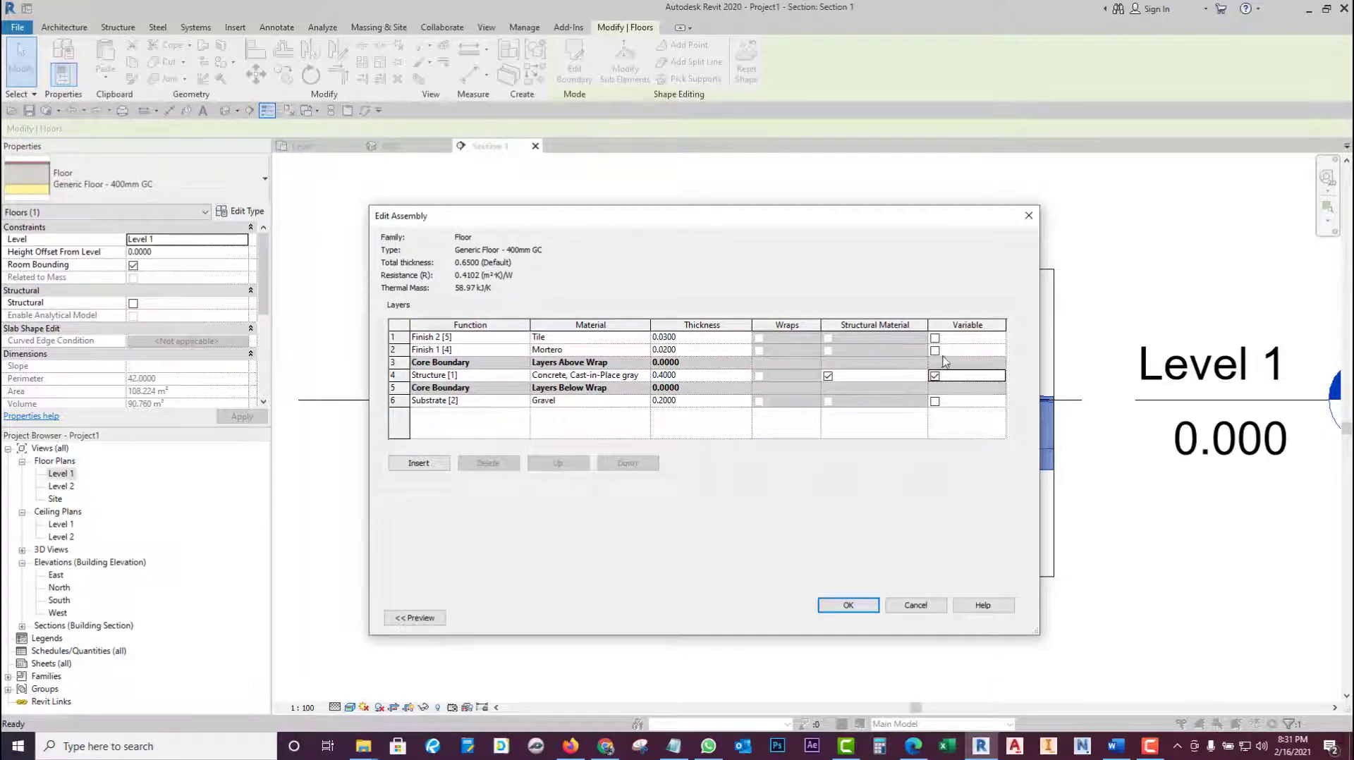
{"action": "left_click", "coordinate": [935, 351]}
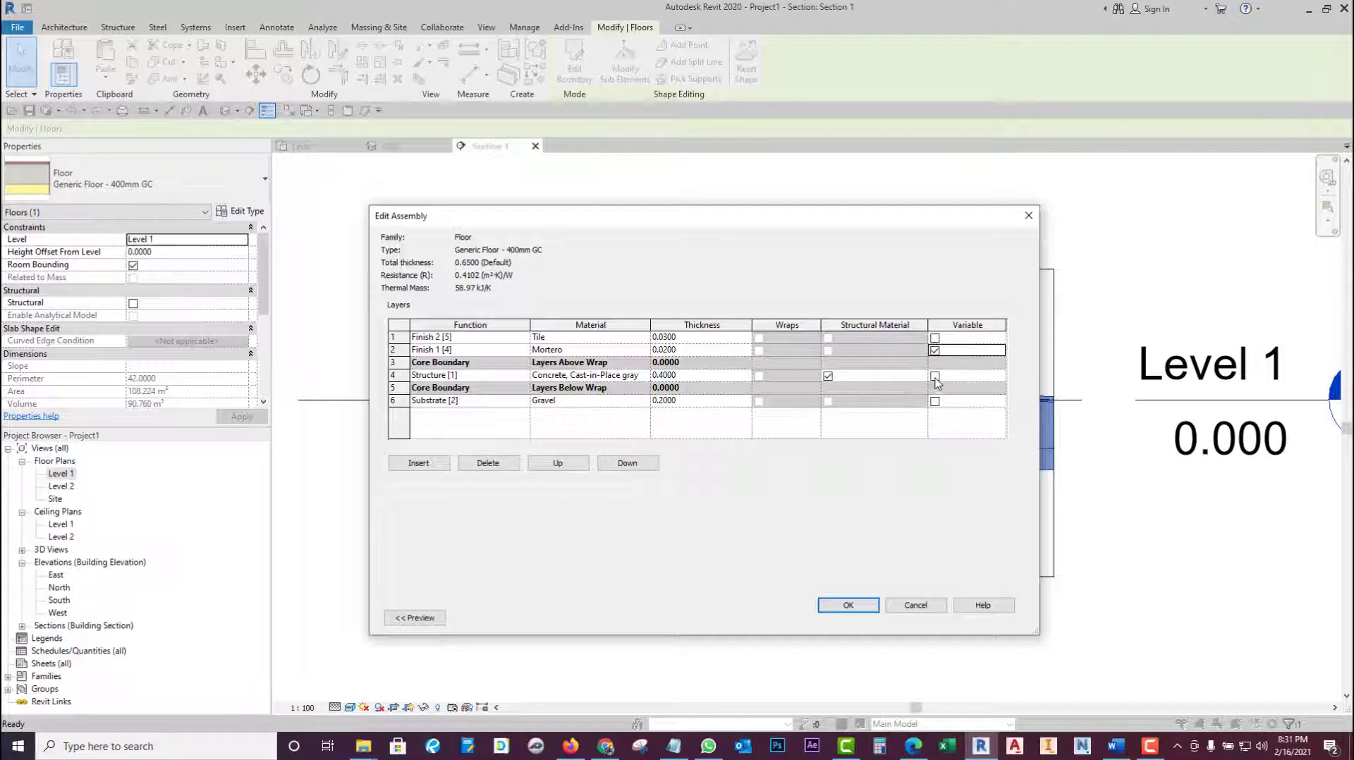
{"action": "left_click", "coordinate": [935, 377]}
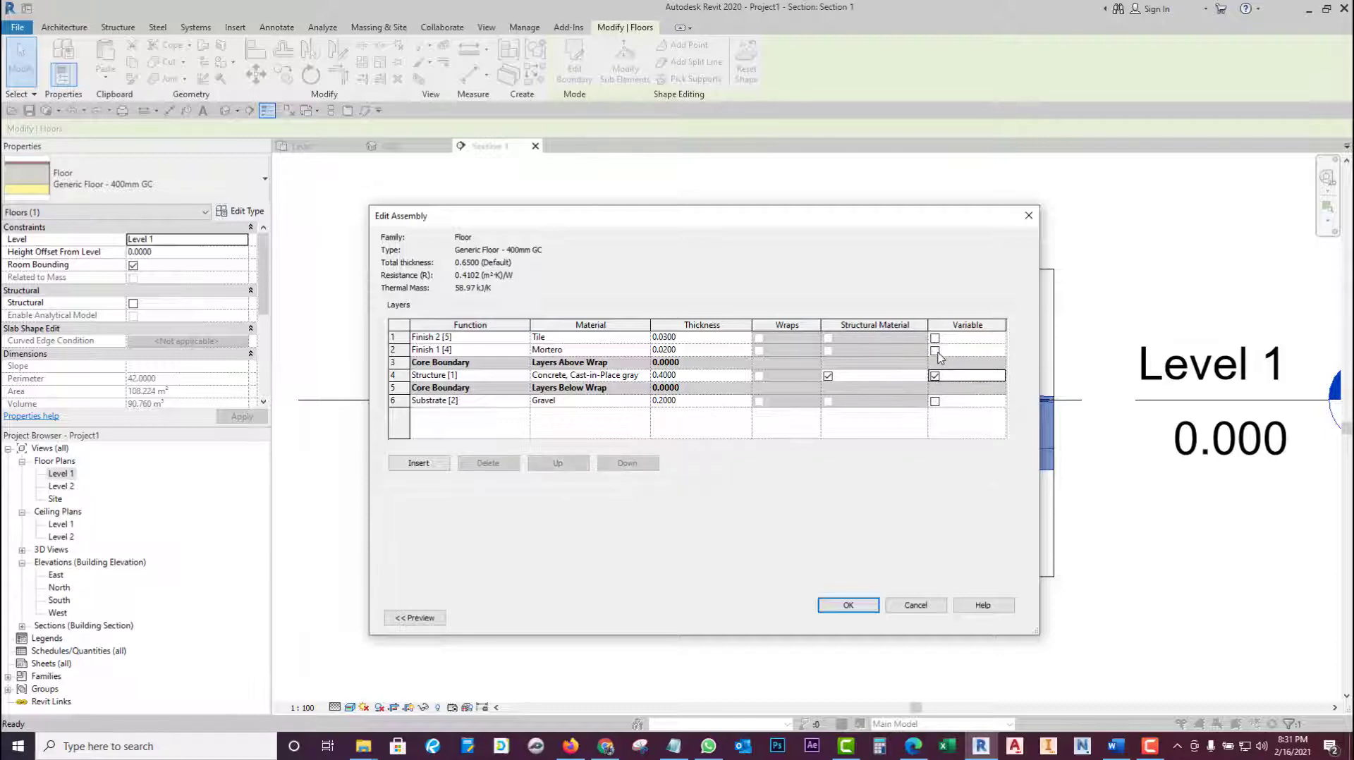
{"action": "left_click", "coordinate": [935, 352]}
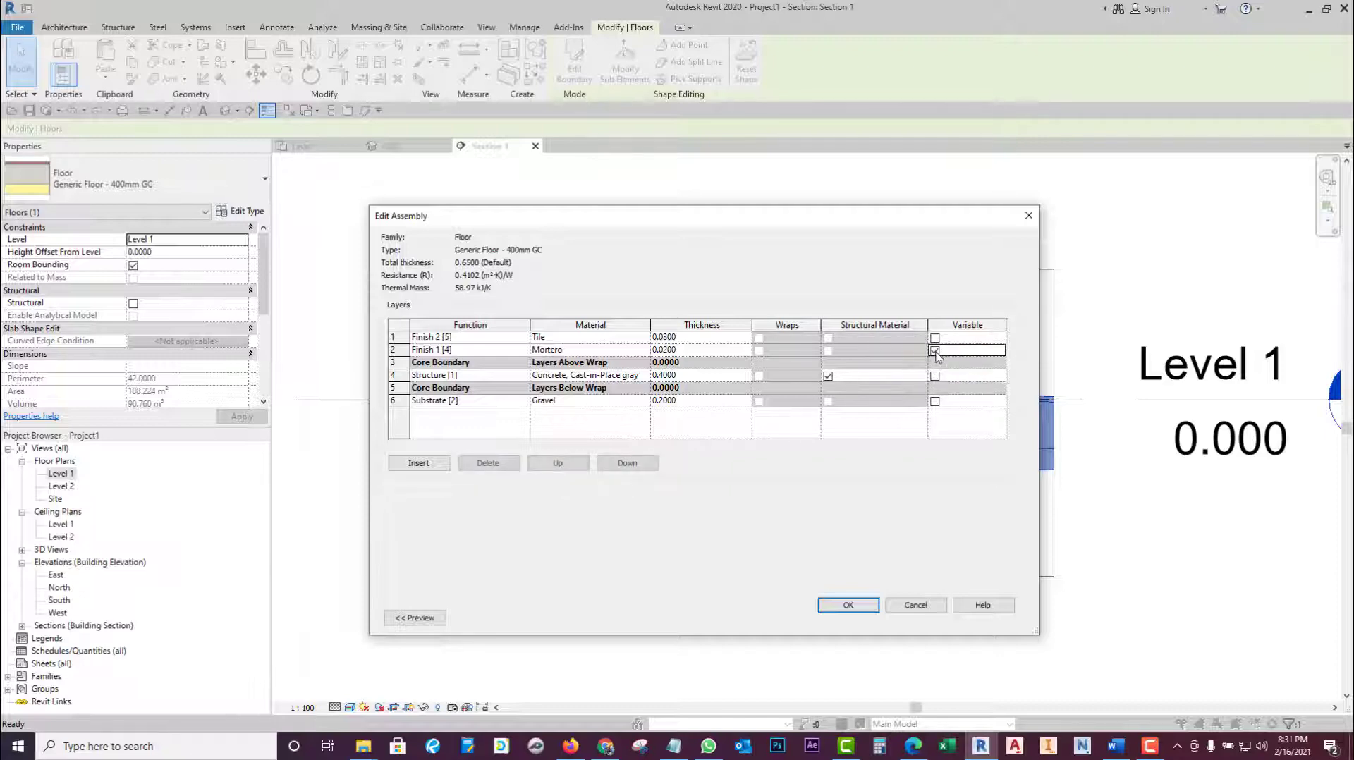
{"action": "left_click", "coordinate": [849, 610]}
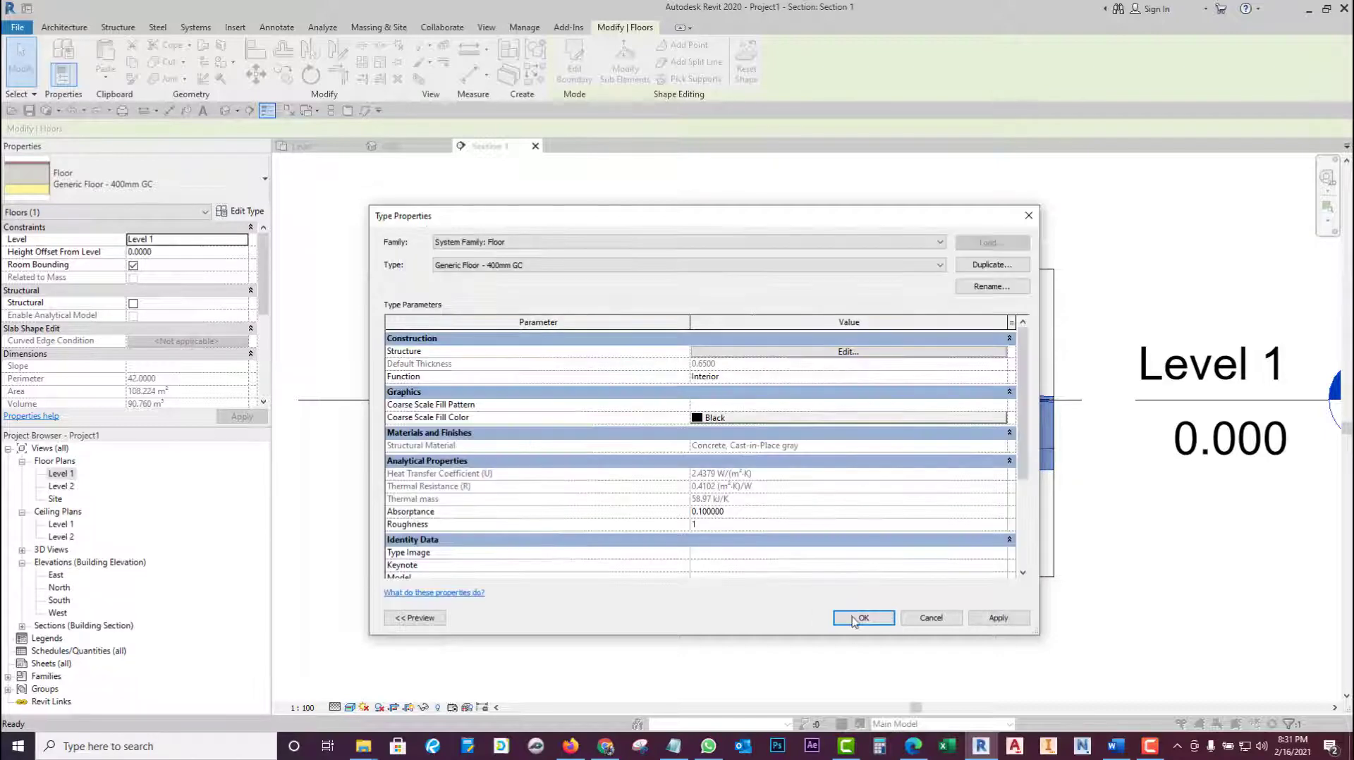
{"action": "left_click", "coordinate": [853, 617]}
{"action": "left_click", "coordinate": [633, 559]}
{"action": "scroll", "coordinate": [564, 423], "scroll_direction": "up", "scroll_amount": 2}
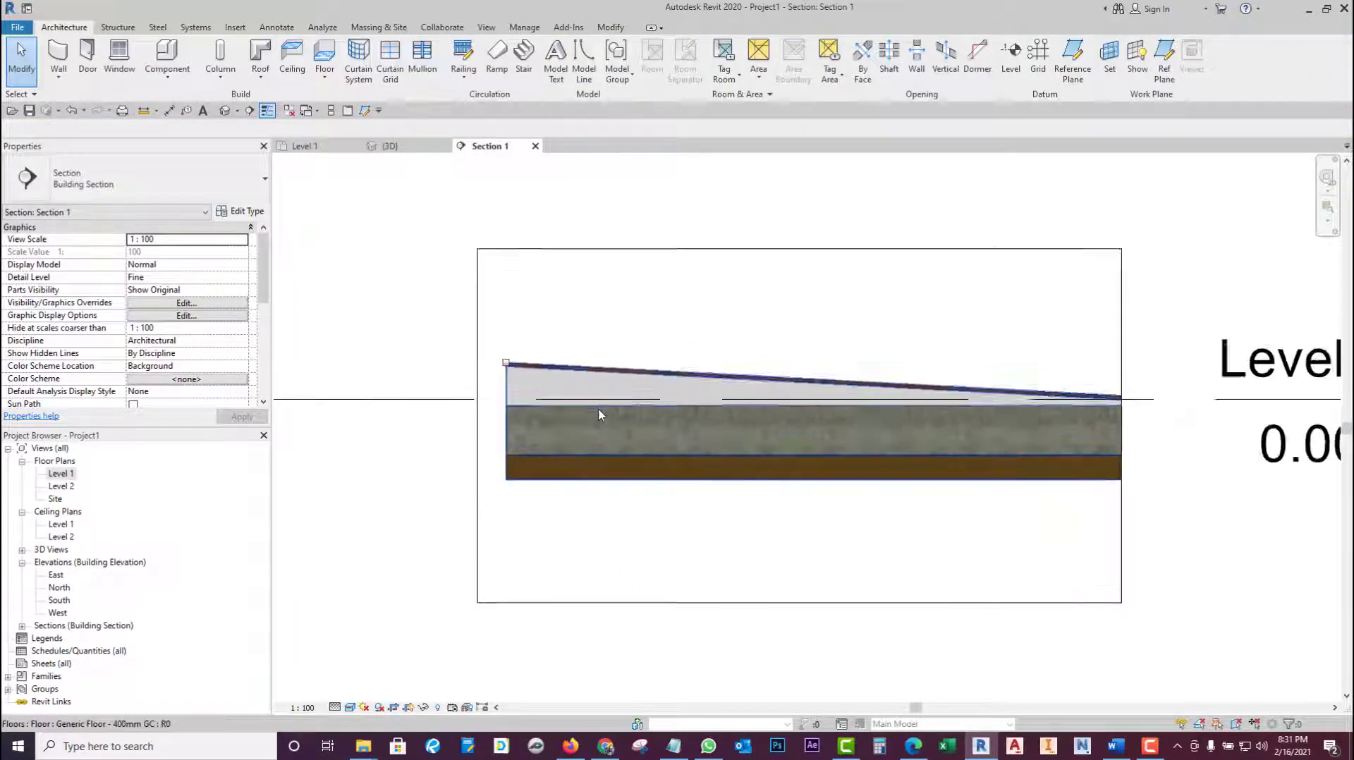
{"action": "scroll", "coordinate": [494, 385], "scroll_direction": "up", "scroll_amount": 2}
{"action": "scroll", "coordinate": [488, 379], "scroll_direction": "up", "scroll_amount": 1}
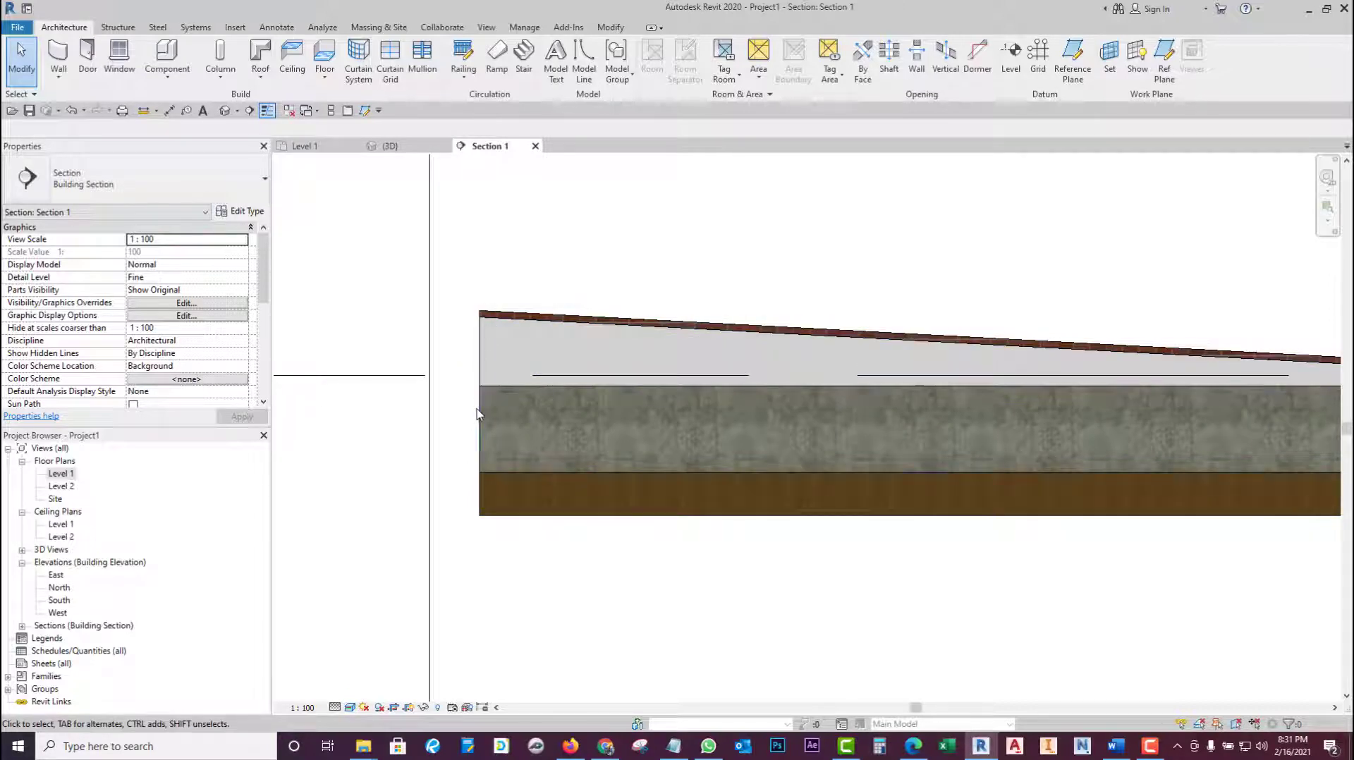
{"action": "scroll", "coordinate": [479, 421], "scroll_direction": "down", "scroll_amount": 3}
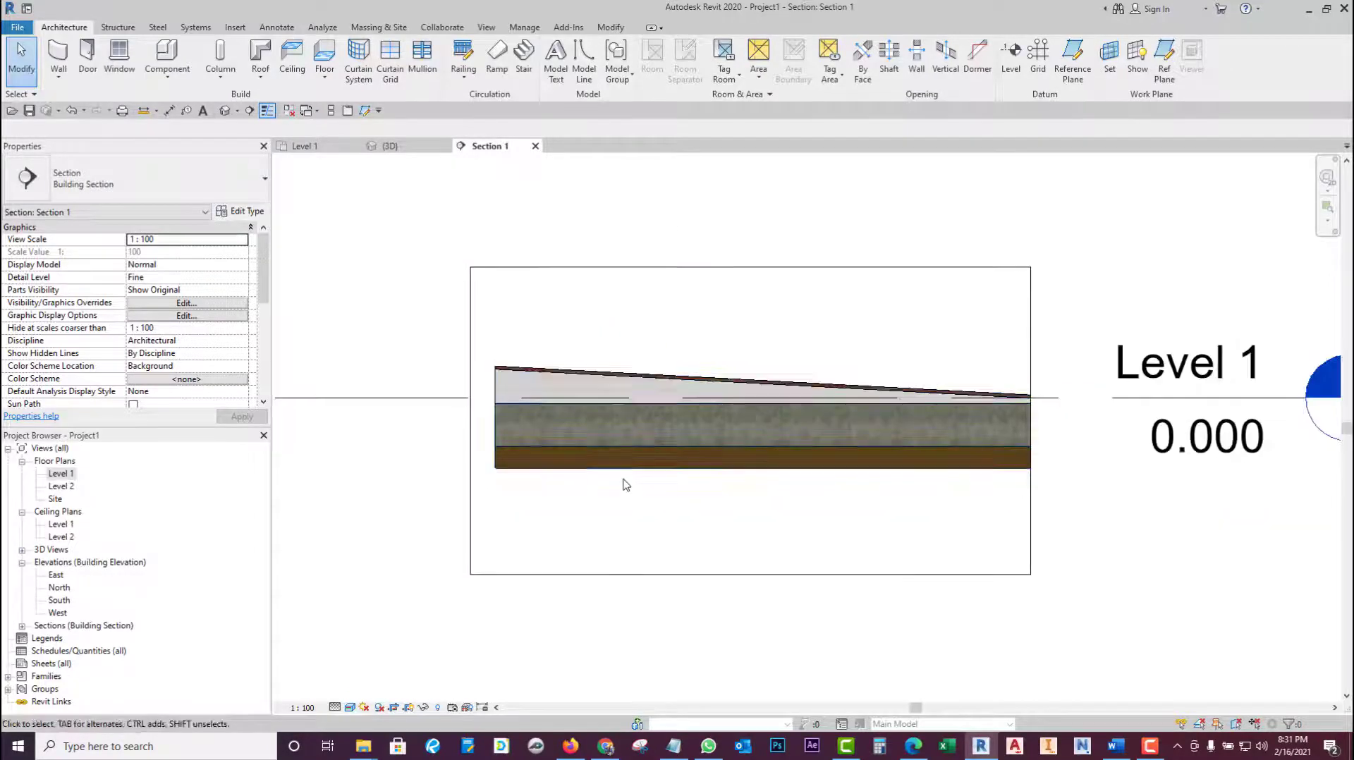
{"action": "left_click", "coordinate": [409, 146]}
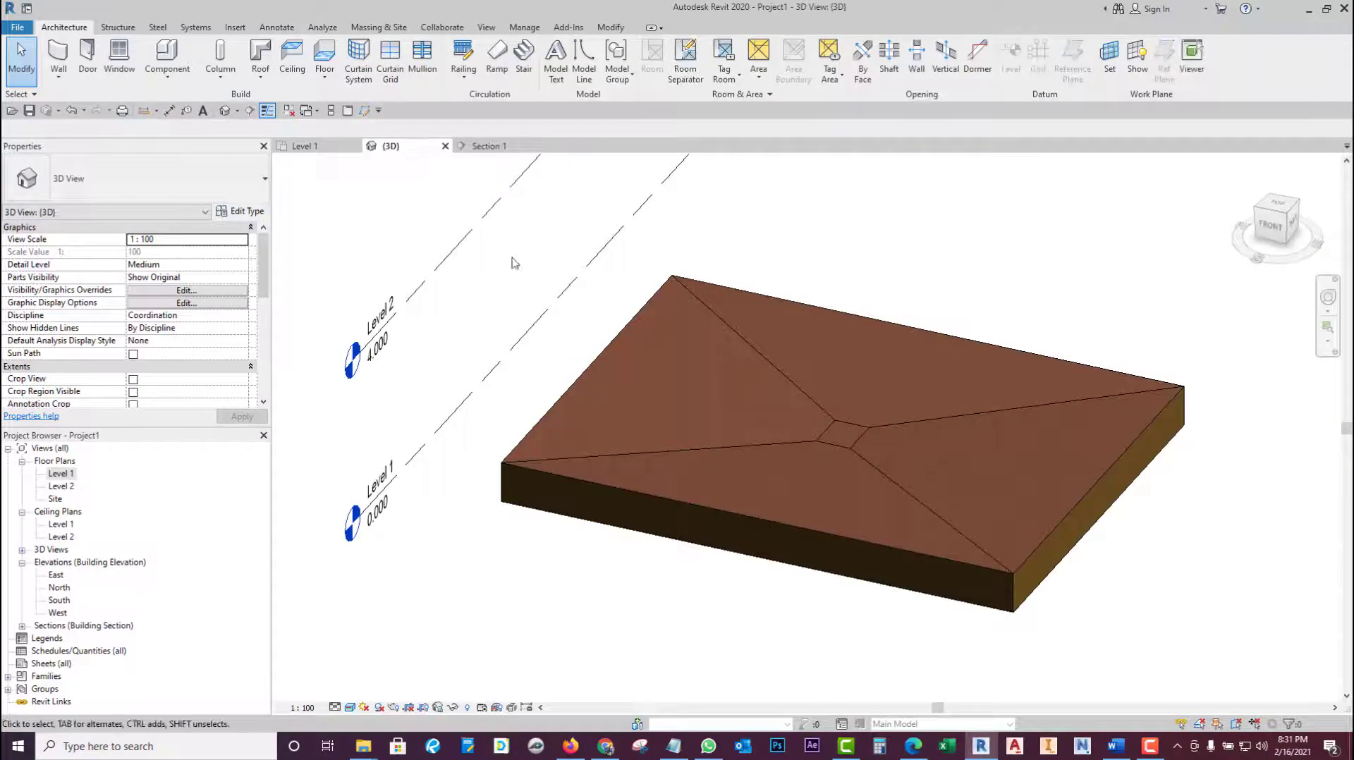
{"action": "scroll", "coordinate": [698, 564], "scroll_direction": "up", "scroll_amount": 3}
{"action": "middle_click_drag", "start_coordinate": [701, 579], "coordinate": [669, 617]}
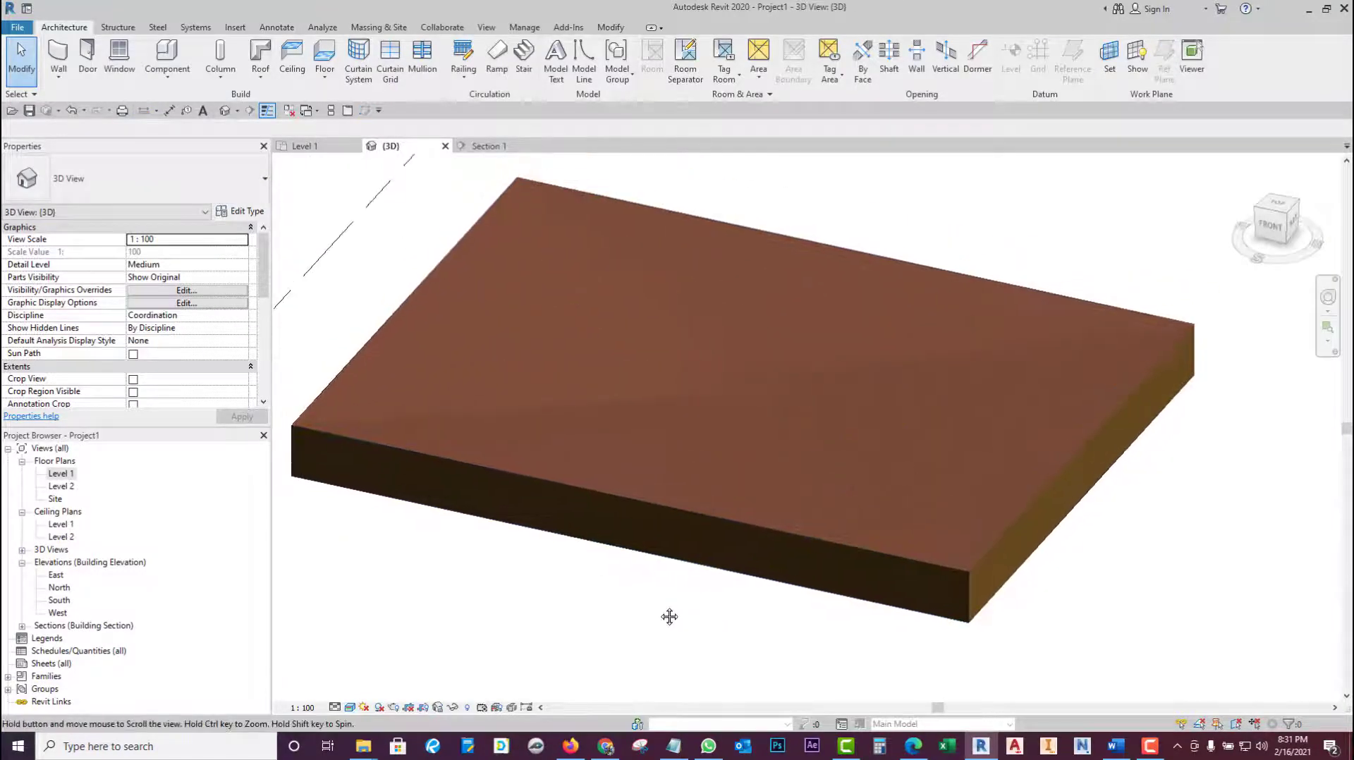
{"action": "key", "text": "ctrl+Tab"}
{"action": "double_click", "coordinate": [510, 358]}
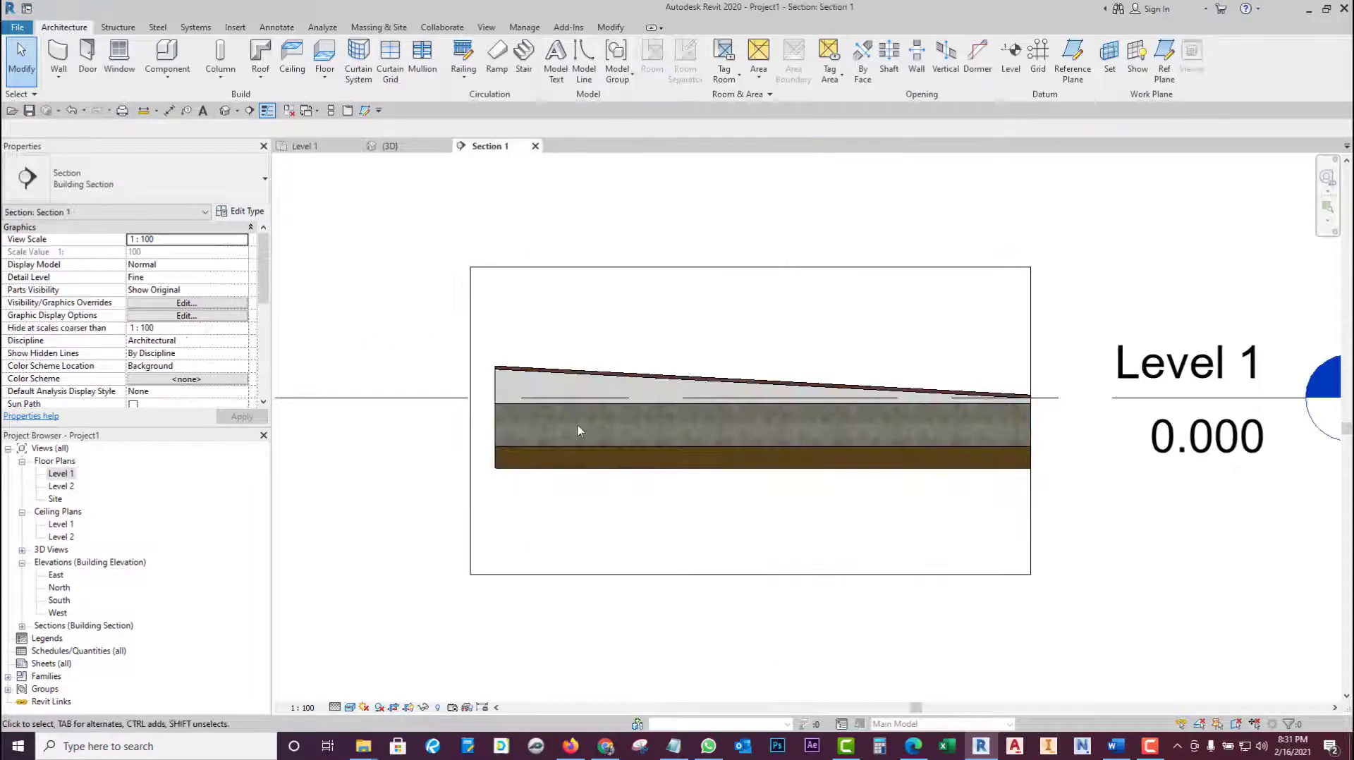
{"action": "scroll", "coordinate": [642, 449], "scroll_direction": "up", "scroll_amount": 1}
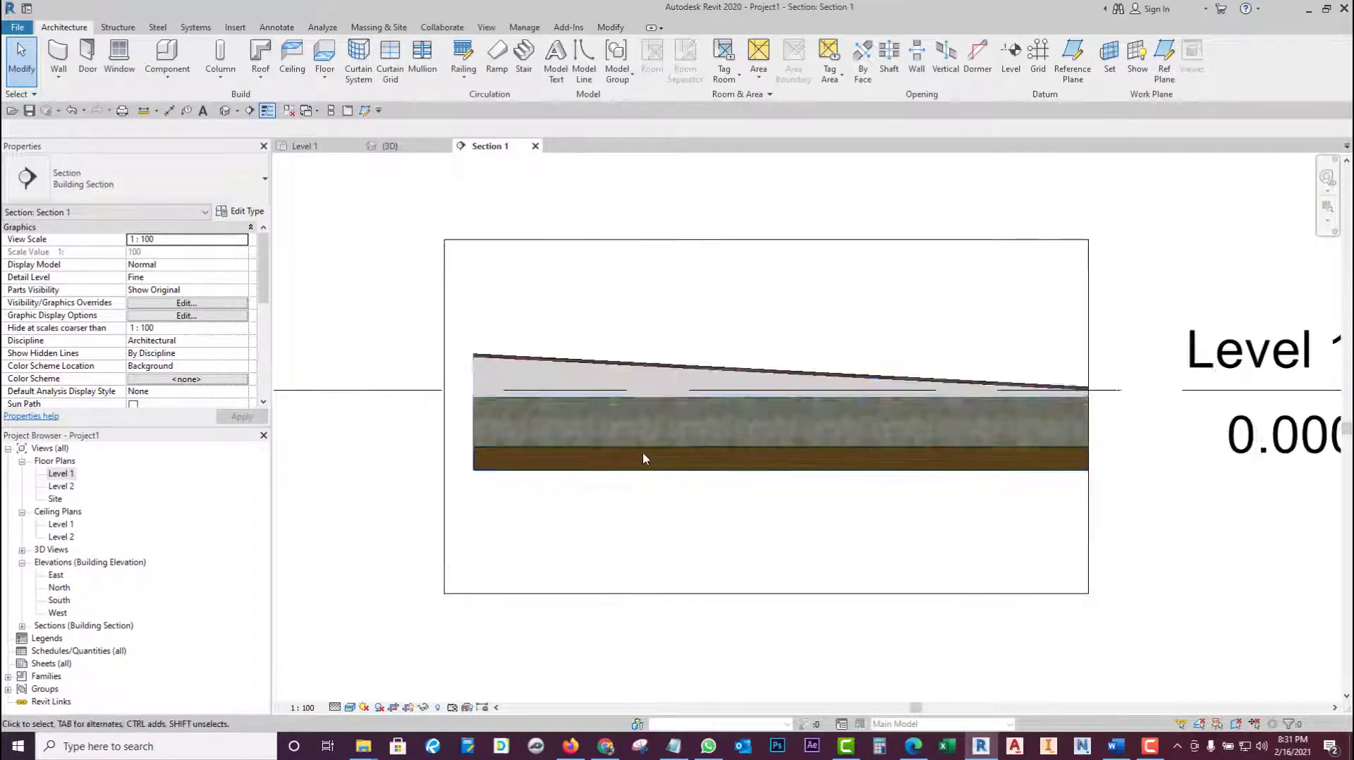
{"action": "left_click", "coordinate": [575, 420]}
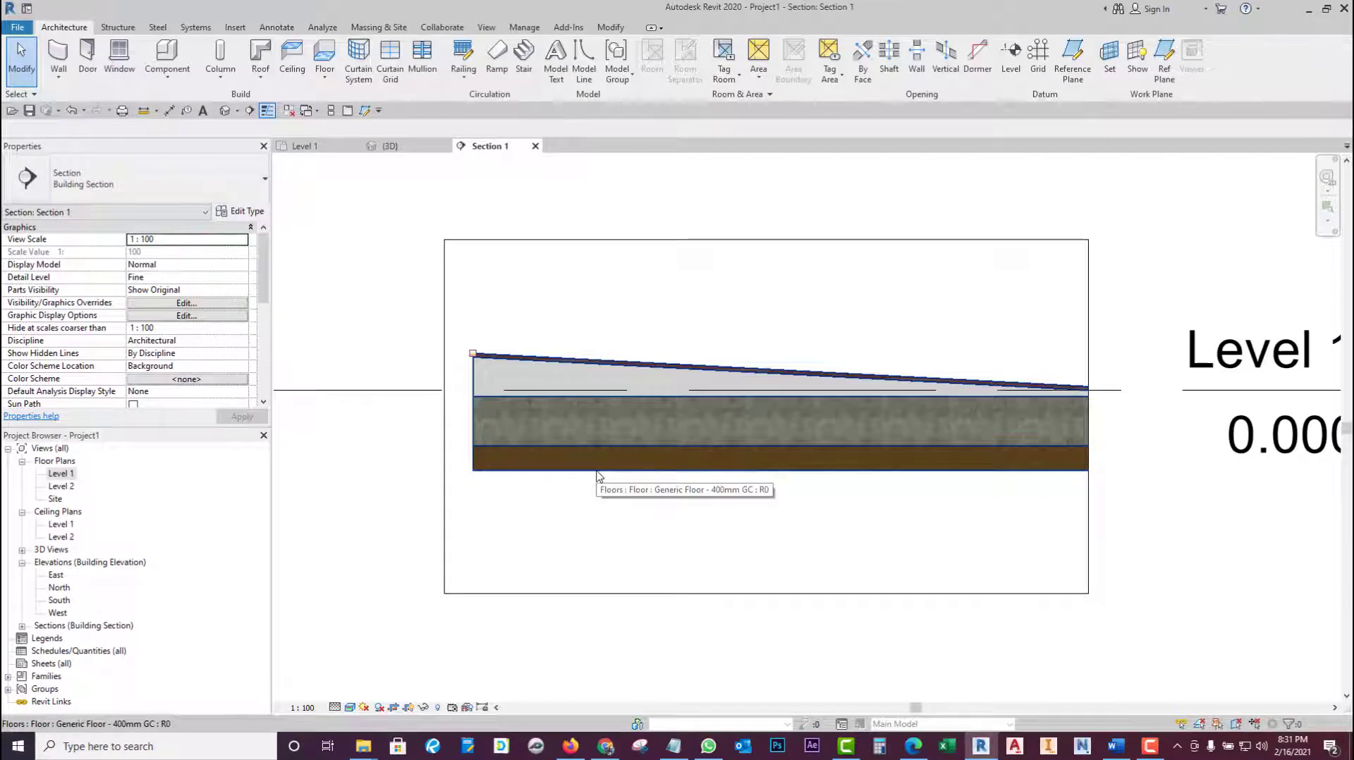
{"action": "key", "text": "Escape"}
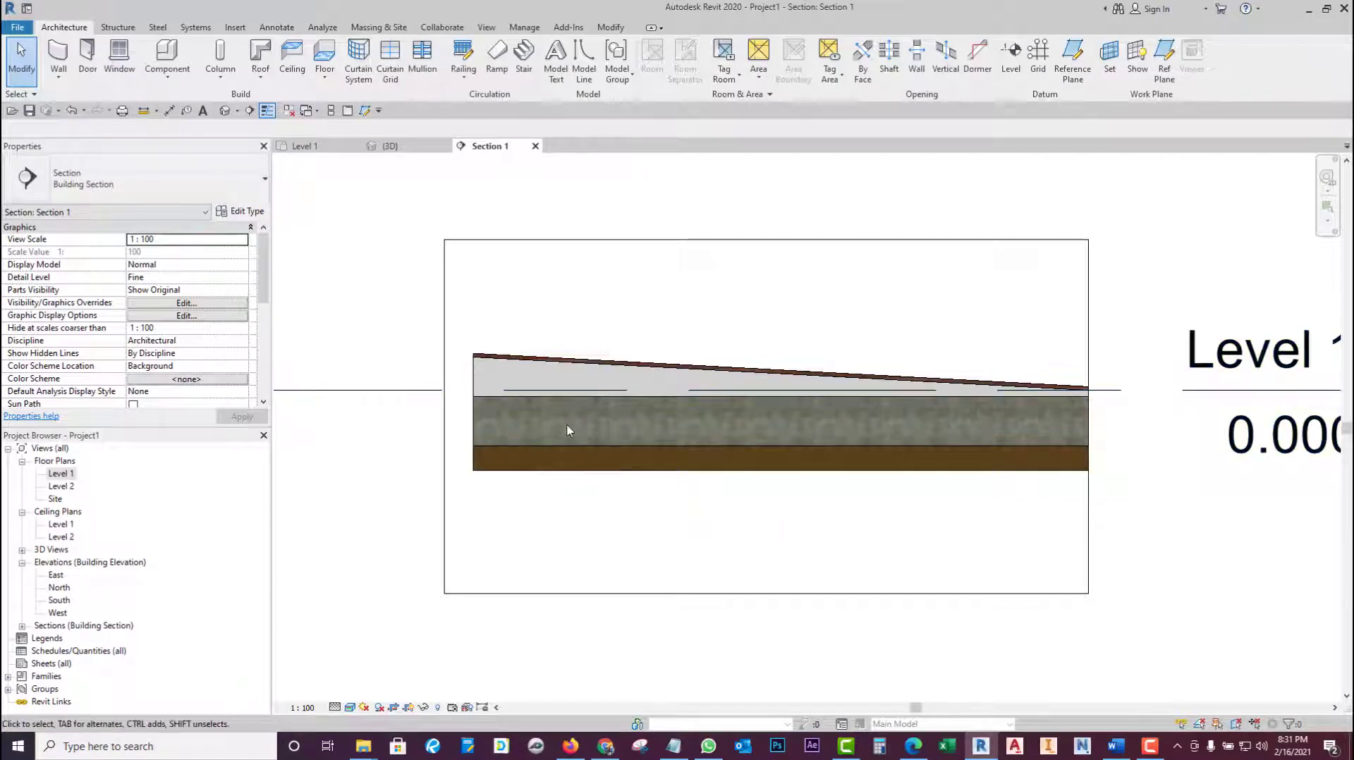
{"action": "left_click", "coordinate": [565, 423]}
{"action": "left_click", "coordinate": [576, 370]}
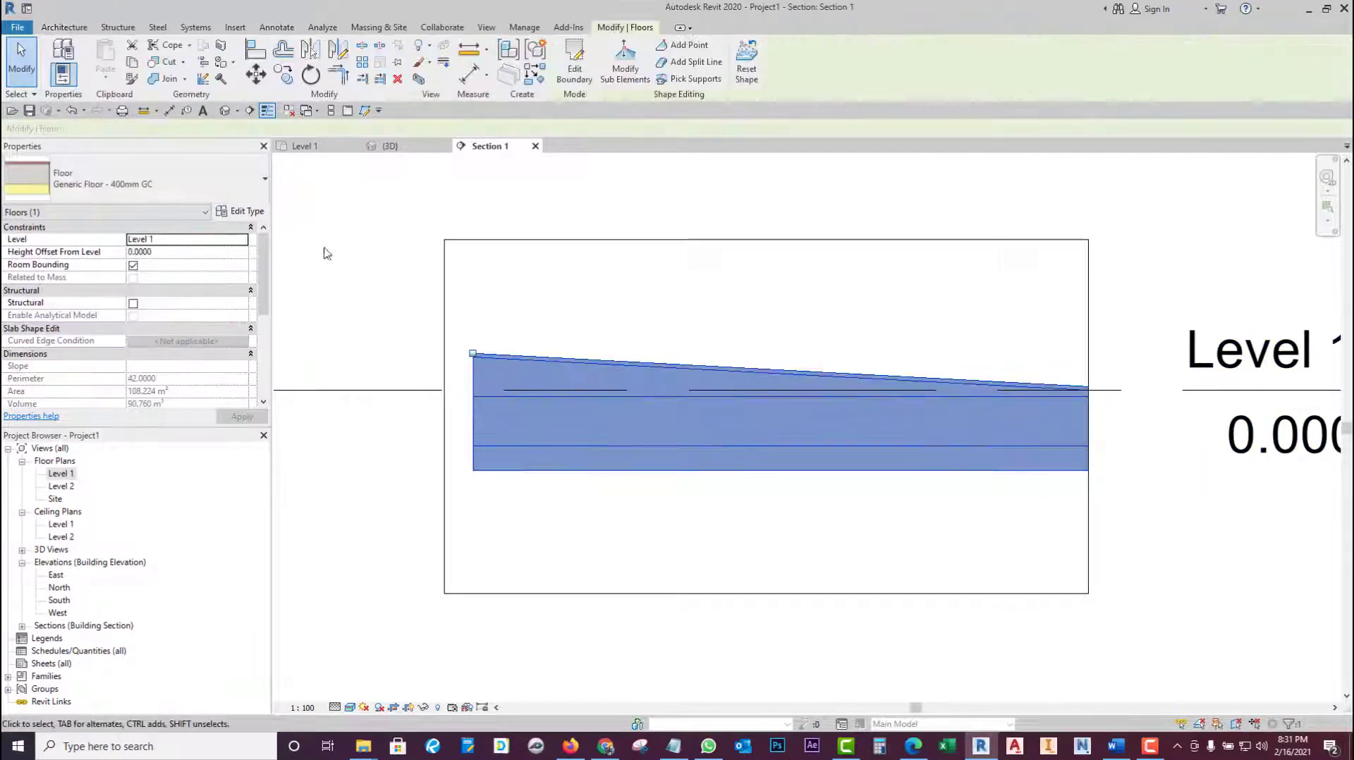
- Tick Variable on the Substrate (Gravel) row in the floor type's structure instead of Mortero
{"action": "left_click", "coordinate": [240, 210]}
{"action": "left_click", "coordinate": [829, 352]}
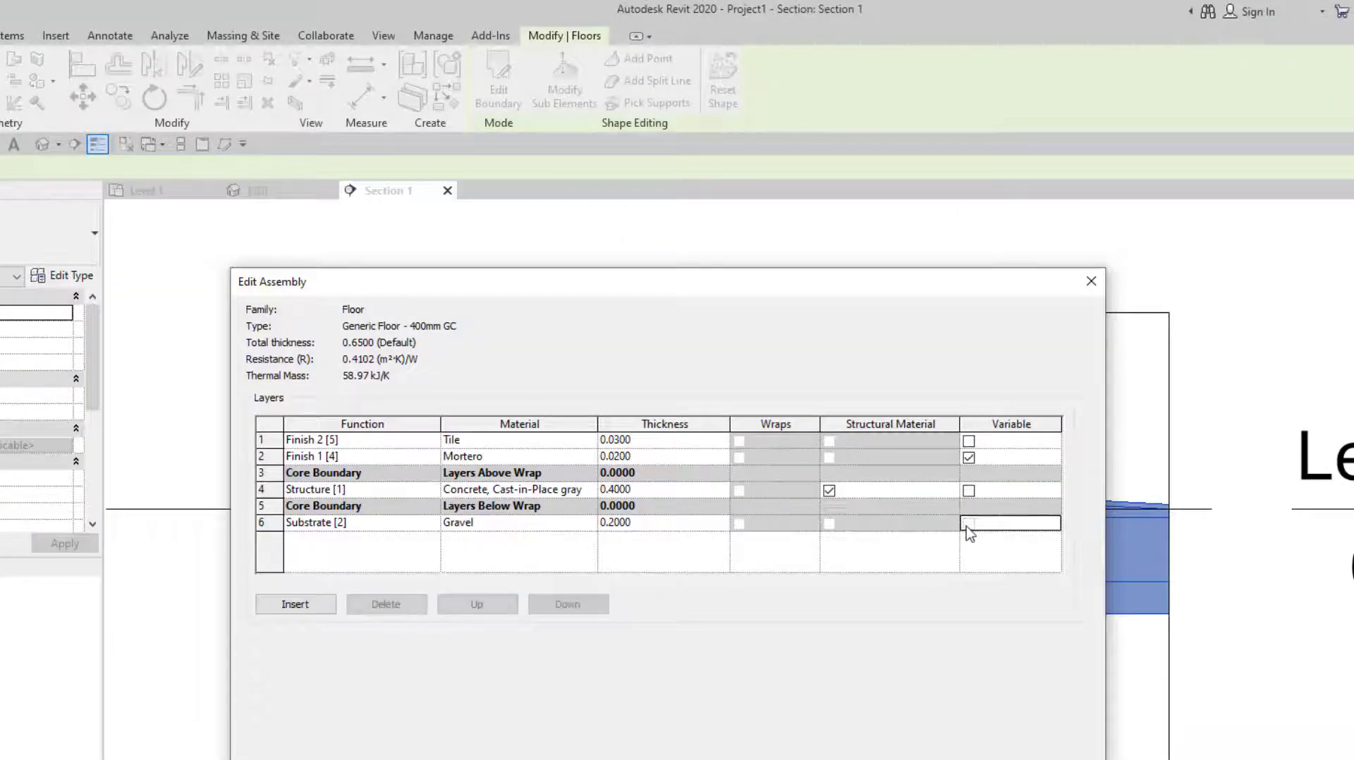
{"action": "left_click", "coordinate": [968, 524]}
{"action": "left_click", "coordinate": [849, 622]}
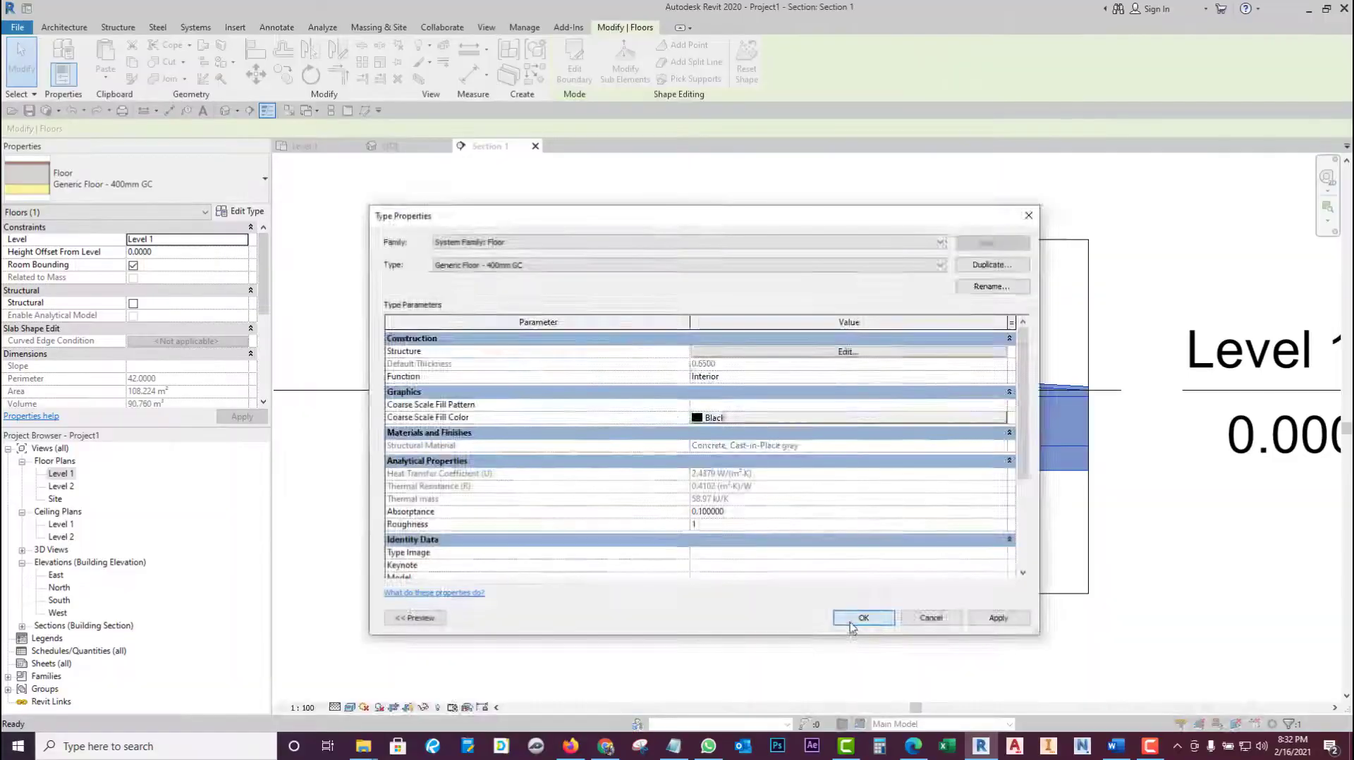
{"action": "left_click", "coordinate": [853, 620]}
{"action": "left_click", "coordinate": [725, 546]}
{"action": "scroll", "coordinate": [614, 523], "scroll_direction": "up", "scroll_amount": 2}
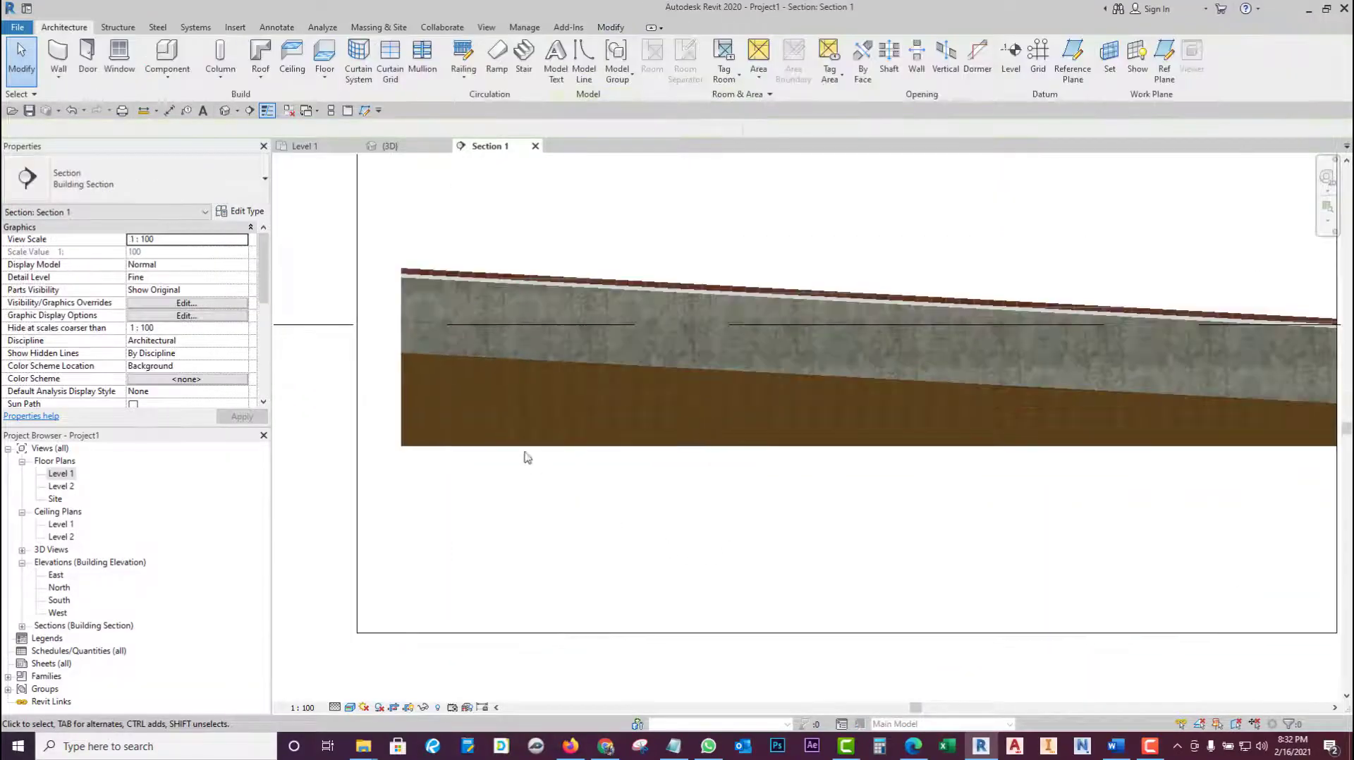
{"action": "scroll", "coordinate": [522, 459], "scroll_direction": "up", "scroll_amount": 2}
{"action": "scroll", "coordinate": [450, 405], "scroll_direction": "up", "scroll_amount": 2}
{"action": "scroll", "coordinate": [423, 465], "scroll_direction": "down", "scroll_amount": 3}
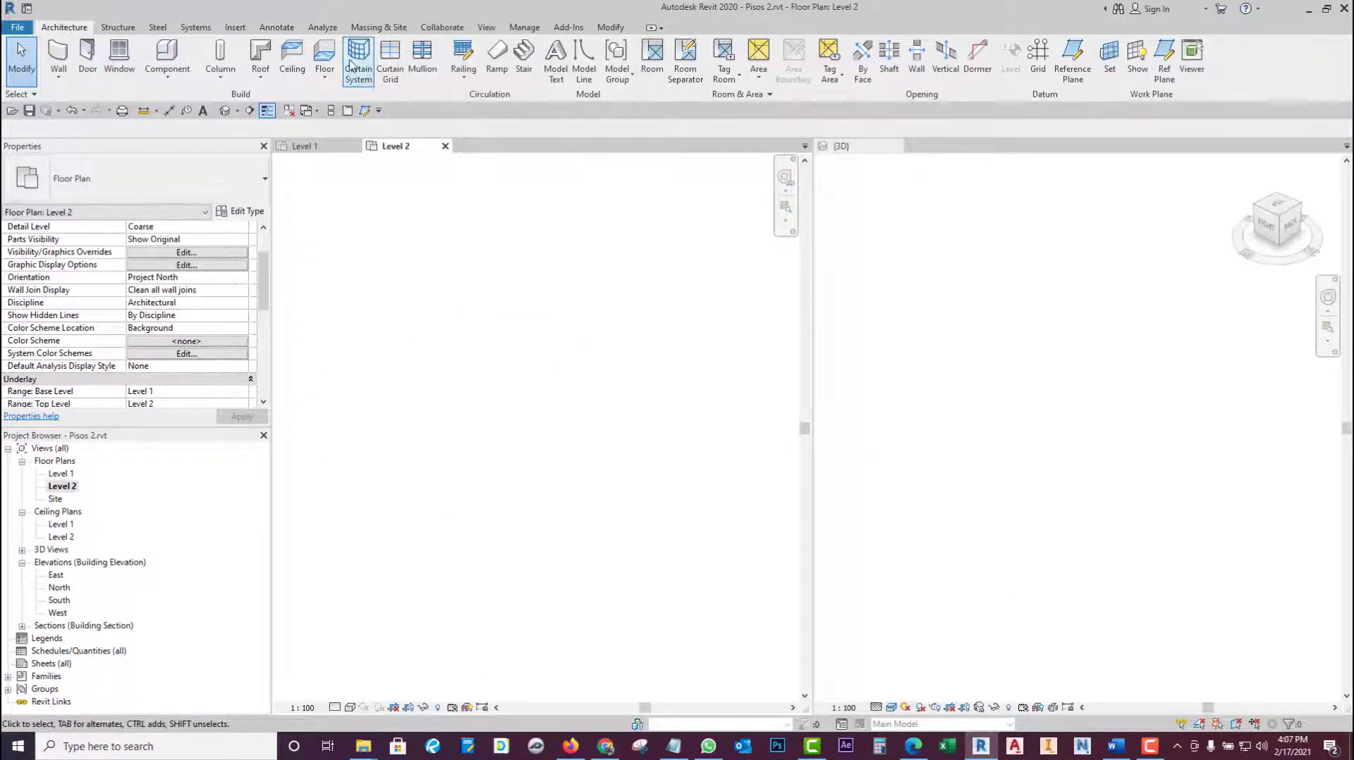
- Start a new Level 2 floor and sketch a Start-End-Radius arc boundary
{"action": "left_click", "coordinate": [315, 53]}
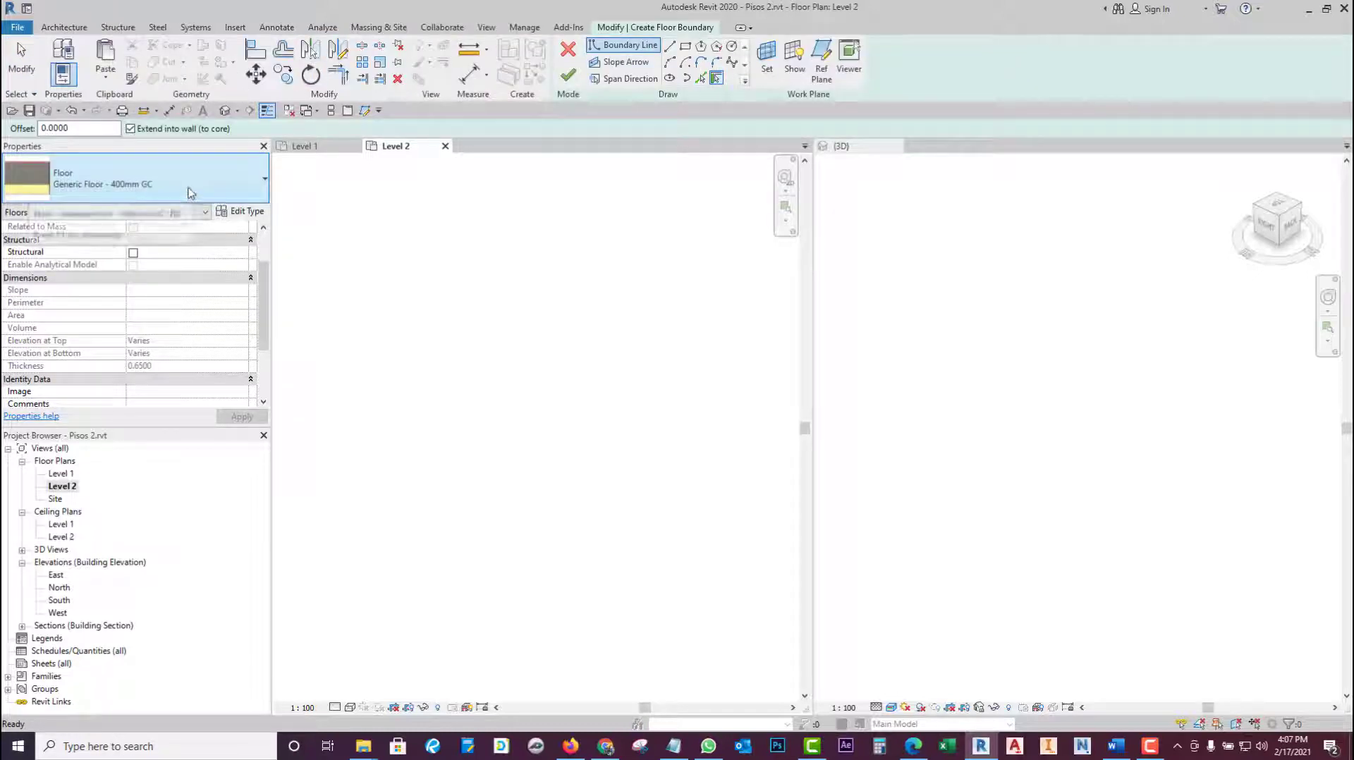
{"action": "left_click", "coordinate": [187, 191]}
{"action": "left_click", "coordinate": [189, 193]}
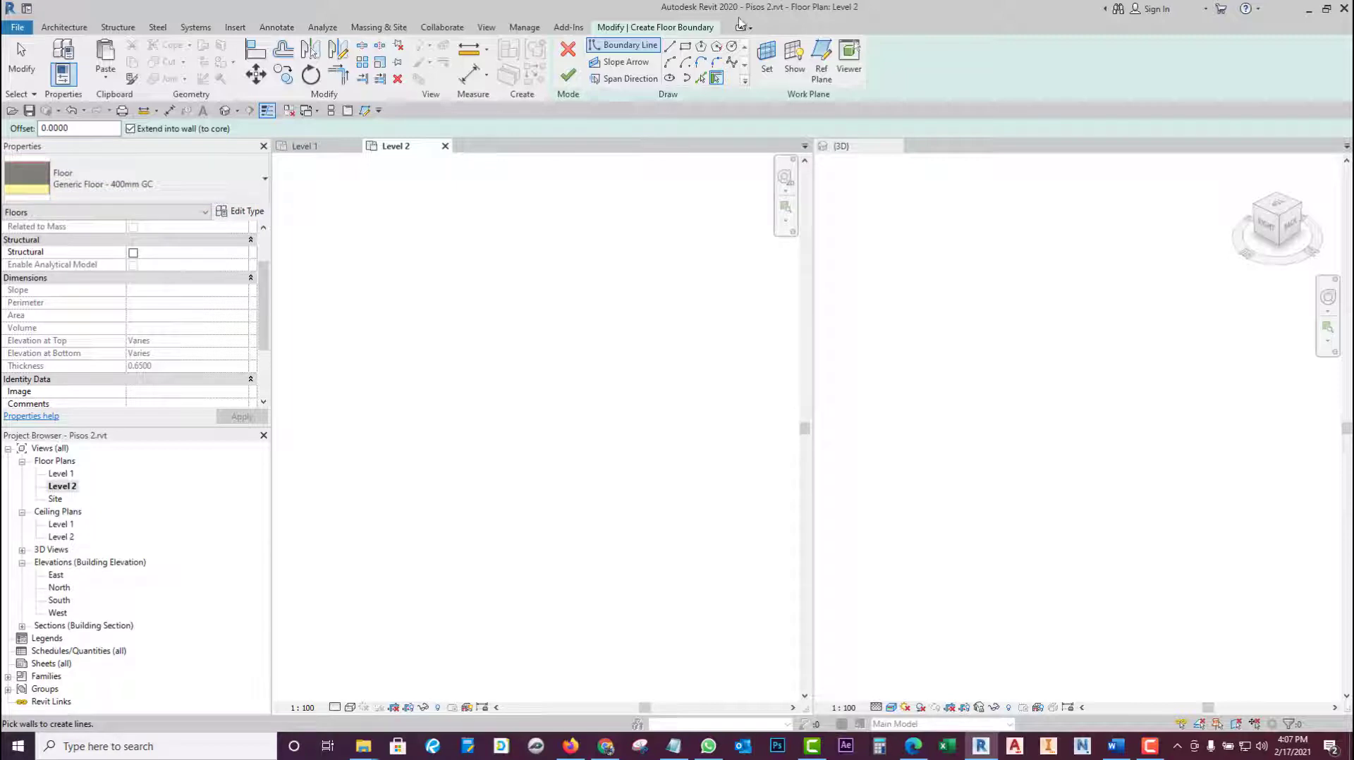
{"action": "left_click", "coordinate": [669, 64]}
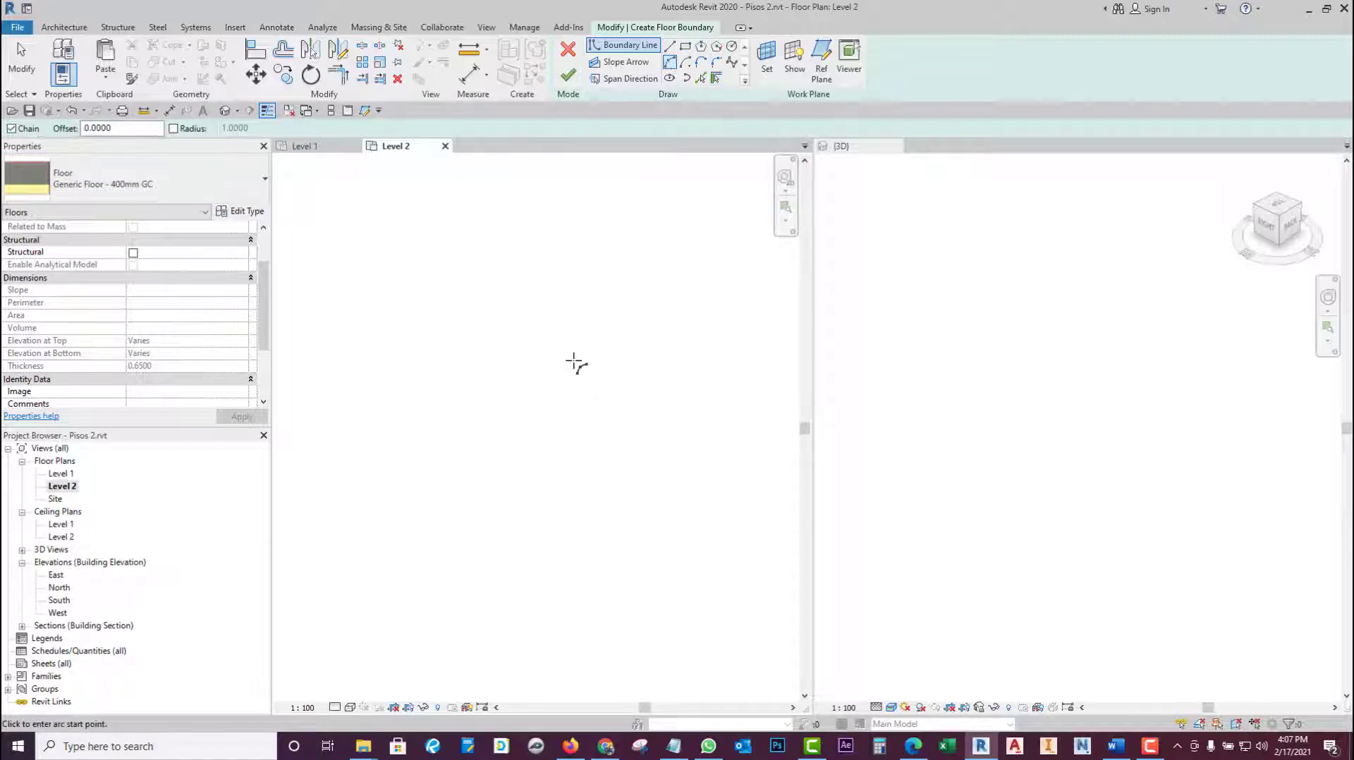
{"action": "left_click", "coordinate": [462, 342]}
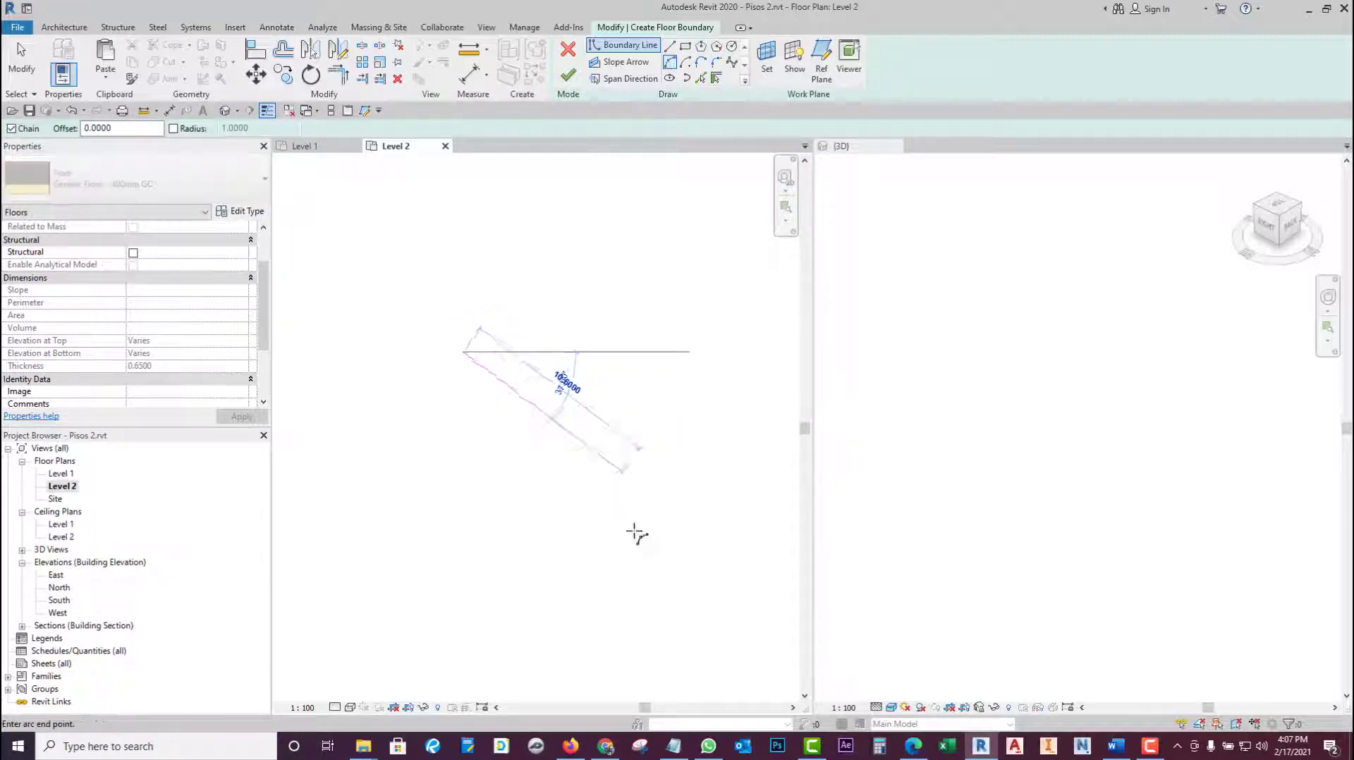
{"action": "left_click", "coordinate": [618, 635]}
{"action": "left_click", "coordinate": [673, 607]}
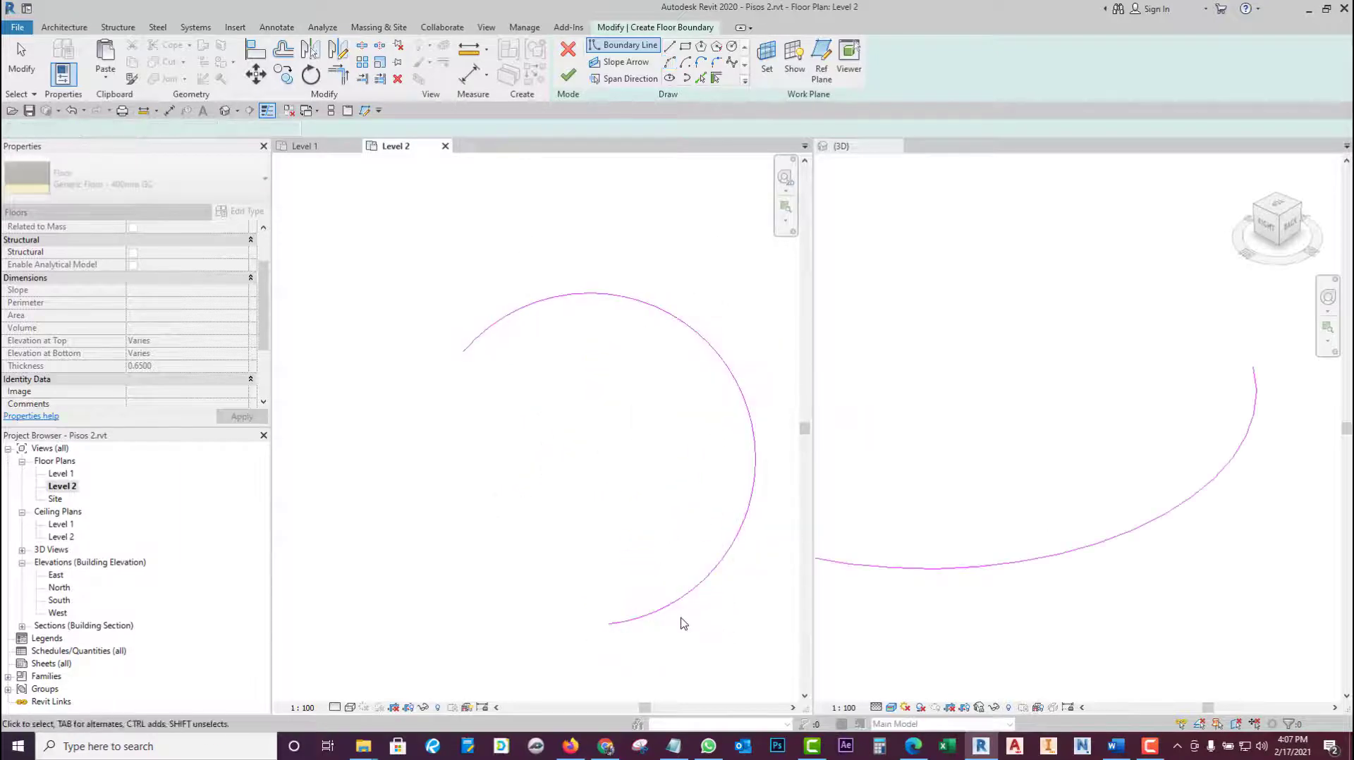
- Drag the boundary arc's end round to 351.21°, nearly a full circle
{"action": "key", "text": "Escape"}
{"action": "left_click", "coordinate": [670, 608]}
{"action": "mouse_move", "coordinate": [610, 624]}
{"action": "left_mouse_down"}
{"action": "mouse_move", "coordinate": [399, 417]}
{"action": "mouse_move", "coordinate": [445, 370]}
{"action": "left_mouse_up"}
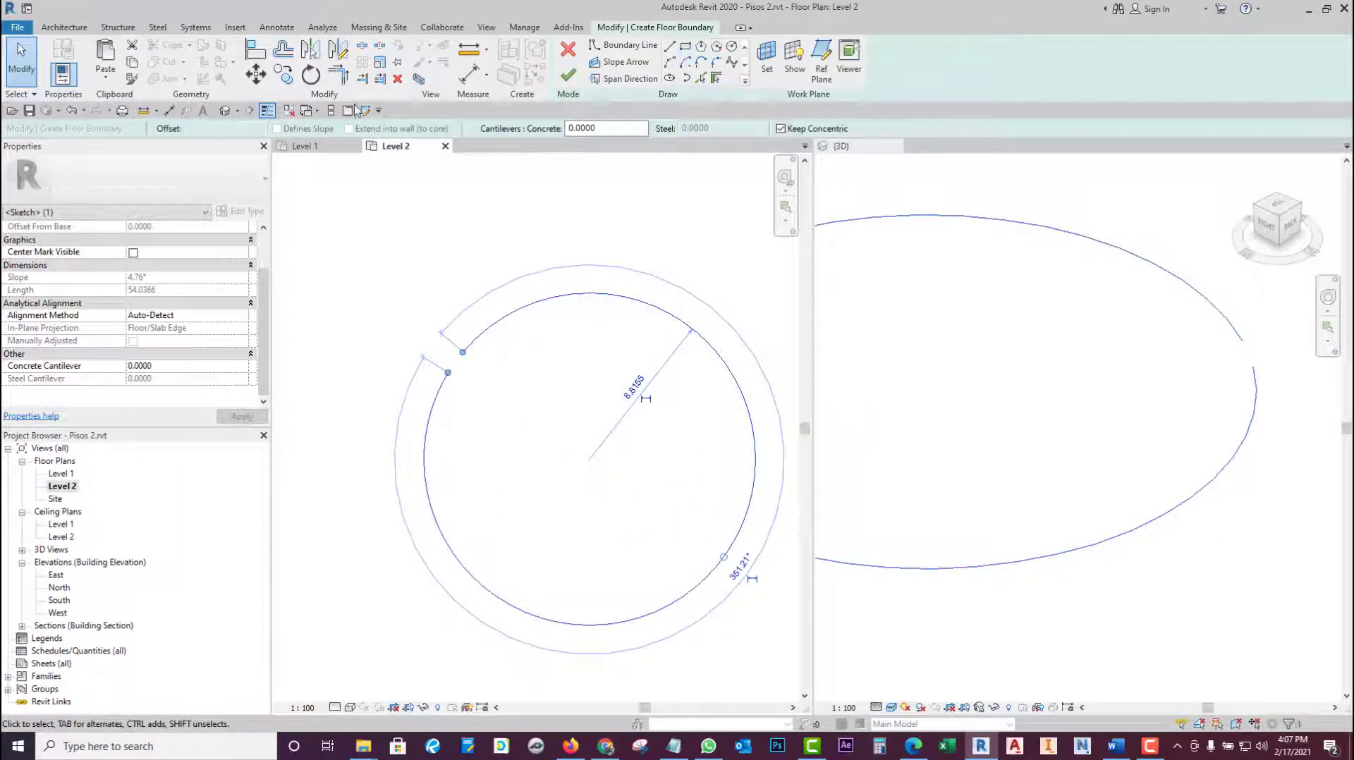
{"action": "left_click", "coordinate": [282, 50]}
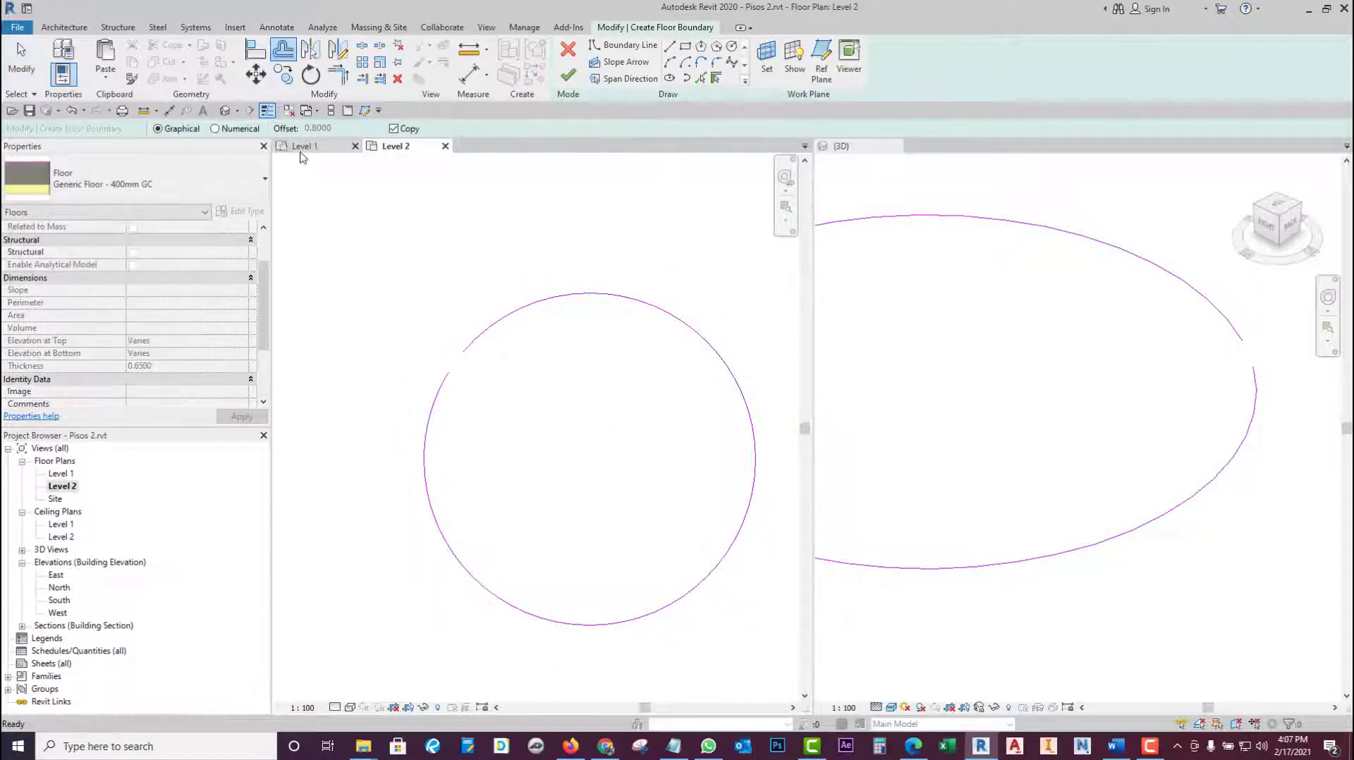
- Offset the circular boundary 2.5 inward to form an inner circle
{"action": "left_click", "coordinate": [215, 130]}
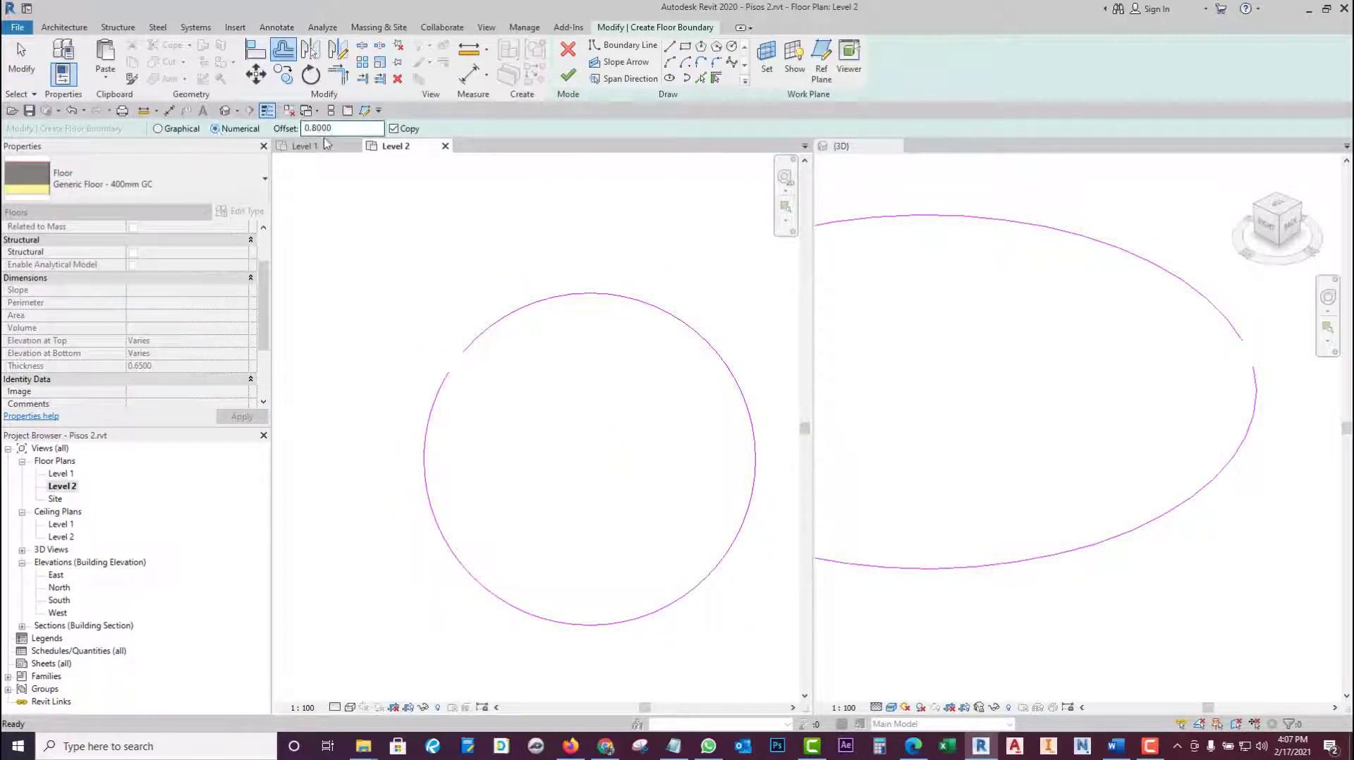
{"action": "left_click", "coordinate": [158, 129]}
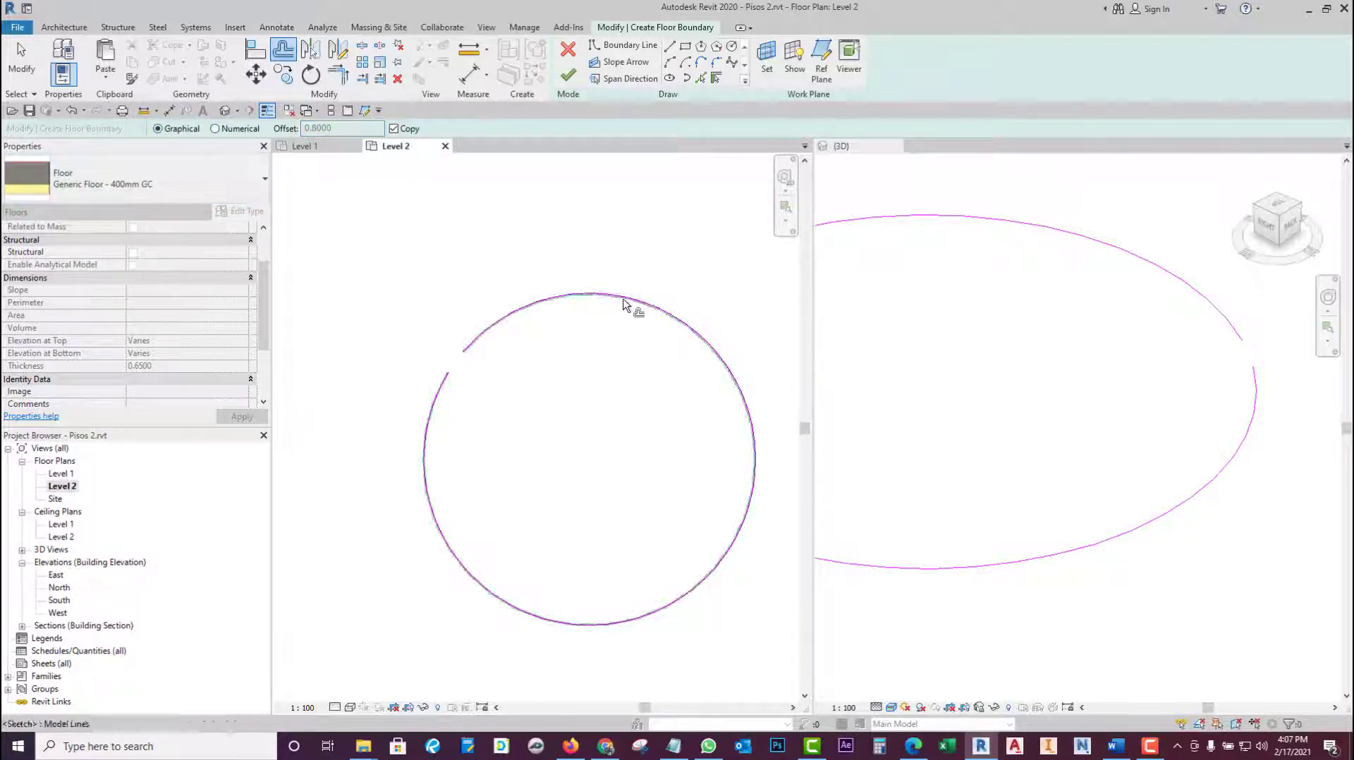
{"action": "left_click", "coordinate": [618, 302]}
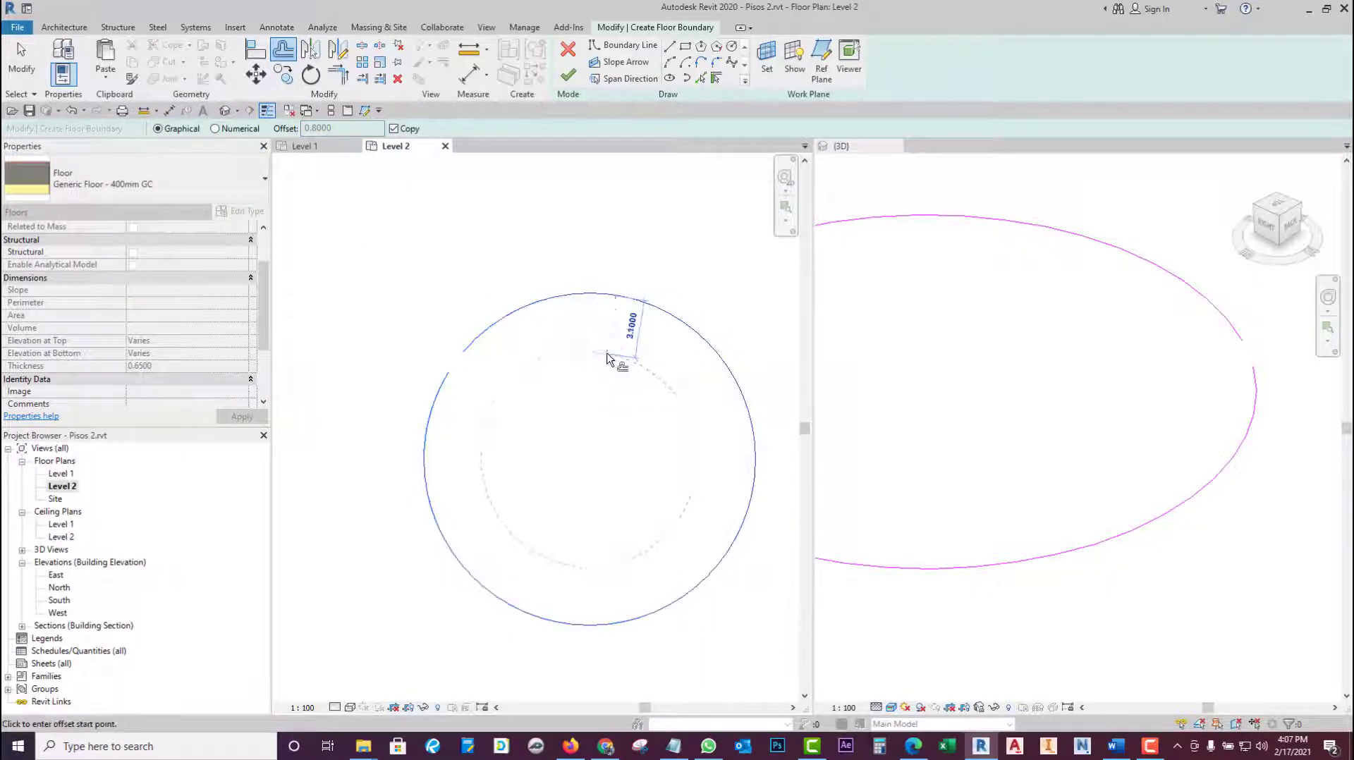
{"action": "left_click", "coordinate": [608, 345]}
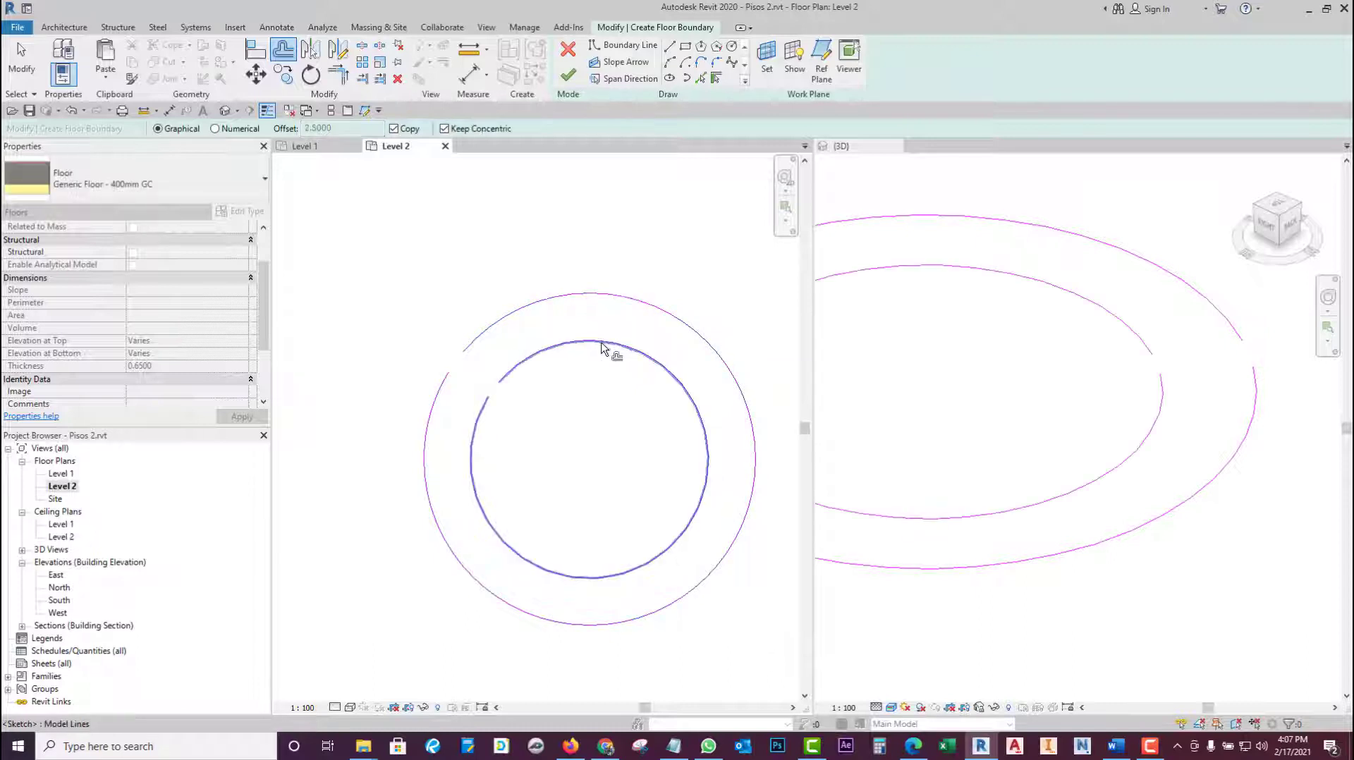
- Draw two boundary lines across the ring to form a narrow gap, then finish the floor
{"action": "left_click", "coordinate": [672, 55]}
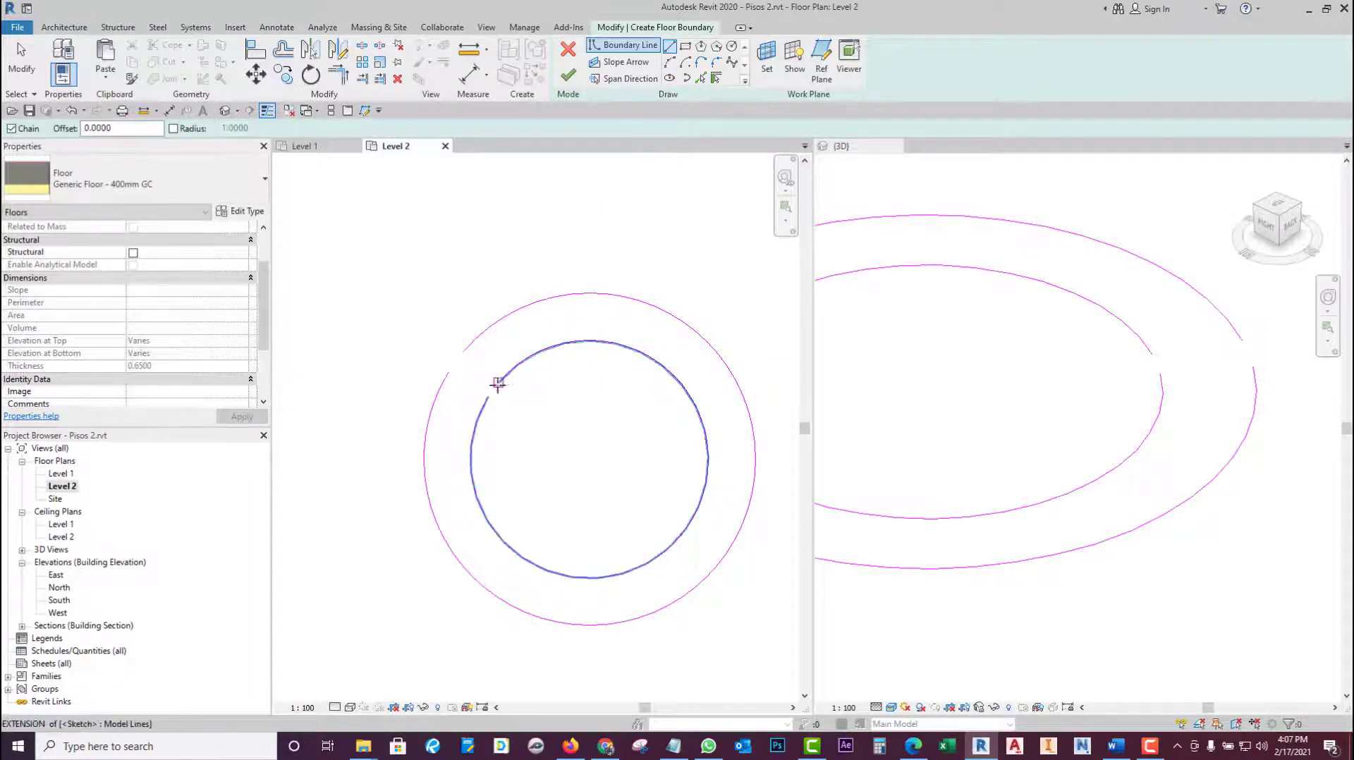
{"action": "left_click", "coordinate": [496, 381]}
{"action": "left_click", "coordinate": [464, 351]}
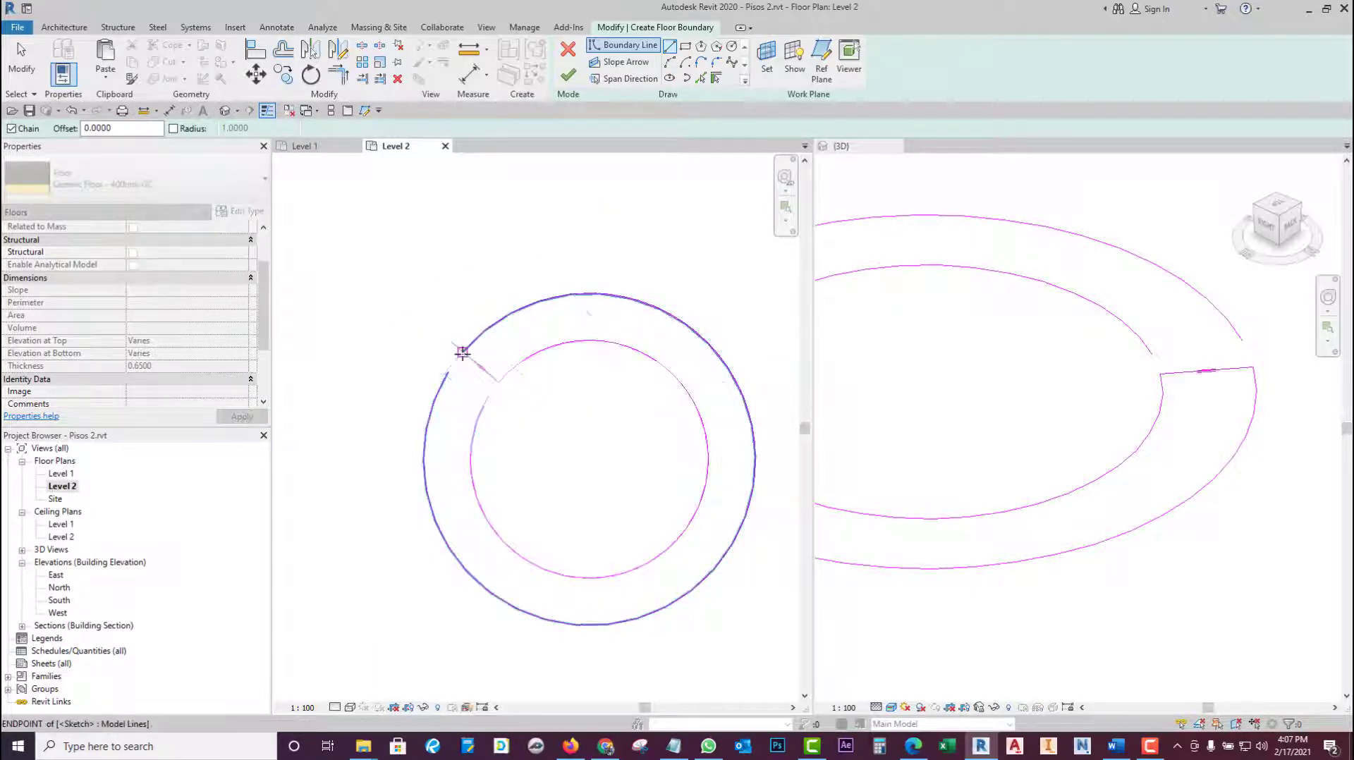
{"action": "left_click", "coordinate": [486, 397]}
{"action": "left_click", "coordinate": [448, 373]}
{"action": "key", "text": "Escape"}
{"action": "key", "text": "Escape"}
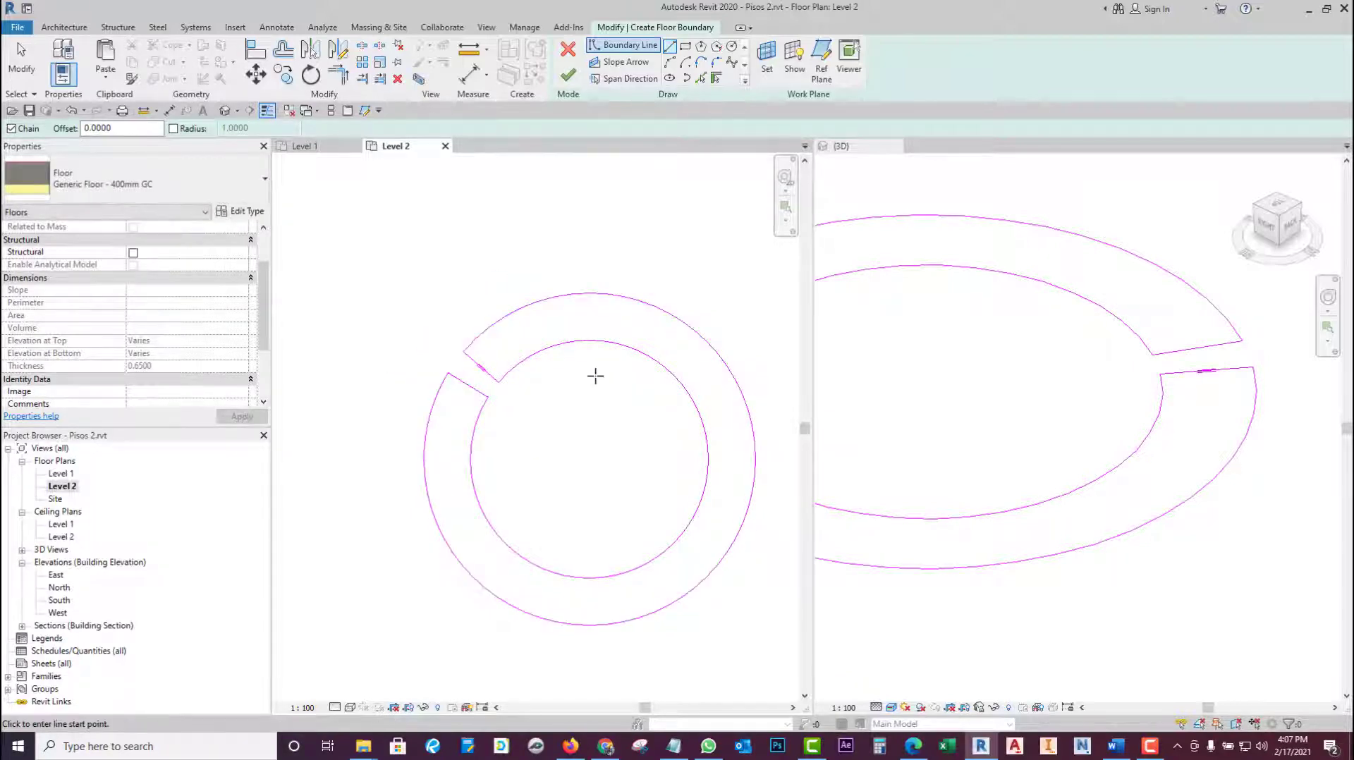
{"action": "left_click", "coordinate": [567, 83]}
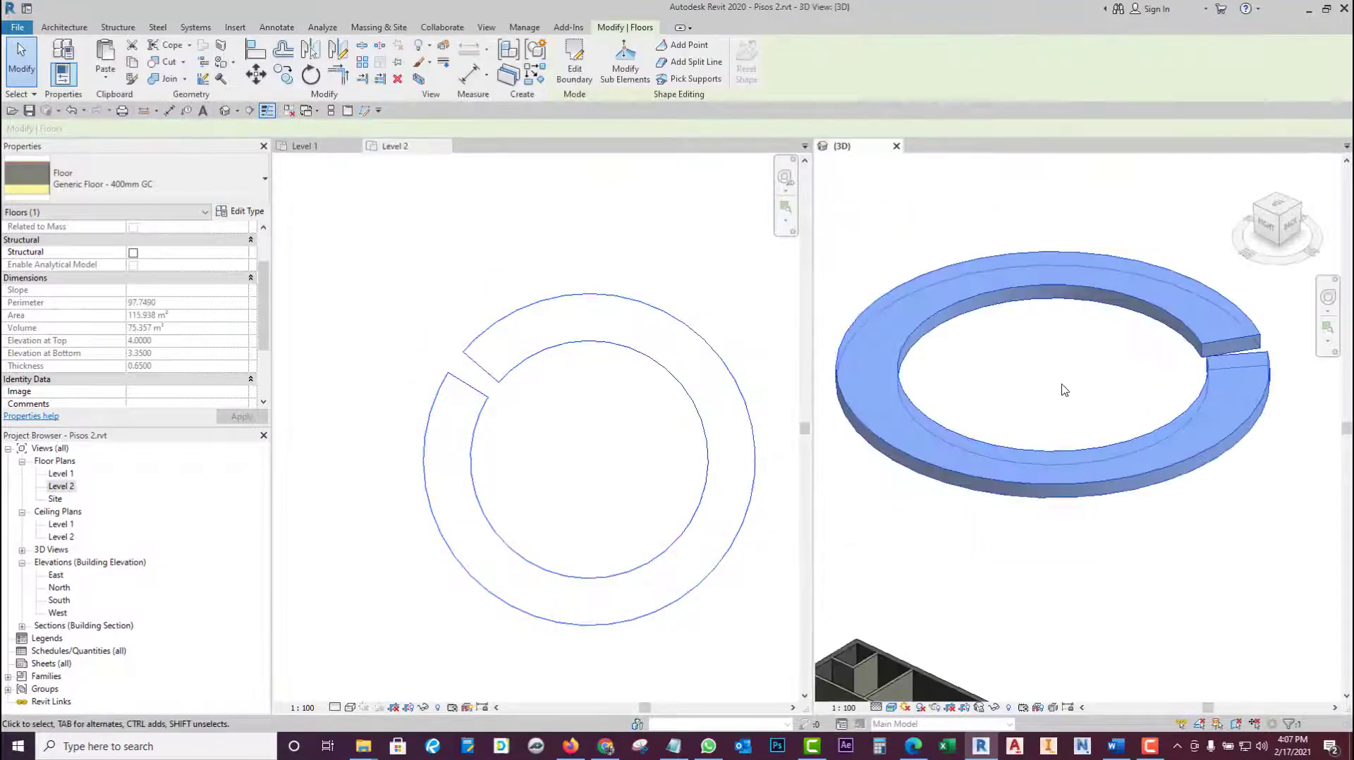
- Select the ring floor and raise the inner gap corner point to elevation 5
{"action": "left_click", "coordinate": [1066, 389]}
{"action": "left_click", "coordinate": [739, 399]}
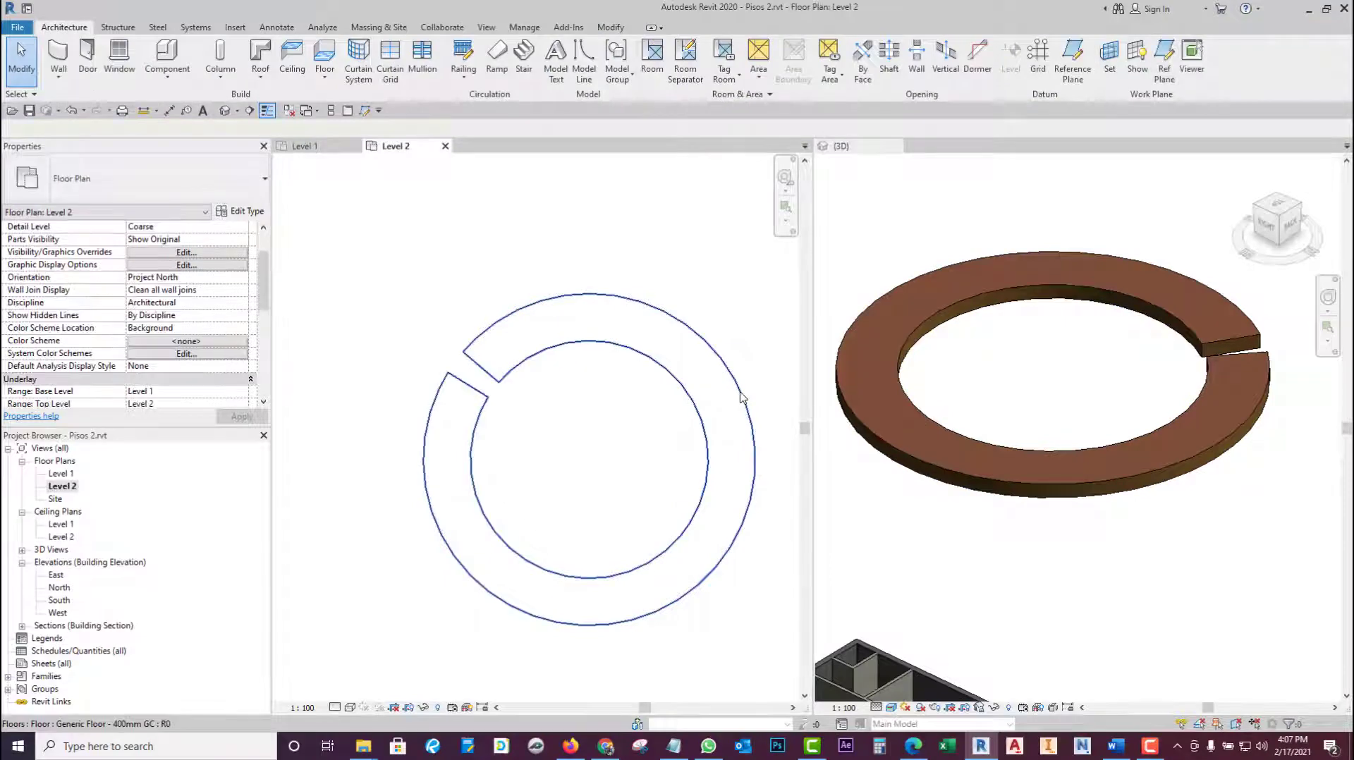
{"action": "left_click", "coordinate": [740, 388]}
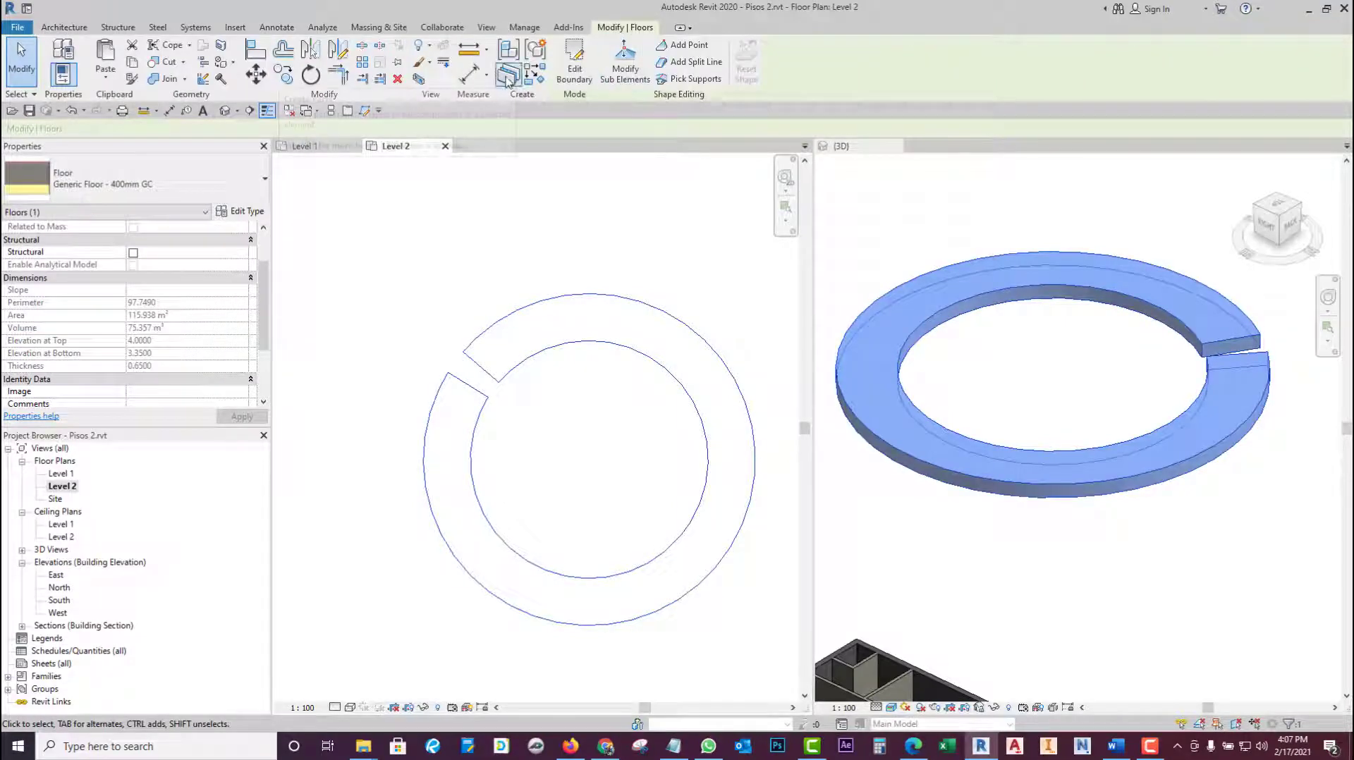
{"action": "left_click", "coordinate": [624, 60]}
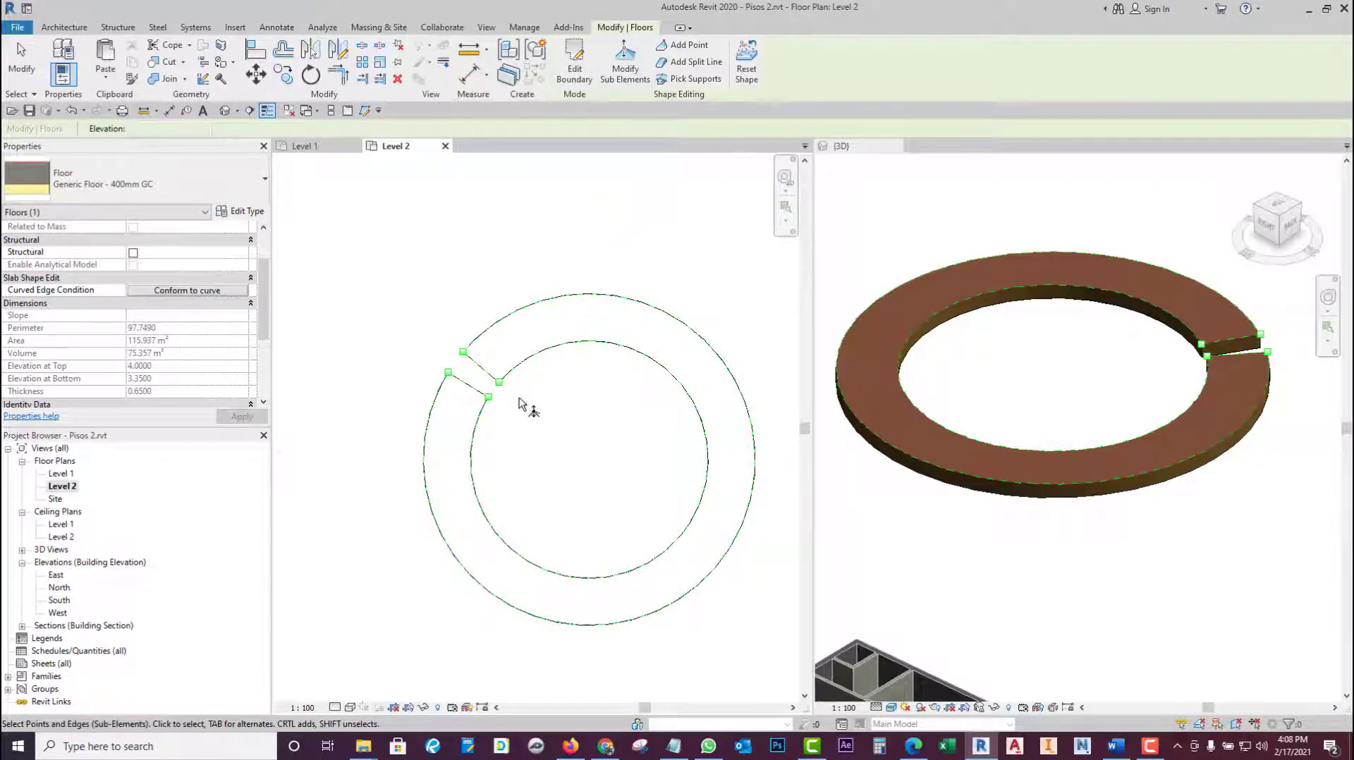
{"action": "left_click", "coordinate": [488, 397]}
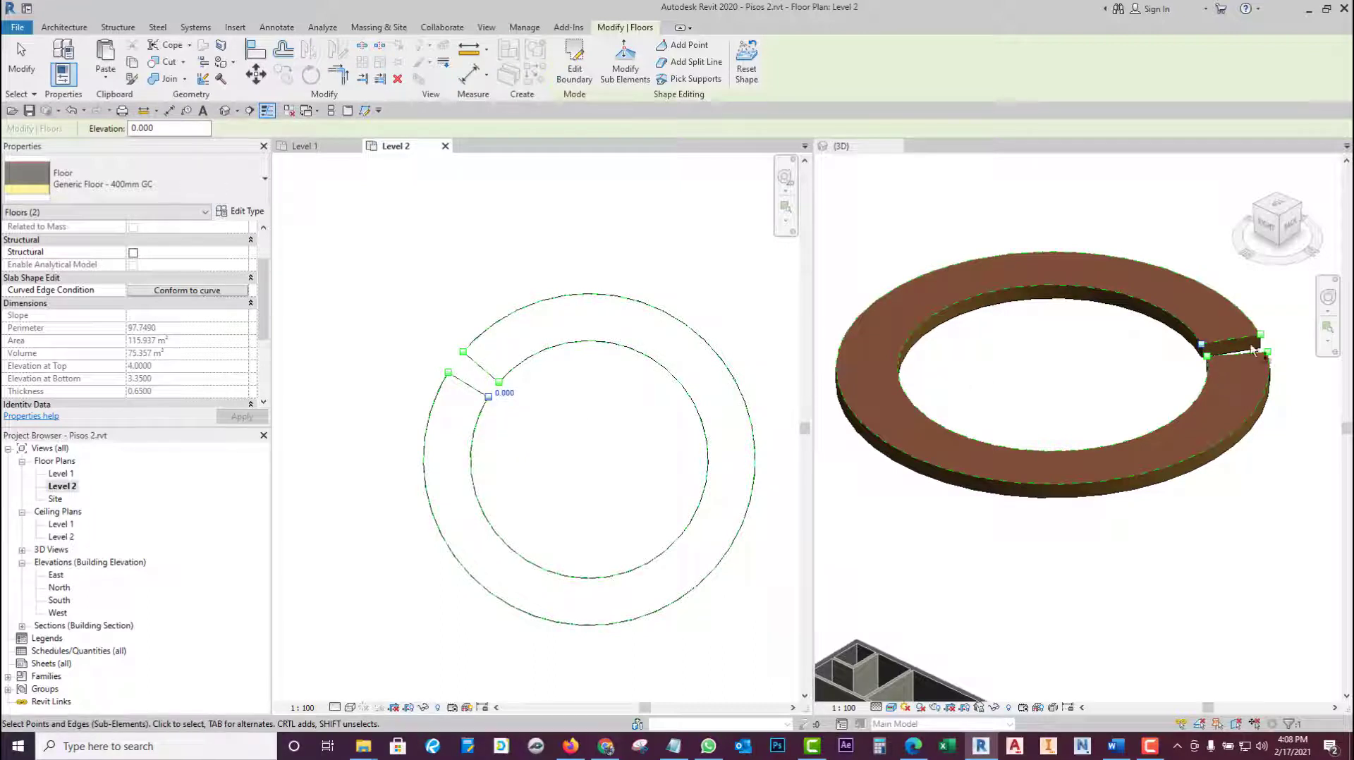
{"action": "scroll", "coordinate": [1220, 366], "scroll_direction": "up", "scroll_amount": 2}
{"action": "scroll", "coordinate": [1215, 346], "scroll_direction": "up", "scroll_amount": 1}
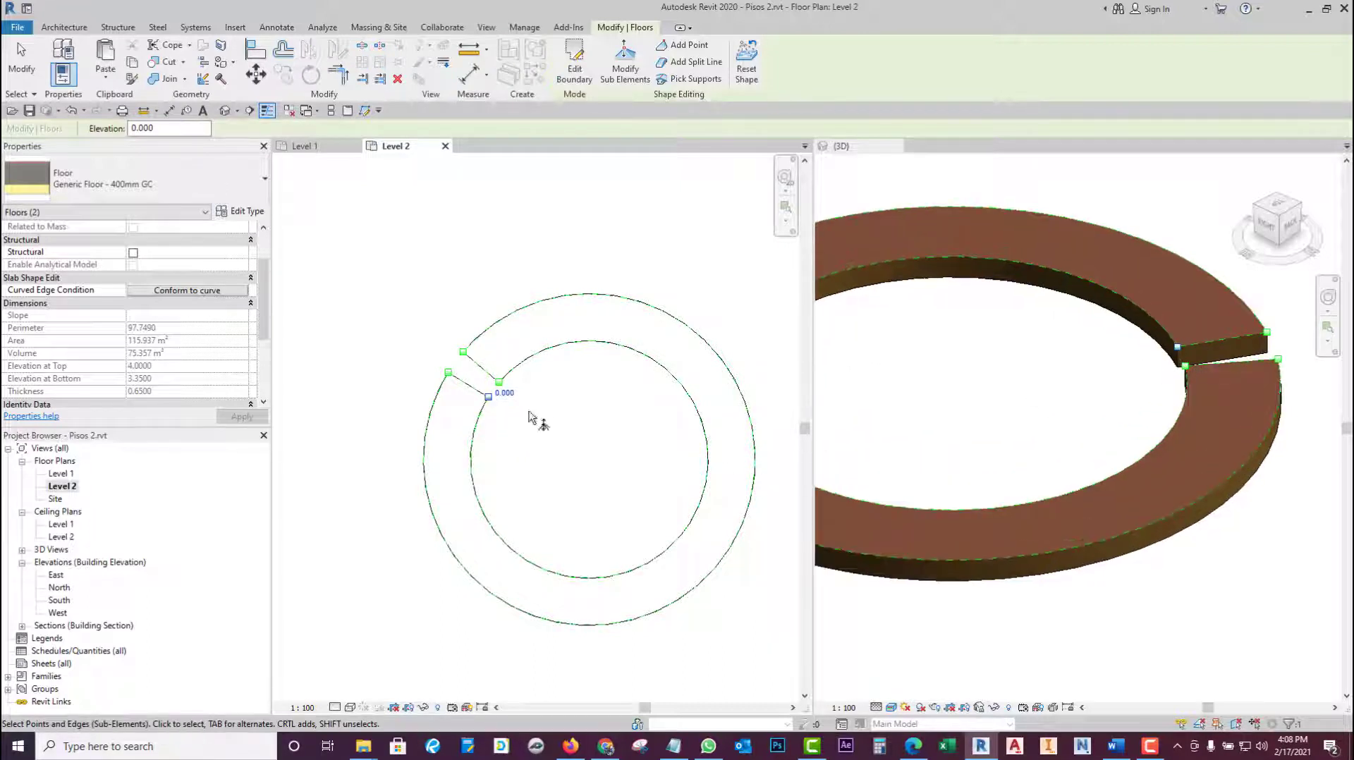
{"action": "left_click", "coordinate": [505, 393]}
{"action": "type", "text": "5"}
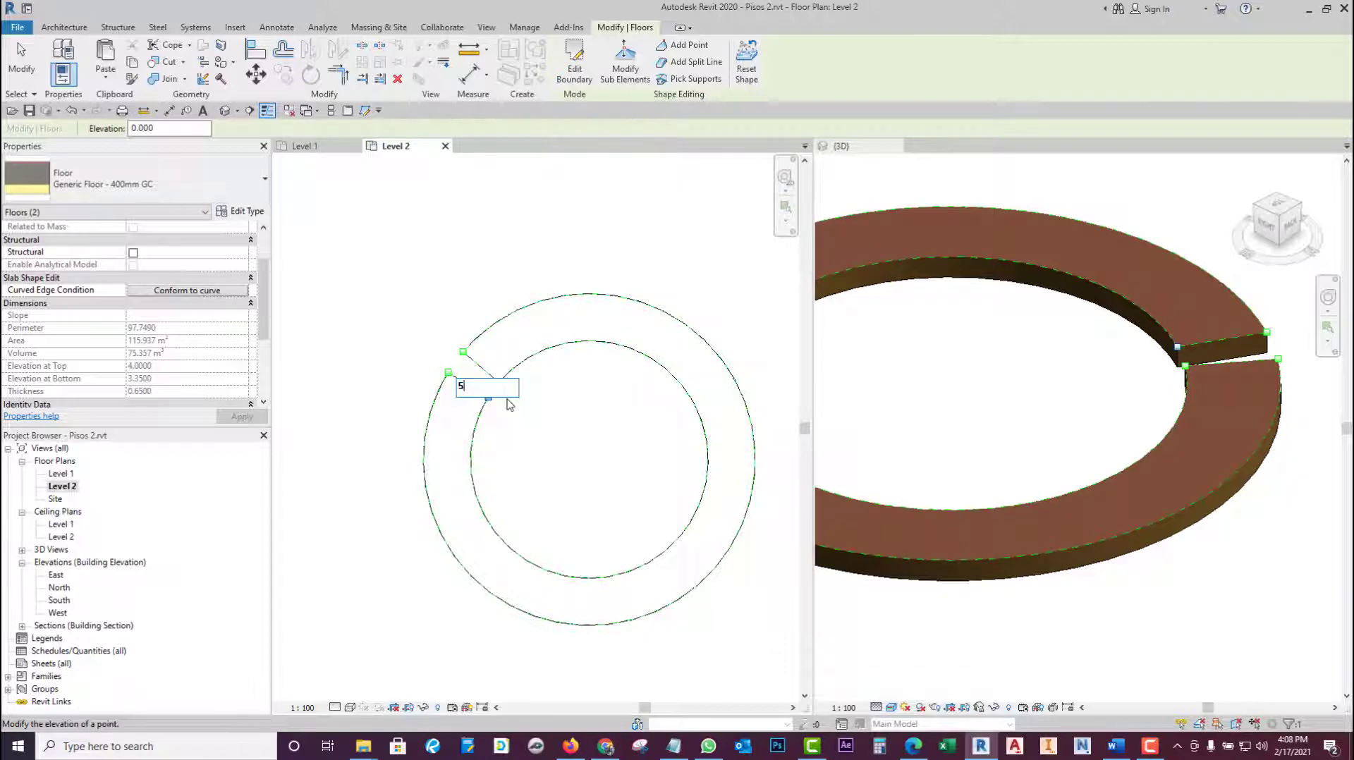
{"action": "key", "text": "Return"}
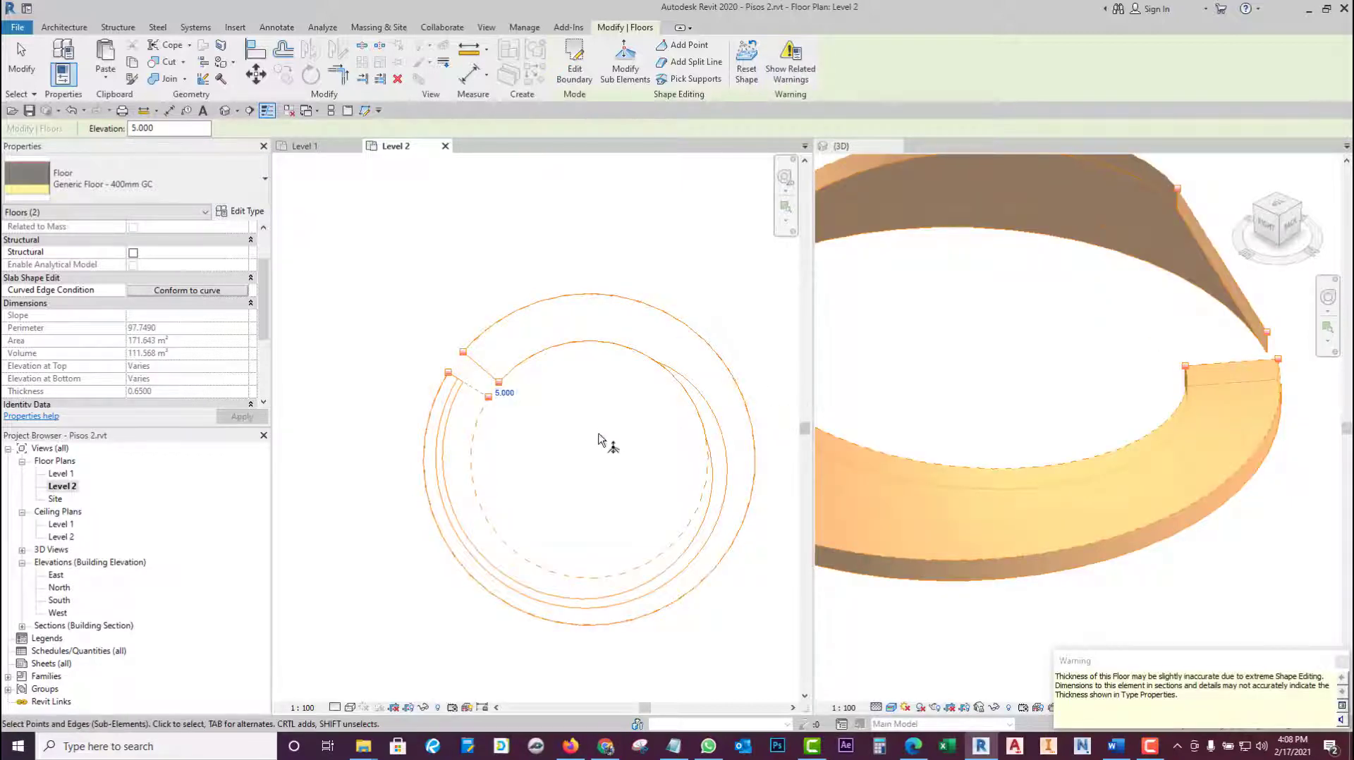
- Raise a second corner point at the gap to elevation 5
{"action": "scroll", "coordinate": [1102, 366], "scroll_direction": "down", "scroll_amount": 1}
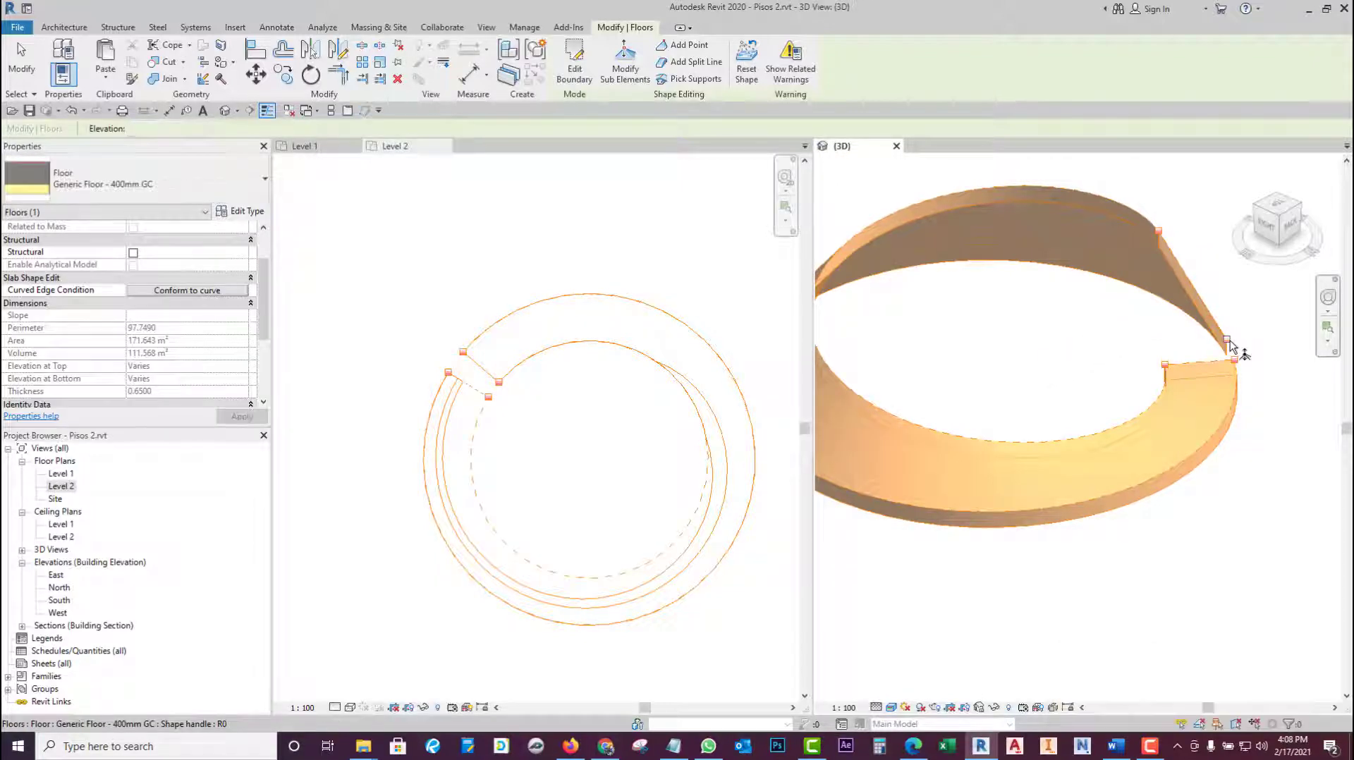
{"action": "left_click", "coordinate": [1227, 340]}
{"action": "left_click", "coordinate": [1243, 337]}
{"action": "type", "text": "5"}
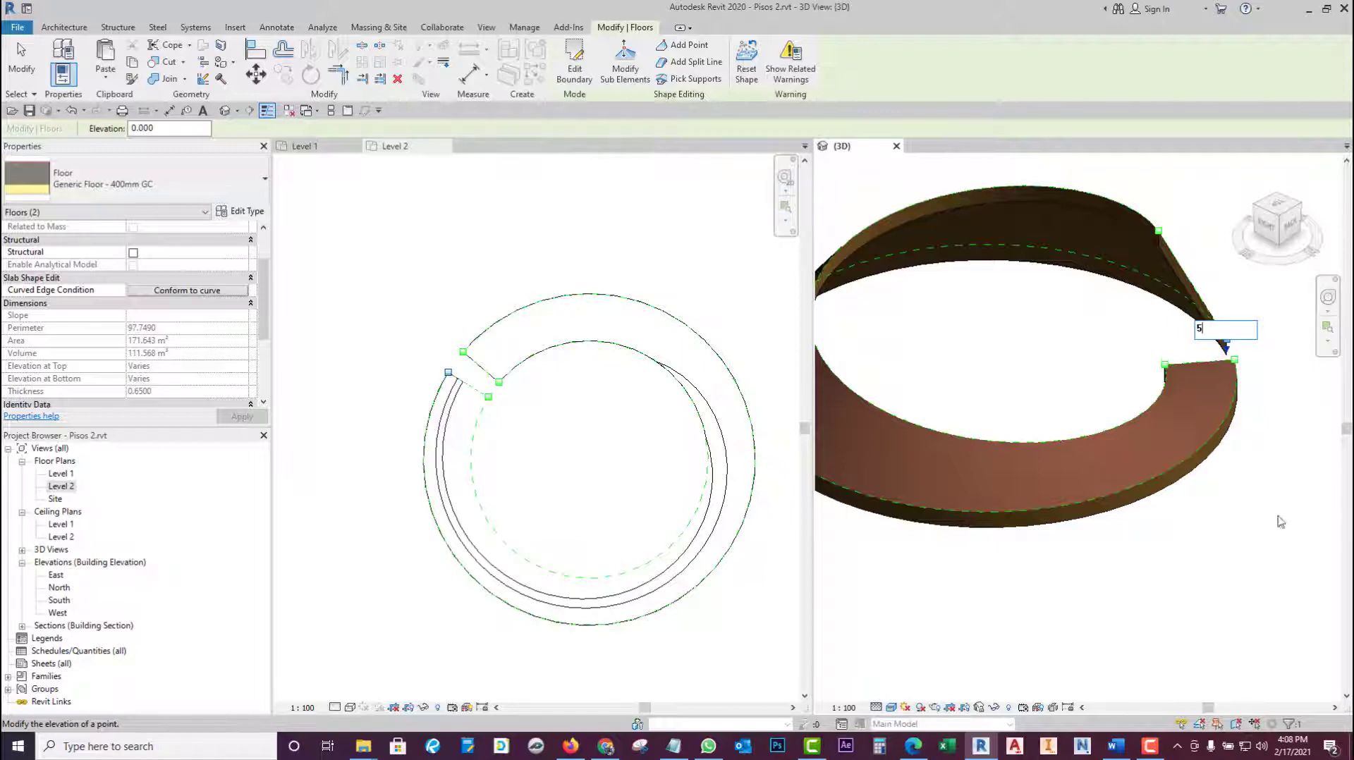
{"action": "key", "text": "Return"}
{"action": "left_click", "coordinate": [1202, 539]}
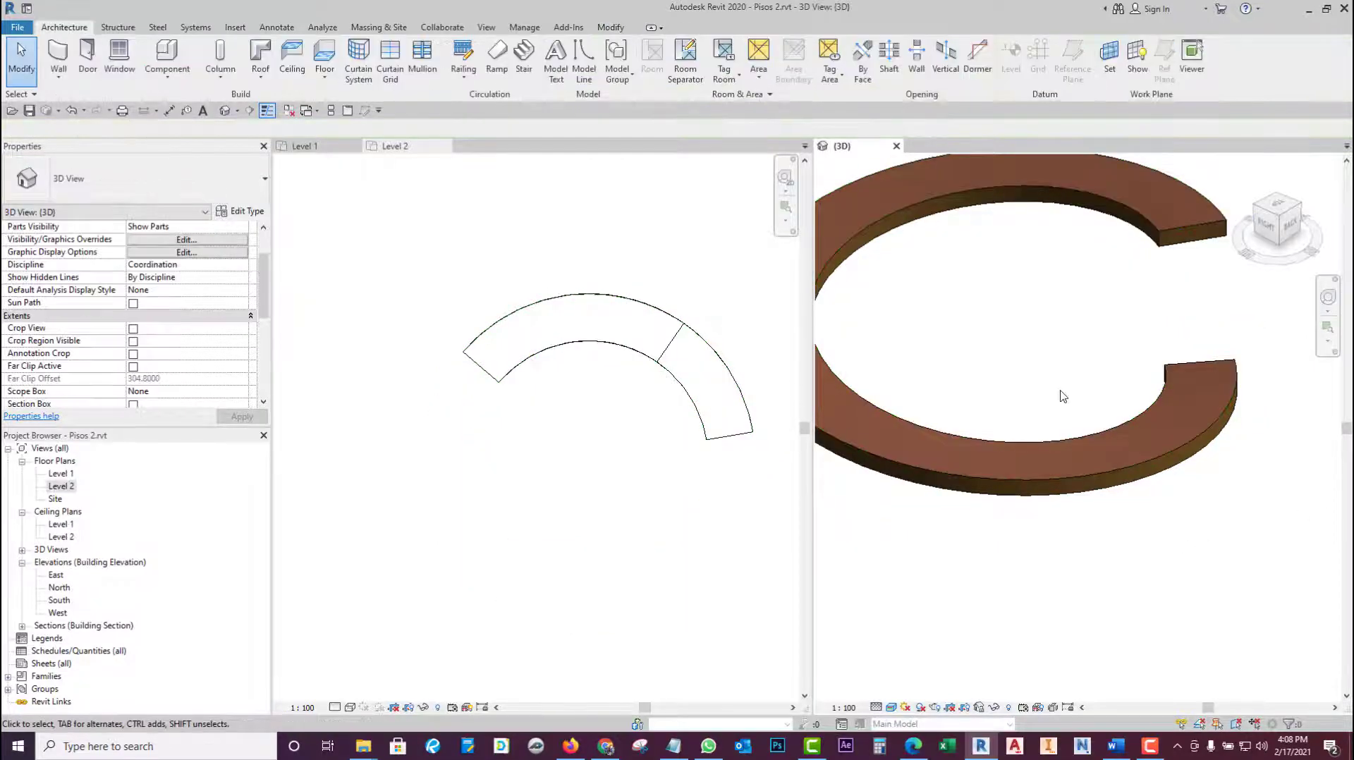
- Raise the remaining low gap corner of the floor to elevation 5
{"action": "mouse_move", "coordinate": [1126, 504]}
{"action": "middle_mouse_down"}
{"action": "mouse_move", "coordinate": [1149, 527]}
{"action": "mouse_move", "coordinate": [1167, 496]}
{"action": "mouse_move", "coordinate": [943, 508]}
{"action": "mouse_move", "coordinate": [950, 461]}
{"action": "middle_mouse_up"}
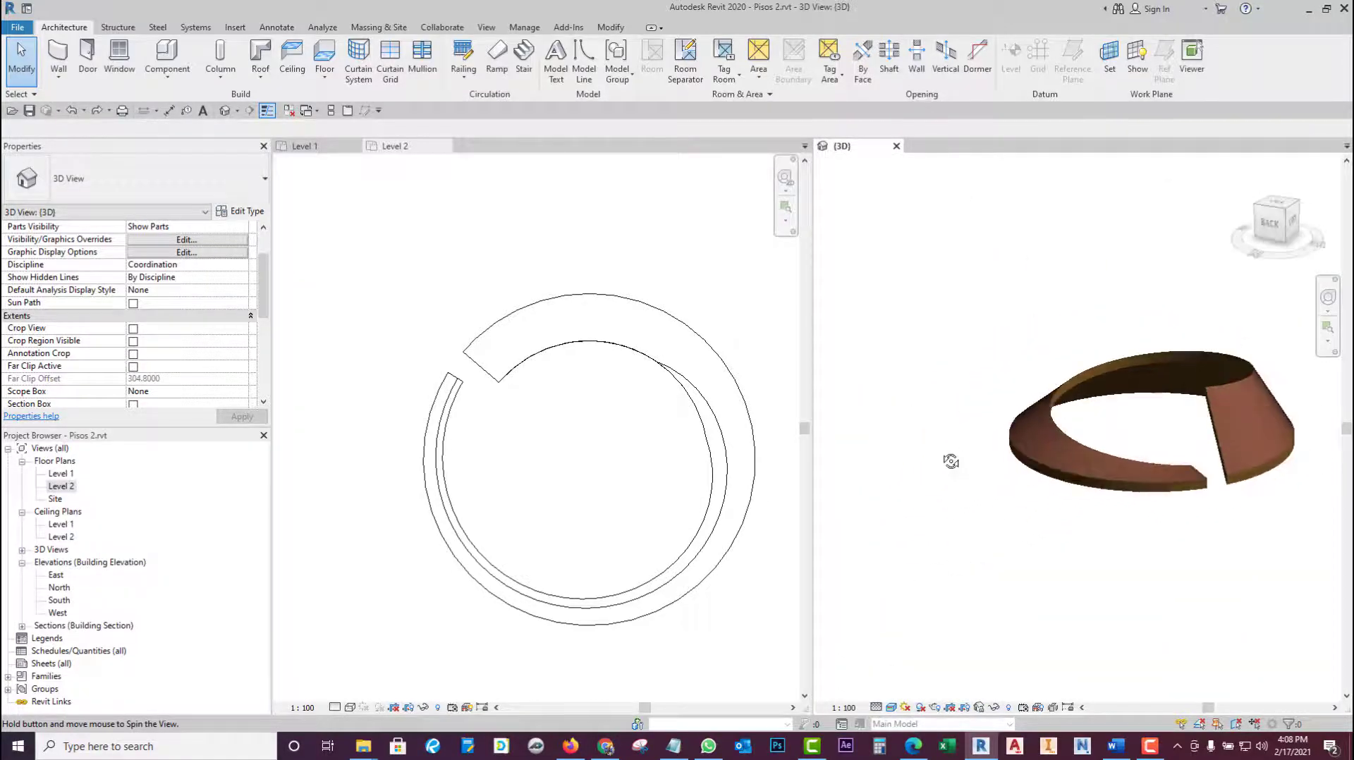
{"action": "scroll", "coordinate": [1297, 494], "scroll_direction": "up", "scroll_amount": 2}
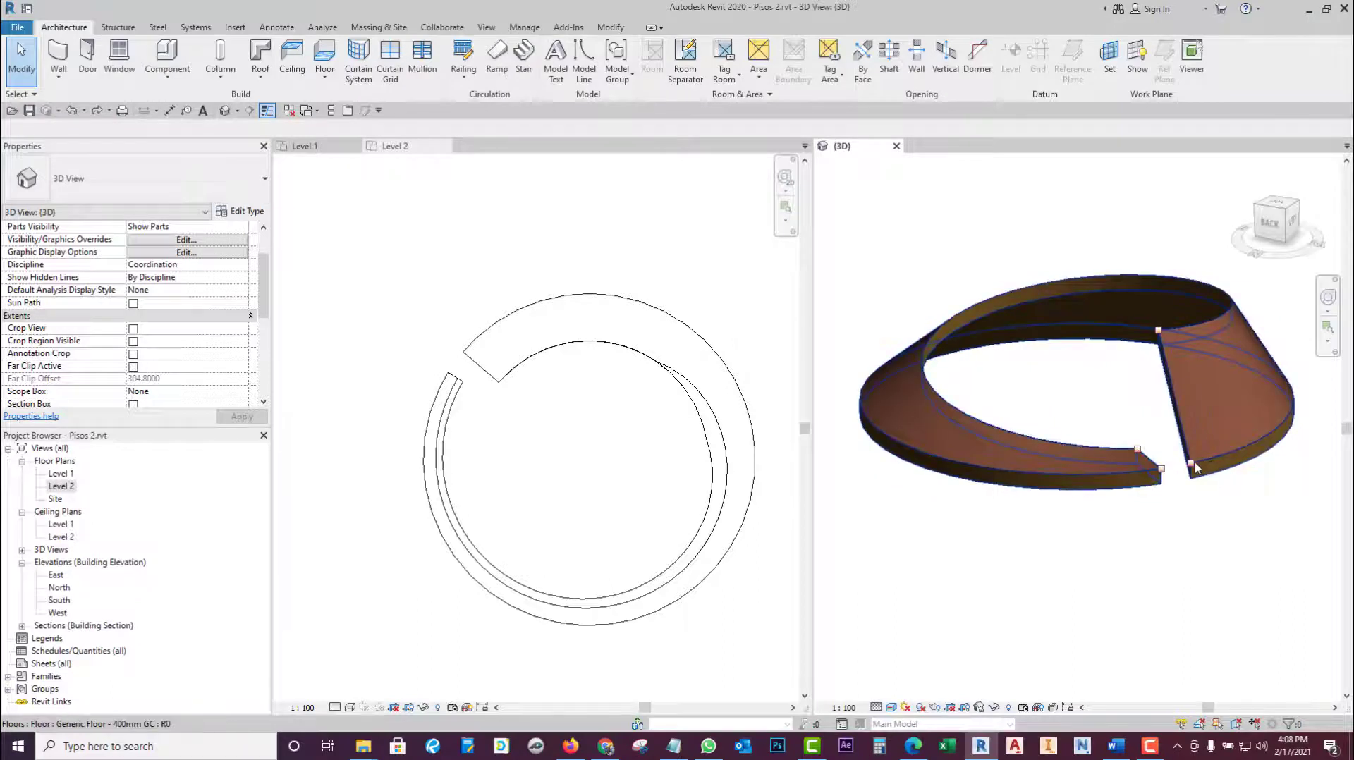
{"action": "left_click", "coordinate": [1192, 463]}
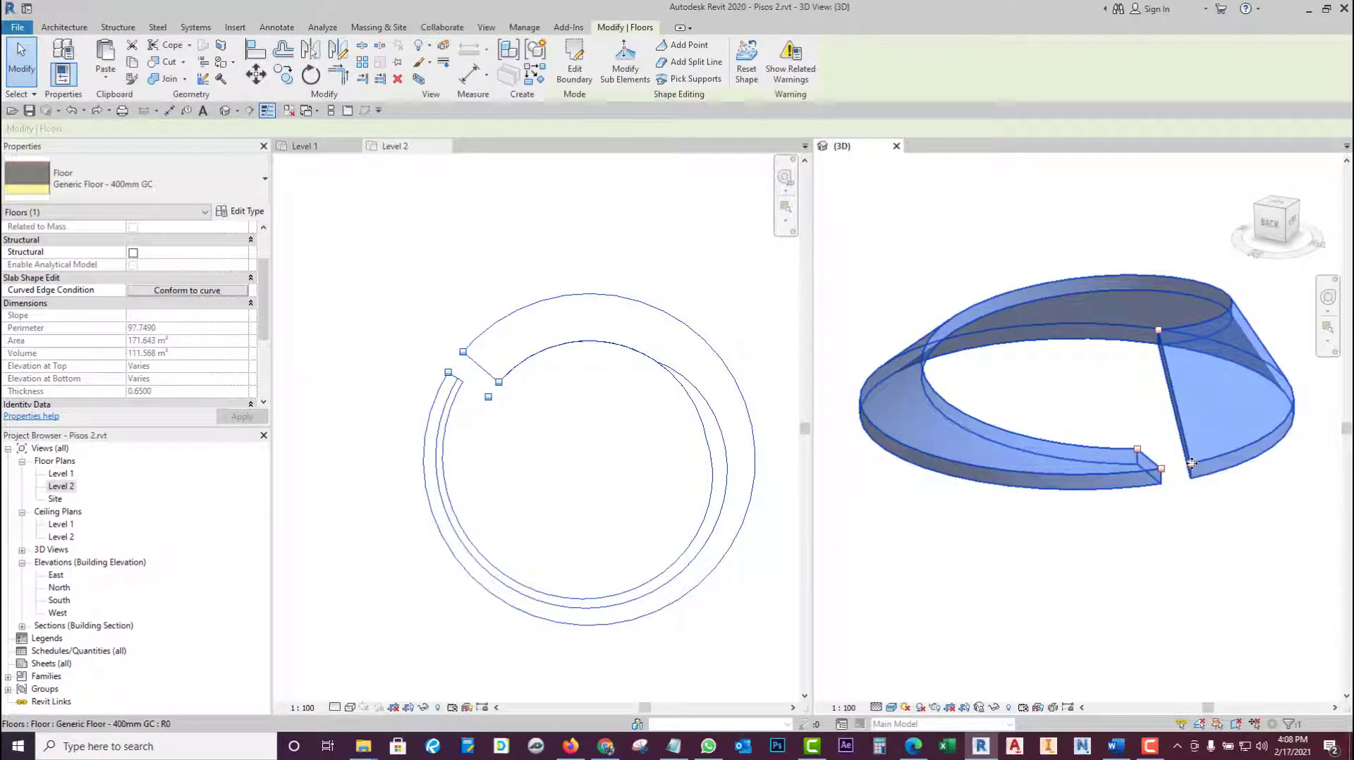
{"action": "left_click", "coordinate": [1193, 463]}
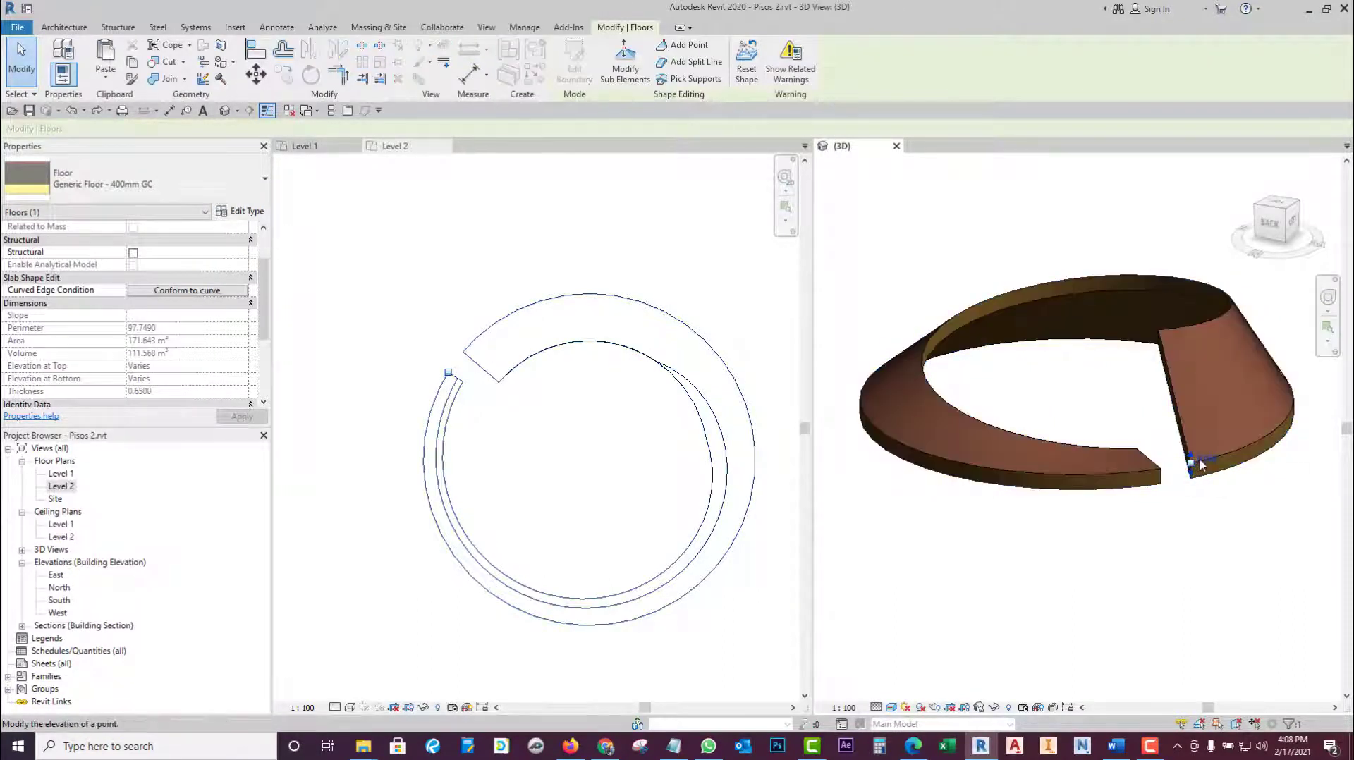
{"action": "left_click", "coordinate": [1202, 463]}
{"action": "key", "text": "Return"}
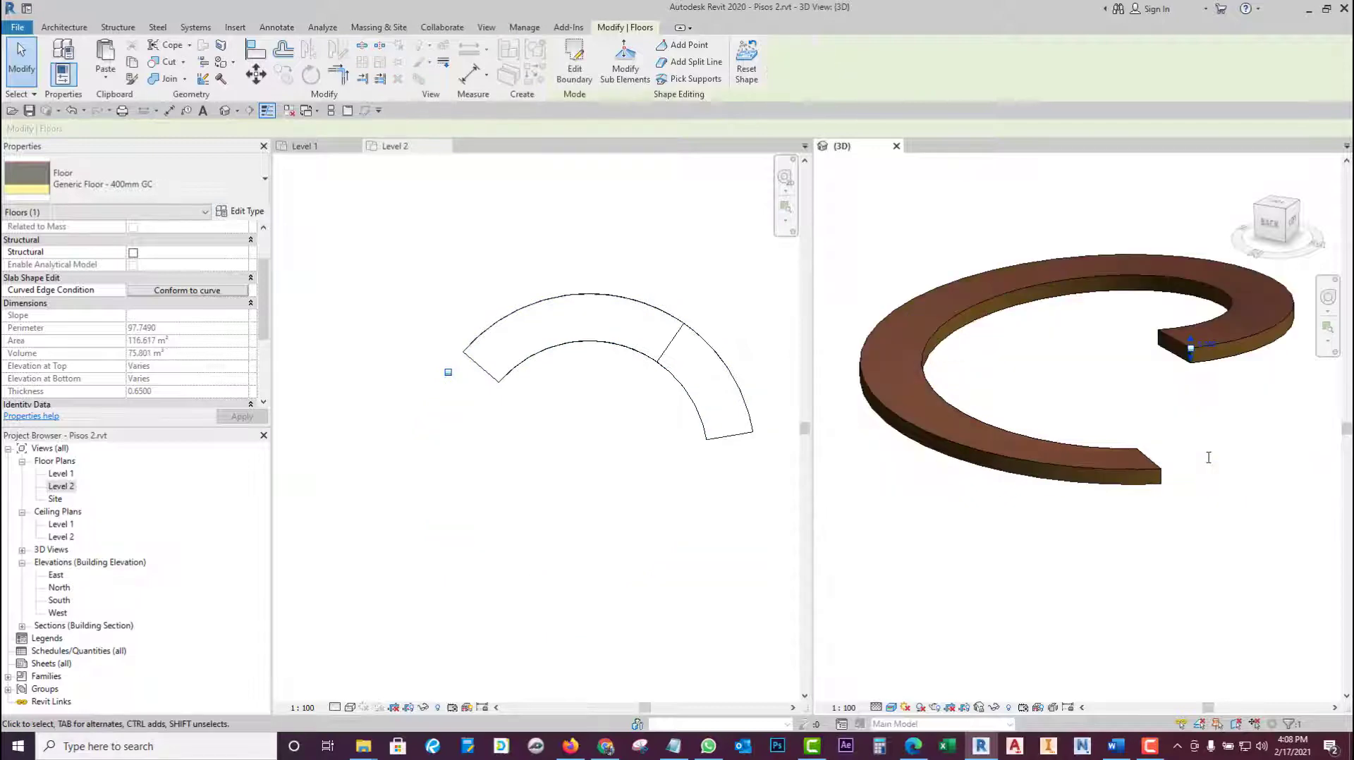
{"action": "left_click", "coordinate": [1094, 544]}
- Orbit the 3D view to inspect the spiral ramp from low and elevated angles
{"action": "middle_click_drag", "start_coordinate": [1093, 543], "coordinate": [1135, 482], "text": "shift"}
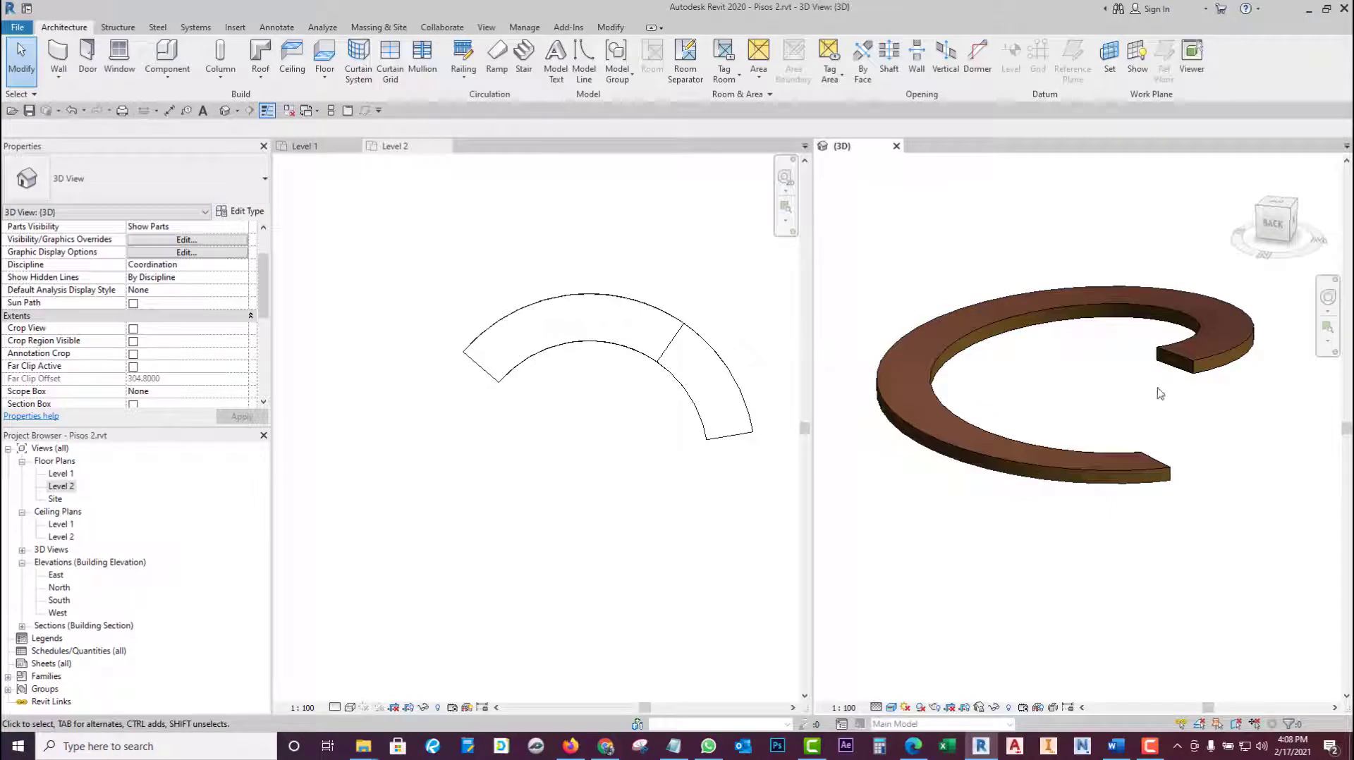
{"action": "middle_click_drag", "start_coordinate": [1163, 463], "coordinate": [998, 446], "text": "shift"}
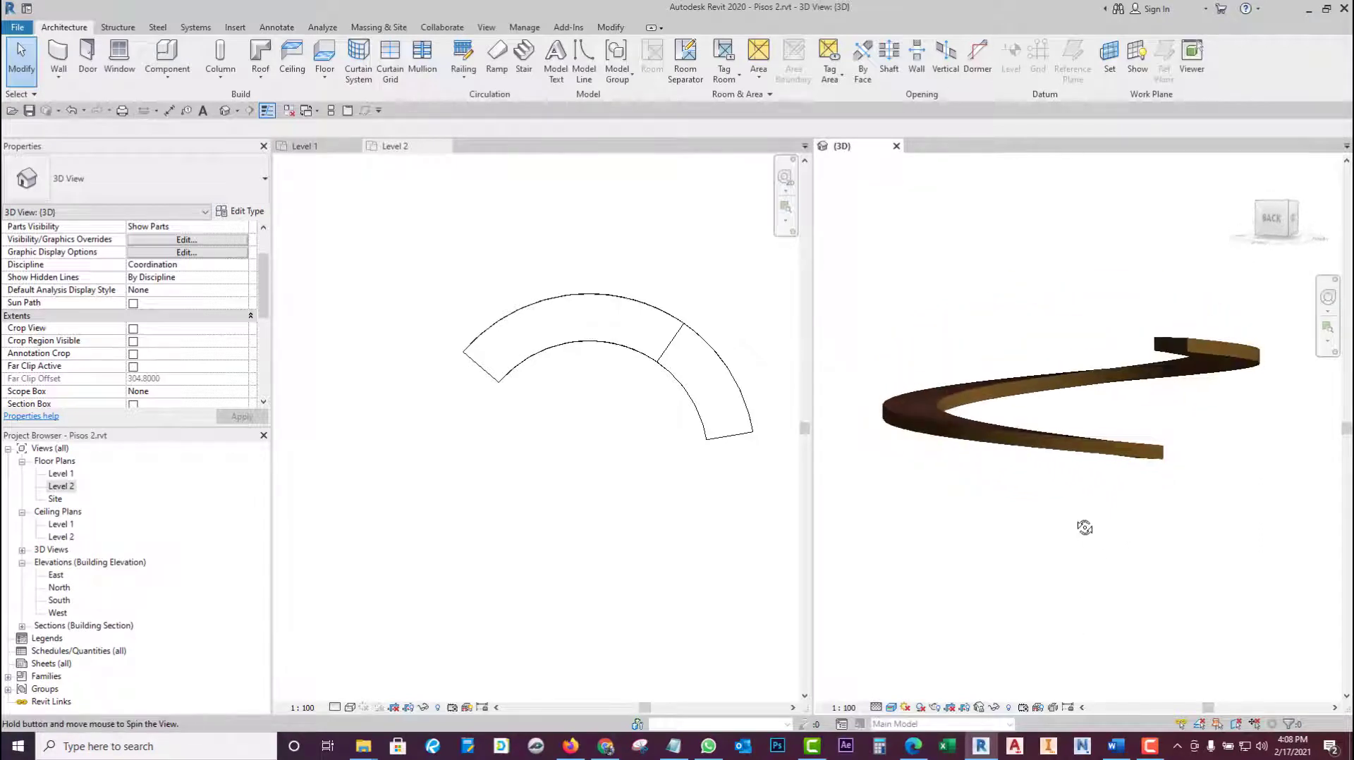
{"action": "middle_click_drag", "start_coordinate": [1151, 387], "coordinate": [1154, 531], "text": "shift"}
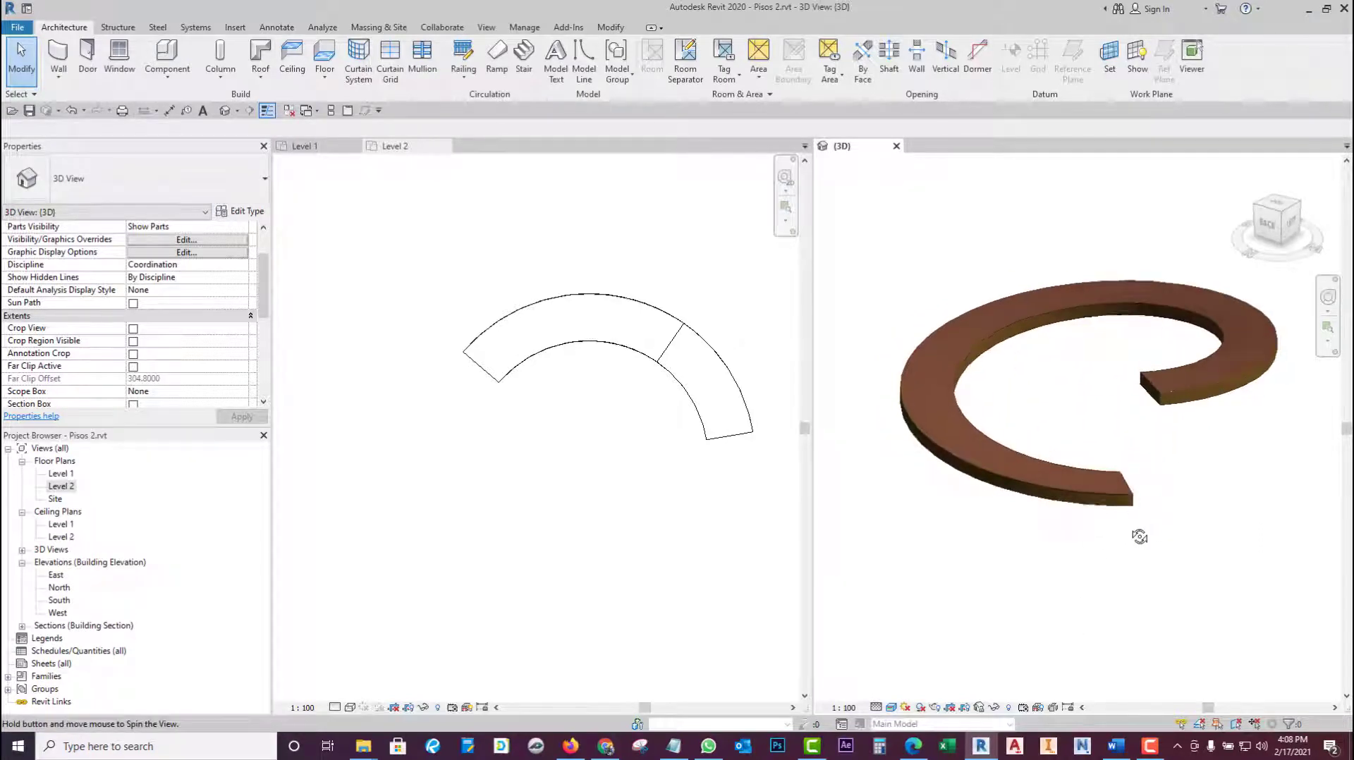
{"action": "left_click", "coordinate": [724, 474]}
- Open the Level 1 floor plan
{"action": "scroll", "coordinate": [553, 384], "scroll_direction": "up", "scroll_amount": 1}
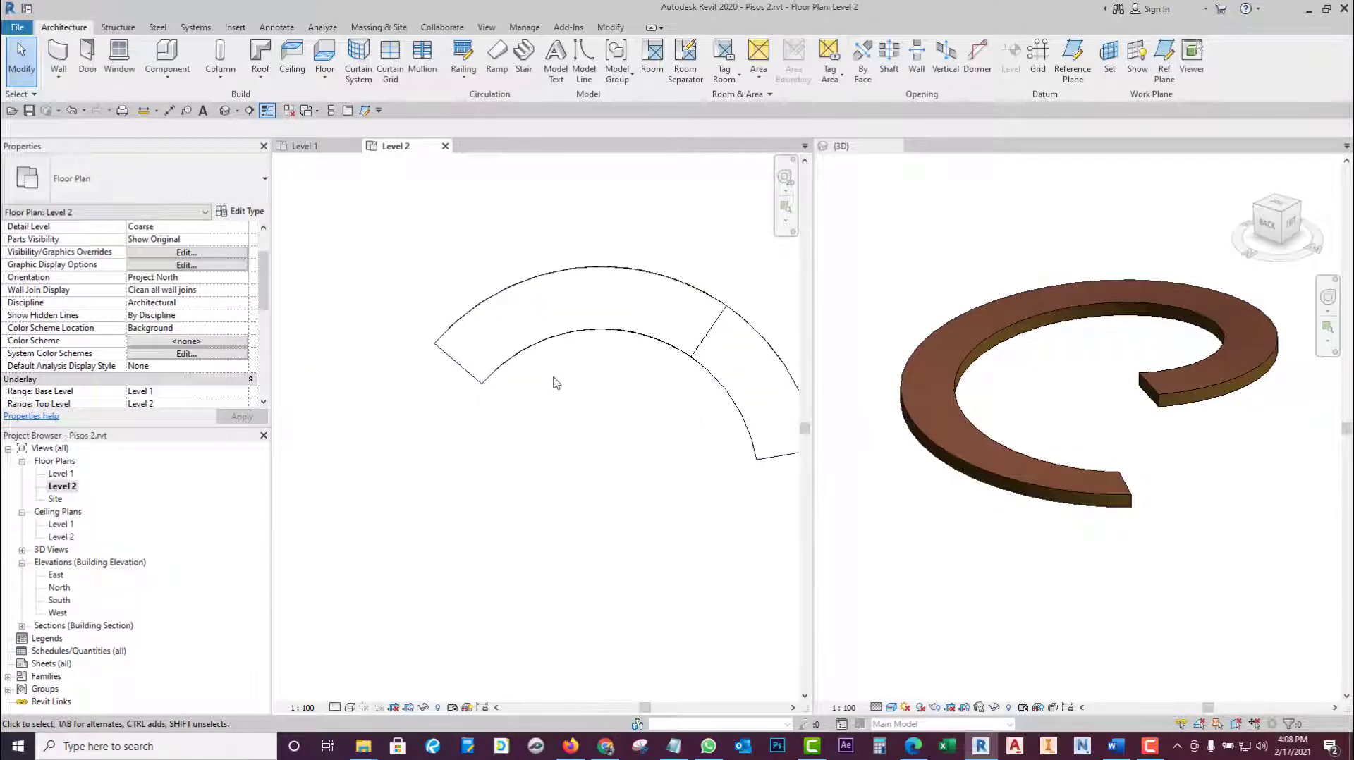
{"action": "scroll", "coordinate": [585, 388], "scroll_direction": "up", "scroll_amount": 1}
{"action": "middle_click_drag", "start_coordinate": [585, 388], "coordinate": [583, 386]}
{"action": "double_click", "coordinate": [71, 474]}
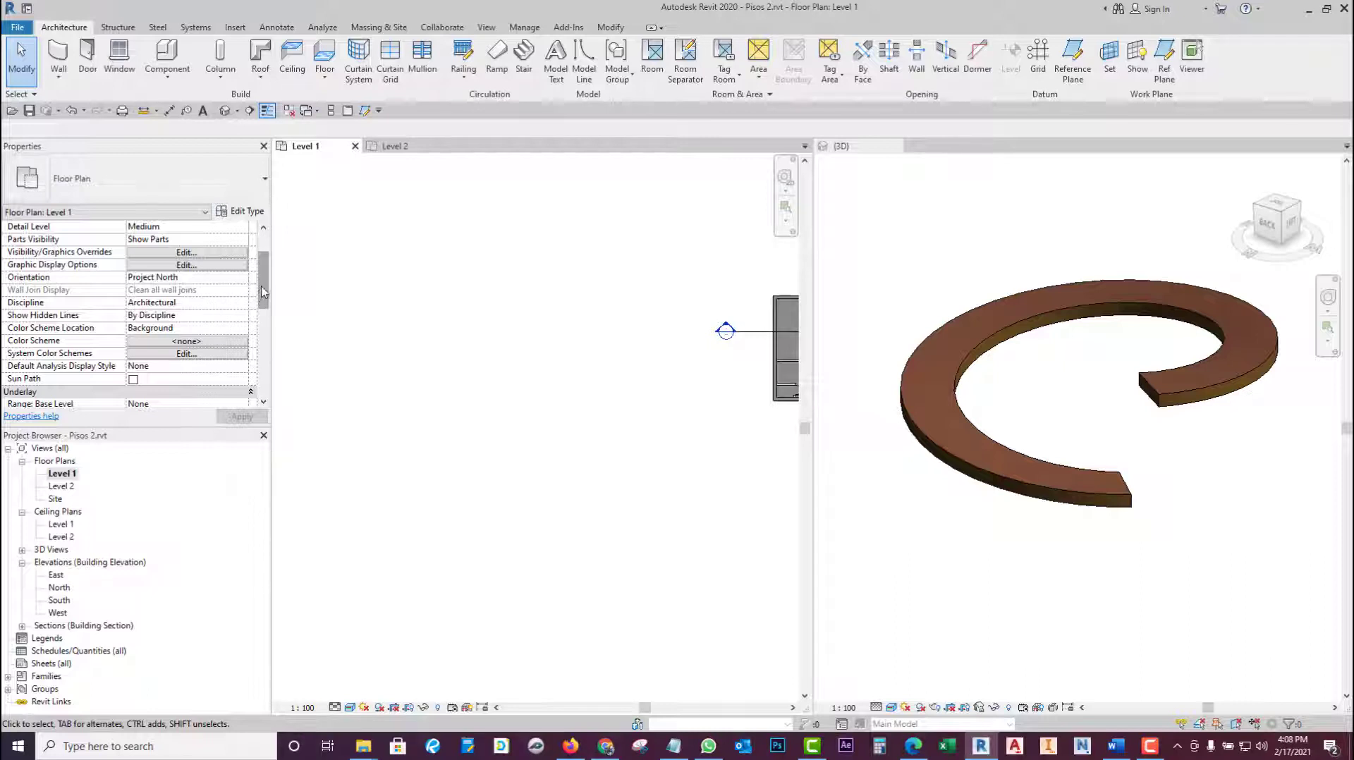
- Return to the Level 2 plan and open its View Range settings
{"action": "left_click_drag", "start_coordinate": [263, 291], "coordinate": [263, 322]}
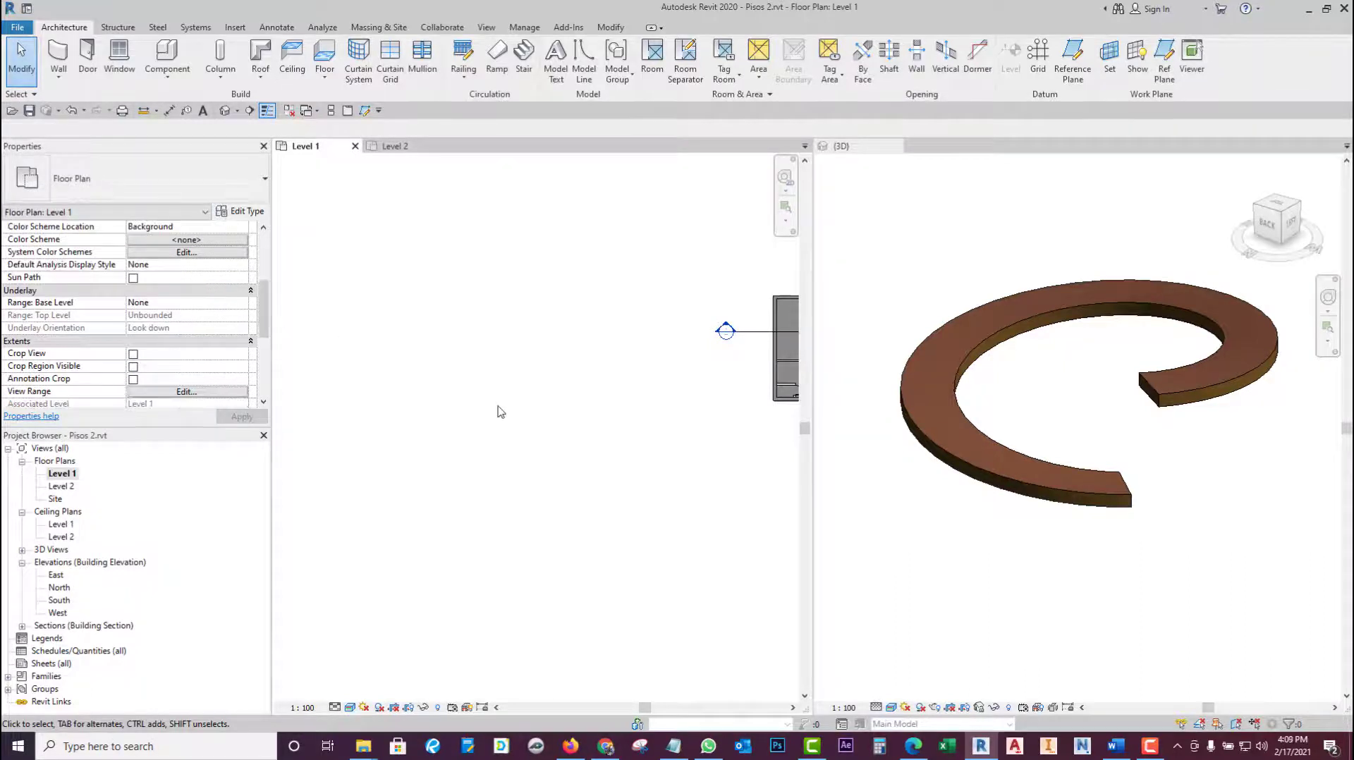
{"action": "scroll", "coordinate": [501, 412], "scroll_direction": "down", "scroll_amount": 2}
{"action": "left_click", "coordinate": [62, 486]}
{"action": "left_click", "coordinate": [63, 487]}
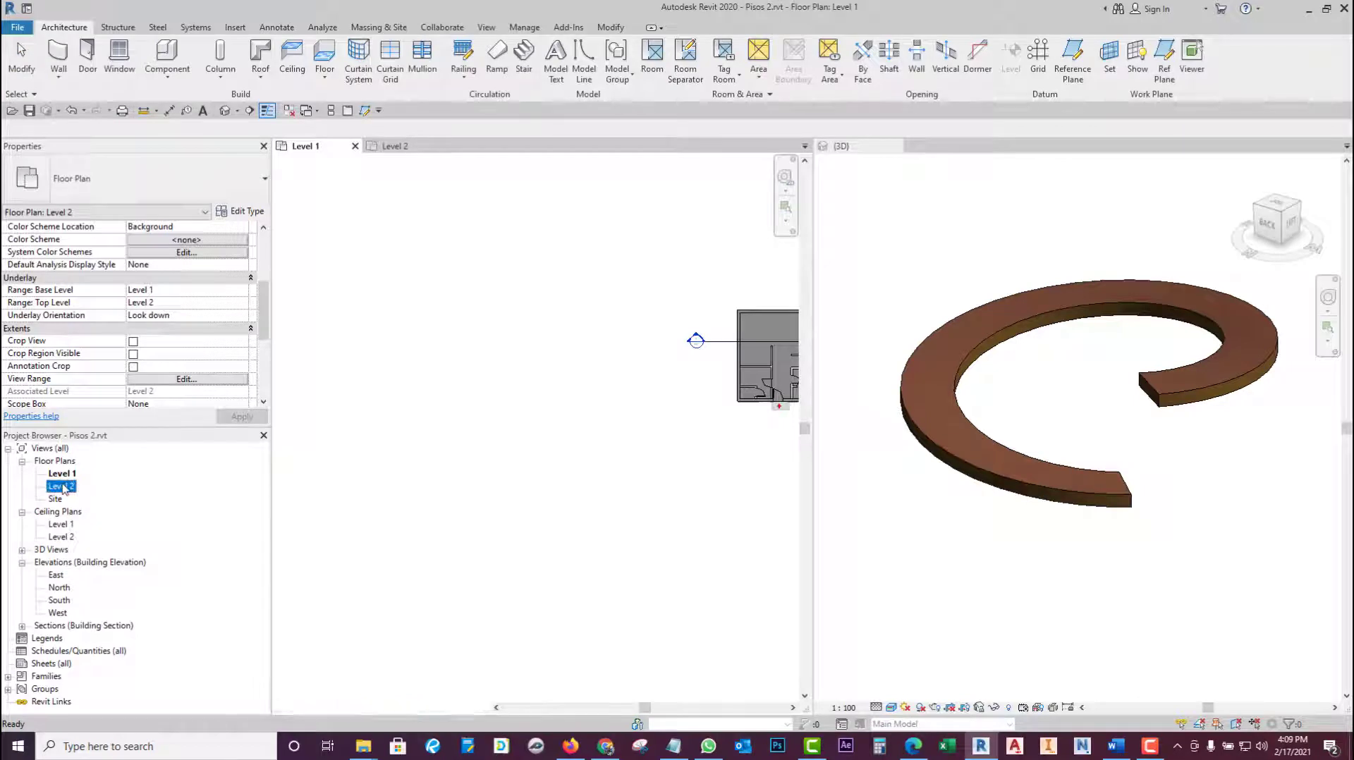
{"action": "scroll", "coordinate": [573, 428], "scroll_direction": "down", "scroll_amount": 2}
{"action": "middle_click_drag", "start_coordinate": [573, 428], "coordinate": [501, 390]}
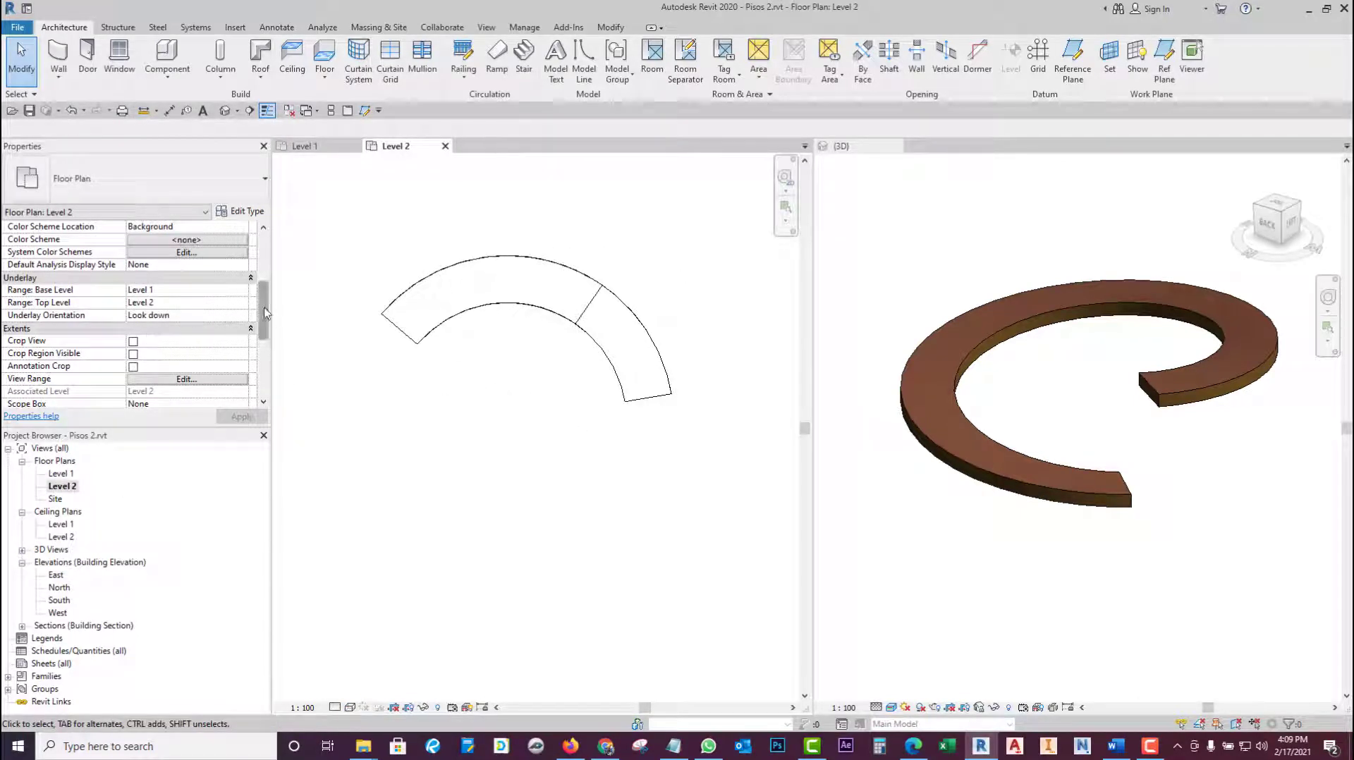
{"action": "left_click_drag", "start_coordinate": [266, 321], "coordinate": [269, 332]}
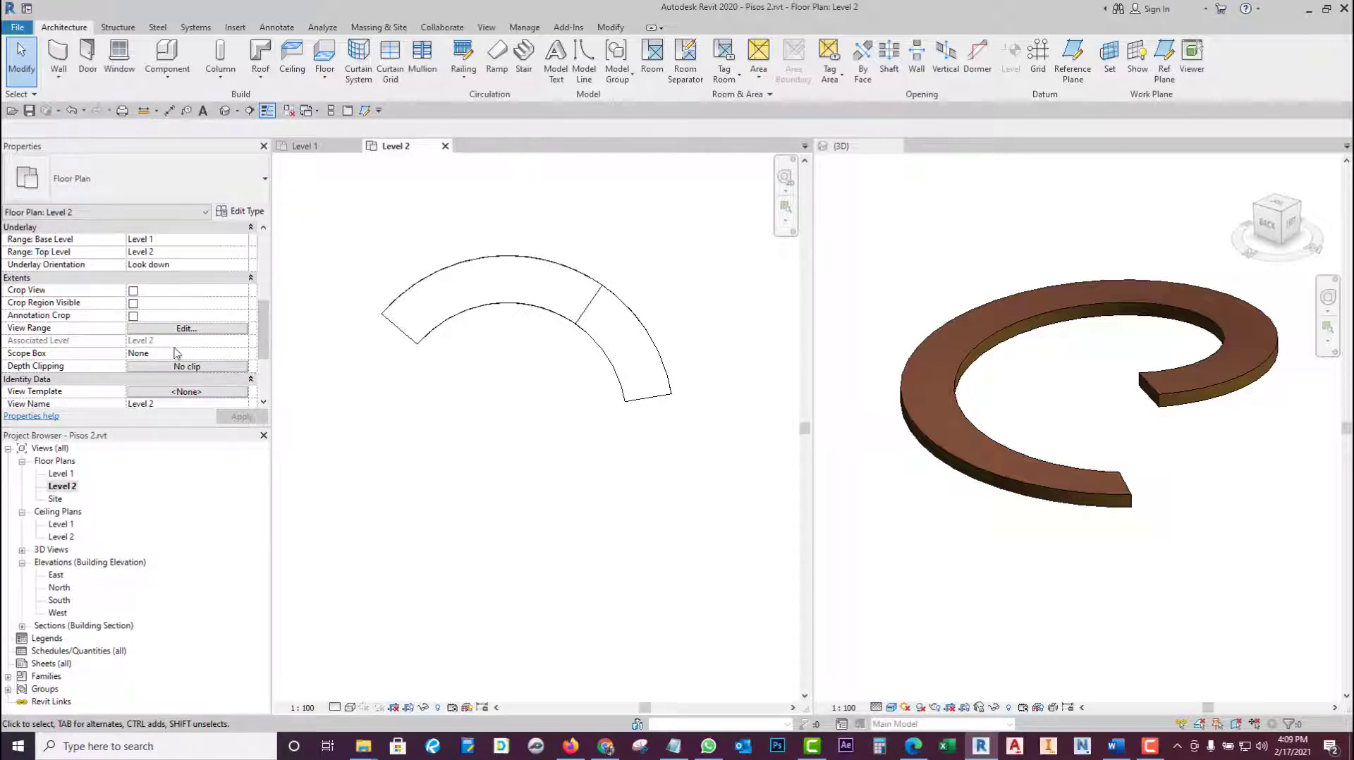
{"action": "left_click", "coordinate": [185, 328]}
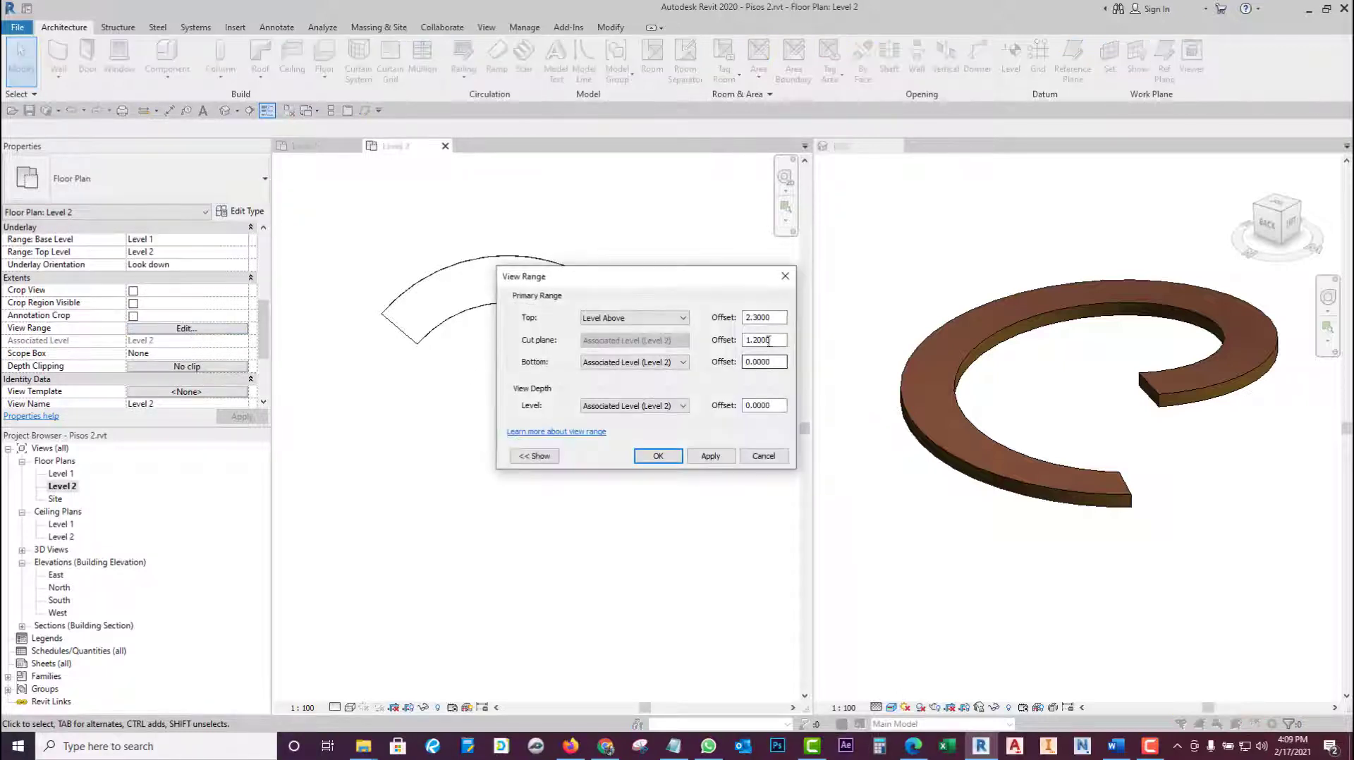
- Set the Level 2 view range cut plane offset to 6 and Top to Unlimited
{"action": "left_click", "coordinate": [773, 340]}
{"action": "left_click_drag", "start_coordinate": [614, 288], "coordinate": [659, 473]}
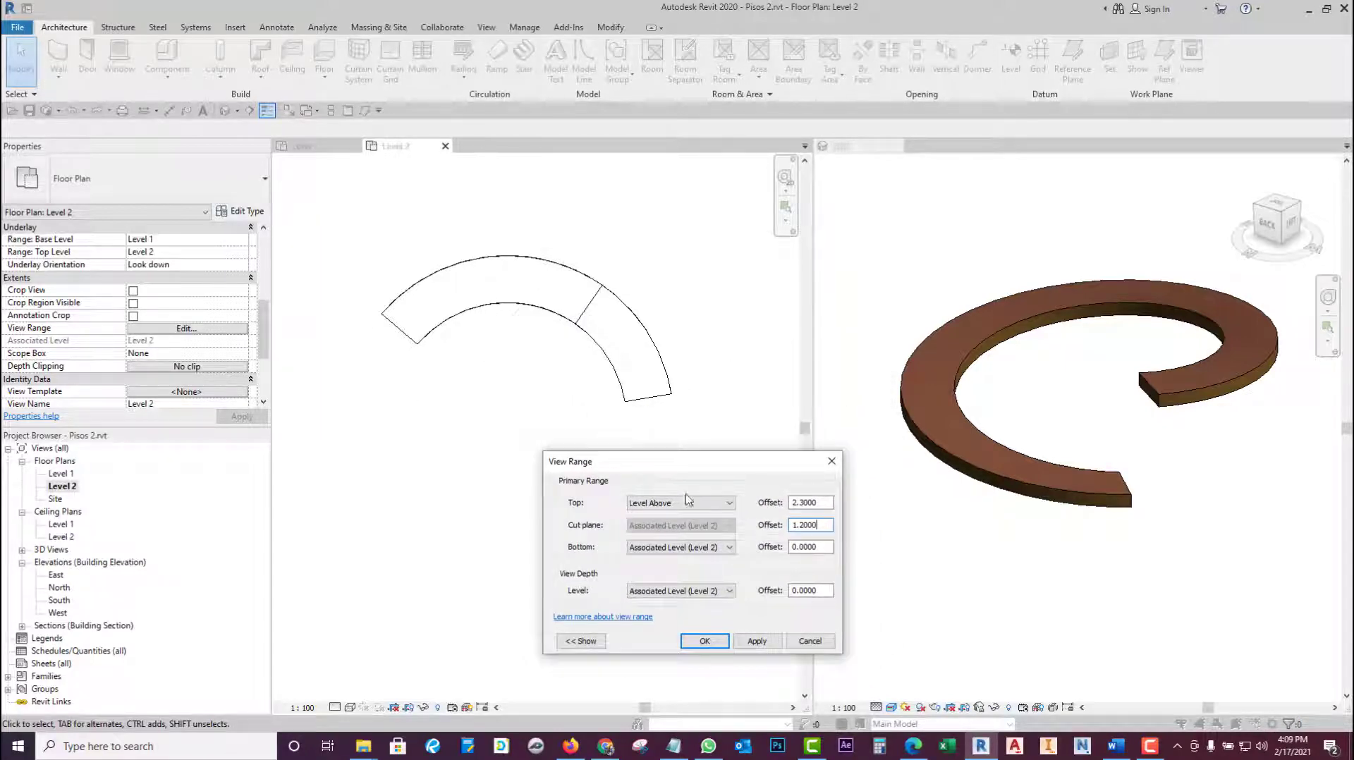
{"action": "left_click_drag", "start_coordinate": [724, 474], "coordinate": [649, 326]}
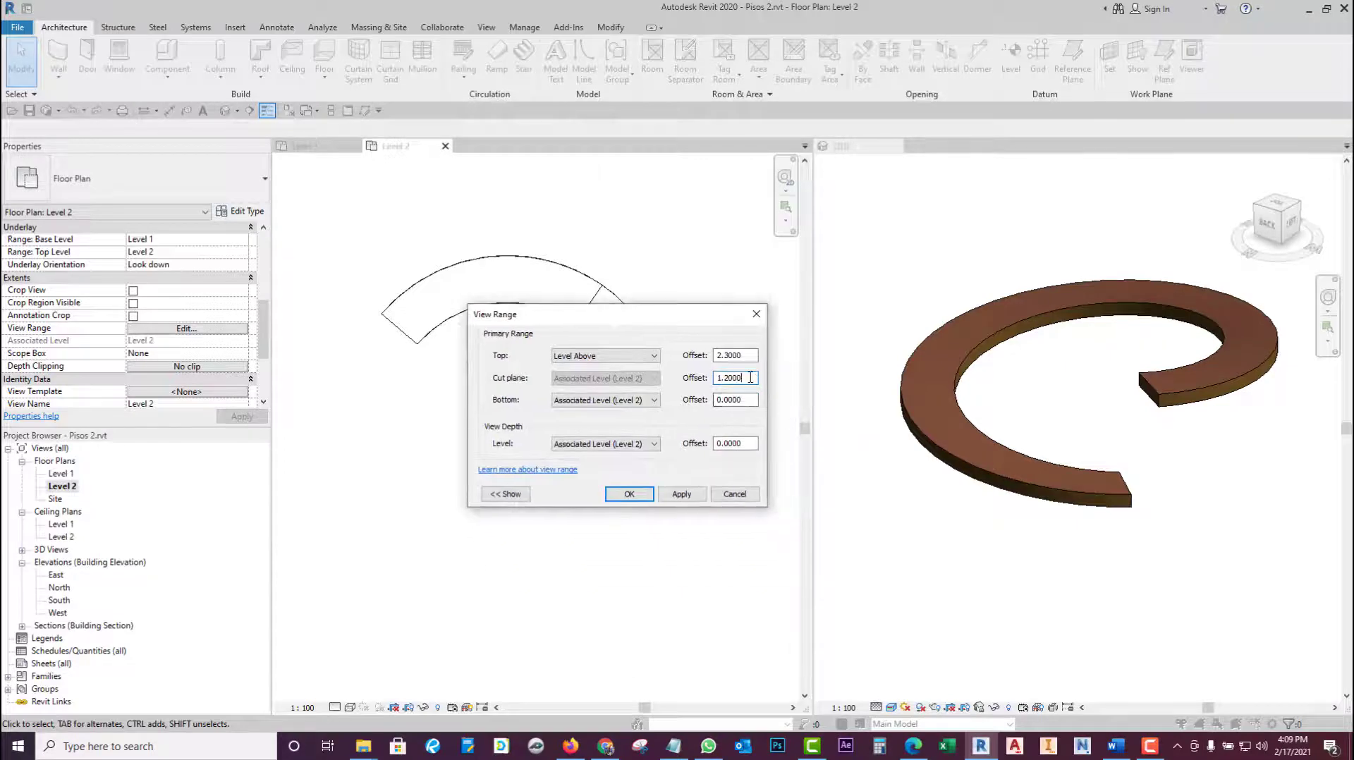
{"action": "left_click_drag", "start_coordinate": [750, 378], "coordinate": [678, 383]}
{"action": "type", "text": "6"}
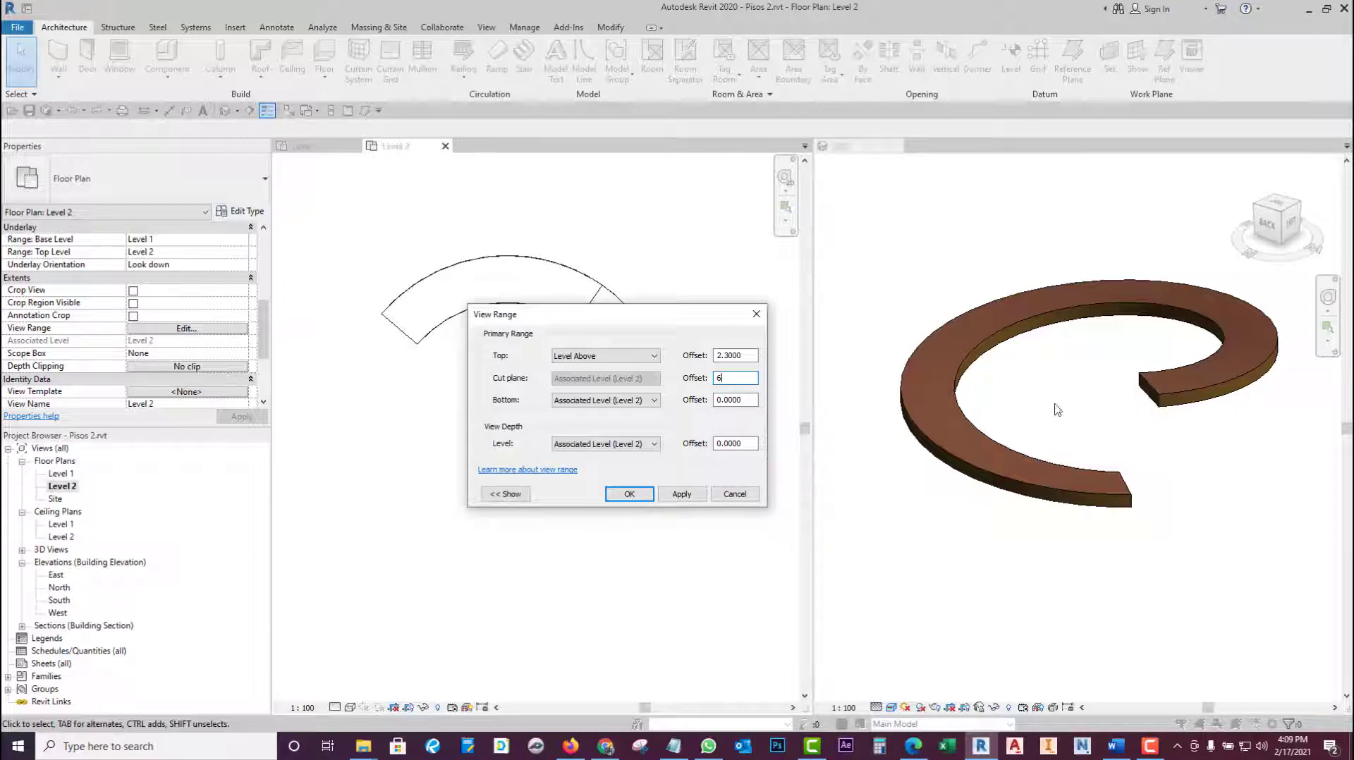
{"action": "left_click", "coordinate": [652, 355]}
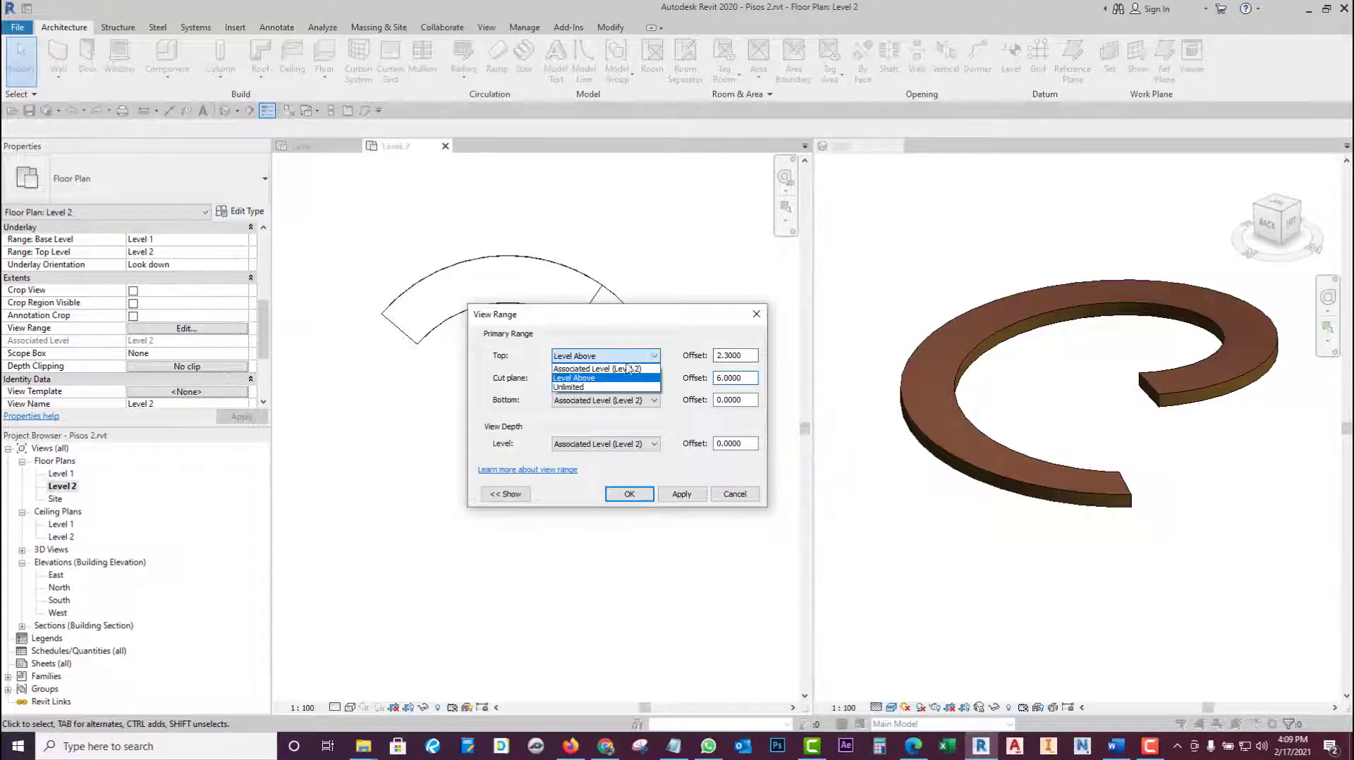
{"action": "left_click", "coordinate": [592, 387]}
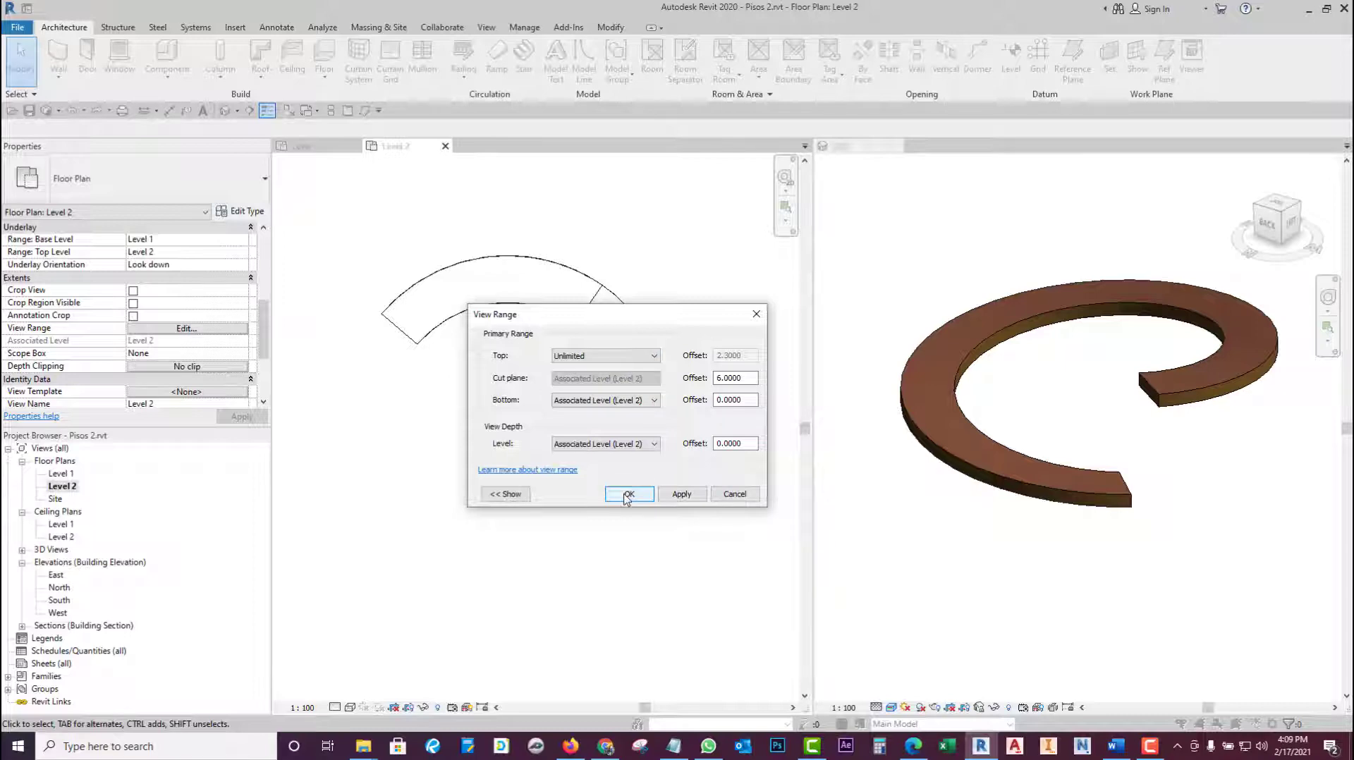
{"action": "left_click", "coordinate": [627, 495]}
{"action": "scroll", "coordinate": [497, 379], "scroll_direction": "down", "scroll_amount": 1}
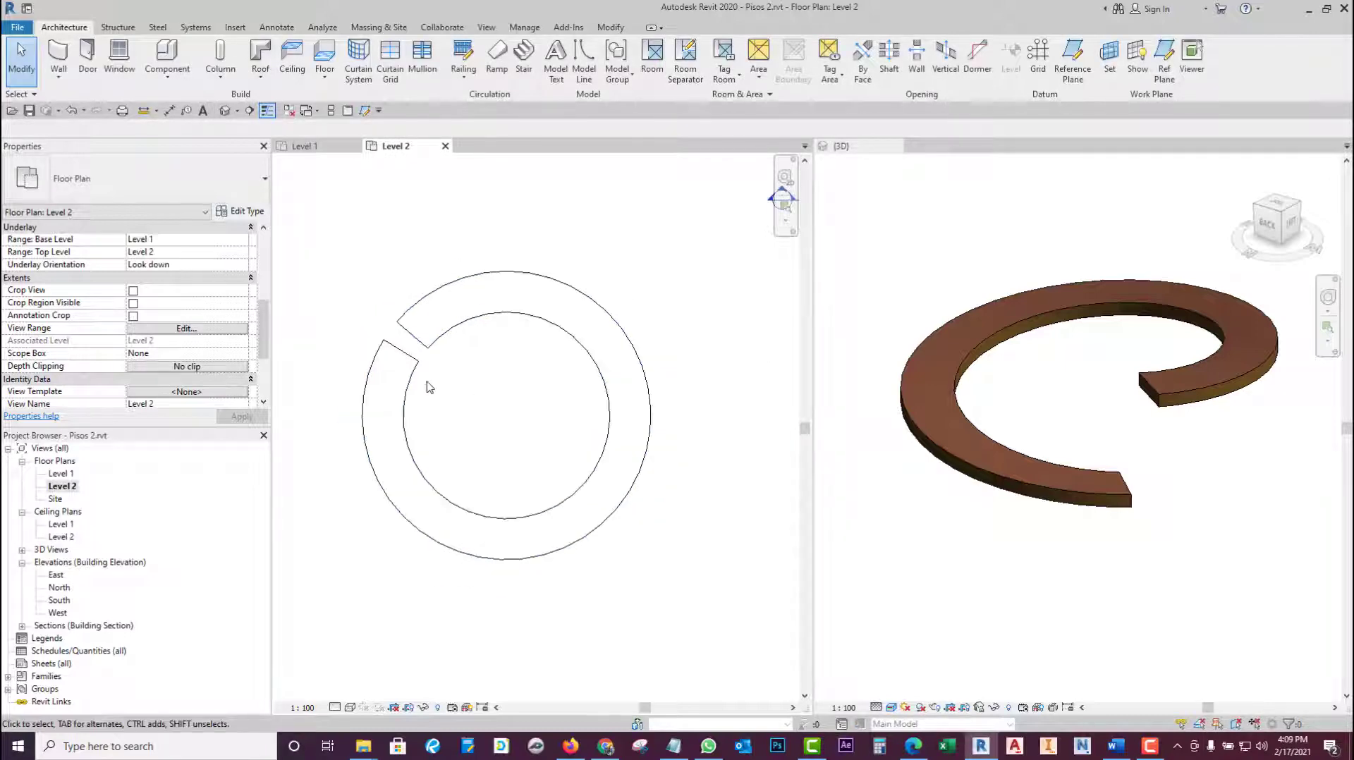
- Draw two outer-to-inner split lines on the ring floor, one on the left and one at the top
{"action": "left_click", "coordinate": [530, 321]}
{"action": "left_click", "coordinate": [684, 45]}
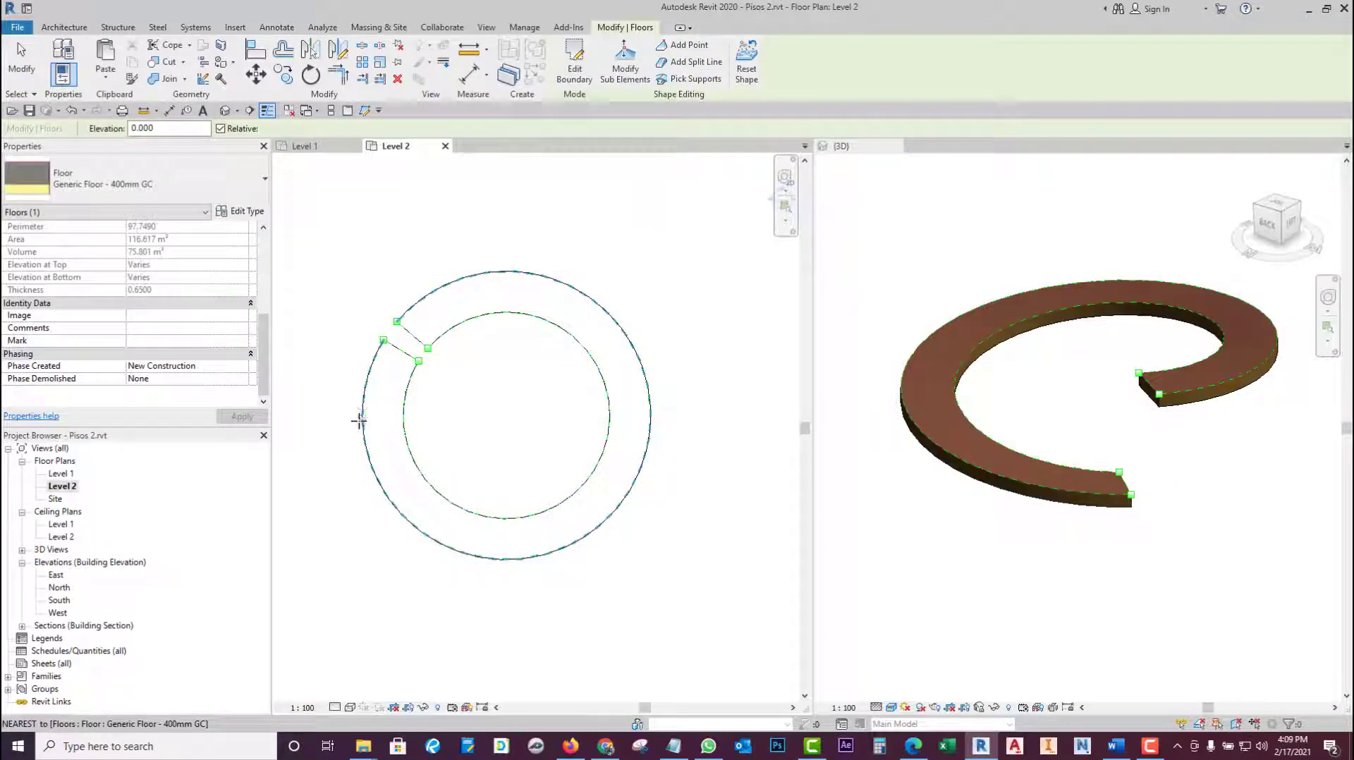
{"action": "left_click", "coordinate": [362, 420]}
{"action": "left_click", "coordinate": [403, 419]}
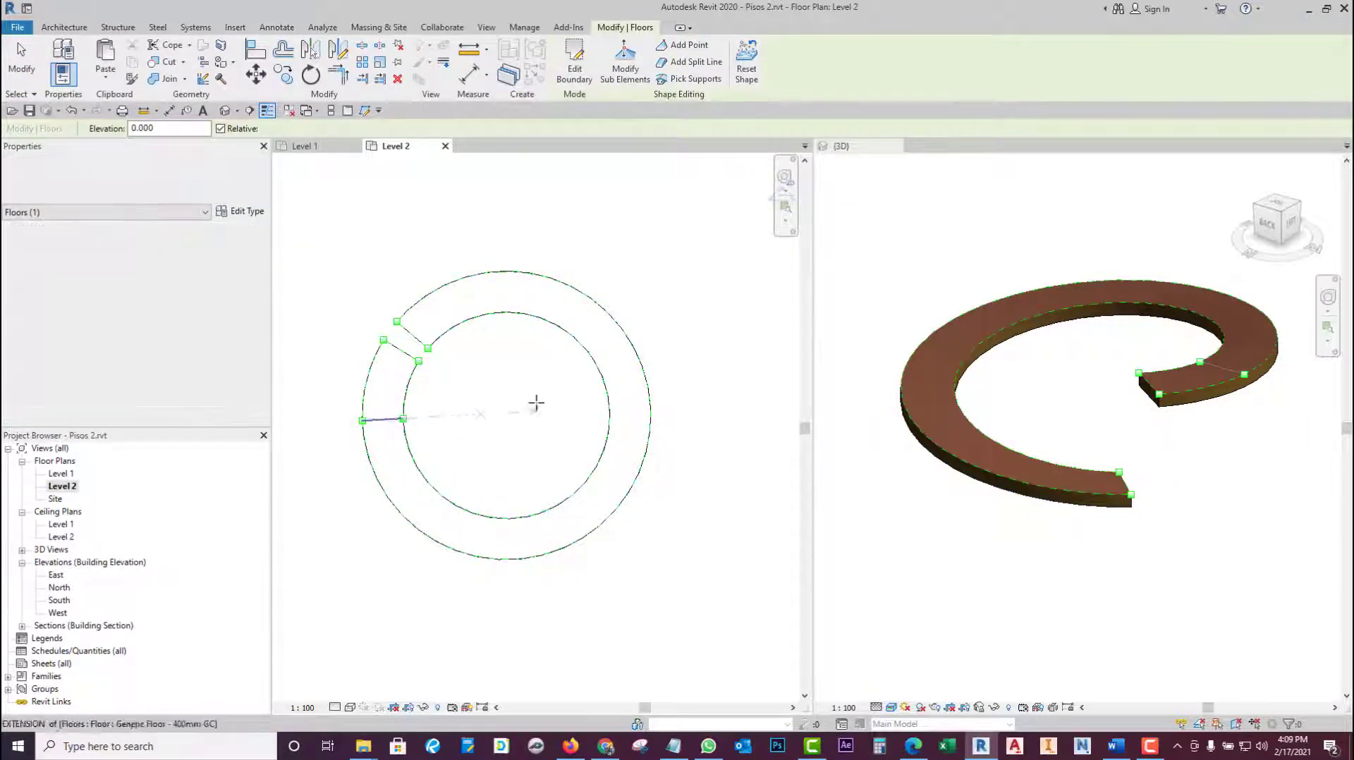
{"action": "left_click", "coordinate": [527, 273]}
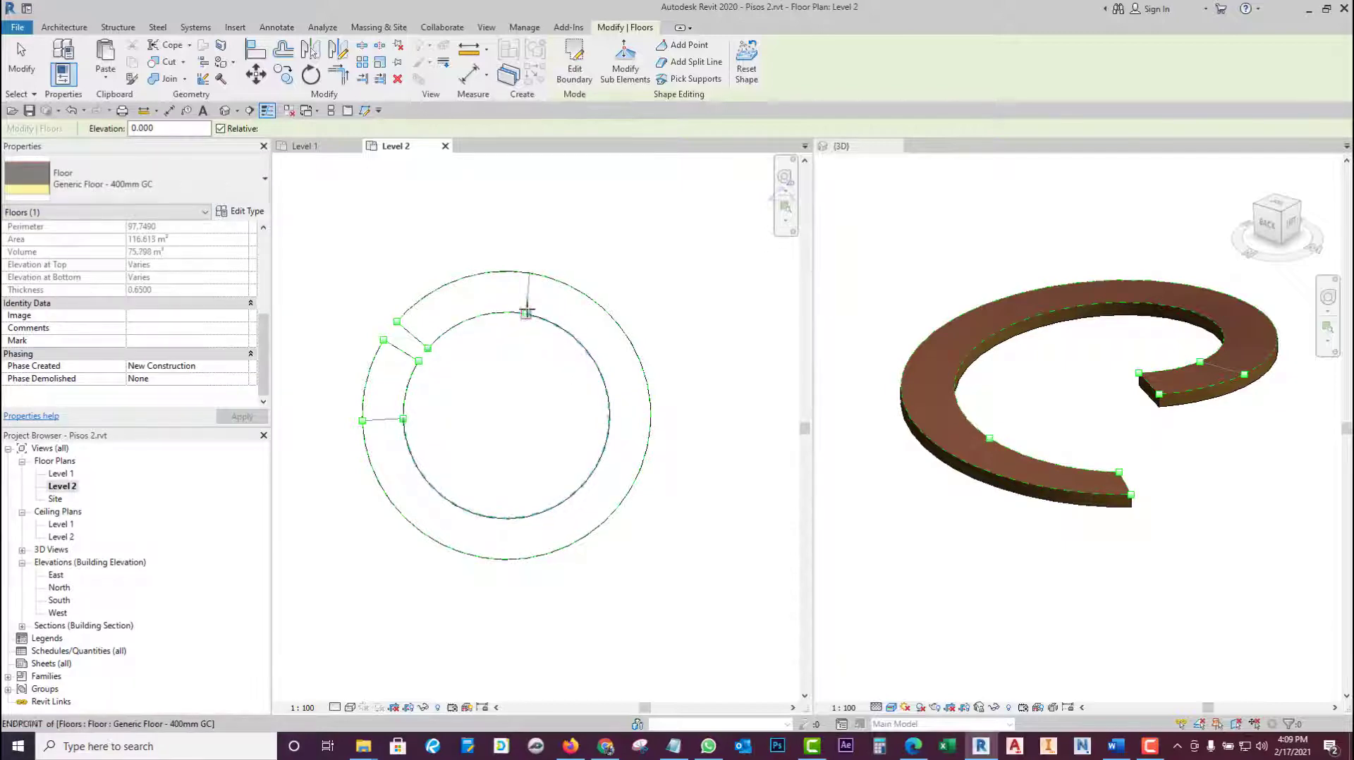
{"action": "left_click", "coordinate": [526, 313]}
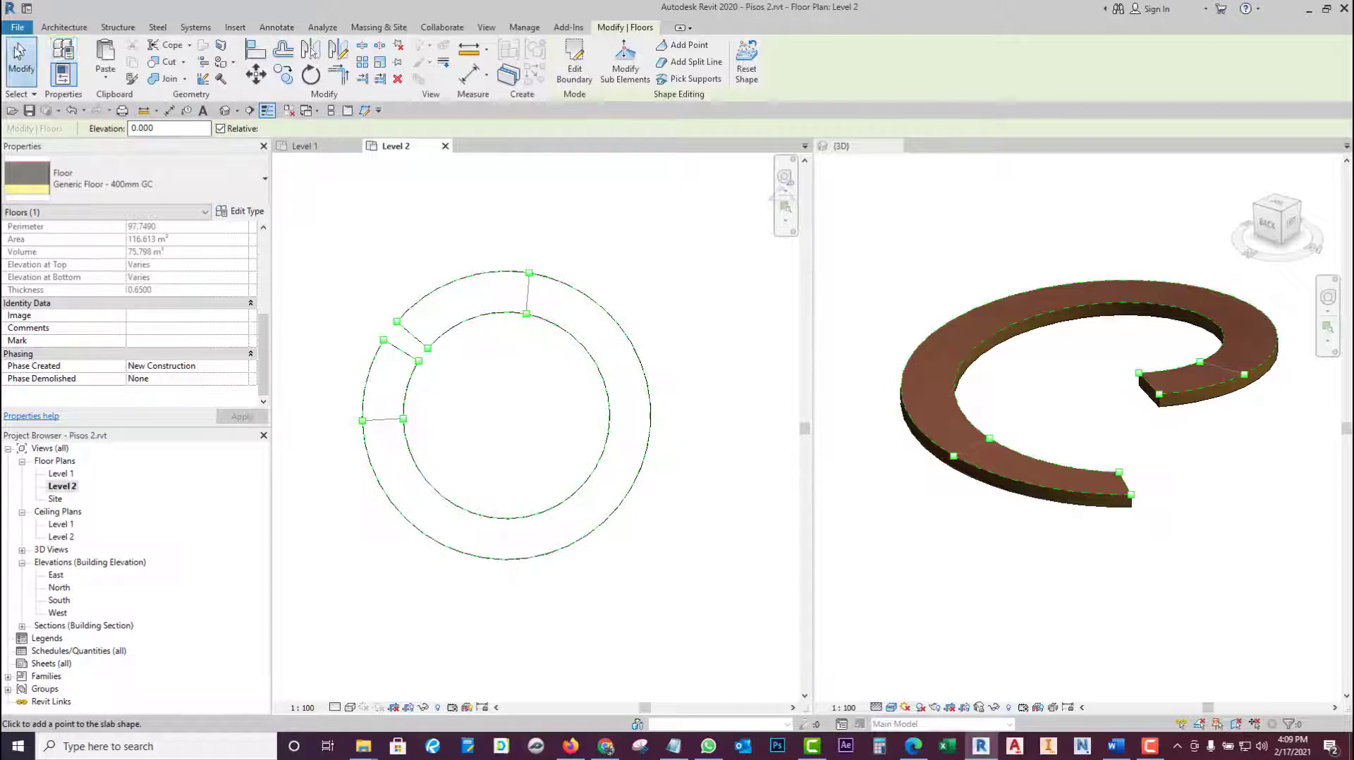
{"action": "left_click", "coordinate": [19, 51]}
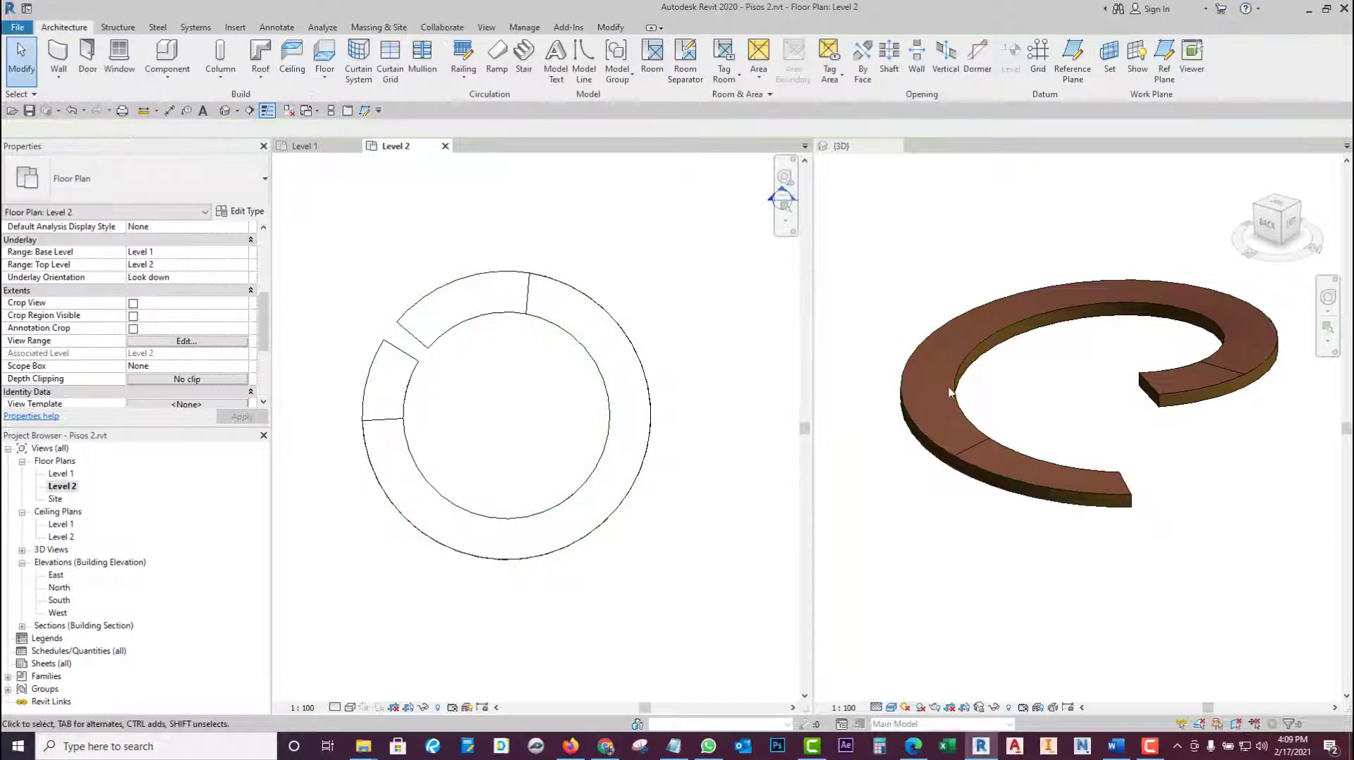
{"action": "left_click", "coordinate": [1066, 488]}
- Set two shape points near the left split line to elevation 0 in the 3D view
{"action": "left_click", "coordinate": [1018, 479]}
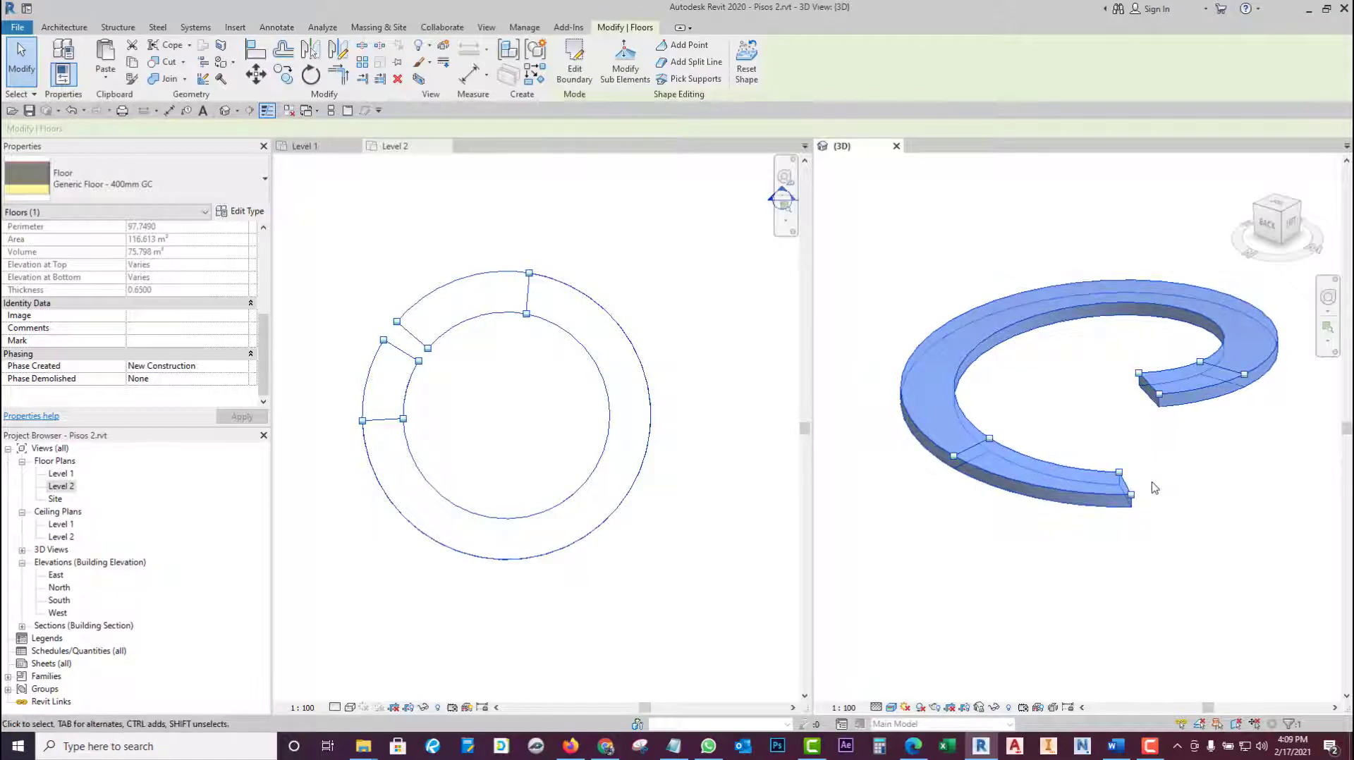
{"action": "left_click", "coordinate": [991, 440]}
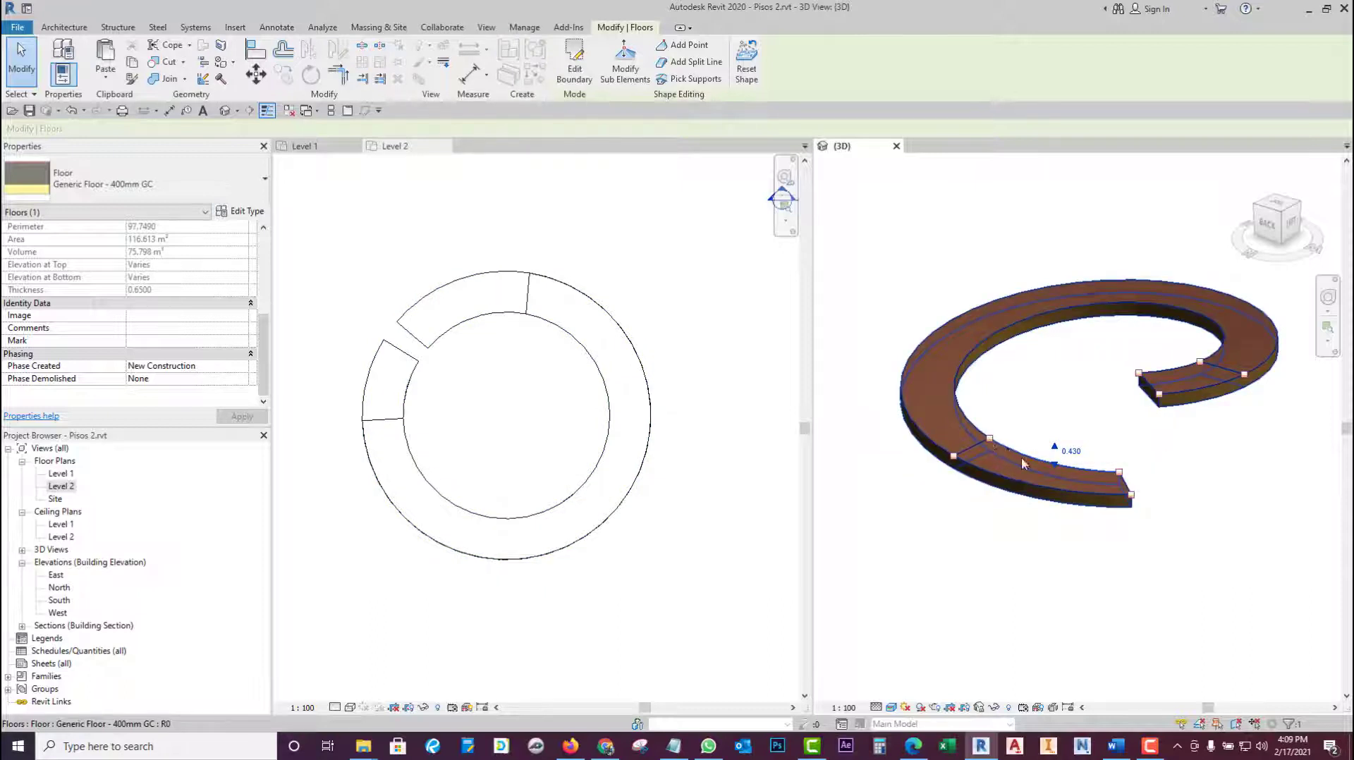
{"action": "left_click", "coordinate": [989, 438]}
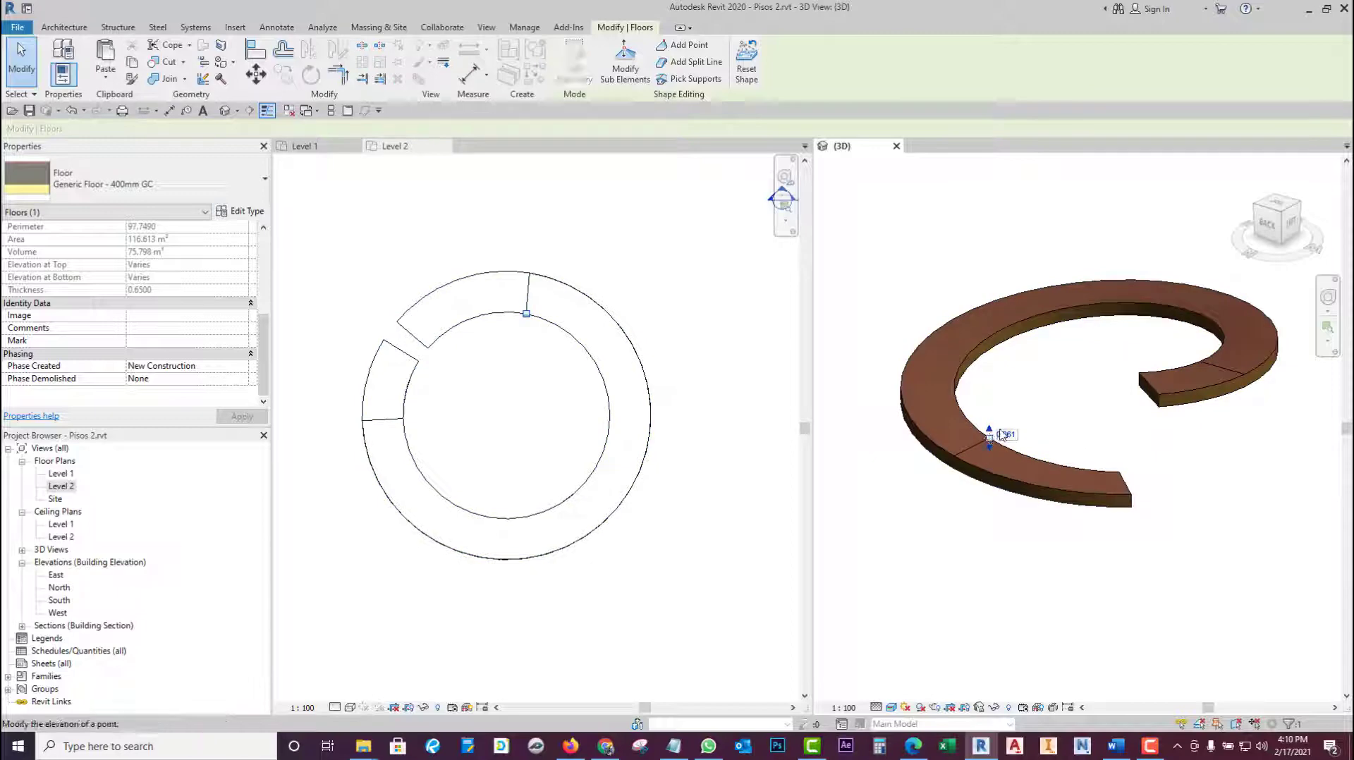
{"action": "left_click", "coordinate": [1007, 435]}
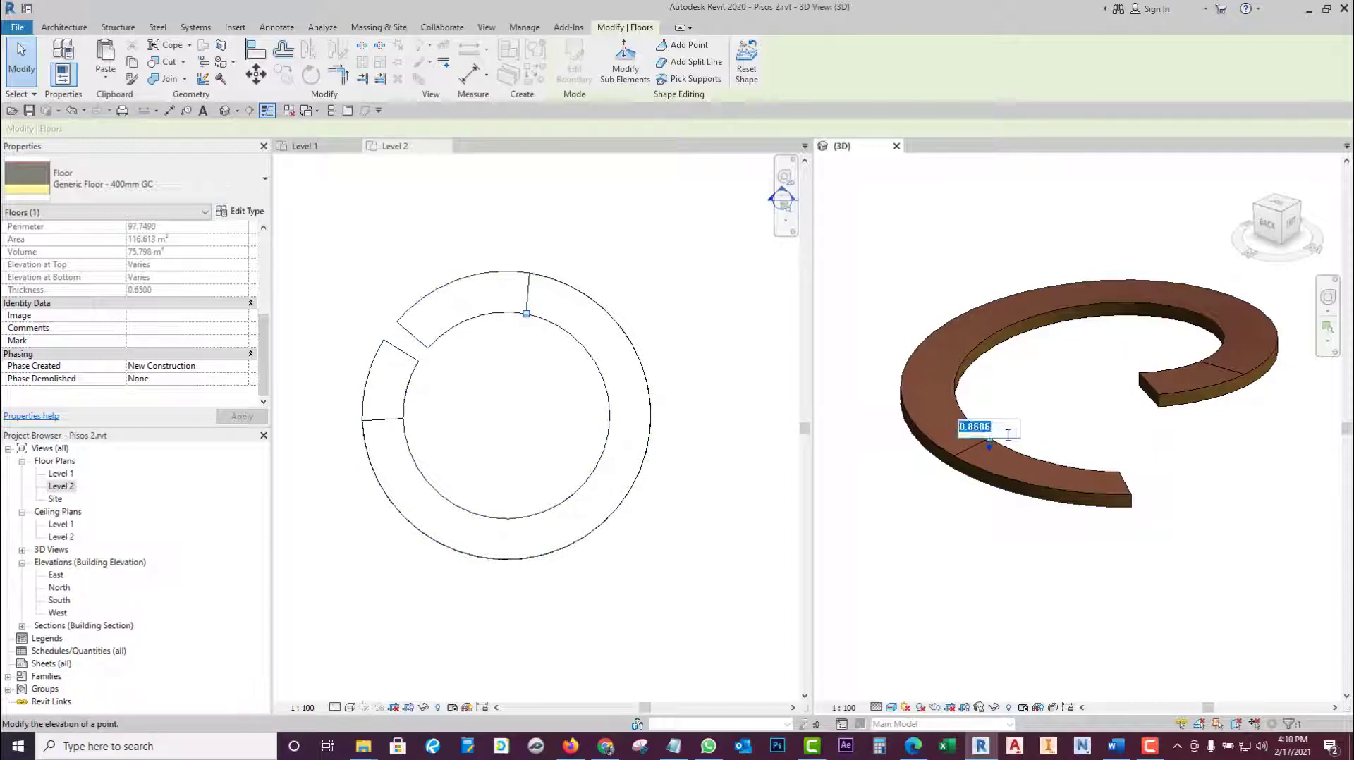
{"action": "type", "text": "0"}
{"action": "key", "text": "Return"}
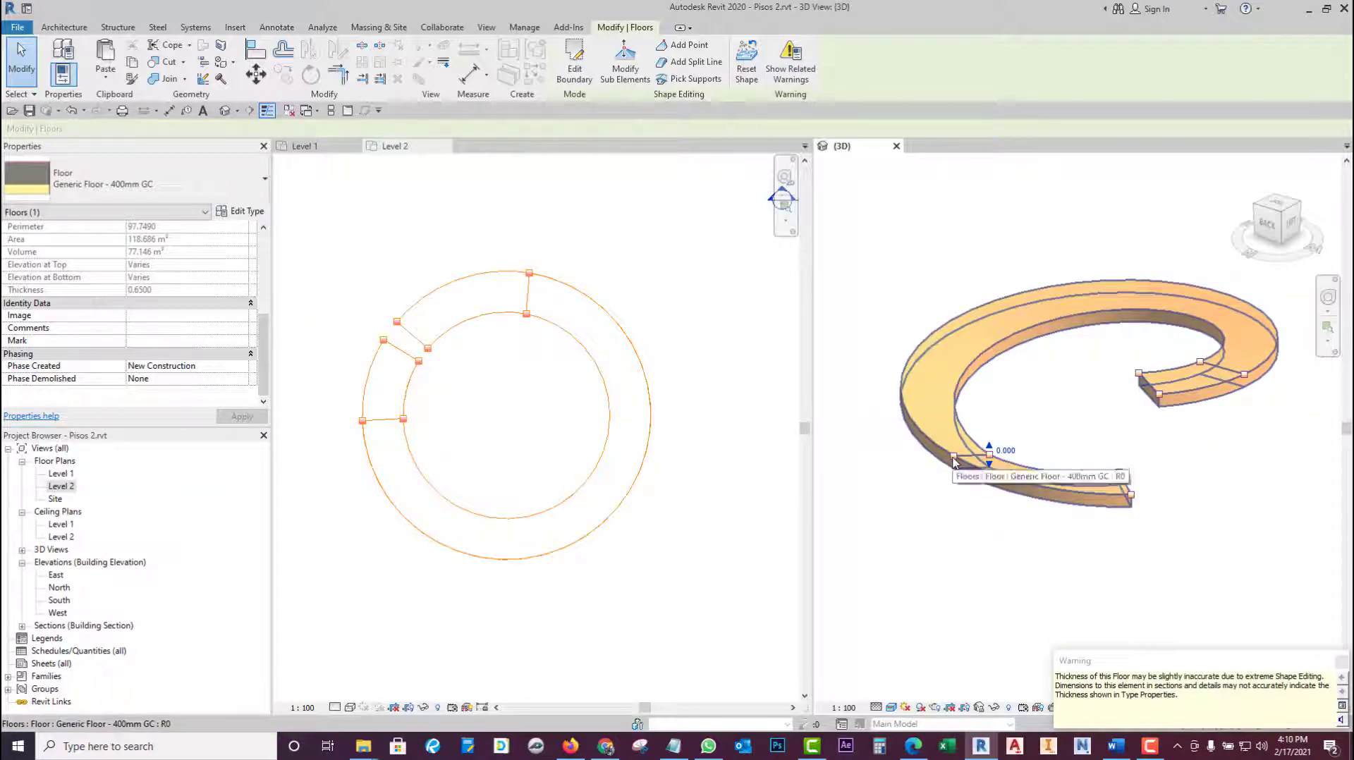
{"action": "left_click", "coordinate": [953, 457]}
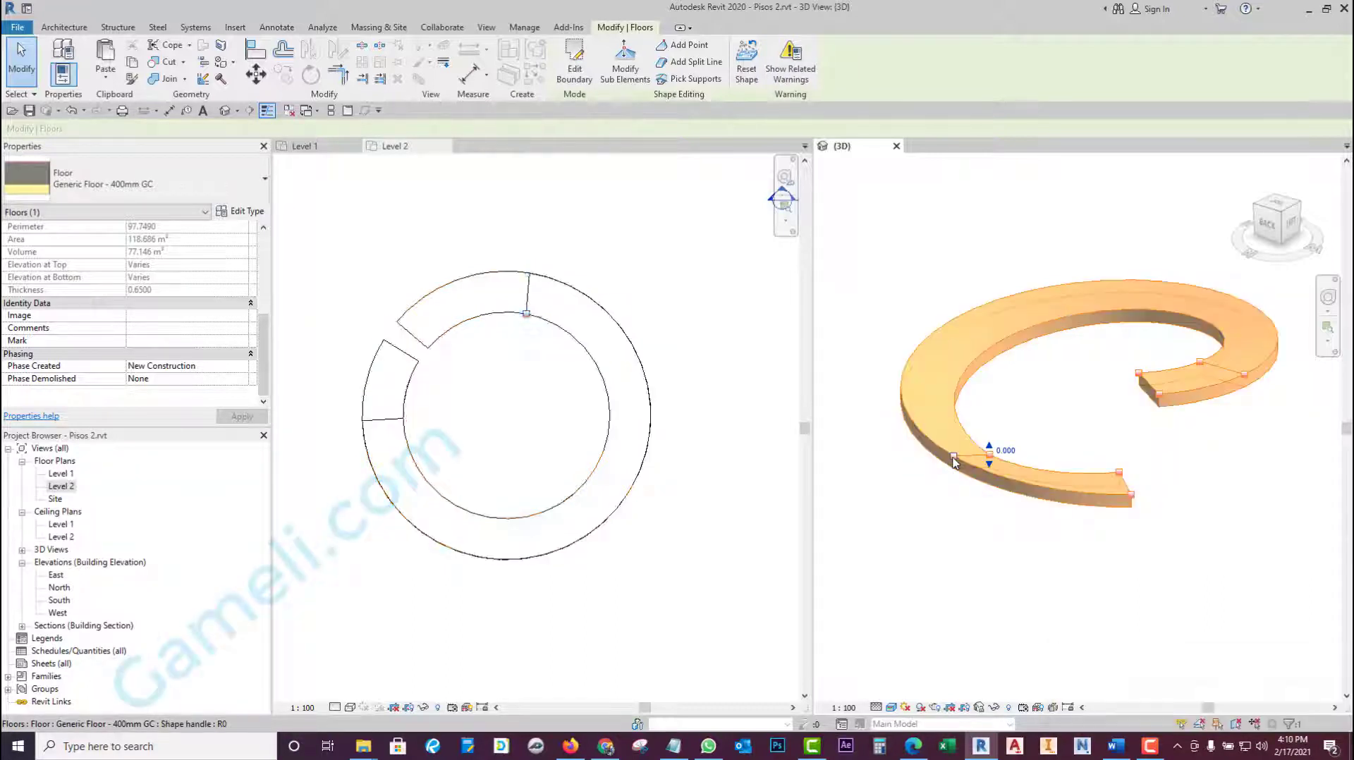
{"action": "left_click", "coordinate": [965, 453]}
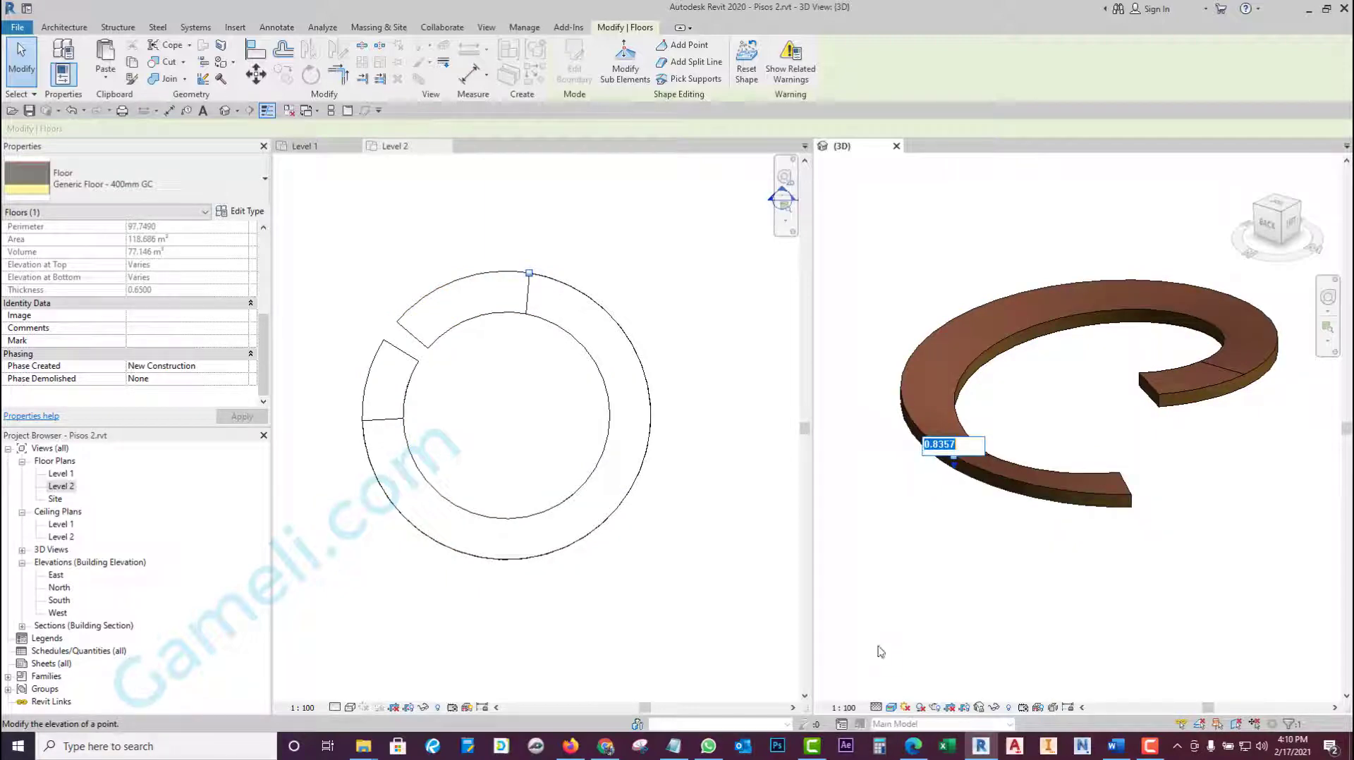
{"action": "type", "text": "0"}
{"action": "key", "text": "Return"}
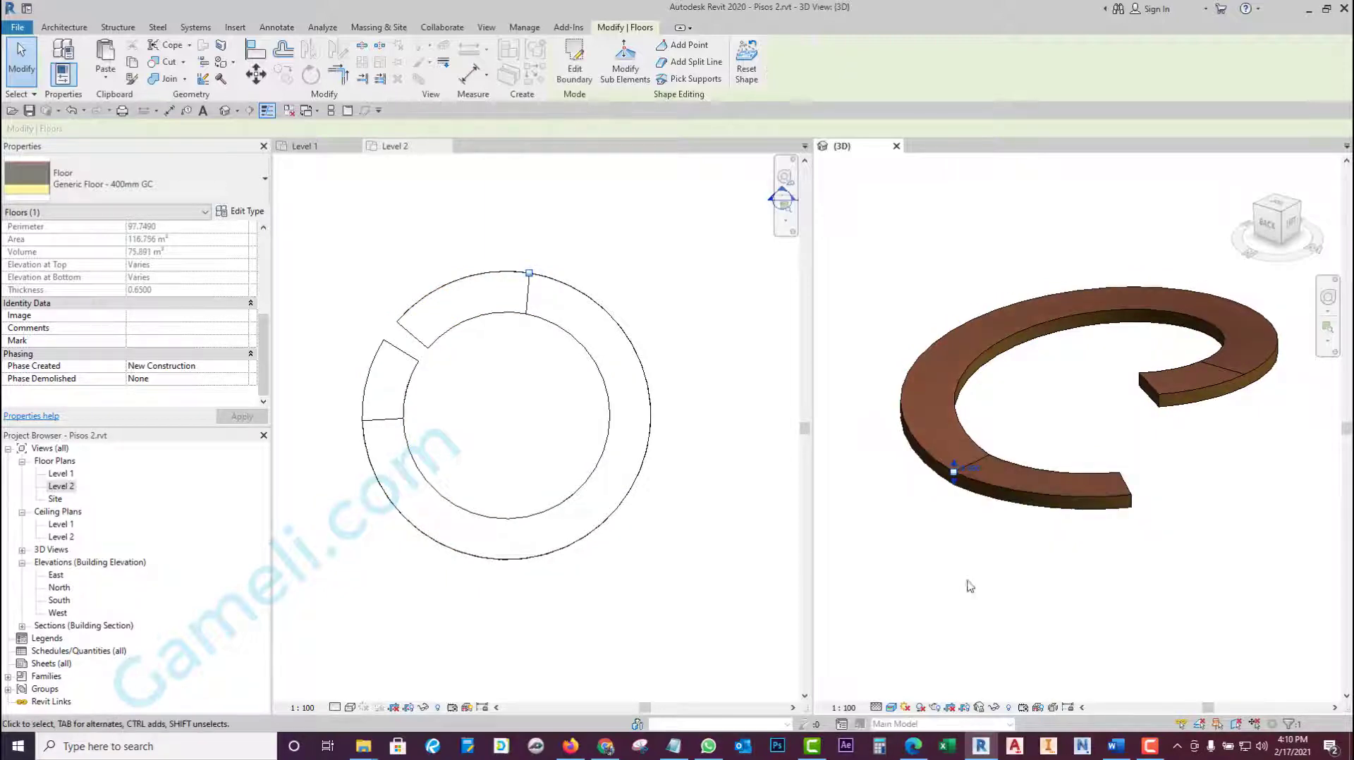
{"action": "left_click", "coordinate": [970, 586]}
- Orbit to the Back view and zoom in to inspect the floor's slope
{"action": "mouse_move", "coordinate": [1072, 565]}
{"action": "middle_mouse_down", "text": "shift"}
{"action": "mouse_move", "coordinate": [1045, 505]}
{"action": "mouse_move", "coordinate": [1121, 590]}
{"action": "mouse_move", "coordinate": [1131, 491]}
{"action": "middle_mouse_up", "text": "shift"}
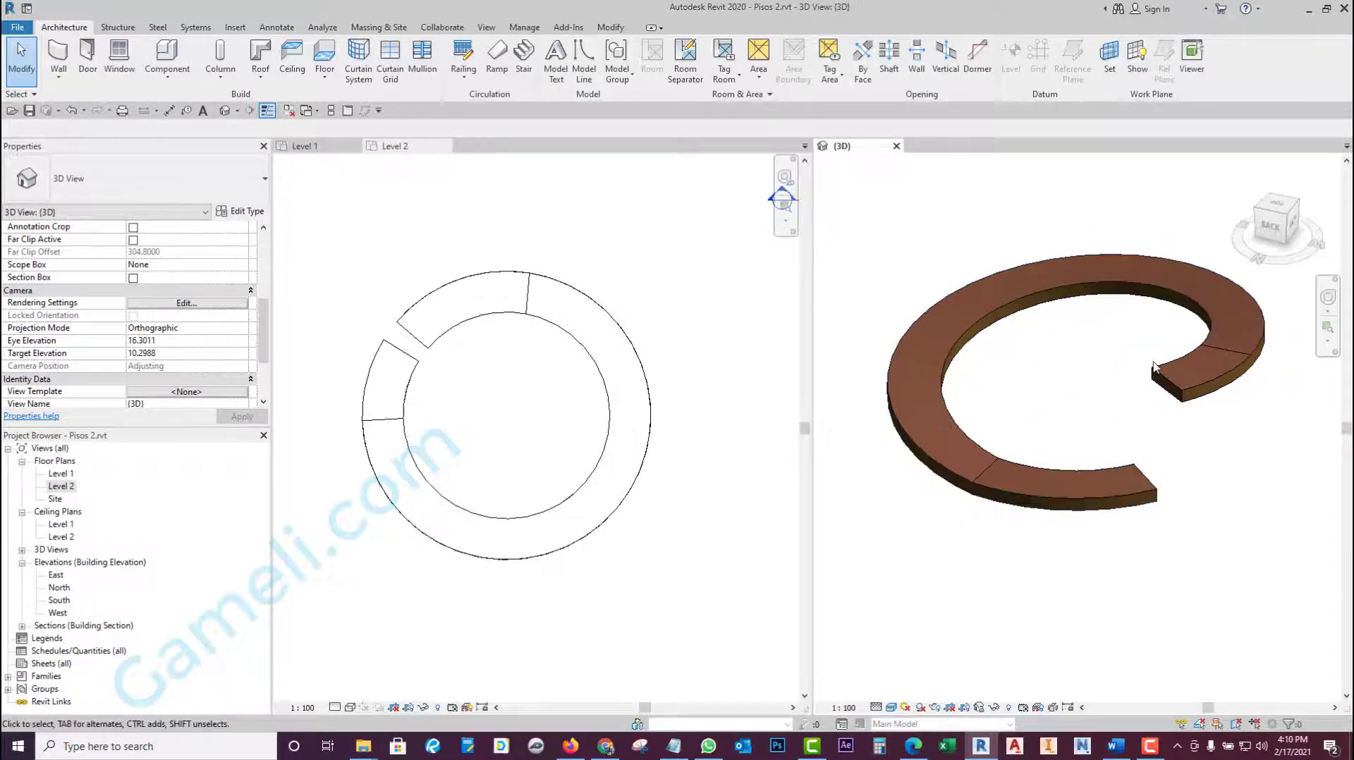
{"action": "mouse_move", "coordinate": [1153, 366]}
{"action": "middle_mouse_down", "text": "shift"}
{"action": "mouse_move", "coordinate": [1037, 435]}
{"action": "mouse_move", "coordinate": [997, 392]}
{"action": "mouse_move", "coordinate": [1097, 441]}
{"action": "mouse_move", "coordinate": [1282, 220]}
{"action": "middle_mouse_up", "text": "shift"}
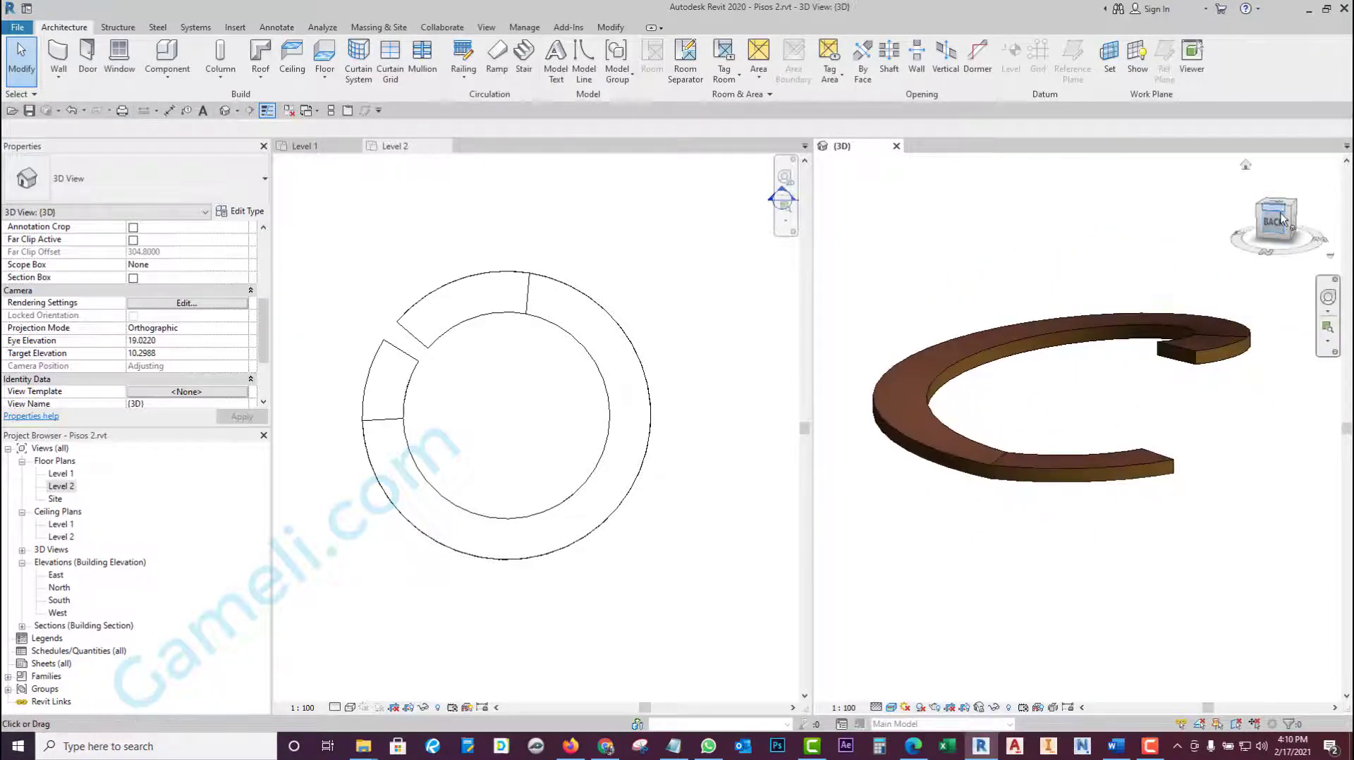
{"action": "left_click", "coordinate": [1282, 220]}
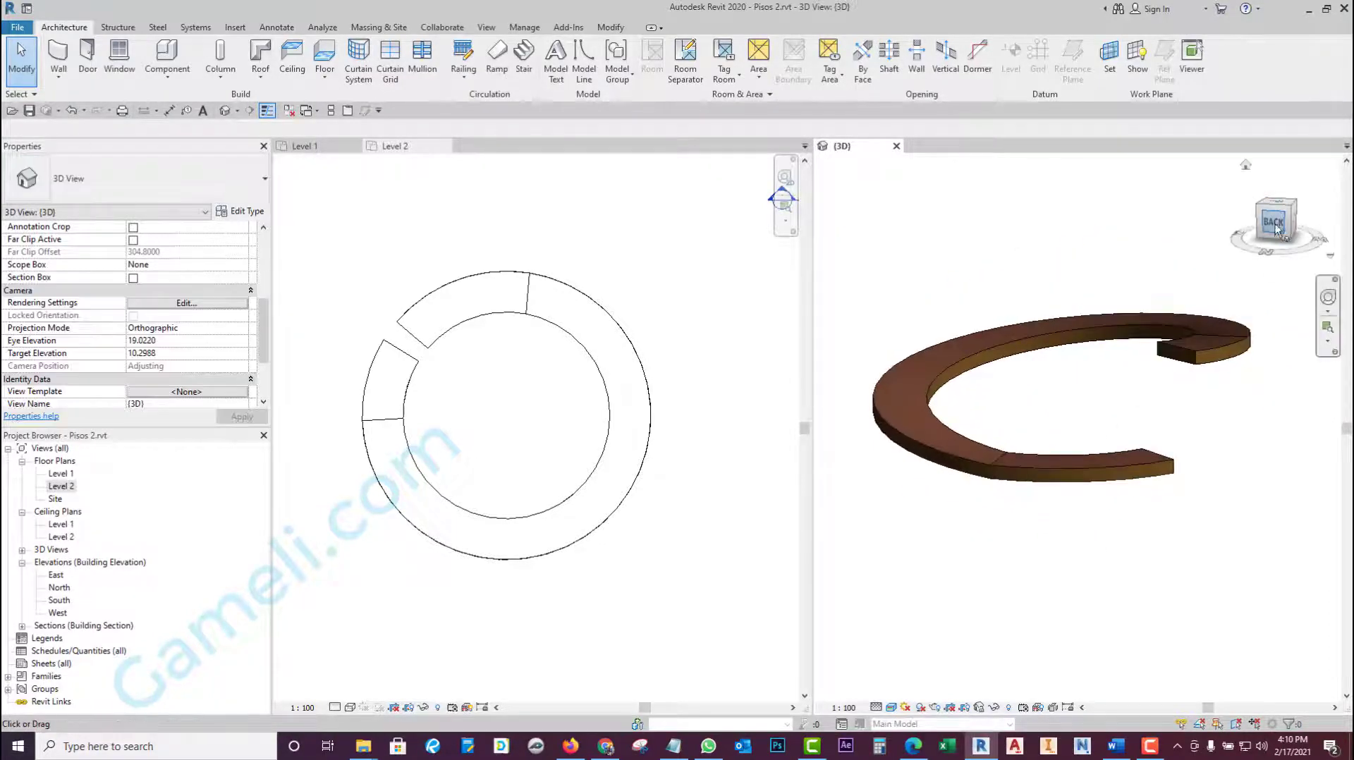
{"action": "left_click", "coordinate": [624, 505]}
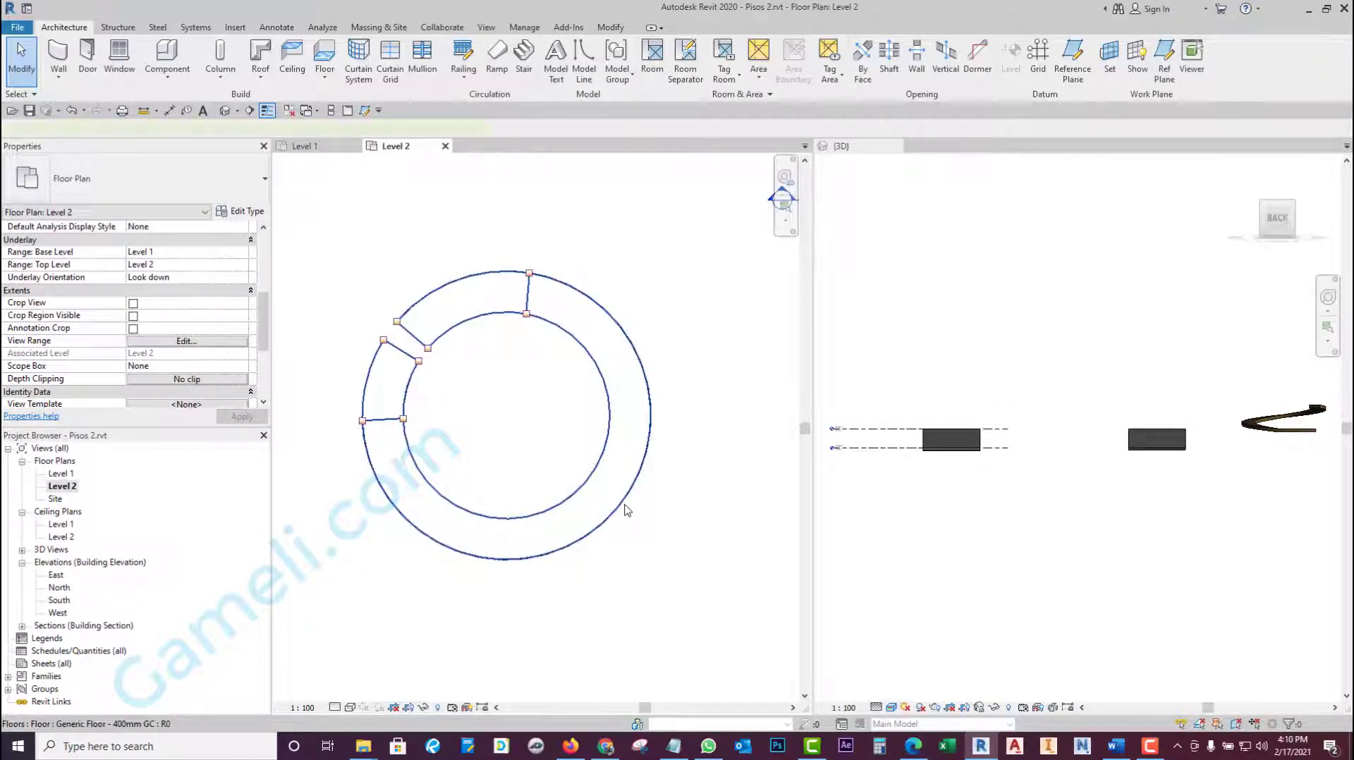
{"action": "left_click", "coordinate": [624, 504]}
{"action": "left_click", "coordinate": [1257, 292]}
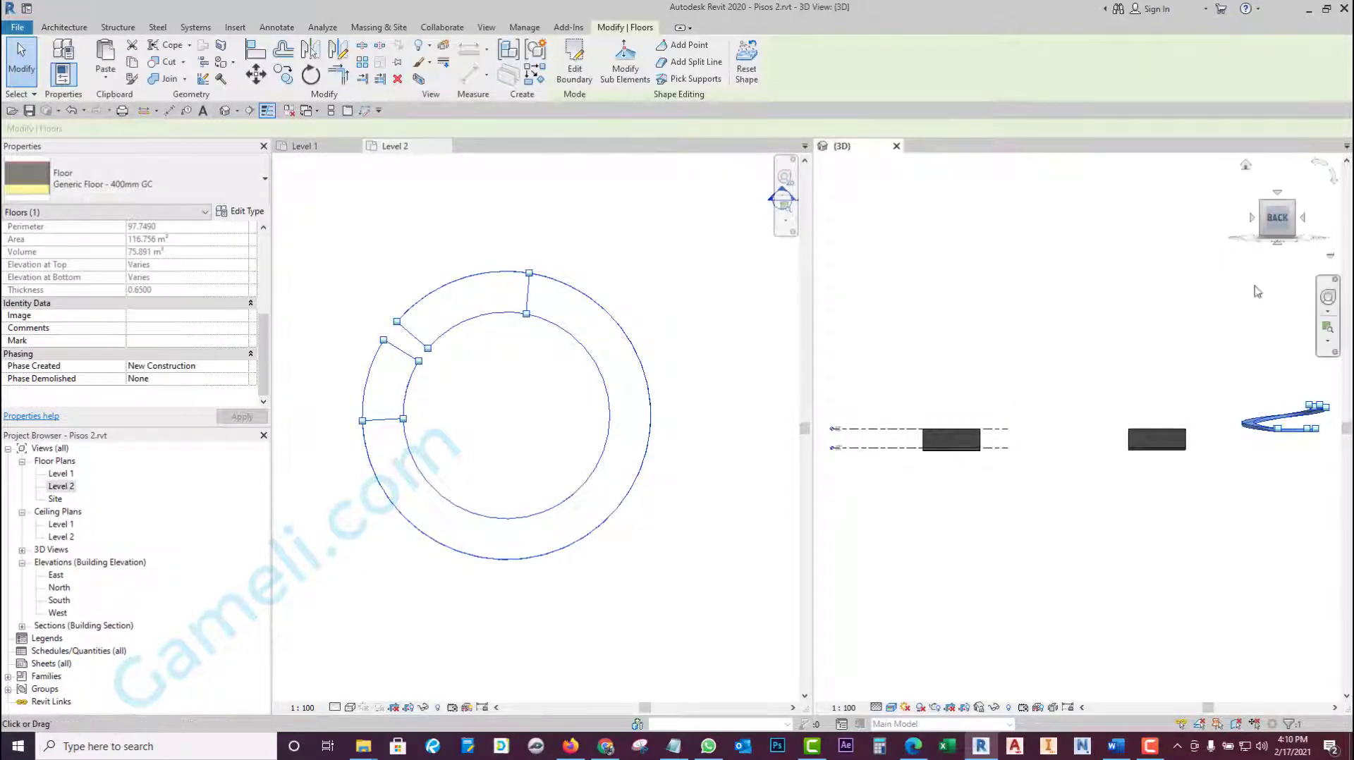
{"action": "middle_click_drag", "start_coordinate": [1260, 352], "coordinate": [1166, 345]}
{"action": "scroll", "coordinate": [1198, 374], "scroll_direction": "up", "scroll_amount": 2}
{"action": "scroll", "coordinate": [1277, 406], "scroll_direction": "up", "scroll_amount": 2}
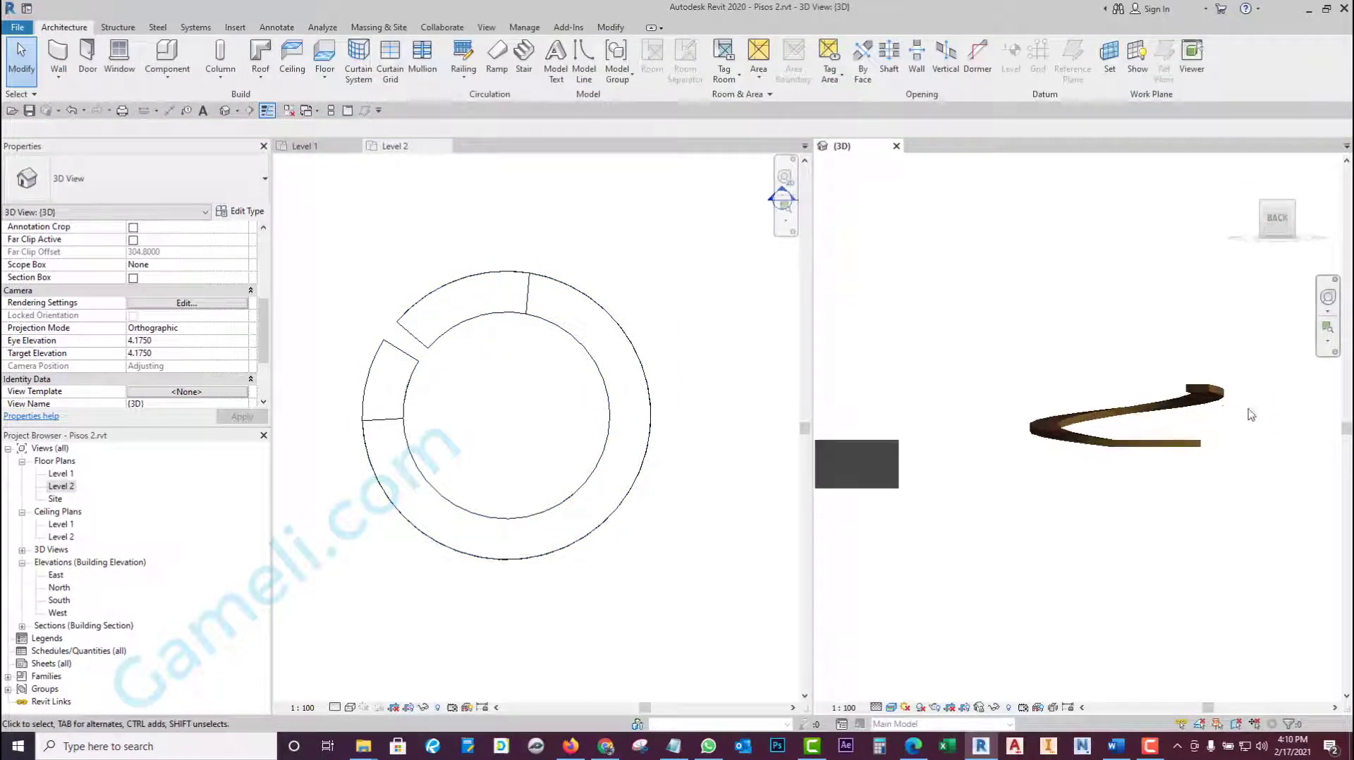
{"action": "scroll", "coordinate": [1278, 406], "scroll_direction": "up", "scroll_amount": 2}
{"action": "scroll", "coordinate": [1199, 444], "scroll_direction": "up", "scroll_amount": 2}
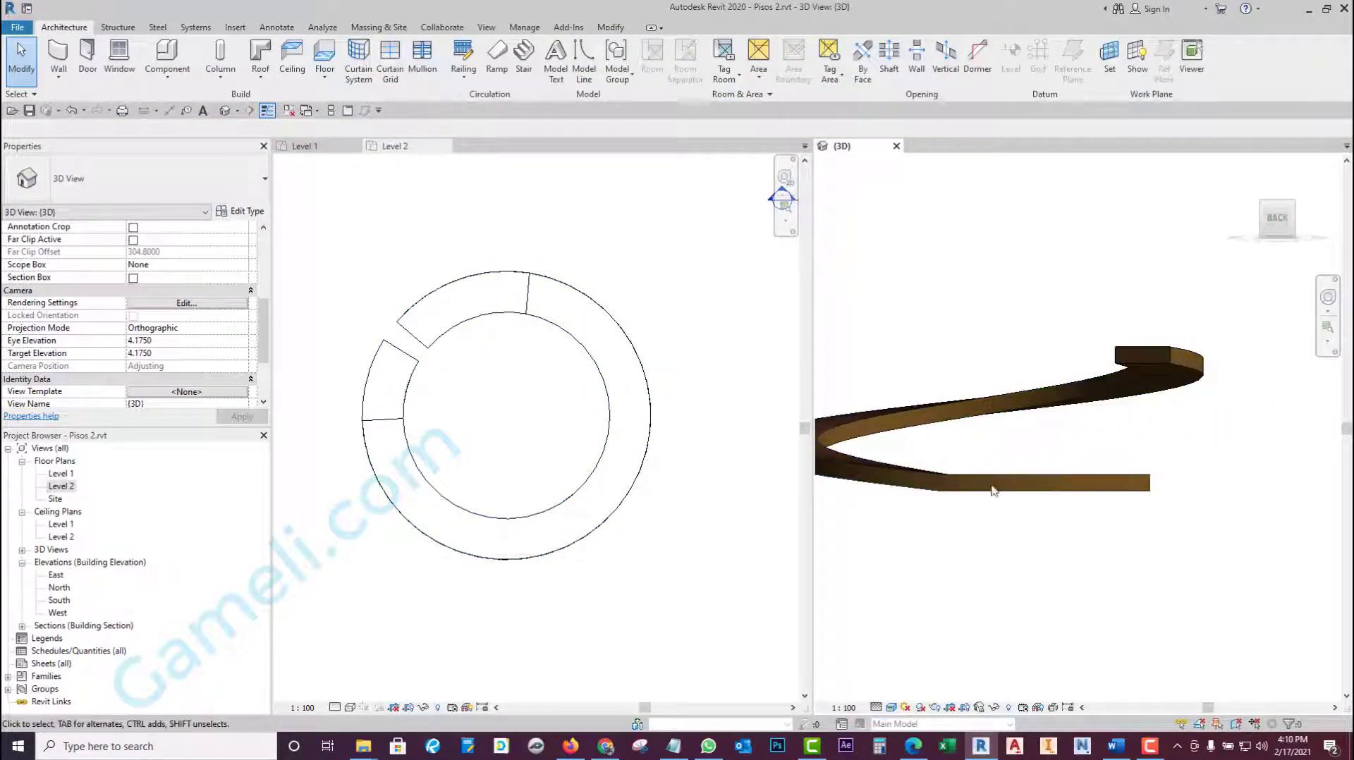
{"action": "middle_click_drag", "start_coordinate": [1161, 339], "coordinate": [1167, 435], "text": "shift"}
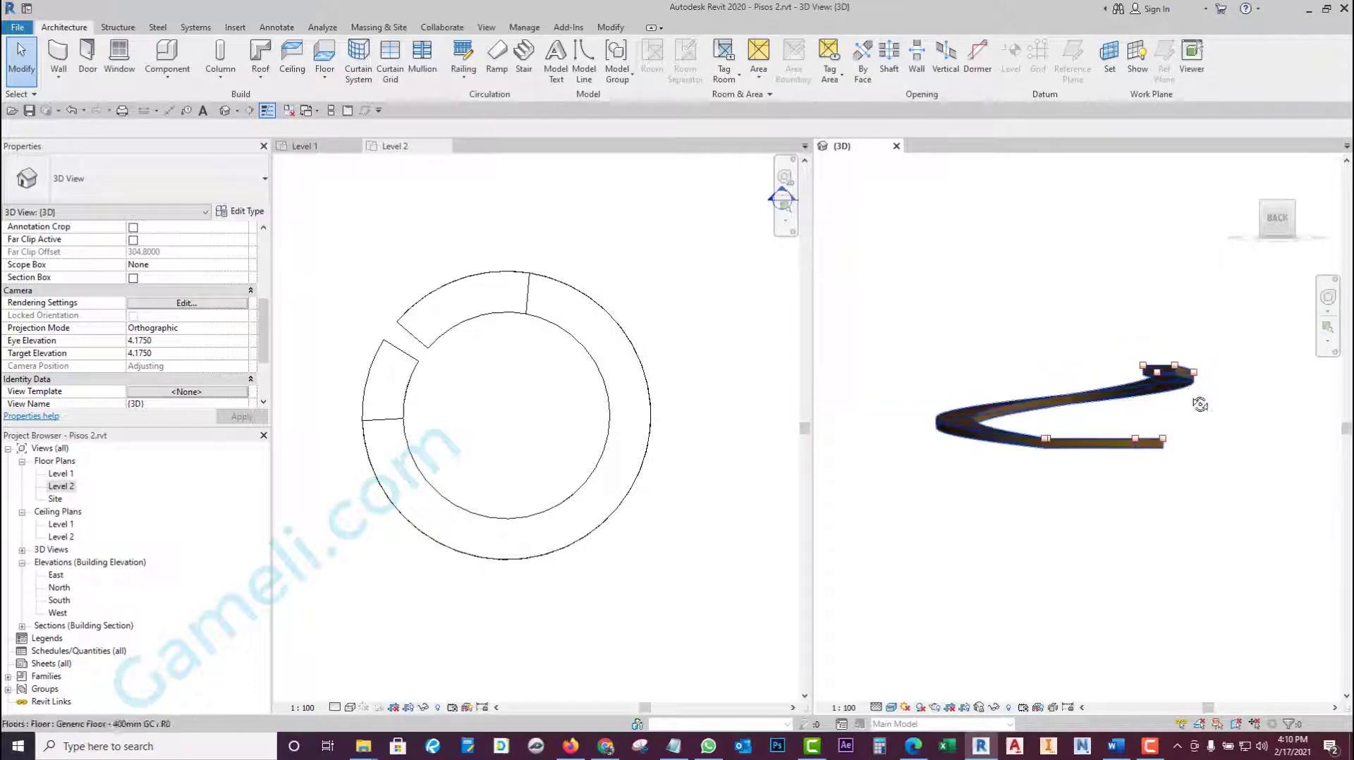
{"action": "scroll", "coordinate": [1167, 435], "scroll_direction": "up", "scroll_amount": 2}
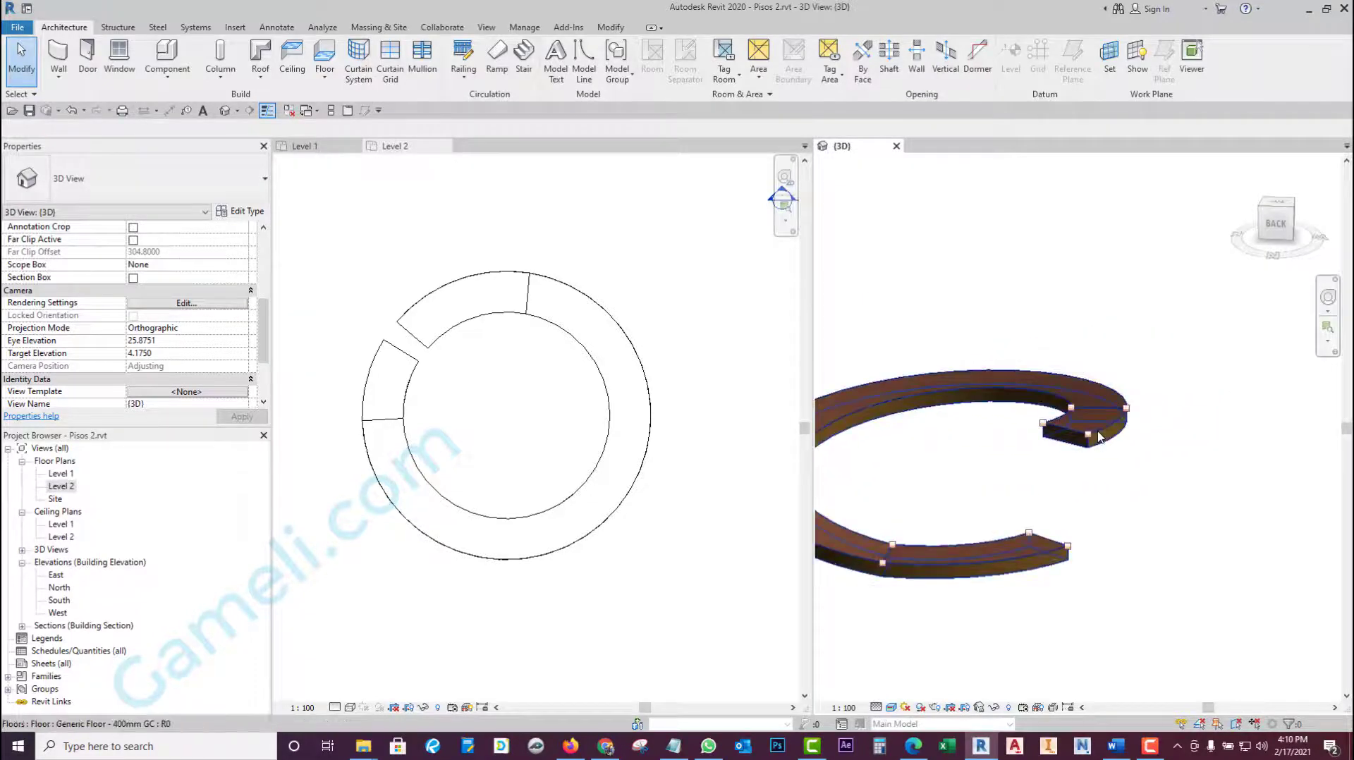
- Raise the ring floor's shape points at the ramp's open end to an elevation of 5
{"action": "left_click", "coordinate": [1090, 434]}
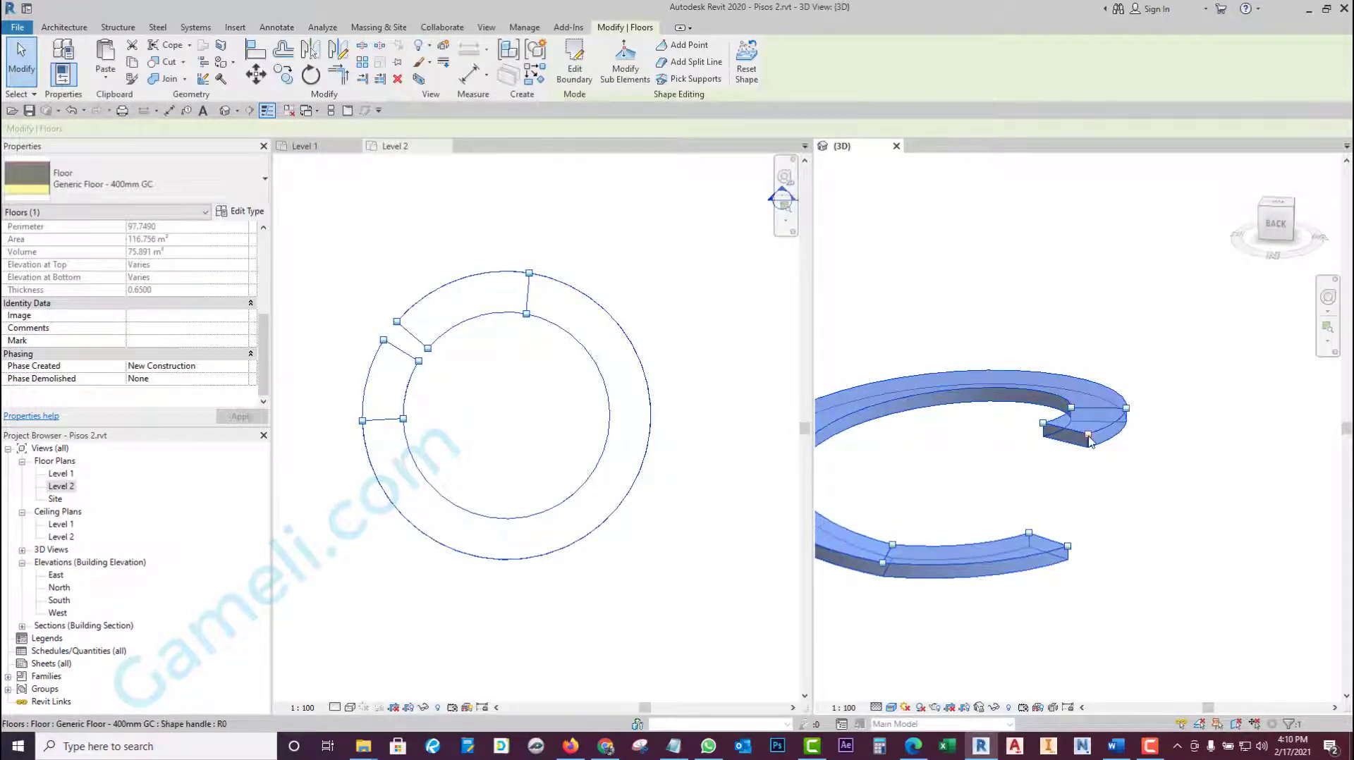
{"action": "left_click", "coordinate": [1089, 438]}
{"action": "left_click", "coordinate": [1102, 431]}
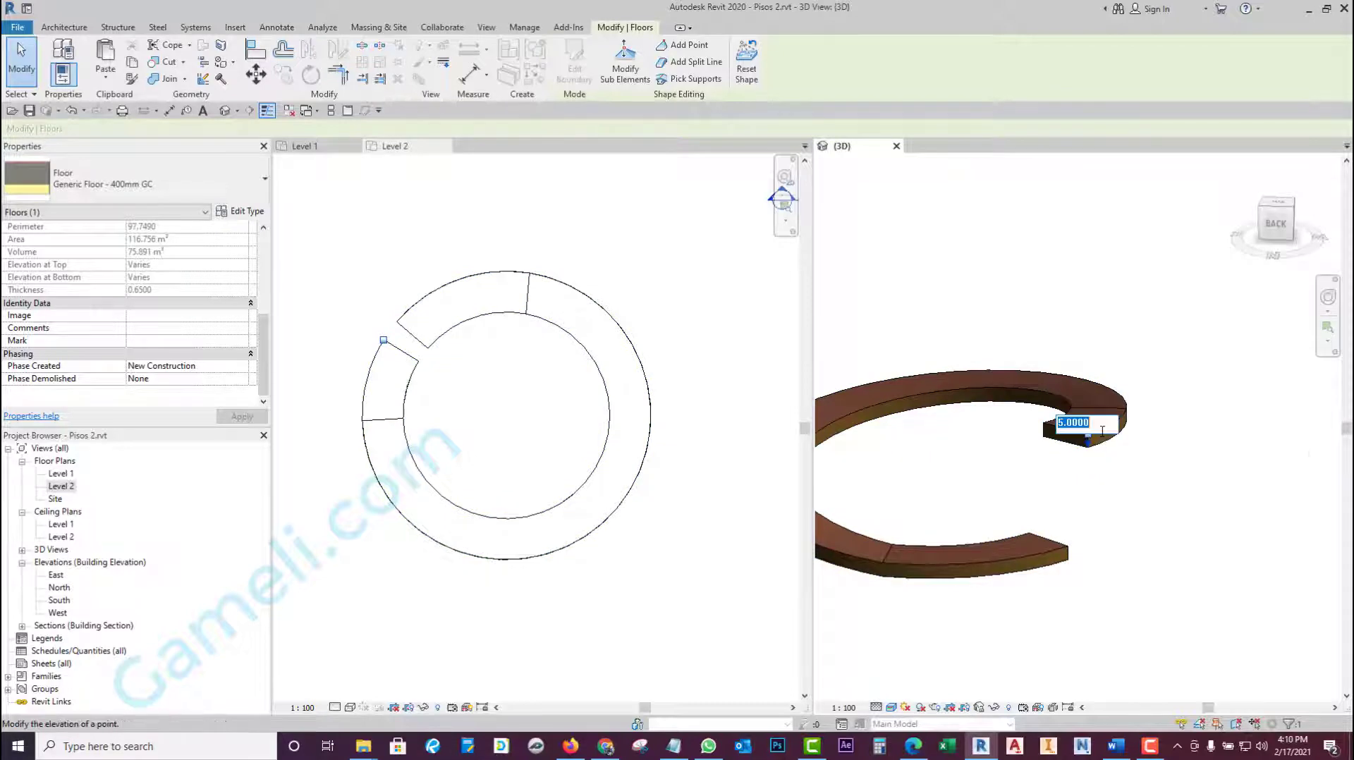
{"action": "key", "text": "Escape"}
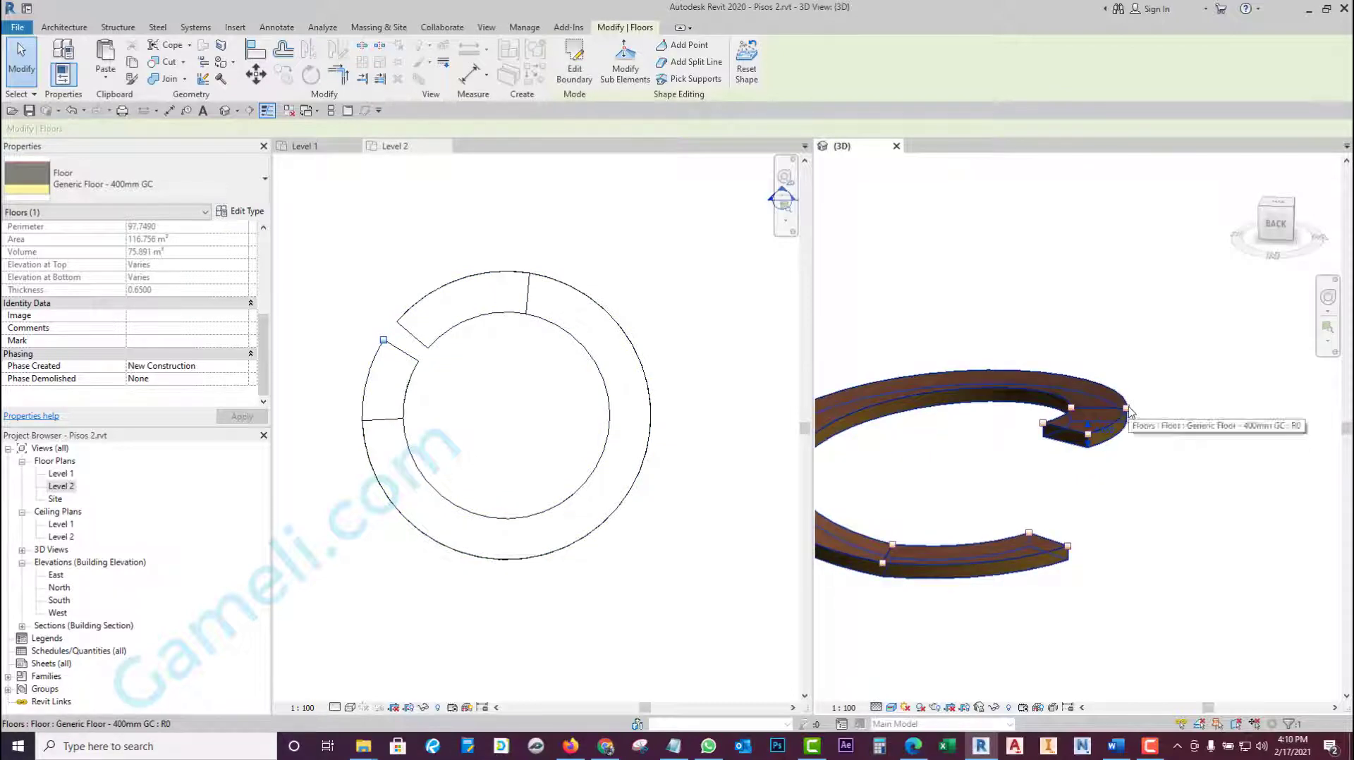
{"action": "left_click", "coordinate": [1126, 409]}
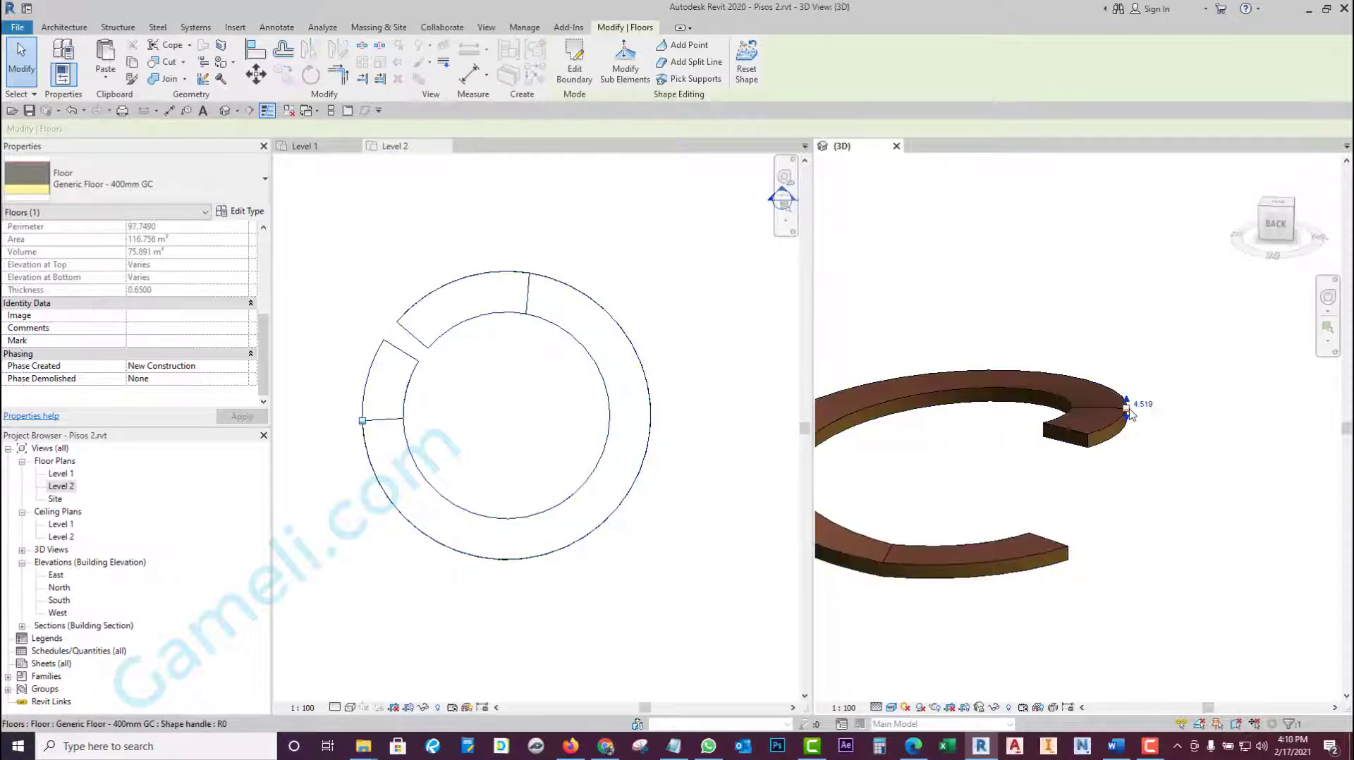
{"action": "left_click", "coordinate": [1145, 407]}
{"action": "type", "text": "5"}
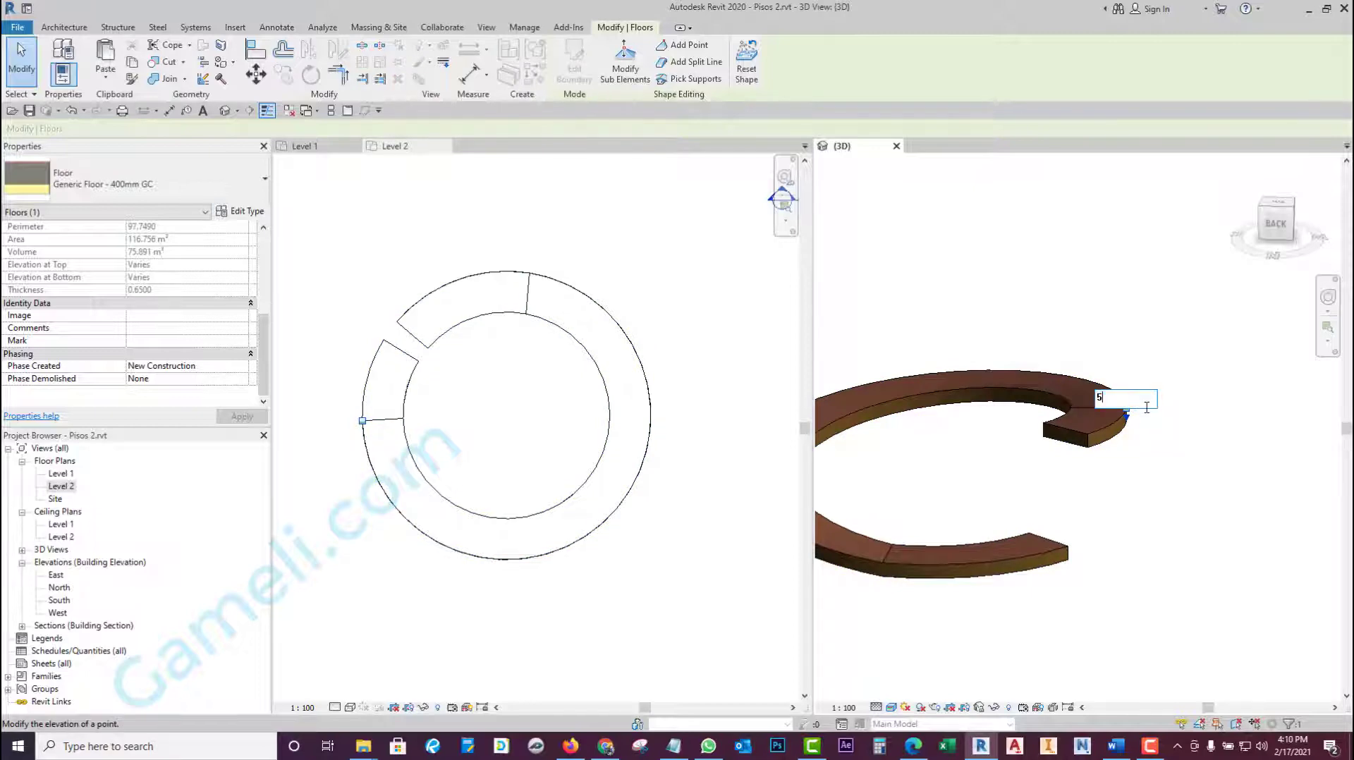
{"action": "key", "text": "Return"}
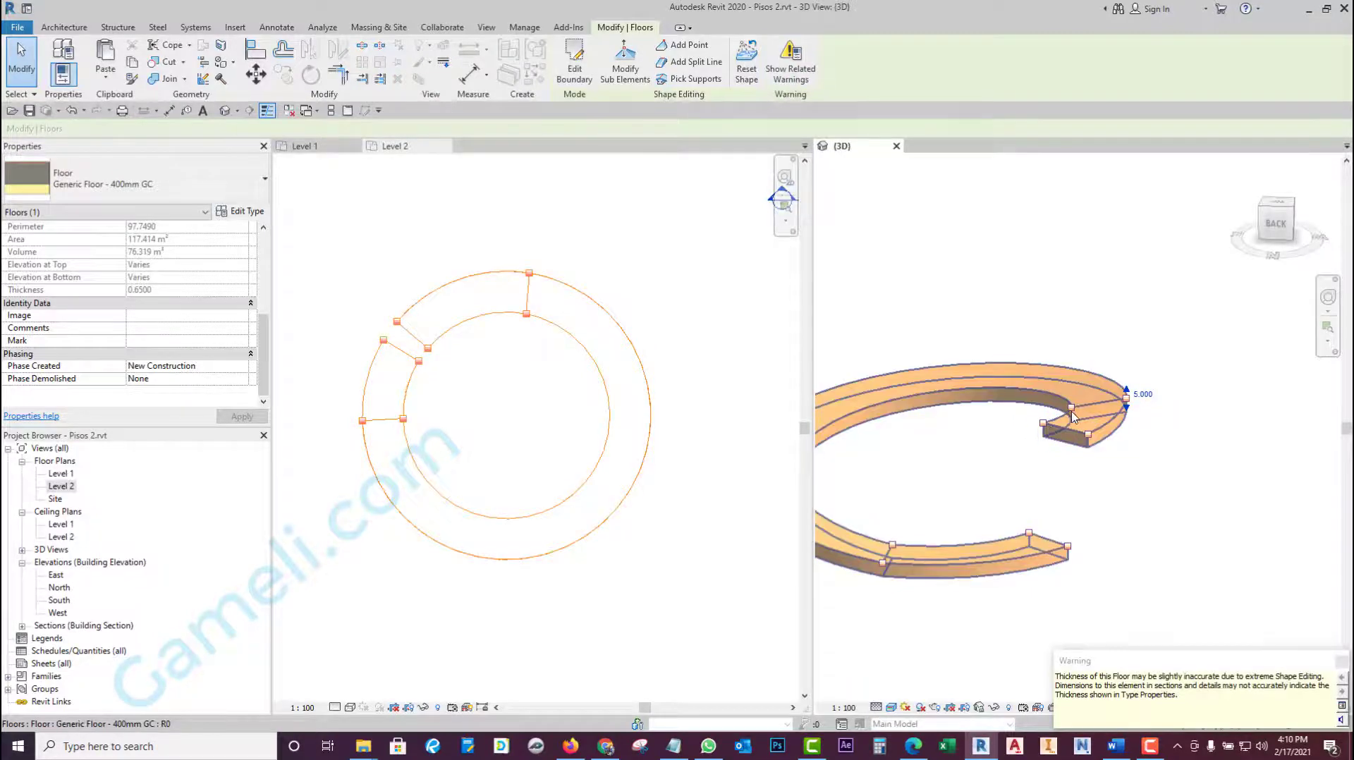
{"action": "key", "text": "Escape"}
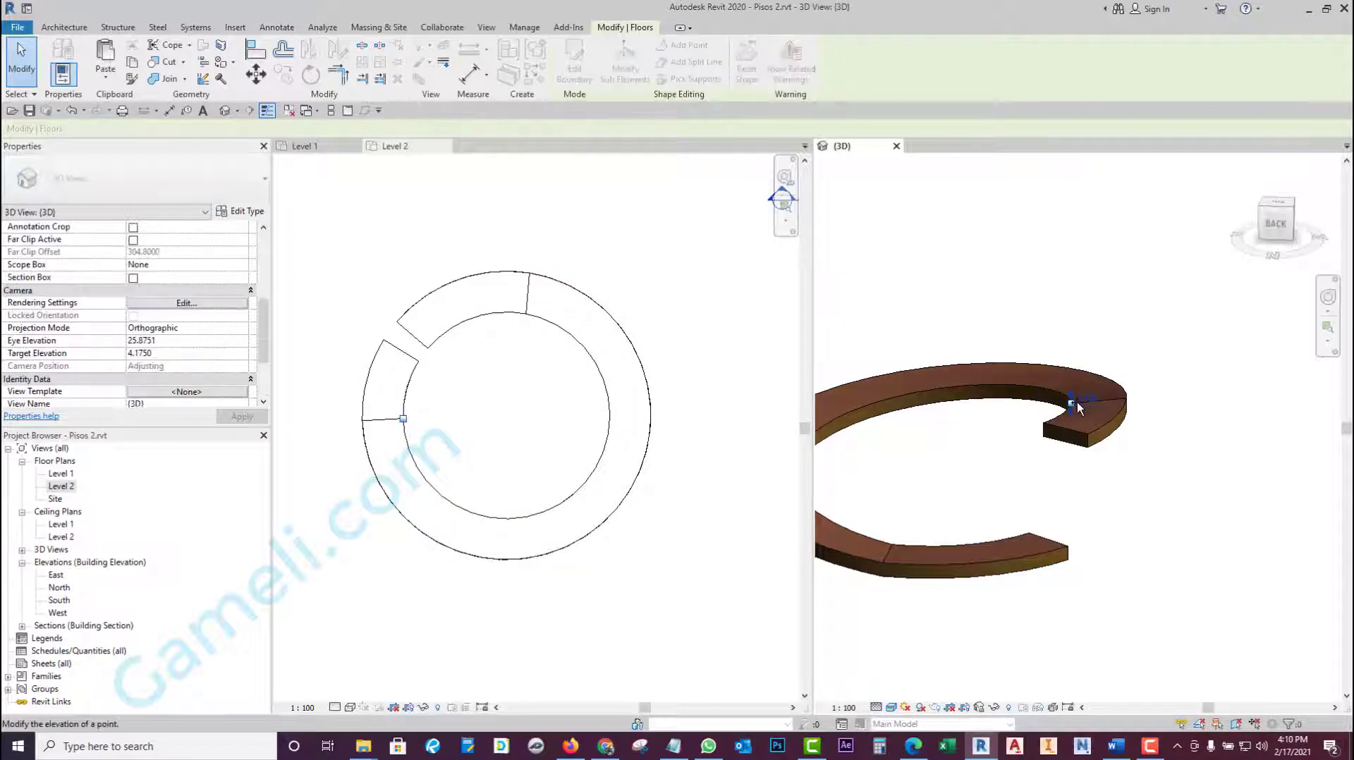
{"action": "left_click", "coordinate": [1075, 404]}
{"action": "left_click", "coordinate": [1083, 404]}
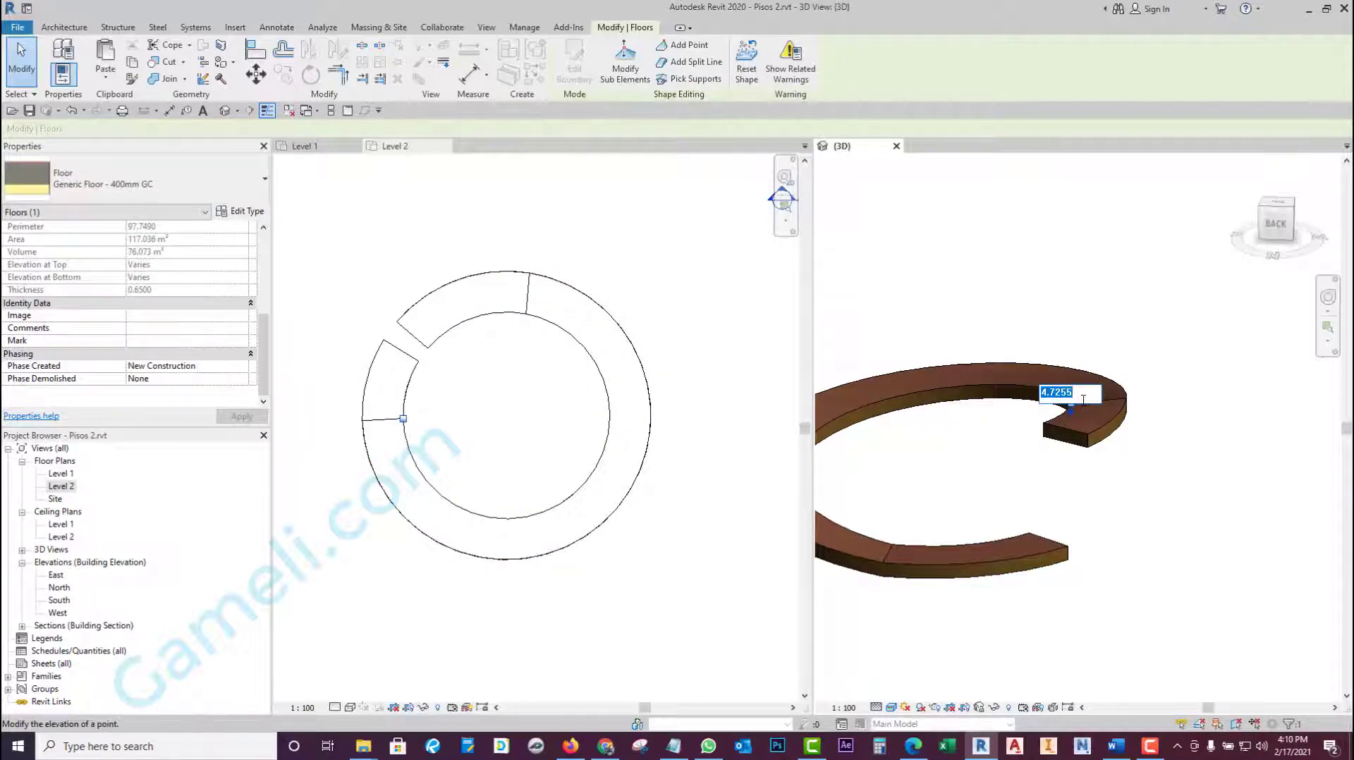
{"action": "key", "text": "Return"}
{"action": "key", "text": "Escape"}
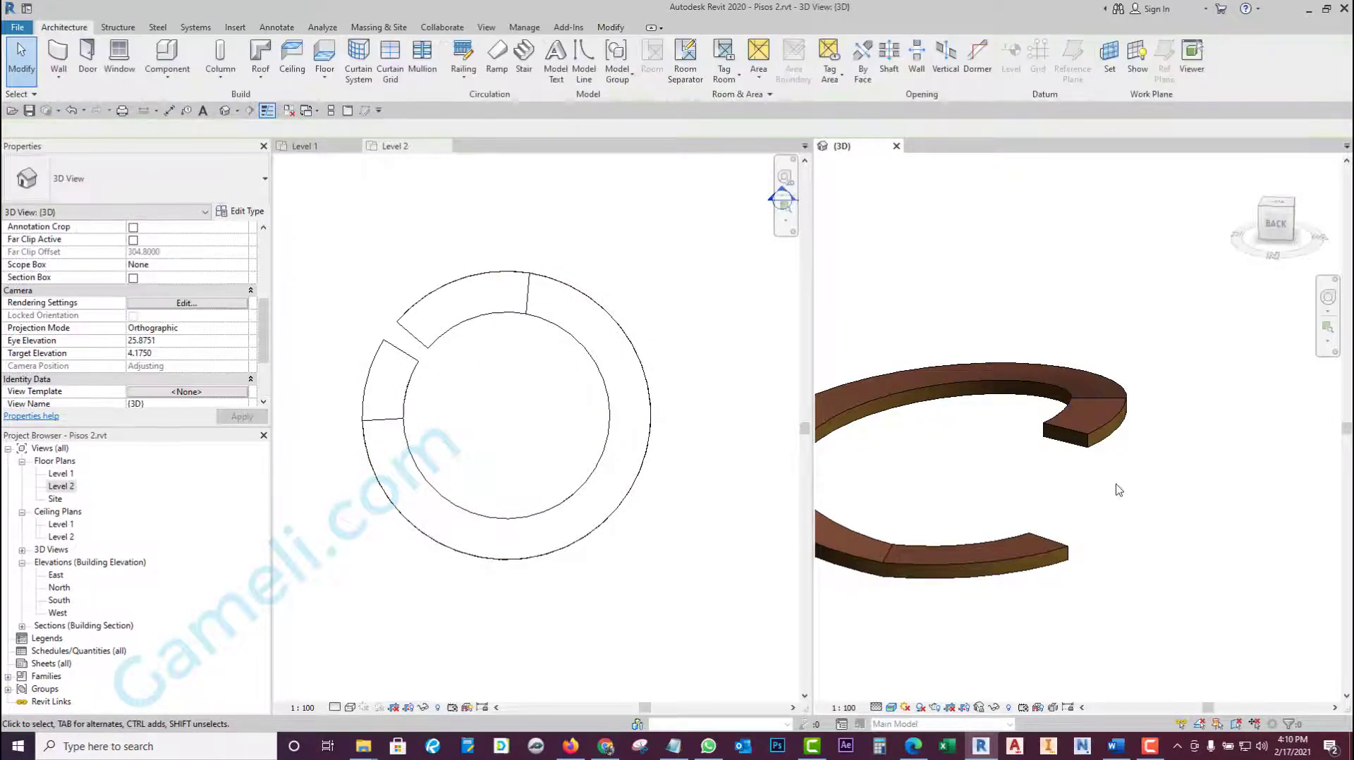
- Orbit and use the ViewCube back view to inspect the ring floor's slope
{"action": "mouse_move", "coordinate": [1120, 488]}
{"action": "middle_mouse_down", "text": "shift"}
{"action": "mouse_move", "coordinate": [1089, 472]}
{"action": "mouse_move", "coordinate": [959, 577]}
{"action": "mouse_move", "coordinate": [1021, 589]}
{"action": "middle_mouse_up", "text": "shift"}
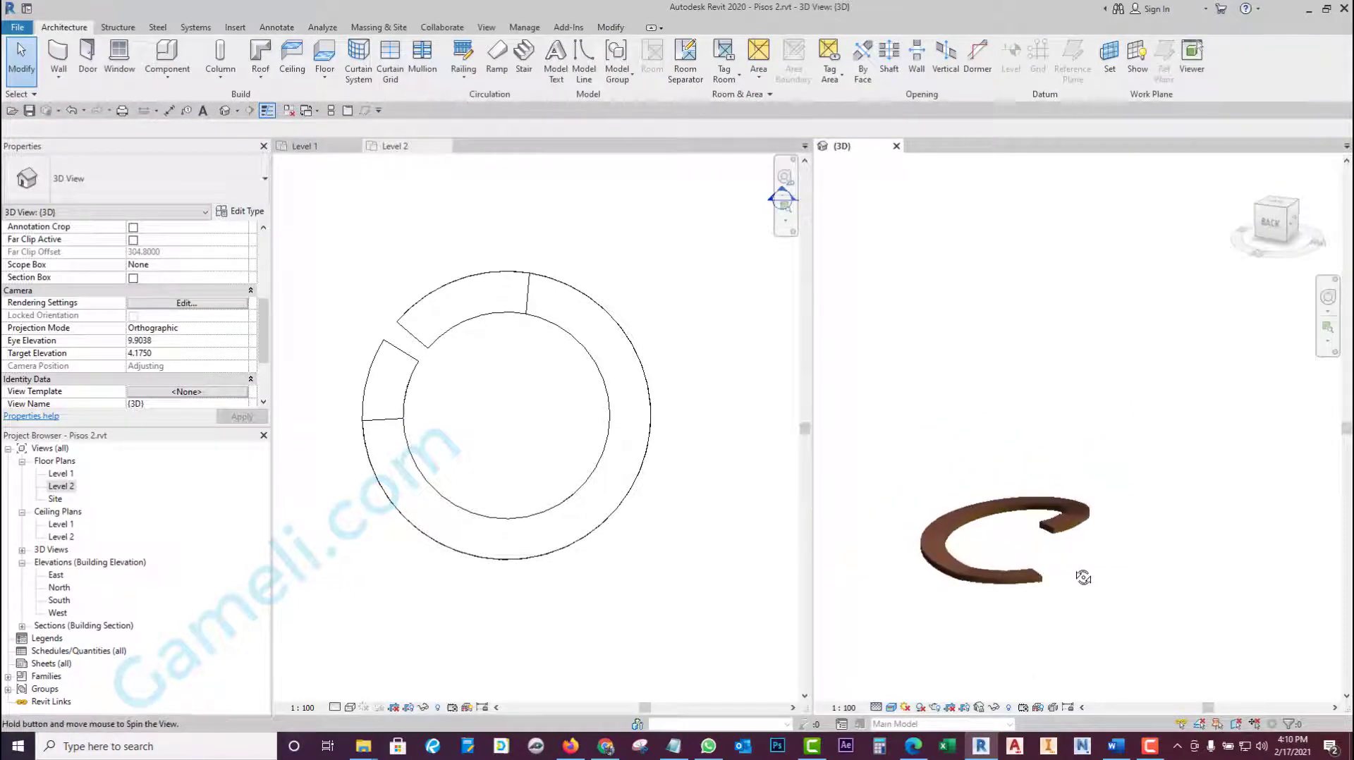
{"action": "left_click", "coordinate": [1058, 530]}
{"action": "left_click", "coordinate": [1278, 236]}
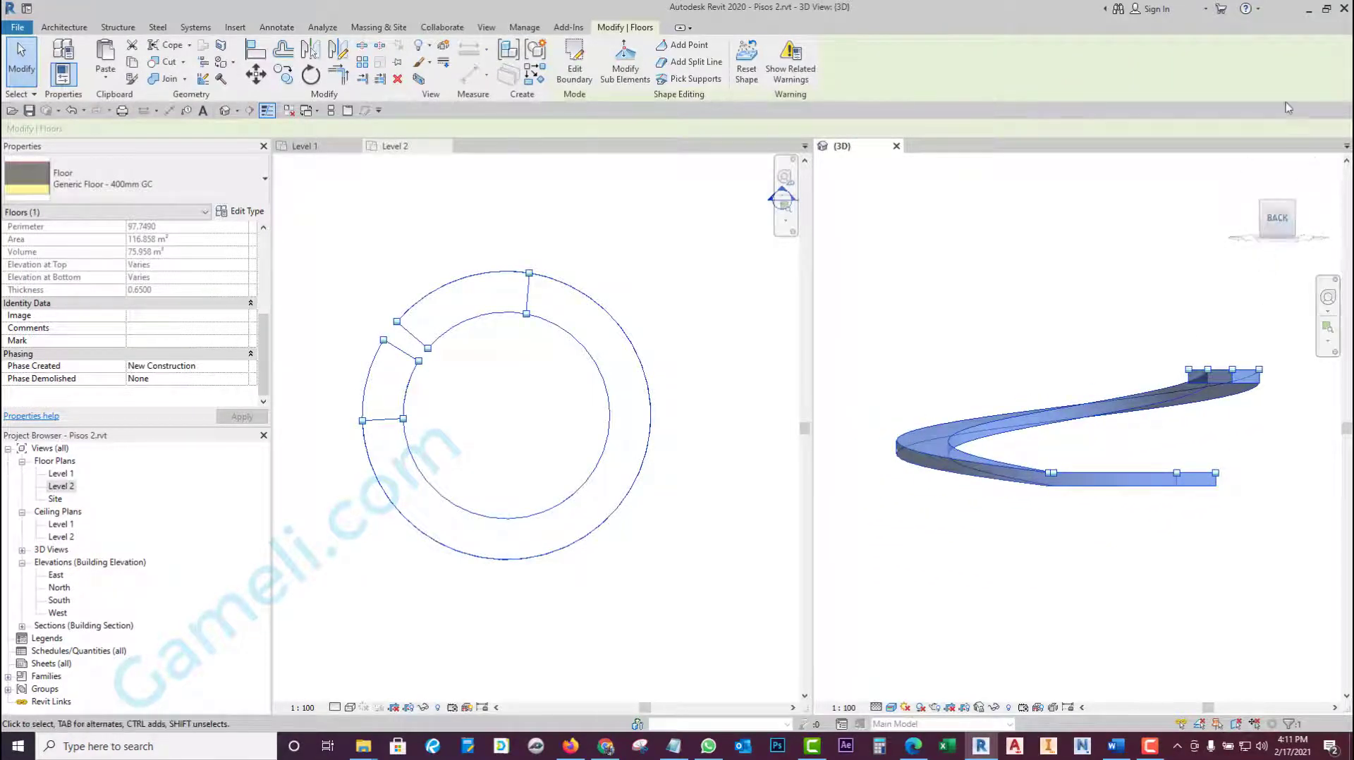
{"action": "scroll", "coordinate": [1274, 449], "scroll_direction": "up", "scroll_amount": 2}
{"action": "left_click", "coordinate": [1274, 449]}
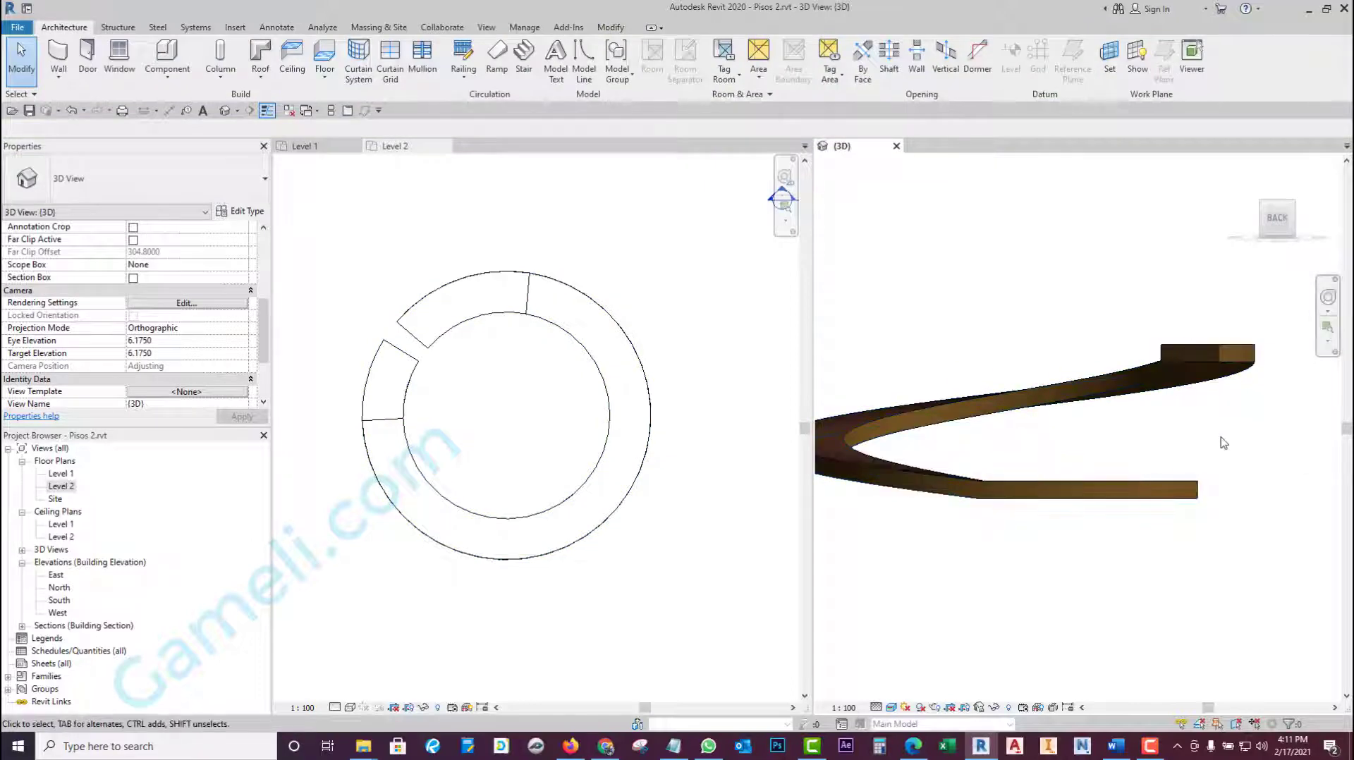
{"action": "middle_click_drag", "start_coordinate": [1223, 442], "coordinate": [1121, 516], "text": "shift"}
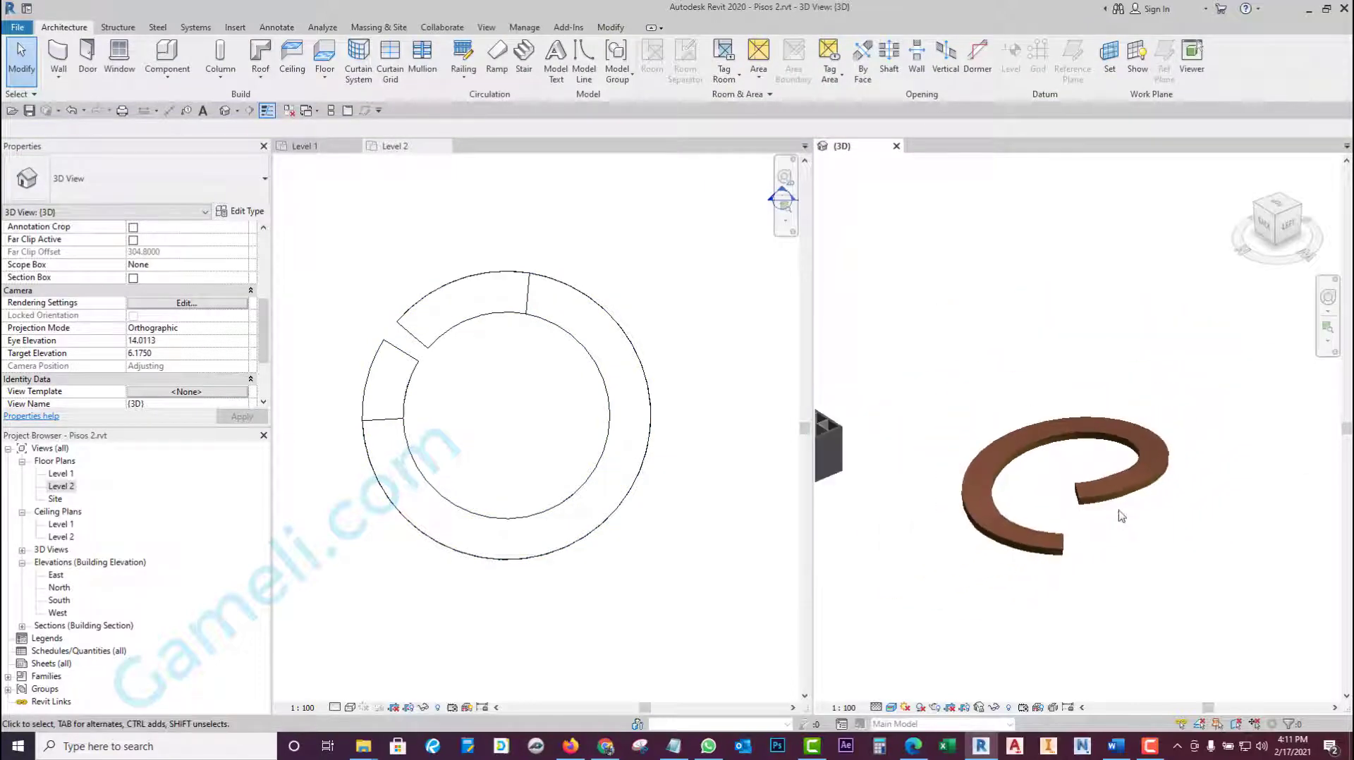
{"action": "middle_click_drag", "start_coordinate": [1121, 516], "coordinate": [1104, 454], "text": "shift"}
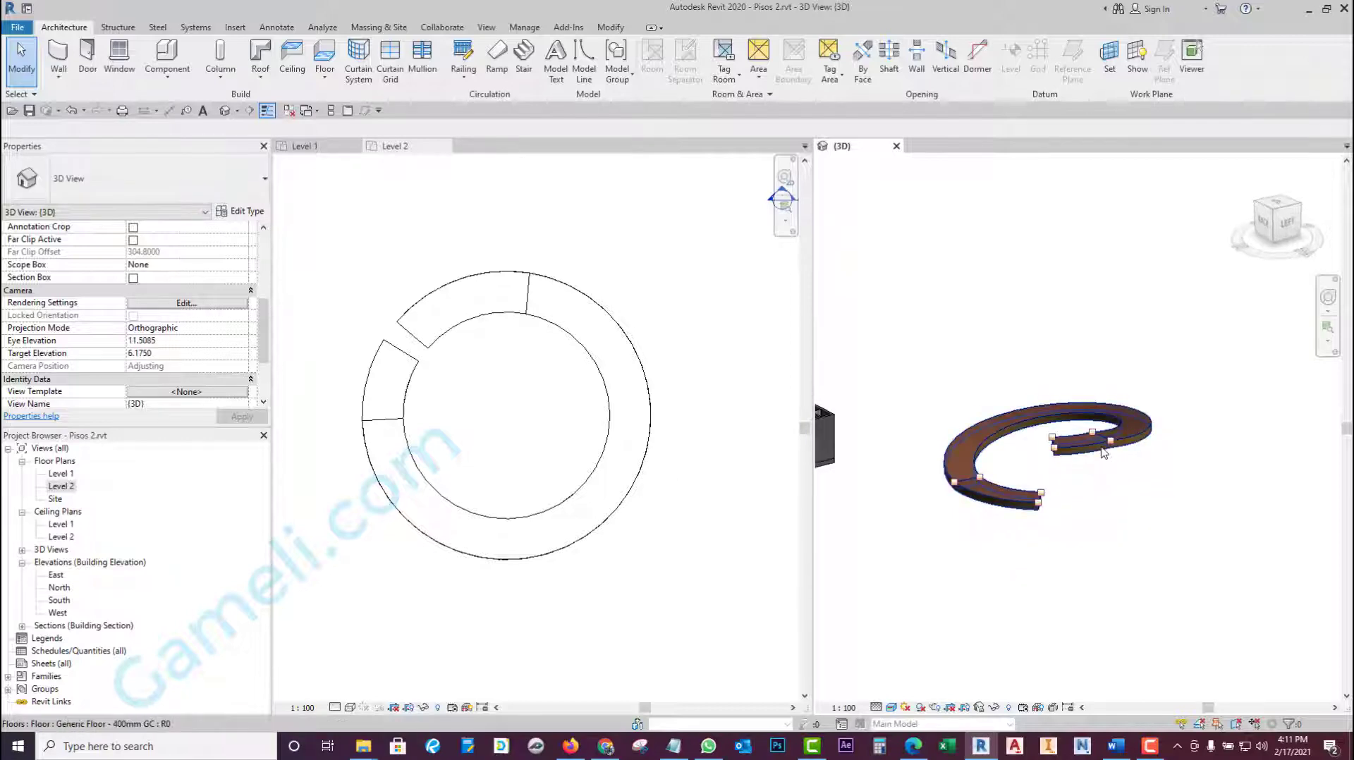
{"action": "left_click", "coordinate": [1102, 452]}
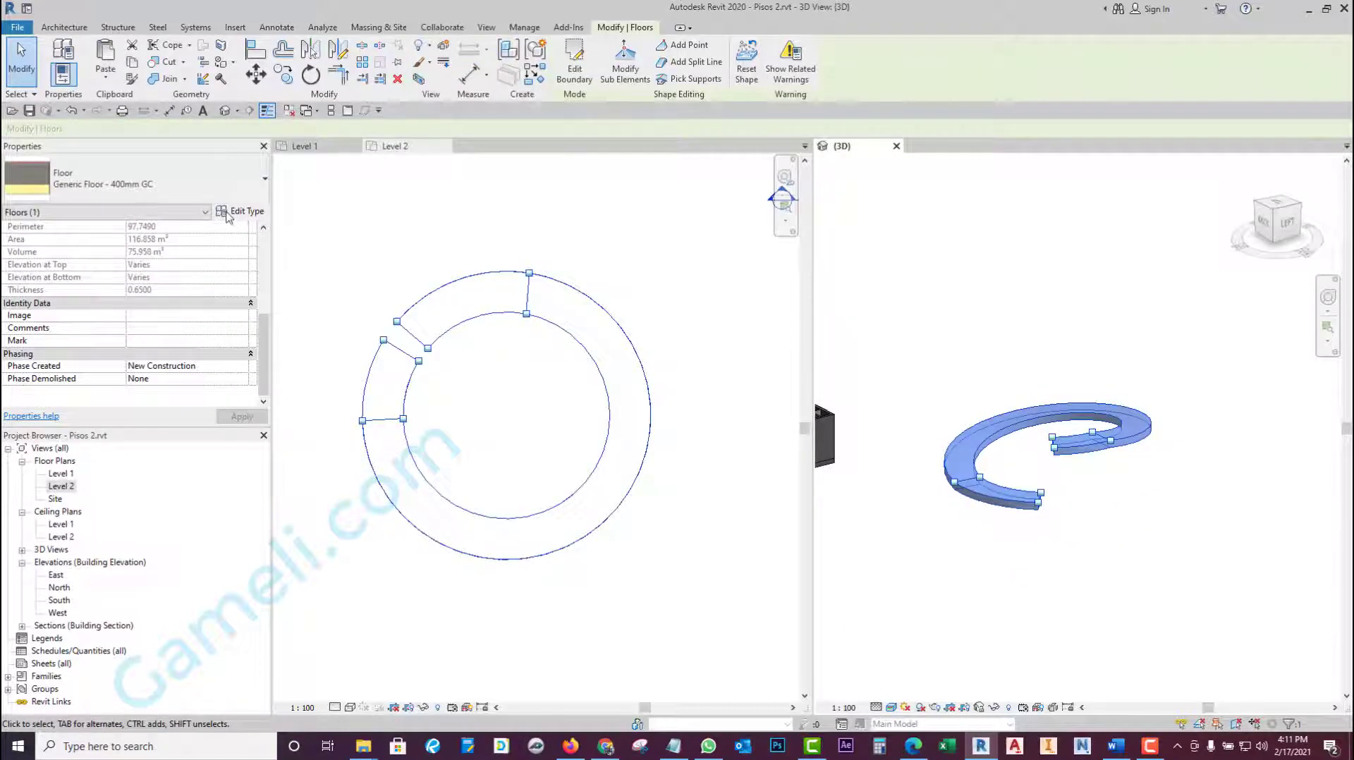
- Make the floor type's Structure layer variable in thickness via Edit Type
{"action": "left_click", "coordinate": [228, 213]}
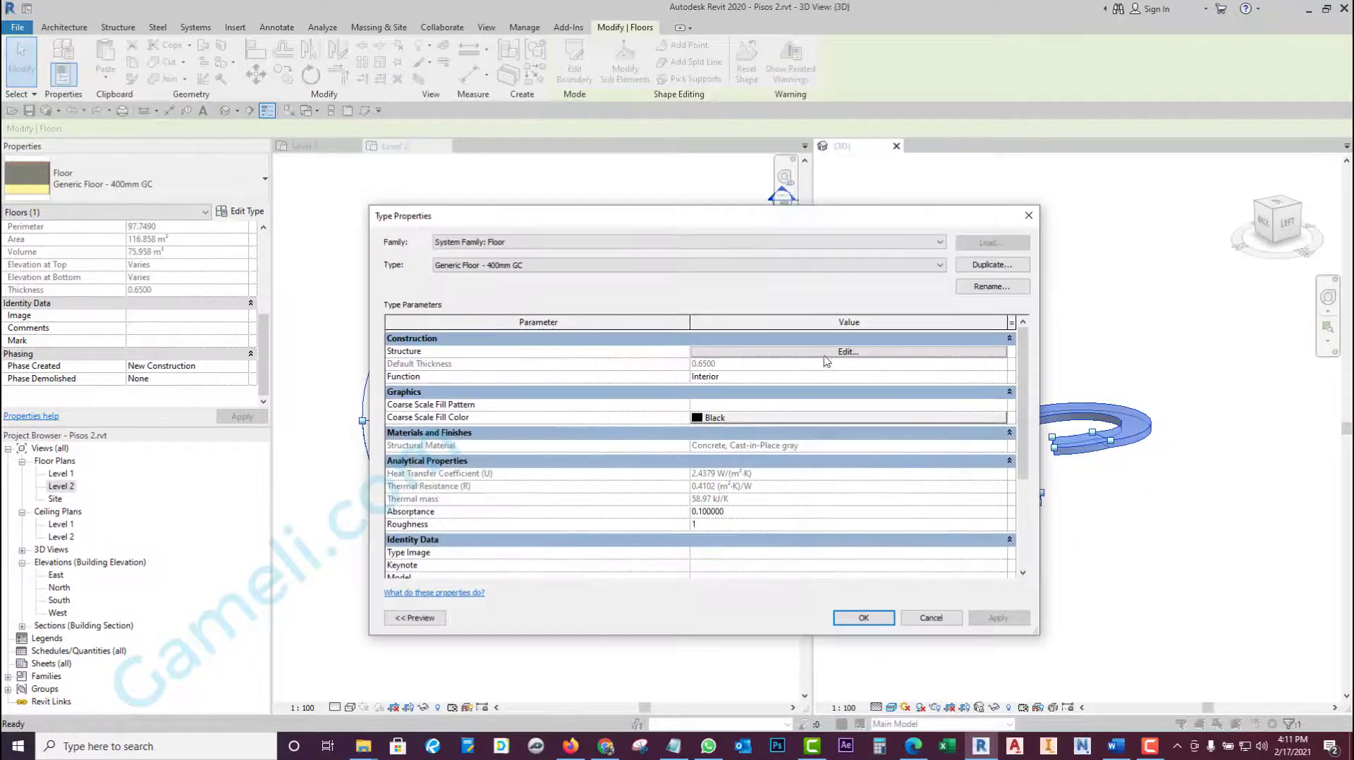
{"action": "left_click", "coordinate": [827, 353]}
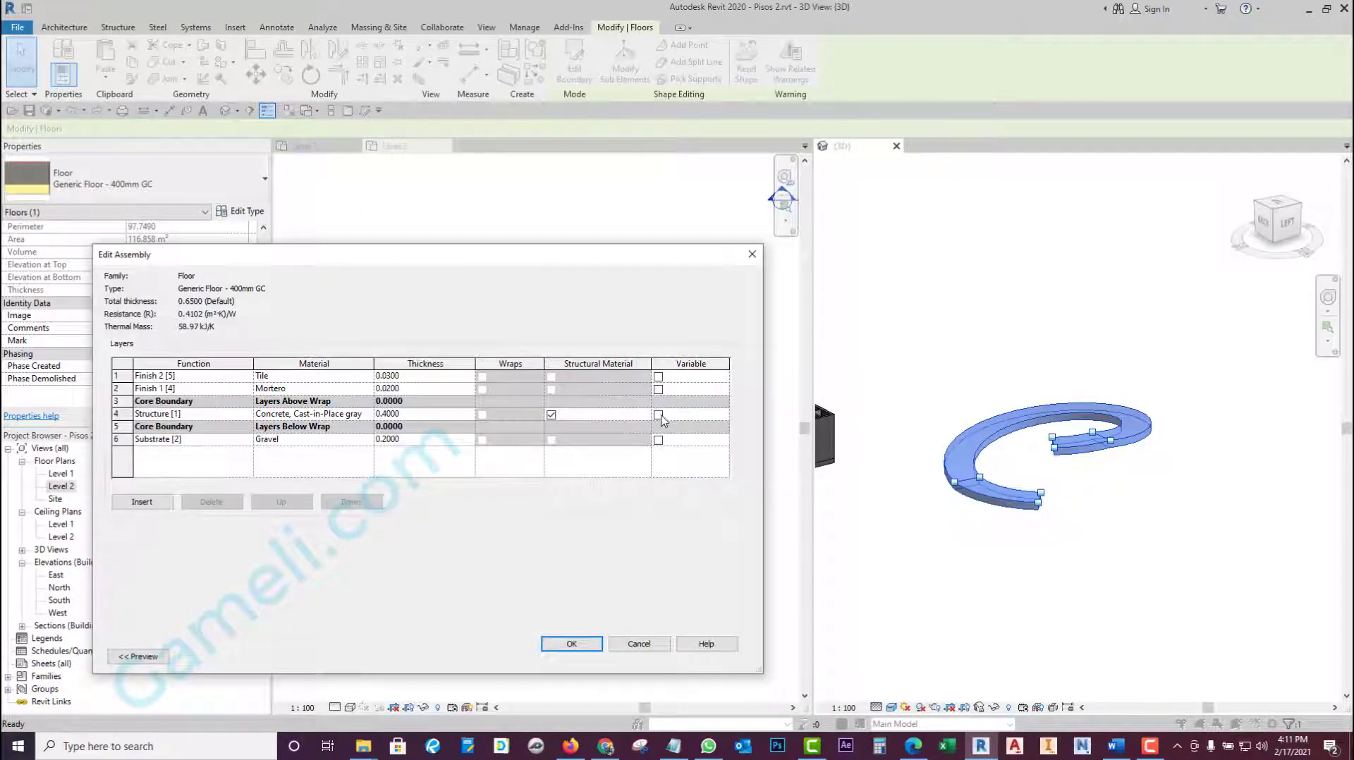
{"action": "left_click", "coordinate": [576, 647]}
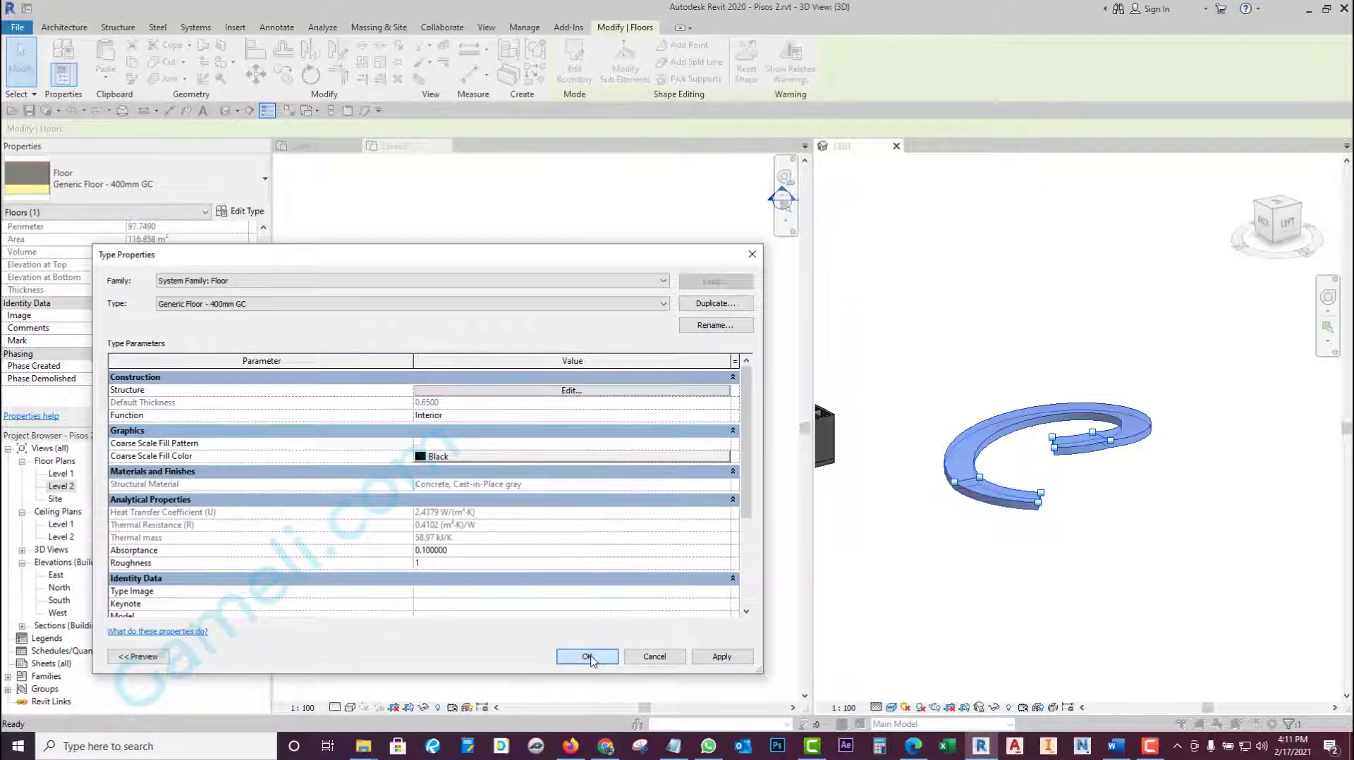
{"action": "left_click", "coordinate": [589, 657]}
{"action": "left_click", "coordinate": [992, 571]}
- Switch to the Level 2 floor plan
{"action": "scroll", "coordinate": [1114, 497], "scroll_direction": "up", "scroll_amount": 3}
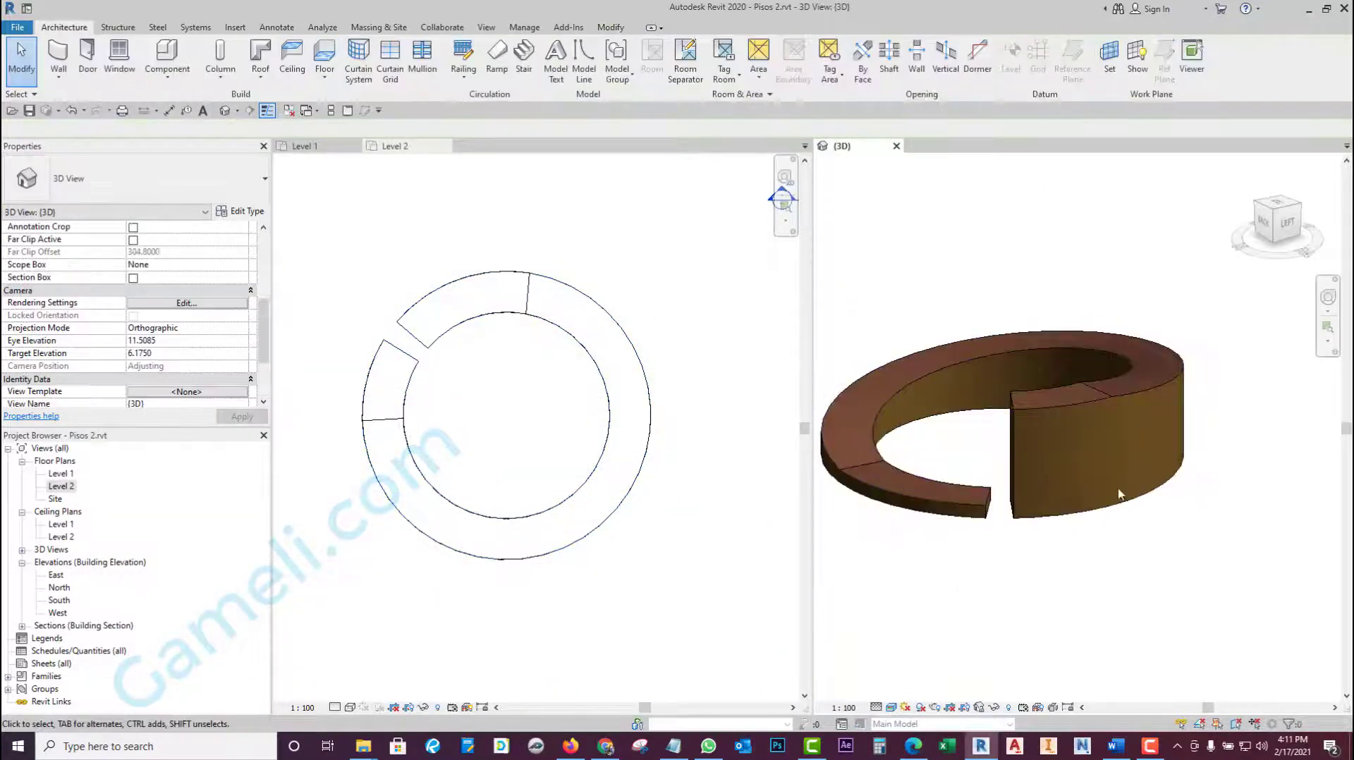
{"action": "scroll", "coordinate": [1085, 425], "scroll_direction": "up", "scroll_amount": 2}
{"action": "scroll", "coordinate": [1090, 371], "scroll_direction": "up", "scroll_amount": 2}
{"action": "scroll", "coordinate": [1089, 366], "scroll_direction": "up", "scroll_amount": 2}
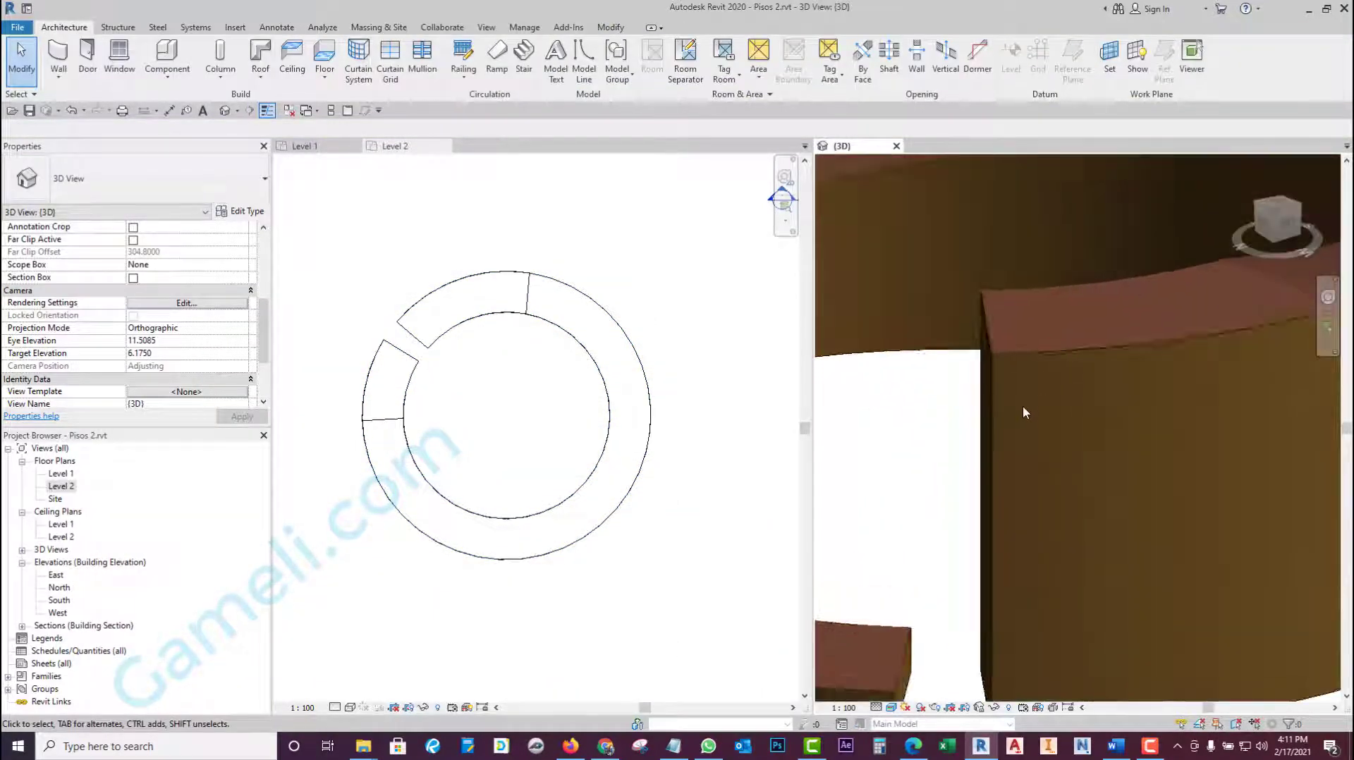
{"action": "scroll", "coordinate": [1023, 404], "scroll_direction": "up", "scroll_amount": 2}
{"action": "scroll", "coordinate": [1005, 384], "scroll_direction": "down", "scroll_amount": 1}
{"action": "scroll", "coordinate": [994, 289], "scroll_direction": "down", "scroll_amount": 2}
{"action": "scroll", "coordinate": [987, 362], "scroll_direction": "down", "scroll_amount": 3}
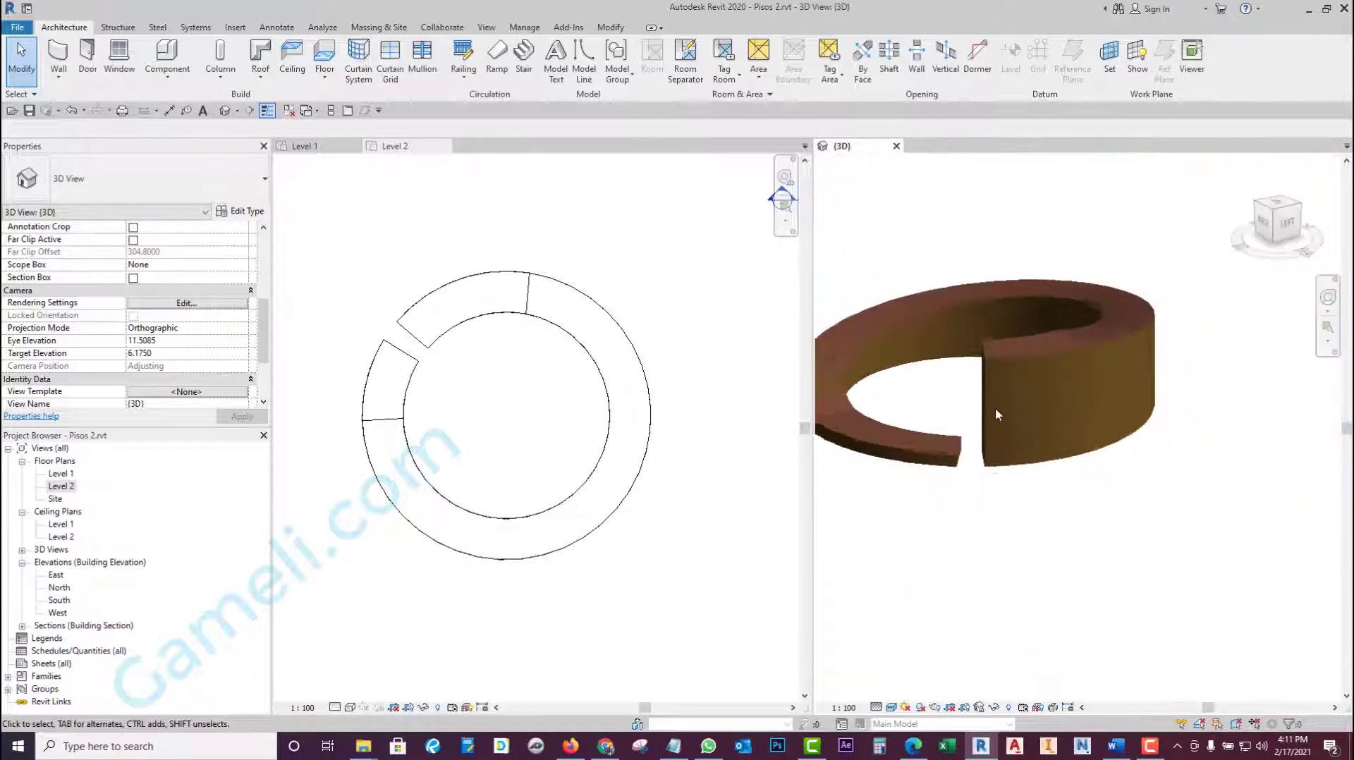
{"action": "scroll", "coordinate": [996, 407], "scroll_direction": "down", "scroll_amount": 2}
{"action": "scroll", "coordinate": [1009, 416], "scroll_direction": "down", "scroll_amount": 2}
{"action": "left_click", "coordinate": [395, 146]}
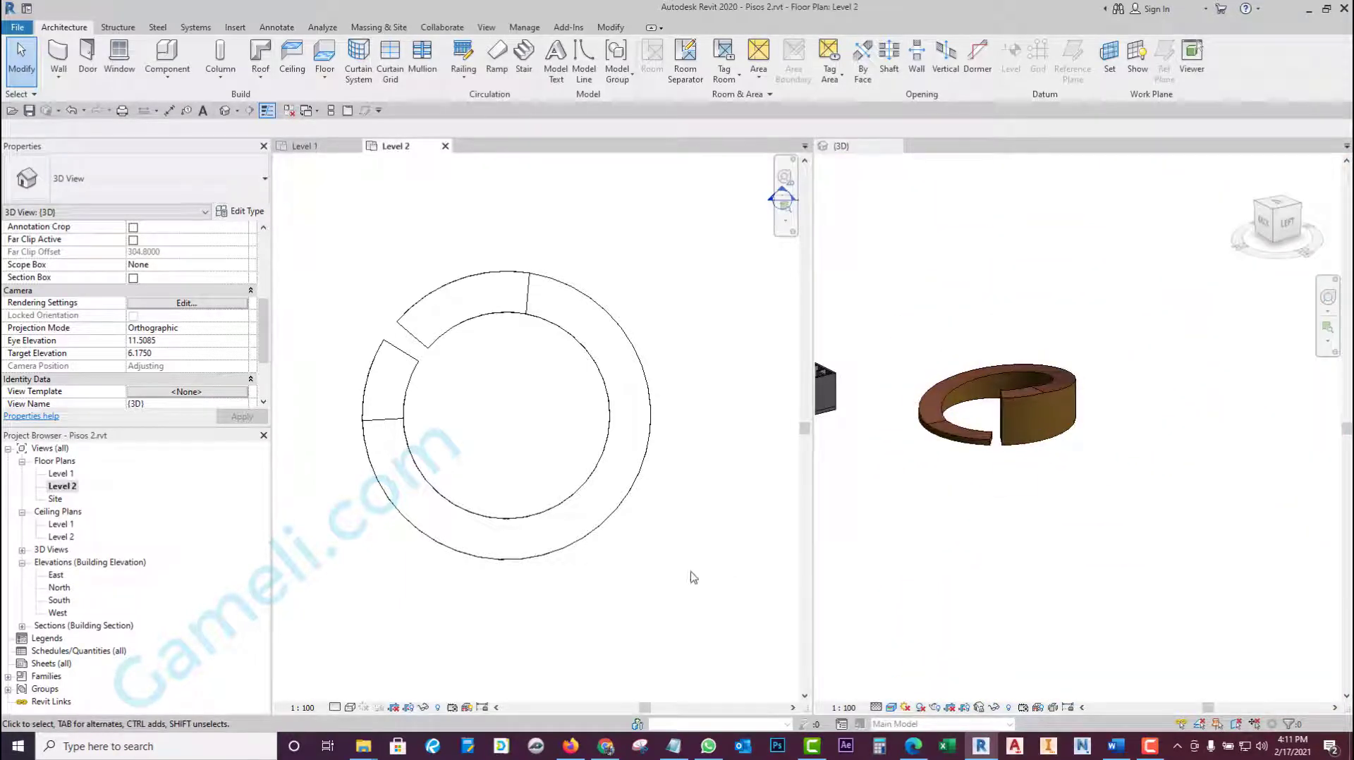
- Draw a section line across the ring floor and open the Section 2 view
{"action": "left_click", "coordinate": [244, 110]}
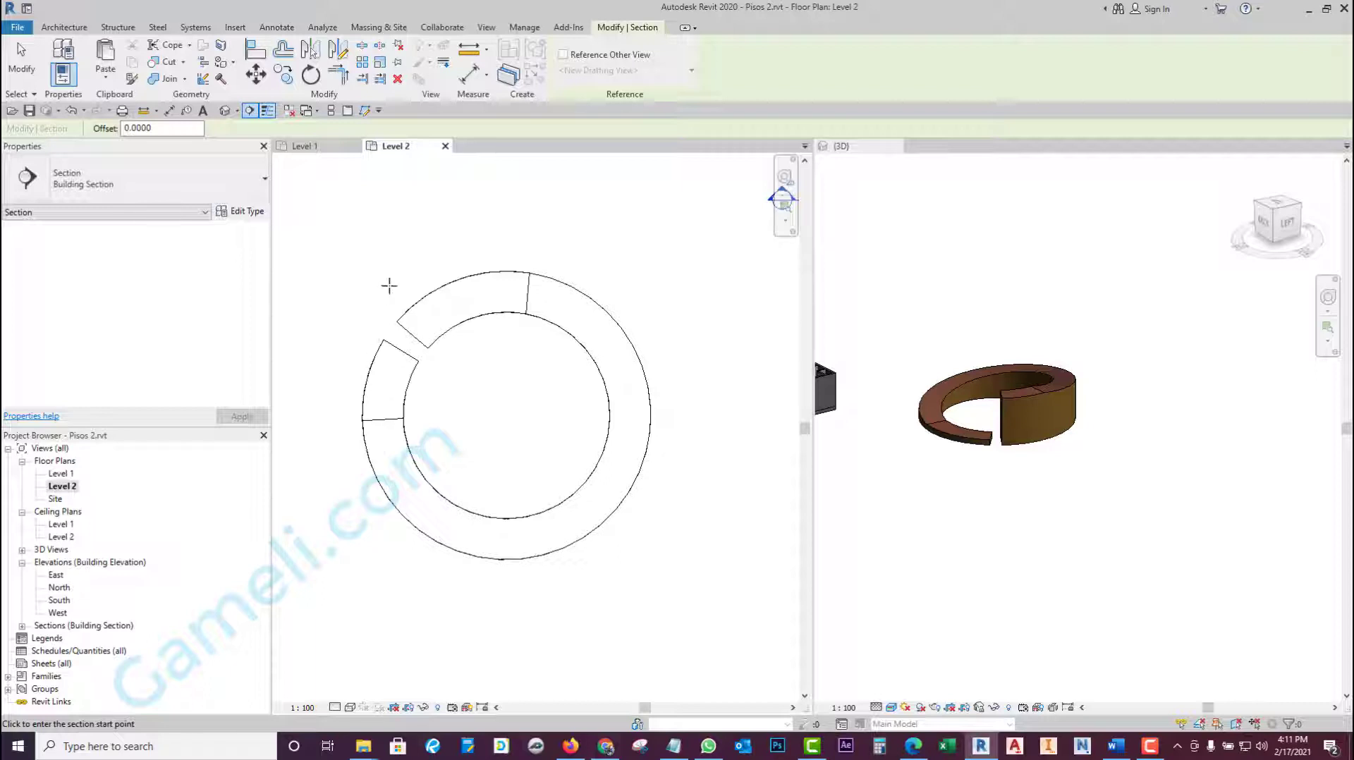
{"action": "left_click", "coordinate": [379, 328]}
{"action": "left_click", "coordinate": [614, 286]}
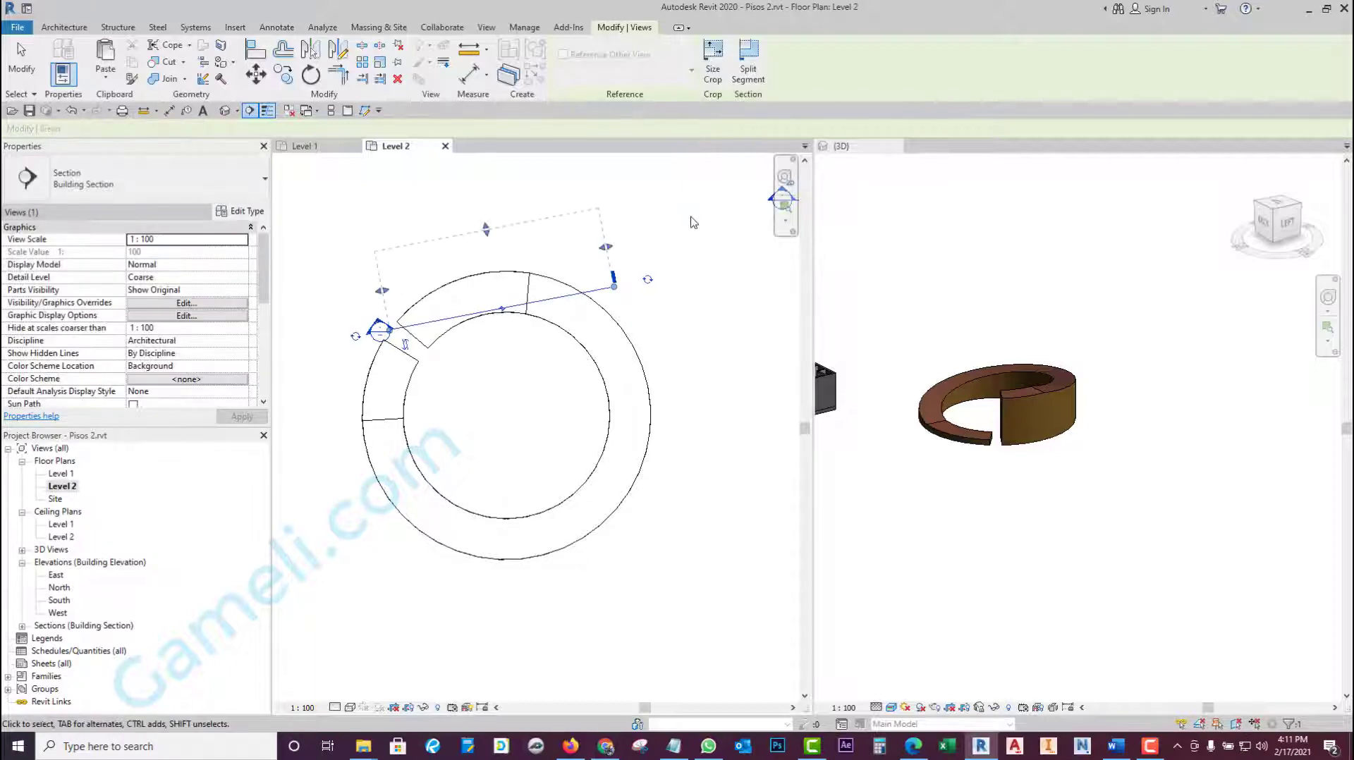
{"action": "key", "text": "Escape"}
{"action": "double_click", "coordinate": [378, 330]}
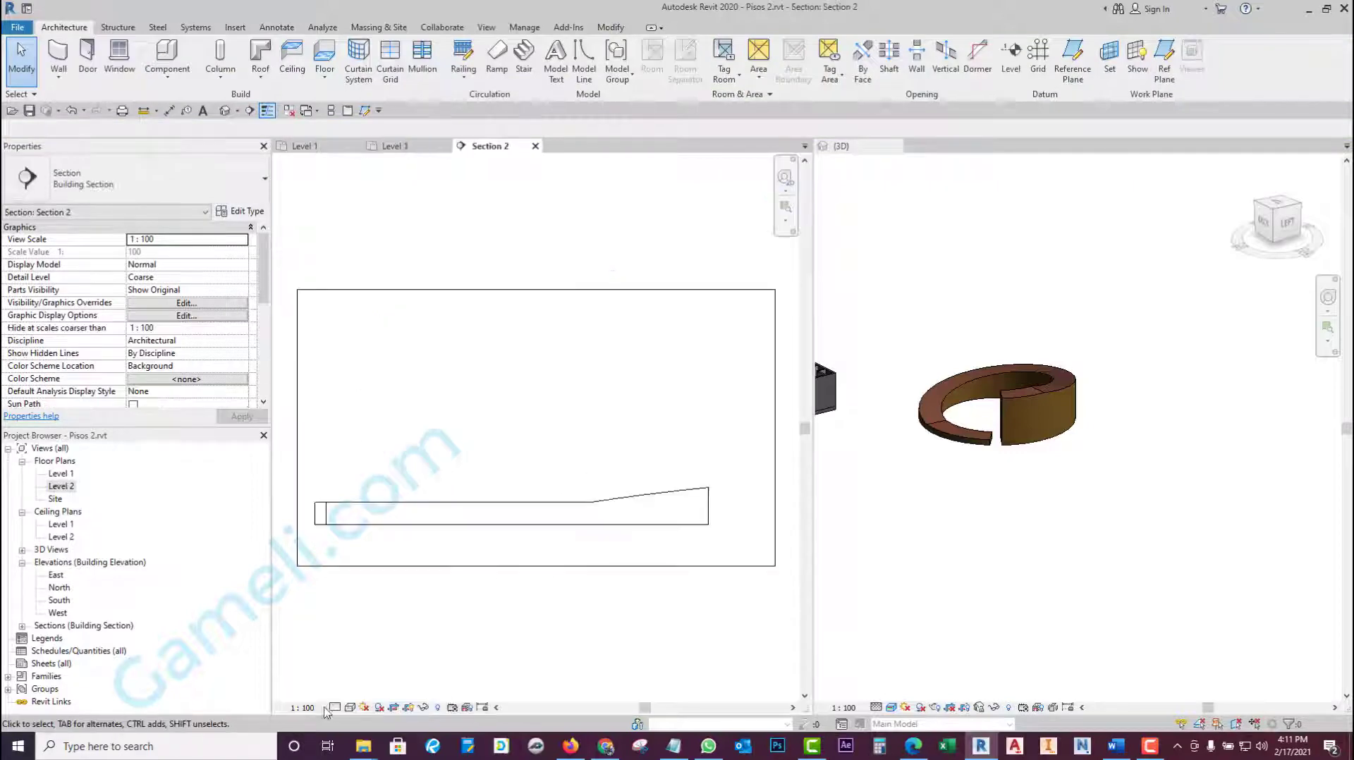
- Set Section 2 to Medium detail level and Shaded visual style
{"action": "left_click", "coordinate": [334, 707]}
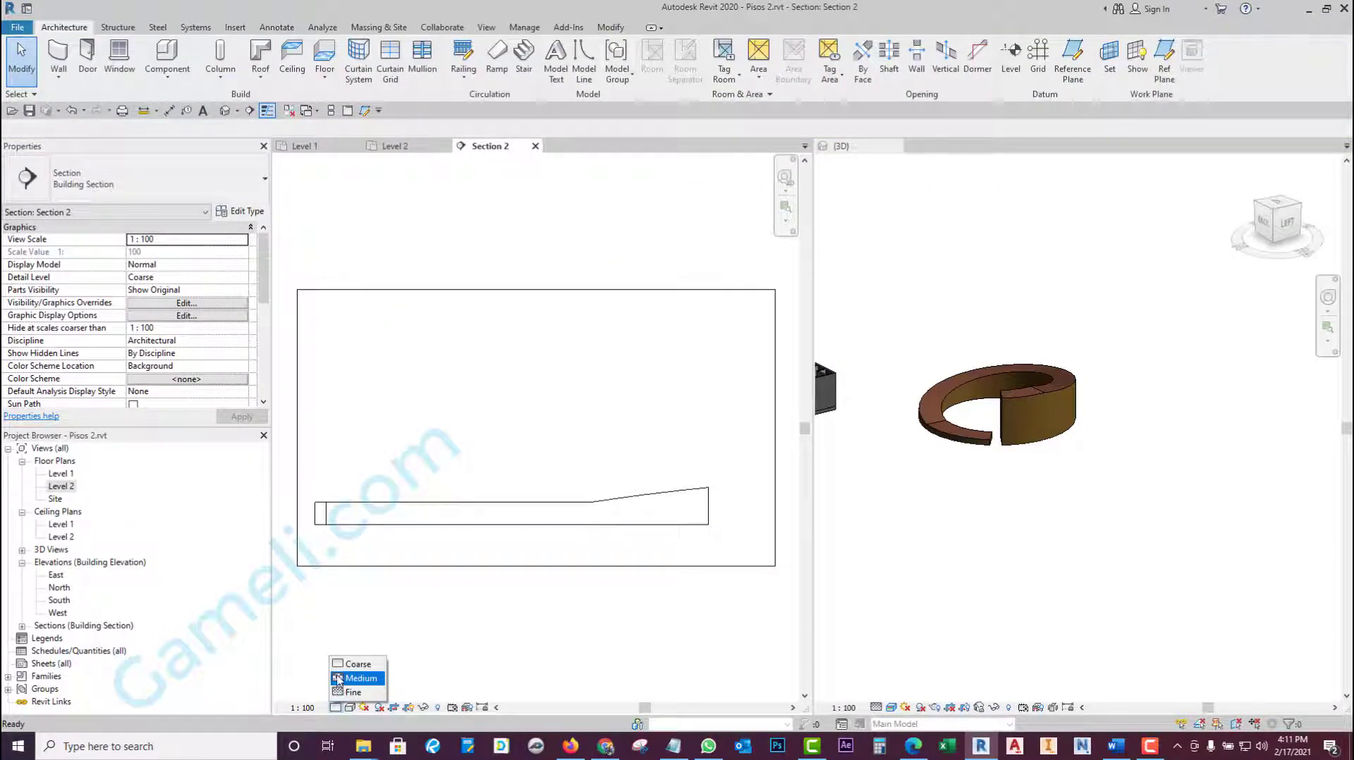
{"action": "left_click", "coordinate": [359, 675]}
{"action": "left_click", "coordinate": [349, 707]}
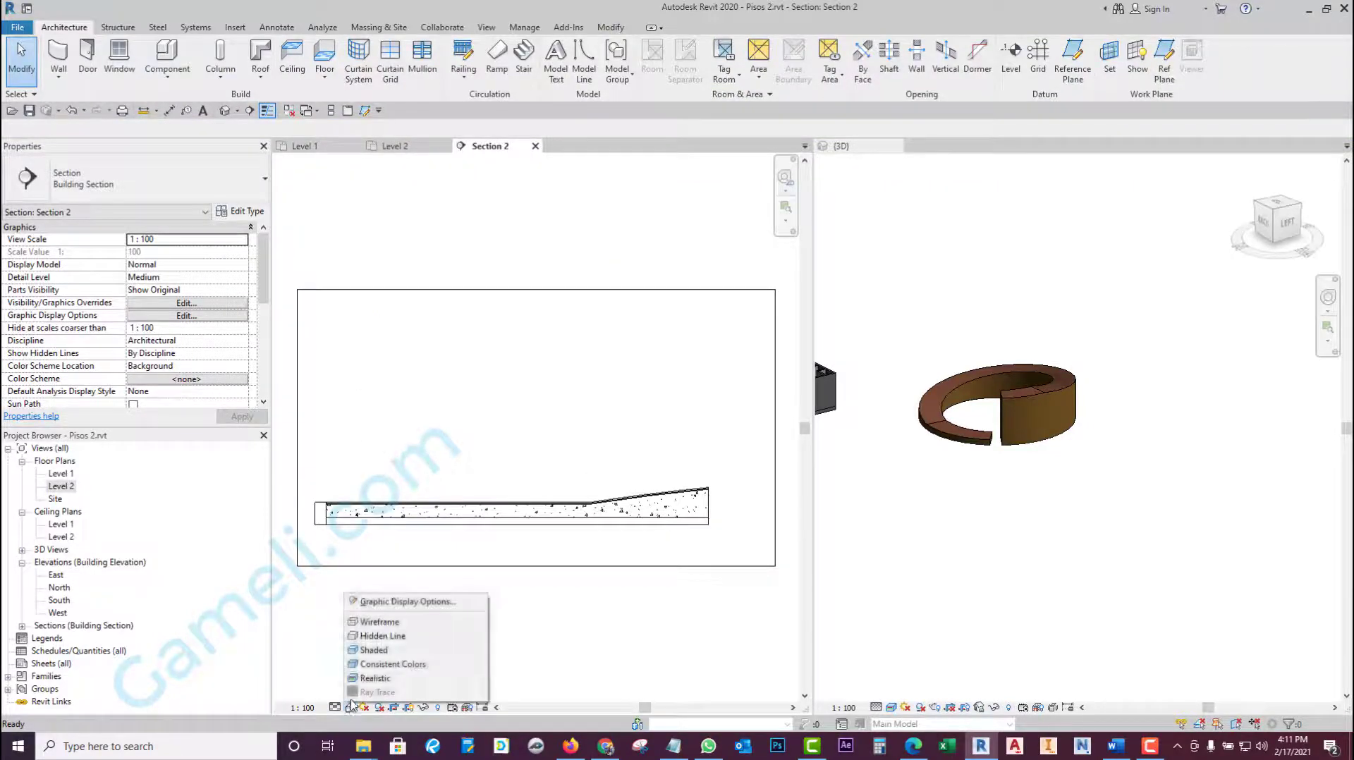
{"action": "left_click", "coordinate": [369, 653]}
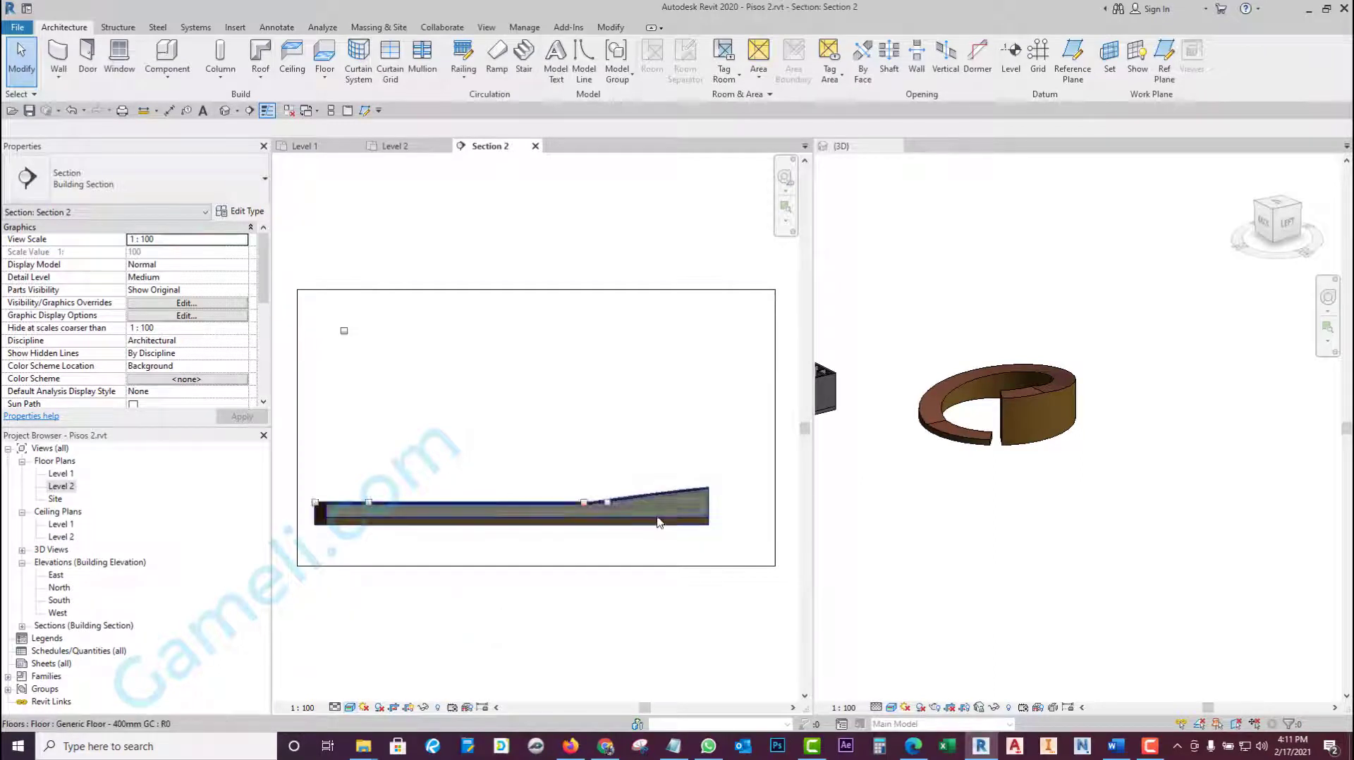
{"action": "scroll", "coordinate": [713, 502], "scroll_direction": "up", "scroll_amount": 2}
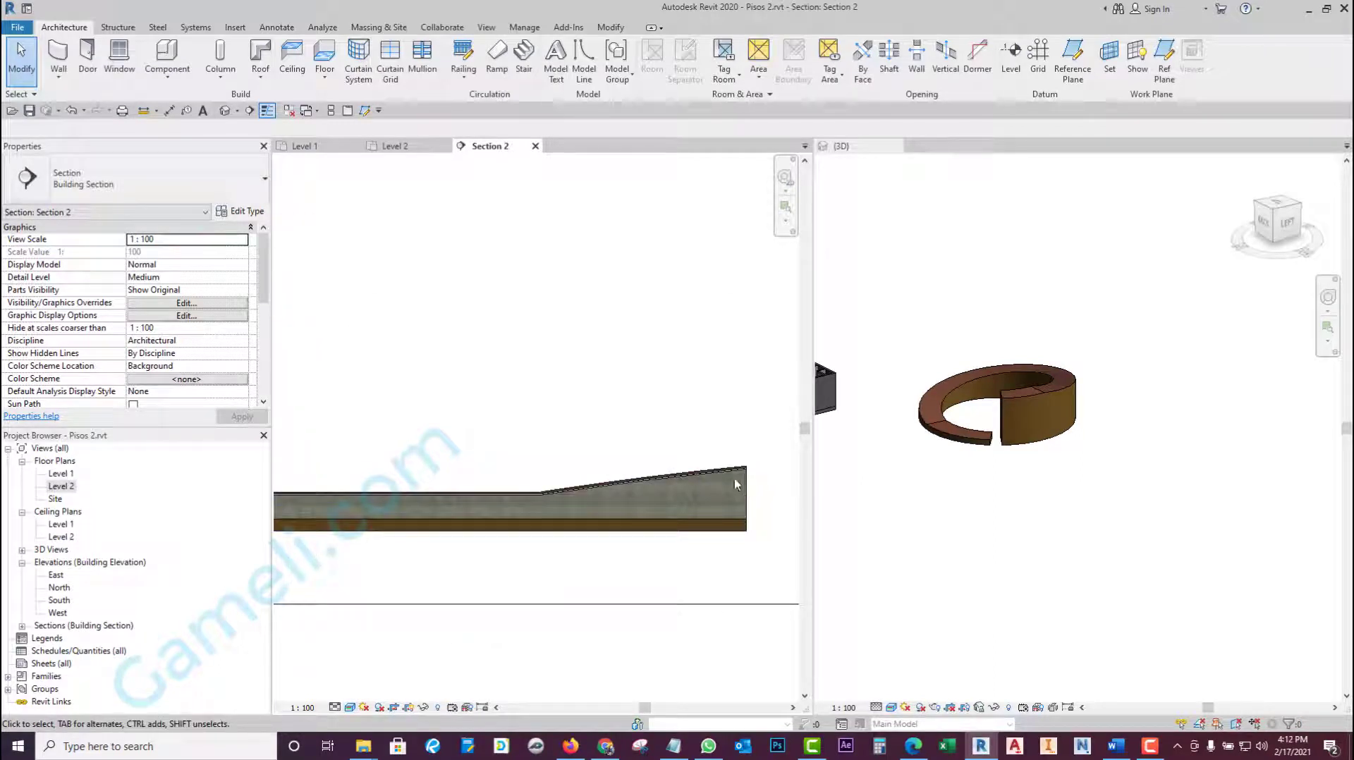
{"action": "scroll", "coordinate": [696, 496], "scroll_direction": "down", "scroll_amount": 1}
{"action": "left_click", "coordinate": [1050, 409]}
{"action": "scroll", "coordinate": [1051, 405], "scroll_direction": "up", "scroll_amount": 3}
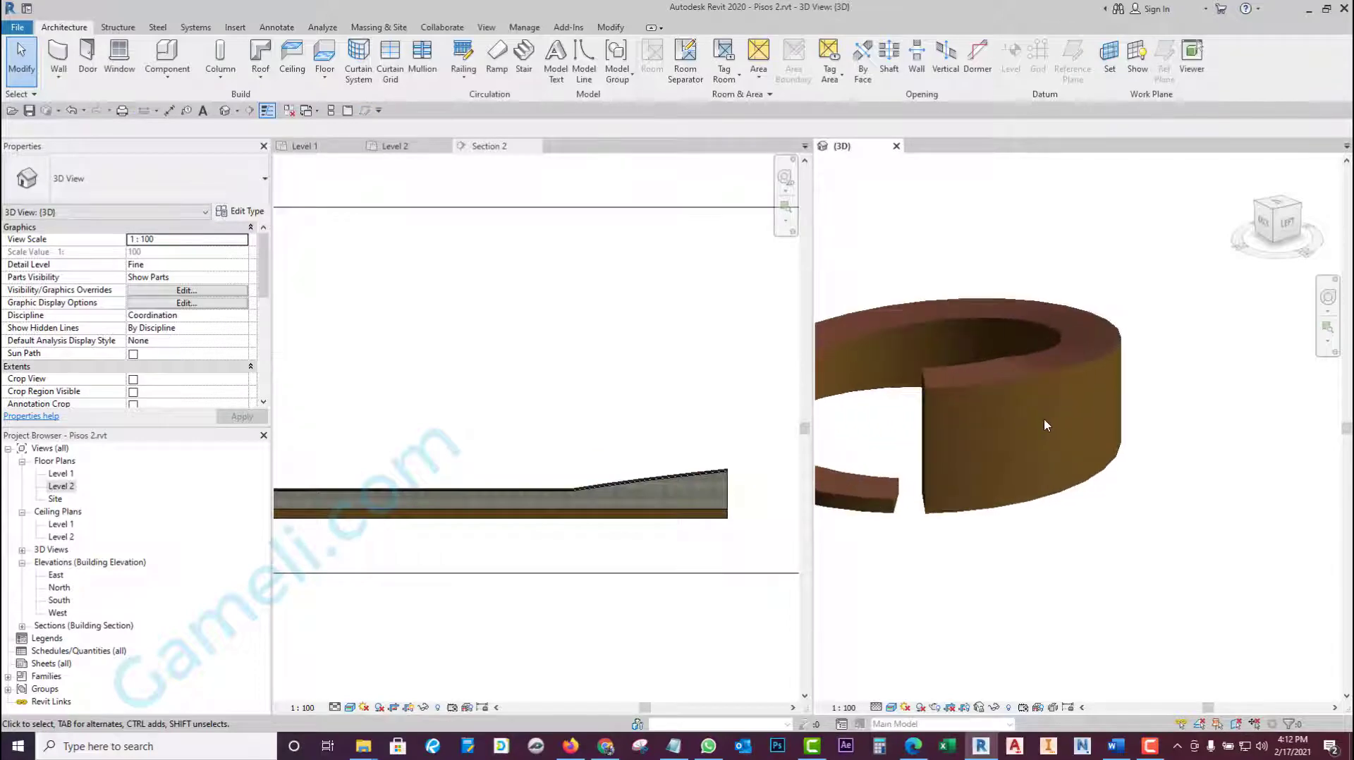
{"action": "scroll", "coordinate": [1063, 411], "scroll_direction": "down", "scroll_amount": 2}
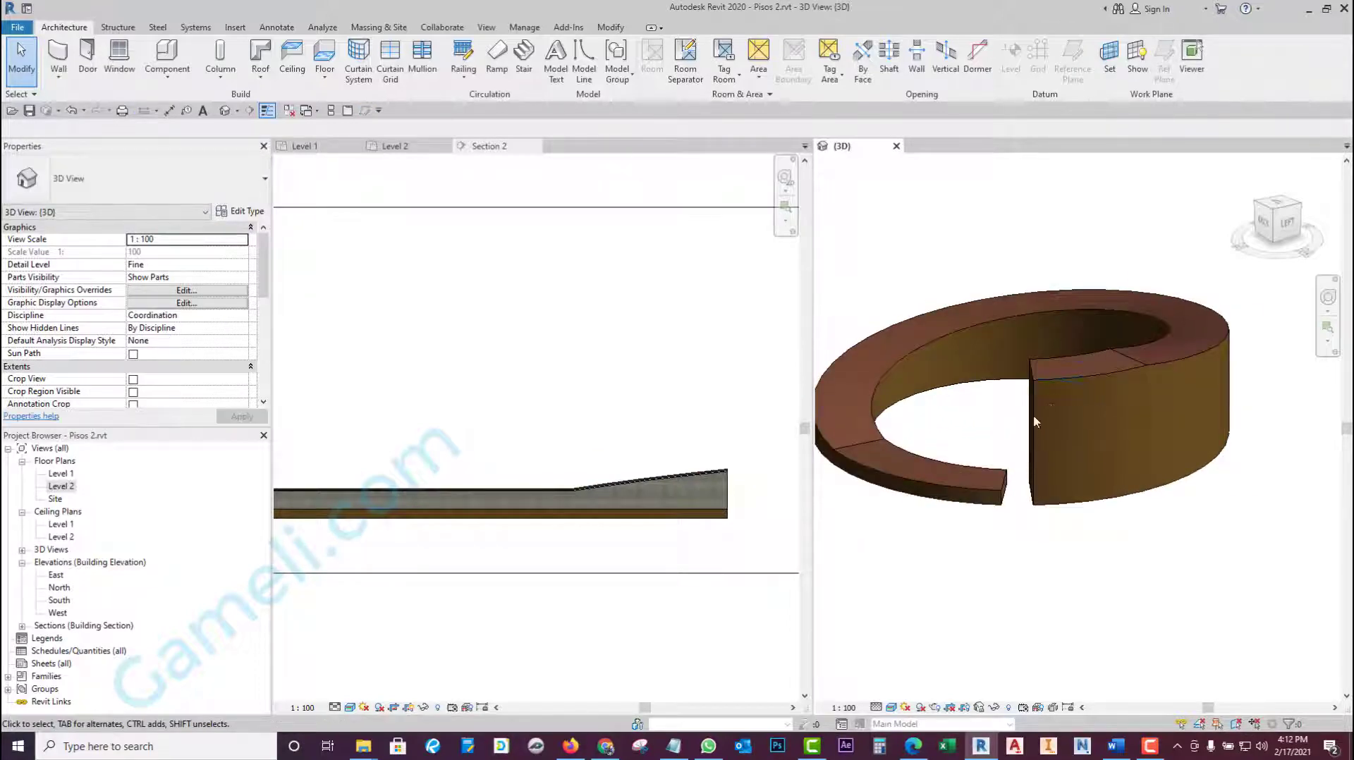
{"action": "left_click", "coordinate": [576, 445]}
- Make the floor type's Gravel Substrate layer the variable-thickness layer
{"action": "left_click", "coordinate": [663, 525]}
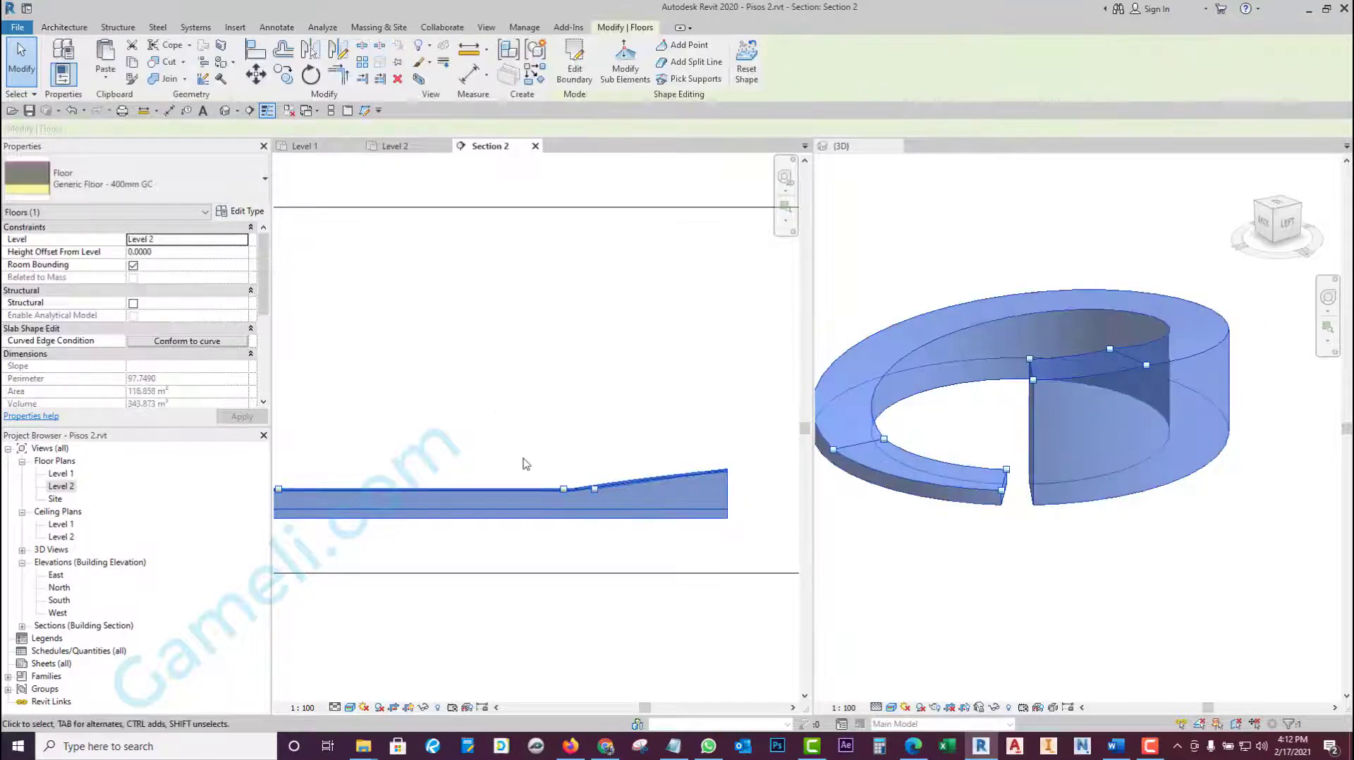
{"action": "scroll", "coordinate": [529, 462], "scroll_direction": "down", "scroll_amount": 2}
{"action": "left_click", "coordinate": [239, 210]}
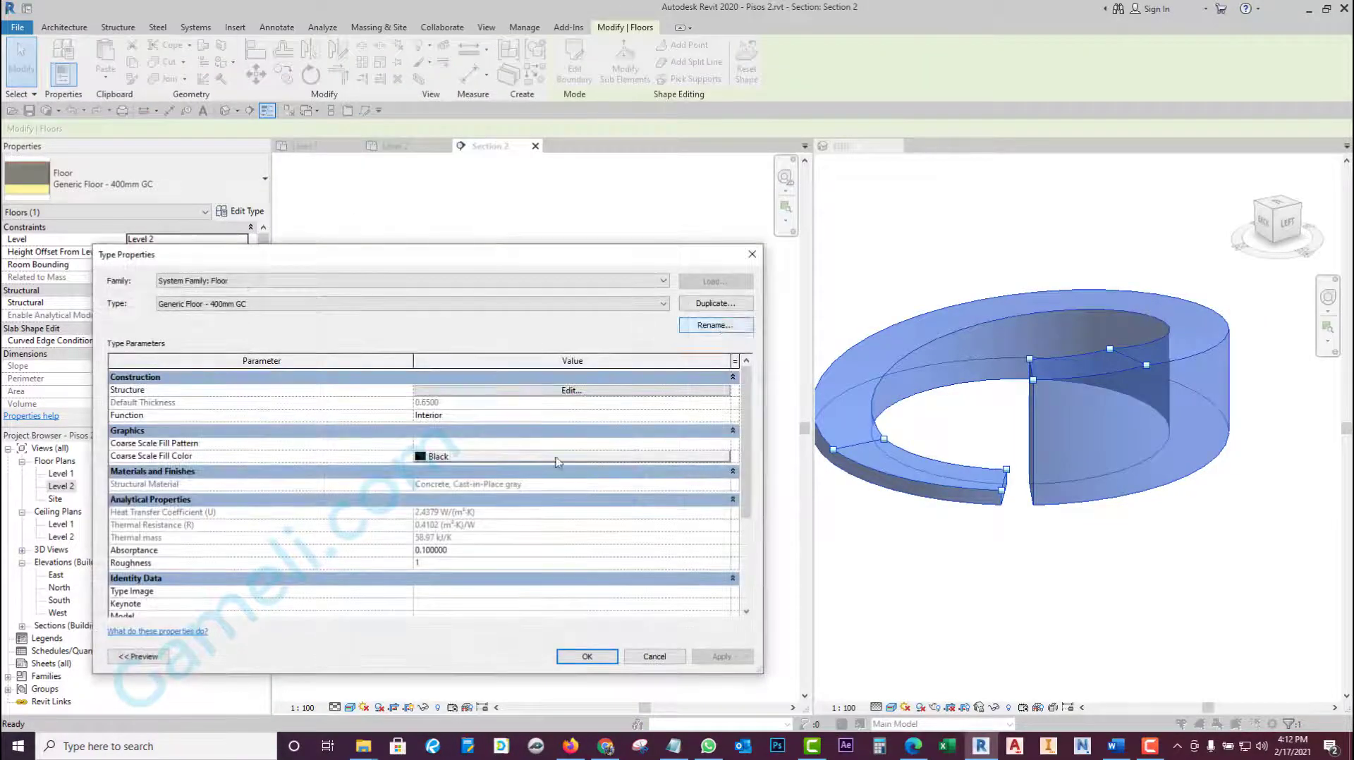
{"action": "left_click", "coordinate": [569, 391]}
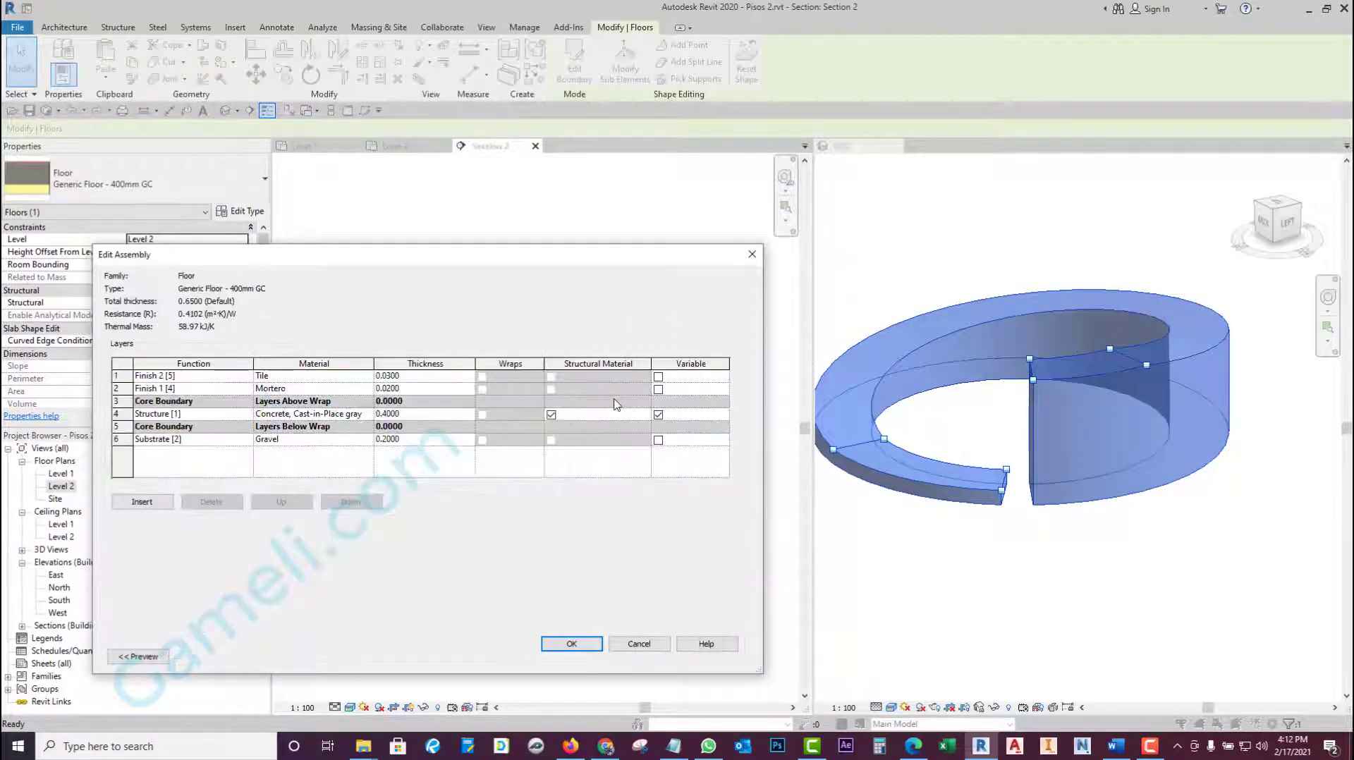
{"action": "left_click", "coordinate": [658, 441]}
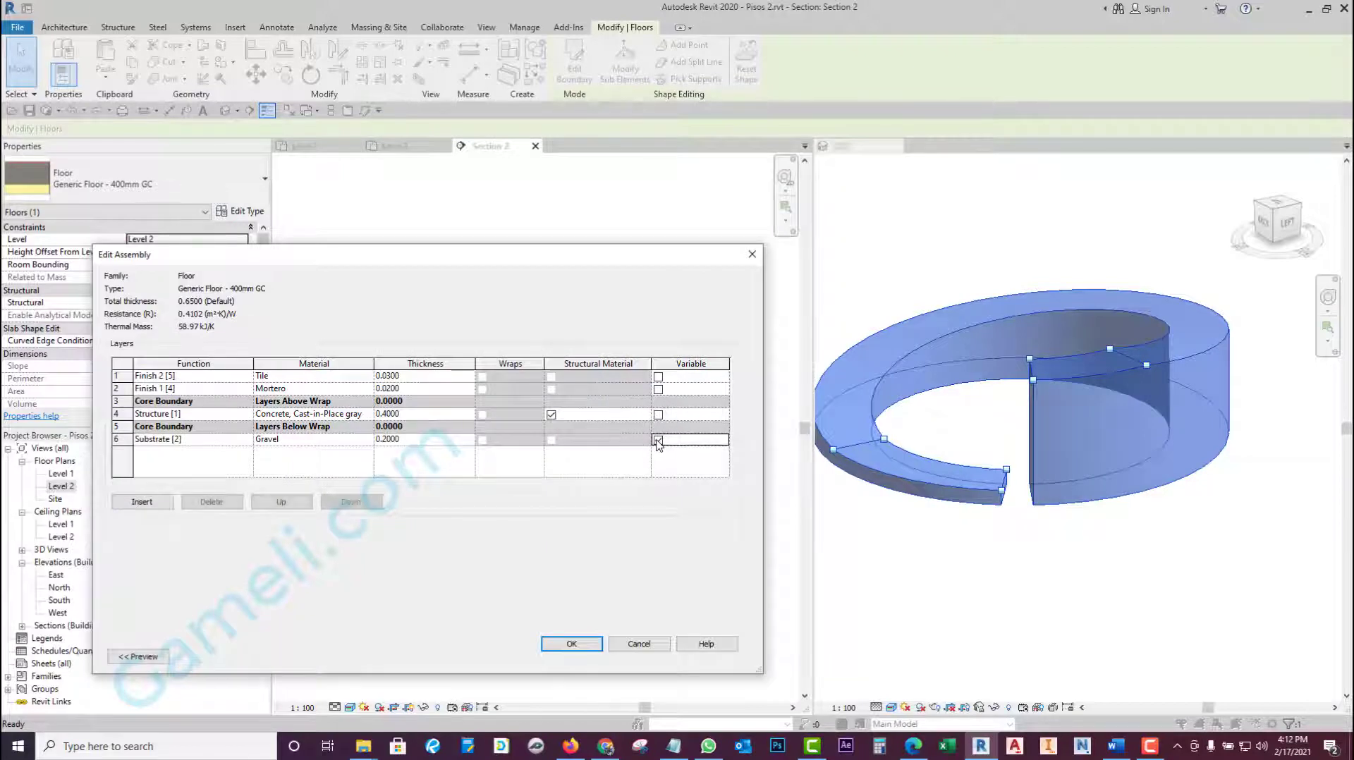
{"action": "left_click", "coordinate": [568, 660]}
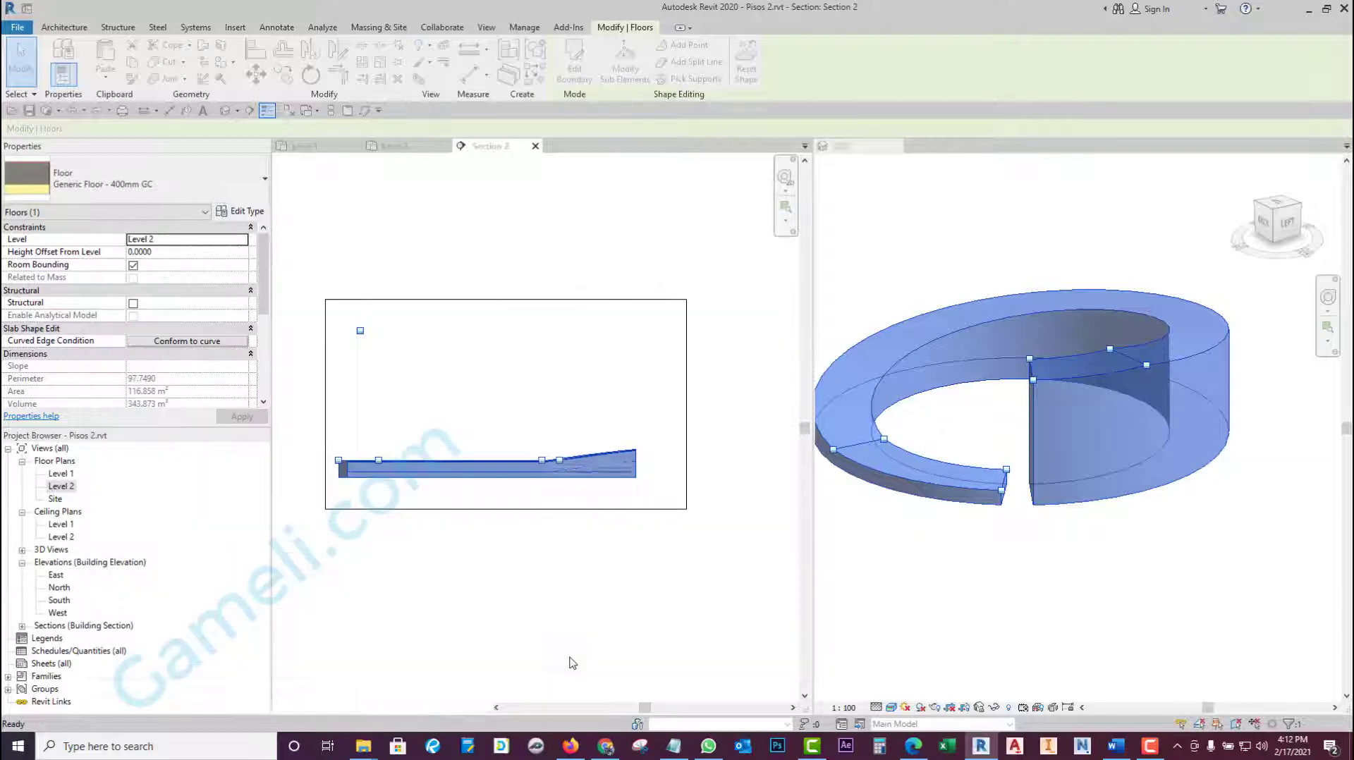
{"action": "left_click", "coordinate": [613, 474]}
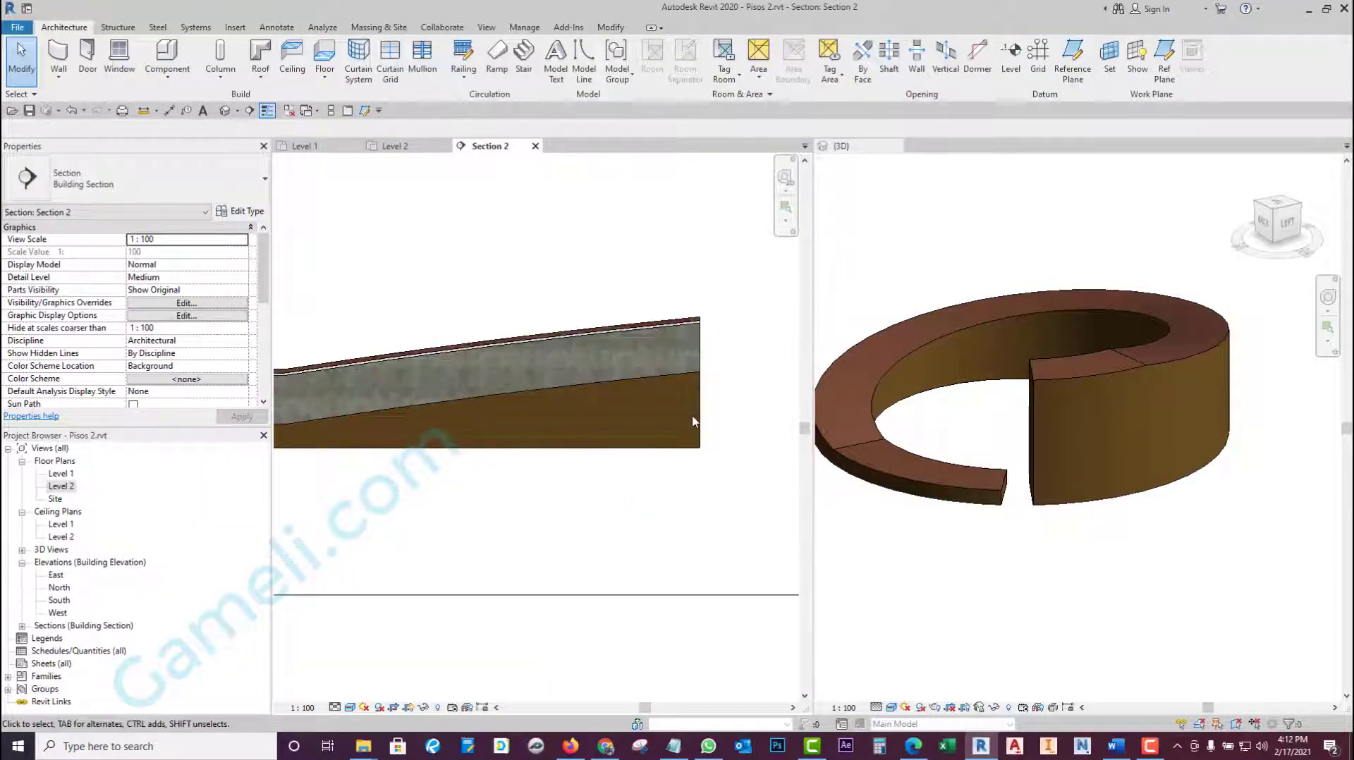
- Zoom out and make the 3D view the active view
{"action": "scroll", "coordinate": [692, 422], "scroll_direction": "down", "scroll_amount": 2}
{"action": "scroll", "coordinate": [680, 395], "scroll_direction": "down", "scroll_amount": 2}
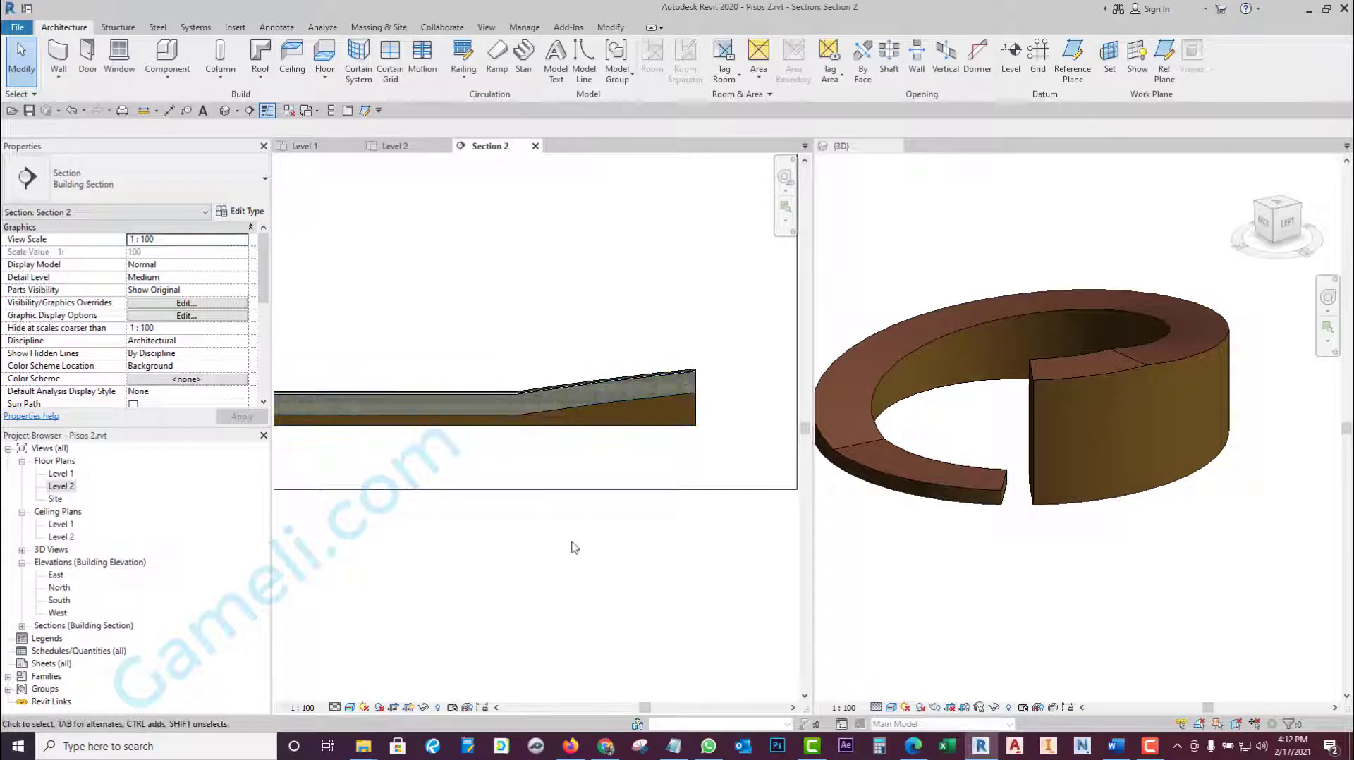
{"action": "scroll", "coordinate": [907, 538], "scroll_direction": "down", "scroll_amount": 2}
{"action": "scroll", "coordinate": [1072, 520], "scroll_direction": "down", "scroll_amount": 1}
{"action": "left_click", "coordinate": [1016, 579]}
- Enable the 3D view's Section Box and drag one face into the ring floor
{"action": "middle_click_drag", "start_coordinate": [1016, 579], "coordinate": [1103, 493]}
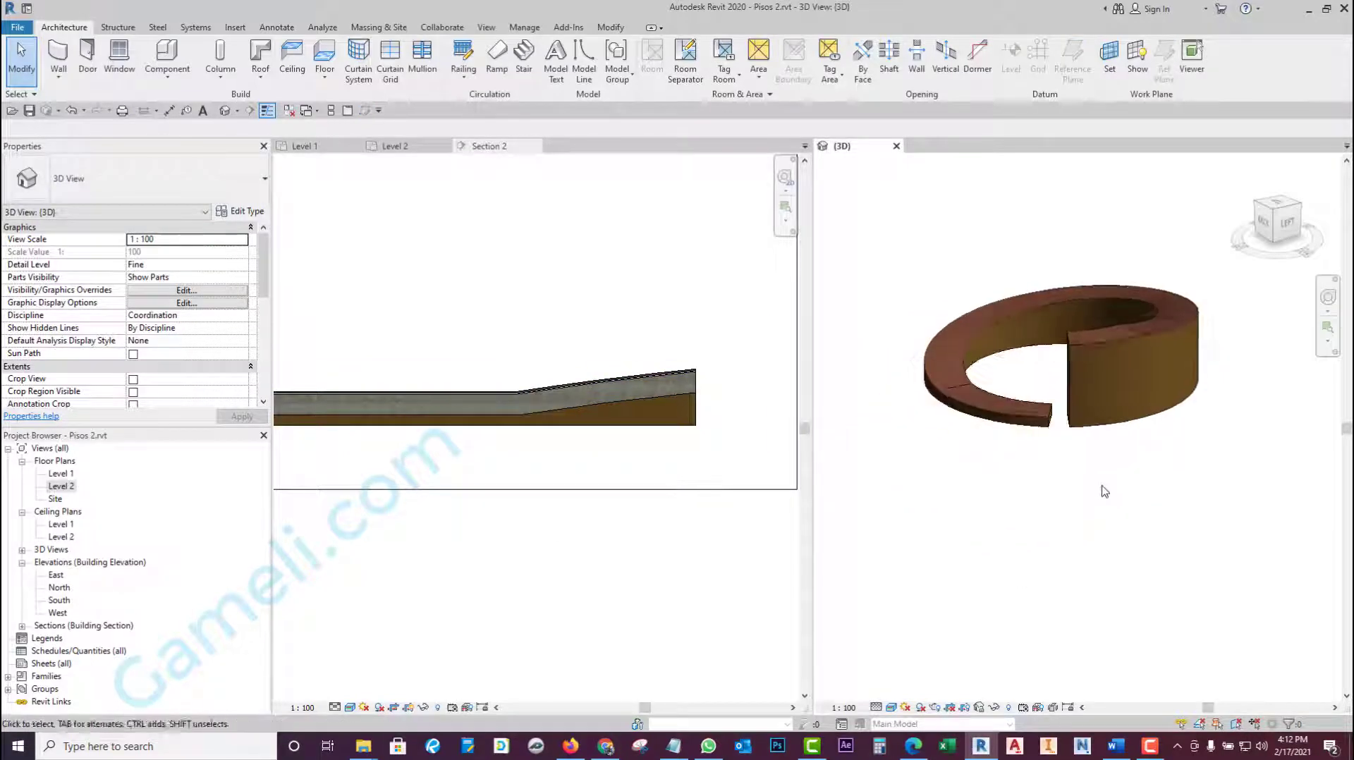
{"action": "scroll", "coordinate": [135, 292], "scroll_direction": "down", "scroll_amount": 4}
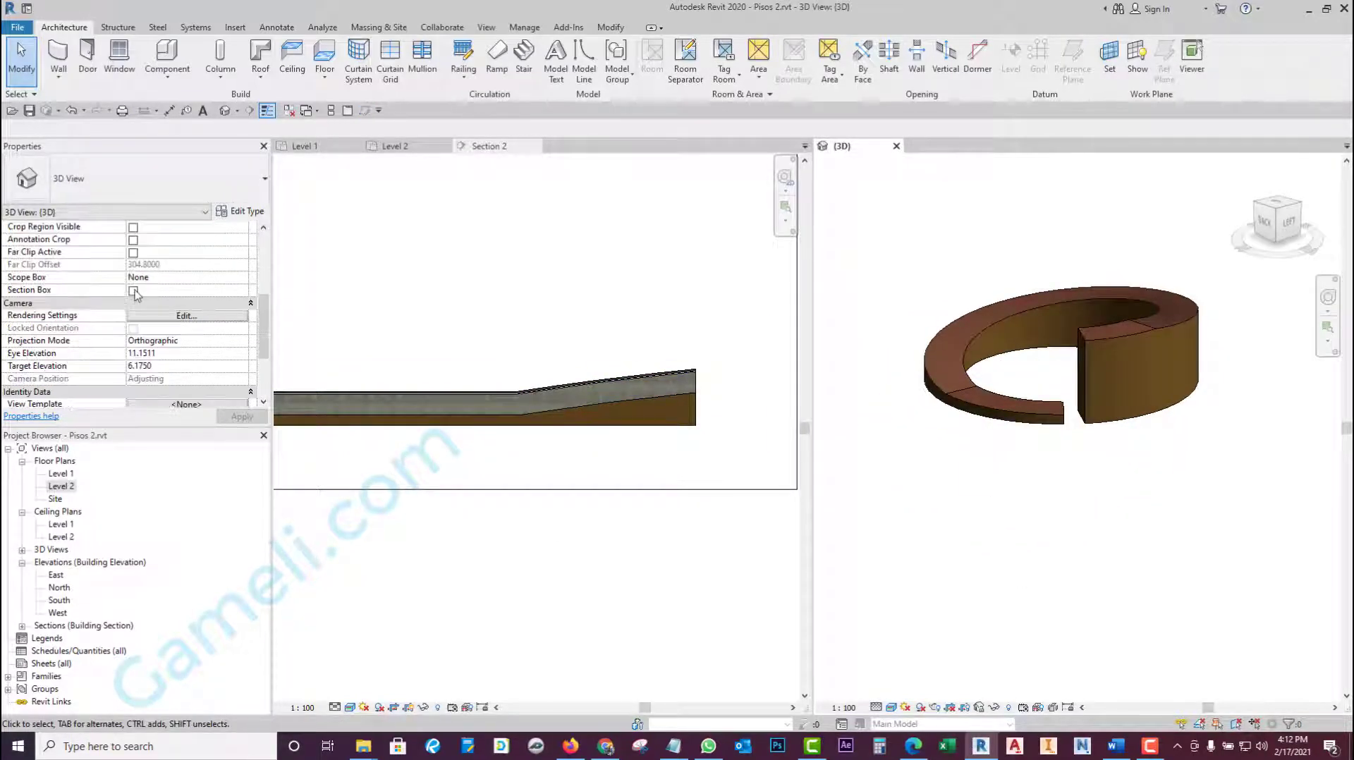
{"action": "left_click", "coordinate": [133, 290]}
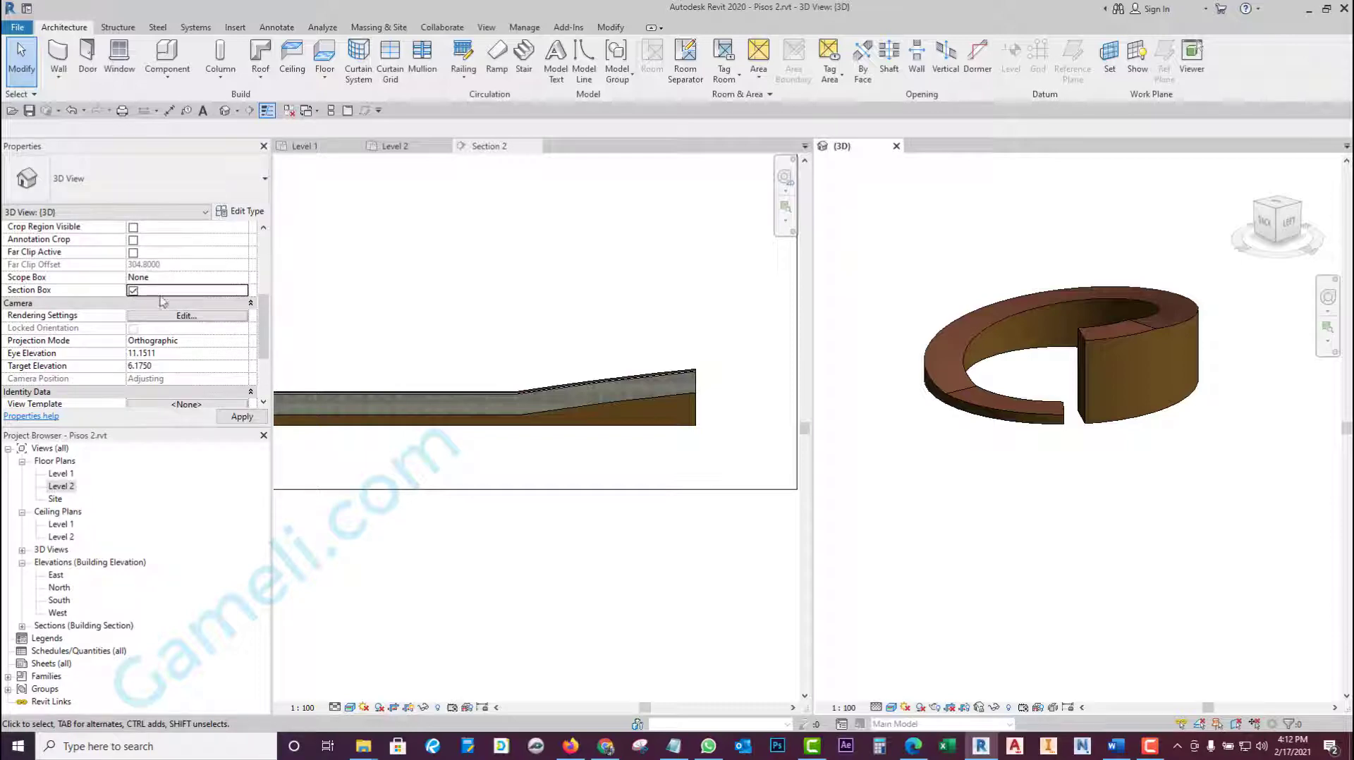
{"action": "scroll", "coordinate": [1220, 621], "scroll_direction": "down", "scroll_amount": 2}
{"action": "scroll", "coordinate": [1192, 564], "scroll_direction": "down", "scroll_amount": 1}
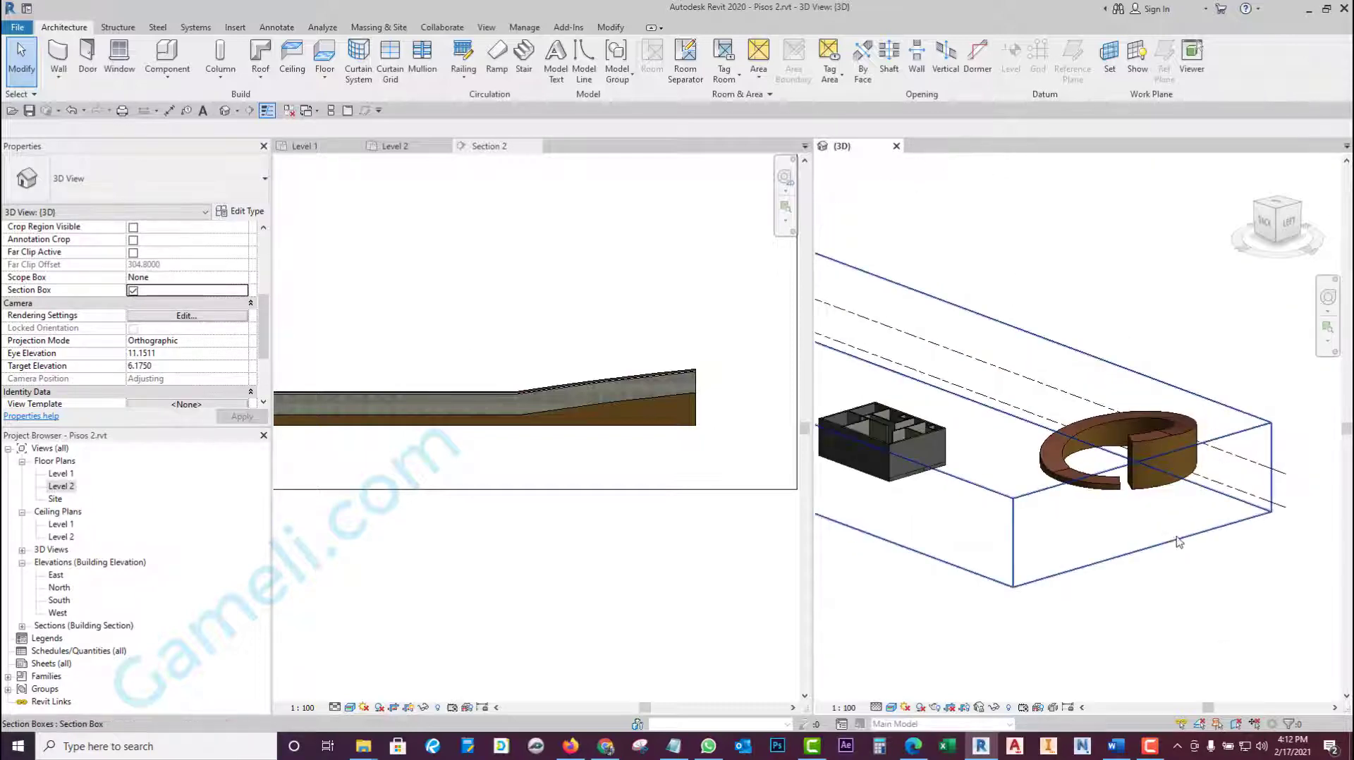
{"action": "left_click", "coordinate": [1179, 542]}
{"action": "scroll", "coordinate": [1184, 522], "scroll_direction": "up", "scroll_amount": 2}
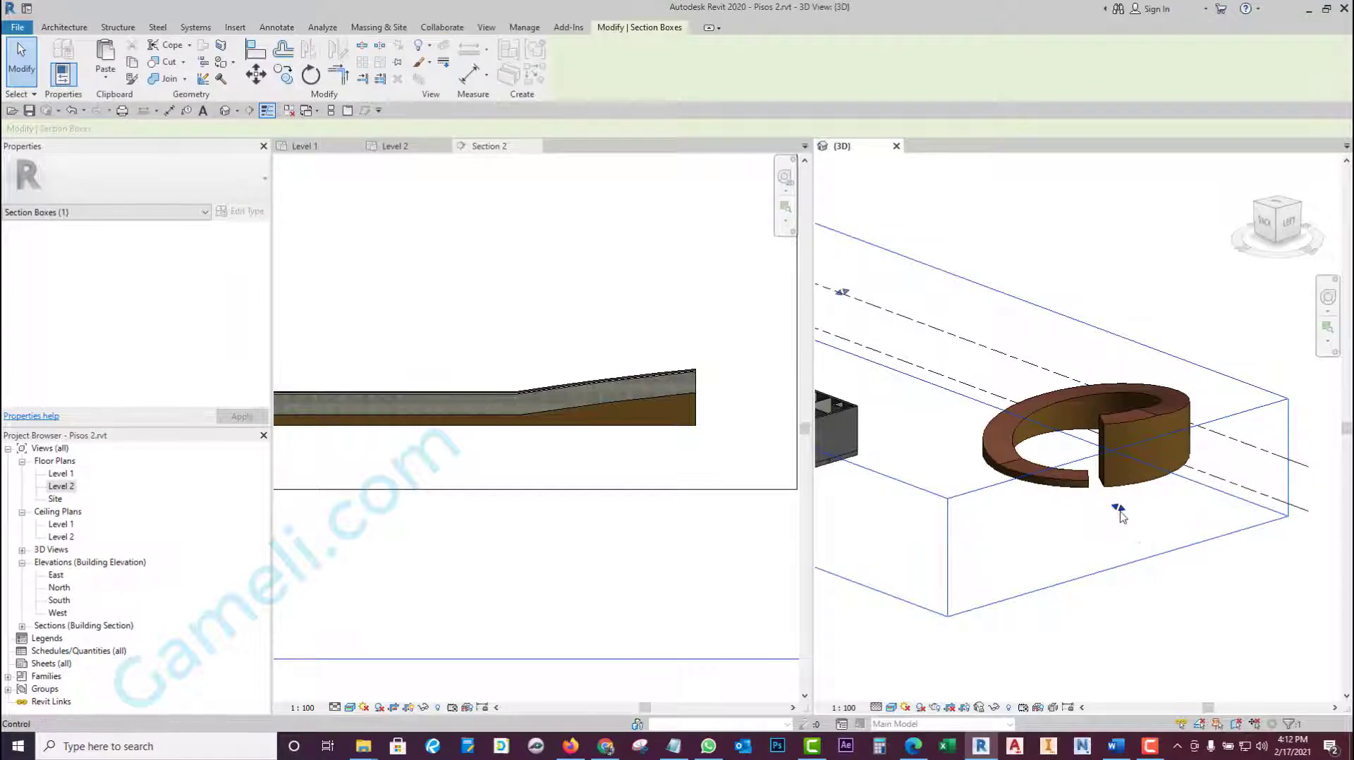
{"action": "left_click_drag", "start_coordinate": [1120, 513], "coordinate": [1097, 487]}
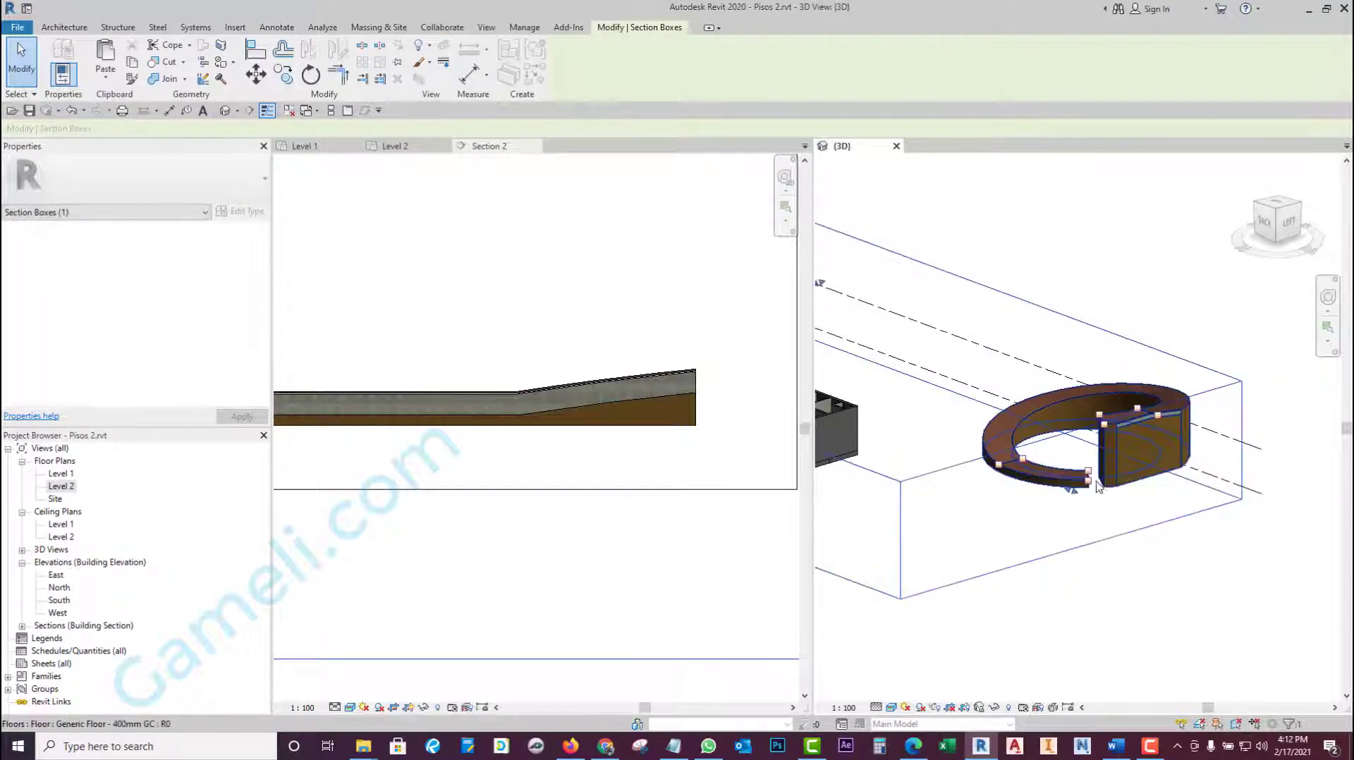
{"action": "key", "text": "Escape"}
{"action": "scroll", "coordinate": [1260, 410], "scroll_direction": "up", "scroll_amount": 3}
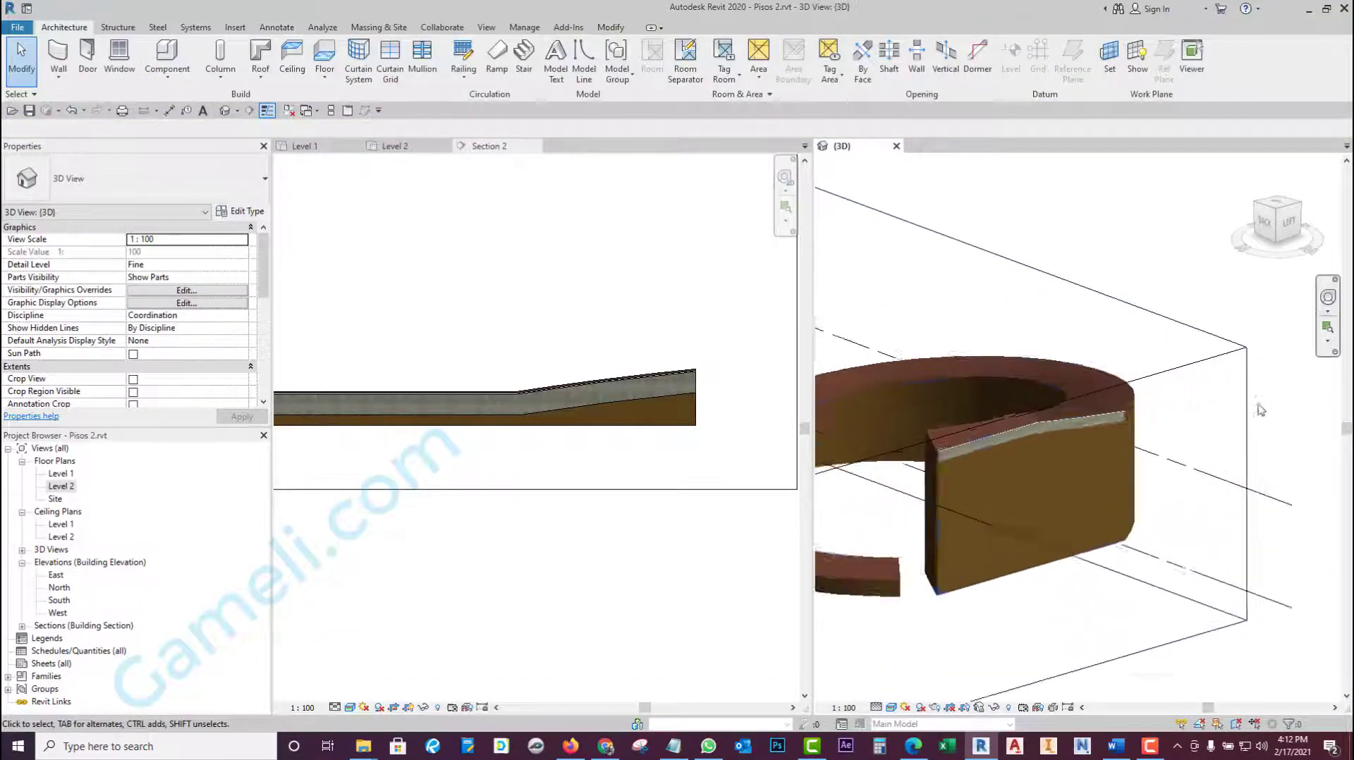
{"action": "scroll", "coordinate": [1057, 427], "scroll_direction": "down", "scroll_amount": 1}
- Push the section box face further into the ring to expose the sloped layers
{"action": "left_click", "coordinate": [1086, 431]}
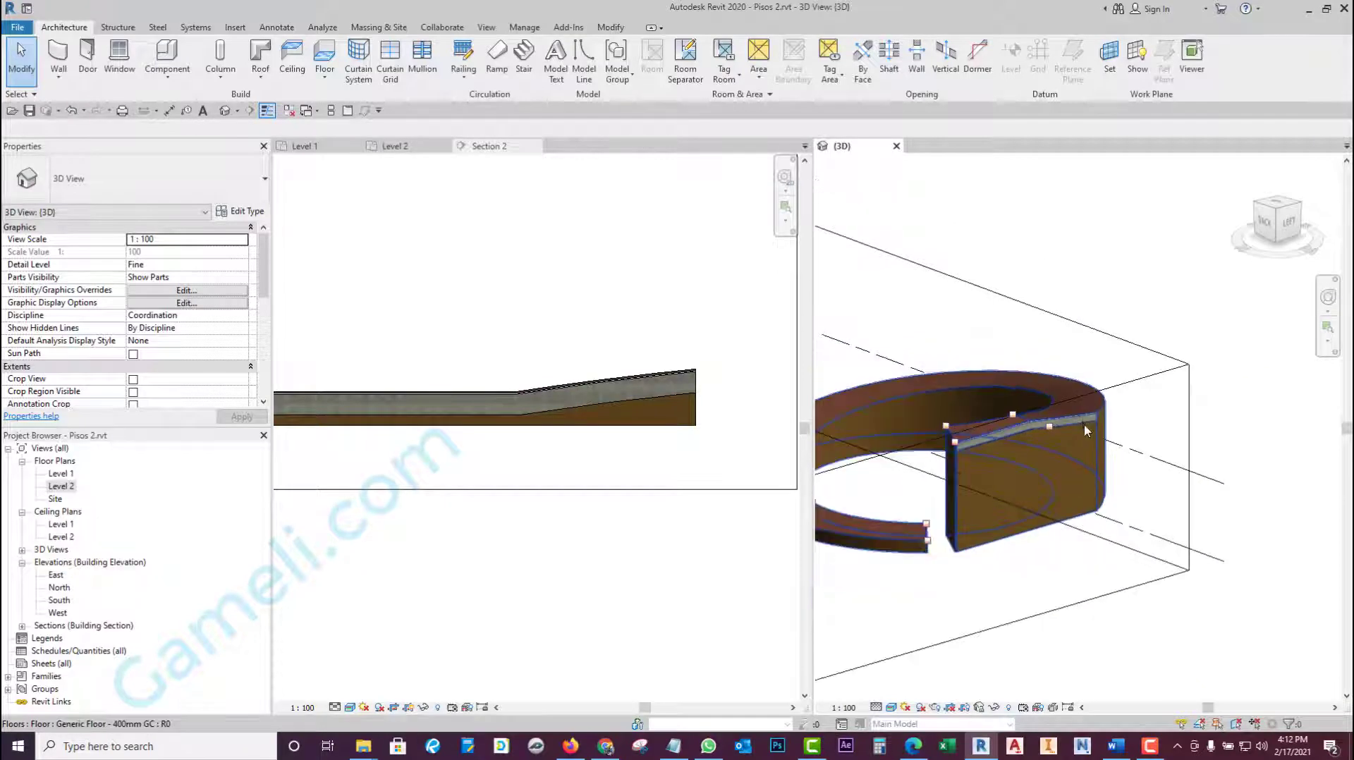
{"action": "key", "text": "Escape"}
{"action": "scroll", "coordinate": [987, 423], "scroll_direction": "down", "scroll_amount": 4}
{"action": "left_click", "coordinate": [1049, 535]}
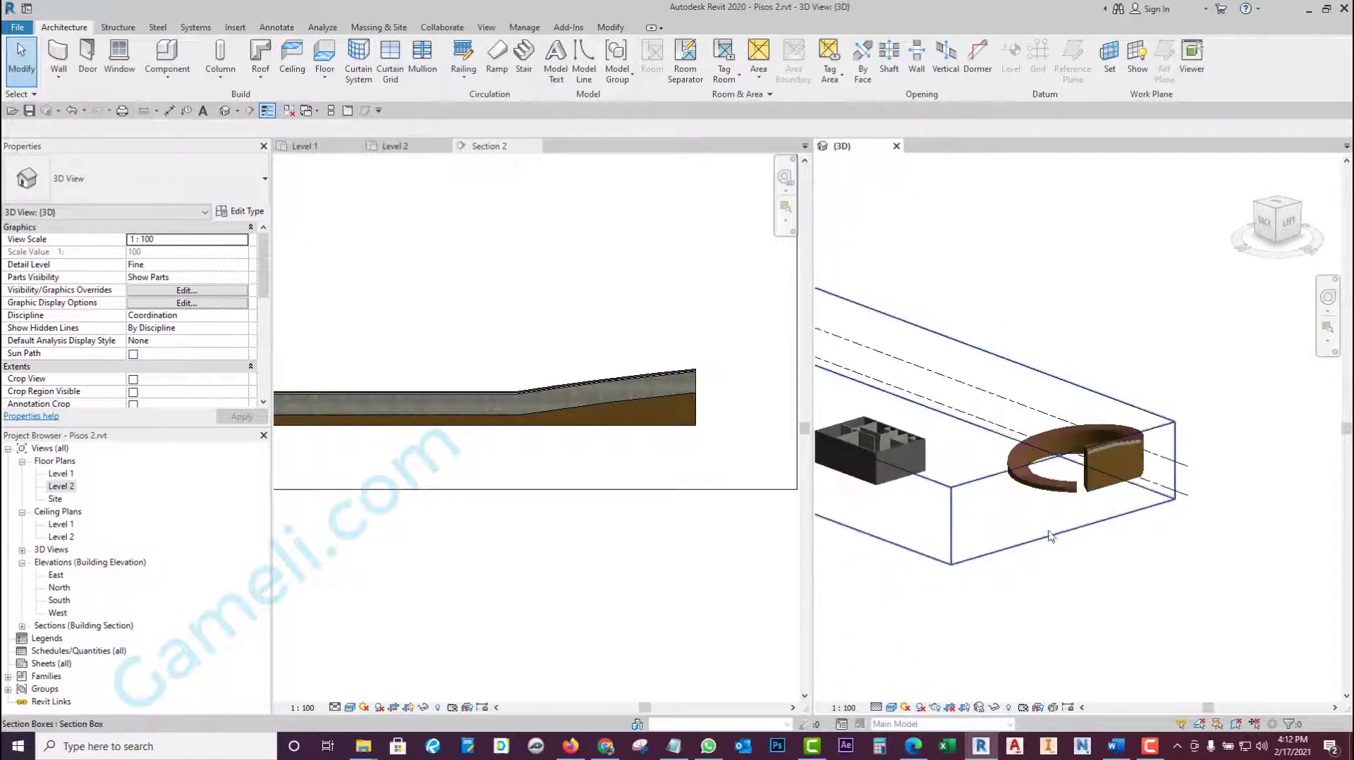
{"action": "left_click", "coordinate": [1049, 536]}
{"action": "scroll", "coordinate": [1043, 522], "scroll_direction": "up", "scroll_amount": 2}
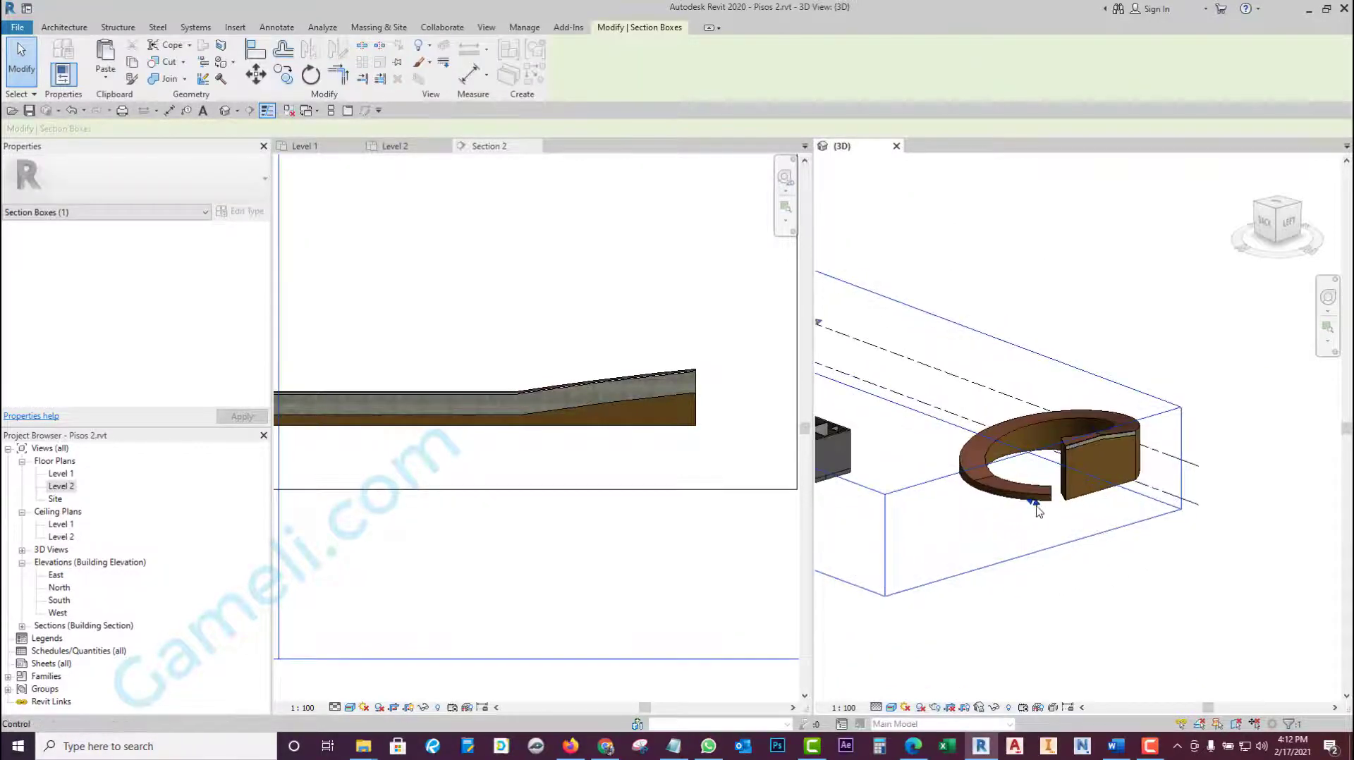
{"action": "left_click_drag", "start_coordinate": [1035, 503], "coordinate": [1001, 494]}
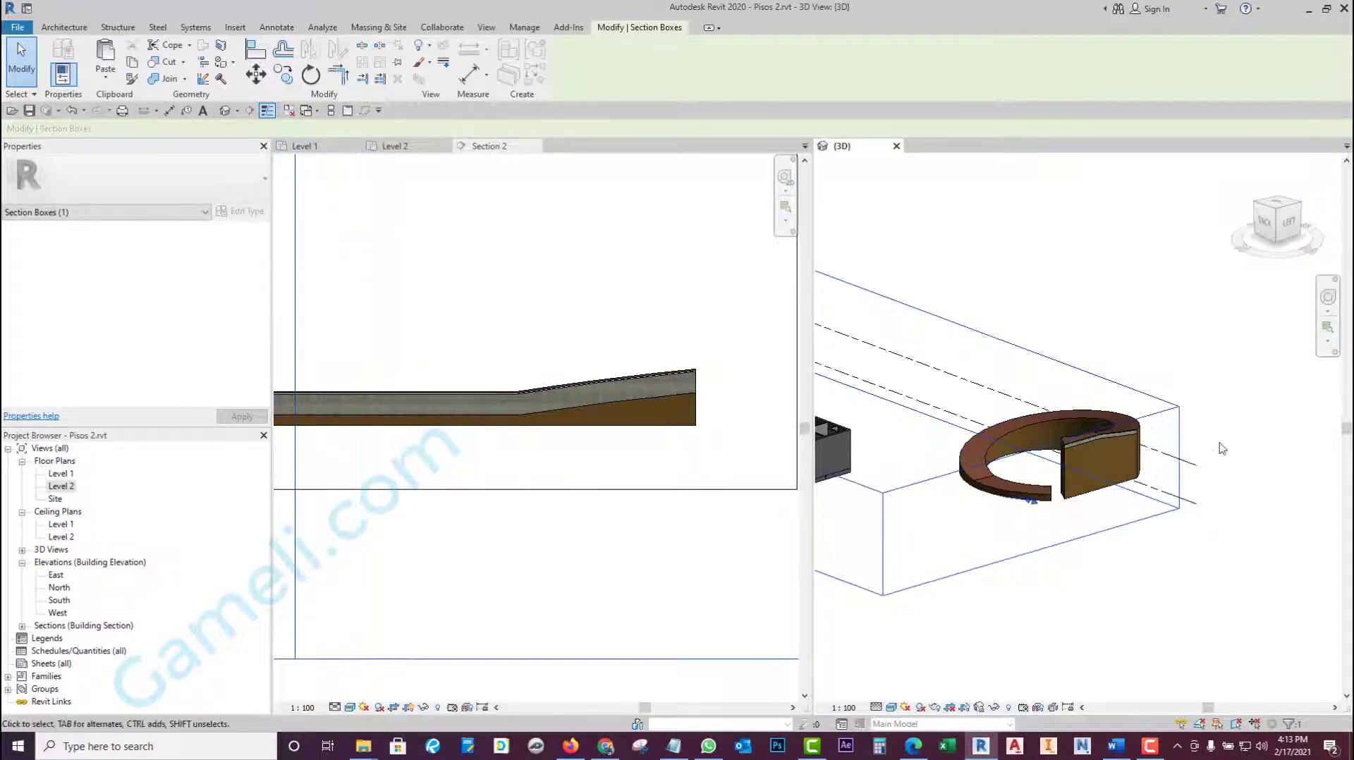
{"action": "scroll", "coordinate": [1049, 452], "scroll_direction": "up", "scroll_amount": 2}
{"action": "scroll", "coordinate": [1049, 452], "scroll_direction": "up", "scroll_amount": 3}
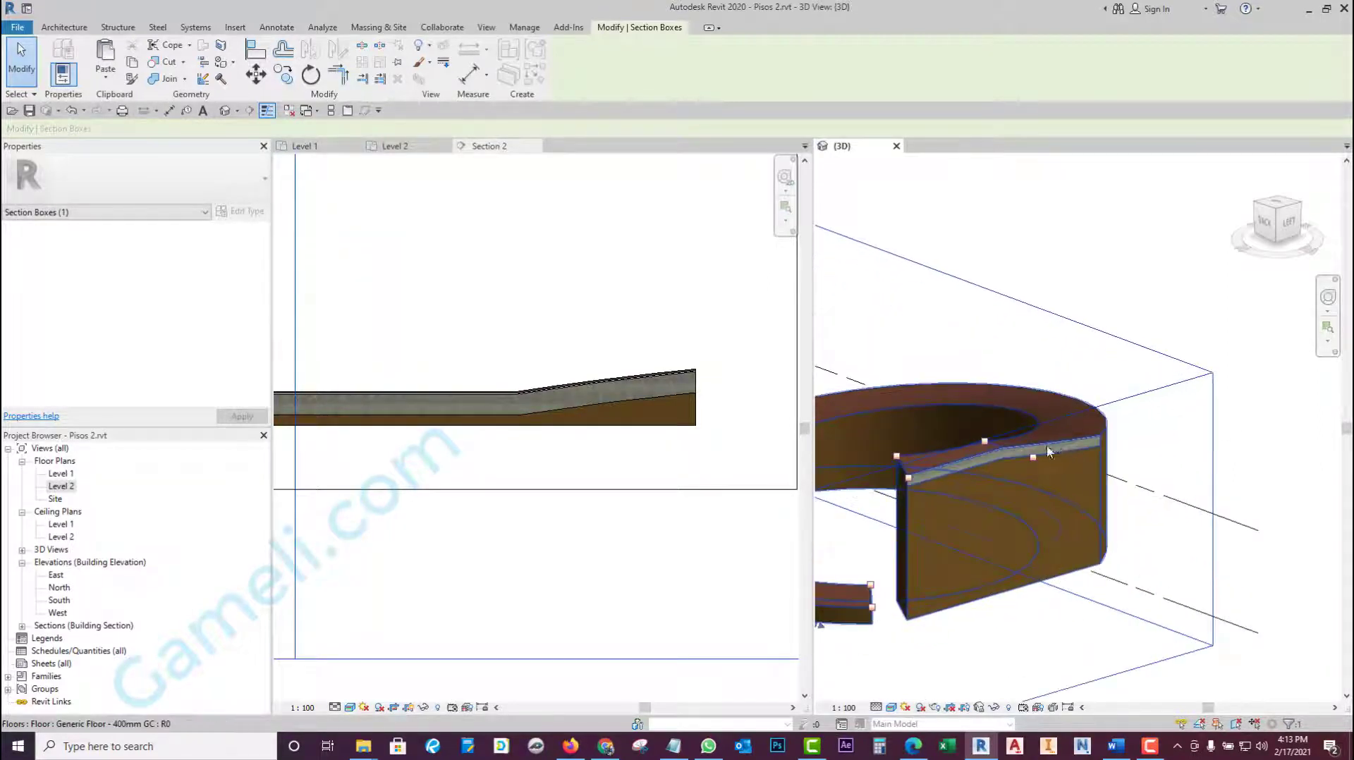
{"action": "left_click", "coordinate": [1186, 296]}
{"action": "left_click", "coordinate": [1100, 460]}
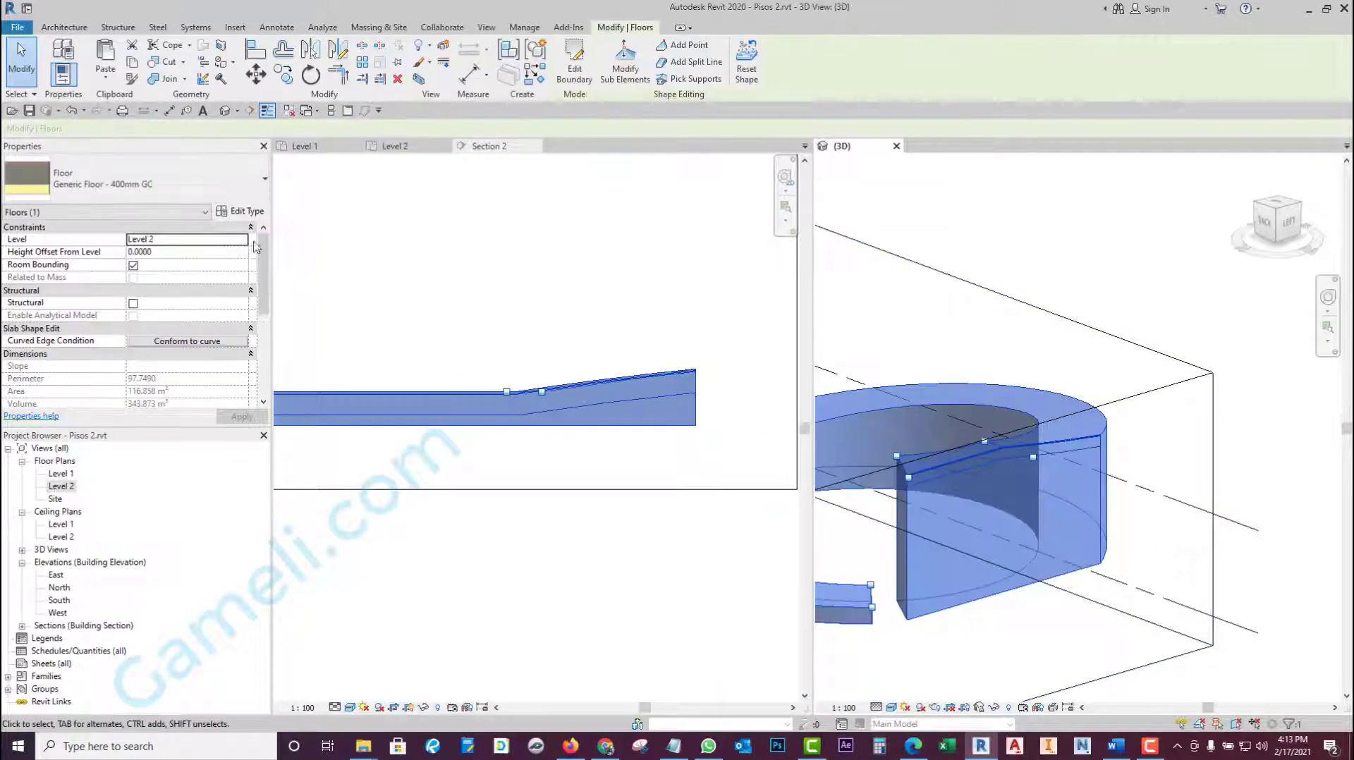
- Make the floor type's concrete Structure layer variable in thickness again
{"action": "left_click", "coordinate": [236, 211]}
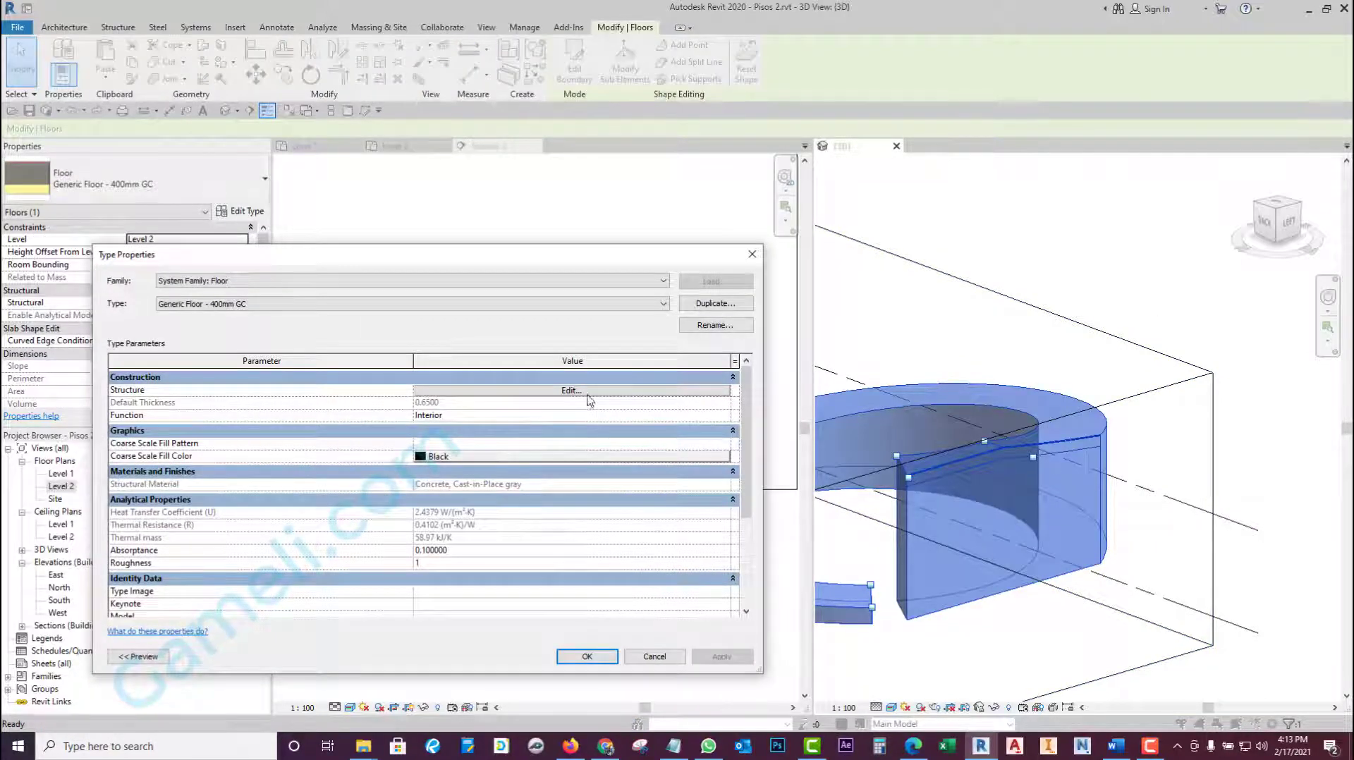
{"action": "left_click", "coordinate": [571, 390]}
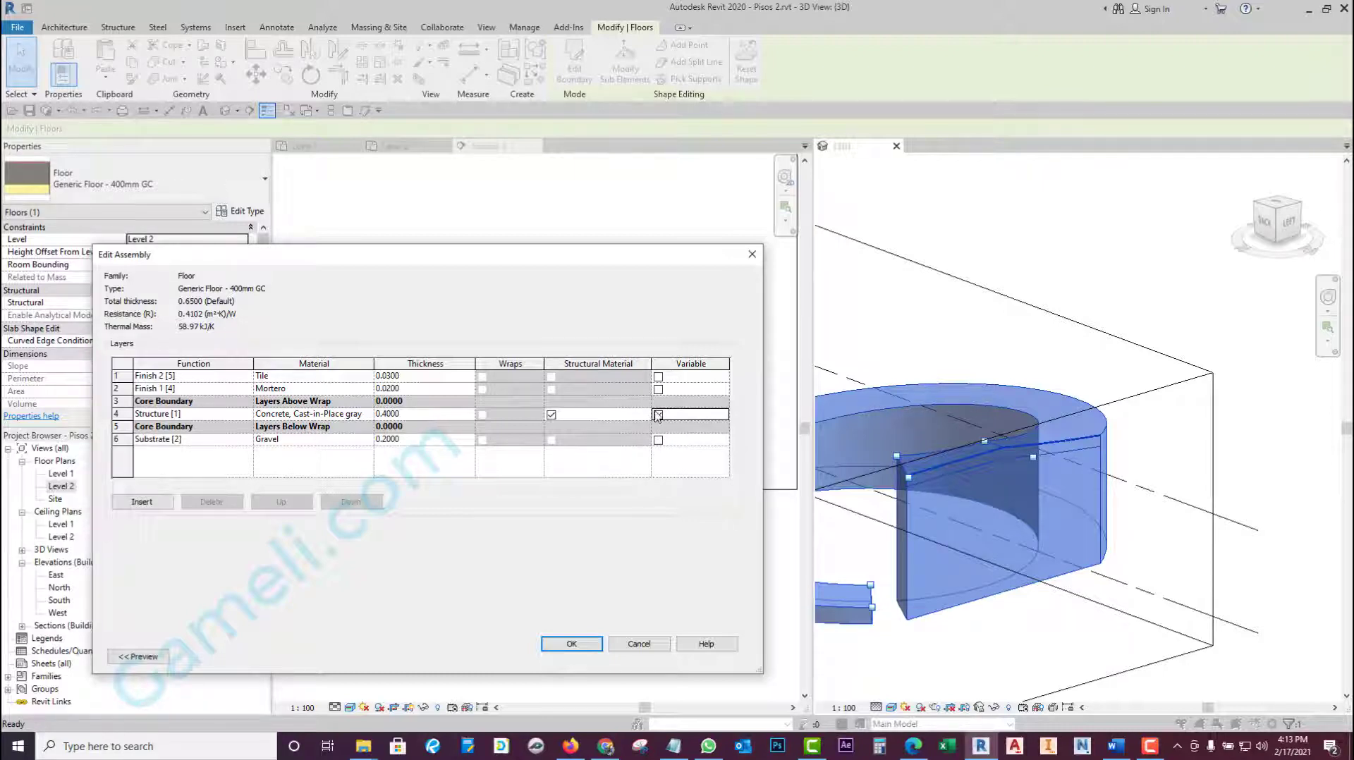
{"action": "left_click", "coordinate": [568, 644]}
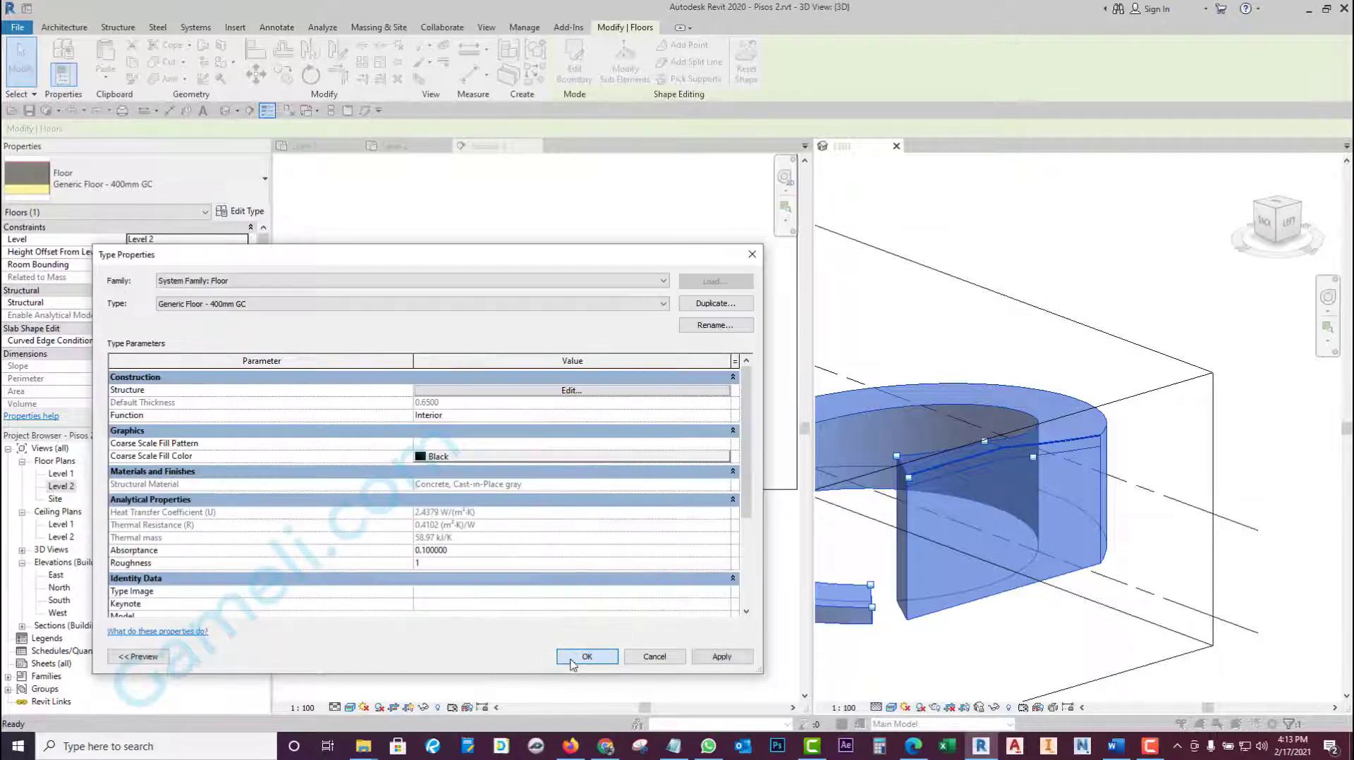
{"action": "left_click", "coordinate": [573, 657]}
{"action": "left_click", "coordinate": [967, 637]}
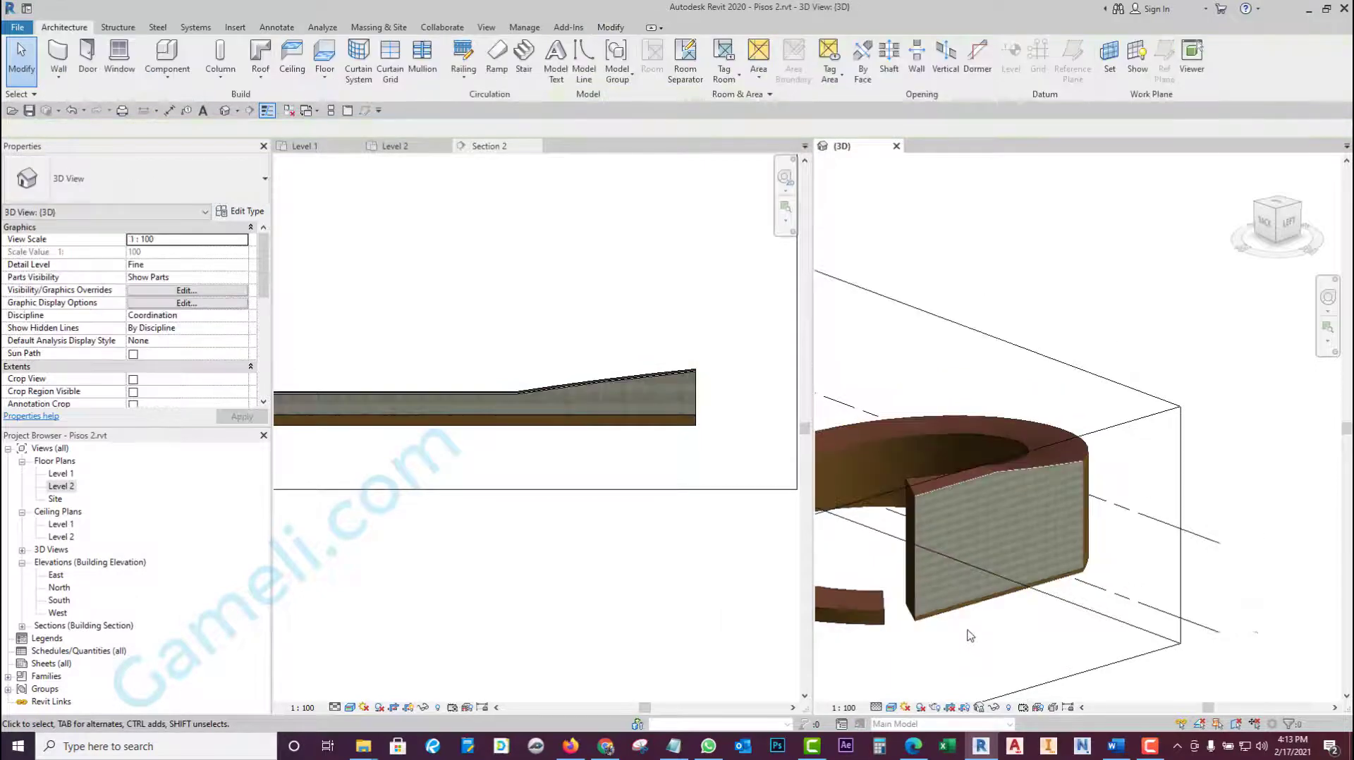
- Close the Section 2 view
{"action": "scroll", "coordinate": [995, 490], "scroll_direction": "up", "scroll_amount": 3}
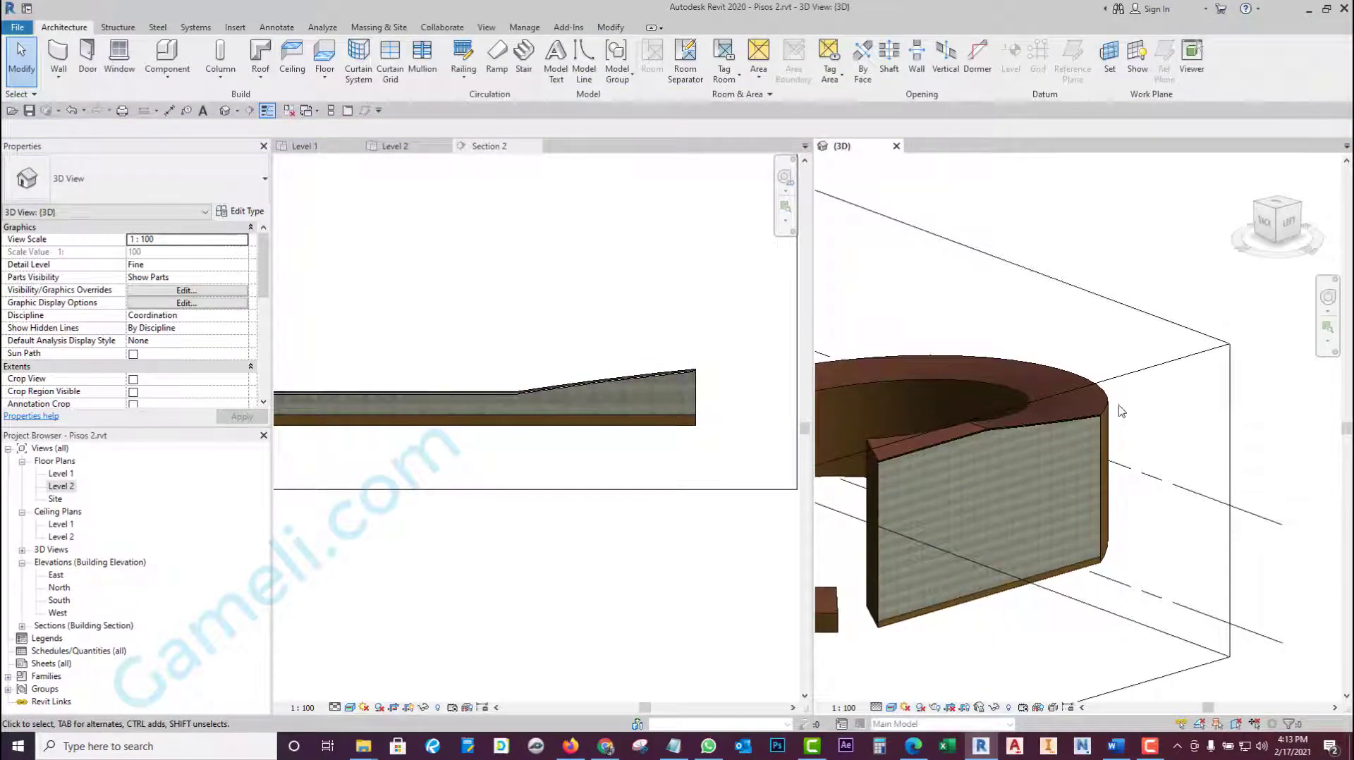
{"action": "scroll", "coordinate": [1073, 463], "scroll_direction": "down", "scroll_amount": 2}
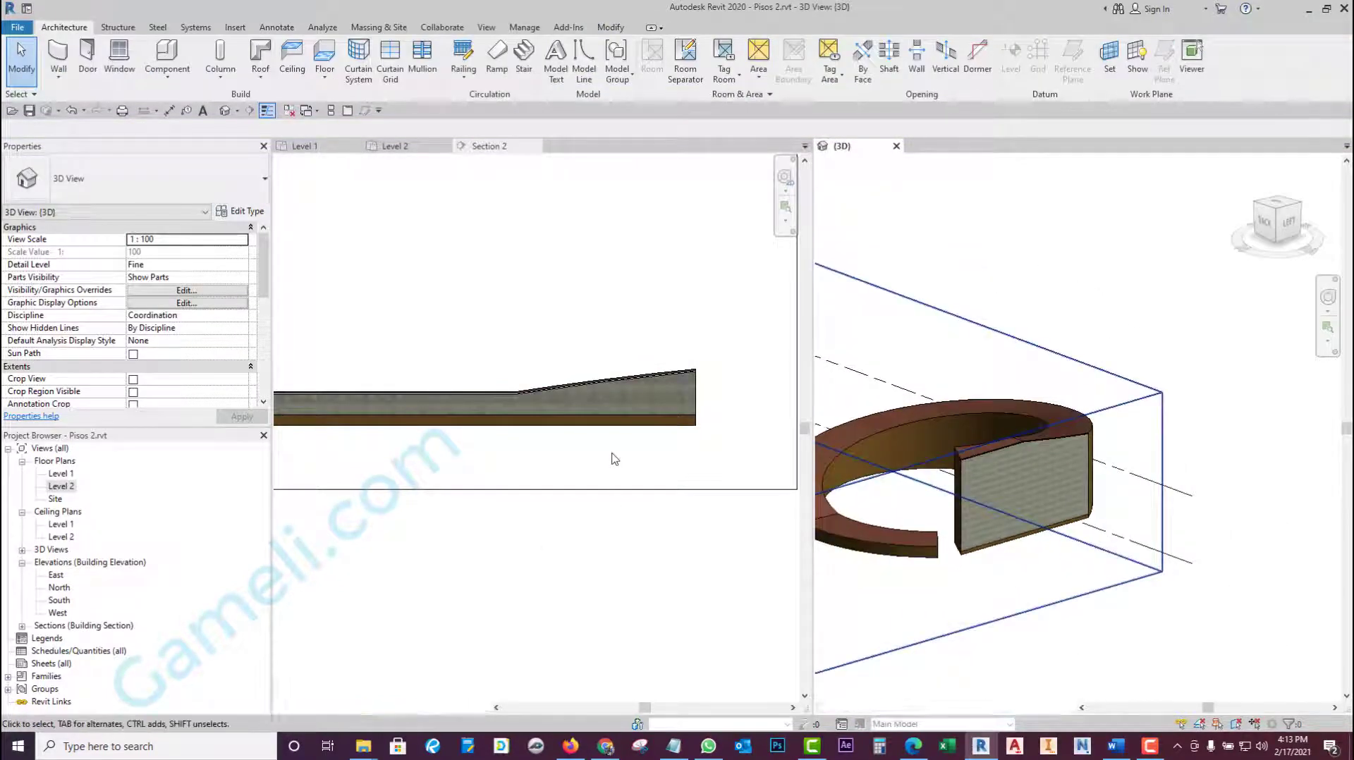
{"action": "scroll", "coordinate": [613, 459], "scroll_direction": "down", "scroll_amount": 1}
{"action": "scroll", "coordinate": [684, 480], "scroll_direction": "down", "scroll_amount": 1}
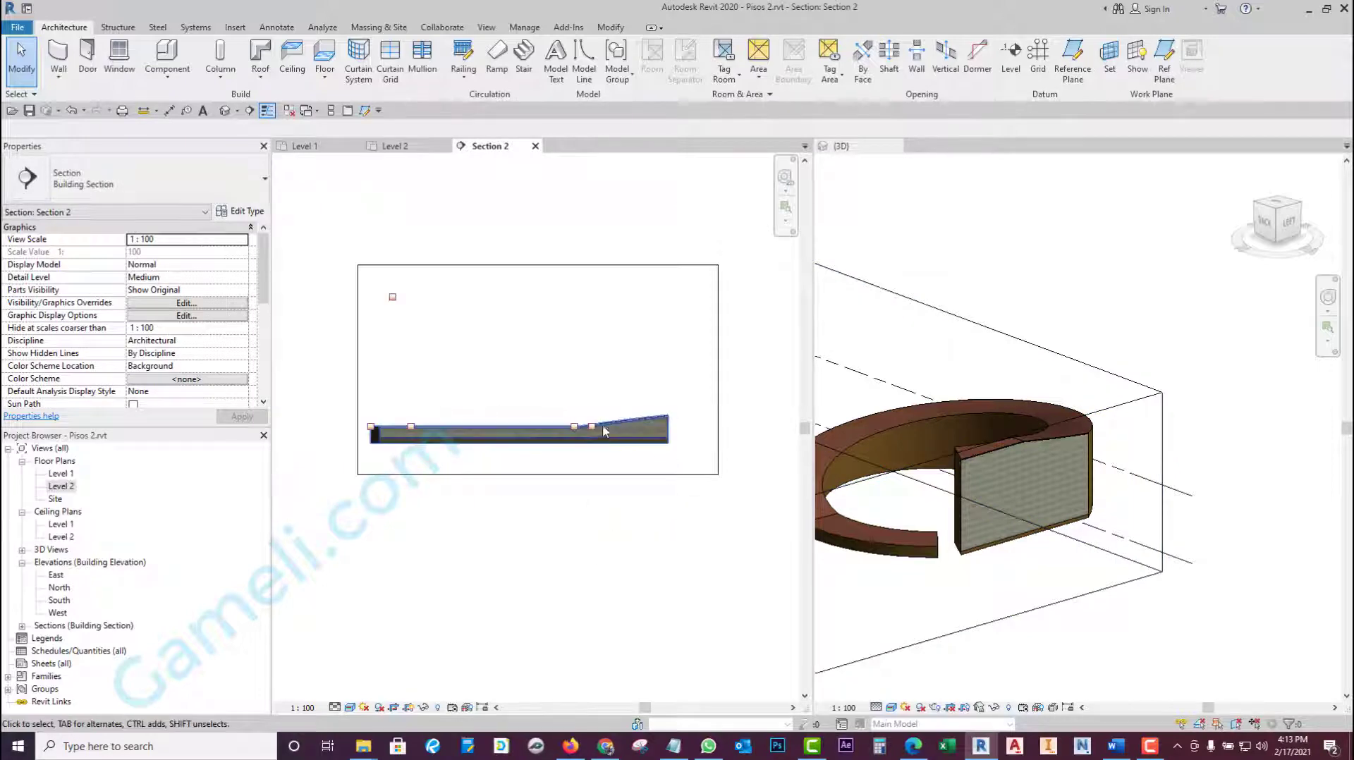
{"action": "left_click", "coordinate": [688, 266]}
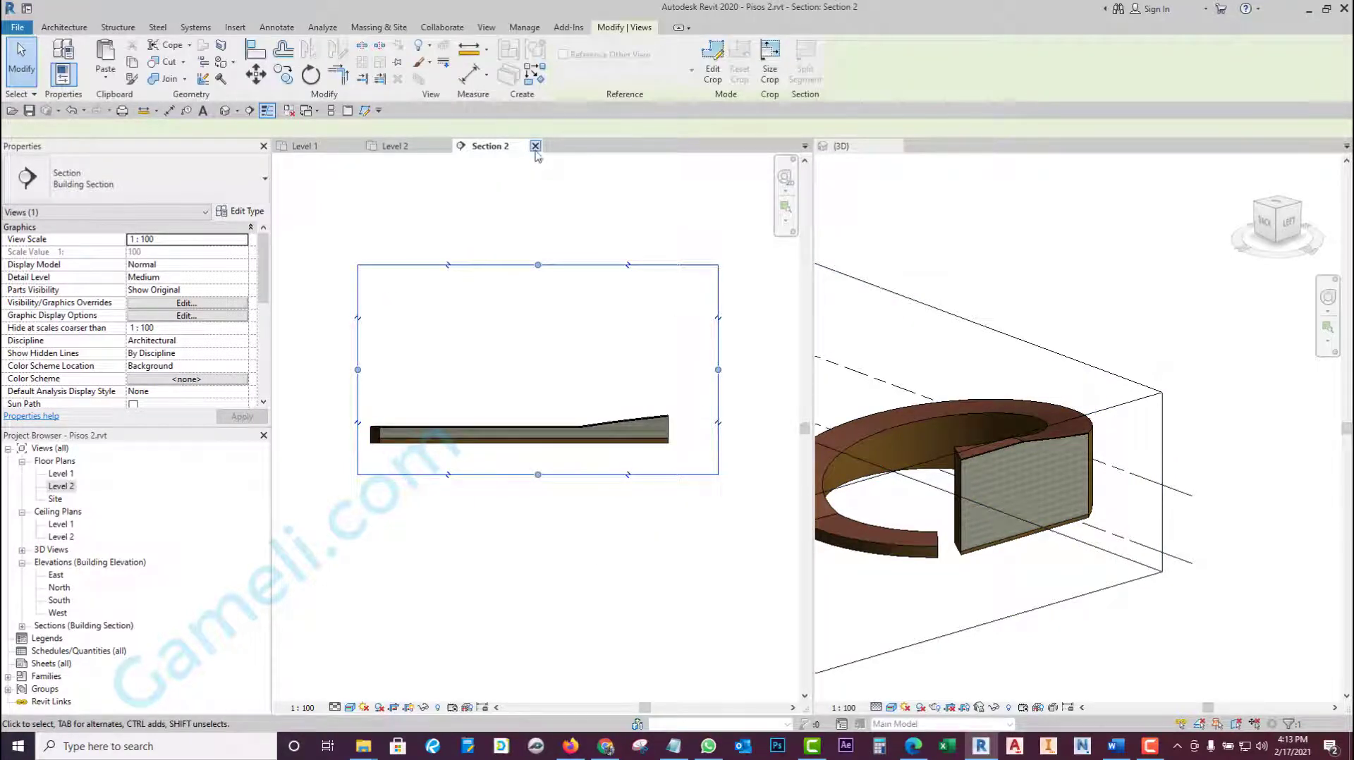
{"action": "left_click", "coordinate": [536, 146]}
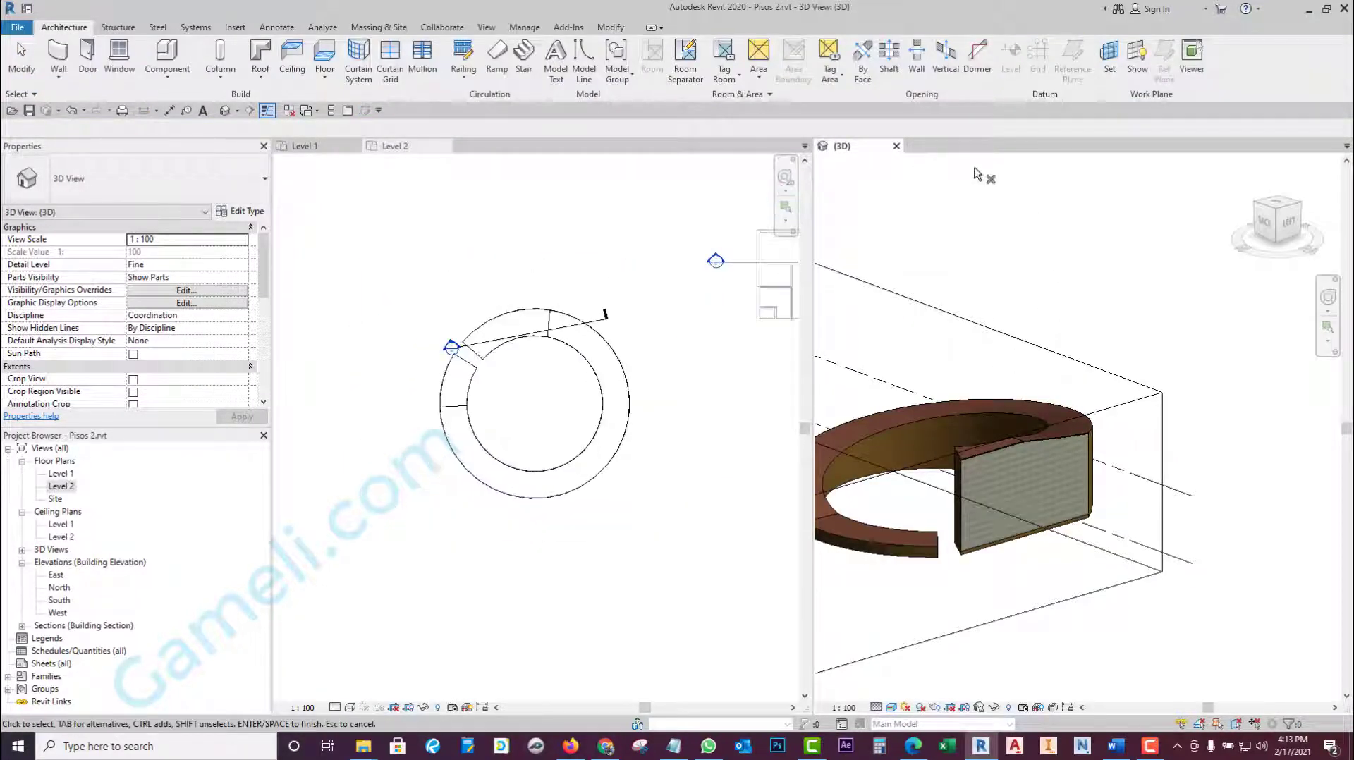
- Close the 3D view and pan the Level 2 plan to make room
{"action": "left_click", "coordinate": [901, 150]}
{"action": "scroll", "coordinate": [774, 444], "scroll_direction": "down", "scroll_amount": 1}
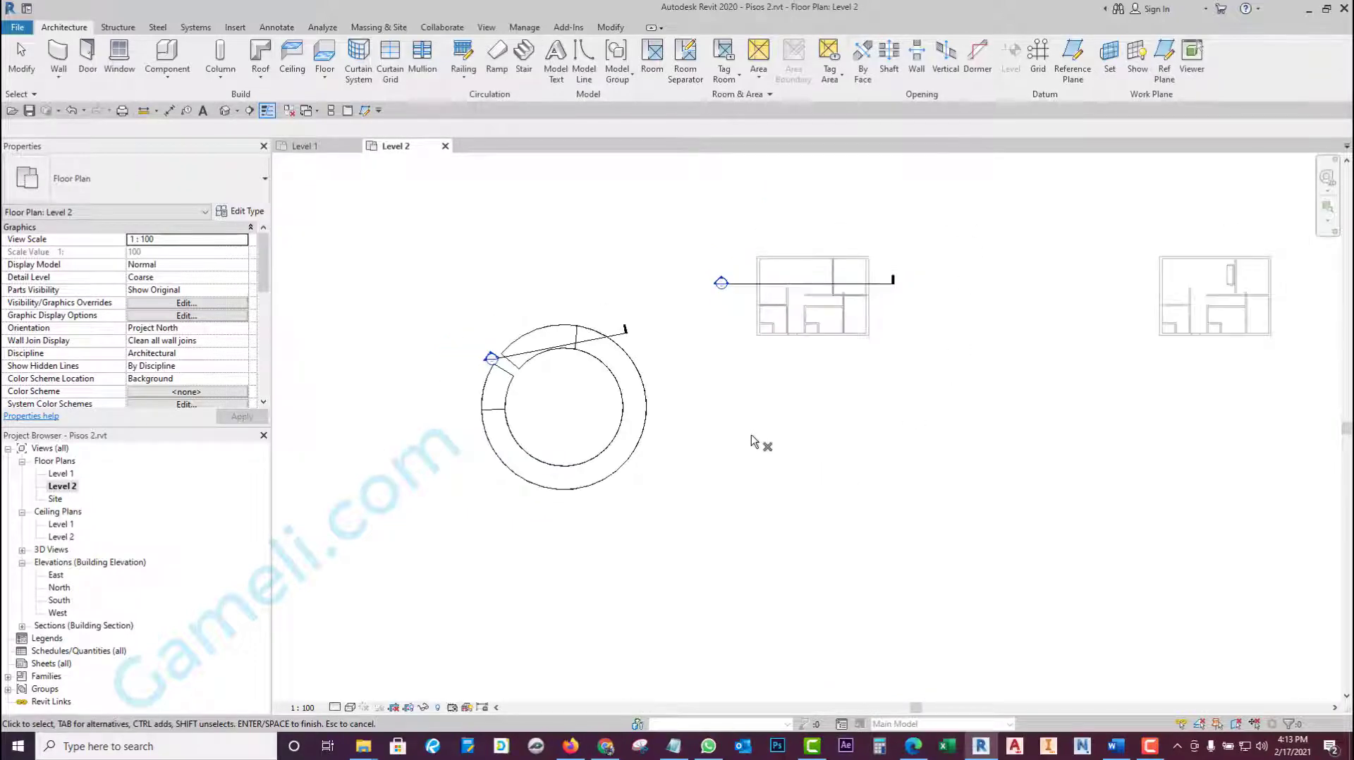
{"action": "scroll", "coordinate": [599, 275], "scroll_direction": "up", "scroll_amount": 2}
{"action": "middle_click_drag", "start_coordinate": [599, 275], "coordinate": [471, 282]}
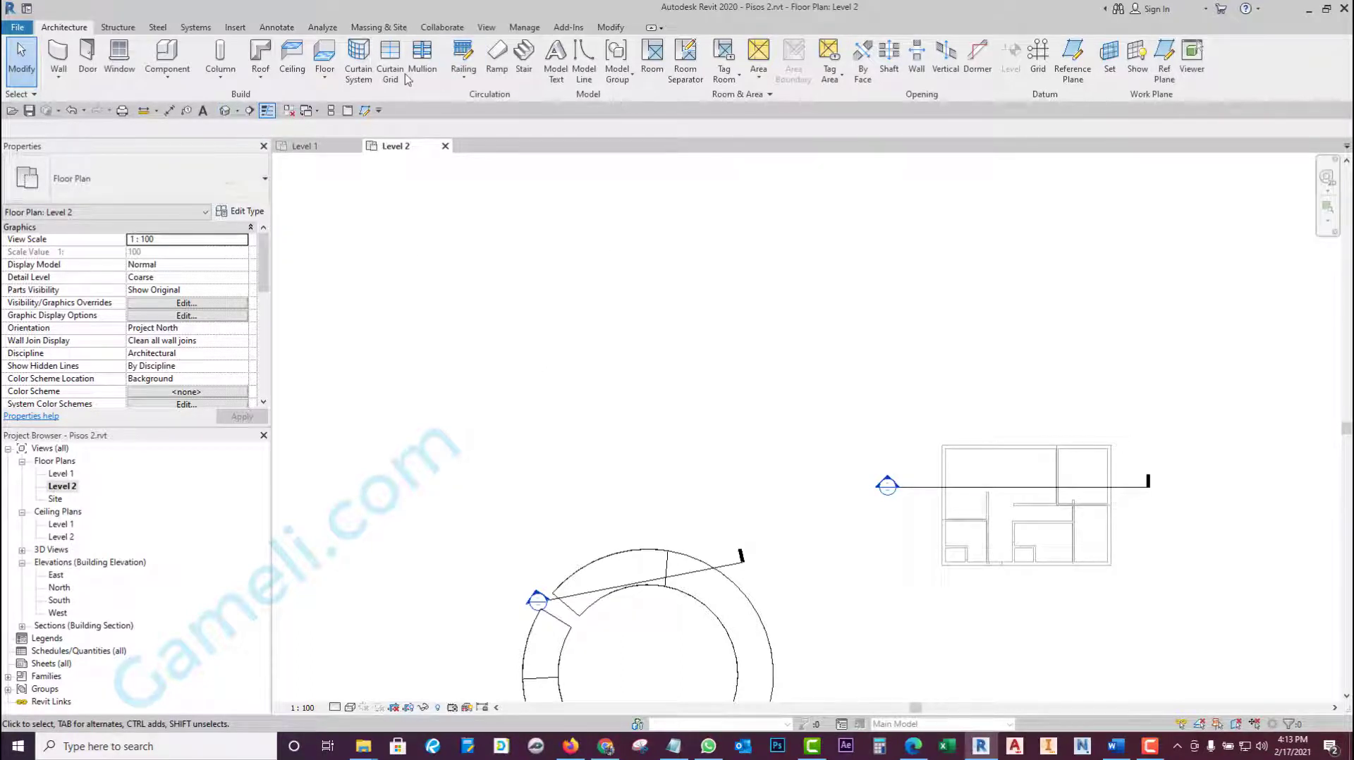
- Start a new floor and sketch two overlapping rectangular boundaries
{"action": "left_click", "coordinate": [324, 62]}
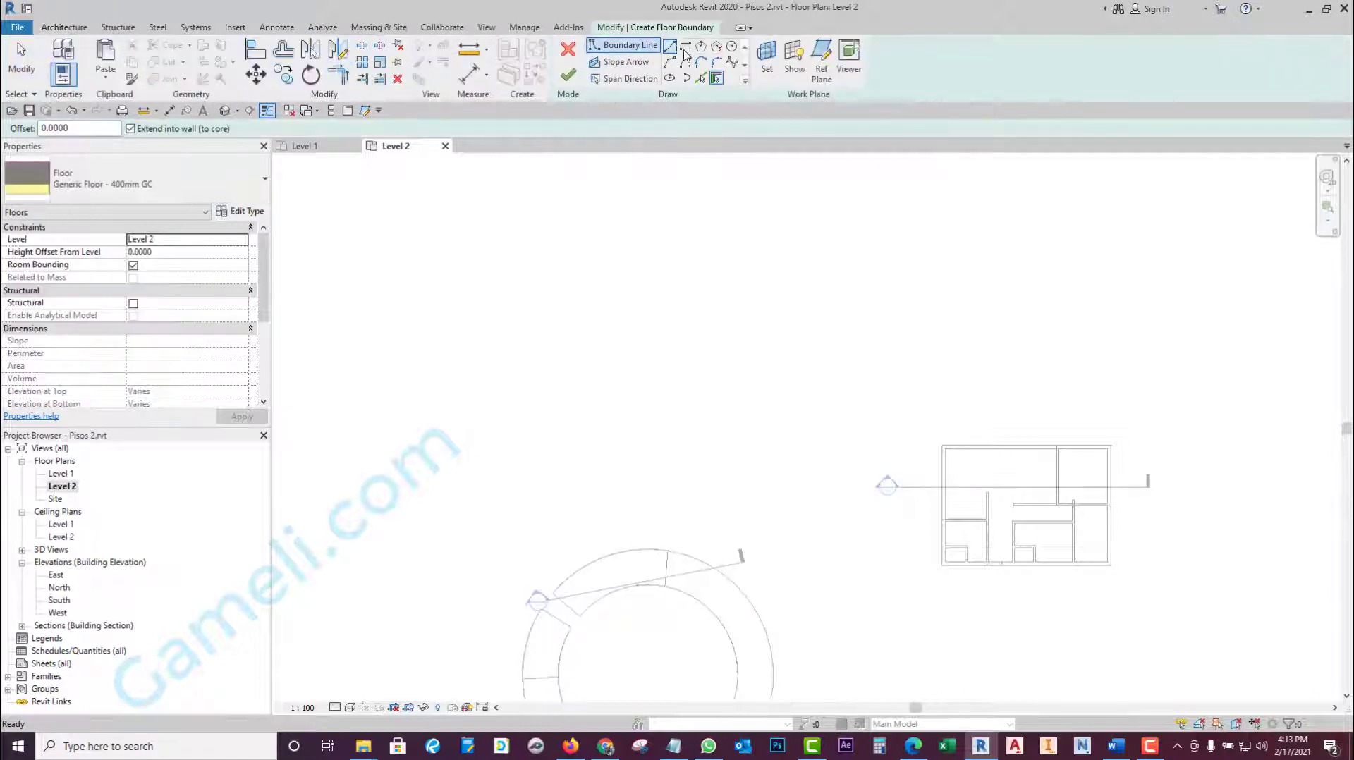
{"action": "left_click", "coordinate": [687, 49]}
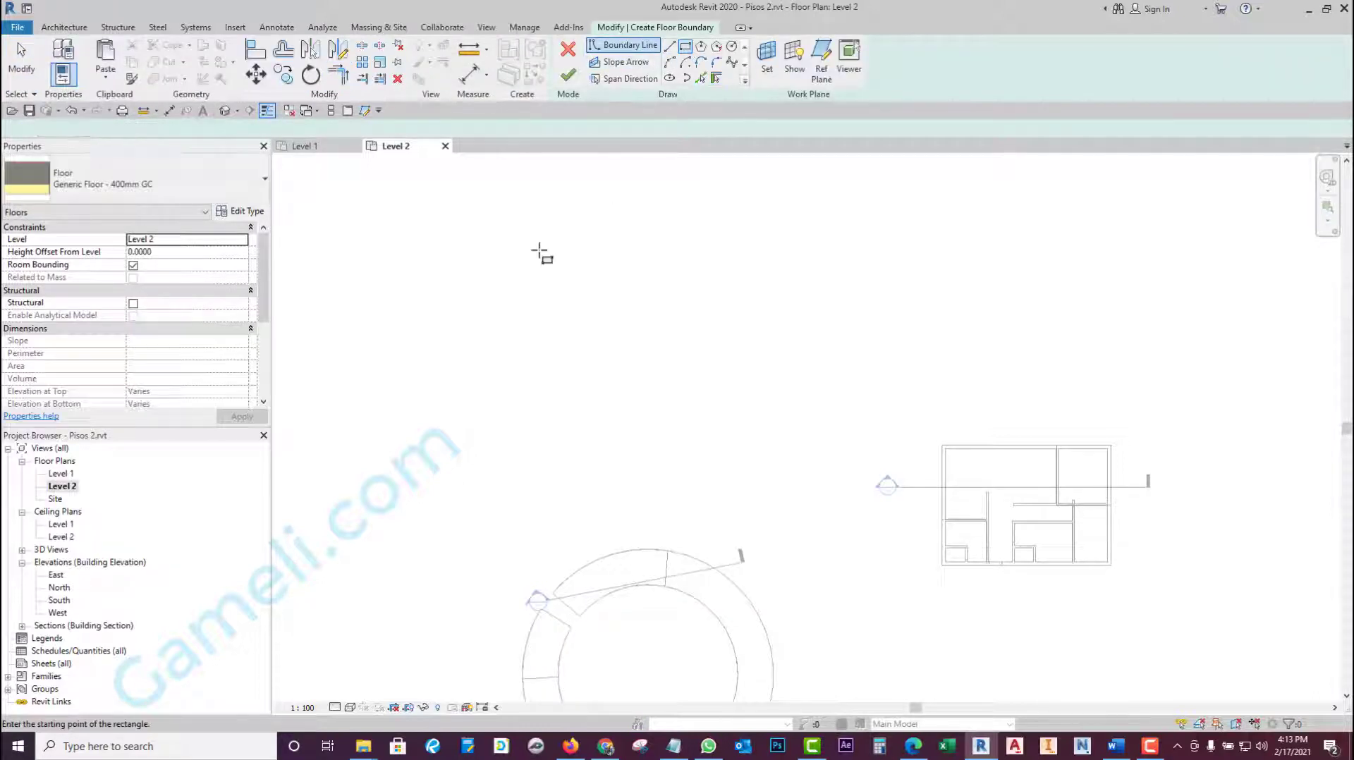
{"action": "left_click", "coordinate": [466, 256]}
{"action": "left_click", "coordinate": [802, 458]}
{"action": "left_click", "coordinate": [508, 242]}
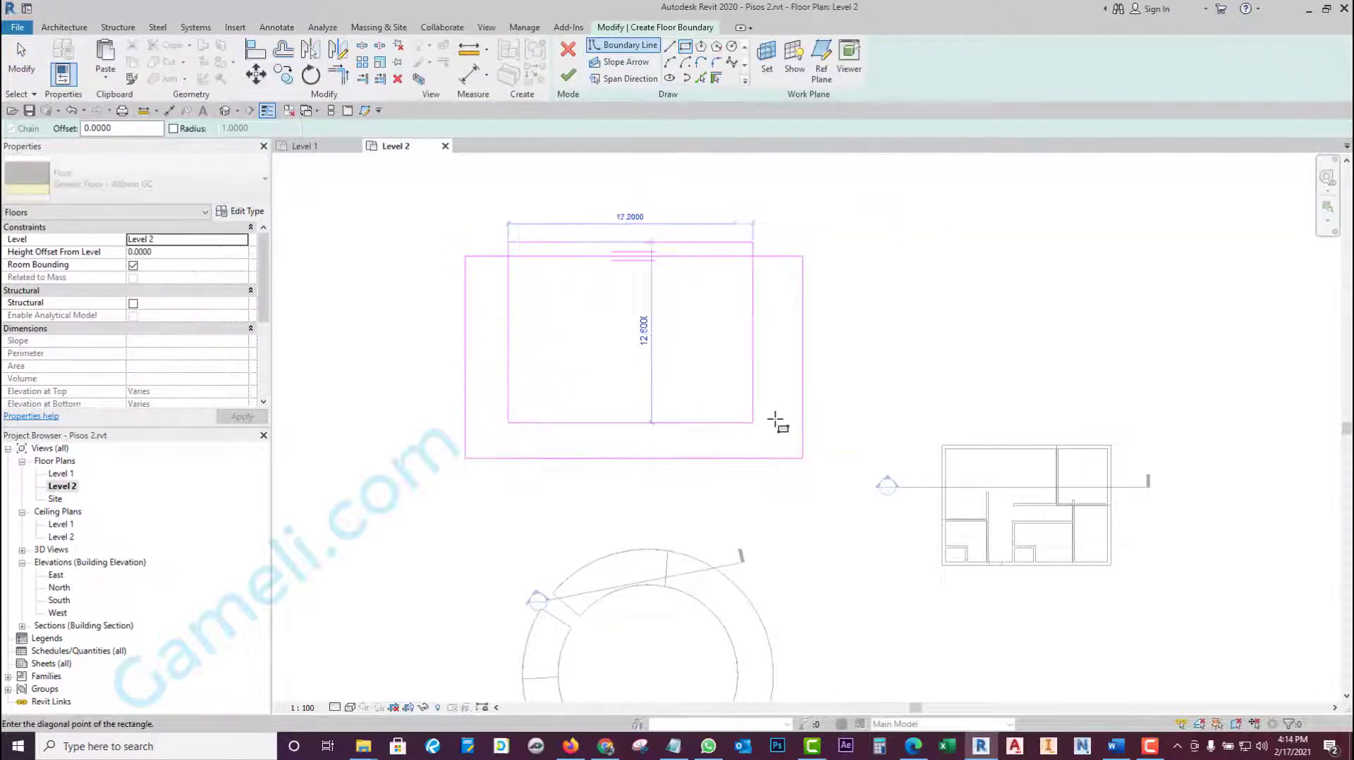
{"action": "left_click", "coordinate": [829, 408]}
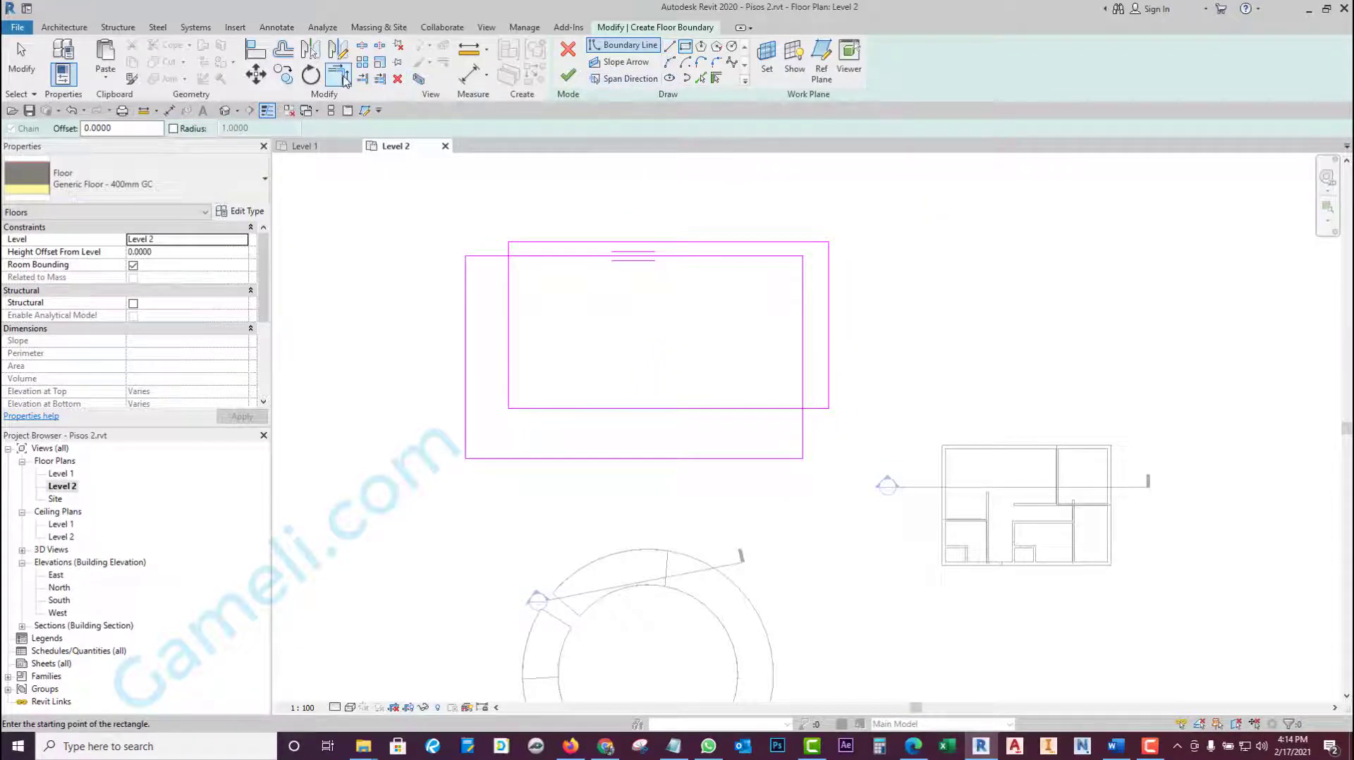
- Trim the rectangles into an L-shaped outline and delete the leftover lines
{"action": "left_click", "coordinate": [337, 74]}
{"action": "left_click", "coordinate": [509, 282]}
{"action": "left_click", "coordinate": [486, 256]}
{"action": "left_click", "coordinate": [797, 408]}
{"action": "left_click", "coordinate": [802, 444]}
{"action": "key", "text": "Escape"}
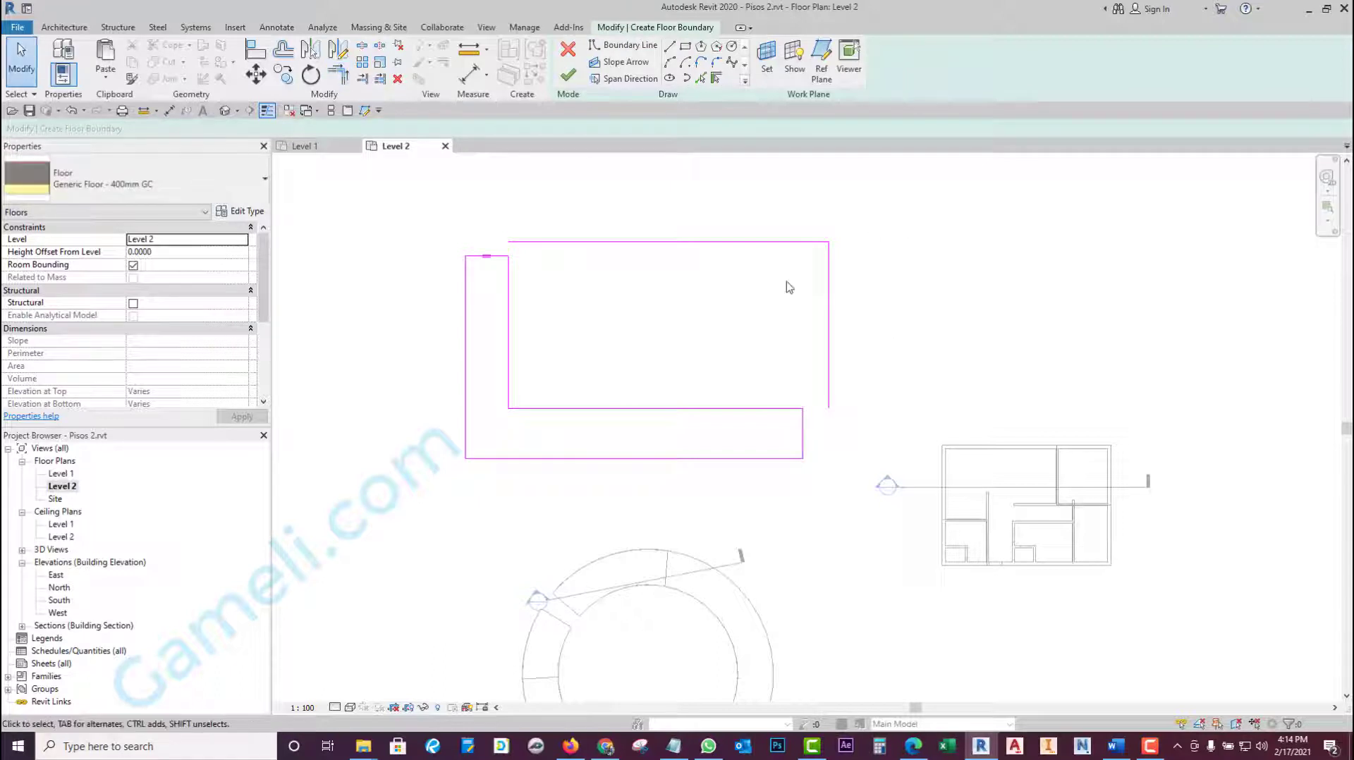
{"action": "left_click_drag", "start_coordinate": [807, 277], "coordinate": [809, 273]}
{"action": "key", "text": "Delete"}
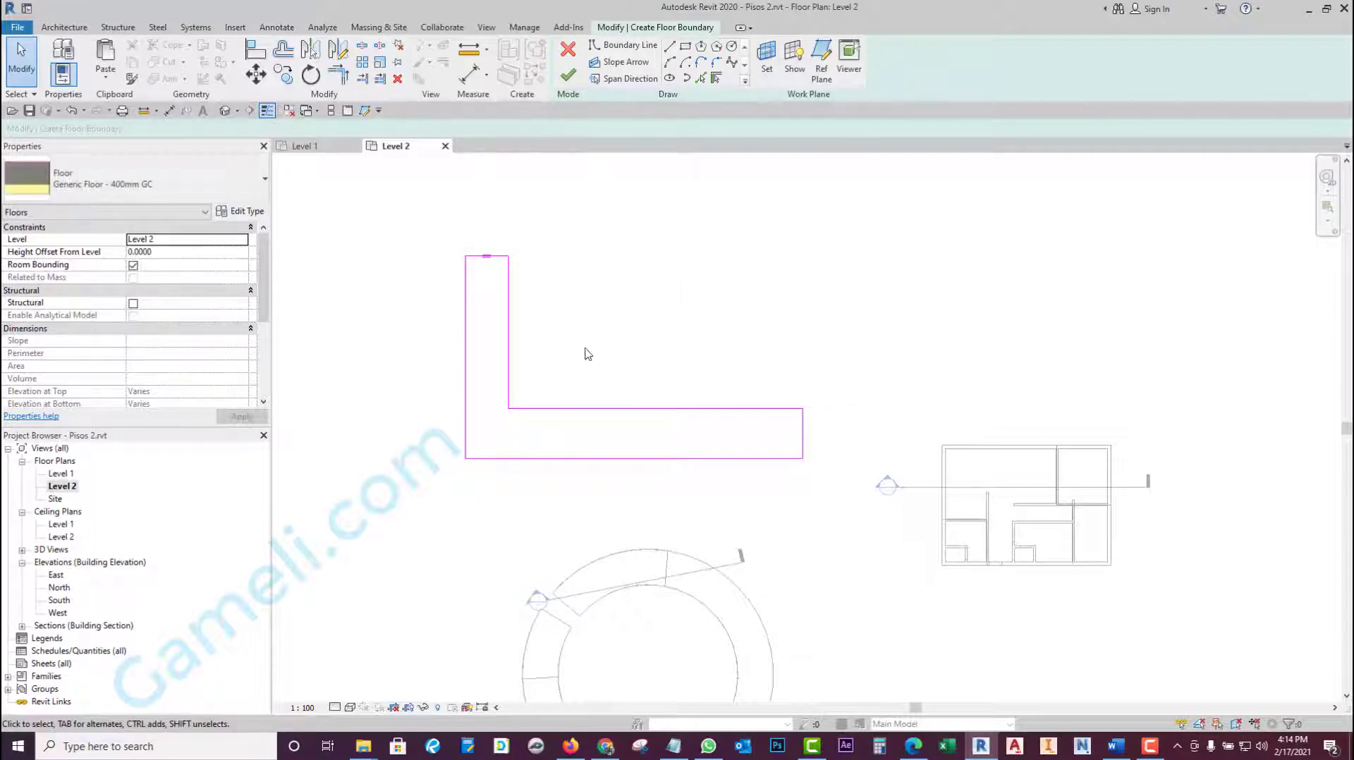
{"action": "scroll", "coordinate": [572, 363], "scroll_direction": "up", "scroll_amount": 1}
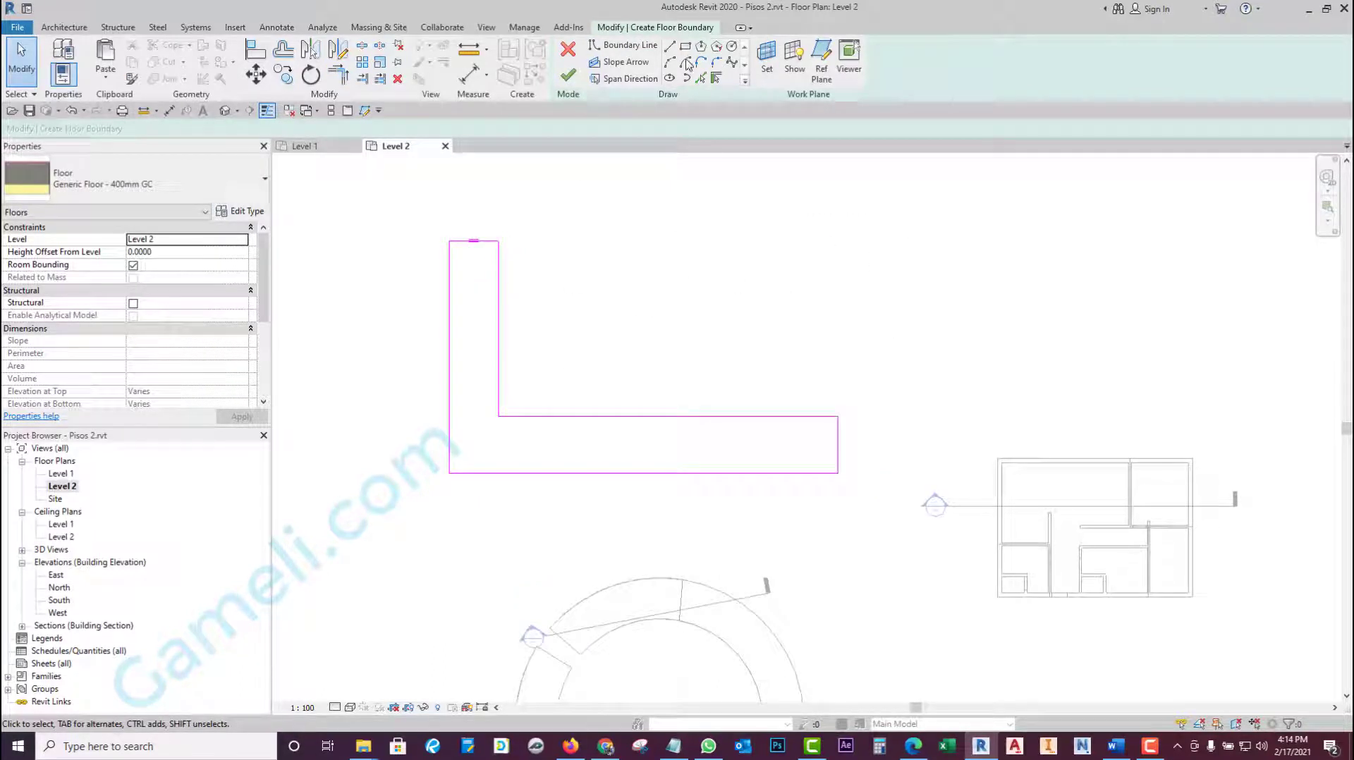
- Round the L's bottom-left corner with a fillet arc
{"action": "left_click", "coordinate": [450, 452]}
{"action": "left_click", "coordinate": [472, 472]}
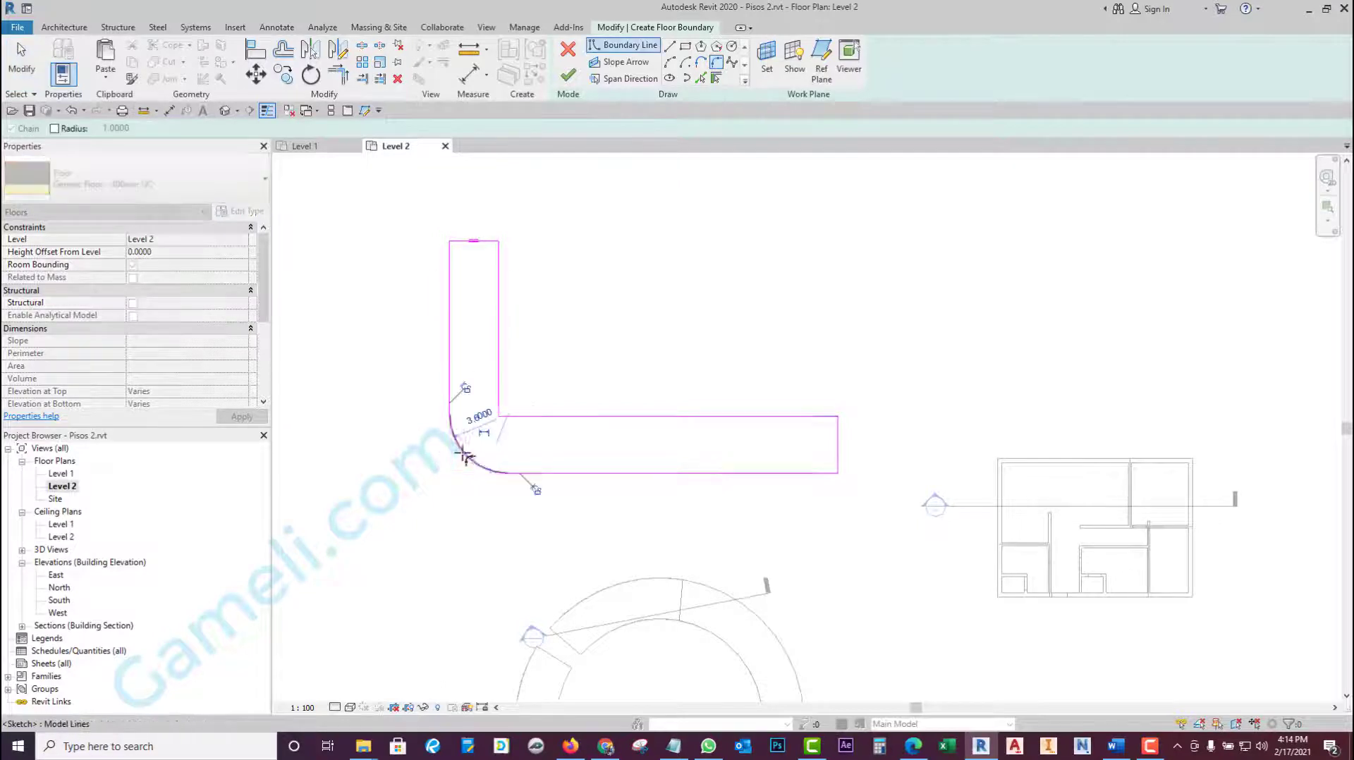
{"action": "left_click", "coordinate": [515, 437]}
{"action": "key", "text": "Escape"}
{"action": "key", "text": "Escape"}
{"action": "scroll", "coordinate": [505, 473], "scroll_direction": "up", "scroll_amount": 1}
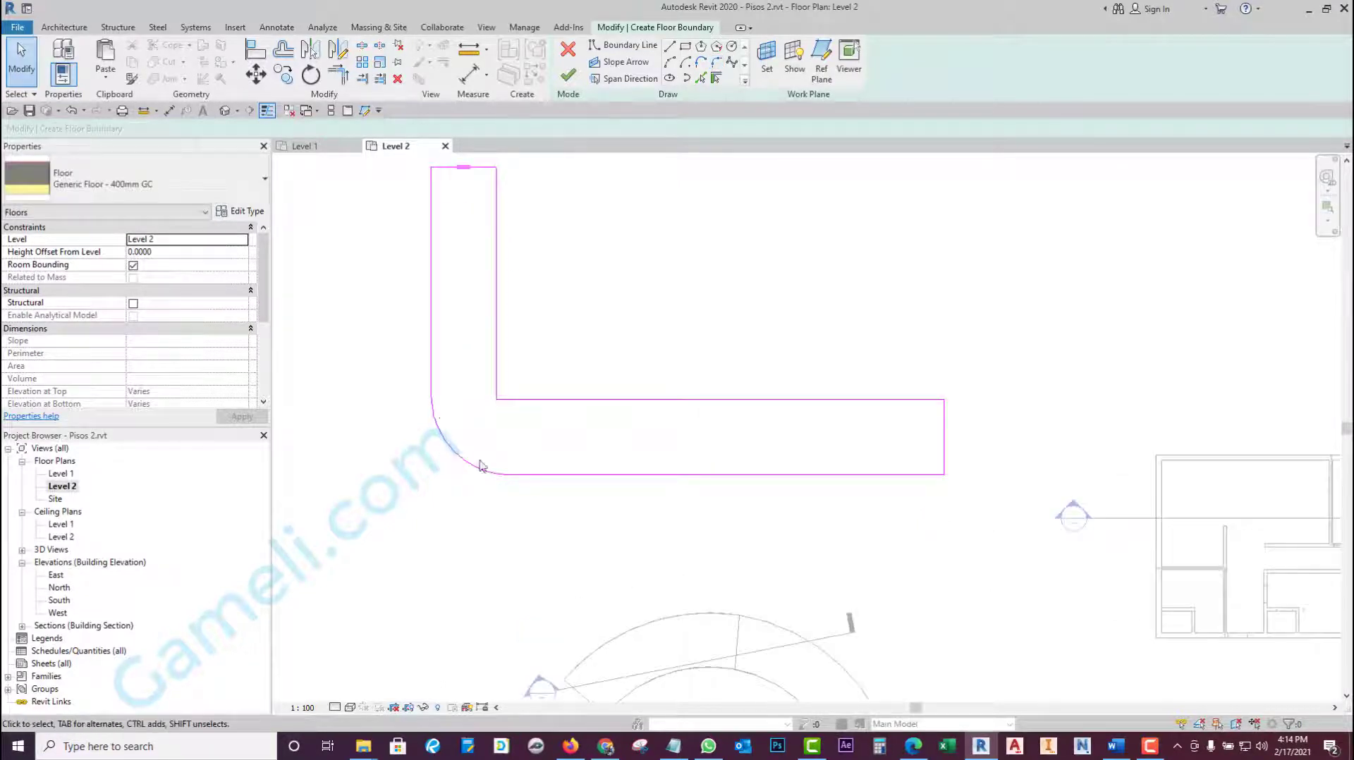
- Widen both arms by moving the inner sketch lines, then finish the floor
{"action": "left_click", "coordinate": [494, 303]}
{"action": "left_click_drag", "start_coordinate": [495, 304], "coordinate": [534, 317]}
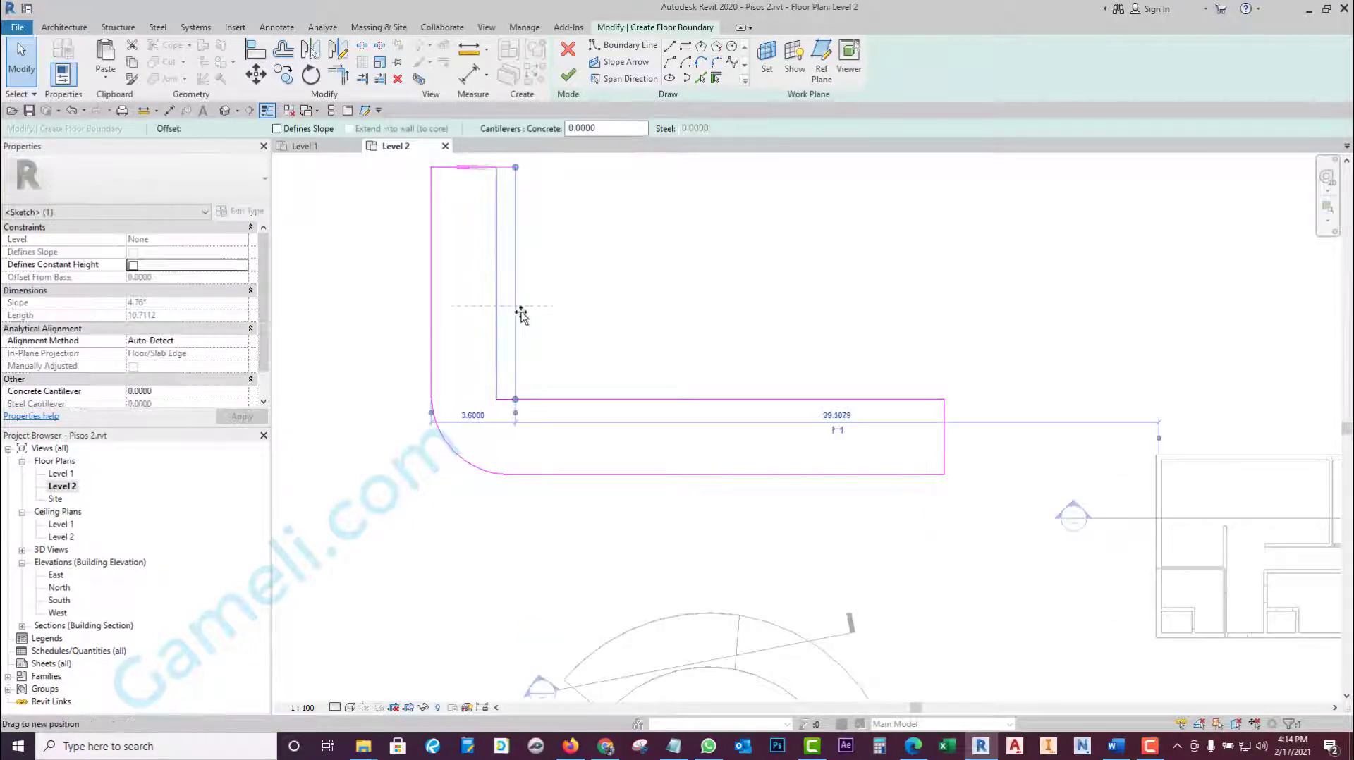
{"action": "left_click_drag", "start_coordinate": [658, 399], "coordinate": [665, 340]}
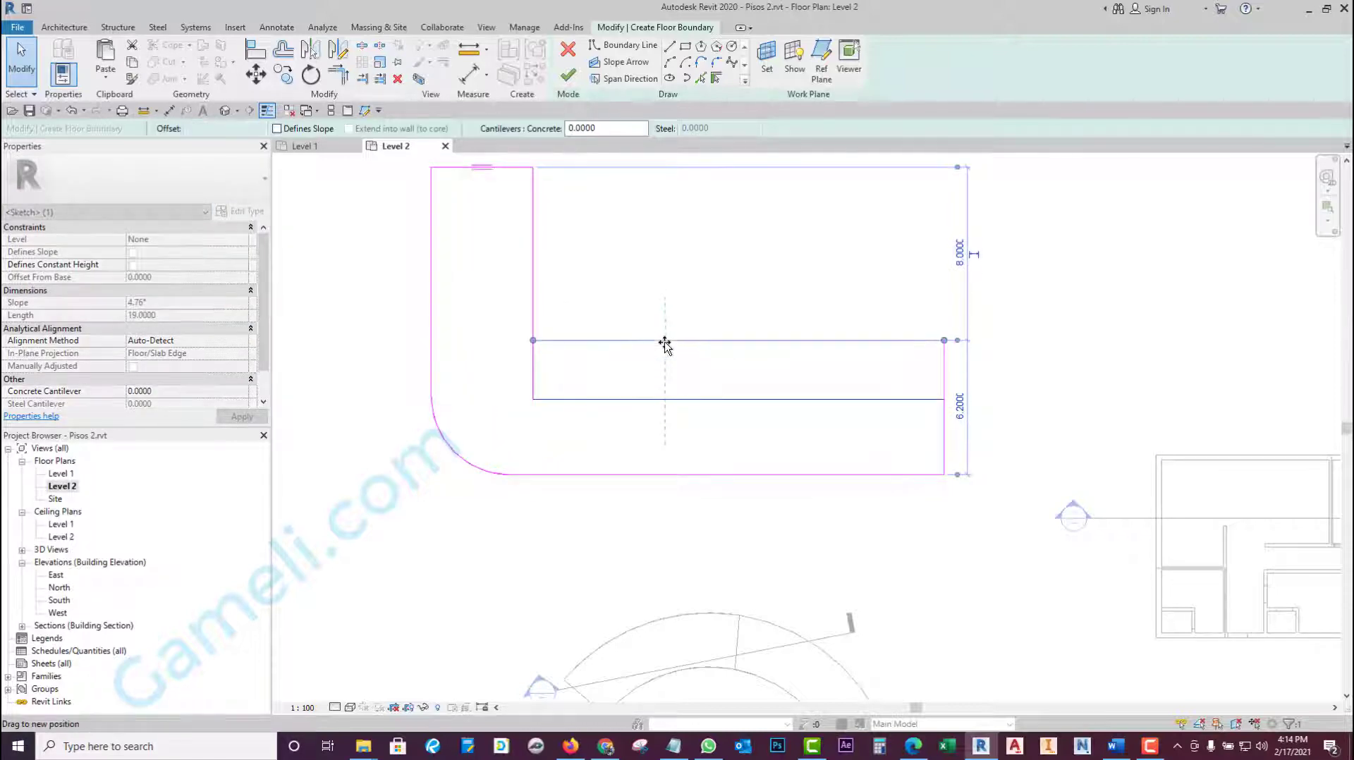
{"action": "left_click", "coordinate": [564, 296]}
{"action": "left_click_drag", "start_coordinate": [534, 287], "coordinate": [584, 279]}
{"action": "left_click_drag", "start_coordinate": [644, 339], "coordinate": [677, 327]}
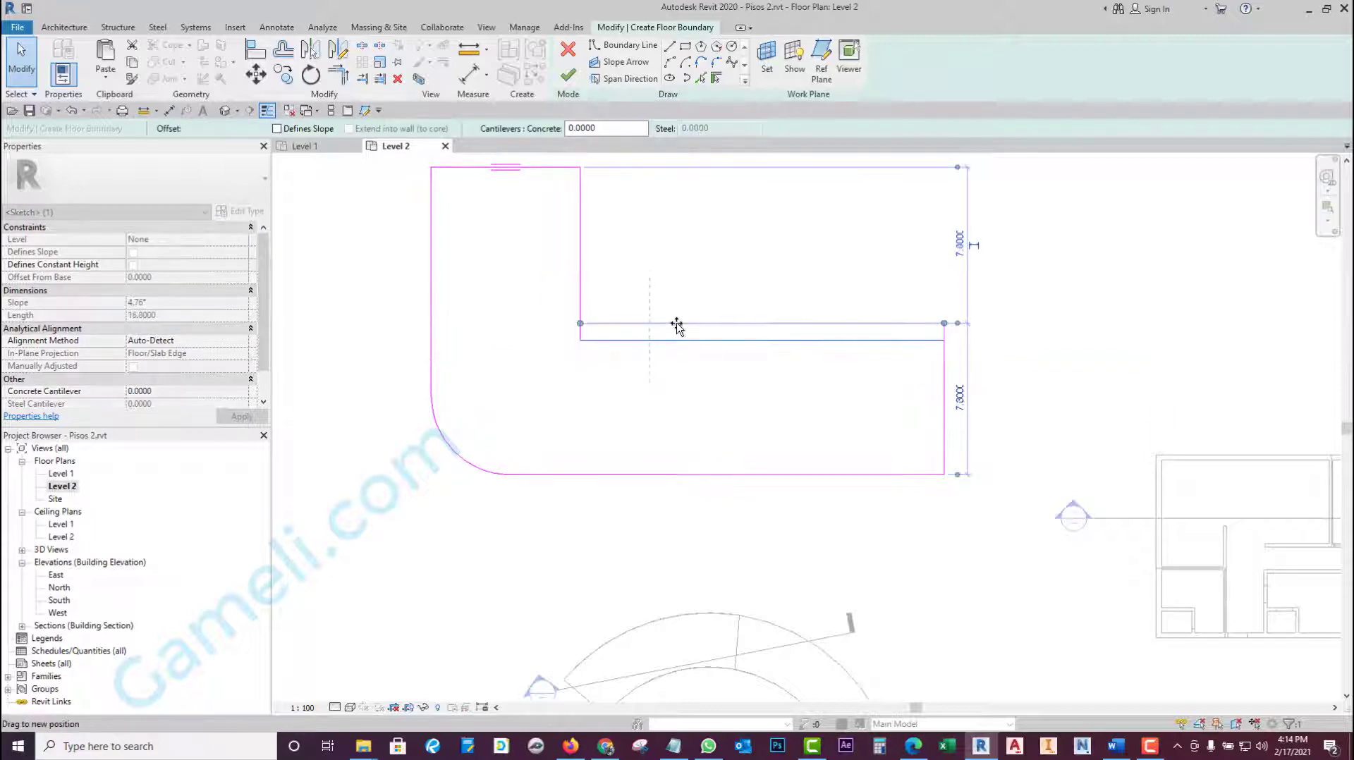
{"action": "left_click", "coordinate": [622, 413]}
{"action": "left_click", "coordinate": [580, 277]}
{"action": "left_click_drag", "start_coordinate": [581, 277], "coordinate": [595, 276]}
{"action": "left_click", "coordinate": [601, 395]}
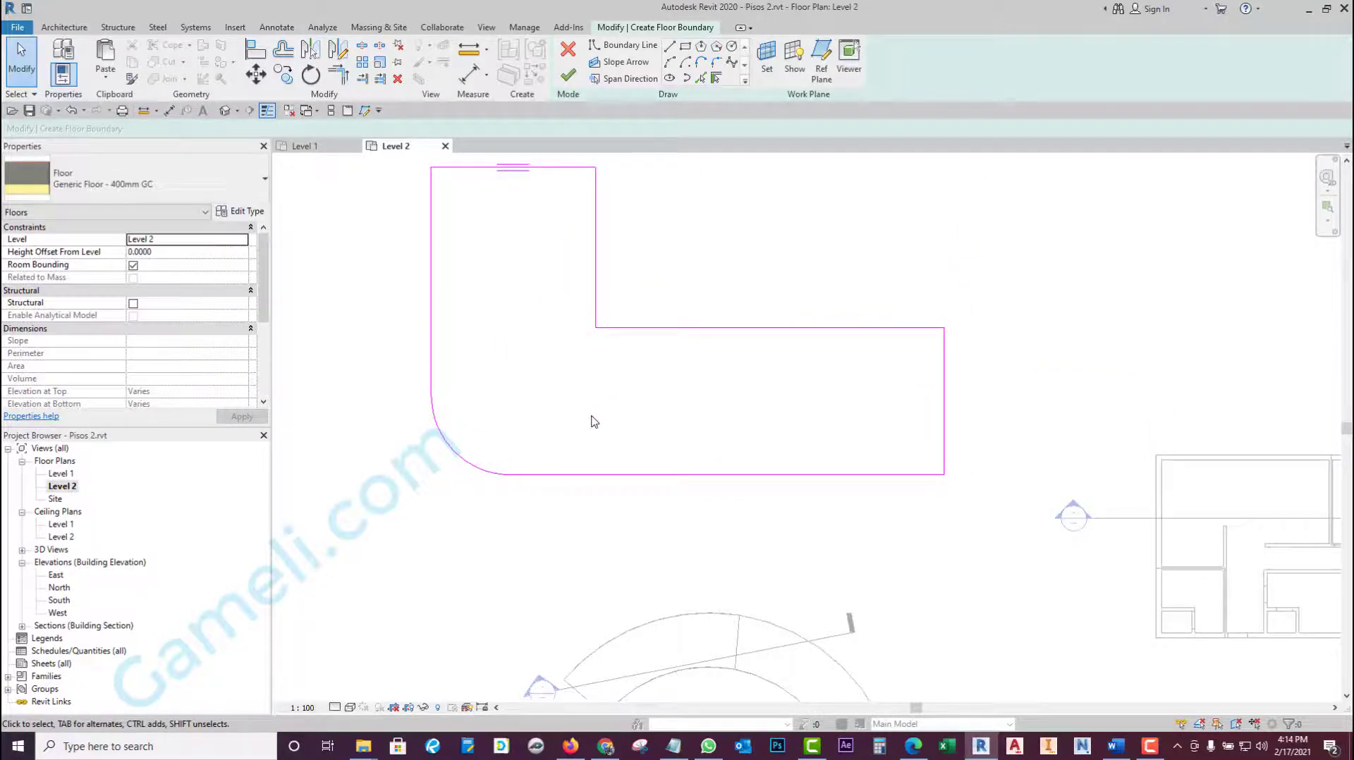
{"action": "left_click", "coordinate": [568, 75]}
{"action": "left_click", "coordinate": [767, 428]}
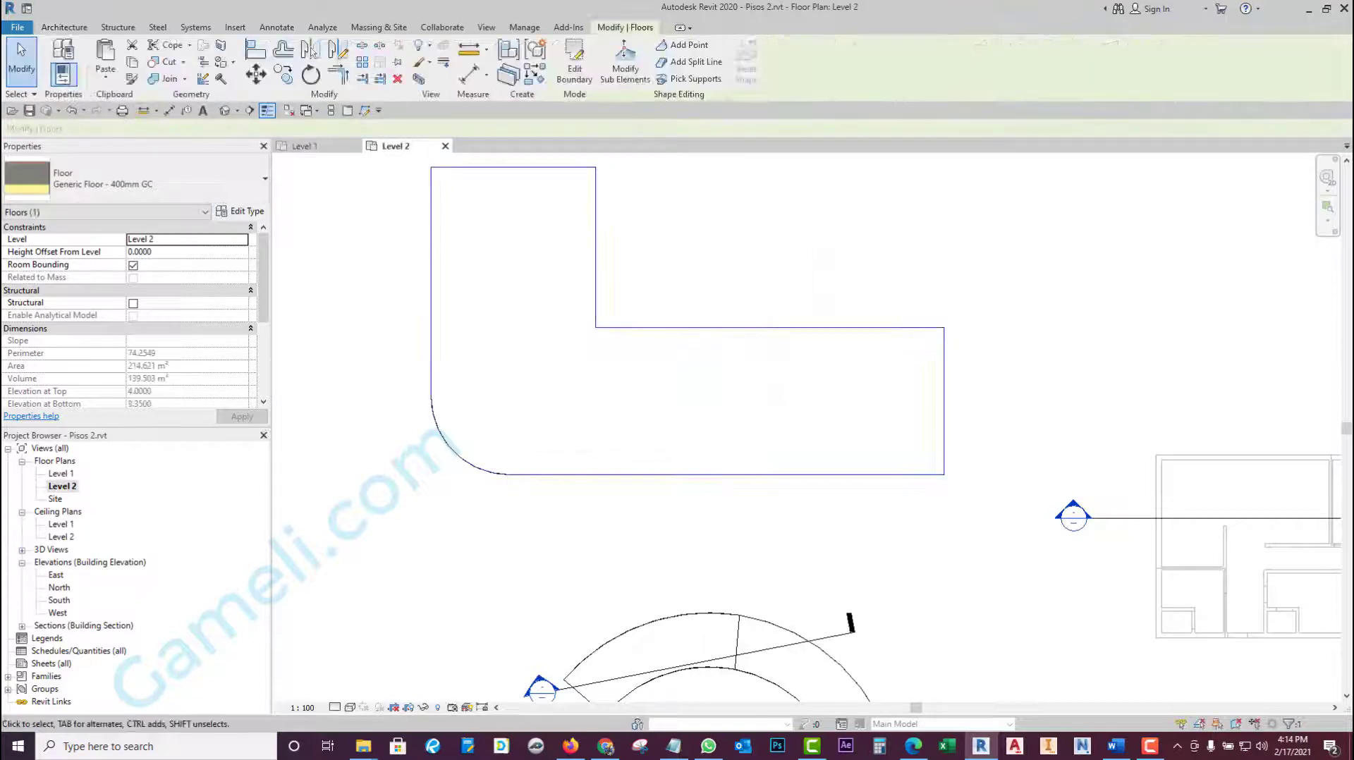
- Add a split line from the floor's left edge into the rounded corner
{"action": "left_click", "coordinate": [688, 62]}
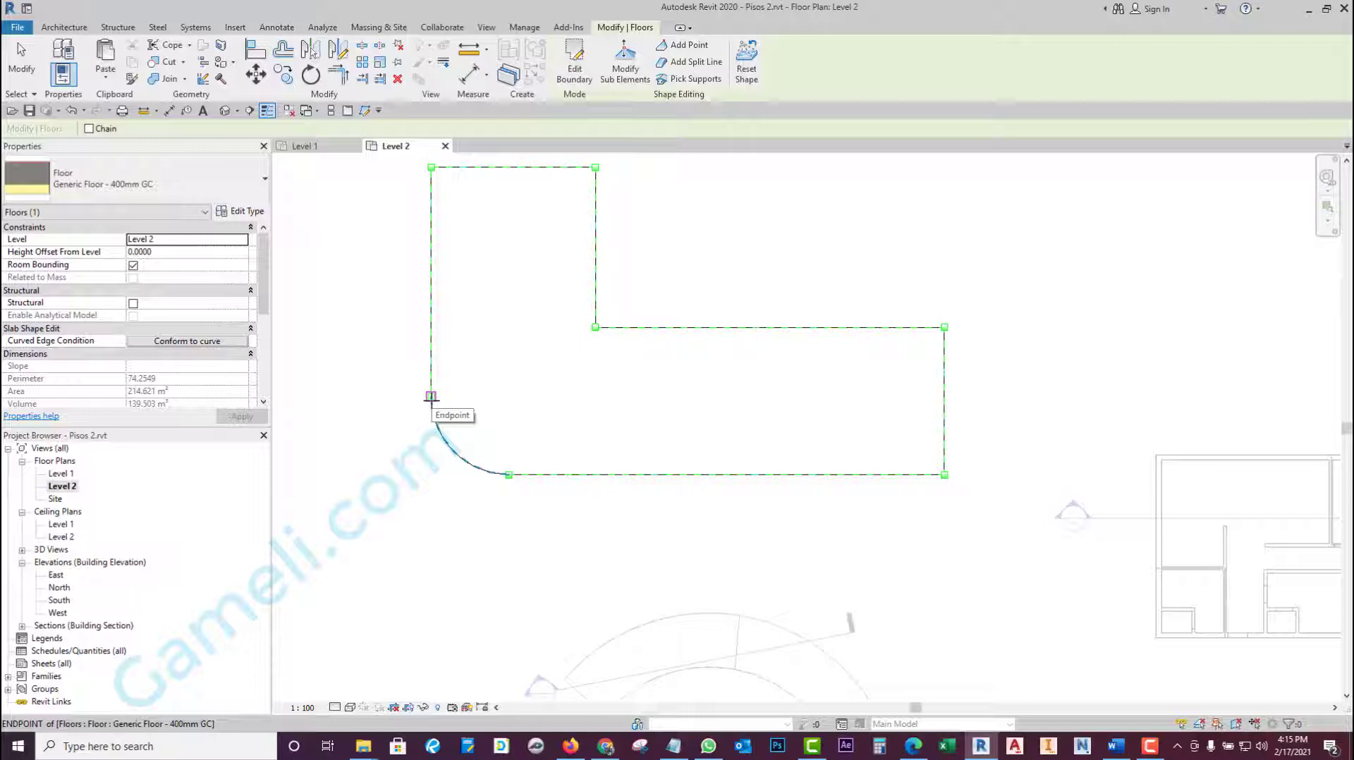
{"action": "left_click", "coordinate": [430, 356]}
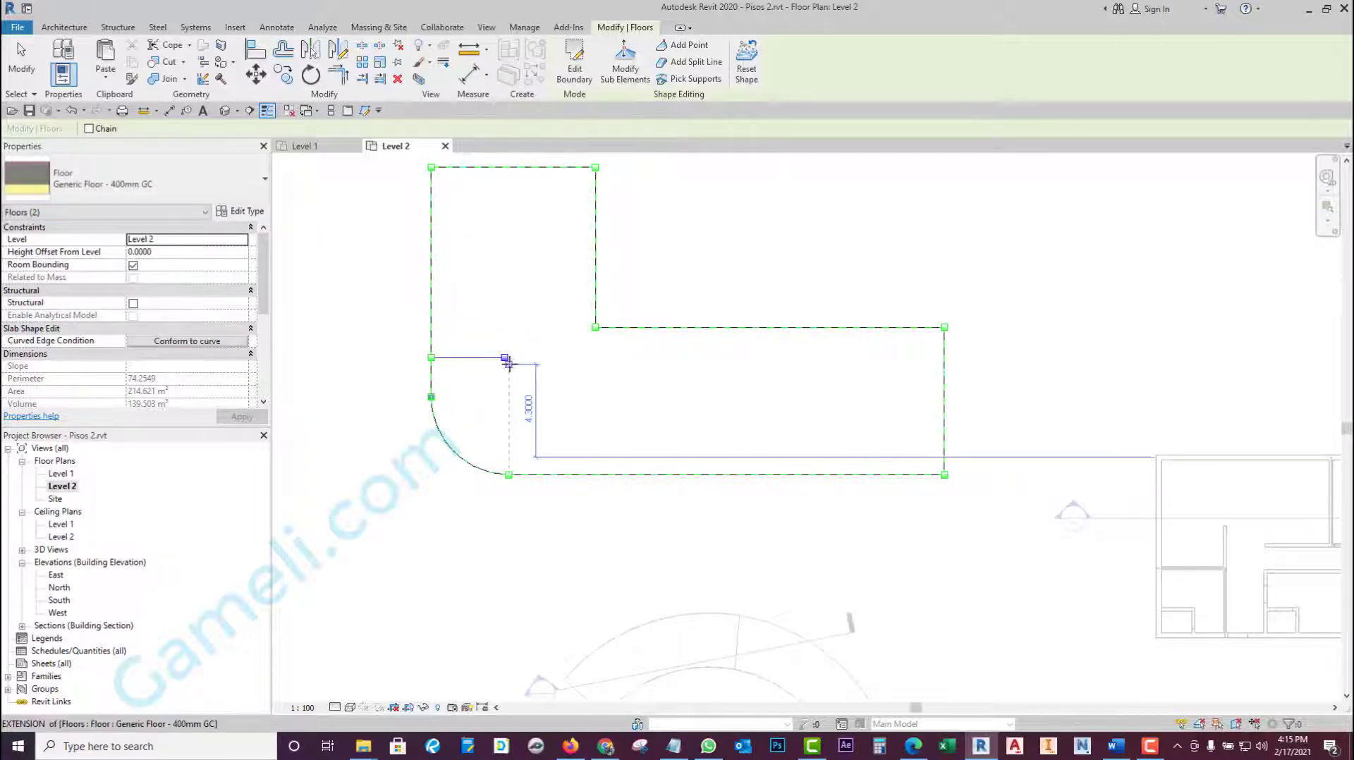
{"action": "left_click", "coordinate": [505, 359]}
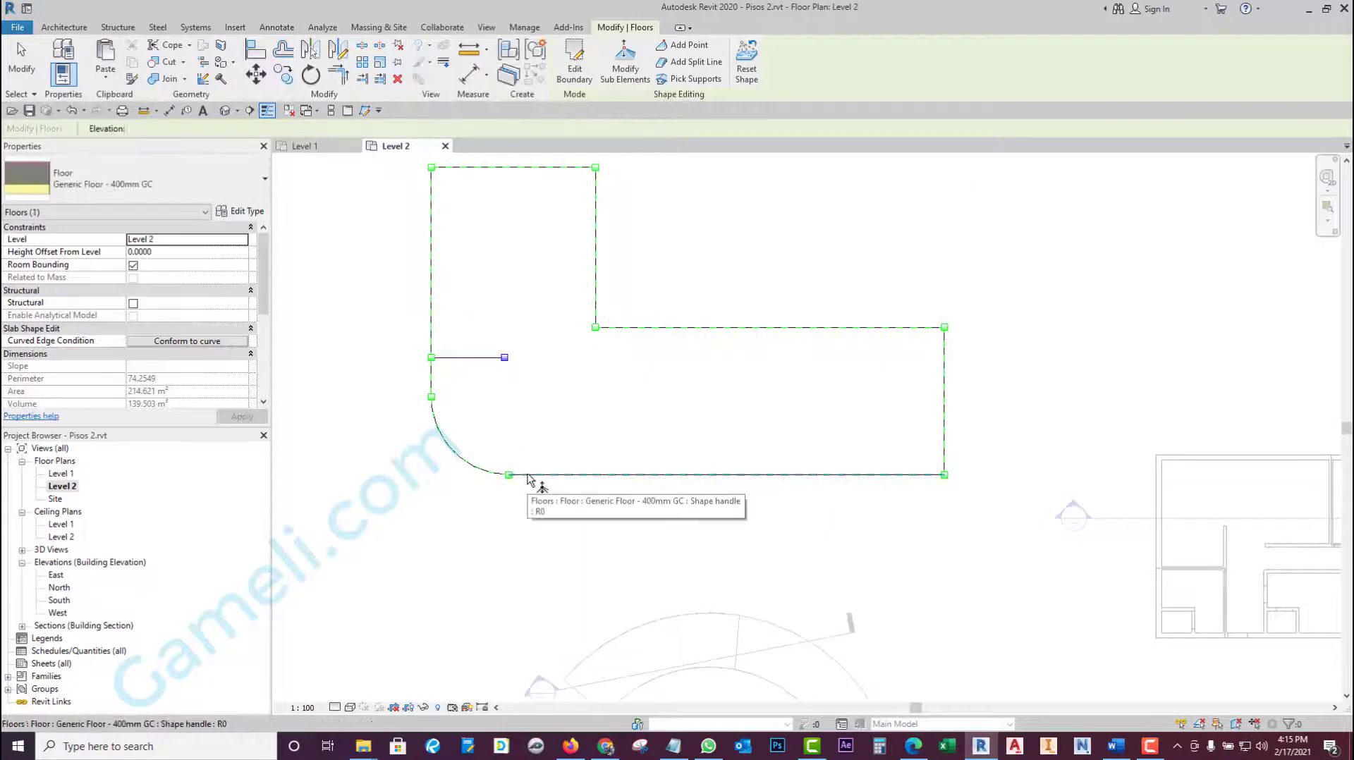
{"action": "key", "text": "Escape"}
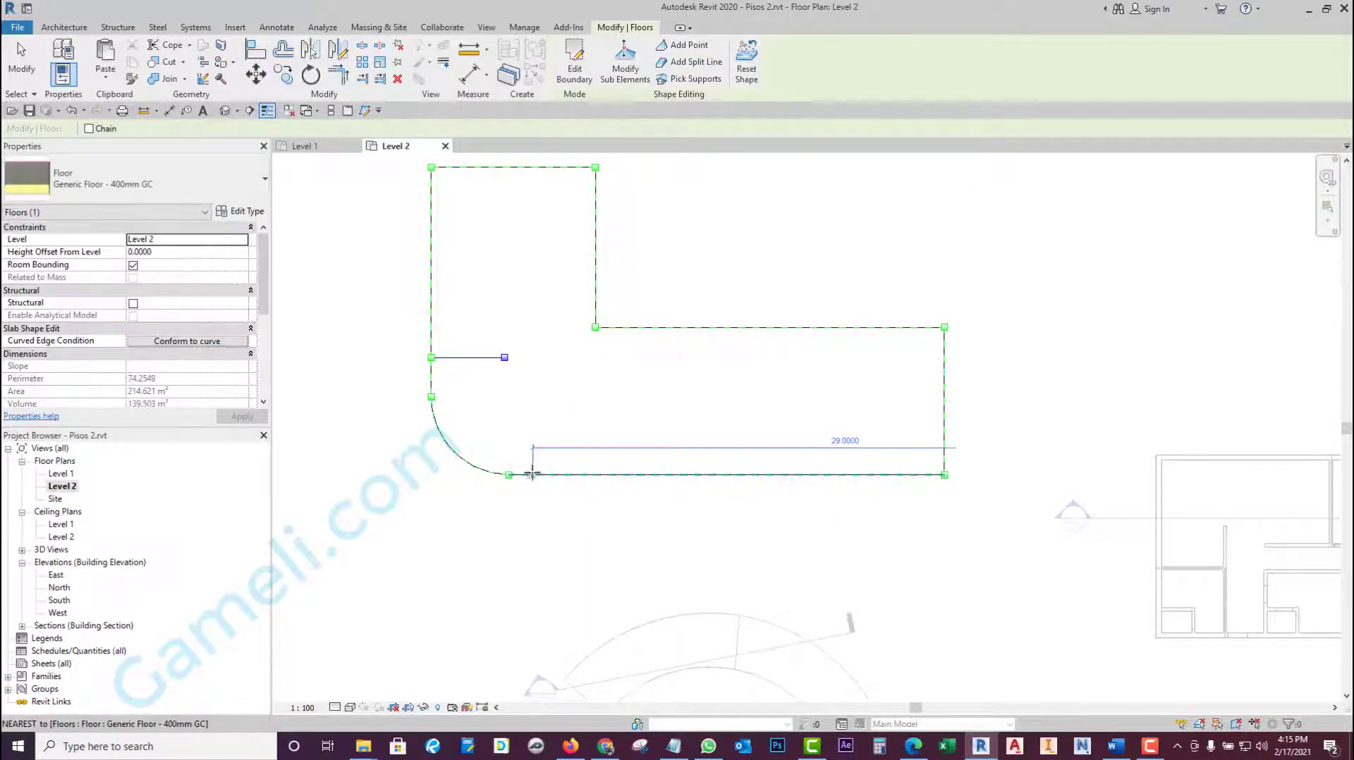
- Draw connected split lines from the bottom edge and inner vertex to facet the rounded corner
{"action": "left_click", "coordinate": [538, 475]}
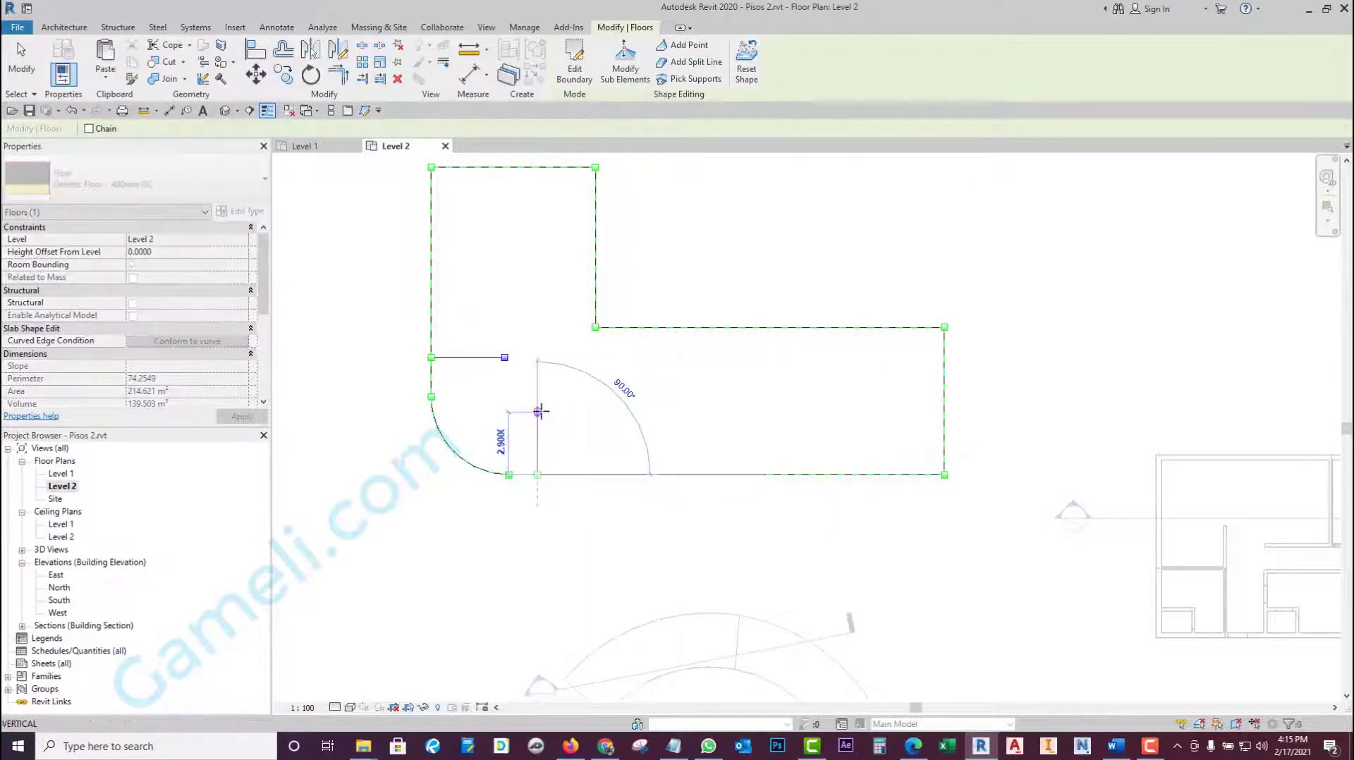
{"action": "left_click", "coordinate": [537, 408]}
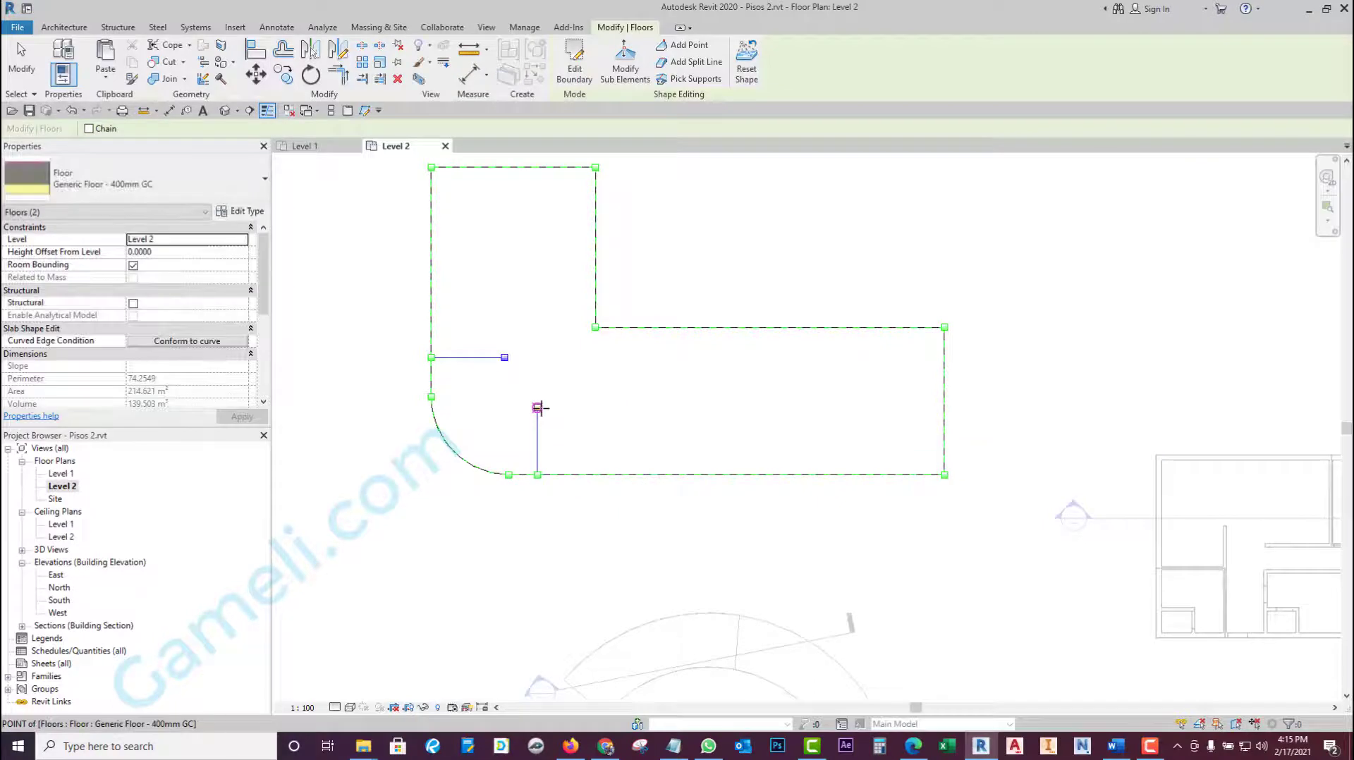
{"action": "left_click", "coordinate": [505, 358]}
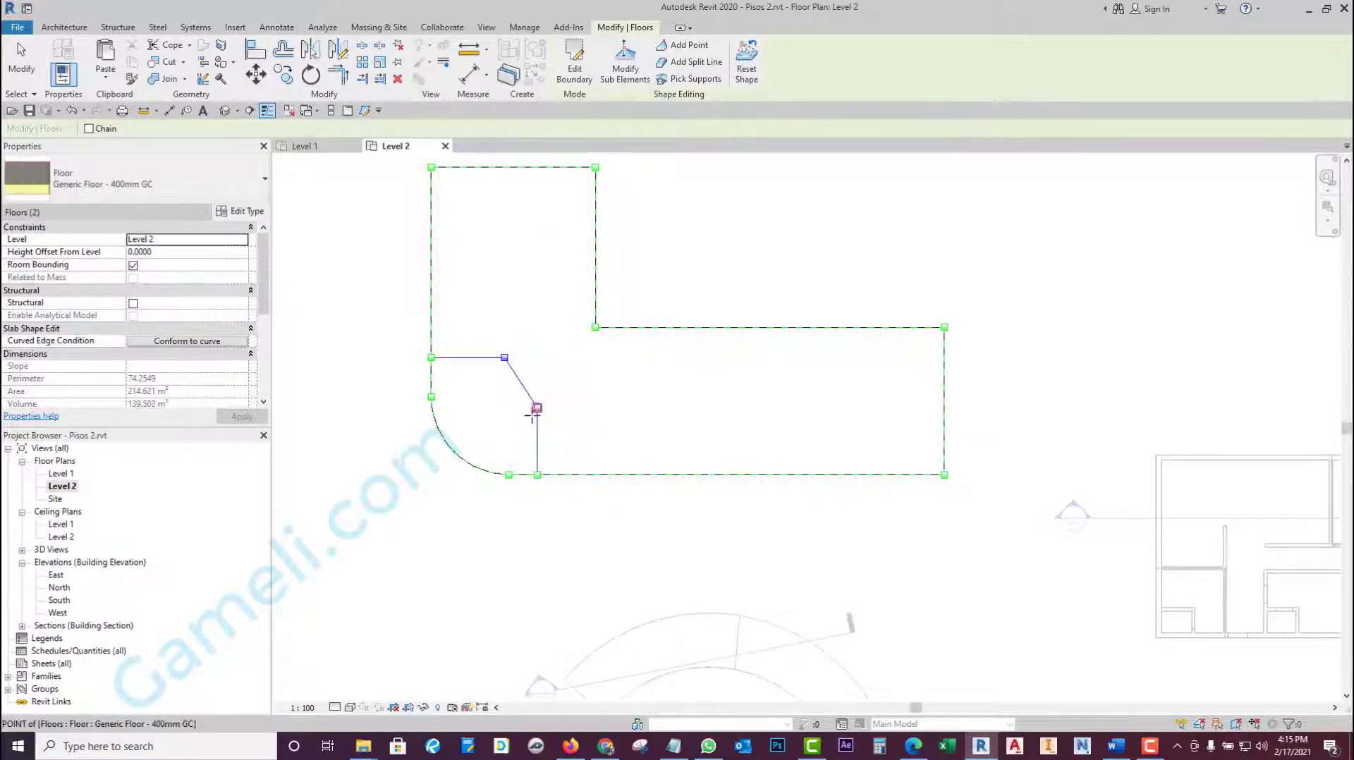
{"action": "left_click", "coordinate": [537, 408]}
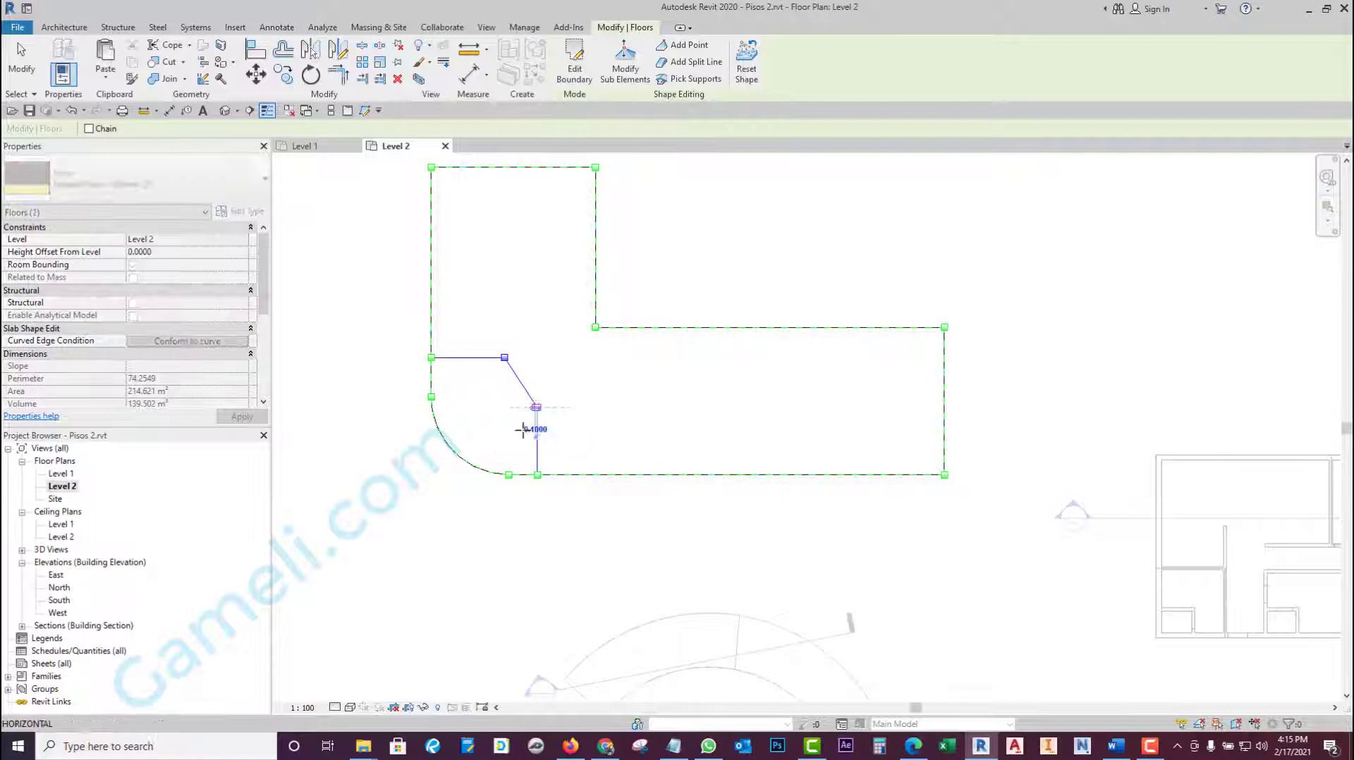
{"action": "left_click", "coordinate": [509, 475]}
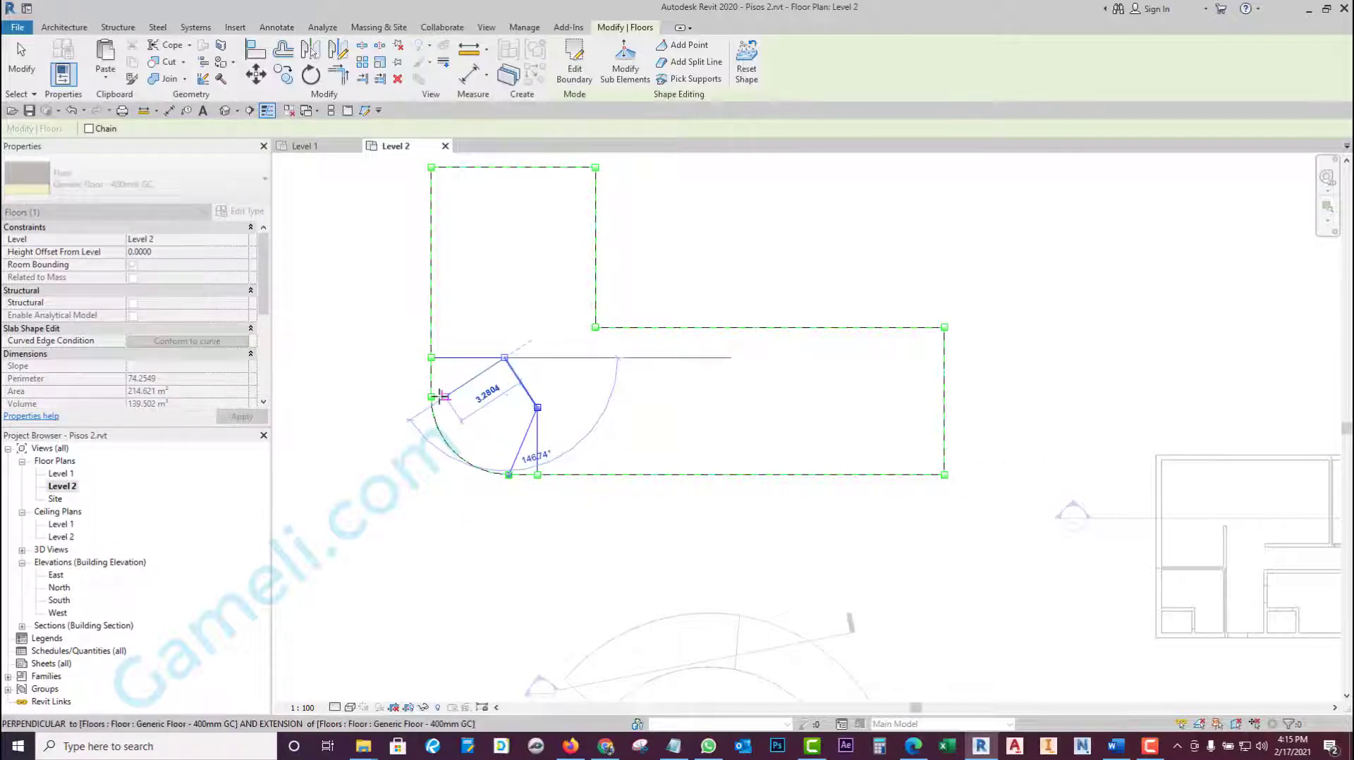
{"action": "left_click", "coordinate": [430, 396]}
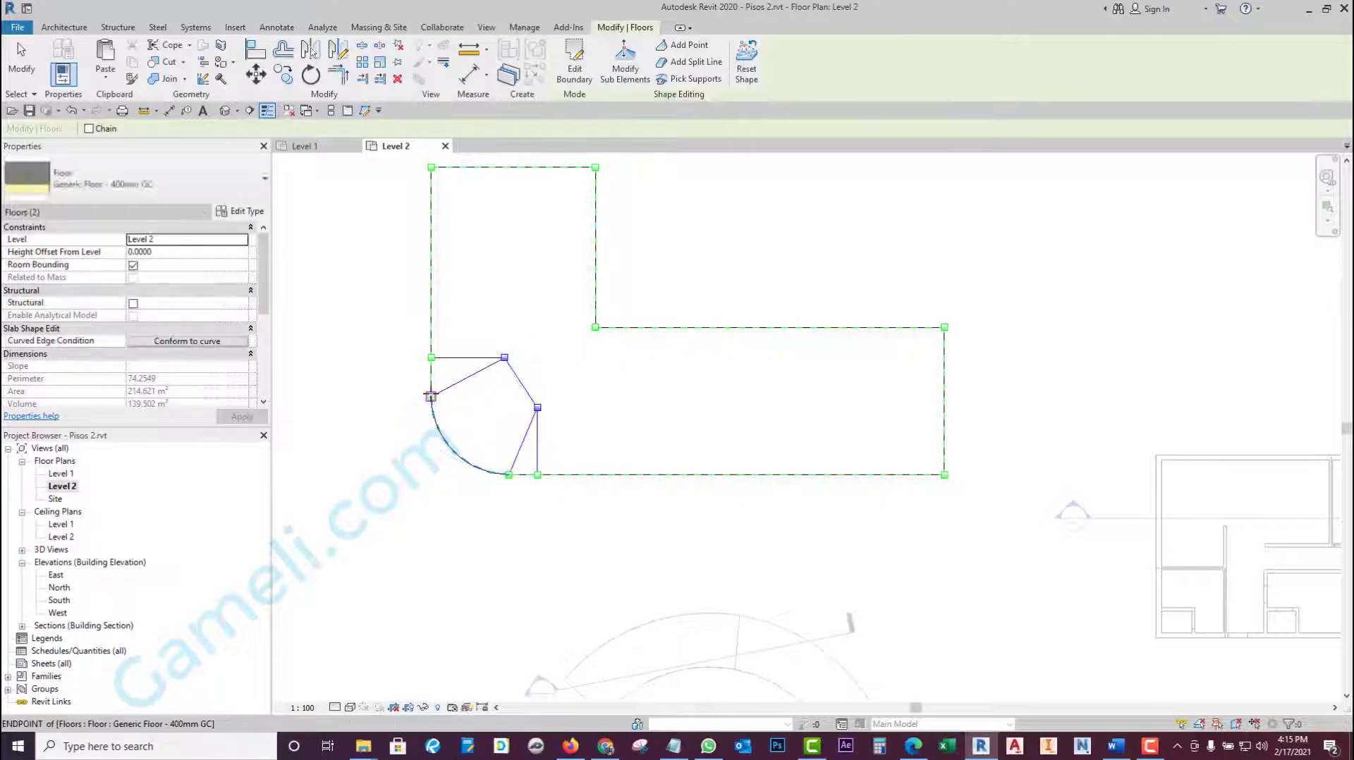
{"action": "key", "text": "Escape"}
{"action": "key", "text": "Escape"}
{"action": "scroll", "coordinate": [726, 307], "scroll_direction": "down", "scroll_amount": 3}
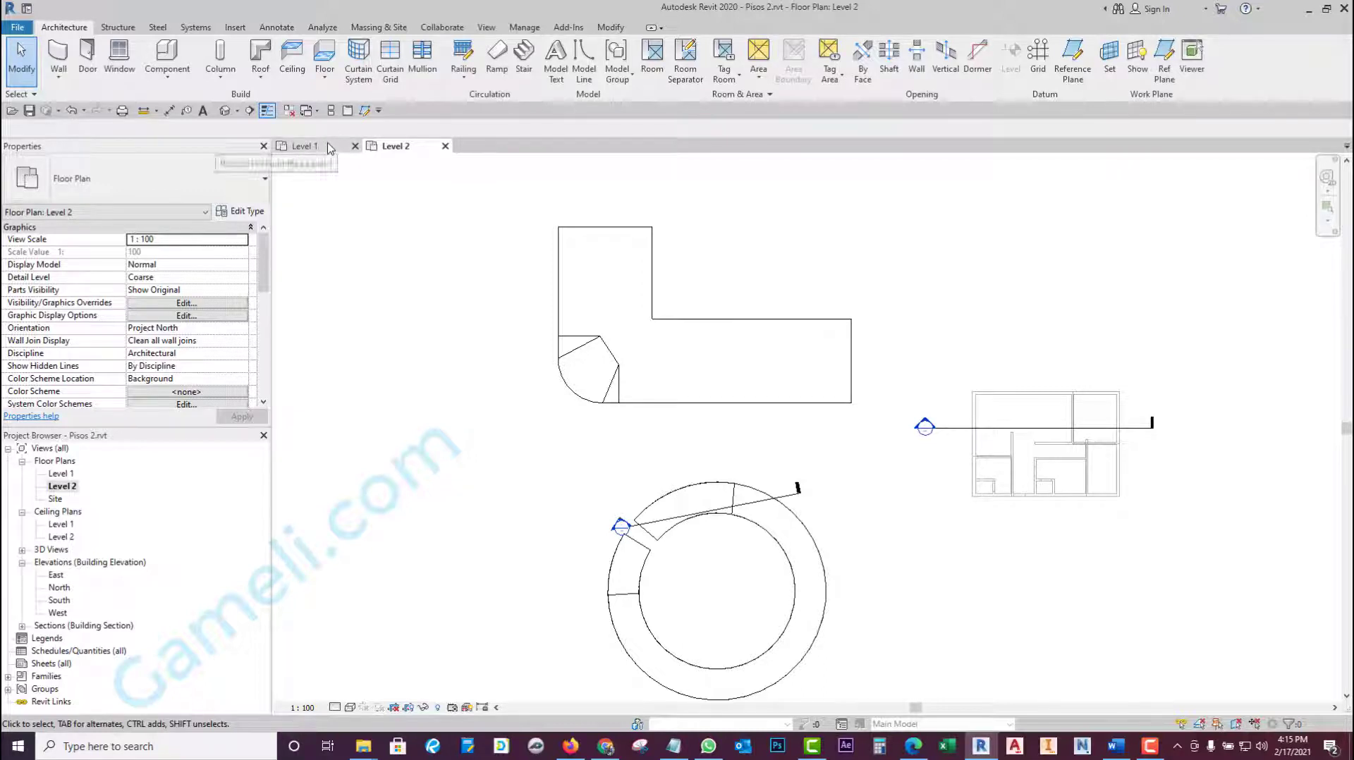
- Open the default 3D view with the section box off and select the L-shaped floor
{"action": "left_click", "coordinate": [224, 111]}
{"action": "scroll", "coordinate": [709, 434], "scroll_direction": "down", "scroll_amount": 1}
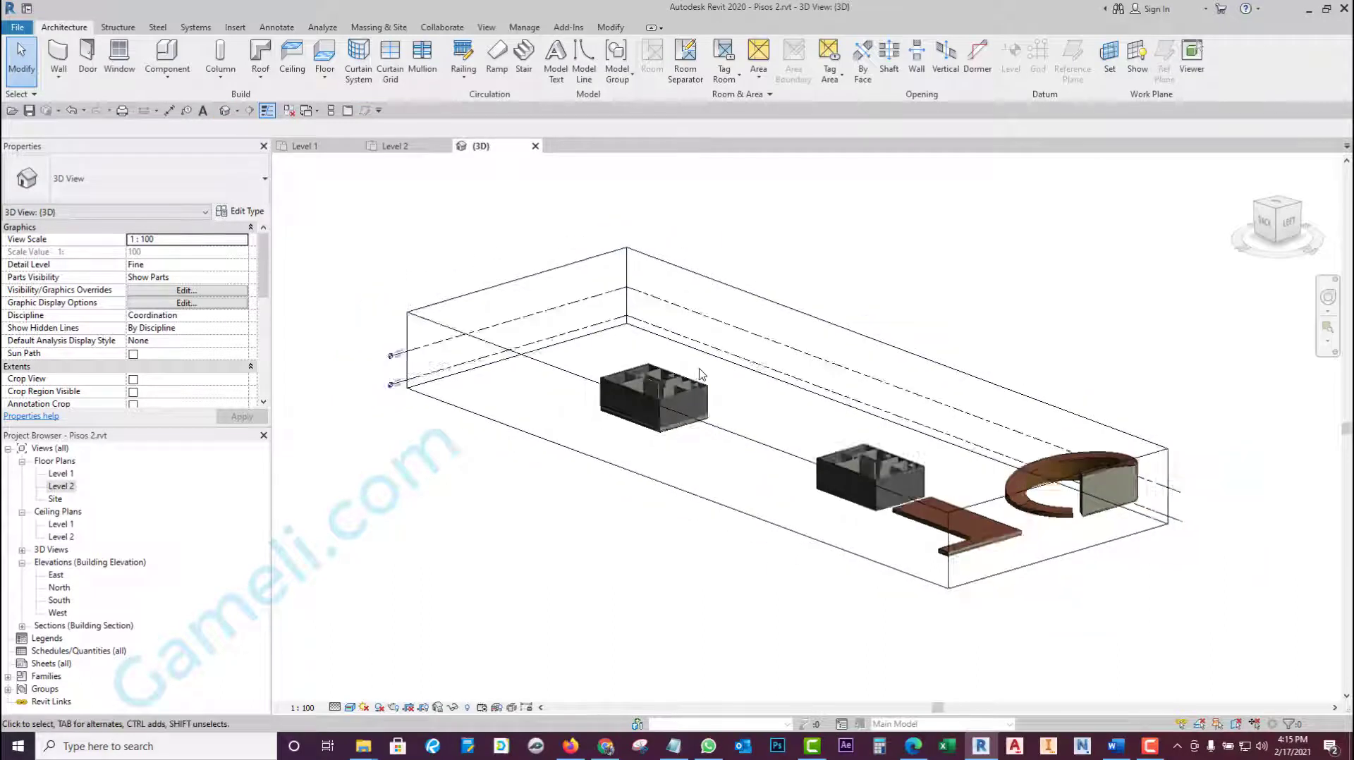
{"action": "scroll", "coordinate": [709, 433], "scroll_direction": "down", "scroll_amount": 1}
{"action": "scroll", "coordinate": [166, 361], "scroll_direction": "down", "scroll_amount": 3}
{"action": "left_click", "coordinate": [136, 355]}
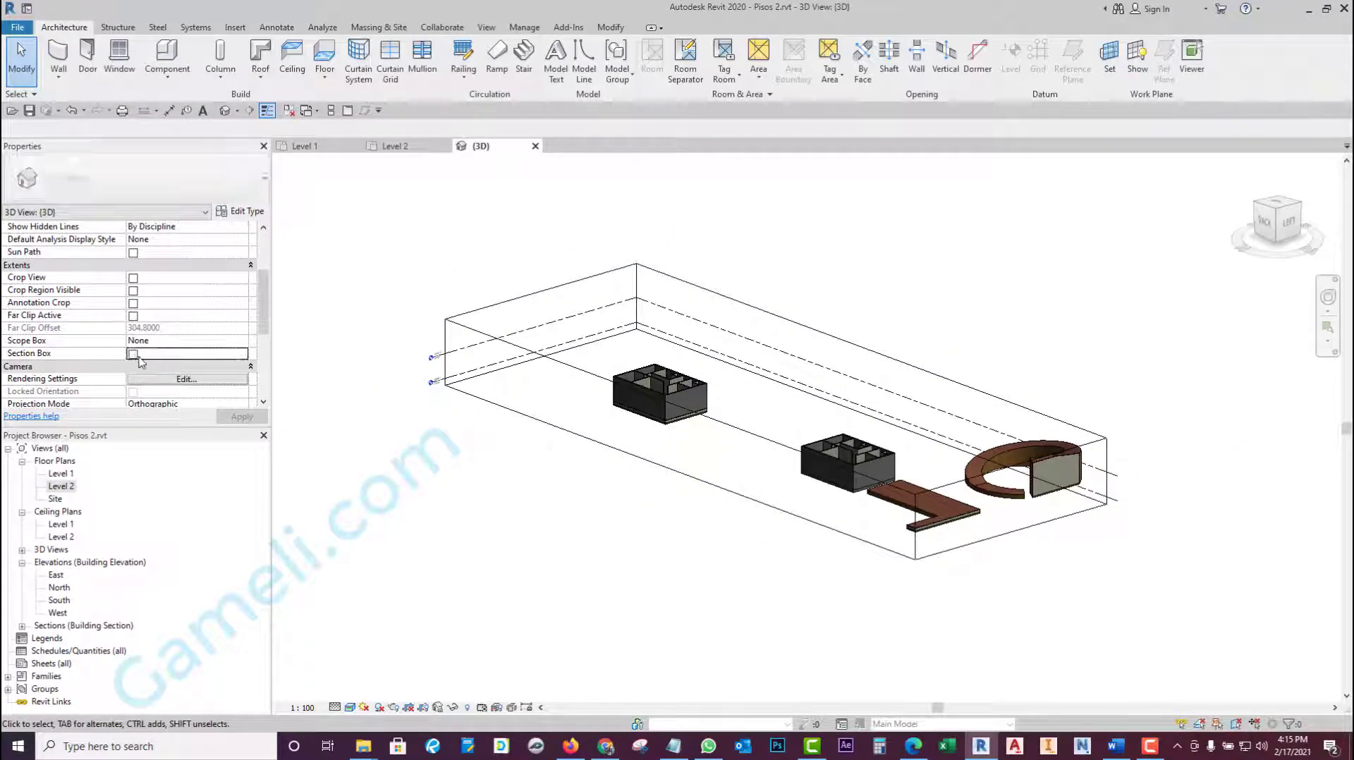
{"action": "middle_click_drag", "start_coordinate": [356, 474], "coordinate": [612, 589], "text": "shift"}
{"action": "scroll", "coordinate": [621, 564], "scroll_direction": "up", "scroll_amount": 2}
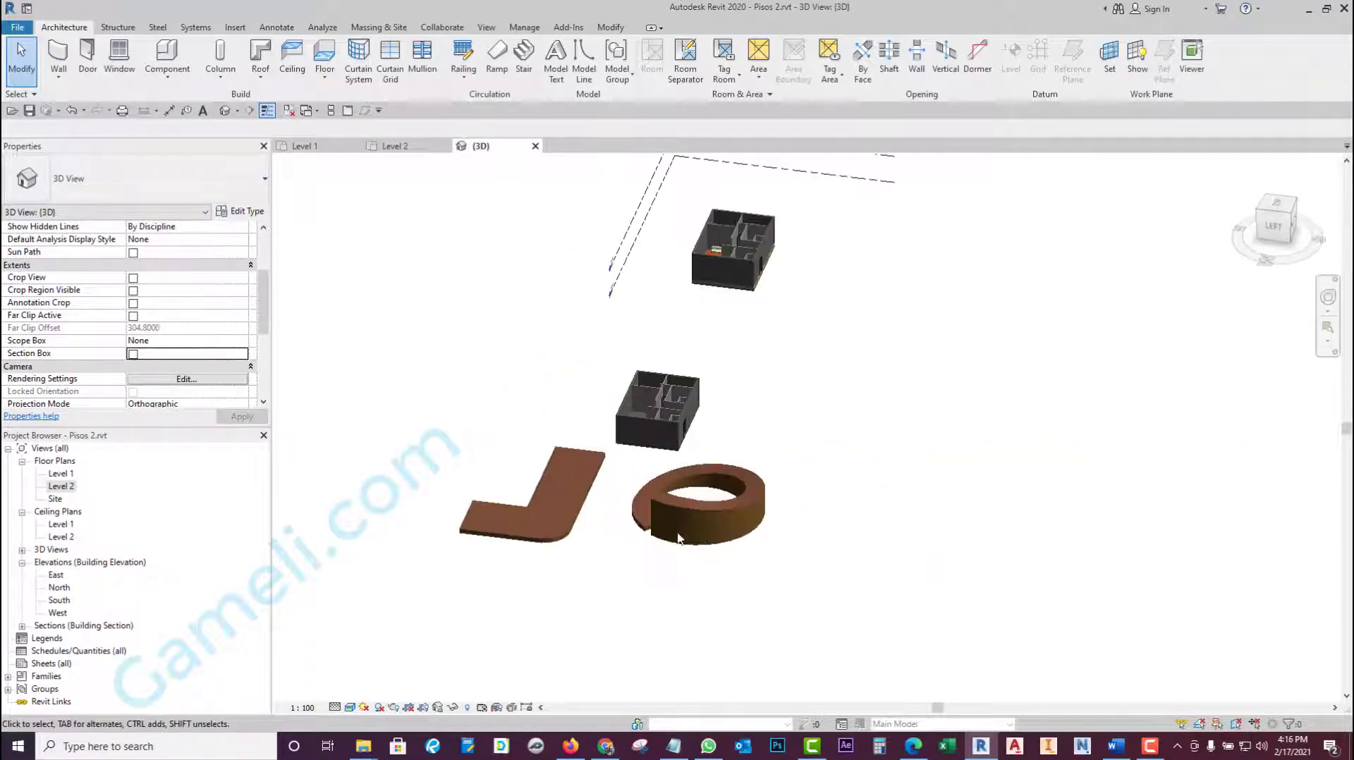
{"action": "scroll", "coordinate": [628, 550], "scroll_direction": "up", "scroll_amount": 2}
{"action": "scroll", "coordinate": [635, 543], "scroll_direction": "up", "scroll_amount": 3}
{"action": "scroll", "coordinate": [635, 543], "scroll_direction": "up", "scroll_amount": 3}
{"action": "left_click", "coordinate": [768, 530]}
{"action": "scroll", "coordinate": [758, 543], "scroll_direction": "down", "scroll_amount": 3}
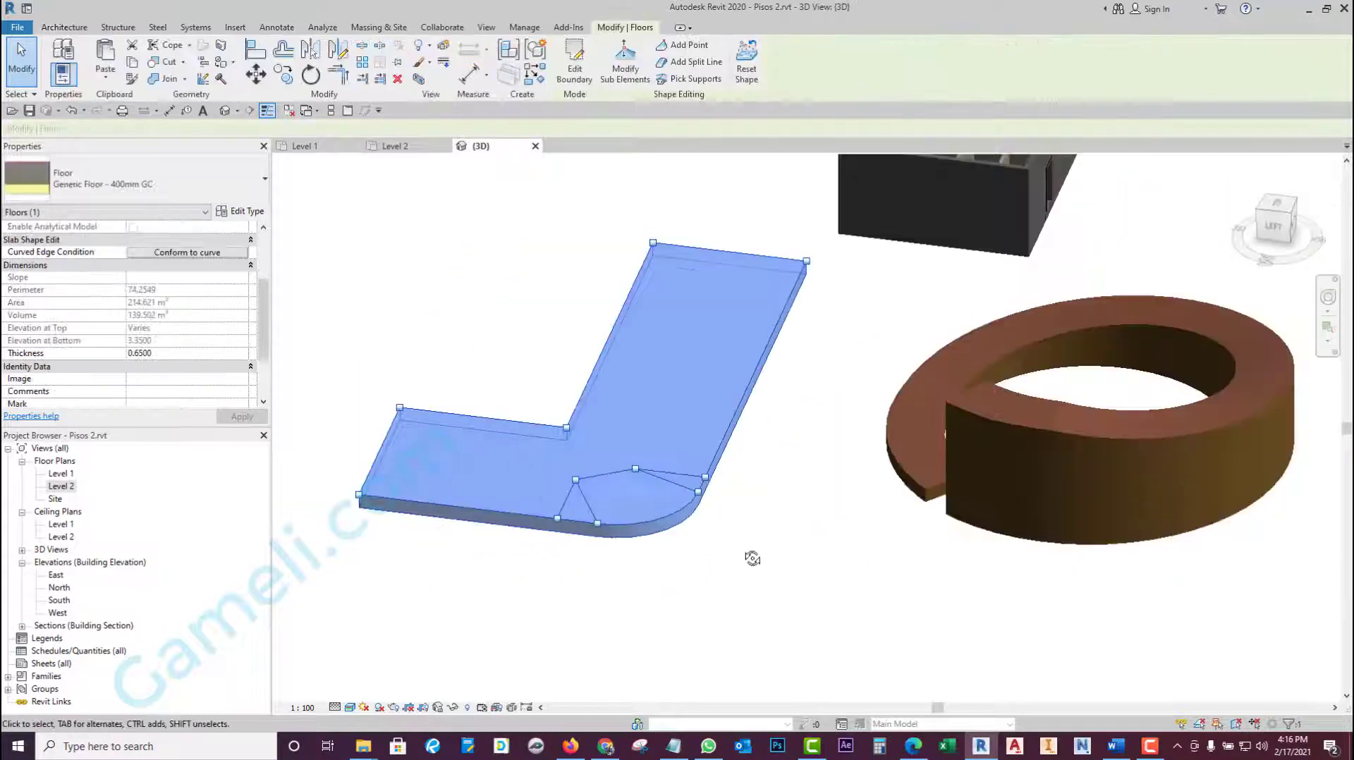
{"action": "middle_click_drag", "start_coordinate": [750, 559], "coordinate": [716, 505], "text": "shift"}
{"action": "scroll", "coordinate": [606, 409], "scroll_direction": "up", "scroll_amount": 3}
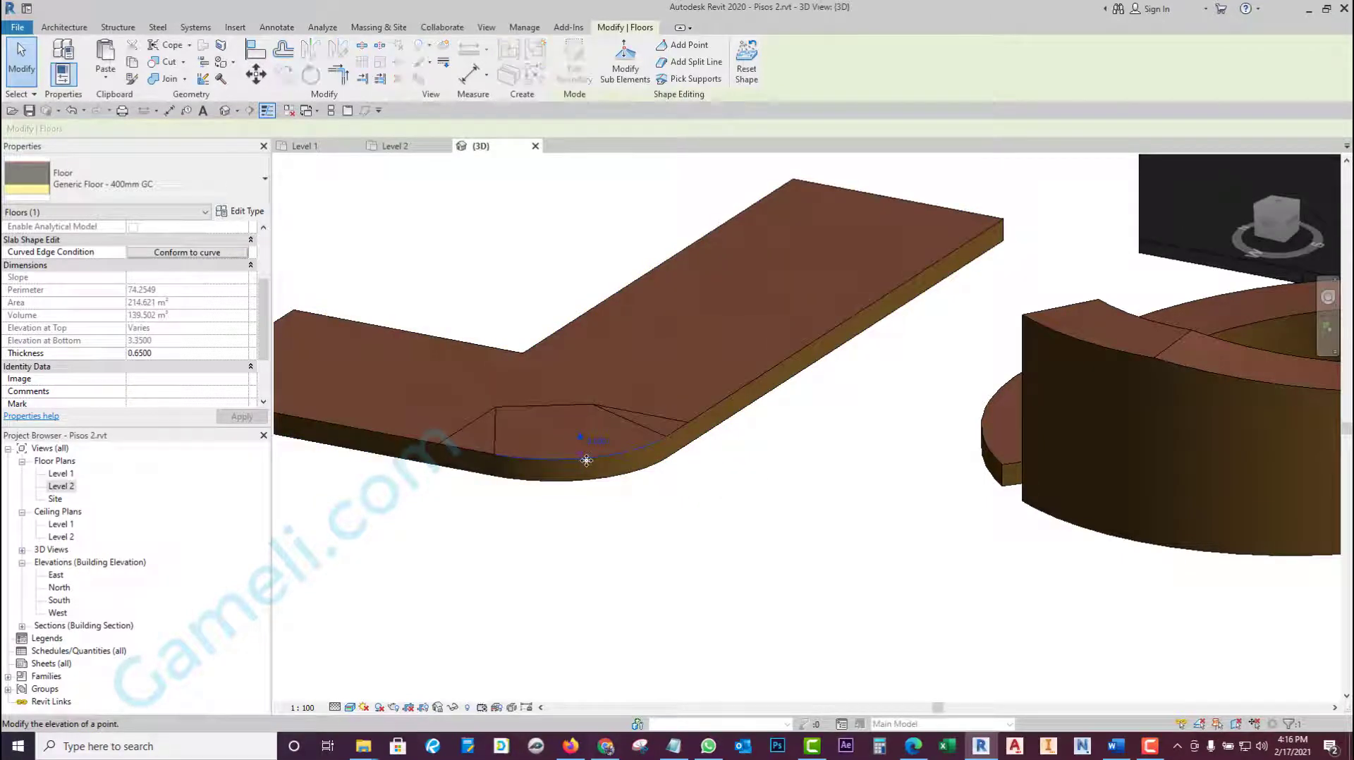
- Lower the rounded edge's point to -0.4 and orbit to check the sloped corner
{"action": "left_click", "coordinate": [592, 445]}
{"action": "type", "text": "-.4"}
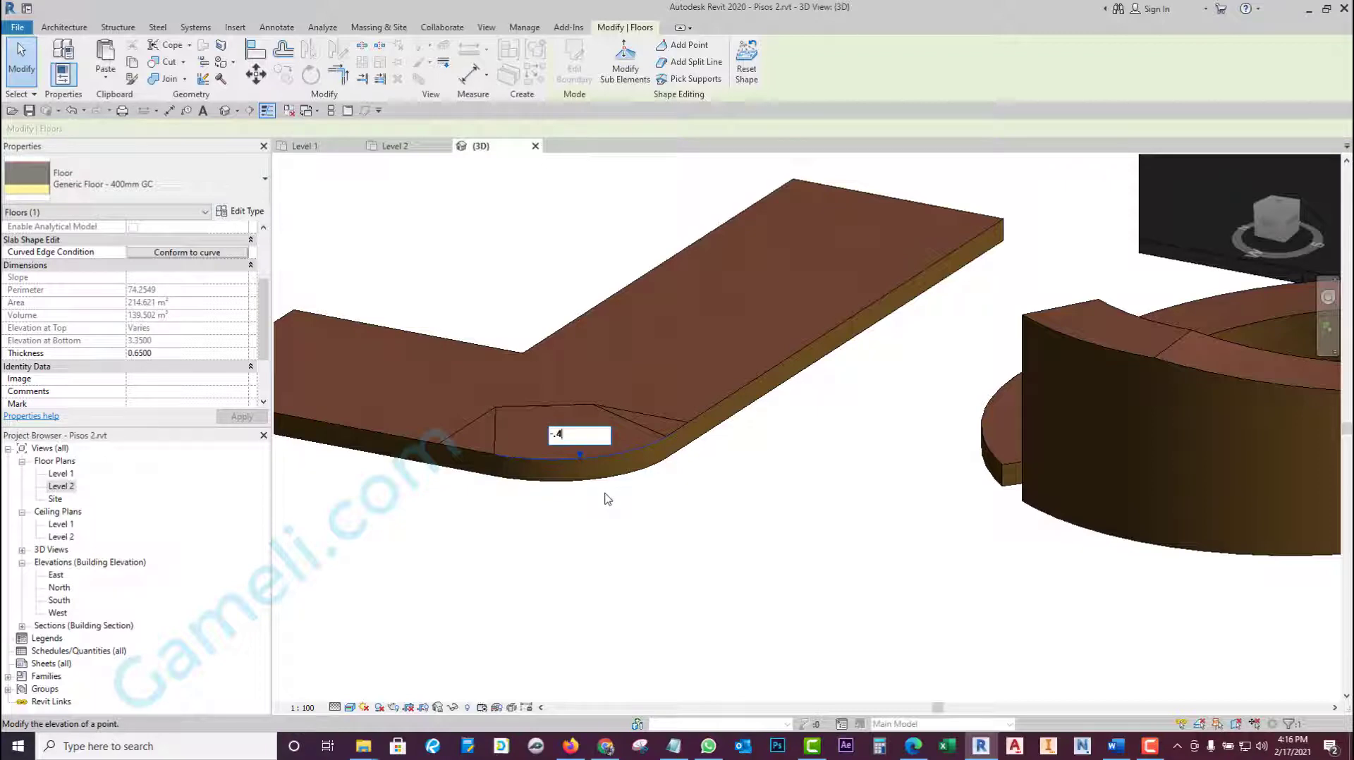
{"action": "key", "text": "Return"}
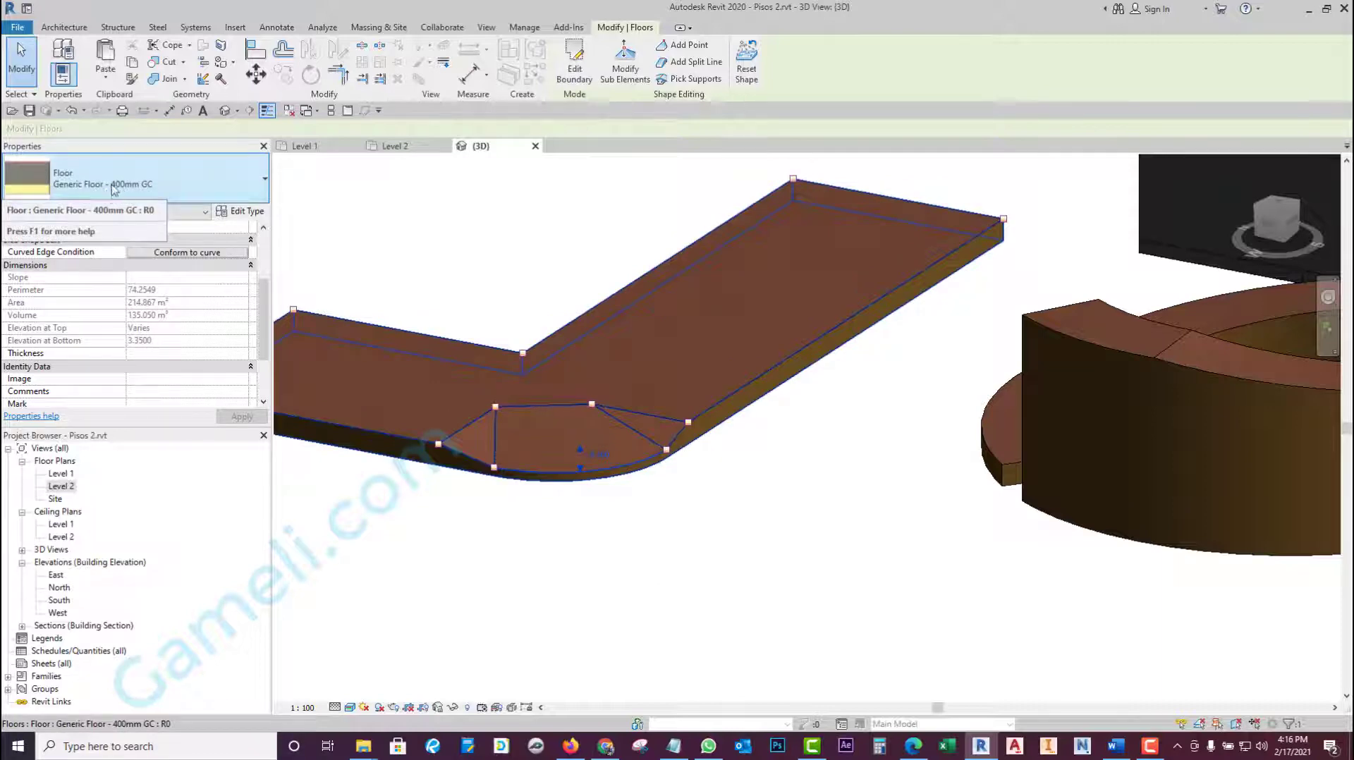
{"action": "left_click", "coordinate": [578, 522]}
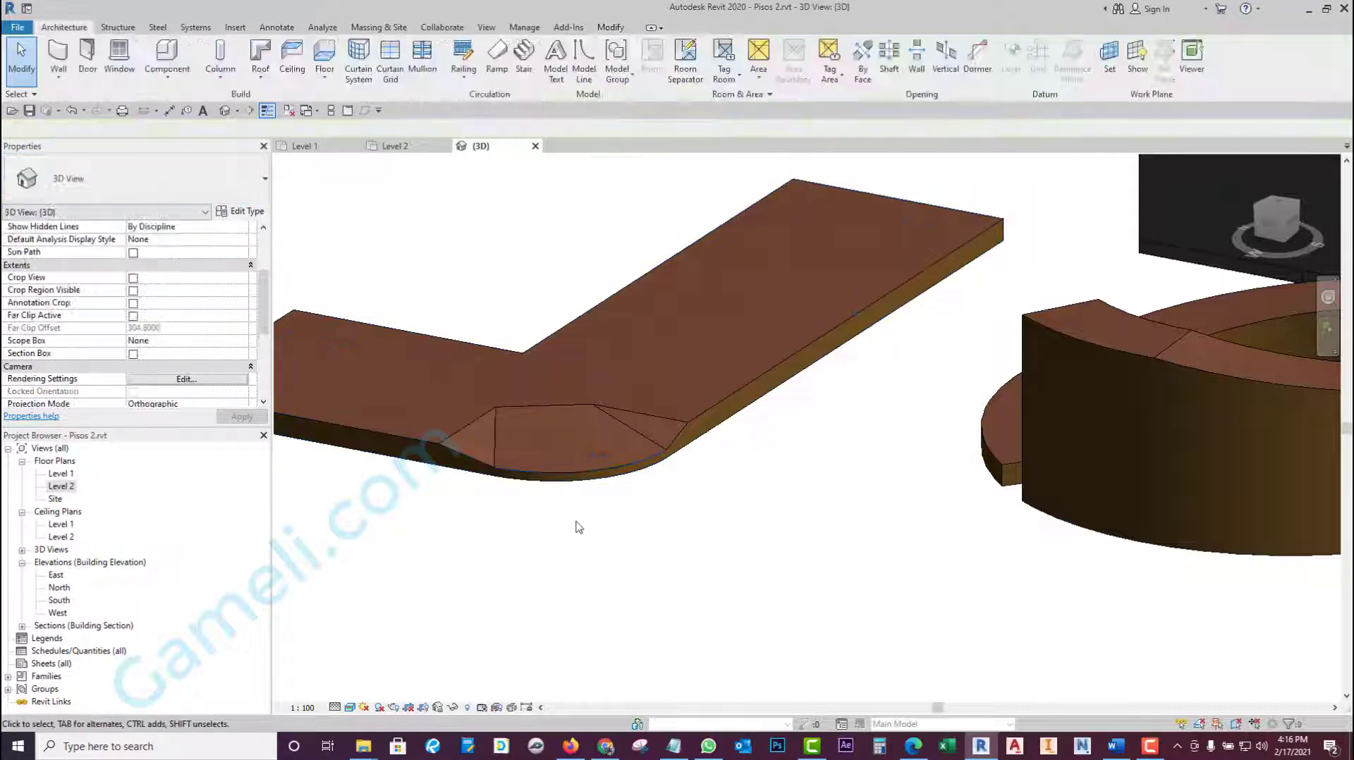
{"action": "middle_click_drag", "start_coordinate": [607, 533], "coordinate": [656, 543], "text": "shift"}
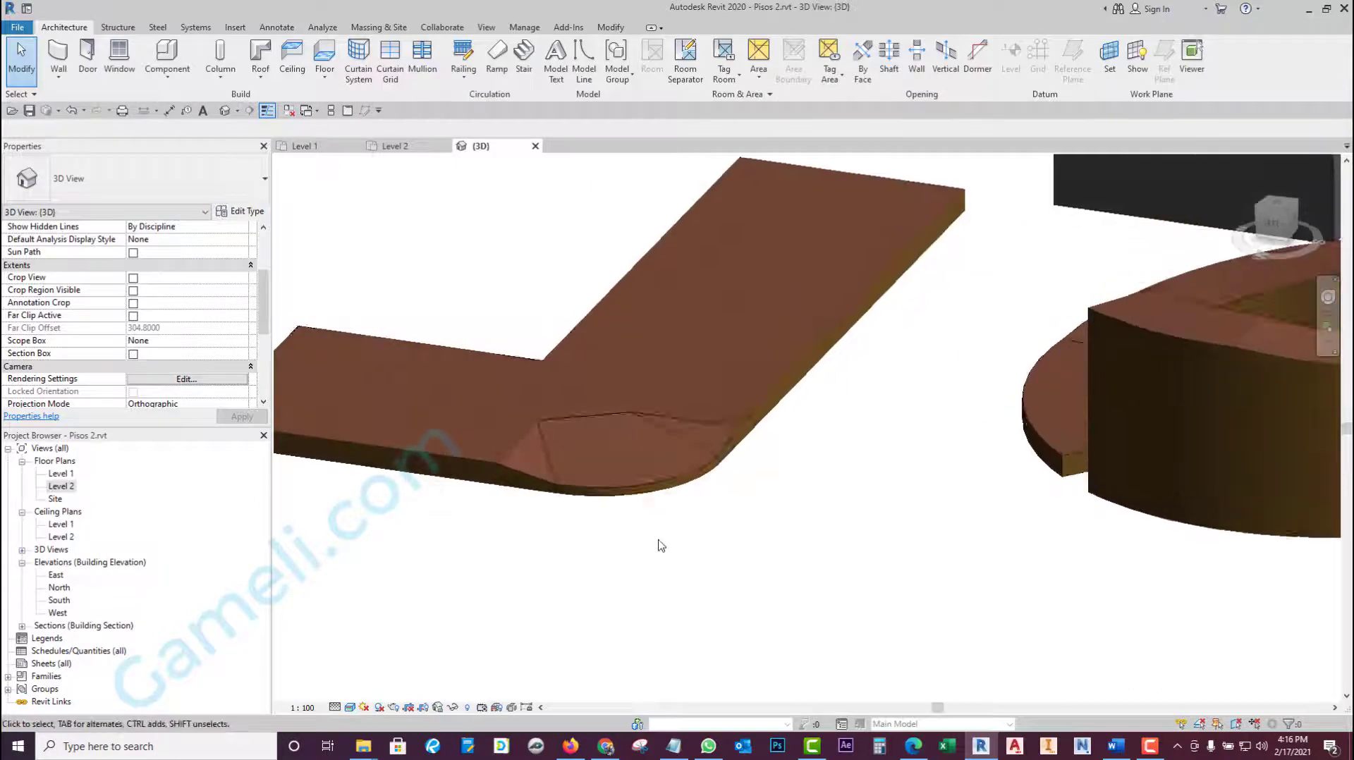
{"action": "scroll", "coordinate": [689, 488], "scroll_direction": "up", "scroll_amount": 3}
{"action": "mouse_move", "coordinate": [689, 317]}
{"action": "middle_mouse_down", "text": "shift"}
{"action": "mouse_move", "coordinate": [716, 477]}
{"action": "mouse_move", "coordinate": [662, 437]}
{"action": "middle_mouse_up", "text": "shift"}
{"action": "left_click", "coordinate": [658, 424]}
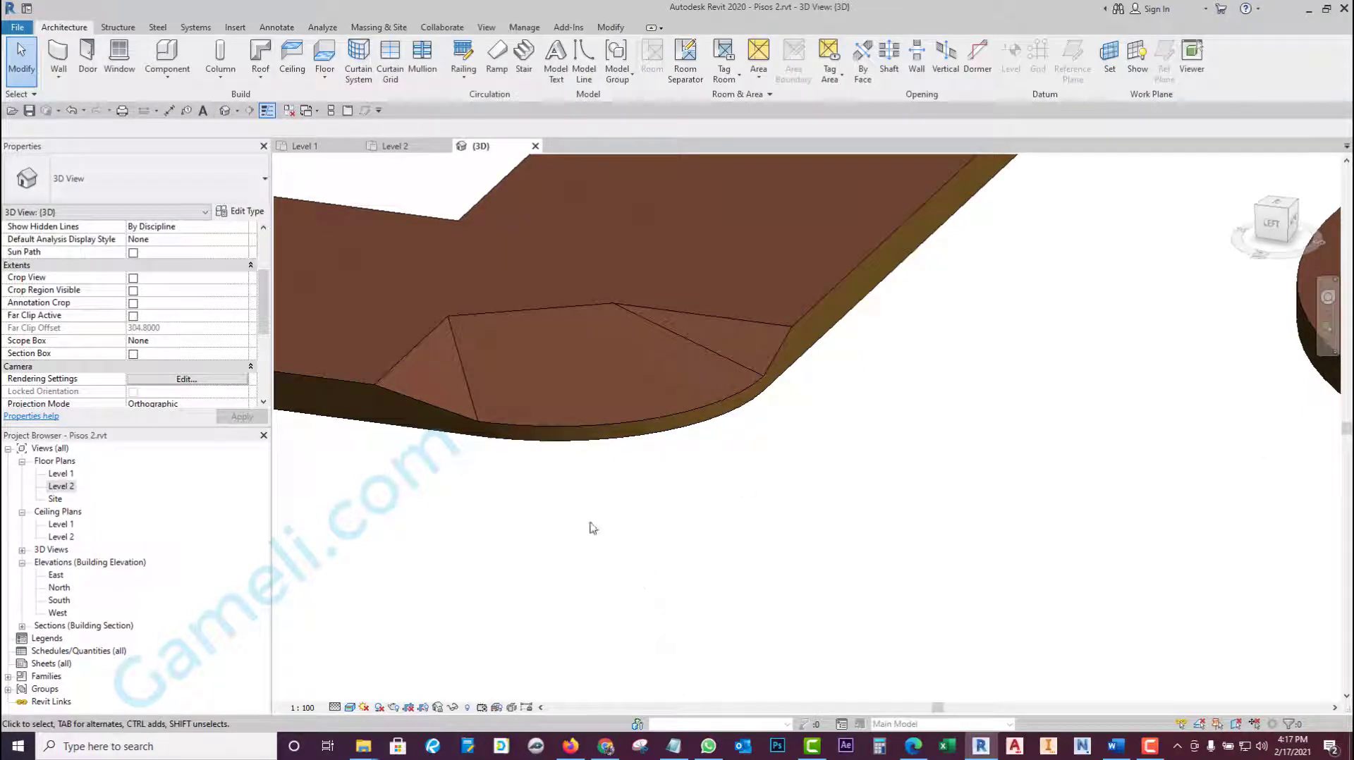
{"action": "scroll", "coordinate": [668, 508], "scroll_direction": "down", "scroll_amount": 3}
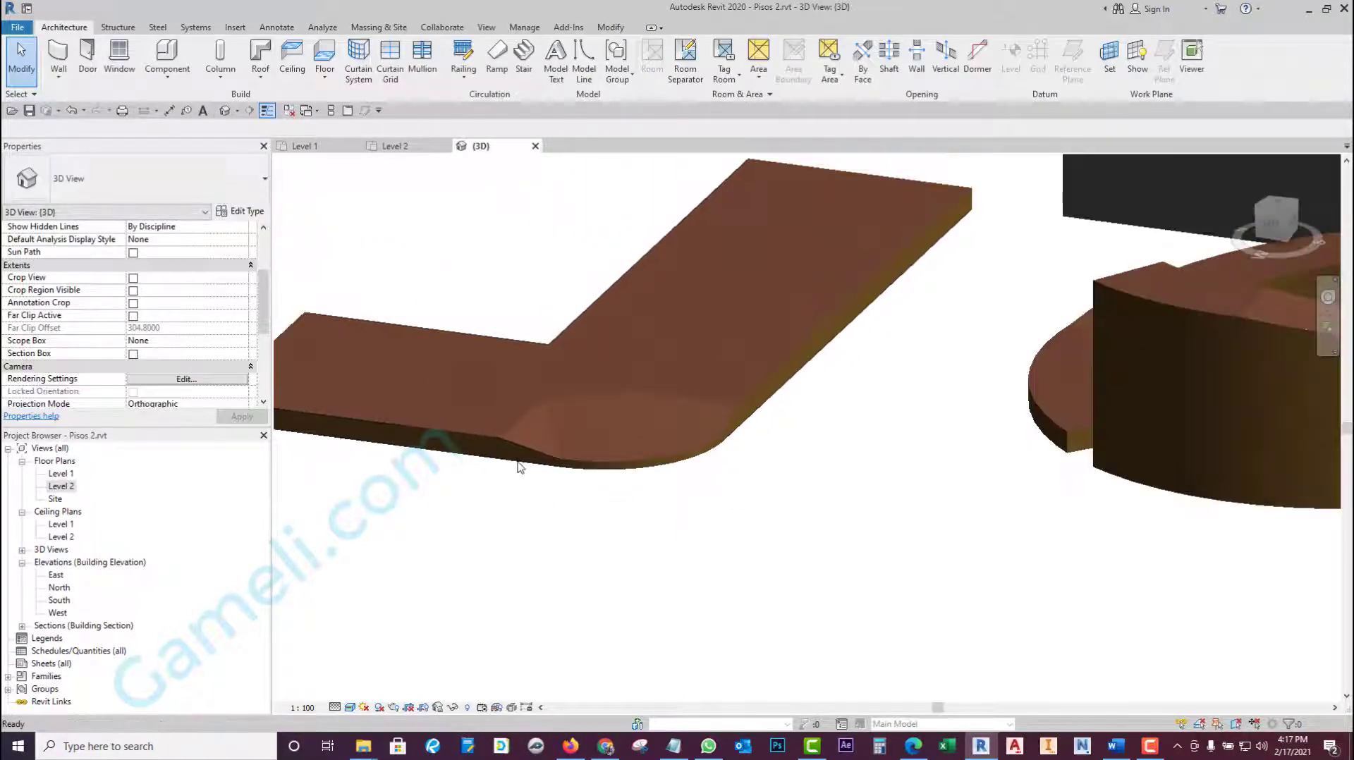
- Review the L-shaped floor type's layer structure in its Type Properties
{"action": "left_click", "coordinate": [485, 438]}
{"action": "left_click", "coordinate": [240, 211]}
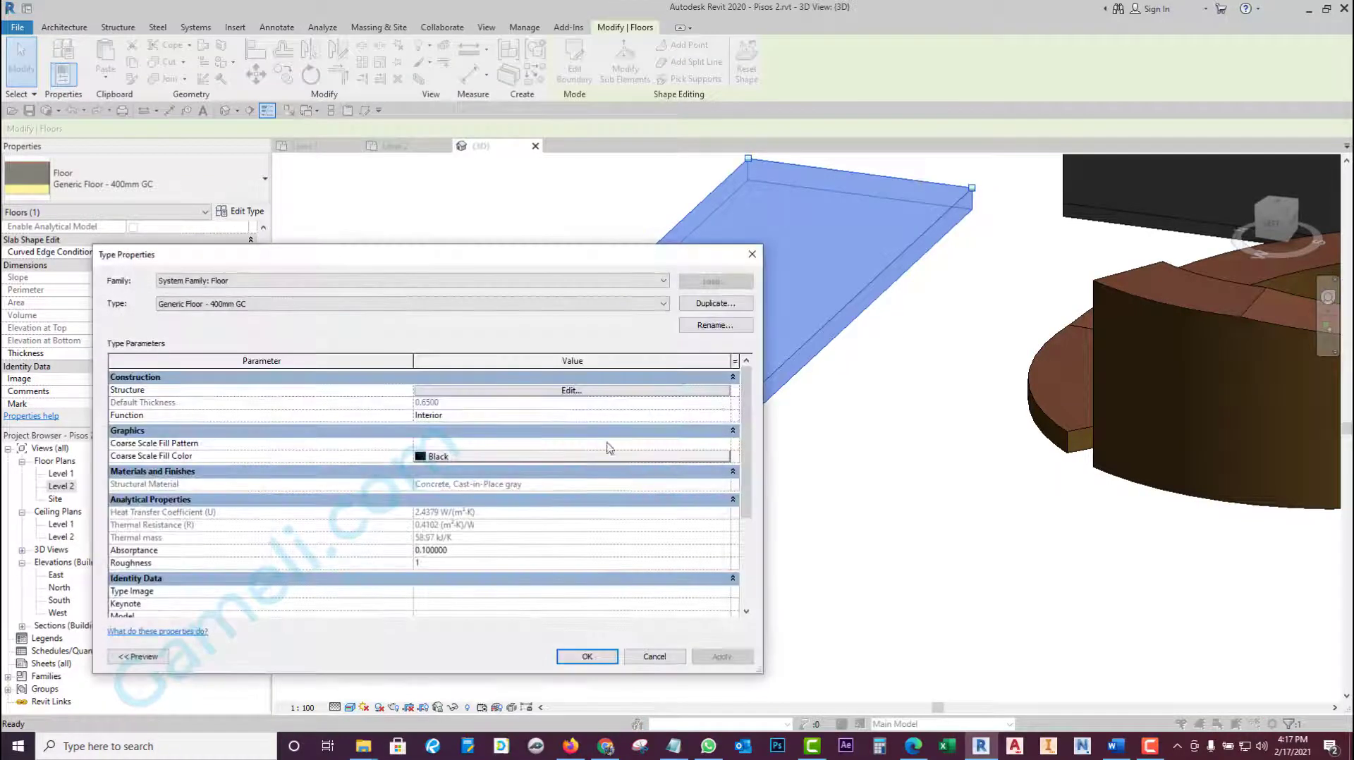
{"action": "left_click", "coordinate": [571, 390]}
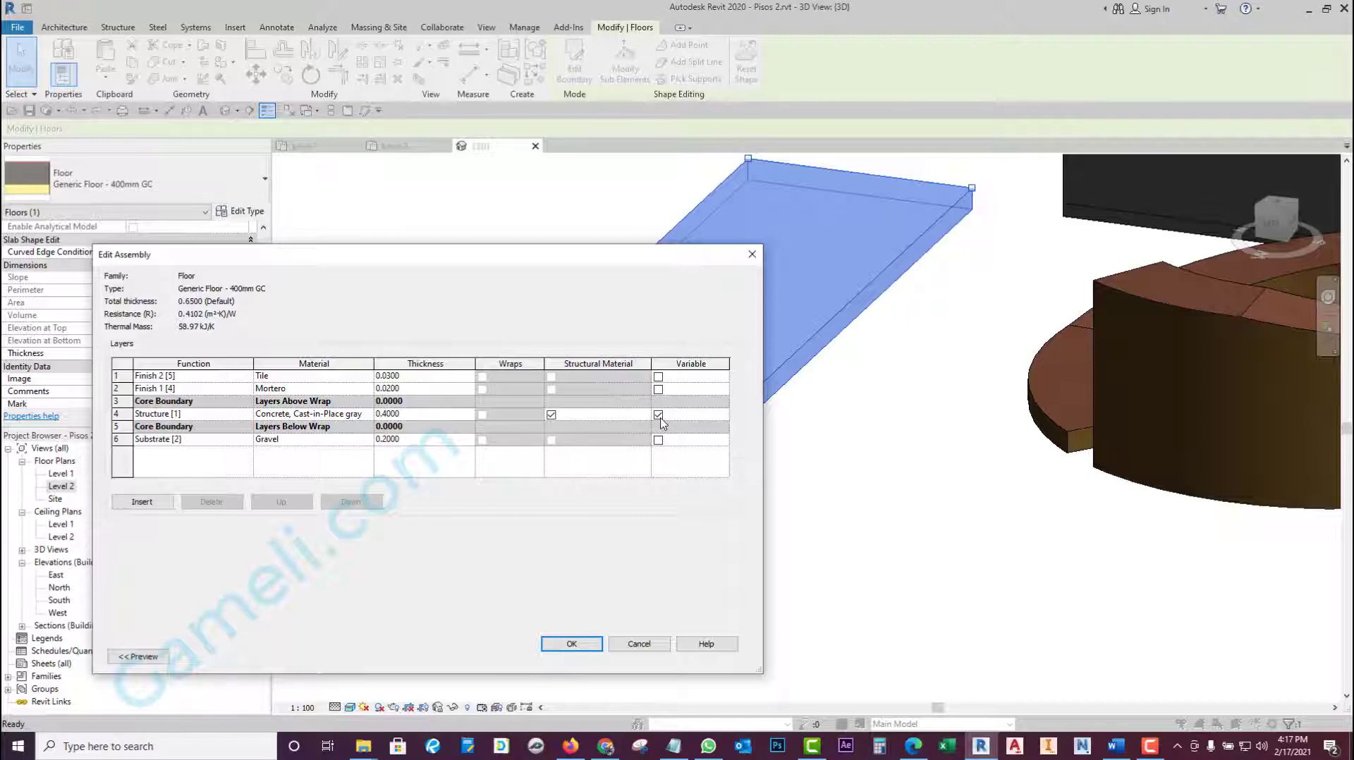
{"action": "left_click", "coordinate": [640, 648]}
{"action": "left_click", "coordinate": [656, 655]}
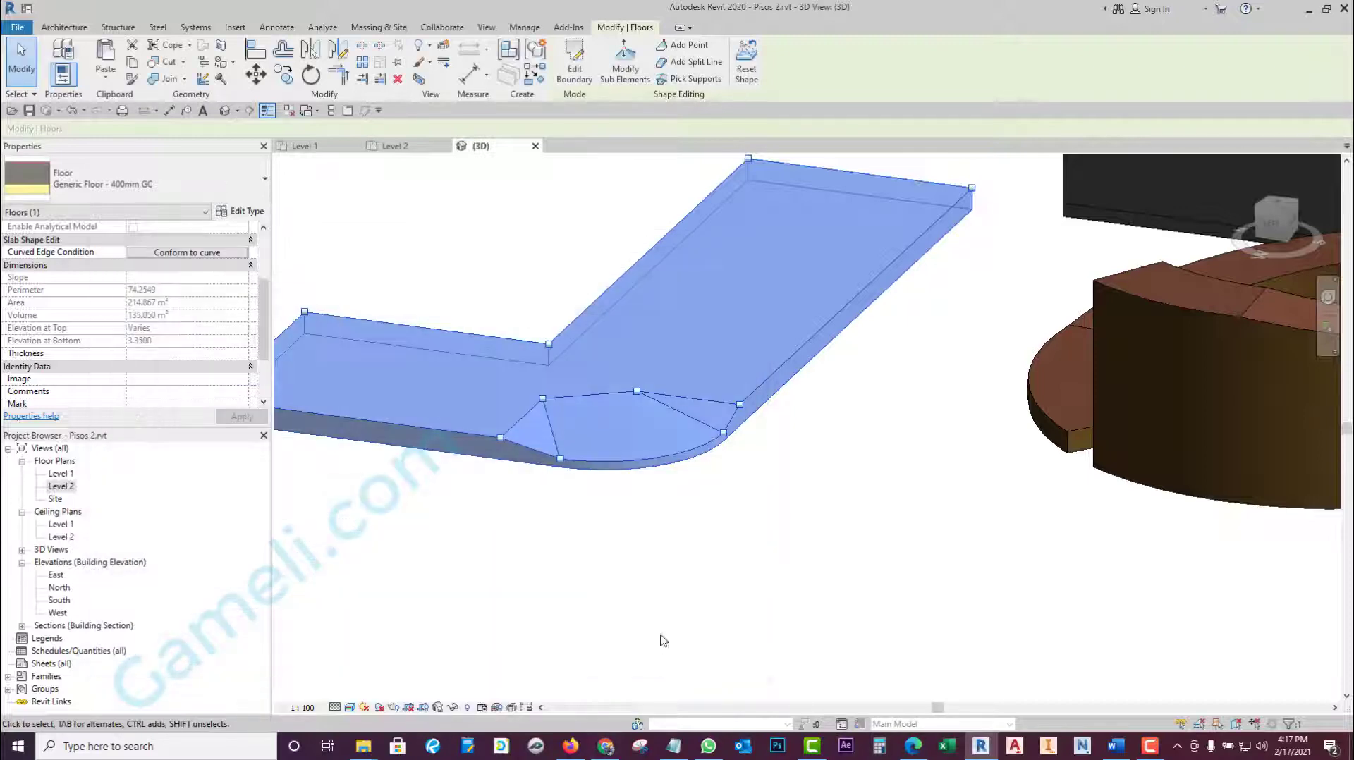
{"action": "left_click", "coordinate": [662, 640]}
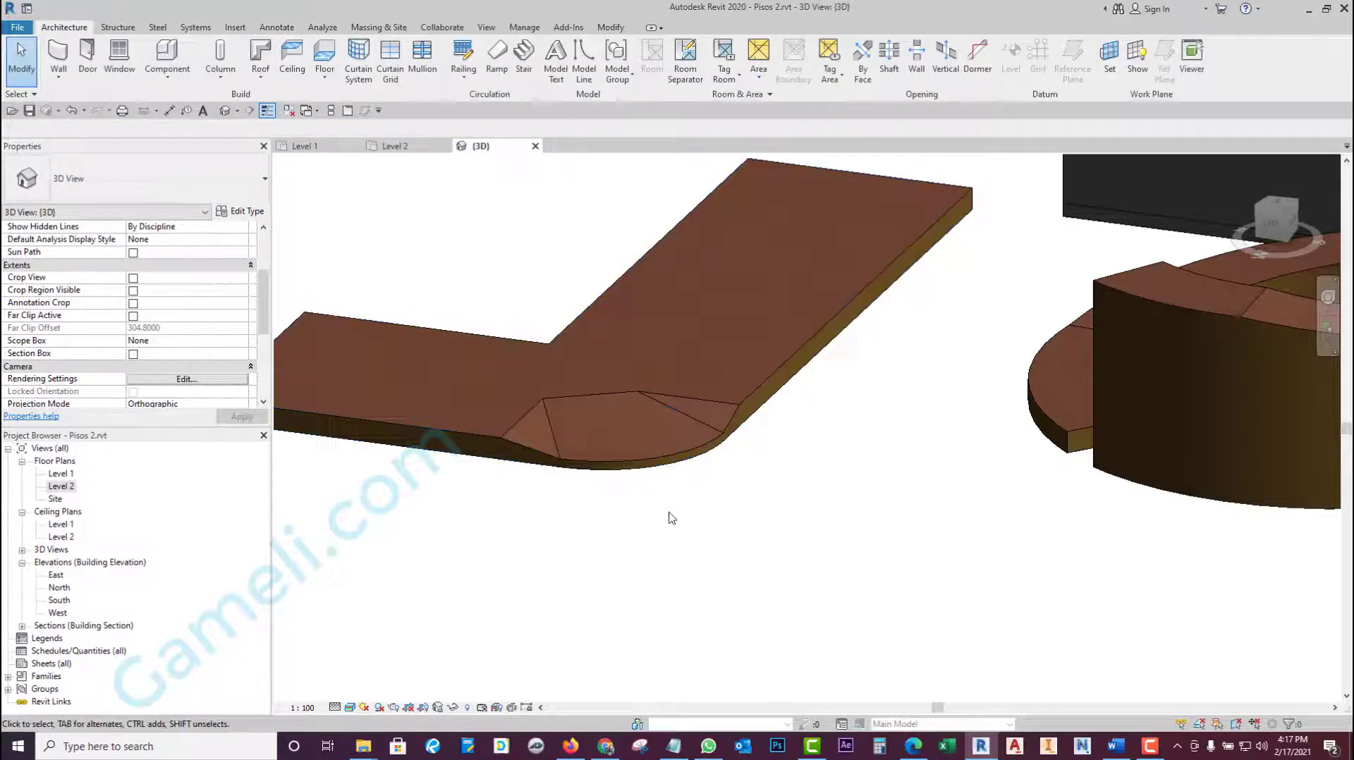
- Open the Level 2 floor plan from the Project Browser
{"action": "scroll", "coordinate": [671, 518], "scroll_direction": "down", "scroll_amount": 2}
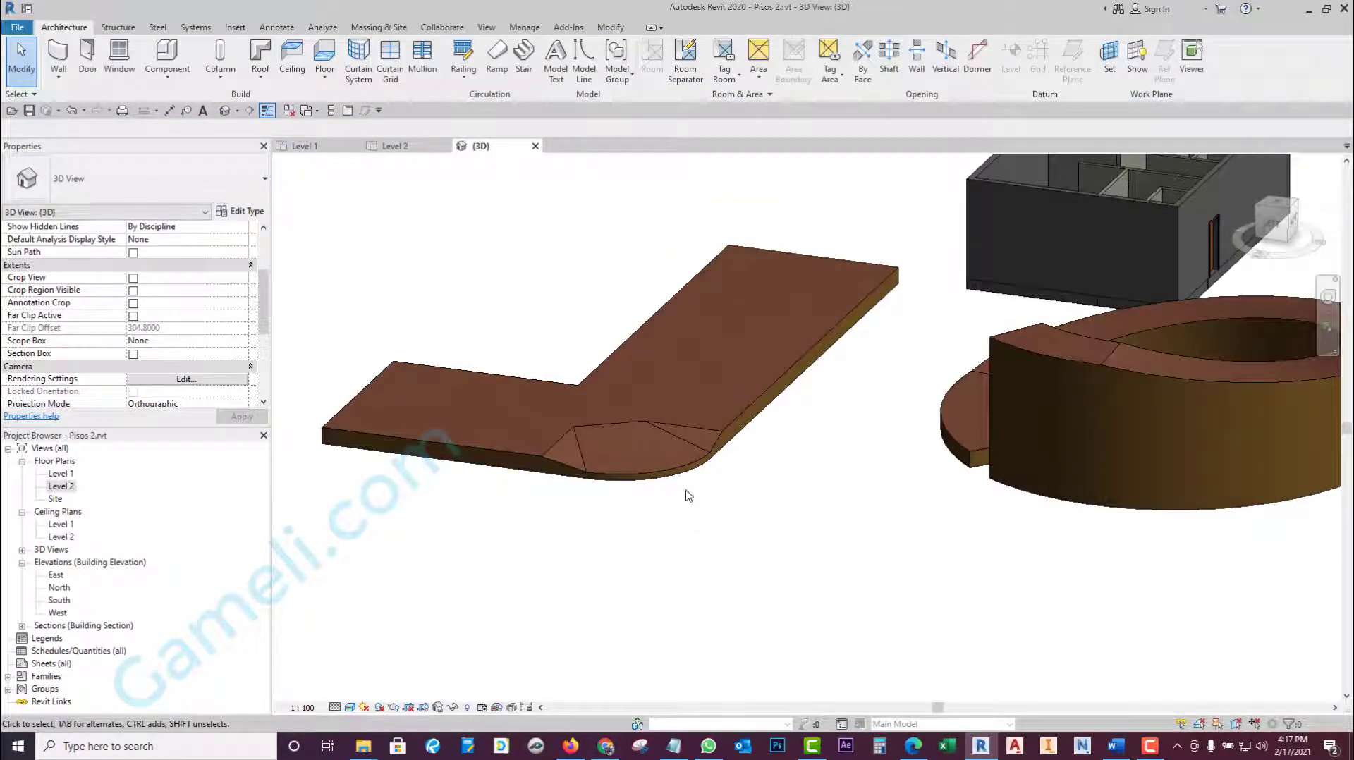
{"action": "scroll", "coordinate": [688, 494], "scroll_direction": "up", "scroll_amount": 3}
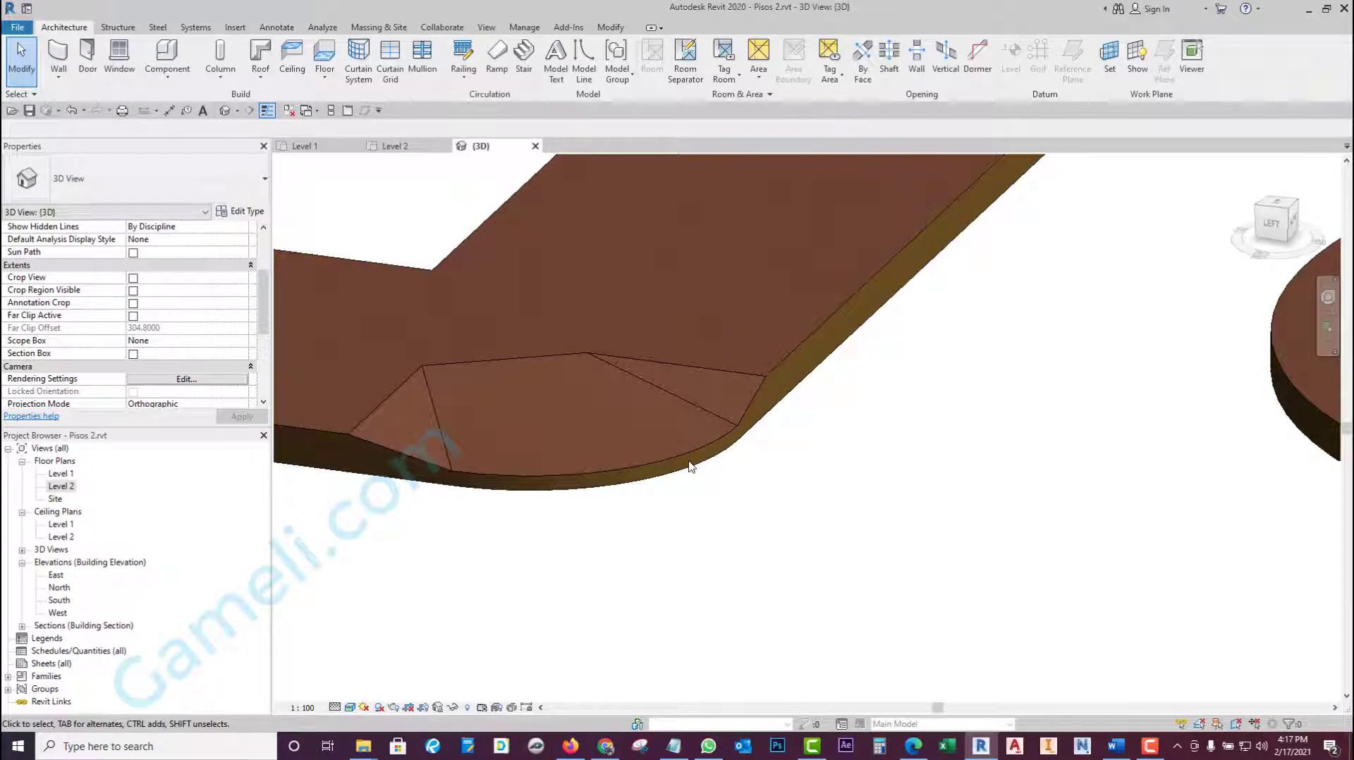
{"action": "scroll", "coordinate": [691, 480], "scroll_direction": "down", "scroll_amount": 1}
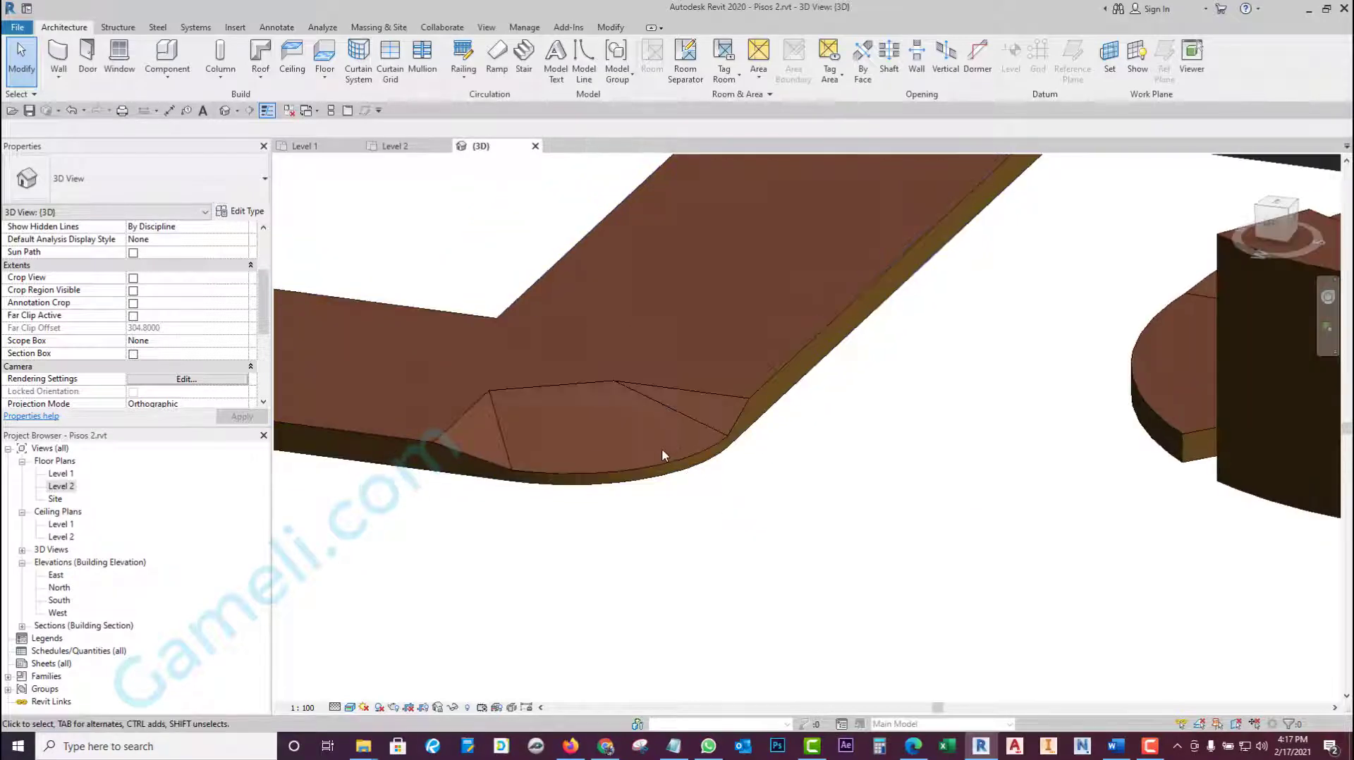
{"action": "scroll", "coordinate": [661, 447], "scroll_direction": "down", "scroll_amount": 3}
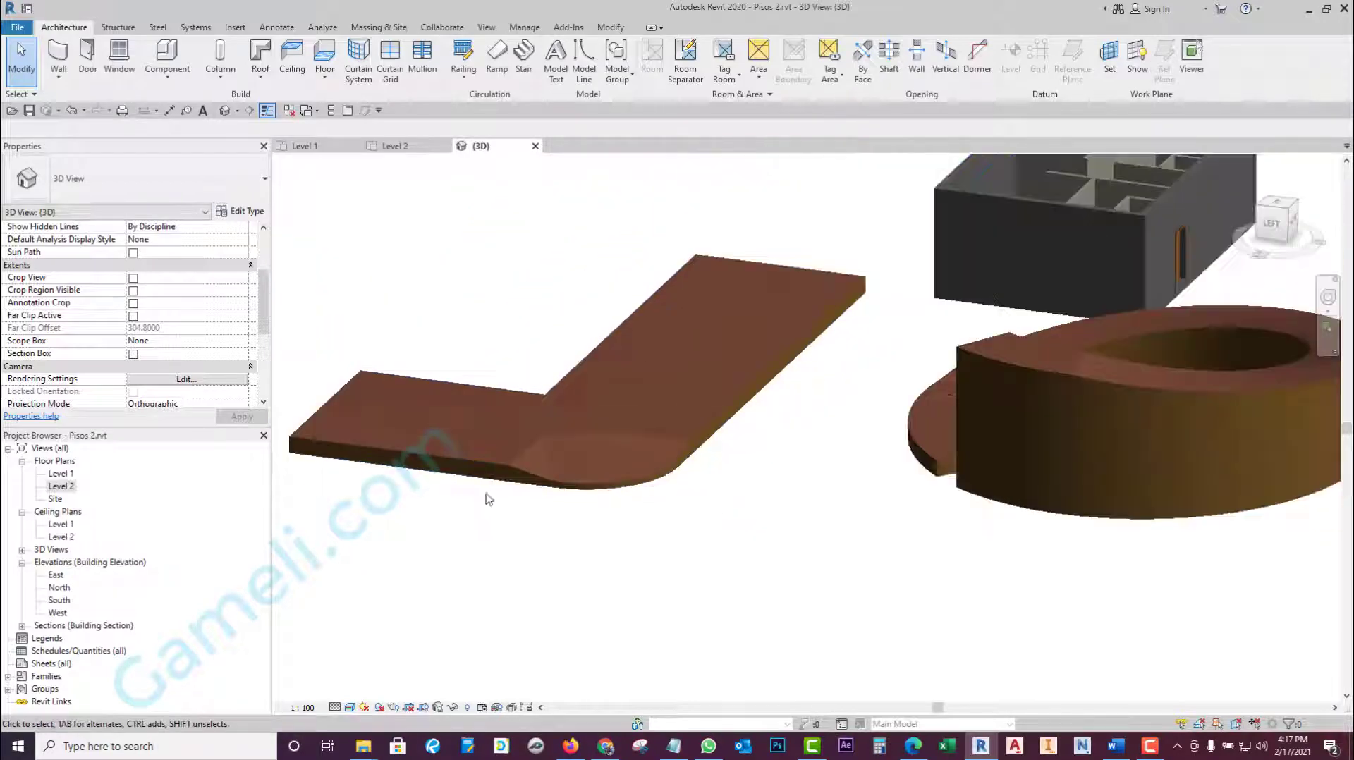
{"action": "double_click", "coordinate": [61, 486]}
- Draw a diagonal section line across the L-shaped floor's rounded corner on Level 2
{"action": "scroll", "coordinate": [713, 212], "scroll_direction": "up", "scroll_amount": 1}
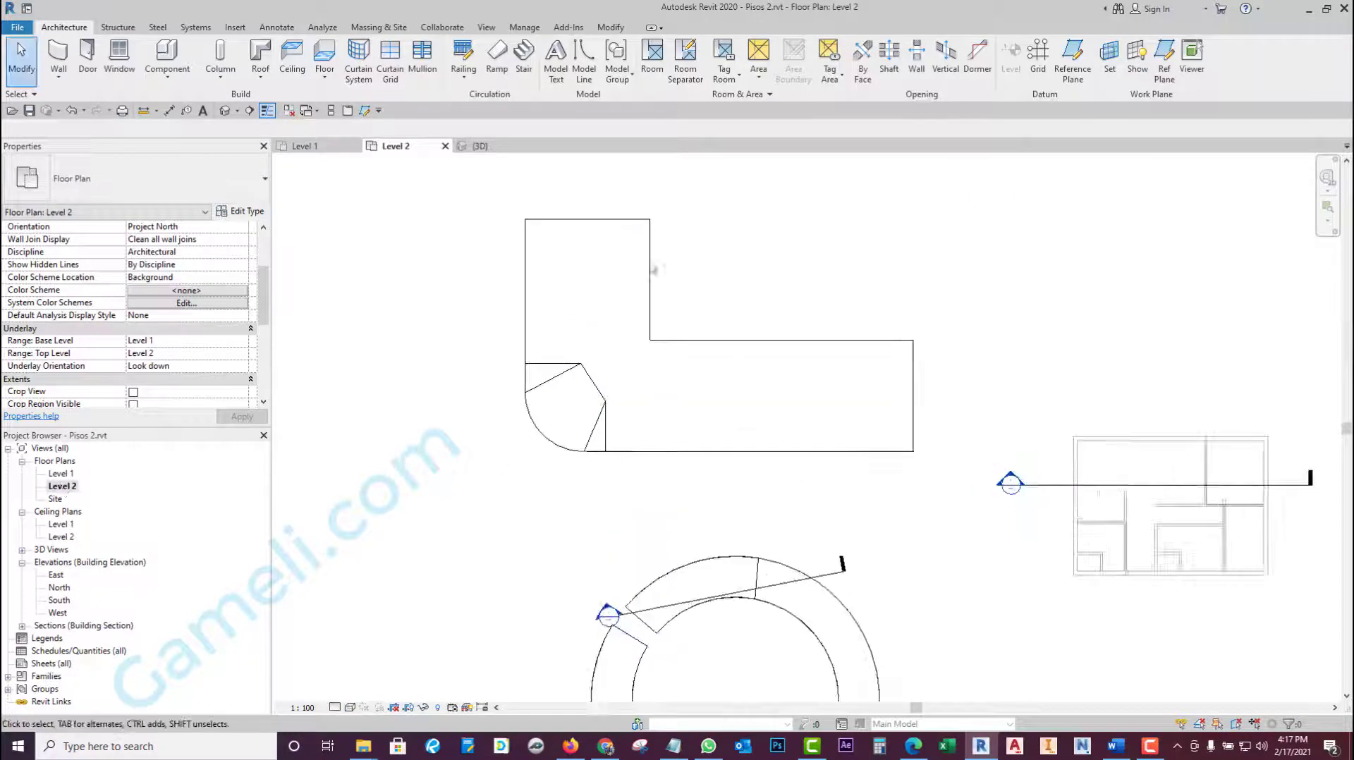
{"action": "left_click", "coordinate": [249, 110]}
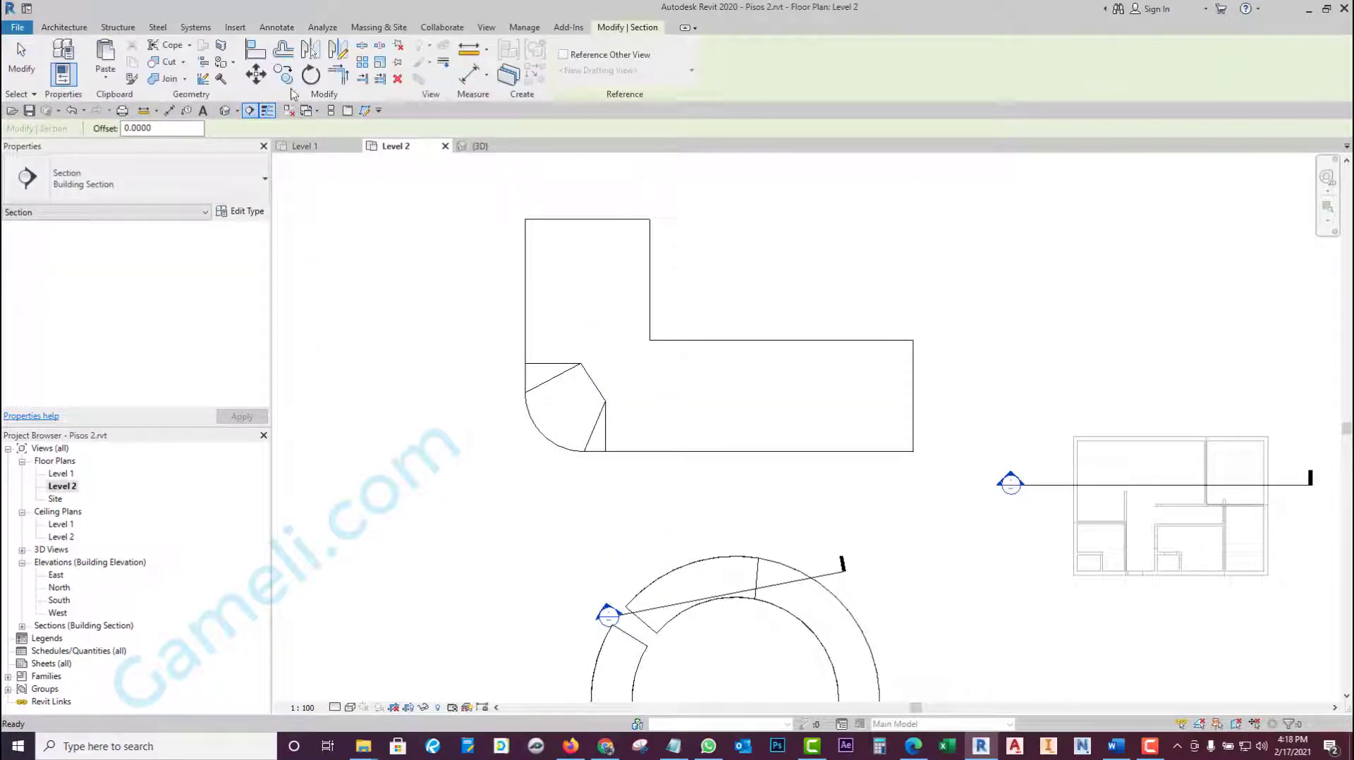
{"action": "left_click", "coordinate": [472, 76]}
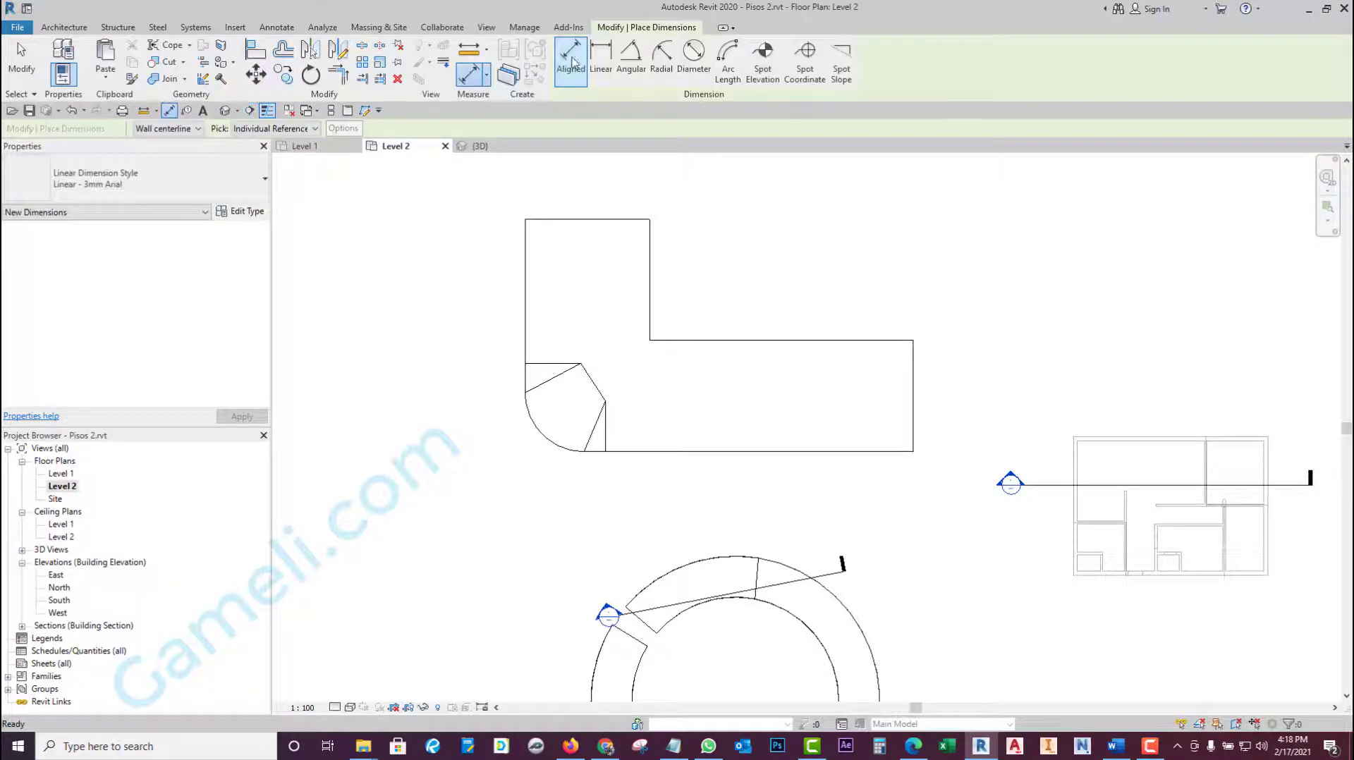
{"action": "left_click", "coordinate": [487, 26]}
{"action": "left_click", "coordinate": [474, 60]}
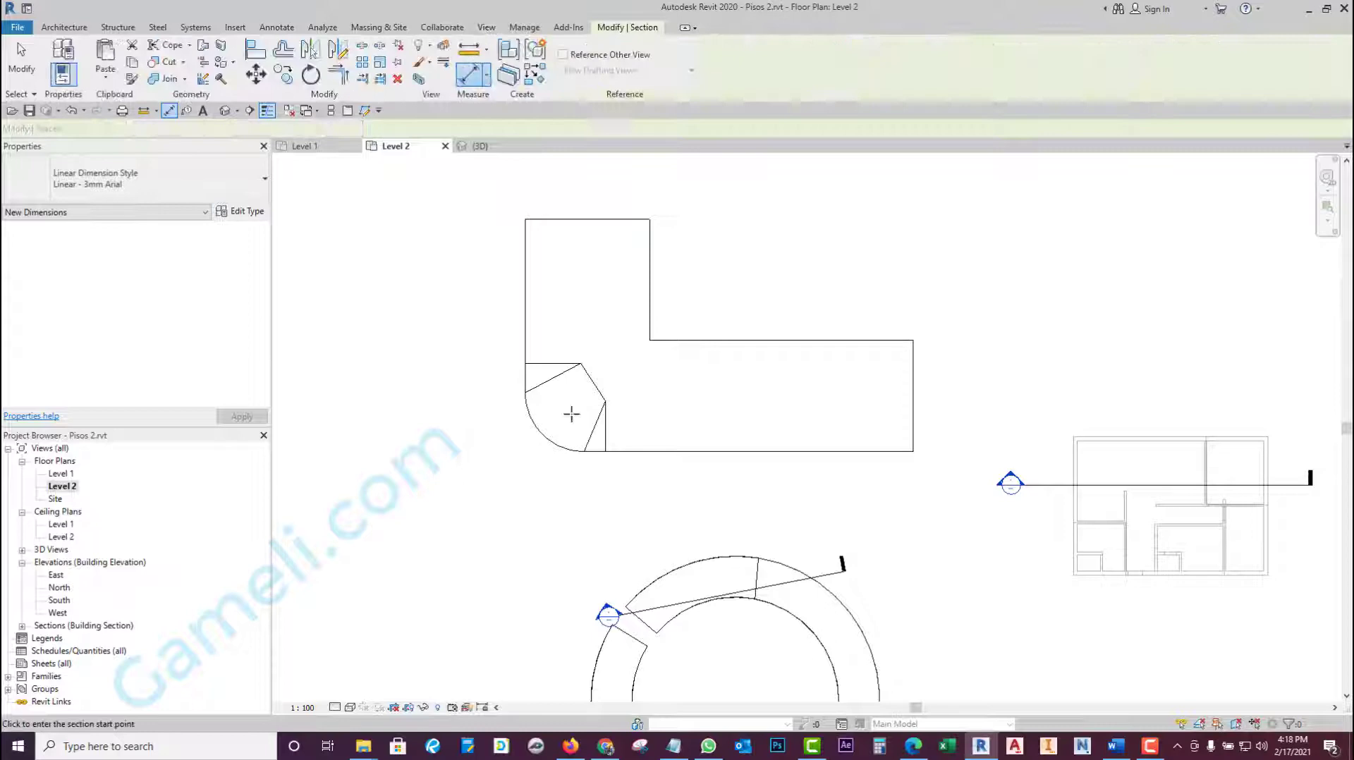
{"action": "left_click", "coordinate": [506, 465]}
{"action": "left_click", "coordinate": [630, 361]}
{"action": "scroll", "coordinate": [522, 490], "scroll_direction": "up", "scroll_amount": 1}
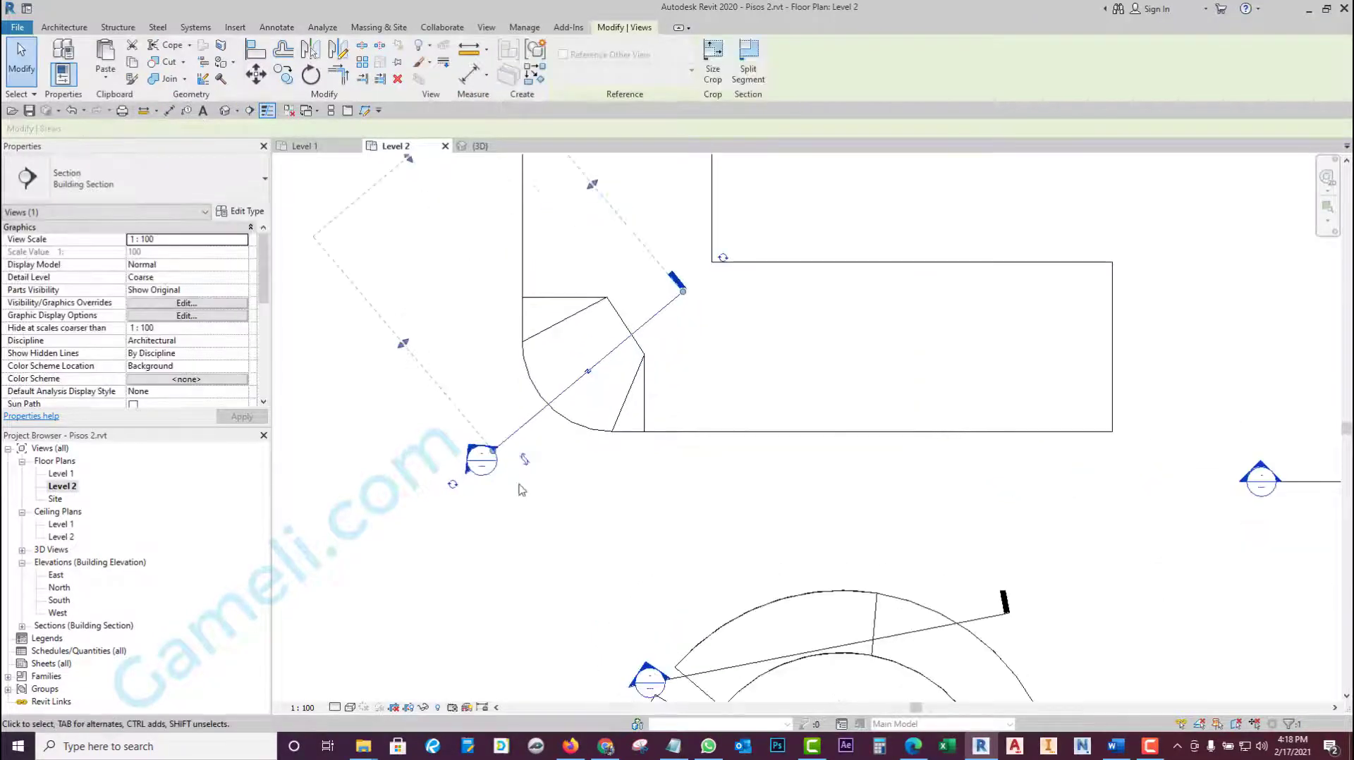
{"action": "scroll", "coordinate": [487, 488], "scroll_direction": "down", "scroll_amount": 2}
- Open Section 3 and switch its visual style to Consistent Colors
{"action": "double_click", "coordinate": [477, 464]}
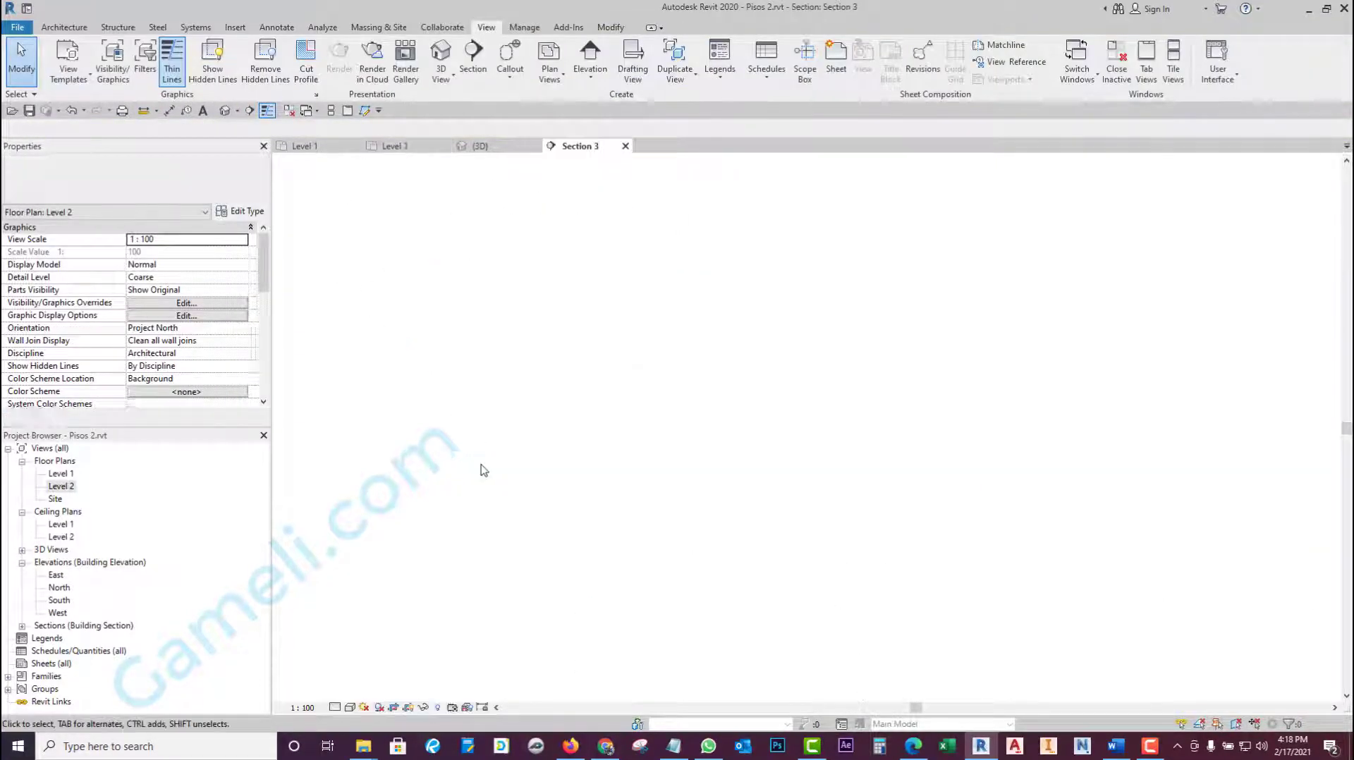
{"action": "scroll", "coordinate": [748, 439], "scroll_direction": "up", "scroll_amount": 1}
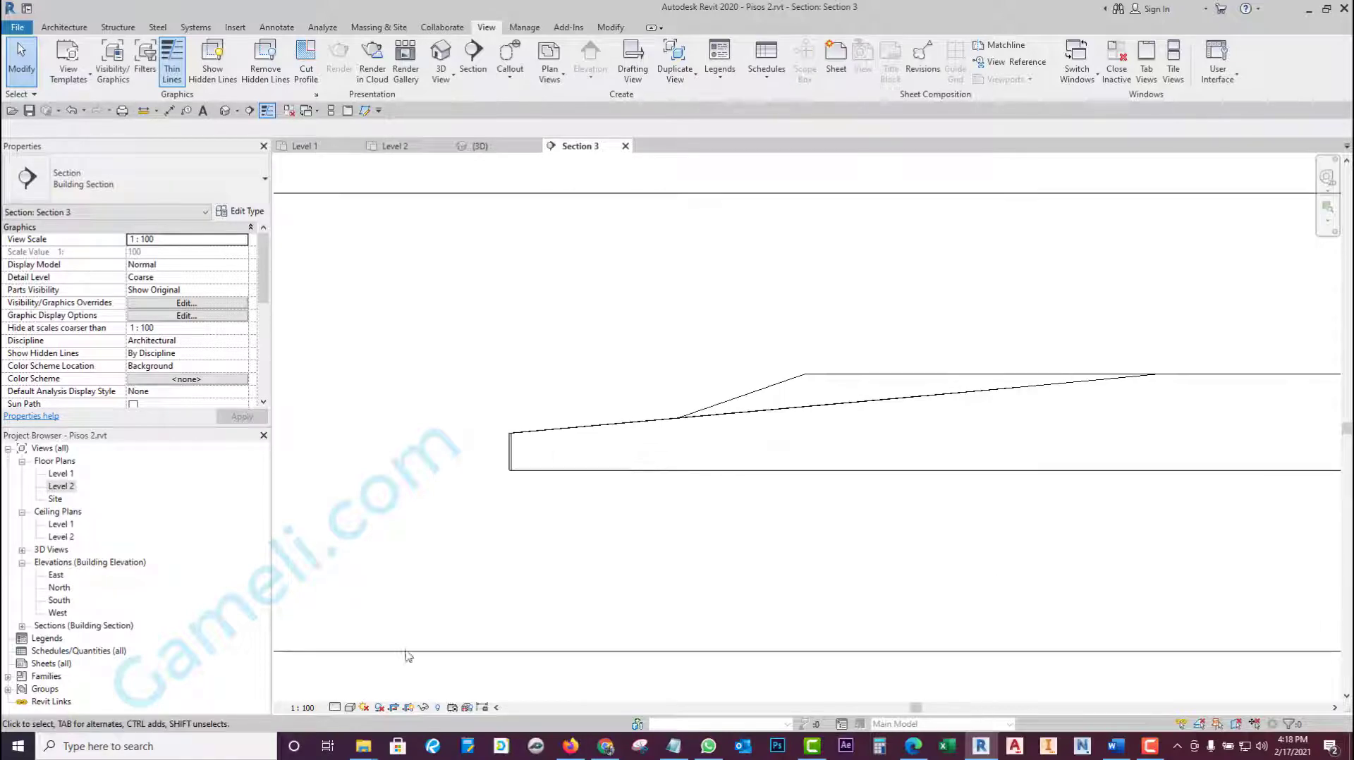
{"action": "left_click", "coordinate": [349, 707]}
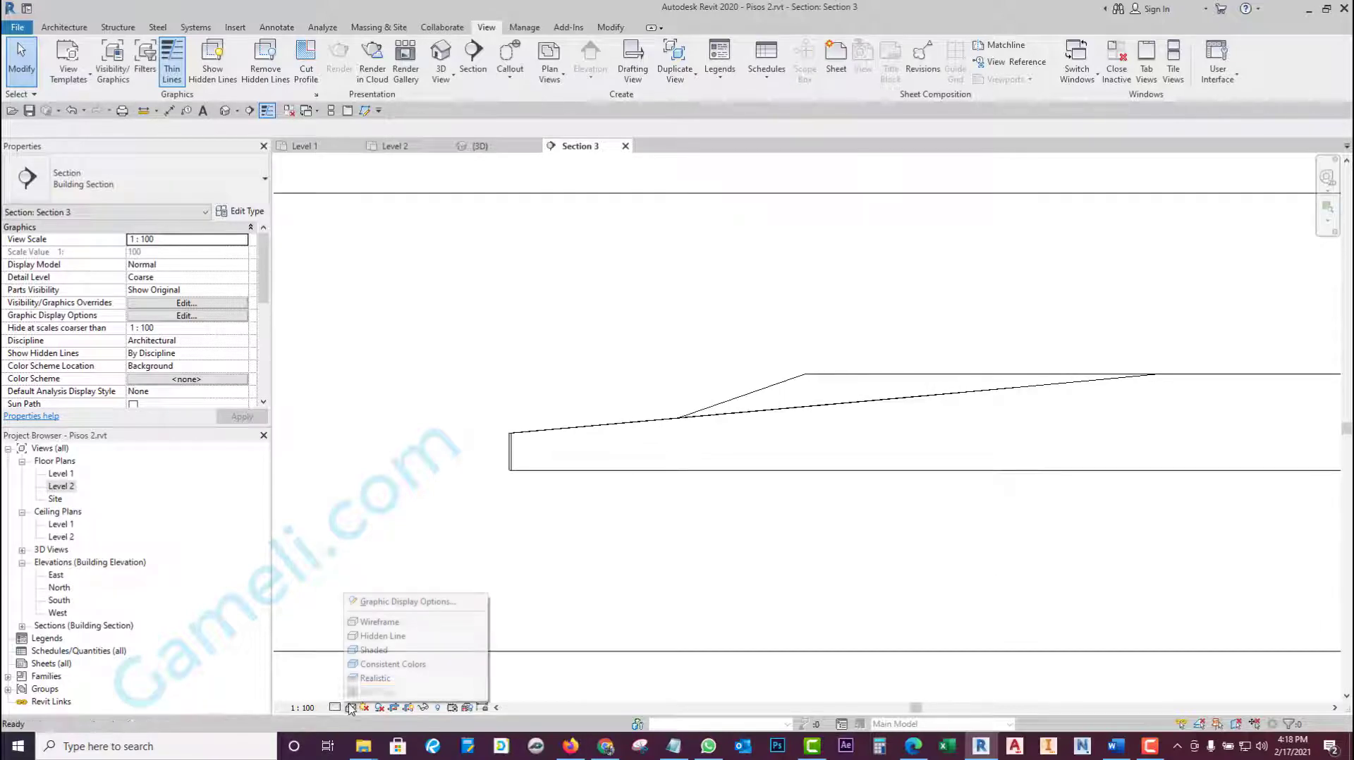
{"action": "left_click", "coordinate": [364, 664]}
- Set Section 3's detail level to Medium to reveal the sloped floor's layers
{"action": "left_click", "coordinate": [867, 480]}
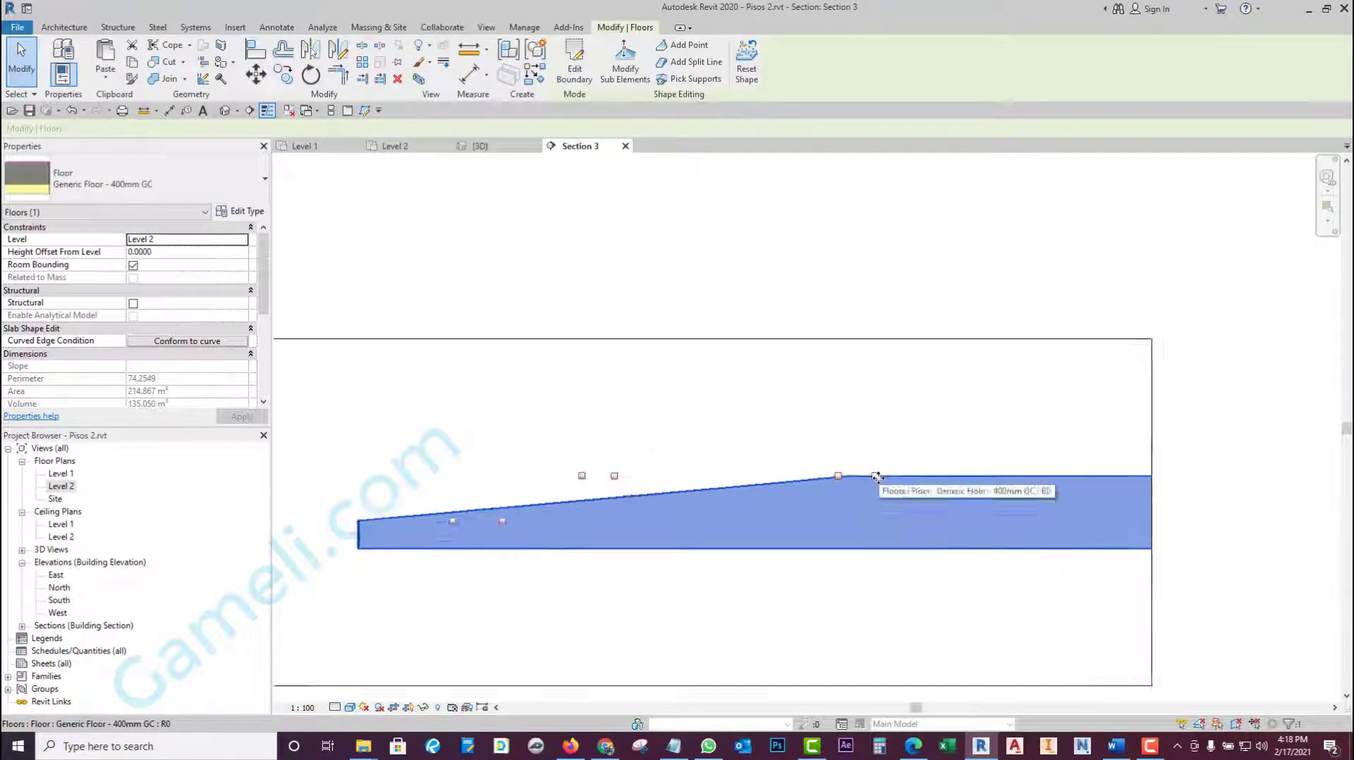
{"action": "left_click", "coordinate": [335, 707]}
{"action": "left_click", "coordinate": [354, 677]}
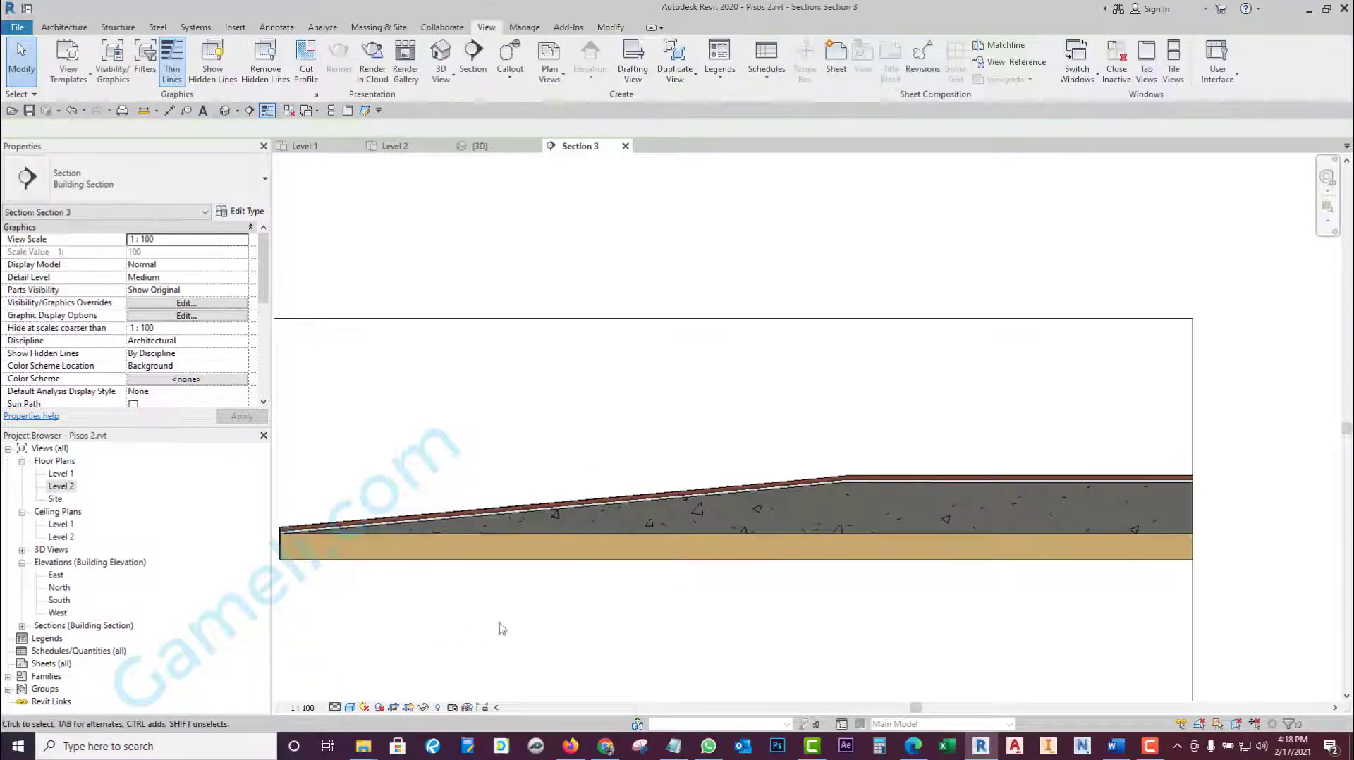
{"action": "scroll", "coordinate": [501, 627], "scroll_direction": "down", "scroll_amount": 2}
{"action": "scroll", "coordinate": [580, 600], "scroll_direction": "down", "scroll_amount": 2}
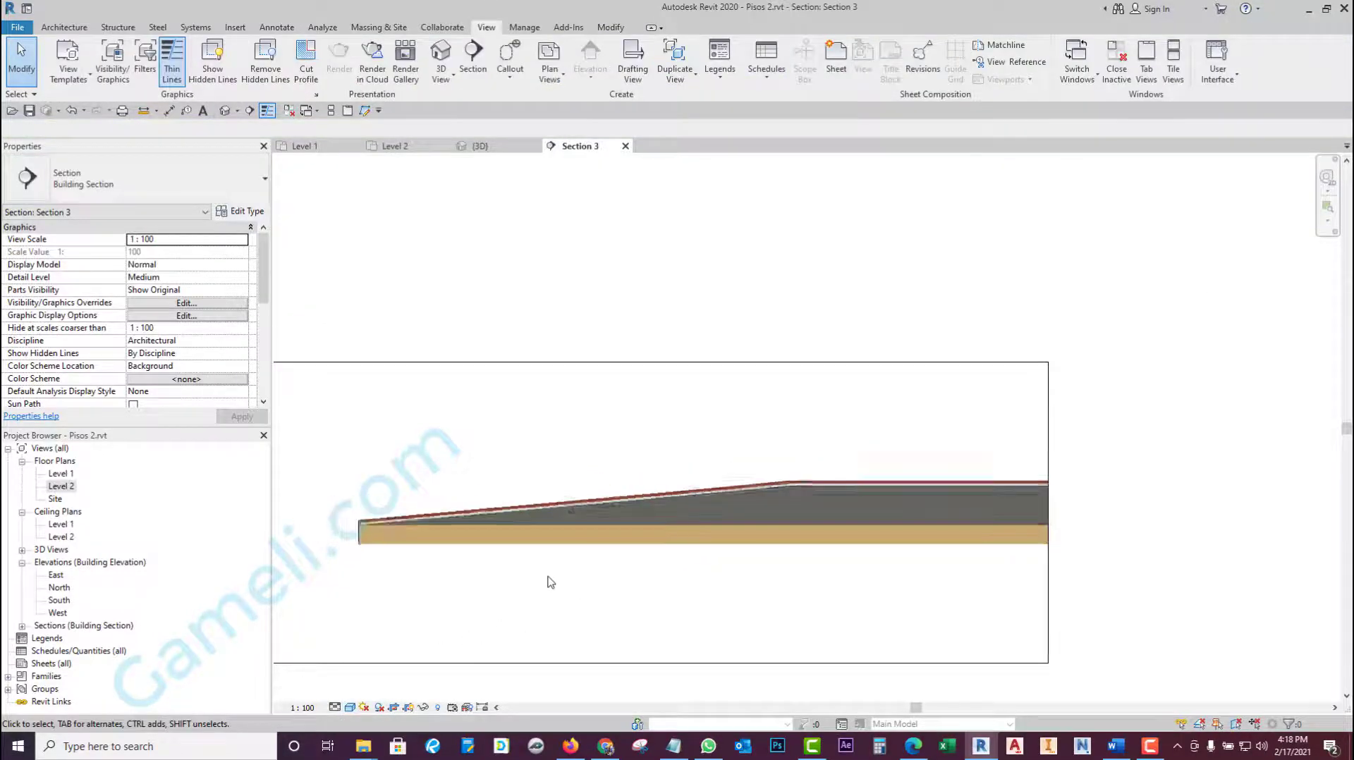
{"action": "left_click", "coordinate": [349, 708]}
{"action": "left_click", "coordinate": [557, 648]}
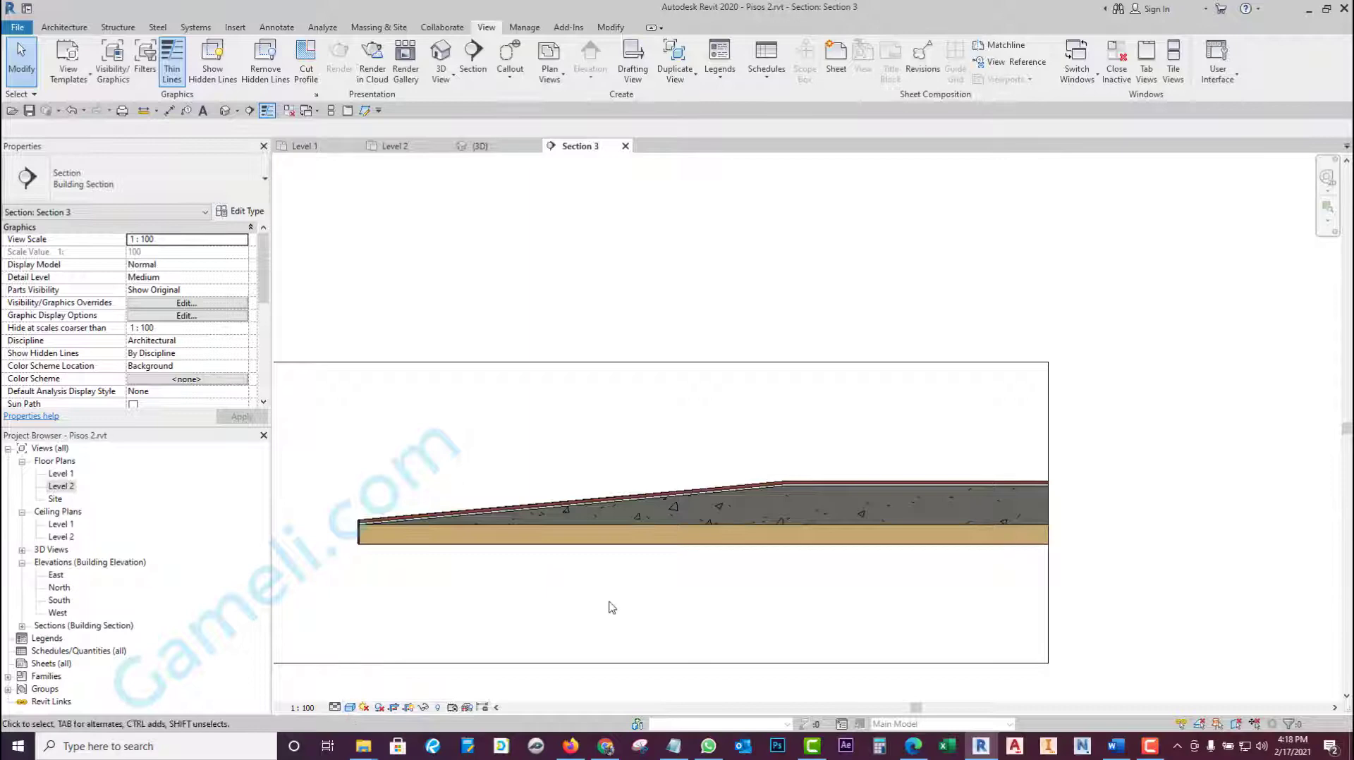
{"action": "left_click", "coordinate": [525, 545]}
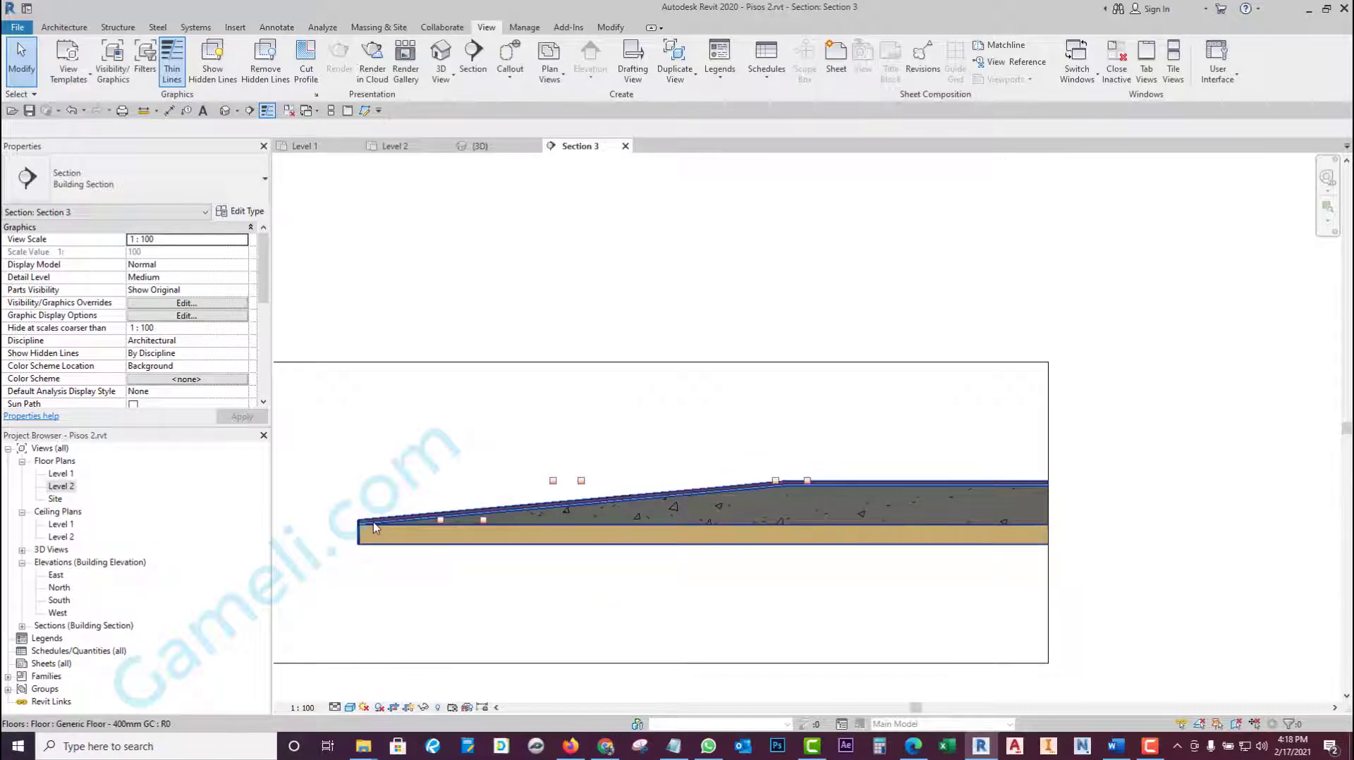
{"action": "scroll", "coordinate": [367, 526], "scroll_direction": "up", "scroll_amount": 2}
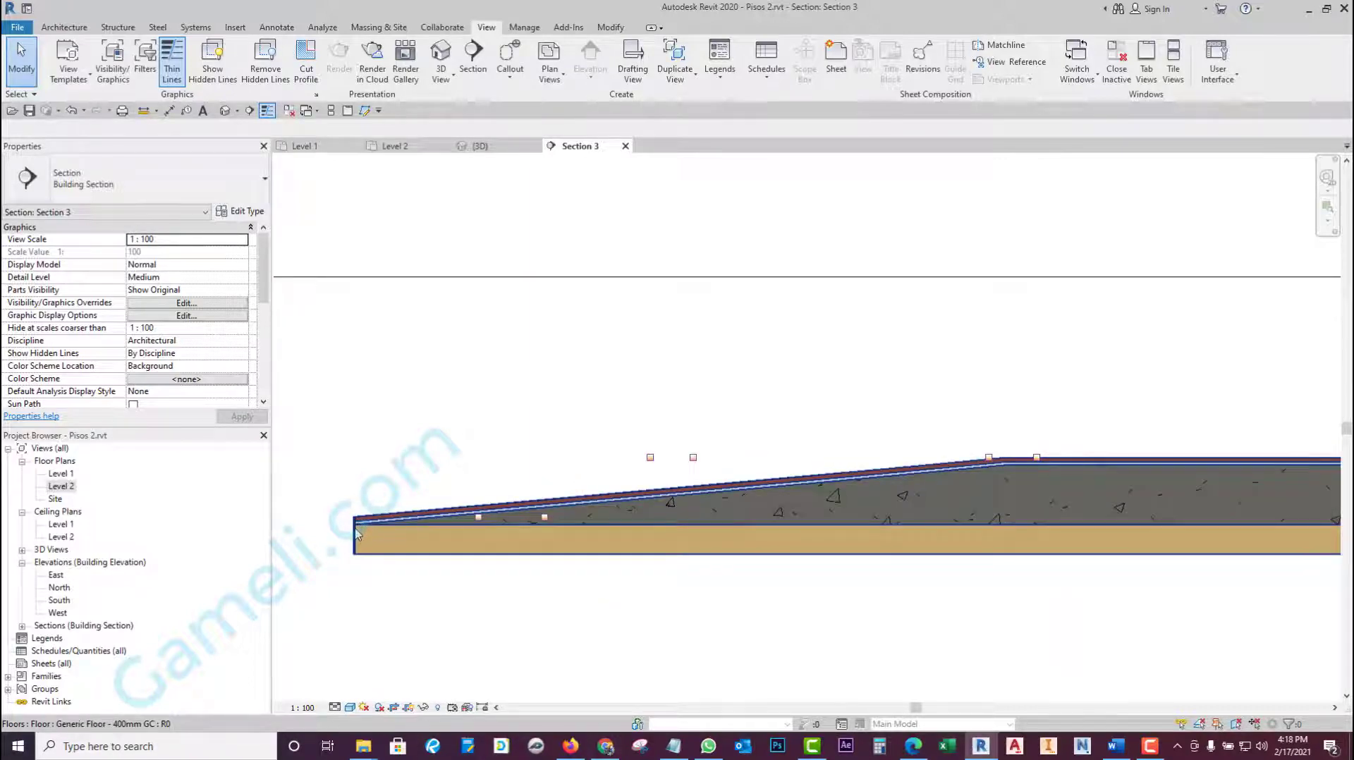
{"action": "key", "text": "Escape"}
{"action": "scroll", "coordinate": [641, 528], "scroll_direction": "down", "scroll_amount": 2}
{"action": "scroll", "coordinate": [657, 520], "scroll_direction": "down", "scroll_amount": 1}
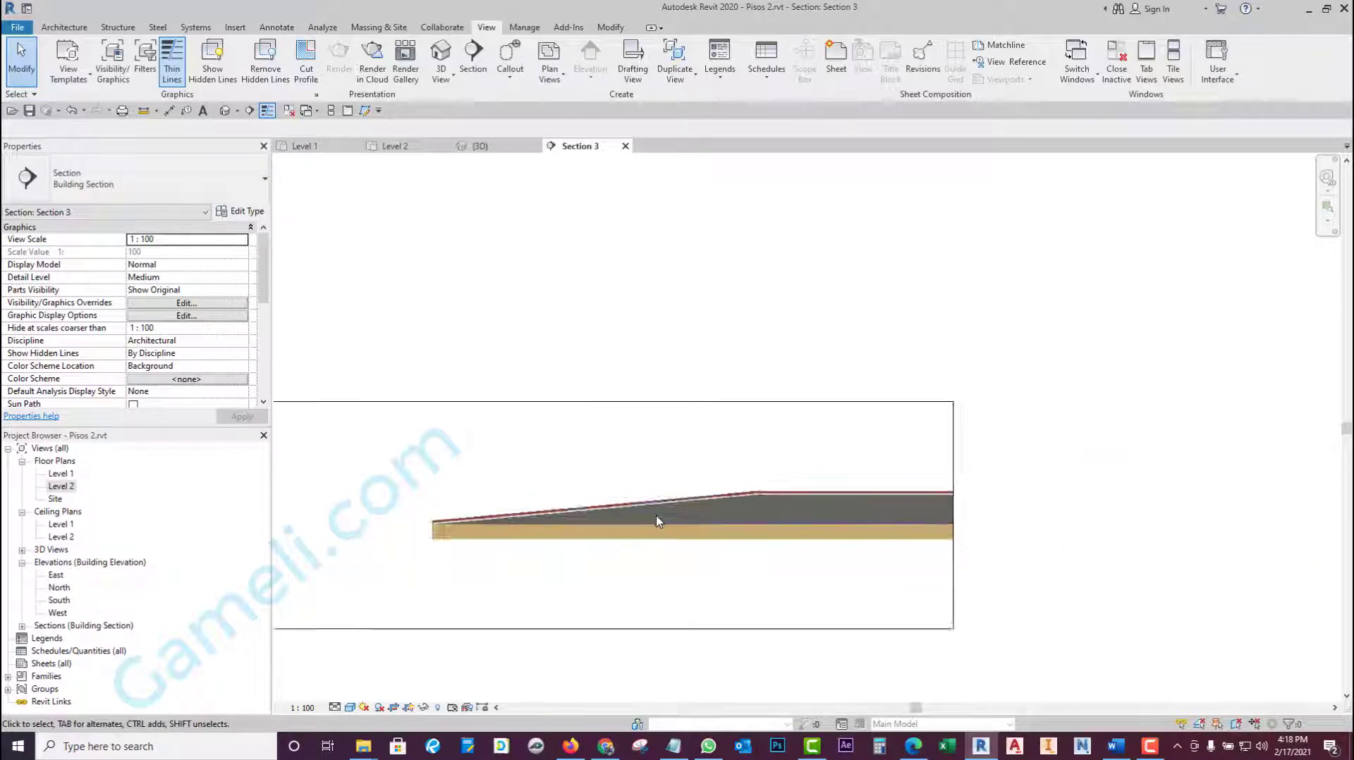
- In 3D, uncheck Variable on the floor type's Structure layer and accept the warning
{"action": "left_click", "coordinate": [479, 146]}
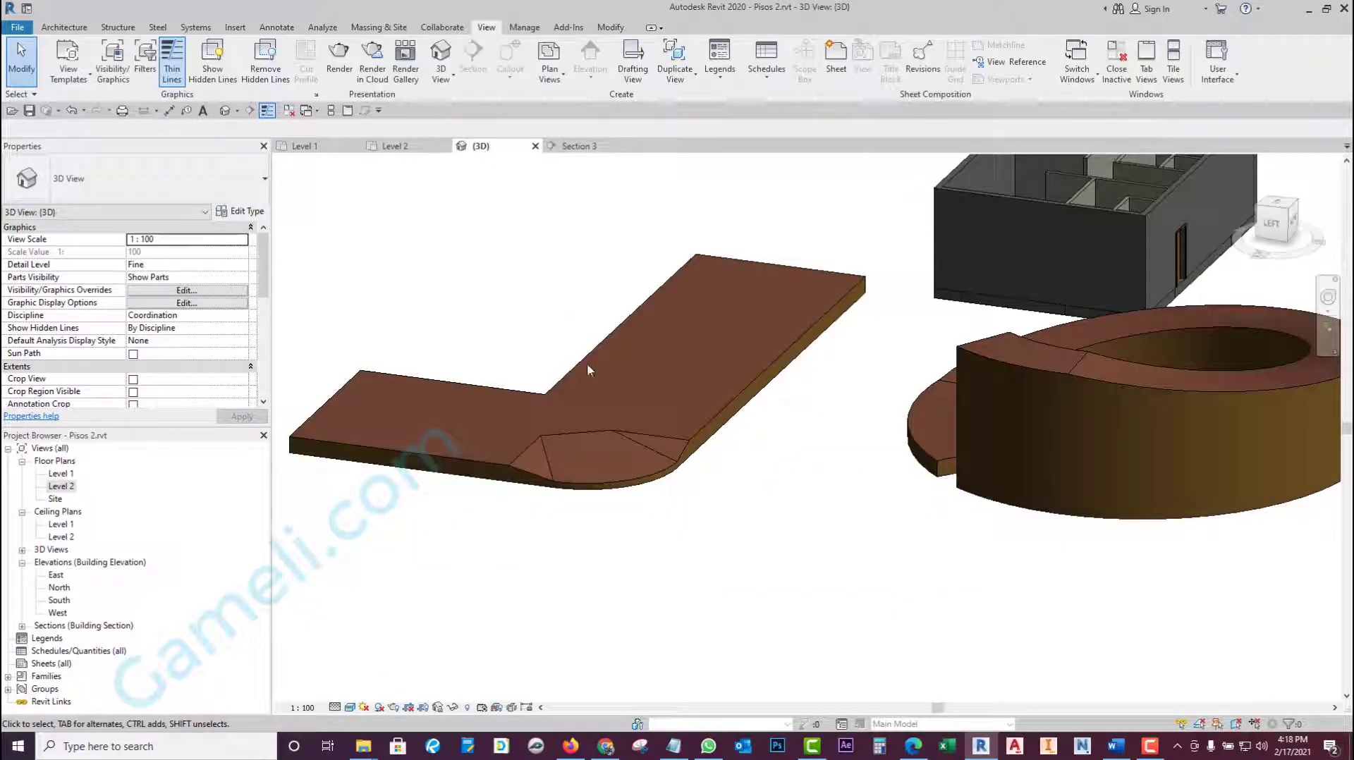
{"action": "left_click", "coordinate": [641, 486]}
{"action": "left_click", "coordinate": [239, 211]}
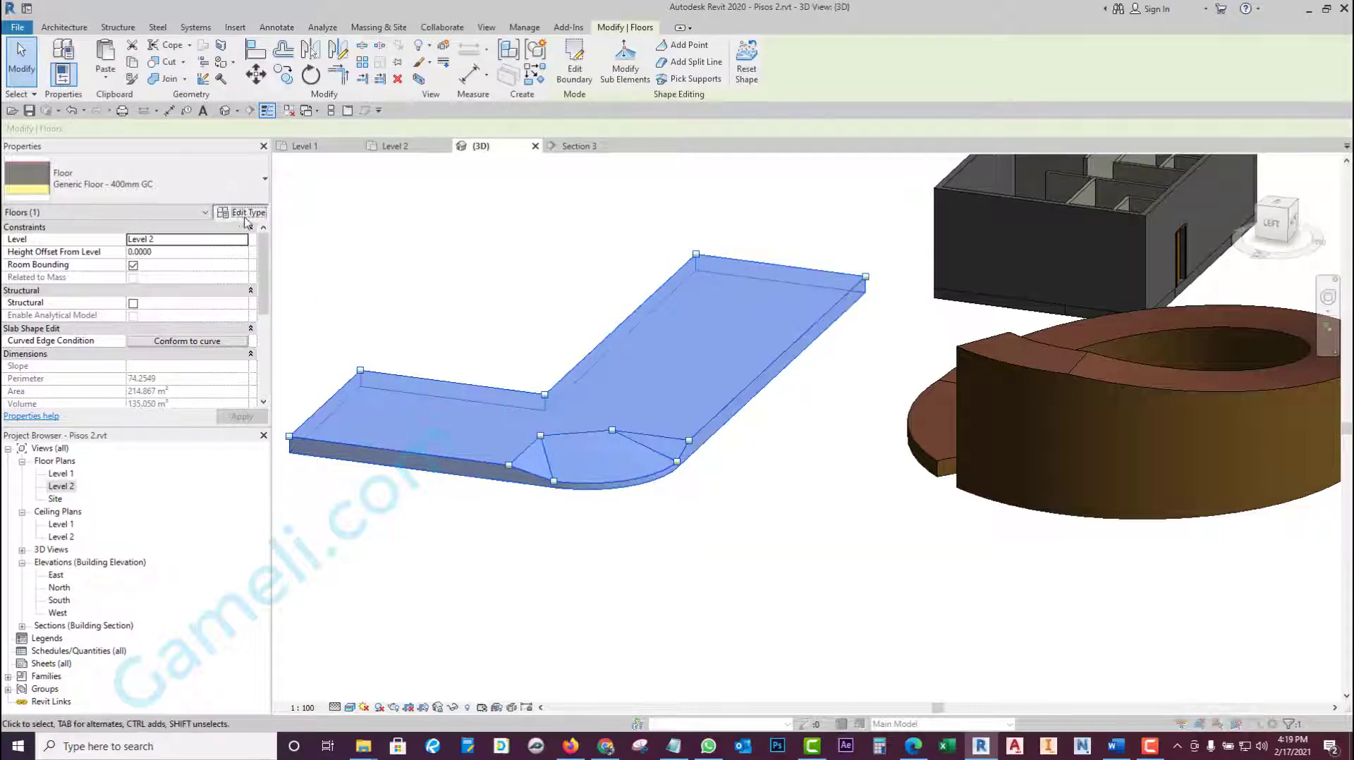
{"action": "left_click", "coordinate": [578, 392]}
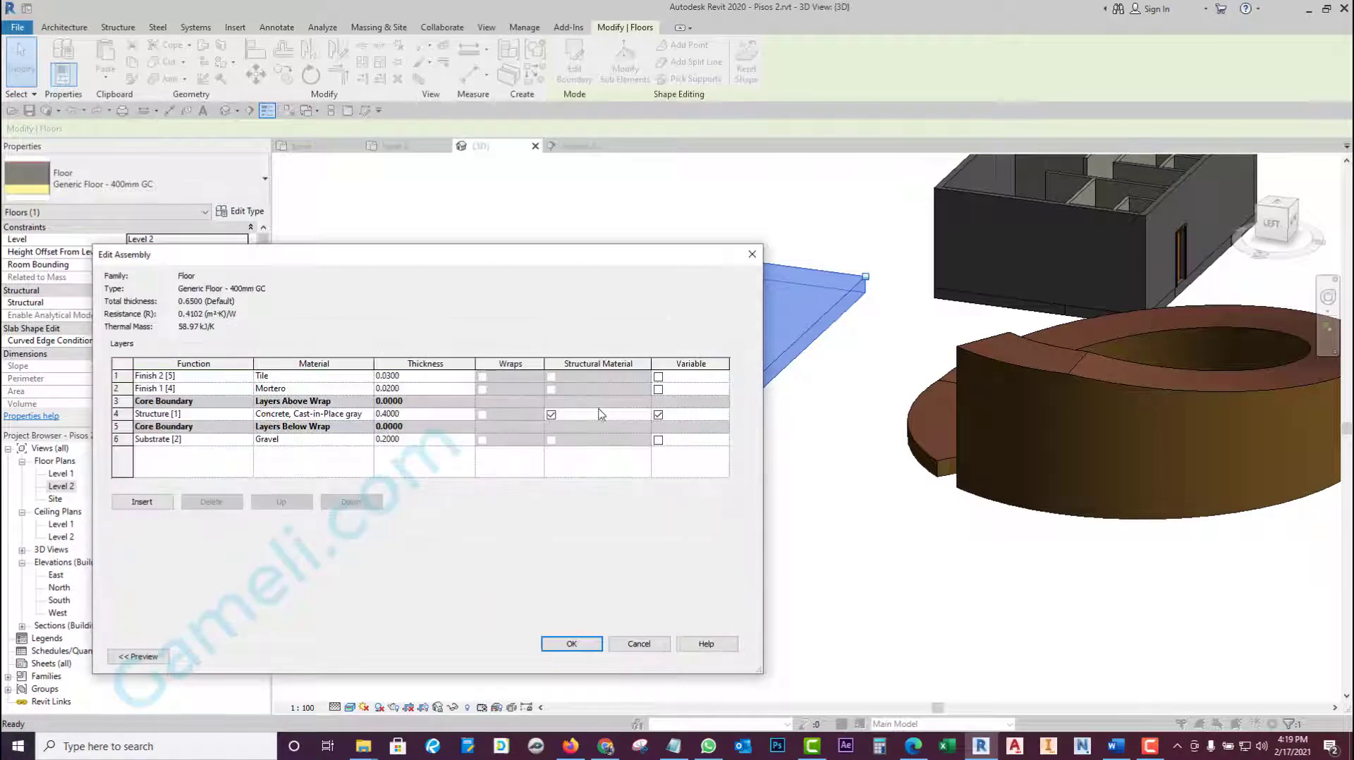
{"action": "left_click", "coordinate": [659, 415]}
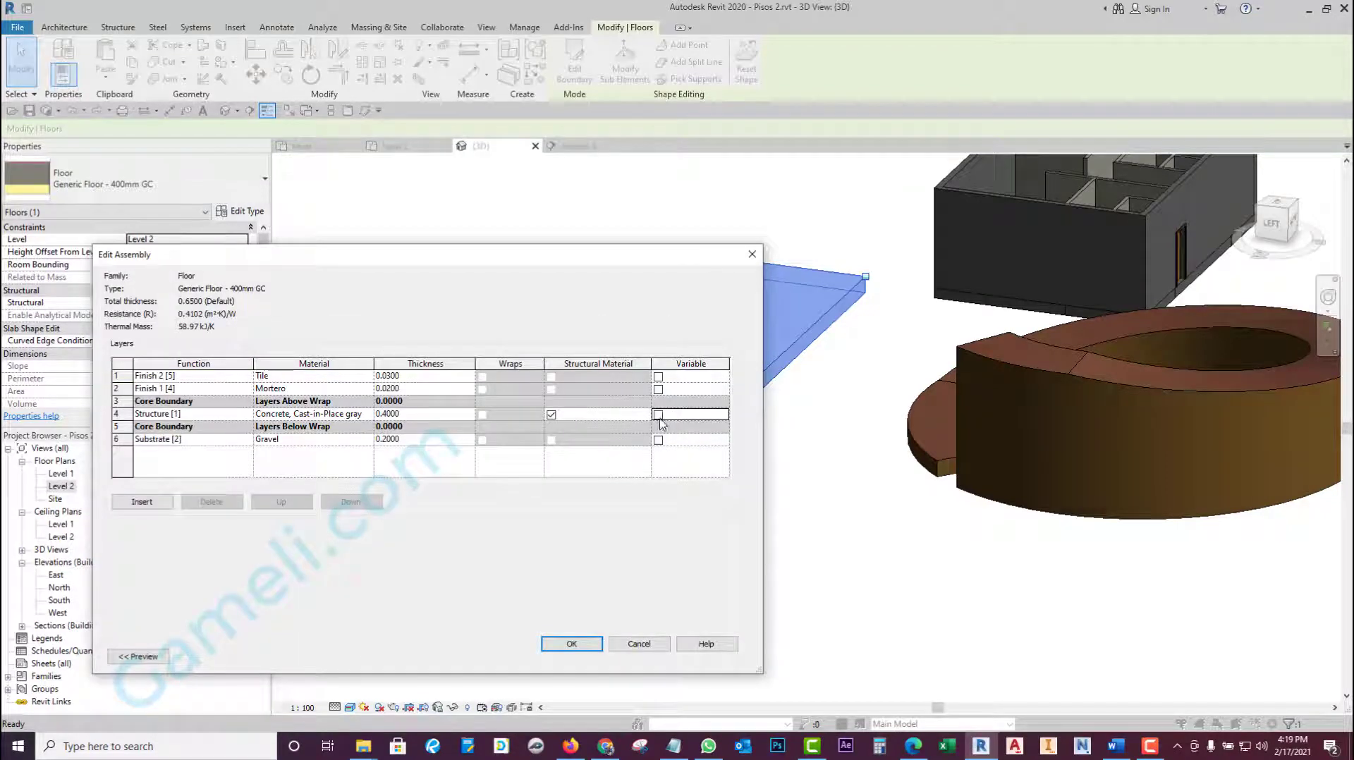
{"action": "left_click", "coordinate": [573, 644]}
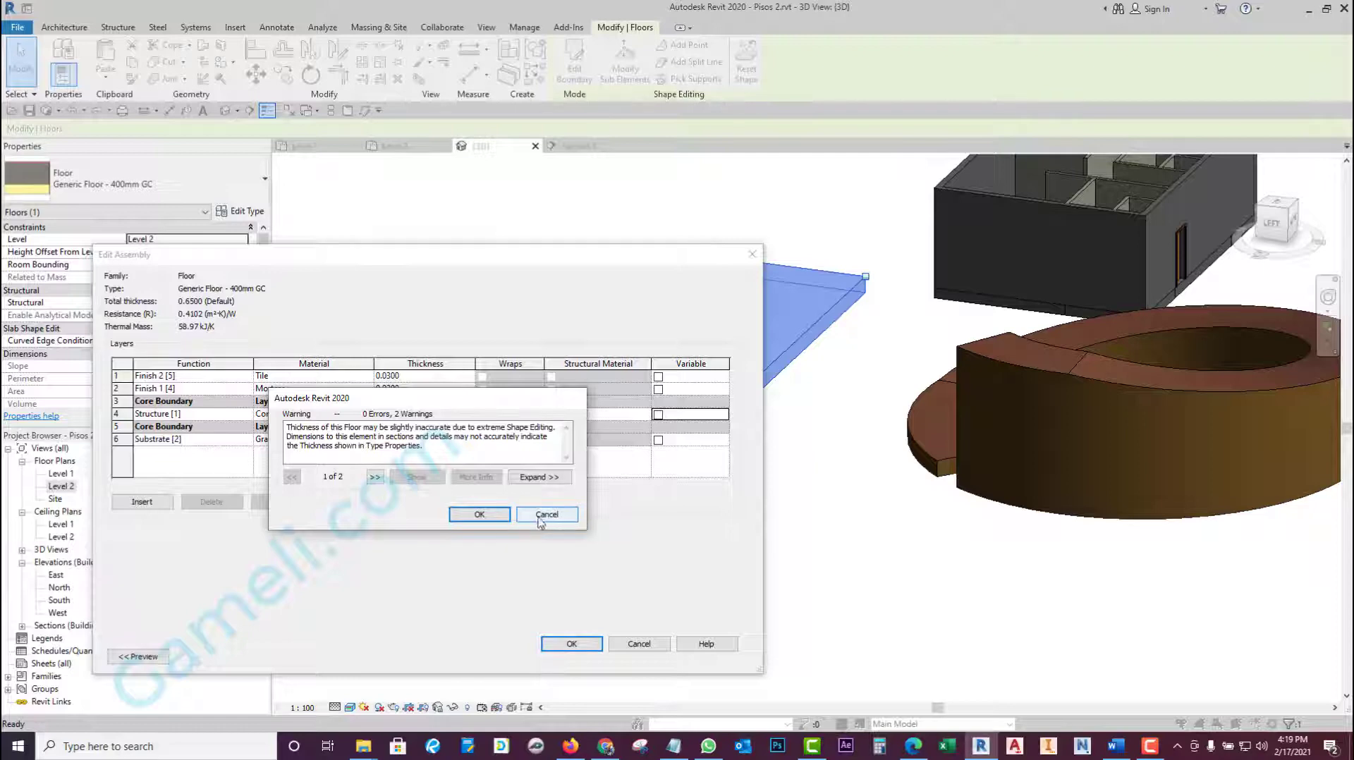
{"action": "left_click", "coordinate": [480, 514]}
{"action": "left_click", "coordinate": [591, 659]}
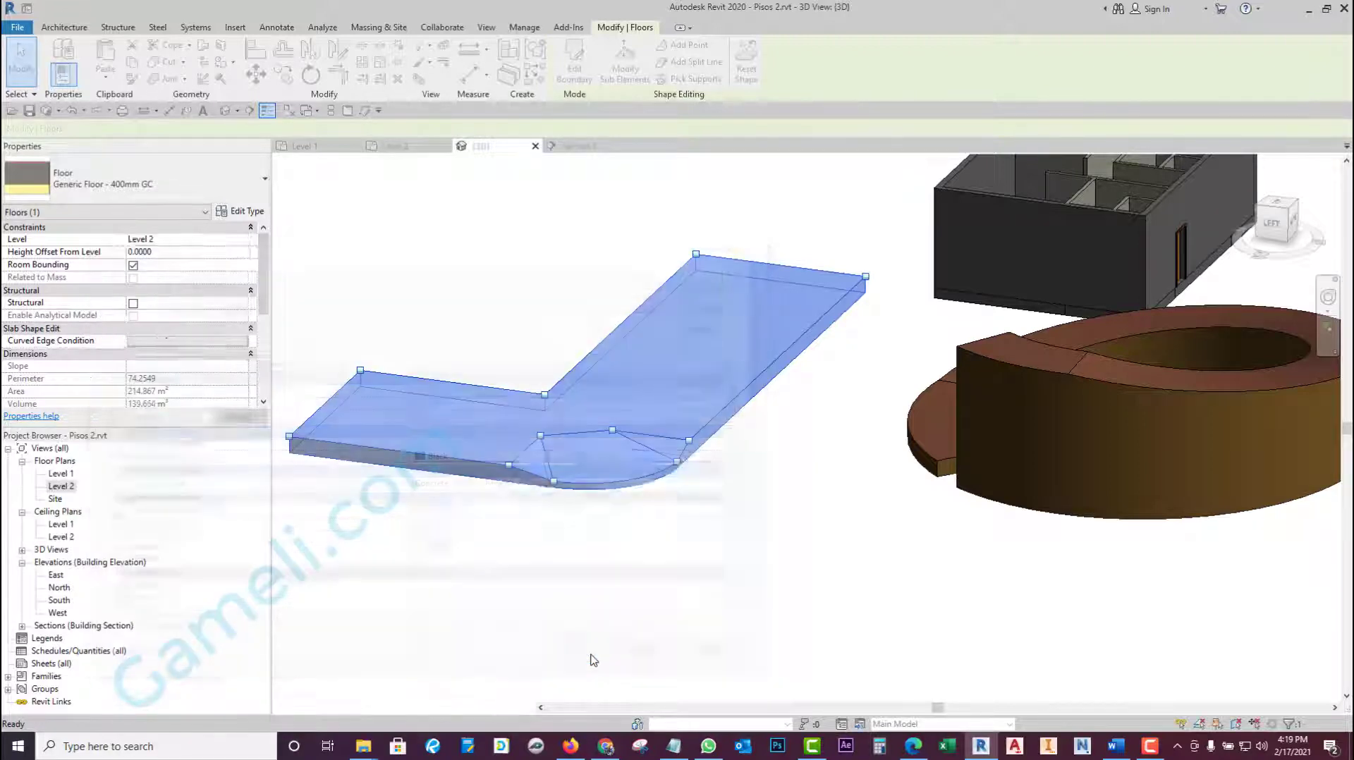
{"action": "left_click", "coordinate": [629, 621]}
{"action": "mouse_move", "coordinate": [630, 619]}
{"action": "middle_mouse_down", "text": "shift"}
{"action": "mouse_move", "coordinate": [535, 599]}
{"action": "mouse_move", "coordinate": [373, 487]}
{"action": "middle_mouse_up", "text": "shift"}
{"action": "scroll", "coordinate": [430, 506], "scroll_direction": "up", "scroll_amount": 3}
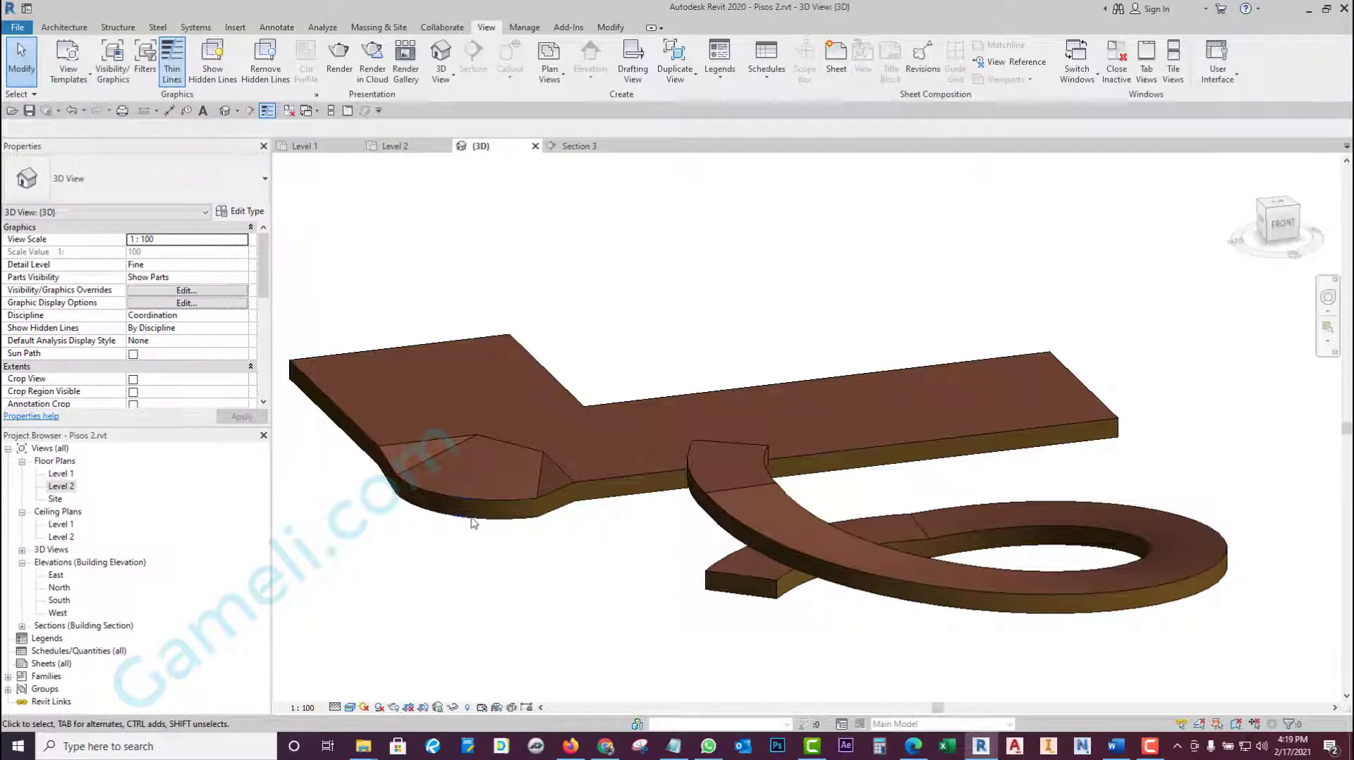
{"action": "left_click", "coordinate": [61, 487]}
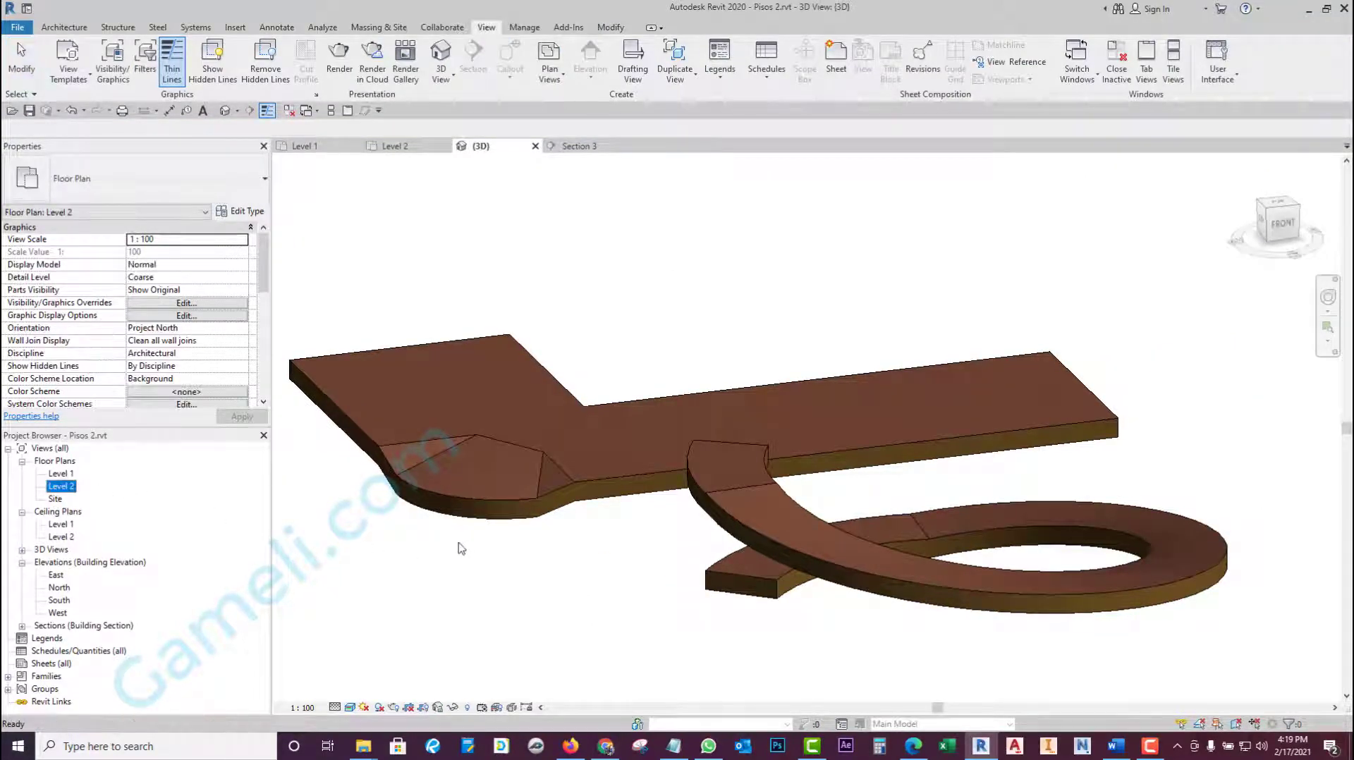
{"action": "scroll", "coordinate": [459, 548], "scroll_direction": "down", "scroll_amount": 2}
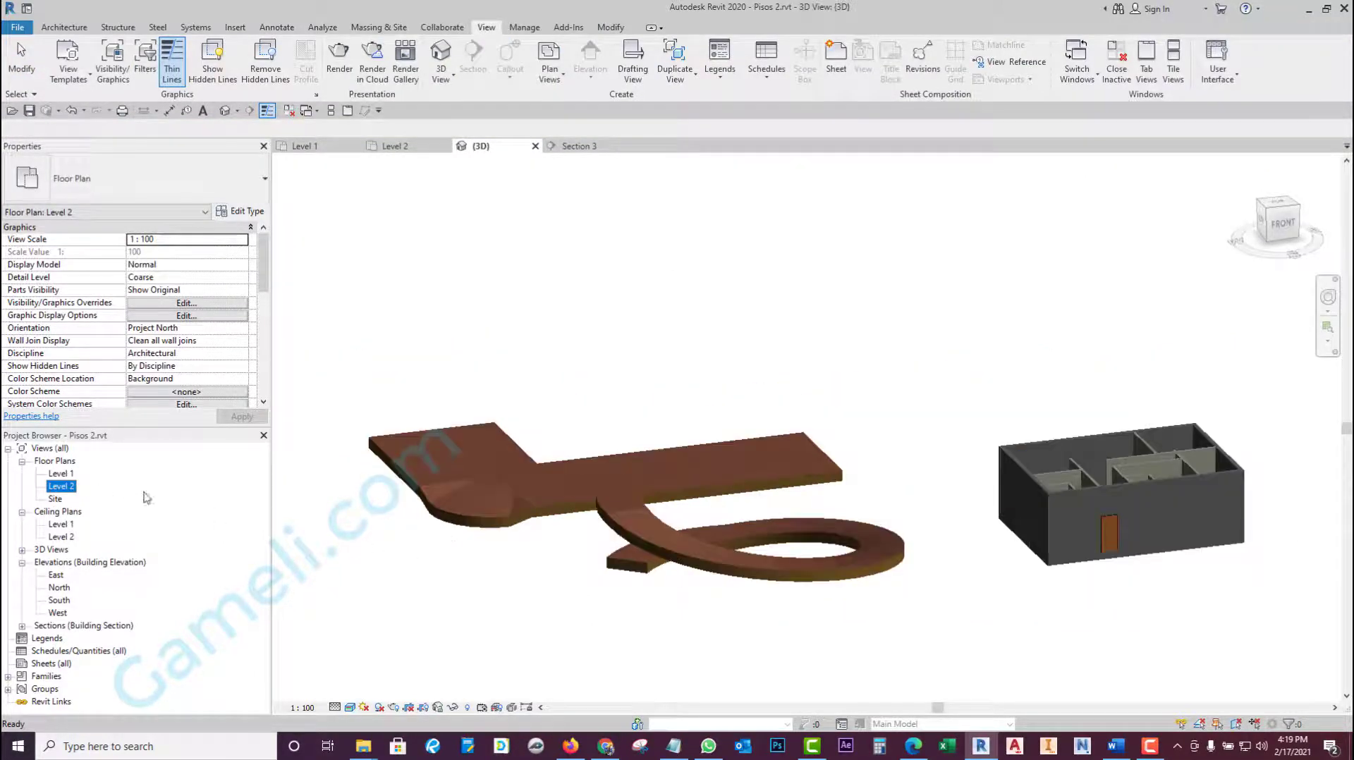
{"action": "left_click", "coordinate": [577, 146]}
{"action": "scroll", "coordinate": [505, 574], "scroll_direction": "up", "scroll_amount": 2}
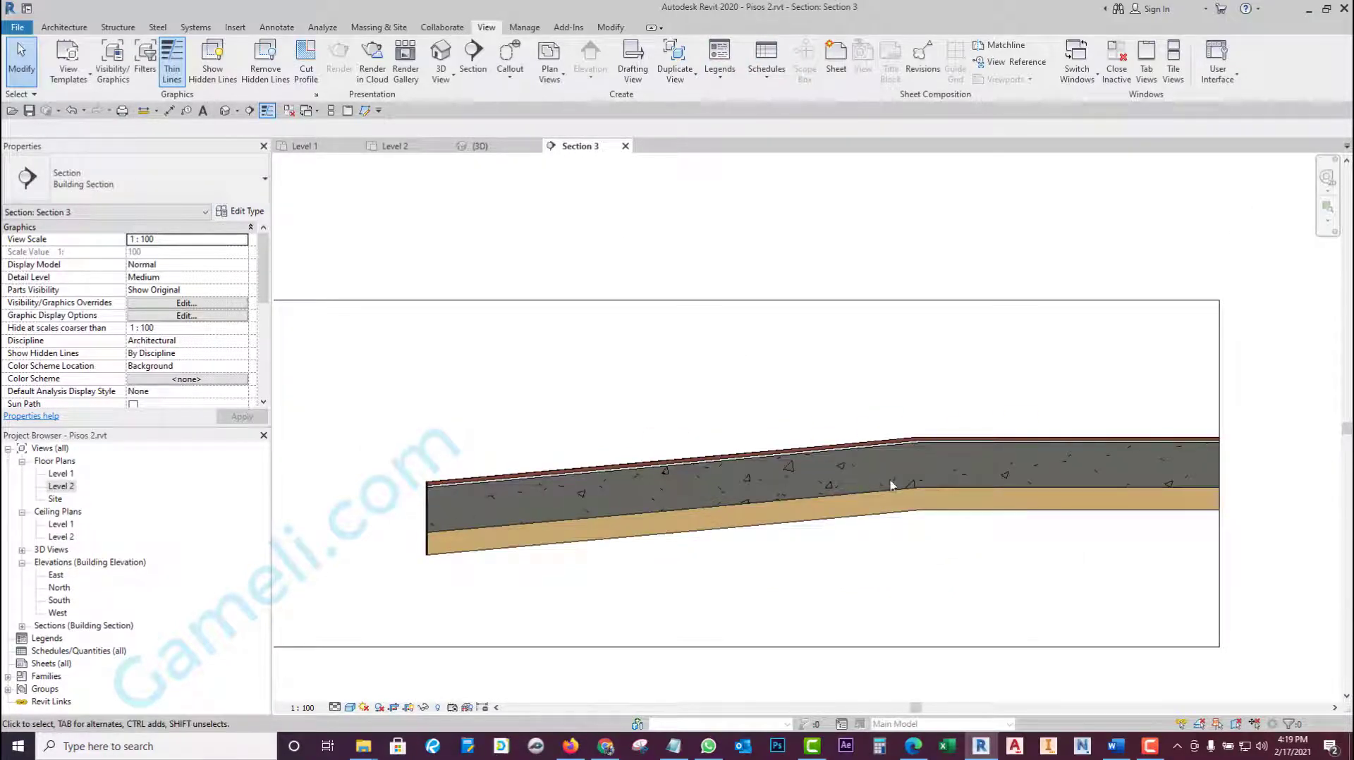
{"action": "scroll", "coordinate": [809, 513], "scroll_direction": "down", "scroll_amount": 2}
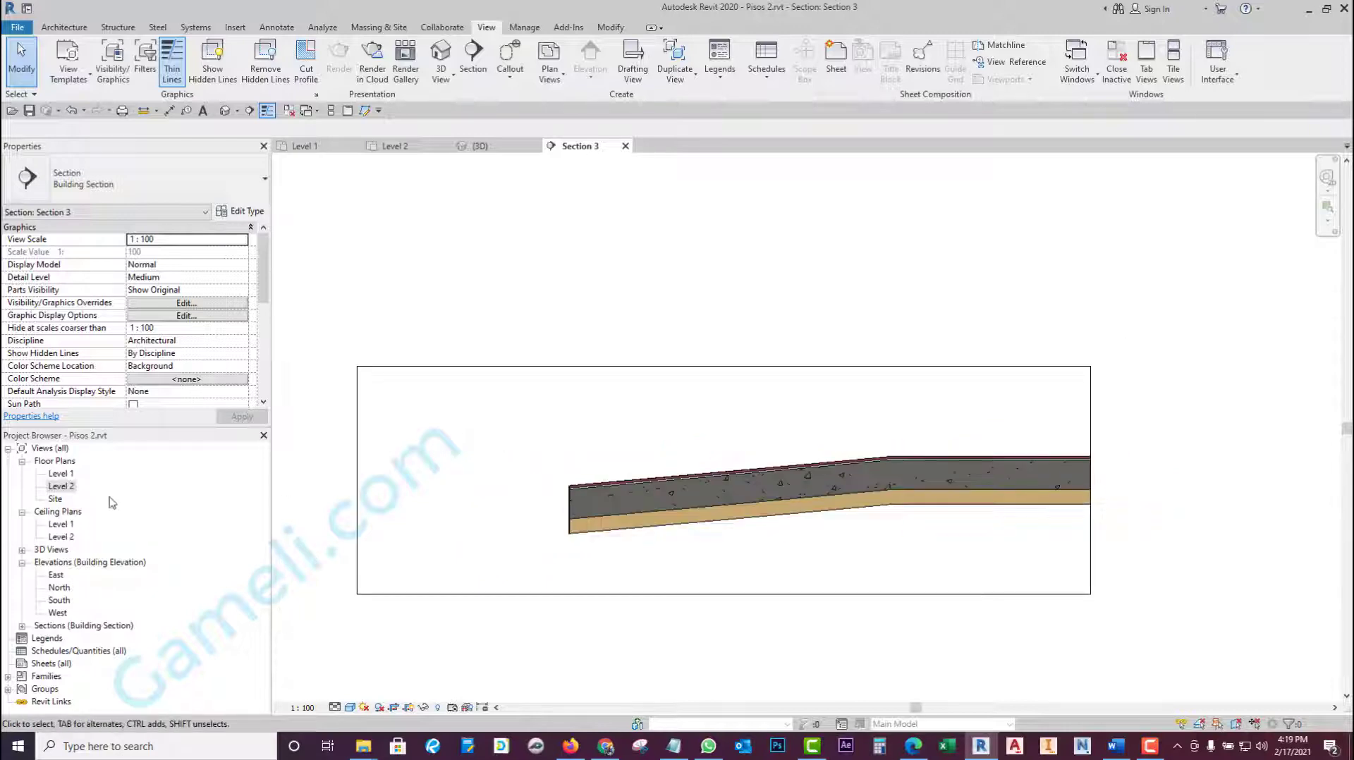
{"action": "left_click", "coordinate": [492, 149]}
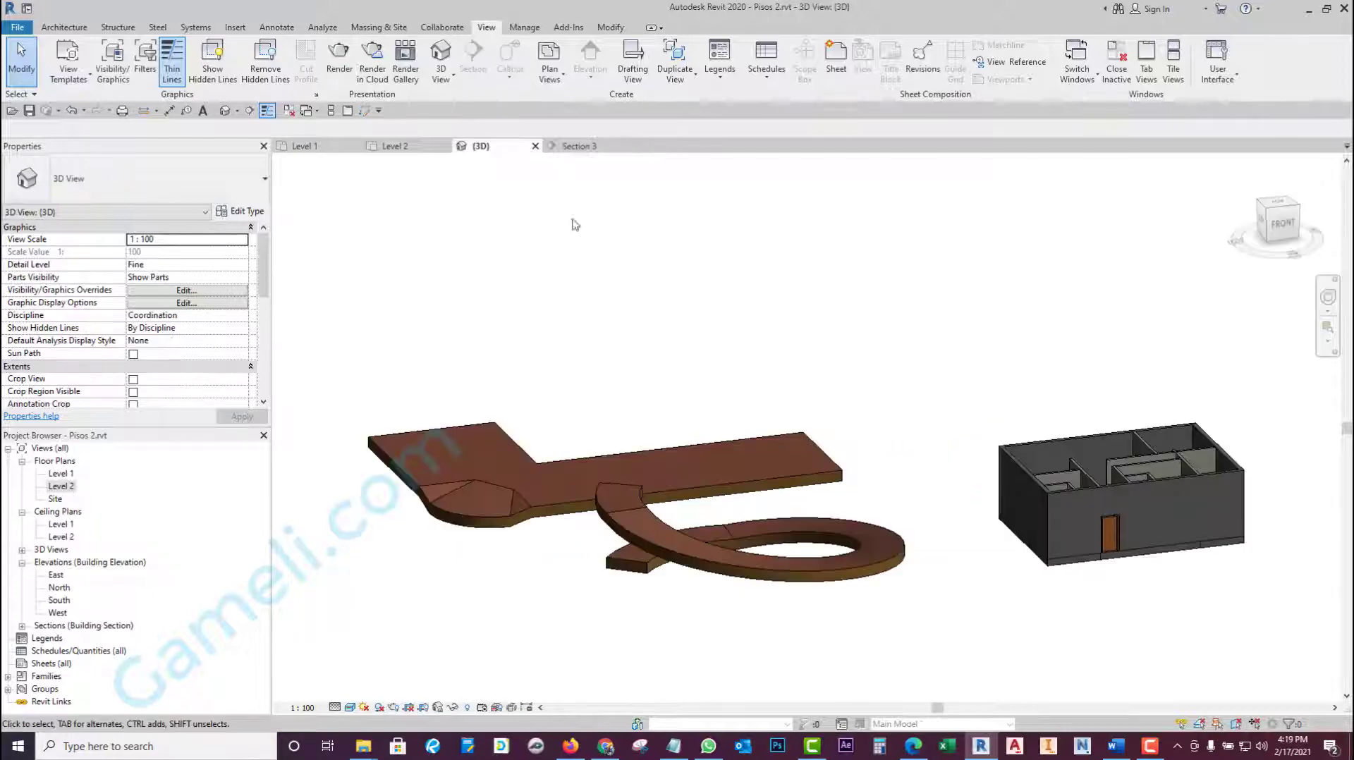
{"action": "mouse_move", "coordinate": [572, 508]}
{"action": "middle_mouse_down", "text": "shift"}
{"action": "mouse_move", "coordinate": [607, 565]}
{"action": "mouse_move", "coordinate": [816, 592]}
{"action": "mouse_move", "coordinate": [750, 562]}
{"action": "middle_mouse_up", "text": "shift"}
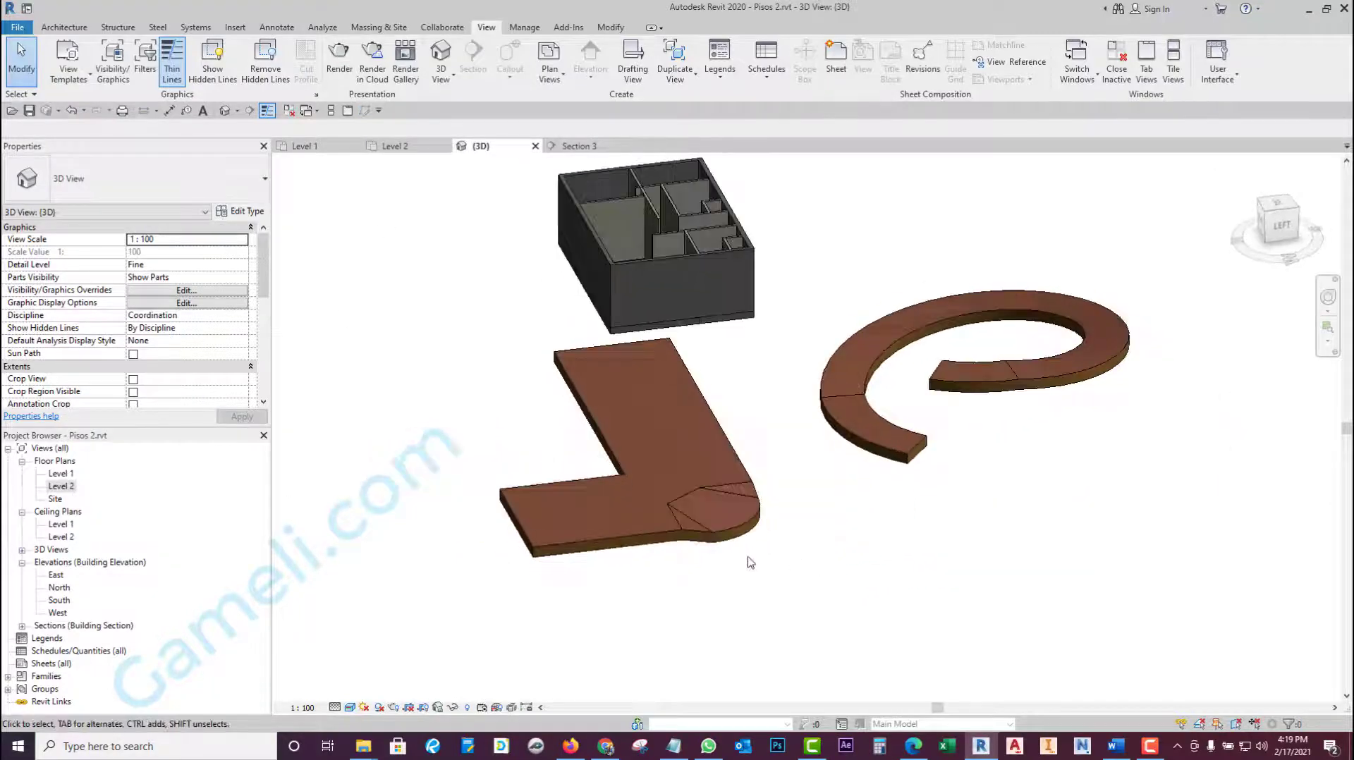
{"action": "scroll", "coordinate": [751, 529], "scroll_direction": "up", "scroll_amount": 4}
{"action": "scroll", "coordinate": [753, 502], "scroll_direction": "up", "scroll_amount": 1}
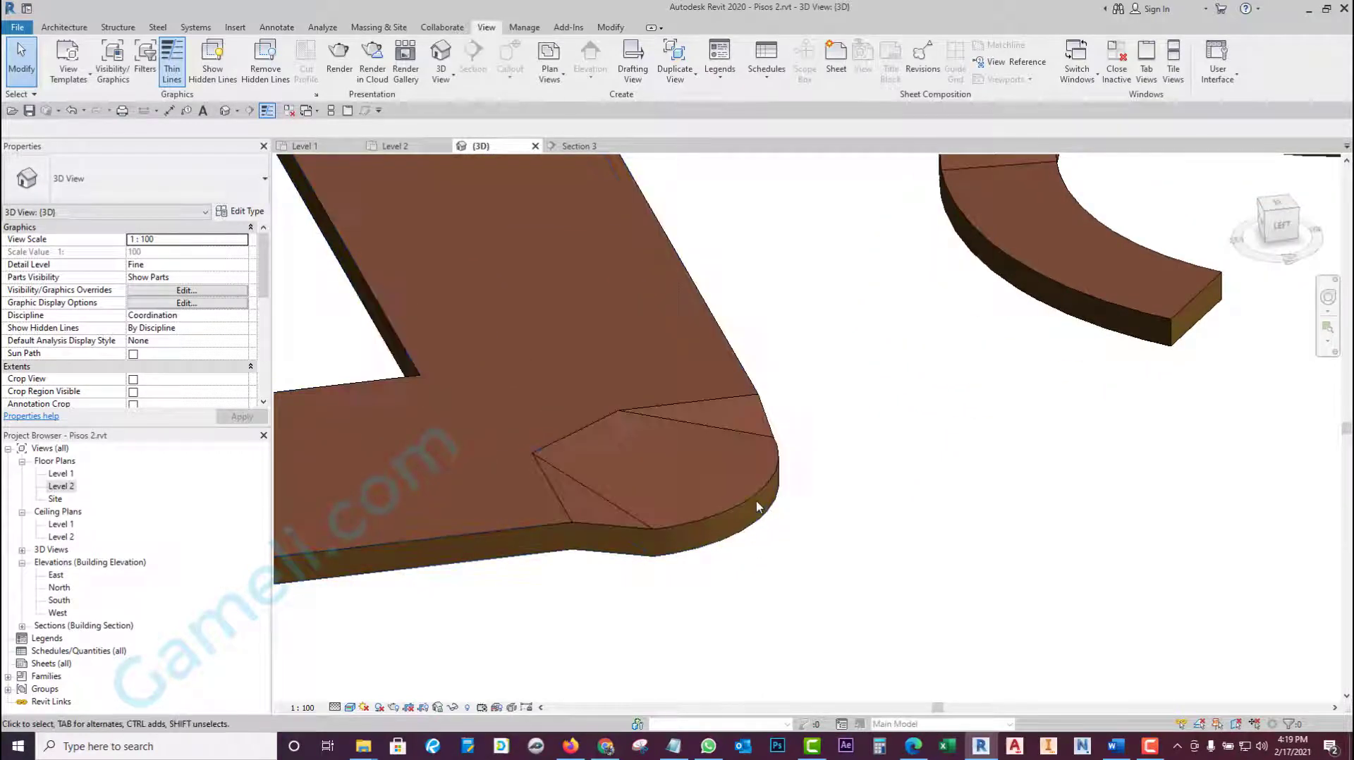
{"action": "mouse_move", "coordinate": [659, 454]}
{"action": "middle_mouse_down", "text": "shift"}
{"action": "mouse_move", "coordinate": [705, 456]}
{"action": "mouse_move", "coordinate": [704, 385]}
{"action": "mouse_move", "coordinate": [652, 429]}
{"action": "mouse_move", "coordinate": [668, 406]}
{"action": "middle_mouse_up", "text": "shift"}
{"action": "scroll", "coordinate": [669, 406], "scroll_direction": "up", "scroll_amount": 1}
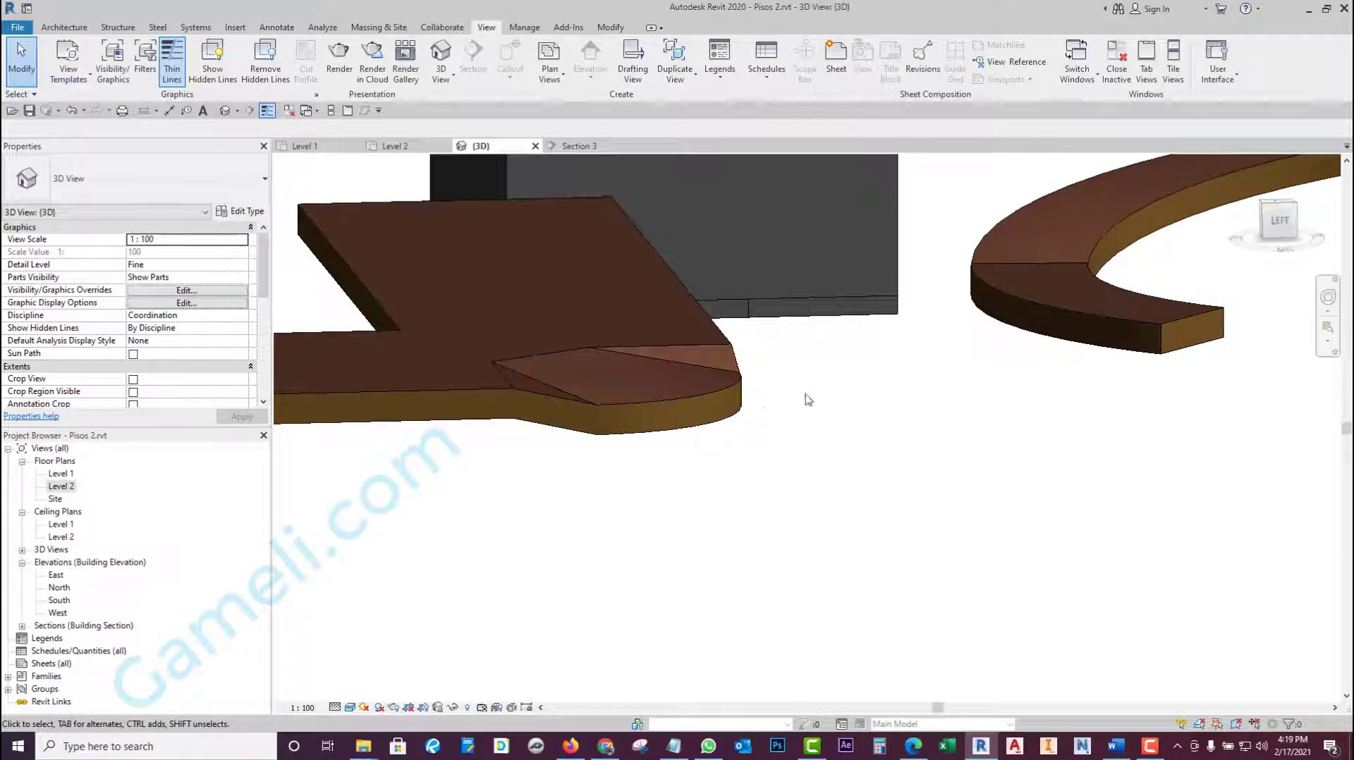
{"action": "mouse_move", "coordinate": [789, 401]}
{"action": "middle_mouse_down", "text": "shift"}
{"action": "mouse_move", "coordinate": [698, 409]}
{"action": "mouse_move", "coordinate": [615, 478]}
{"action": "mouse_move", "coordinate": [755, 467]}
{"action": "mouse_move", "coordinate": [706, 465]}
{"action": "middle_mouse_up", "text": "shift"}
{"action": "scroll", "coordinate": [616, 478], "scroll_direction": "down", "scroll_amount": 2}
{"action": "left_click", "coordinate": [61, 486]}
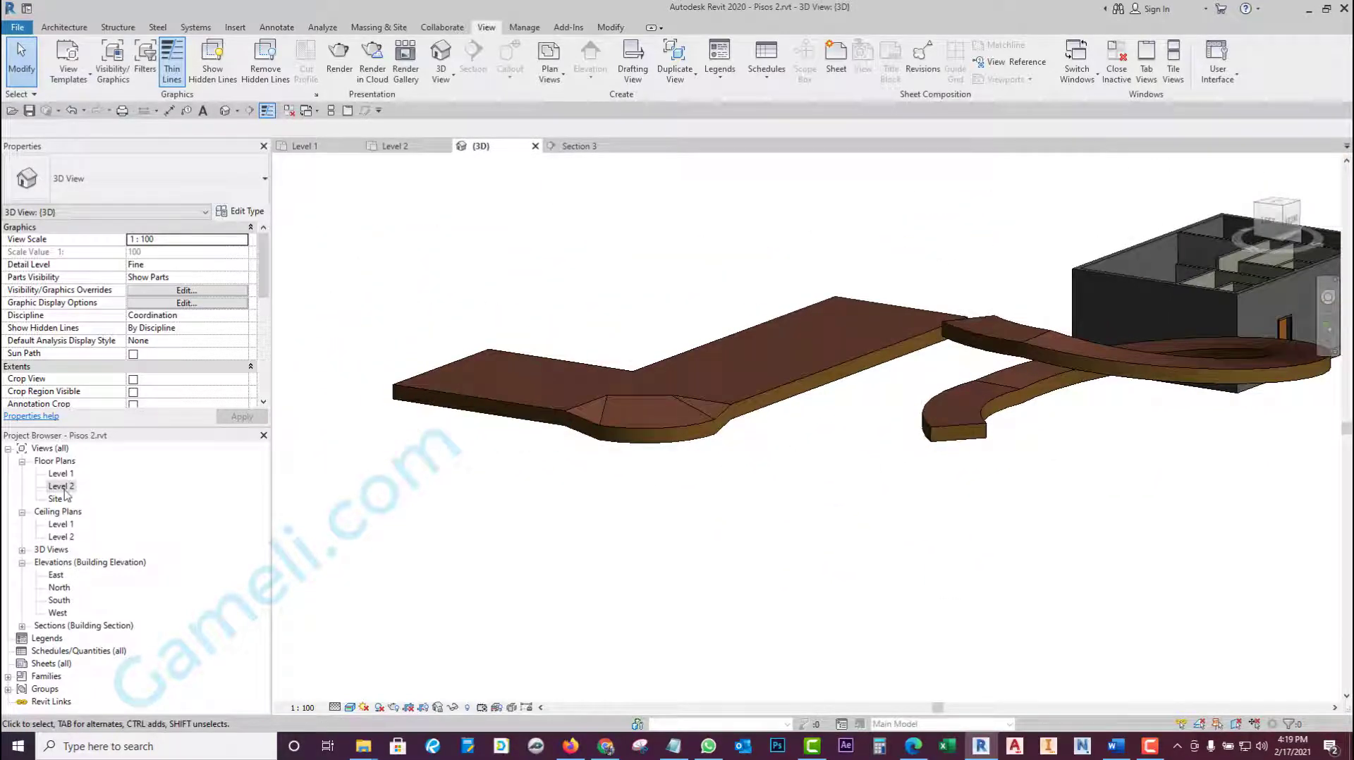
{"action": "left_click", "coordinate": [573, 146]}
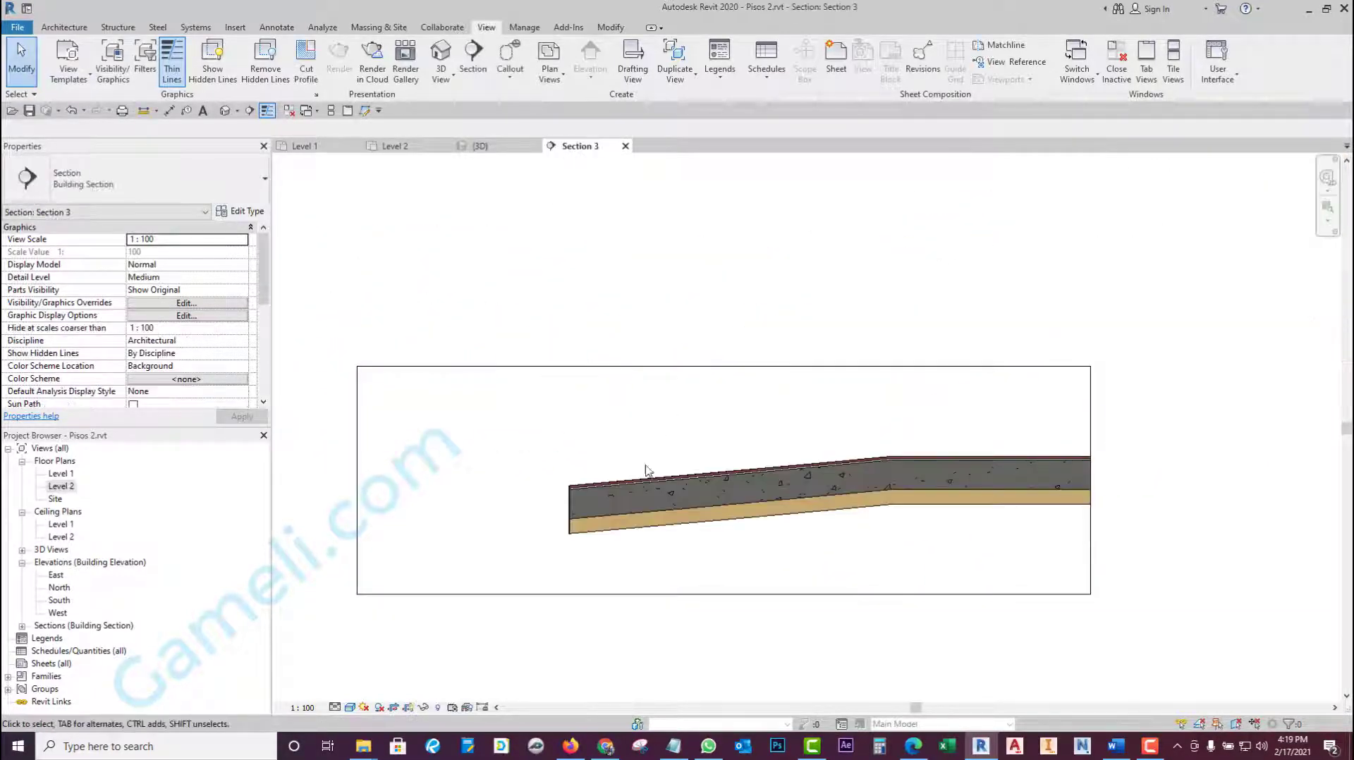
{"action": "scroll", "coordinate": [588, 505], "scroll_direction": "down", "scroll_amount": 1}
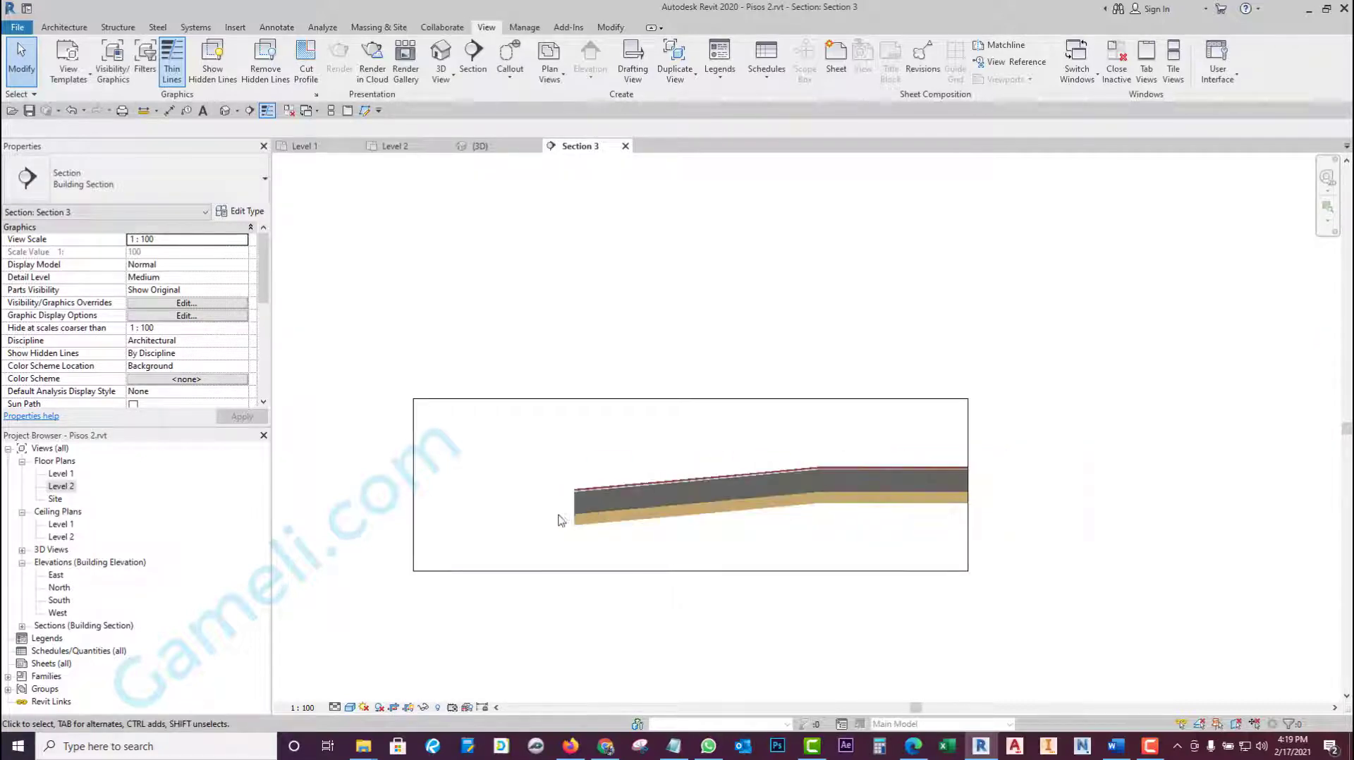
{"action": "left_click", "coordinate": [573, 499]}
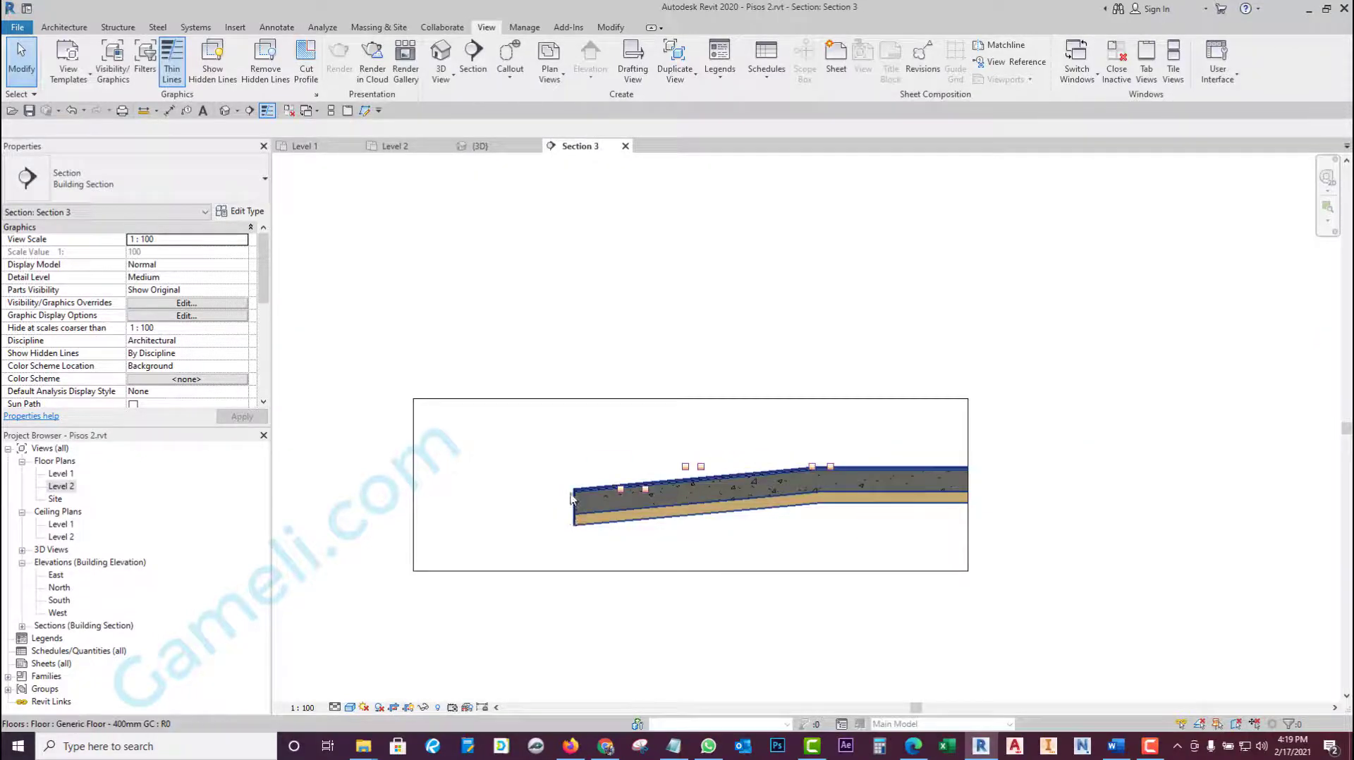
{"action": "left_click", "coordinate": [553, 501]}
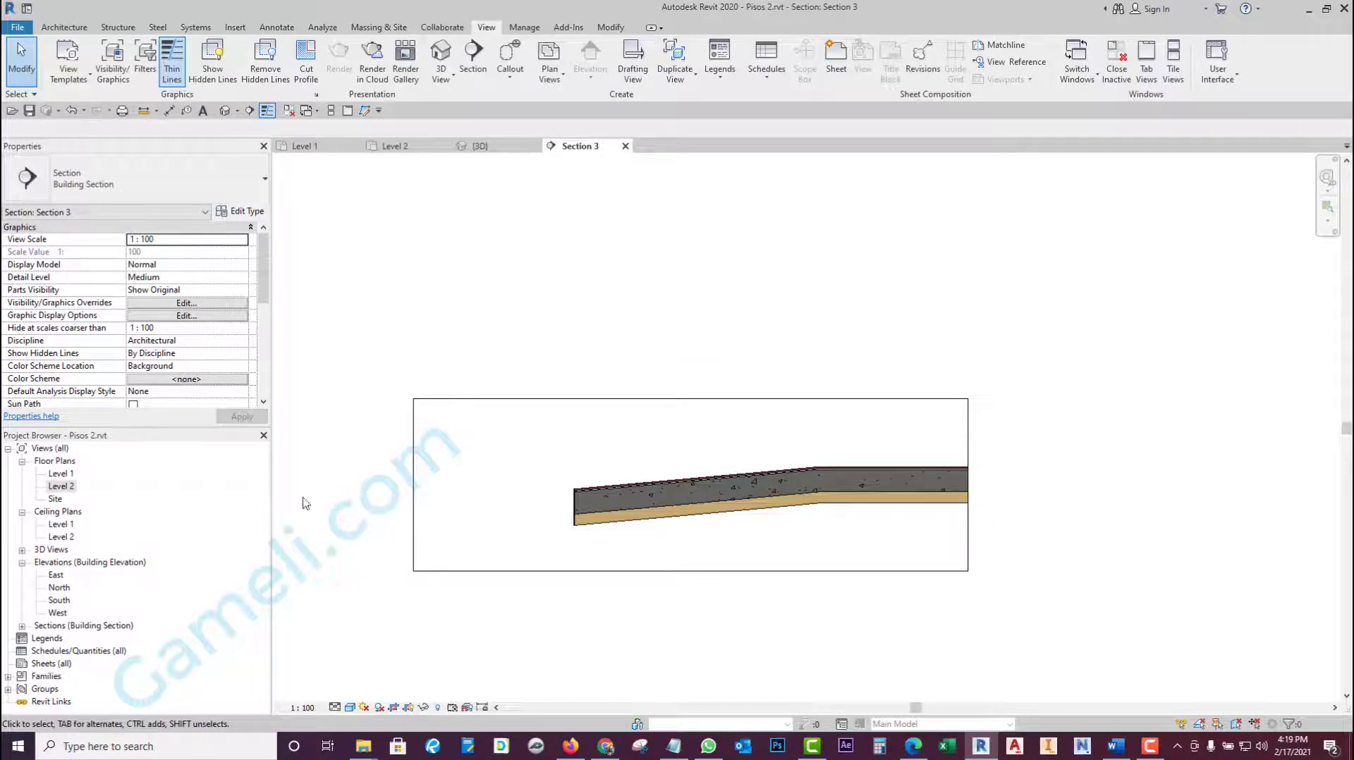
{"action": "left_click", "coordinate": [583, 502]}
{"action": "left_click", "coordinate": [547, 497]}
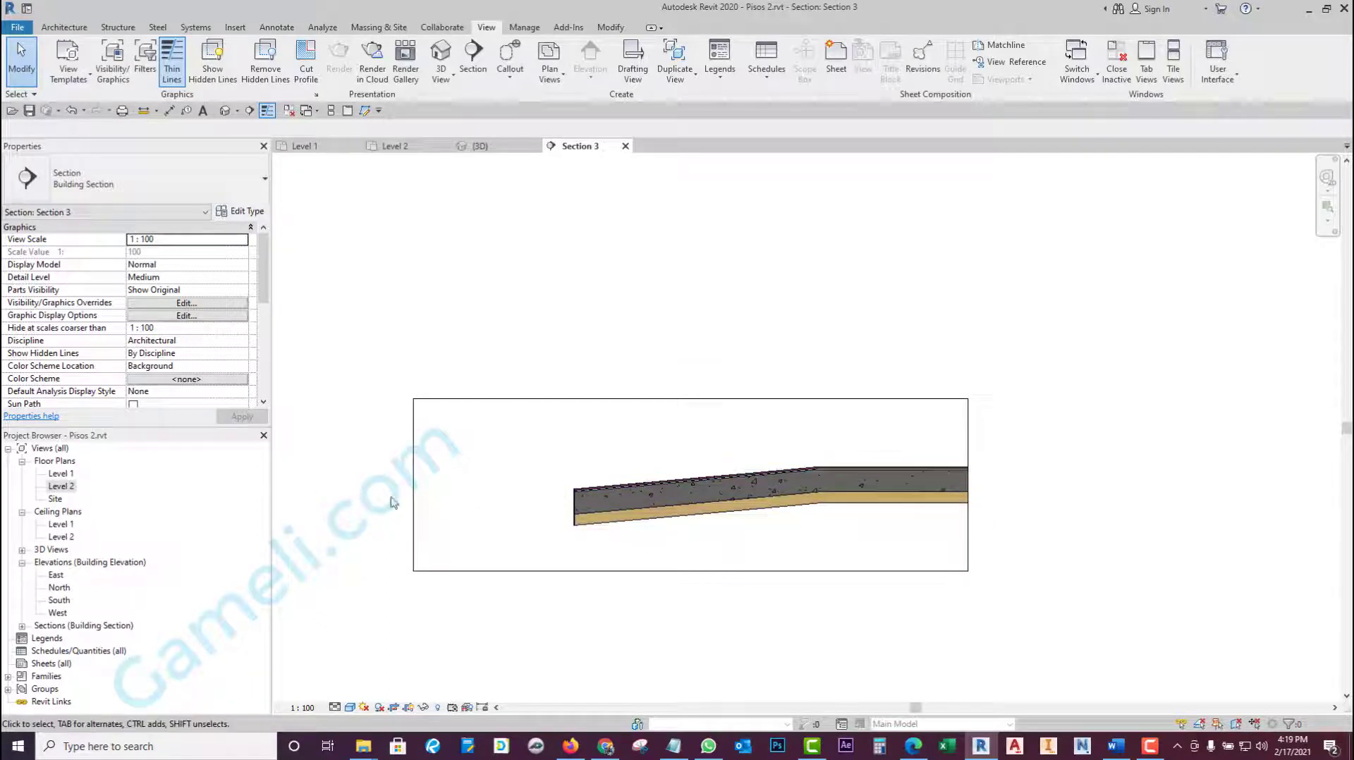
{"action": "scroll", "coordinate": [590, 497], "scroll_direction": "up", "scroll_amount": 3}
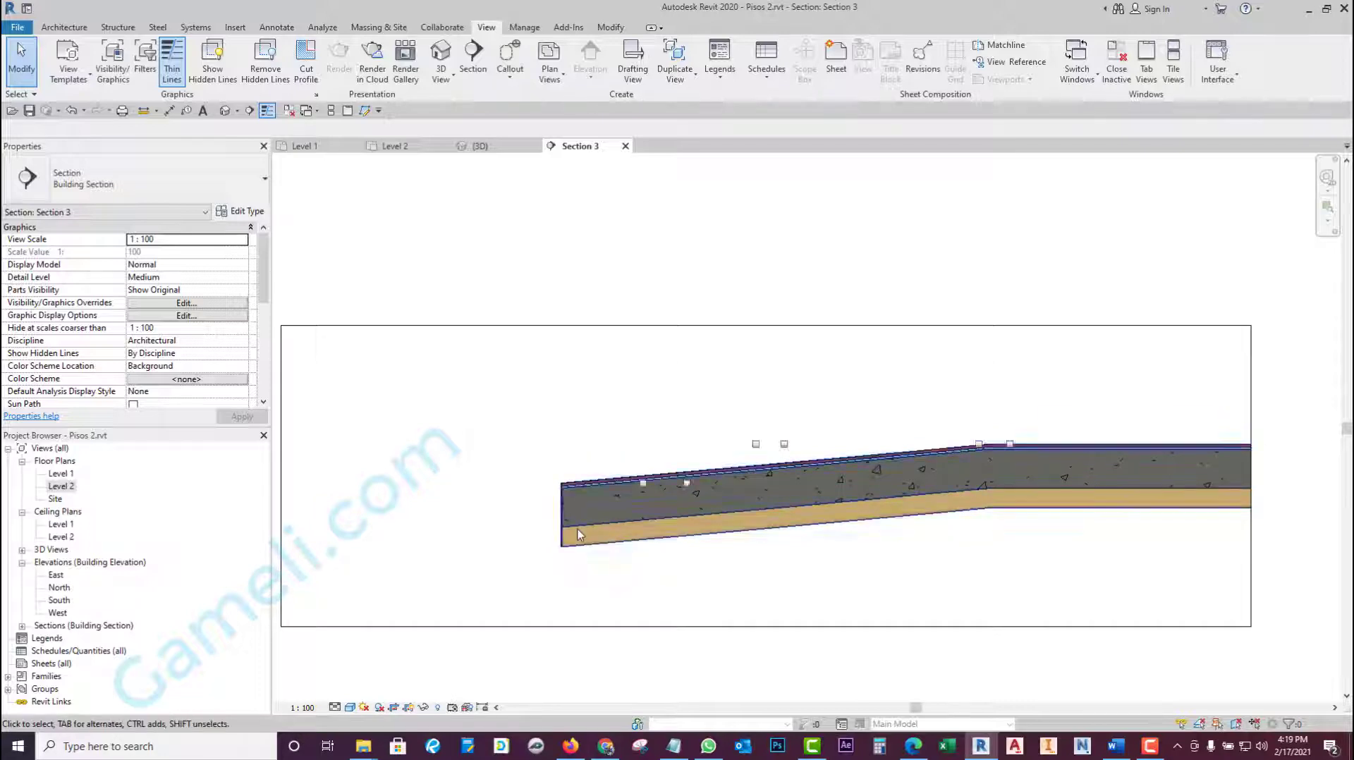
{"action": "scroll", "coordinate": [583, 506], "scroll_direction": "down", "scroll_amount": 2}
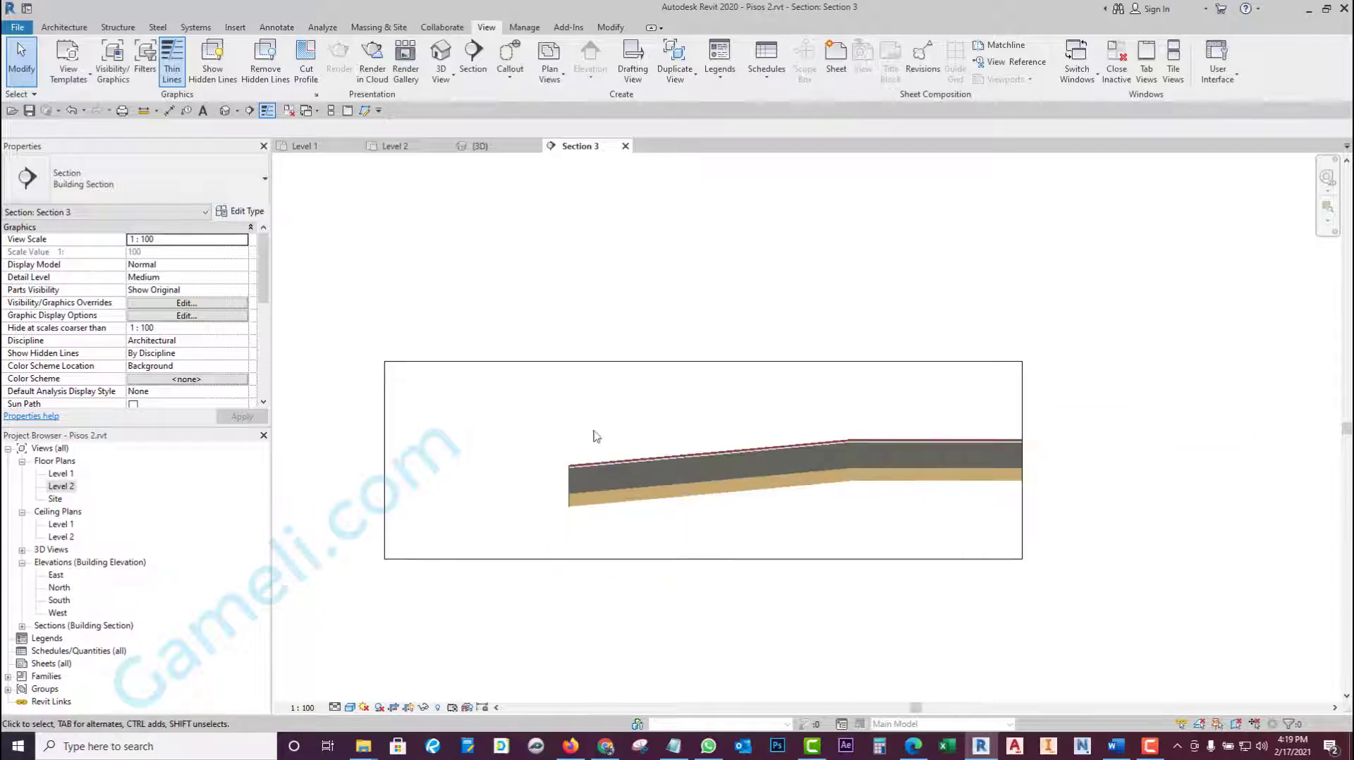
{"action": "left_click", "coordinate": [479, 146]}
{"action": "mouse_move", "coordinate": [635, 367]}
{"action": "middle_mouse_down", "text": "shift"}
{"action": "mouse_move", "coordinate": [680, 448]}
{"action": "mouse_move", "coordinate": [650, 475]}
{"action": "mouse_move", "coordinate": [696, 433]}
{"action": "middle_mouse_up", "text": "shift"}
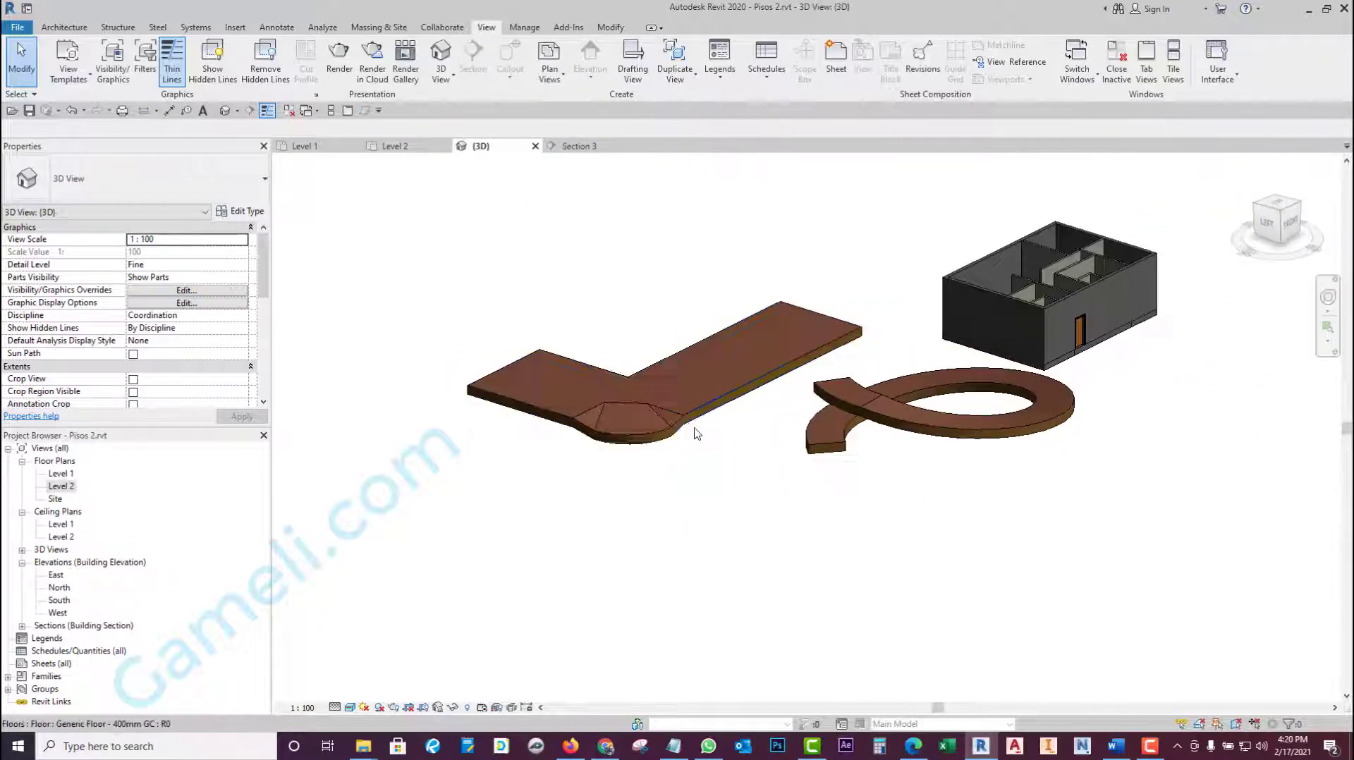
- Review the faceted L-shaped floor and ring-shaped floor in a zoomed-out 3D view
{"action": "left_click", "coordinate": [702, 427]}
{"action": "scroll", "coordinate": [721, 430], "scroll_direction": "up", "scroll_amount": 2}
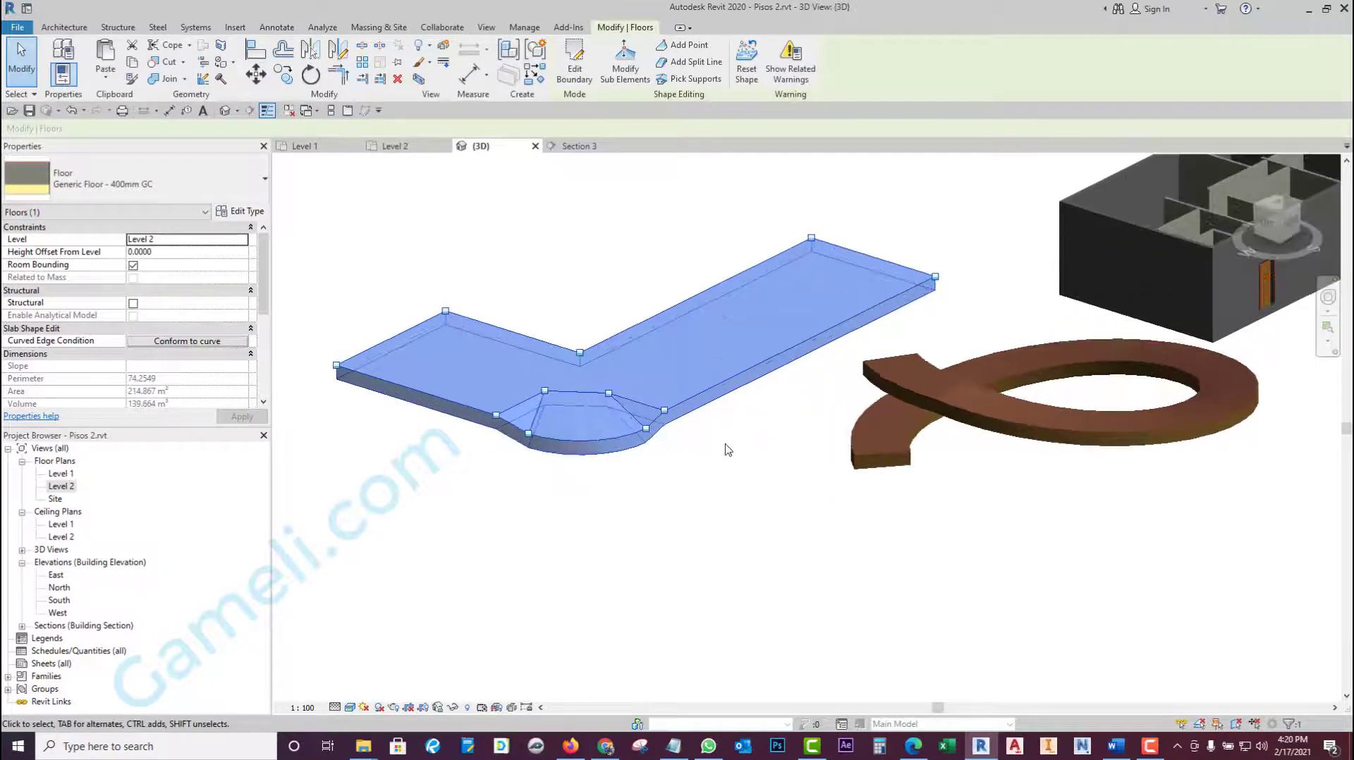
{"action": "left_click", "coordinate": [698, 486]}
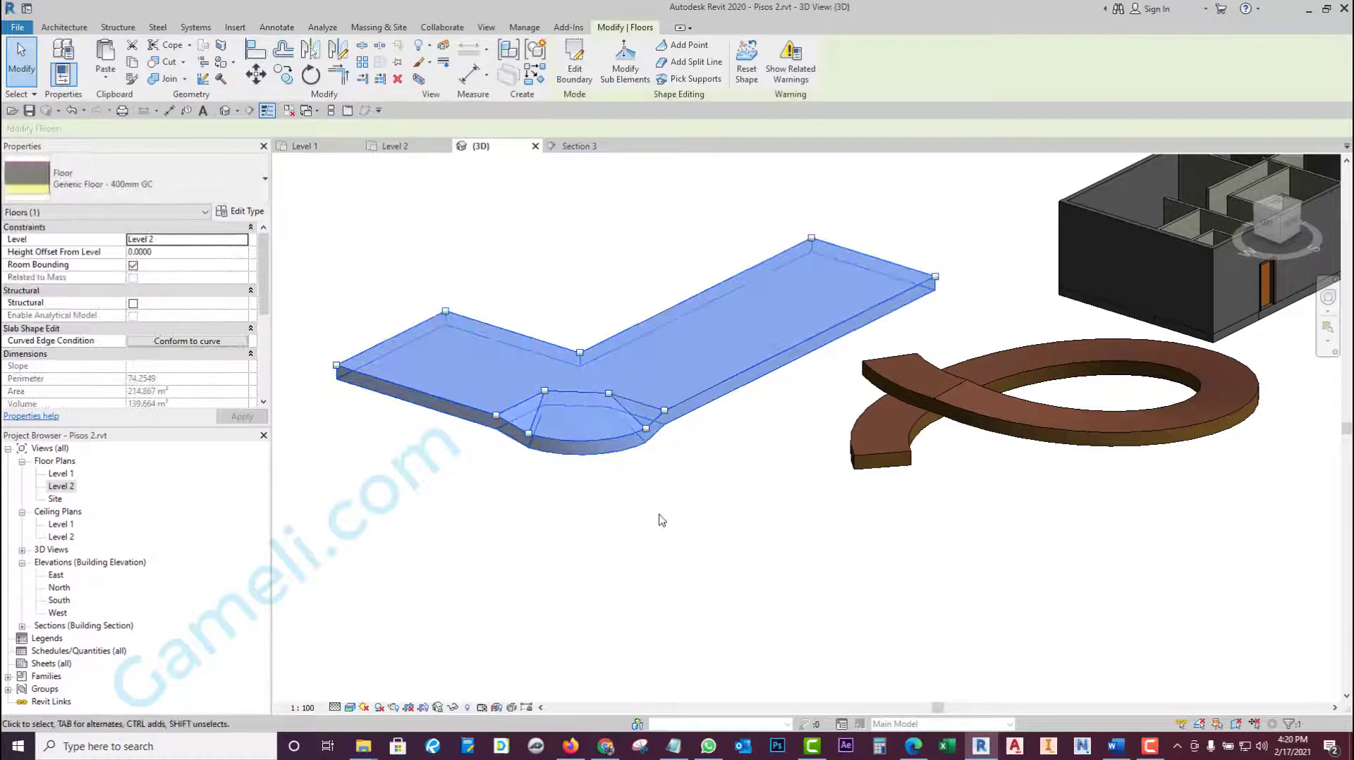
{"action": "scroll", "coordinate": [642, 524], "scroll_direction": "down", "scroll_amount": 2}
{"action": "left_click", "coordinate": [640, 525]}
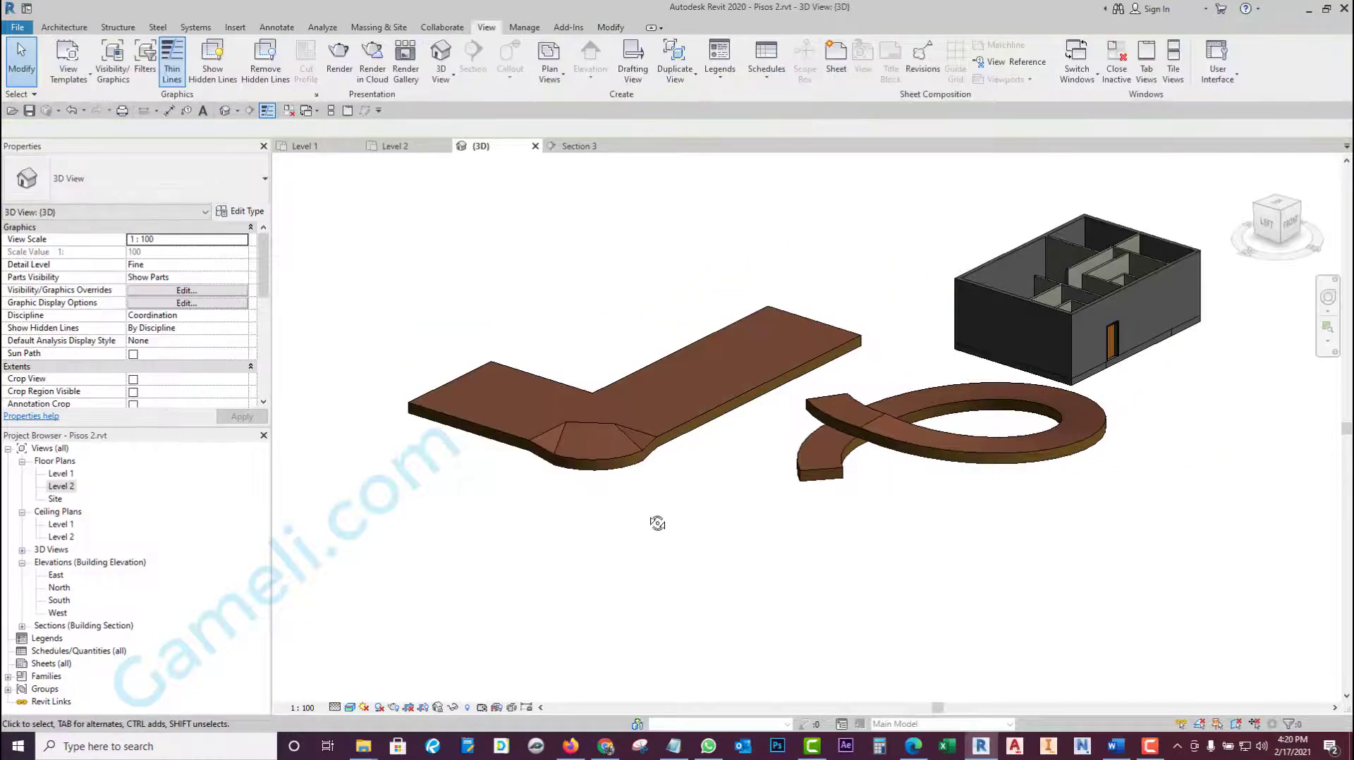
{"action": "middle_click_drag", "start_coordinate": [657, 523], "coordinate": [648, 545], "text": "shift"}
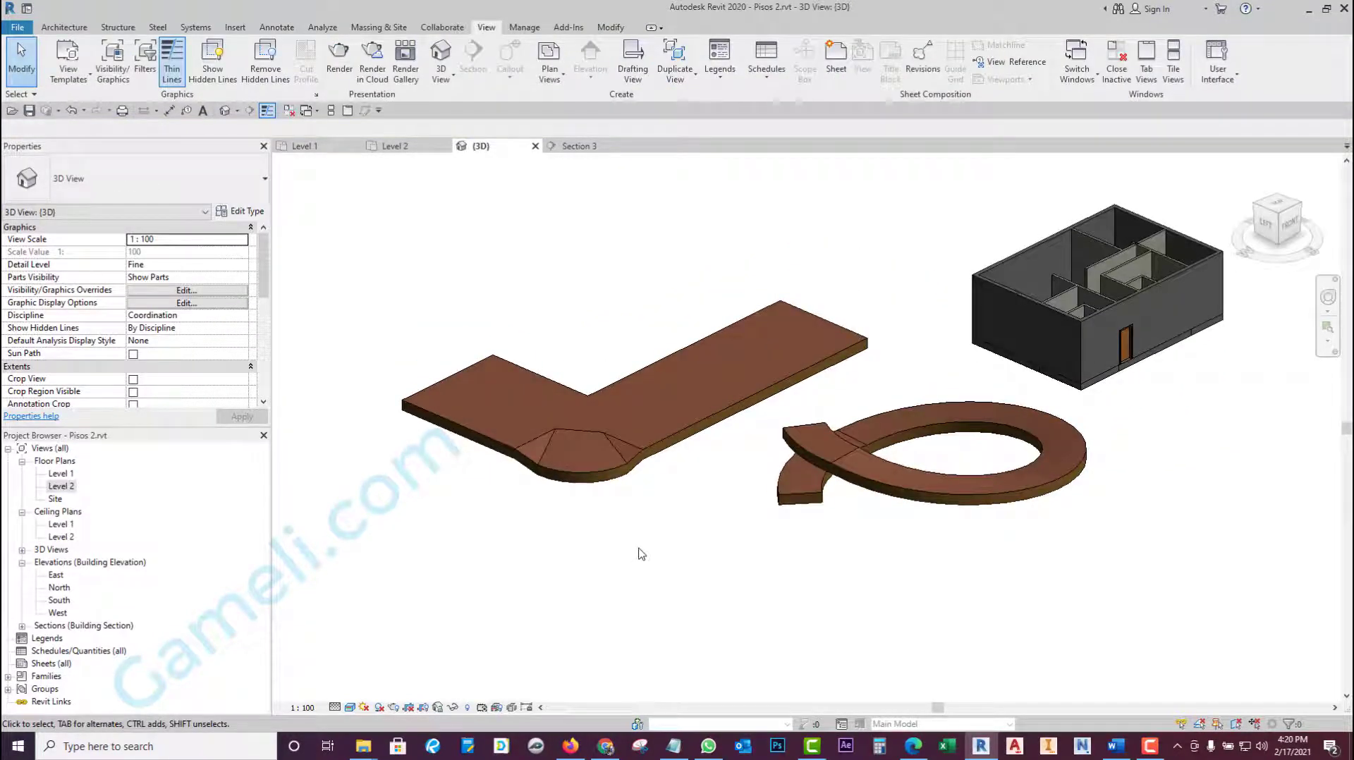
{"action": "scroll", "coordinate": [1121, 589], "scroll_direction": "down", "scroll_amount": 1}
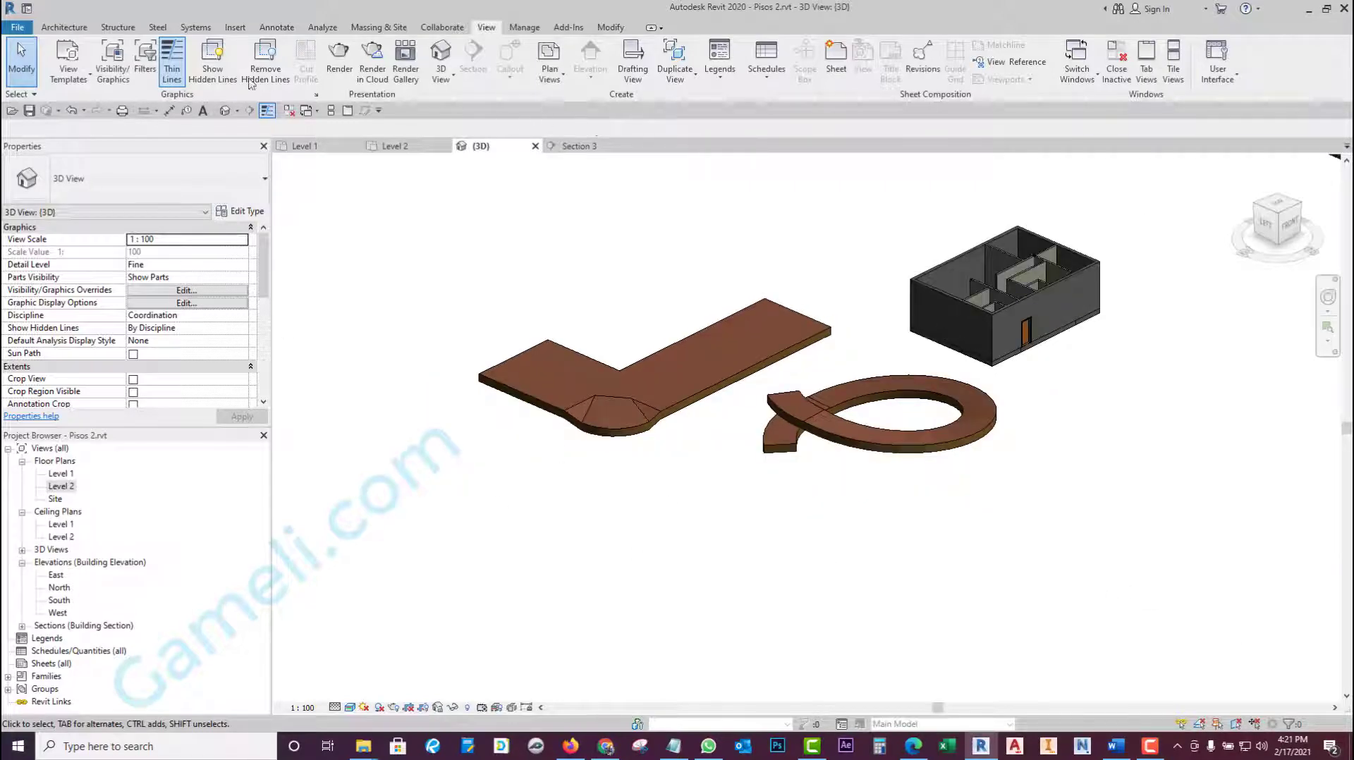
{"action": "left_click", "coordinate": [64, 27]}
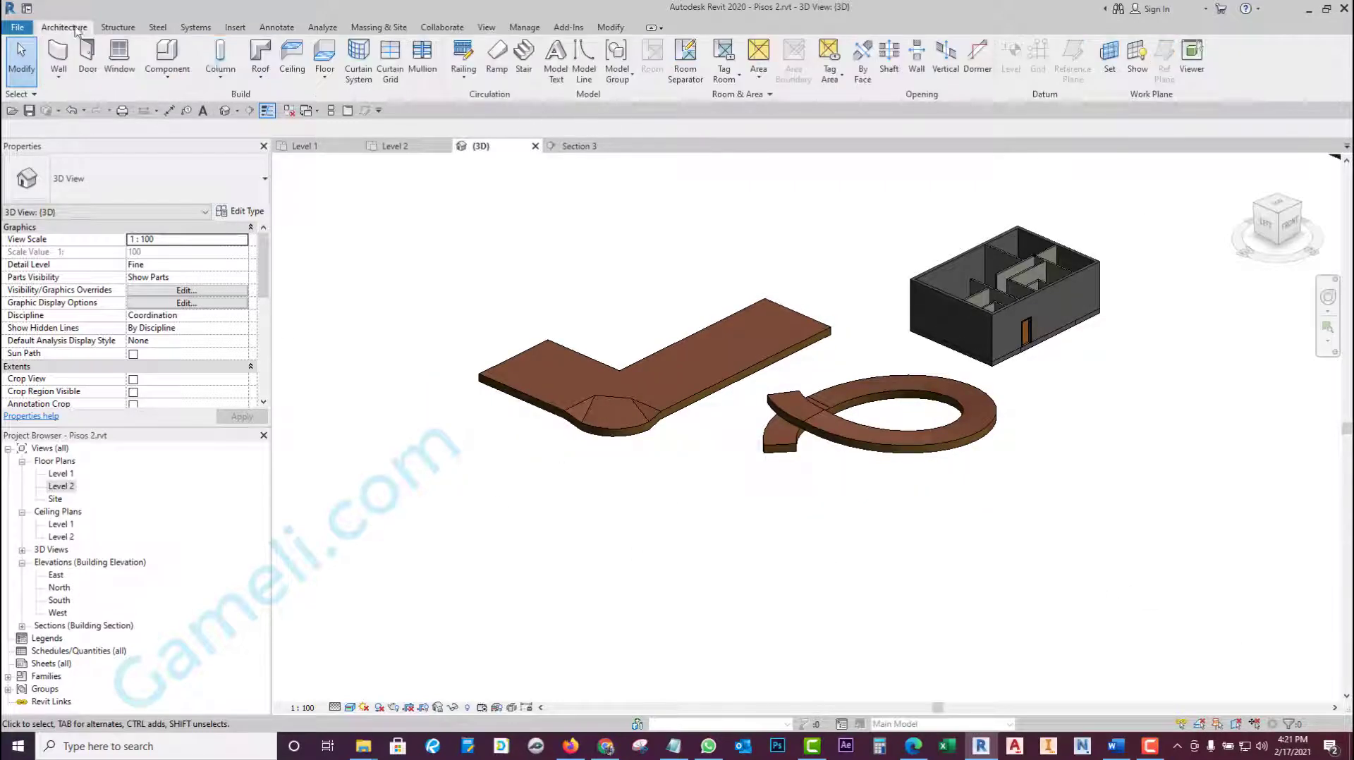
- Sketch a rectangular Generic Floor - 400mm GC slab on Level 1 and finish it
{"action": "left_click", "coordinate": [322, 58]}
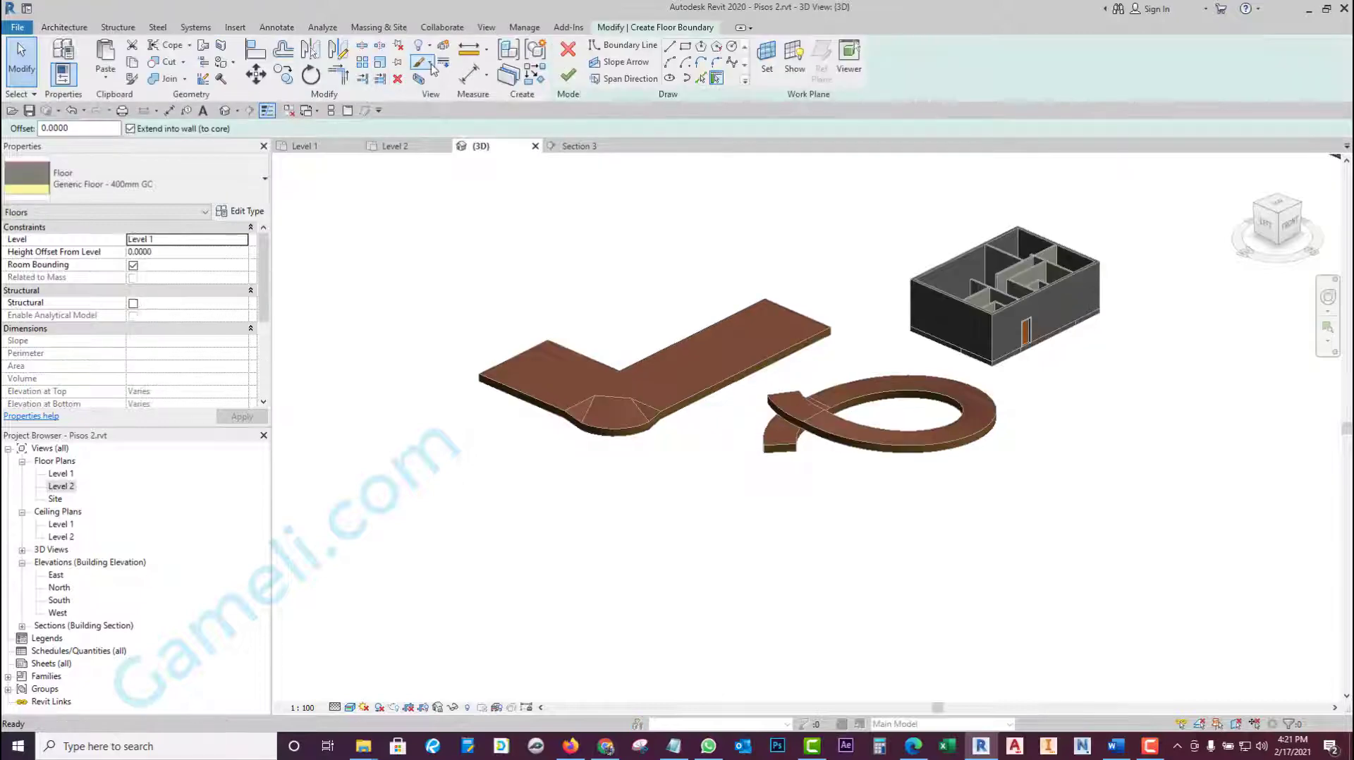
{"action": "left_click", "coordinate": [685, 51]}
{"action": "left_click", "coordinate": [459, 498]}
{"action": "left_click", "coordinate": [589, 576]}
{"action": "scroll", "coordinate": [689, 453], "scroll_direction": "down", "scroll_amount": 2}
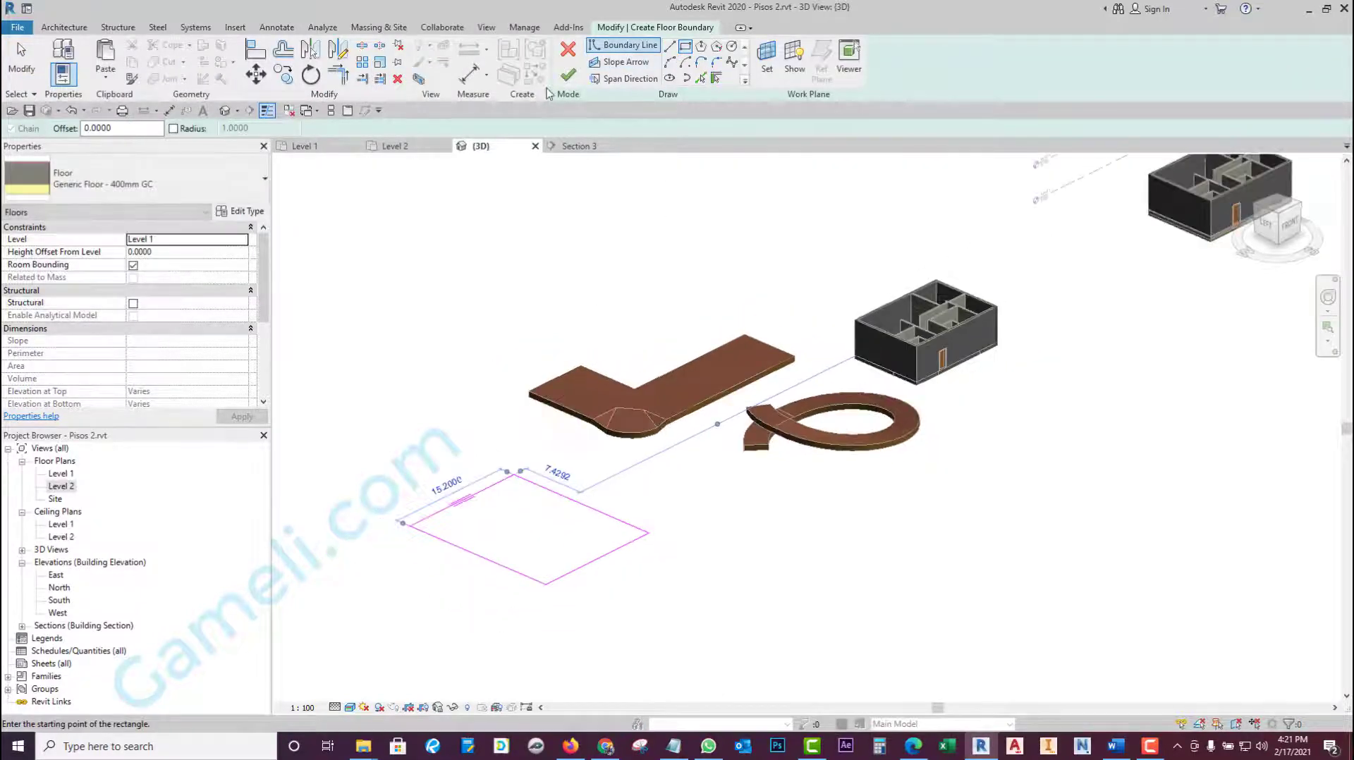
{"action": "left_click", "coordinate": [568, 74]}
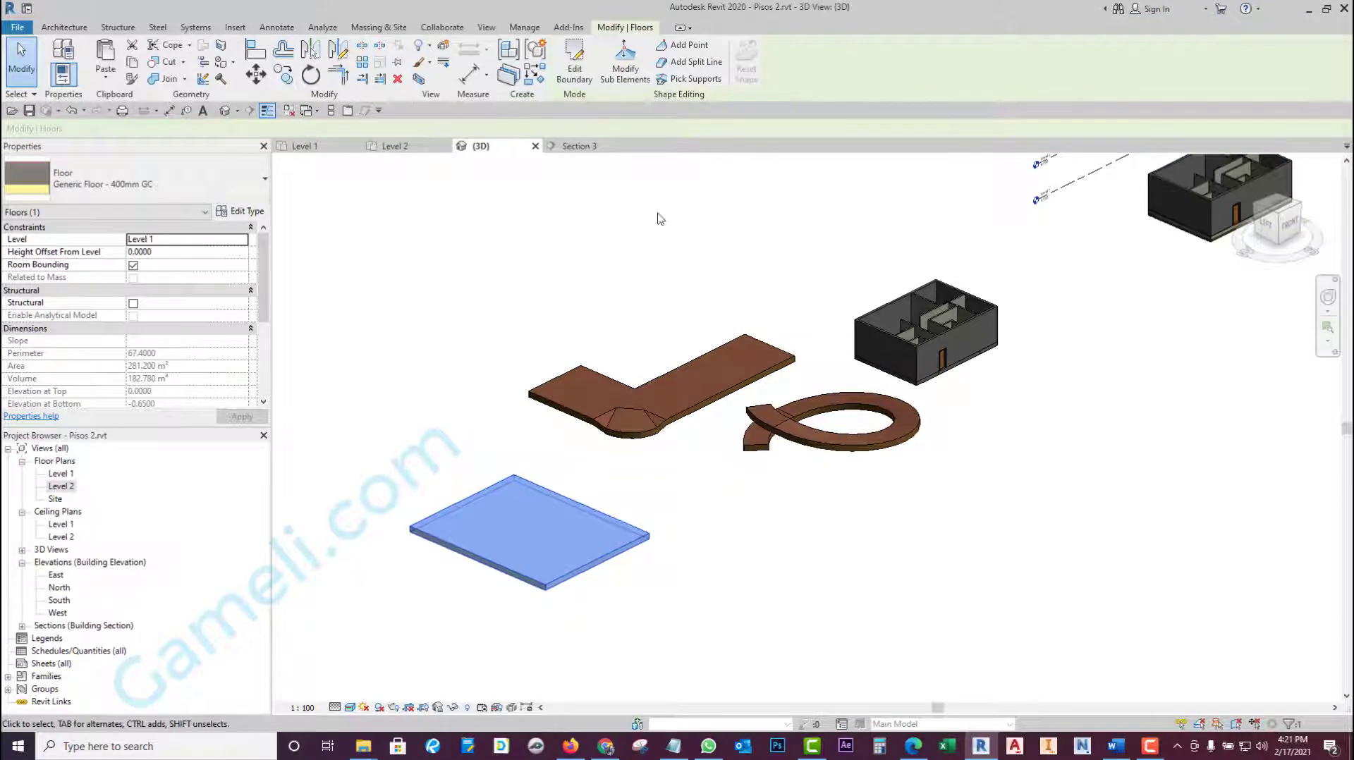
{"action": "key", "text": "Escape"}
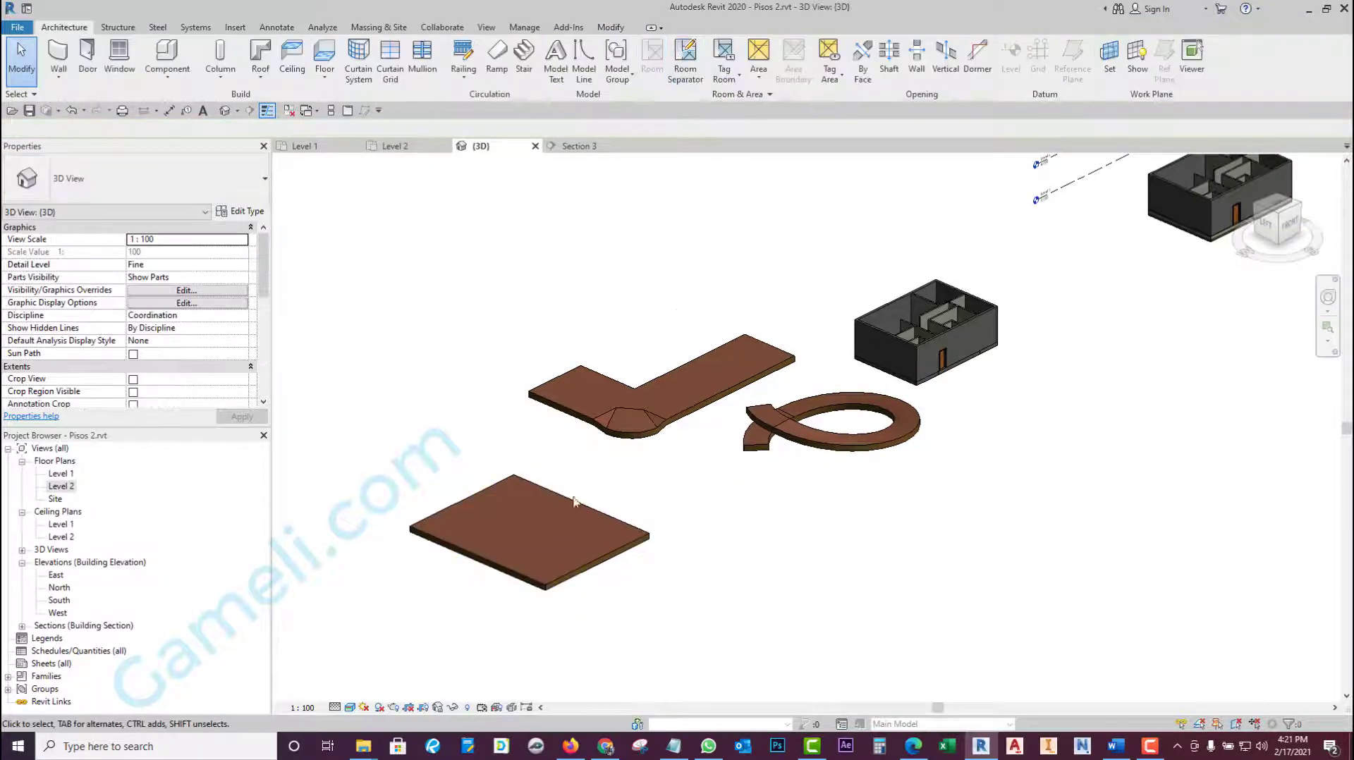
- With Modify Sub Elements, raise the new floor's top corner to 0.7 and edit the bottom corner's elevation
{"action": "left_click", "coordinate": [571, 505]}
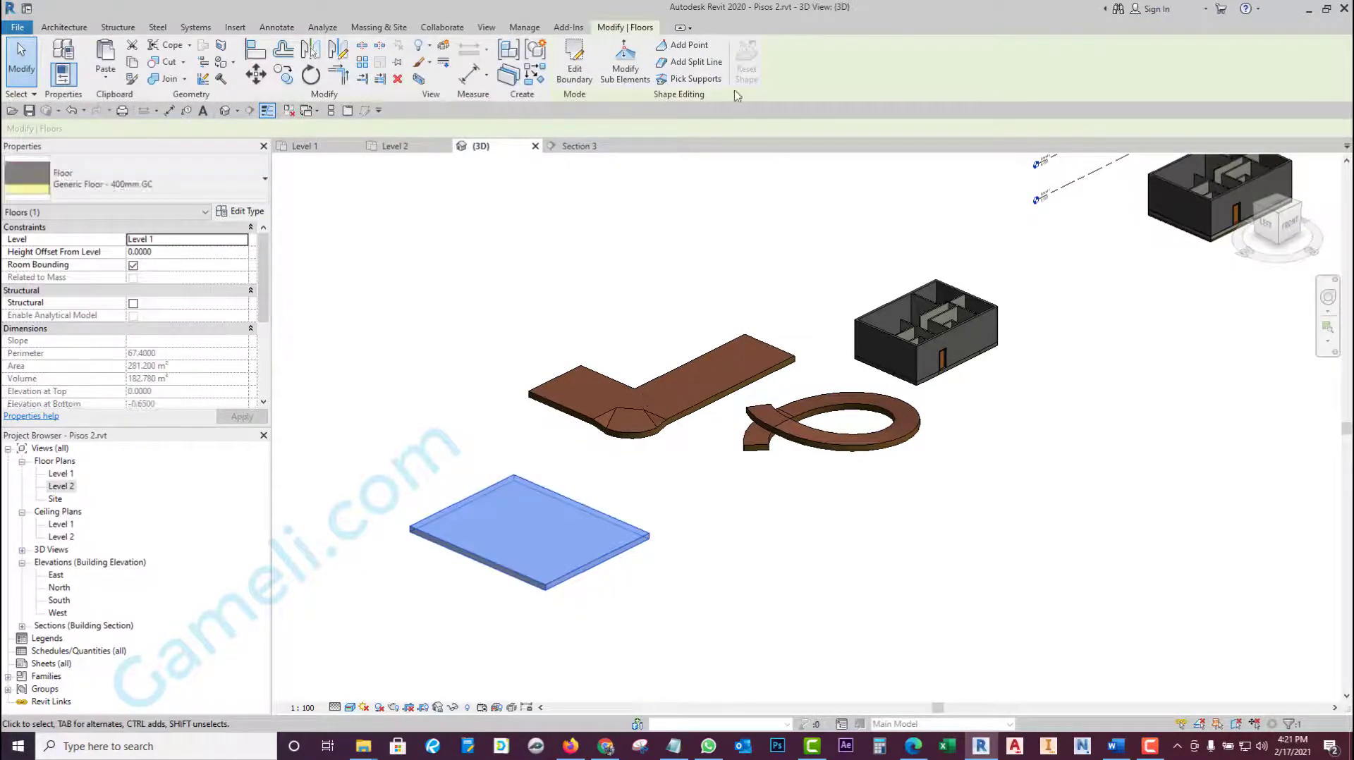
{"action": "left_click", "coordinate": [625, 63]}
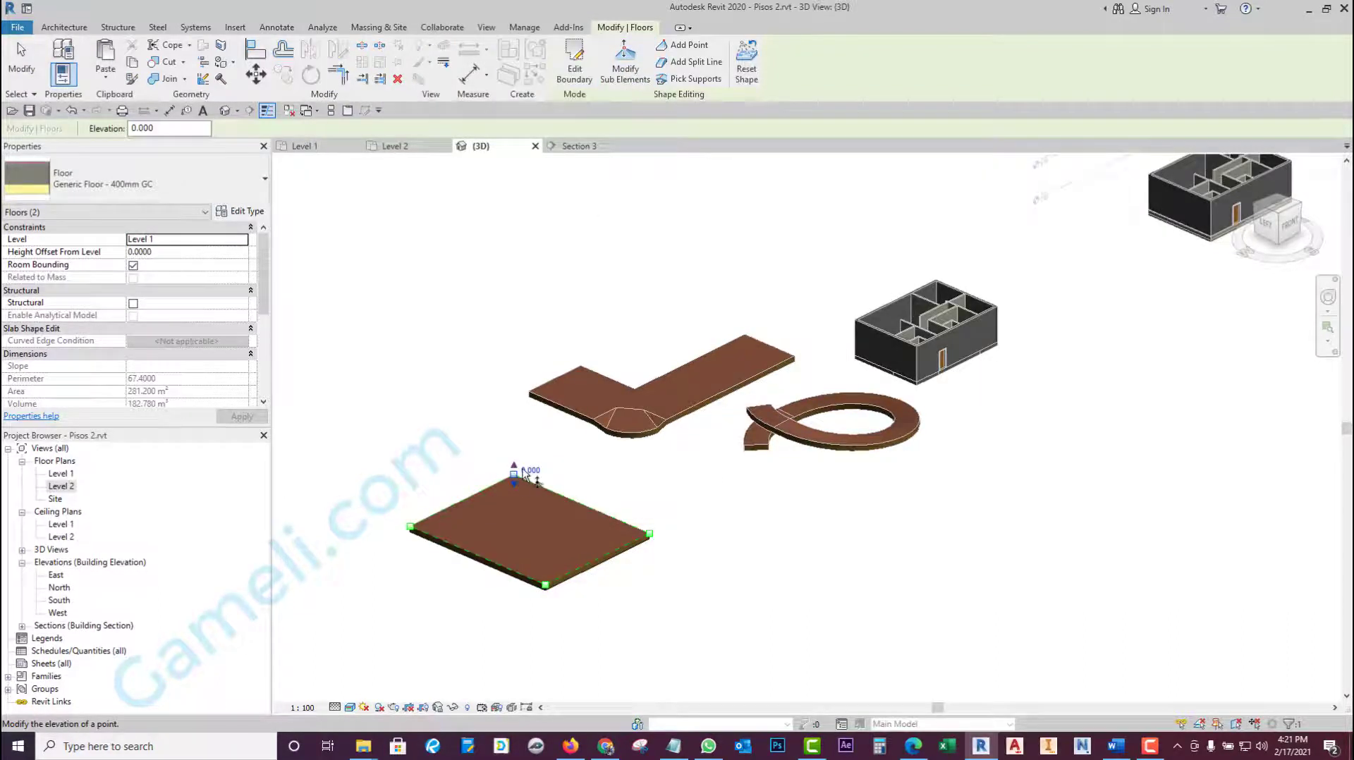
{"action": "type", "text": "0.7"}
{"action": "key", "text": "Return"}
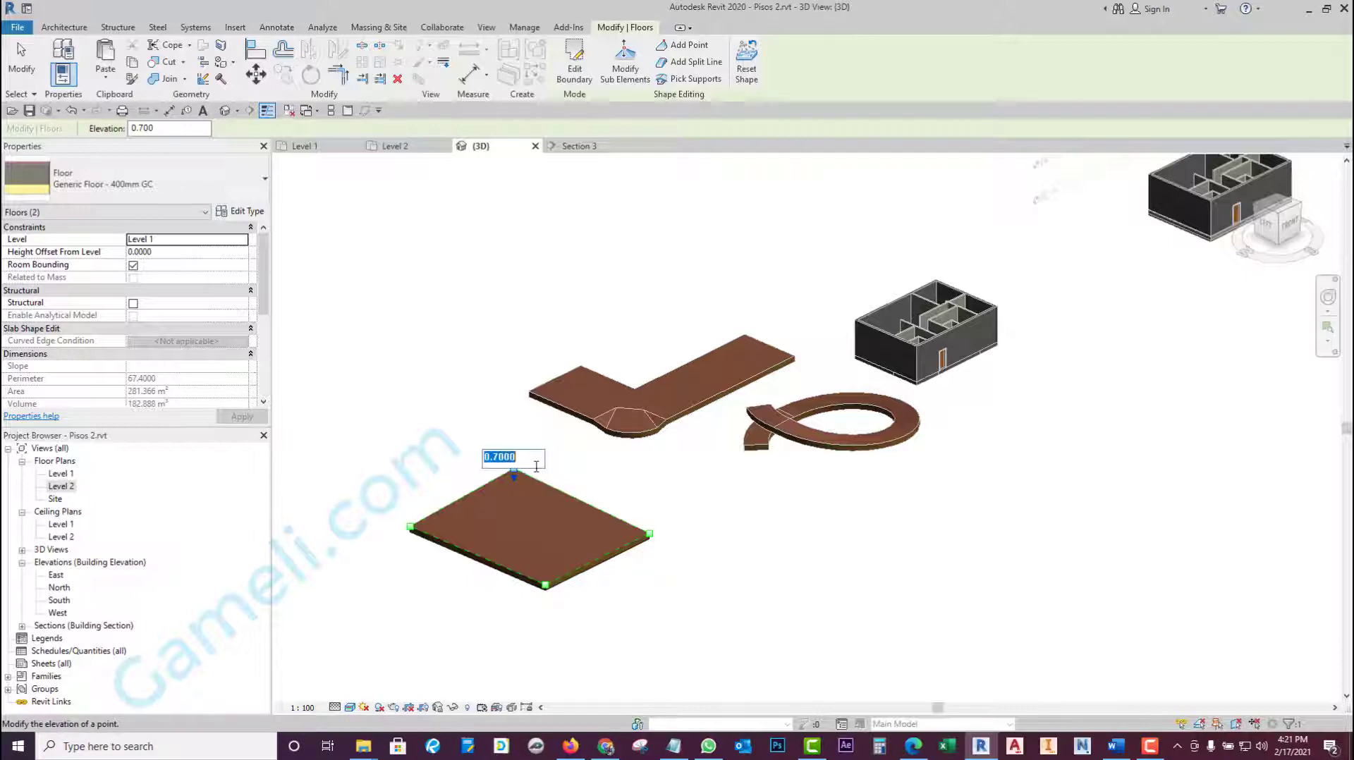
{"action": "key", "text": "Return"}
{"action": "left_click", "coordinate": [547, 586]}
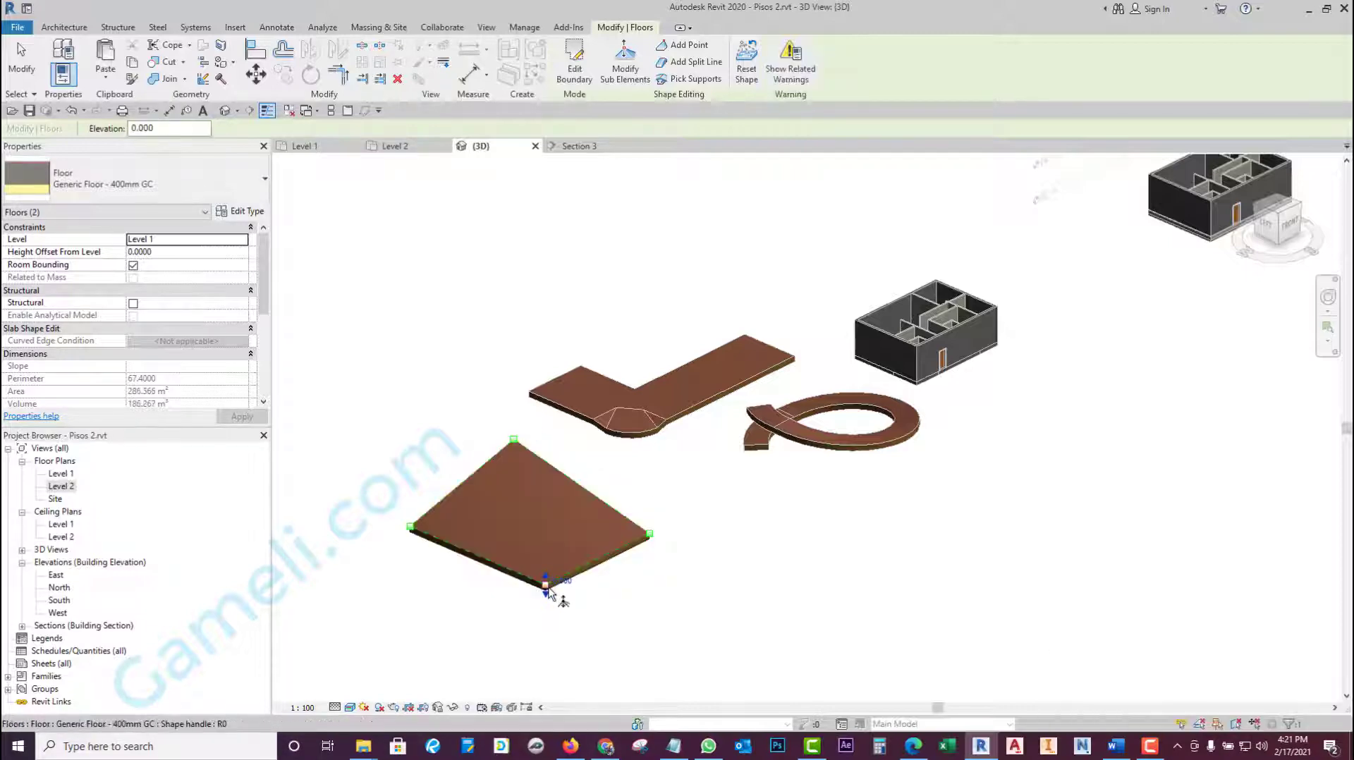
{"action": "left_click", "coordinate": [562, 580]}
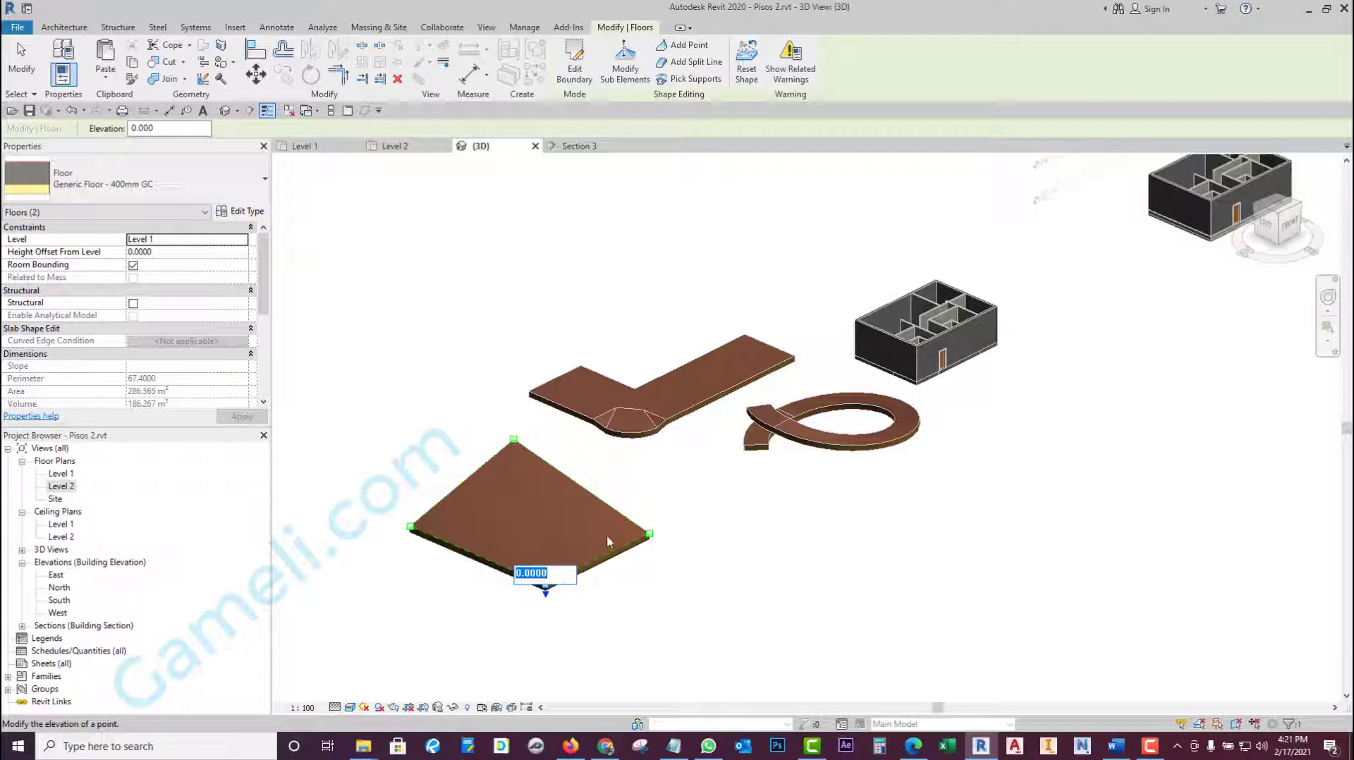
{"action": "key", "text": "Return"}
{"action": "left_click", "coordinate": [695, 533]}
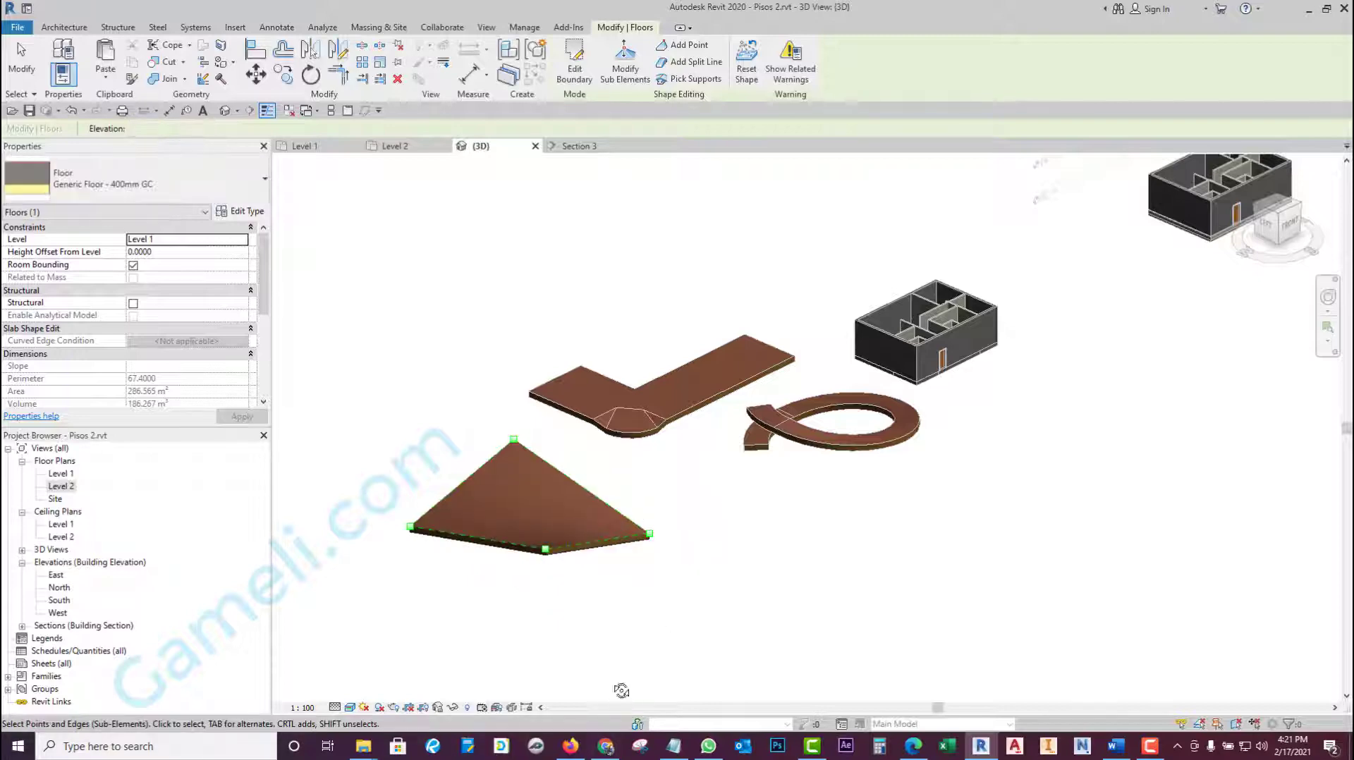
- Orbit the warped floor and raise its right corner point to 7.000
{"action": "mouse_move", "coordinate": [622, 690]}
{"action": "middle_mouse_down", "text": "shift"}
{"action": "mouse_move", "coordinate": [617, 582]}
{"action": "mouse_move", "coordinate": [816, 619]}
{"action": "middle_mouse_up", "text": "shift"}
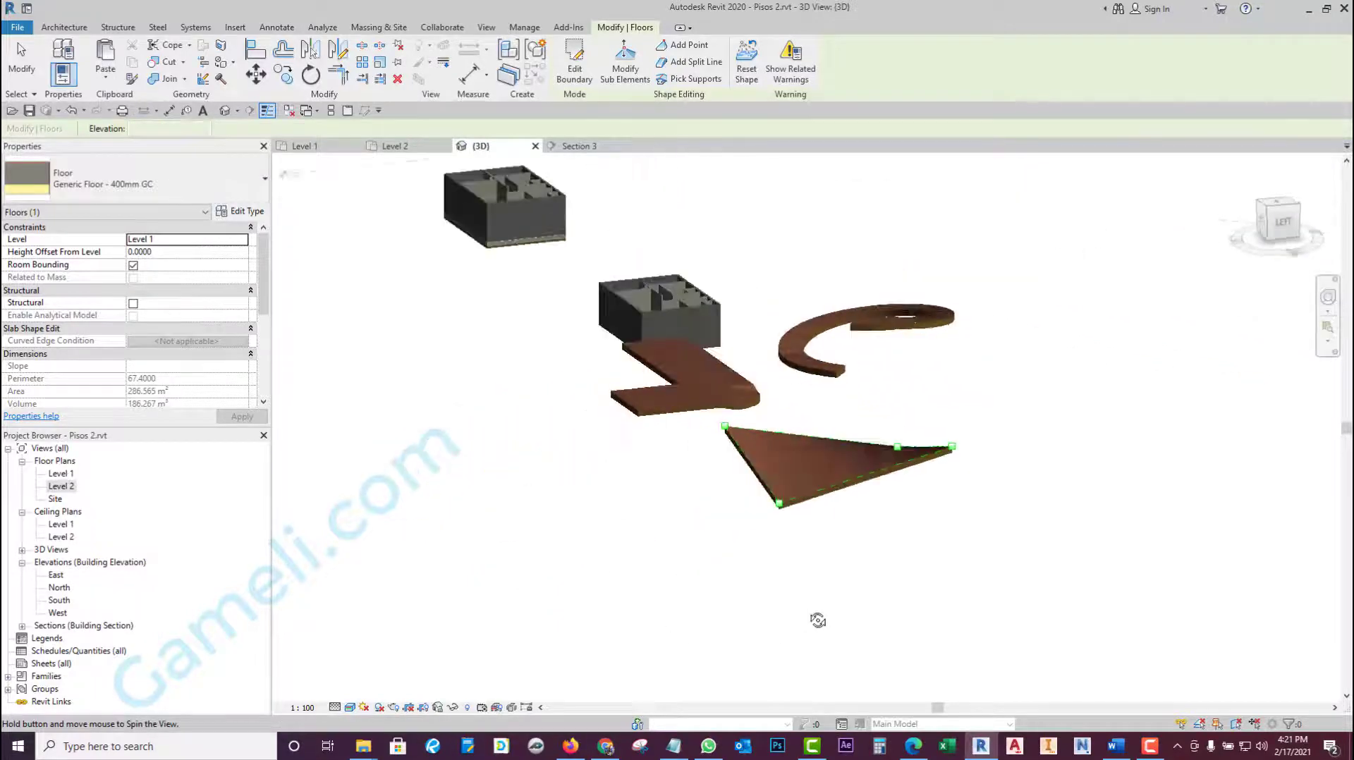
{"action": "scroll", "coordinate": [951, 459], "scroll_direction": "up", "scroll_amount": 2}
{"action": "left_click", "coordinate": [944, 451]}
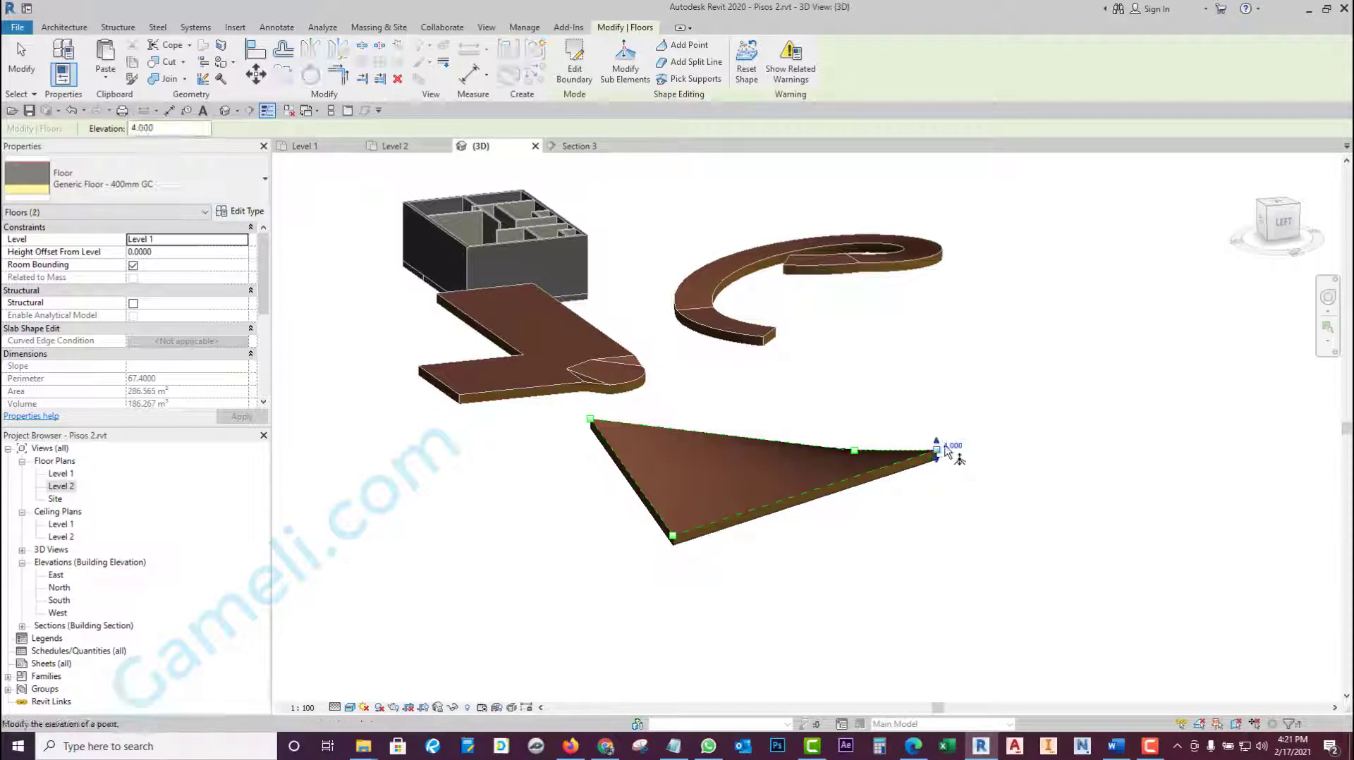
{"action": "type", "text": "7"}
{"action": "key", "text": "Return"}
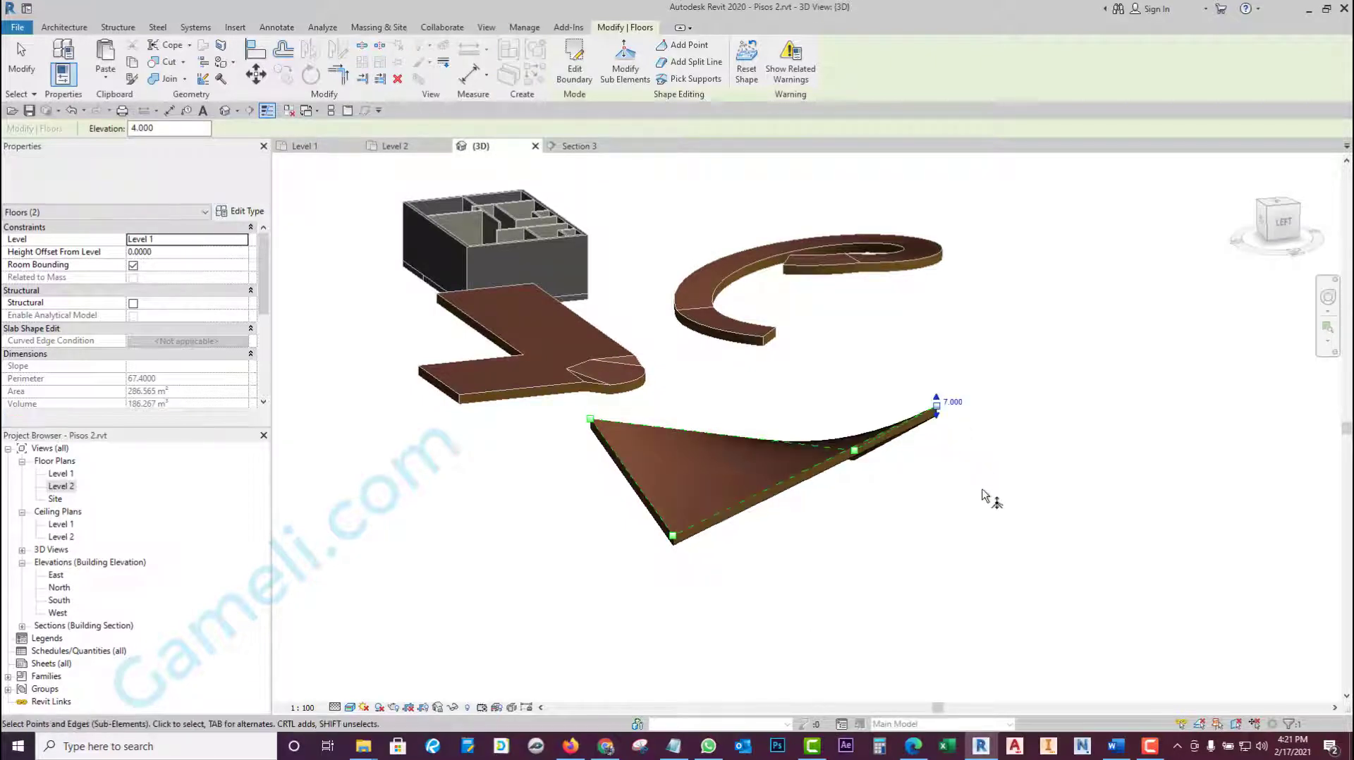
{"action": "left_click", "coordinate": [590, 420]}
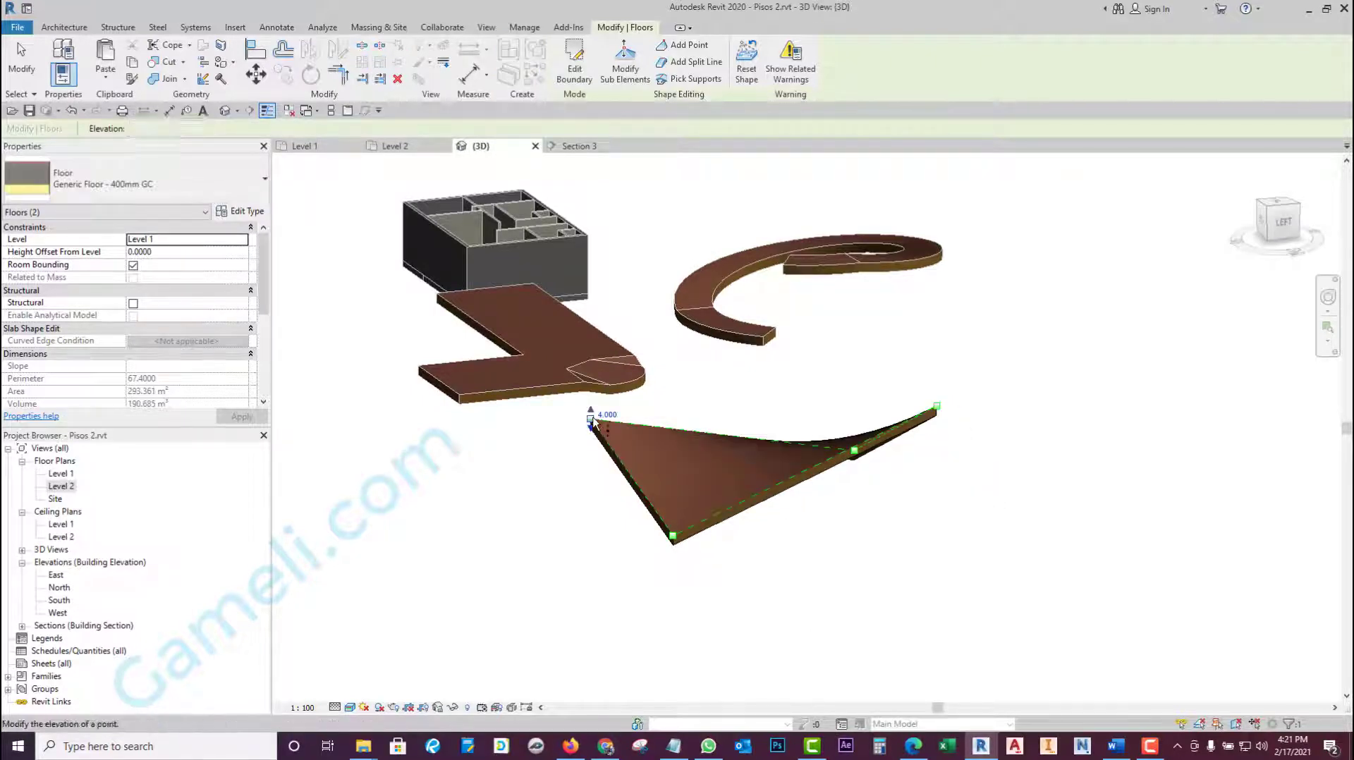
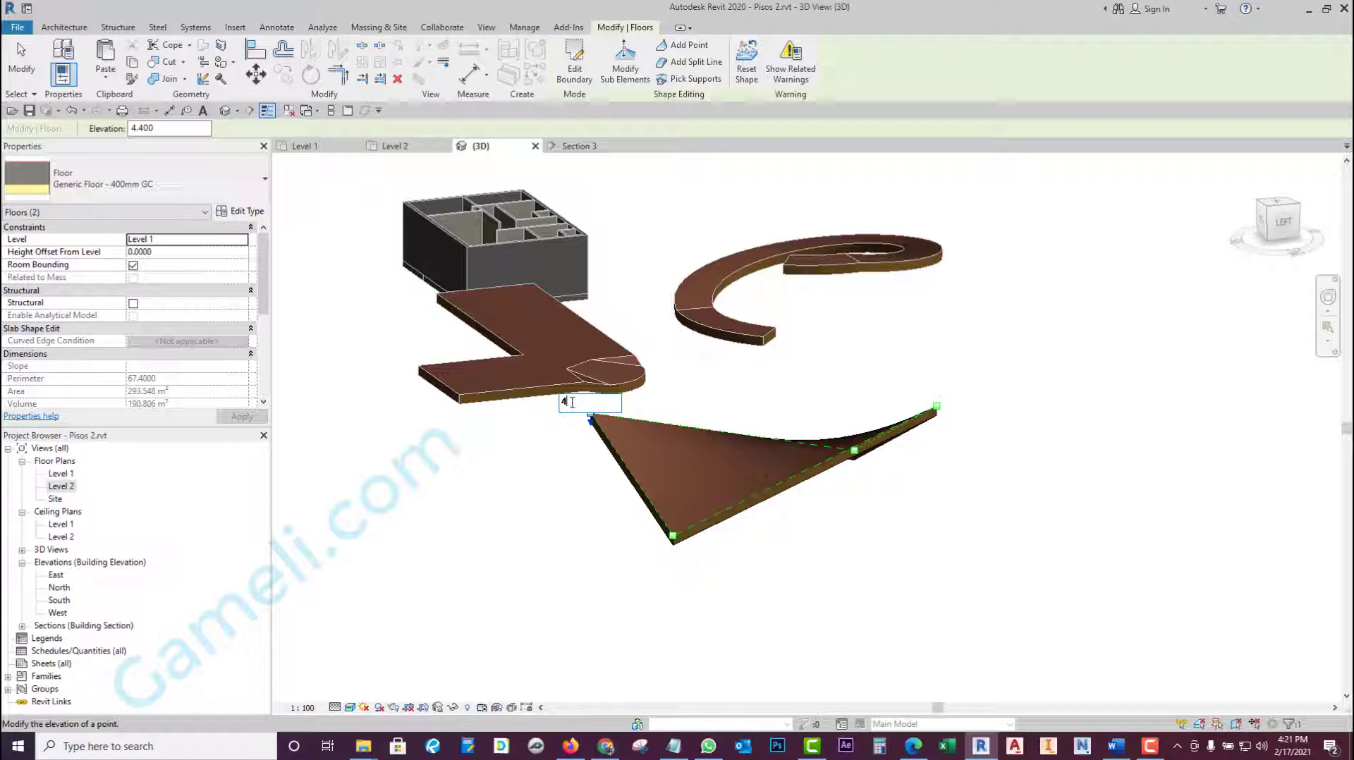
- Commit elevation 7 on the triangular floor's corner point, finish point editing, and reselect the floor
{"action": "key", "text": "Return"}
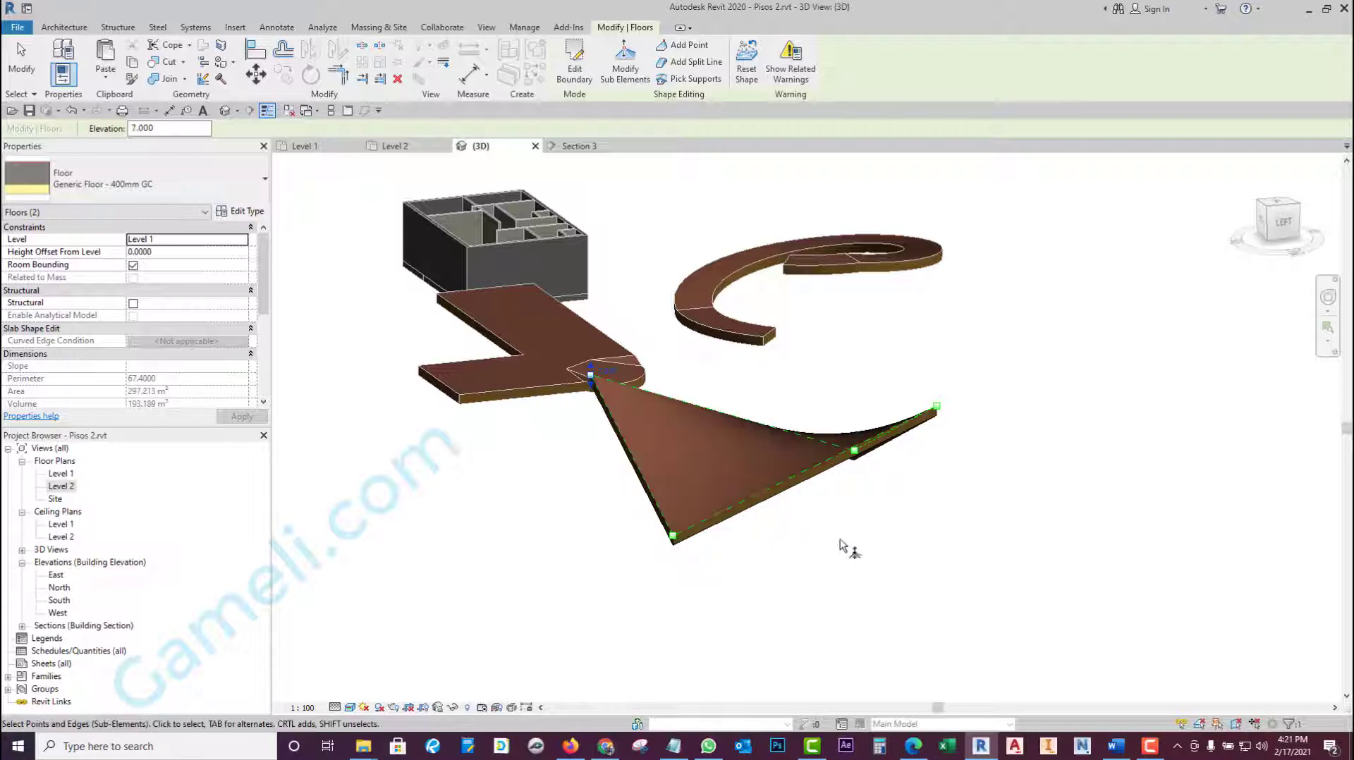
{"action": "mouse_move", "coordinate": [846, 553]}
{"action": "middle_mouse_down", "text": "shift"}
{"action": "mouse_move", "coordinate": [861, 575]}
{"action": "mouse_move", "coordinate": [747, 640]}
{"action": "mouse_move", "coordinate": [961, 482]}
{"action": "mouse_move", "coordinate": [879, 507]}
{"action": "mouse_move", "coordinate": [918, 396]}
{"action": "middle_mouse_up", "text": "shift"}
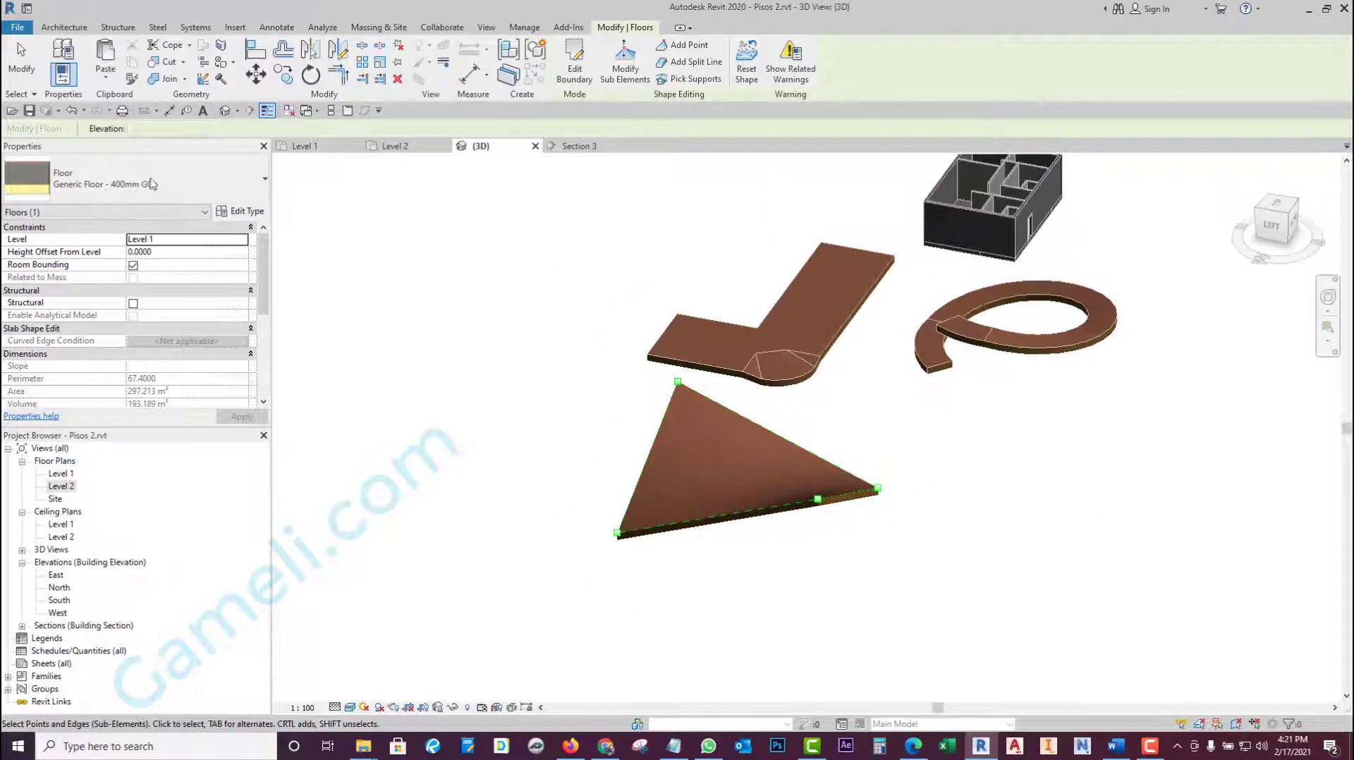
{"action": "left_click", "coordinate": [41, 69]}
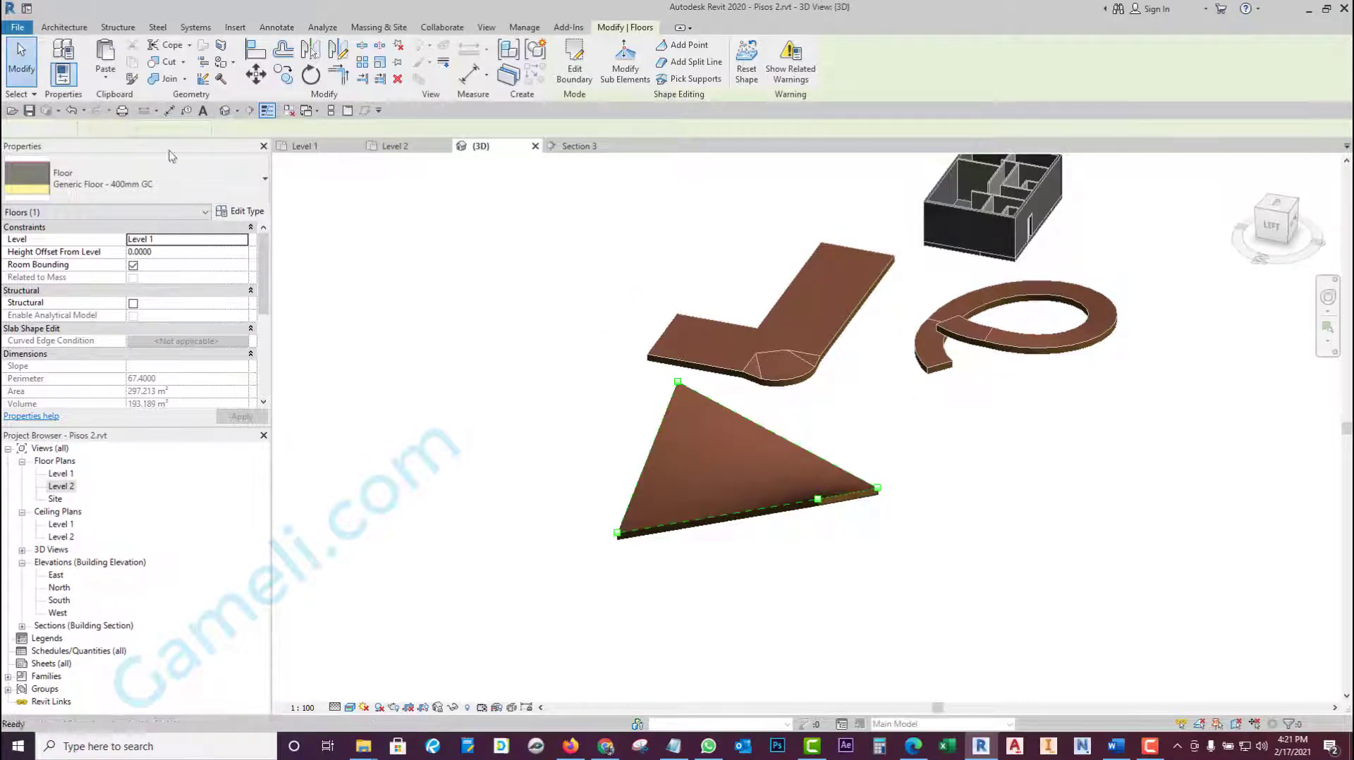
{"action": "left_click", "coordinate": [749, 520]}
{"action": "mouse_move", "coordinate": [758, 562]}
{"action": "middle_mouse_down", "text": "shift"}
{"action": "mouse_move", "coordinate": [992, 451]}
{"action": "mouse_move", "coordinate": [910, 556]}
{"action": "mouse_move", "coordinate": [740, 523]}
{"action": "mouse_move", "coordinate": [672, 539]}
{"action": "middle_mouse_up", "text": "shift"}
{"action": "left_click", "coordinate": [897, 541]}
{"action": "left_click", "coordinate": [691, 511]}
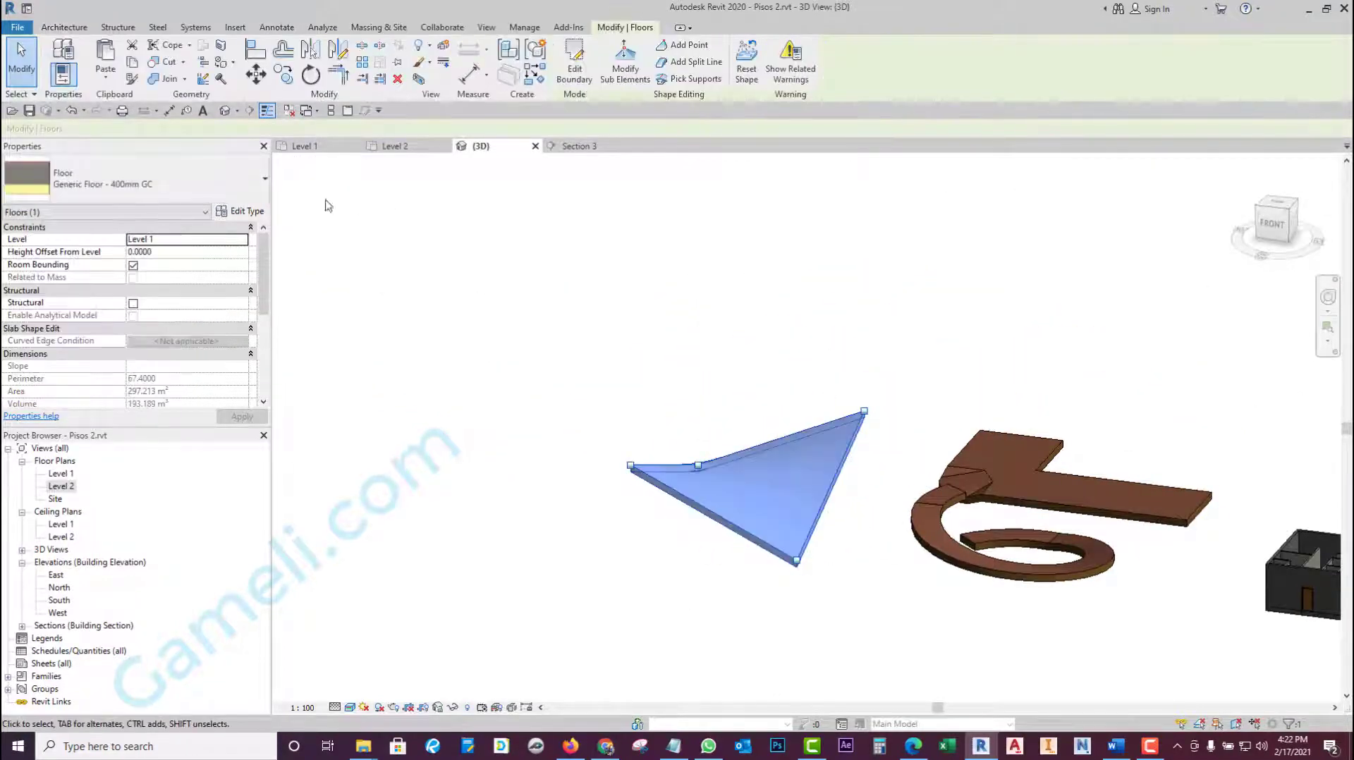
- Tick Variable on the triangular floor type's Structure layer and apply the type change
{"action": "left_click", "coordinate": [239, 212]}
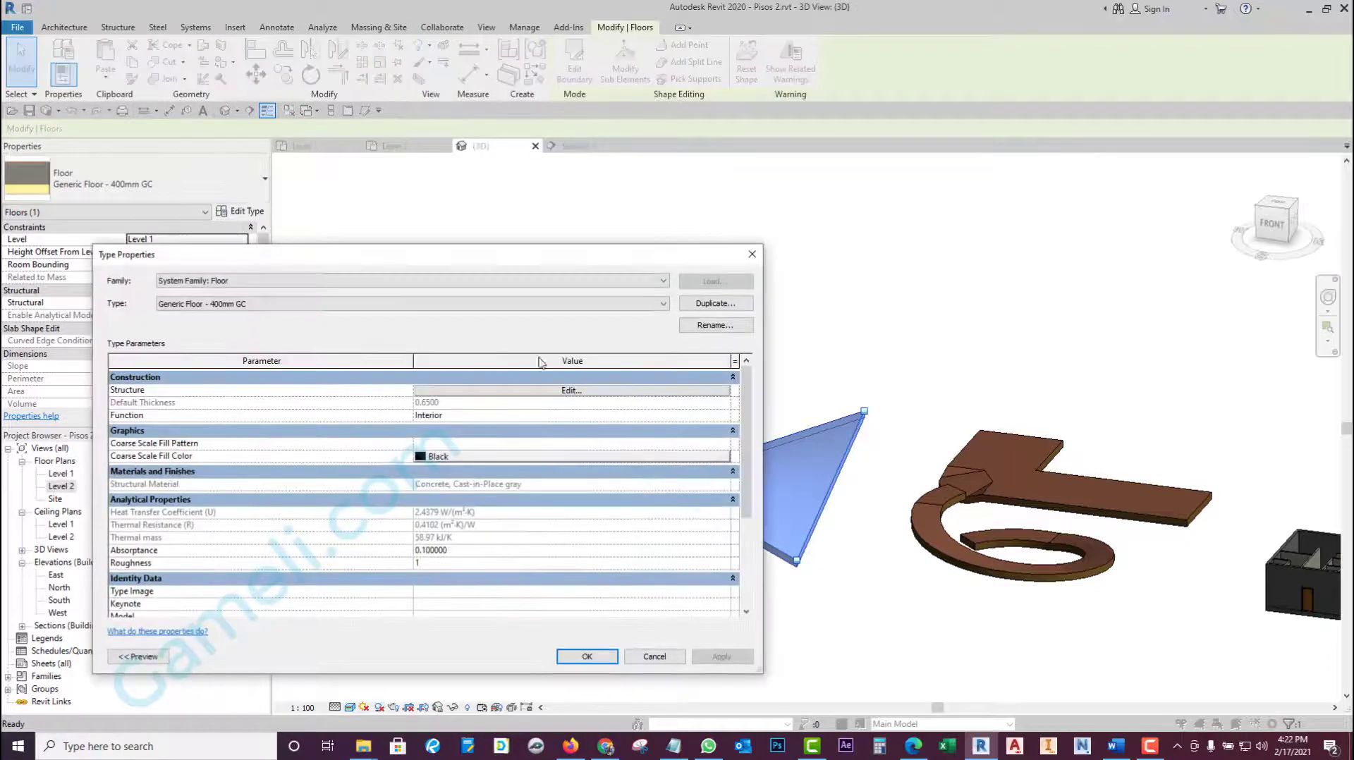
{"action": "left_click", "coordinate": [622, 392]}
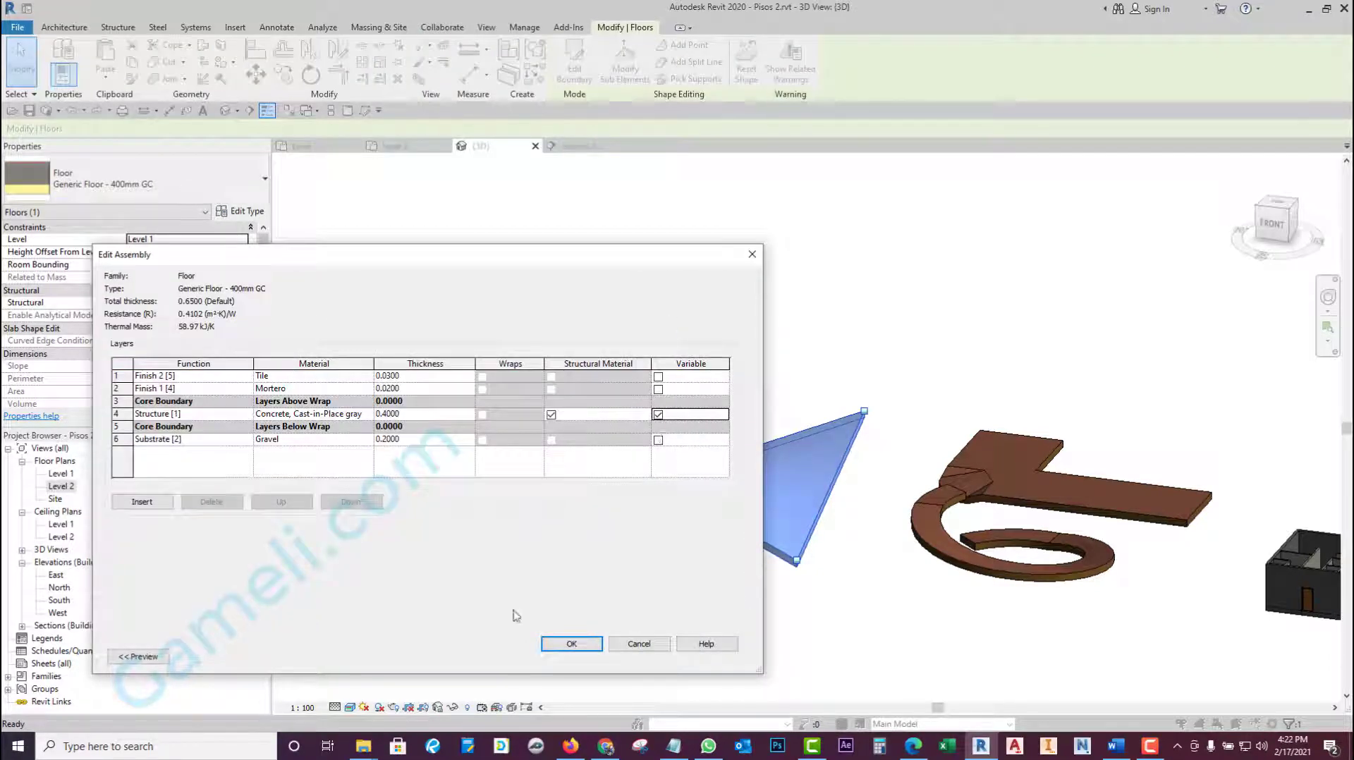
{"action": "left_click", "coordinate": [549, 644]}
{"action": "left_click", "coordinate": [571, 654]}
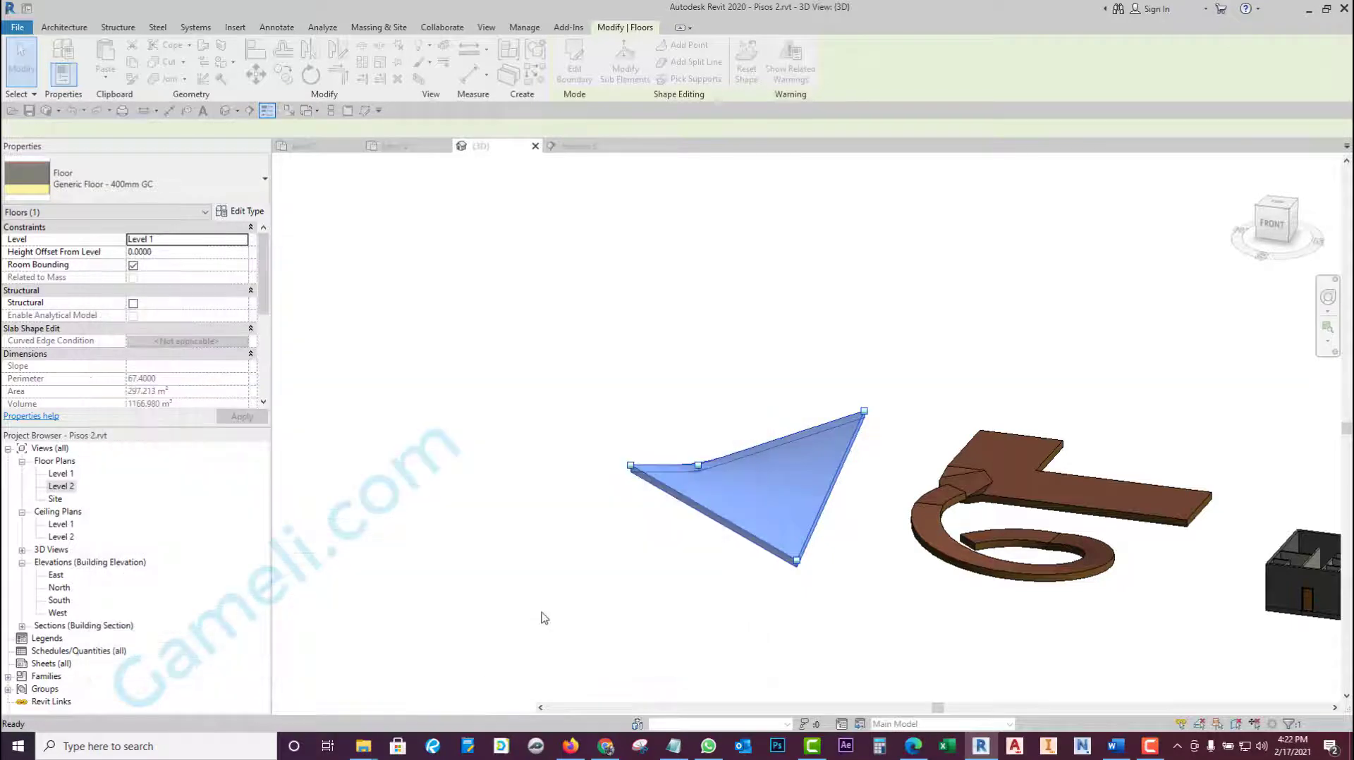
- Orbit and zoom around the thickened triangular floor to inspect the variable layer
{"action": "left_click", "coordinate": [571, 588]}
{"action": "middle_click_drag", "start_coordinate": [707, 590], "coordinate": [1128, 494], "text": "shift"}
{"action": "scroll", "coordinate": [831, 463], "scroll_direction": "up", "scroll_amount": 2}
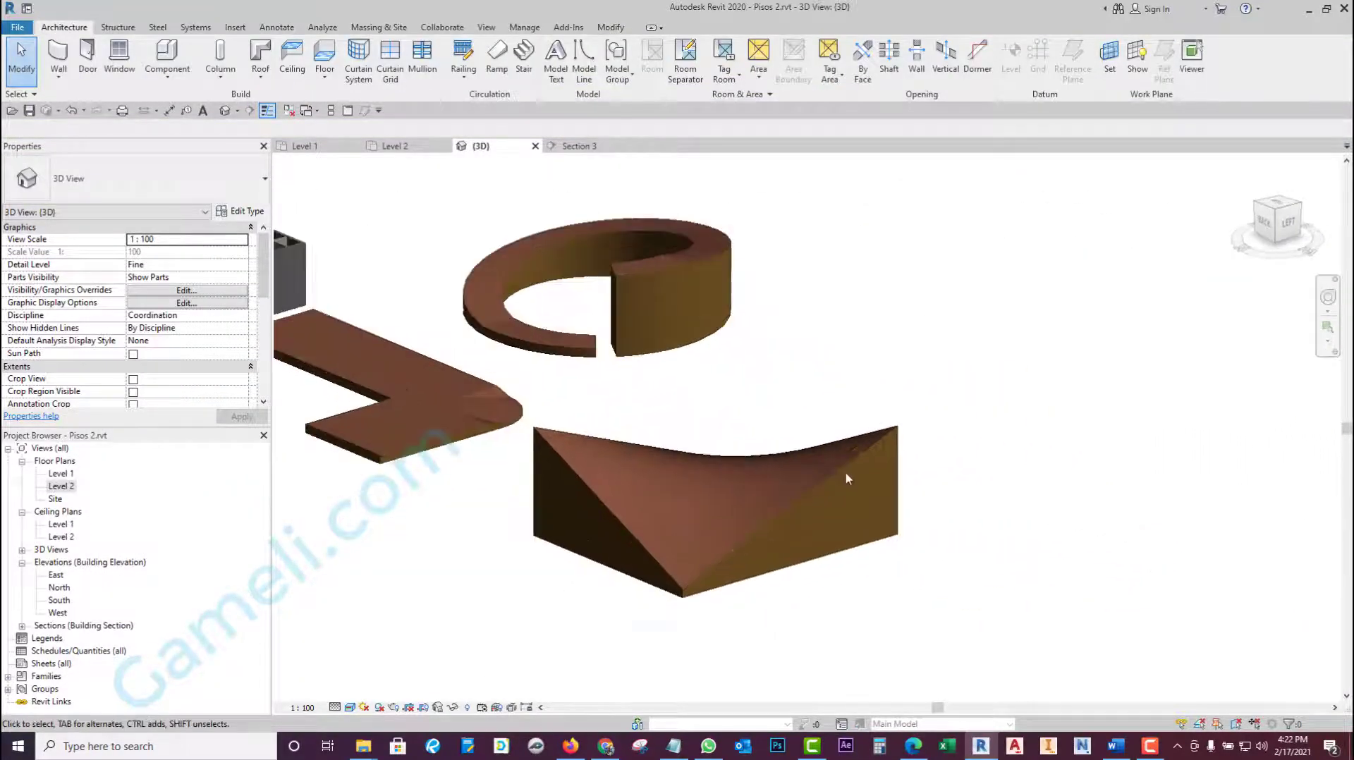
{"action": "scroll", "coordinate": [832, 462], "scroll_direction": "up", "scroll_amount": 2}
{"action": "mouse_move", "coordinate": [831, 462]}
{"action": "middle_mouse_down", "text": "shift"}
{"action": "mouse_move", "coordinate": [477, 537]}
{"action": "mouse_move", "coordinate": [350, 459]}
{"action": "mouse_move", "coordinate": [594, 657]}
{"action": "middle_mouse_up", "text": "shift"}
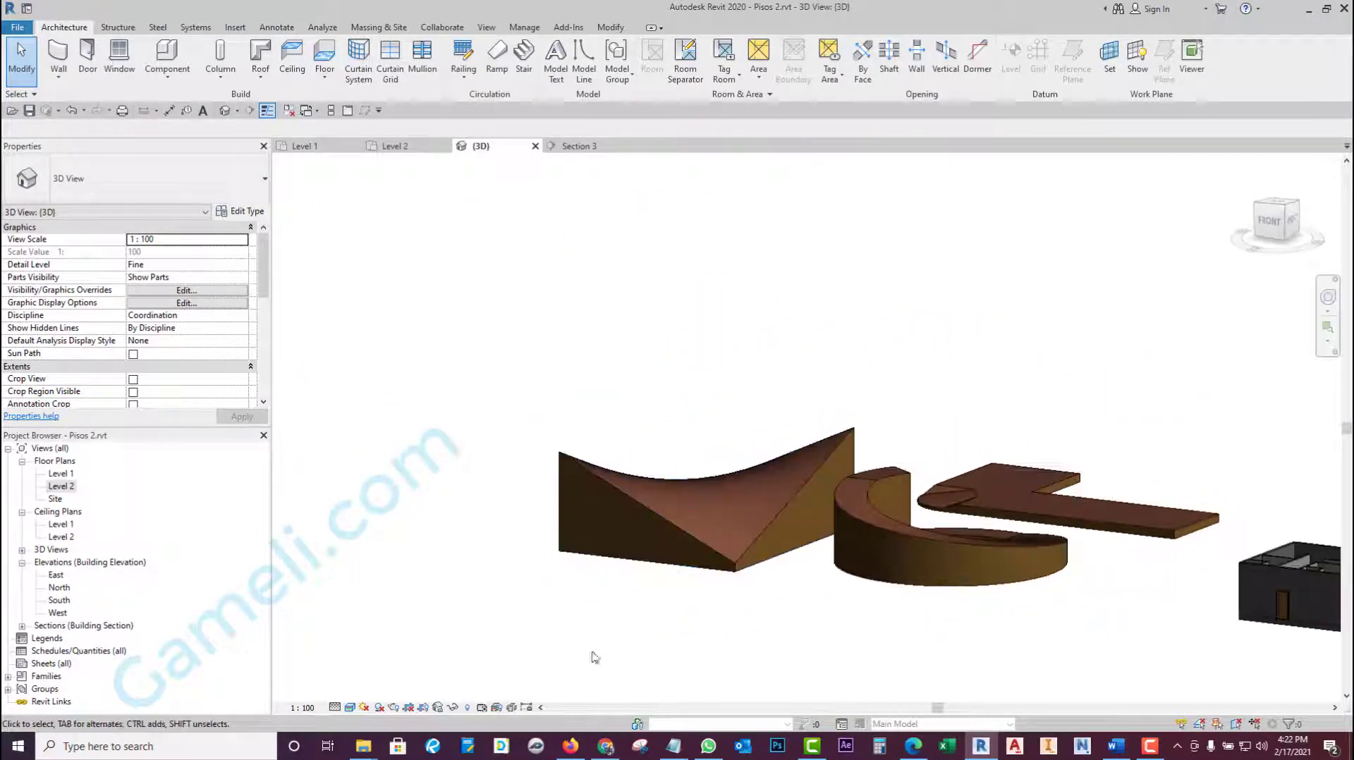
{"action": "left_click", "coordinate": [731, 566]}
{"action": "scroll", "coordinate": [762, 529], "scroll_direction": "down", "scroll_amount": 3}
{"action": "left_click", "coordinate": [877, 552]}
{"action": "middle_click_drag", "start_coordinate": [877, 552], "coordinate": [861, 549]}
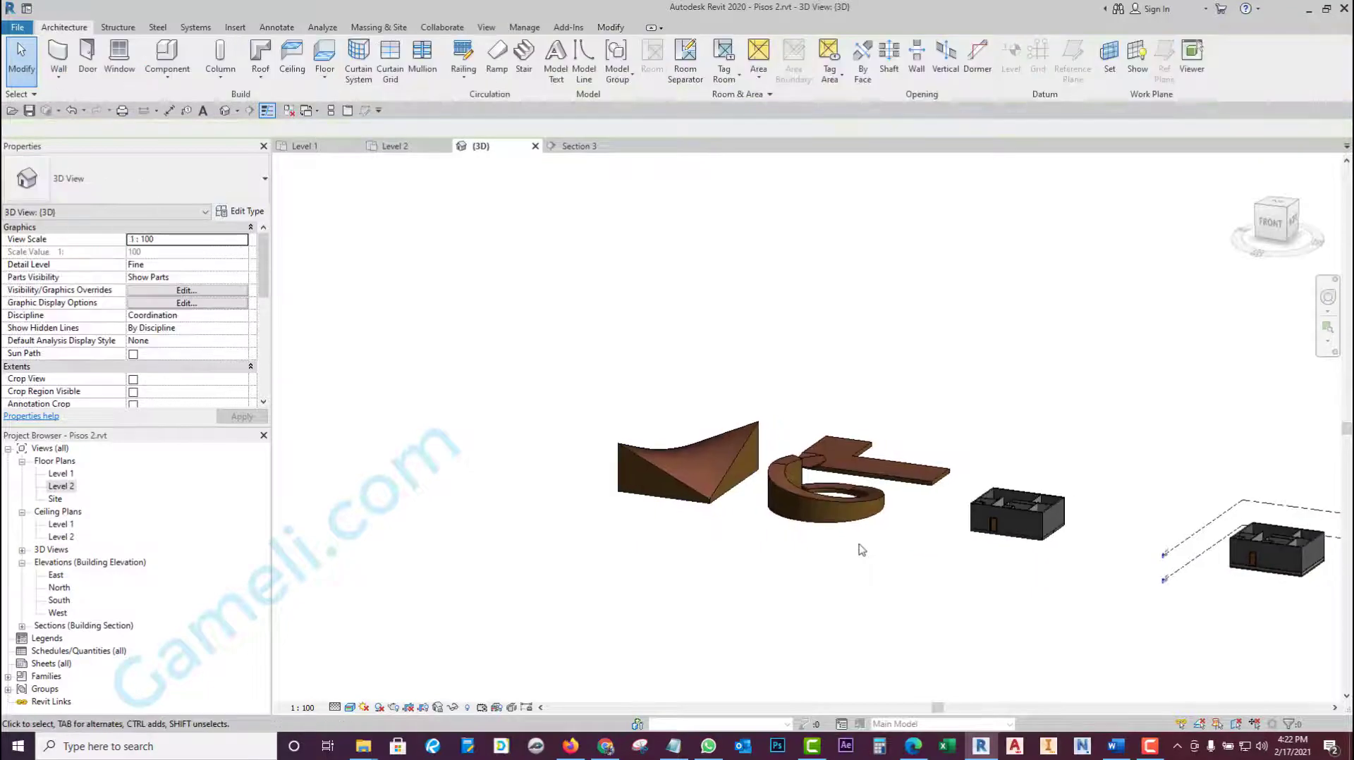
- Untick Variable on the Structure layer, accept the thickness warning, and apply the change
{"action": "left_click", "coordinate": [734, 473]}
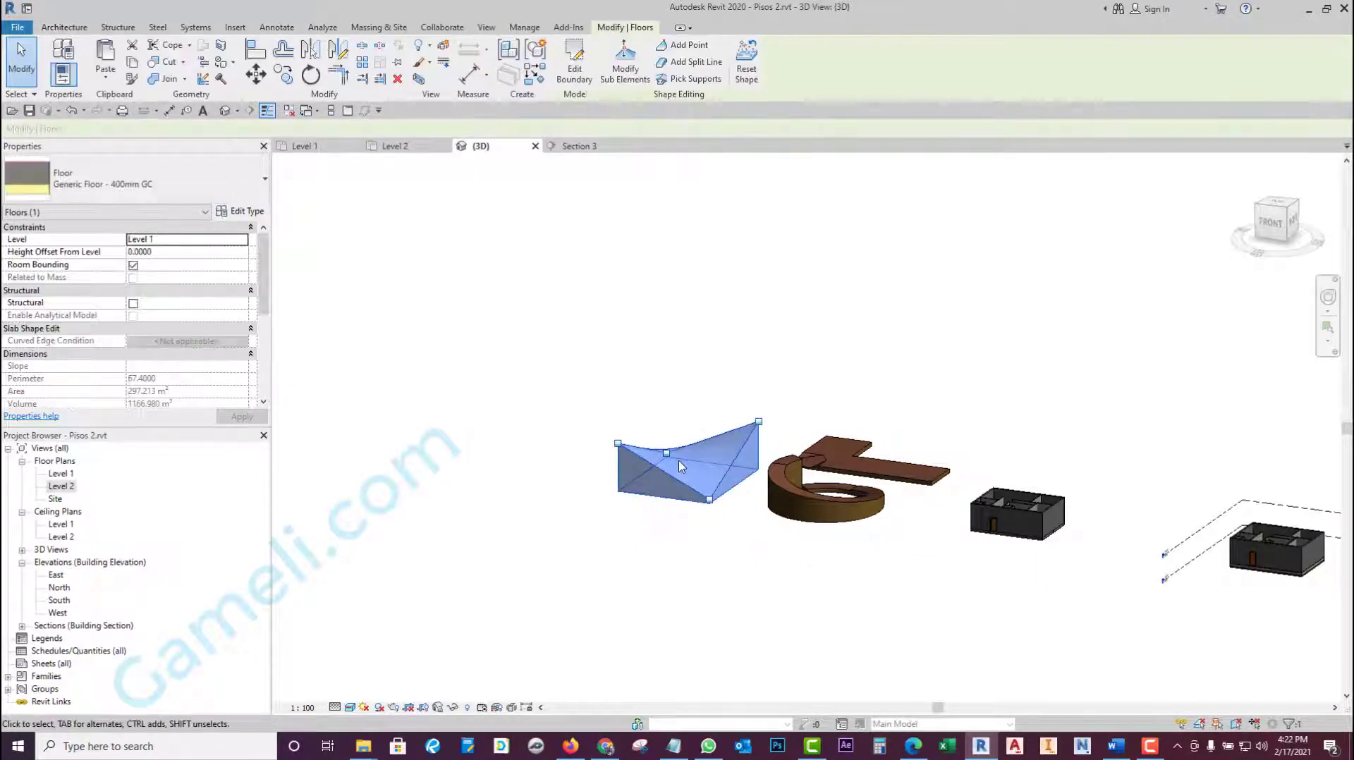
{"action": "left_click", "coordinate": [238, 215]}
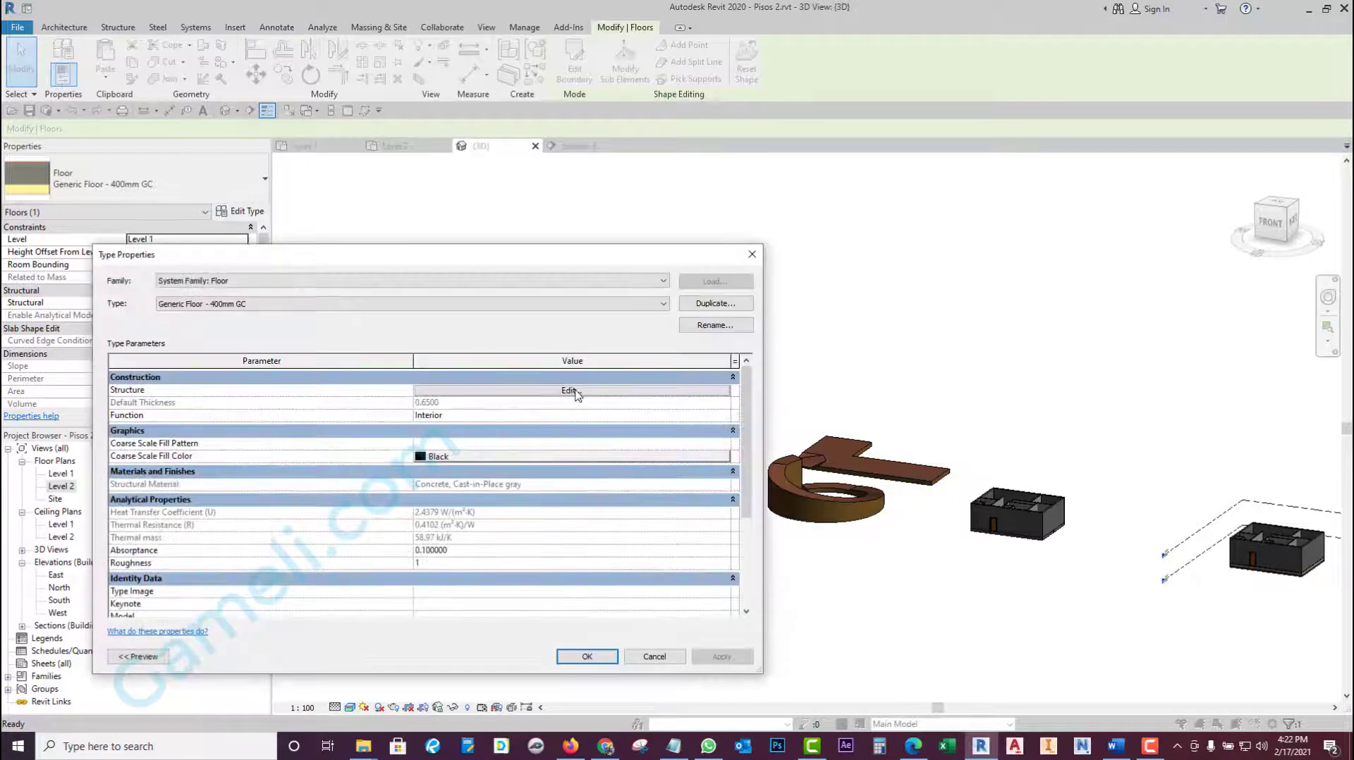
{"action": "left_click", "coordinate": [571, 391]}
{"action": "left_click", "coordinate": [573, 644]}
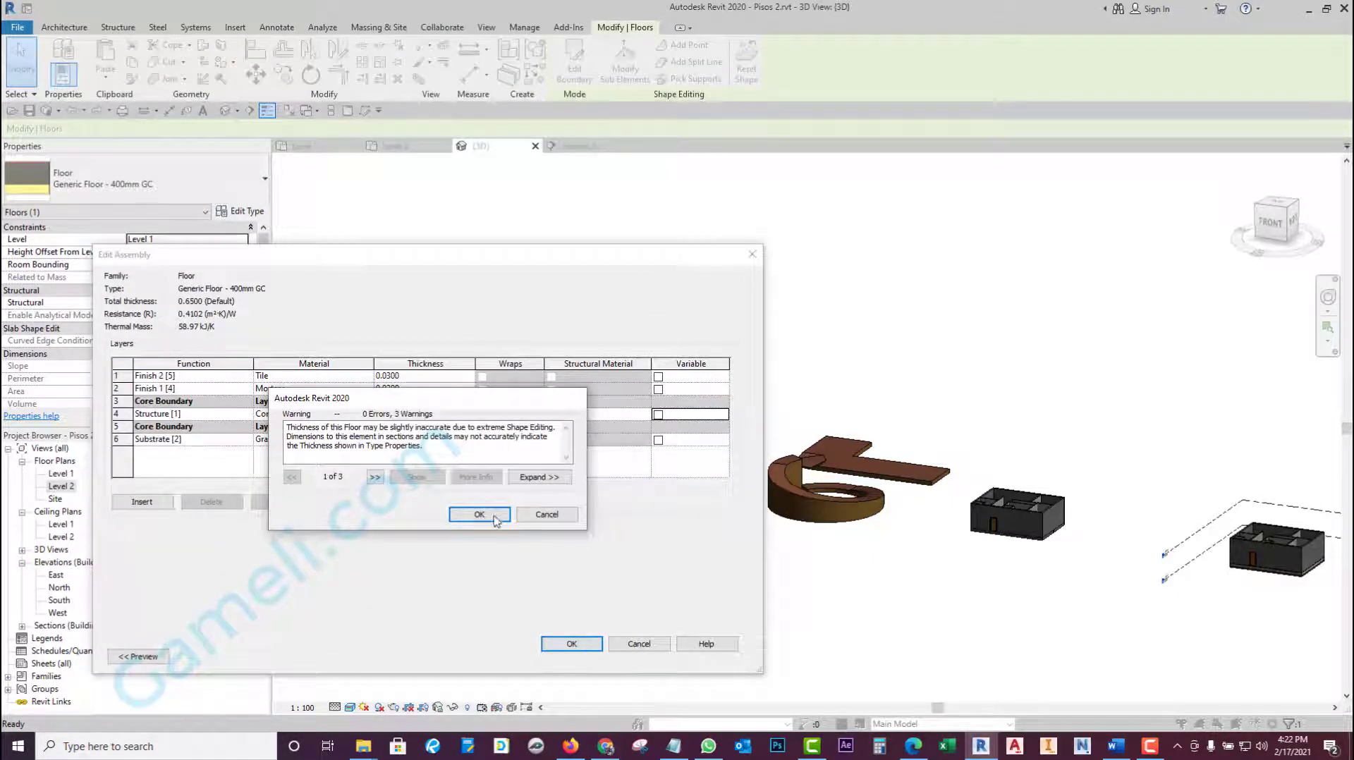
{"action": "left_click", "coordinate": [495, 518]}
{"action": "left_click", "coordinate": [587, 656]}
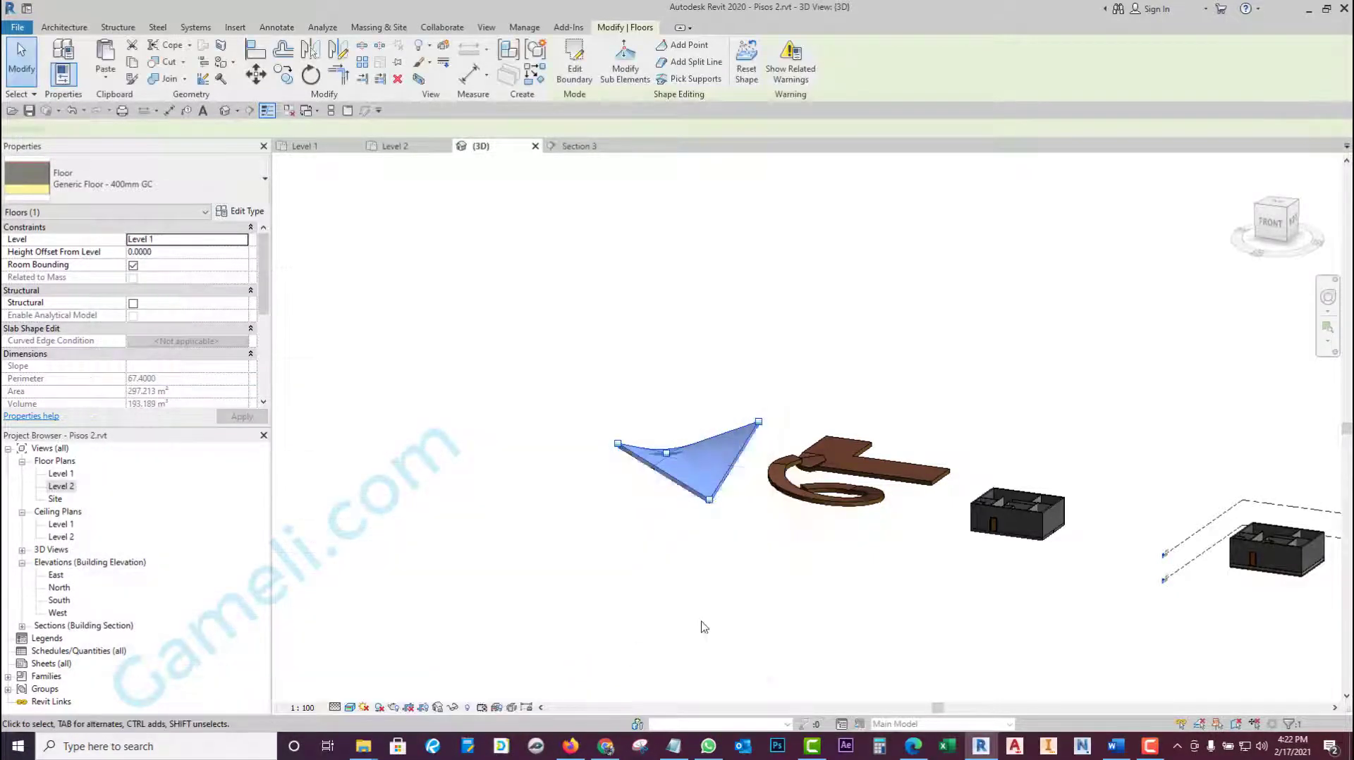
{"action": "left_click", "coordinate": [702, 625]}
- Zoom and orbit to a low side view of the T-shaped and triangular floors
{"action": "scroll", "coordinate": [799, 473], "scroll_direction": "up", "scroll_amount": 2}
{"action": "scroll", "coordinate": [799, 472], "scroll_direction": "up", "scroll_amount": 1}
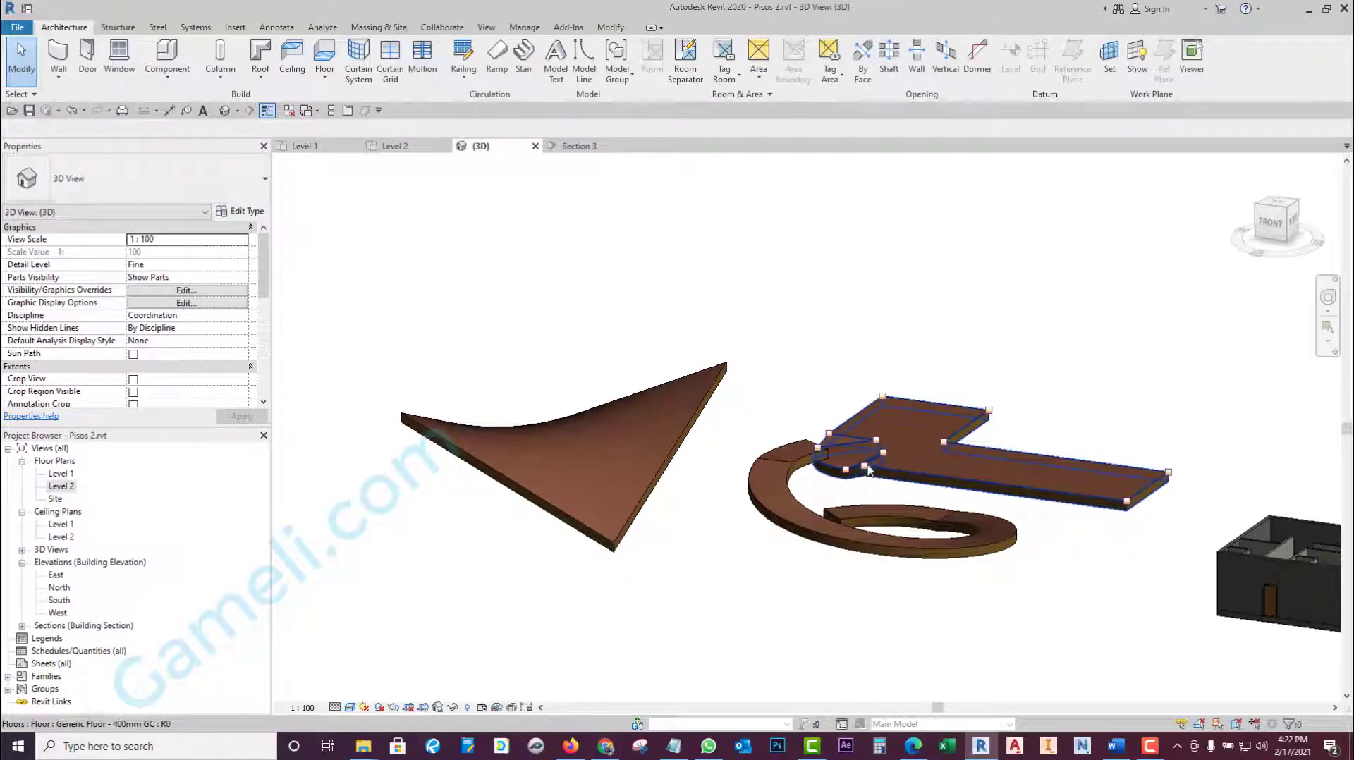
{"action": "scroll", "coordinate": [989, 468], "scroll_direction": "down", "scroll_amount": 2}
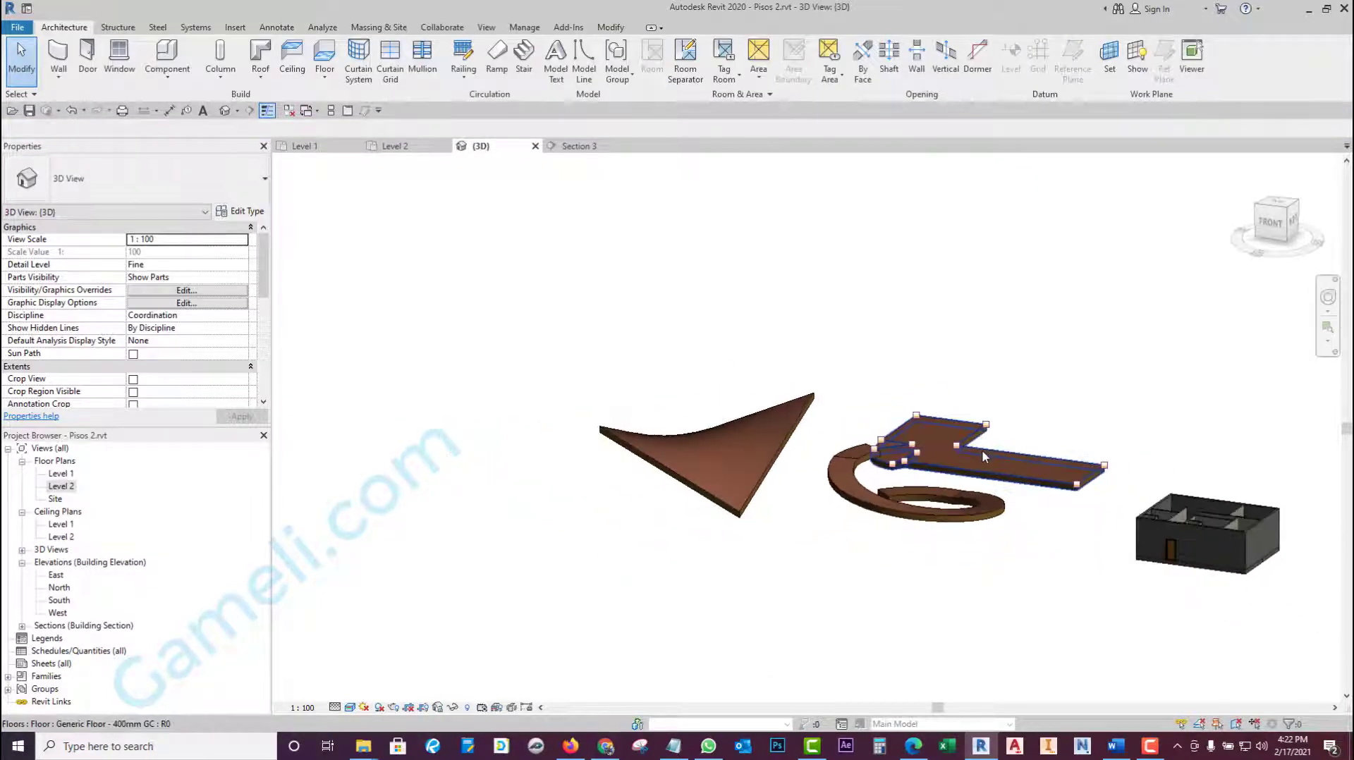
{"action": "left_click", "coordinate": [985, 457]}
{"action": "middle_click_drag", "start_coordinate": [780, 558], "coordinate": [918, 604], "text": "shift"}
{"action": "left_click", "coordinate": [856, 547]}
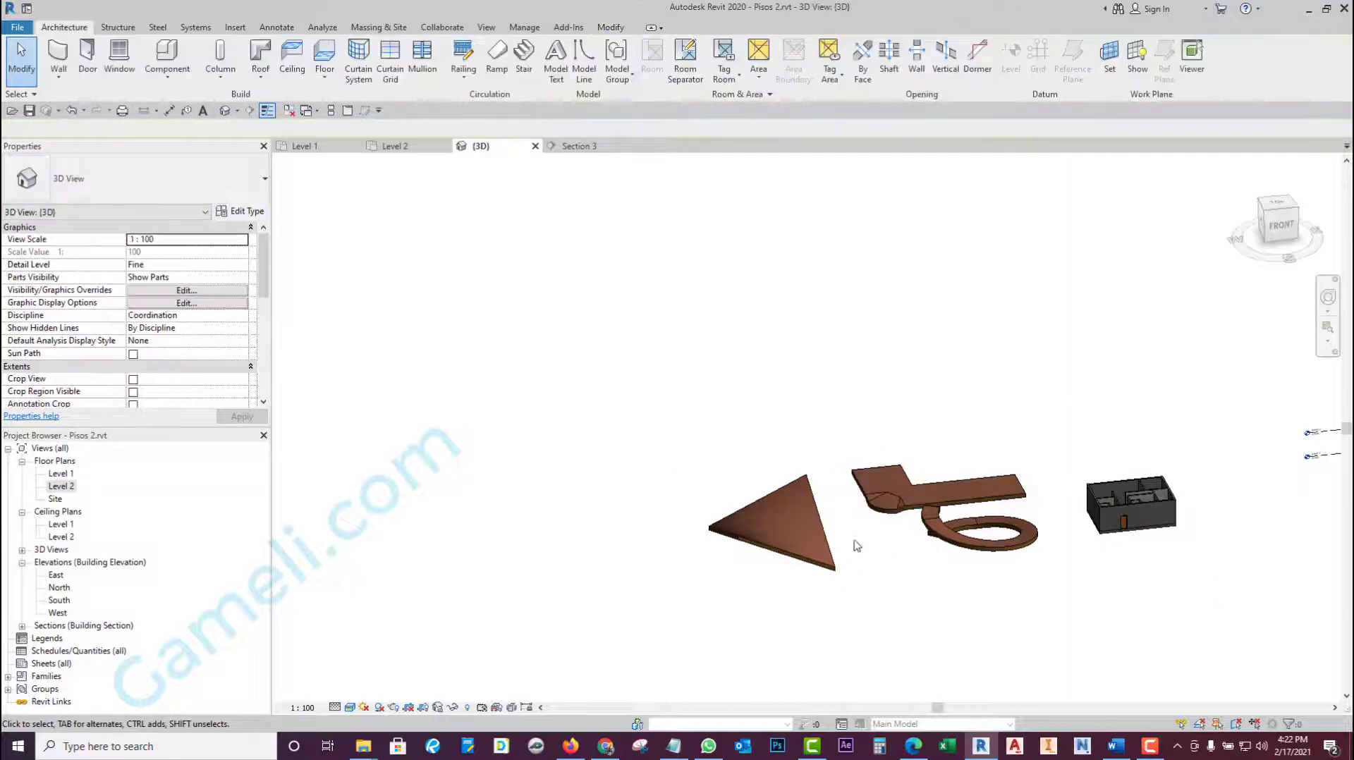
{"action": "scroll", "coordinate": [856, 547], "scroll_direction": "up", "scroll_amount": 2}
{"action": "left_click", "coordinate": [803, 518]}
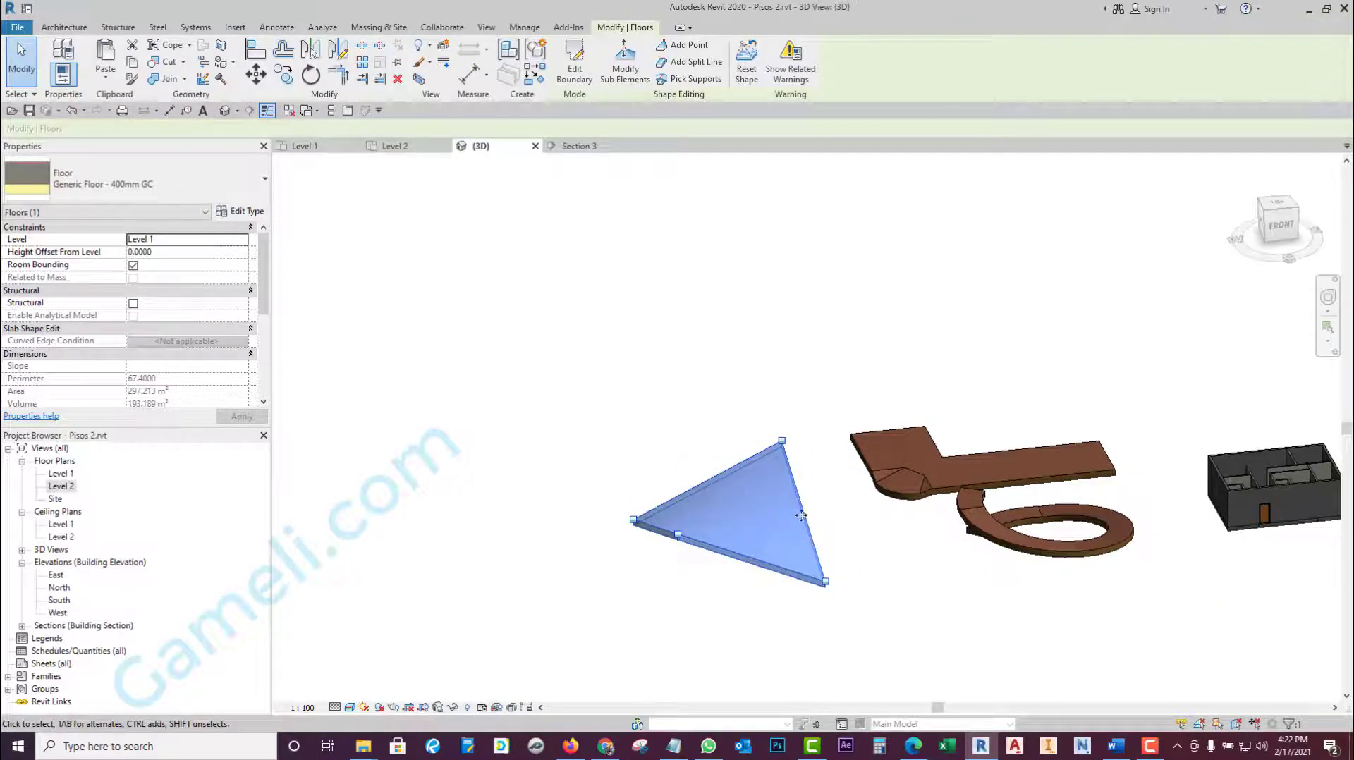
{"action": "scroll", "coordinate": [804, 522], "scroll_direction": "up", "scroll_amount": 1}
{"action": "scroll", "coordinate": [814, 536], "scroll_direction": "up", "scroll_amount": 1}
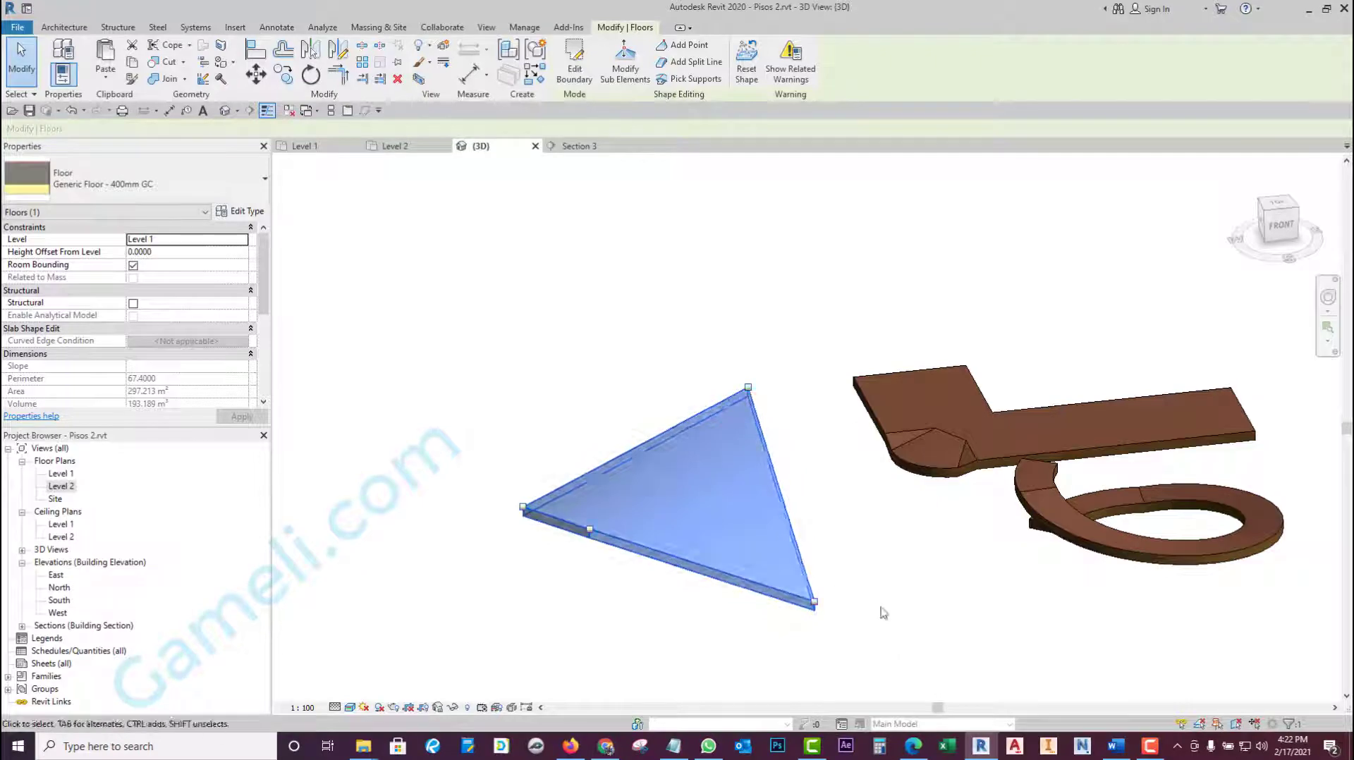
{"action": "mouse_move", "coordinate": [883, 612]}
{"action": "middle_mouse_down", "text": "shift"}
{"action": "mouse_move", "coordinate": [854, 582]}
{"action": "mouse_move", "coordinate": [1043, 612]}
{"action": "middle_mouse_up", "text": "shift"}
{"action": "left_click", "coordinate": [853, 582]}
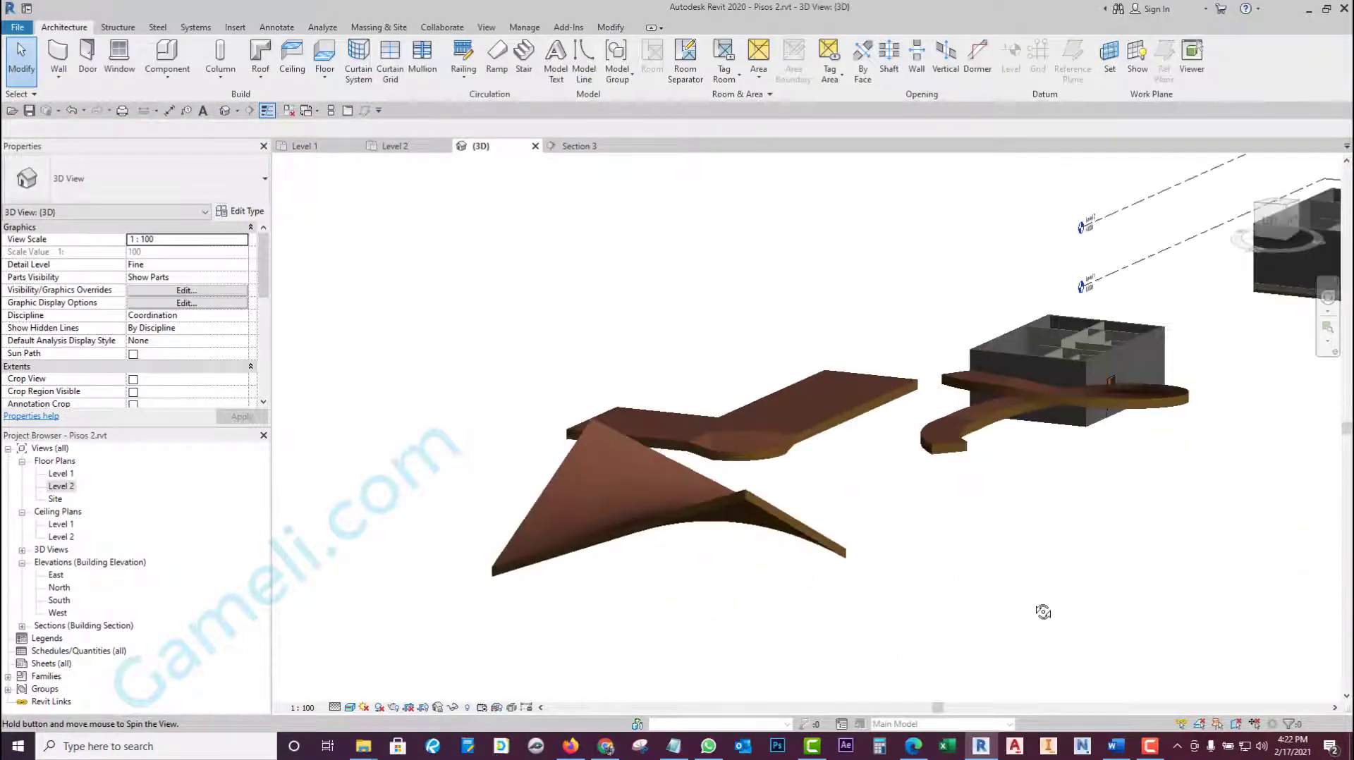
- Keep orbiting around the warped triangular floor to inspect it from several angles
{"action": "mouse_move", "coordinate": [1042, 612]}
{"action": "middle_mouse_down", "text": "shift"}
{"action": "mouse_move", "coordinate": [788, 492]}
{"action": "mouse_move", "coordinate": [736, 640]}
{"action": "mouse_move", "coordinate": [822, 650]}
{"action": "mouse_move", "coordinate": [864, 632]}
{"action": "mouse_move", "coordinate": [604, 604]}
{"action": "middle_mouse_up", "text": "shift"}
{"action": "left_click", "coordinate": [787, 492]}
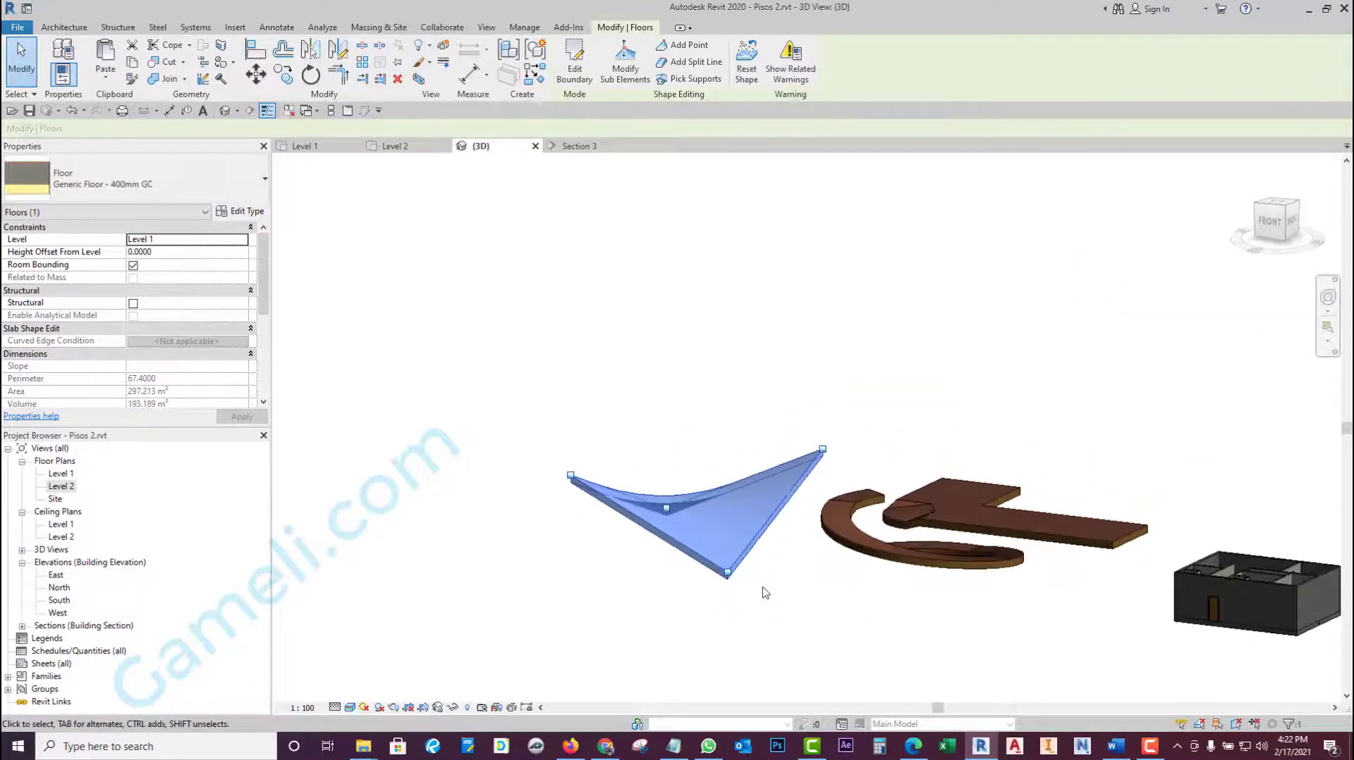
{"action": "scroll", "coordinate": [765, 592], "scroll_direction": "up", "scroll_amount": 2}
{"action": "mouse_move", "coordinate": [763, 577]}
{"action": "middle_mouse_down", "text": "shift"}
{"action": "mouse_move", "coordinate": [780, 574]}
{"action": "mouse_move", "coordinate": [795, 529]}
{"action": "mouse_move", "coordinate": [843, 532]}
{"action": "mouse_move", "coordinate": [807, 568]}
{"action": "mouse_move", "coordinate": [800, 636]}
{"action": "mouse_move", "coordinate": [692, 647]}
{"action": "mouse_move", "coordinate": [808, 597]}
{"action": "middle_mouse_up", "text": "shift"}
{"action": "left_click", "coordinate": [808, 598]}
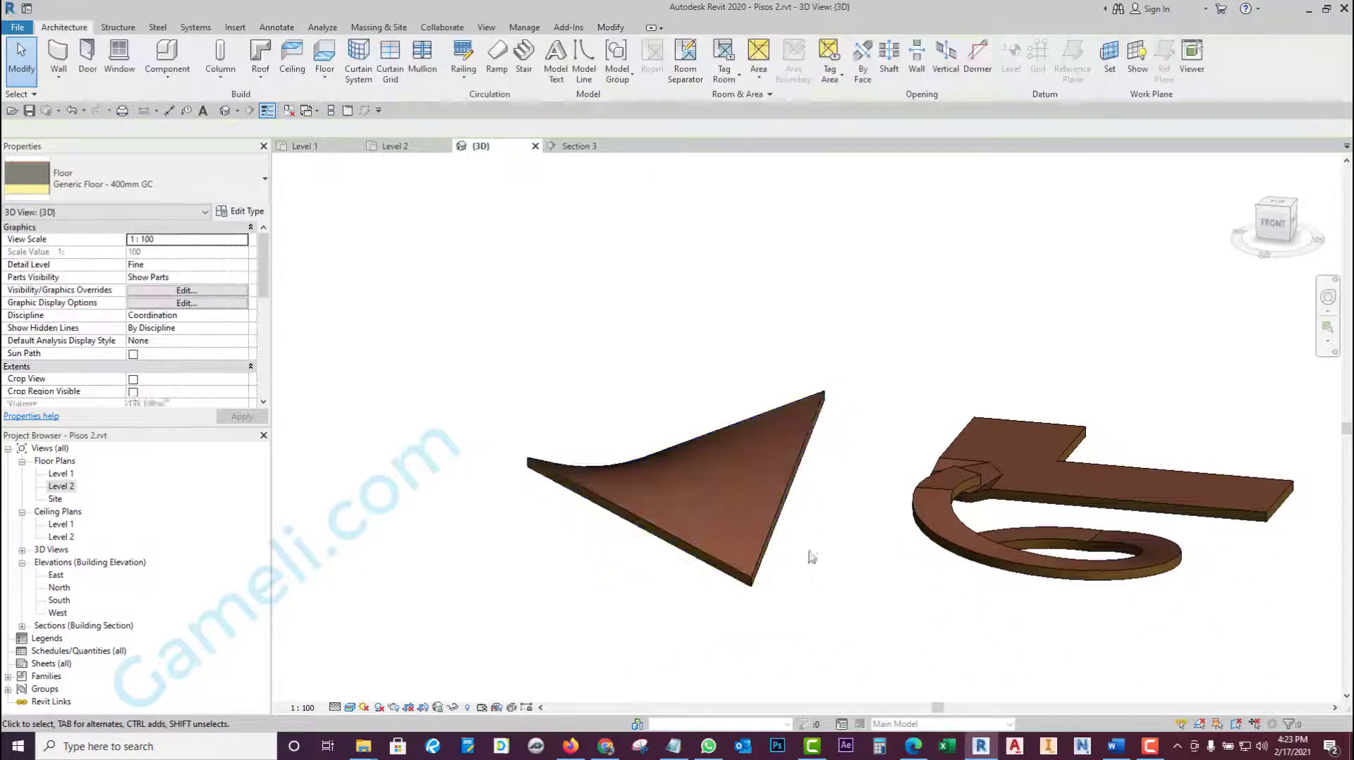
{"action": "left_click", "coordinate": [797, 469]}
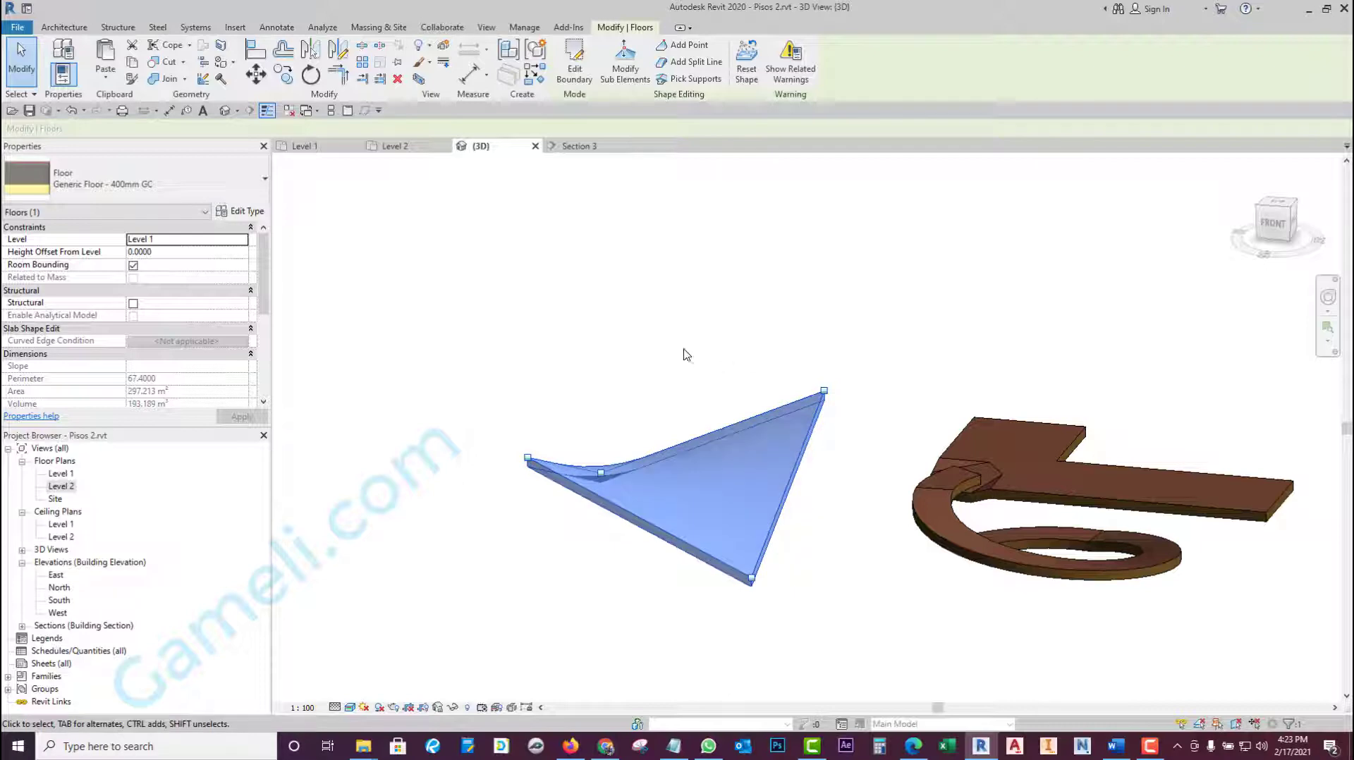
{"action": "scroll", "coordinate": [825, 360], "scroll_direction": "up", "scroll_amount": 2}
{"action": "left_click", "coordinate": [711, 422]}
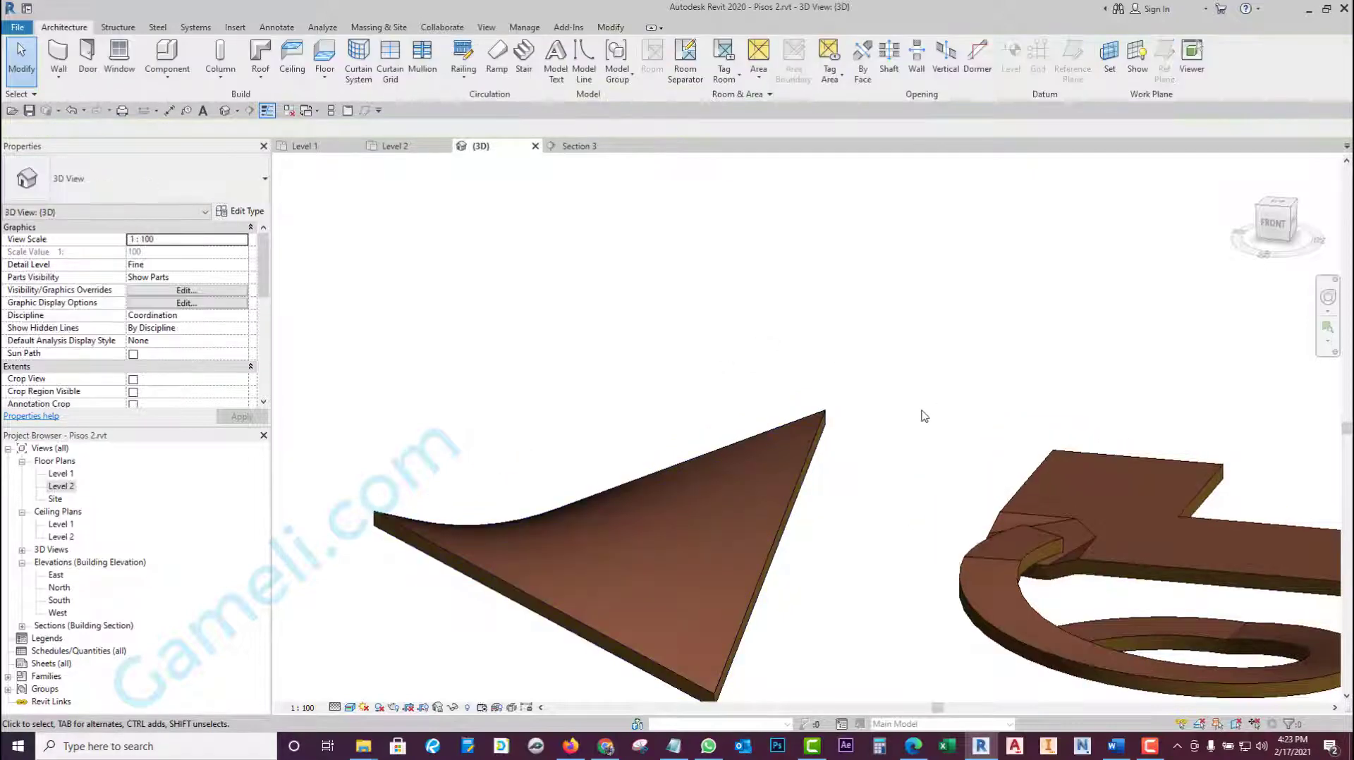
{"action": "middle_click_drag", "start_coordinate": [849, 489], "coordinate": [804, 514], "text": "shift"}
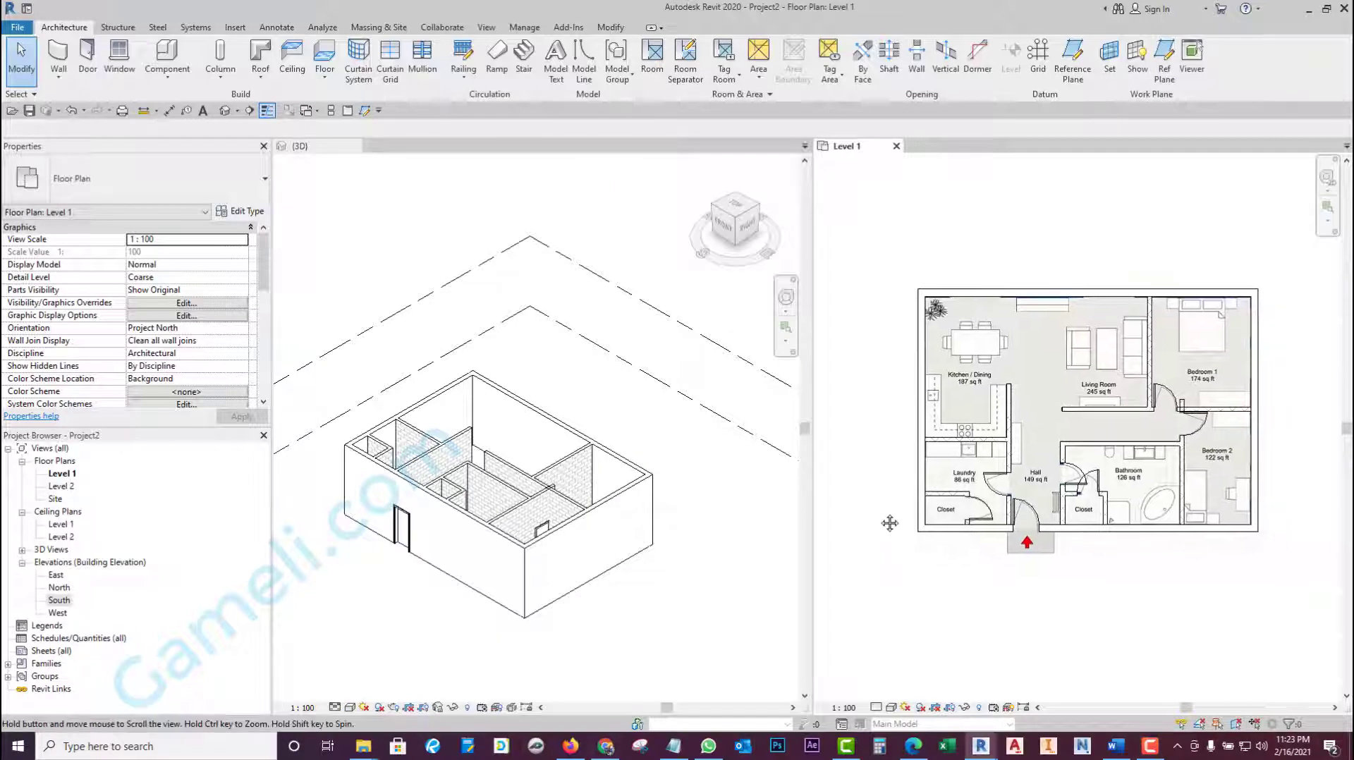
- Tile the Level 1 plan and 3D views, then switch to tabbed views with Level 1 in front
{"action": "middle_click_drag", "start_coordinate": [920, 441], "coordinate": [914, 445]}
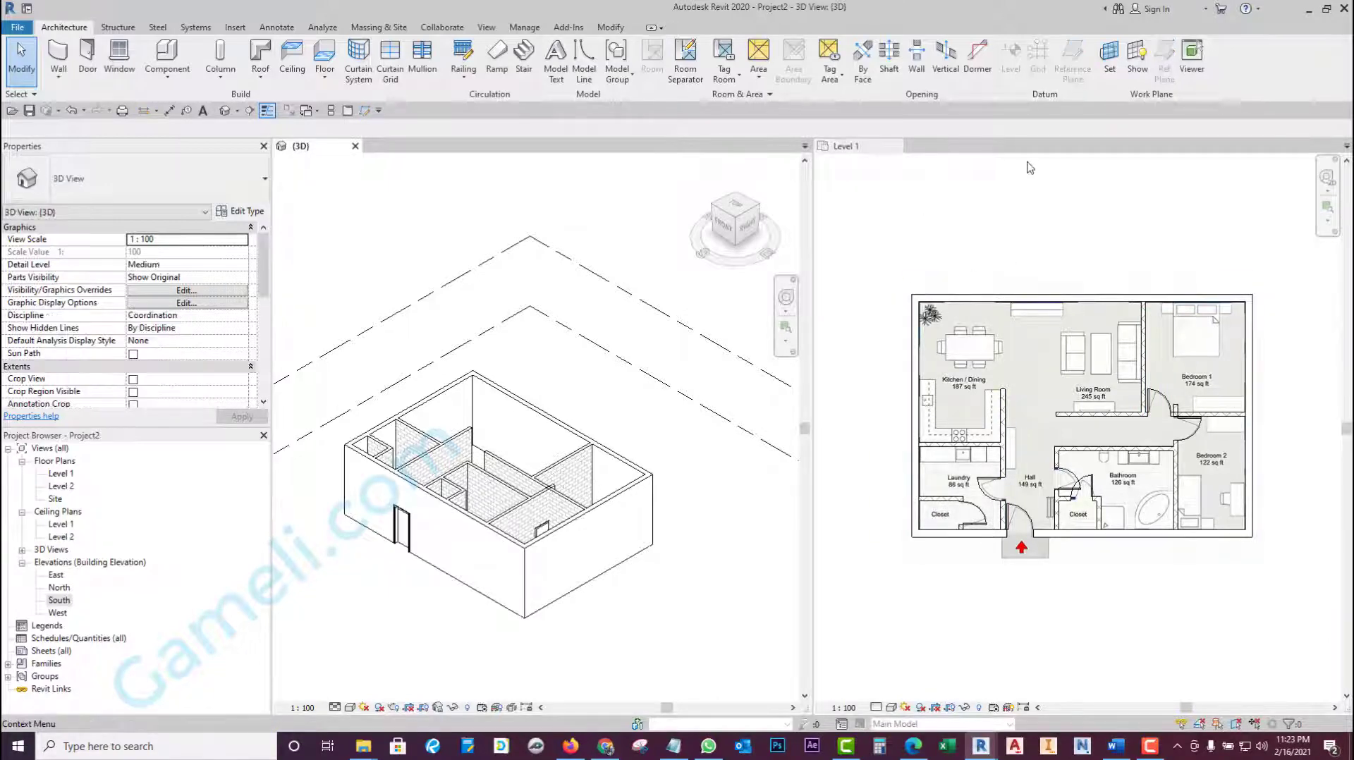
{"action": "left_click", "coordinate": [712, 299]}
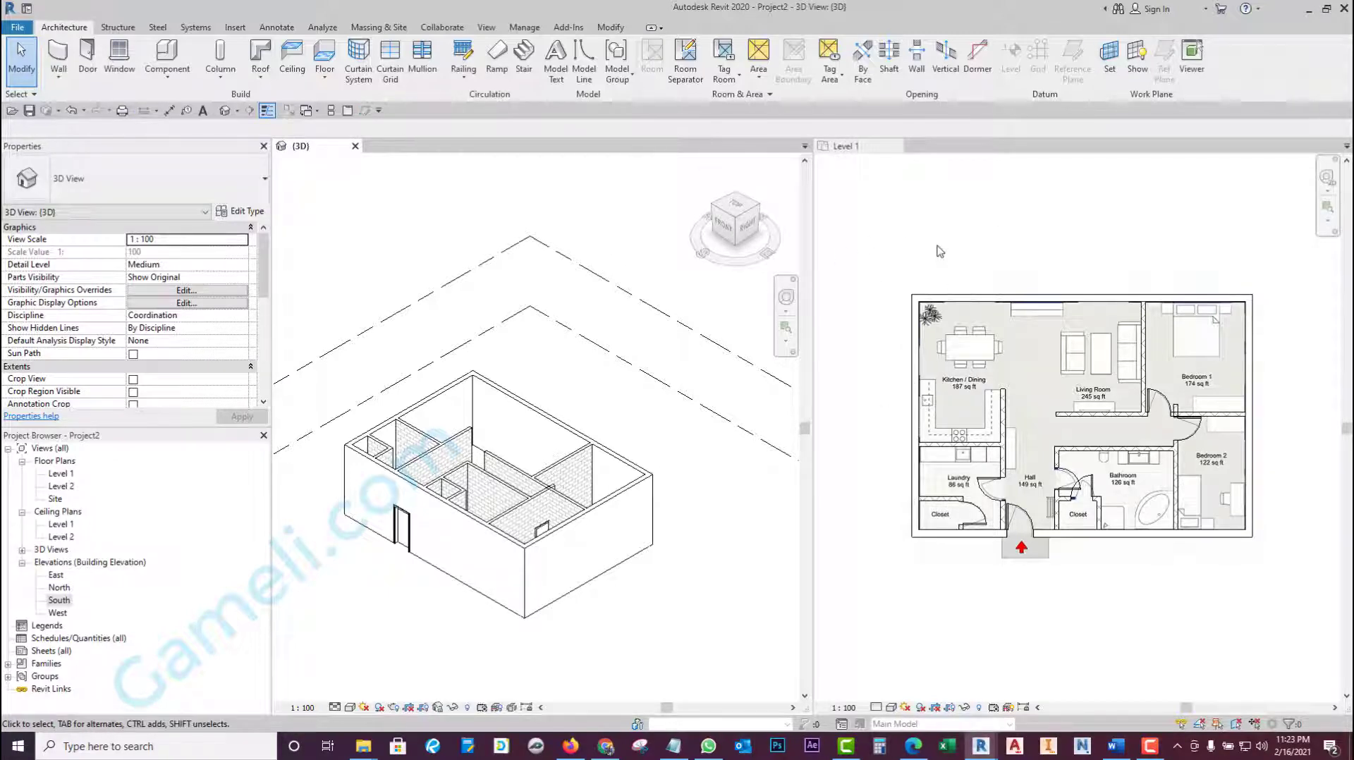
{"action": "left_click", "coordinate": [993, 216]}
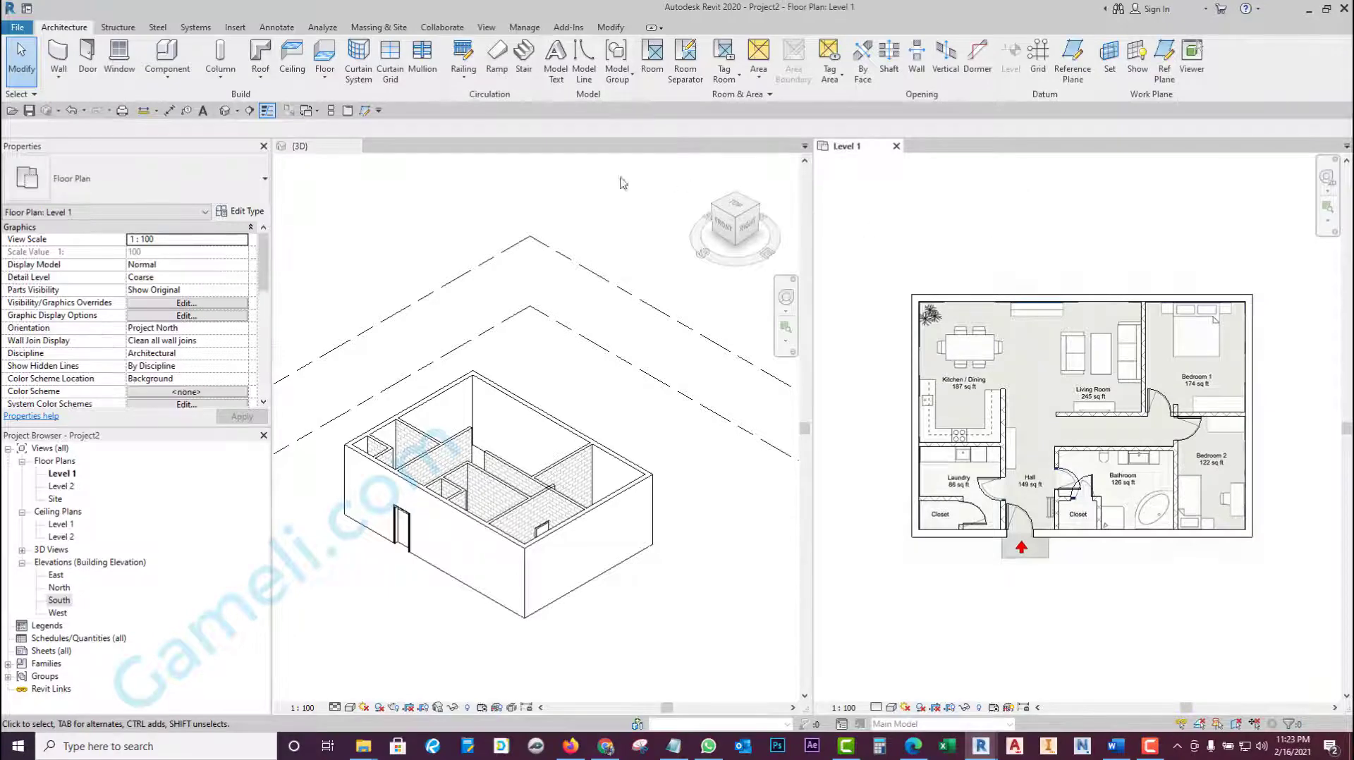
{"action": "left_click", "coordinate": [331, 110]}
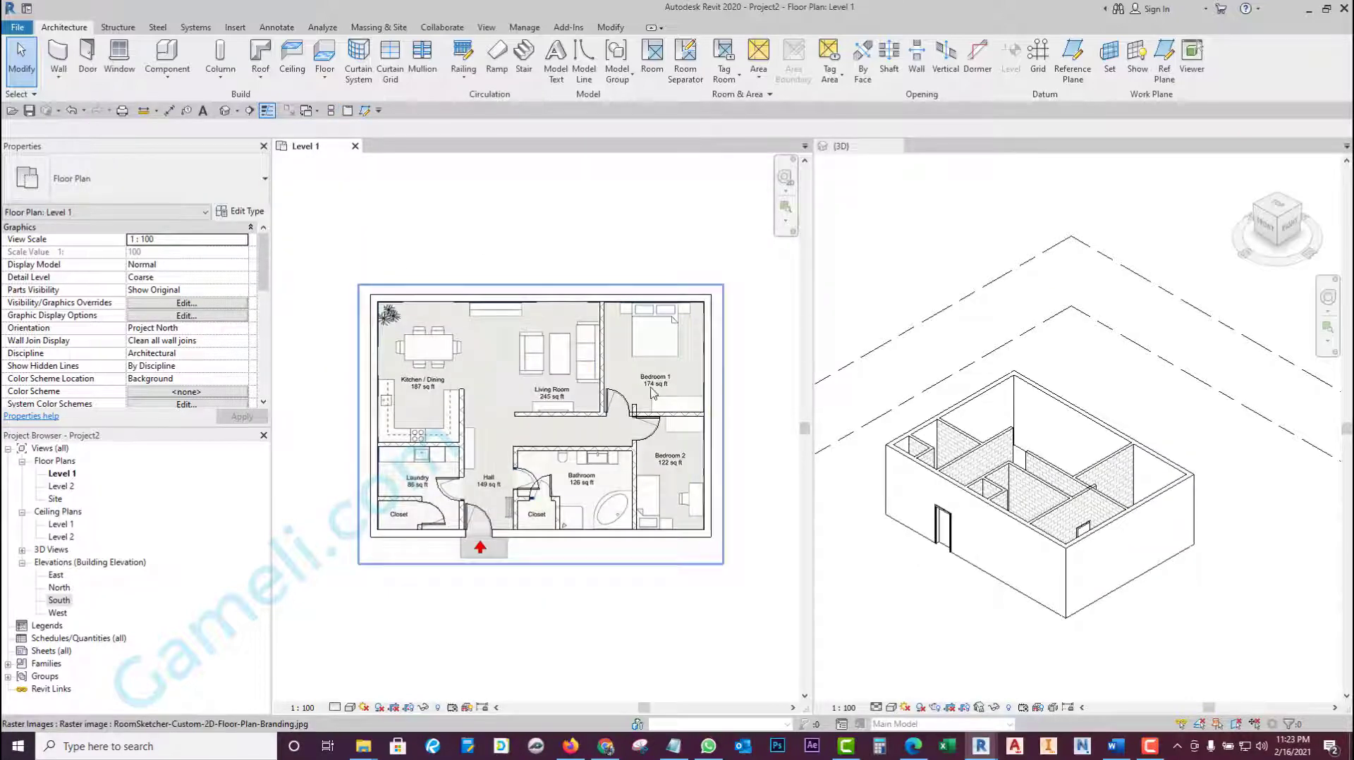
{"action": "left_click", "coordinate": [923, 240]}
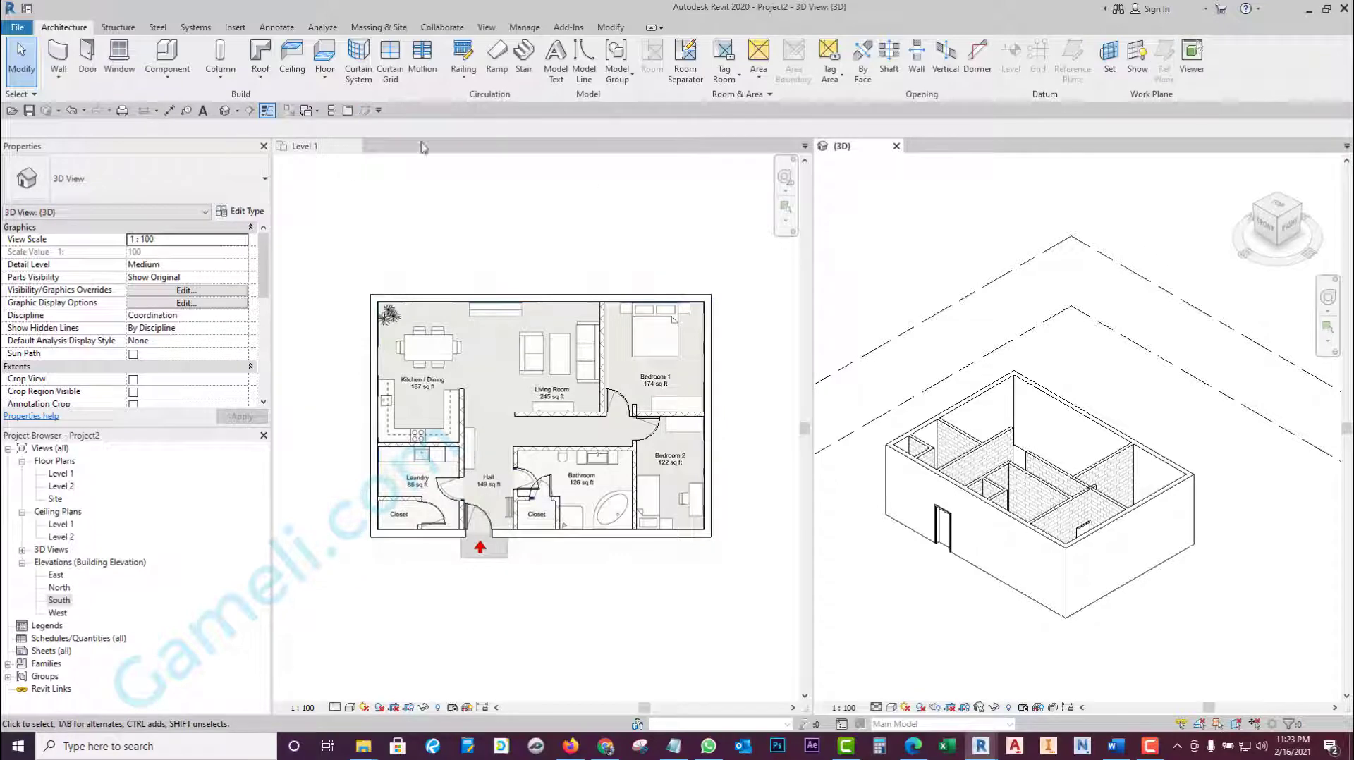
{"action": "left_click", "coordinate": [329, 113]}
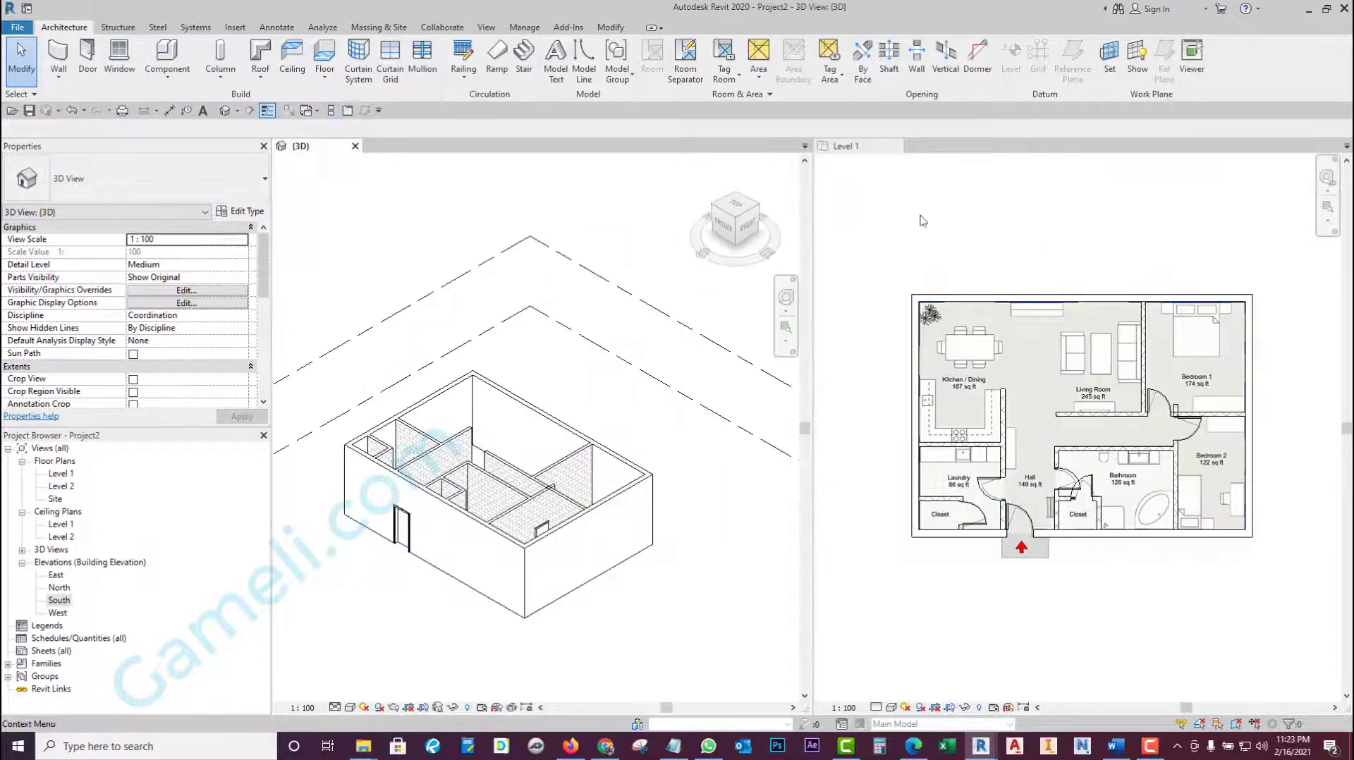
{"action": "left_click", "coordinate": [947, 204]}
{"action": "left_click", "coordinate": [331, 111]}
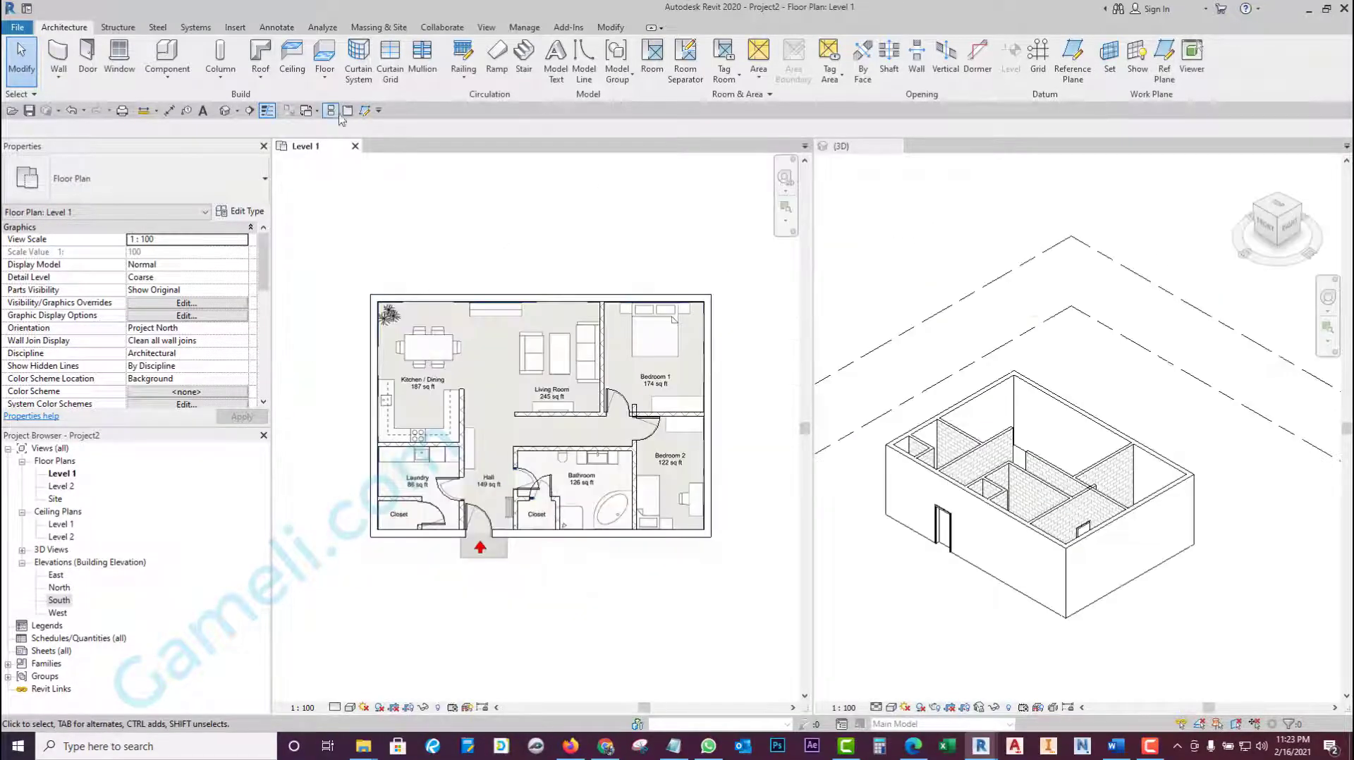
{"action": "scroll", "coordinate": [459, 409], "scroll_direction": "up", "scroll_amount": 3}
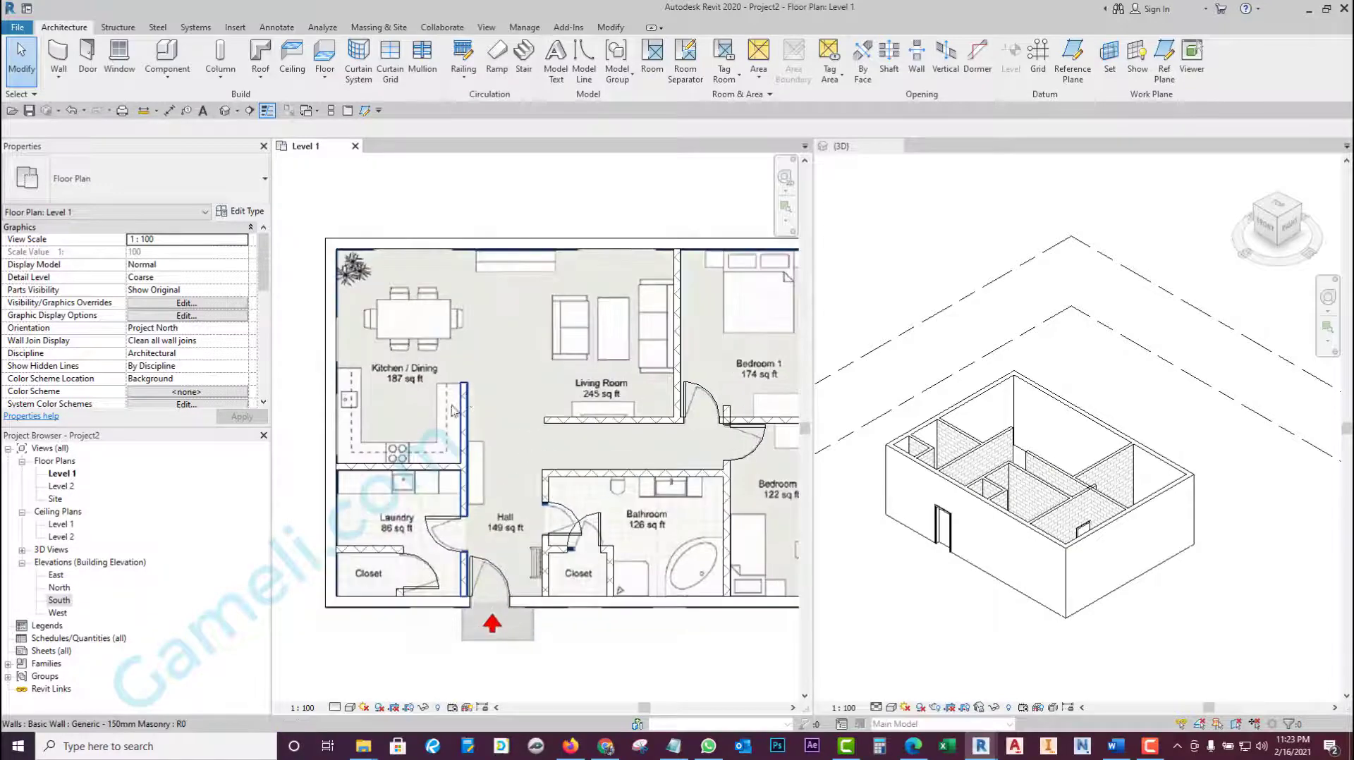
{"action": "left_click", "coordinate": [347, 111]}
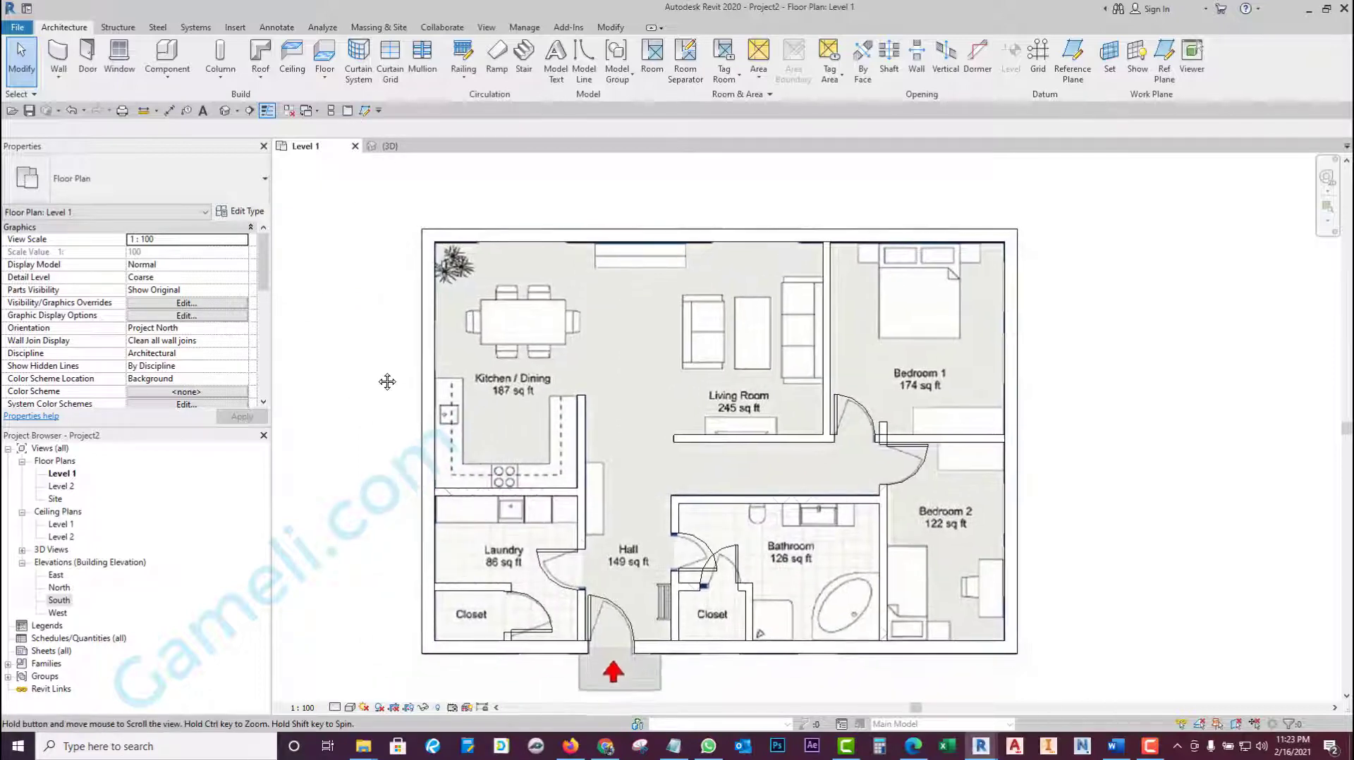
- Sketch a rectangular floor boundary from the plan's top-left to bottom-right corner and finish it (100.725 m²)
{"action": "left_click", "coordinate": [323, 62]}
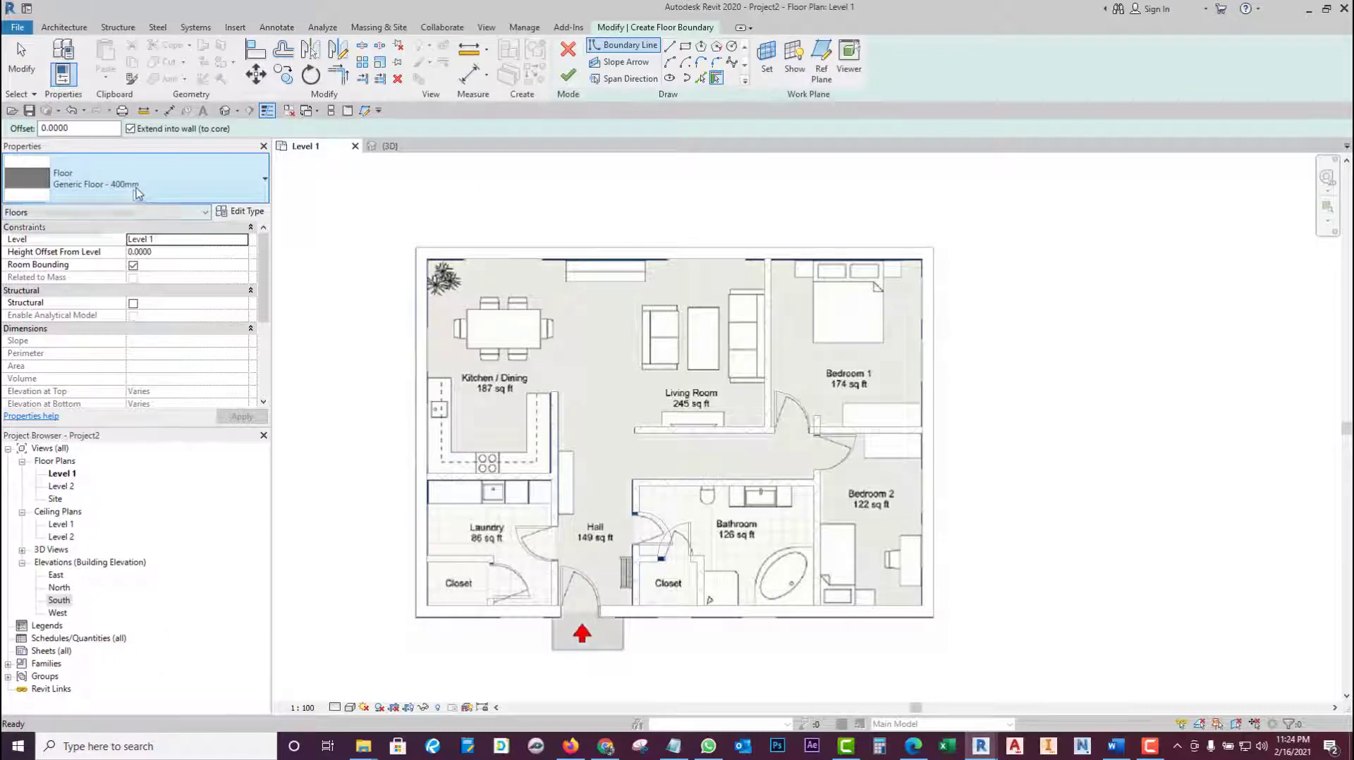
{"action": "left_click", "coordinate": [684, 45]}
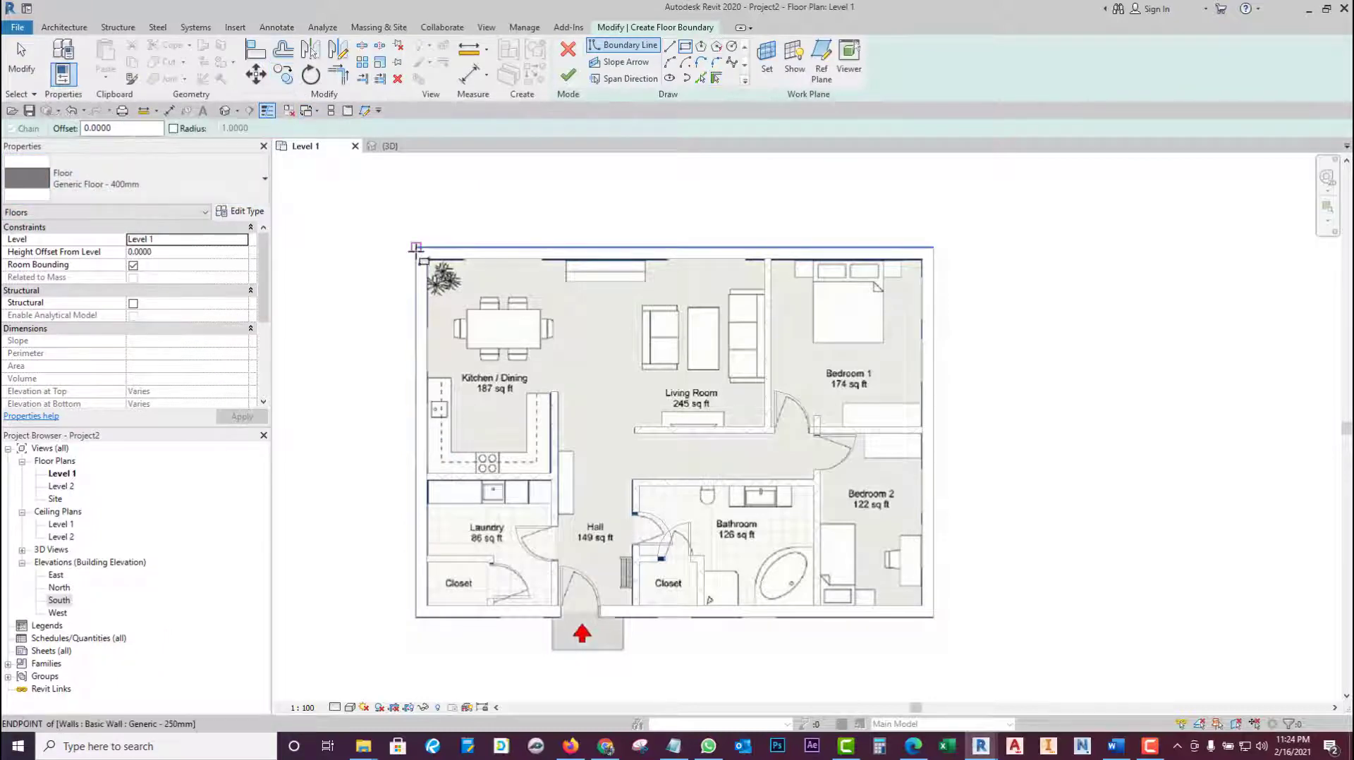
{"action": "left_click", "coordinate": [417, 248]}
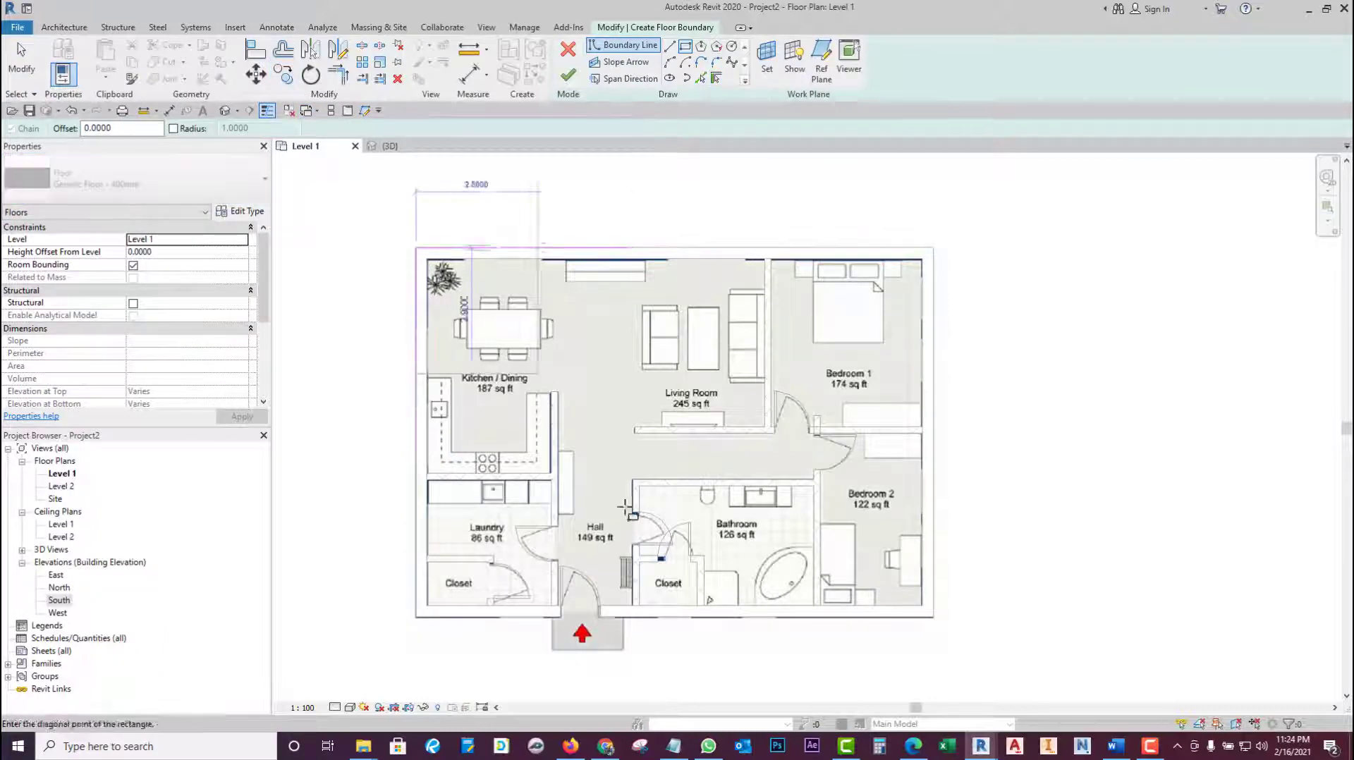
{"action": "left_click", "coordinate": [929, 612]}
{"action": "scroll", "coordinate": [846, 656], "scroll_direction": "up", "scroll_amount": 3}
{"action": "scroll", "coordinate": [850, 654], "scroll_direction": "down", "scroll_amount": 2}
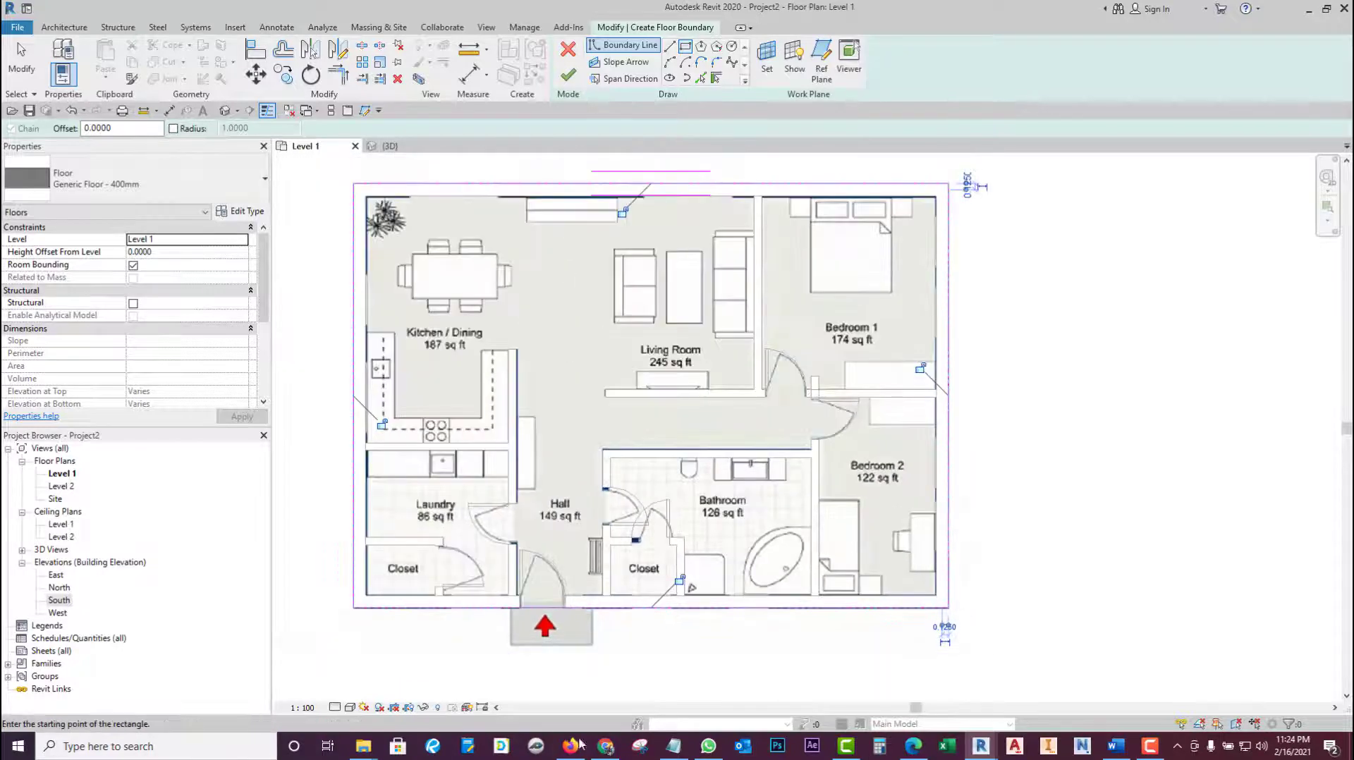
{"action": "scroll", "coordinate": [536, 635], "scroll_direction": "up", "scroll_amount": 1}
{"action": "scroll", "coordinate": [585, 619], "scroll_direction": "down", "scroll_amount": 1}
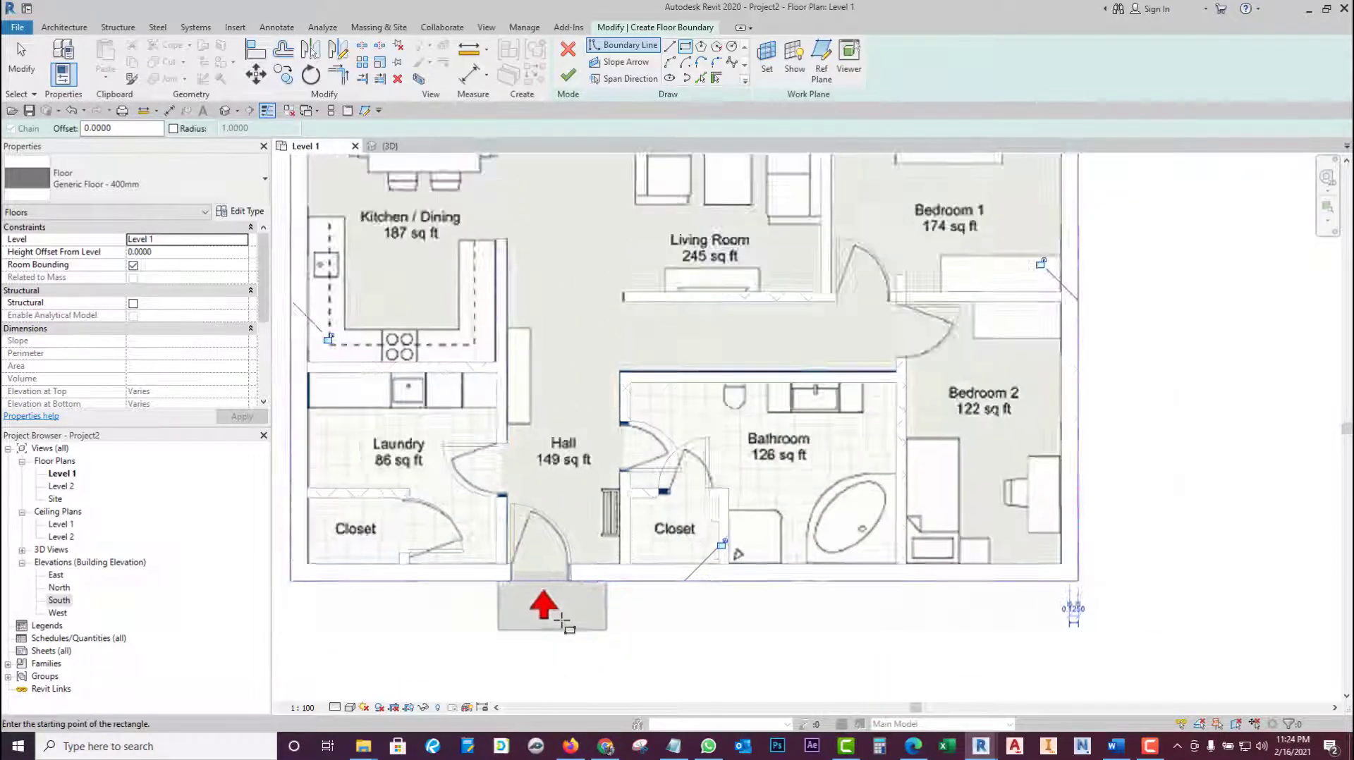
{"action": "left_click", "coordinate": [567, 78]}
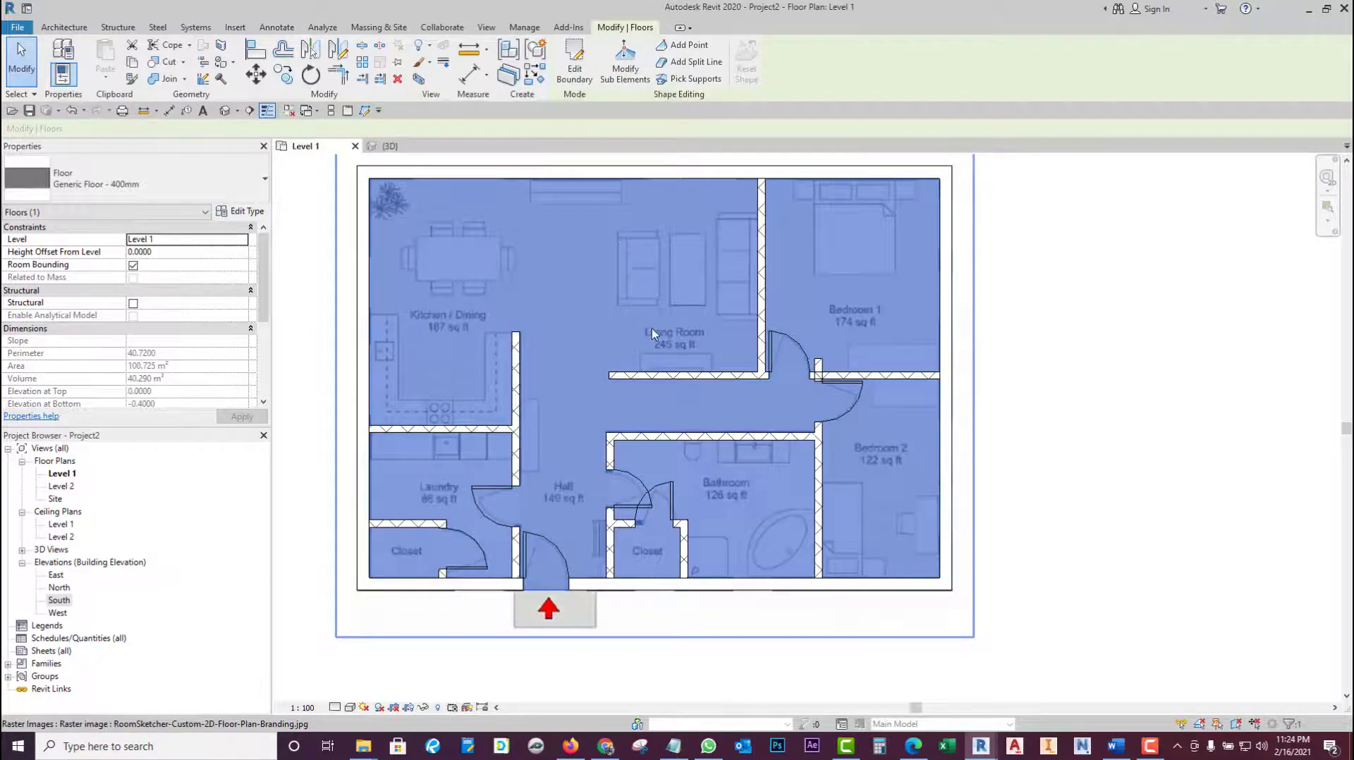
{"action": "scroll", "coordinate": [669, 345], "scroll_direction": "down", "scroll_amount": 2}
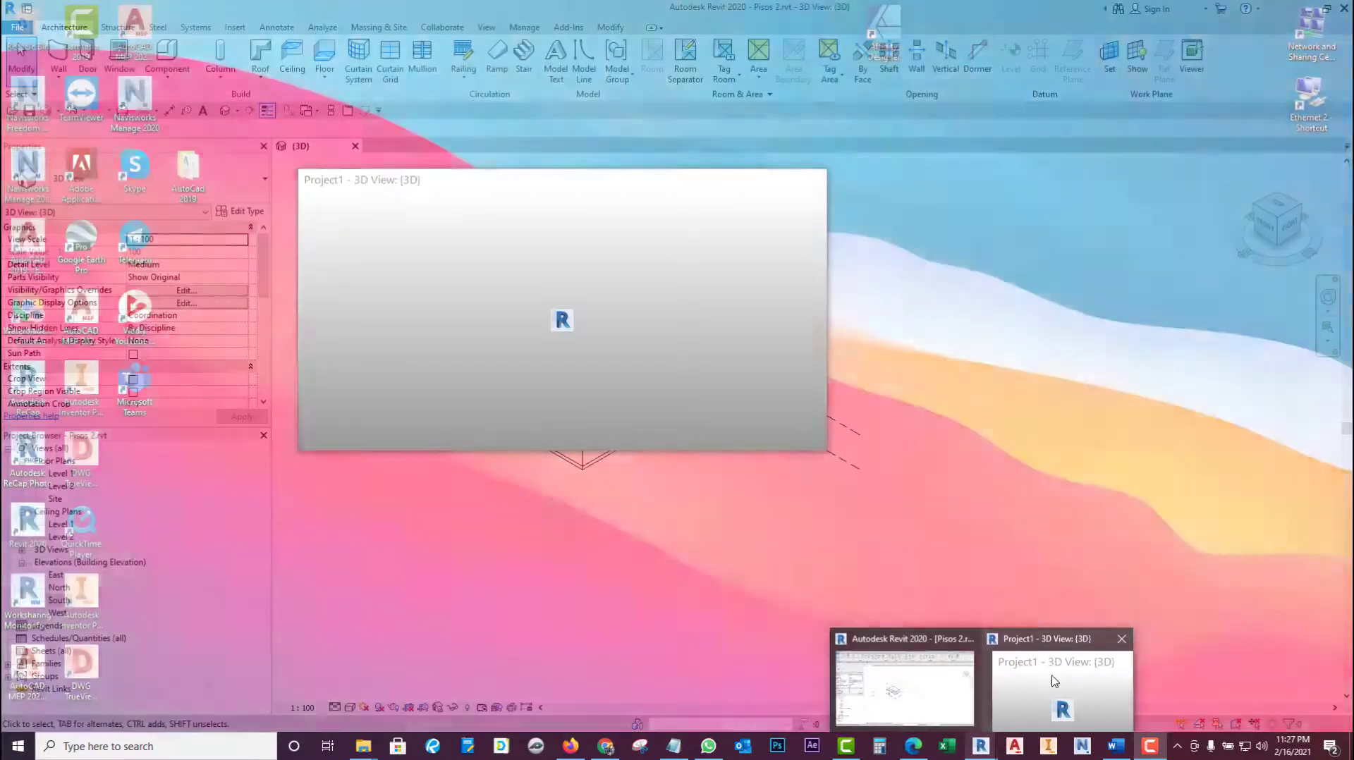
- Select the brown floor in the Project1 3D window and return to the Pisos 2 view
{"action": "left_click", "coordinate": [1054, 681]}
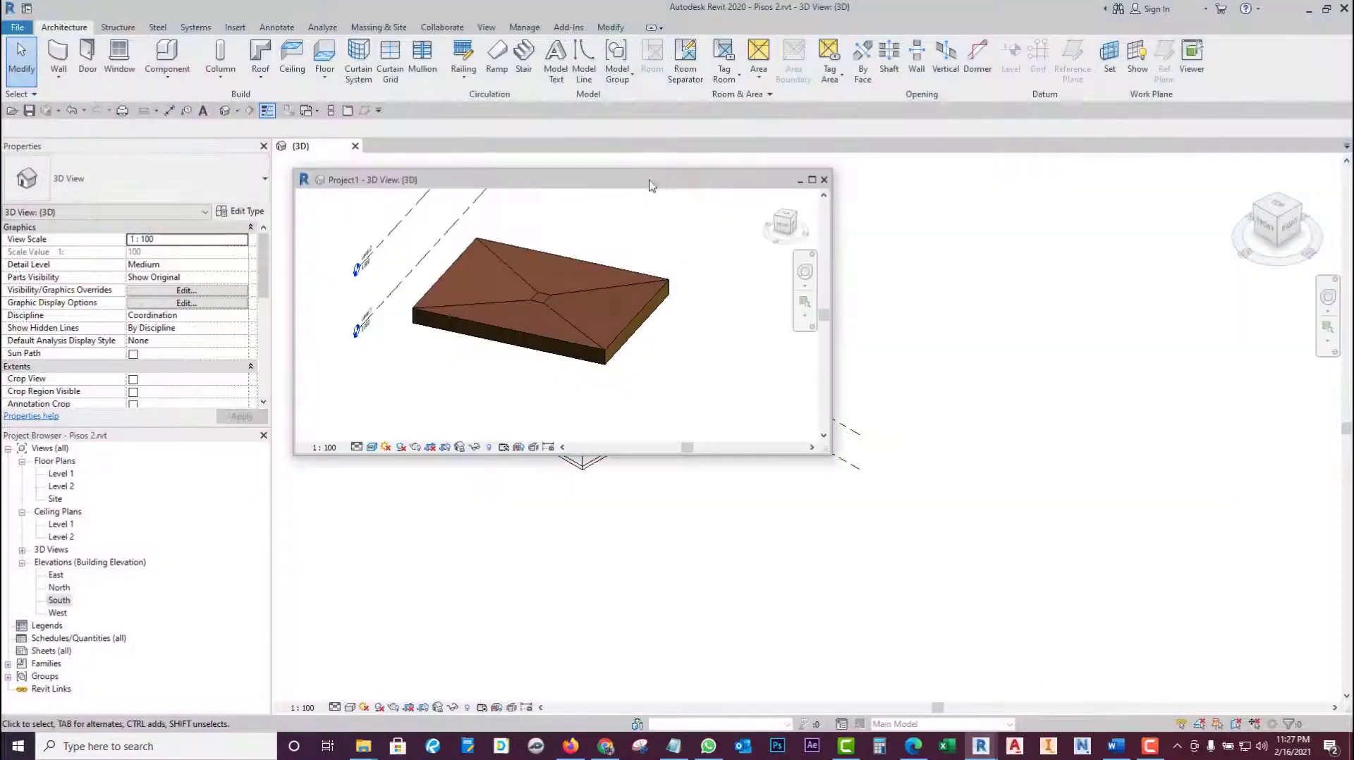
{"action": "left_click_drag", "start_coordinate": [650, 186], "coordinate": [688, 234]}
{"action": "left_click", "coordinate": [687, 356]}
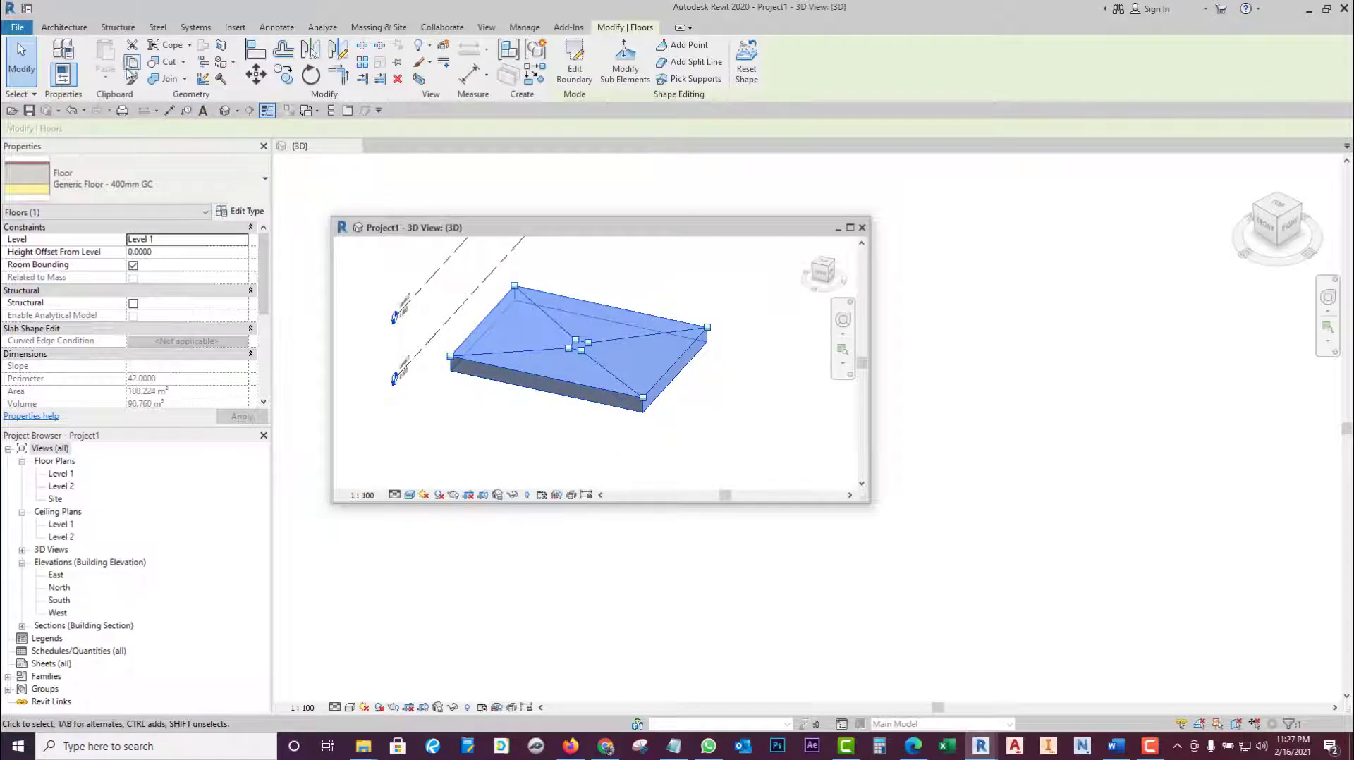
{"action": "left_click", "coordinate": [587, 175]}
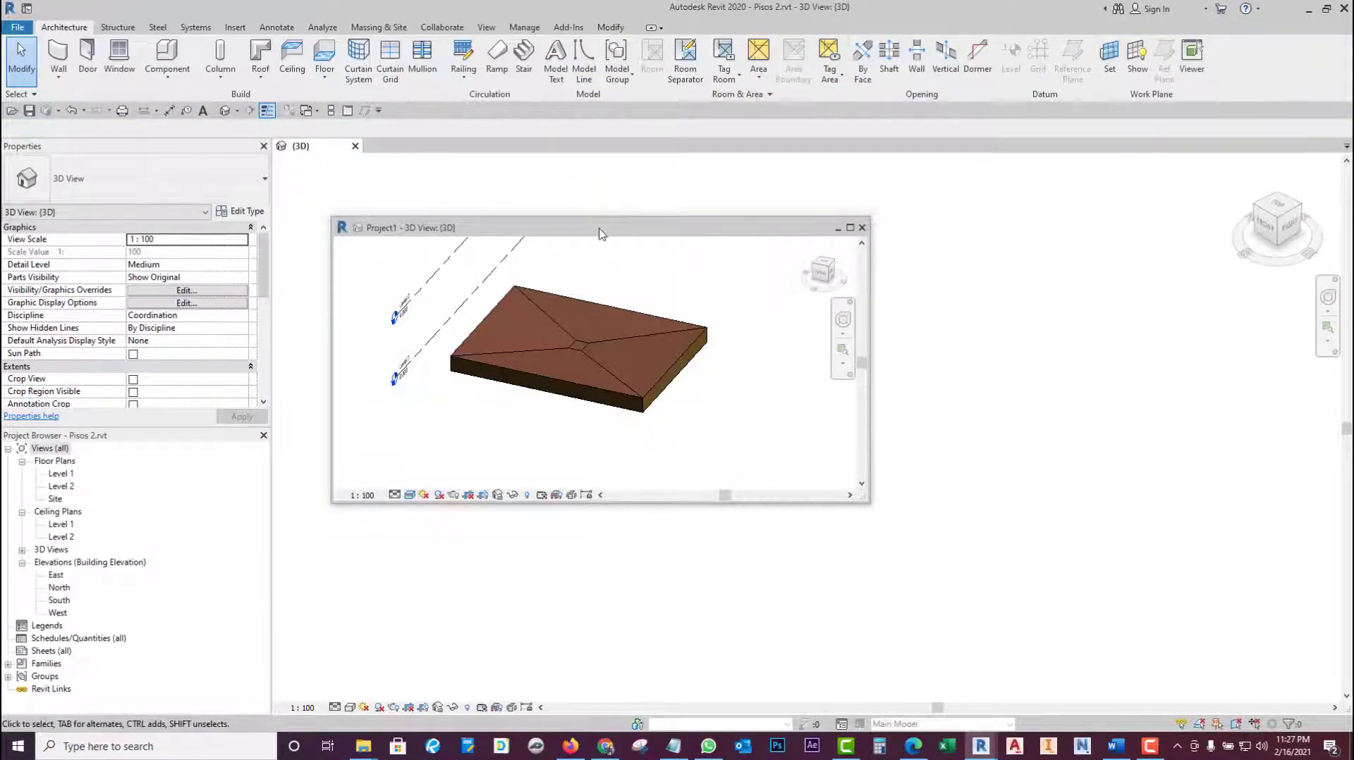
{"action": "left_click_drag", "start_coordinate": [601, 234], "coordinate": [915, 301]}
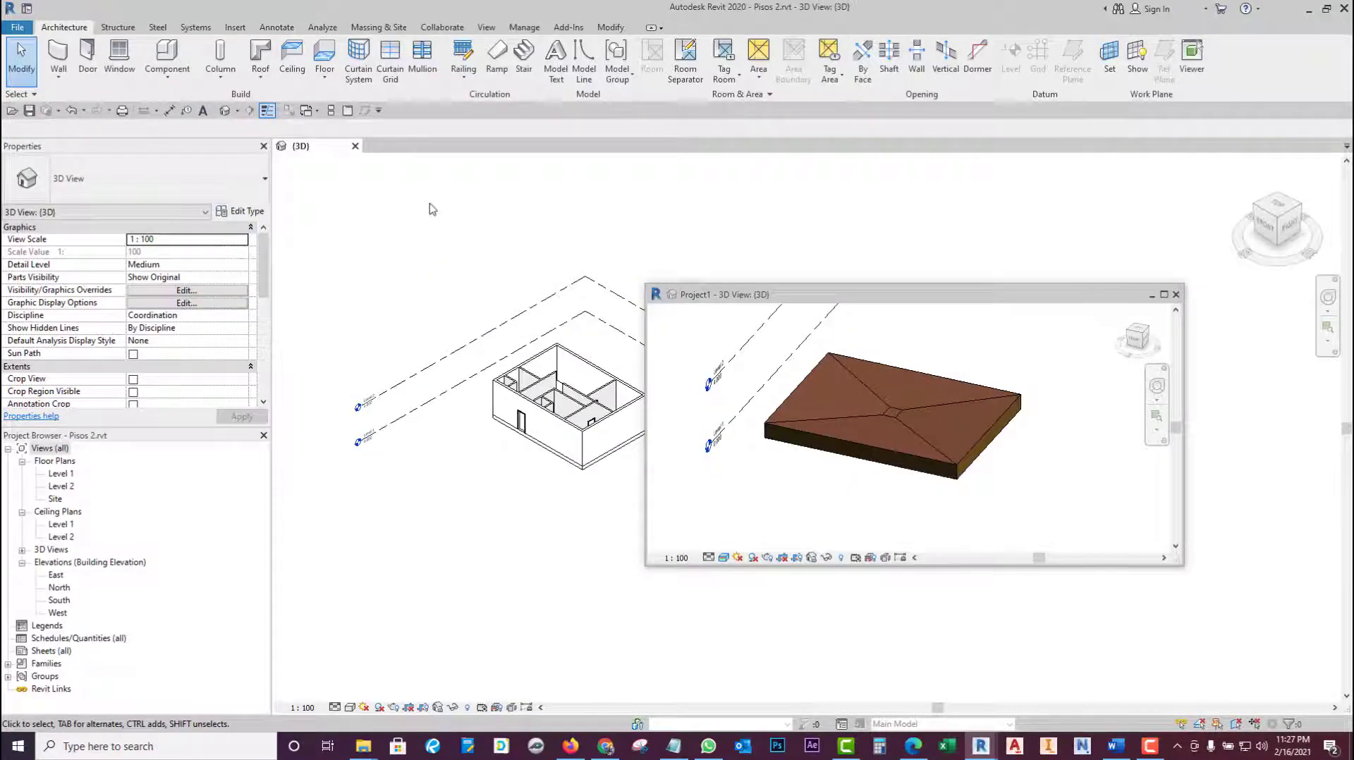
- Paste the floor into Pisos 2 below the building, accepting duplicate types, and minimize Project1
{"action": "key", "text": "ctrl+v"}
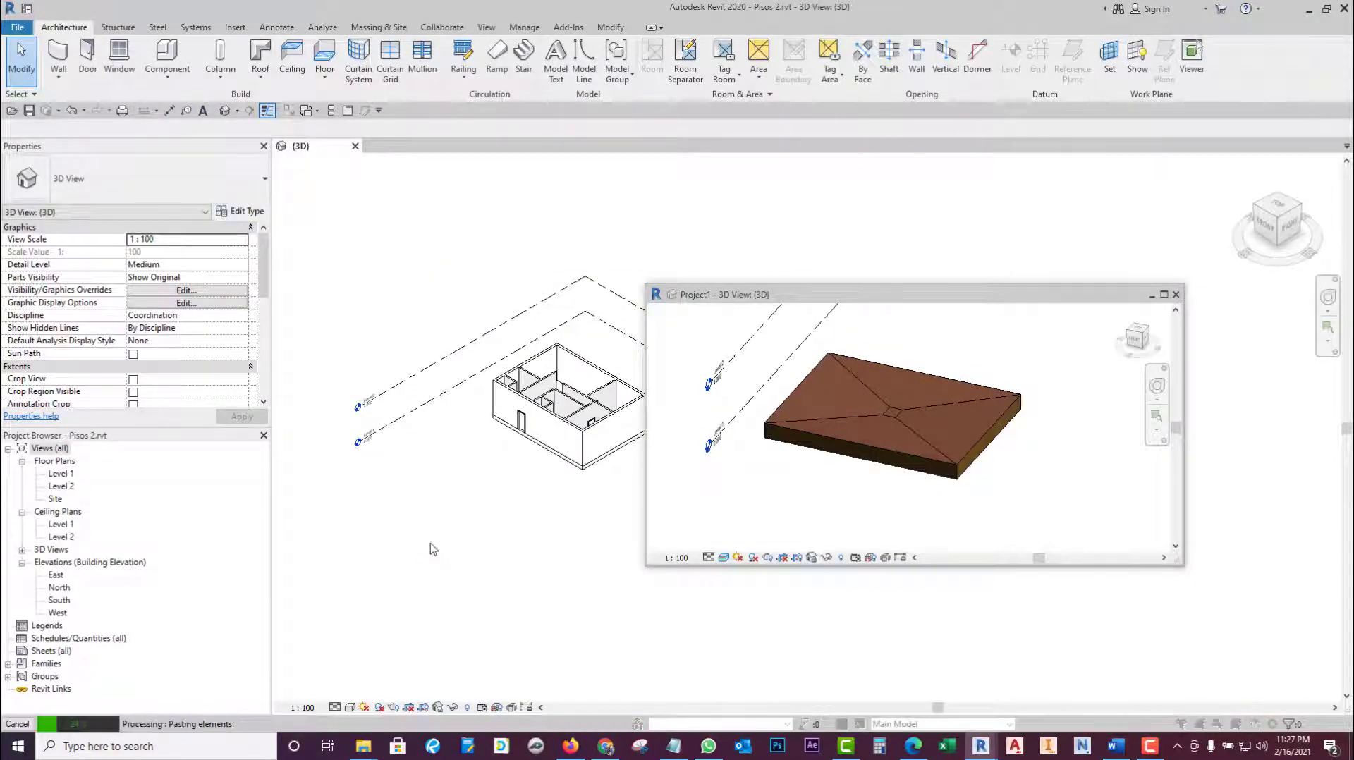
{"action": "key", "text": "Return"}
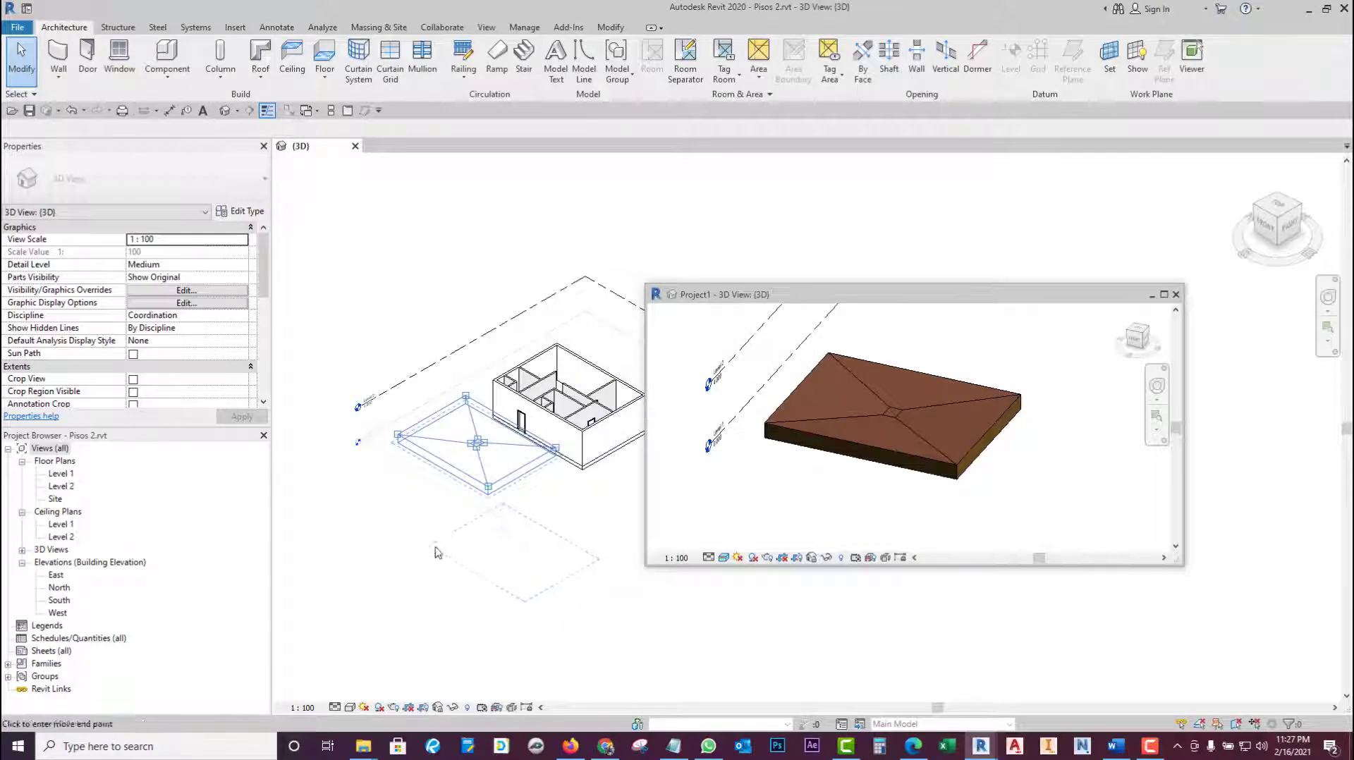
{"action": "left_click", "coordinate": [469, 586]}
{"action": "left_click", "coordinate": [477, 626]}
{"action": "scroll", "coordinate": [540, 624], "scroll_direction": "up", "scroll_amount": 2}
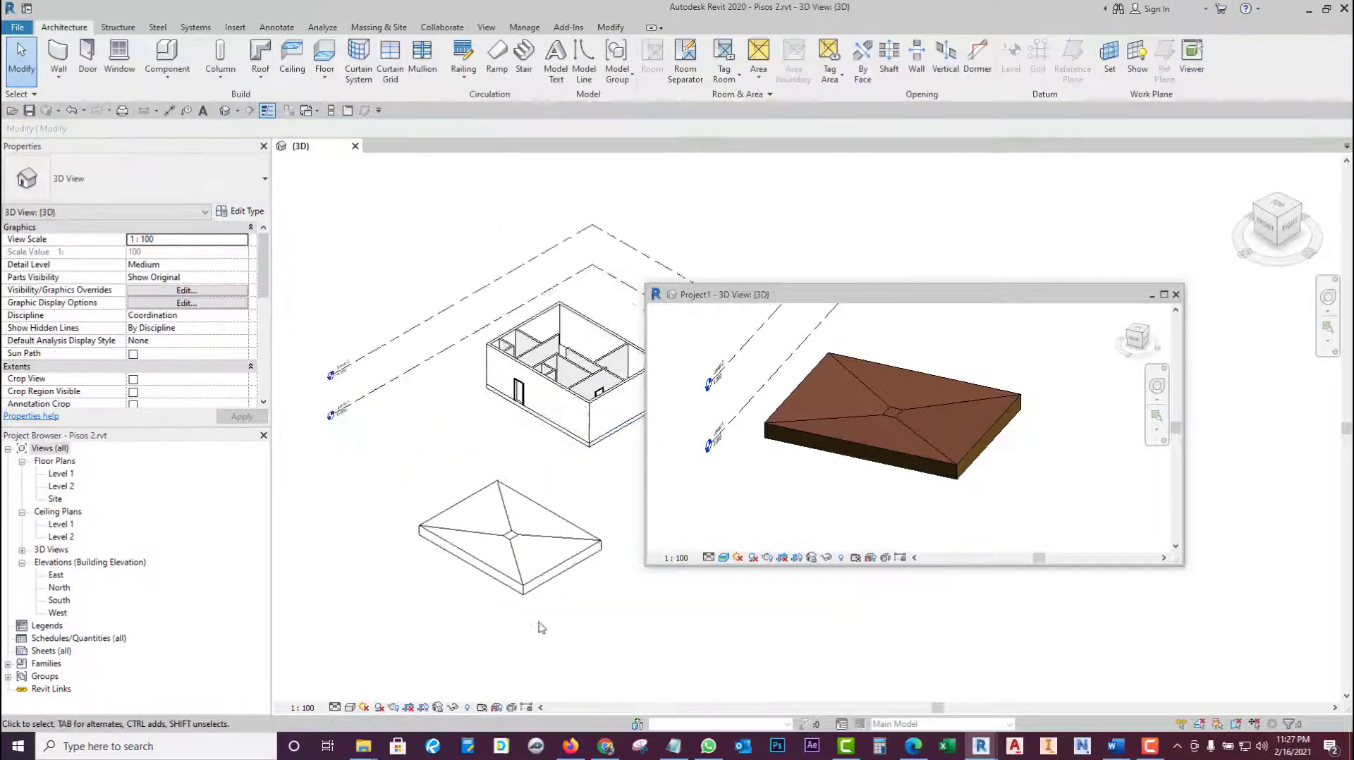
{"action": "left_click", "coordinate": [1153, 295]}
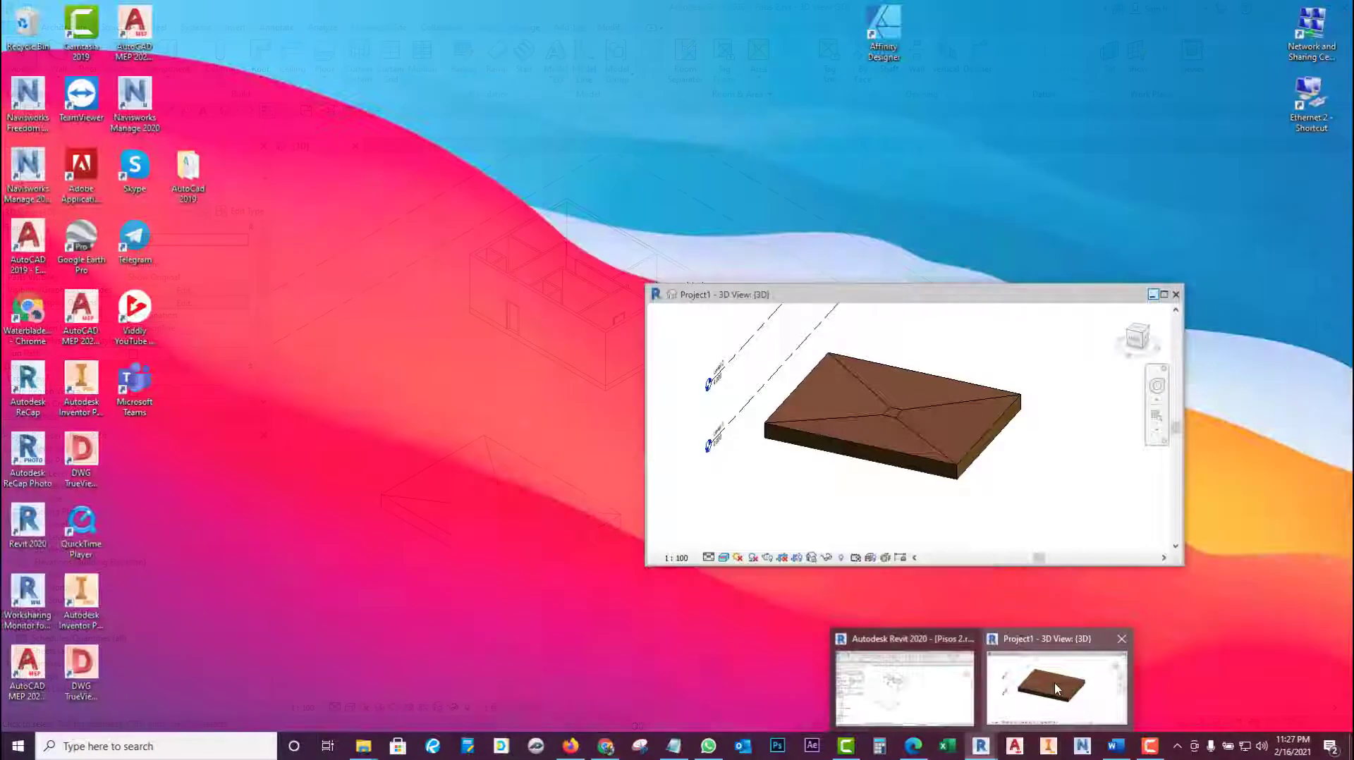
{"action": "mouse_move", "coordinate": [980, 746]}
{"action": "left_click", "coordinate": [1054, 687]}
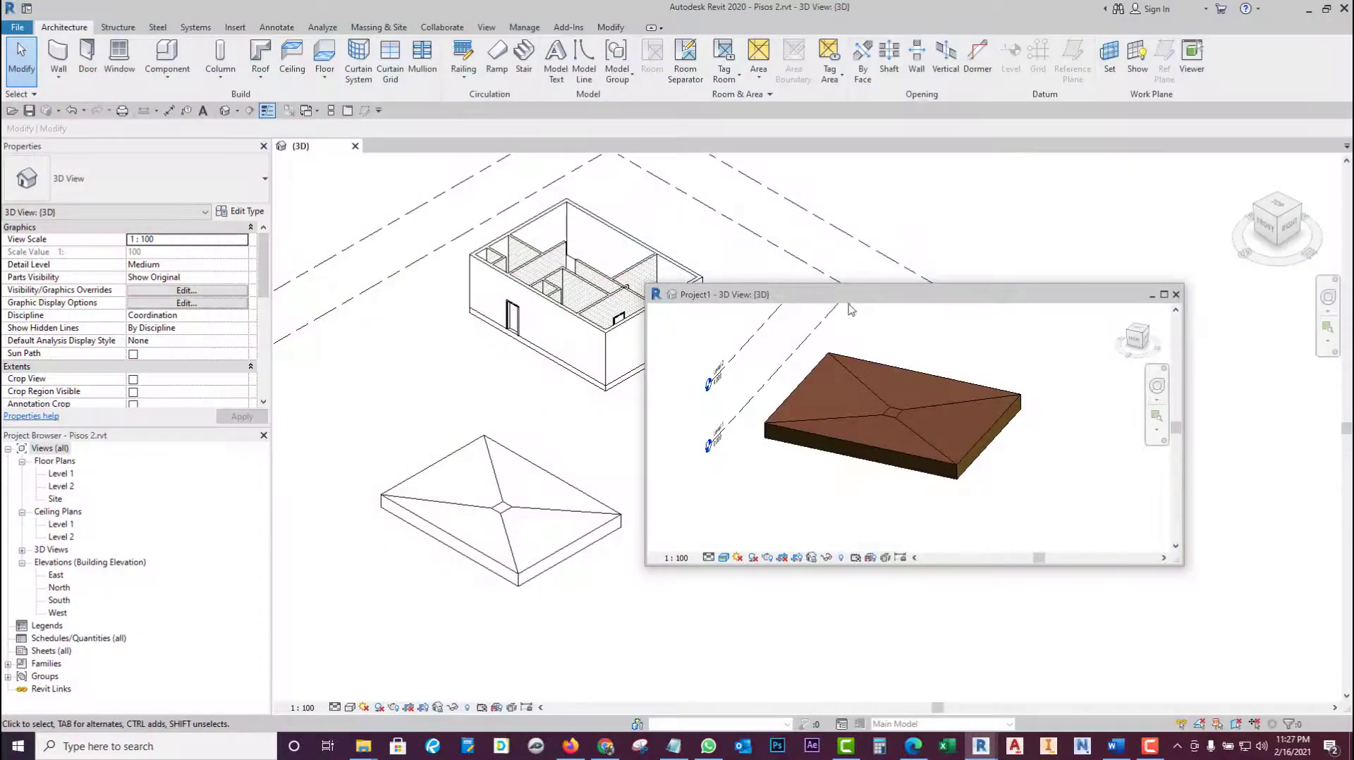
{"action": "left_click_drag", "start_coordinate": [850, 306], "coordinate": [585, 211]}
{"action": "left_click_drag", "start_coordinate": [600, 275], "coordinate": [566, 169]}
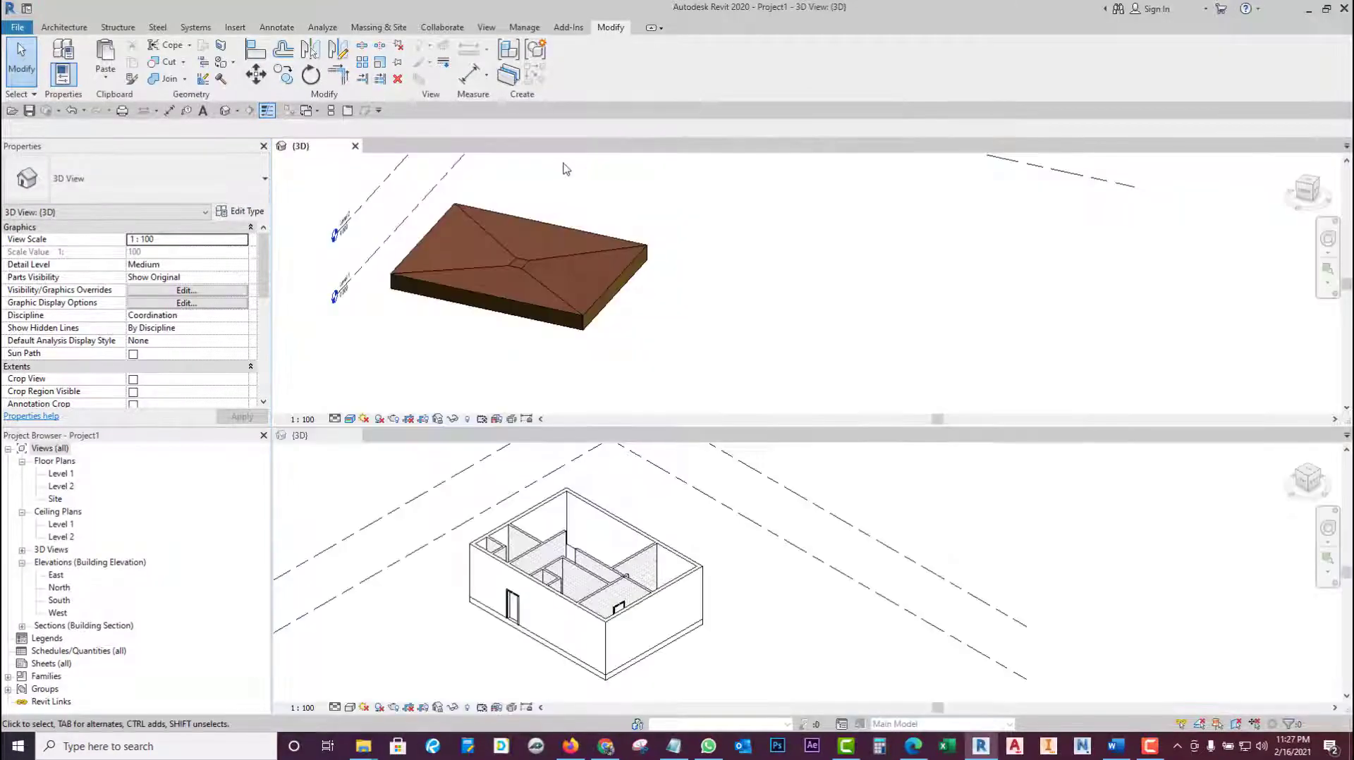
{"action": "left_click", "coordinate": [330, 111]}
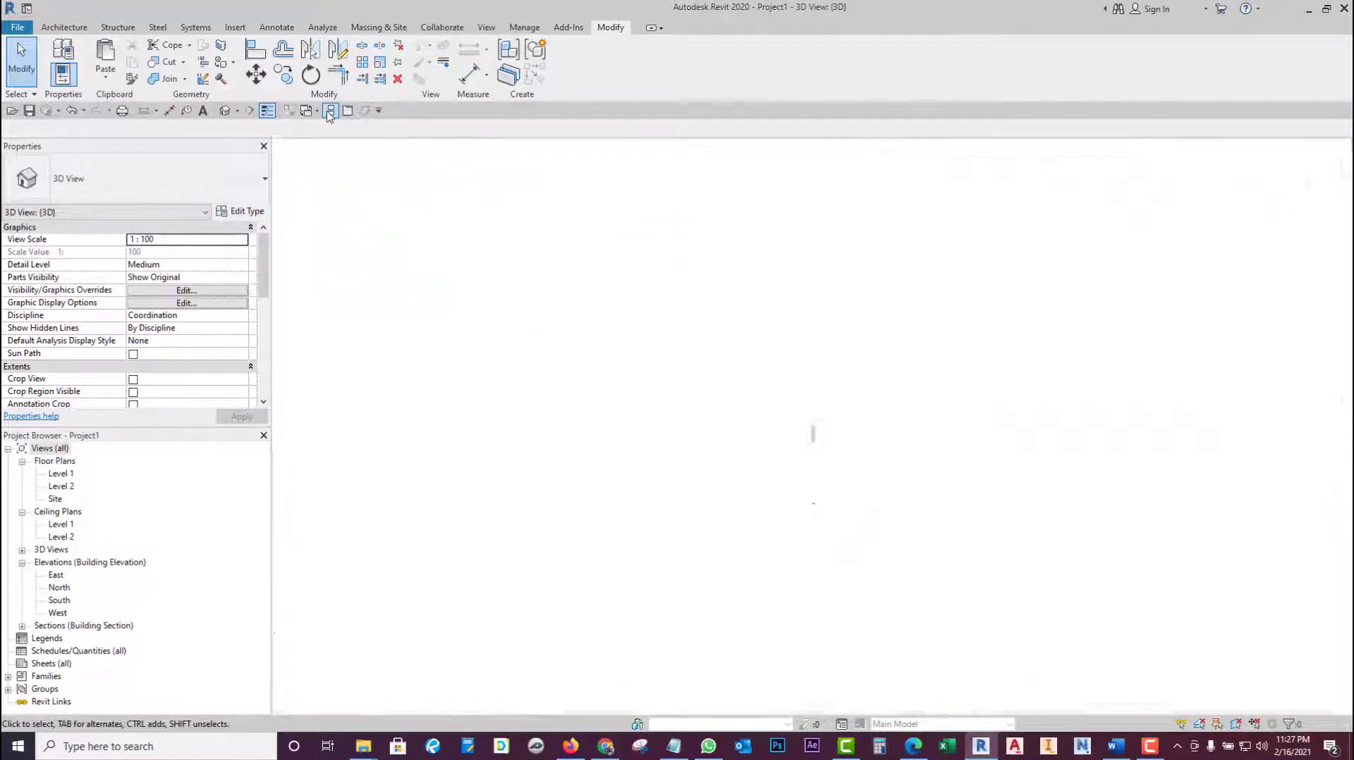
{"action": "scroll", "coordinate": [488, 455], "scroll_direction": "down", "scroll_amount": 3}
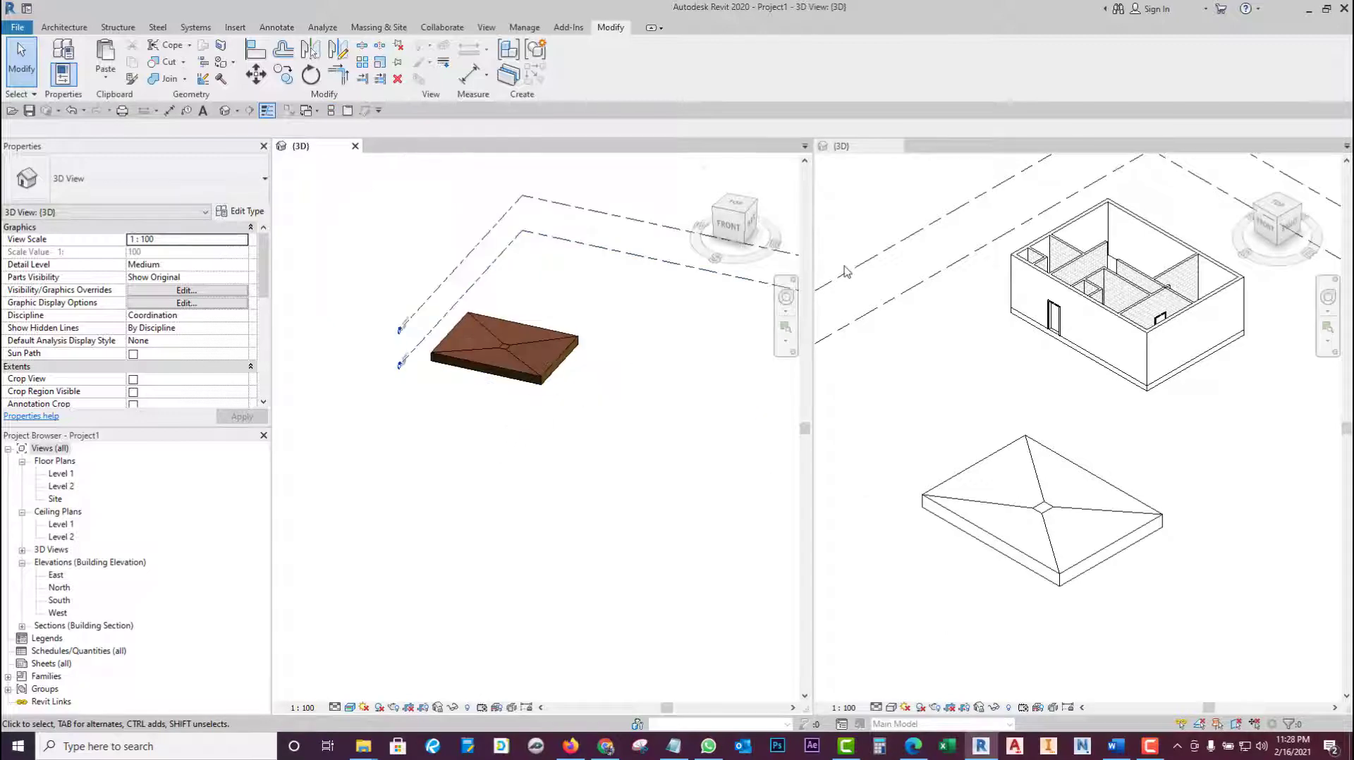
{"action": "key", "text": "ctrl+Tab"}
{"action": "left_click", "coordinate": [377, 164]}
{"action": "left_click_drag", "start_coordinate": [346, 156], "coordinate": [451, 231]}
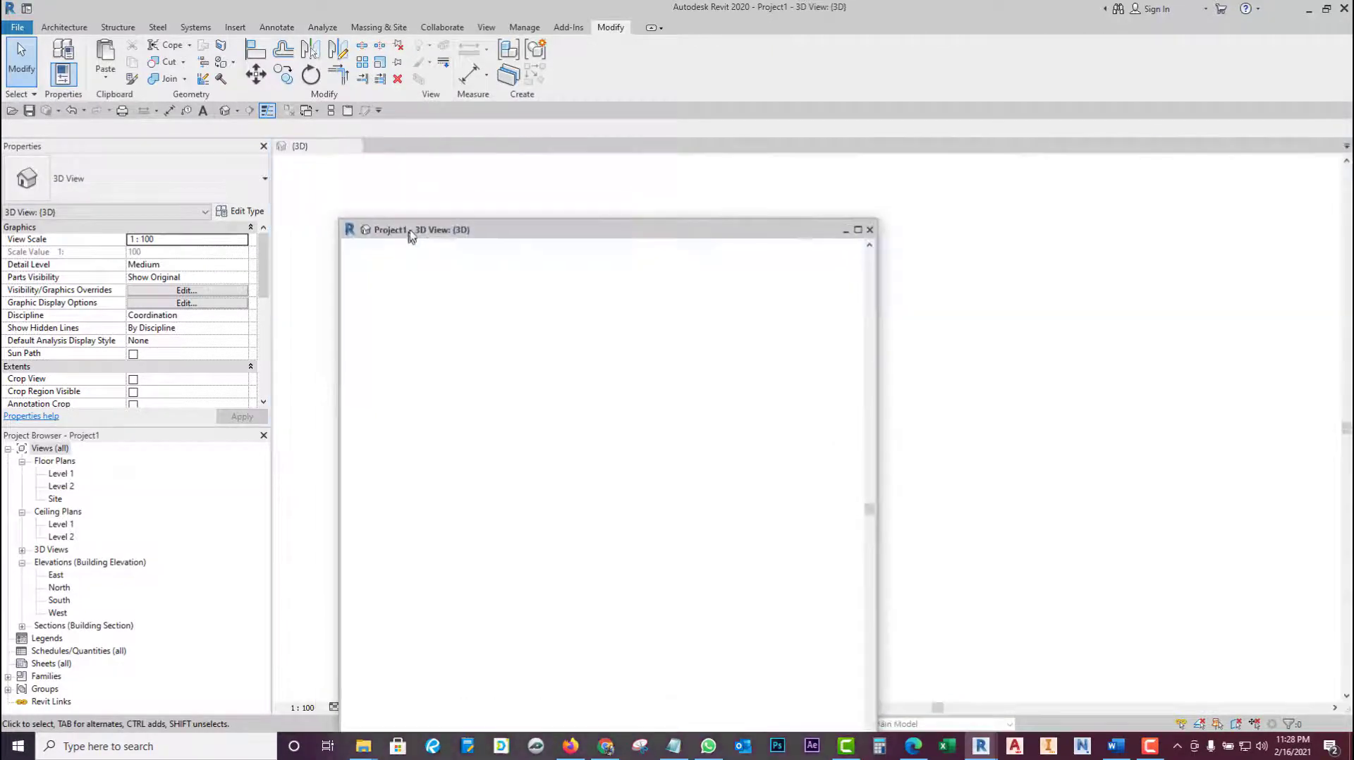
{"action": "left_click", "coordinate": [851, 225]}
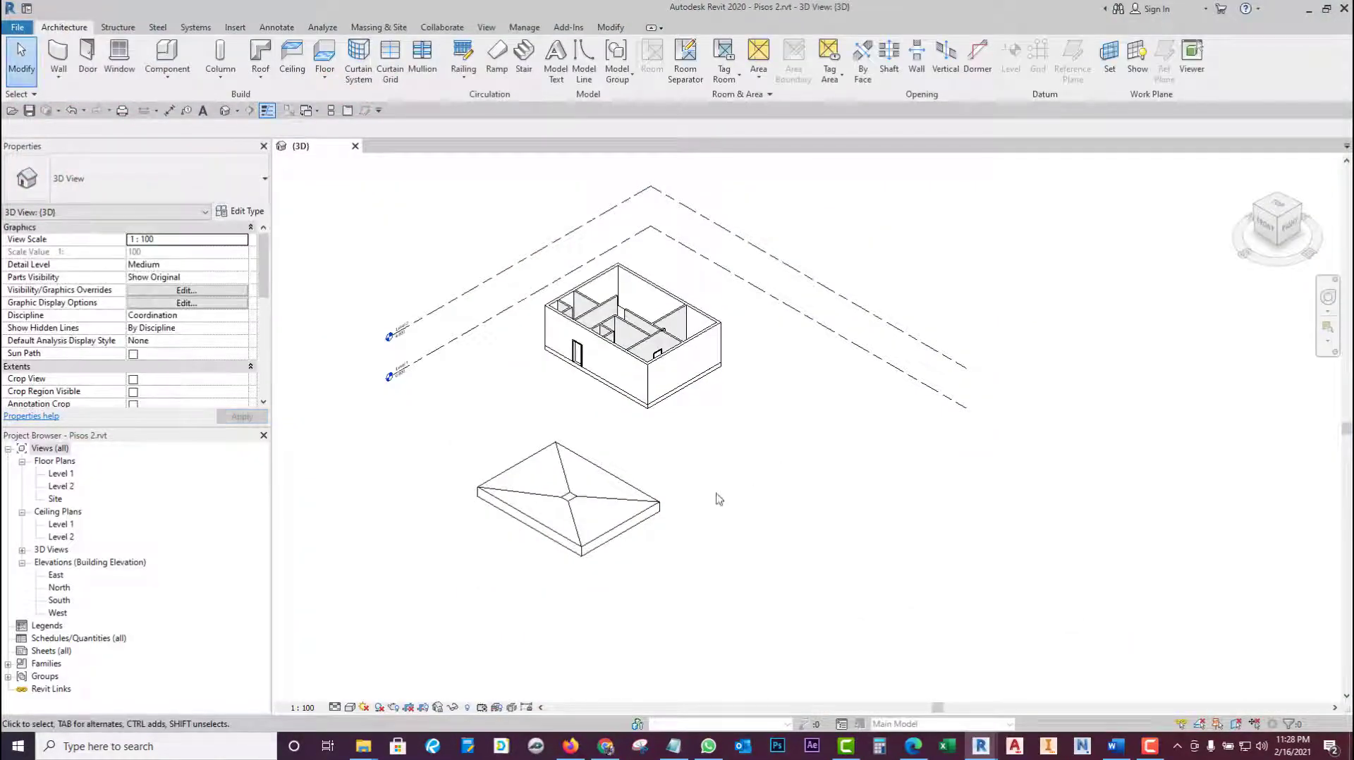
{"action": "scroll", "coordinate": [662, 525], "scroll_direction": "up", "scroll_amount": 1}
- Switch the 3D view to the Realistic visual style and select the pasted floor slab
{"action": "left_click", "coordinate": [606, 531]}
{"action": "left_click", "coordinate": [625, 588]}
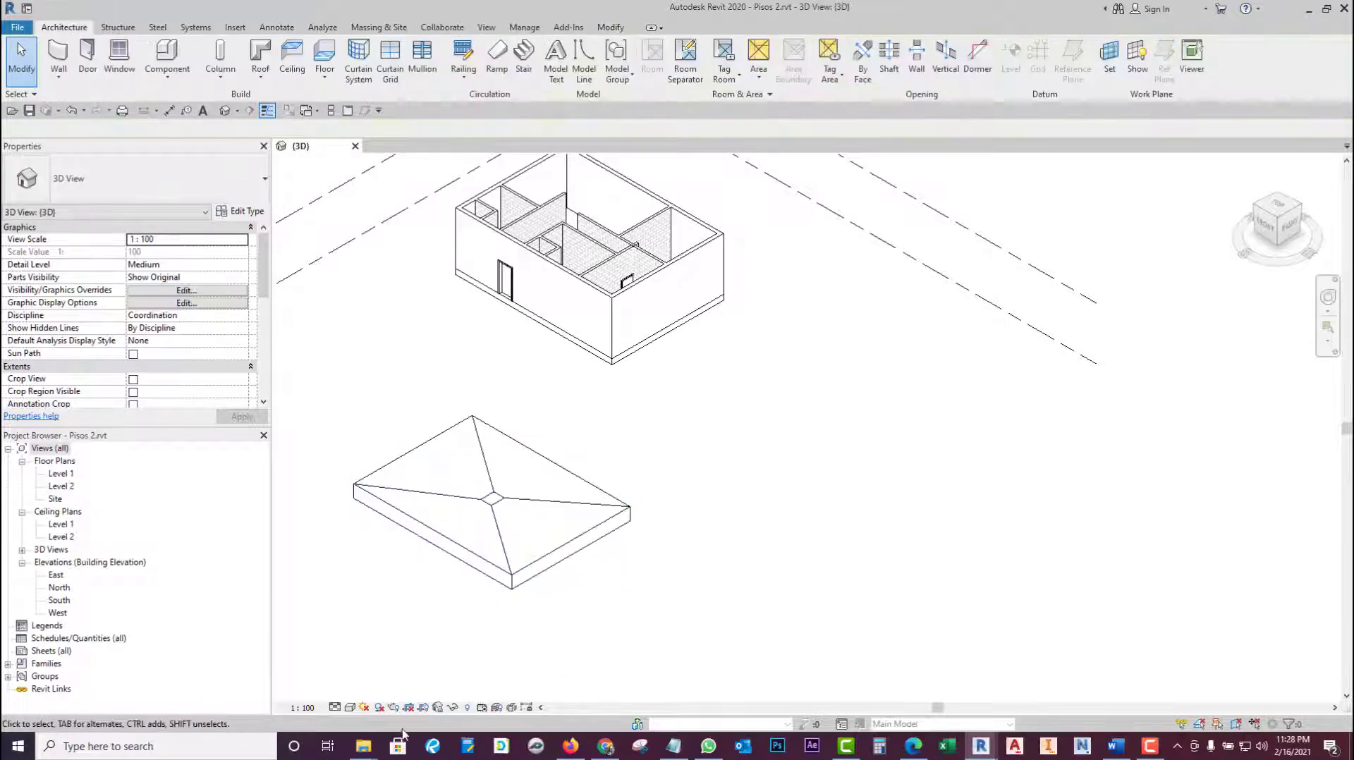
{"action": "left_click", "coordinate": [350, 709]}
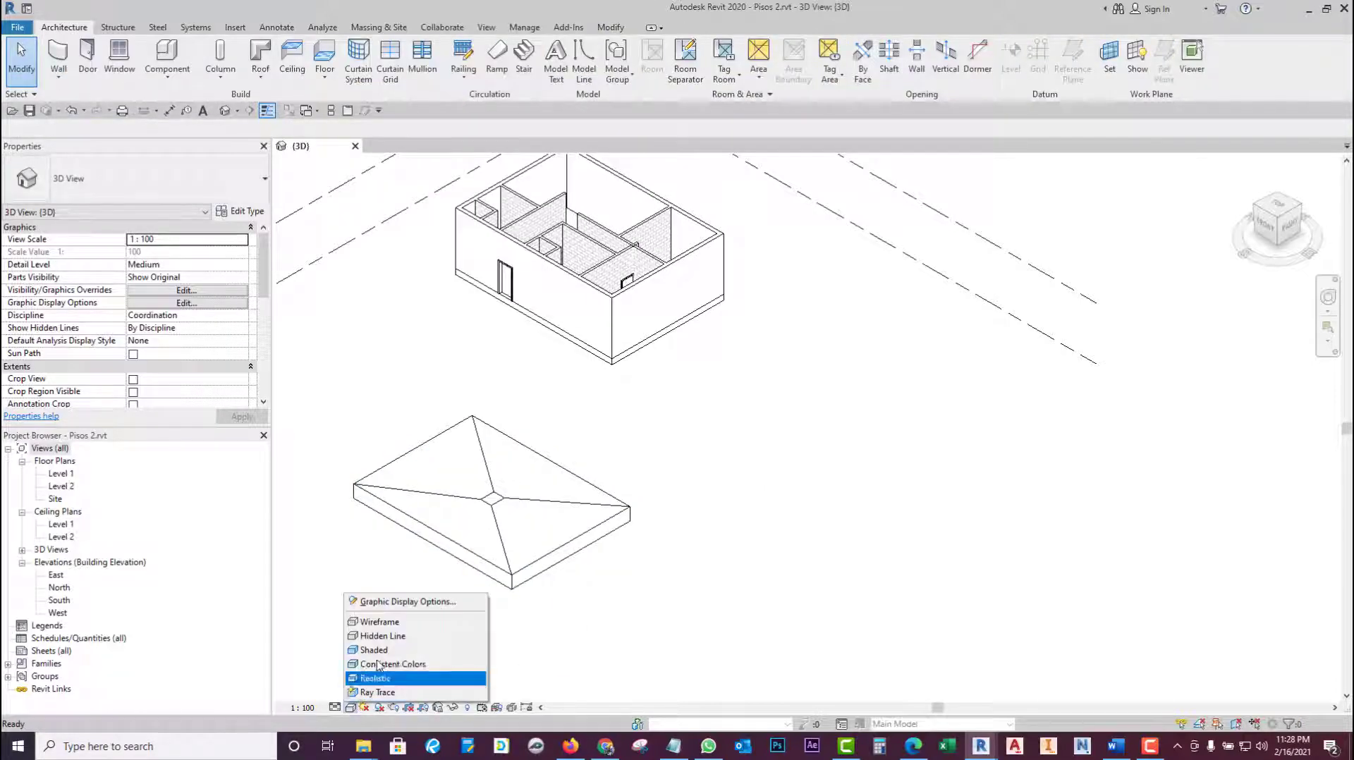
{"action": "left_click", "coordinate": [370, 678]}
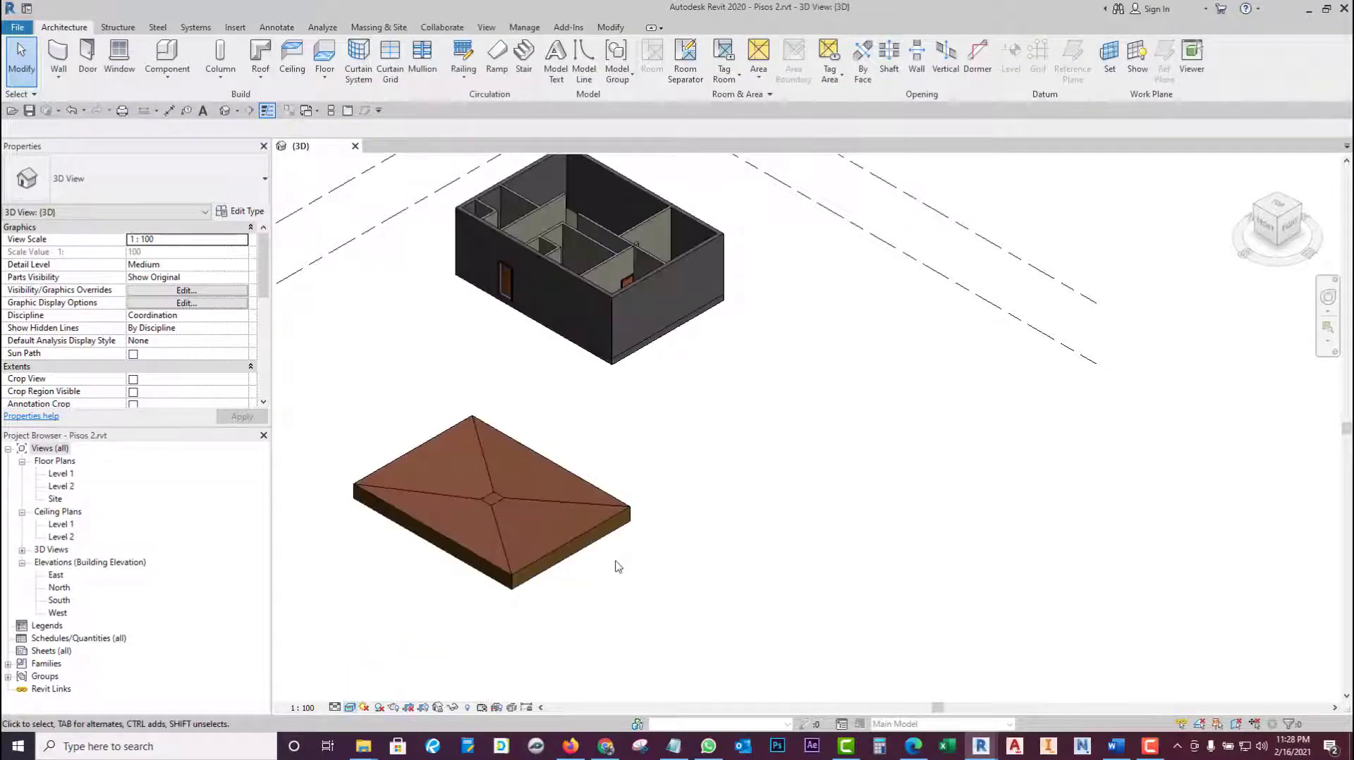
{"action": "left_click", "coordinate": [601, 530]}
{"action": "scroll", "coordinate": [603, 536], "scroll_direction": "up", "scroll_amount": 3}
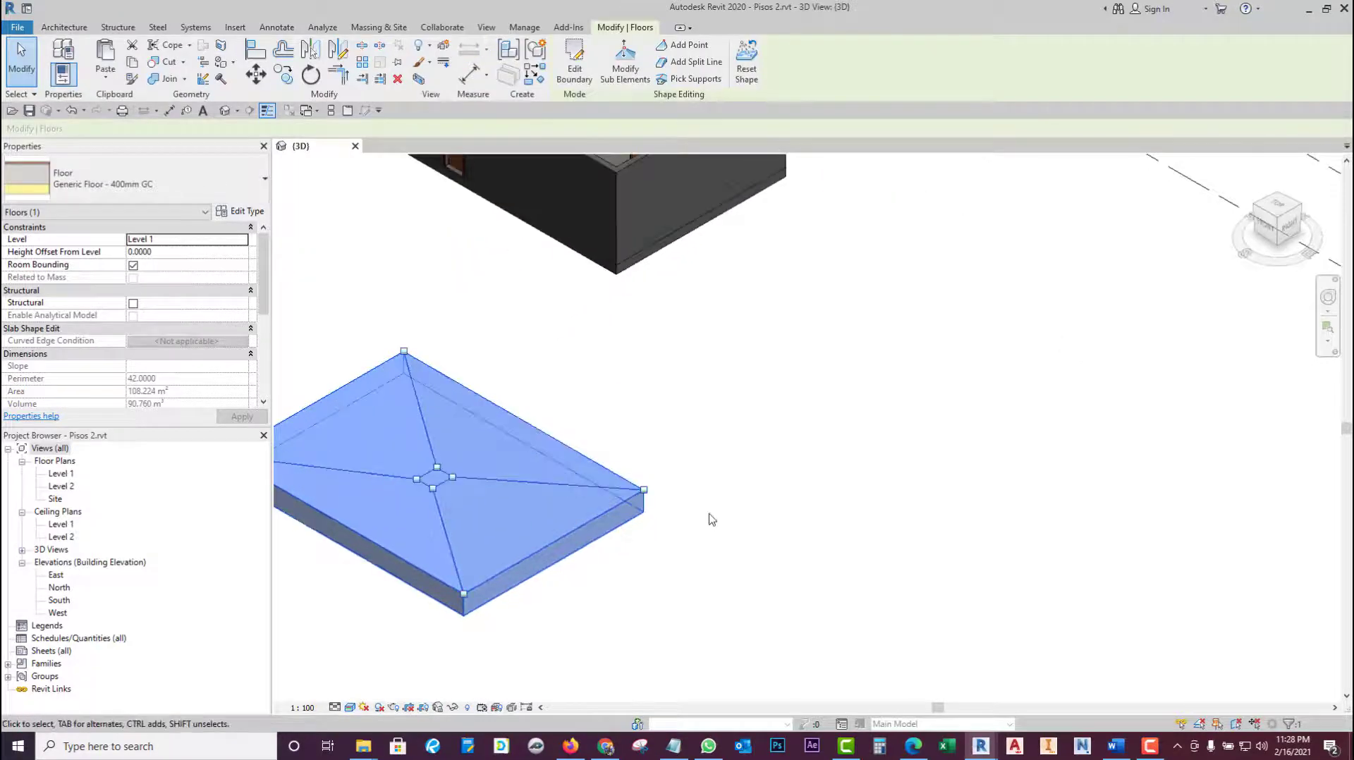
{"action": "scroll", "coordinate": [802, 471], "scroll_direction": "down", "scroll_amount": 2}
{"action": "middle_click_drag", "start_coordinate": [859, 430], "coordinate": [853, 480]}
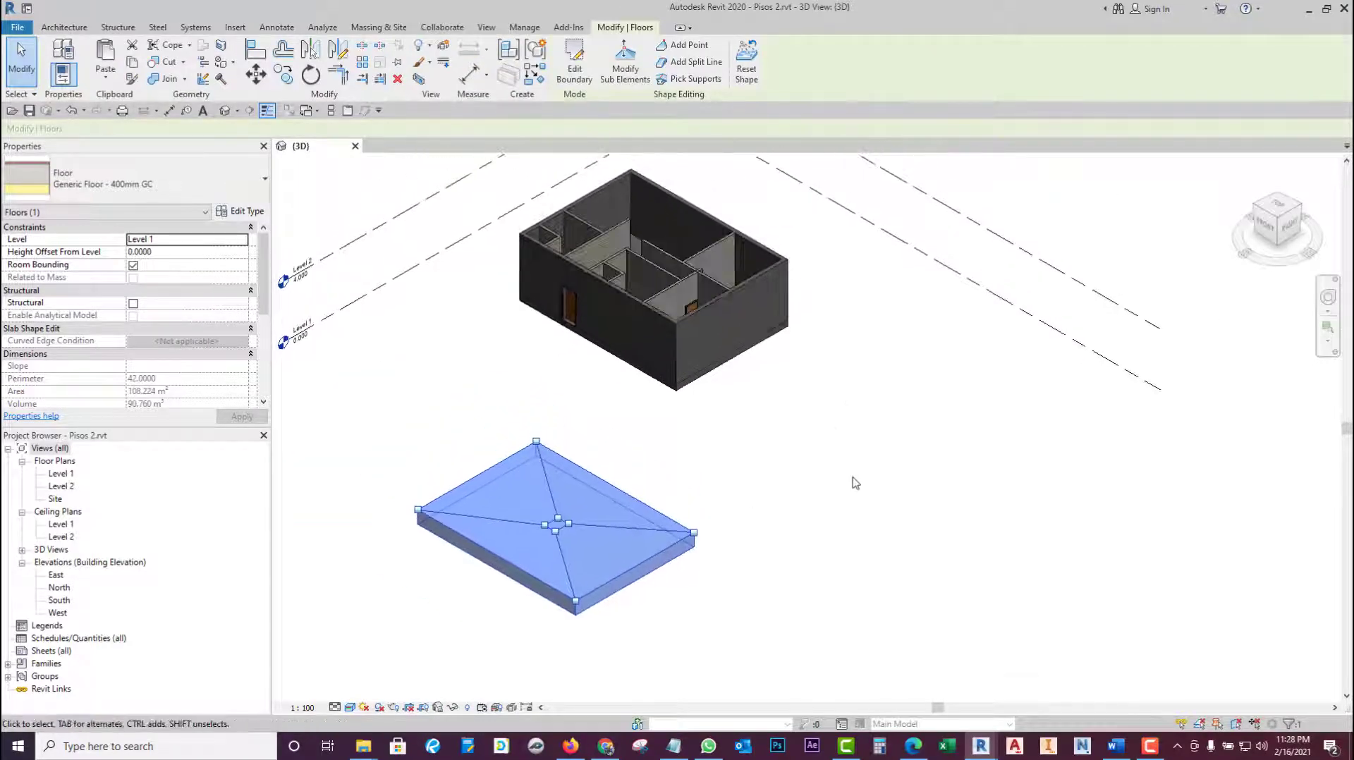
{"action": "left_click", "coordinate": [775, 487]}
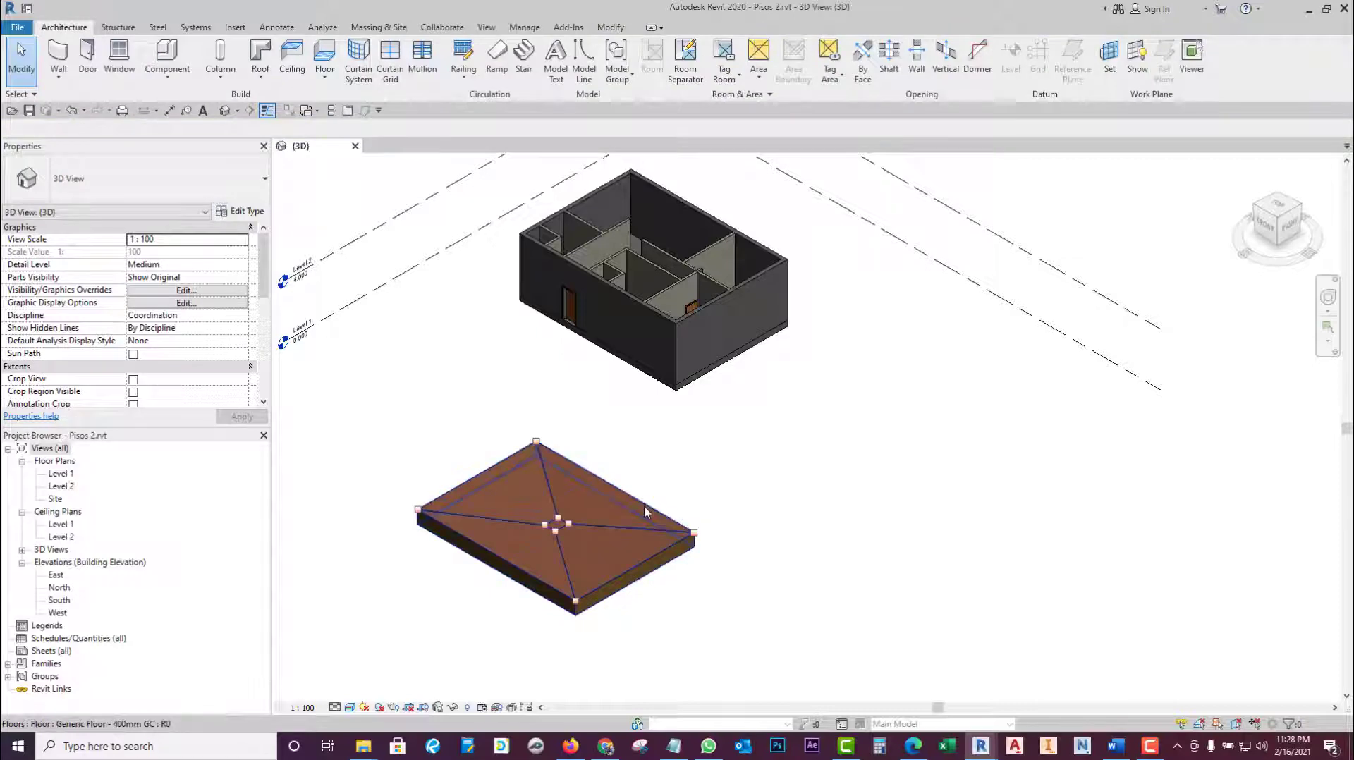
{"action": "left_click", "coordinate": [643, 504]}
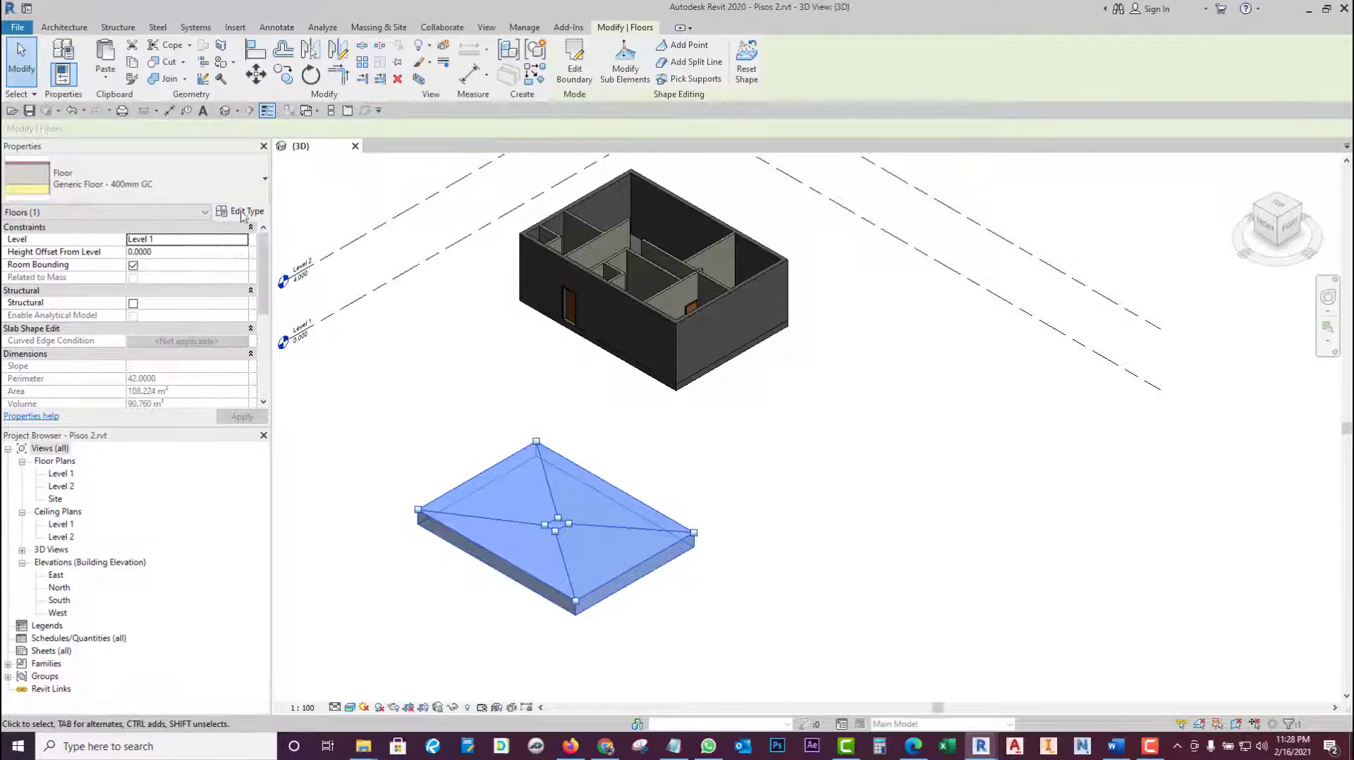
- Untick Variable on the gravel Substrate layer of the Generic Floor - 400mm GC type
{"action": "left_click", "coordinate": [242, 211]}
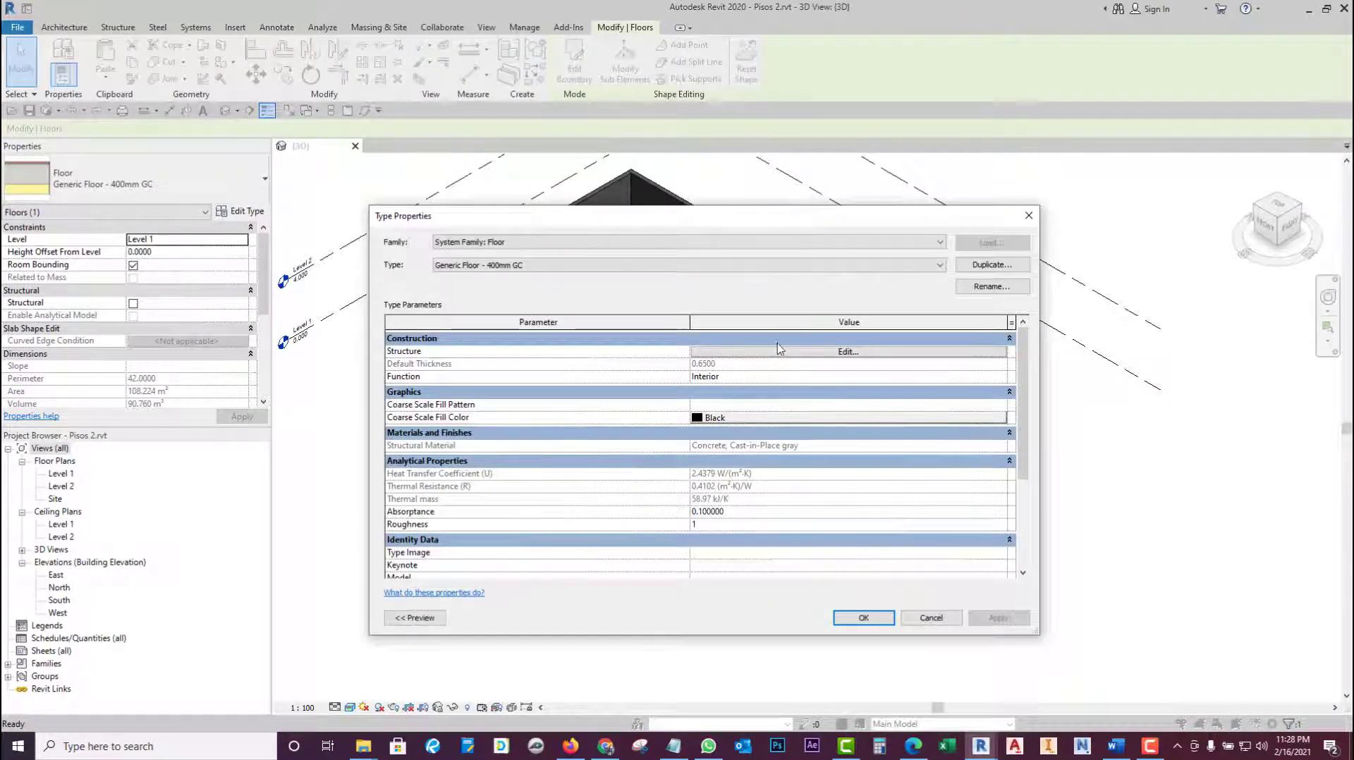
{"action": "left_click", "coordinate": [778, 349]}
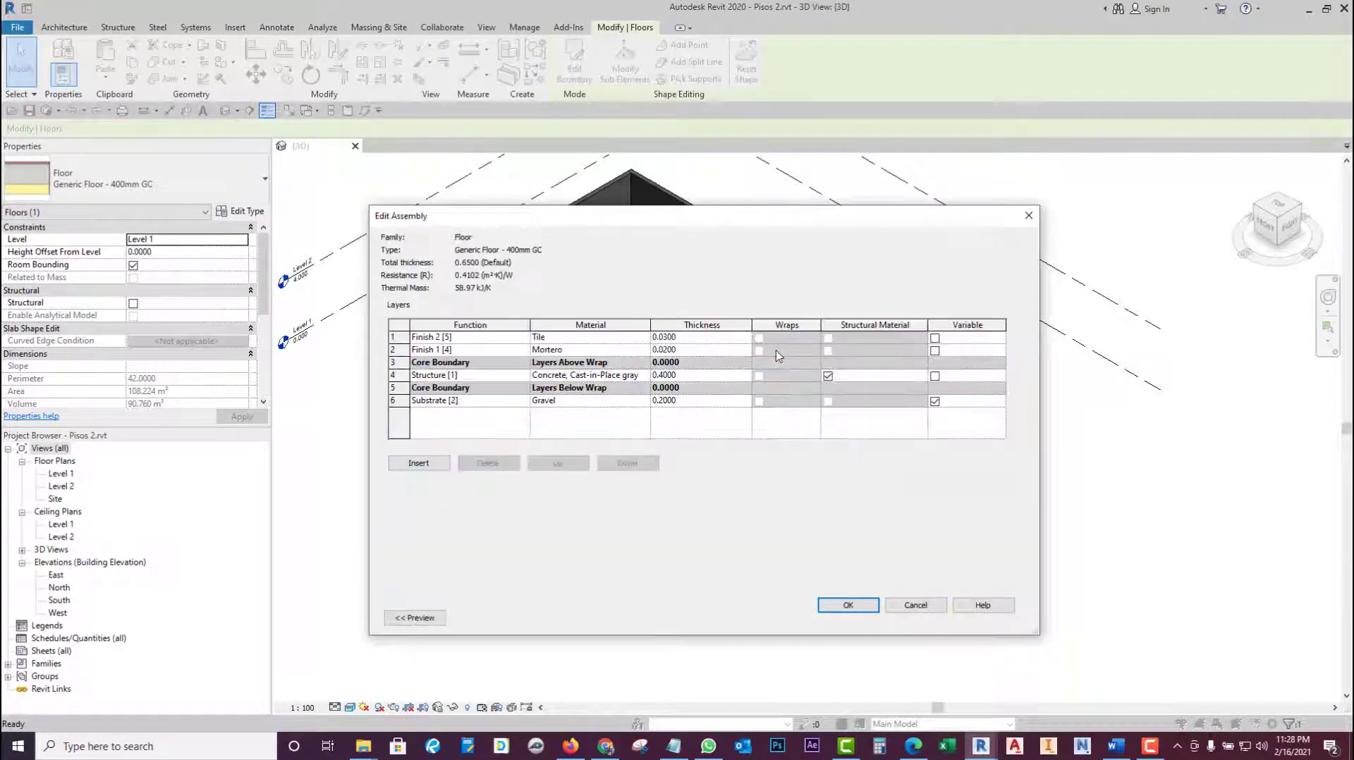
{"action": "left_click", "coordinate": [935, 403]}
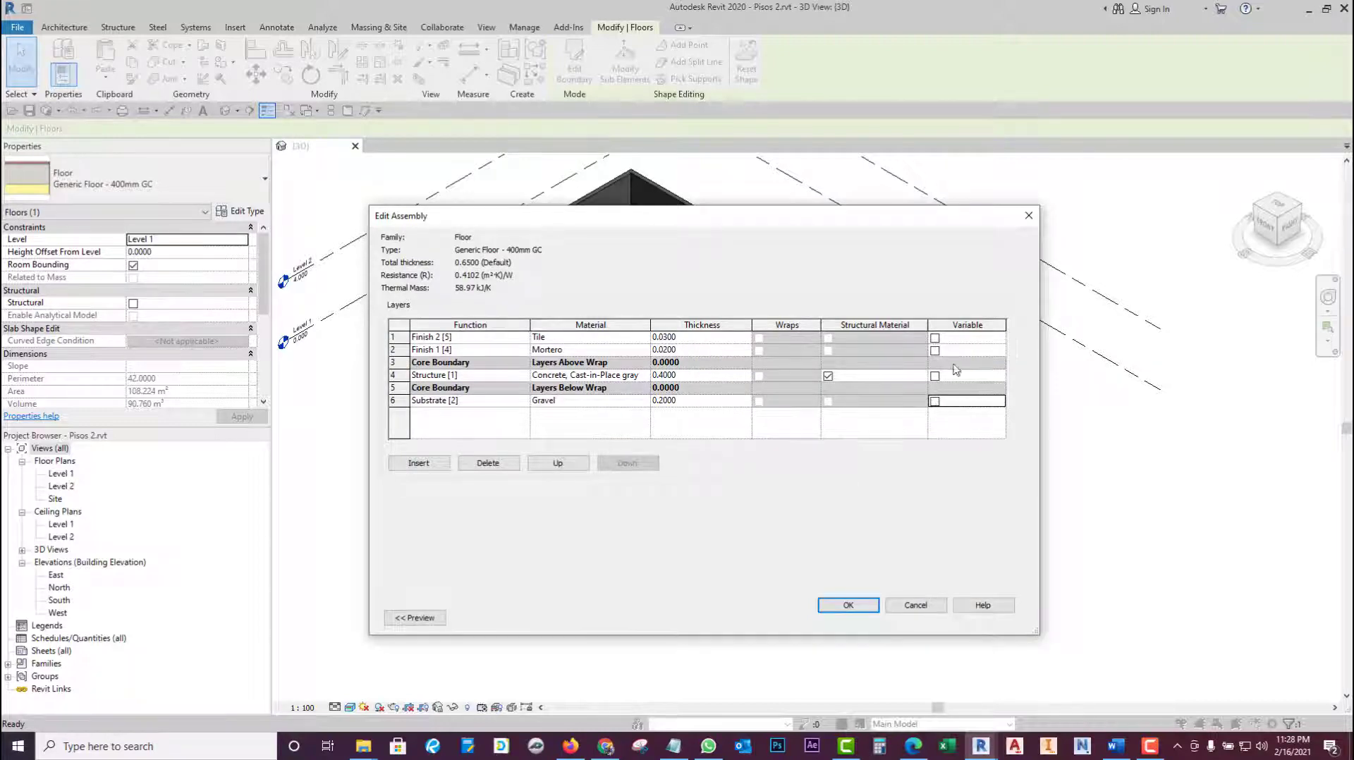
{"action": "left_click", "coordinate": [841, 610]}
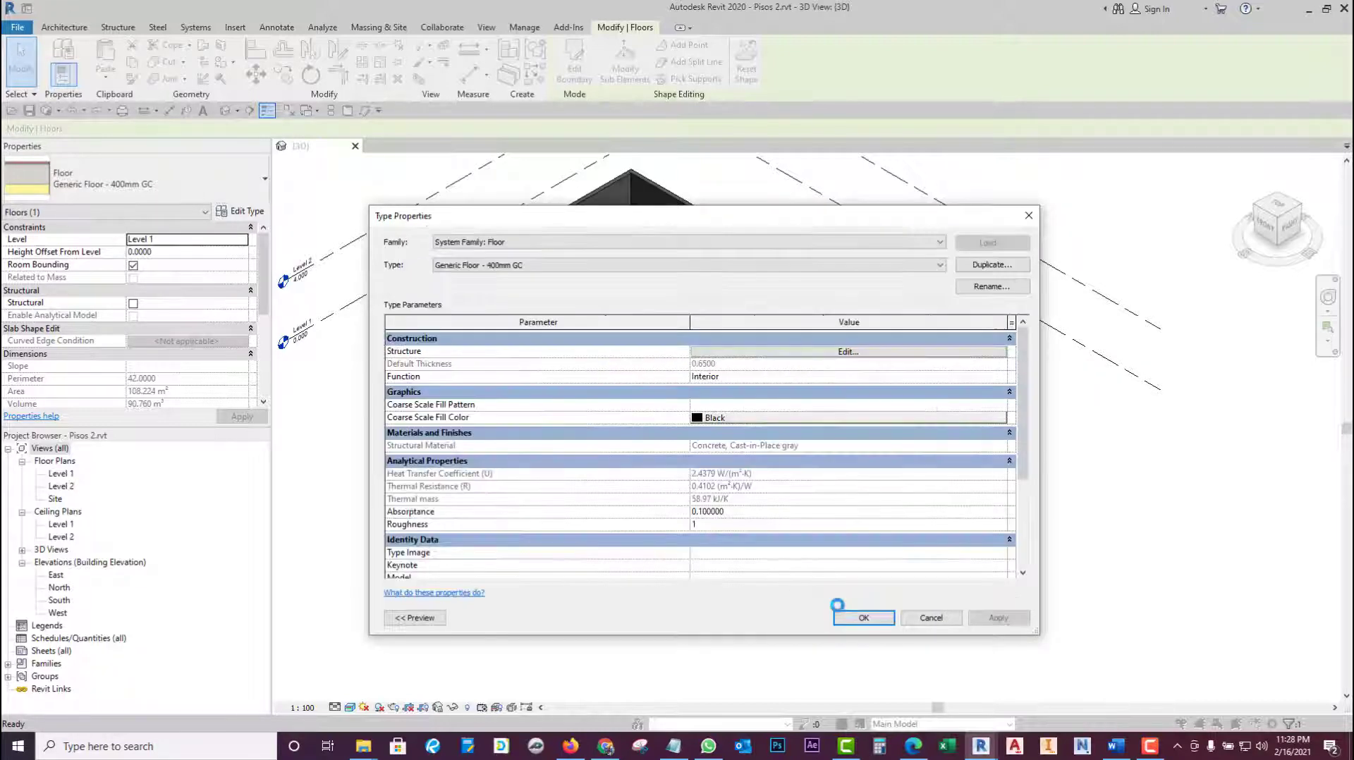
{"action": "left_click", "coordinate": [840, 618]}
{"action": "left_click", "coordinate": [806, 578]}
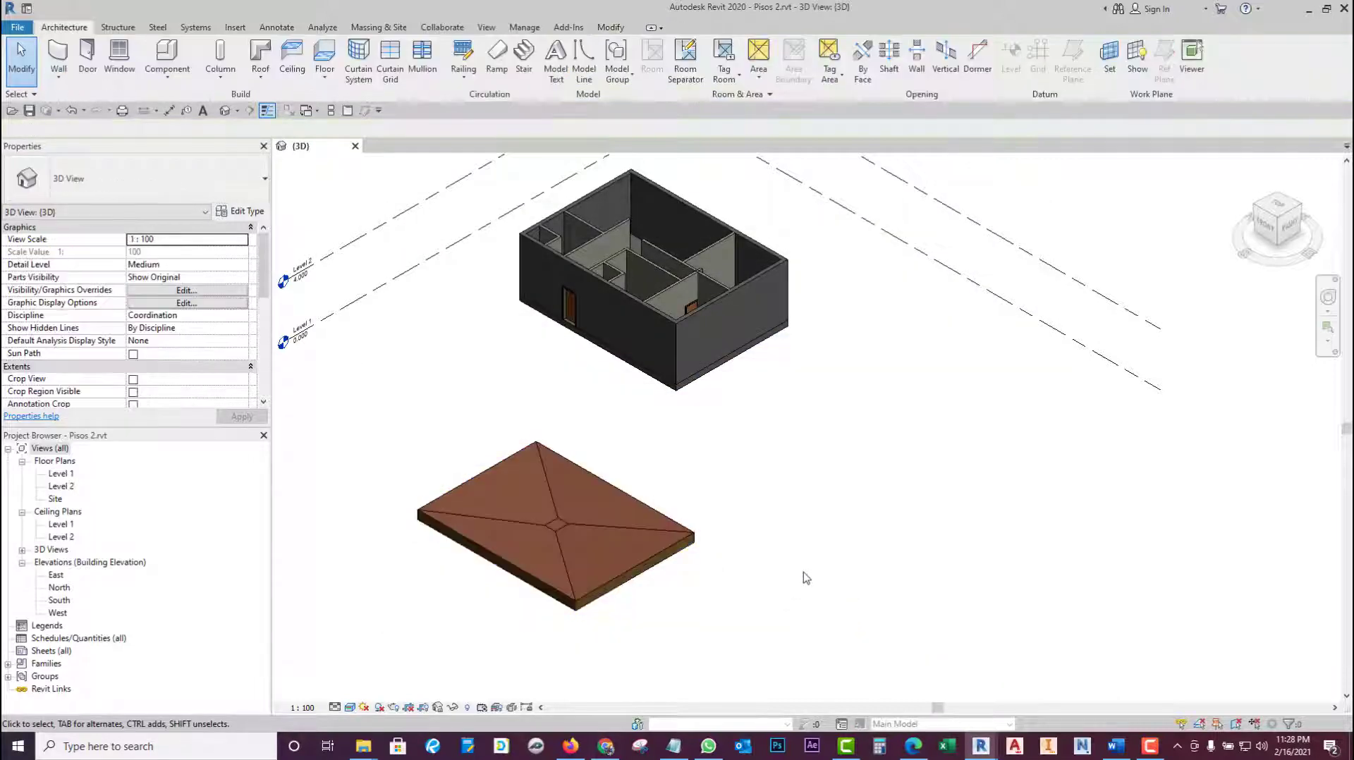
- Assign Generic Floor - 400mm GC to the floor under the apartment and view its layer structure
{"action": "left_click", "coordinate": [633, 497]}
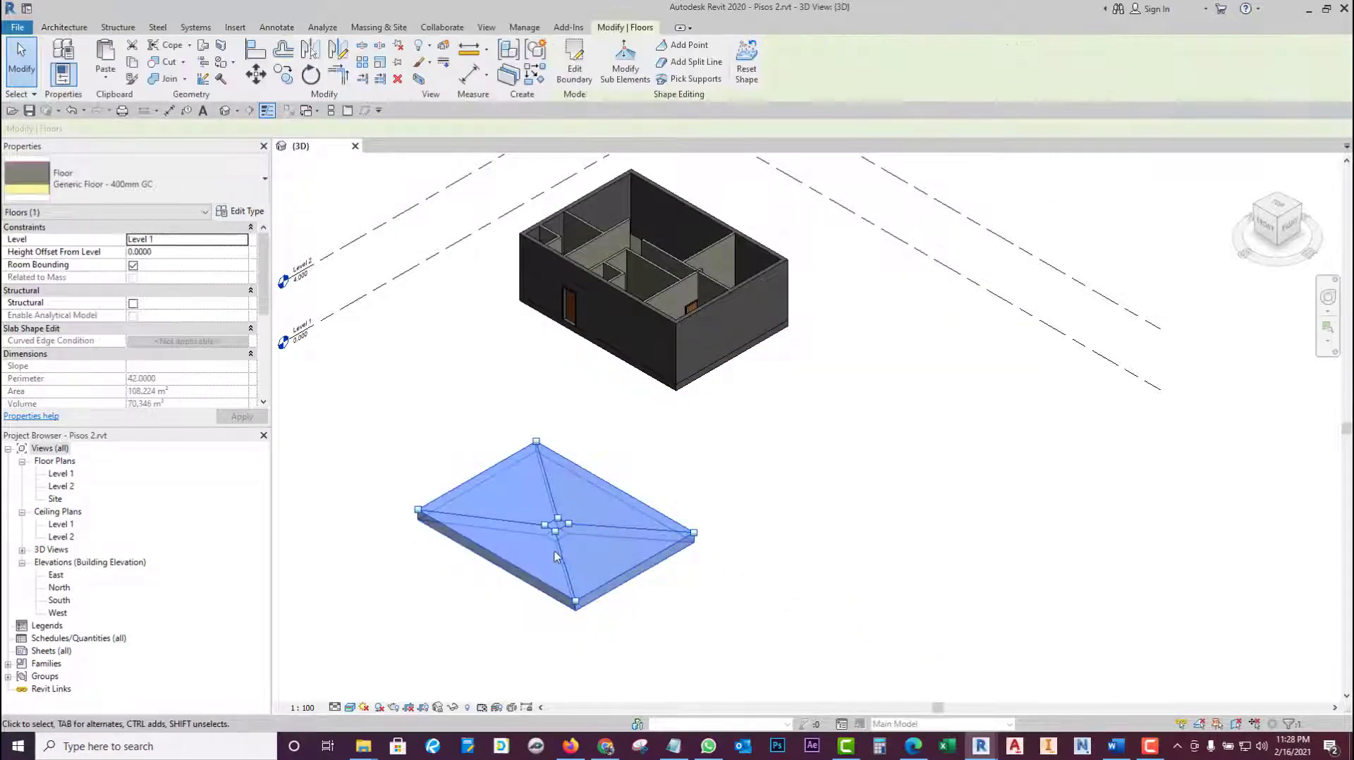
{"action": "left_click", "coordinate": [716, 465]}
{"action": "left_click", "coordinate": [712, 444]}
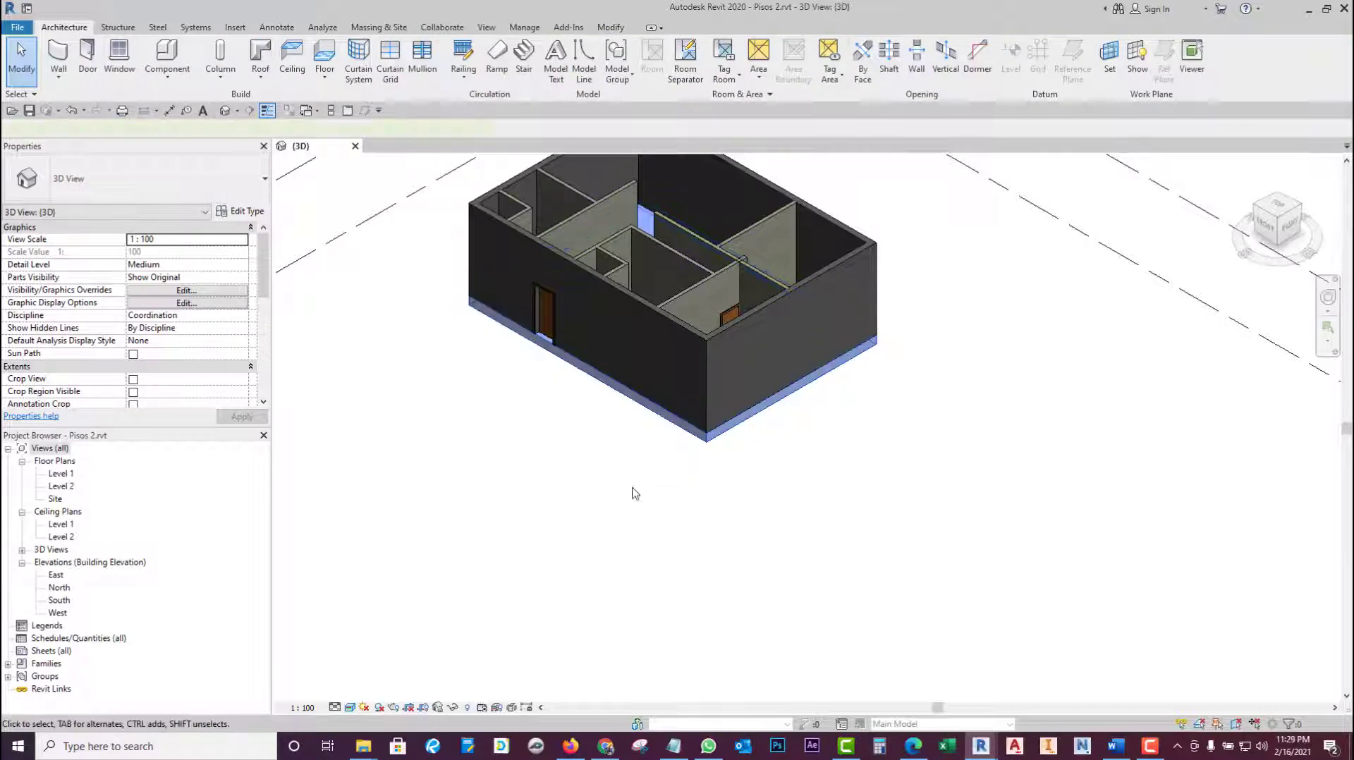
{"action": "left_click", "coordinate": [169, 197]}
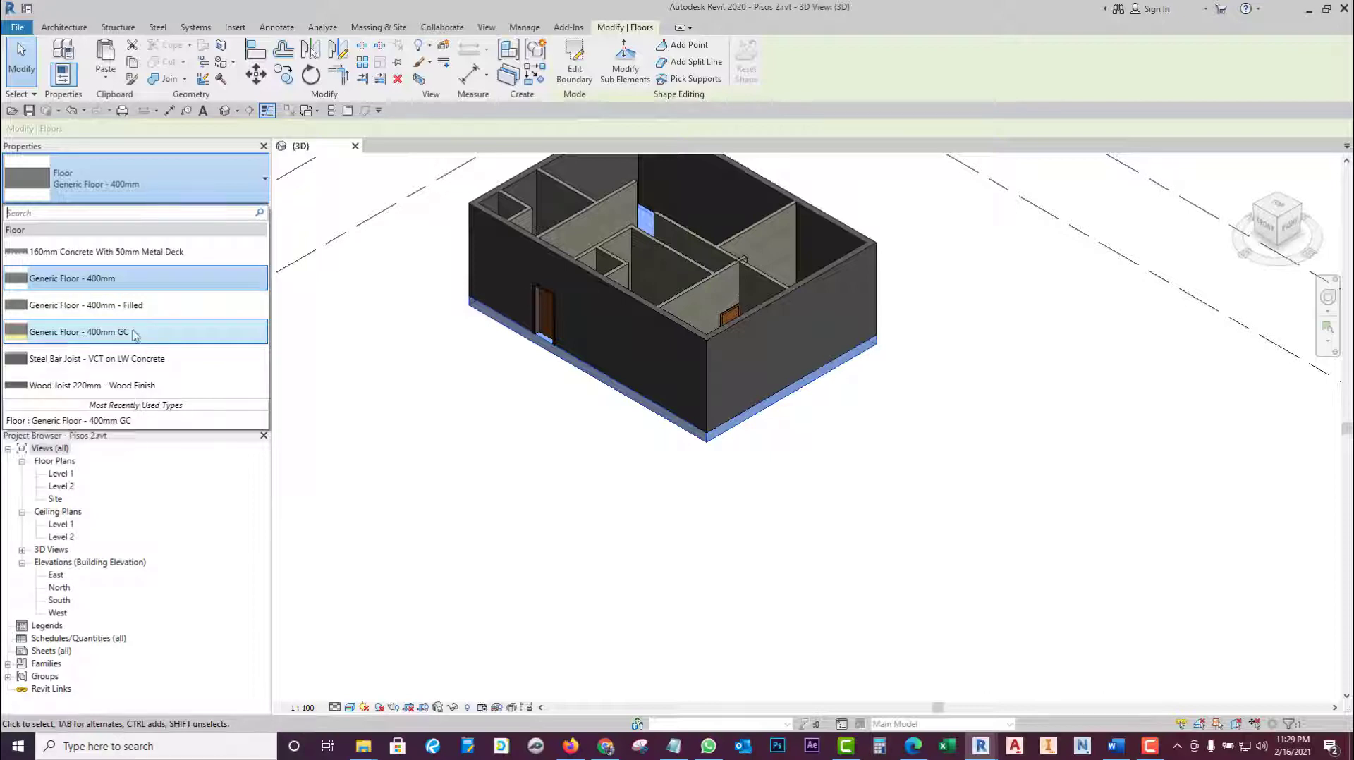
{"action": "left_click", "coordinate": [118, 332]}
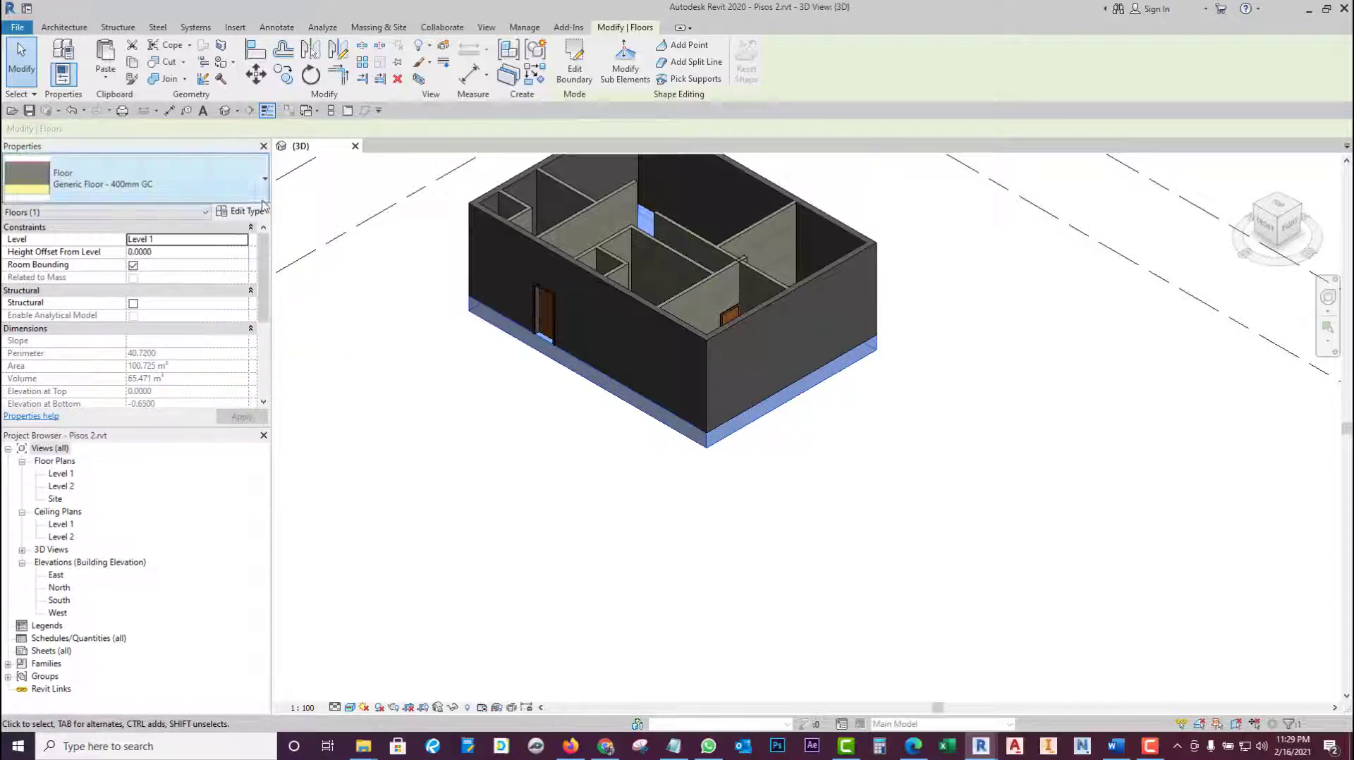
{"action": "left_click", "coordinate": [240, 211]}
{"action": "left_click", "coordinate": [913, 351]}
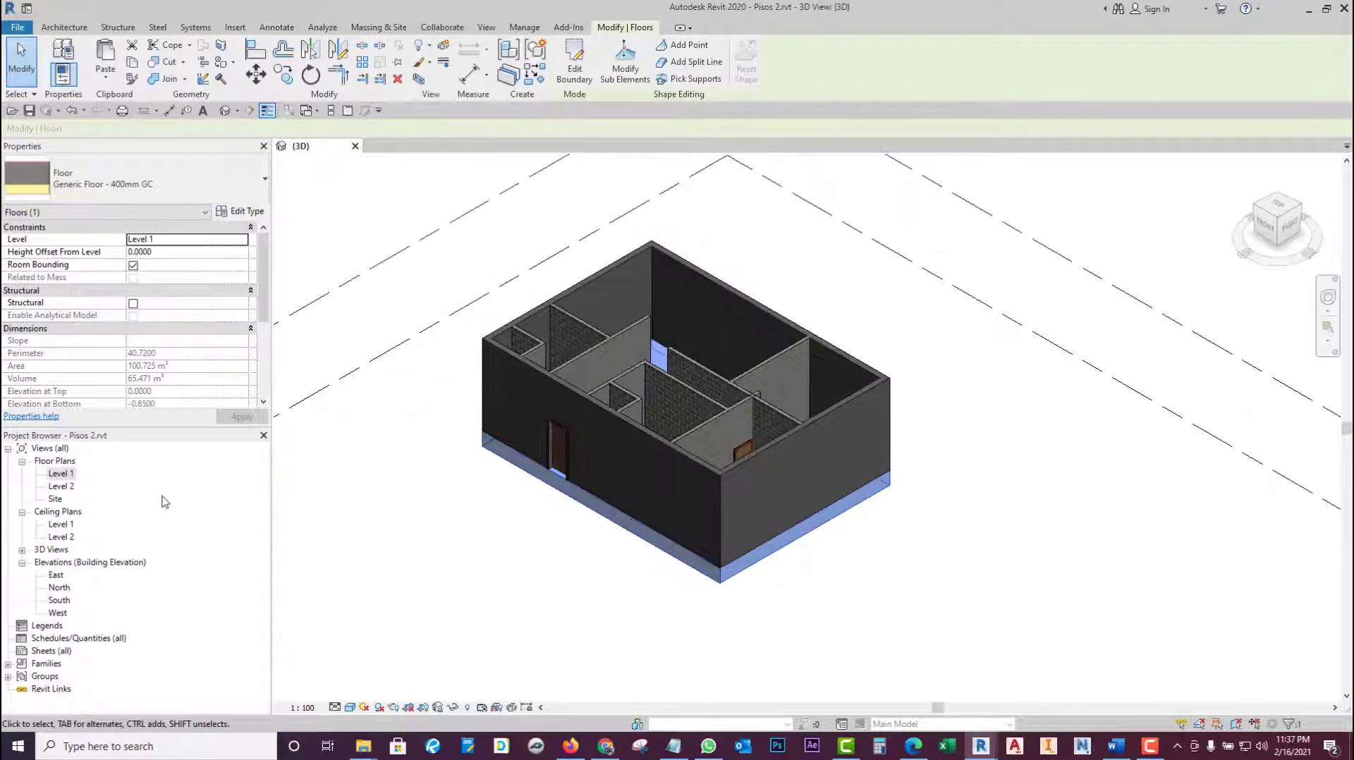
- Open the Level 1 floor plan and tile it beside the apartment's 3D view
{"action": "double_click", "coordinate": [60, 474]}
{"action": "scroll", "coordinate": [936, 356], "scroll_direction": "up", "scroll_amount": 2}
{"action": "scroll", "coordinate": [889, 341], "scroll_direction": "up", "scroll_amount": 2}
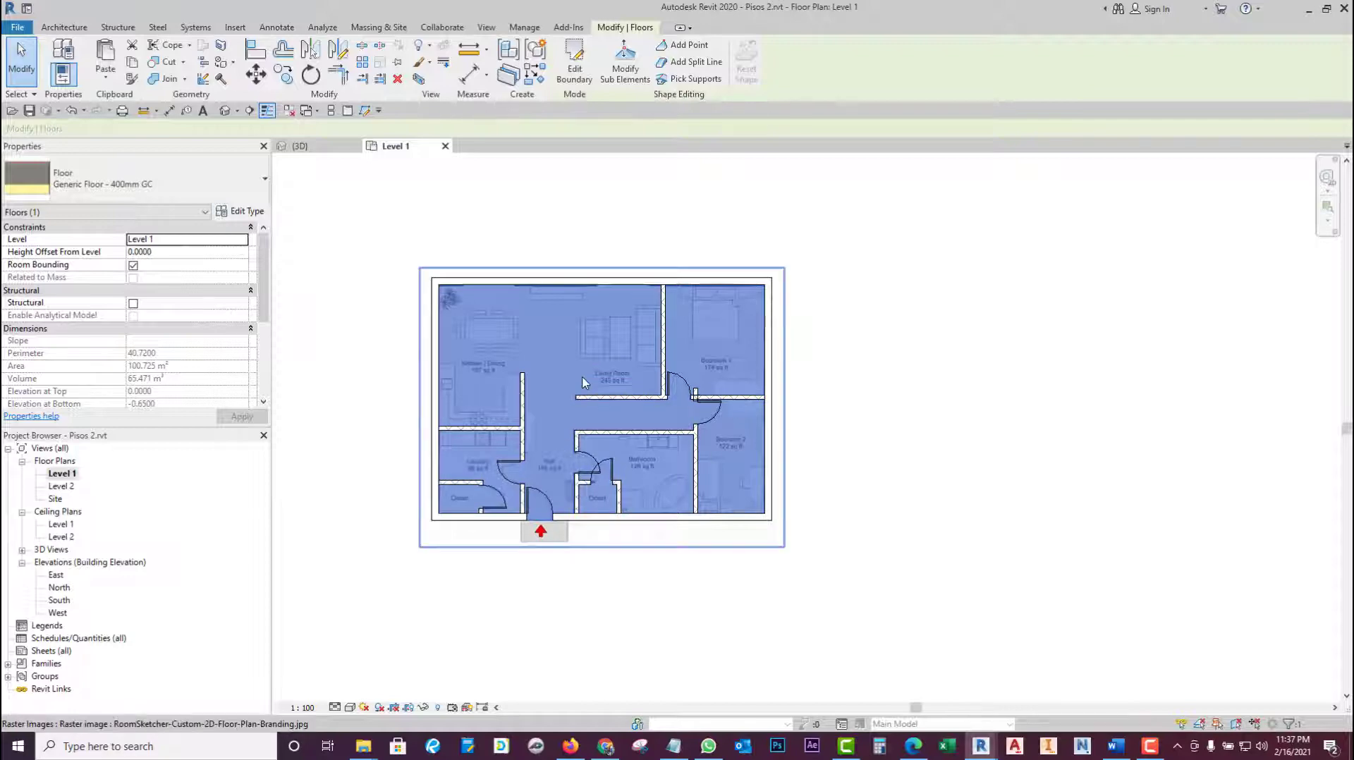
{"action": "scroll", "coordinate": [583, 382], "scroll_direction": "up", "scroll_amount": 1}
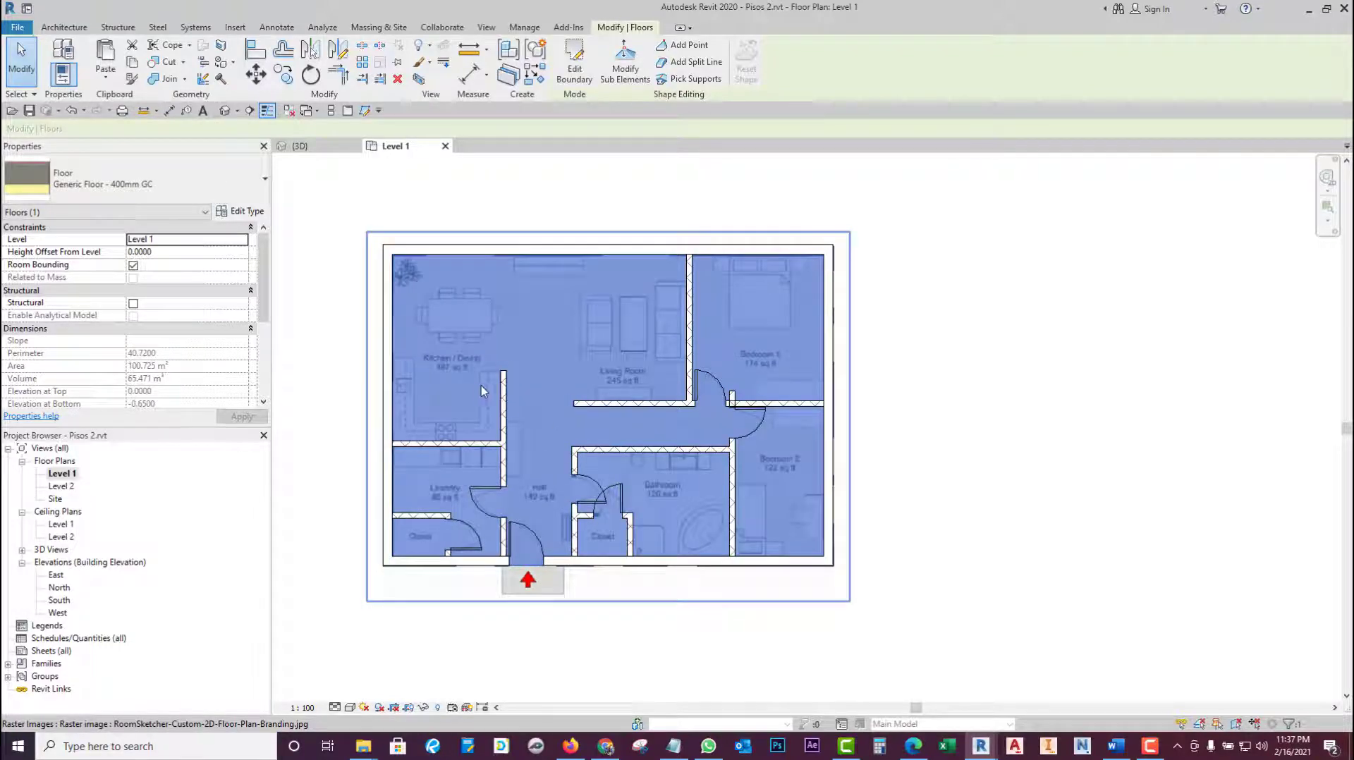
{"action": "left_click", "coordinate": [323, 150]}
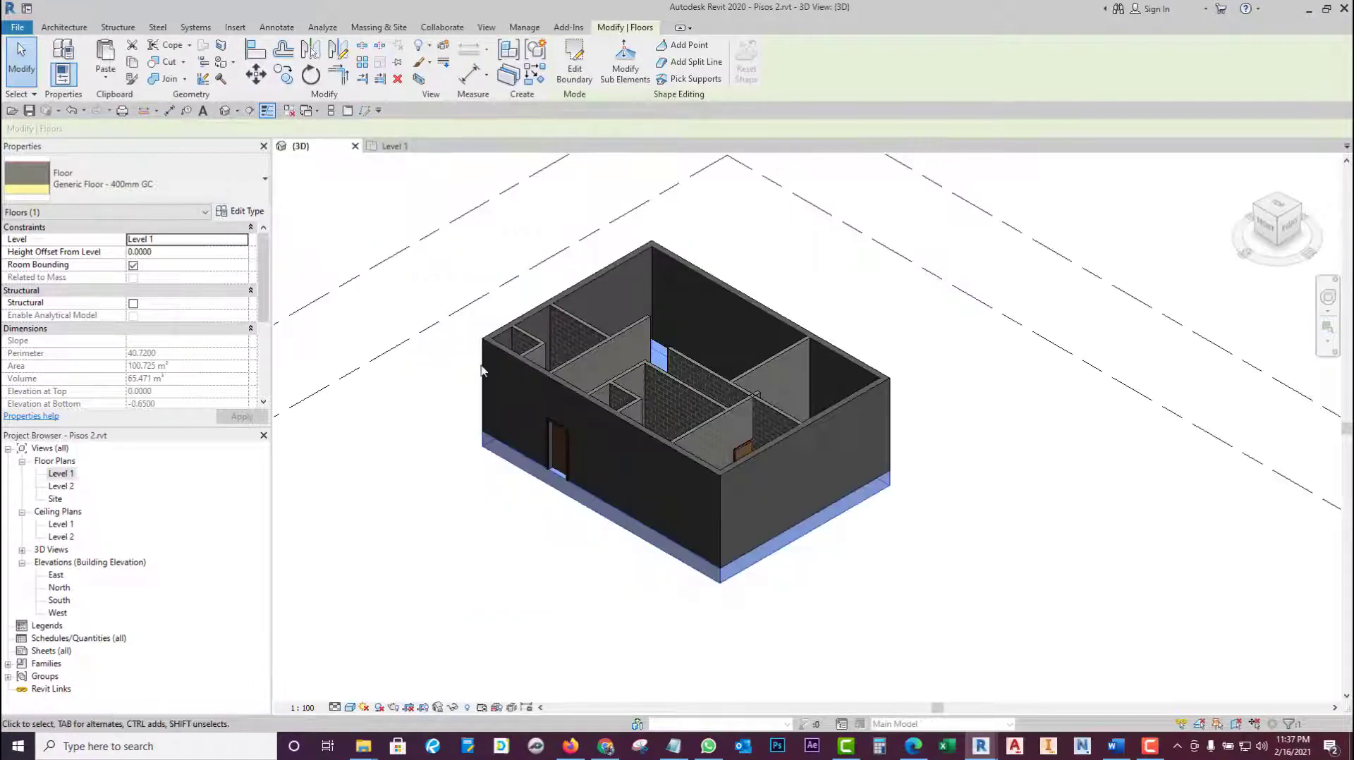
{"action": "left_click", "coordinate": [331, 111]}
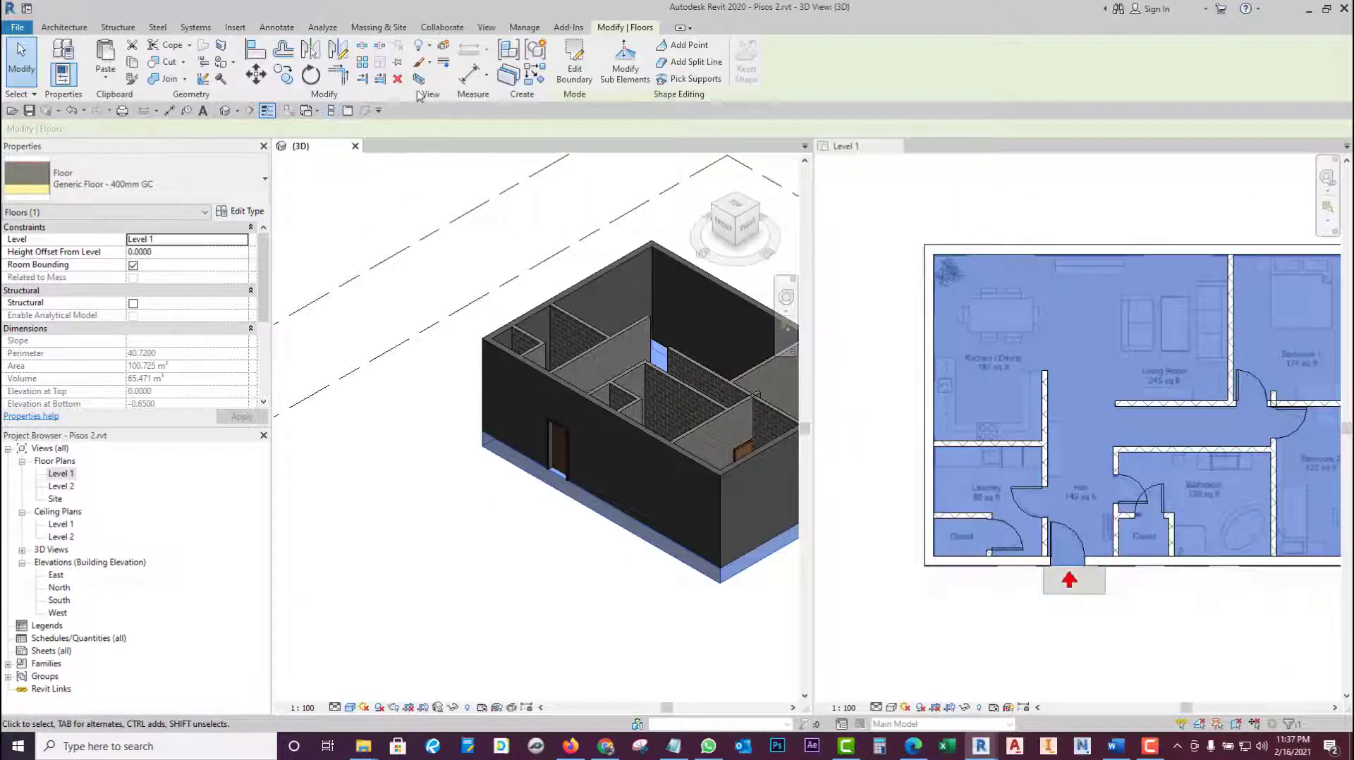
{"action": "left_click", "coordinate": [901, 182]}
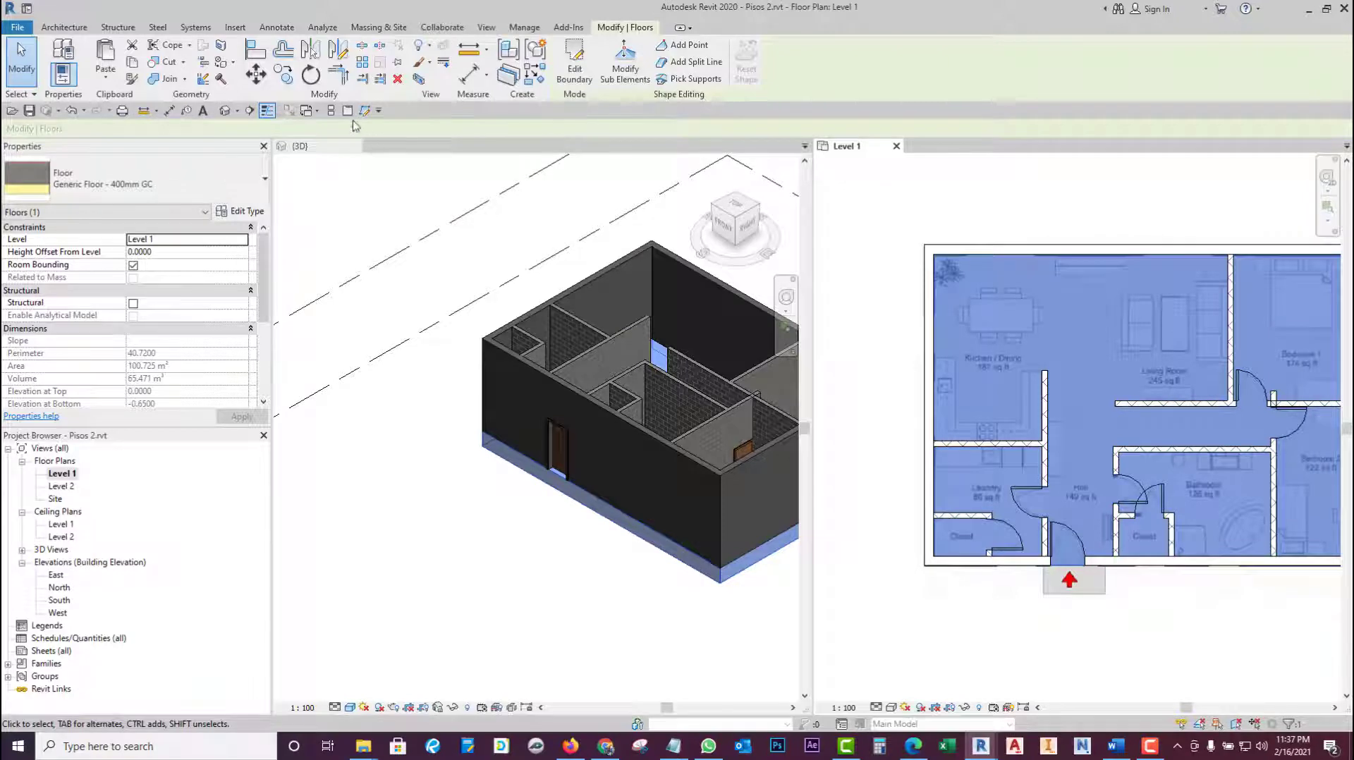
{"action": "left_click", "coordinate": [346, 110]}
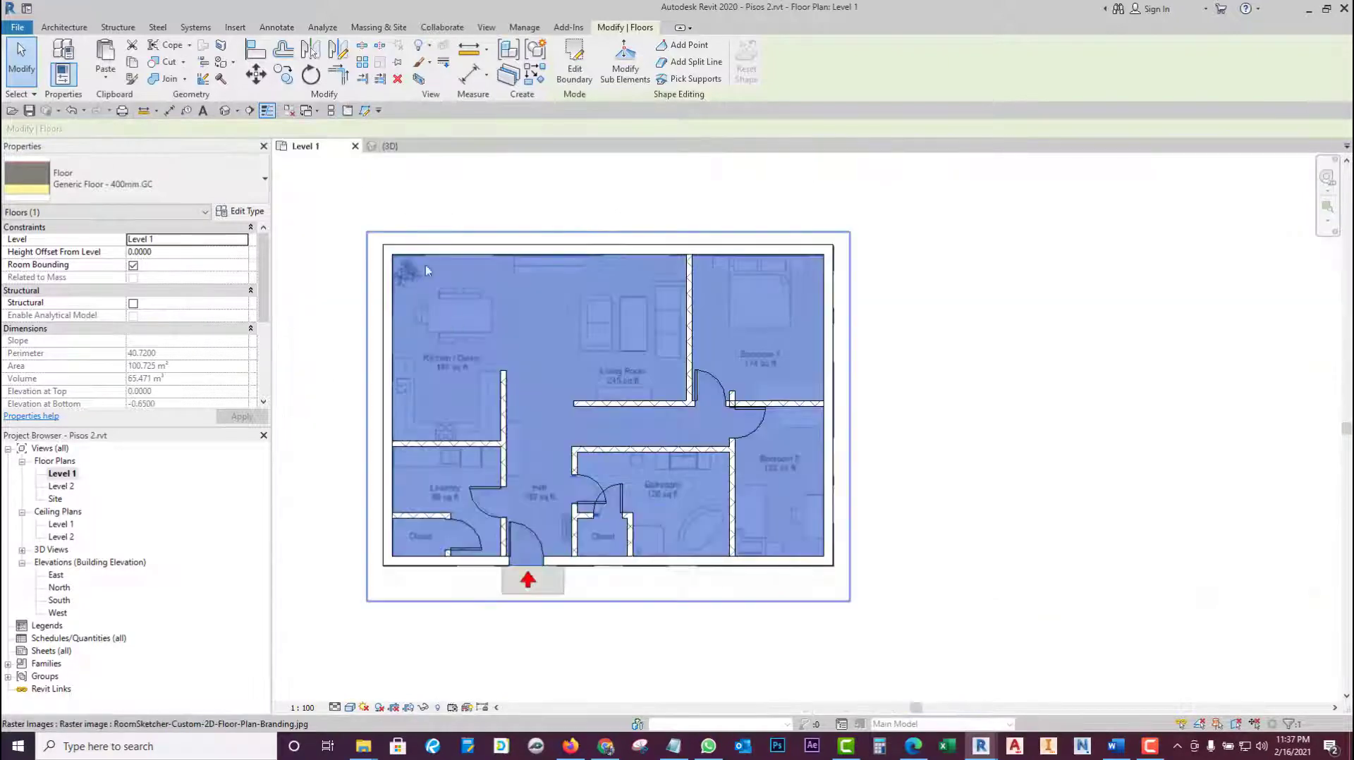
{"action": "left_click", "coordinate": [331, 111]}
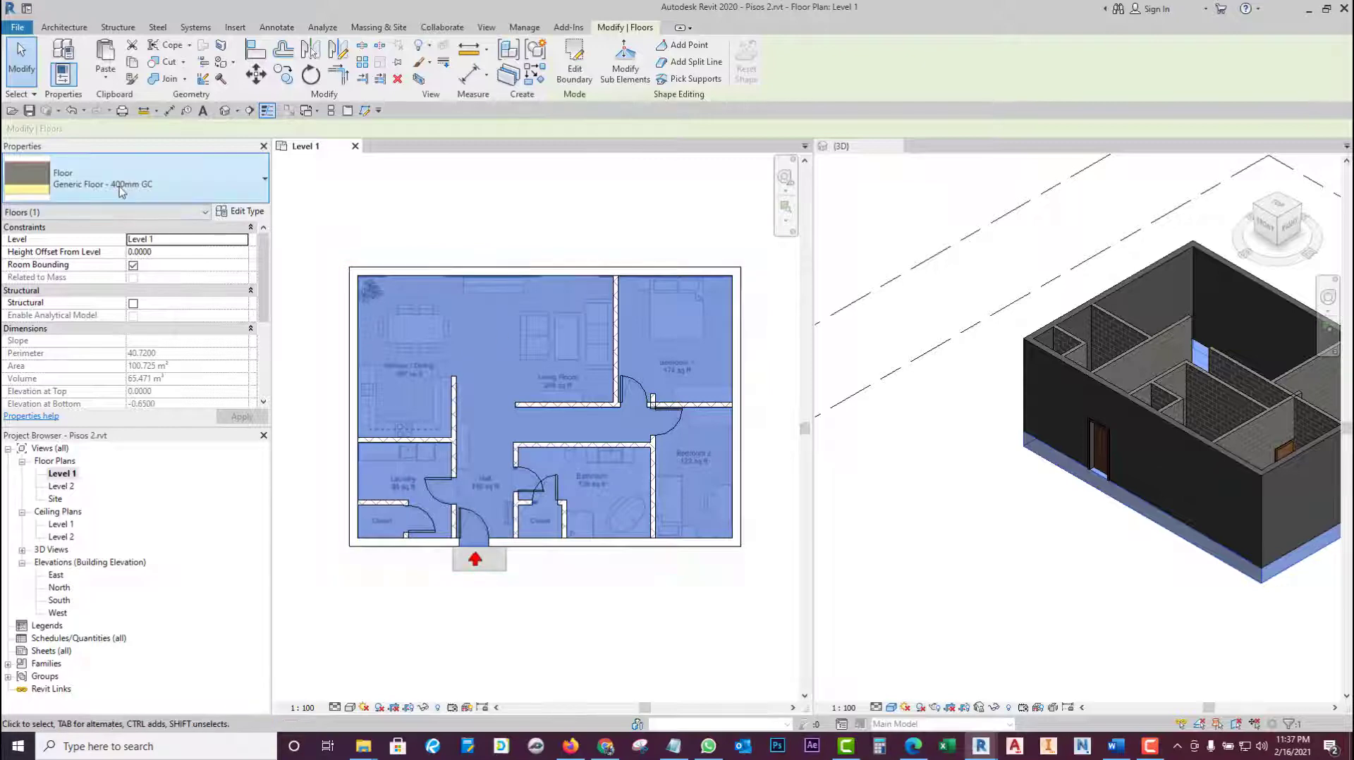
- Split the apartment floor into parts and display the 3D view in Realistic style
{"action": "left_click", "coordinate": [510, 76]}
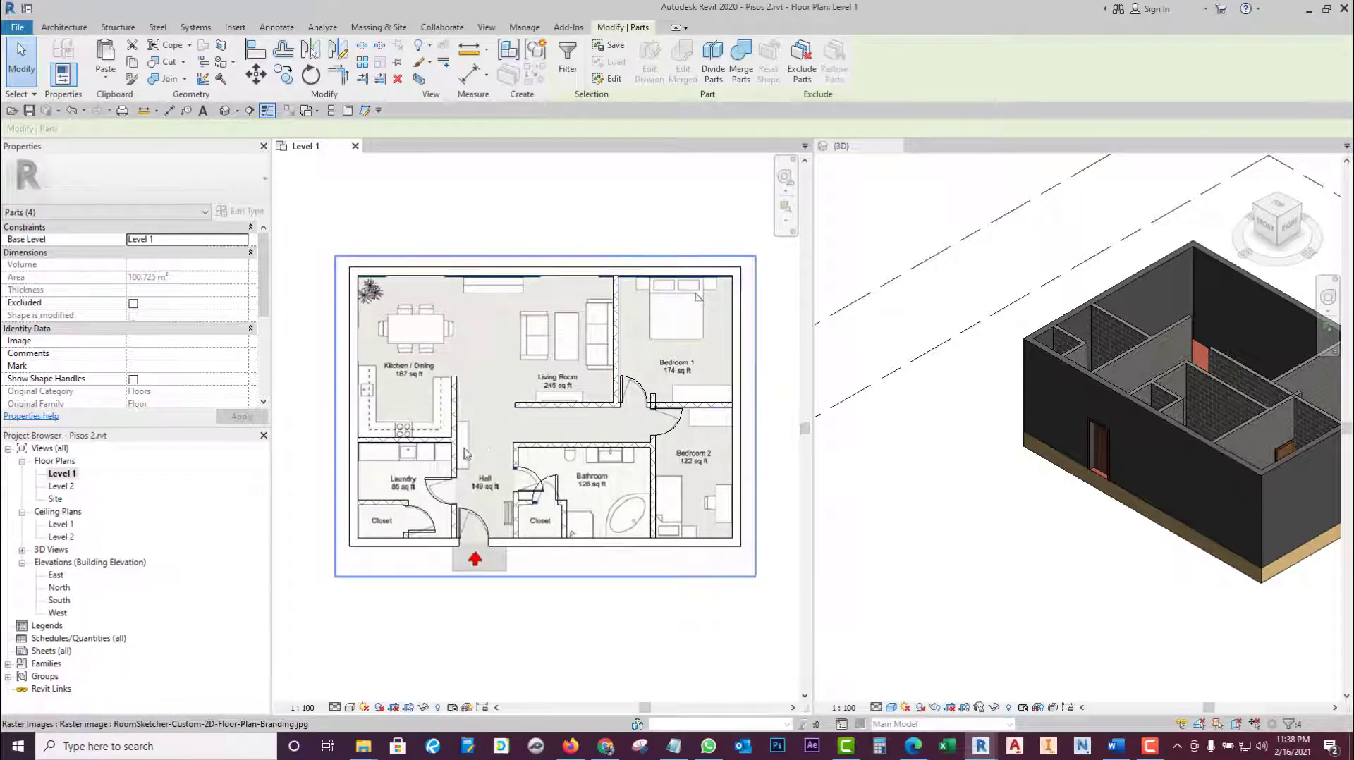
{"action": "mouse_move", "coordinate": [1030, 473]}
{"action": "middle_mouse_down", "text": "shift"}
{"action": "mouse_move", "coordinate": [963, 576]}
{"action": "mouse_move", "coordinate": [1018, 545]}
{"action": "middle_mouse_up", "text": "shift"}
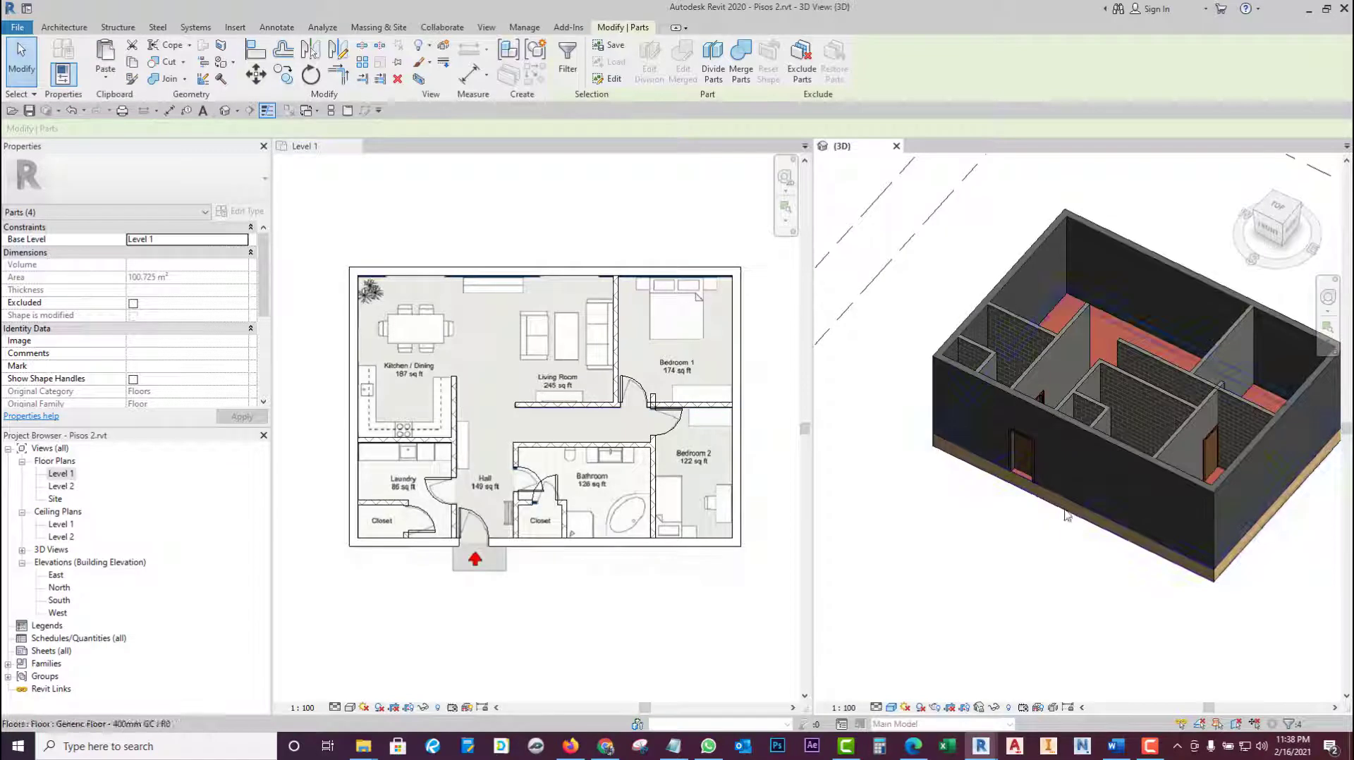
{"action": "left_click", "coordinate": [891, 707]}
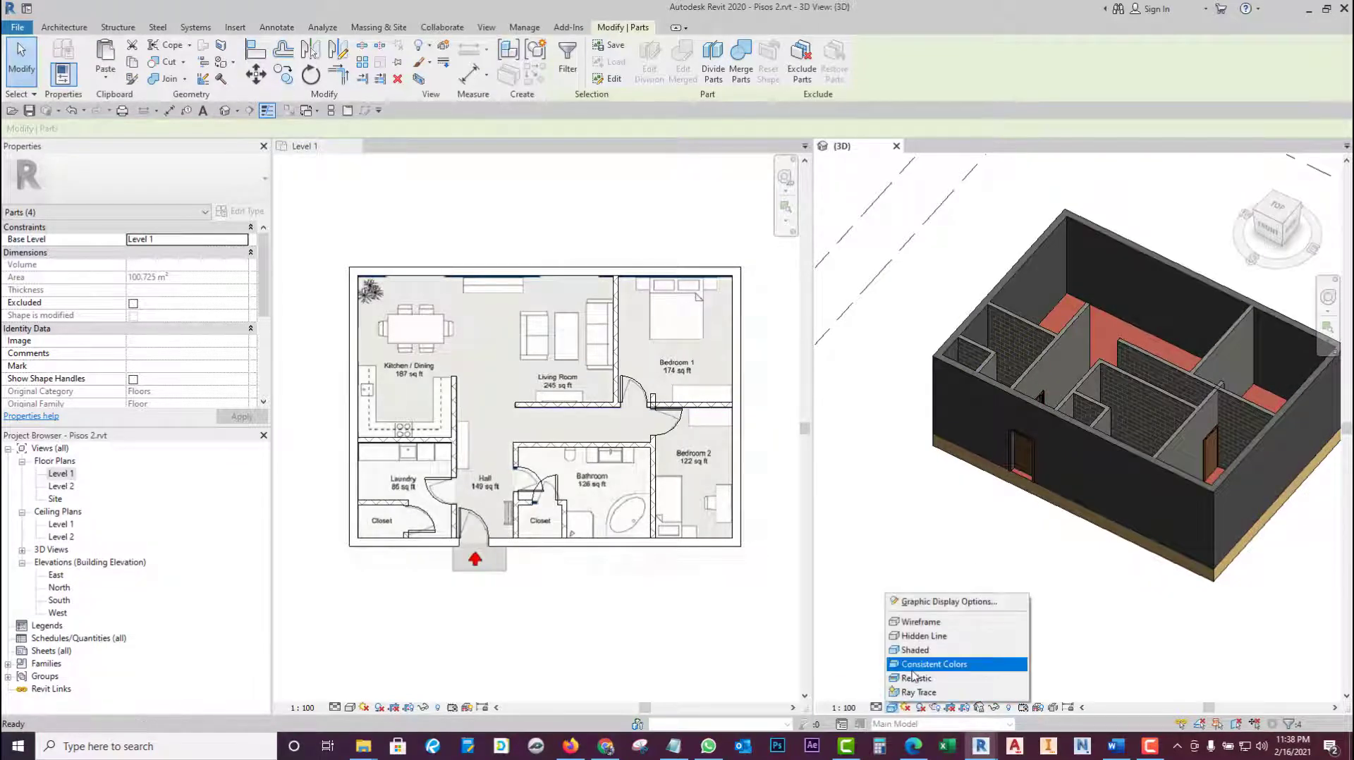
{"action": "left_click", "coordinate": [907, 678]}
{"action": "scroll", "coordinate": [1042, 513], "scroll_direction": "up", "scroll_amount": 2}
{"action": "scroll", "coordinate": [1142, 263], "scroll_direction": "up", "scroll_amount": 3}
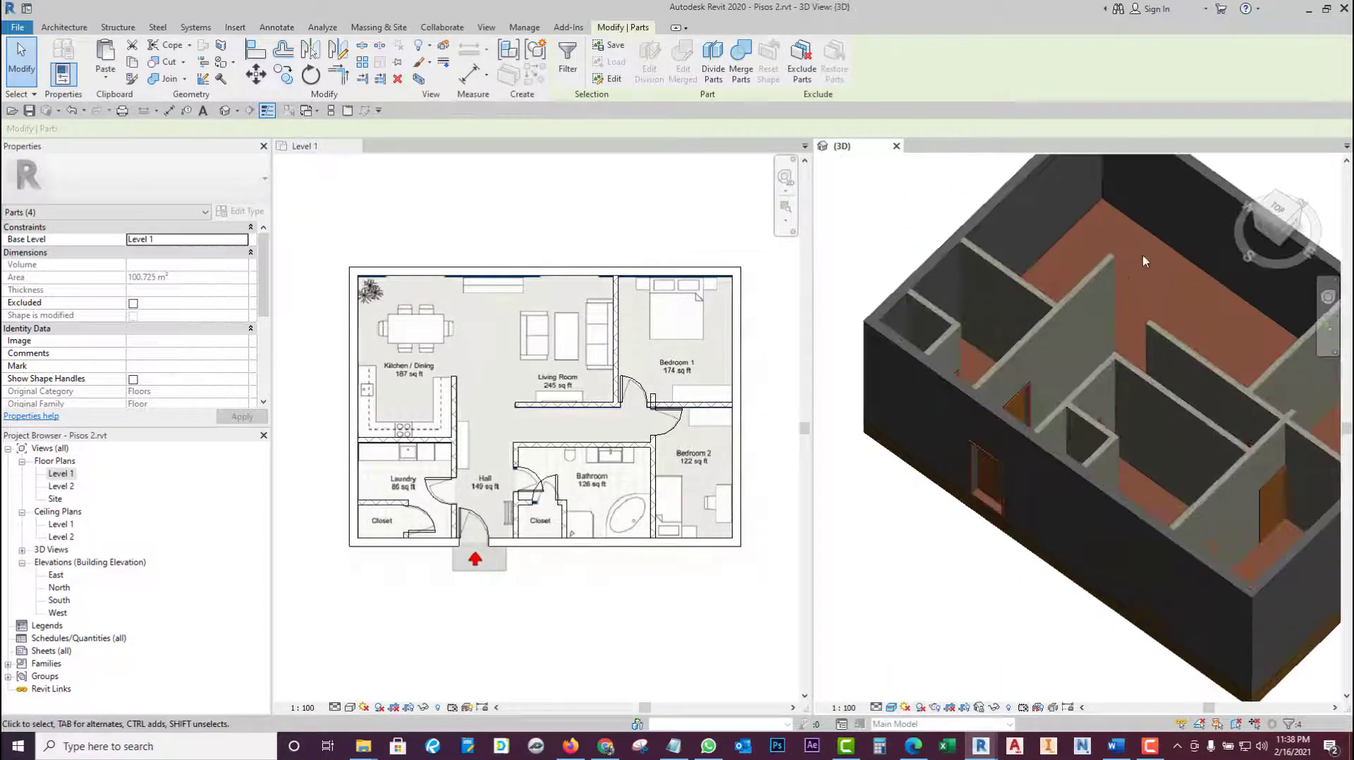
{"action": "scroll", "coordinate": [1150, 287], "scroll_direction": "up", "scroll_amount": 3}
{"action": "scroll", "coordinate": [1142, 297], "scroll_direction": "down", "scroll_amount": 2}
{"action": "scroll", "coordinate": [1133, 317], "scroll_direction": "down", "scroll_amount": 5}
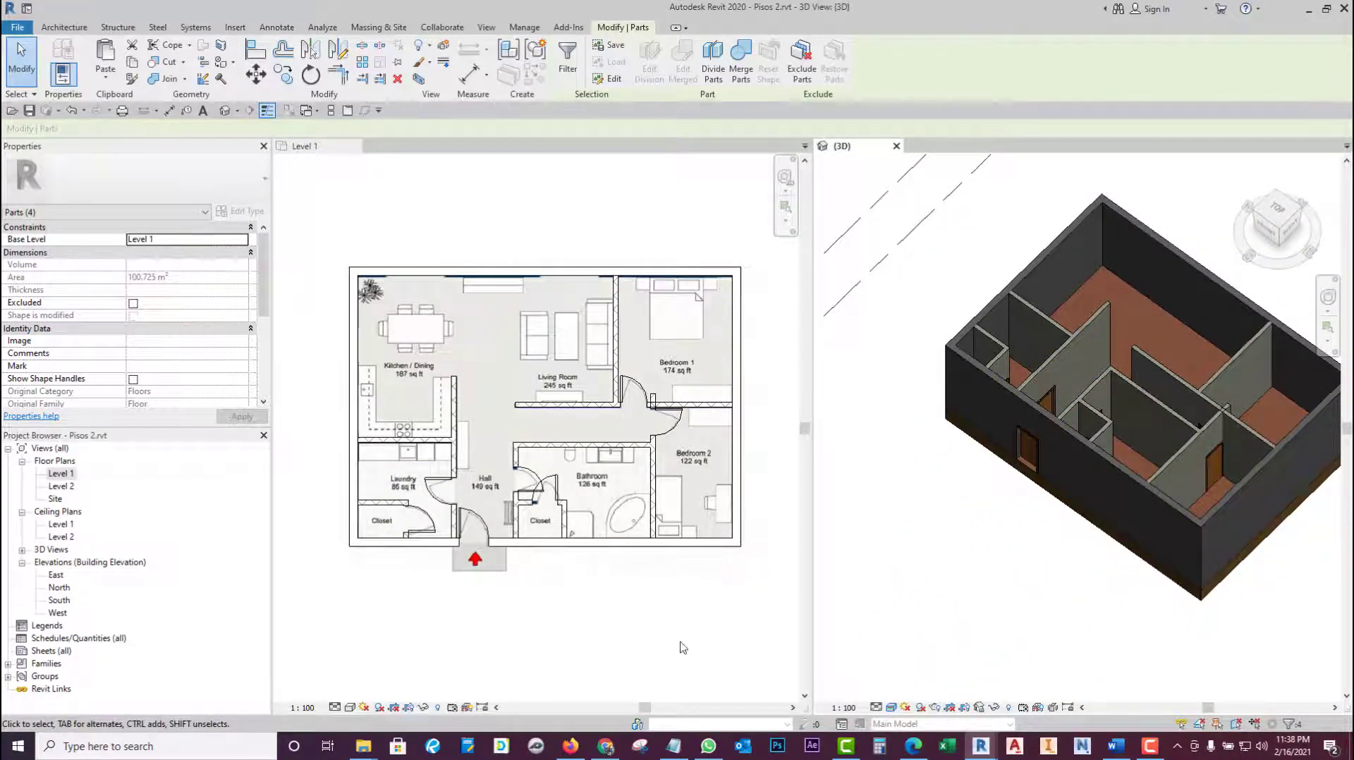
{"action": "scroll", "coordinate": [514, 560], "scroll_direction": "up", "scroll_amount": 1}
{"action": "scroll", "coordinate": [582, 562], "scroll_direction": "down", "scroll_amount": 2}
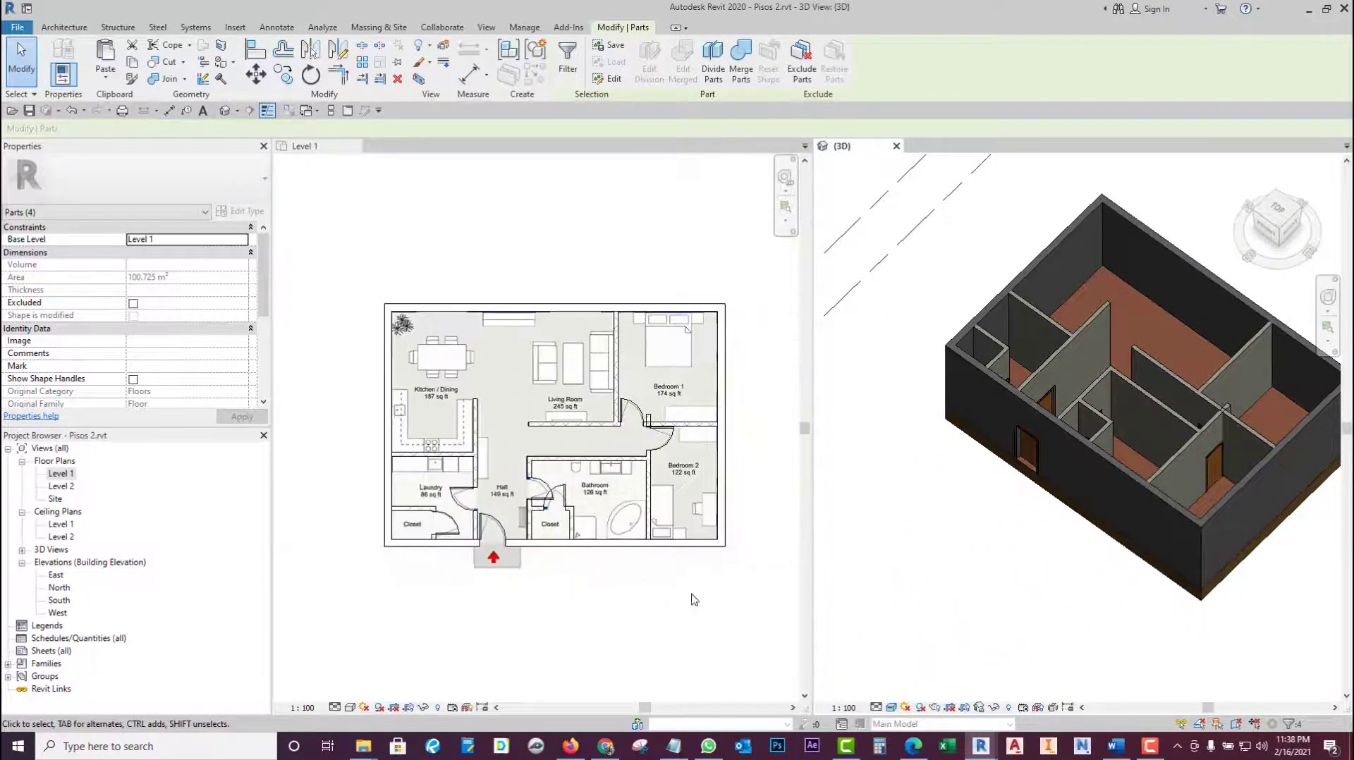
- Uncheck Material By Original for the floor parts in Properties
{"action": "left_click_drag", "start_coordinate": [262, 302], "coordinate": [273, 344]}
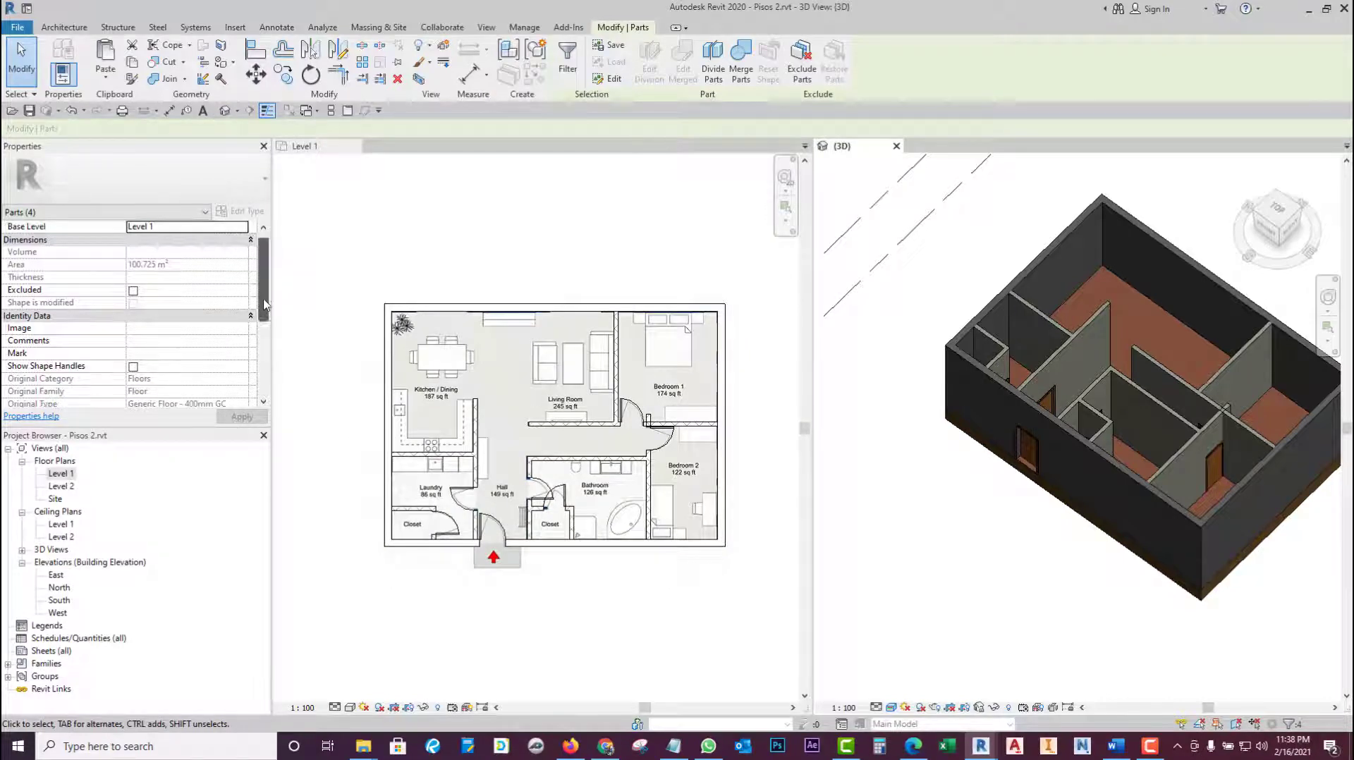
{"action": "scroll", "coordinate": [211, 349], "scroll_direction": "up", "scroll_amount": 2}
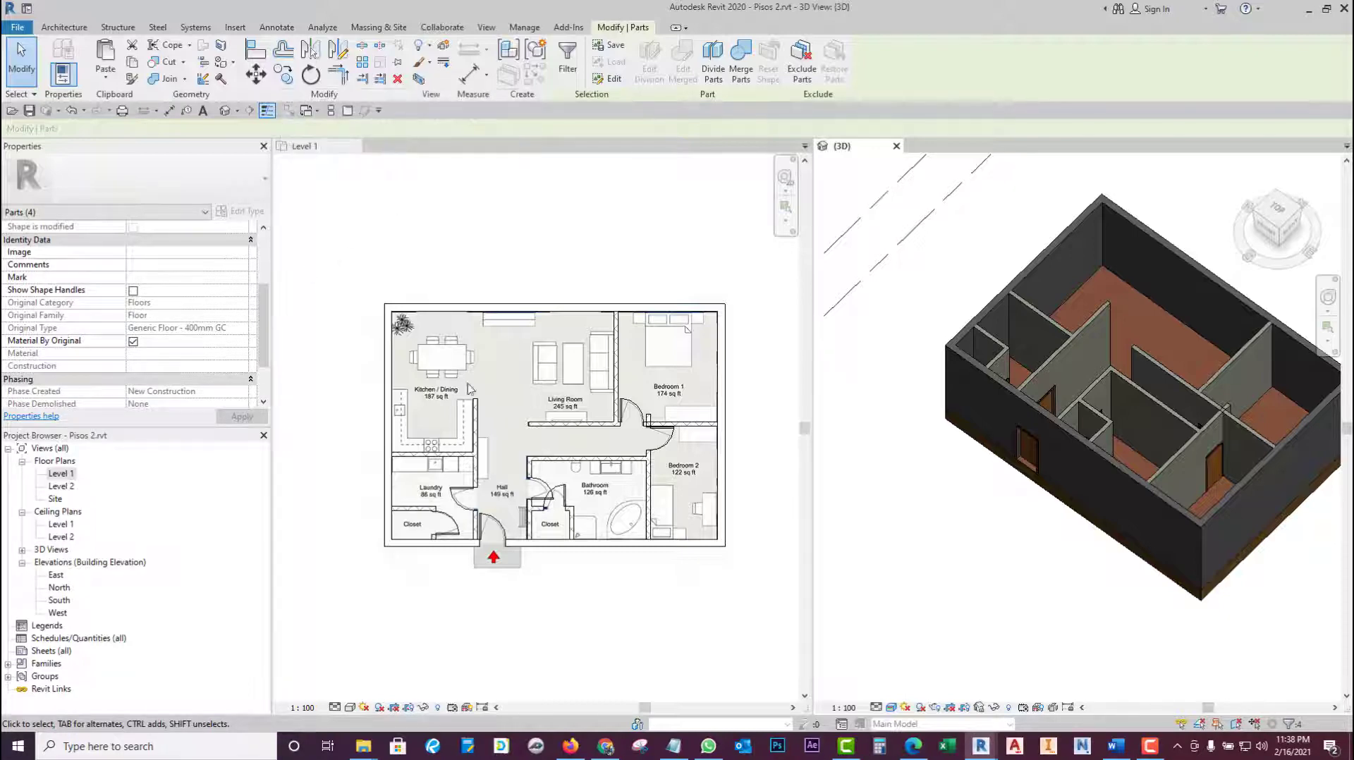
{"action": "left_click", "coordinate": [133, 341]}
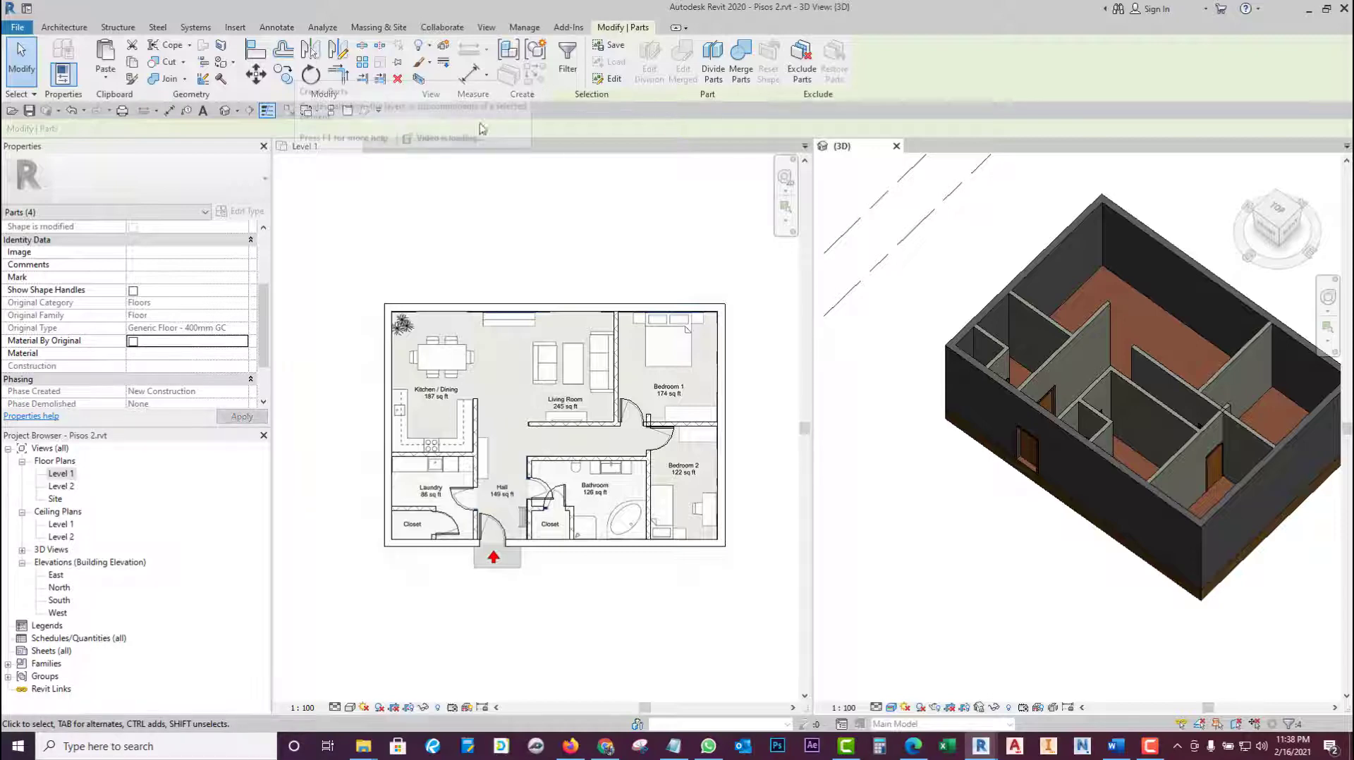
{"action": "left_click", "coordinate": [352, 350]}
- Clear the parts selection and open the Level 1 plan's View Range (Top 2.3, Cut 1.2, Bottom 0)
{"action": "left_click", "coordinate": [345, 348]}
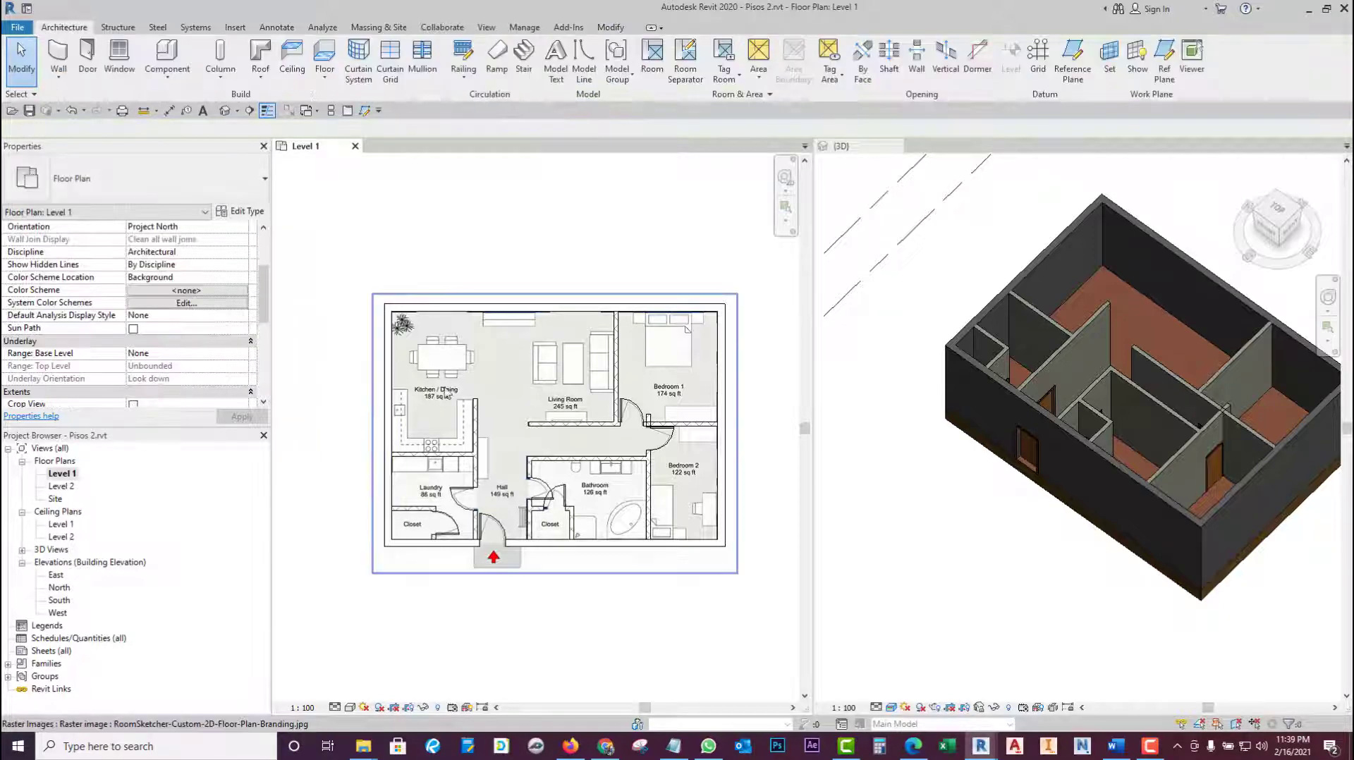
{"action": "scroll", "coordinate": [414, 389], "scroll_direction": "up", "scroll_amount": 2}
{"action": "scroll", "coordinate": [414, 389], "scroll_direction": "down", "scroll_amount": 2}
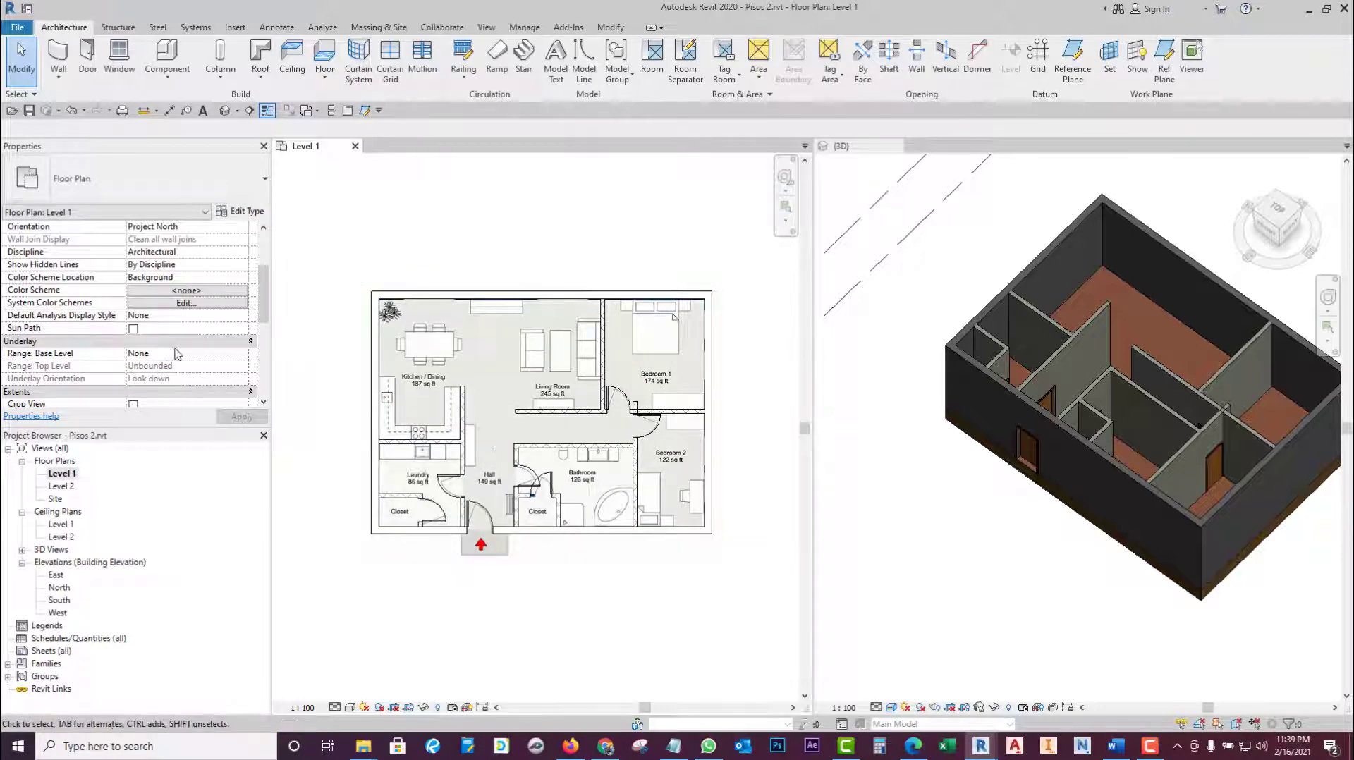
{"action": "scroll", "coordinate": [409, 472], "scroll_direction": "up", "scroll_amount": 2}
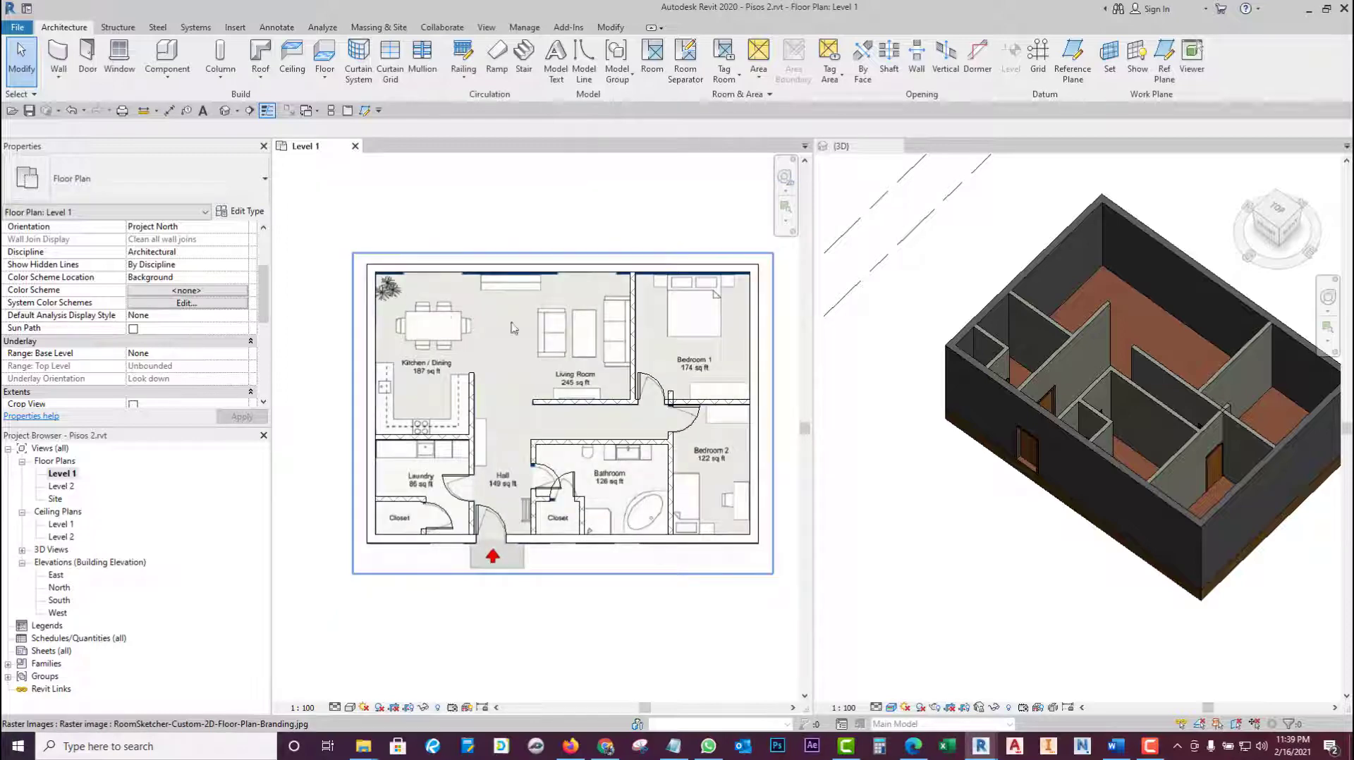
{"action": "left_click", "coordinate": [189, 331]}
{"action": "scroll", "coordinate": [174, 331], "scroll_direction": "down", "scroll_amount": 3}
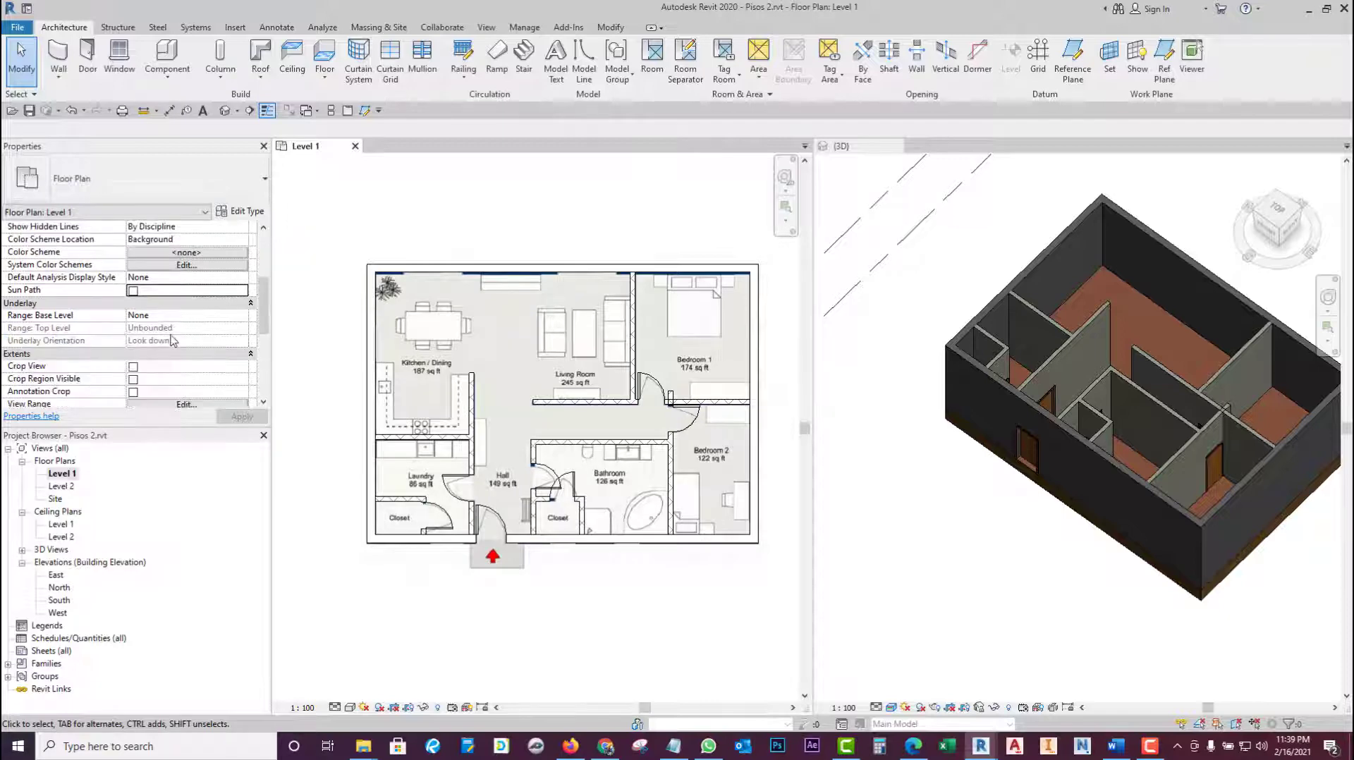
{"action": "scroll", "coordinate": [173, 344], "scroll_direction": "down", "scroll_amount": 2}
{"action": "scroll", "coordinate": [175, 347], "scroll_direction": "up", "scroll_amount": 3}
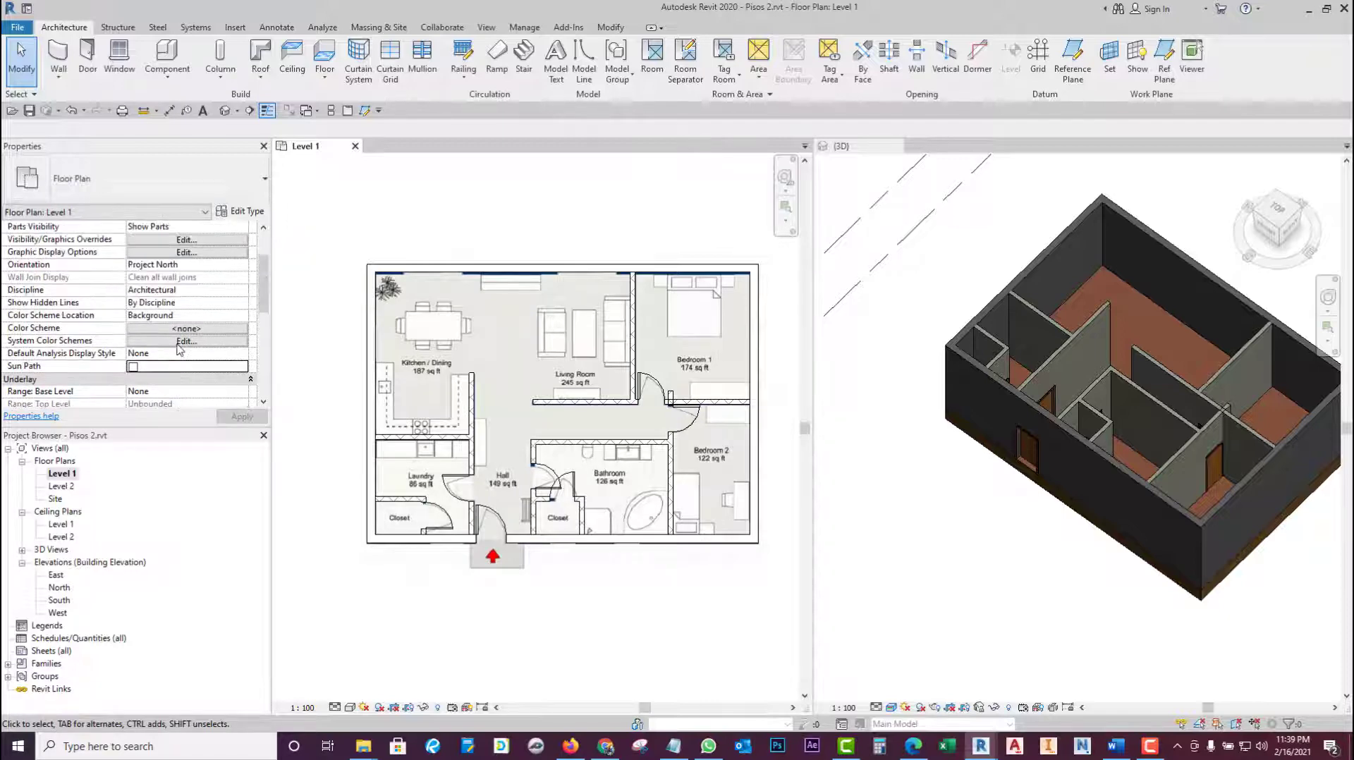
{"action": "scroll", "coordinate": [176, 350], "scroll_direction": "down", "scroll_amount": 2}
{"action": "scroll", "coordinate": [178, 354], "scroll_direction": "down", "scroll_amount": 2}
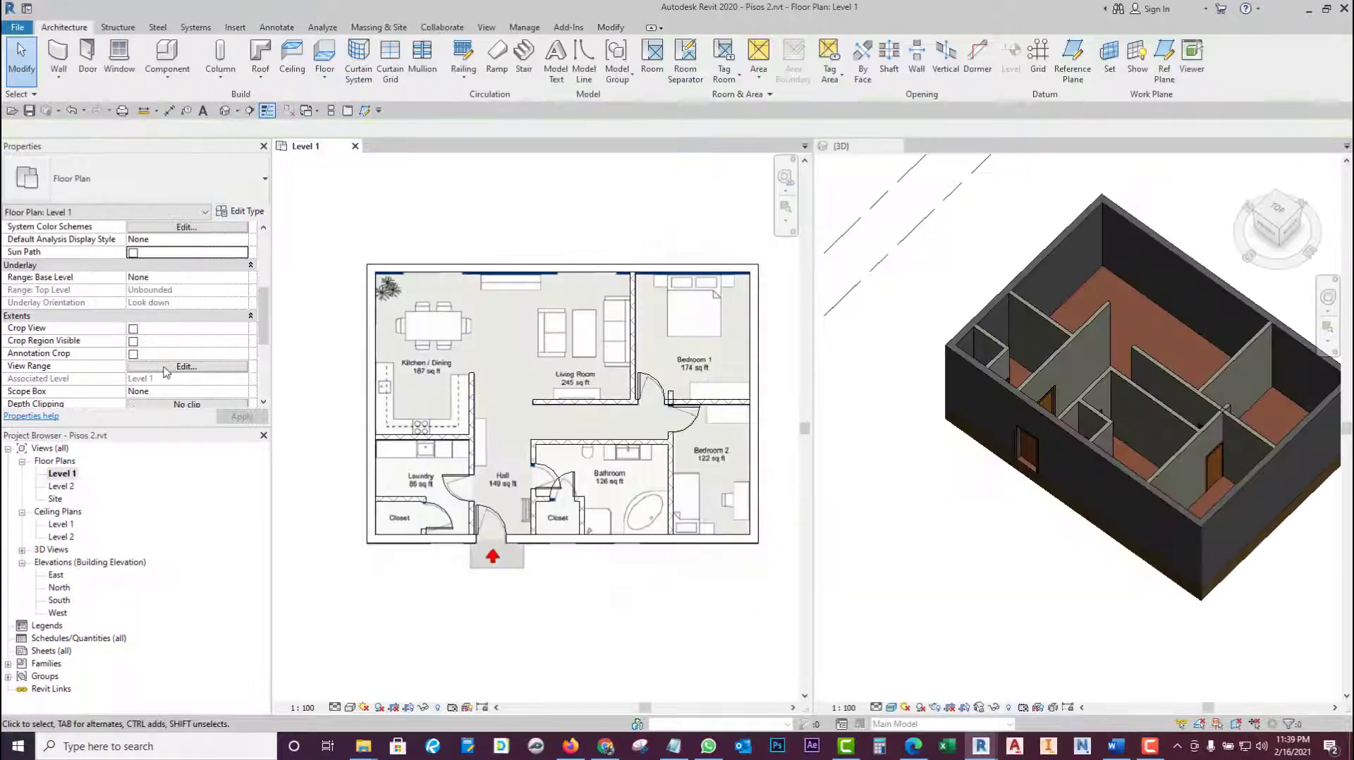
{"action": "left_click", "coordinate": [187, 366]}
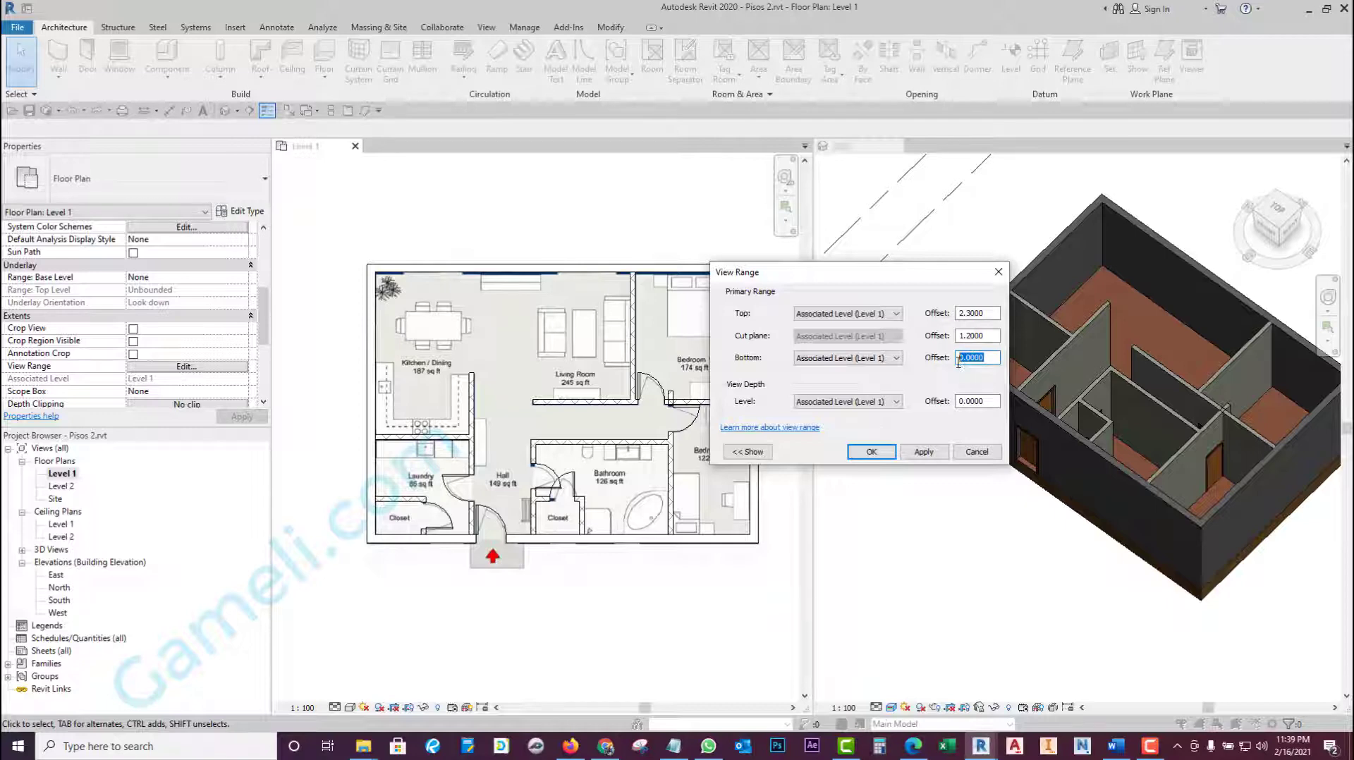
- Set the View Range Bottom offset to -10 and dismiss the resulting view depth error
{"action": "left_click", "coordinate": [895, 358]}
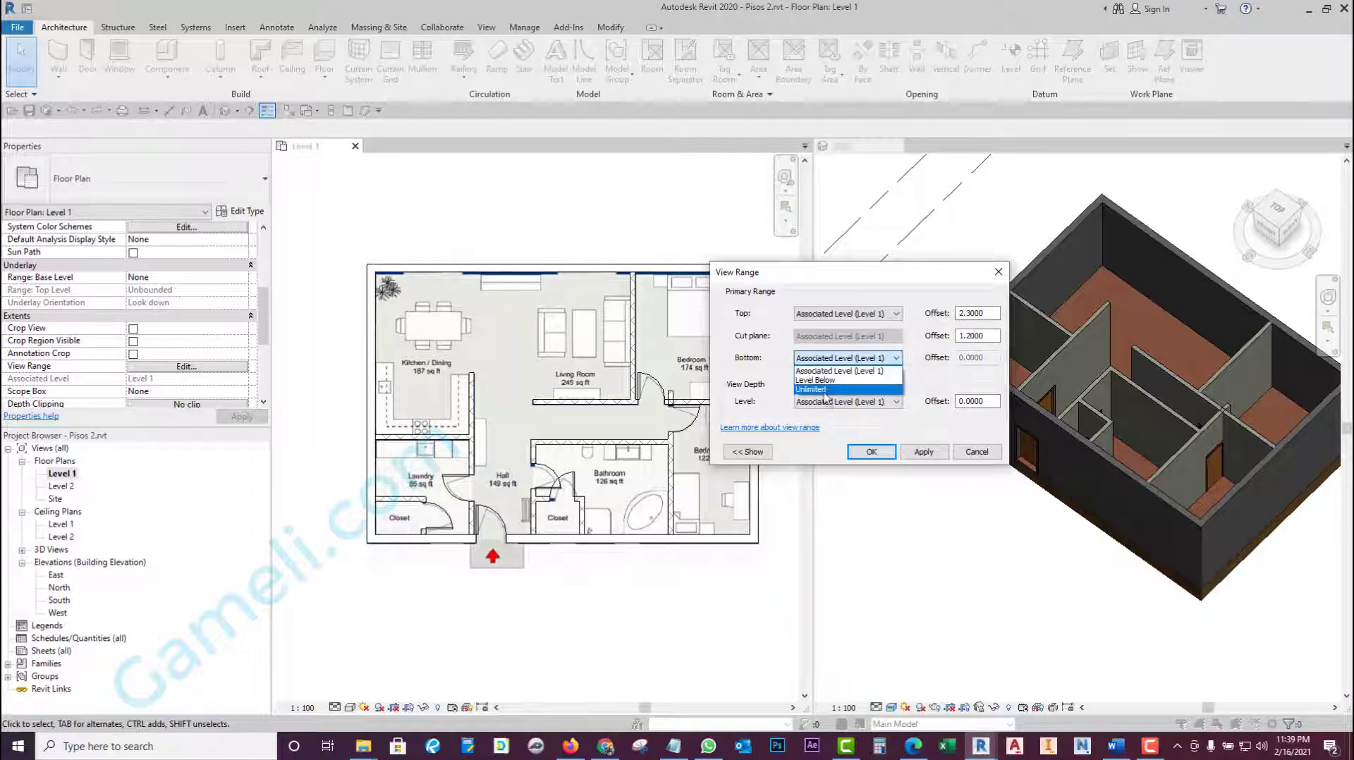
{"action": "left_click", "coordinate": [980, 359]}
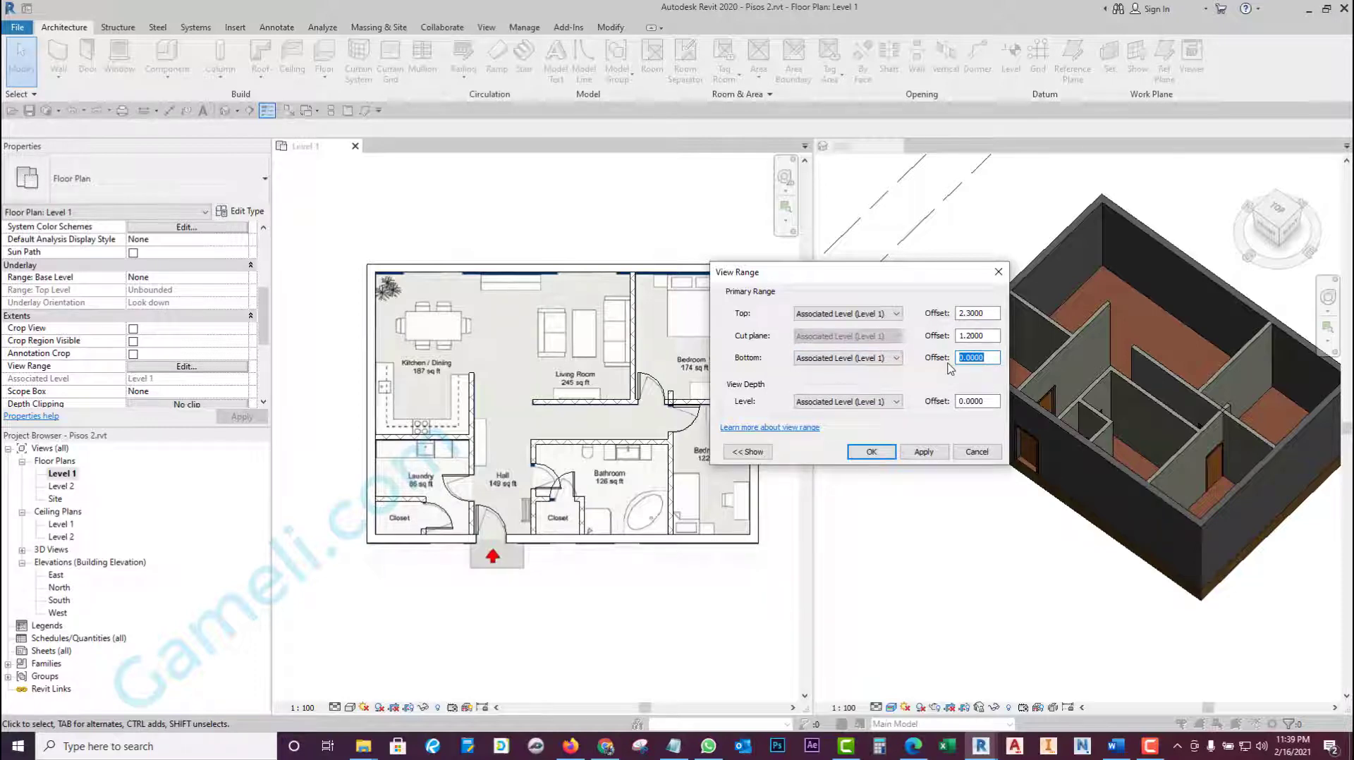
{"action": "type", "text": "-10"}
{"action": "left_click", "coordinate": [981, 404]}
{"action": "left_click", "coordinate": [871, 452]}
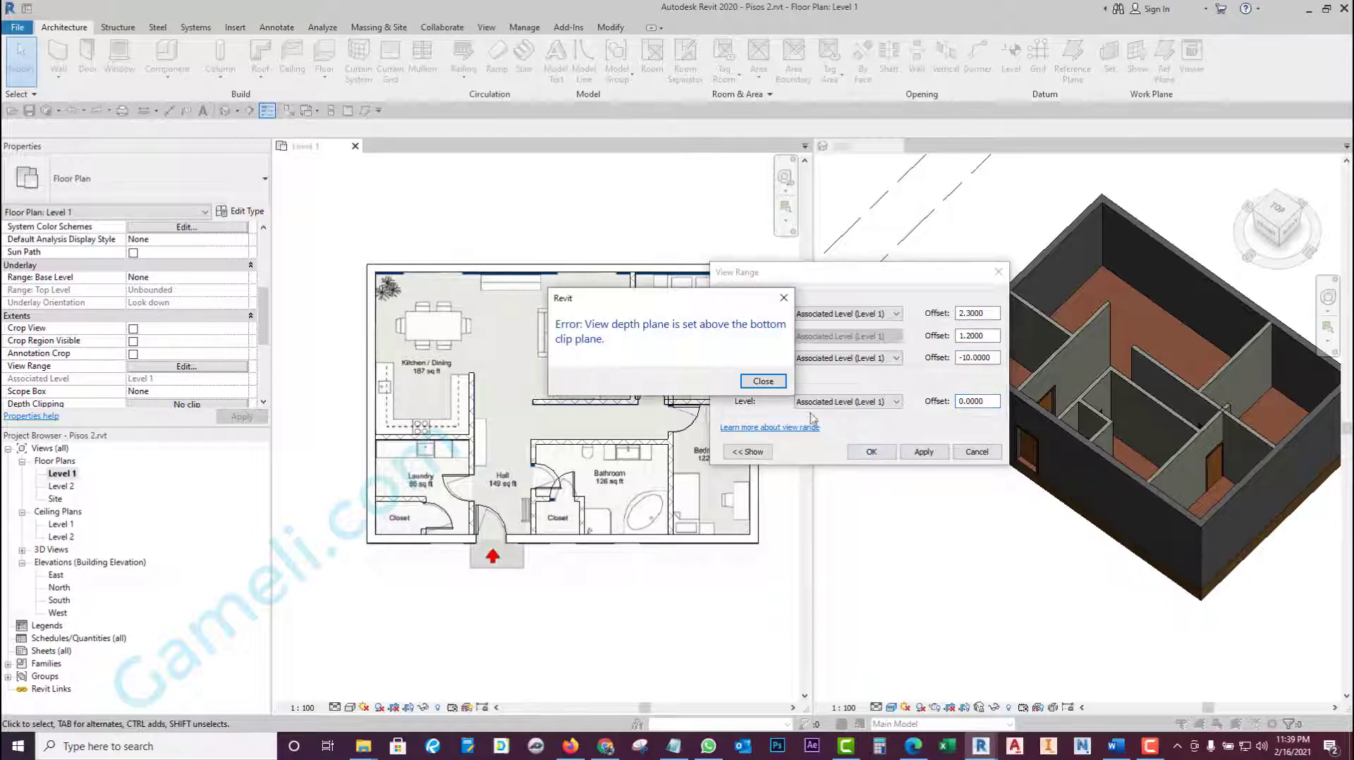
{"action": "left_click", "coordinate": [765, 384]}
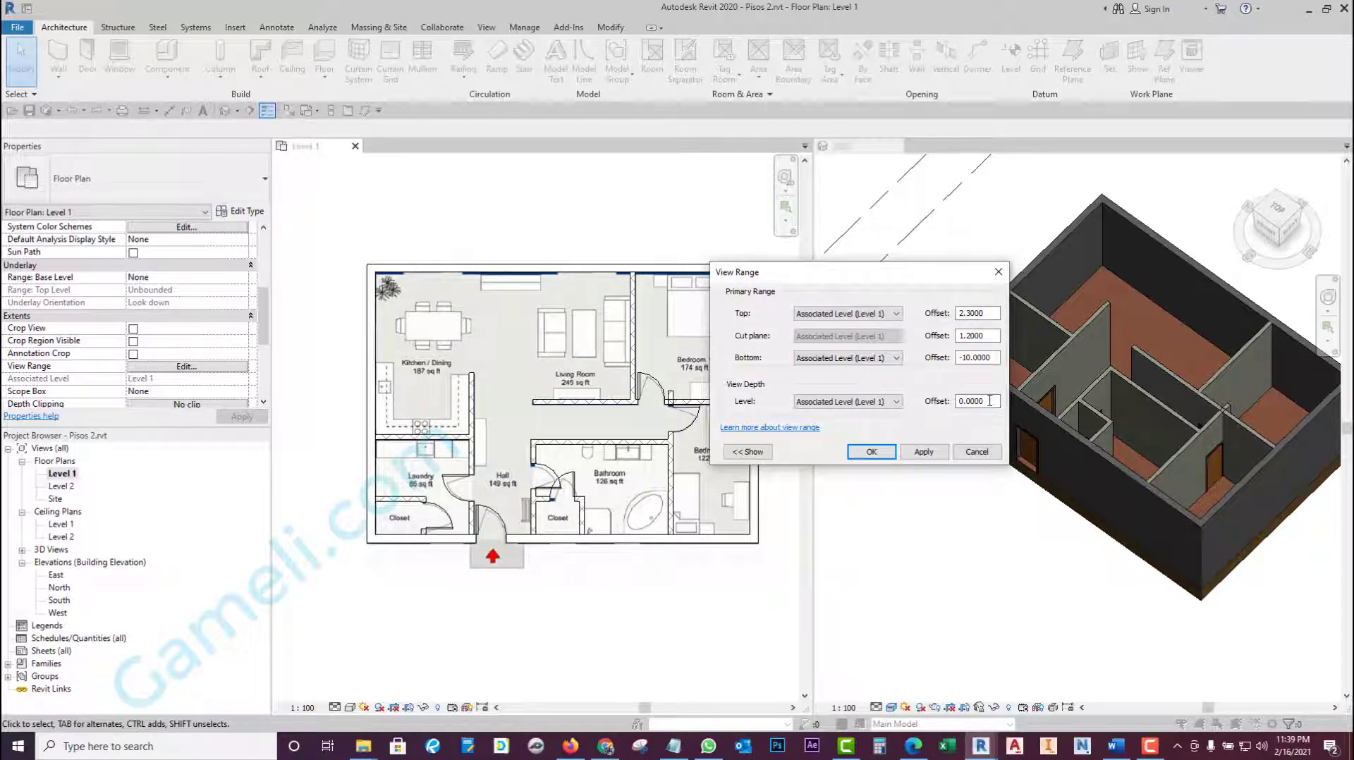
- Set both View Depth and Bottom offsets to -0.1 and apply the view range
{"action": "left_click_drag", "start_coordinate": [989, 401], "coordinate": [916, 412]}
{"action": "type", "text": "-10"}
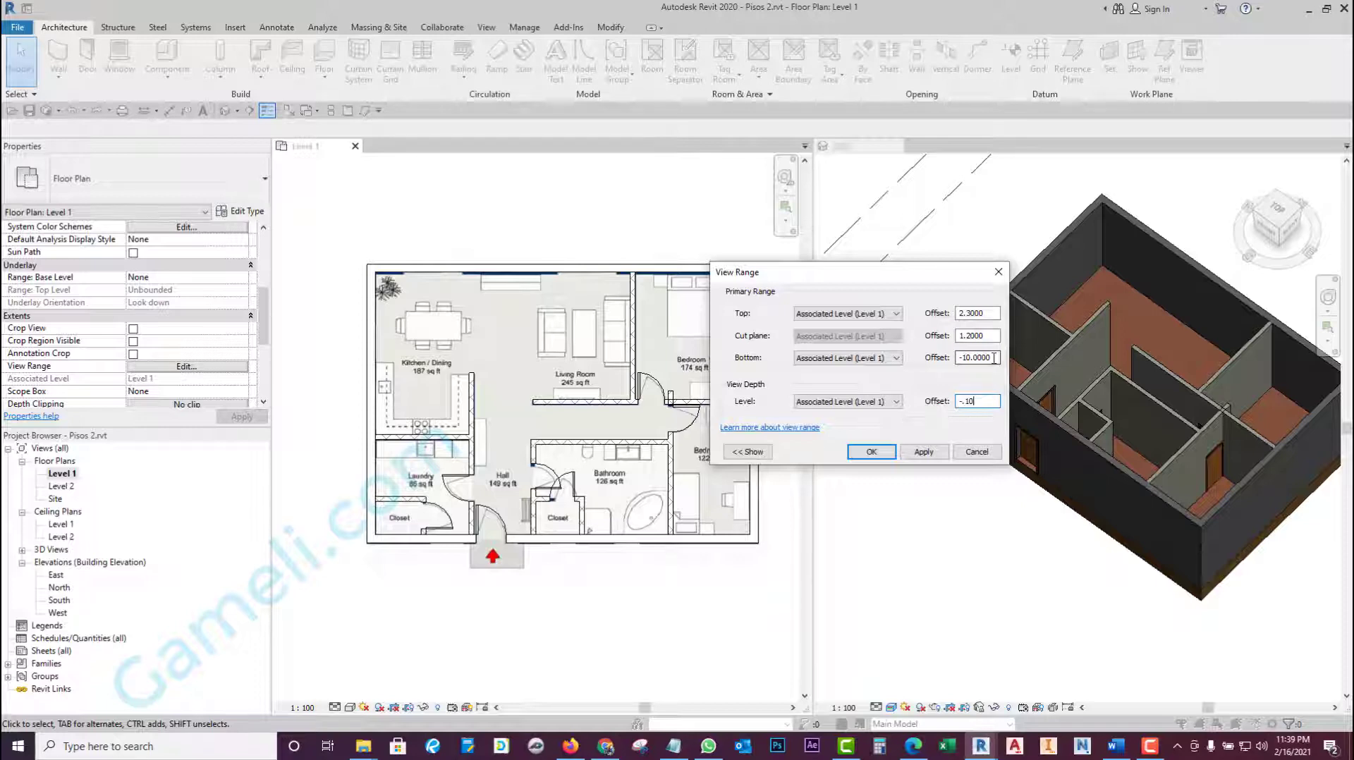
{"action": "left_click_drag", "start_coordinate": [990, 358], "coordinate": [923, 374]}
{"action": "type", "text": "-.10"}
{"action": "left_click", "coordinate": [872, 452]}
{"action": "left_click", "coordinate": [349, 707]}
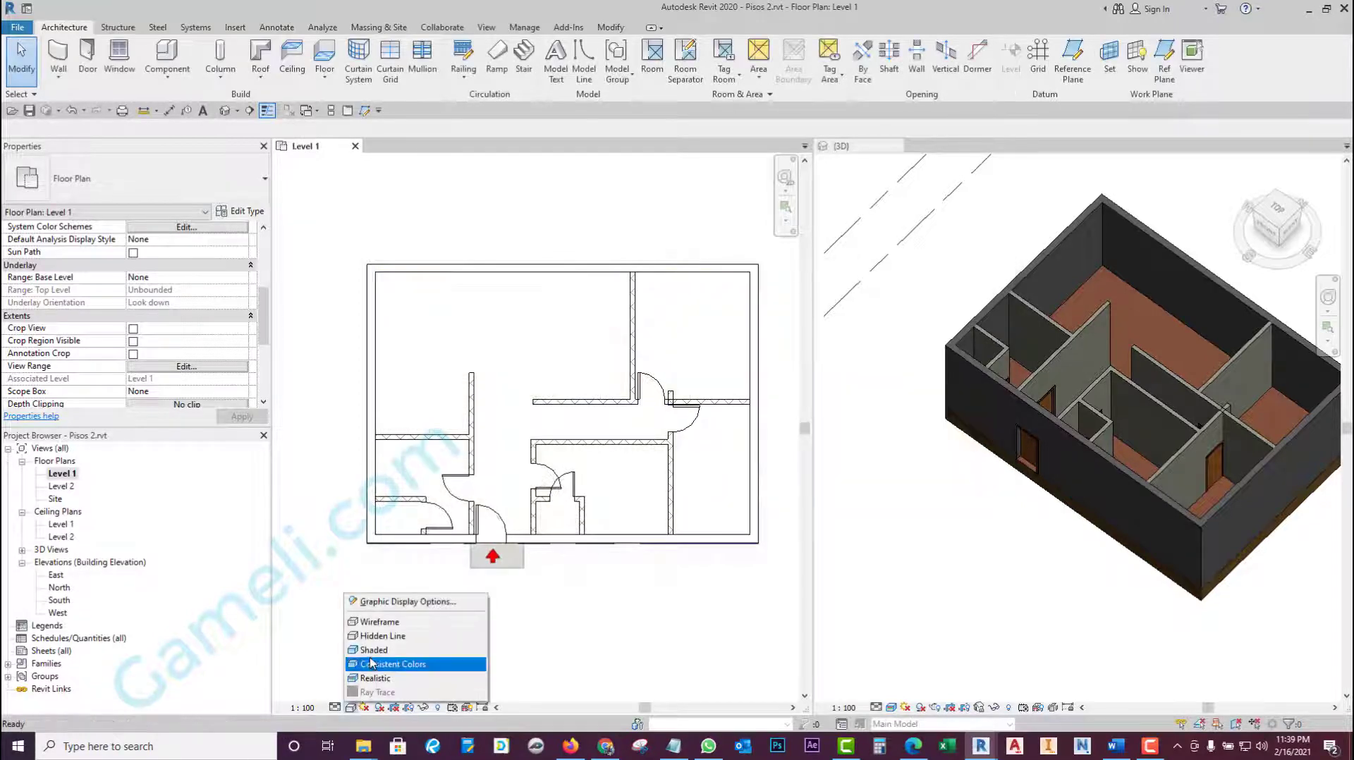
- Switch the Level 1 plan to the Realistic visual style so the red floor shows
{"action": "left_click", "coordinate": [372, 650]}
{"action": "left_click", "coordinate": [350, 707]}
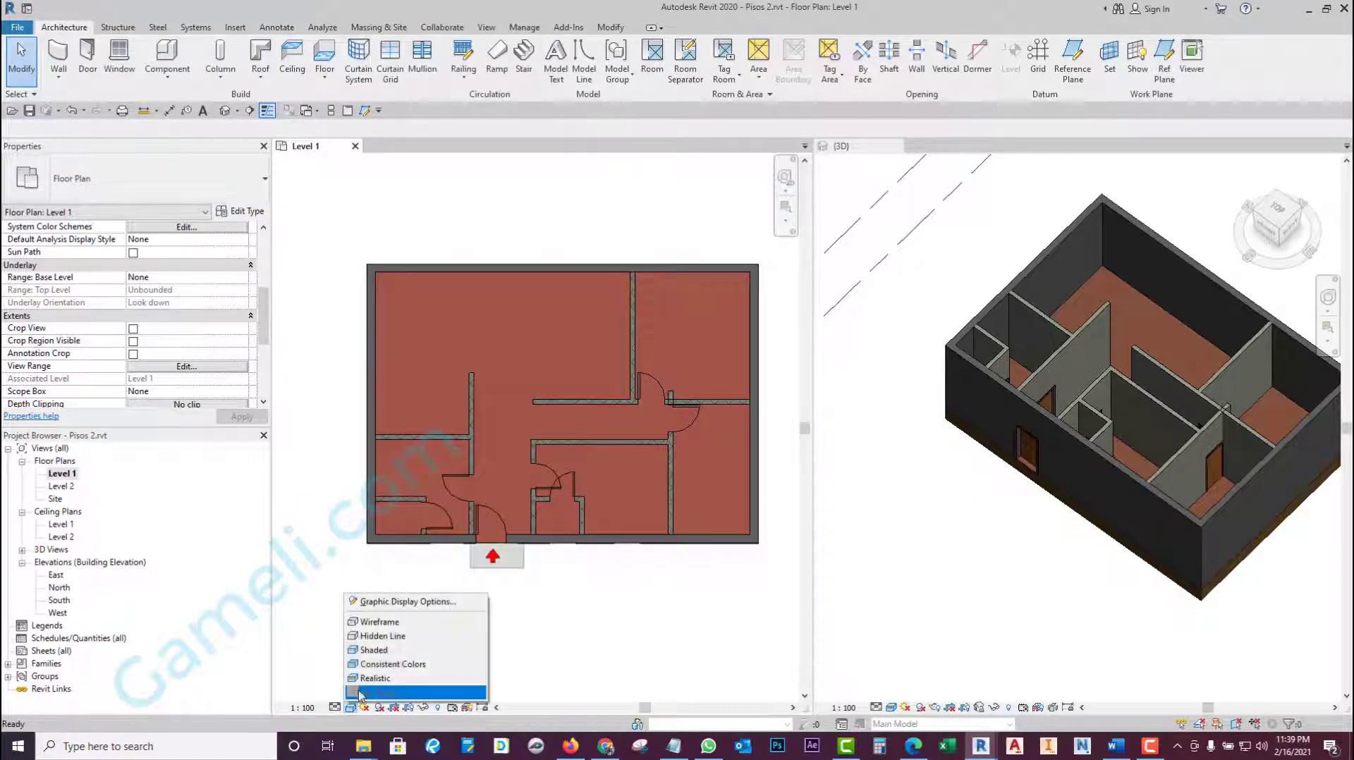
{"action": "left_click", "coordinate": [367, 679]}
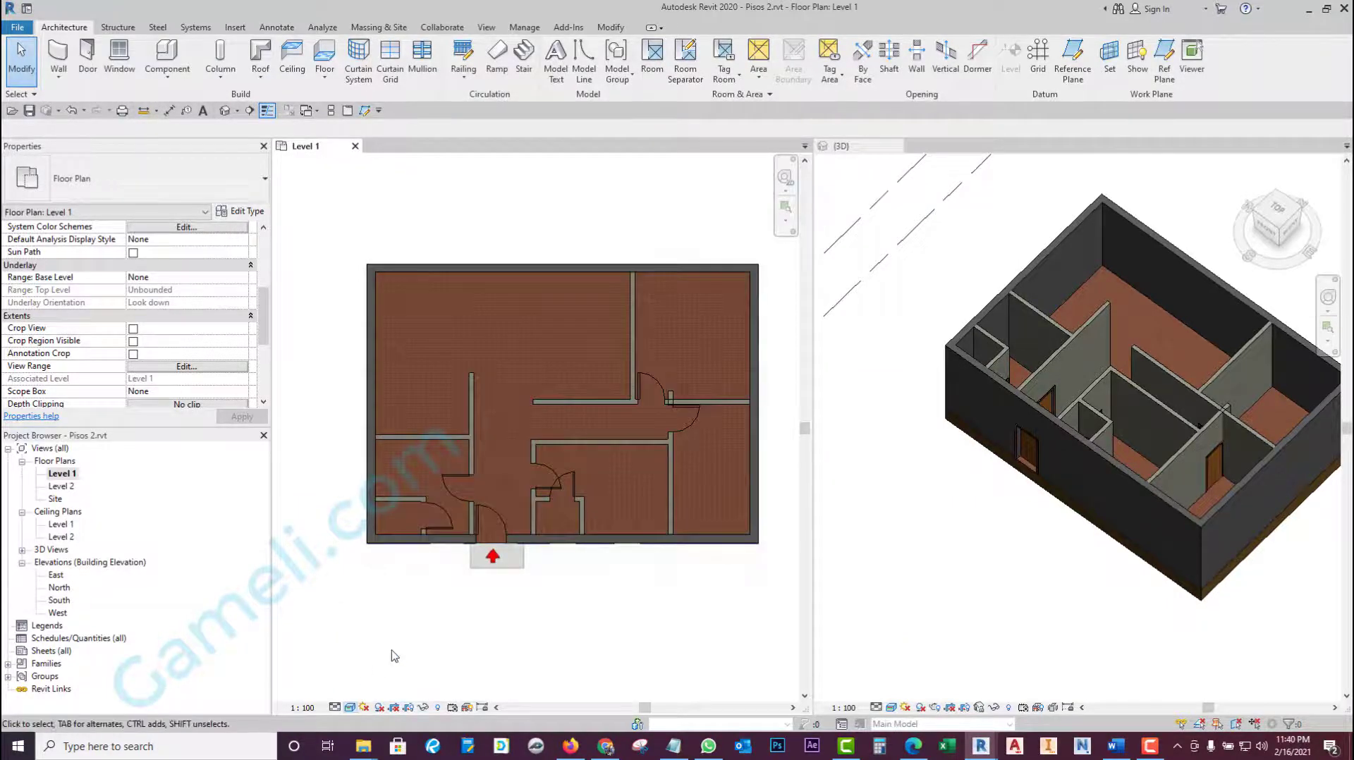
- Reopen the View Range settings from the Properties palette, now at -0.1 offsets
{"action": "scroll", "coordinate": [406, 474], "scroll_direction": "up", "scroll_amount": 2}
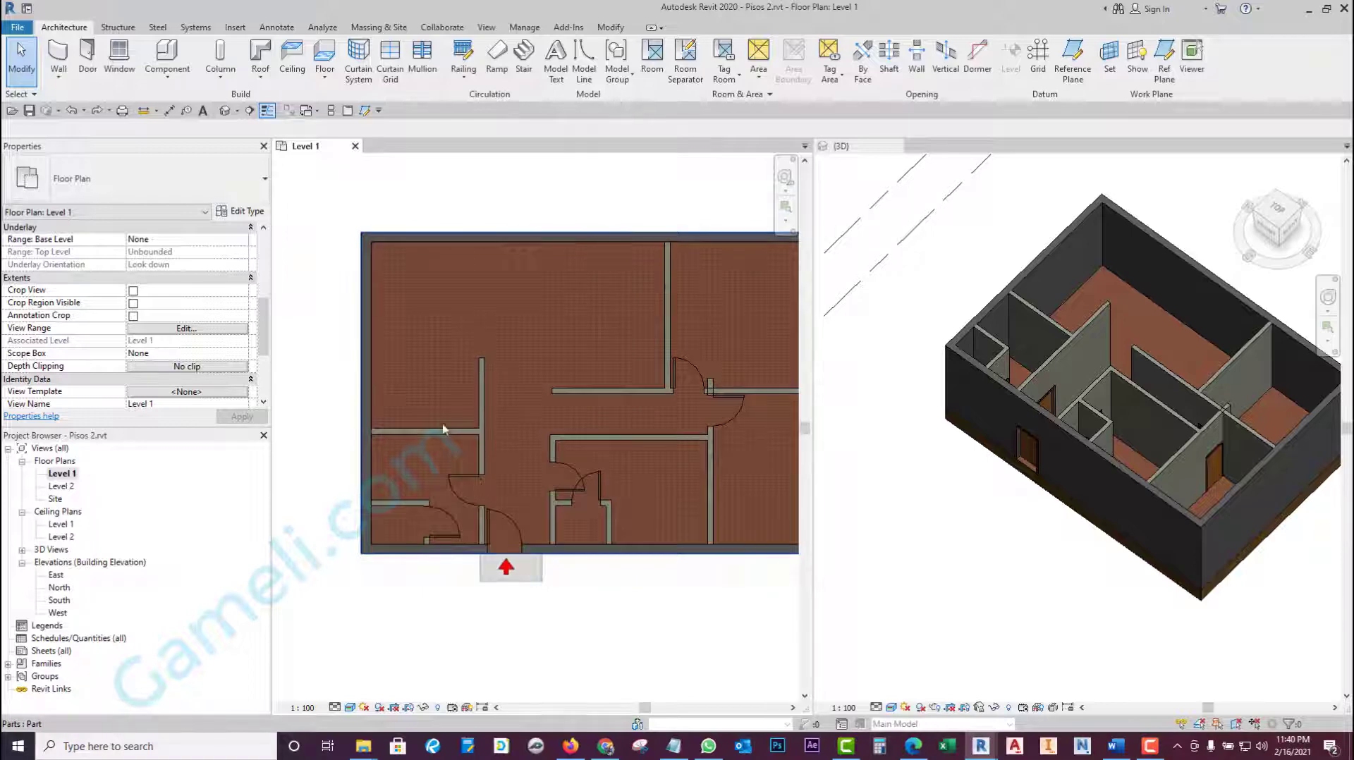
{"action": "left_click_drag", "start_coordinate": [266, 329], "coordinate": [265, 343]}
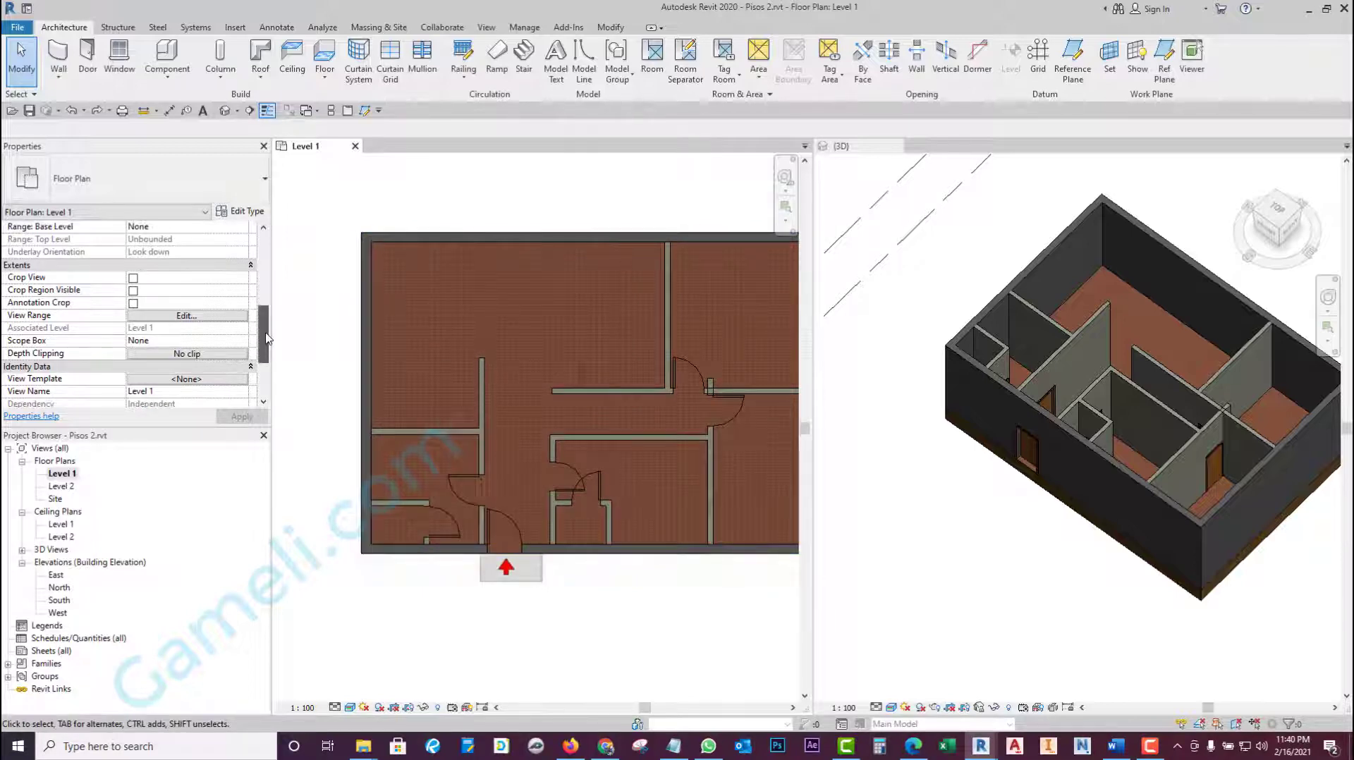
{"action": "scroll", "coordinate": [145, 363], "scroll_direction": "down", "scroll_amount": 1}
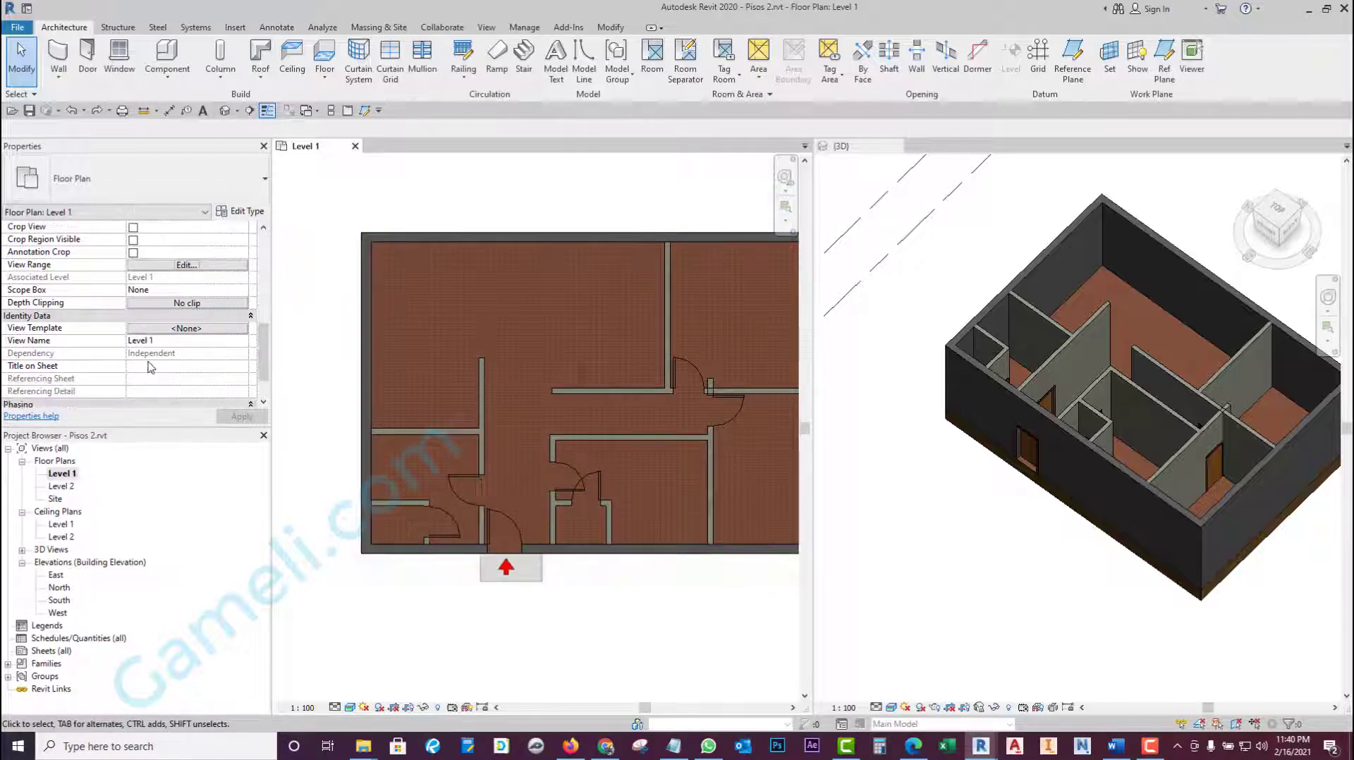
{"action": "scroll", "coordinate": [150, 364], "scroll_direction": "down", "scroll_amount": 1}
{"action": "scroll", "coordinate": [154, 350], "scroll_direction": "up", "scroll_amount": 1}
{"action": "scroll", "coordinate": [187, 342], "scroll_direction": "up", "scroll_amount": 1}
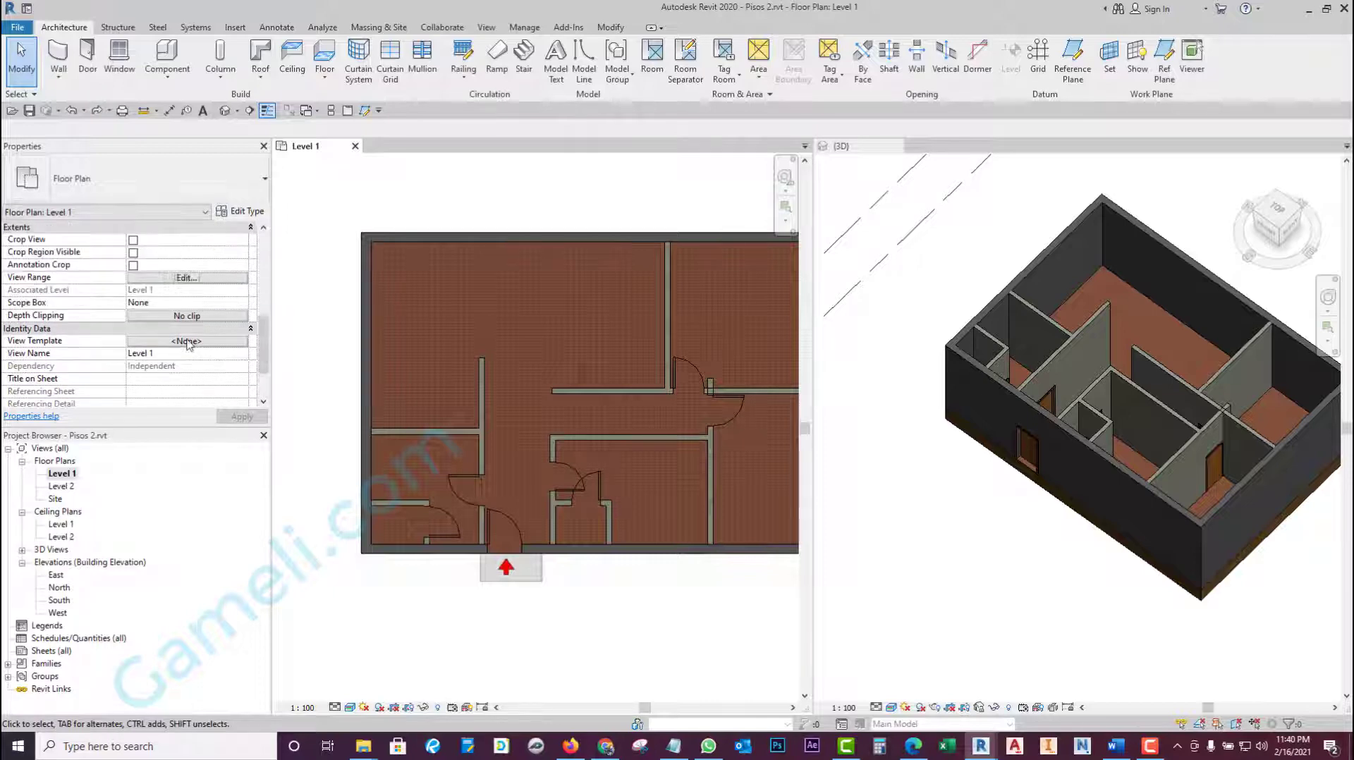
{"action": "left_click", "coordinate": [160, 278]}
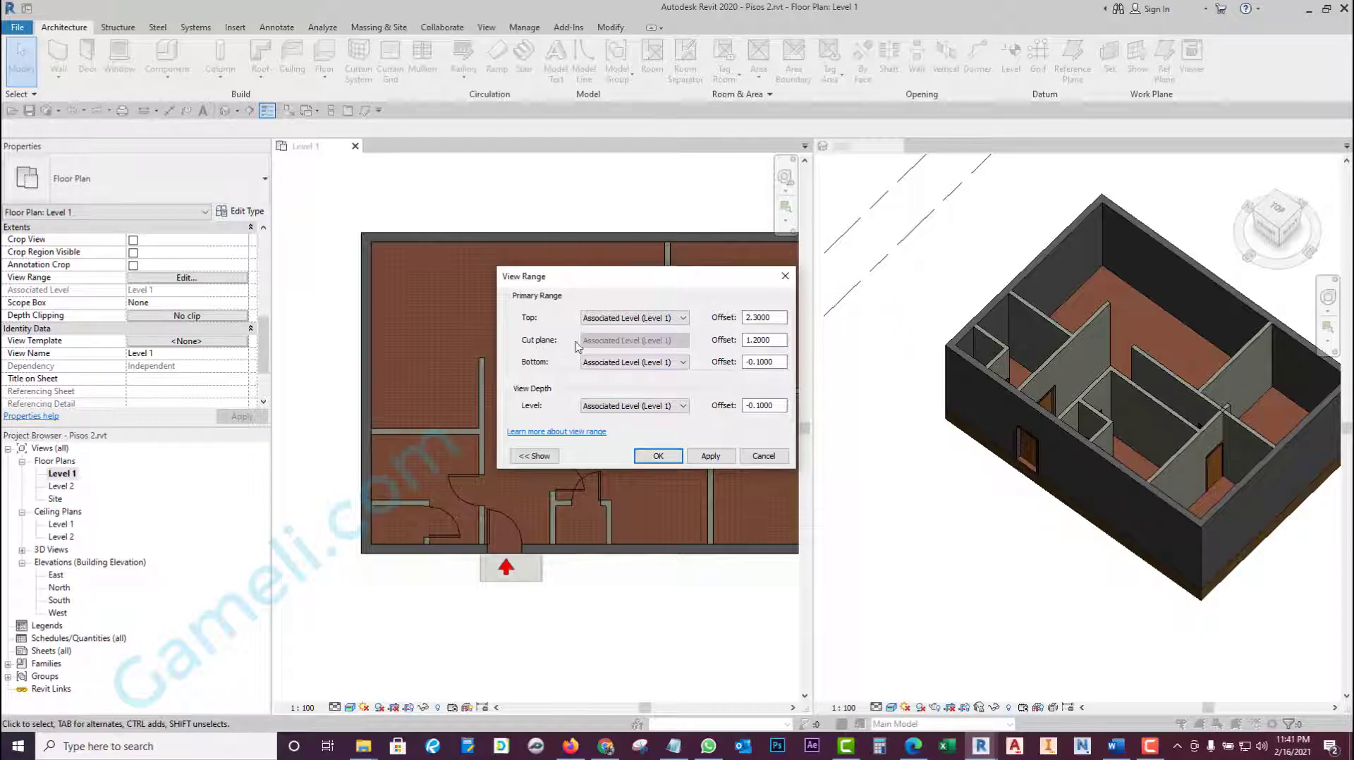
{"action": "left_click", "coordinate": [761, 344]}
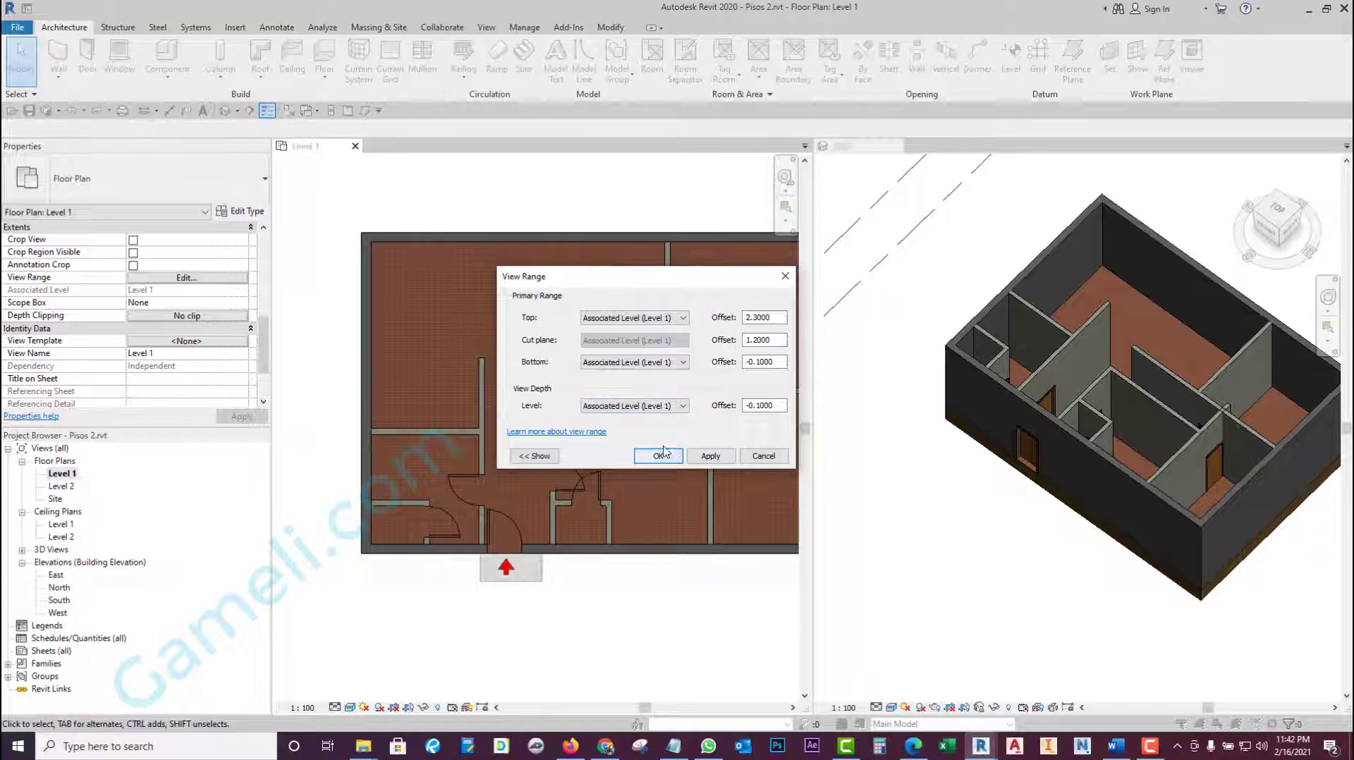
{"action": "left_click", "coordinate": [574, 432]}
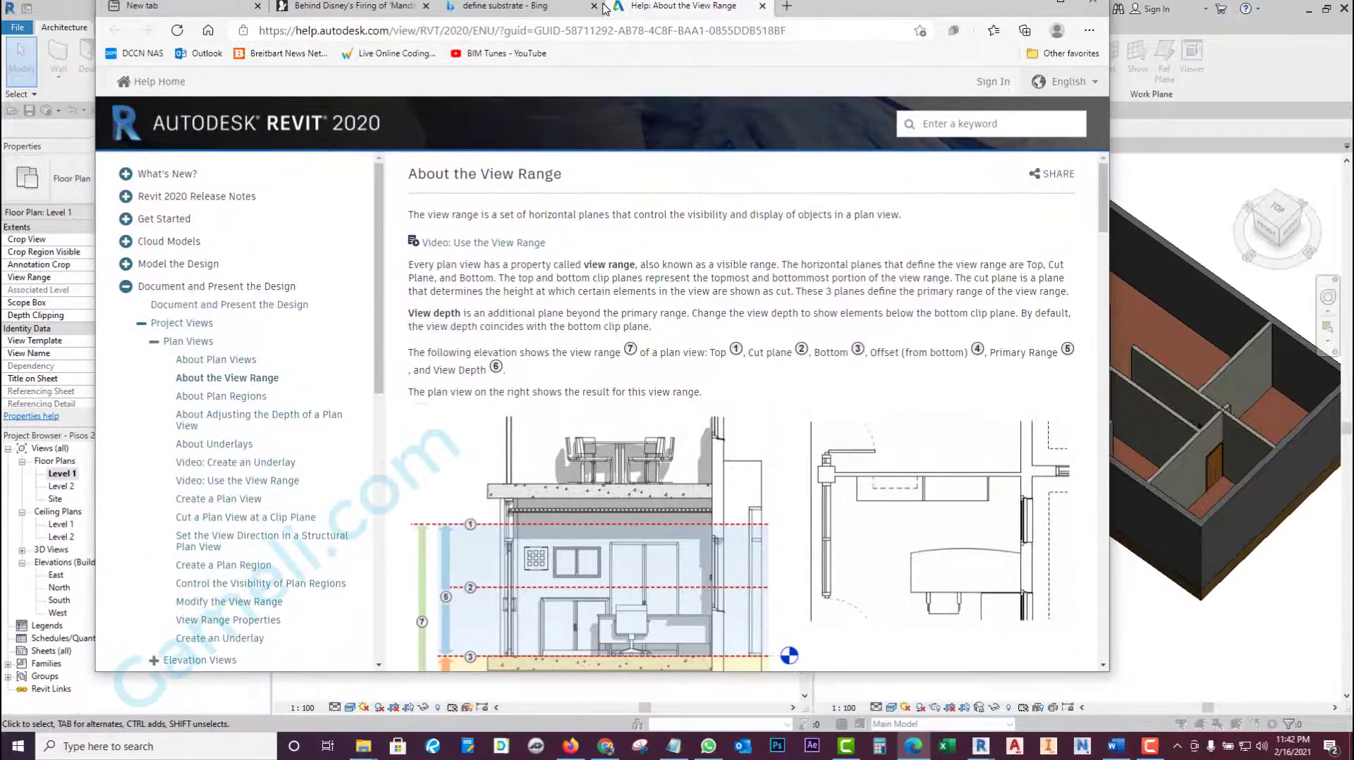
{"action": "left_click_drag", "start_coordinate": [612, 10], "coordinate": [598, 20]}
{"action": "scroll", "coordinate": [682, 426], "scroll_direction": "down", "scroll_amount": 3}
{"action": "scroll", "coordinate": [682, 426], "scroll_direction": "up", "scroll_amount": 1}
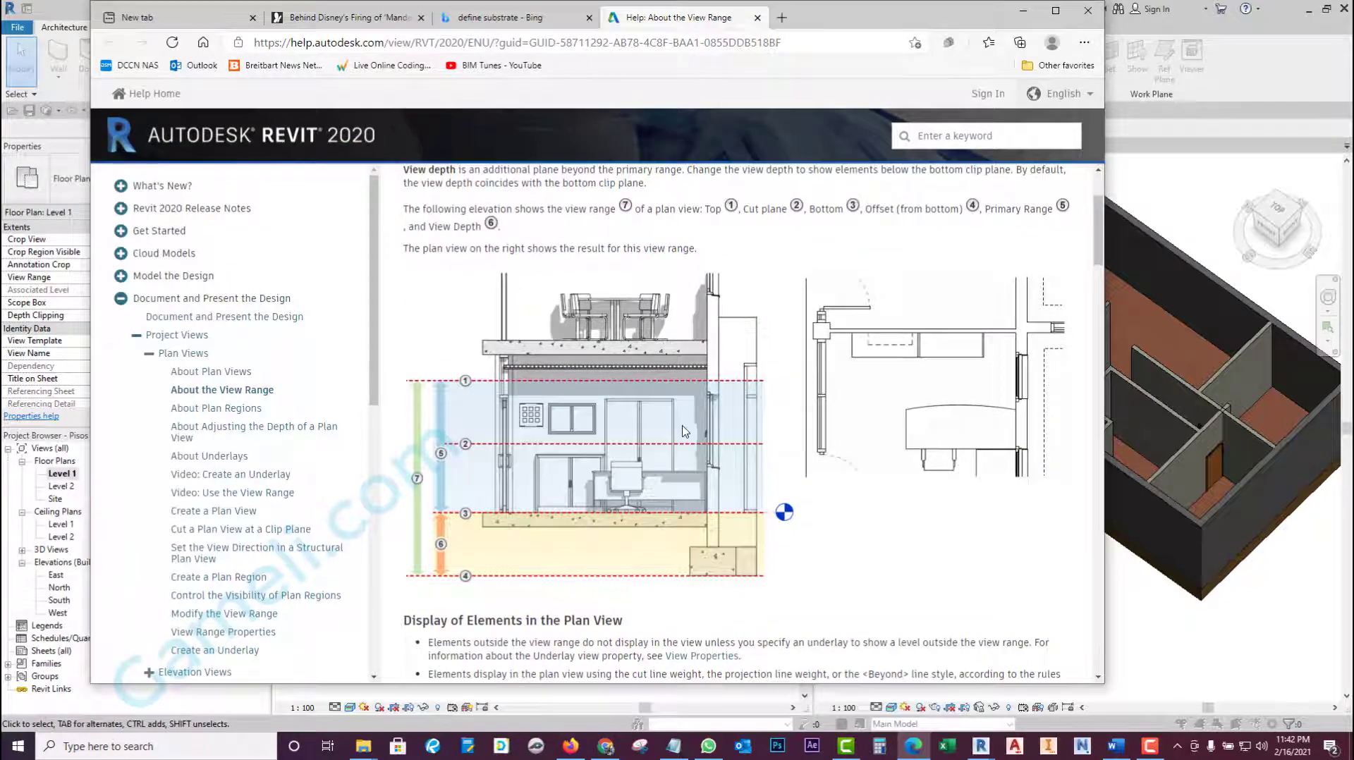
{"action": "scroll", "coordinate": [681, 430], "scroll_direction": "up", "scroll_amount": 3}
{"action": "scroll", "coordinate": [682, 431], "scroll_direction": "down", "scroll_amount": 3}
{"action": "scroll", "coordinate": [682, 432], "scroll_direction": "down", "scroll_amount": 1}
{"action": "scroll", "coordinate": [682, 432], "scroll_direction": "up", "scroll_amount": 1}
{"action": "scroll", "coordinate": [629, 431], "scroll_direction": "up", "scroll_amount": 1}
{"action": "scroll", "coordinate": [629, 431], "scroll_direction": "down", "scroll_amount": 1}
{"action": "mouse_move", "coordinate": [861, 26]}
{"action": "left_mouse_down"}
{"action": "mouse_move", "coordinate": [596, 441]}
{"action": "mouse_move", "coordinate": [611, 536]}
{"action": "left_mouse_up"}
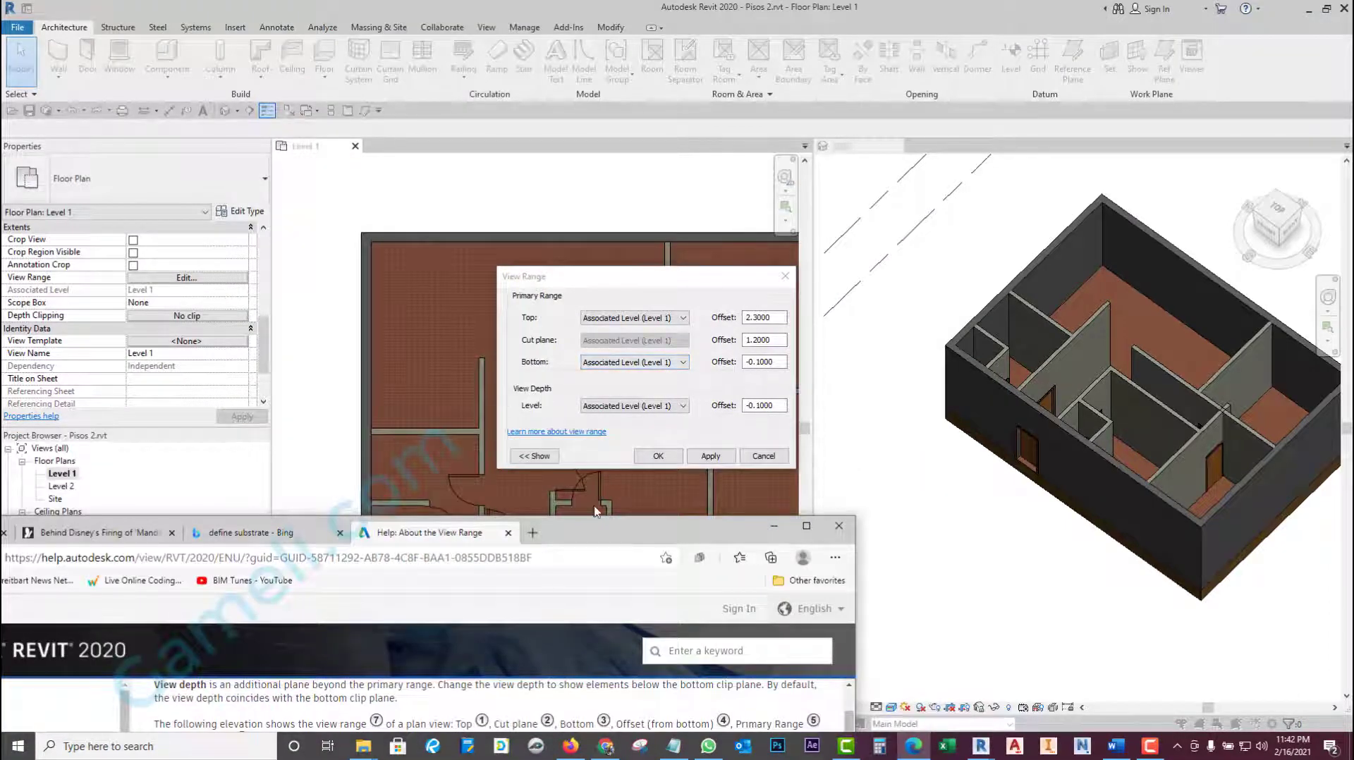
{"action": "left_click_drag", "start_coordinate": [608, 533], "coordinate": [839, 87]}
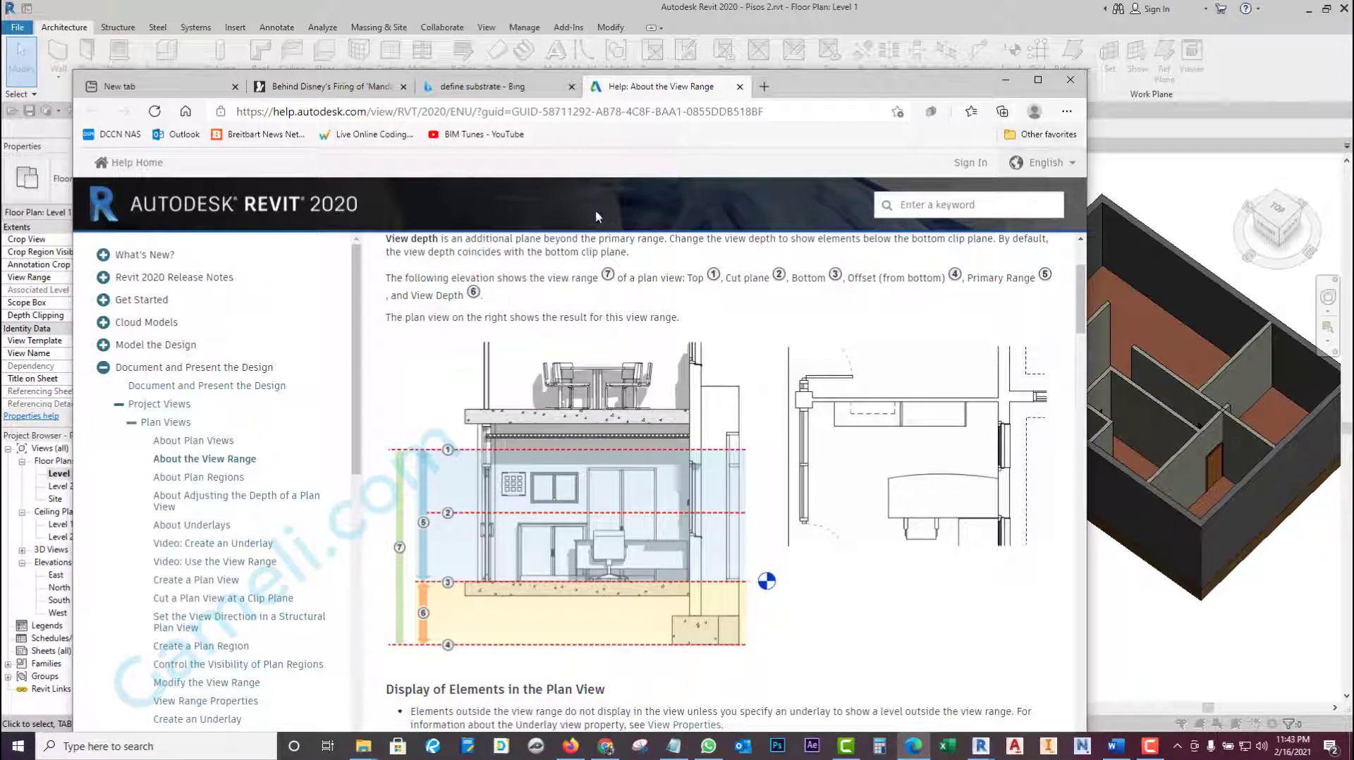
{"action": "key", "text": "alt+Tab"}
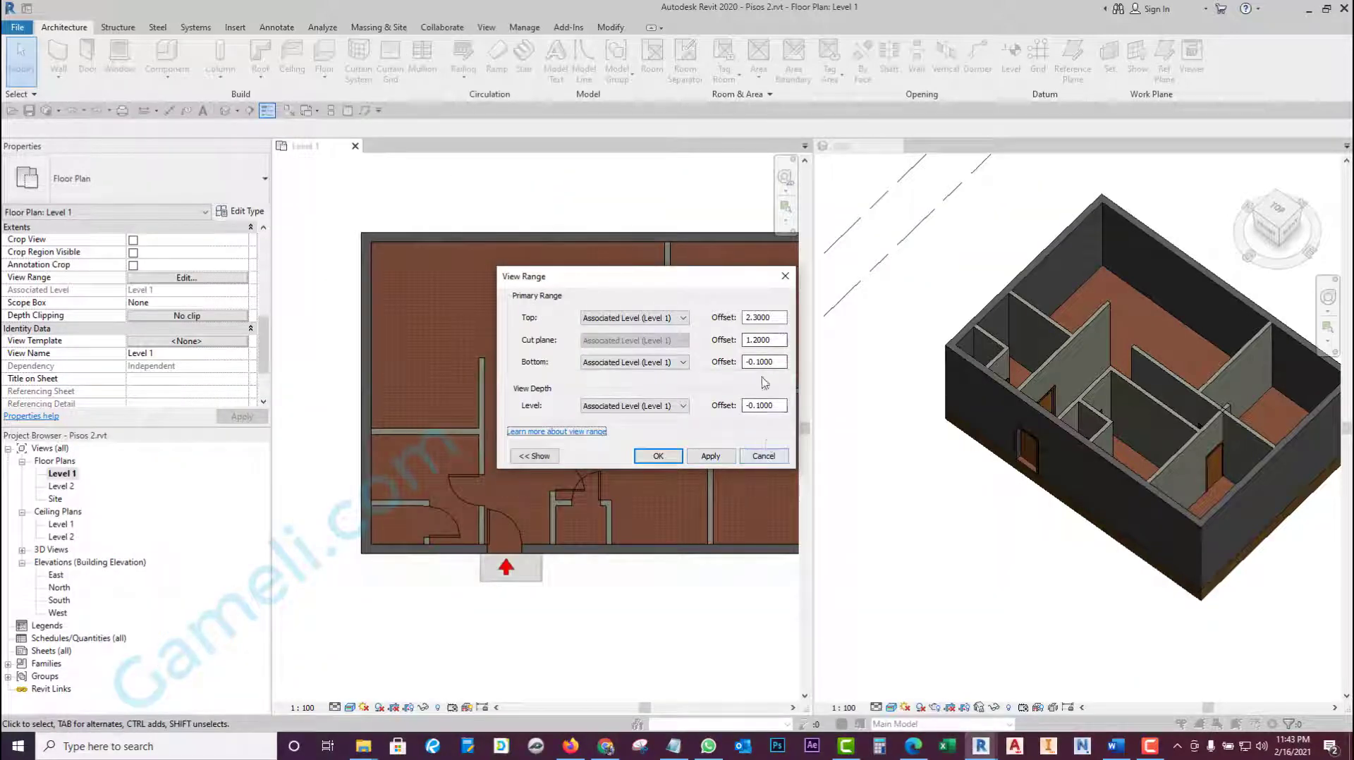
- Close the View Range dialog with OK
{"action": "left_click", "coordinate": [776, 456]}
{"action": "scroll", "coordinate": [578, 463], "scroll_direction": "down", "scroll_amount": 2}
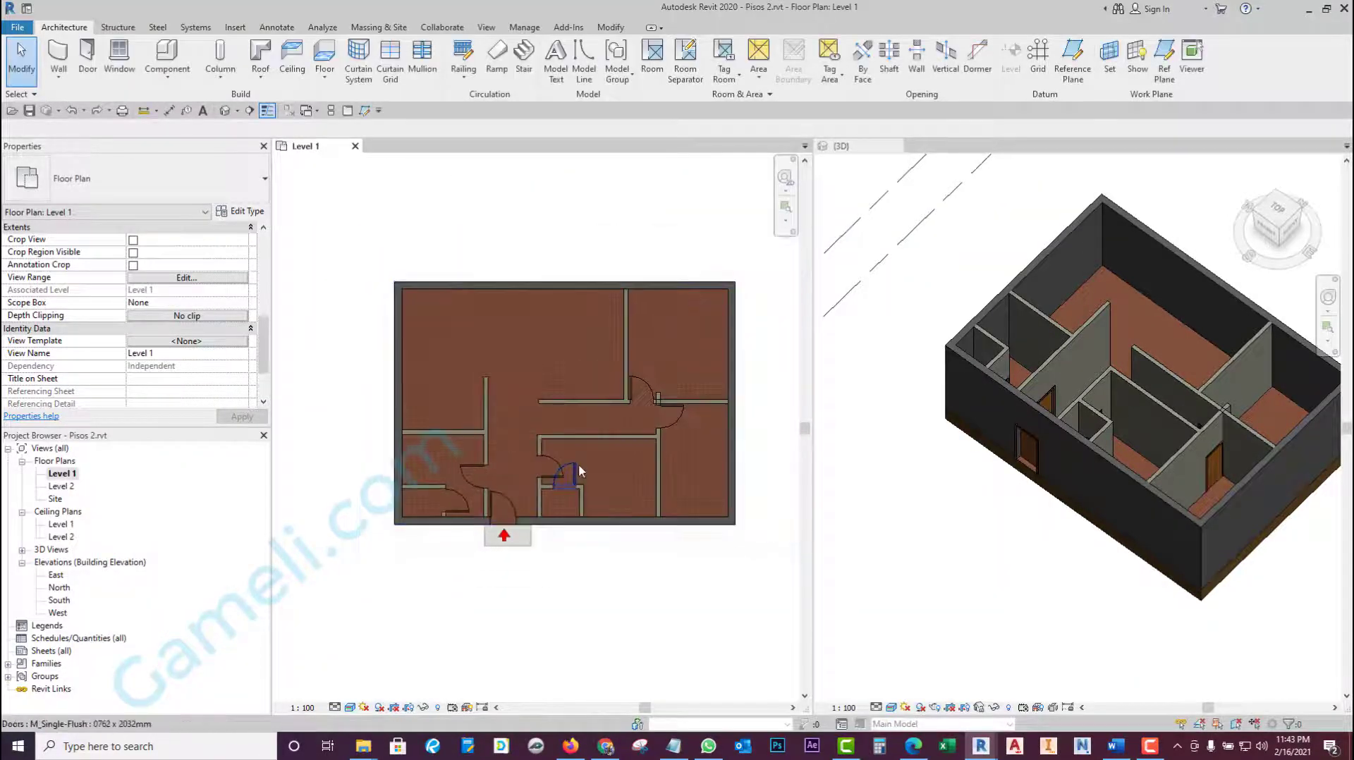
{"action": "scroll", "coordinate": [578, 466], "scroll_direction": "up", "scroll_amount": 2}
{"action": "scroll", "coordinate": [578, 466], "scroll_direction": "down", "scroll_amount": 2}
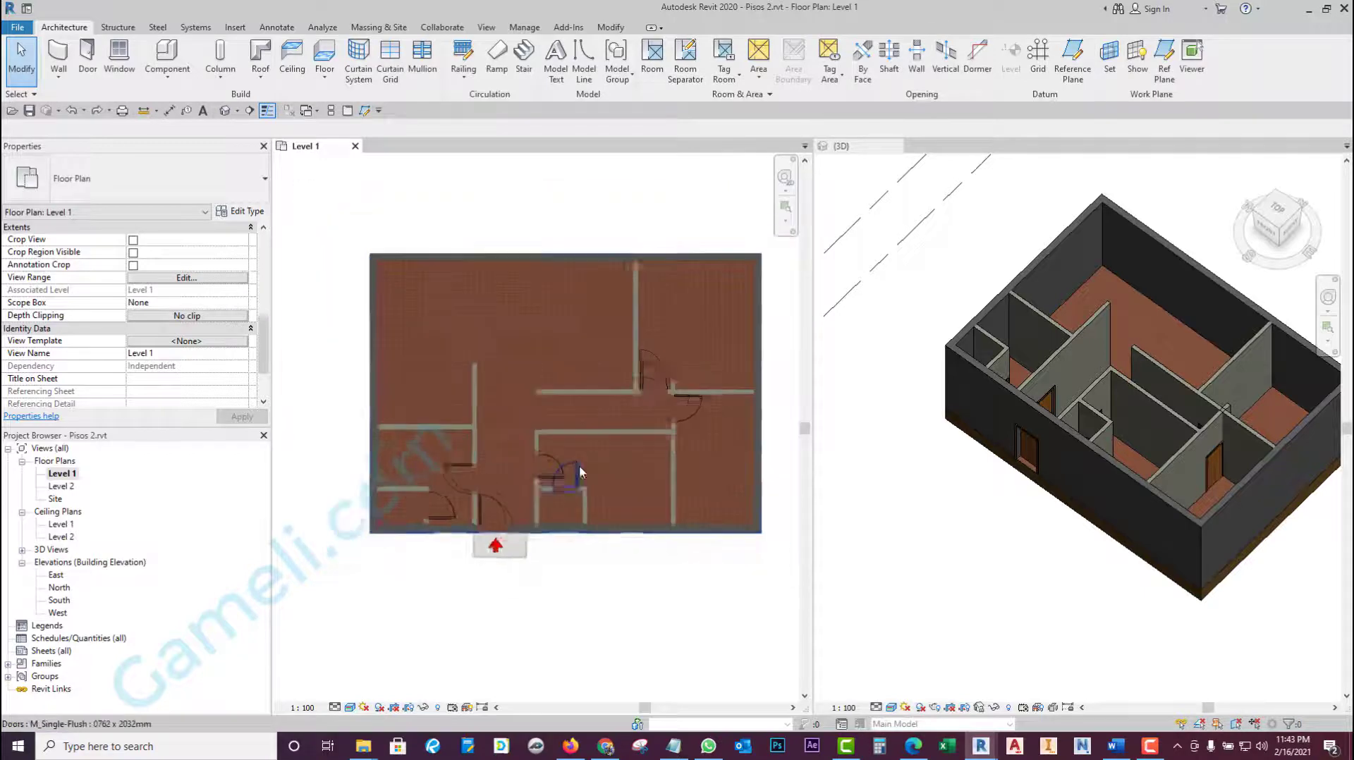
- Select the floor in the 3D view, then activate Level 1 and Tab to the bottom exterior wall
{"action": "left_click", "coordinate": [920, 471]}
{"action": "left_click", "coordinate": [638, 587]}
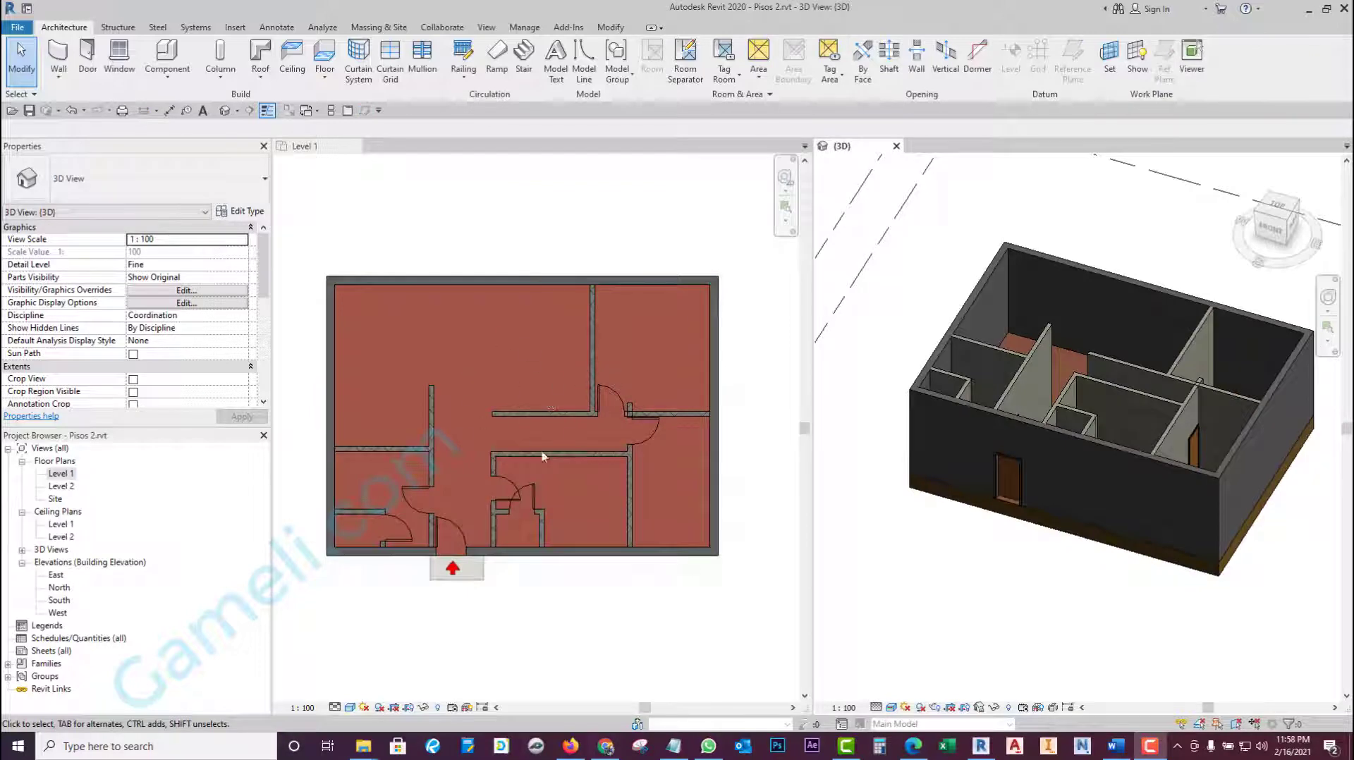
{"action": "left_click", "coordinate": [957, 506]}
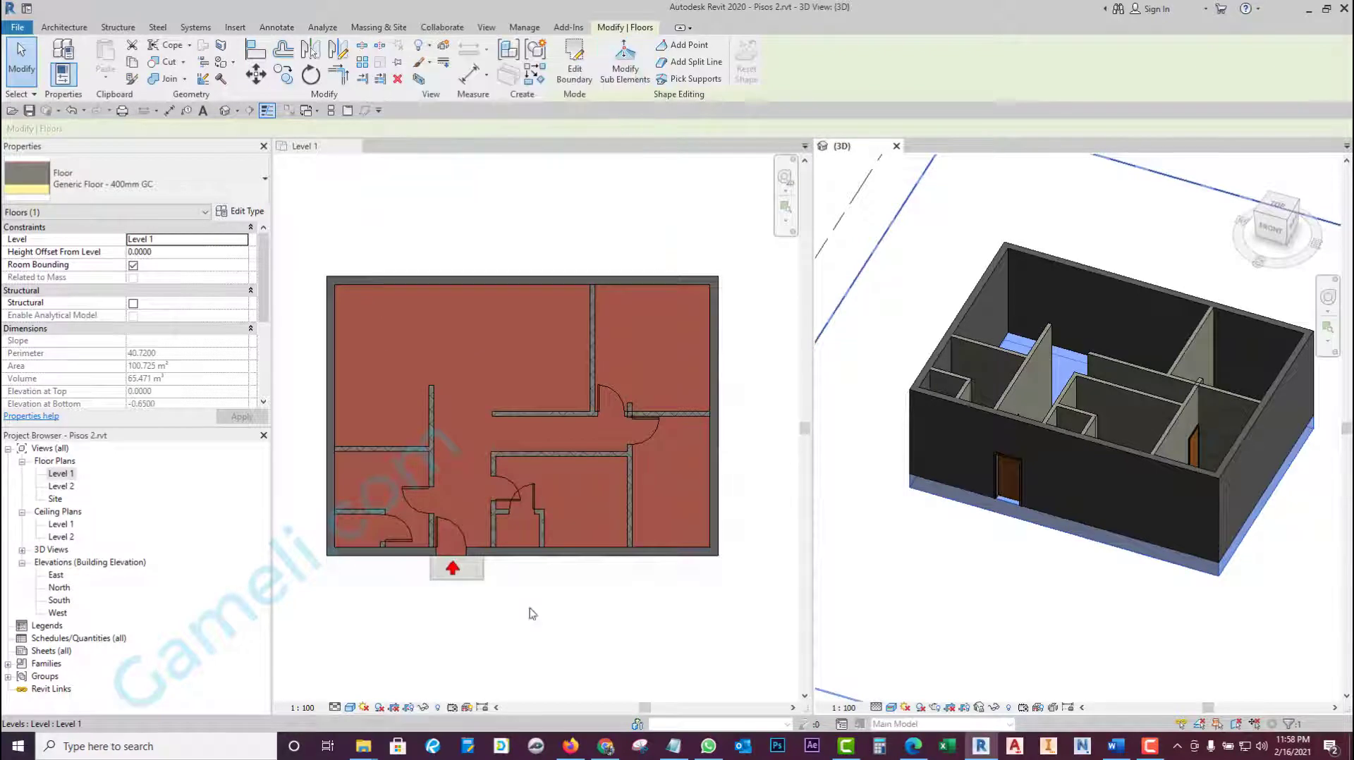
{"action": "left_click", "coordinate": [487, 588]}
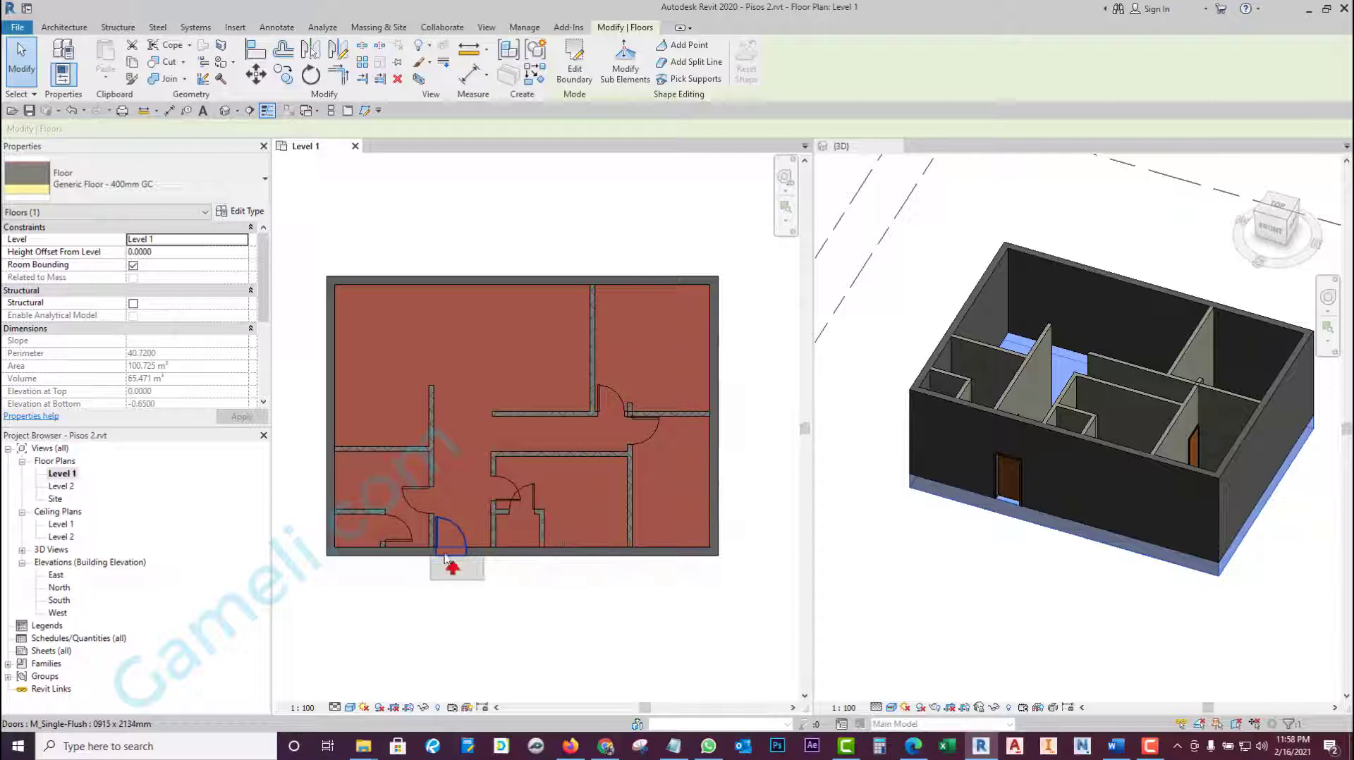
{"action": "key", "text": "Tab"}
- Tab-select the four exterior walls, then pick the single whole-apartment floor part instead
{"action": "left_click", "coordinate": [445, 555]}
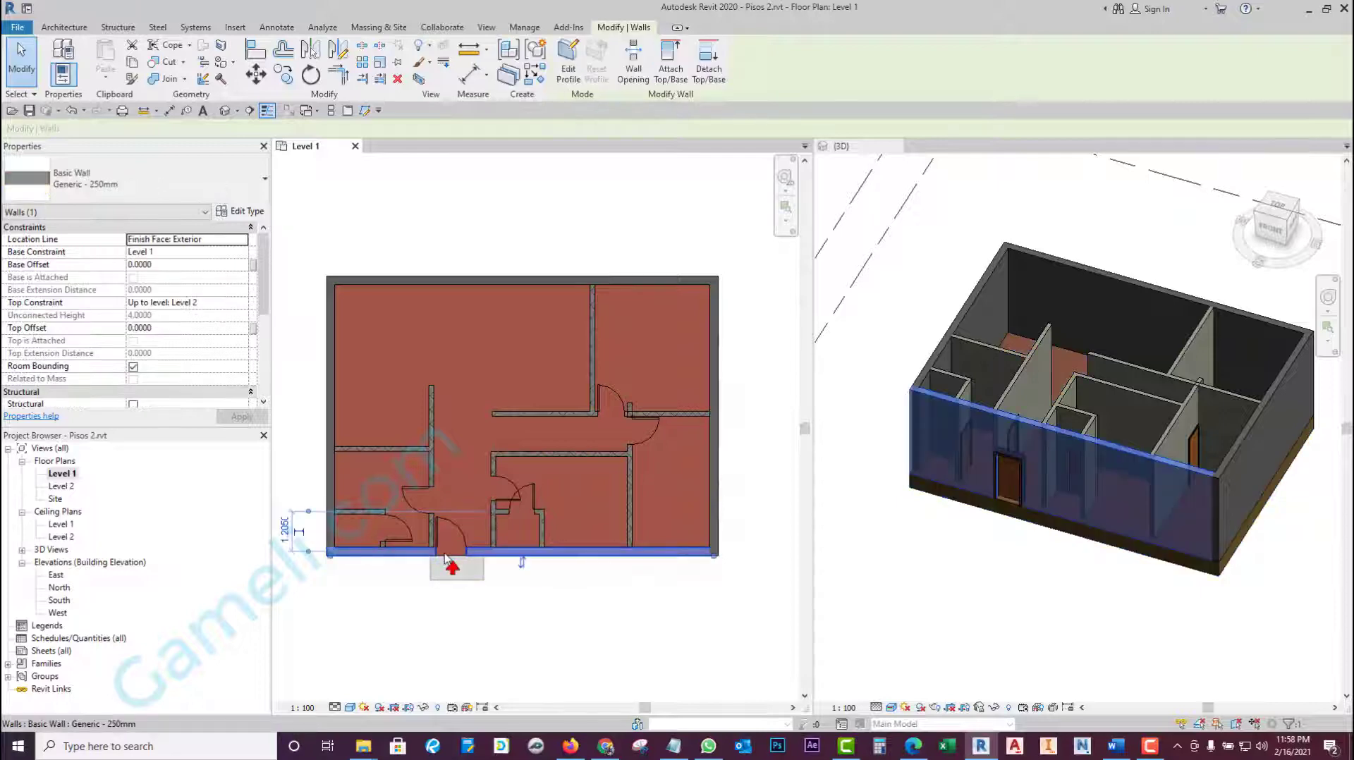
{"action": "key", "text": "Tab"}
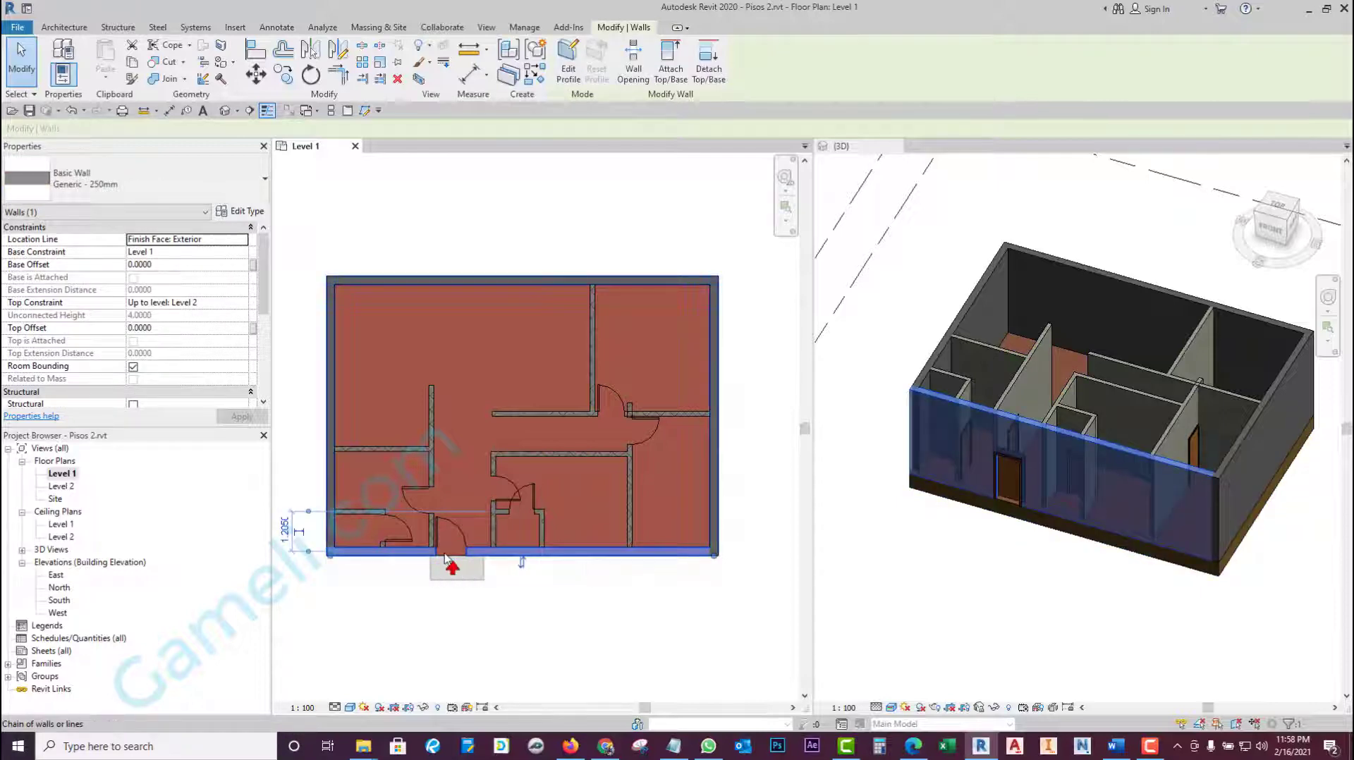
{"action": "left_click", "coordinate": [445, 557]}
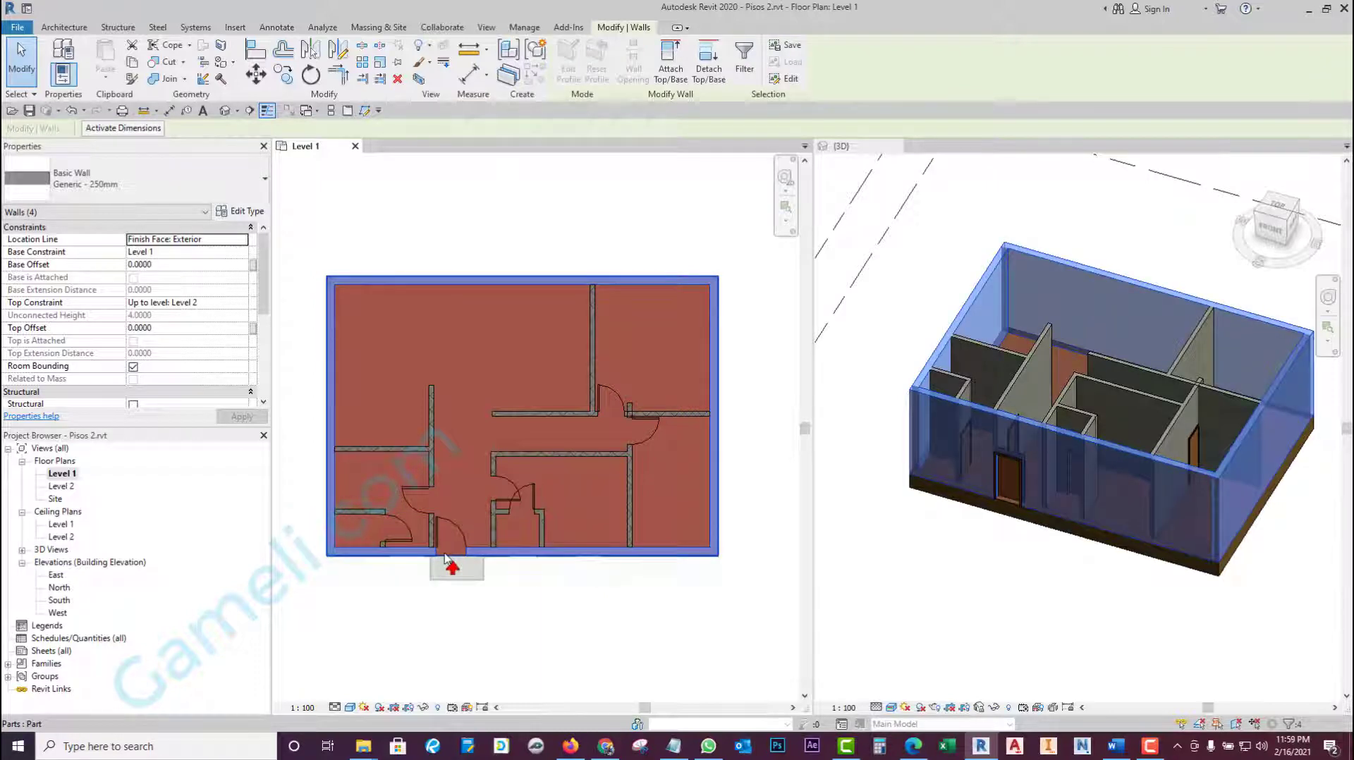
{"action": "left_click", "coordinate": [445, 557]}
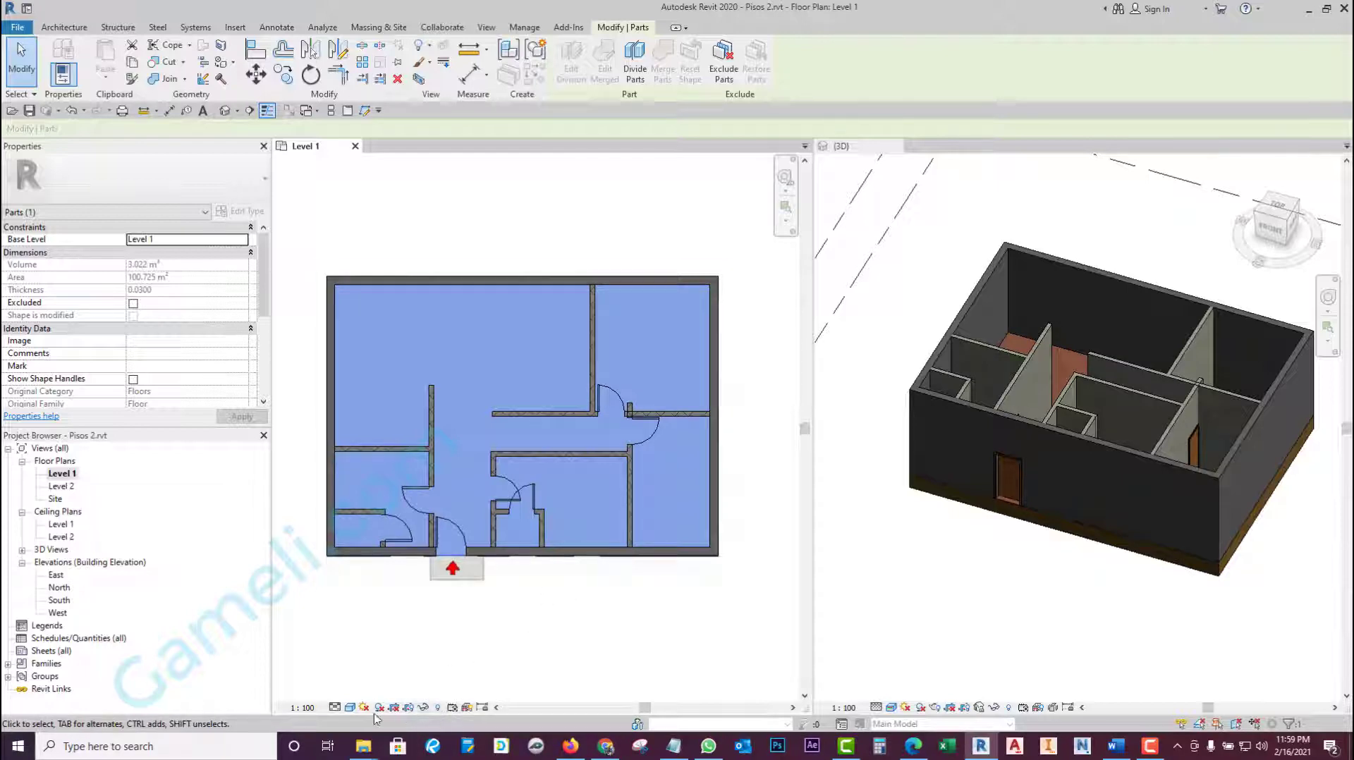
{"action": "left_click", "coordinate": [351, 708]}
- Dismiss the save reminder, reselect the Level 1 floor part and launch Divide Parts
{"action": "left_click", "coordinate": [395, 645]}
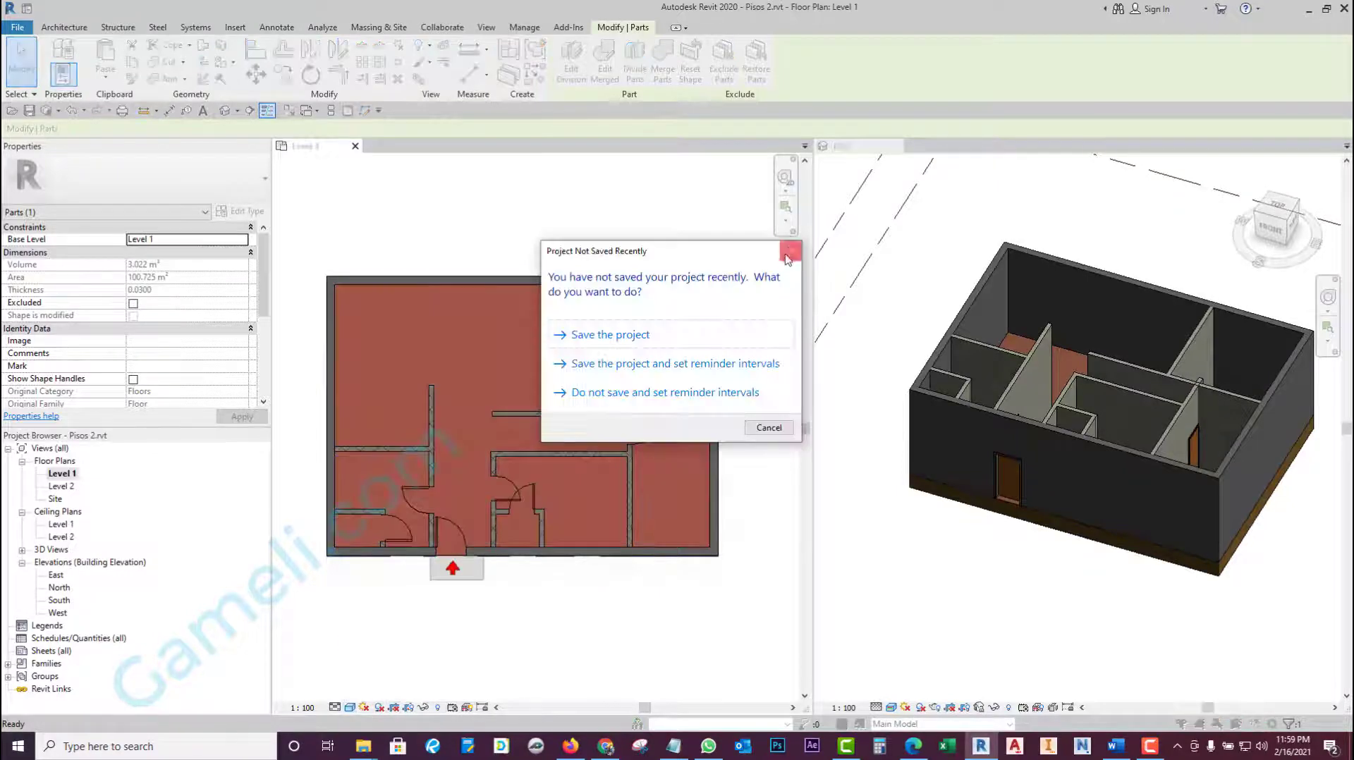
{"action": "left_click", "coordinate": [623, 364]}
{"action": "key", "text": "Escape"}
{"action": "scroll", "coordinate": [466, 501], "scroll_direction": "up", "scroll_amount": 2}
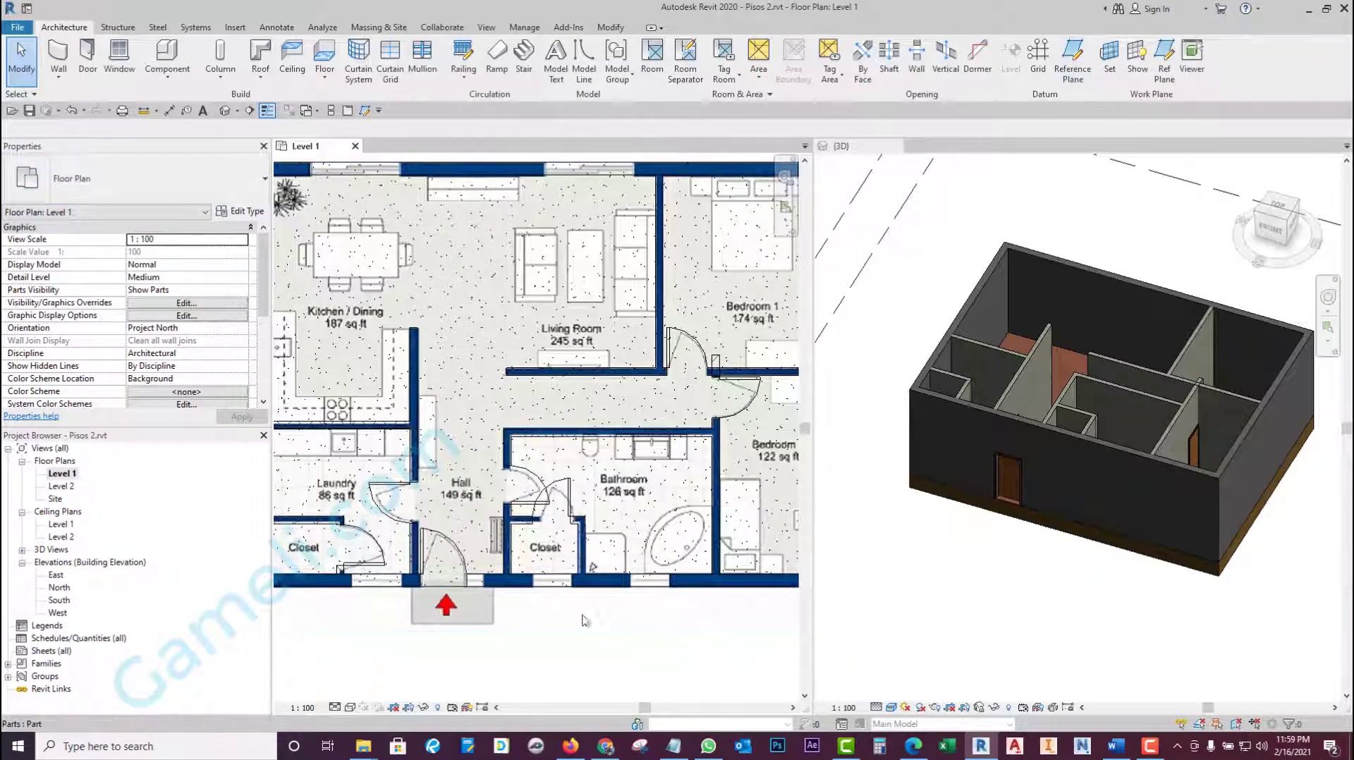
{"action": "left_click", "coordinate": [449, 592]}
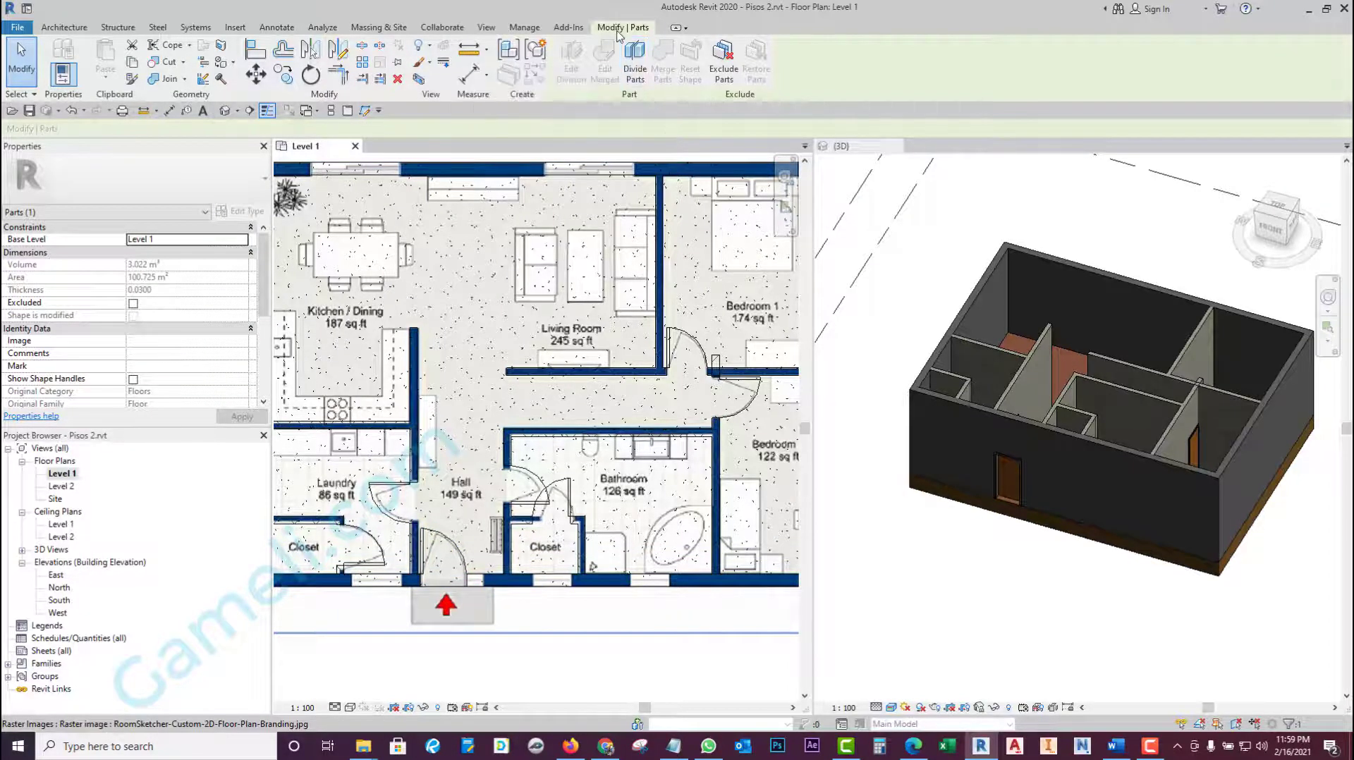
{"action": "left_click", "coordinate": [635, 60]}
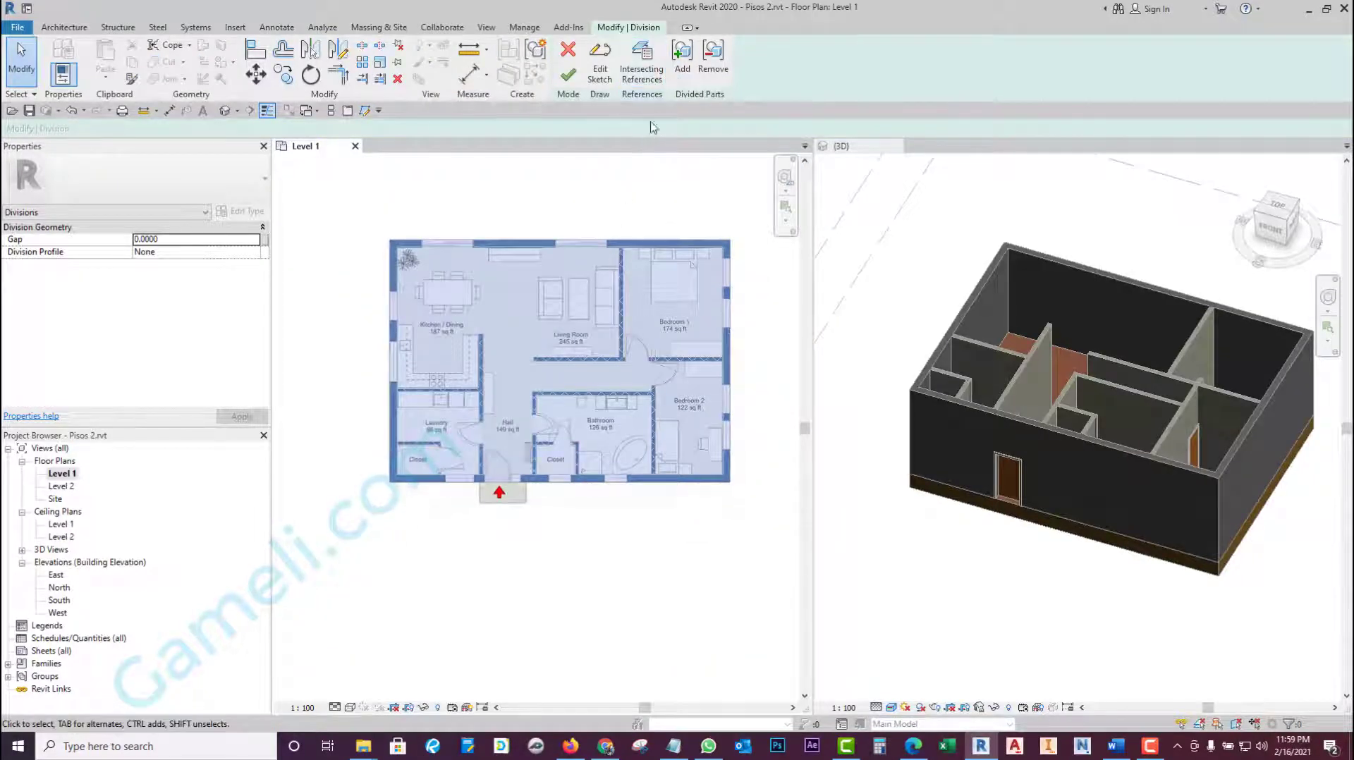
- Enter Edit Sketch and zoom in on Bedroom 1's walls in the plan
{"action": "left_click", "coordinate": [600, 68]}
{"action": "scroll", "coordinate": [557, 395], "scroll_direction": "up", "scroll_amount": 2}
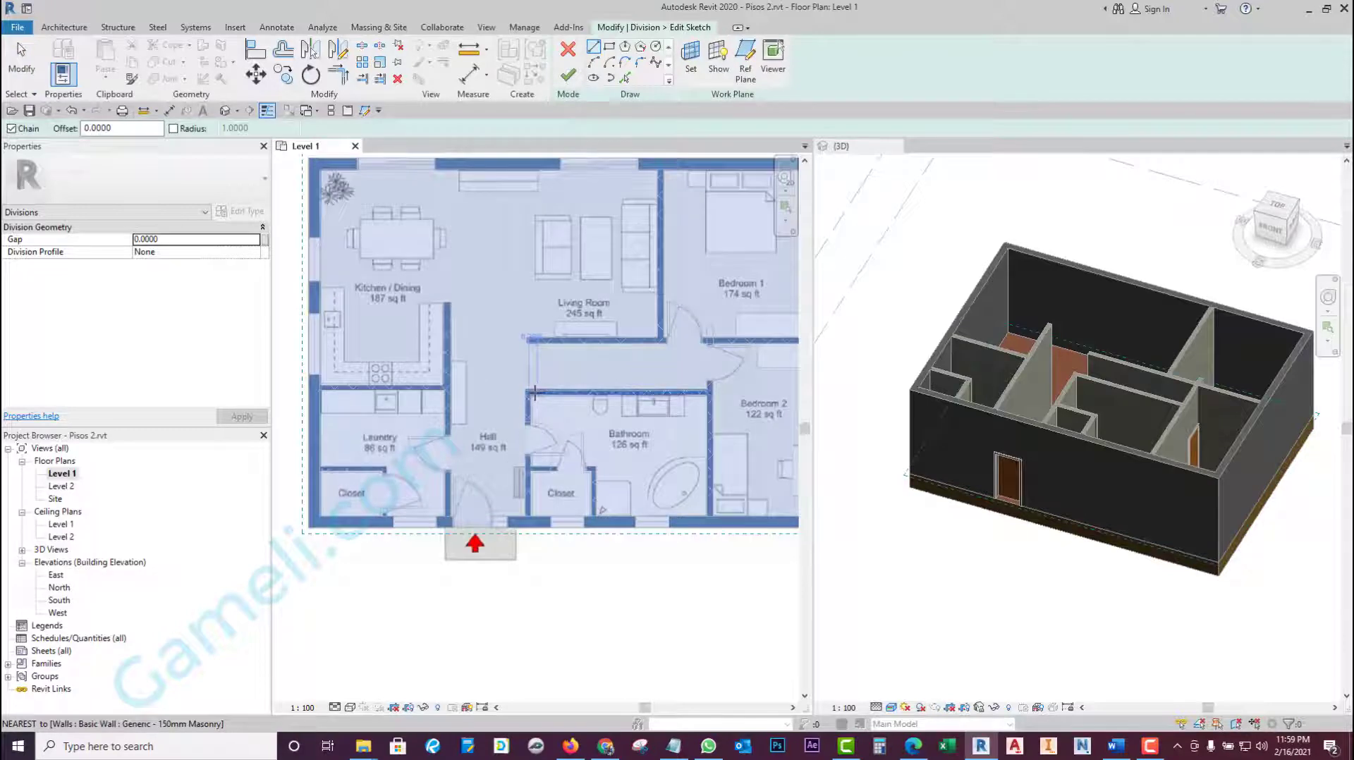
{"action": "scroll", "coordinate": [599, 374], "scroll_direction": "down", "scroll_amount": 1}
{"action": "scroll", "coordinate": [670, 353], "scroll_direction": "down", "scroll_amount": 1}
{"action": "scroll", "coordinate": [729, 337], "scroll_direction": "up", "scroll_amount": 1}
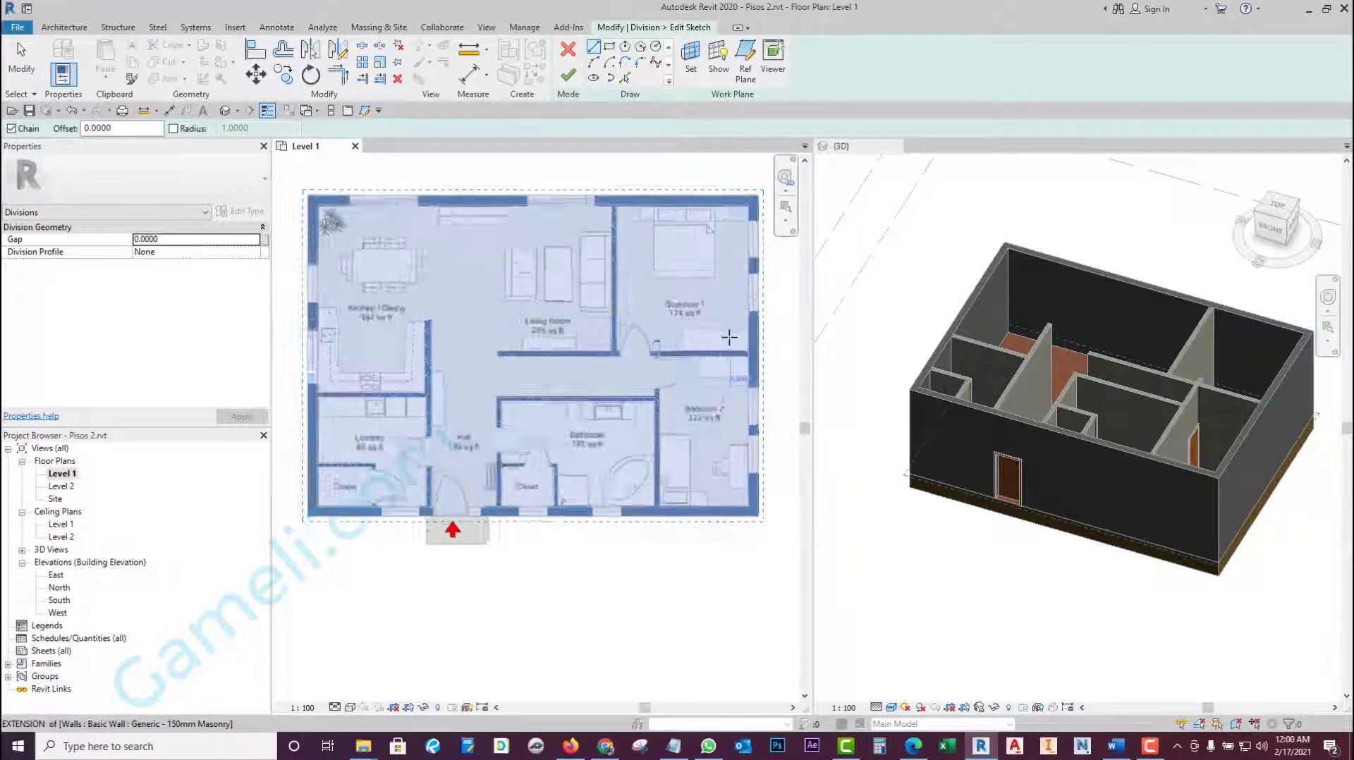
{"action": "scroll", "coordinate": [729, 337], "scroll_direction": "up", "scroll_amount": 2}
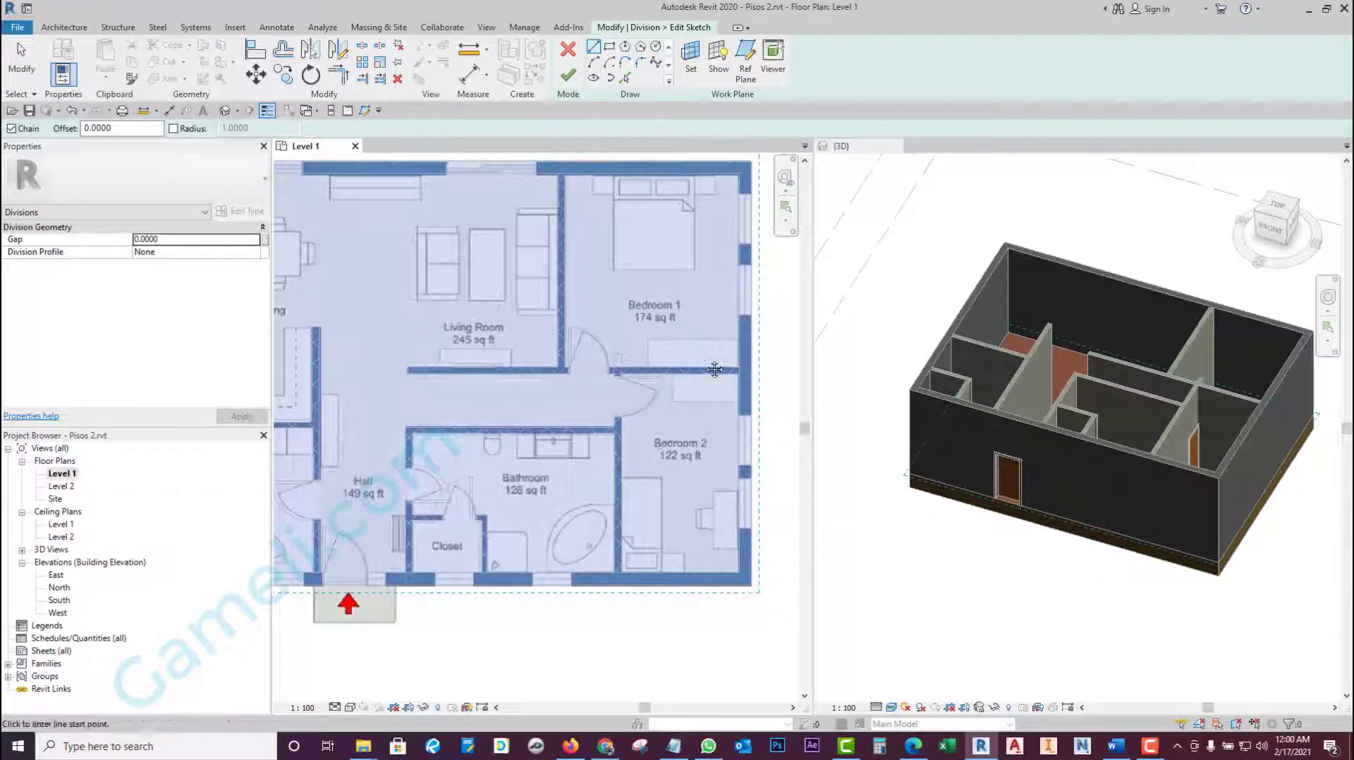
{"action": "middle_click_drag", "start_coordinate": [714, 369], "coordinate": [661, 379]}
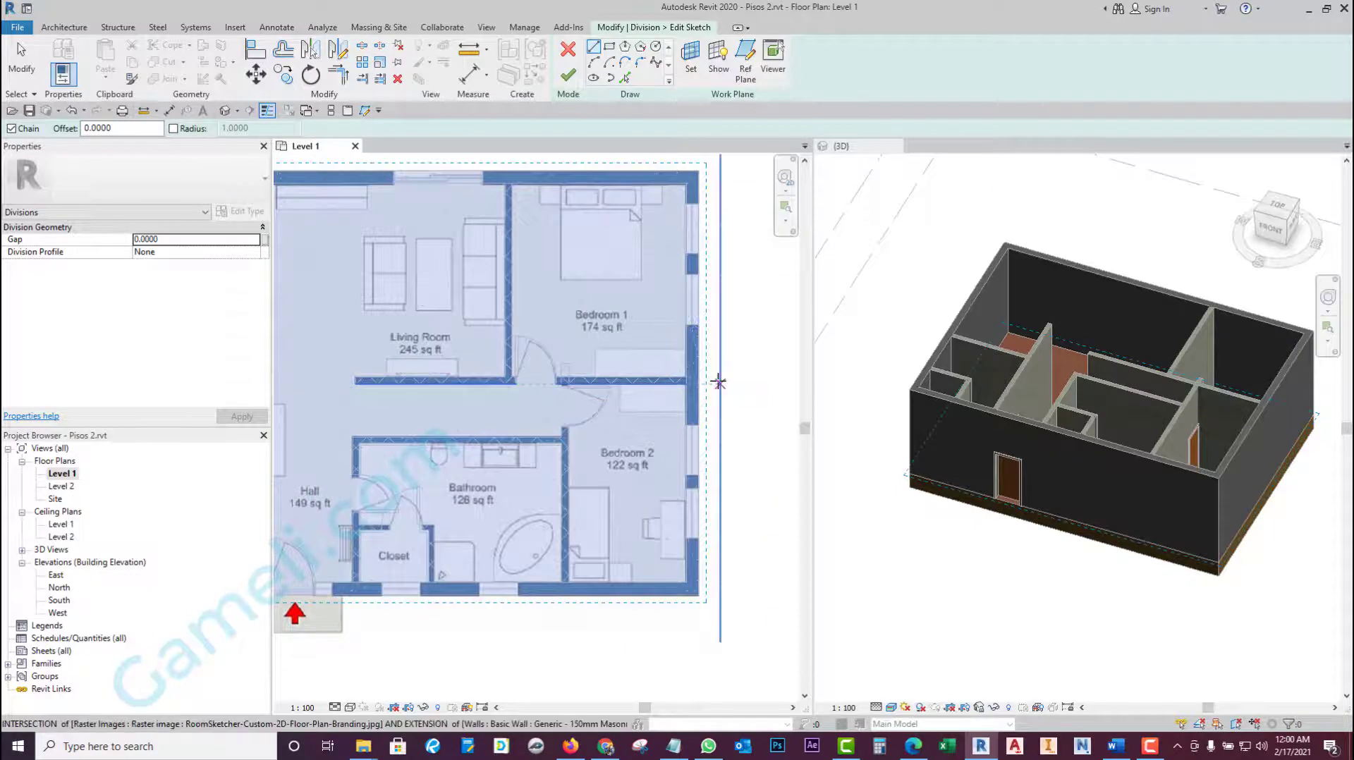
{"action": "scroll", "coordinate": [705, 378], "scroll_direction": "up", "scroll_amount": 1}
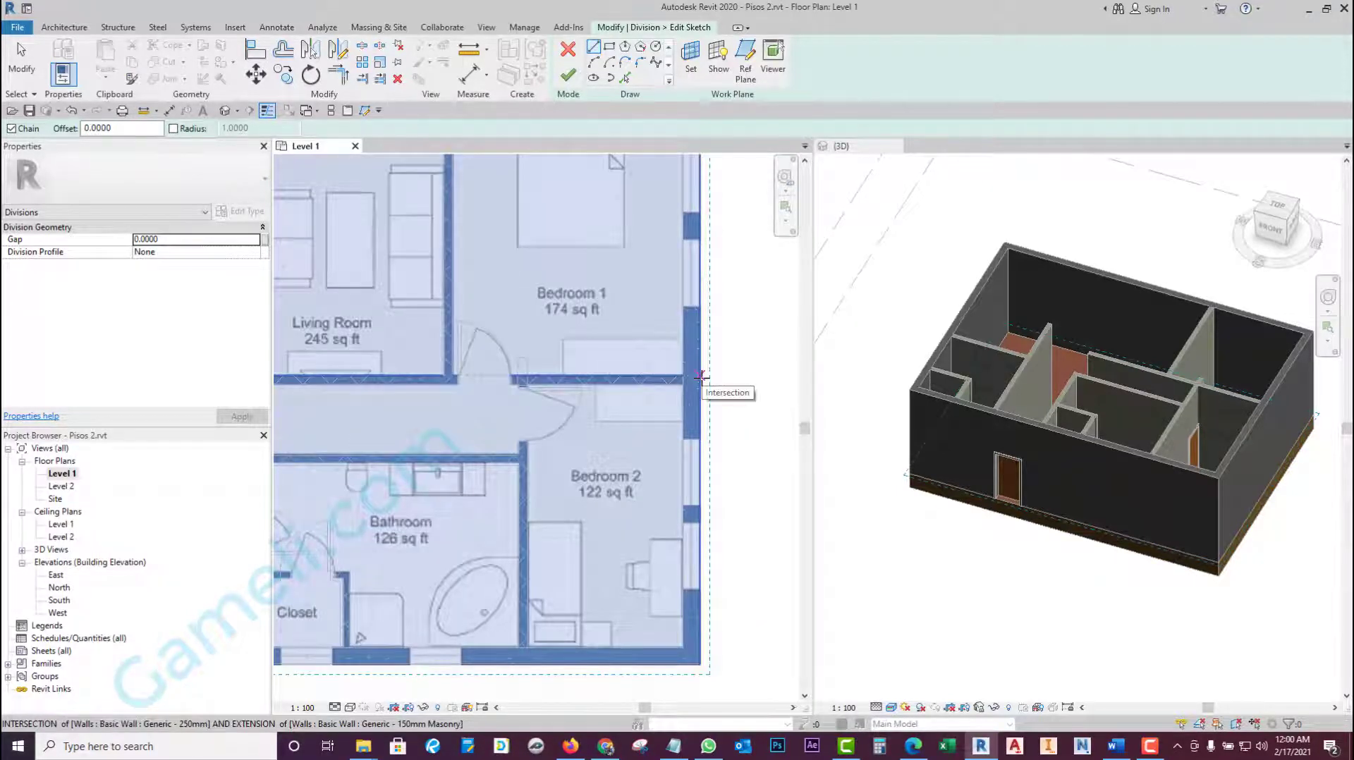
{"action": "scroll", "coordinate": [589, 391], "scroll_direction": "down", "scroll_amount": 2}
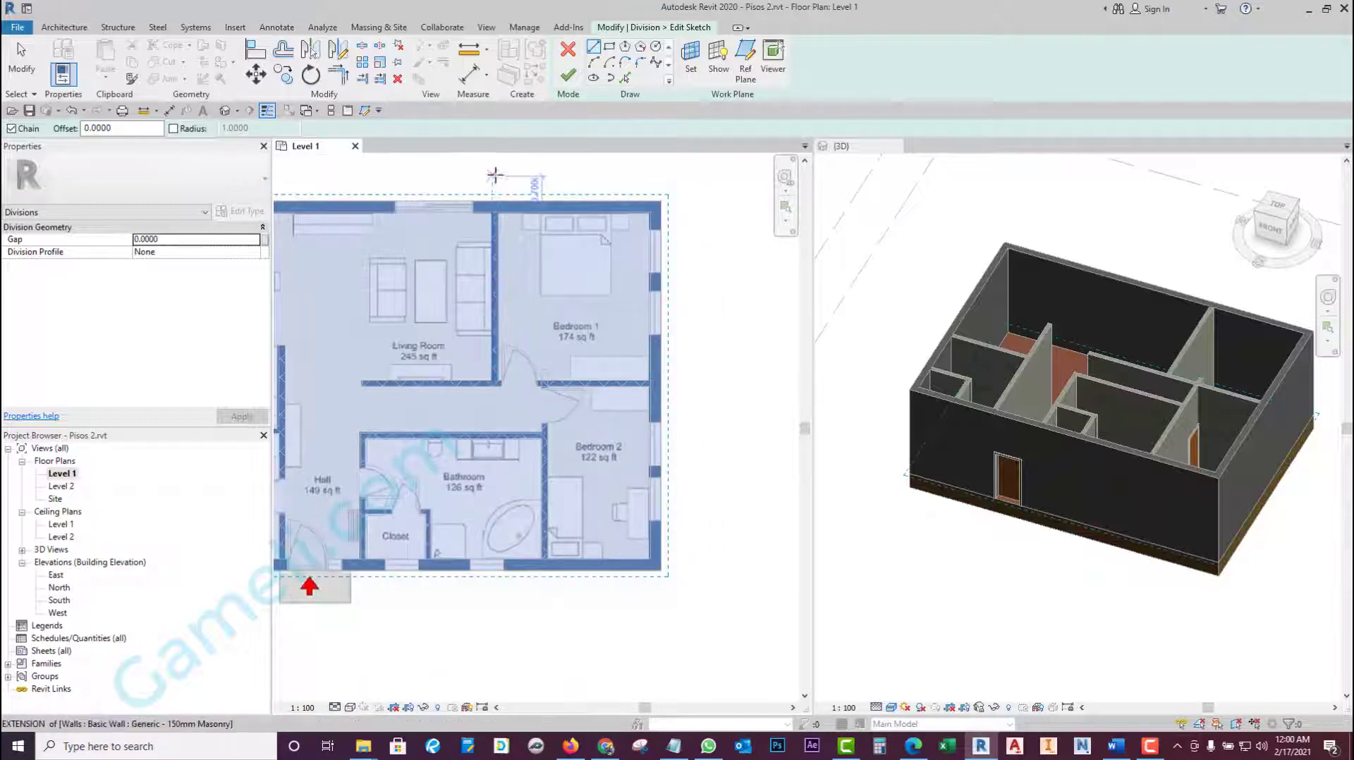
{"action": "scroll", "coordinate": [493, 374], "scroll_direction": "up", "scroll_amount": 2}
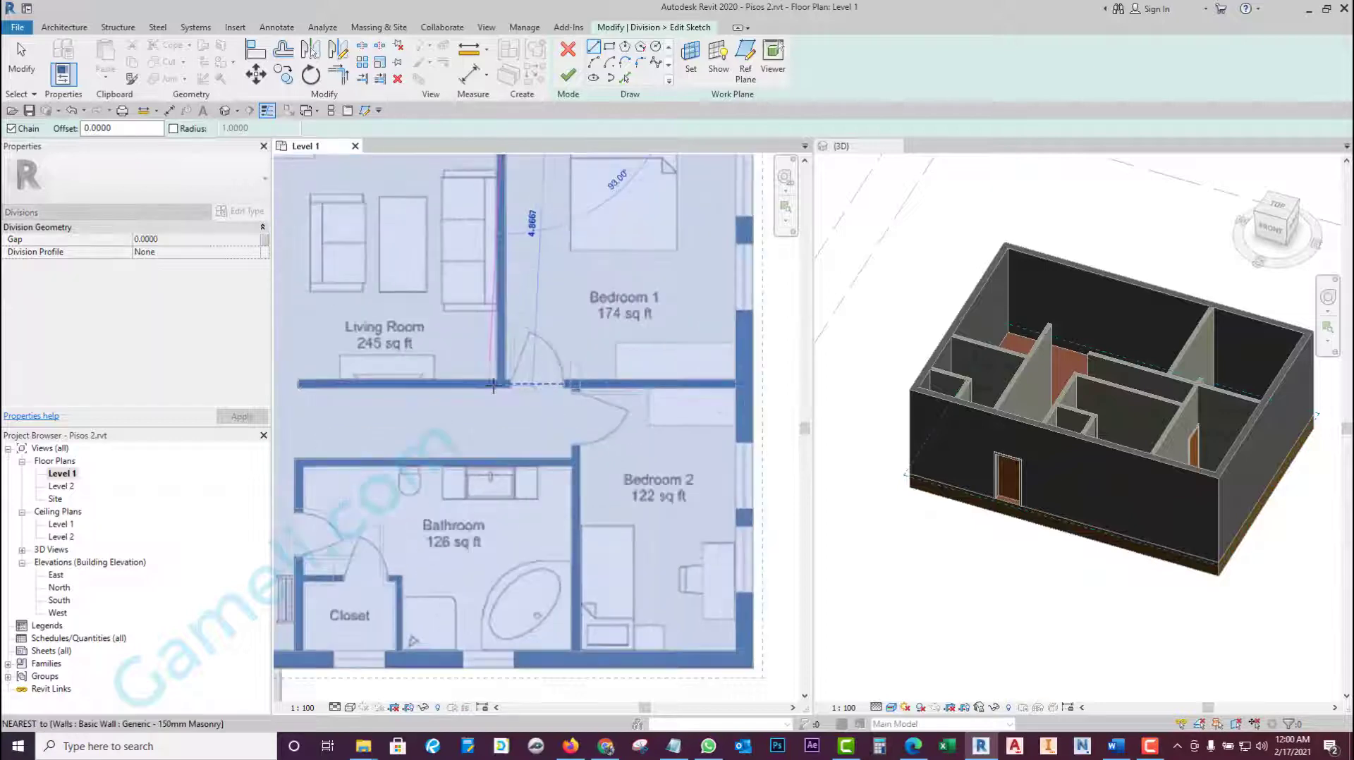
{"action": "scroll", "coordinate": [511, 393], "scroll_direction": "up", "scroll_amount": 2}
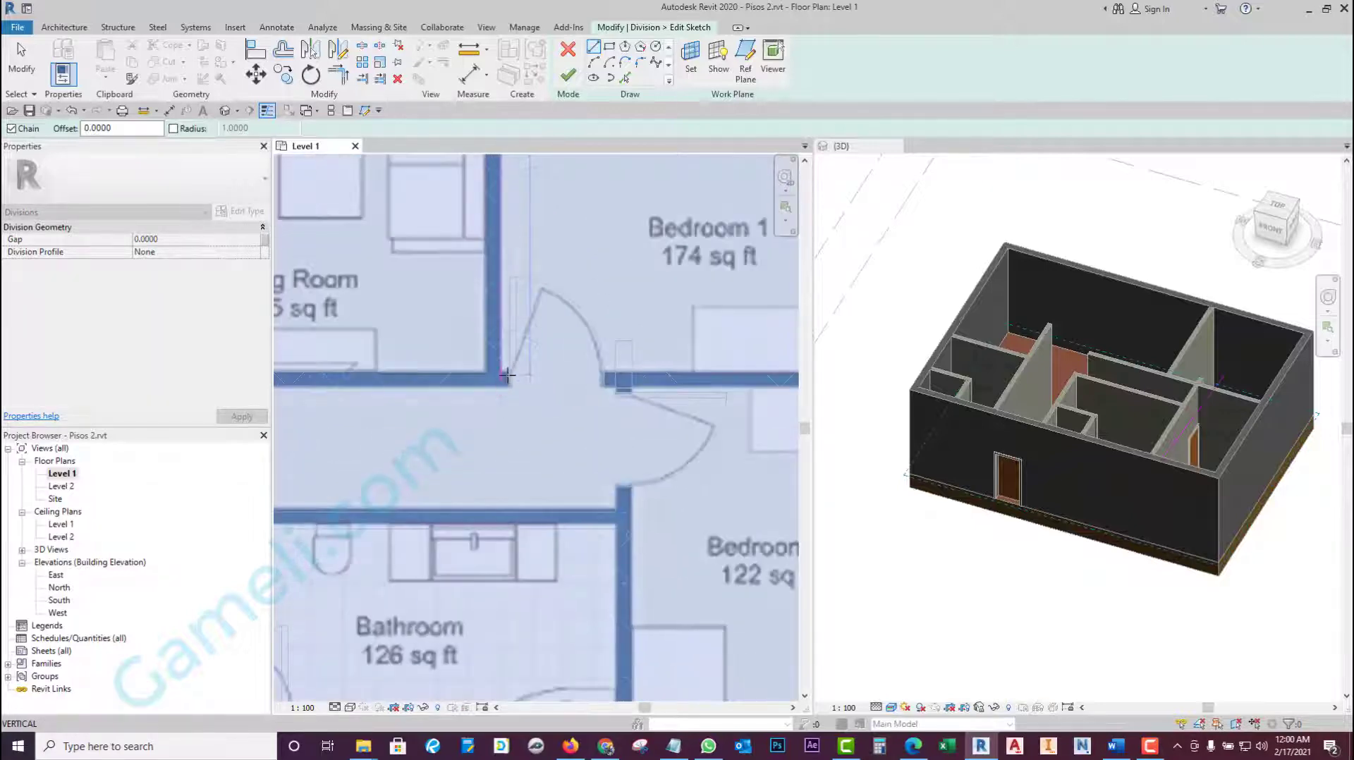
{"action": "scroll", "coordinate": [507, 373], "scroll_direction": "down", "scroll_amount": 2}
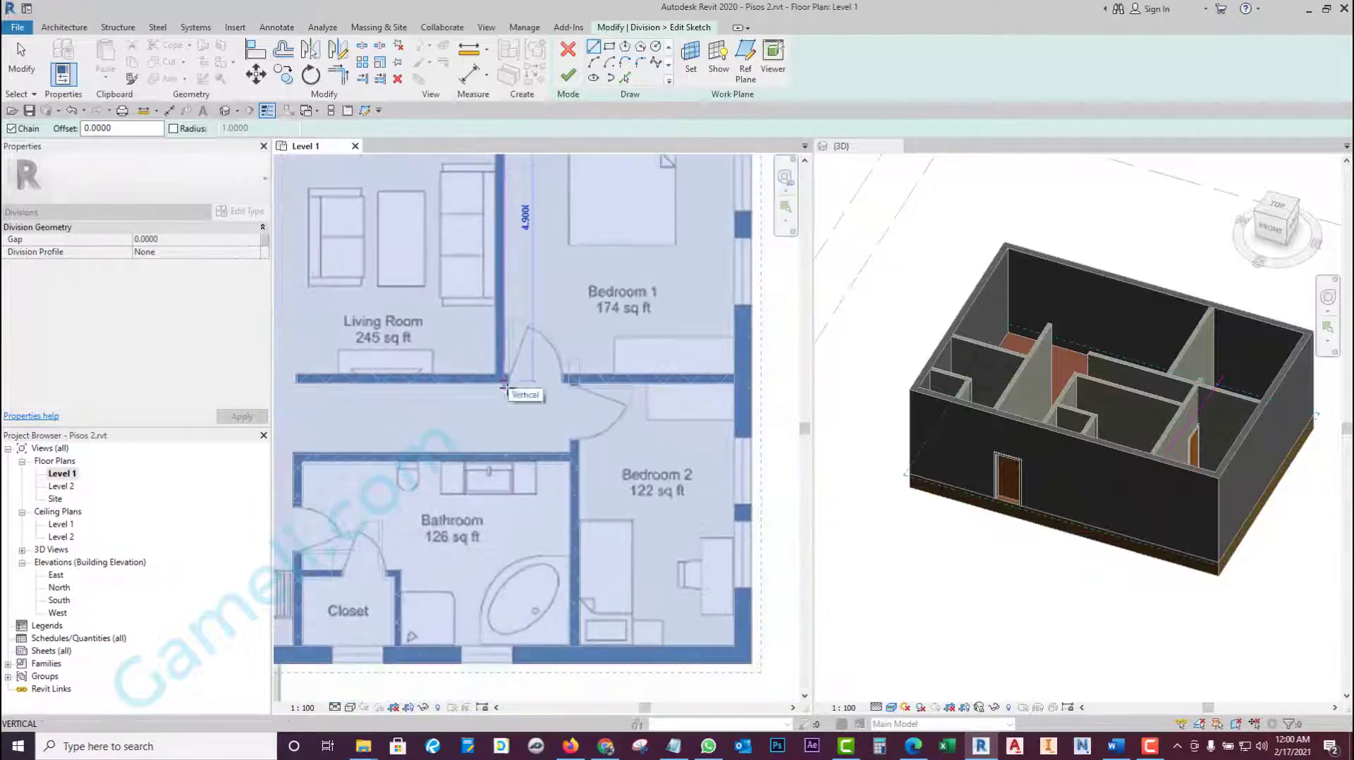
{"action": "scroll", "coordinate": [508, 384], "scroll_direction": "up", "scroll_amount": 1}
{"action": "scroll", "coordinate": [507, 380], "scroll_direction": "up", "scroll_amount": 1}
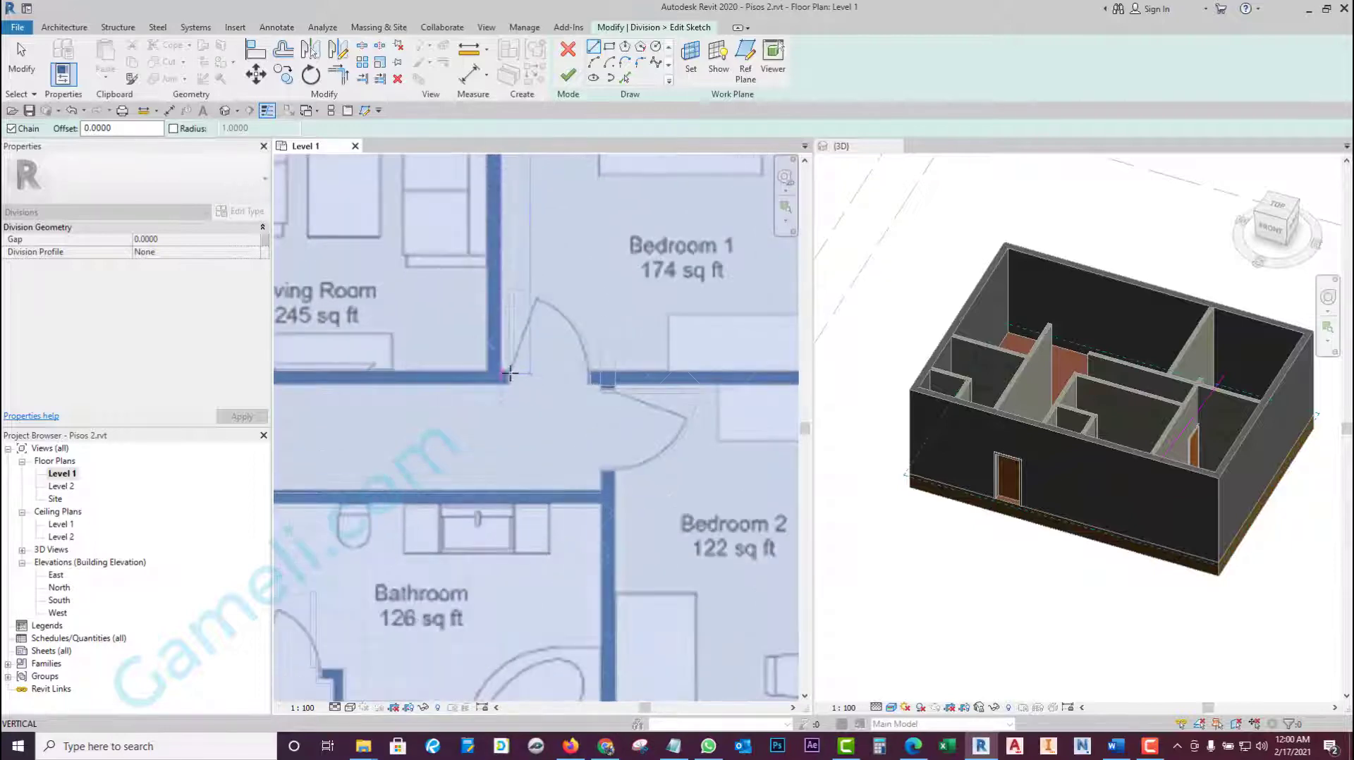
- Draw a division line from the wall corner below Bedroom 1 past the outer right wall, then finish the sketch
{"action": "left_click", "coordinate": [507, 378]}
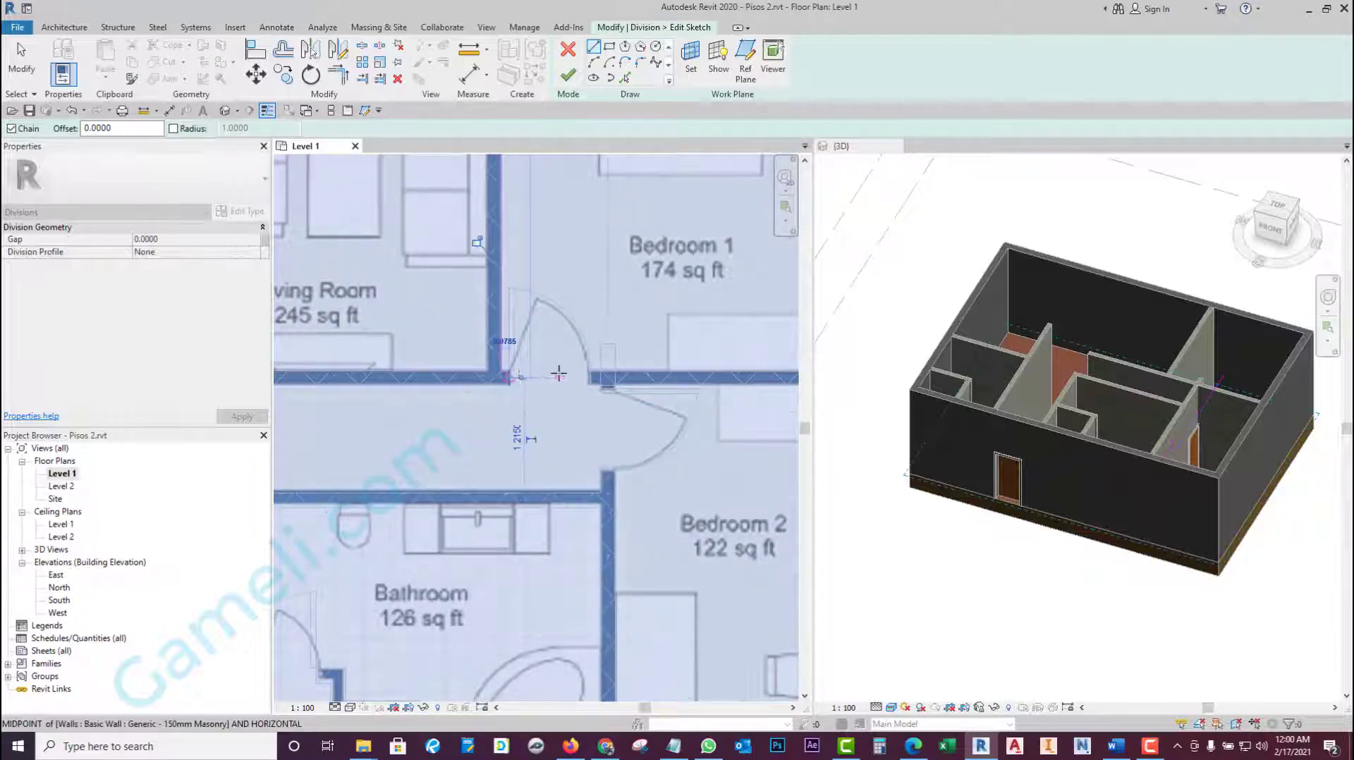
{"action": "scroll", "coordinate": [559, 372], "scroll_direction": "down", "scroll_amount": 2}
{"action": "scroll", "coordinate": [676, 387], "scroll_direction": "down", "scroll_amount": 1}
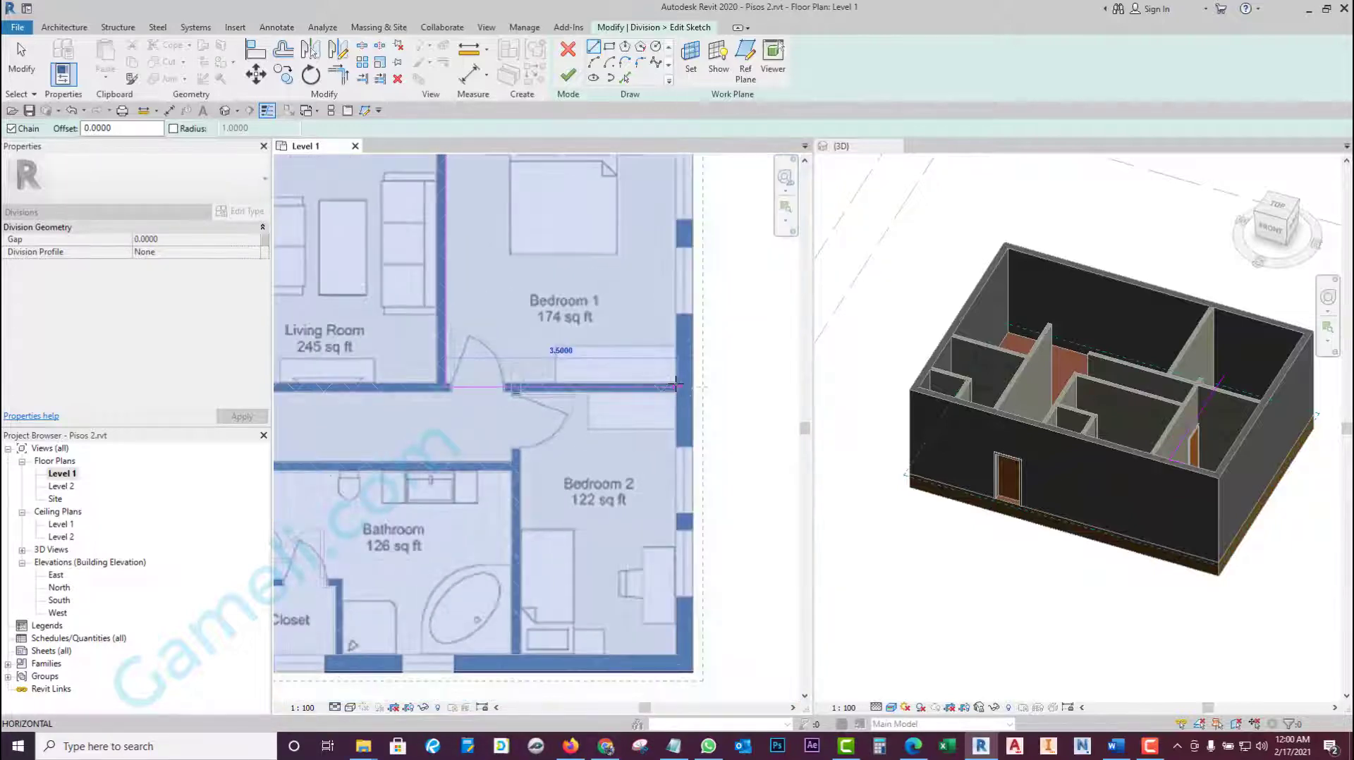
{"action": "left_click", "coordinate": [733, 388]}
{"action": "scroll", "coordinate": [726, 393], "scroll_direction": "down", "scroll_amount": 1}
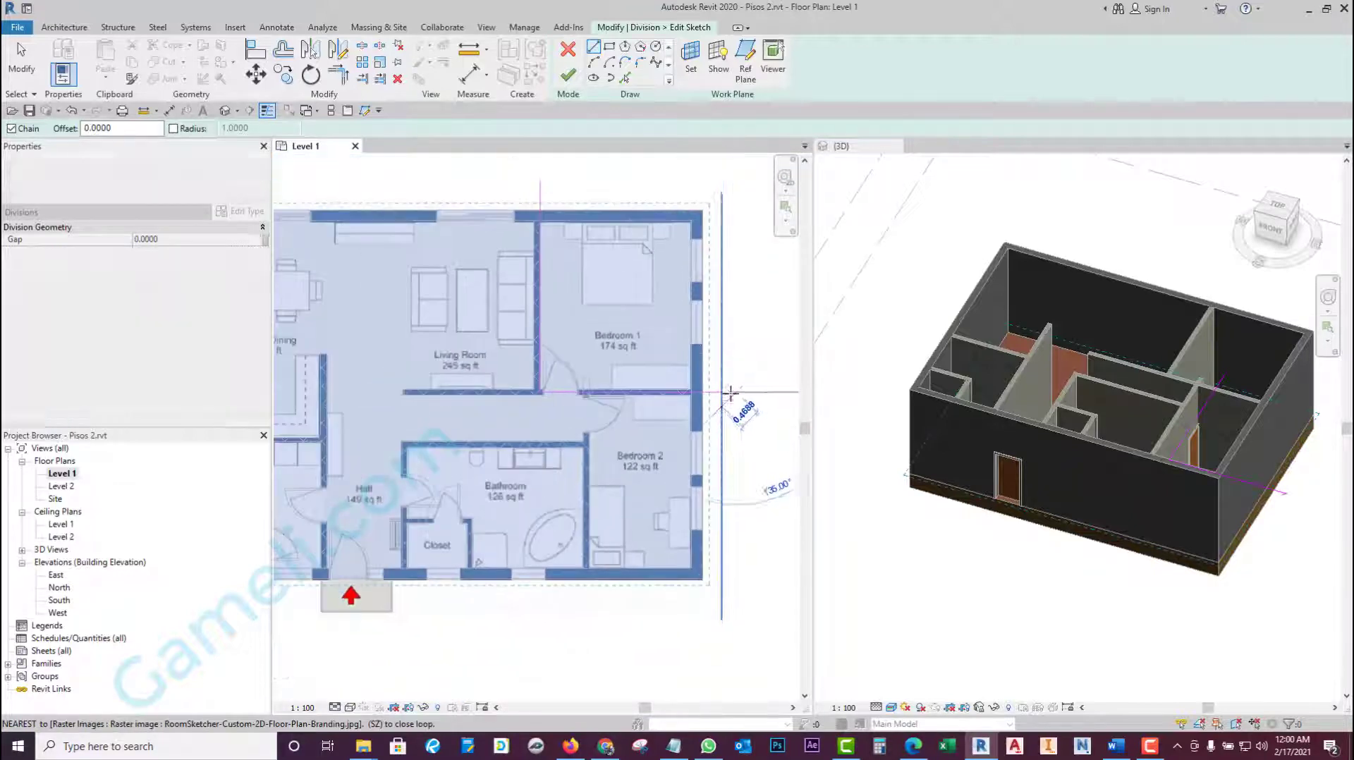
{"action": "key", "text": "Escape"}
{"action": "scroll", "coordinate": [726, 393], "scroll_direction": "down", "scroll_amount": 1}
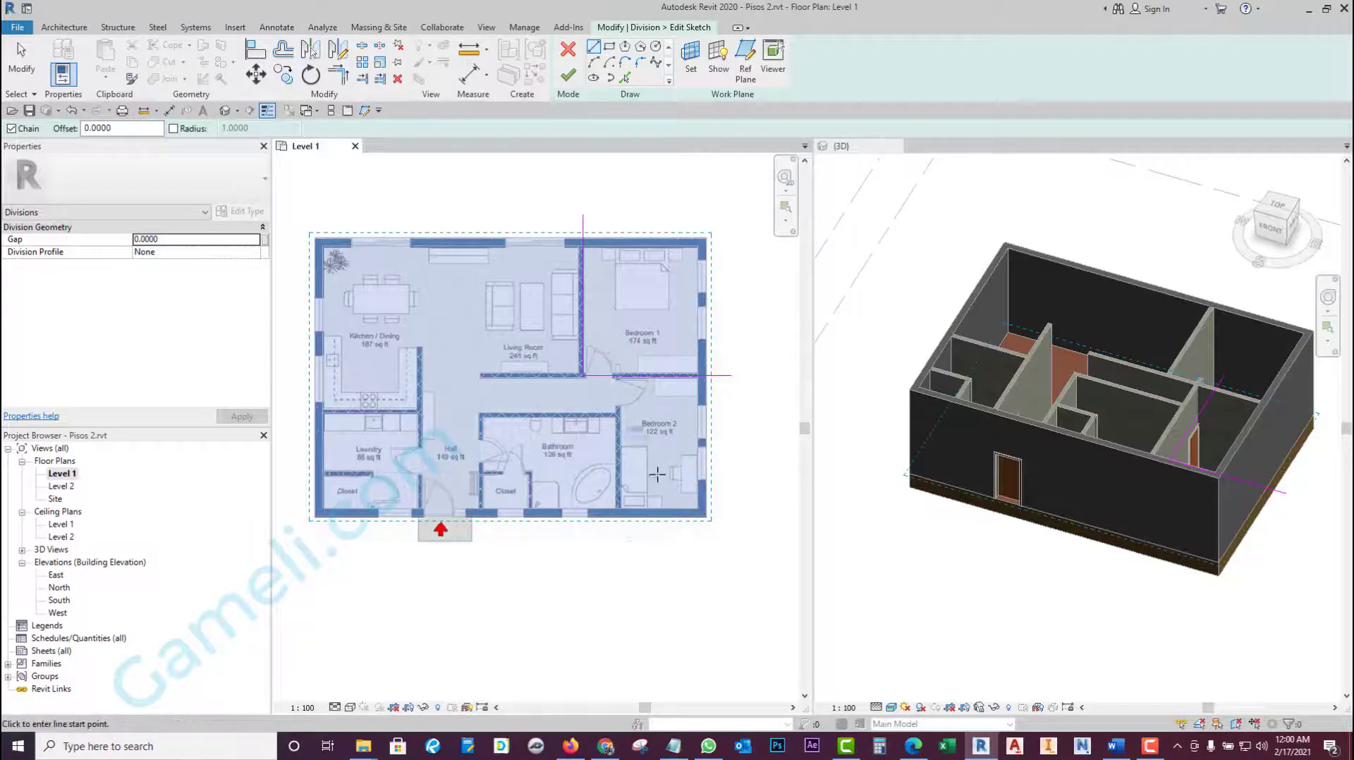
{"action": "scroll", "coordinate": [652, 546], "scroll_direction": "up", "scroll_amount": 1}
{"action": "scroll", "coordinate": [638, 542], "scroll_direction": "up", "scroll_amount": 1}
{"action": "scroll", "coordinate": [628, 538], "scroll_direction": "up", "scroll_amount": 1}
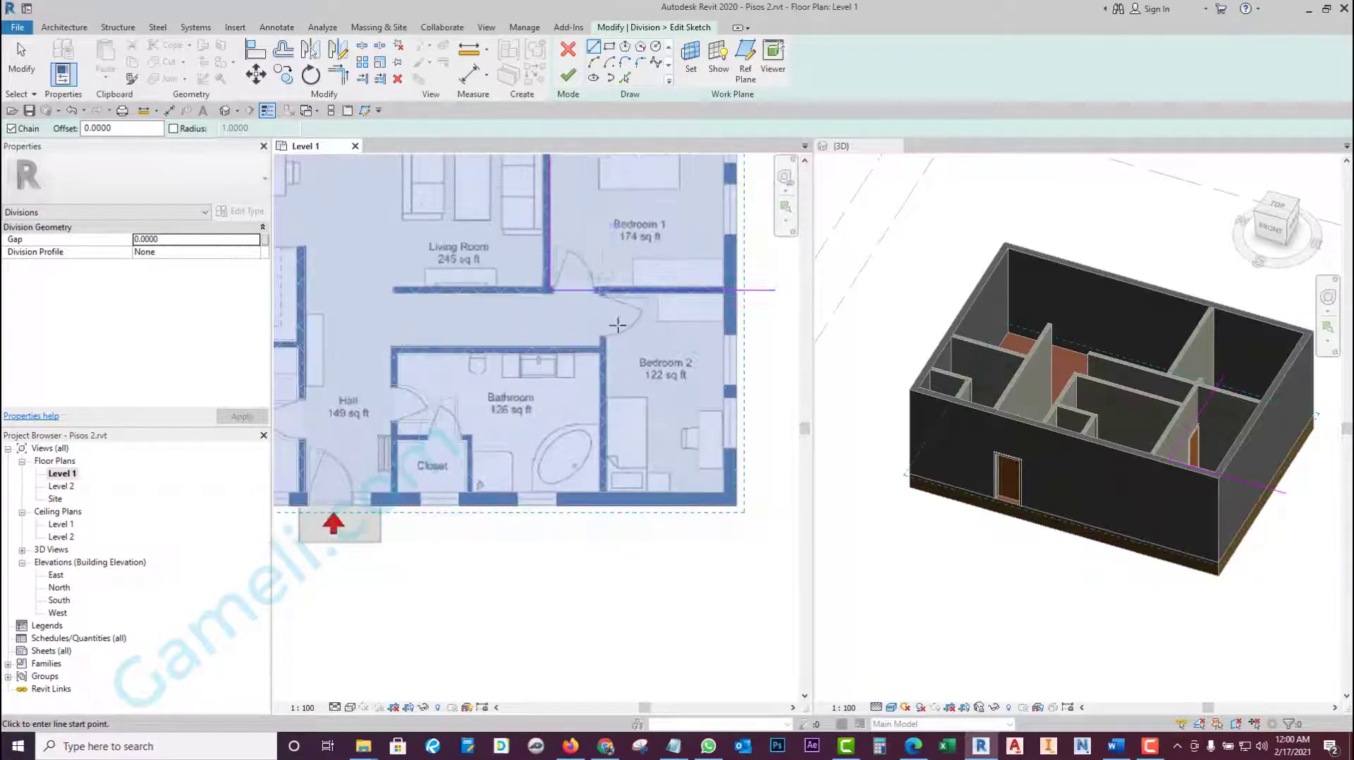
{"action": "left_click", "coordinate": [570, 76]}
{"action": "scroll", "coordinate": [662, 517], "scroll_direction": "down", "scroll_amount": 2}
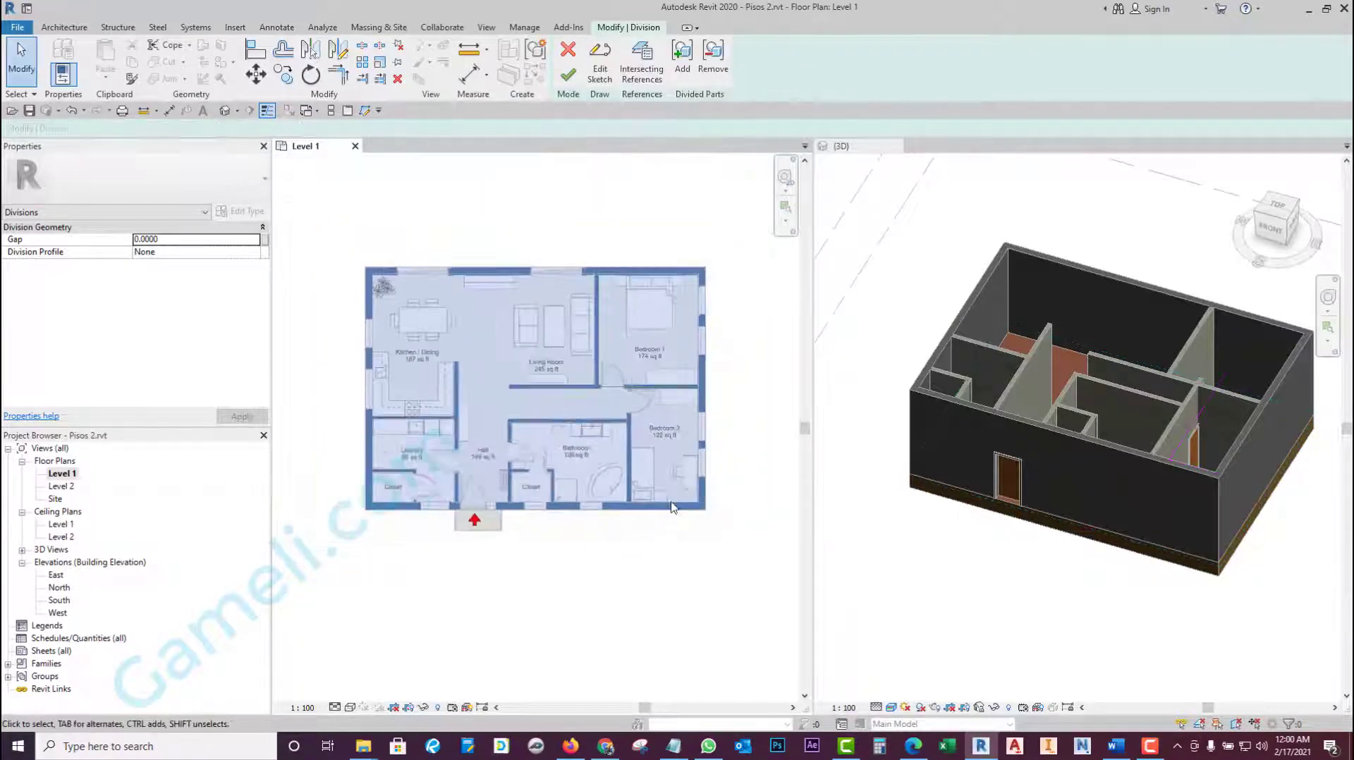
- Finish the division and show the Level 1 plan in Consistent Colors
{"action": "left_click", "coordinate": [568, 71]}
{"action": "left_click", "coordinate": [675, 296]}
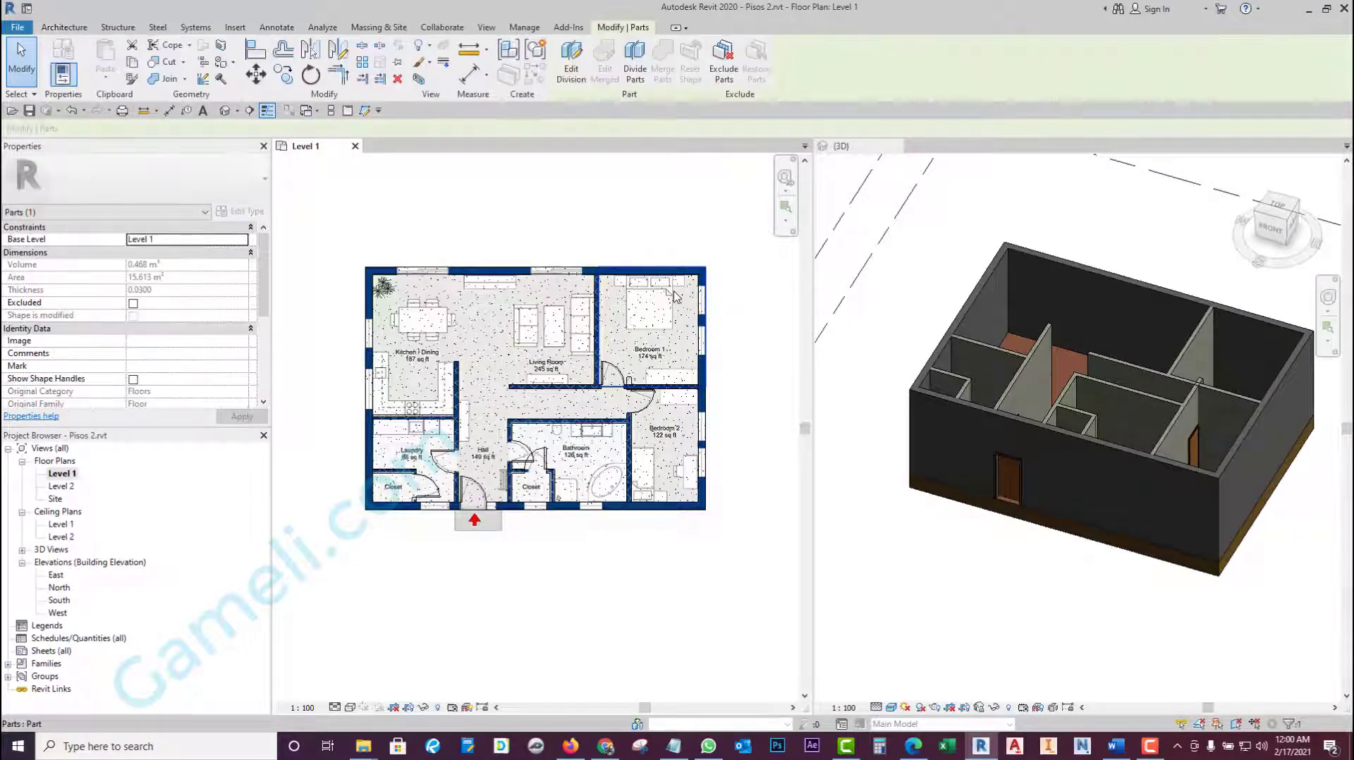
{"action": "scroll", "coordinate": [899, 348], "scroll_direction": "down", "scroll_amount": 2}
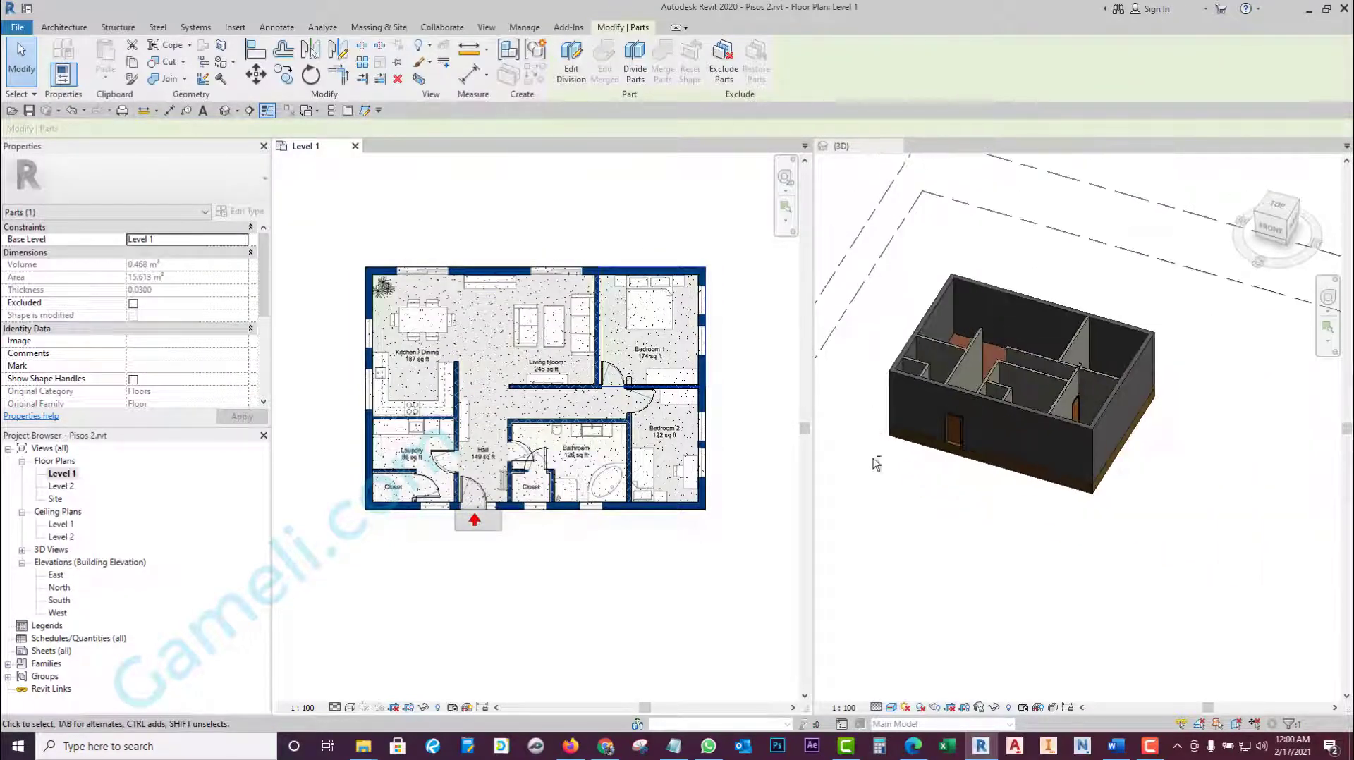
{"action": "left_click", "coordinate": [937, 493]}
{"action": "left_click", "coordinate": [638, 663]}
{"action": "left_click", "coordinate": [350, 708]}
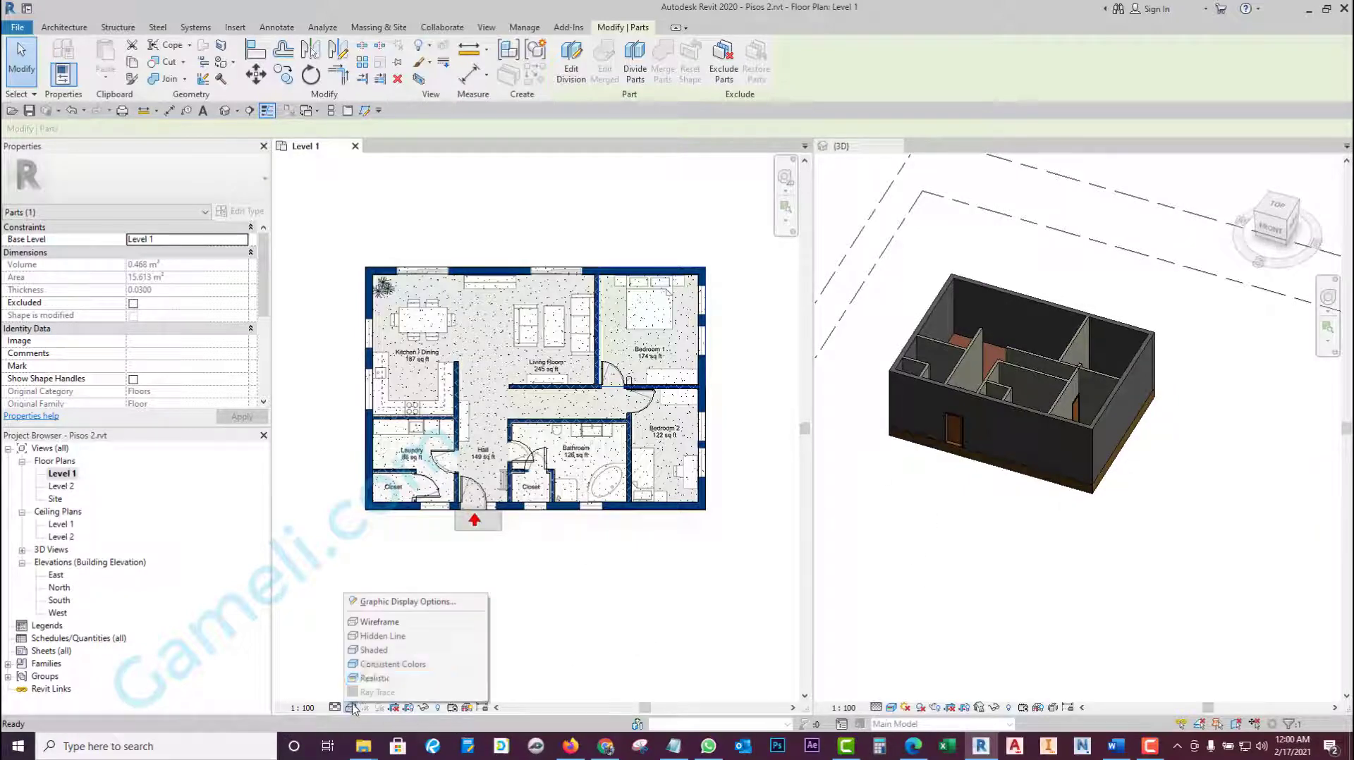
{"action": "left_click", "coordinate": [370, 666]}
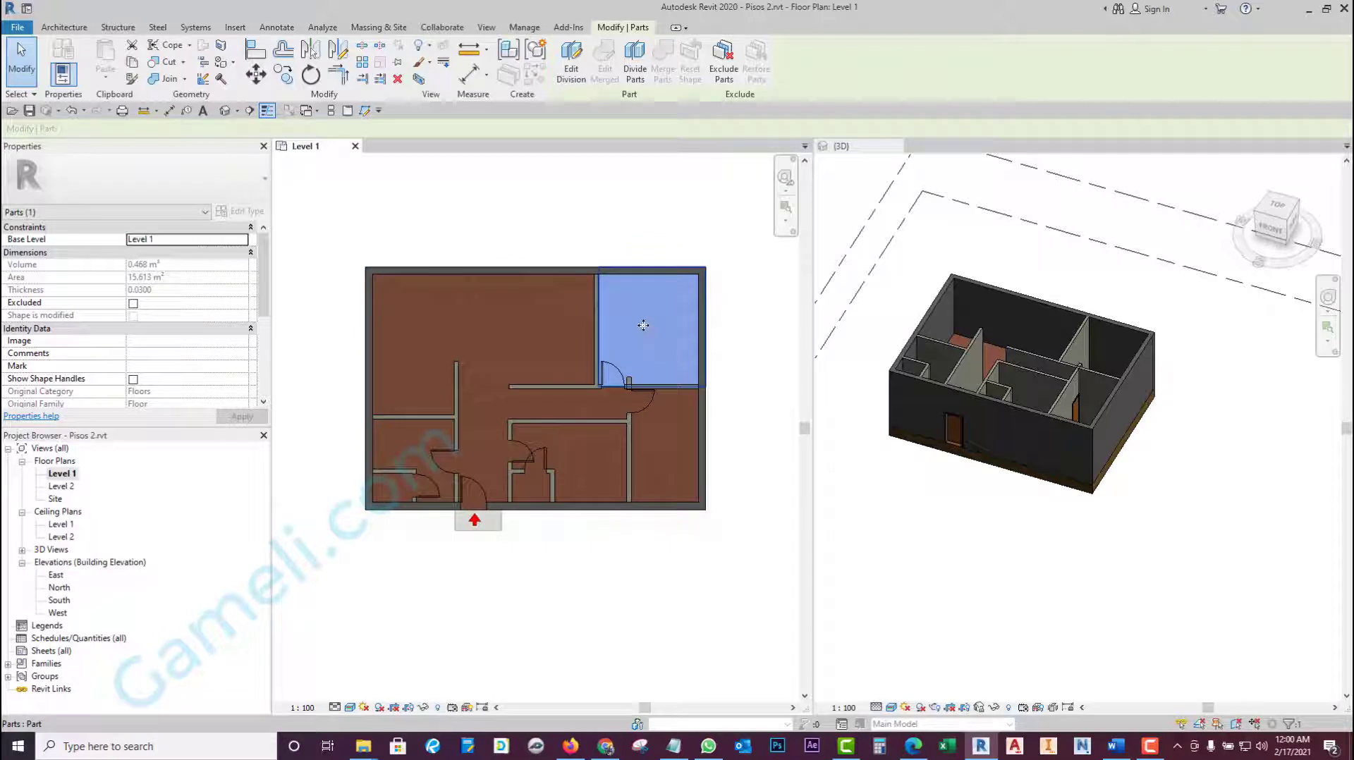
- Select the Bedroom 1 part (15.613 m²) and main part (85.112 m²) to check them
{"action": "left_click", "coordinate": [742, 358]}
{"action": "left_click", "coordinate": [666, 352]}
{"action": "left_click", "coordinate": [571, 349]}
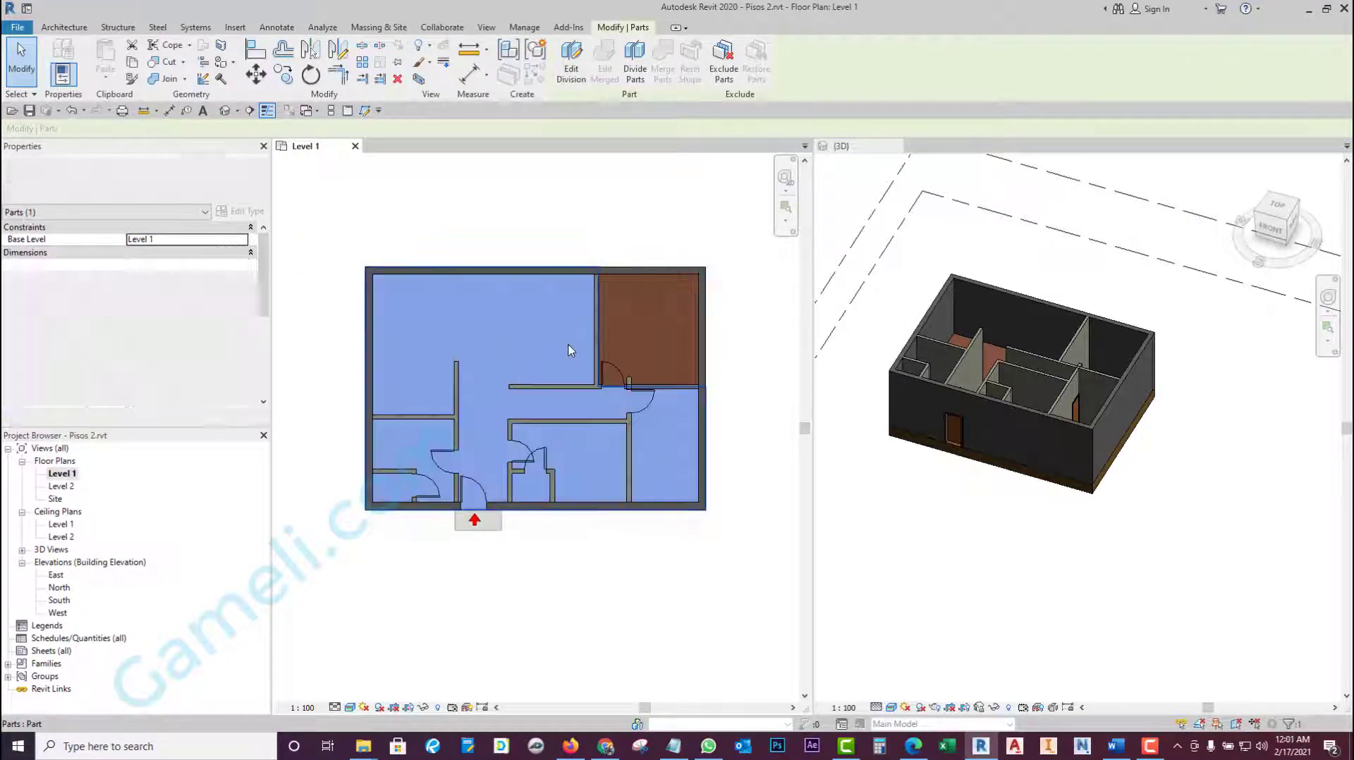
{"action": "left_click", "coordinate": [637, 323]}
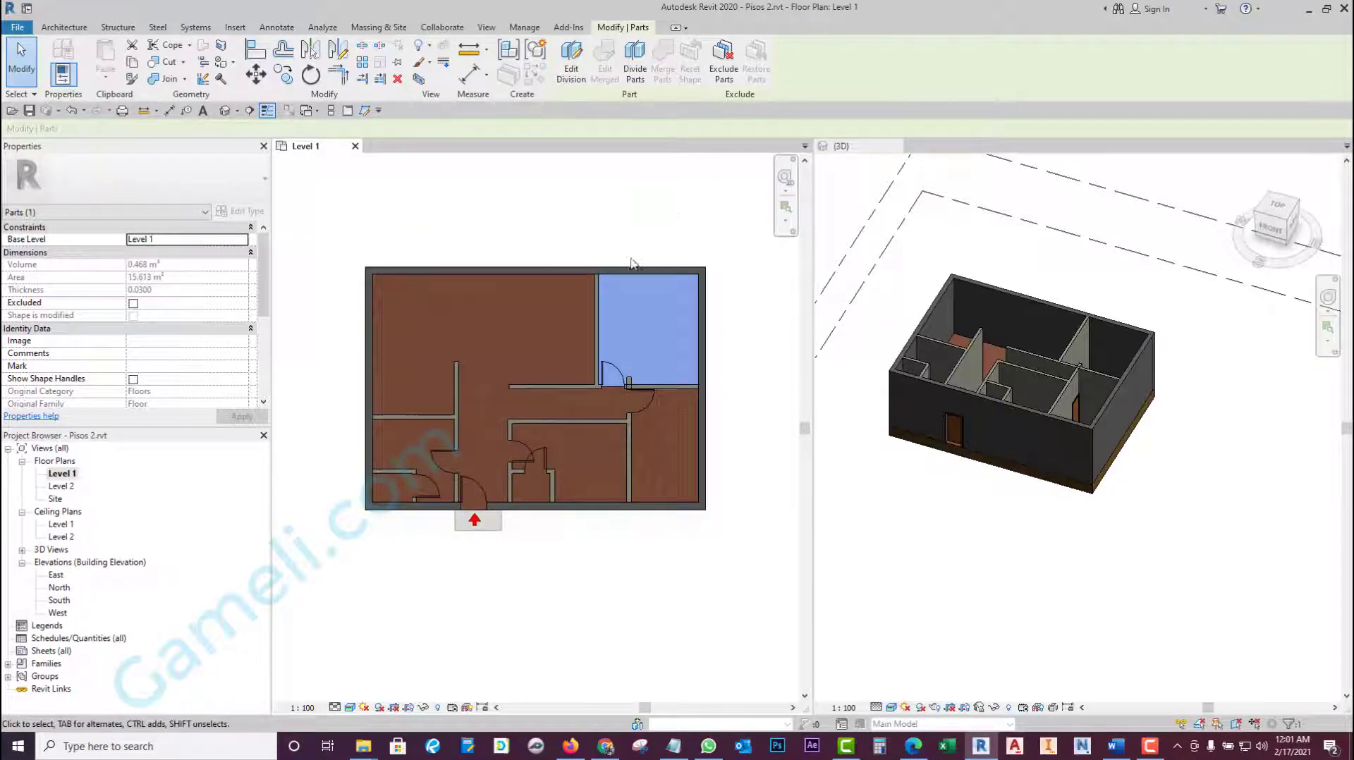
{"action": "left_click", "coordinate": [573, 302]}
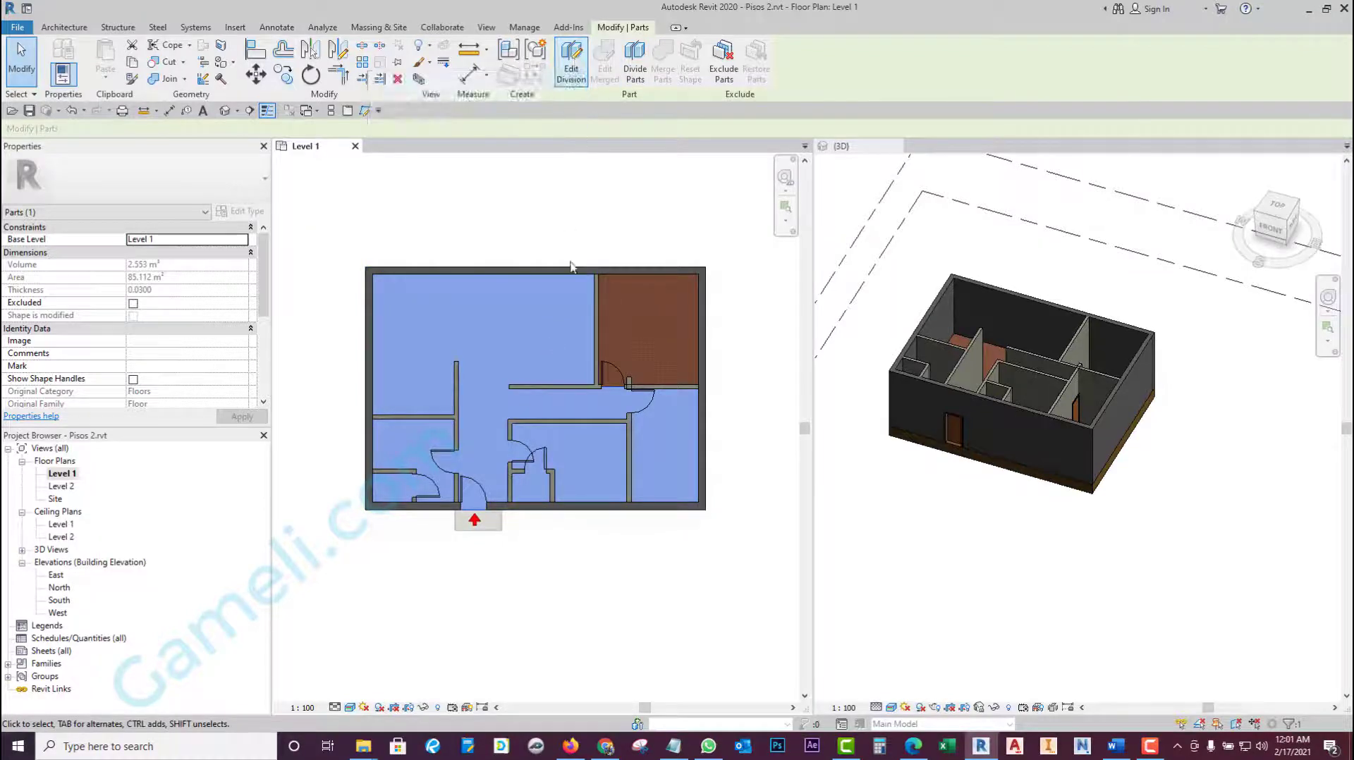
- Reopen the main floor part's division in Wireframe view, centred on Bedroom 1 and the hall
{"action": "left_click", "coordinate": [638, 73]}
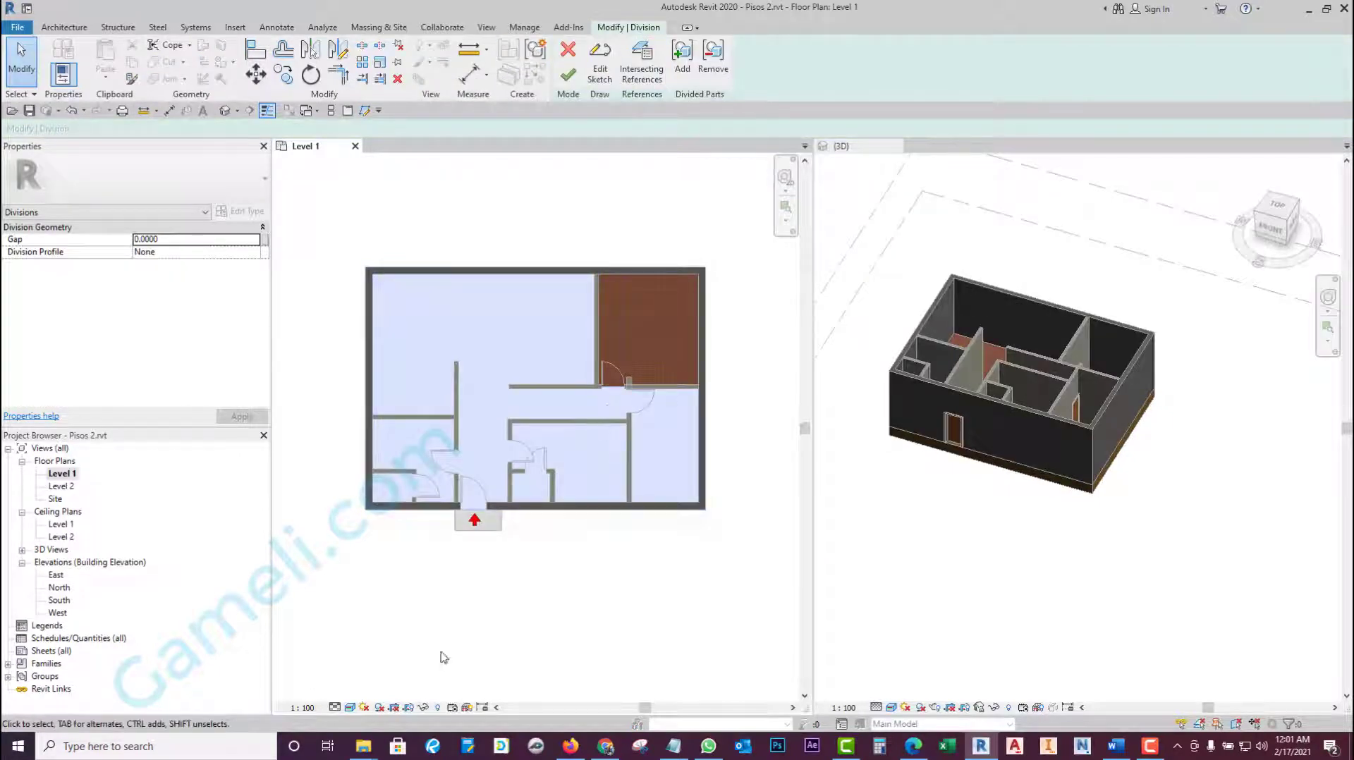
{"action": "left_click", "coordinate": [350, 708]}
{"action": "left_click", "coordinate": [365, 623]}
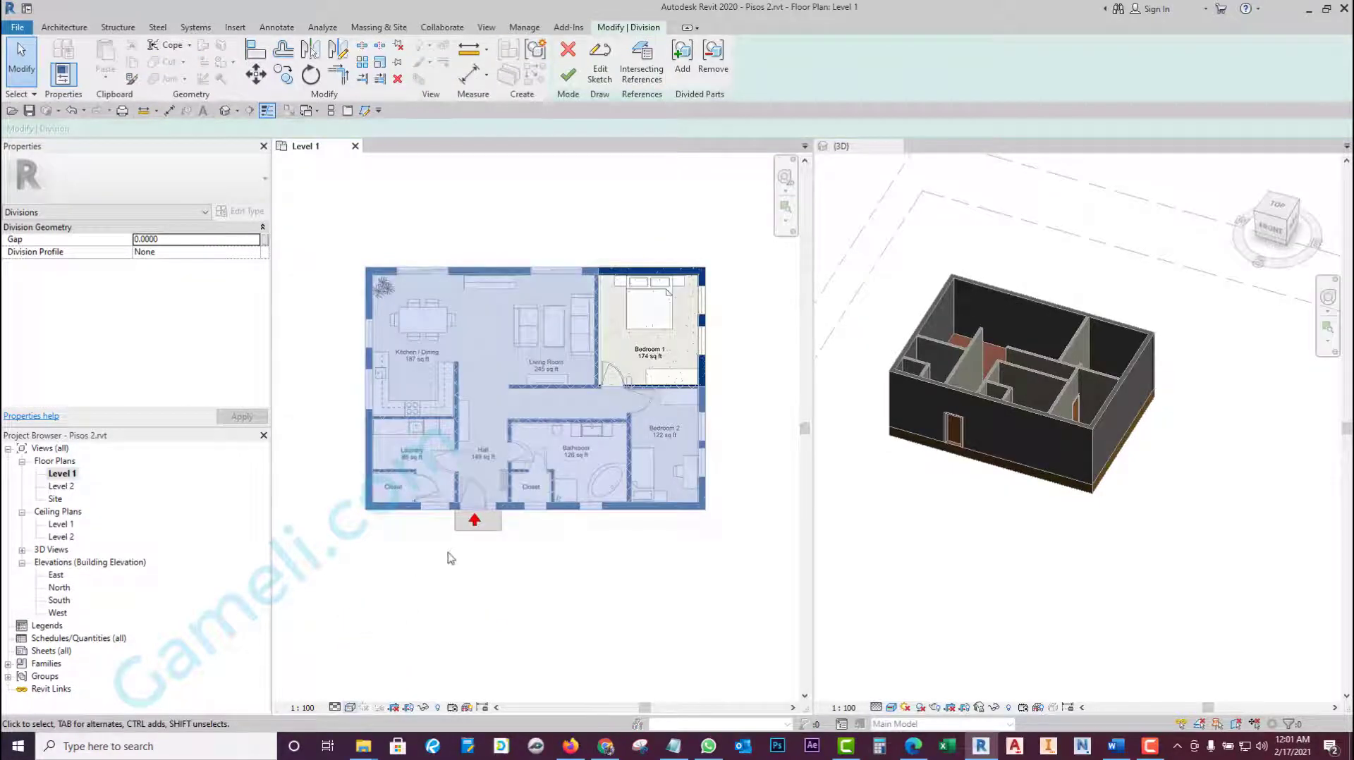
{"action": "scroll", "coordinate": [479, 479], "scroll_direction": "up", "scroll_amount": 2}
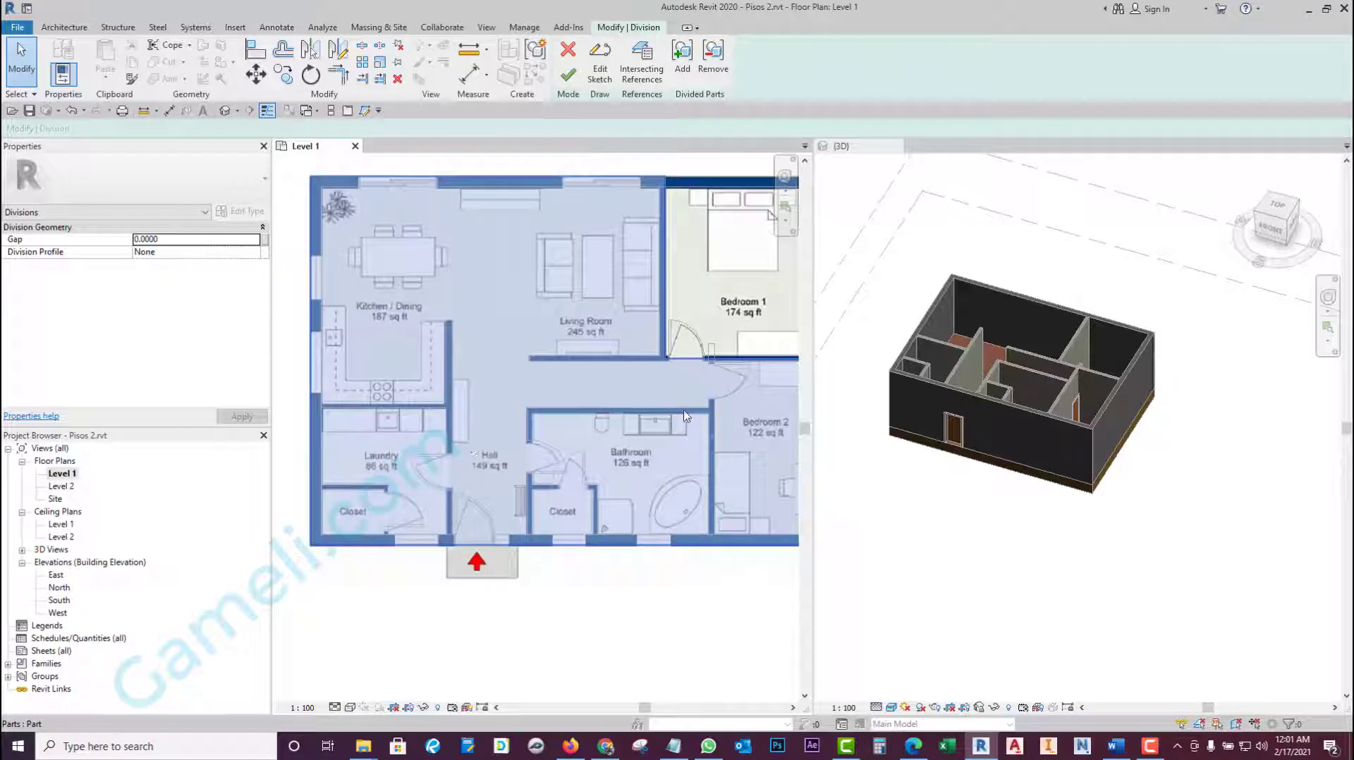
{"action": "middle_click_drag", "start_coordinate": [684, 416], "coordinate": [565, 428]}
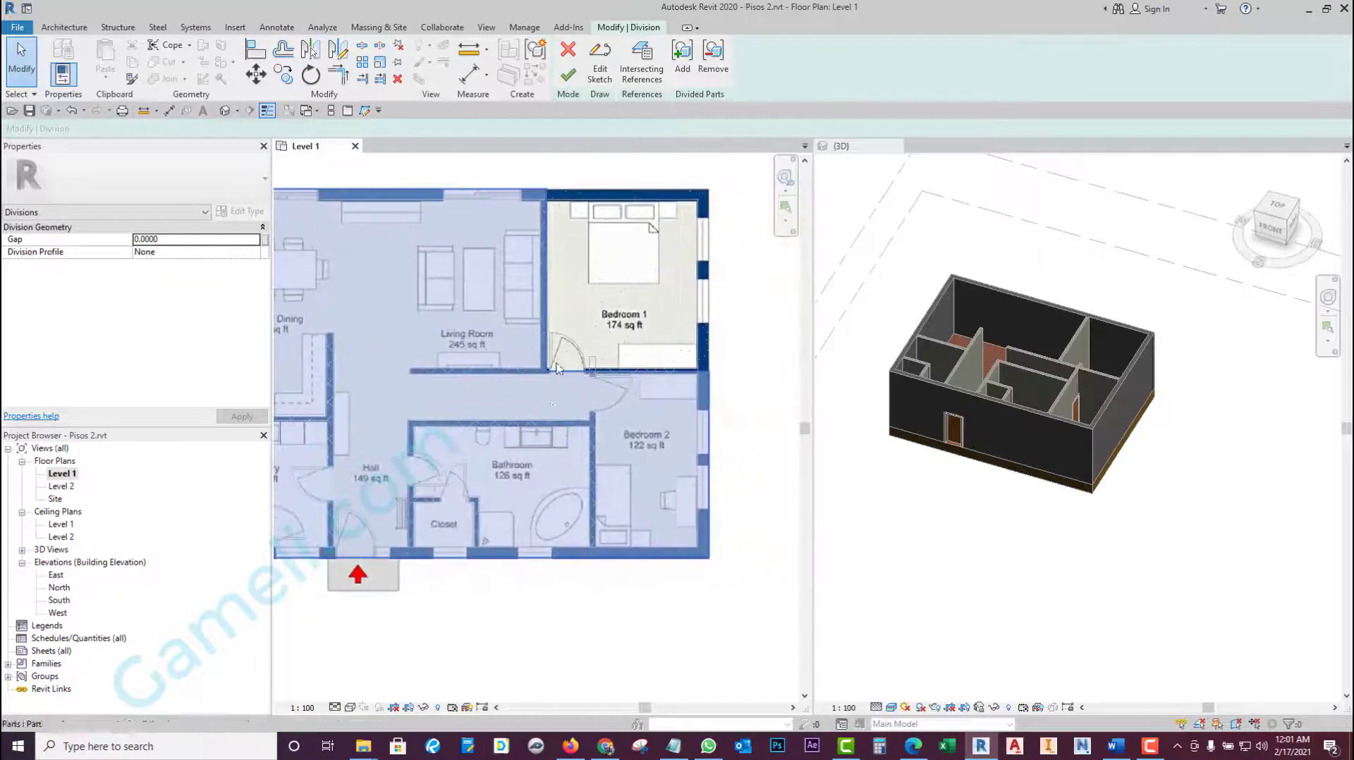
- Sketch a vertical division line along Bedroom 2's left wall and finish the division
{"action": "left_click", "coordinate": [601, 59]}
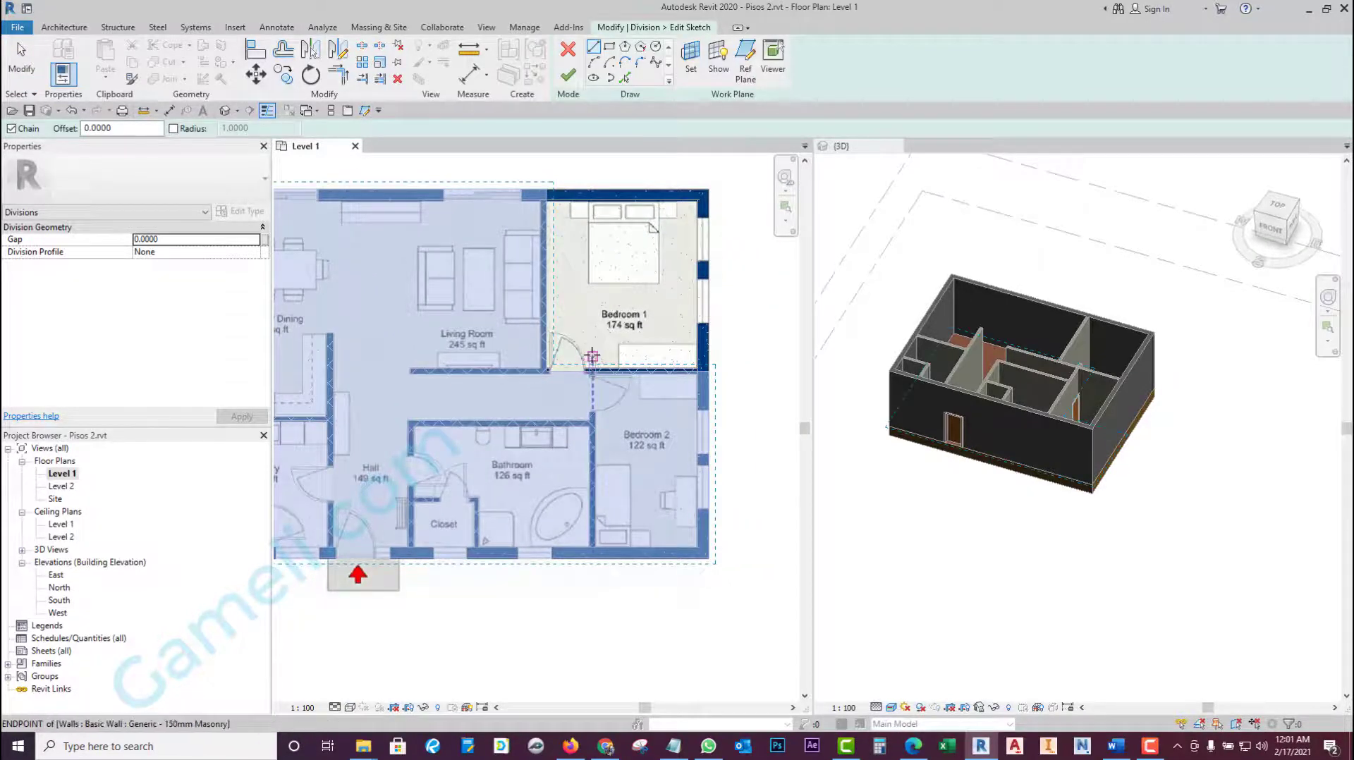
{"action": "left_click", "coordinate": [590, 363]}
{"action": "left_click", "coordinate": [594, 588]}
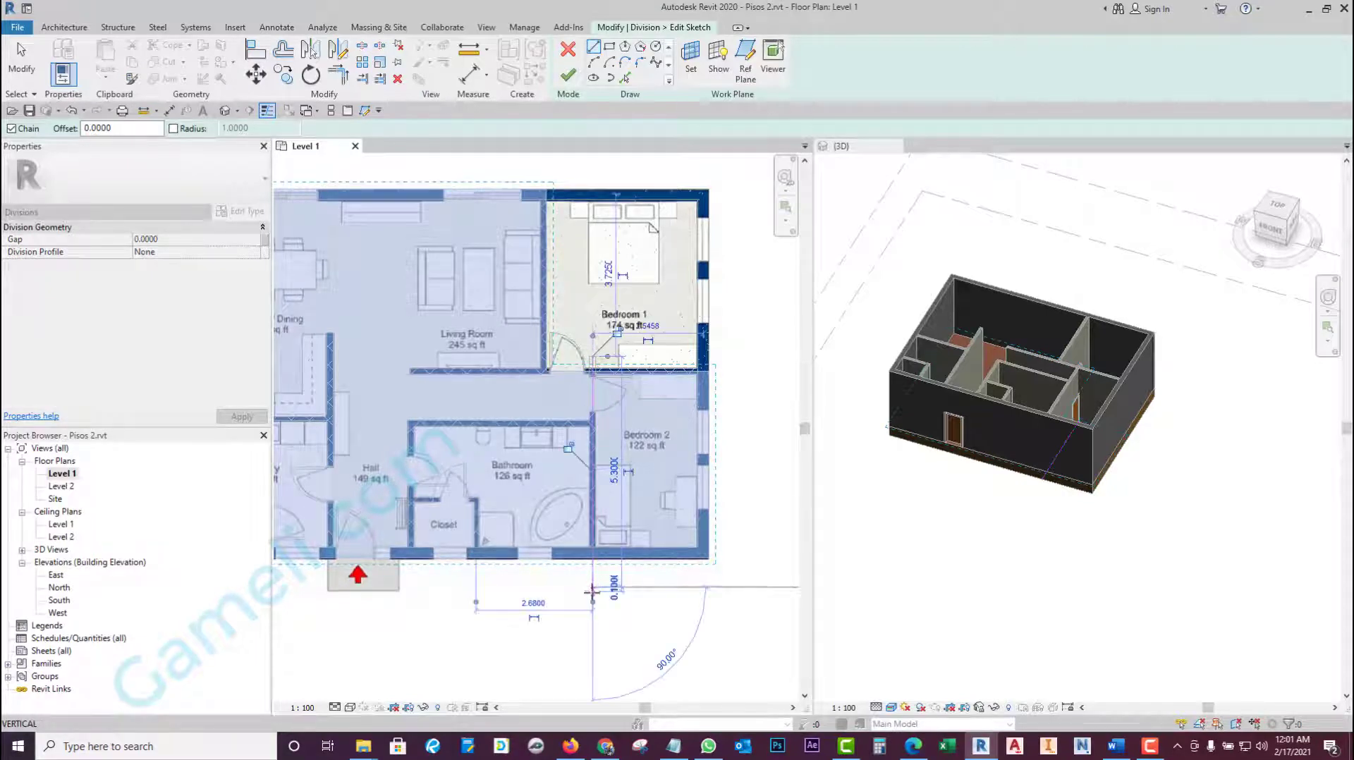
{"action": "left_click", "coordinate": [568, 75]}
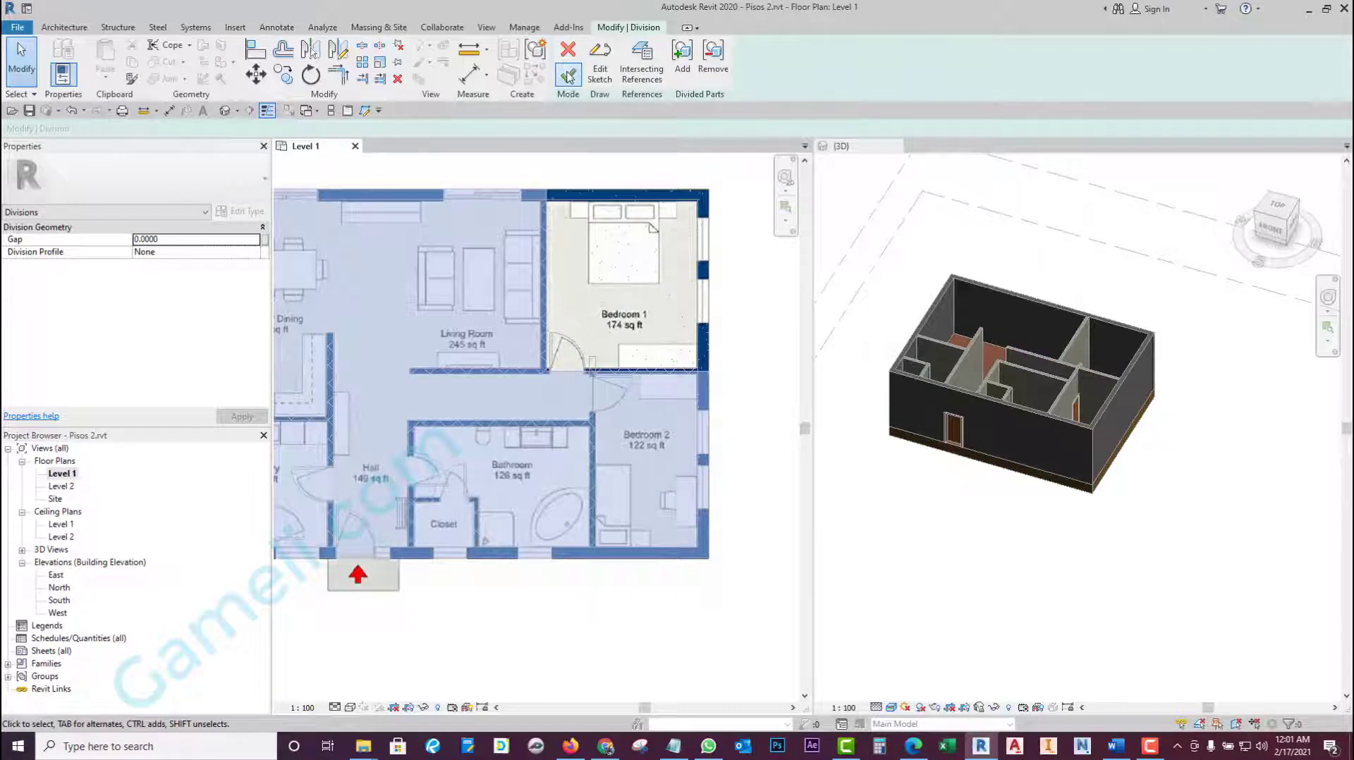
{"action": "left_click", "coordinate": [351, 707]}
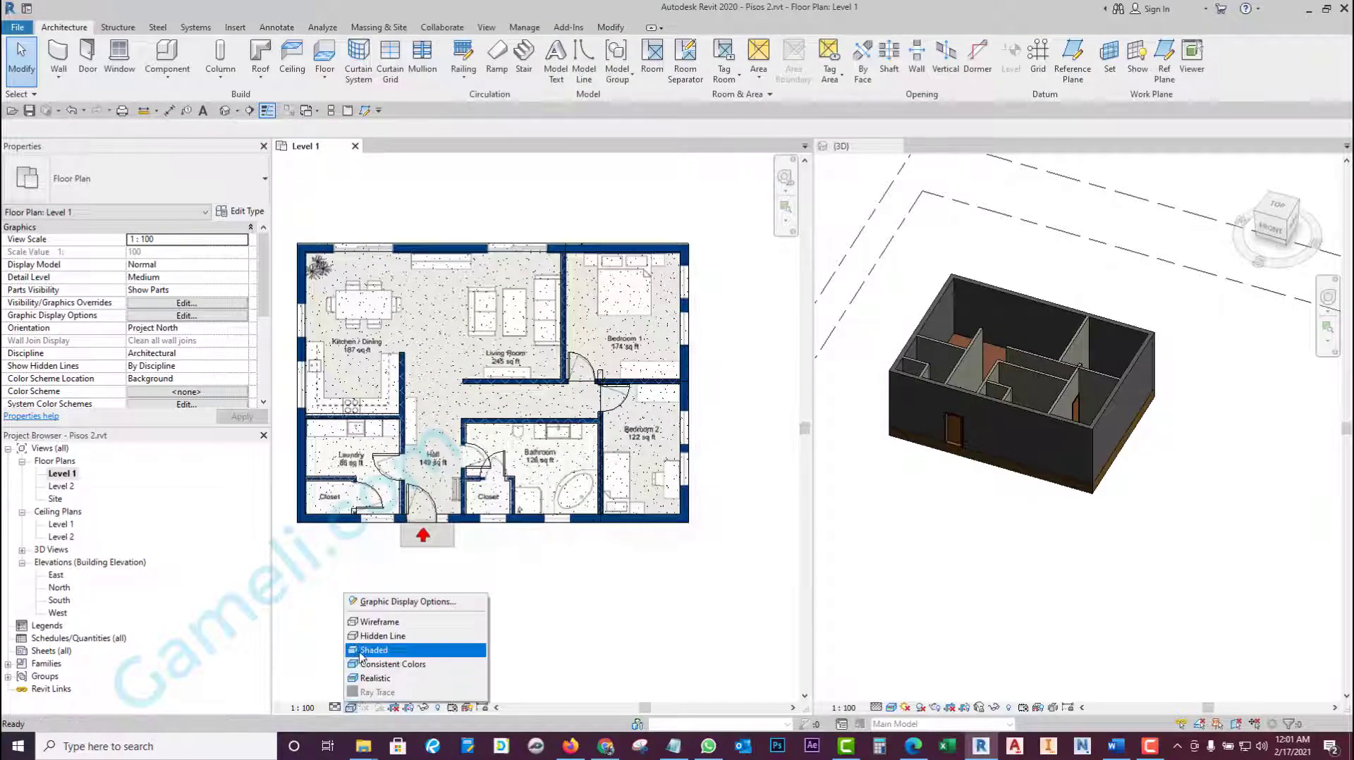
- Select the large left floor part, start Divide Parts, and view the plan in Wireframe
{"action": "left_click", "coordinate": [361, 652]}
{"action": "left_click", "coordinate": [623, 460]}
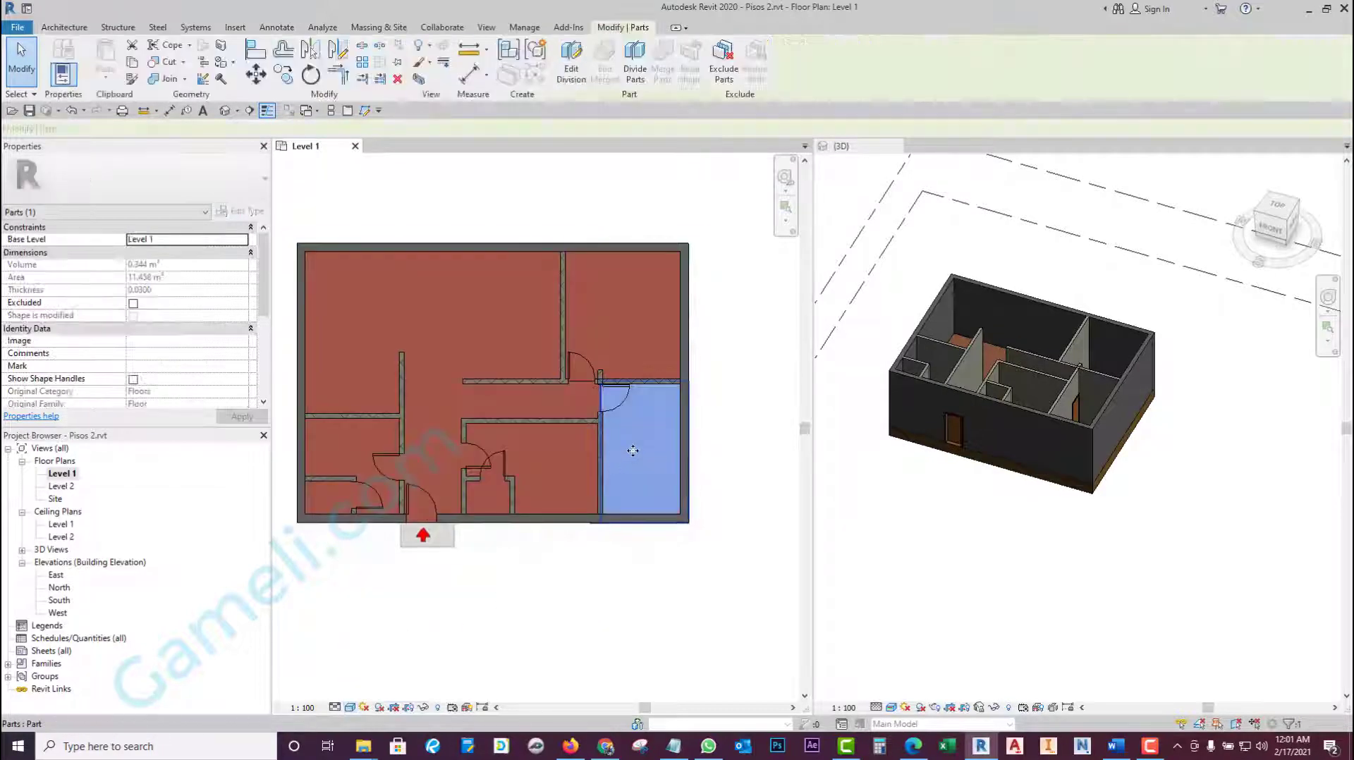
{"action": "left_click", "coordinate": [638, 345]}
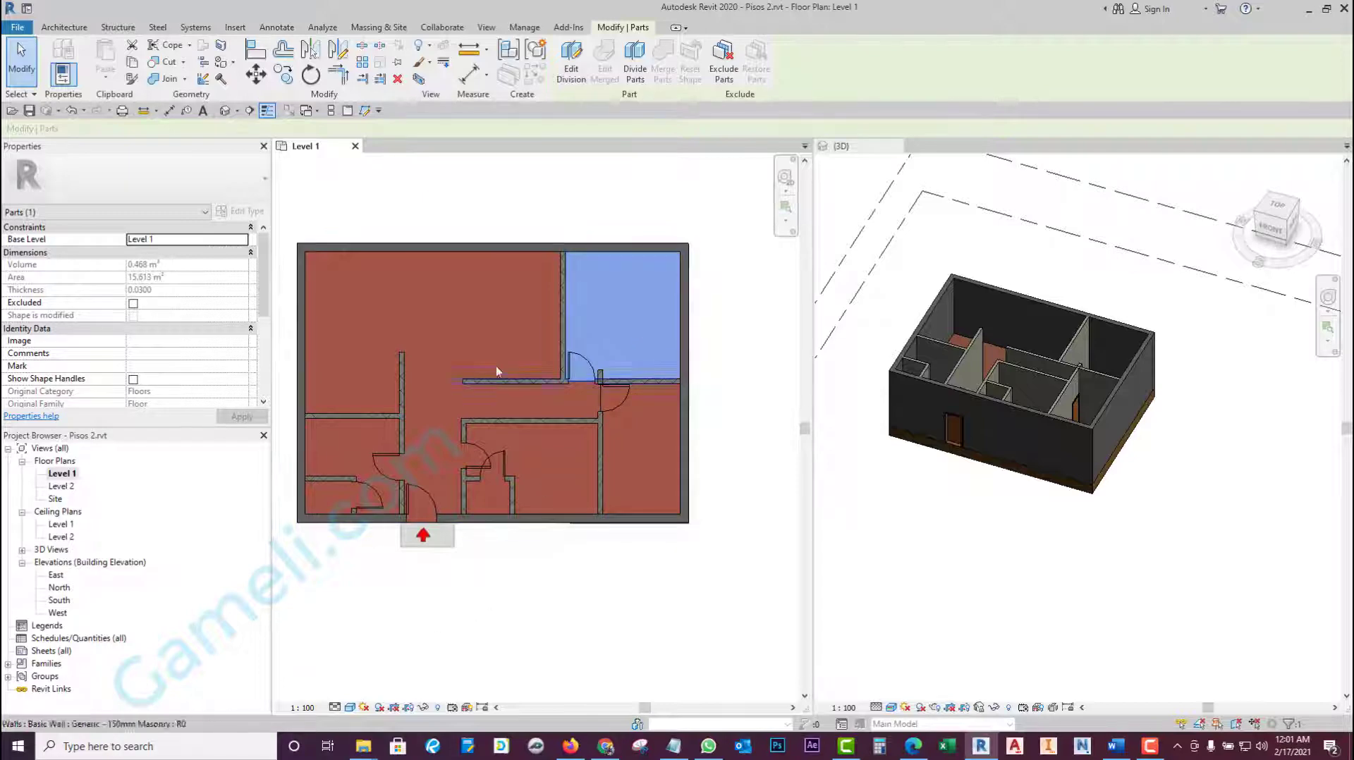
{"action": "left_click", "coordinate": [505, 349]}
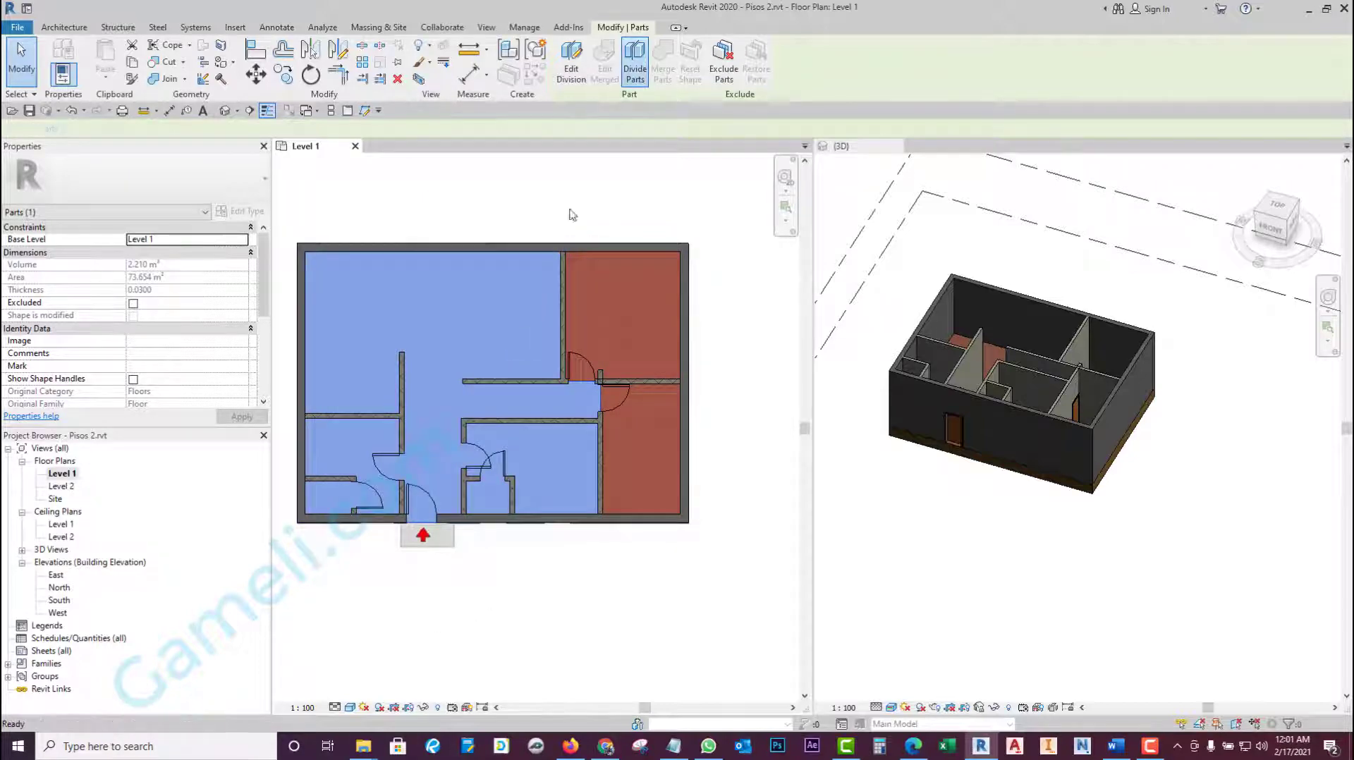
{"action": "left_click", "coordinate": [635, 56]}
{"action": "left_click", "coordinate": [351, 707]}
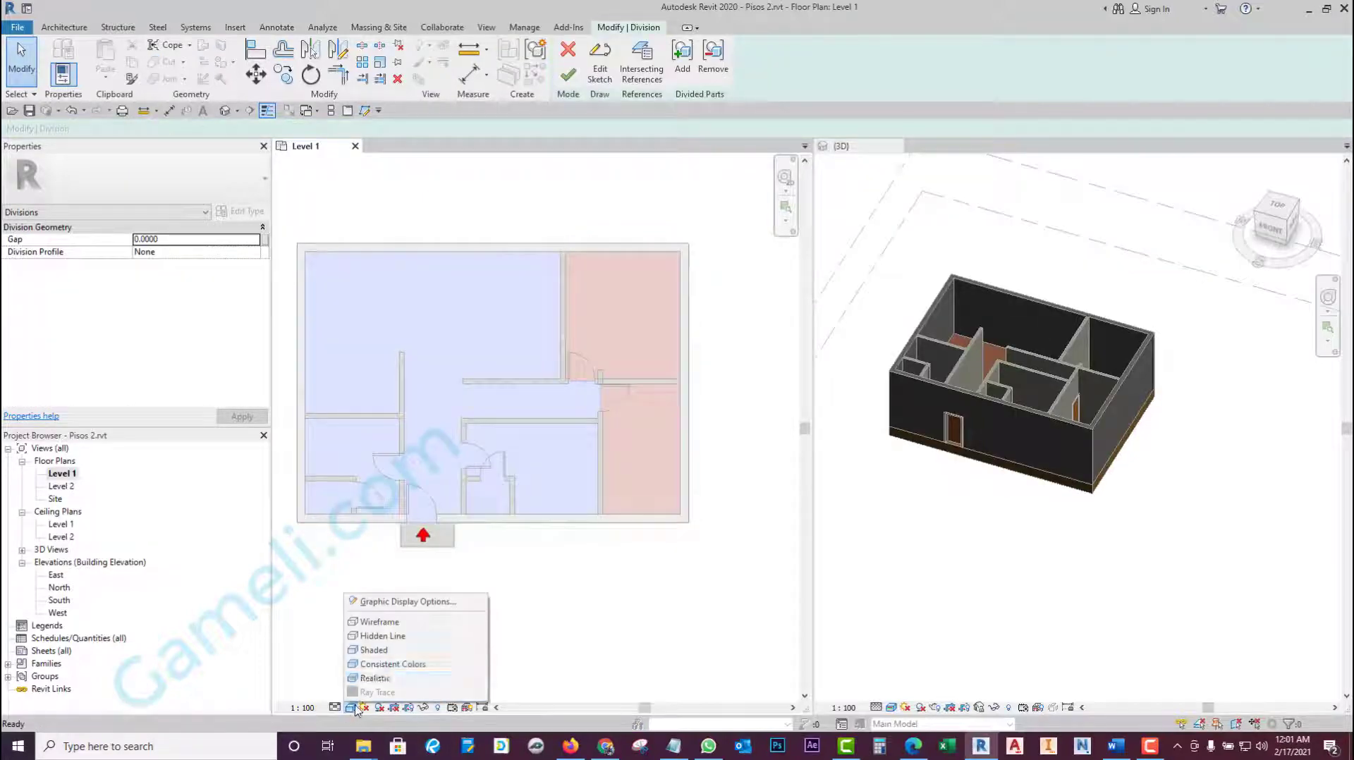
{"action": "left_click", "coordinate": [378, 621]}
{"action": "middle_click_drag", "start_coordinate": [467, 600], "coordinate": [543, 621]}
{"action": "scroll", "coordinate": [674, 426], "scroll_direction": "up", "scroll_amount": 1}
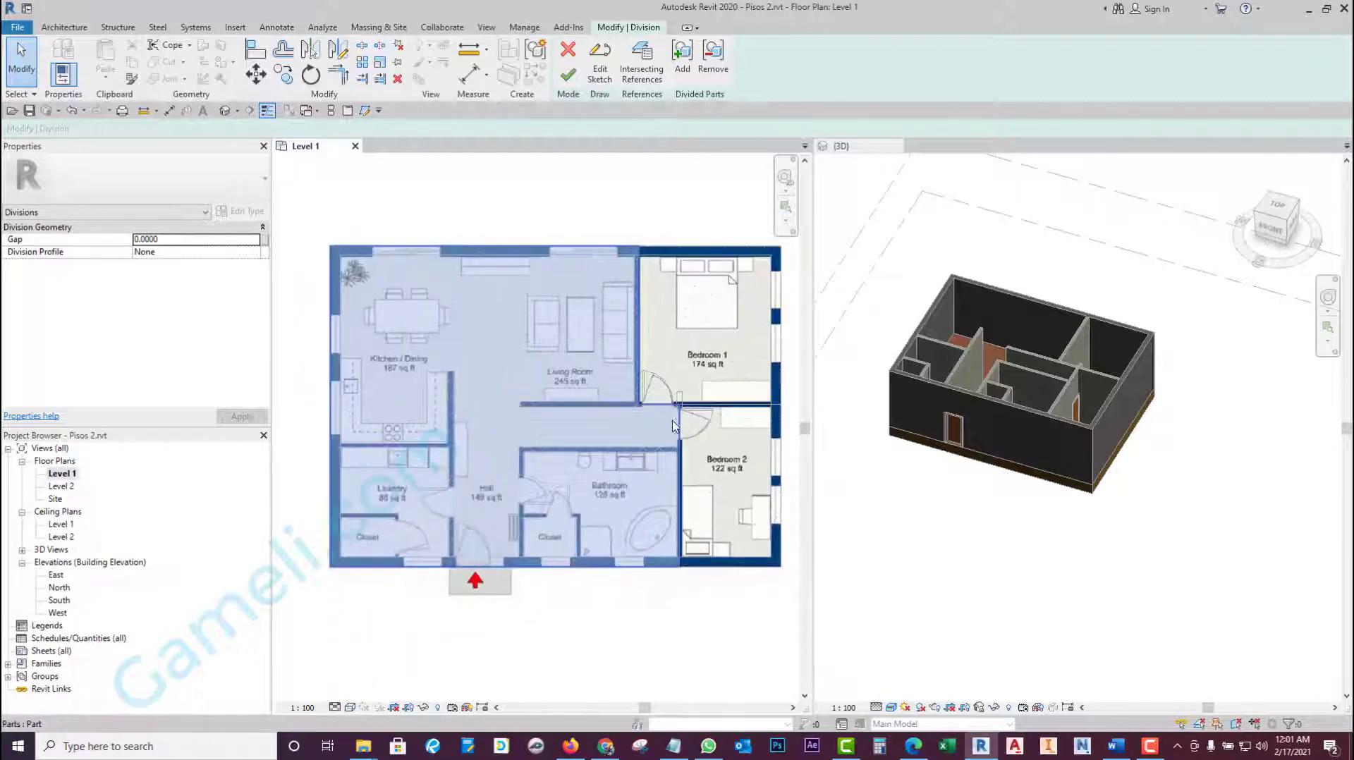
{"action": "scroll", "coordinate": [634, 484], "scroll_direction": "up", "scroll_amount": 1}
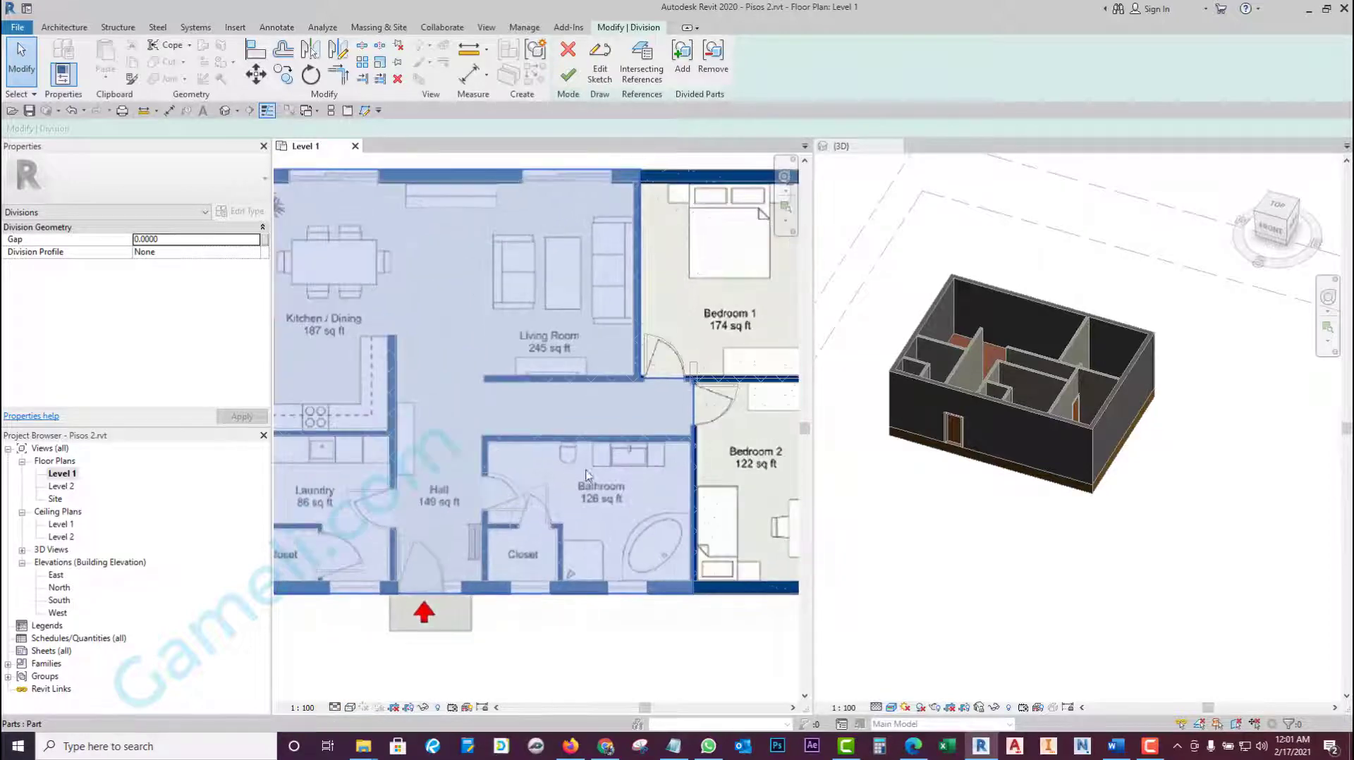
{"action": "scroll", "coordinate": [642, 477], "scroll_direction": "down", "scroll_amount": 2}
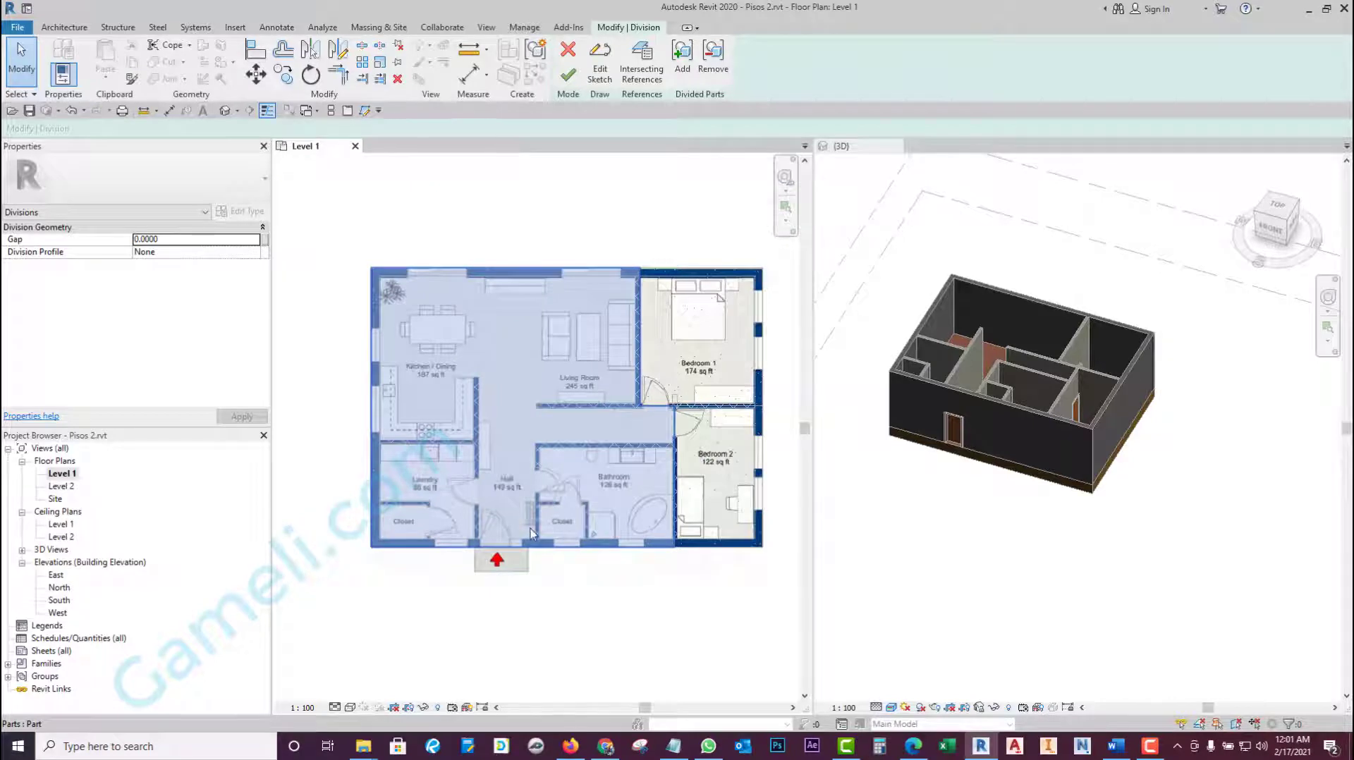
{"action": "scroll", "coordinate": [531, 534], "scroll_direction": "up", "scroll_amount": 1}
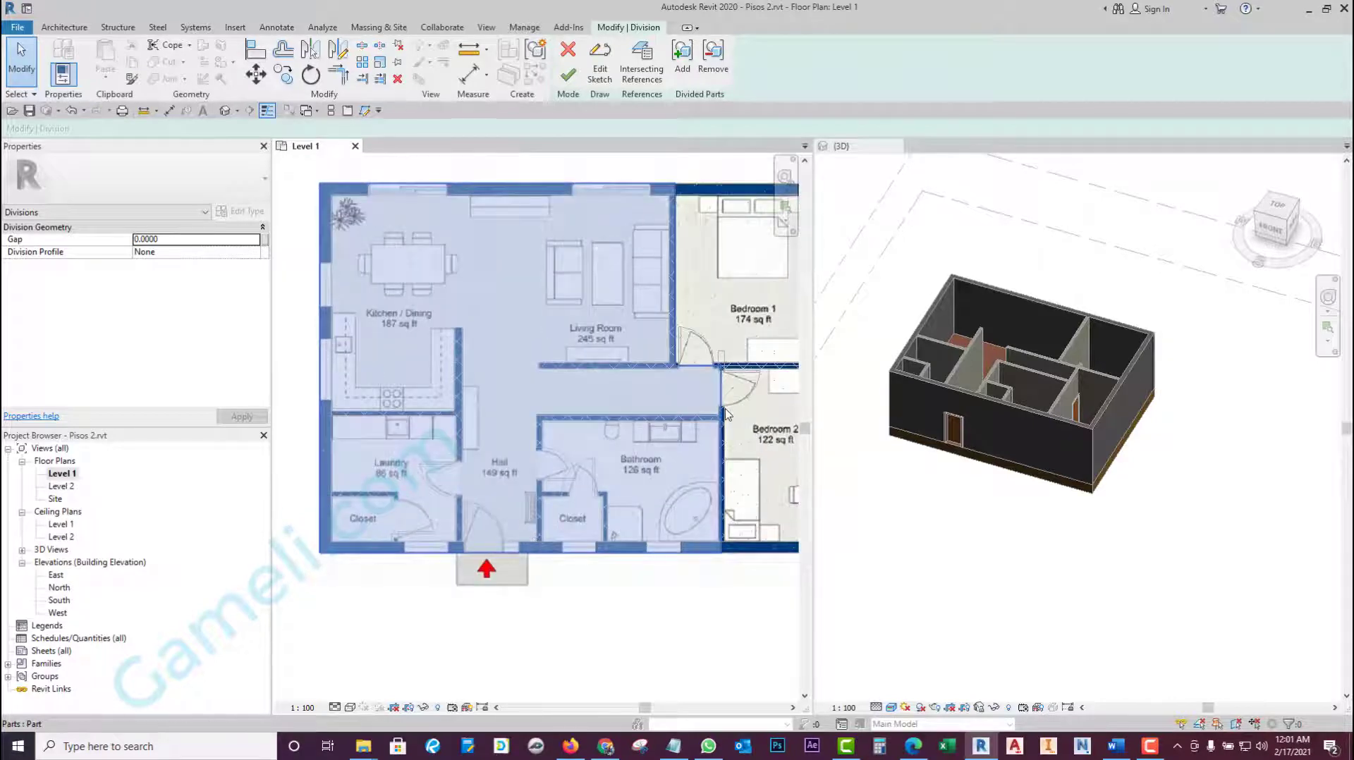
- Sketch a division line along the bathroom's top and left walls and finish the sketch
{"action": "left_click", "coordinate": [603, 56]}
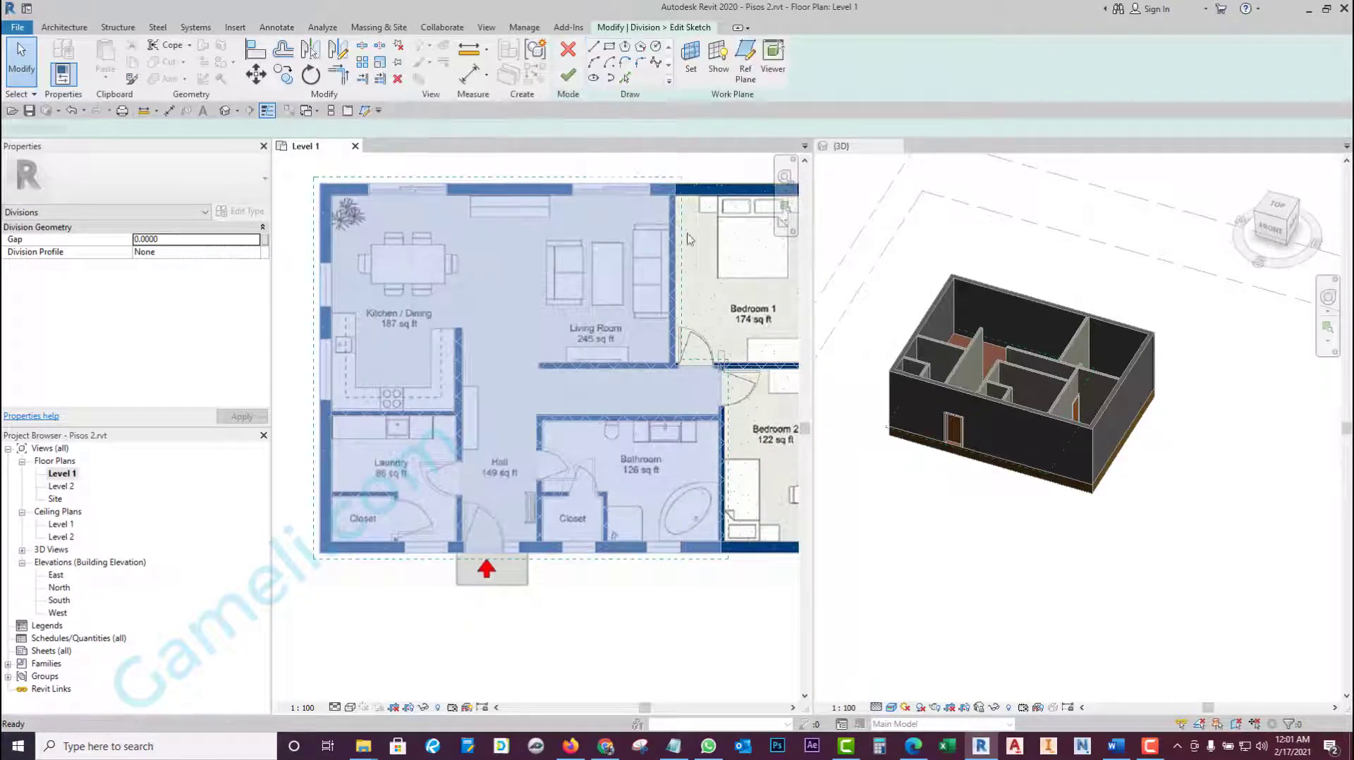
{"action": "left_click", "coordinate": [710, 418]}
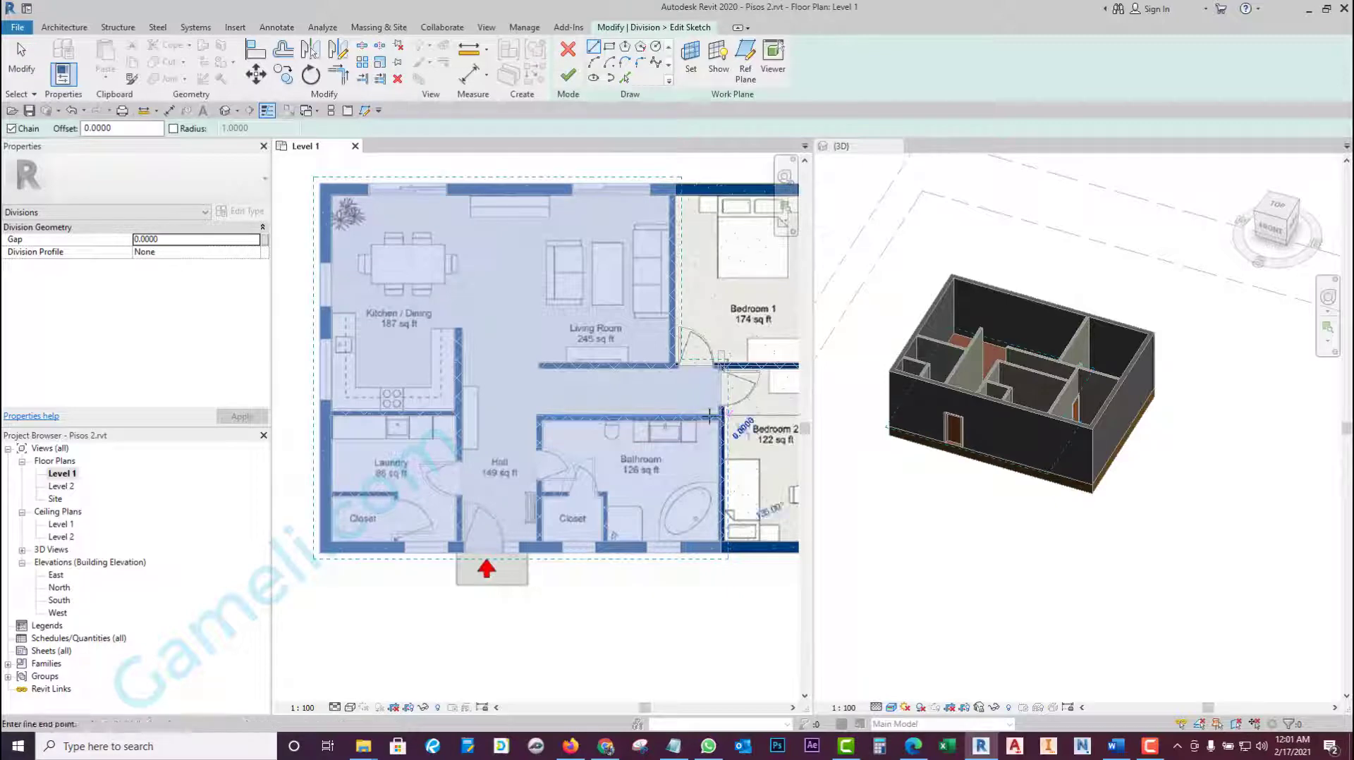
{"action": "left_click", "coordinate": [537, 417]}
{"action": "left_click", "coordinate": [538, 584]}
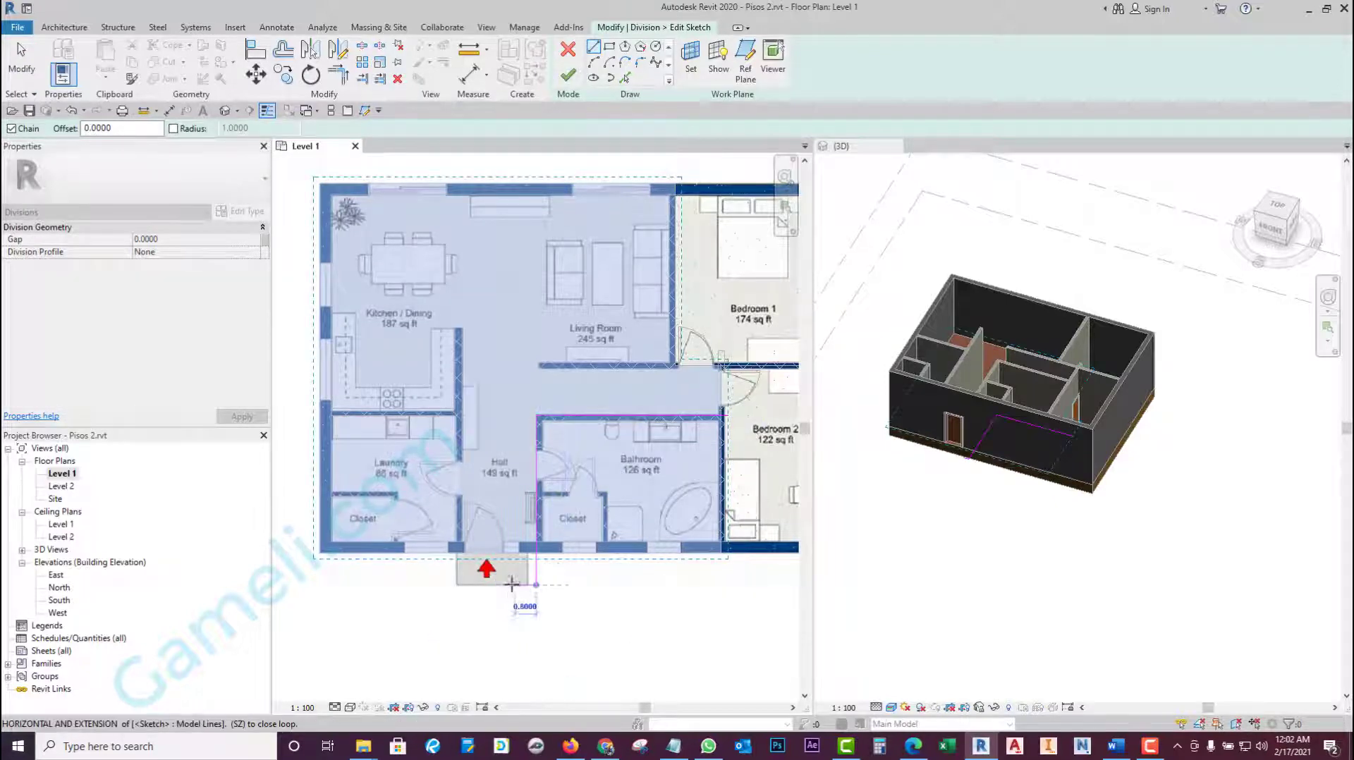
{"action": "left_click", "coordinate": [567, 74]}
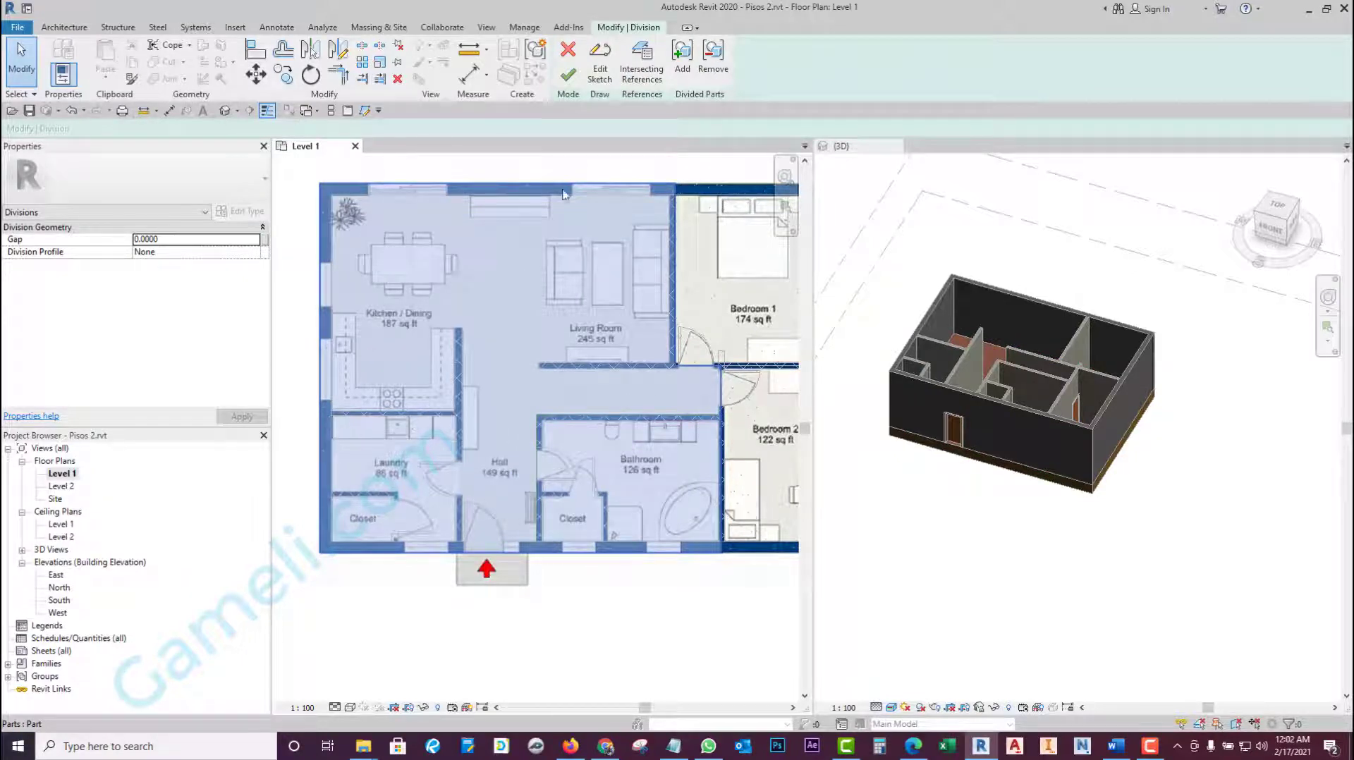
- Add a line along the Laundry's top wall and down the Hall's left side, then finish the division
{"action": "left_click", "coordinate": [600, 68]}
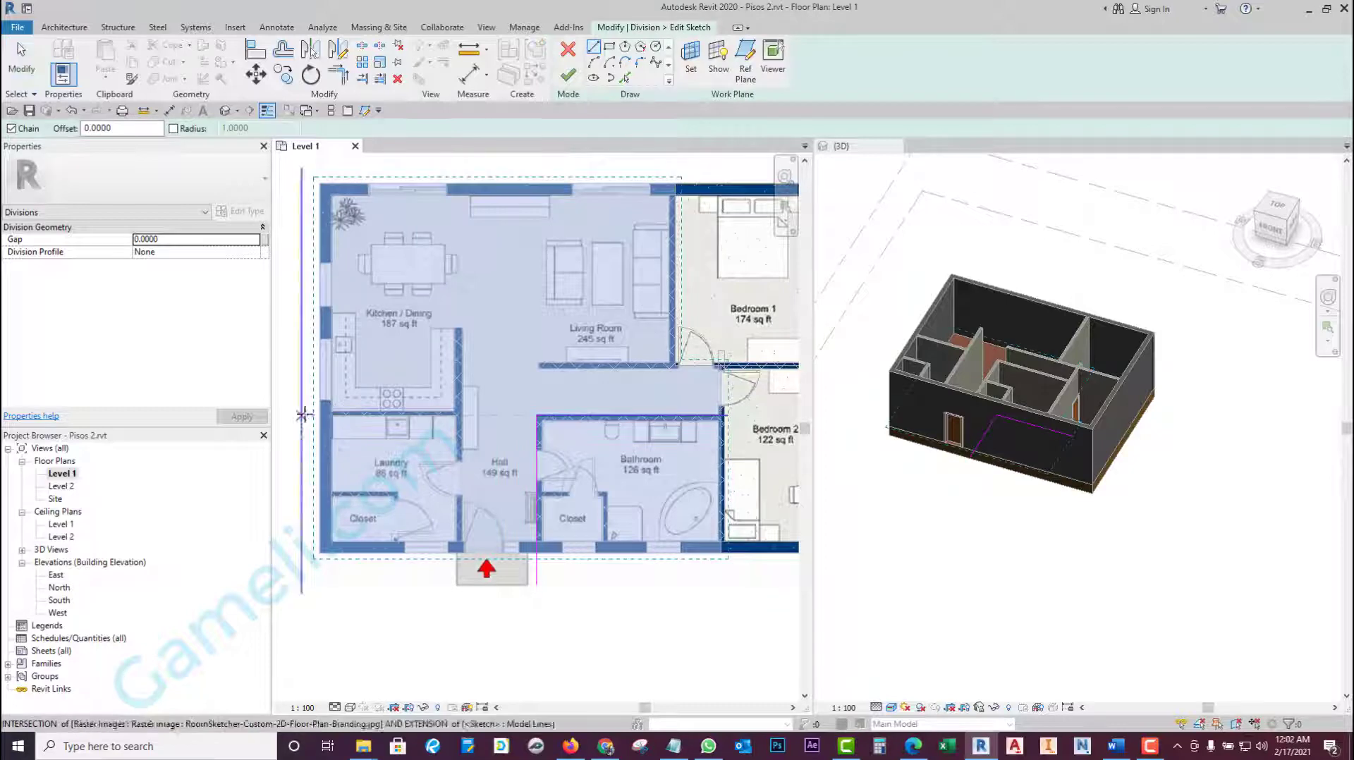
{"action": "left_click", "coordinate": [302, 414]}
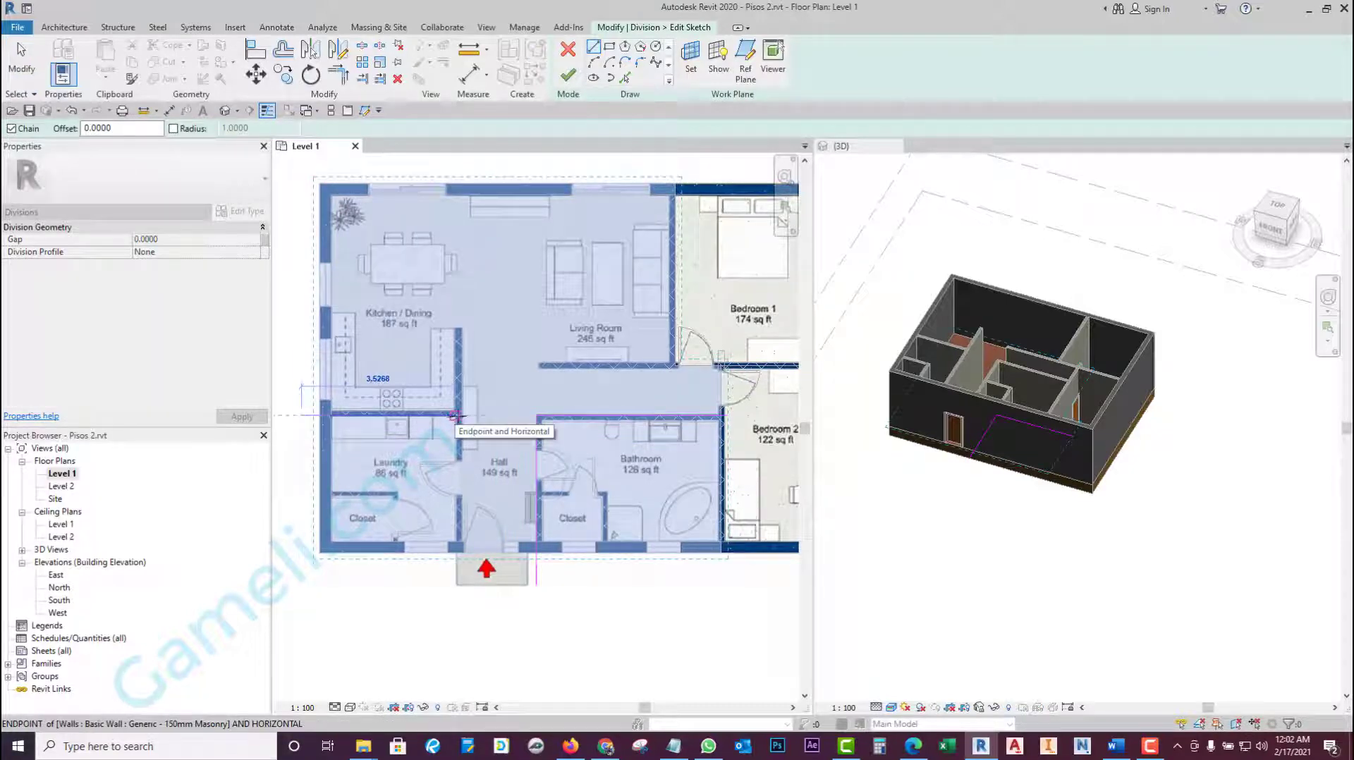
{"action": "left_click", "coordinate": [455, 414]}
{"action": "scroll", "coordinate": [455, 415], "scroll_direction": "up", "scroll_amount": 3}
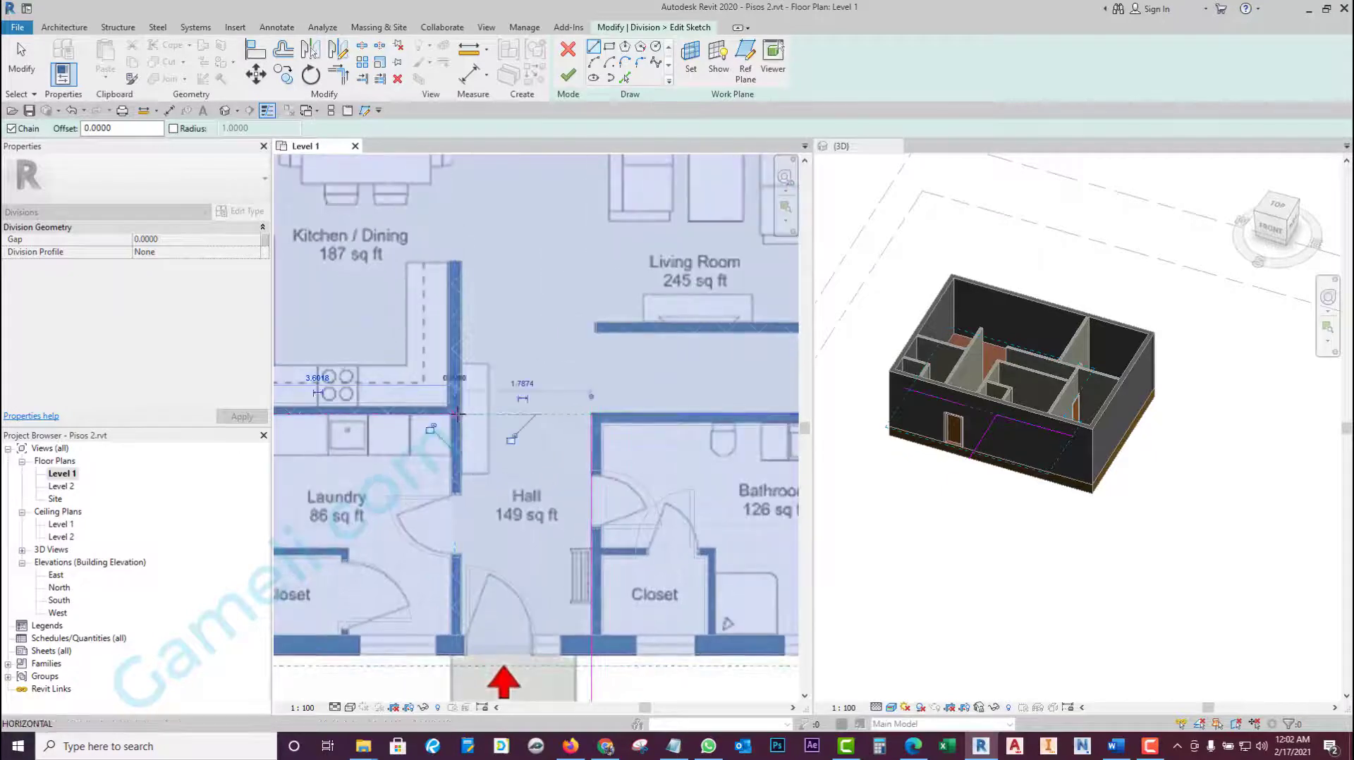
{"action": "scroll", "coordinate": [457, 414], "scroll_direction": "down", "scroll_amount": 3}
{"action": "left_click", "coordinate": [464, 639]}
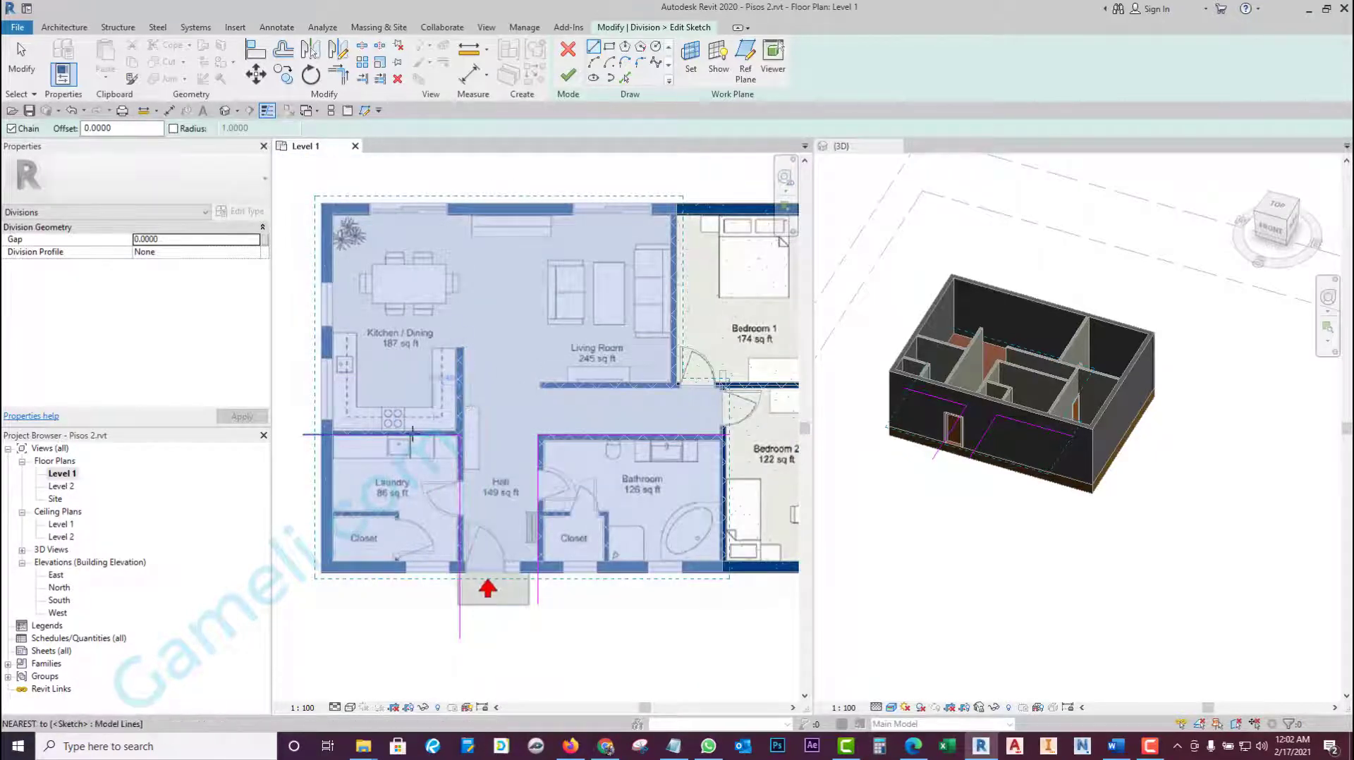
{"action": "left_click", "coordinate": [572, 75]}
{"action": "scroll", "coordinate": [553, 503], "scroll_direction": "down", "scroll_amount": 1}
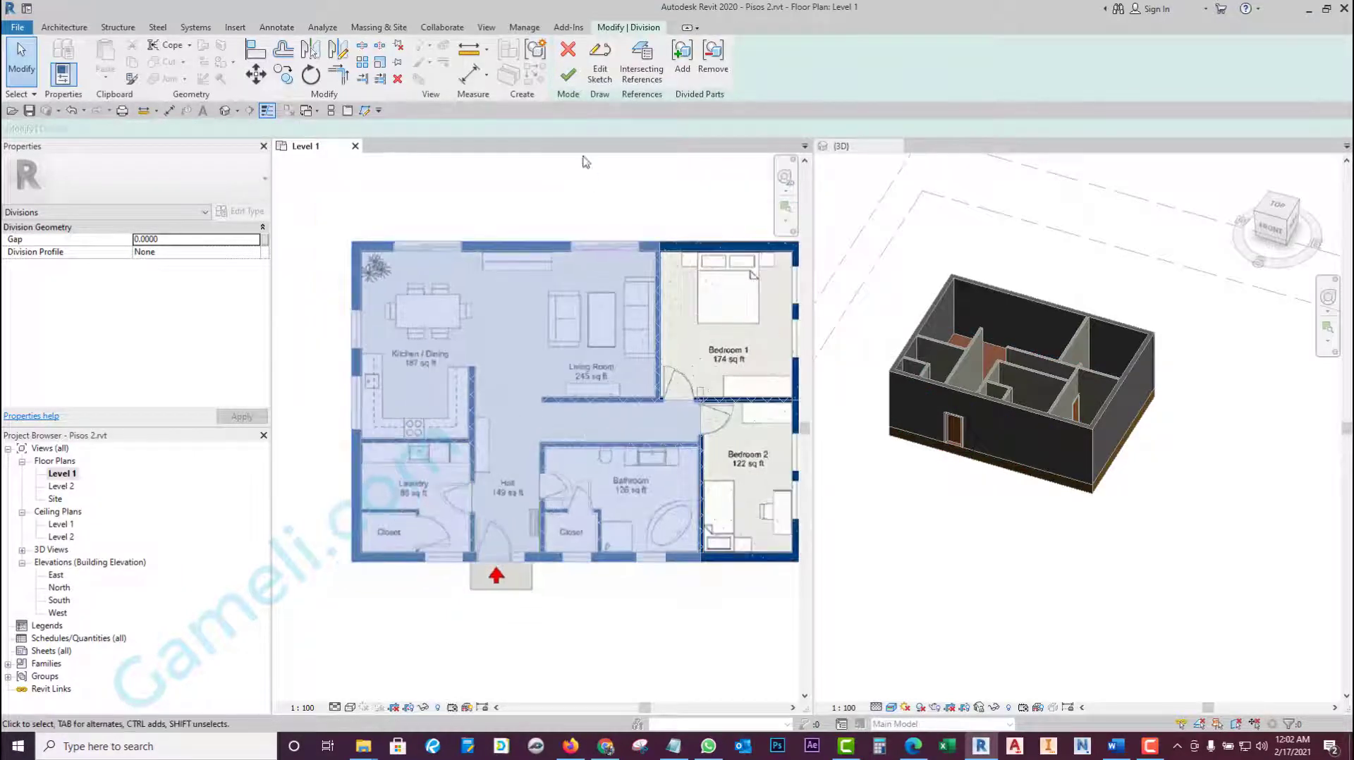
{"action": "left_click", "coordinate": [569, 78]}
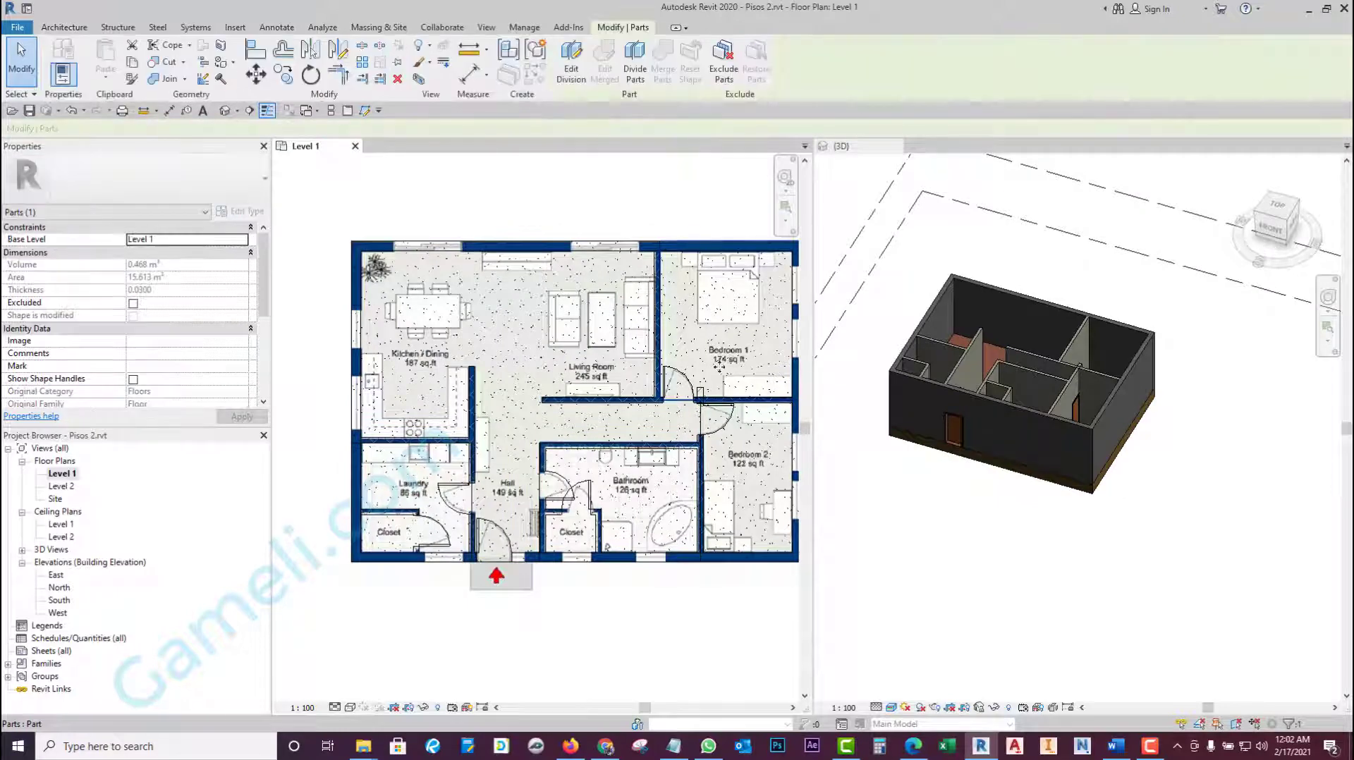
- Switch the plan to Shaded visual style and select the upper-right room's floor part
{"action": "left_click", "coordinate": [349, 708]}
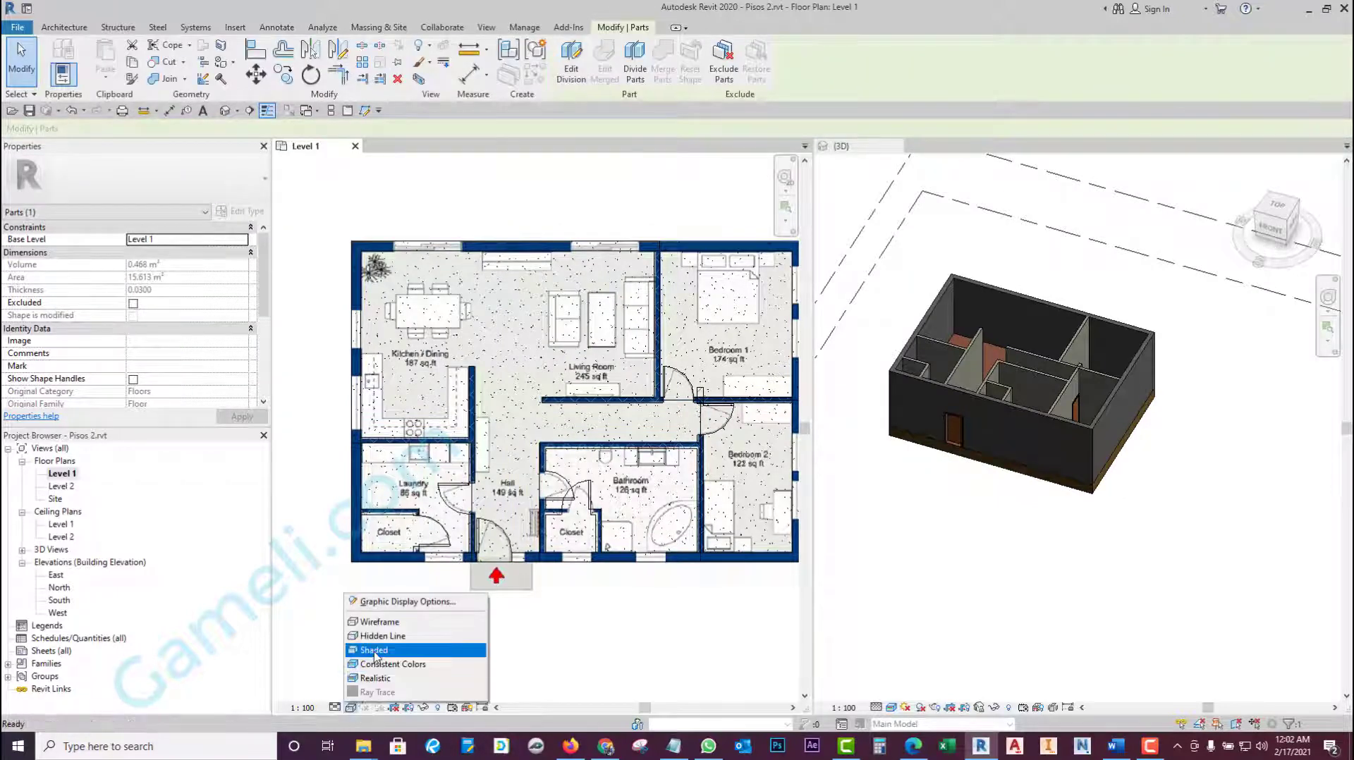
{"action": "left_click", "coordinate": [385, 649]}
{"action": "left_click", "coordinate": [550, 670]}
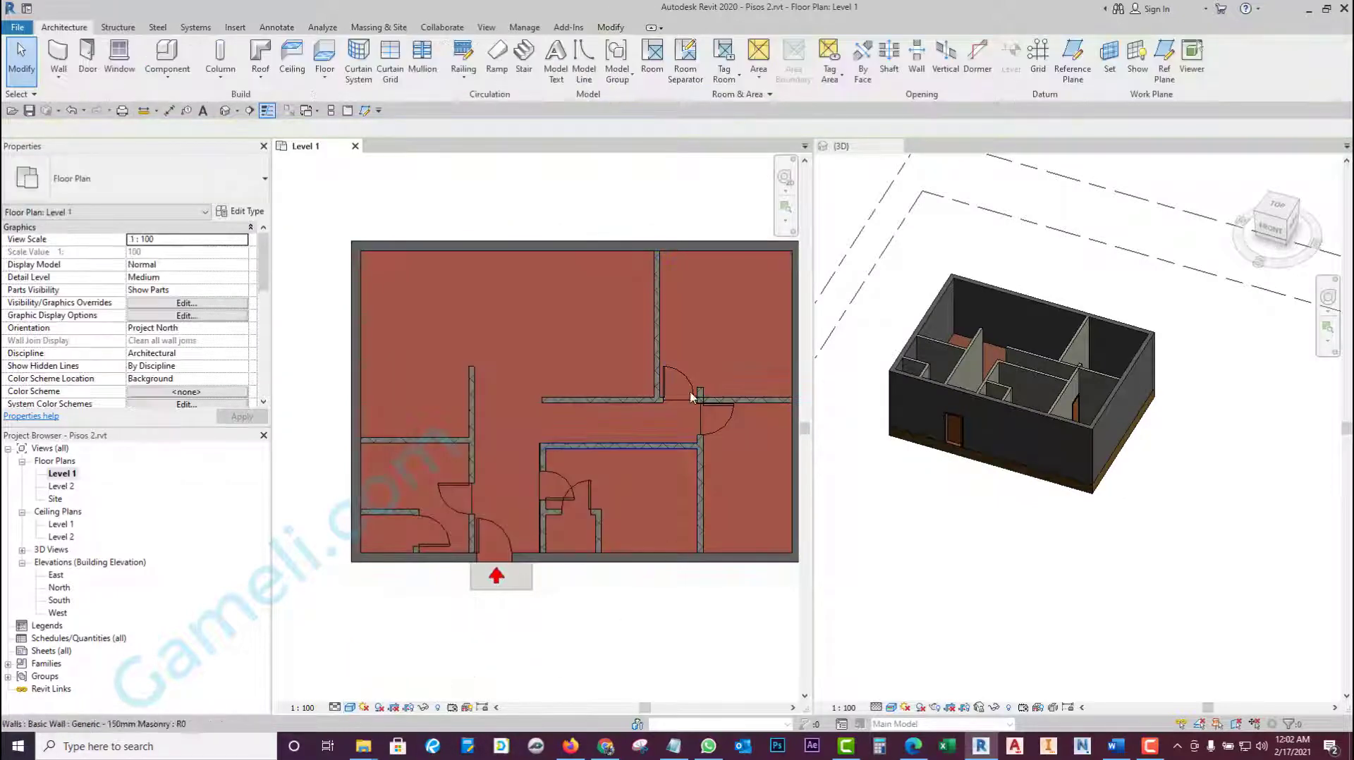
{"action": "left_click", "coordinate": [710, 334]}
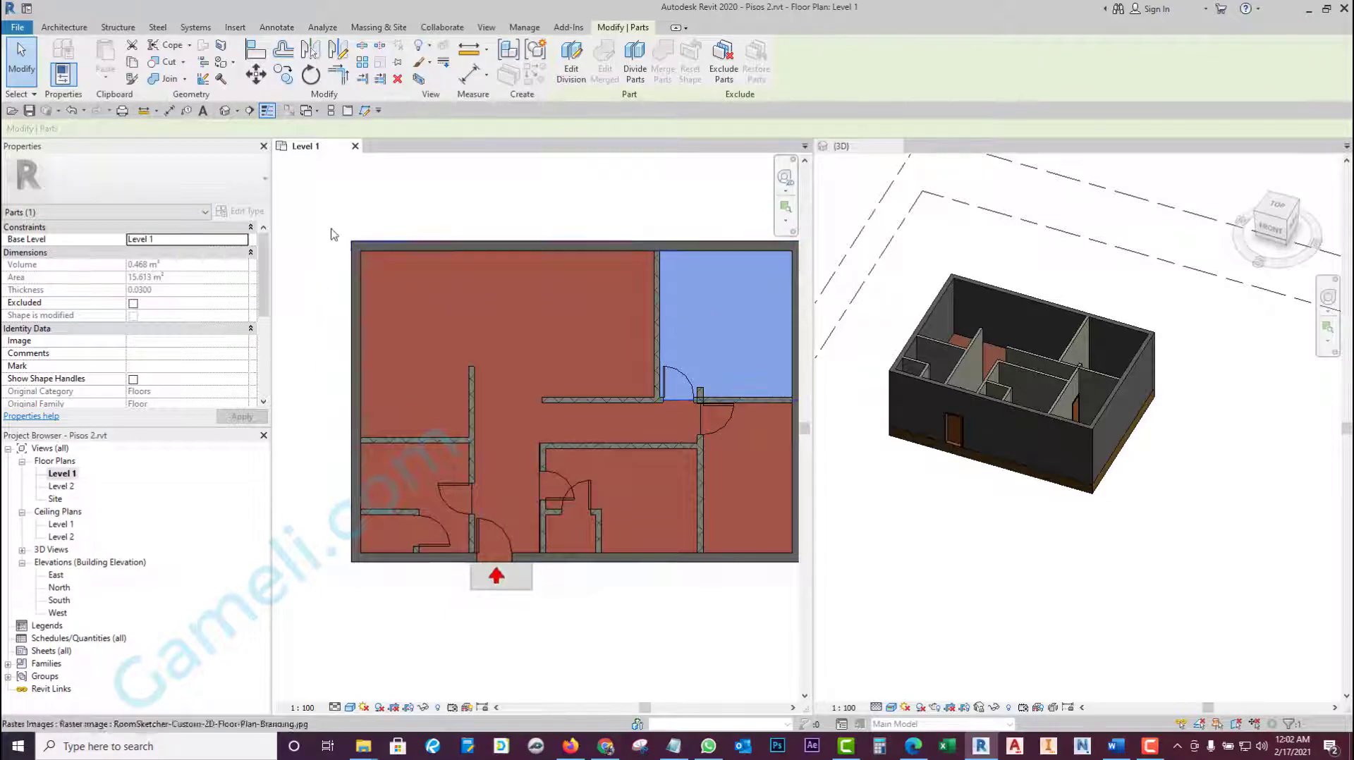
- Inspect the floor type's layers (Tile, Mortero, concrete, gravel) unchanged, then reselect the upper-right floor part
{"action": "left_click", "coordinate": [970, 464]}
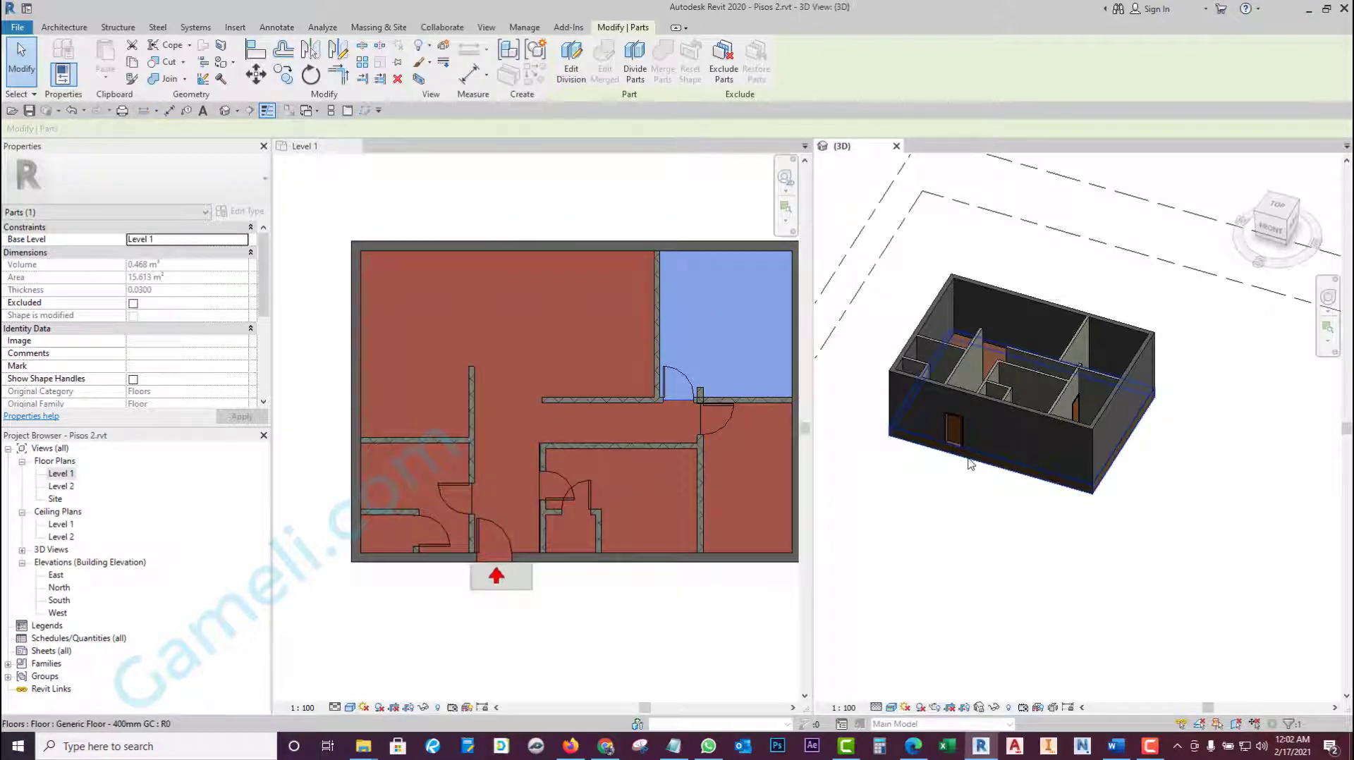
{"action": "left_click", "coordinate": [970, 464]}
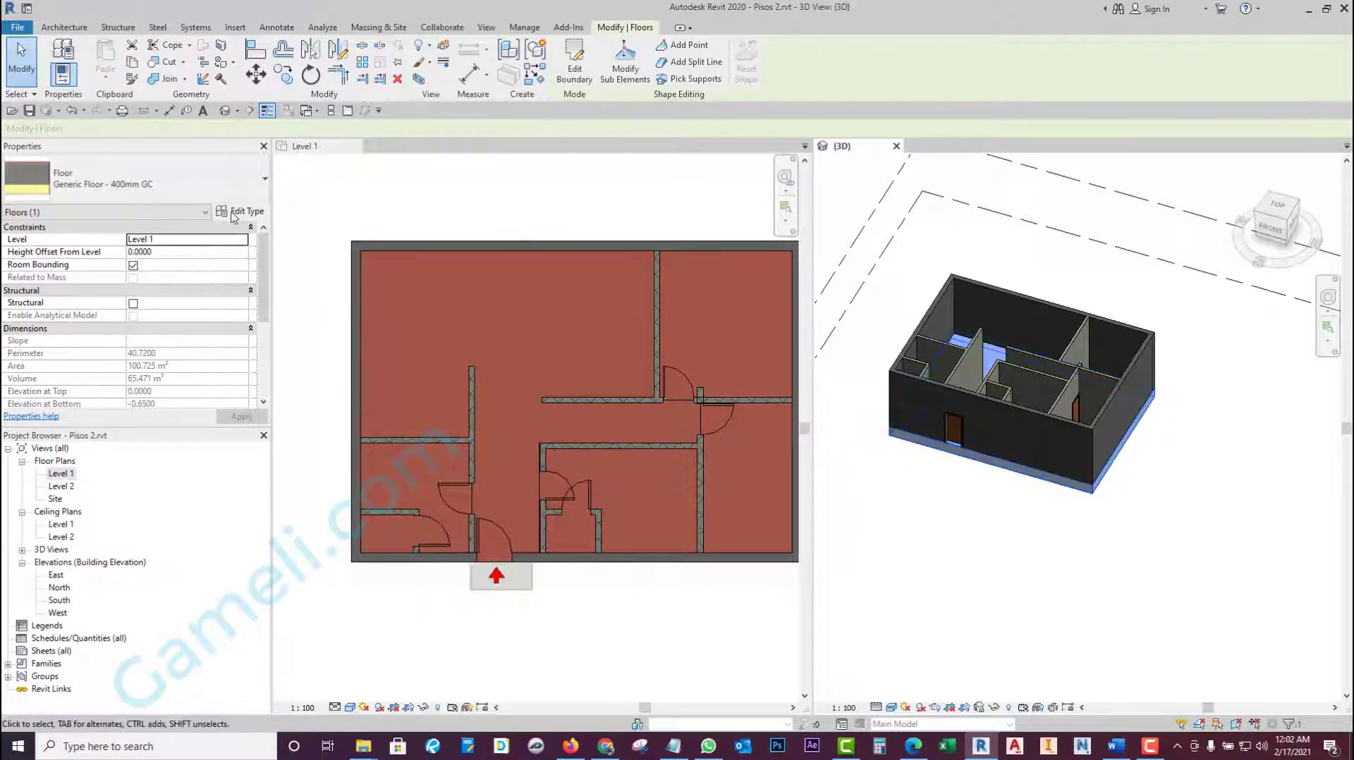
{"action": "left_click", "coordinate": [233, 213]}
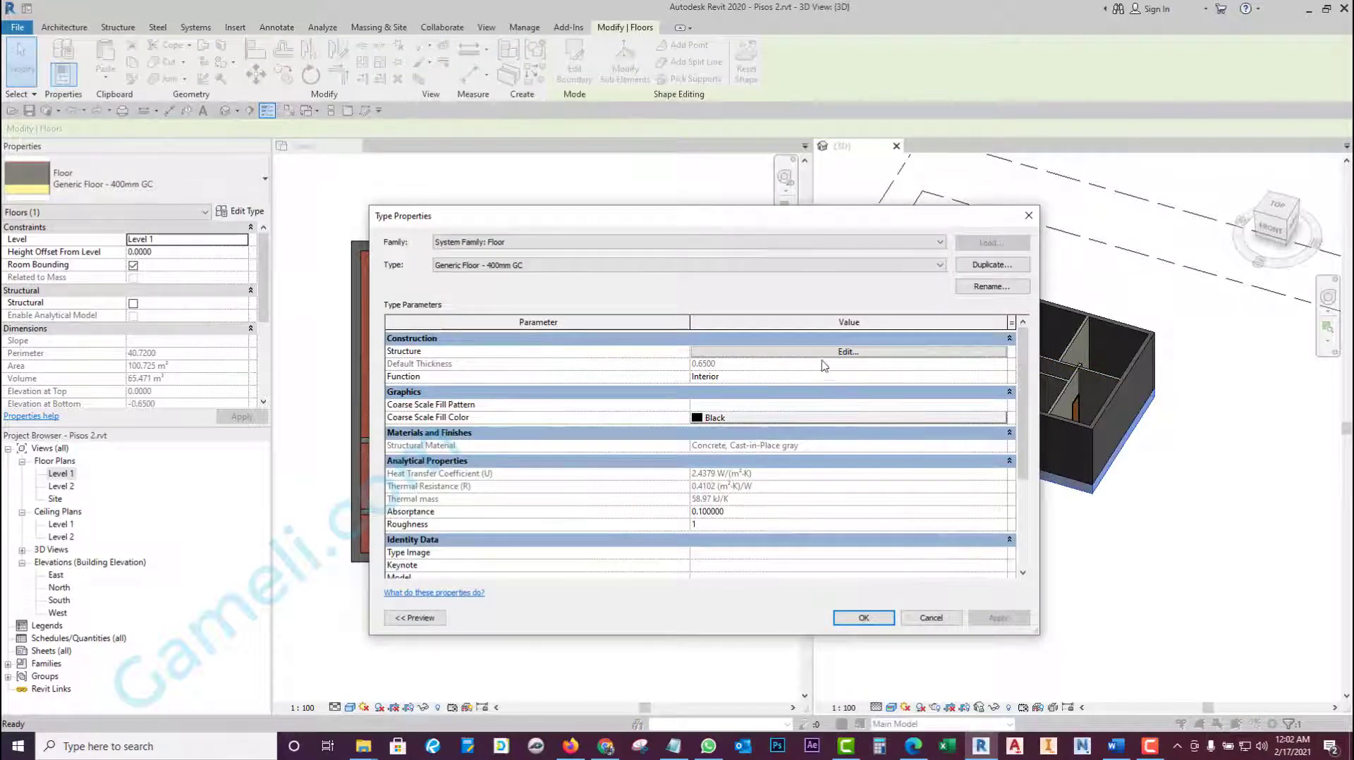
{"action": "left_click", "coordinate": [820, 351]}
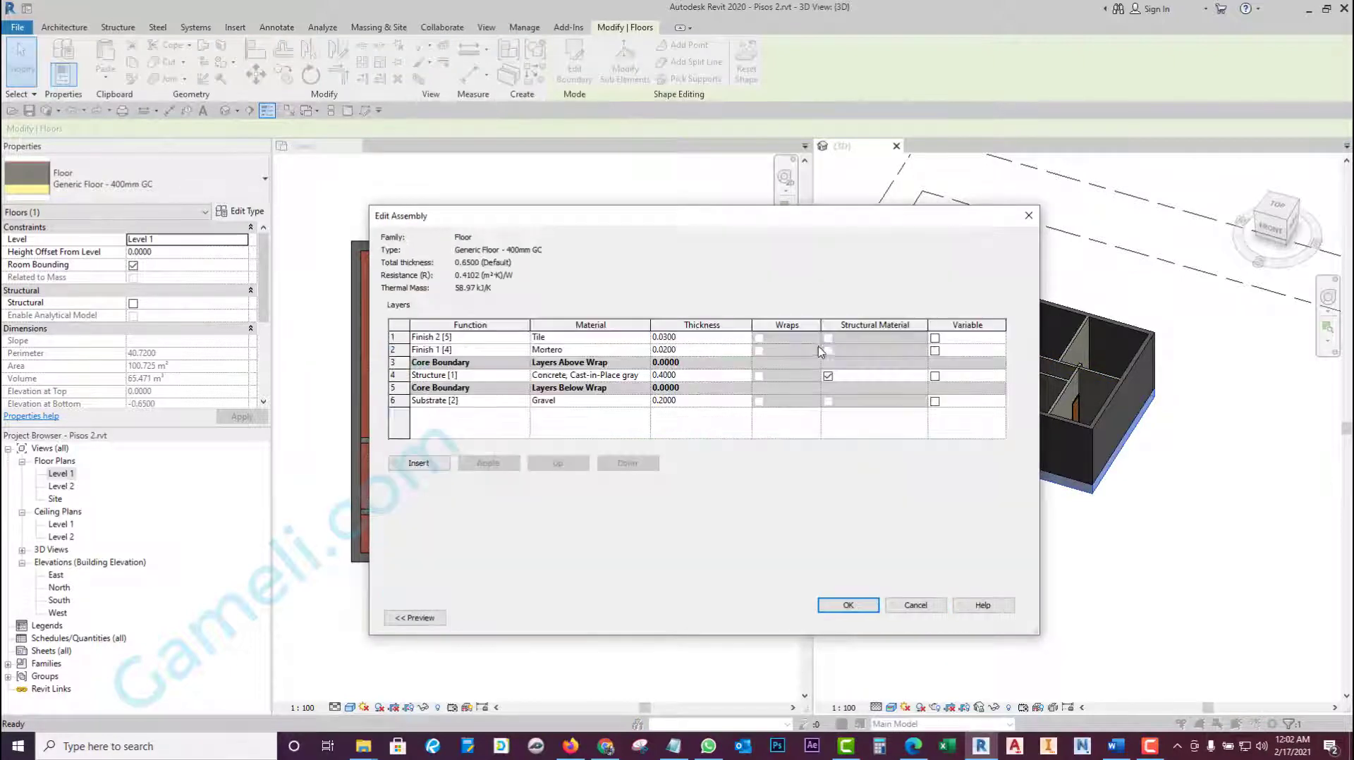
{"action": "left_click", "coordinate": [555, 339]}
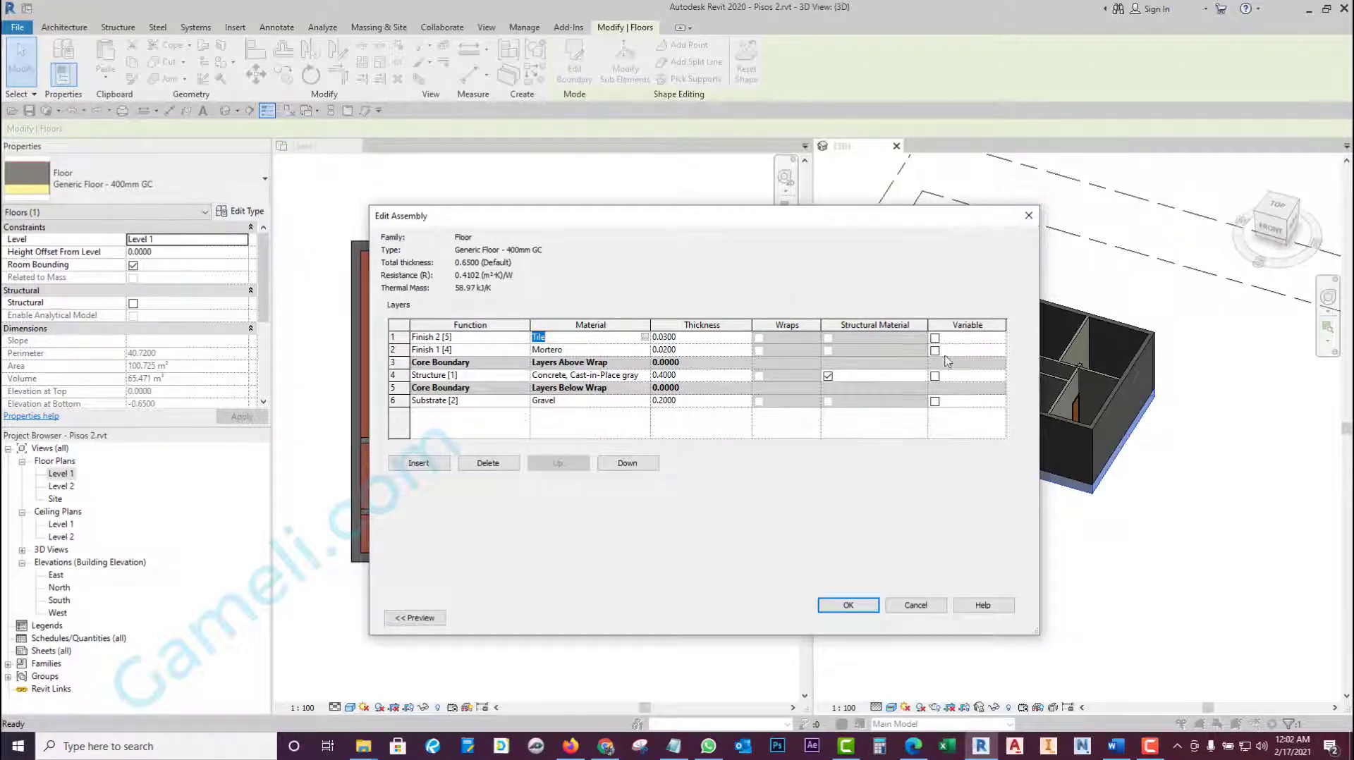
{"action": "left_click", "coordinate": [1029, 215]}
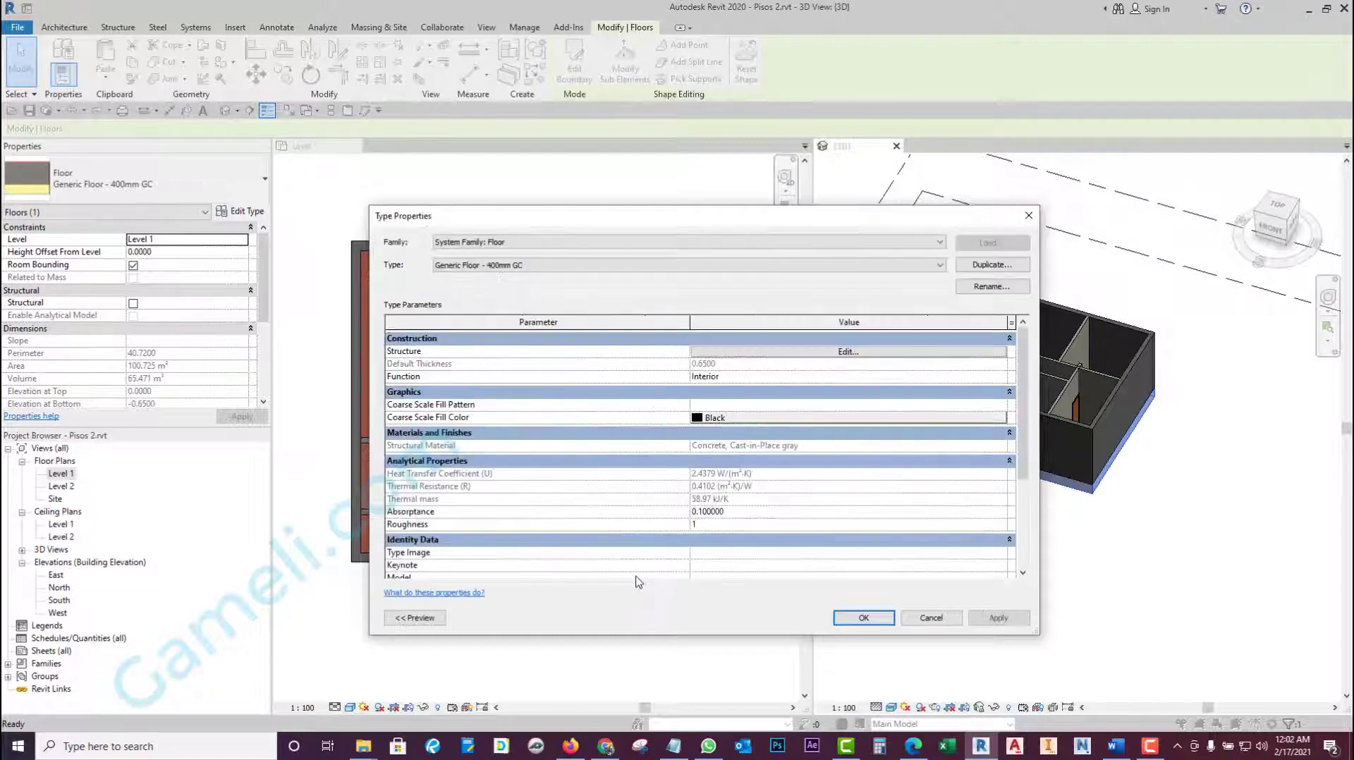
{"action": "left_click", "coordinate": [930, 617]}
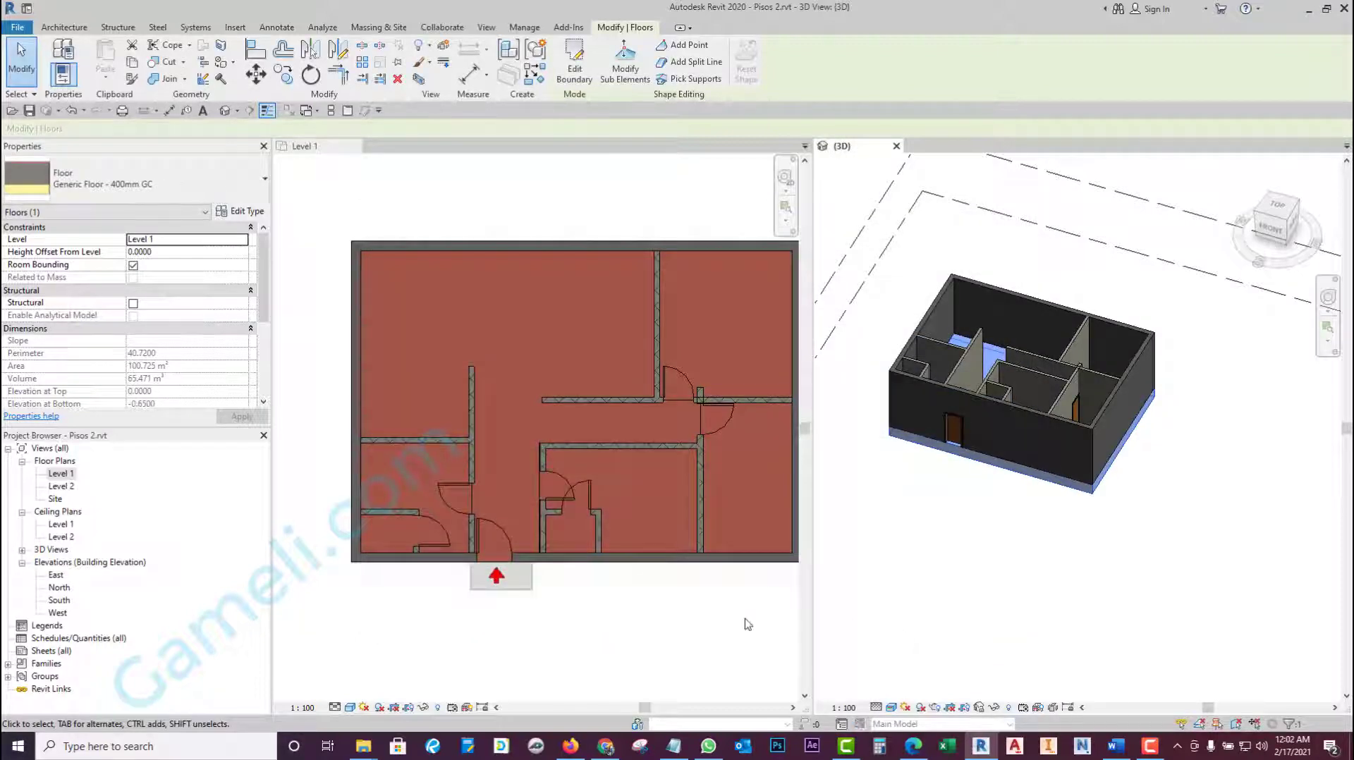
{"action": "left_click", "coordinate": [765, 384]}
{"action": "left_click", "coordinate": [736, 335]}
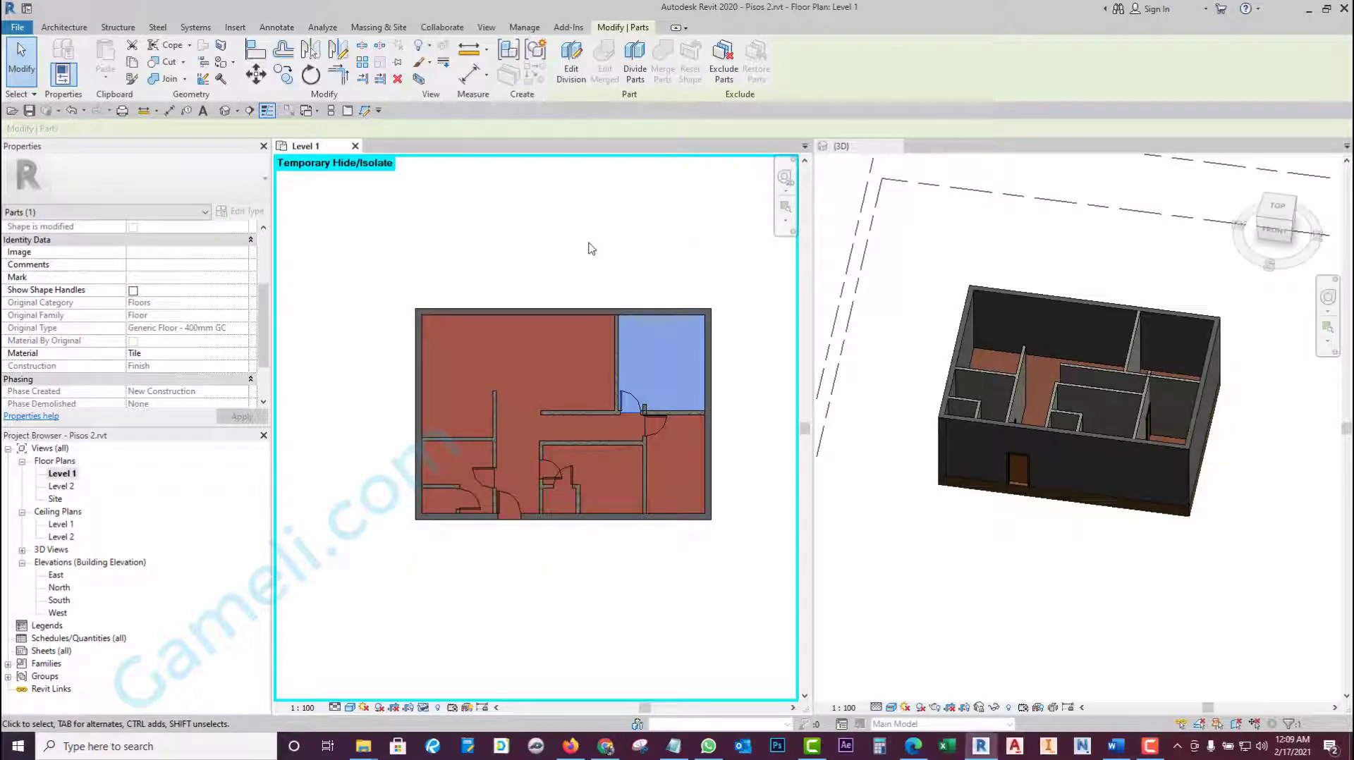
- Create a new blank material from the floor part's Material property
{"action": "scroll", "coordinate": [267, 341], "scroll_direction": "down", "scroll_amount": 3}
{"action": "scroll", "coordinate": [266, 341], "scroll_direction": "down", "scroll_amount": 1}
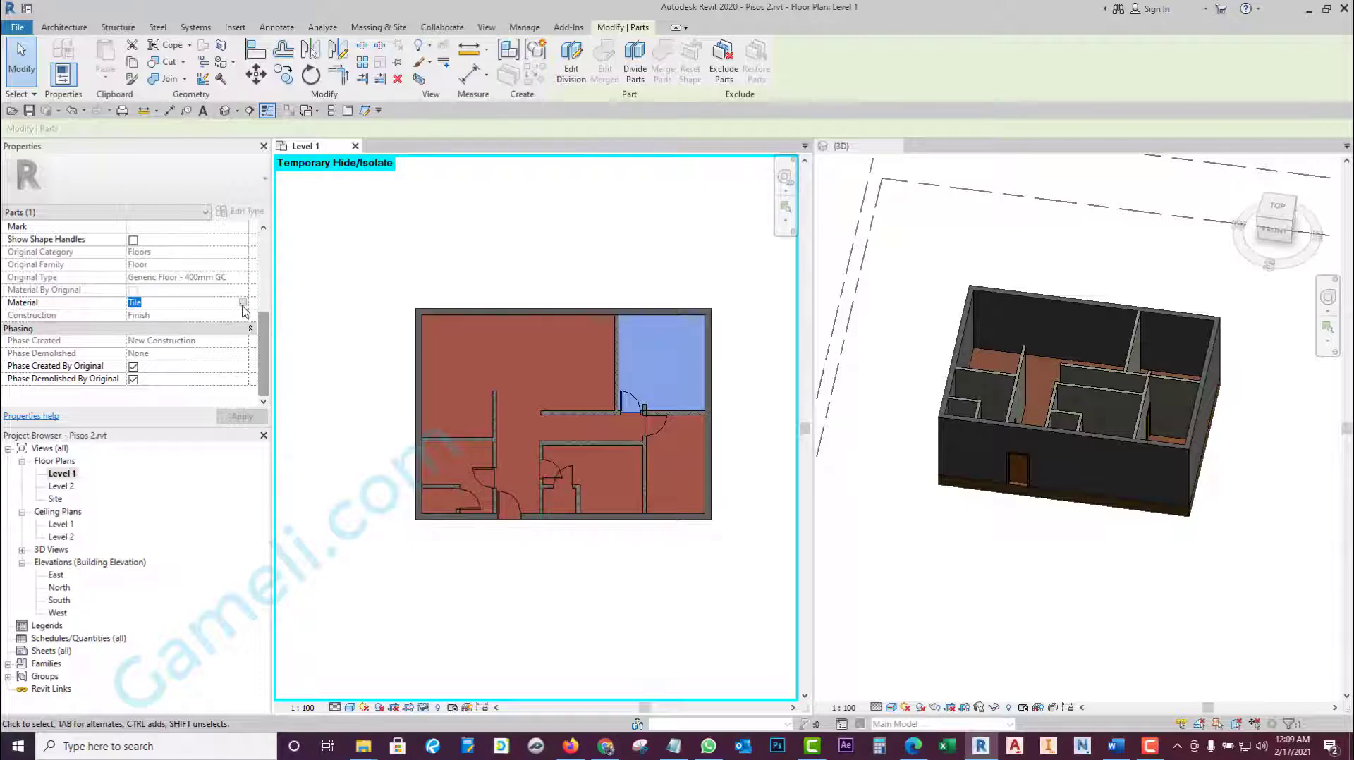
{"action": "left_click", "coordinate": [243, 303]}
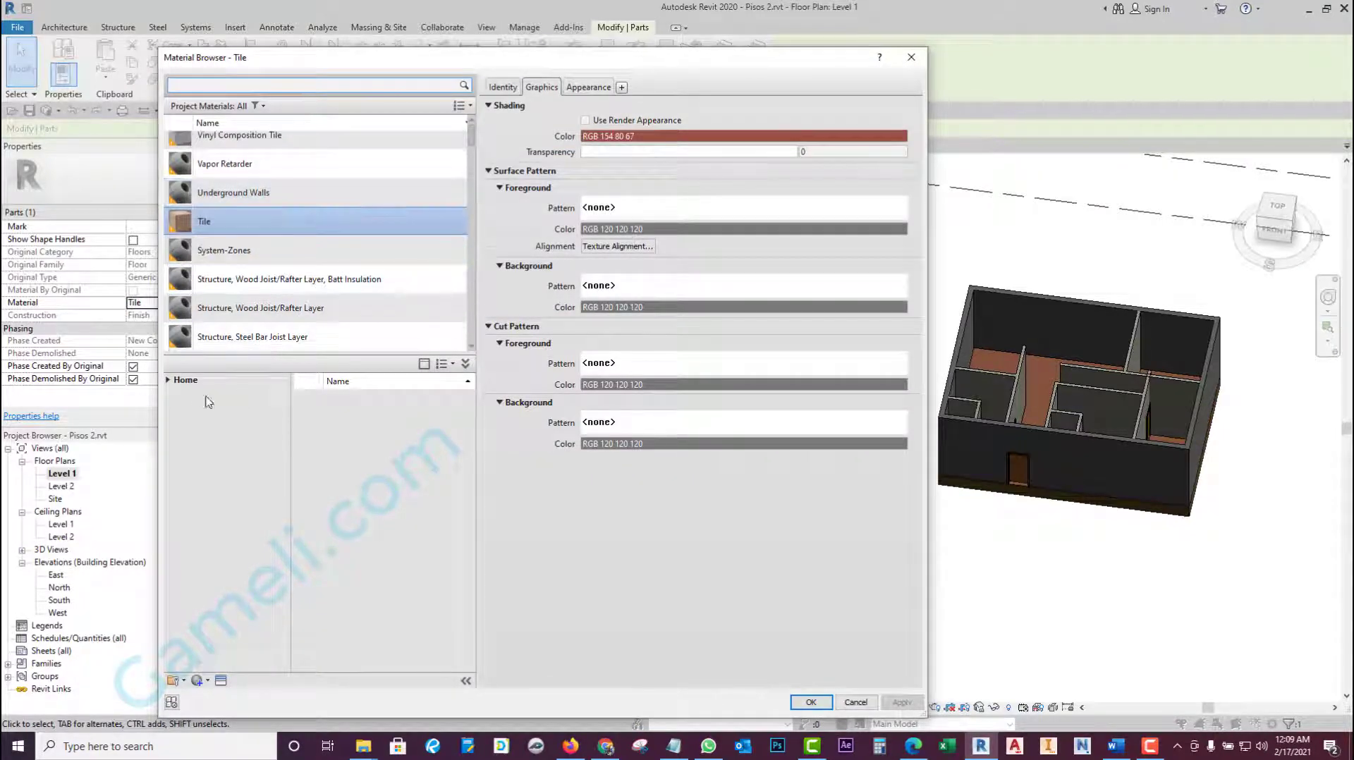
{"action": "left_click", "coordinate": [198, 680]}
{"action": "left_click", "coordinate": [233, 694]}
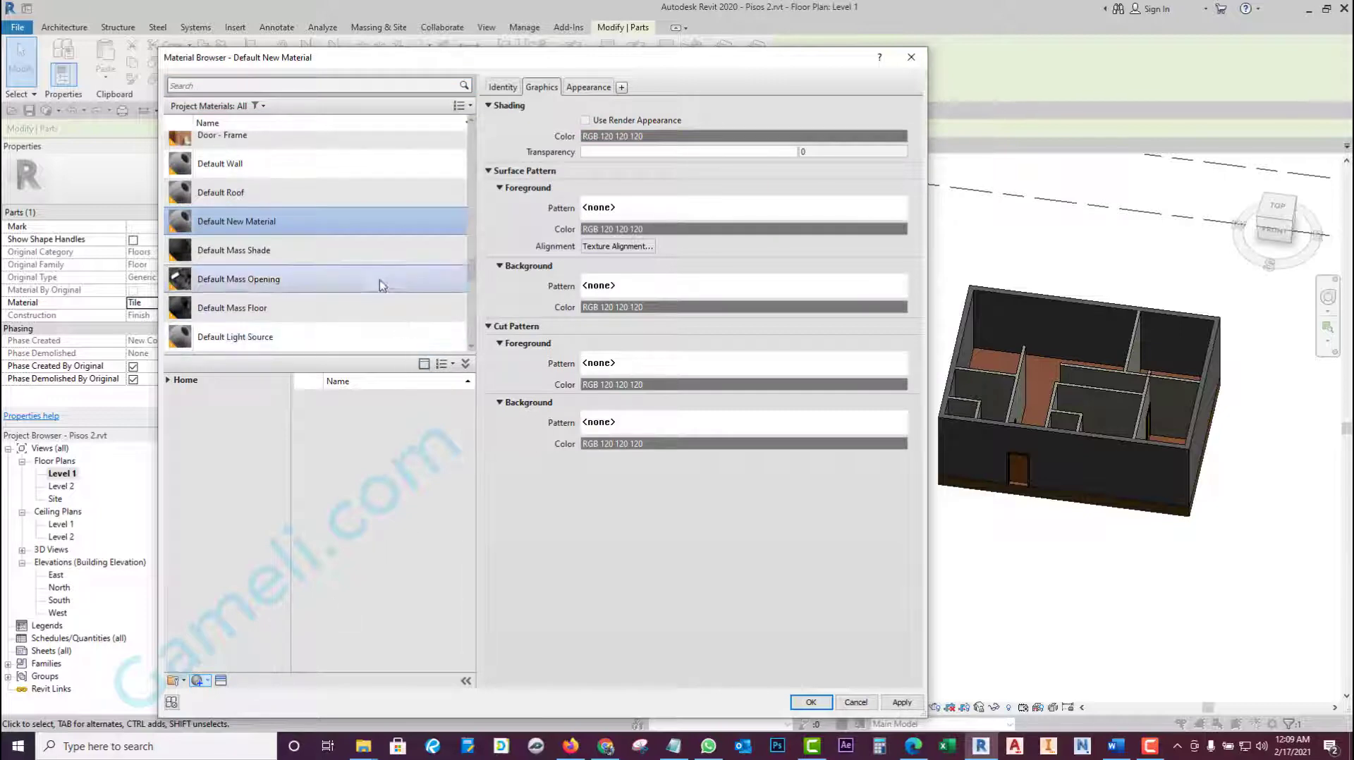
- Rename the new material to 'Alfombra' and bring up the appearance Asset Browser
{"action": "right_click", "coordinate": [326, 227]}
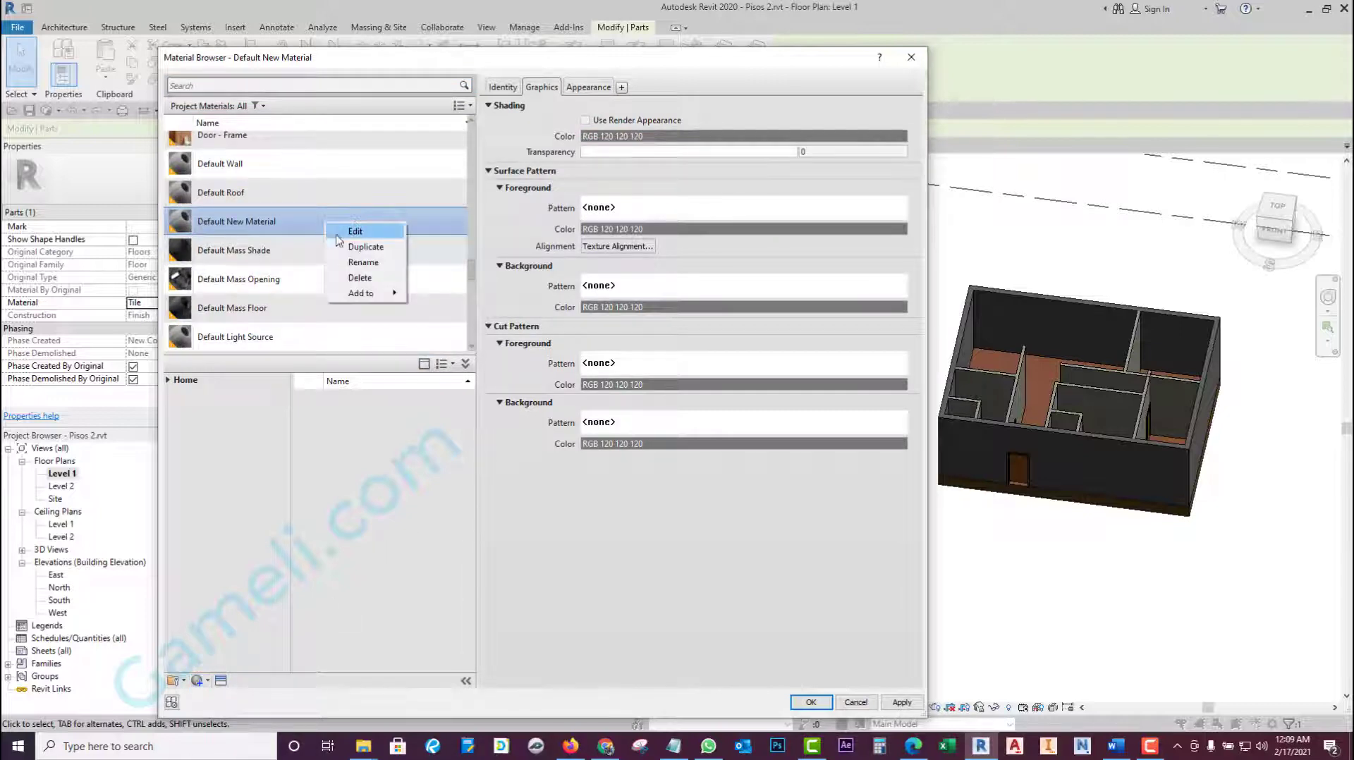
{"action": "left_click", "coordinate": [364, 265]}
{"action": "type", "text": "Alfombra"}
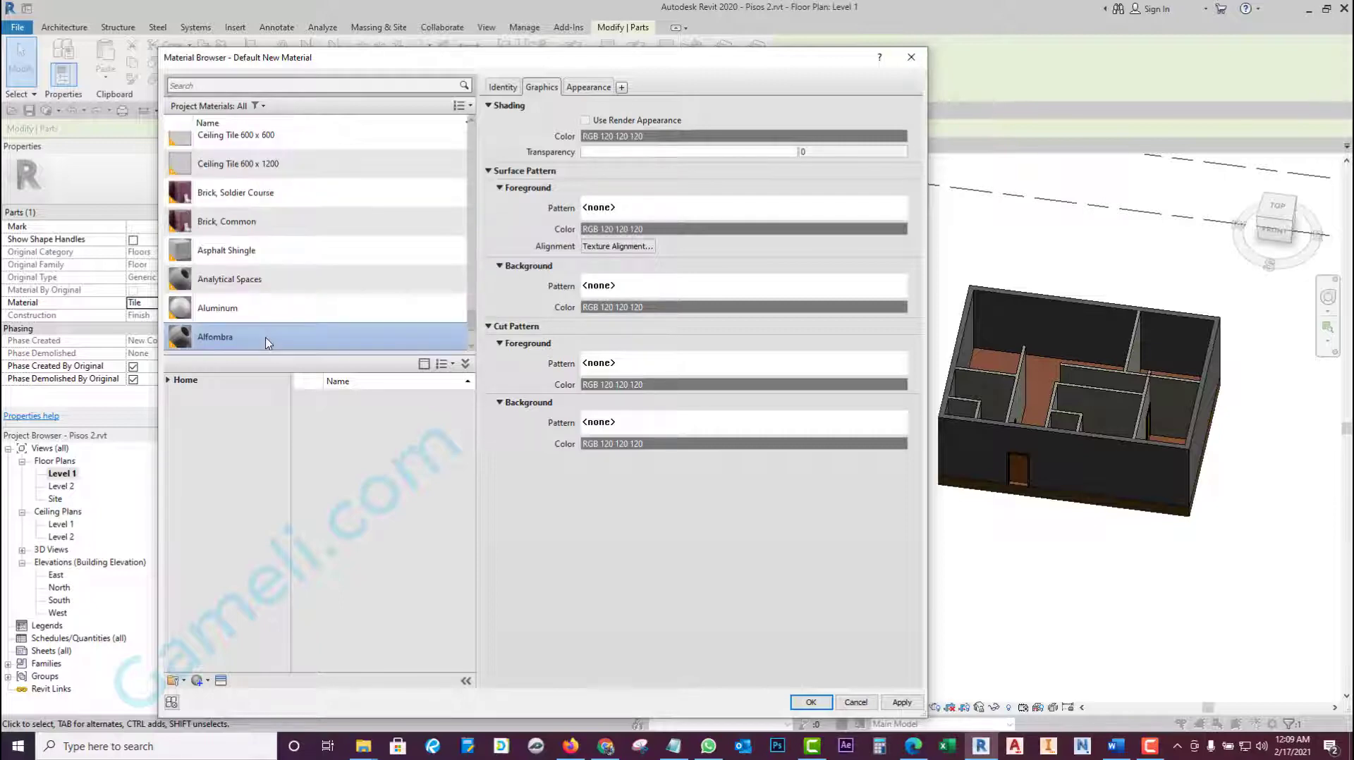
{"action": "left_click", "coordinate": [220, 682]}
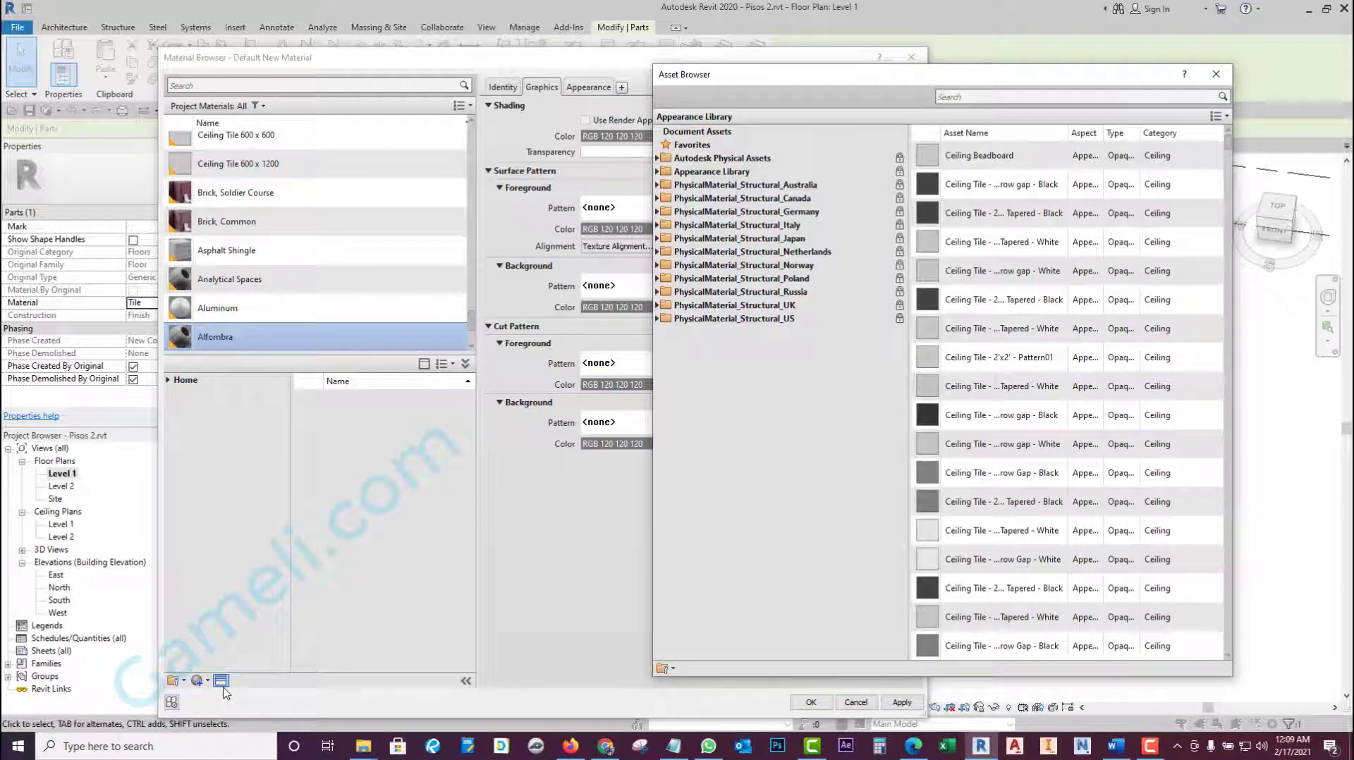
- Give Alfombra the Flooring > Carpet appearance 'Carpet - Berber - Tan - Stripes' from the Asset Browser
{"action": "left_click", "coordinate": [1000, 97]}
{"action": "type", "text": "carpe"}
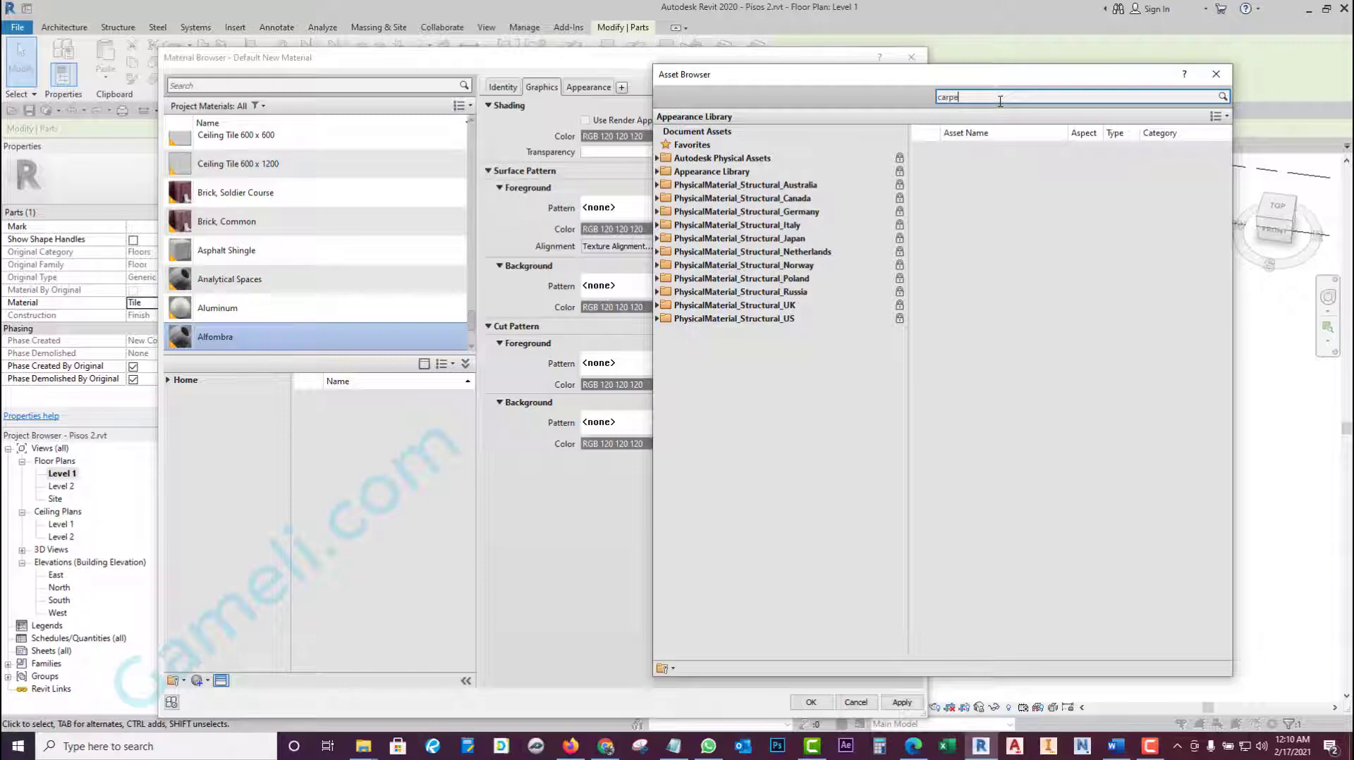
{"action": "type", "text": "t"}
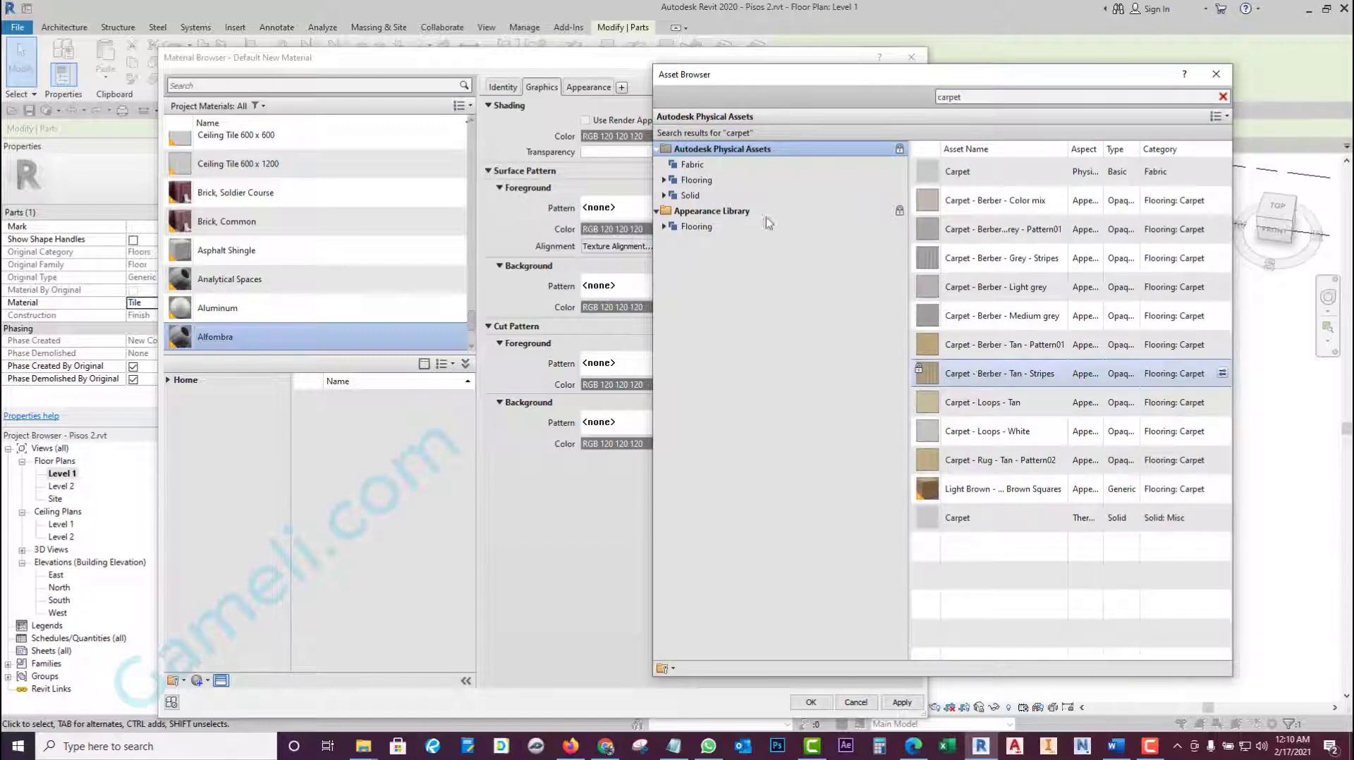
{"action": "left_click", "coordinate": [663, 181]}
{"action": "left_click", "coordinate": [690, 199]}
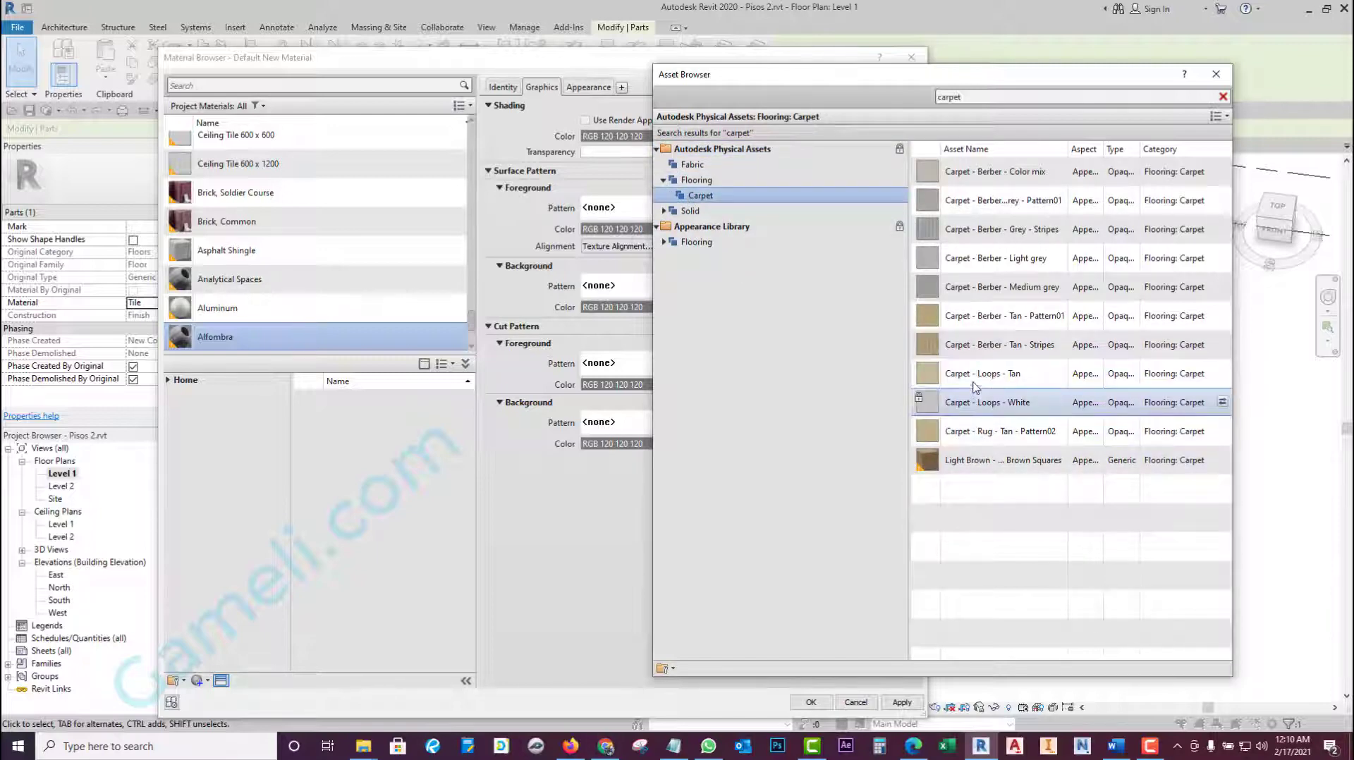
{"action": "mouse_move", "coordinate": [1000, 345]}
{"action": "double_click", "coordinate": [981, 350]}
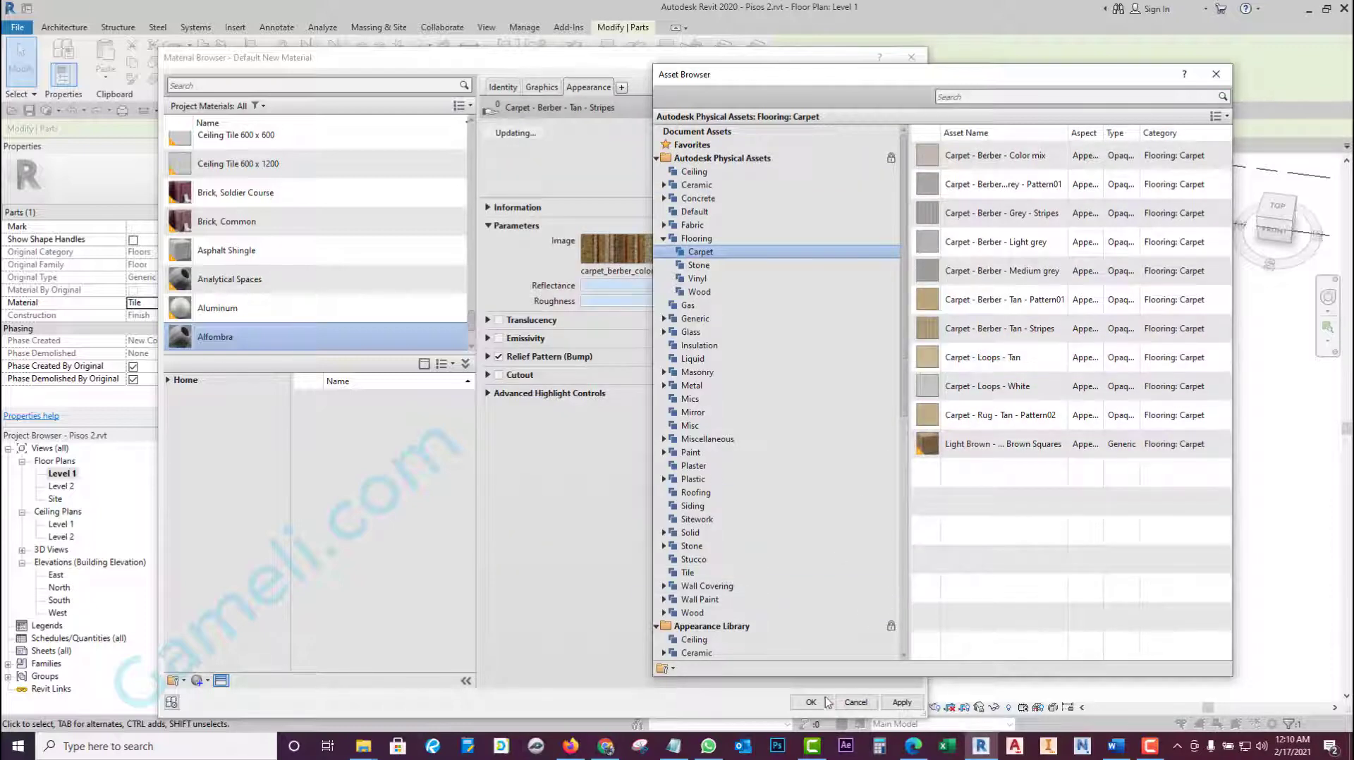
{"action": "left_click", "coordinate": [1216, 76]}
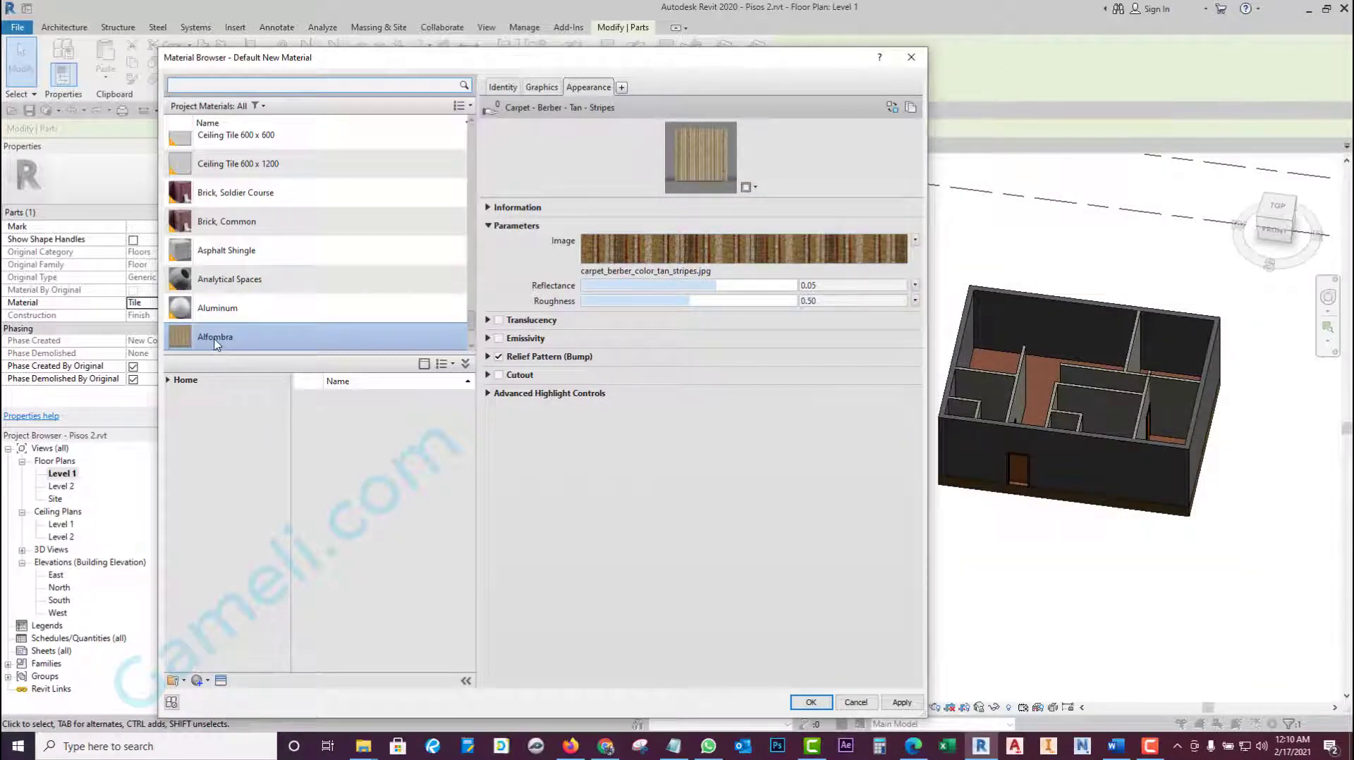
- Set Alfombra's shading colour to tan (RGB 197 167 99) and assign it to the floor part
{"action": "left_click", "coordinate": [537, 89]}
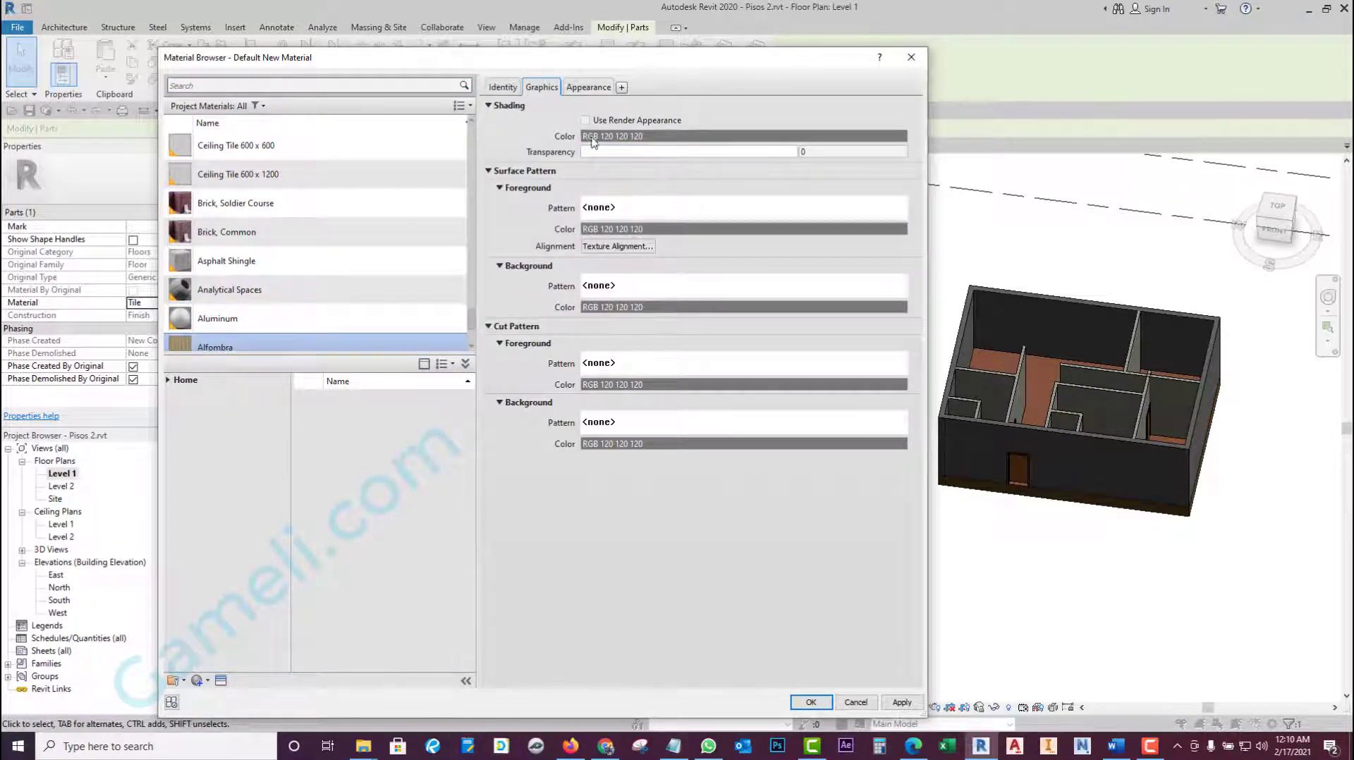
{"action": "left_click_drag", "start_coordinate": [646, 60], "coordinate": [637, 27]}
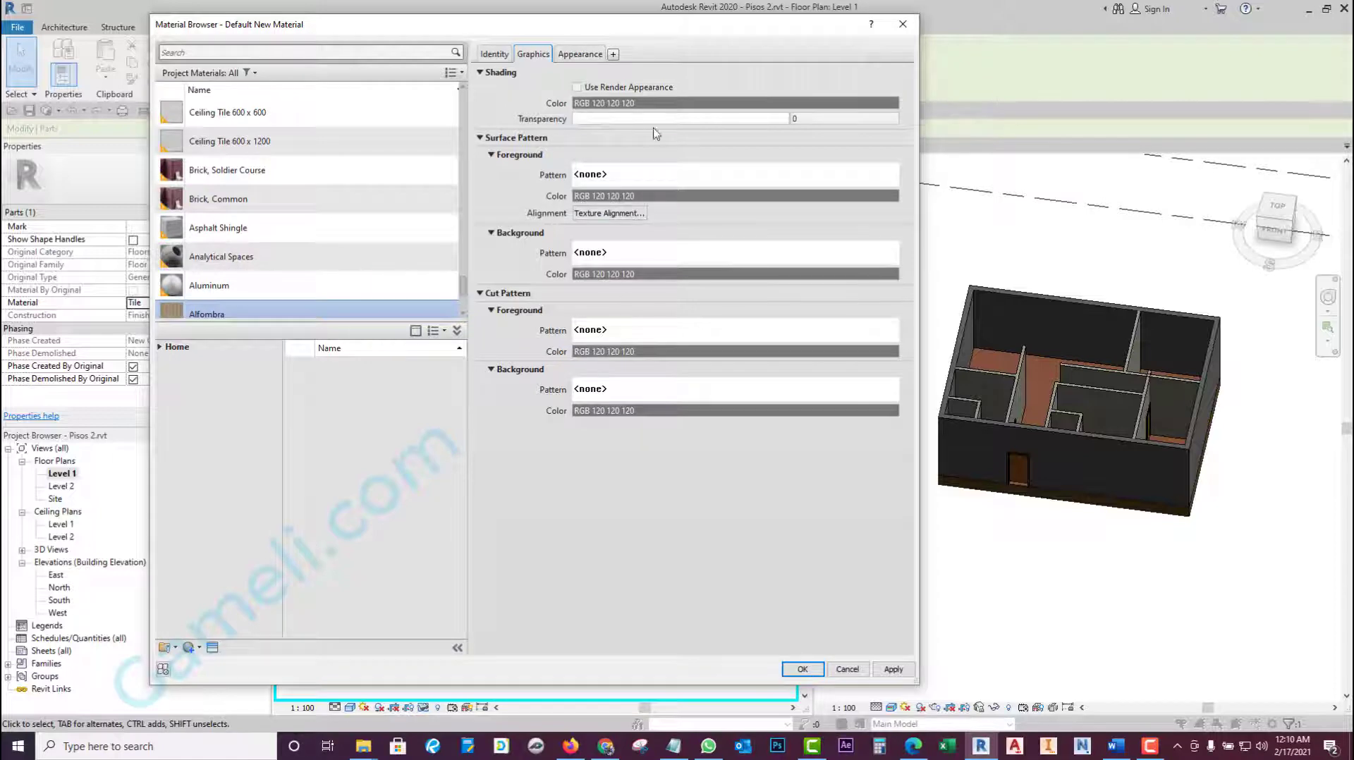
{"action": "left_click", "coordinate": [663, 105]}
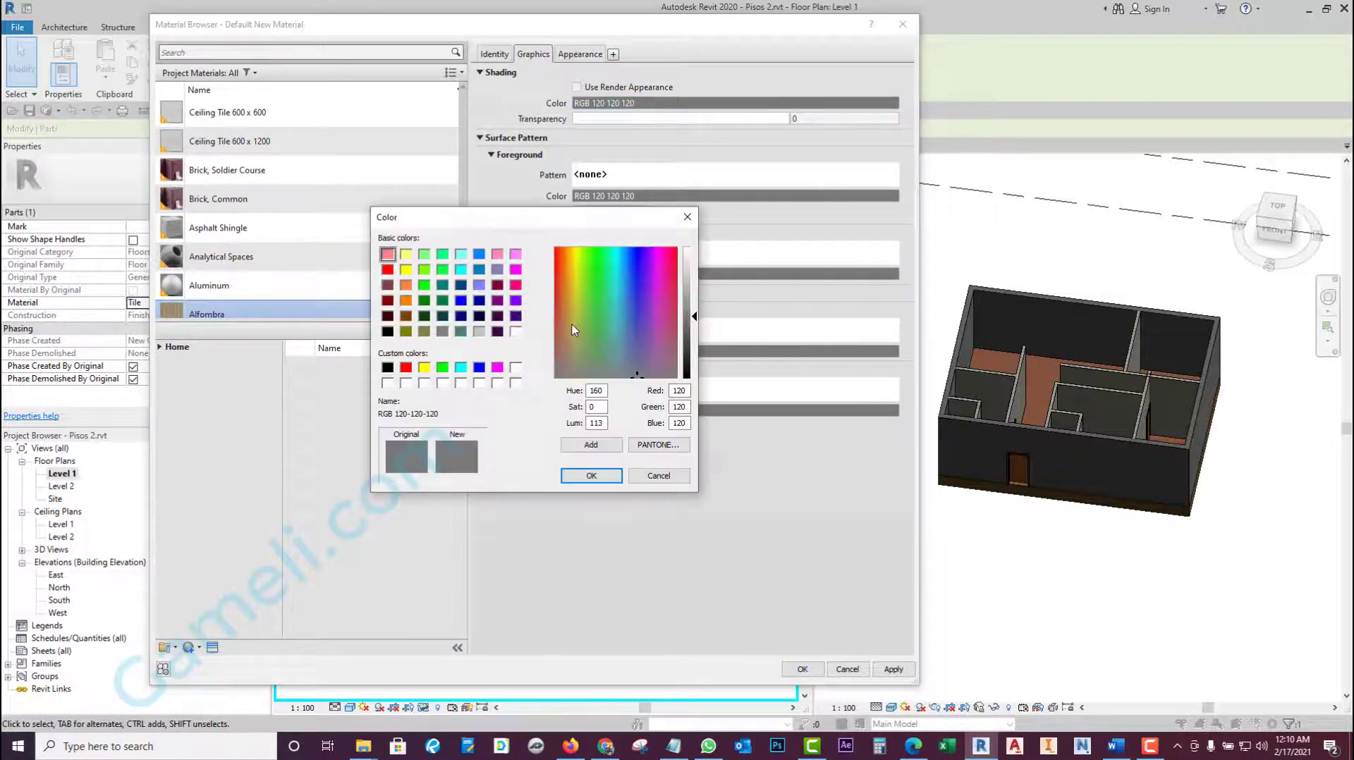
{"action": "left_click", "coordinate": [569, 317]}
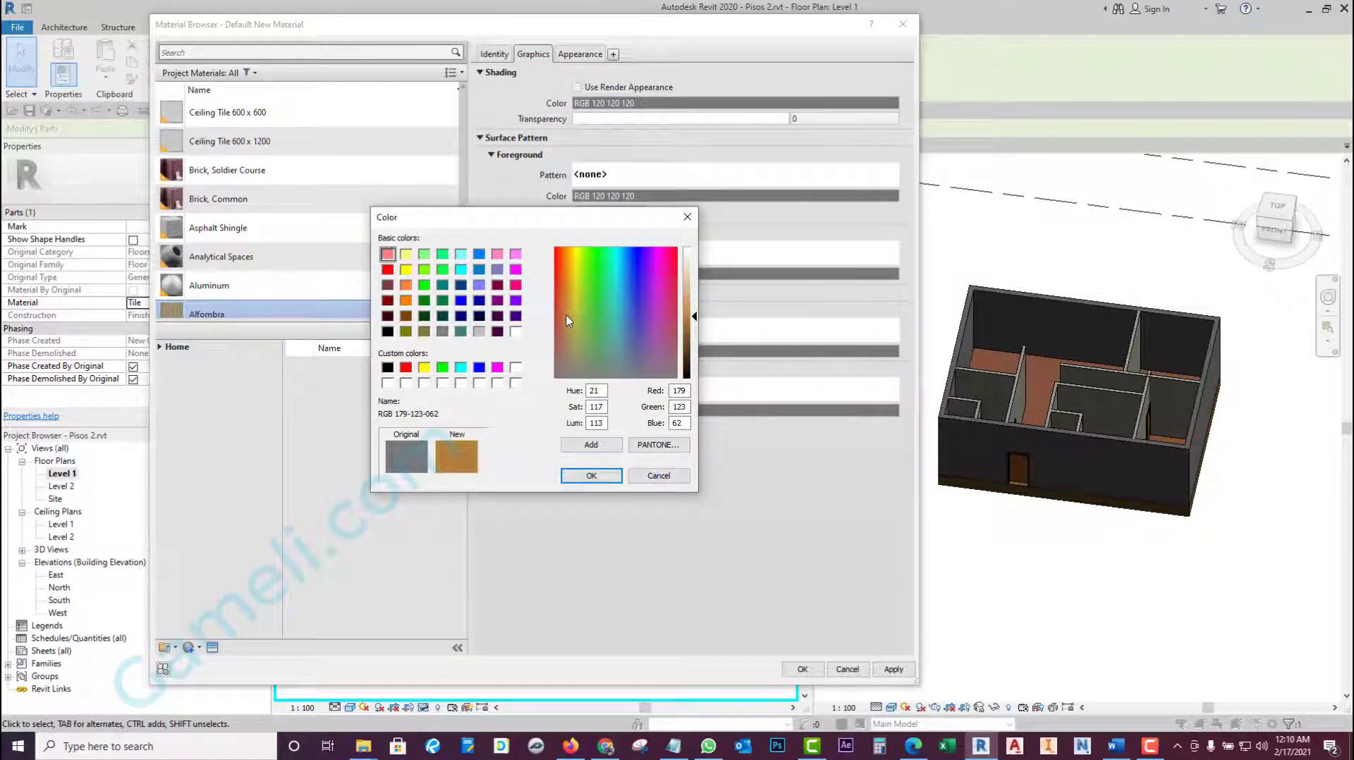
{"action": "left_click_drag", "start_coordinate": [692, 311], "coordinate": [693, 307]}
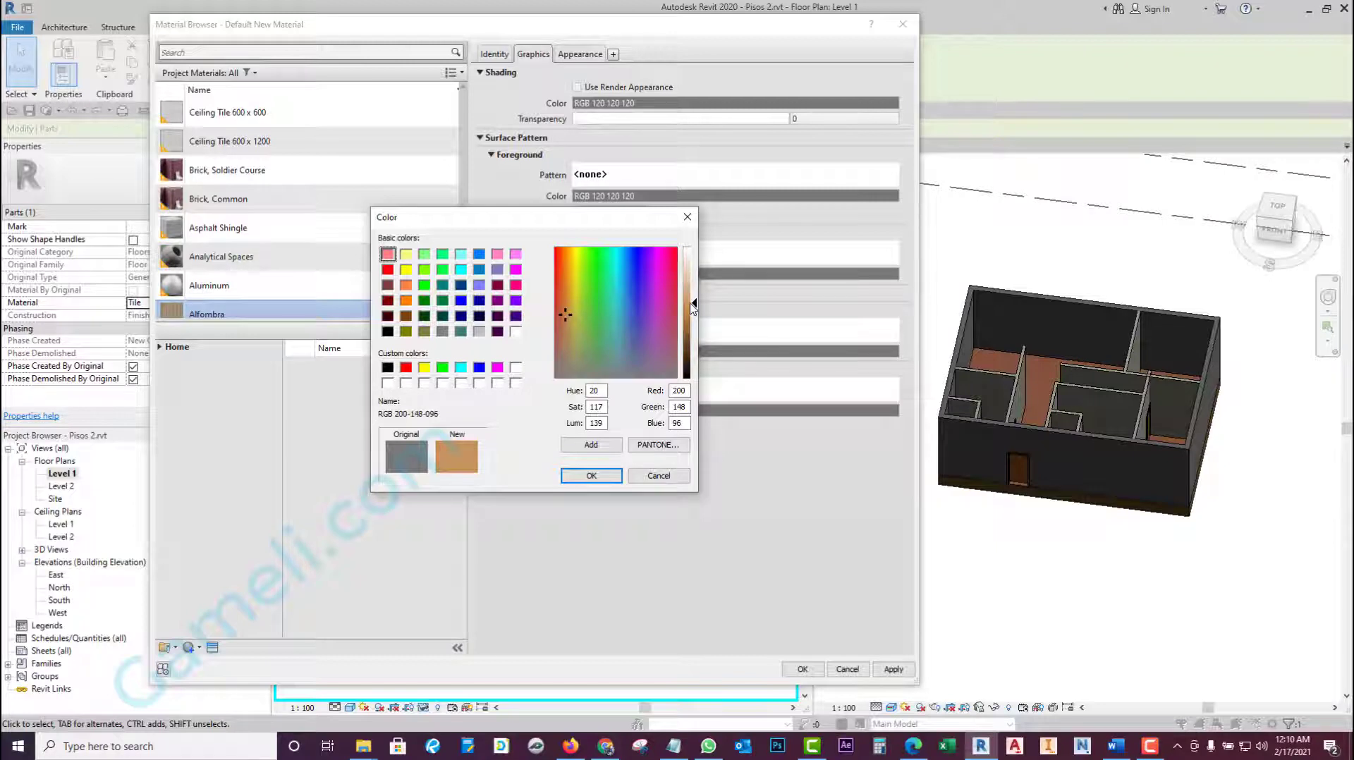
{"action": "left_click", "coordinate": [565, 316]}
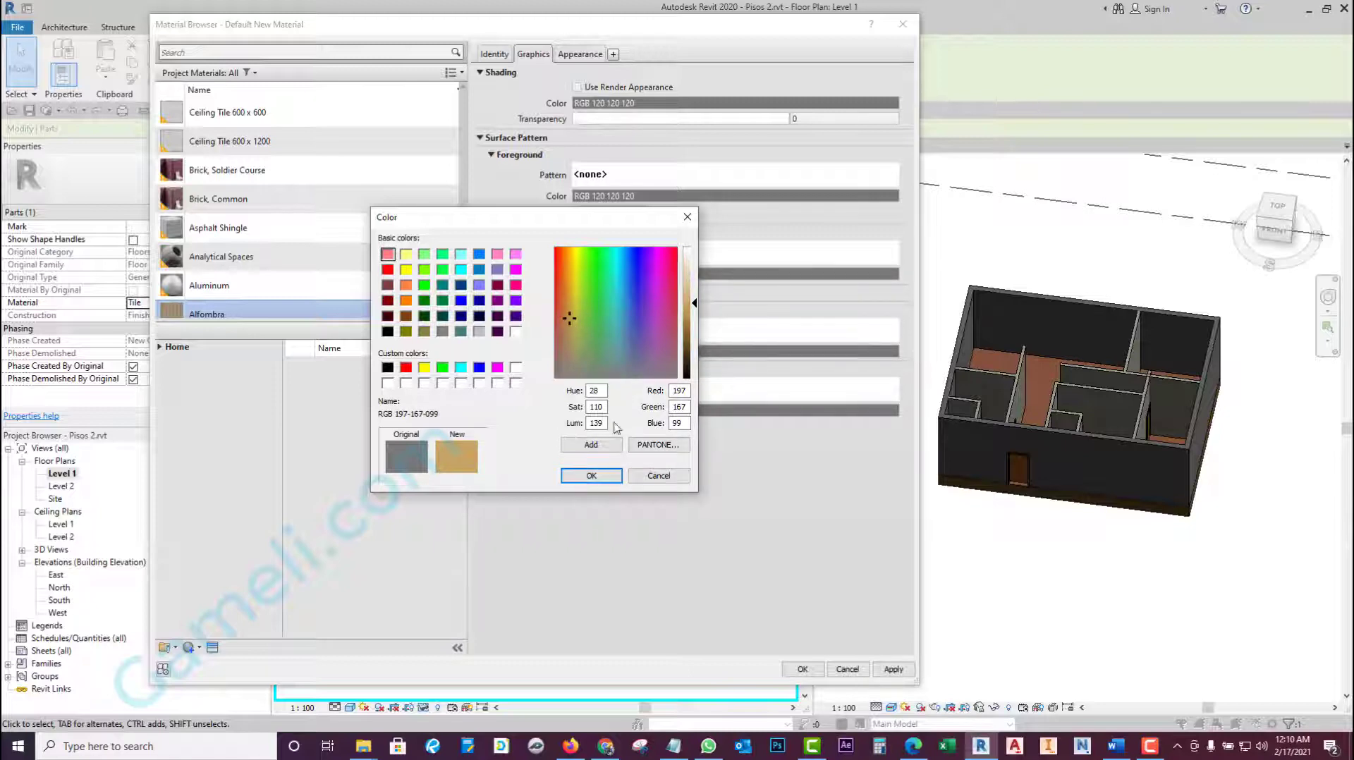
{"action": "left_click", "coordinate": [591, 475]}
{"action": "left_click", "coordinate": [580, 54]}
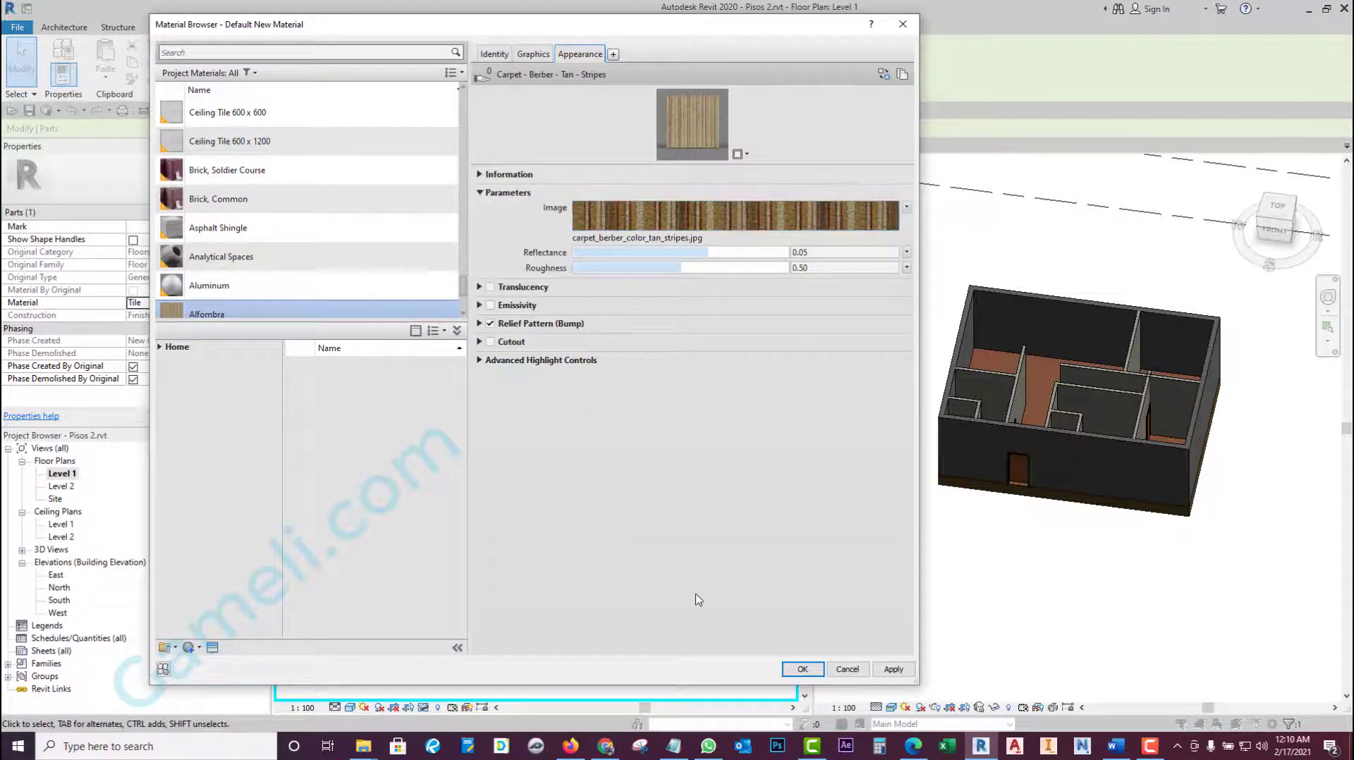
{"action": "left_click", "coordinate": [804, 671]}
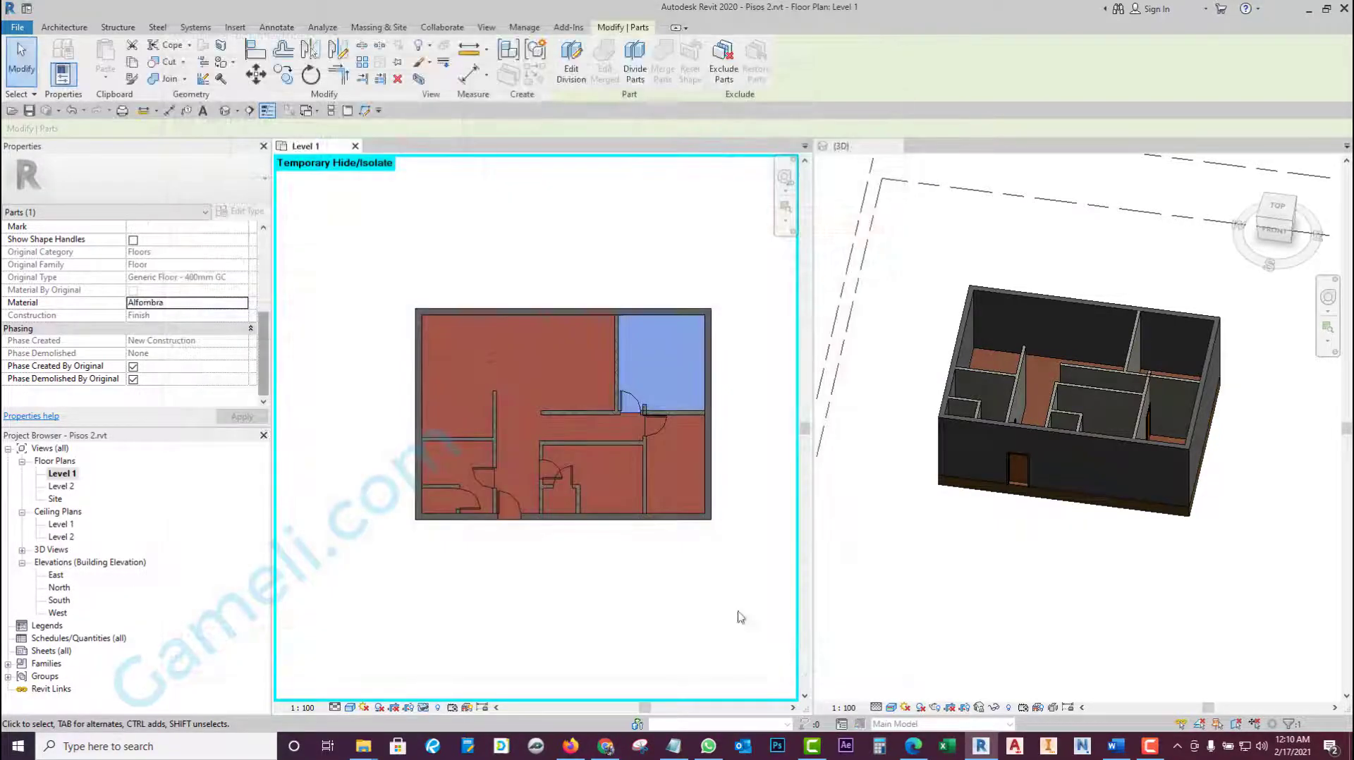
- Deselect the part to see its tan colour and orbit the 3D view to look down into the rooms
{"action": "left_click", "coordinate": [710, 600]}
{"action": "scroll", "coordinate": [683, 384], "scroll_direction": "up", "scroll_amount": 1}
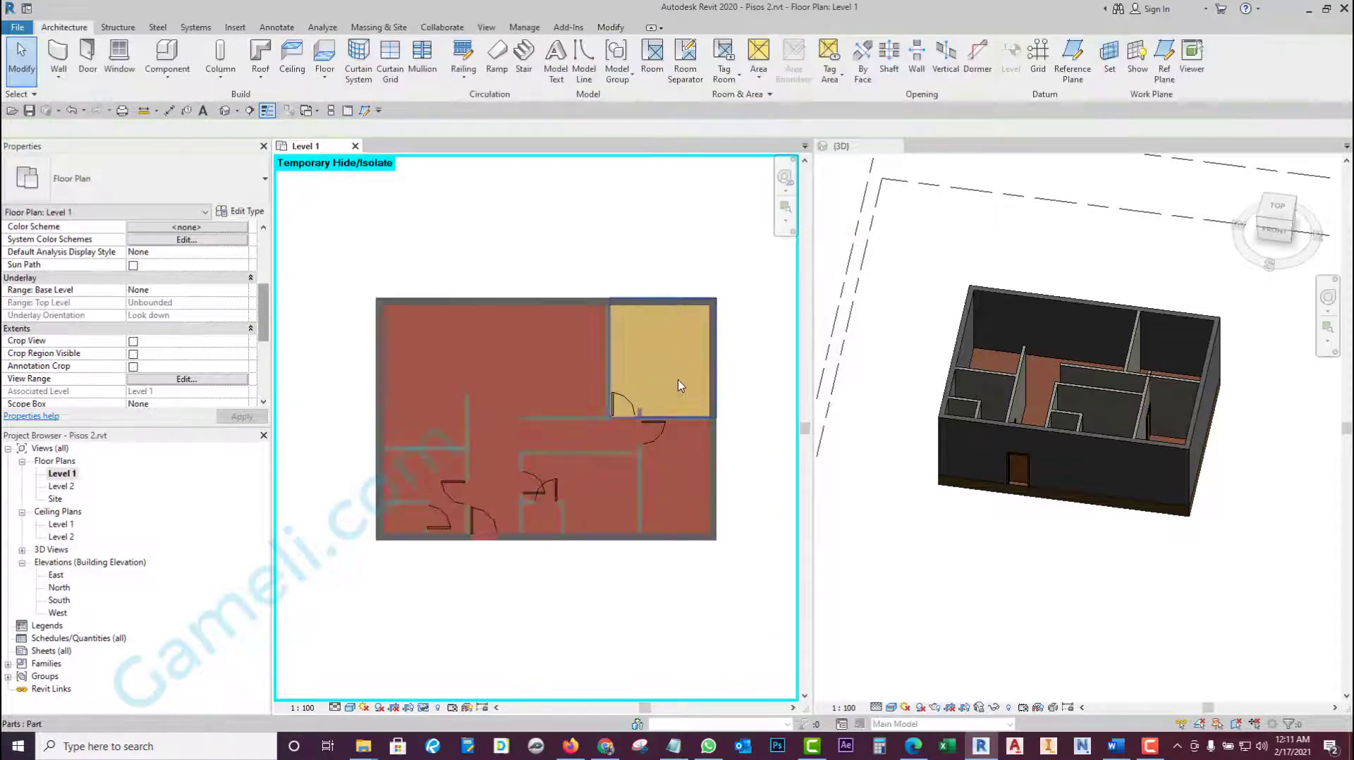
{"action": "mouse_move", "coordinate": [939, 438]}
{"action": "middle_mouse_down", "text": "shift"}
{"action": "mouse_move", "coordinate": [900, 489]}
{"action": "mouse_move", "coordinate": [1229, 524]}
{"action": "mouse_move", "coordinate": [1017, 459]}
{"action": "mouse_move", "coordinate": [930, 394]}
{"action": "middle_mouse_up", "text": "shift"}
{"action": "key", "text": "Caps_Lock"}
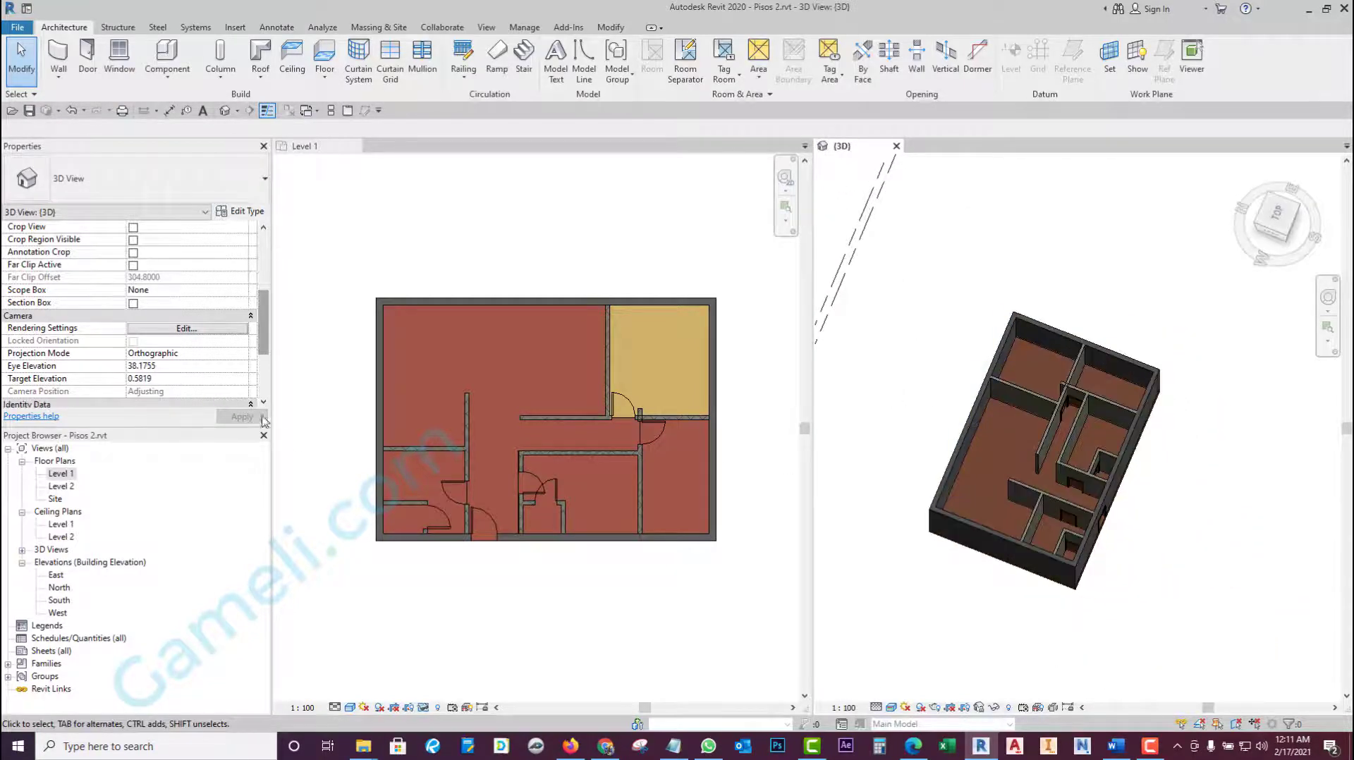
- Check the 3D view's Rendering Settings without changes and scroll through its view properties
{"action": "left_click", "coordinate": [203, 332]}
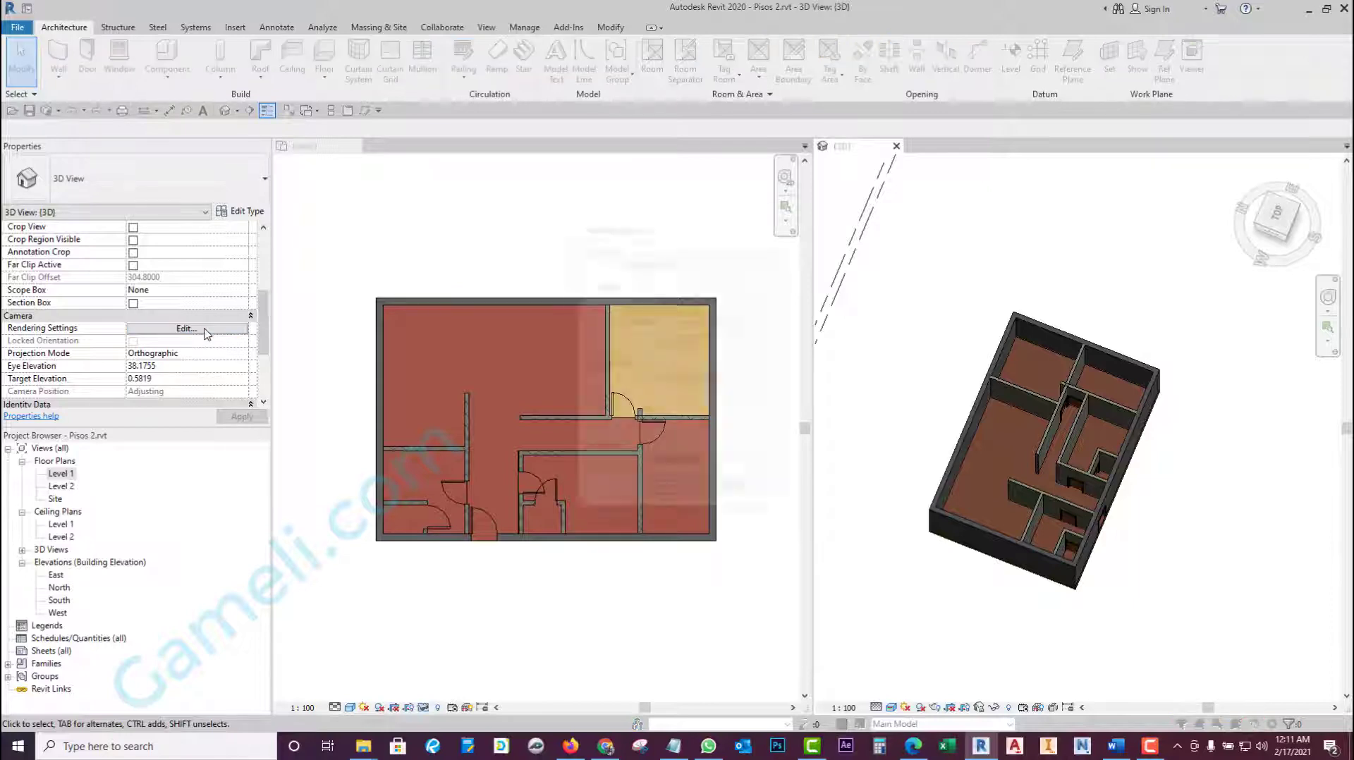
{"action": "key", "text": "Escape"}
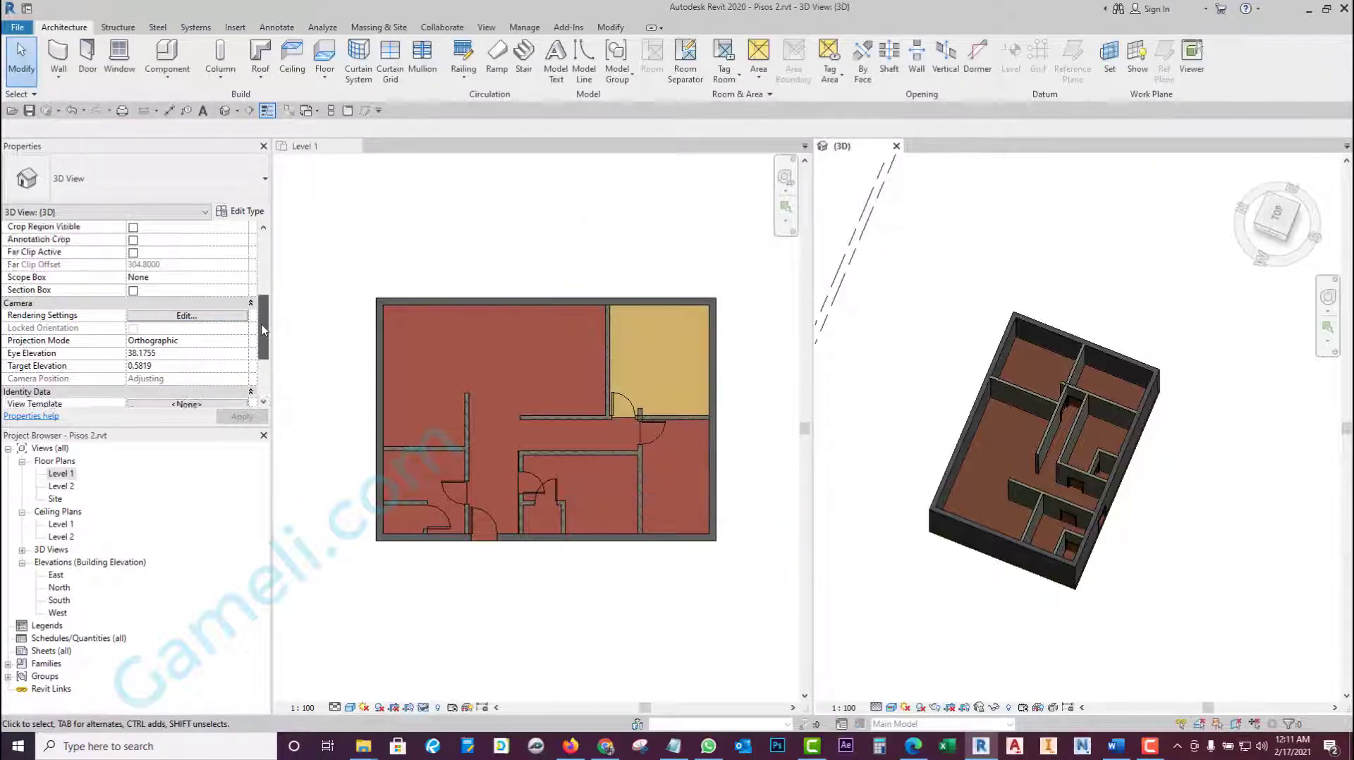
{"action": "scroll", "coordinate": [262, 337], "scroll_direction": "down", "scroll_amount": 4}
{"action": "scroll", "coordinate": [262, 337], "scroll_direction": "up", "scroll_amount": 5}
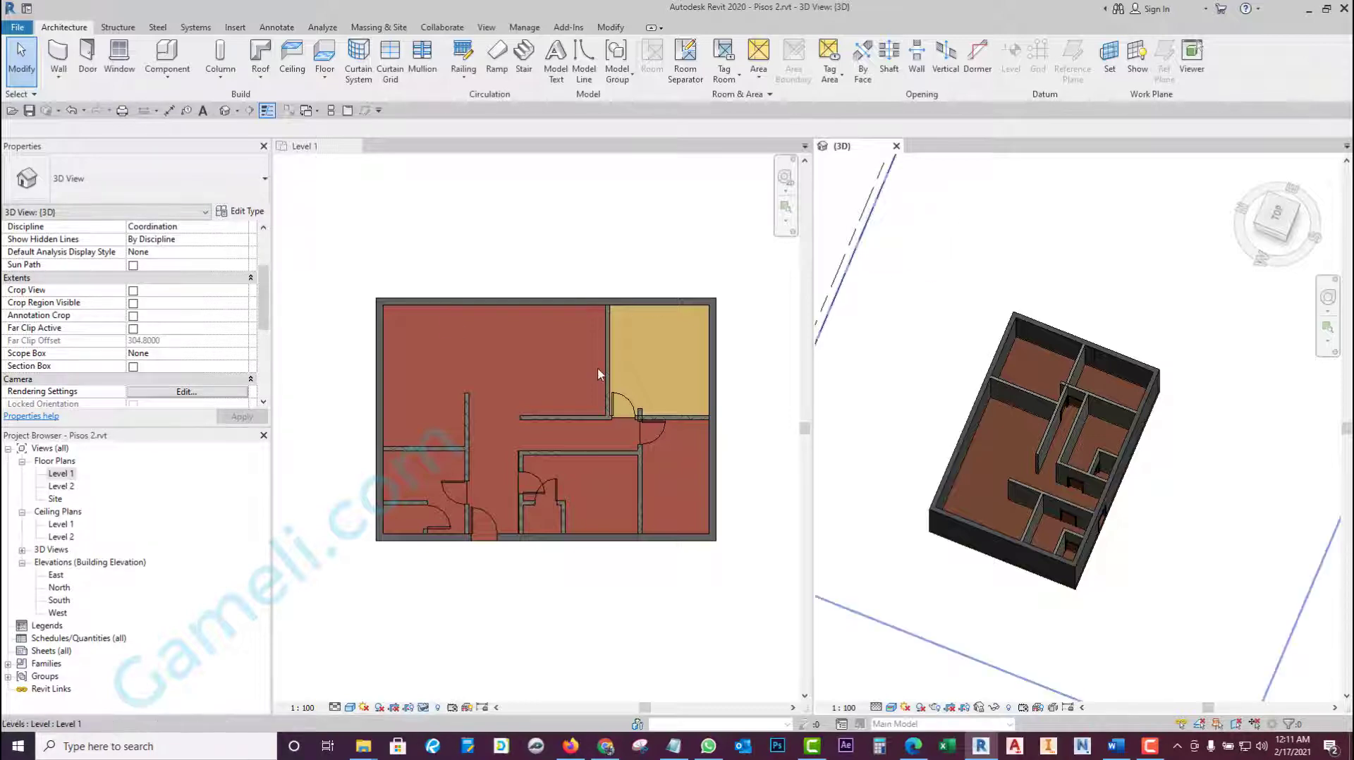
{"action": "scroll", "coordinate": [134, 325], "scroll_direction": "up", "scroll_amount": 1}
{"action": "scroll", "coordinate": [132, 329], "scroll_direction": "up", "scroll_amount": 1}
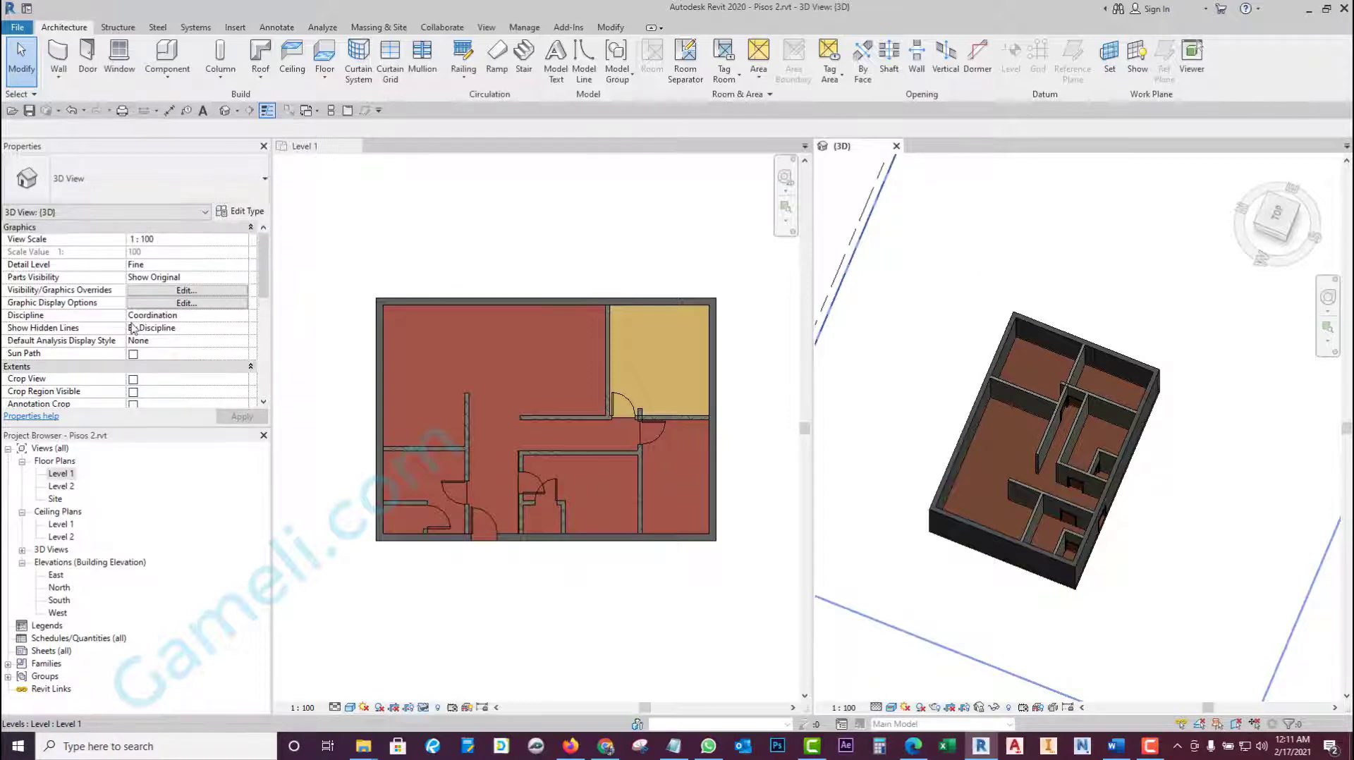
{"action": "scroll", "coordinate": [131, 329], "scroll_direction": "down", "scroll_amount": 2}
{"action": "scroll", "coordinate": [129, 326], "scroll_direction": "down", "scroll_amount": 1}
{"action": "scroll", "coordinate": [125, 335], "scroll_direction": "down", "scroll_amount": 1}
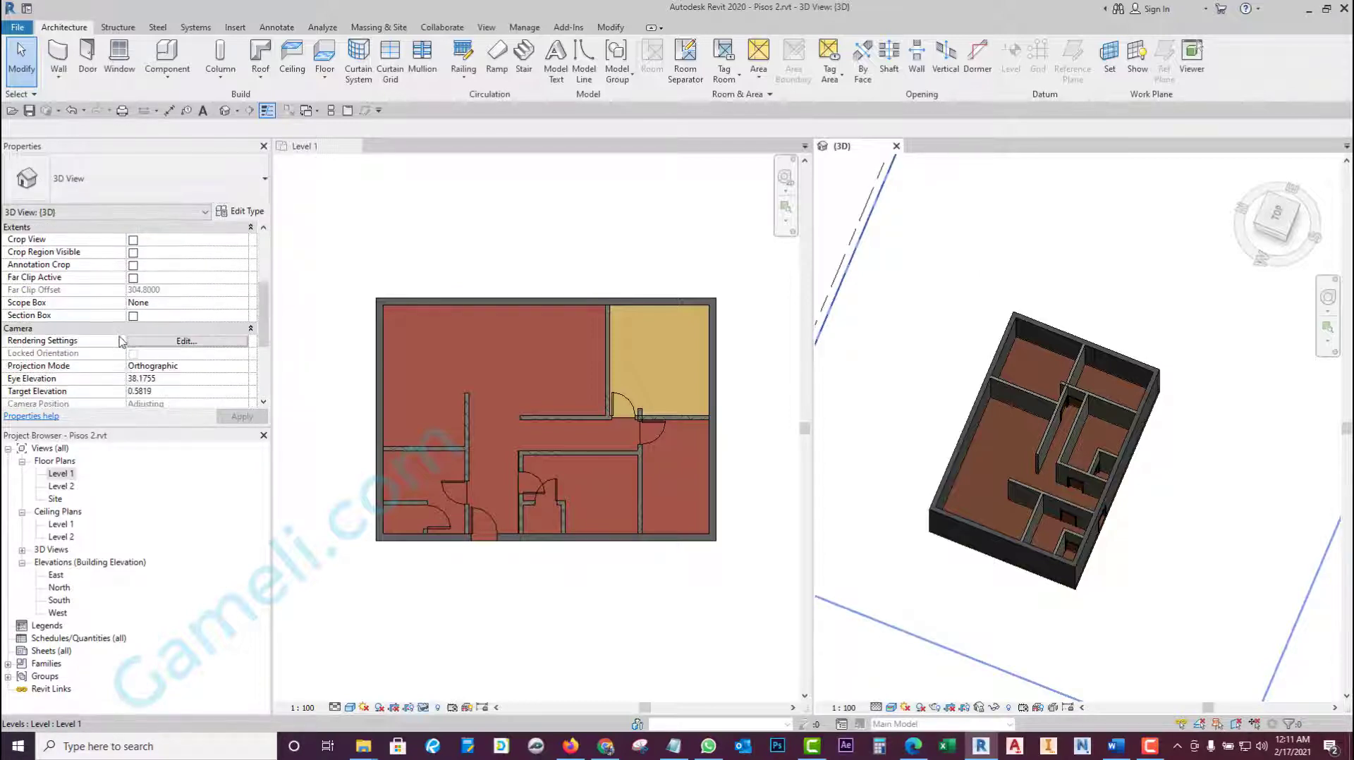
{"action": "scroll", "coordinate": [116, 344], "scroll_direction": "down", "scroll_amount": 1}
{"action": "scroll", "coordinate": [113, 345], "scroll_direction": "down", "scroll_amount": 2}
{"action": "scroll", "coordinate": [113, 349], "scroll_direction": "down", "scroll_amount": 1}
{"action": "scroll", "coordinate": [99, 332], "scroll_direction": "up", "scroll_amount": 6}
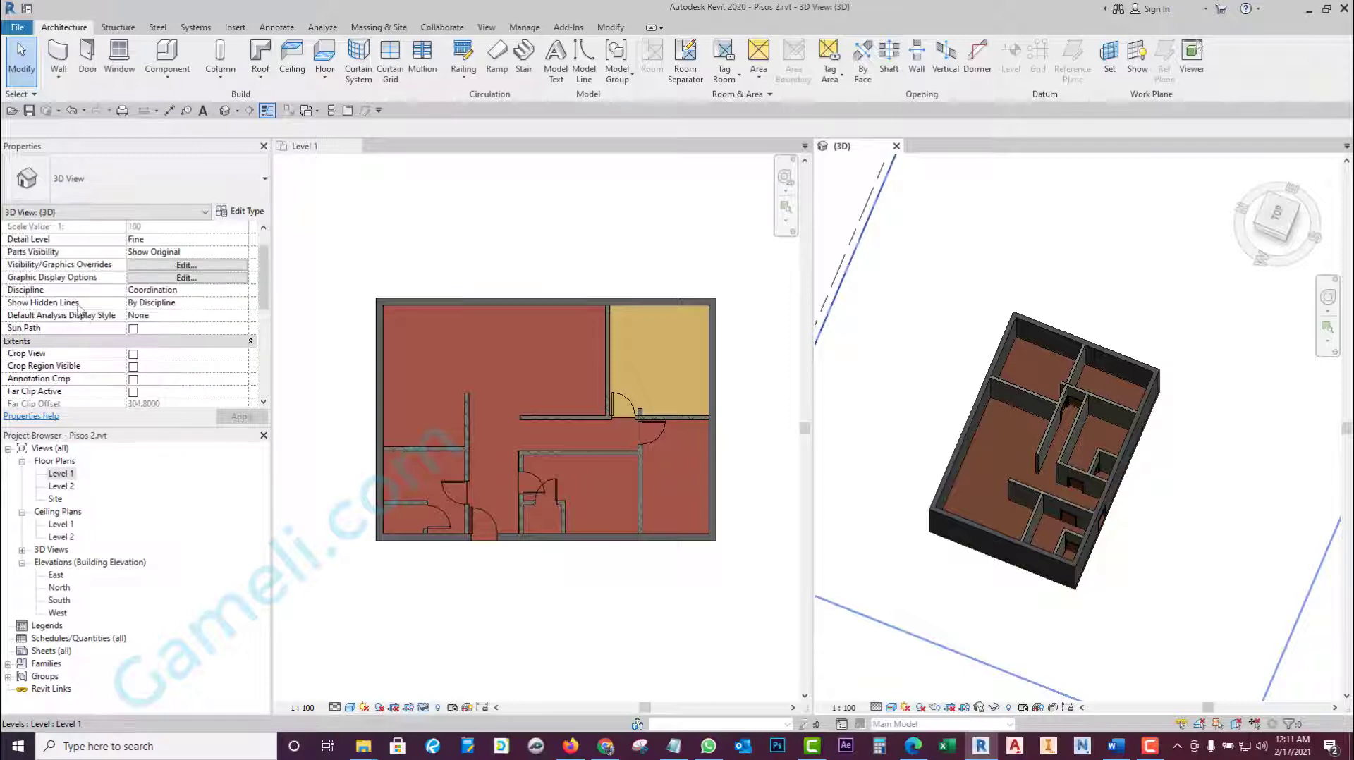
{"action": "scroll", "coordinate": [134, 282], "scroll_direction": "up", "scroll_amount": 1}
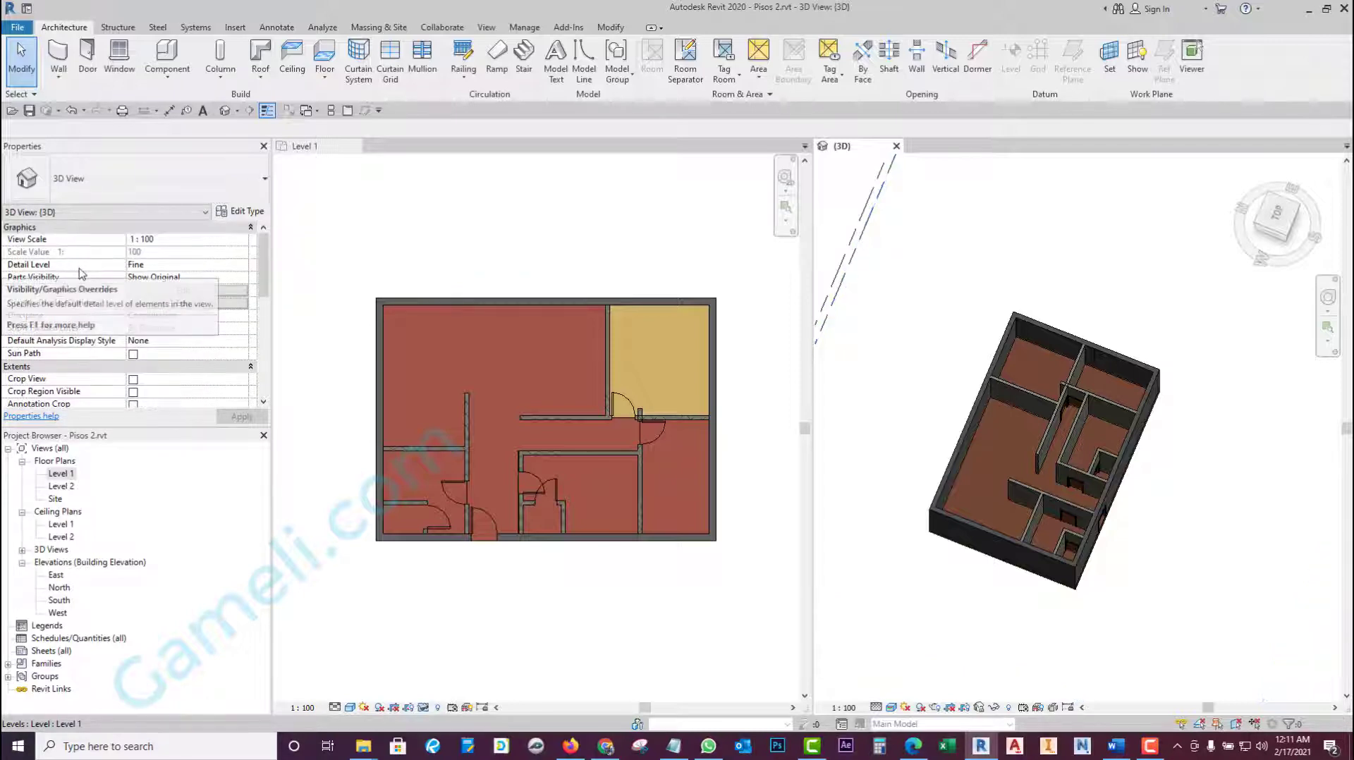
- Set the 3D view's Parts Visibility to Show Parts, then select the right-hand room's floor part in the plan
{"action": "left_click", "coordinate": [175, 279]}
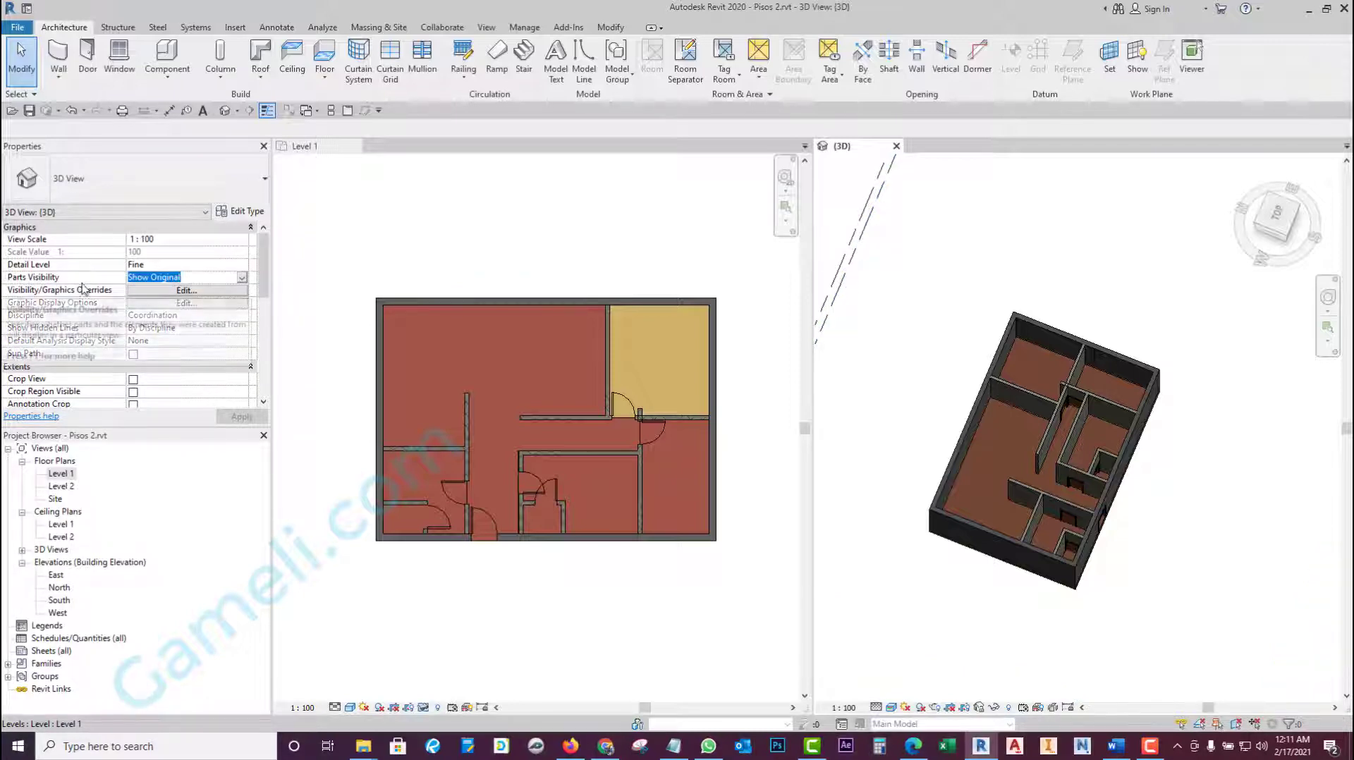
{"action": "left_click", "coordinate": [242, 279]}
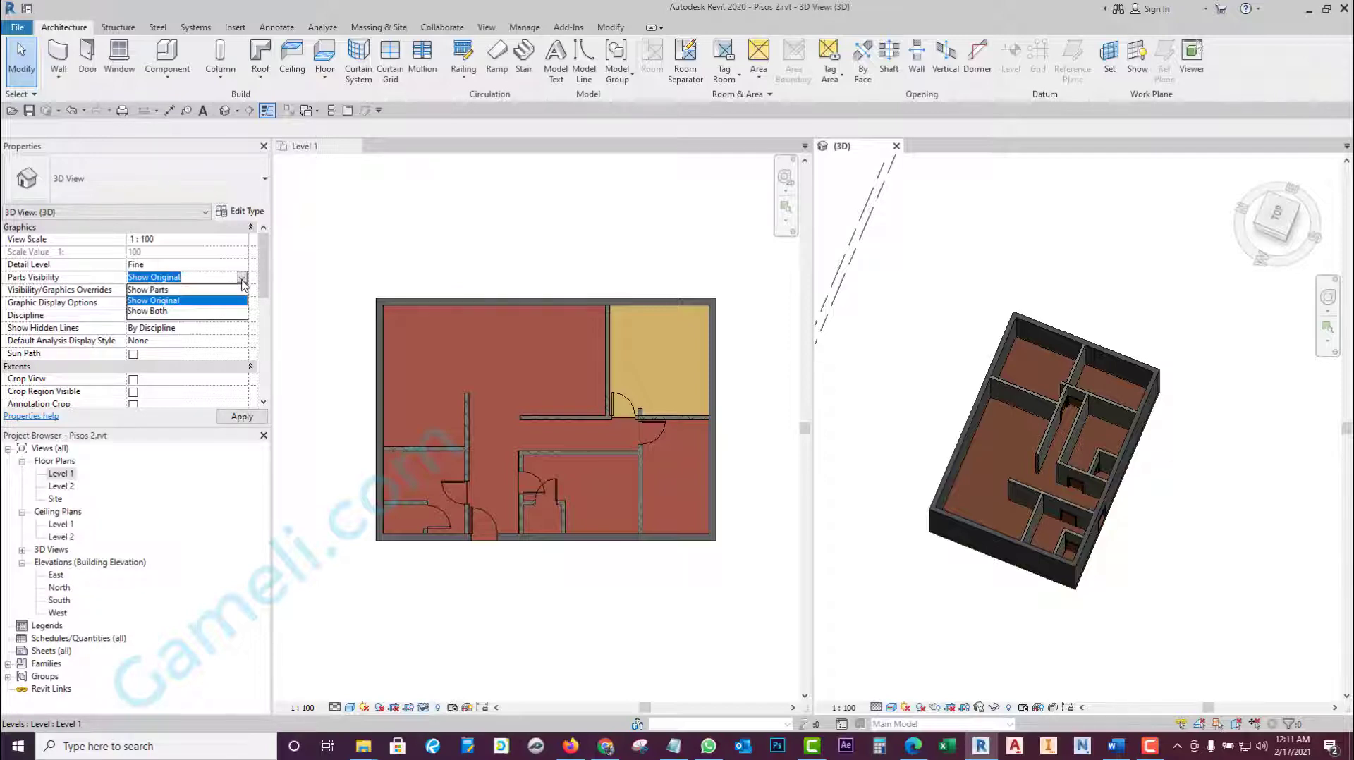
{"action": "left_click", "coordinate": [169, 291]}
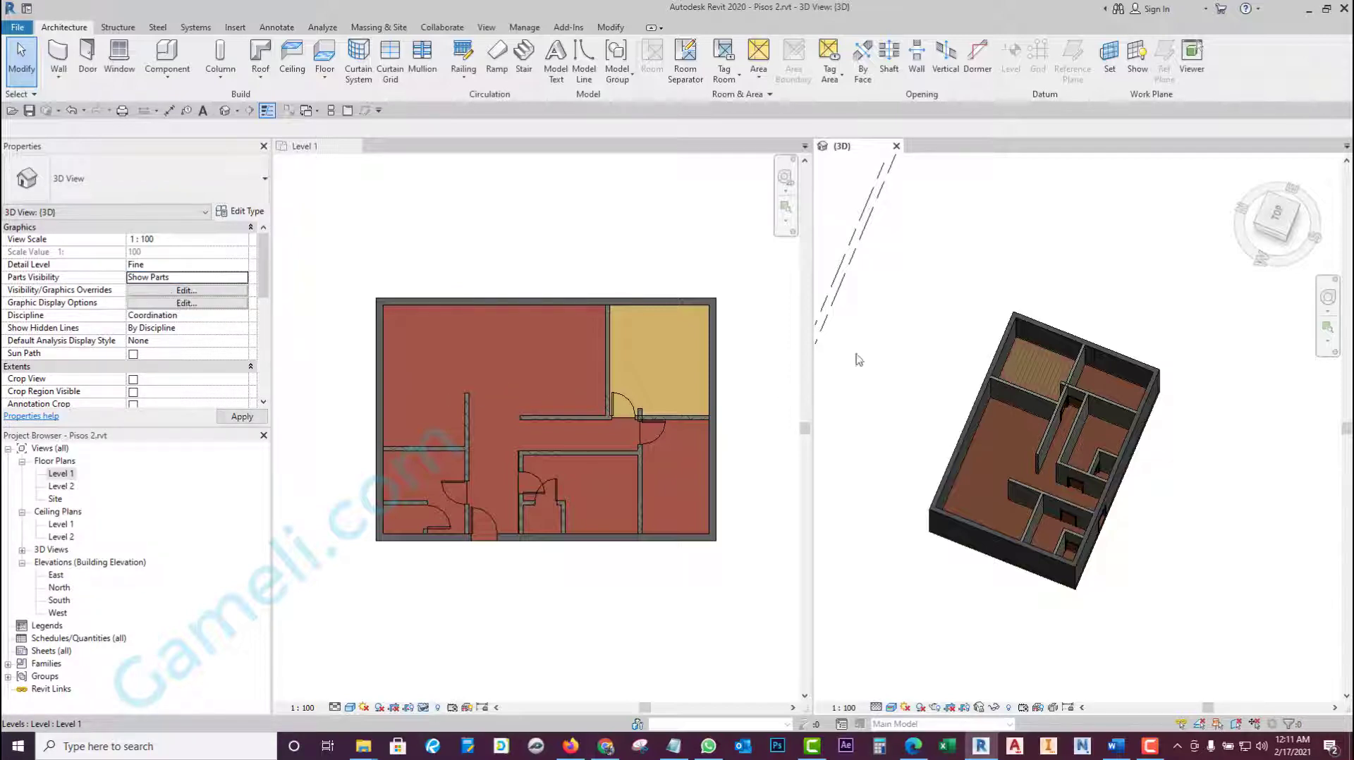
{"action": "scroll", "coordinate": [999, 392], "scroll_direction": "up", "scroll_amount": 2}
{"action": "scroll", "coordinate": [1097, 344], "scroll_direction": "up", "scroll_amount": 3}
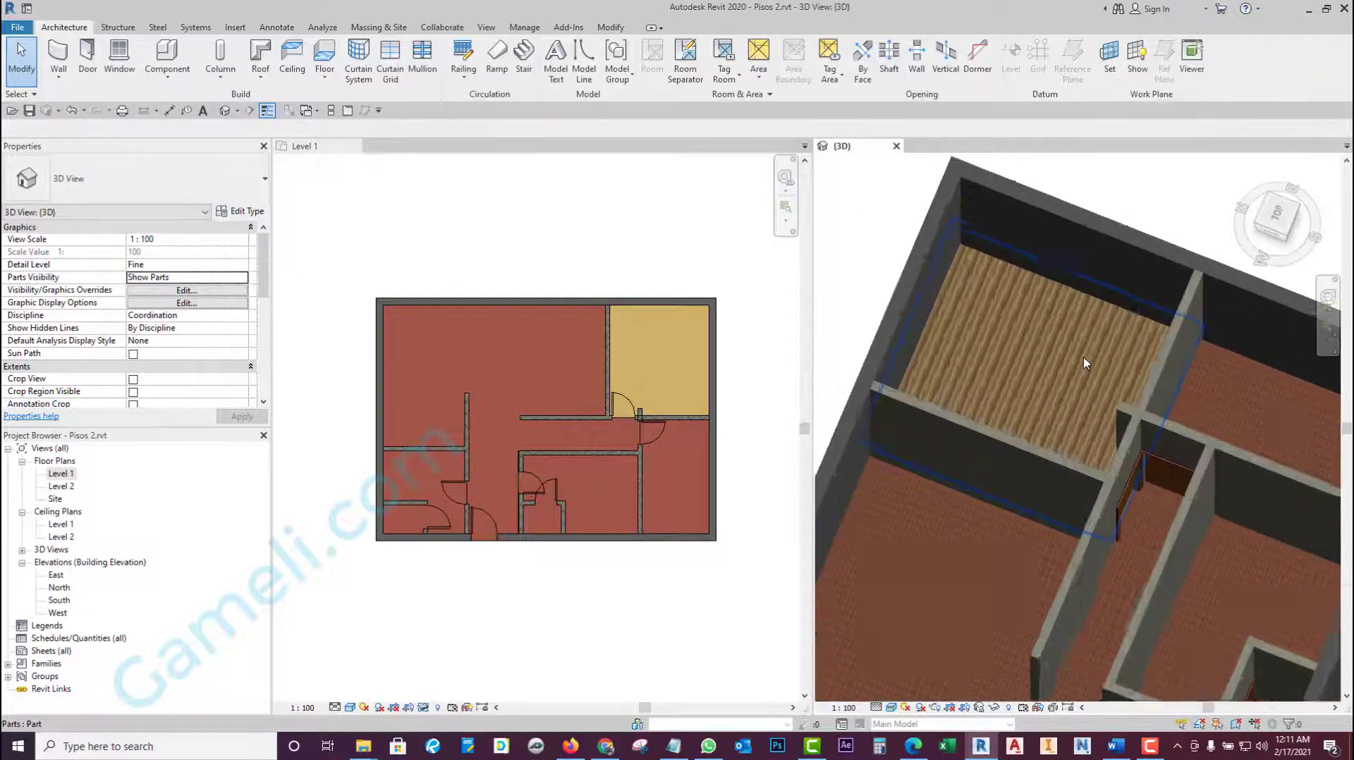
{"action": "scroll", "coordinate": [1085, 364], "scroll_direction": "up", "scroll_amount": 3}
{"action": "scroll", "coordinate": [1084, 363], "scroll_direction": "down", "scroll_amount": 5}
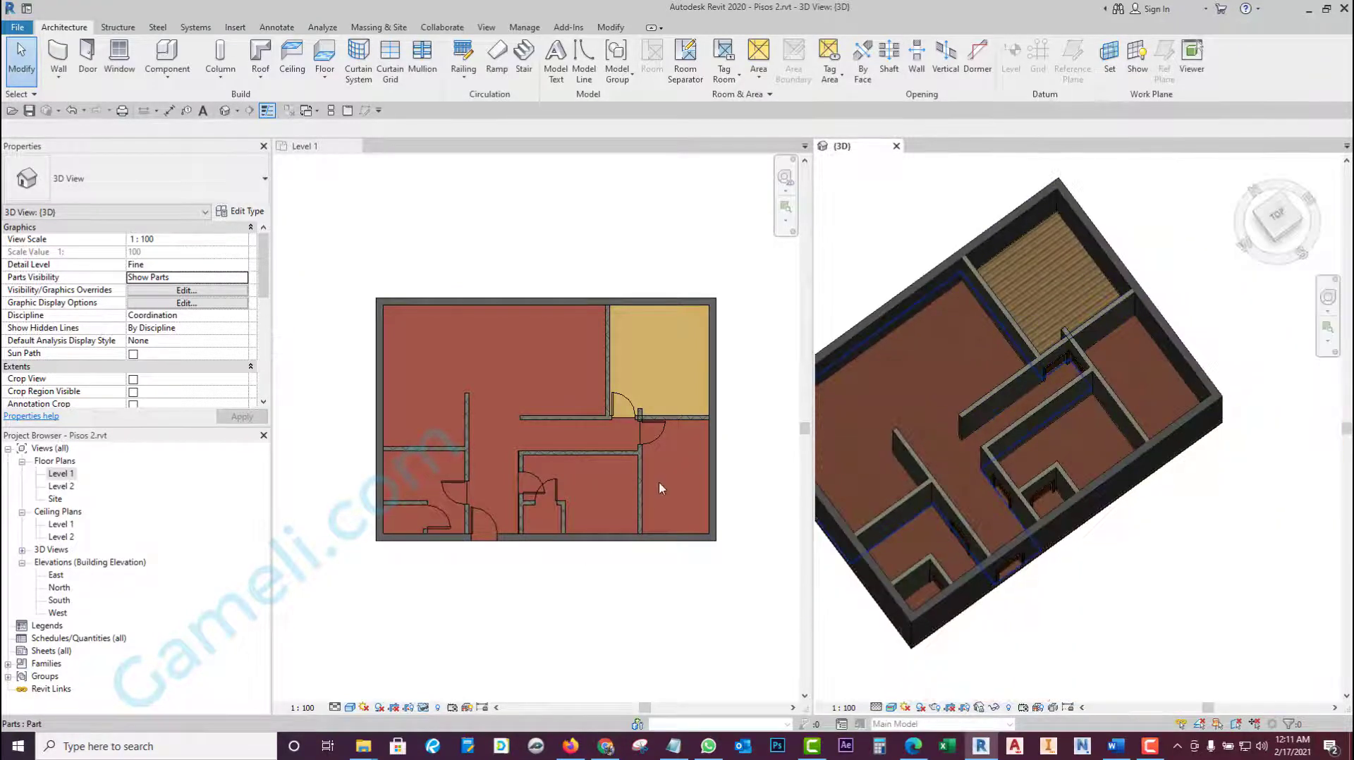
{"action": "left_click", "coordinate": [660, 481]}
{"action": "left_click", "coordinate": [674, 479]}
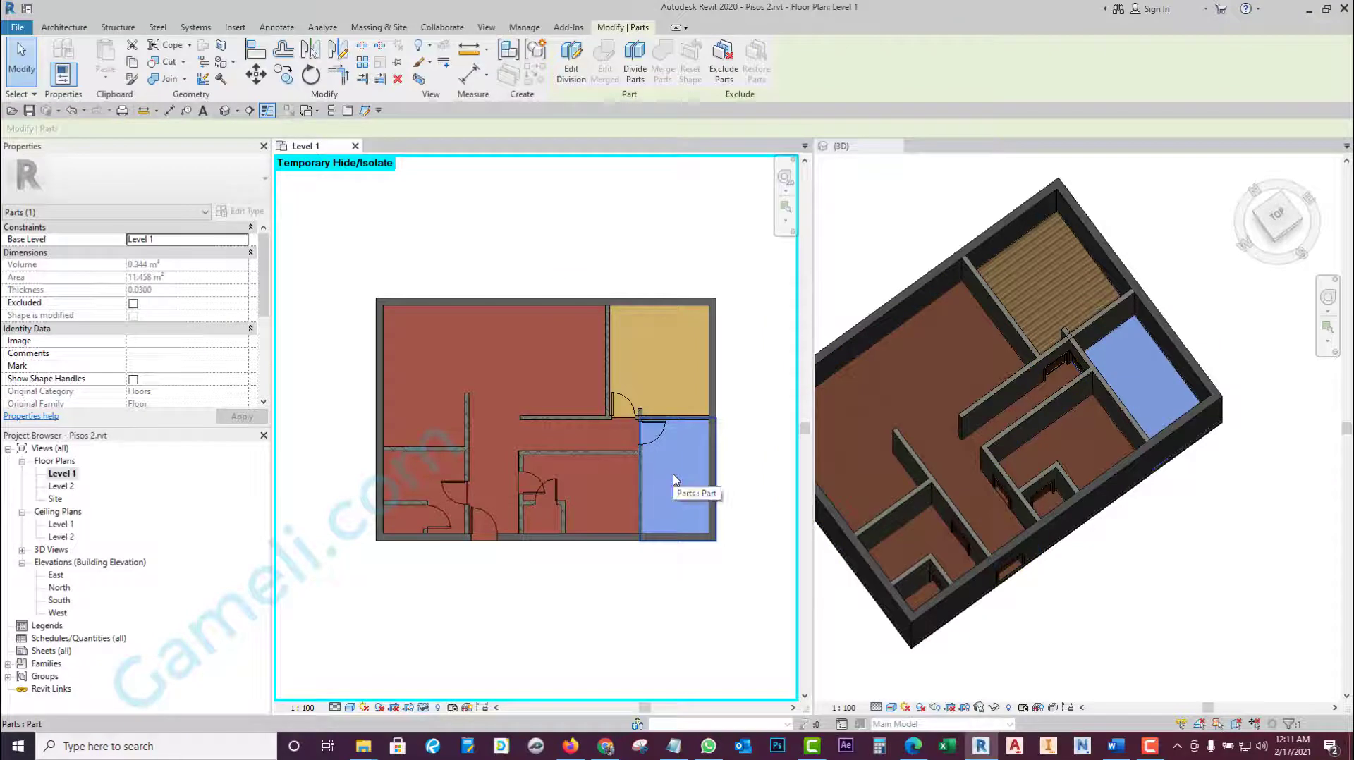
- Switch the Level 1 plan to Hidden Line and reset temporary hide/isolate
{"action": "left_click", "coordinate": [349, 708]}
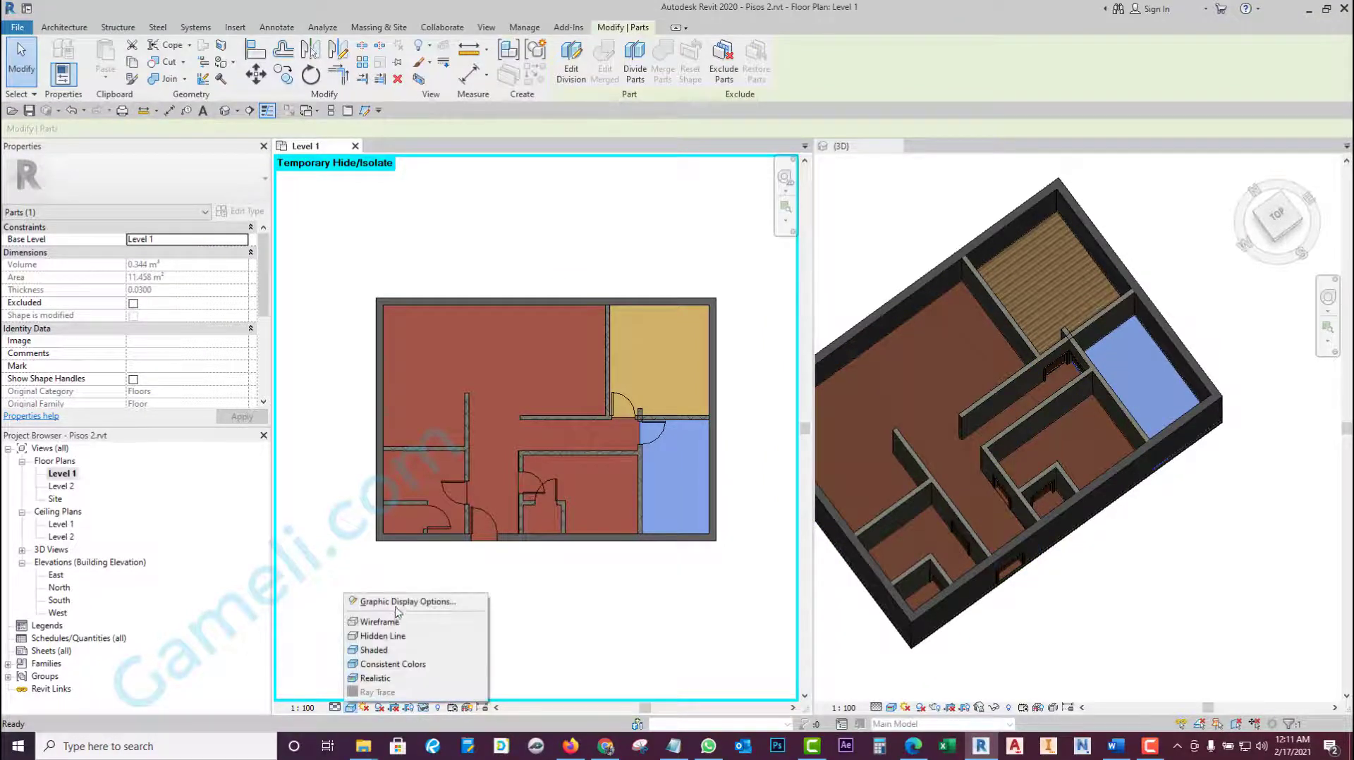
{"action": "left_click", "coordinate": [387, 631]}
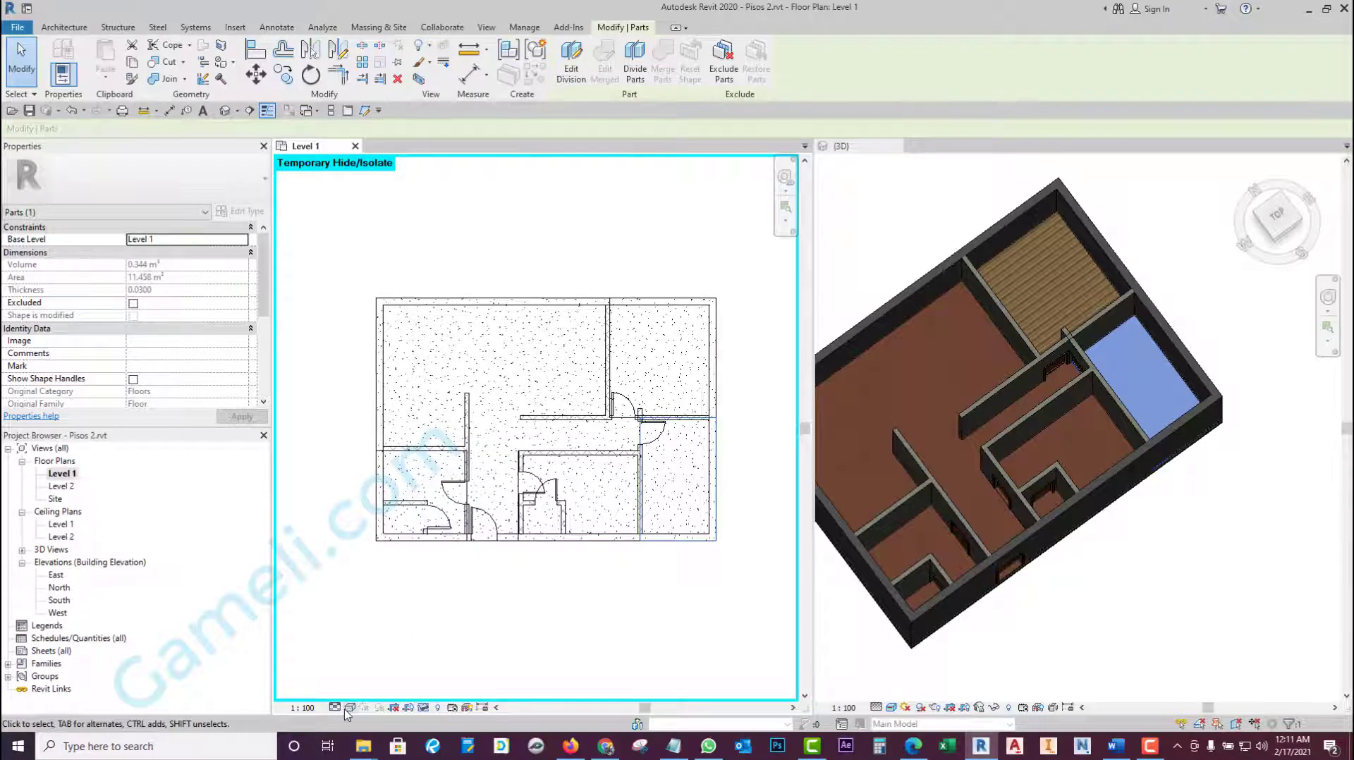
{"action": "left_click", "coordinate": [424, 707]}
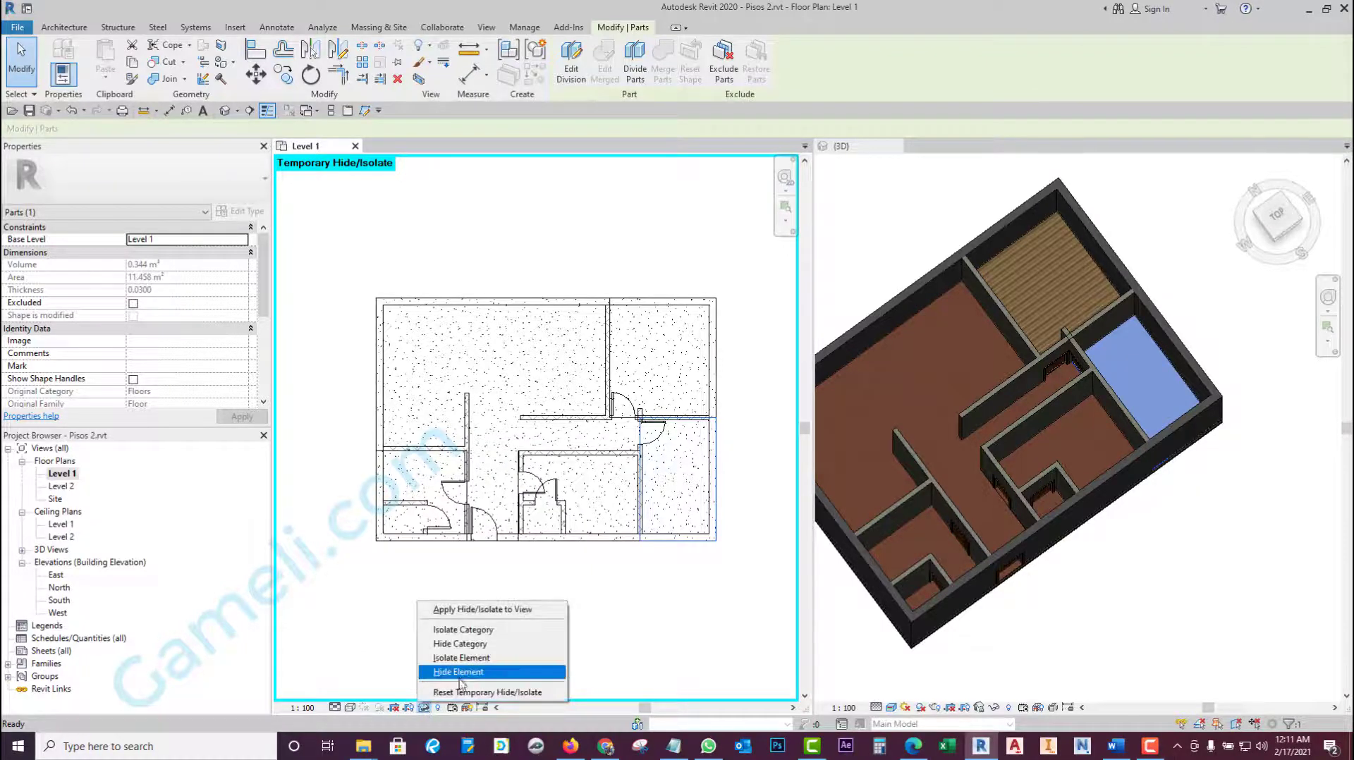
{"action": "left_click", "coordinate": [455, 692]}
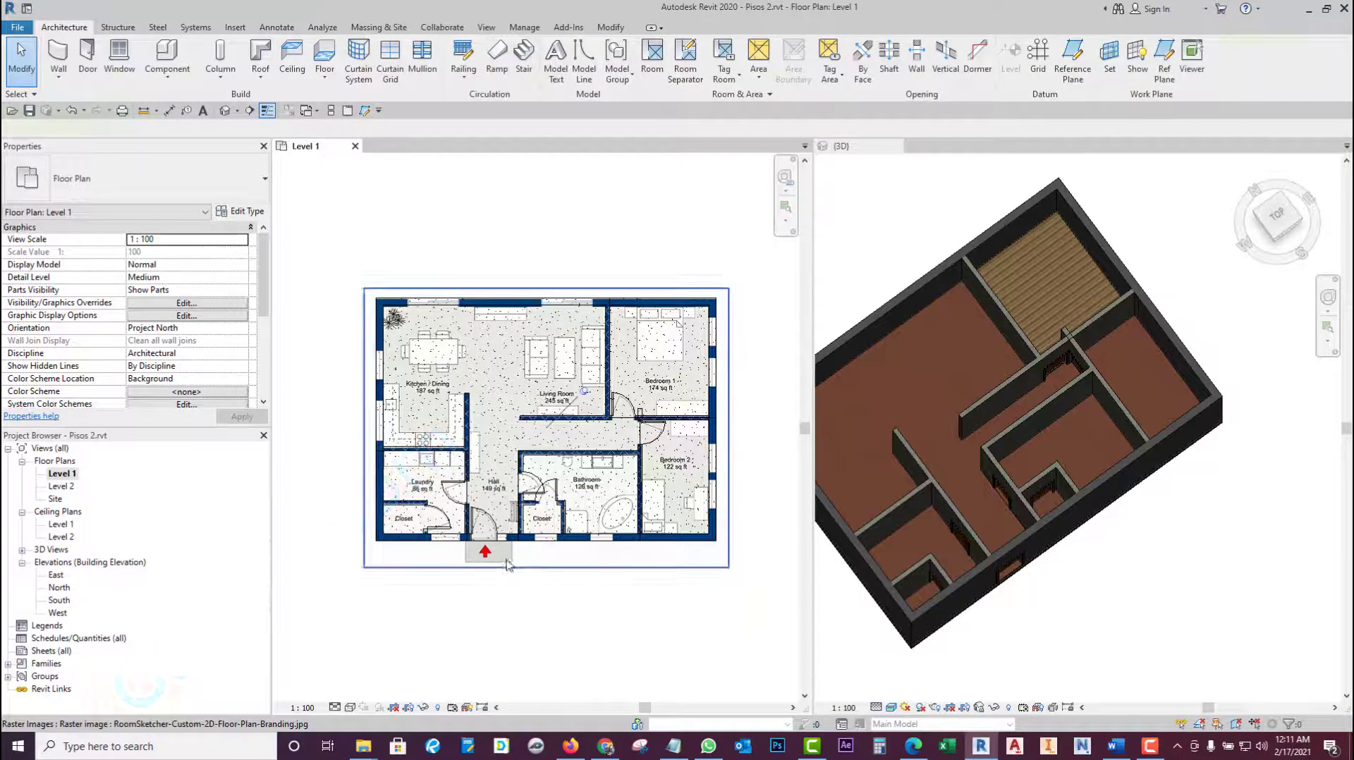
- Temporarily hide the floor-plan reference image in the Level 1 plan
{"action": "left_click", "coordinate": [506, 564]}
{"action": "key", "text": "Escape"}
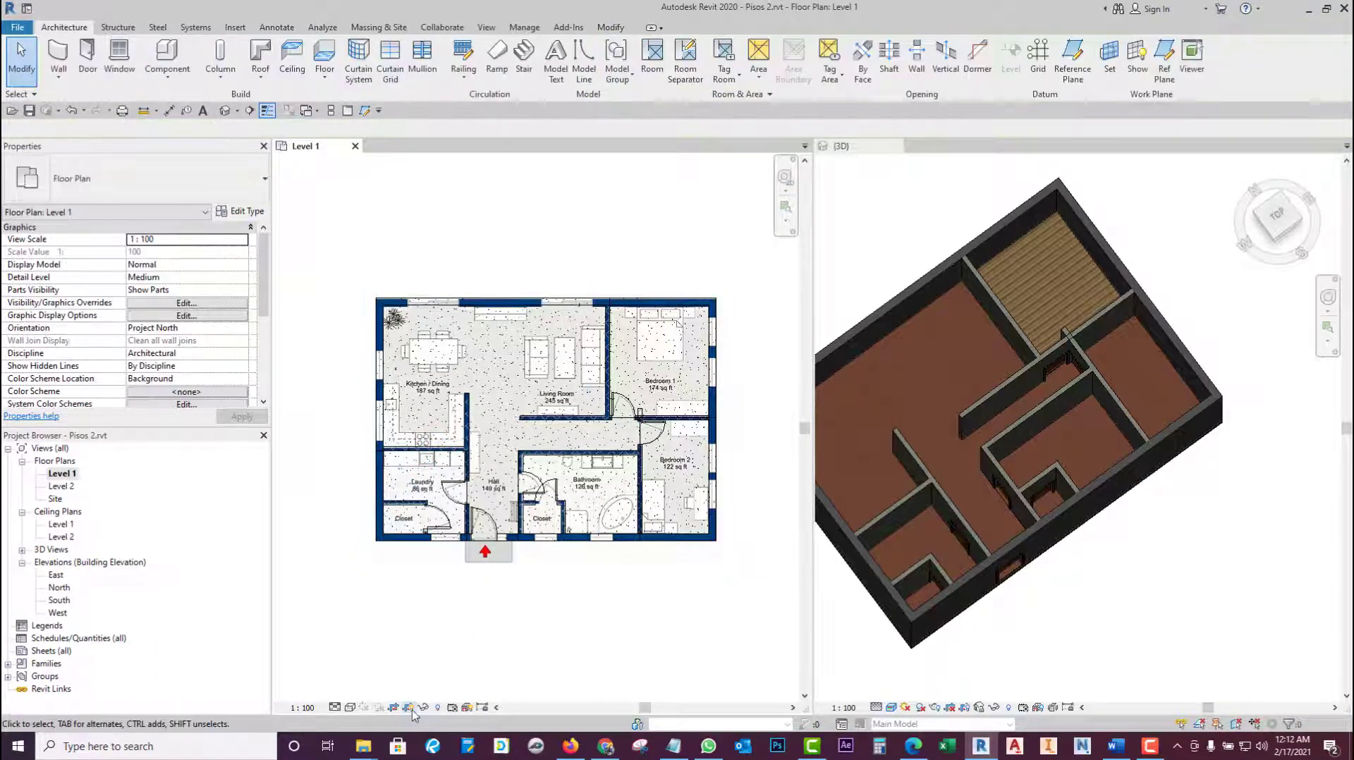
{"action": "left_click", "coordinate": [423, 707]}
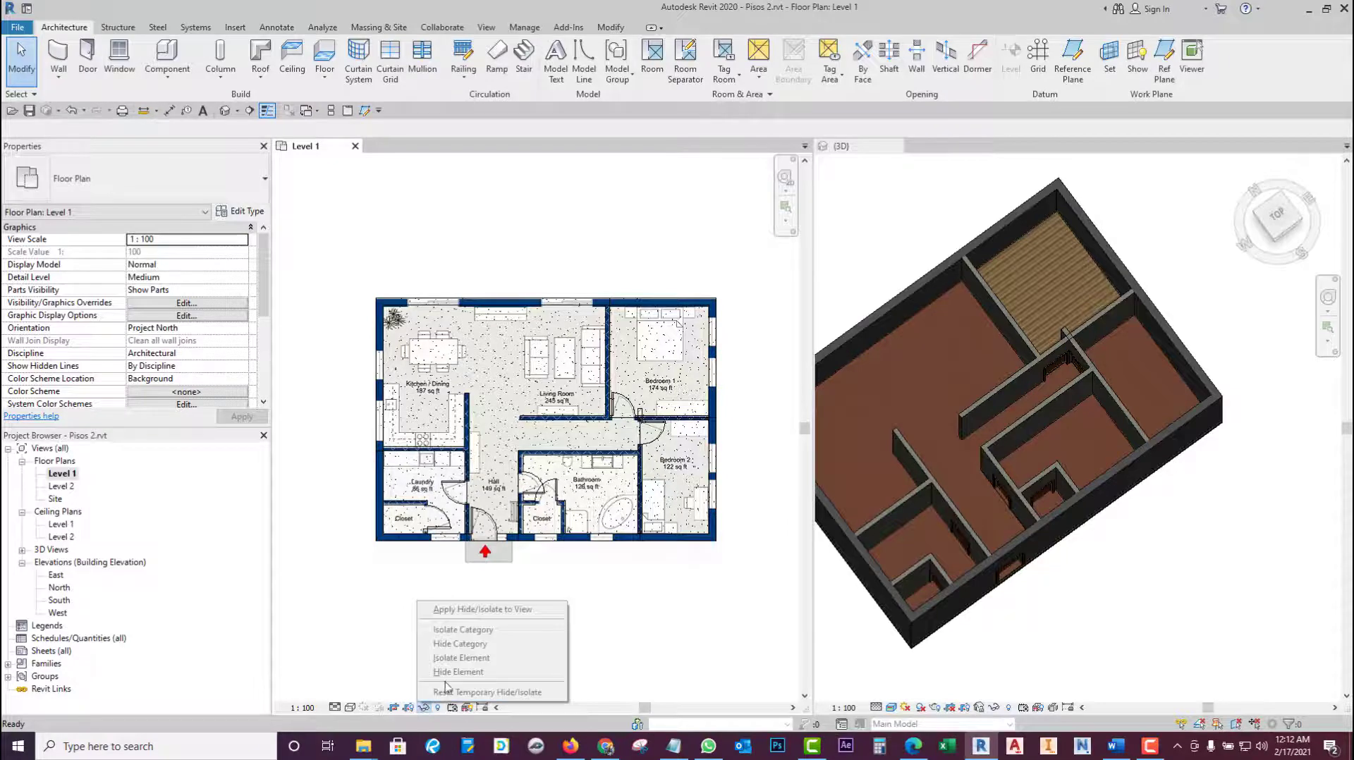
{"action": "left_click", "coordinate": [635, 562]}
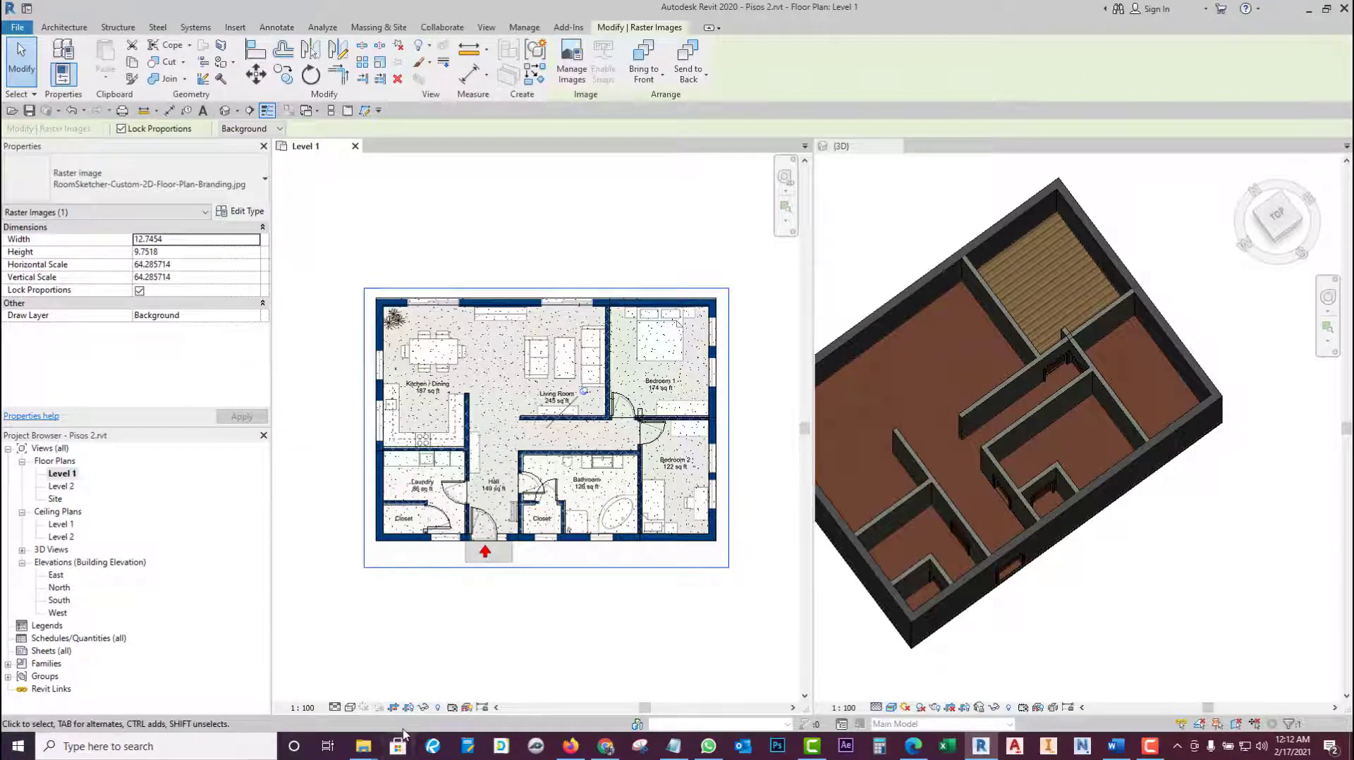
{"action": "left_click", "coordinate": [425, 706]}
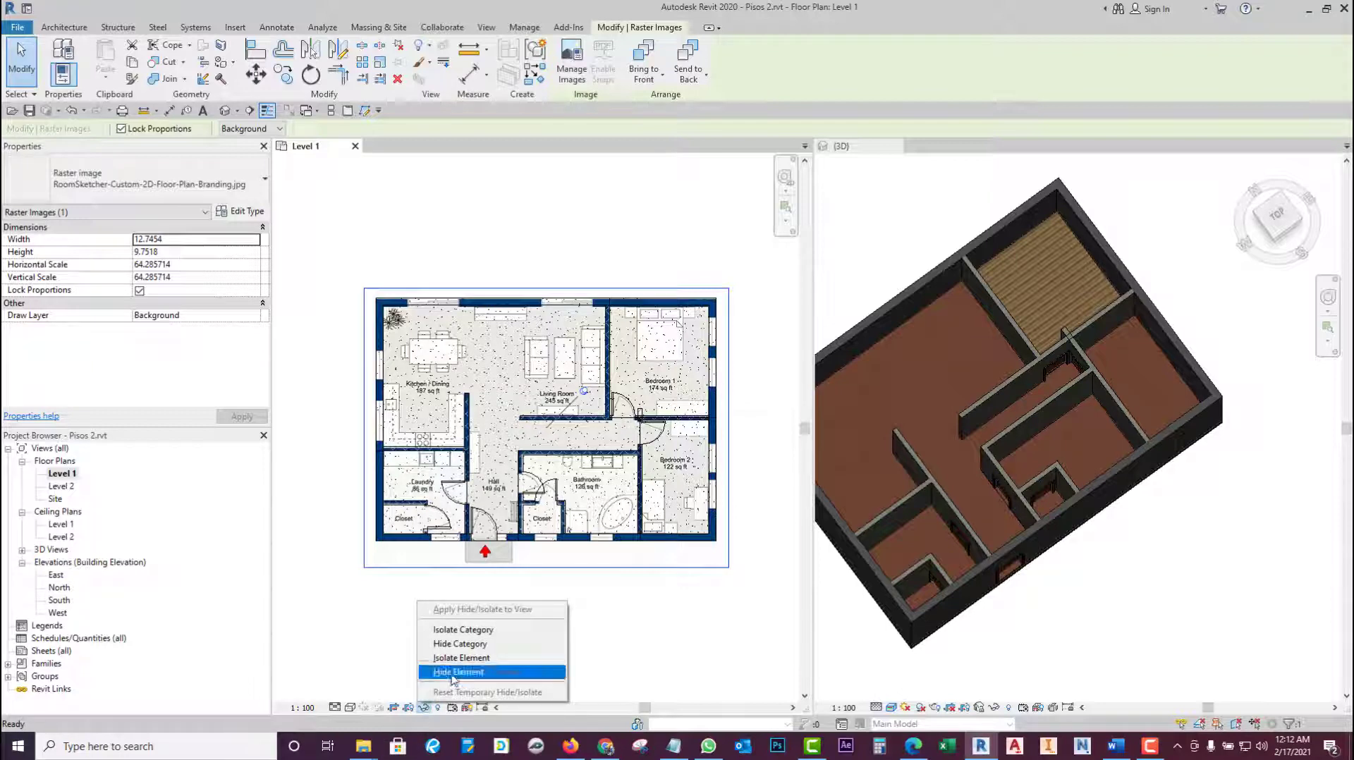
{"action": "left_click", "coordinate": [619, 616]}
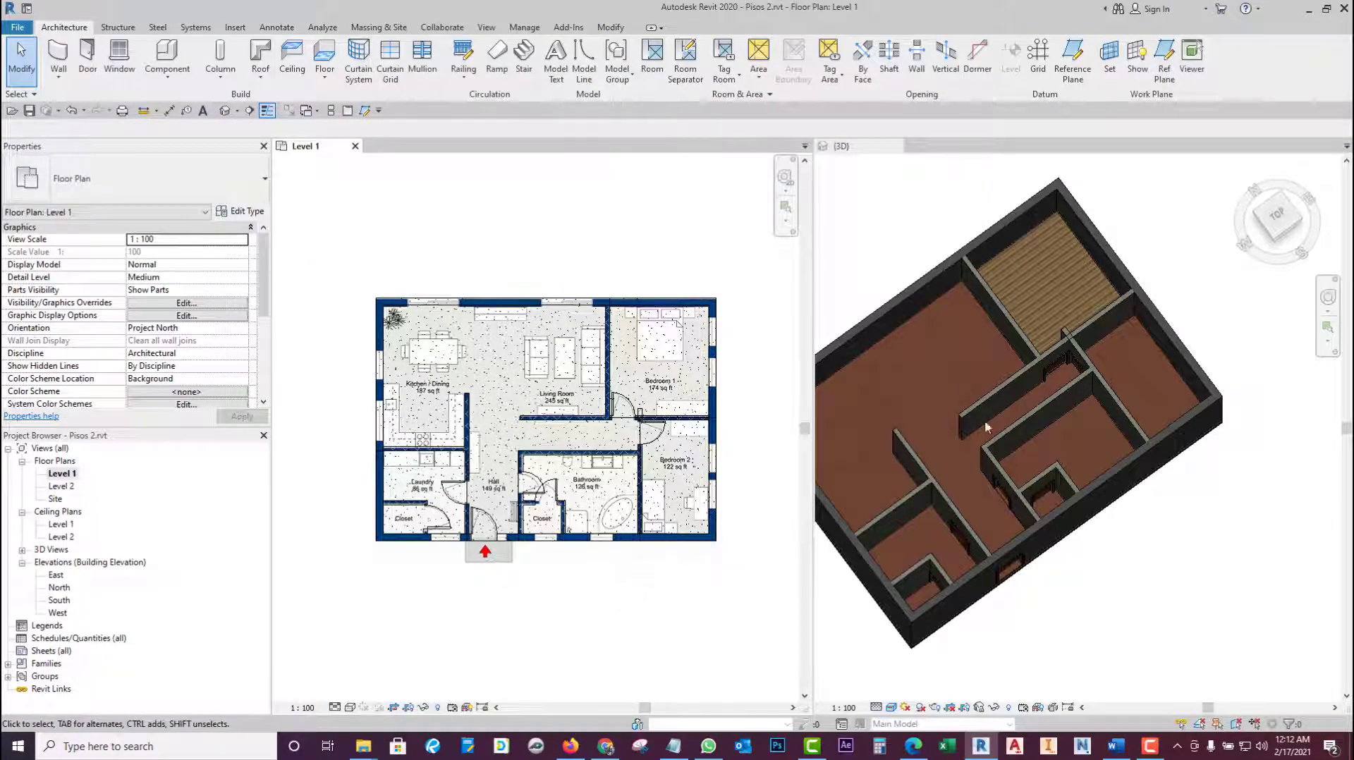
- Select floor parts in 3D, then select the Bedroom 2 floor part (11.458 m²) in the plan
{"action": "left_click", "coordinate": [1065, 443]}
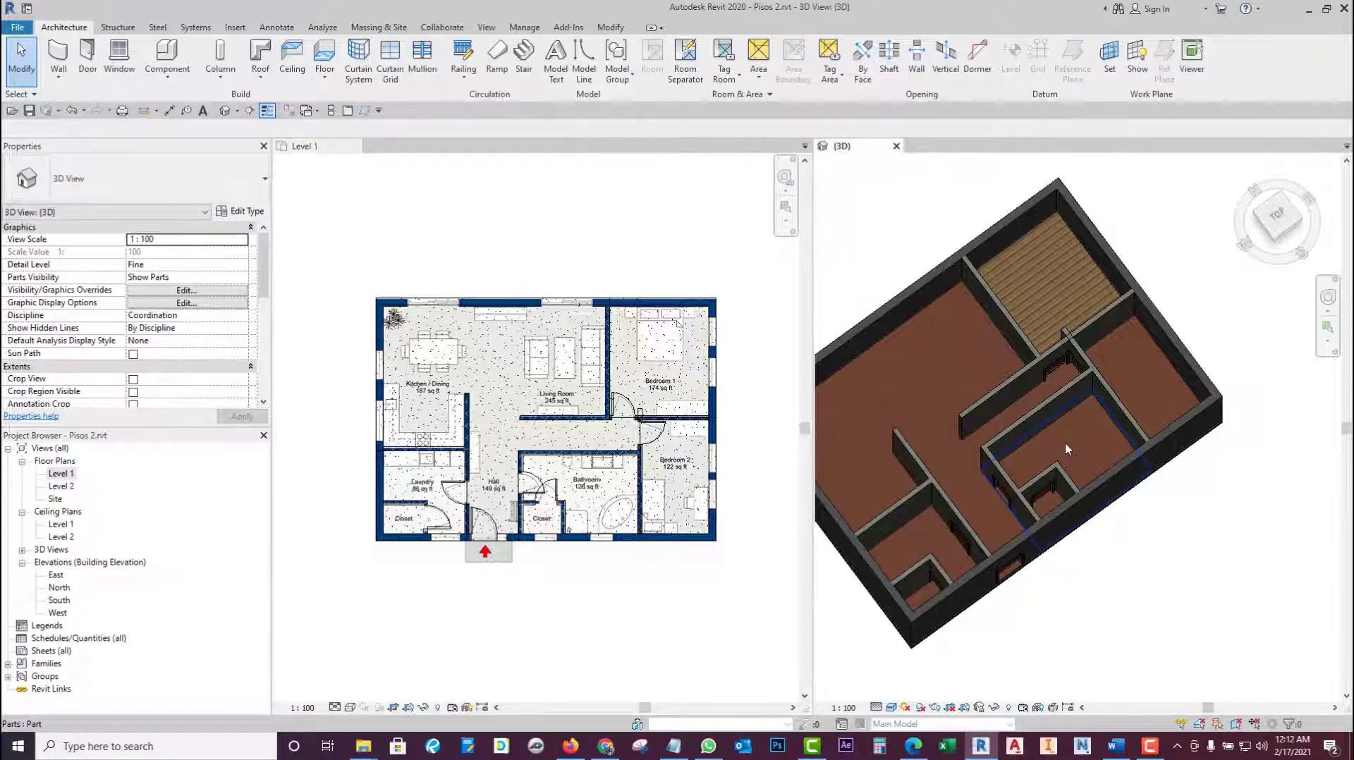
{"action": "left_click", "coordinate": [1064, 441]}
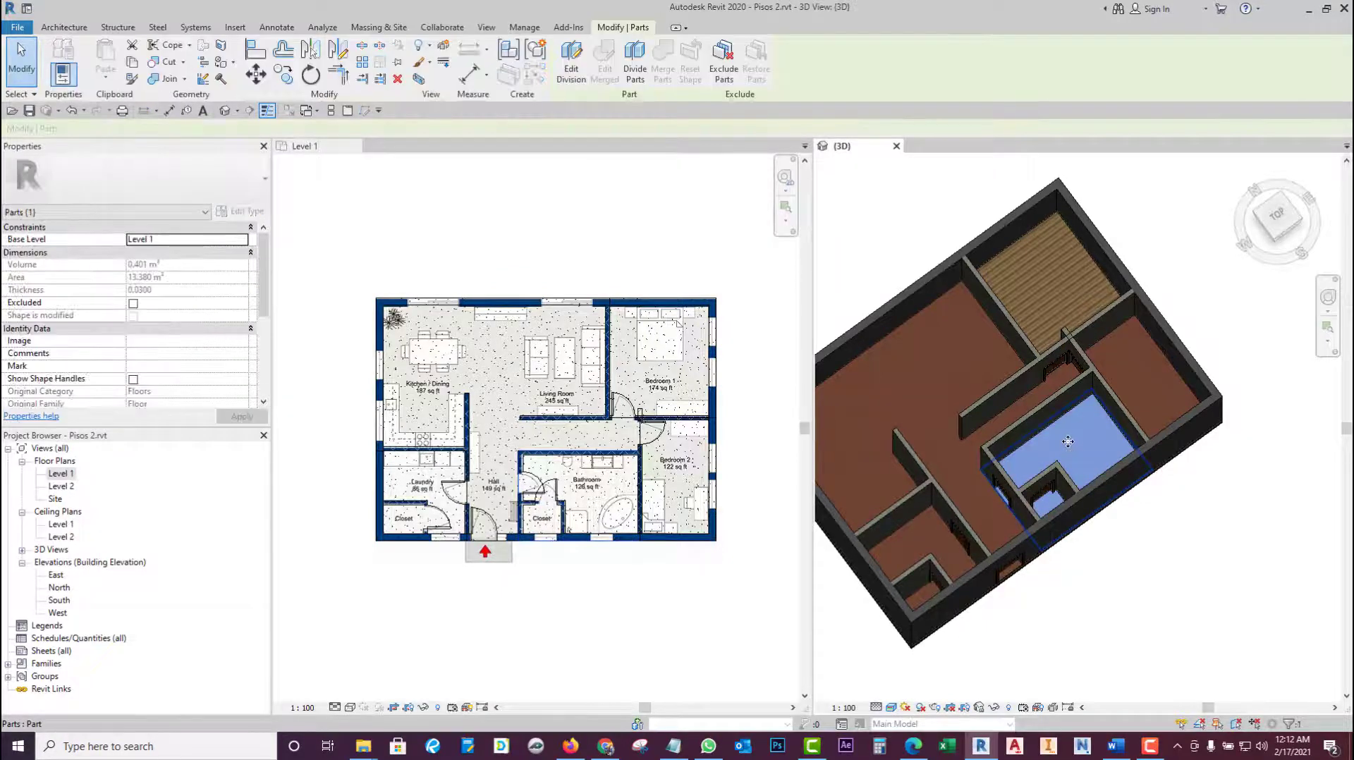
{"action": "left_click", "coordinate": [1144, 390]}
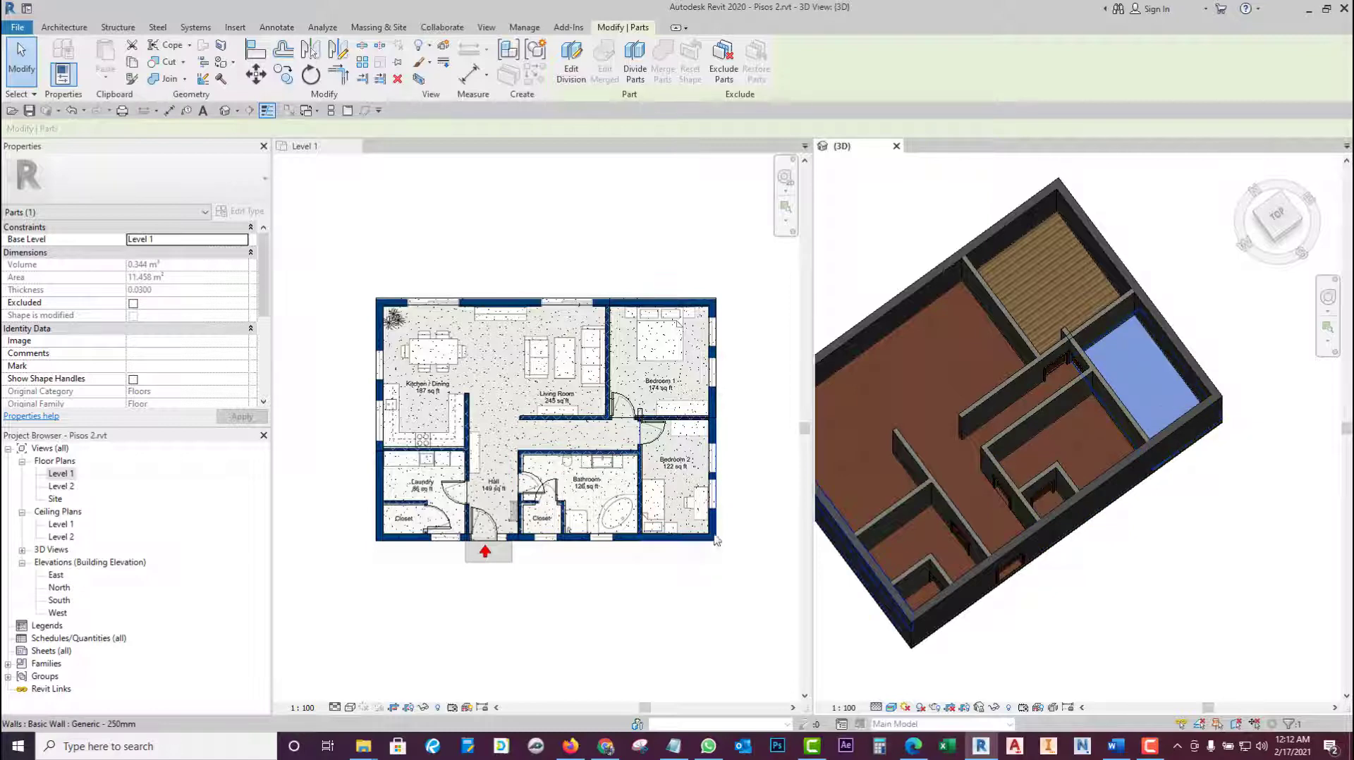
{"action": "left_click", "coordinate": [694, 511]}
{"action": "scroll", "coordinate": [679, 496], "scroll_direction": "up", "scroll_amount": 1}
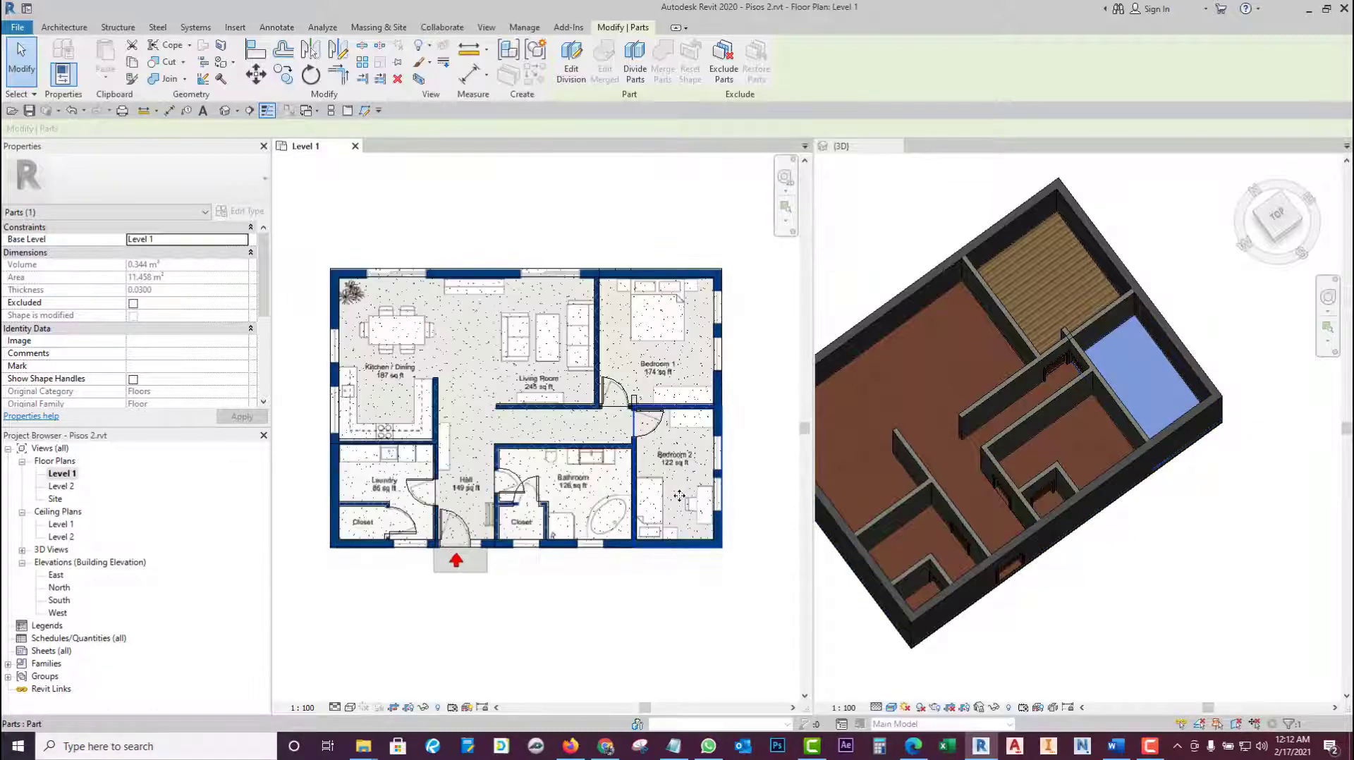
{"action": "scroll", "coordinate": [678, 496], "scroll_direction": "up", "scroll_amount": 1}
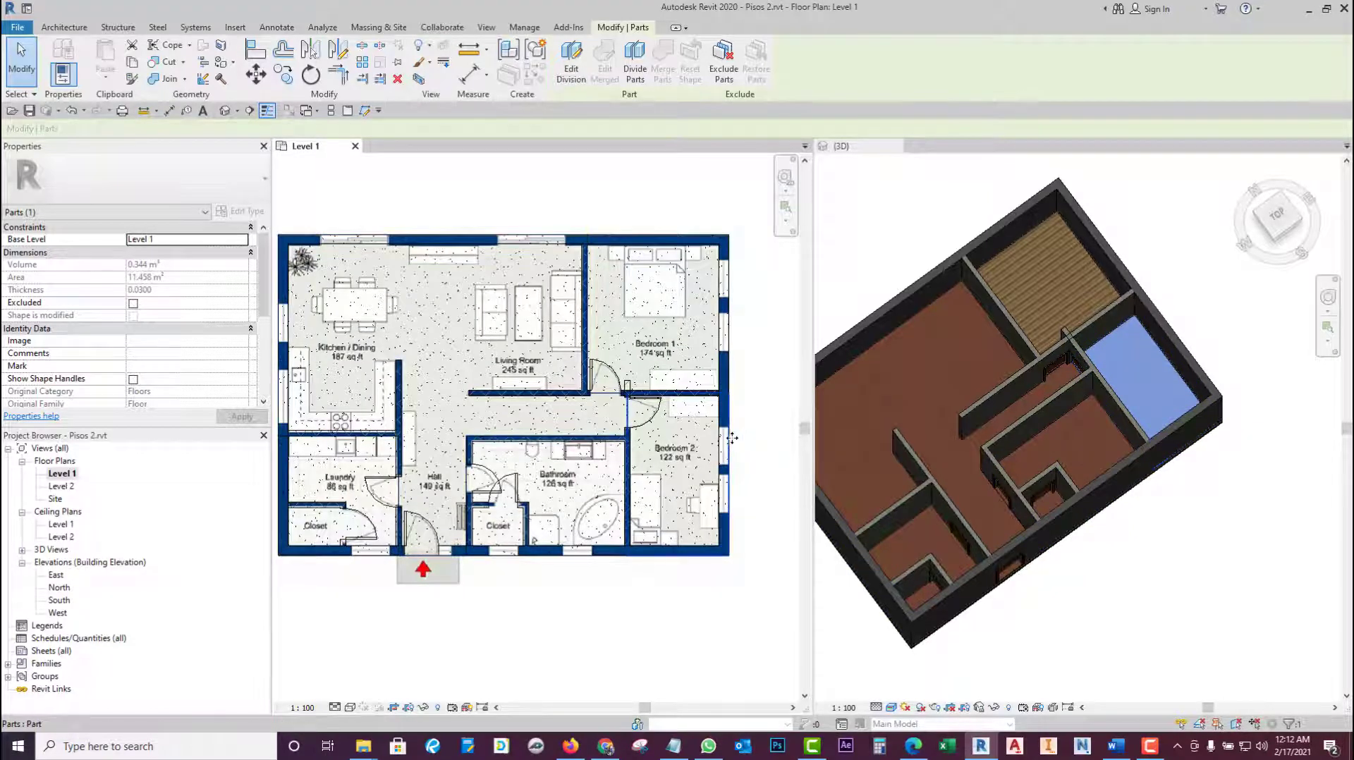
{"action": "left_click", "coordinate": [622, 190]}
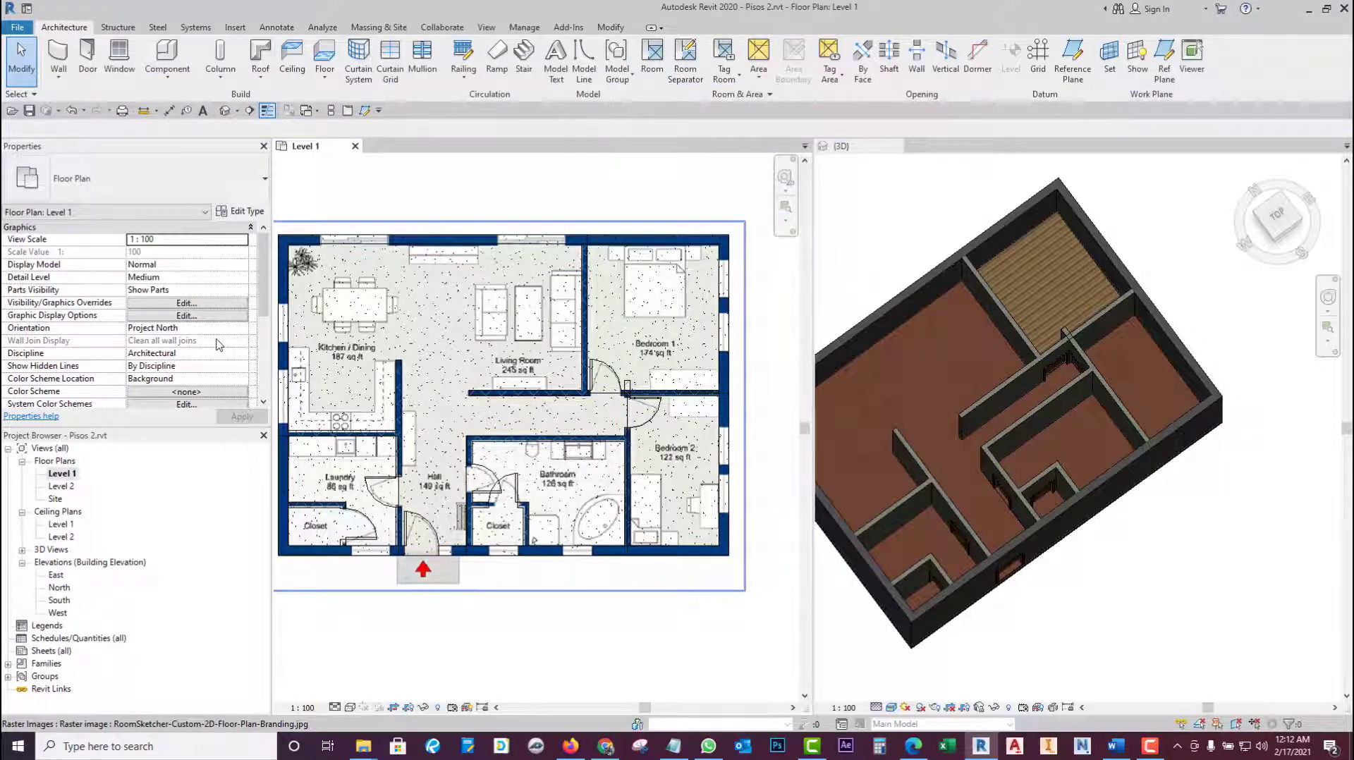
{"action": "left_click", "coordinate": [680, 446]}
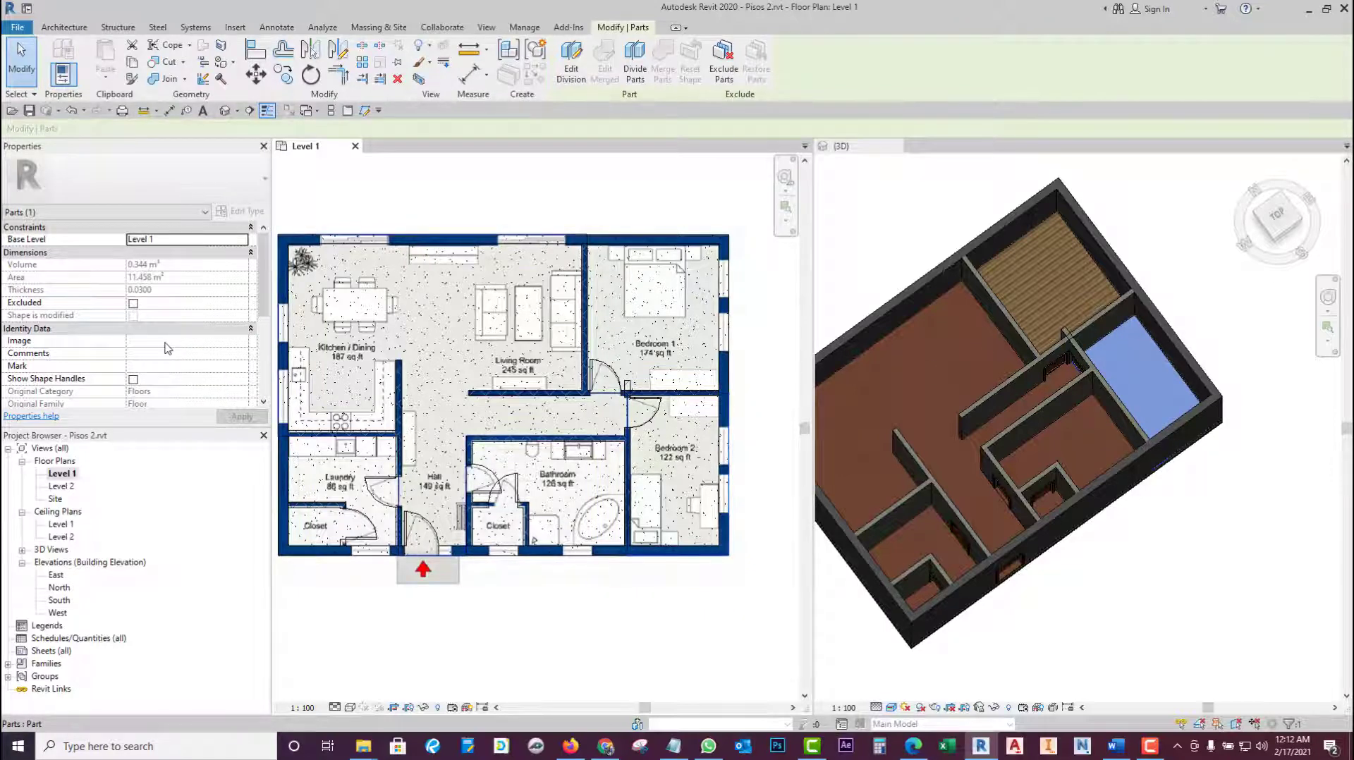
- Search the Material Browser for 'CA' and pick Alfombra instead of Tile for Bedroom 2's floor part
{"action": "scroll", "coordinate": [167, 348], "scroll_direction": "down", "scroll_amount": 1}
{"action": "scroll", "coordinate": [167, 348], "scroll_direction": "down", "scroll_amount": 1}
{"action": "scroll", "coordinate": [167, 348], "scroll_direction": "down", "scroll_amount": 2}
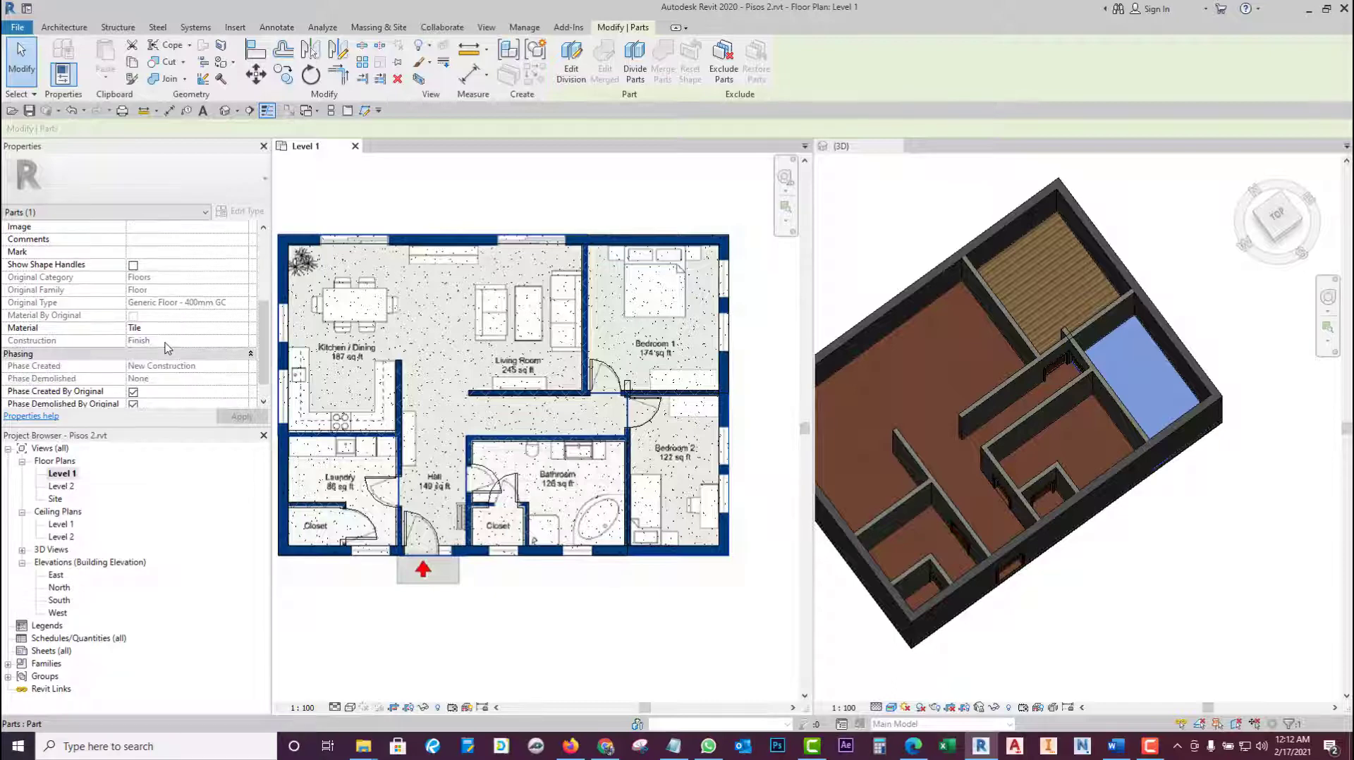
{"action": "left_click", "coordinate": [169, 328]}
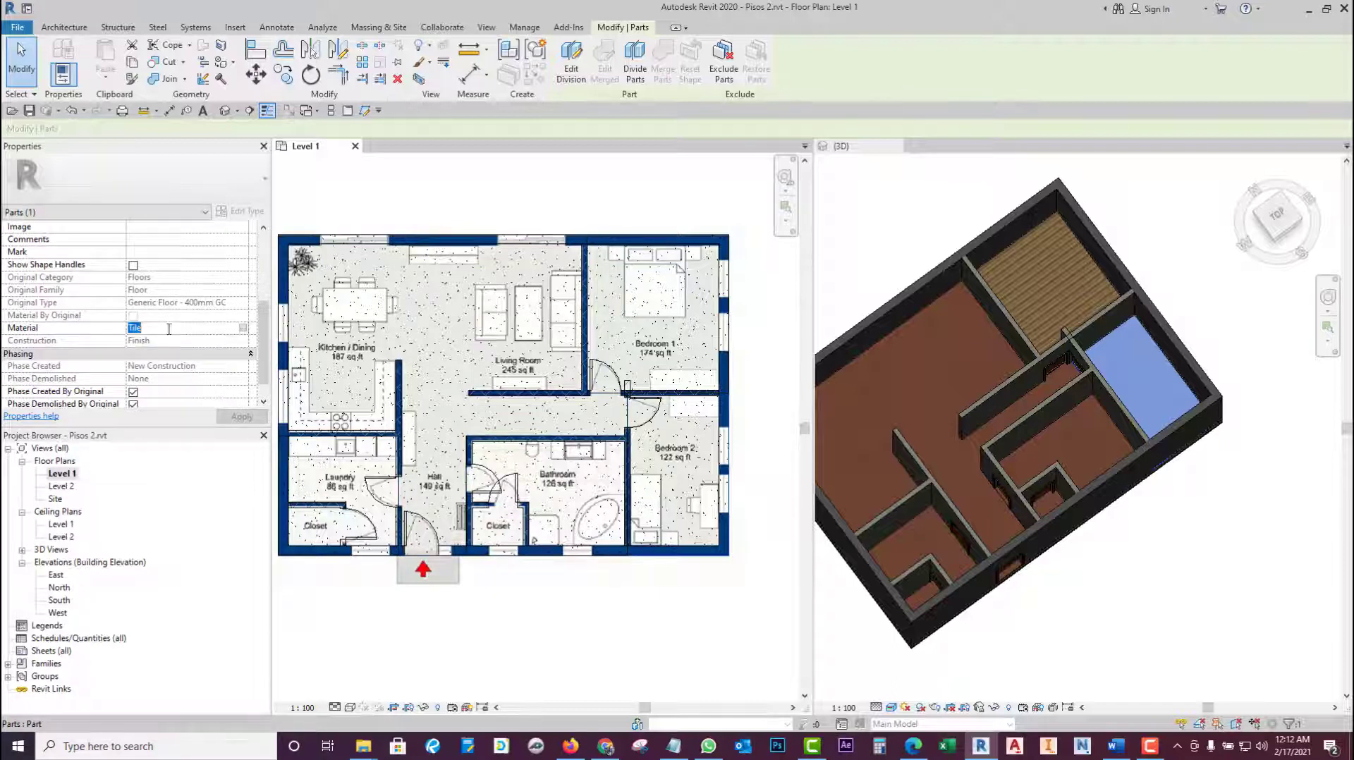
{"action": "left_click", "coordinate": [243, 328]}
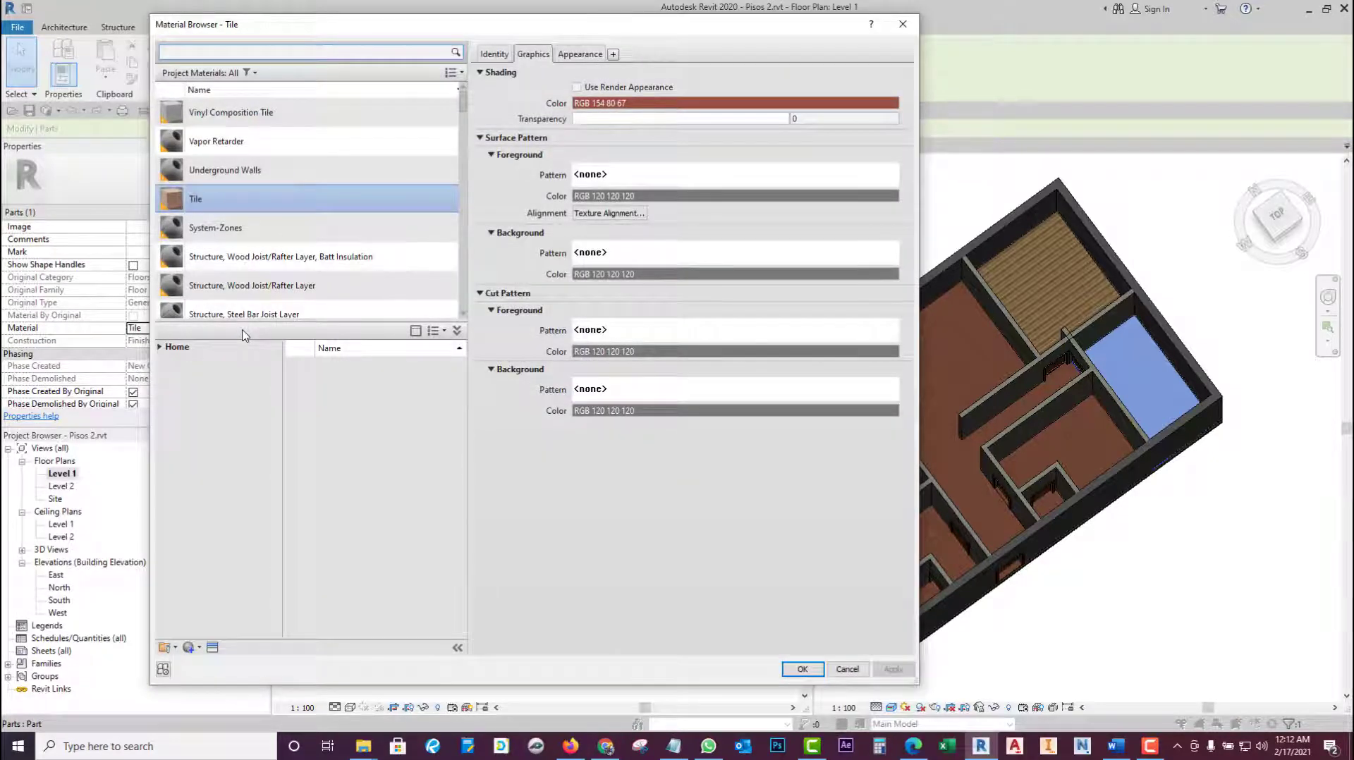
{"action": "left_click", "coordinate": [273, 48]}
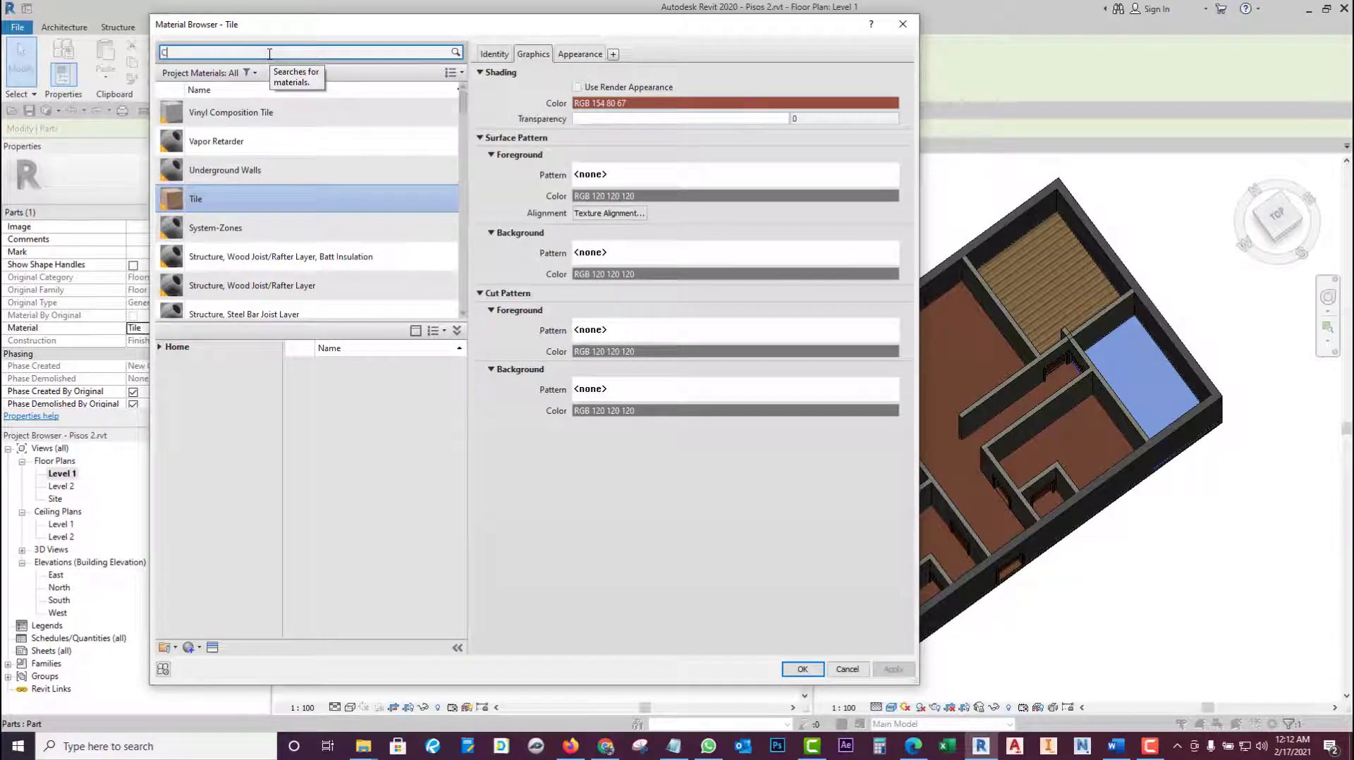
{"action": "type", "text": "CA"}
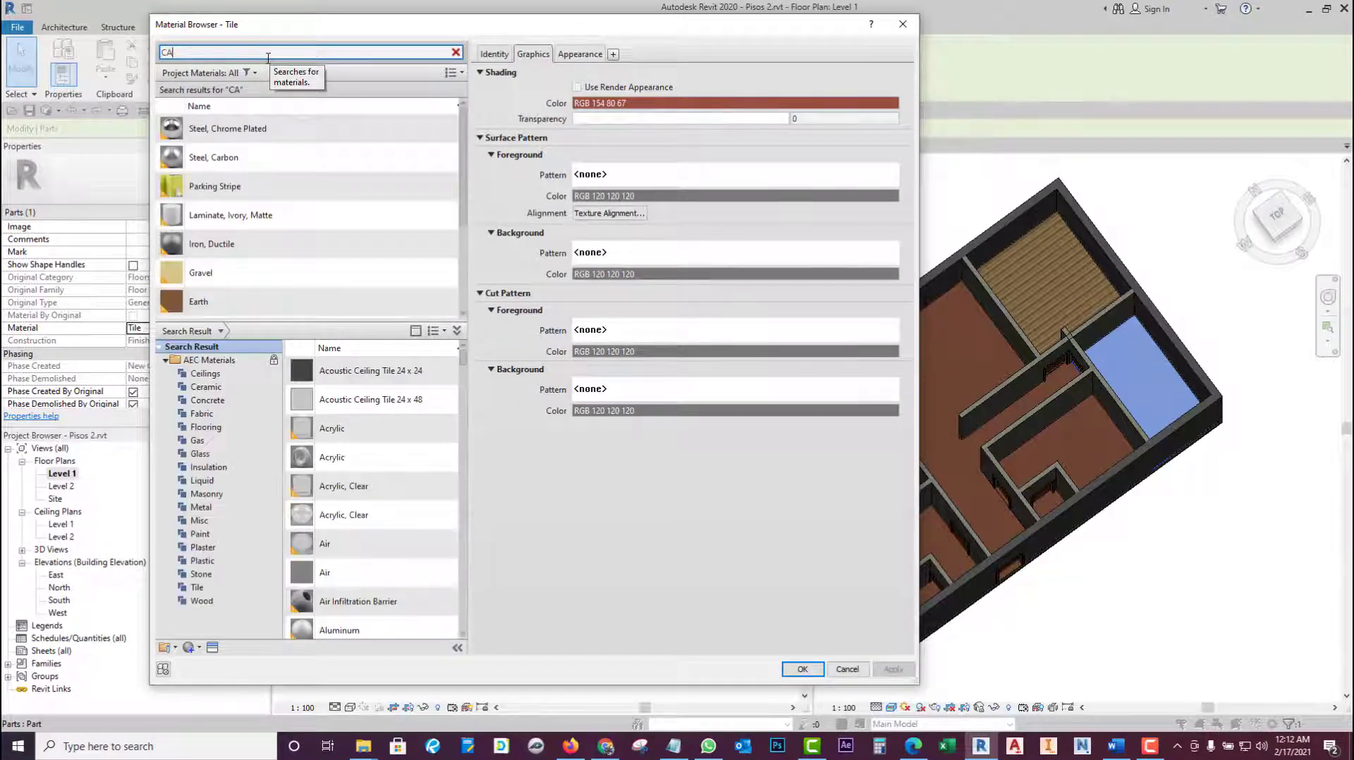
{"action": "scroll", "coordinate": [232, 281], "scroll_direction": "down", "scroll_amount": 3}
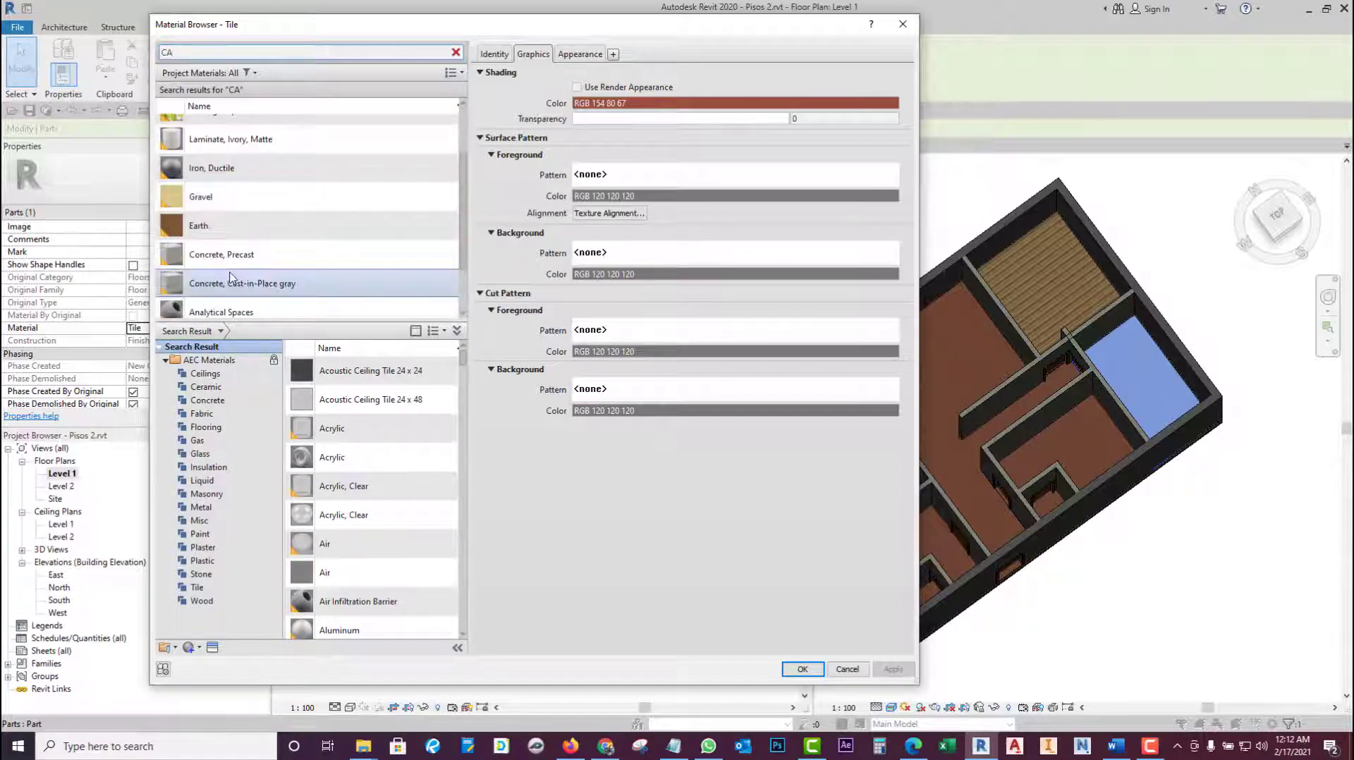
{"action": "scroll", "coordinate": [232, 280], "scroll_direction": "up", "scroll_amount": 3}
{"action": "scroll", "coordinate": [233, 285], "scroll_direction": "down", "scroll_amount": 5}
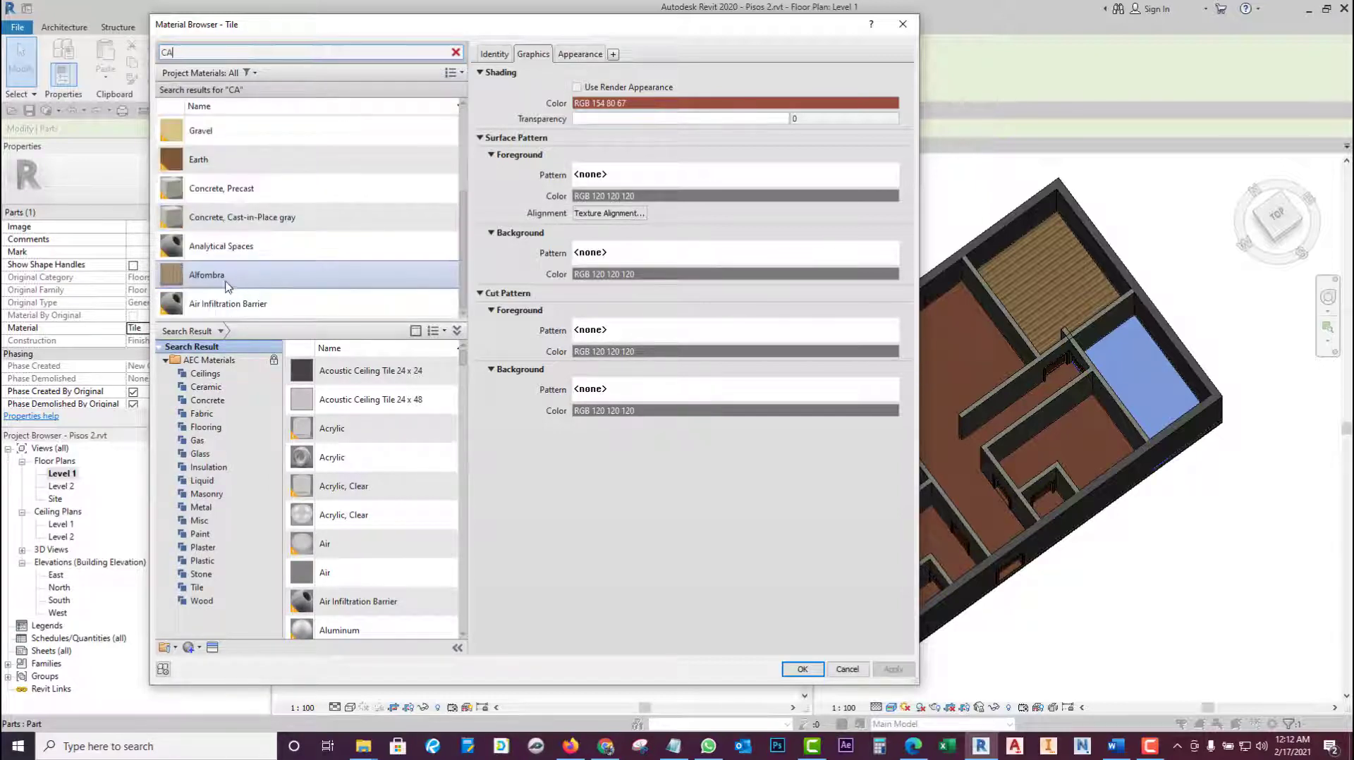
{"action": "left_click", "coordinate": [227, 283]}
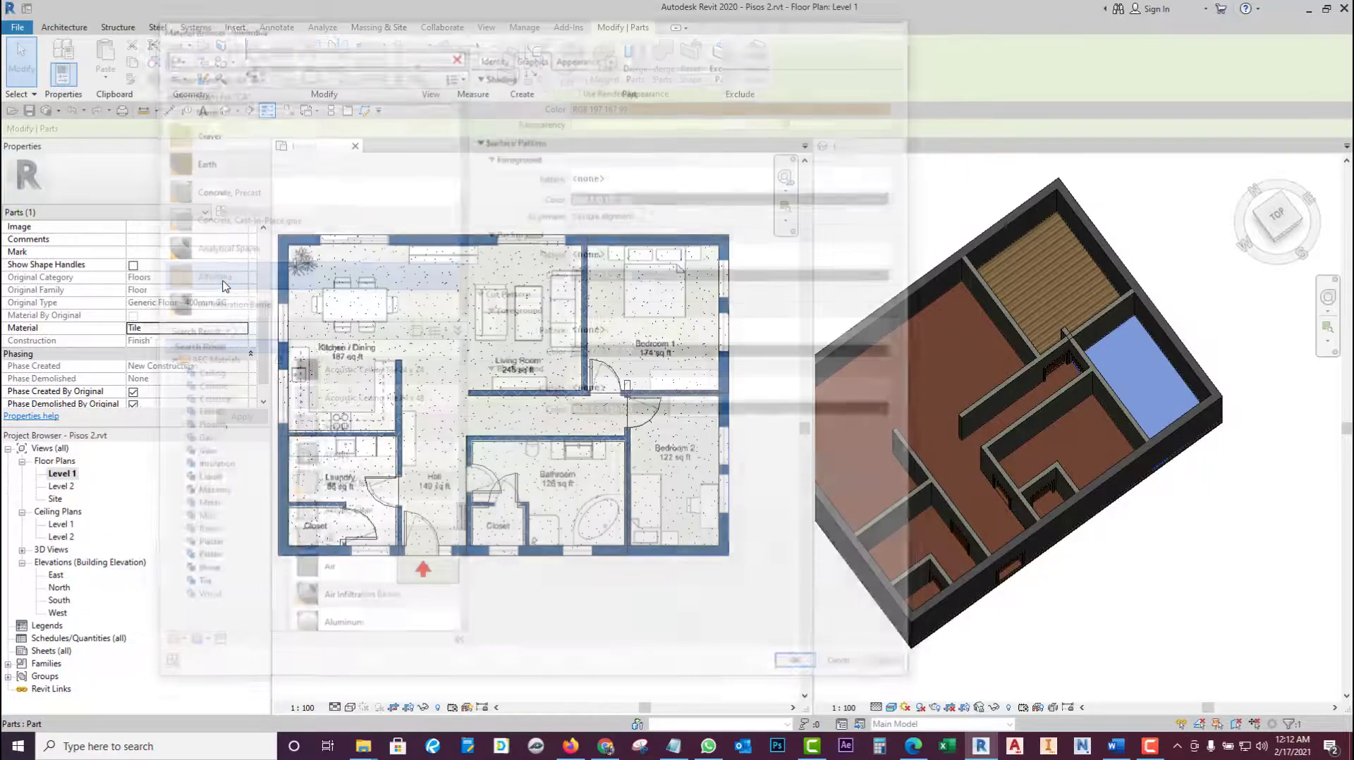
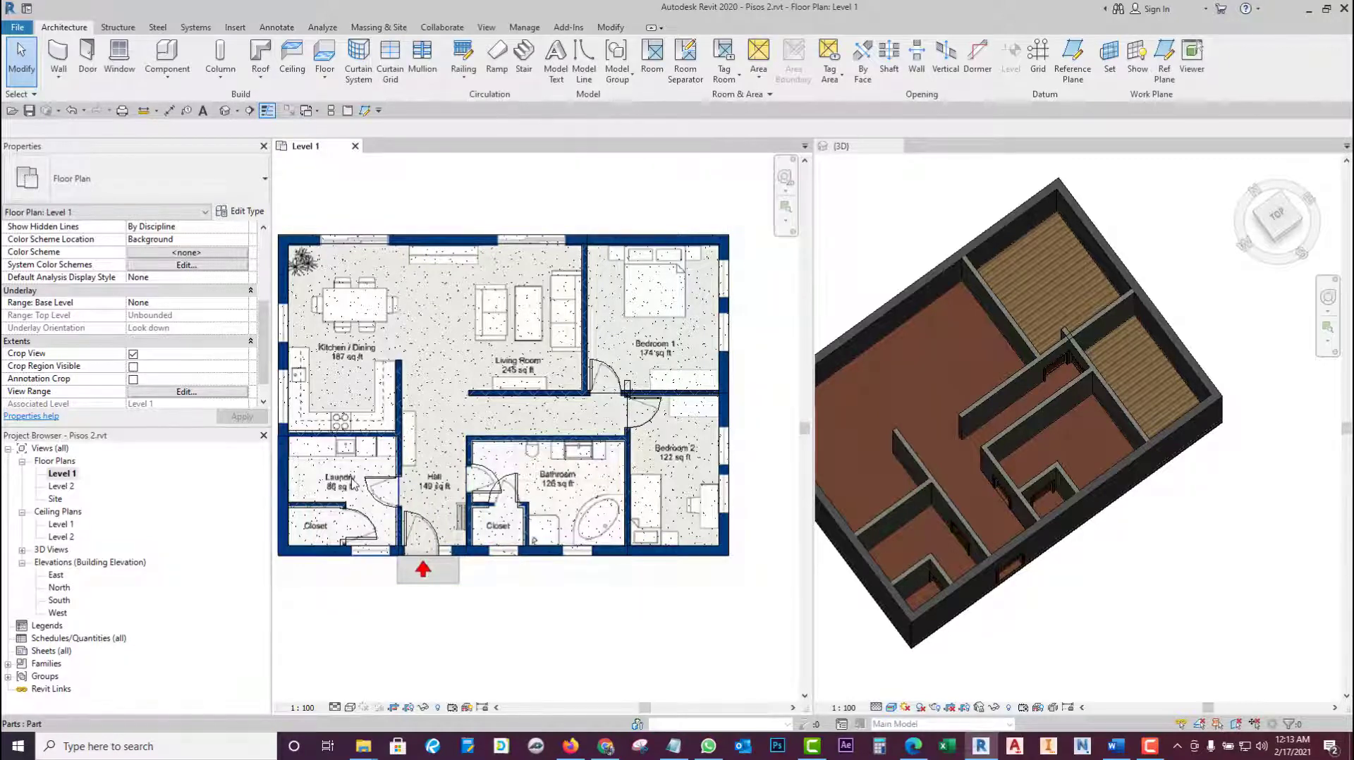
- Select the large living-area floor part and create a new blank material for it
{"action": "left_click", "coordinate": [454, 418]}
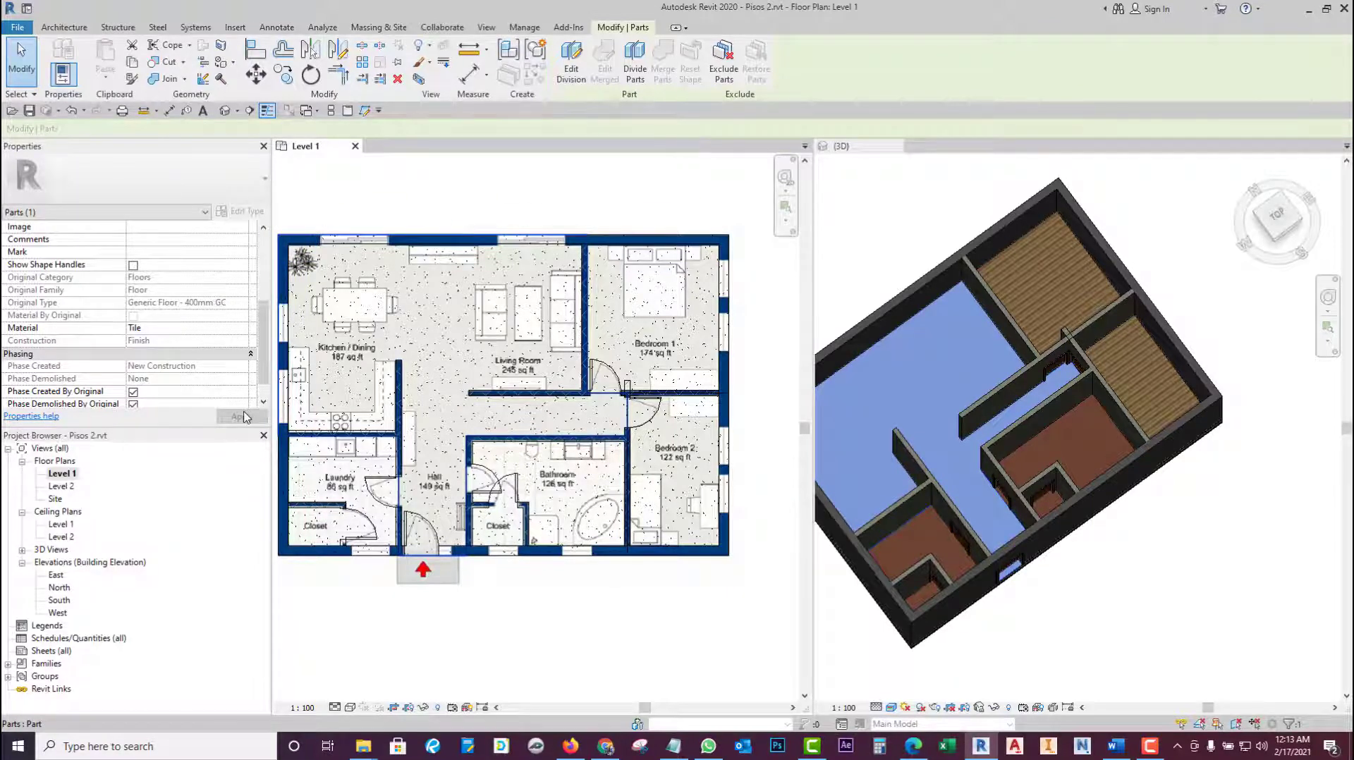
{"action": "scroll", "coordinate": [222, 313], "scroll_direction": "down", "scroll_amount": 1}
{"action": "left_click", "coordinate": [218, 303]}
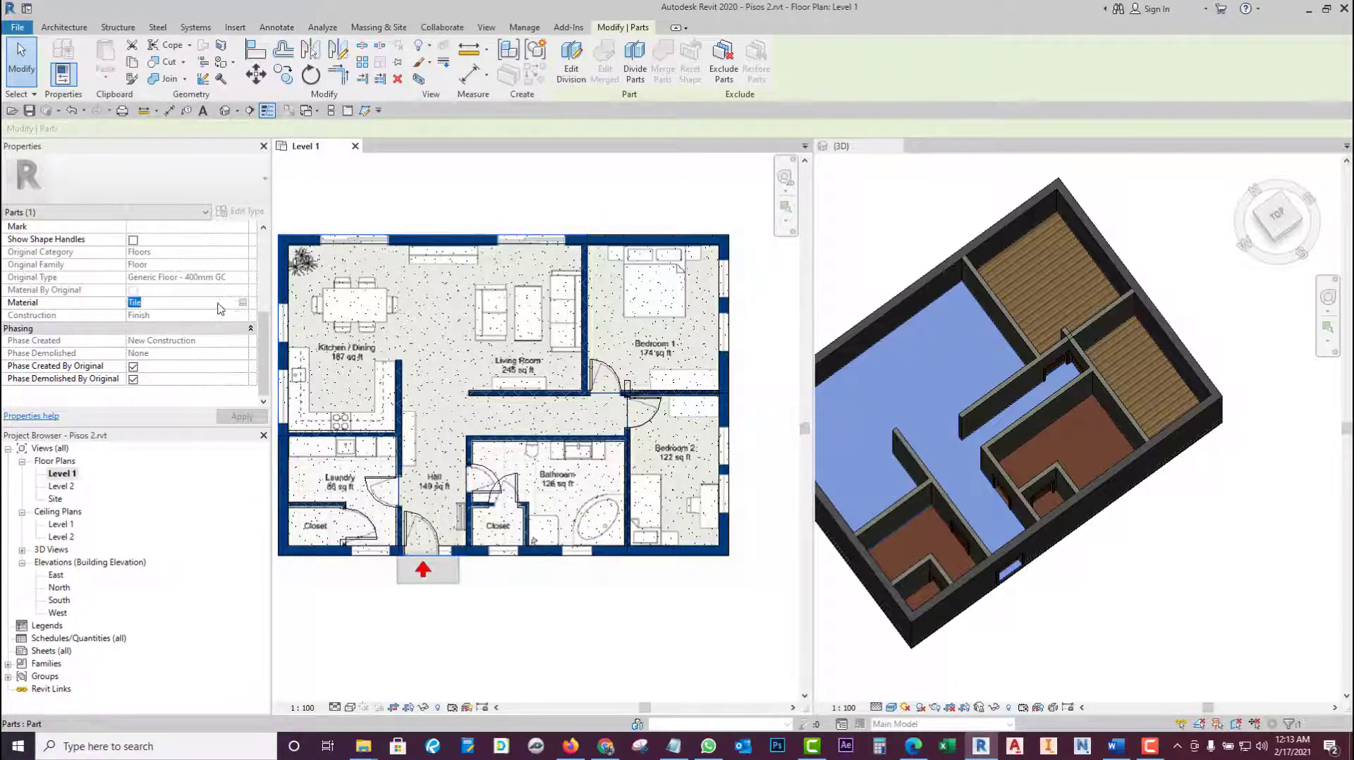
{"action": "left_click", "coordinate": [243, 303]}
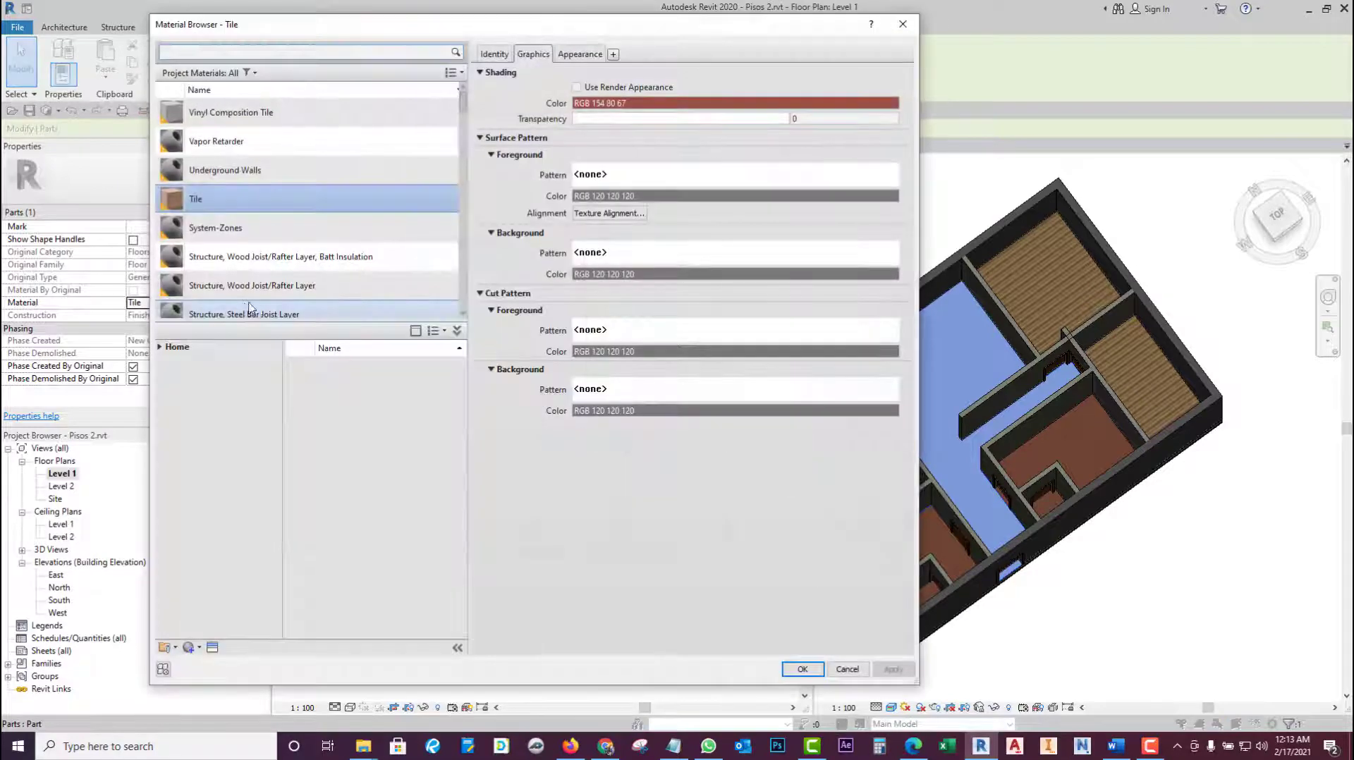
{"action": "left_click", "coordinate": [189, 648]}
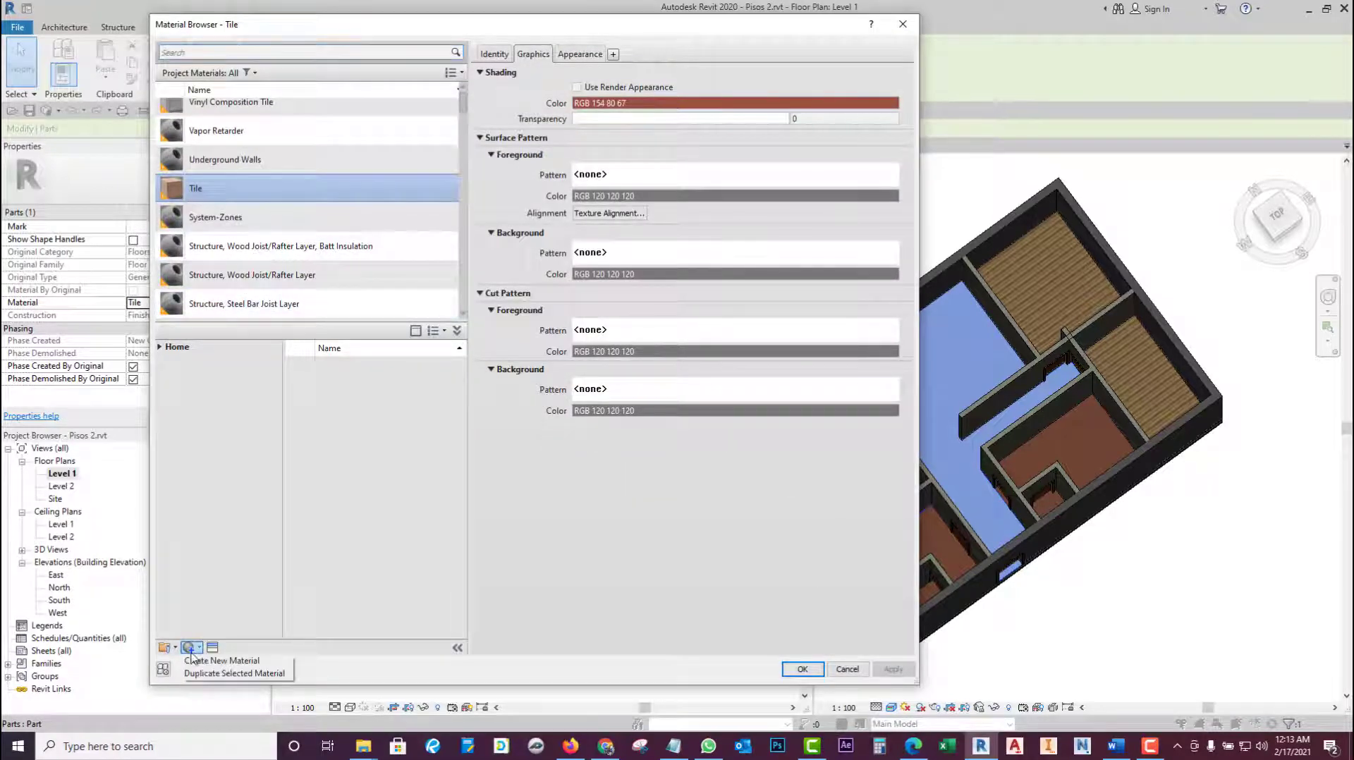
{"action": "left_click", "coordinate": [218, 663]}
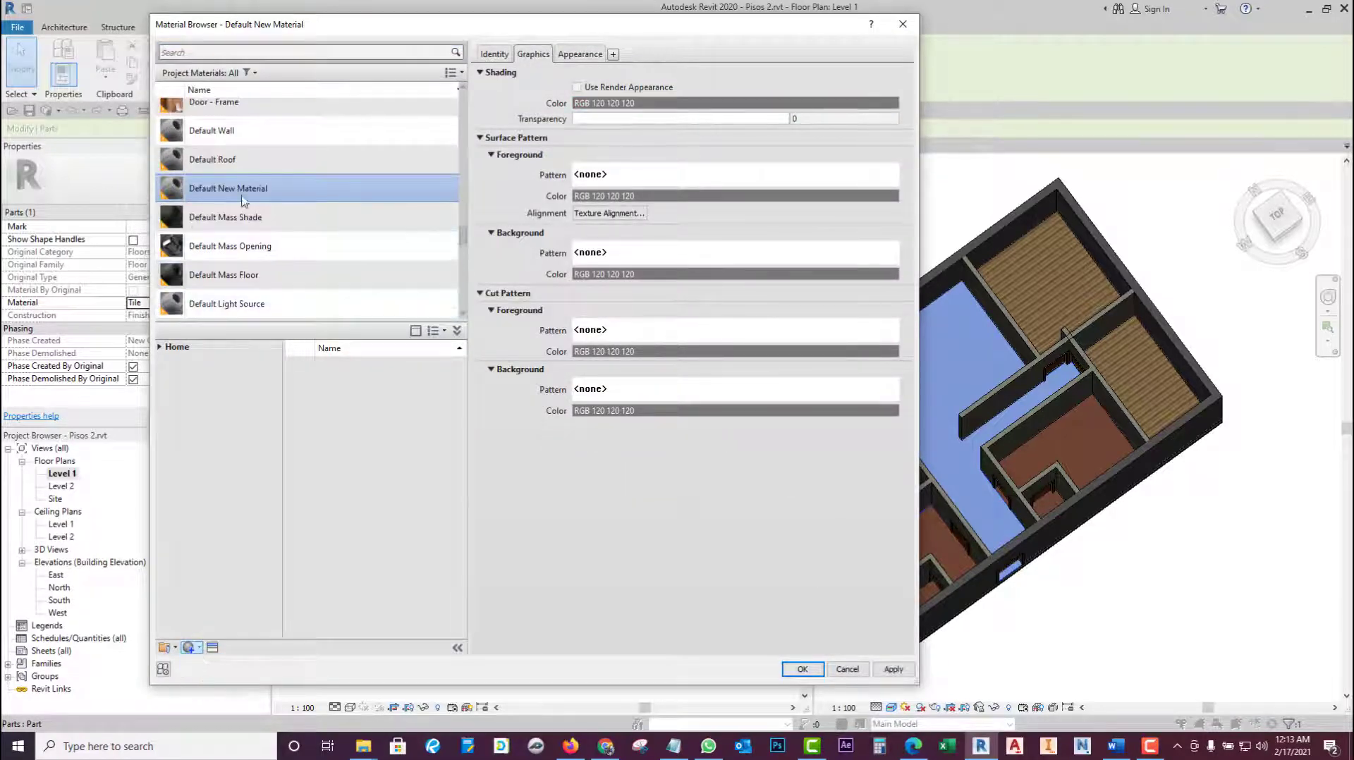
- Rename the new material Madera, give it shading colour RGB 163 115 86, and open the Asset Browser
{"action": "right_click", "coordinate": [238, 189]}
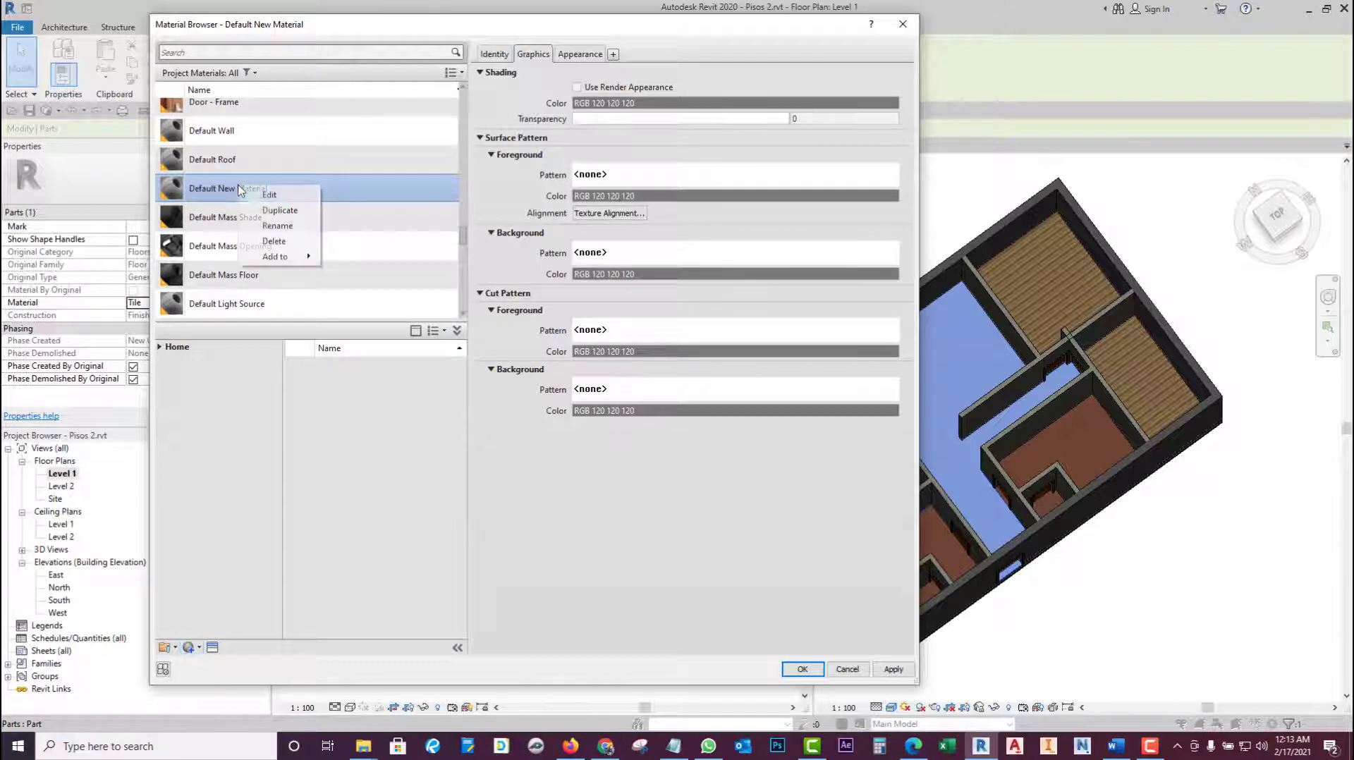
{"action": "left_click", "coordinate": [282, 225]}
{"action": "type", "text": "mA"}
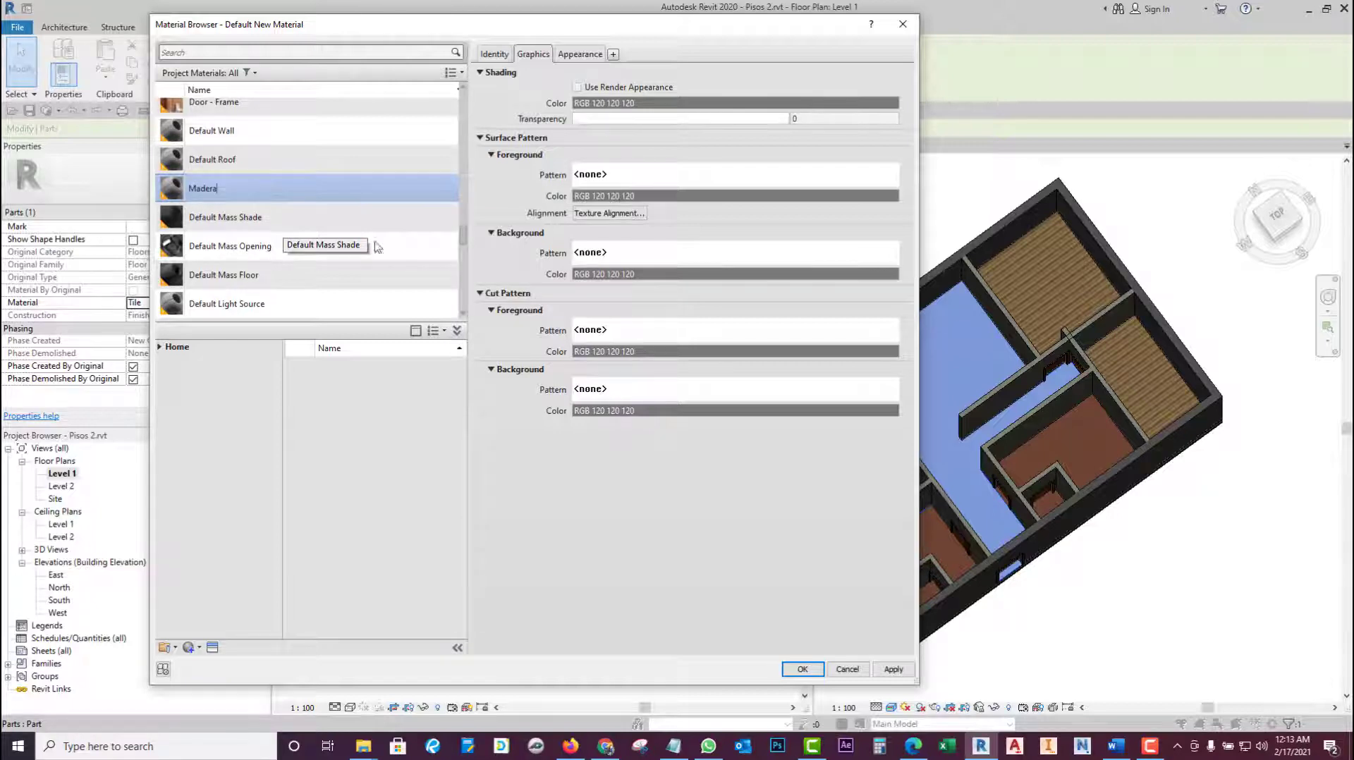
{"action": "left_click", "coordinate": [662, 104]}
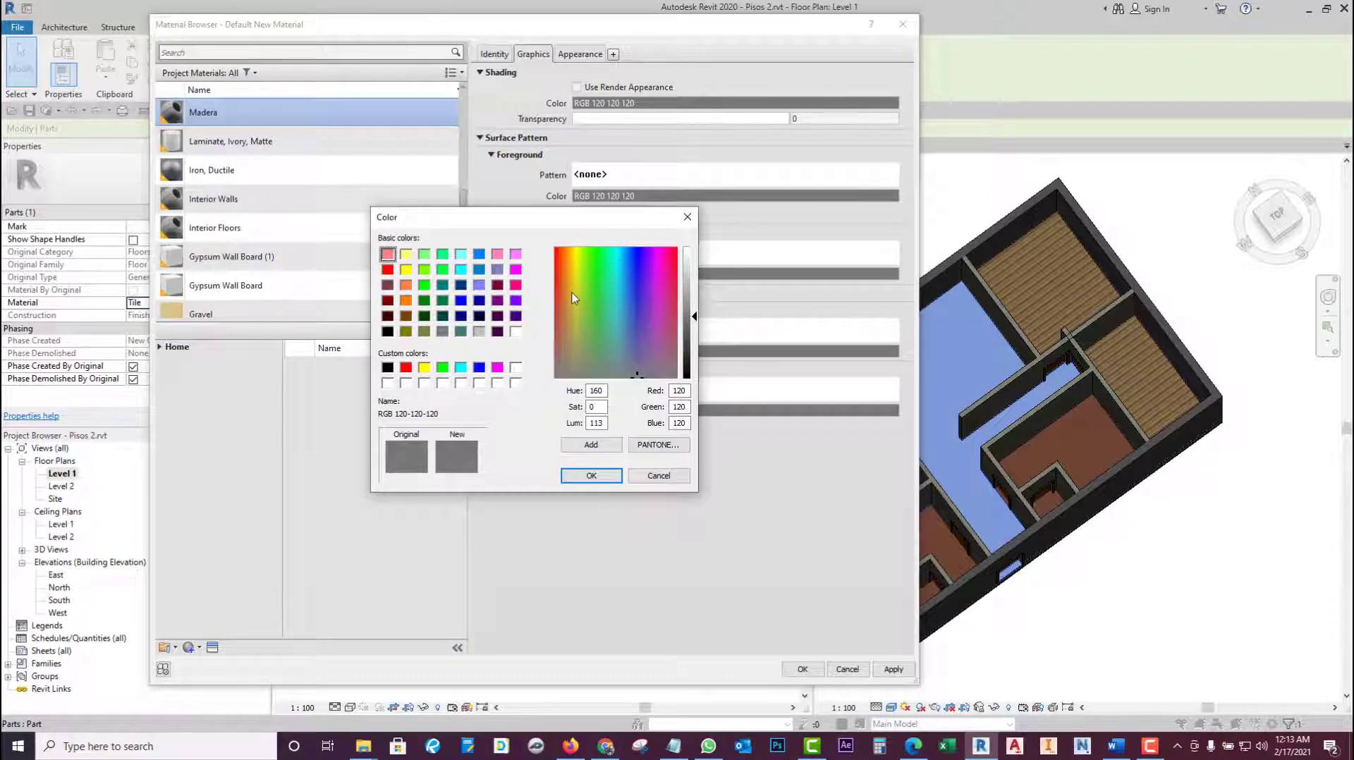
{"action": "left_click_drag", "start_coordinate": [574, 297], "coordinate": [562, 338]}
{"action": "left_click", "coordinate": [591, 475]}
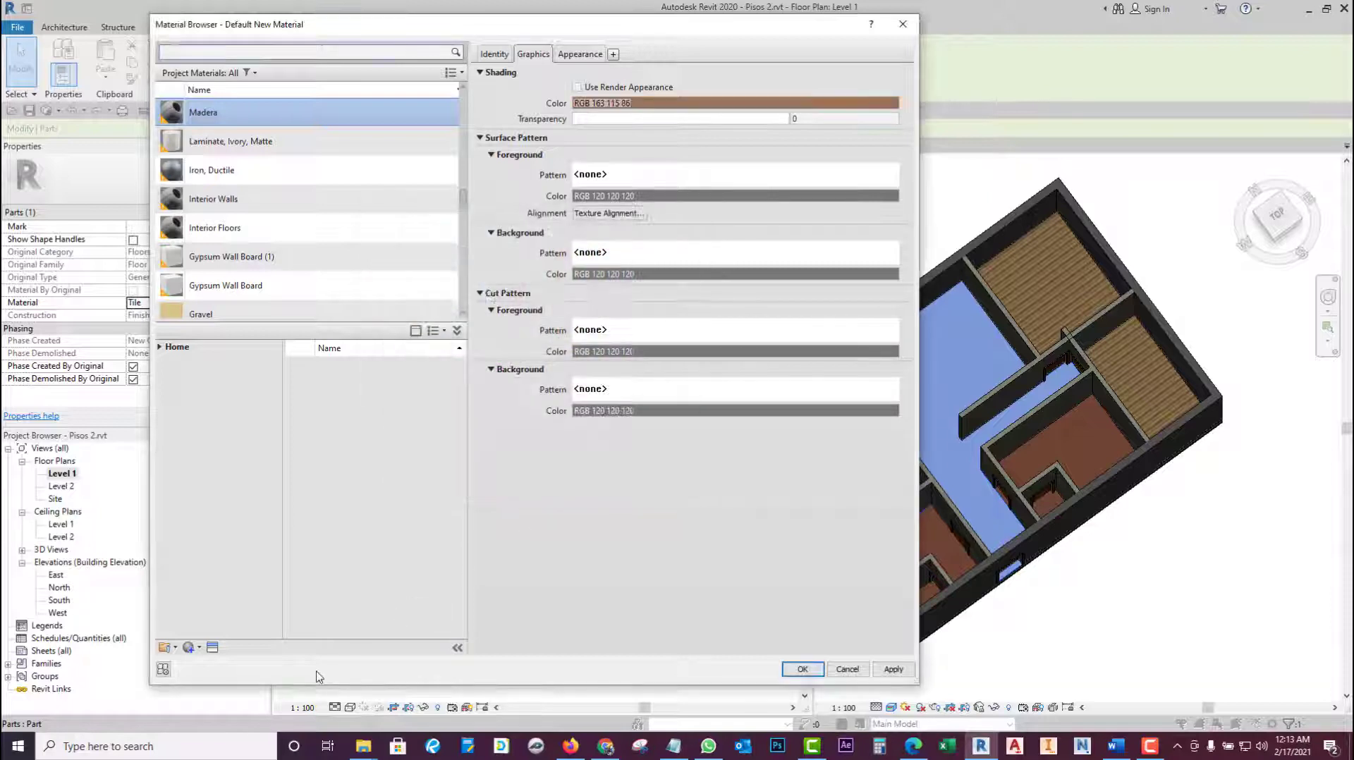
{"action": "left_click", "coordinate": [212, 648]}
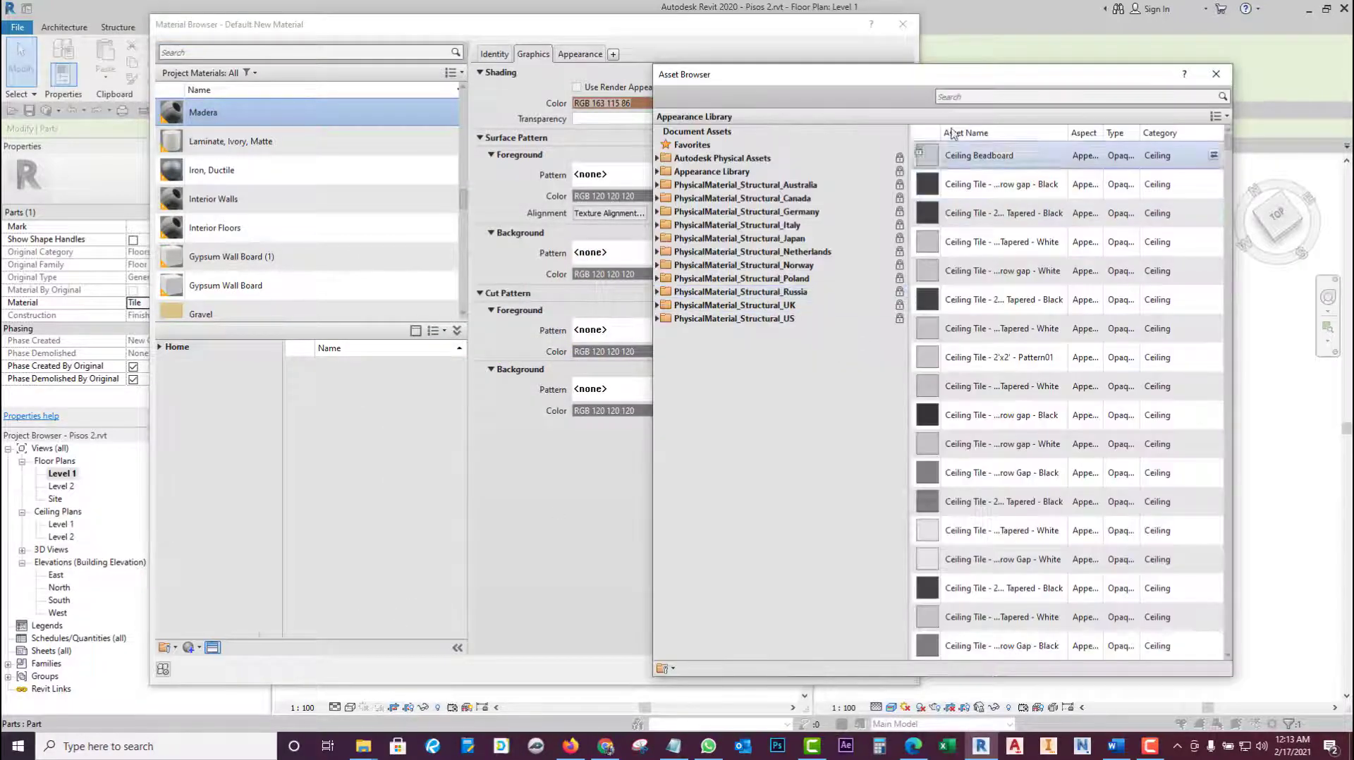
- Search the appearance library for wood and assign the Cherry flooring appearance to Madera
{"action": "left_click", "coordinate": [983, 97]}
{"action": "type", "text": "madera"}
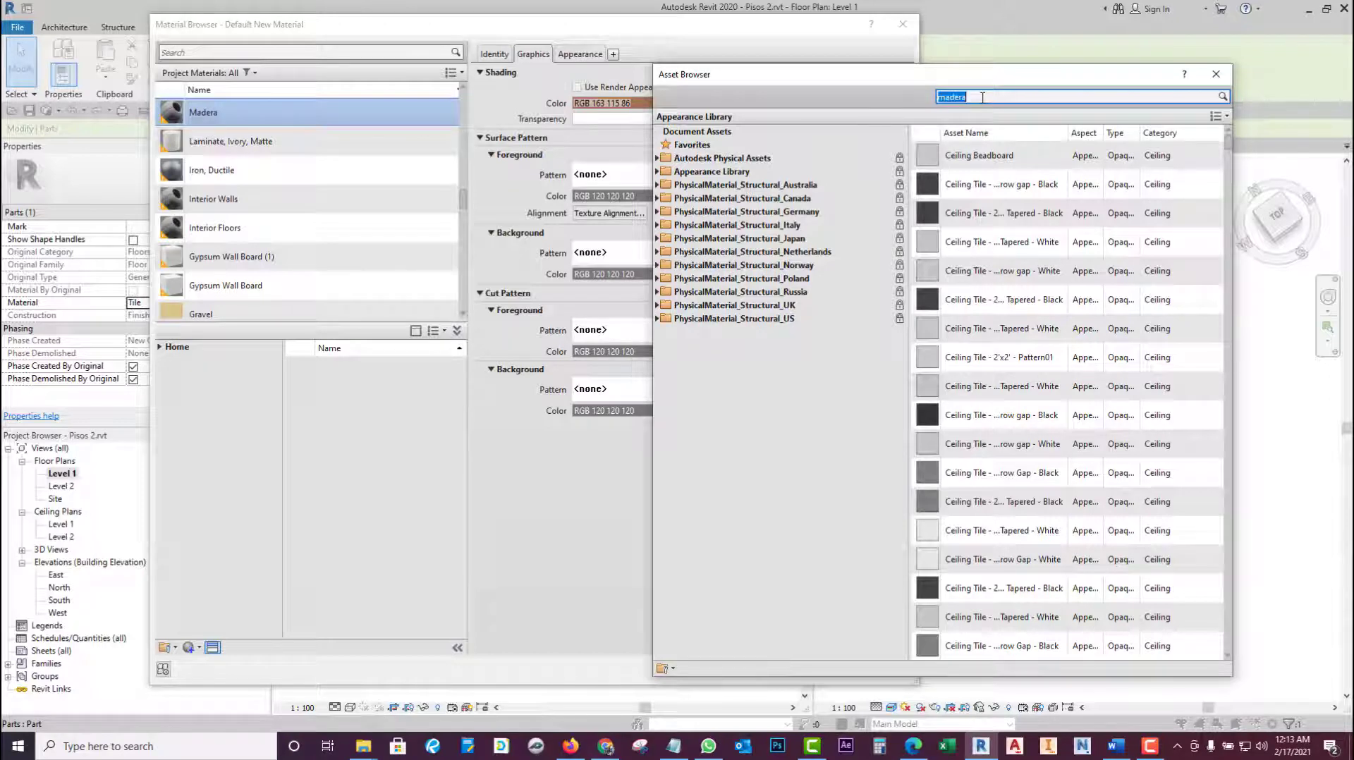
{"action": "key", "text": "Return"}
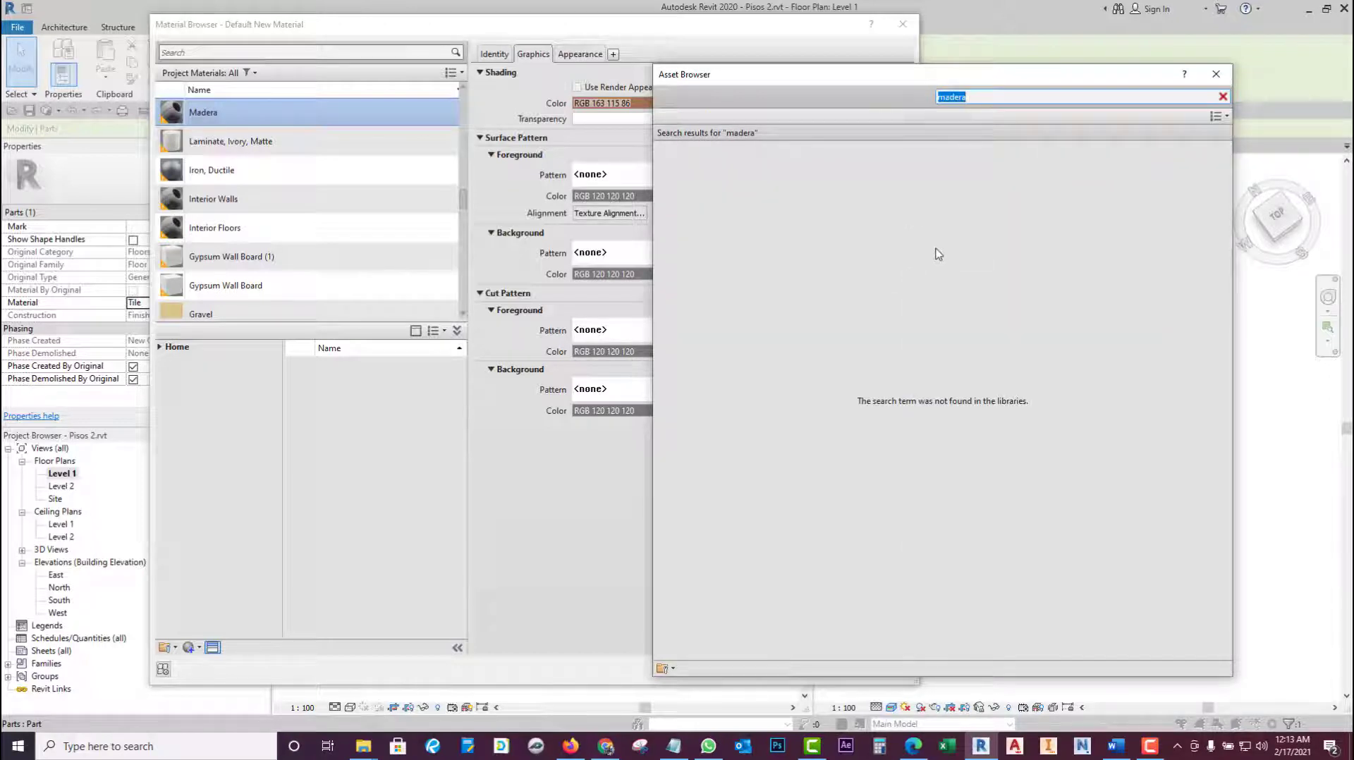
{"action": "left_click", "coordinate": [997, 97]}
{"action": "type", "text": "wood"}
{"action": "left_click", "coordinate": [693, 241]}
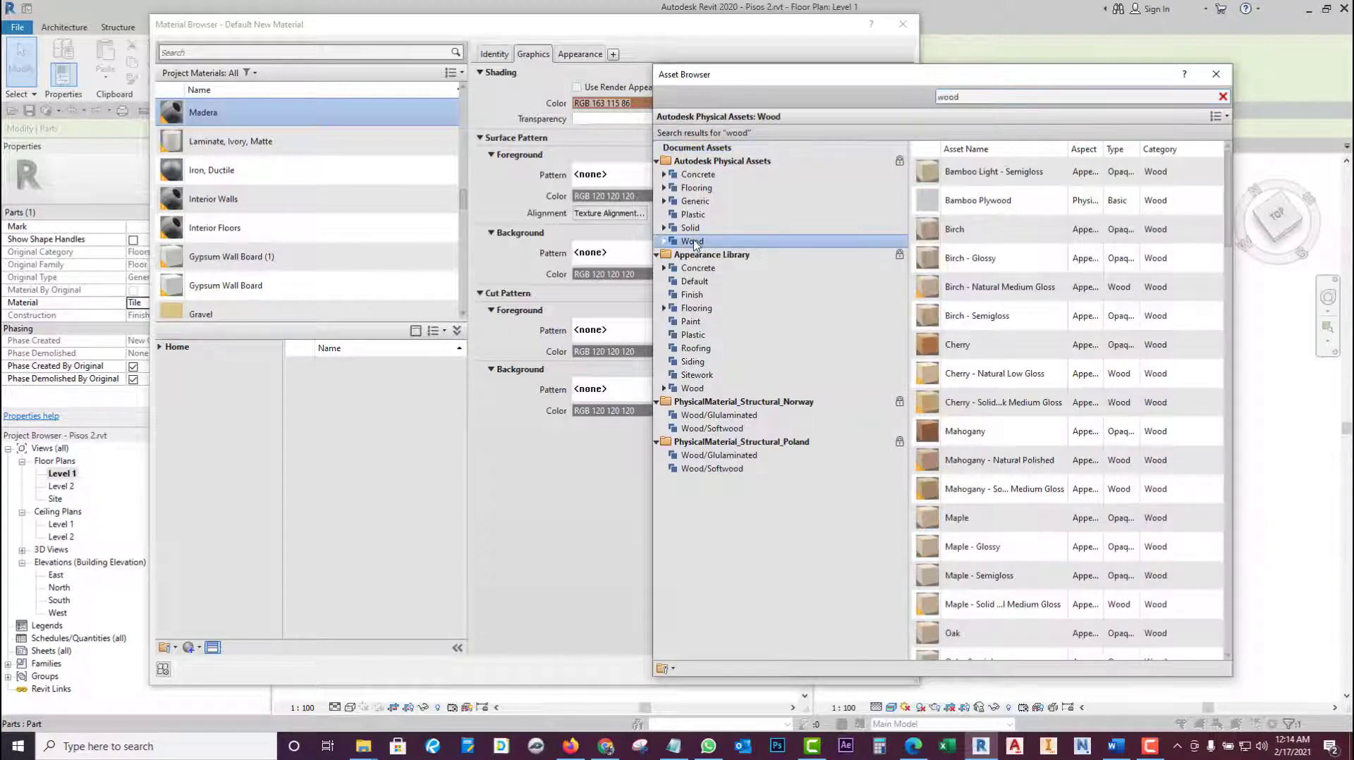
{"action": "left_click", "coordinate": [664, 189]}
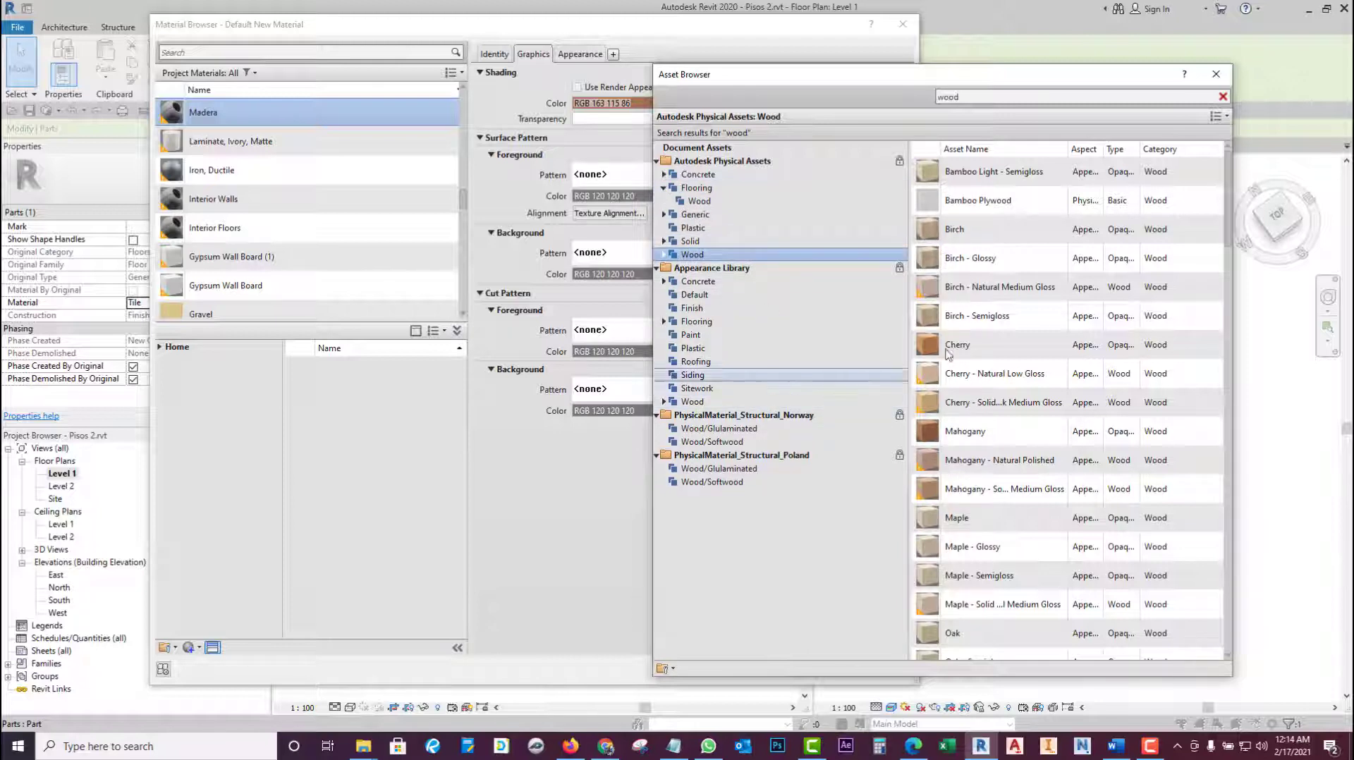
{"action": "double_click", "coordinate": [974, 346]}
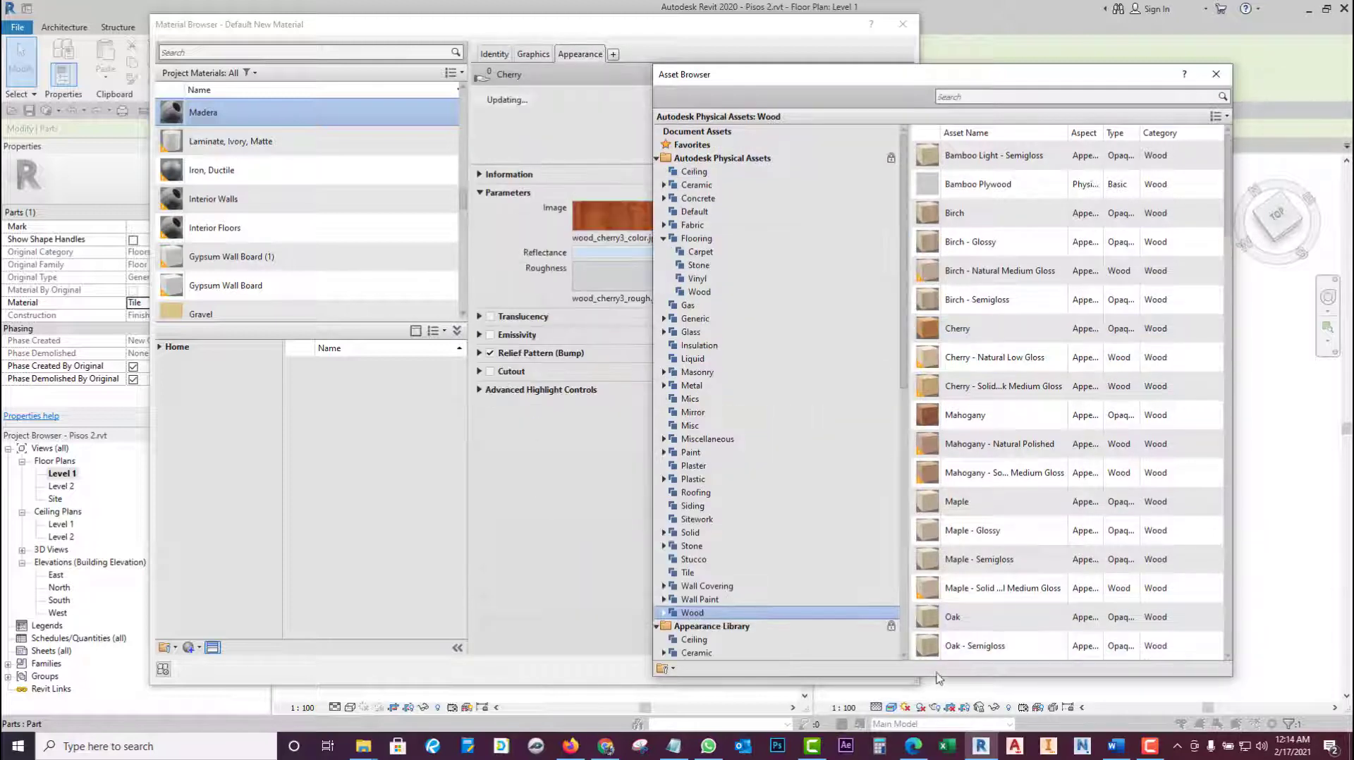
- Check Madera's Graphics settings, then apply the material and confirm with OK
{"action": "left_click", "coordinate": [1216, 74]}
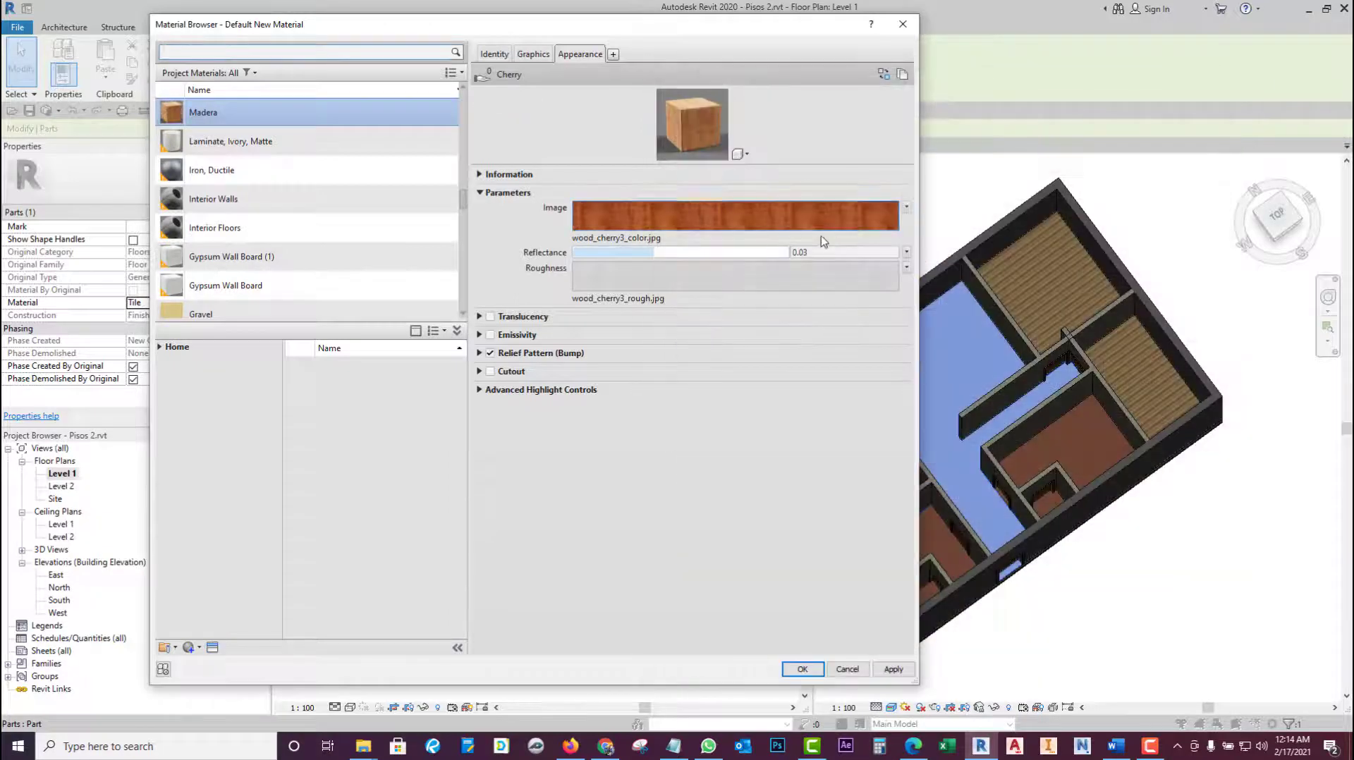
{"action": "left_click", "coordinate": [542, 59]}
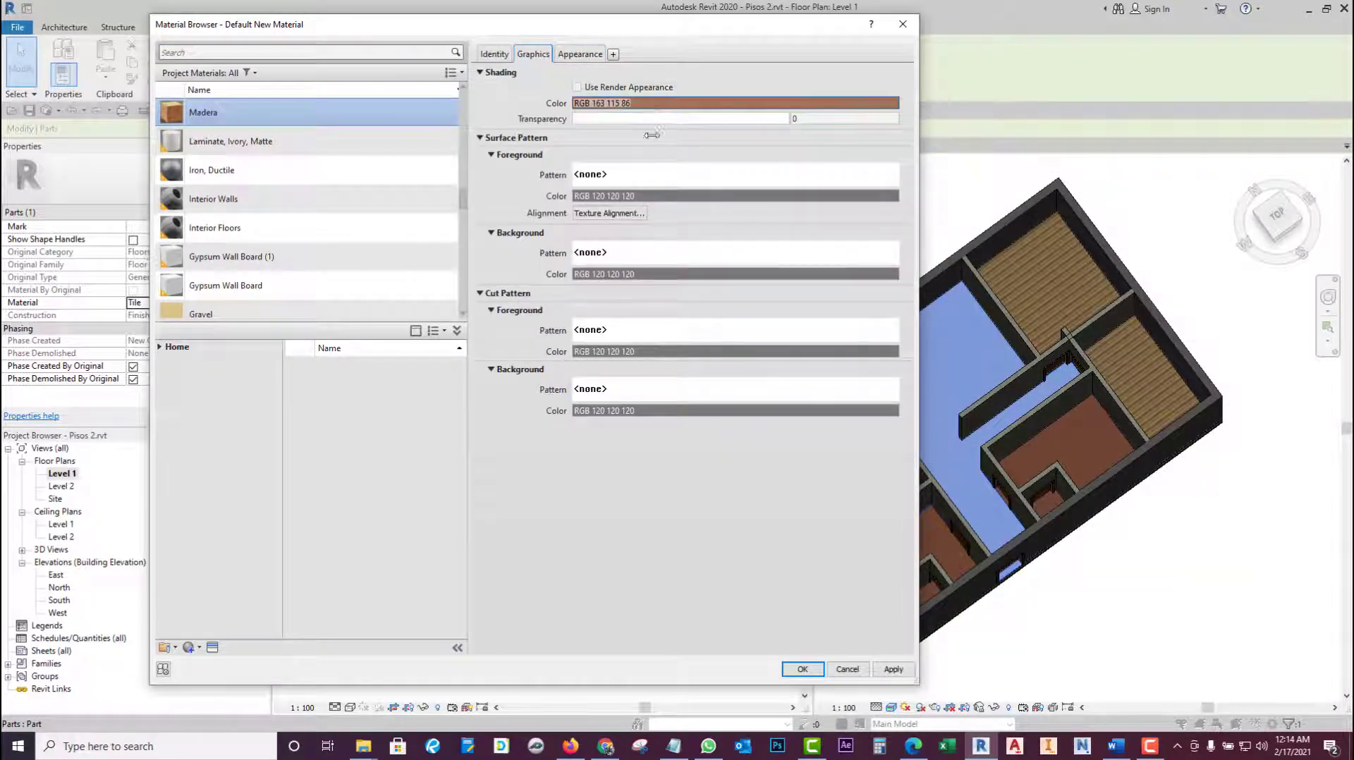
{"action": "left_click", "coordinate": [893, 670]}
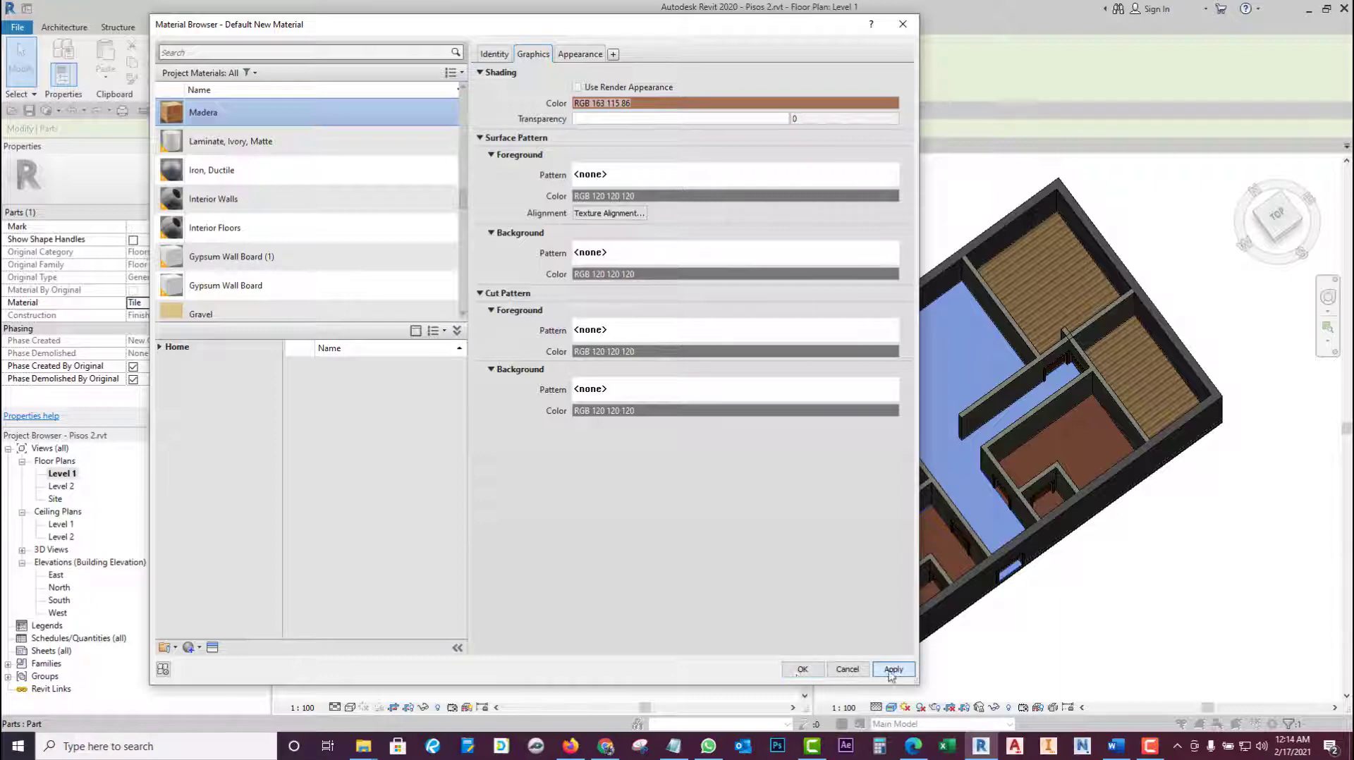
{"action": "left_click", "coordinate": [802, 669]}
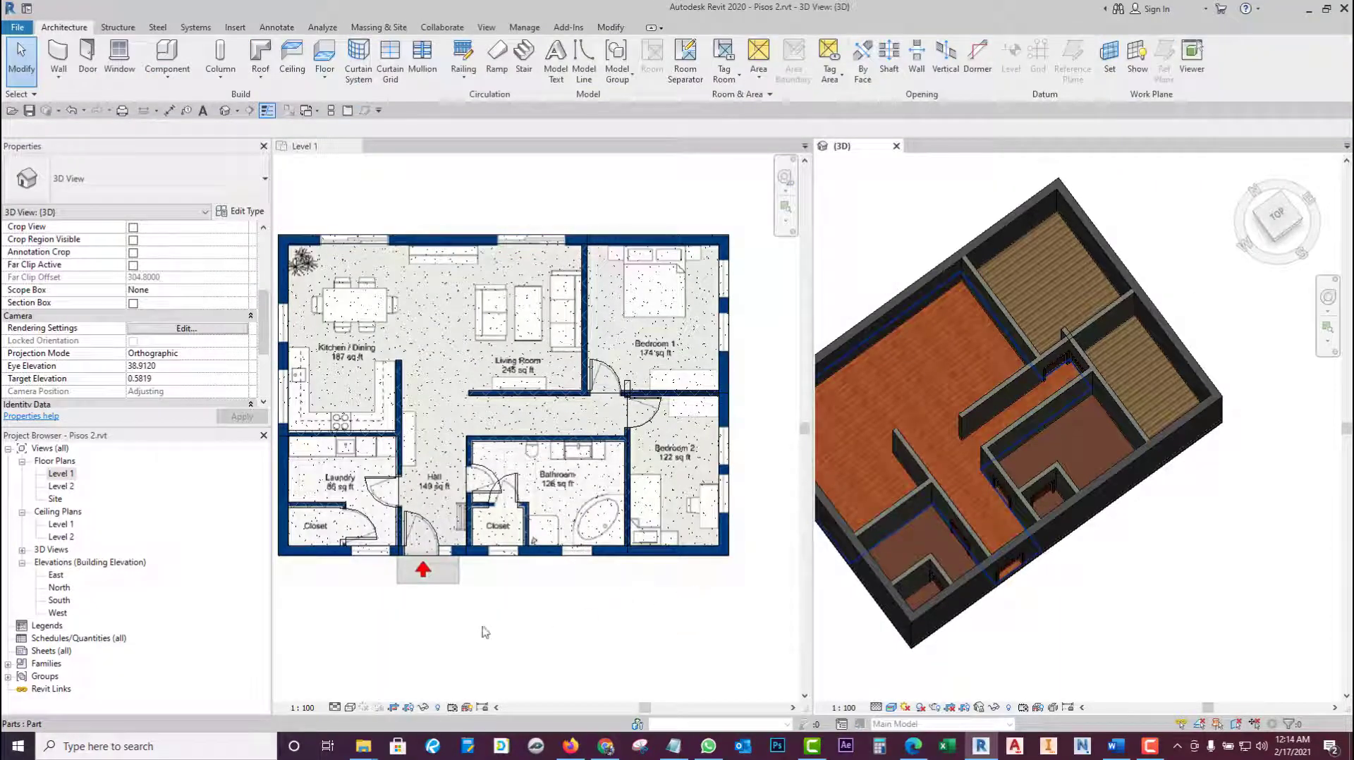
- Set the Level 1 plan's visual style to Shaded, then to Realistic
{"action": "left_click", "coordinate": [350, 708]}
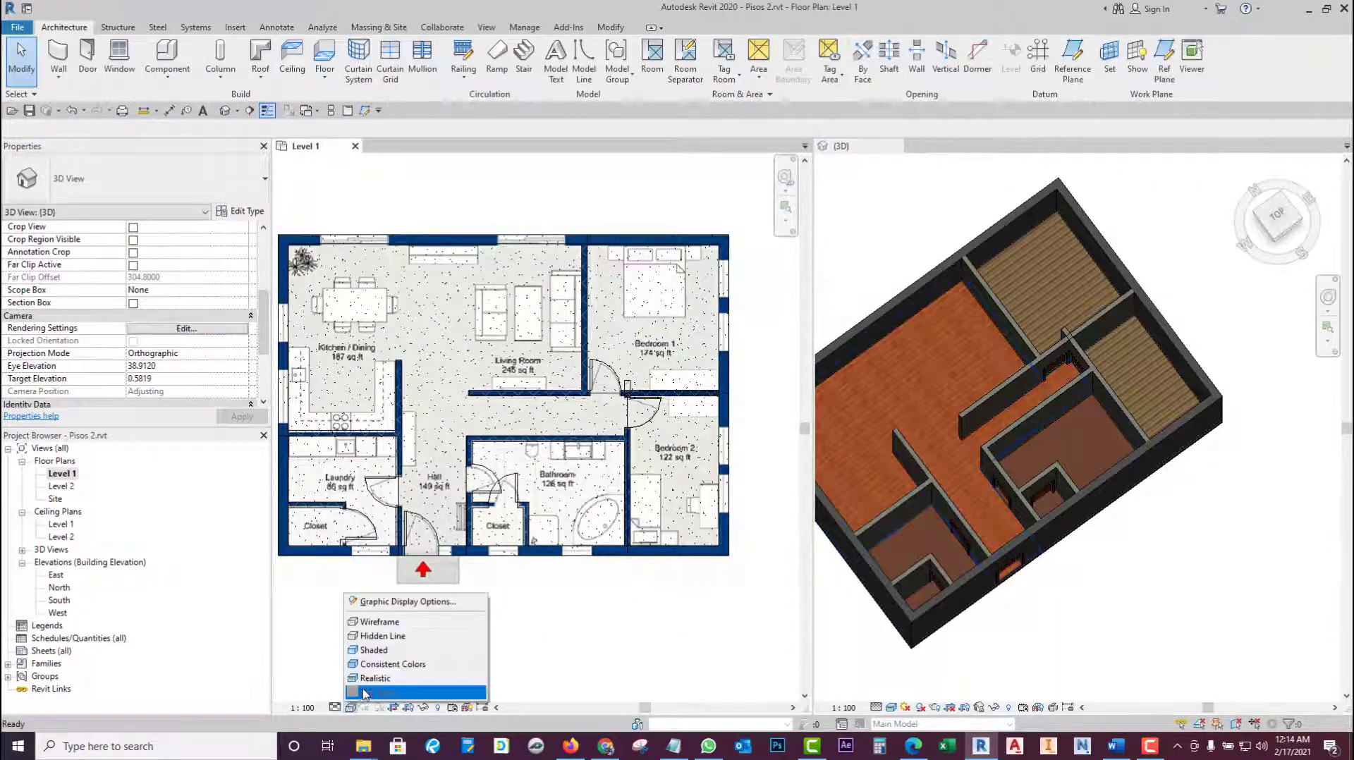
{"action": "left_click", "coordinate": [381, 650]}
{"action": "scroll", "coordinate": [576, 609], "scroll_direction": "down", "scroll_amount": 1}
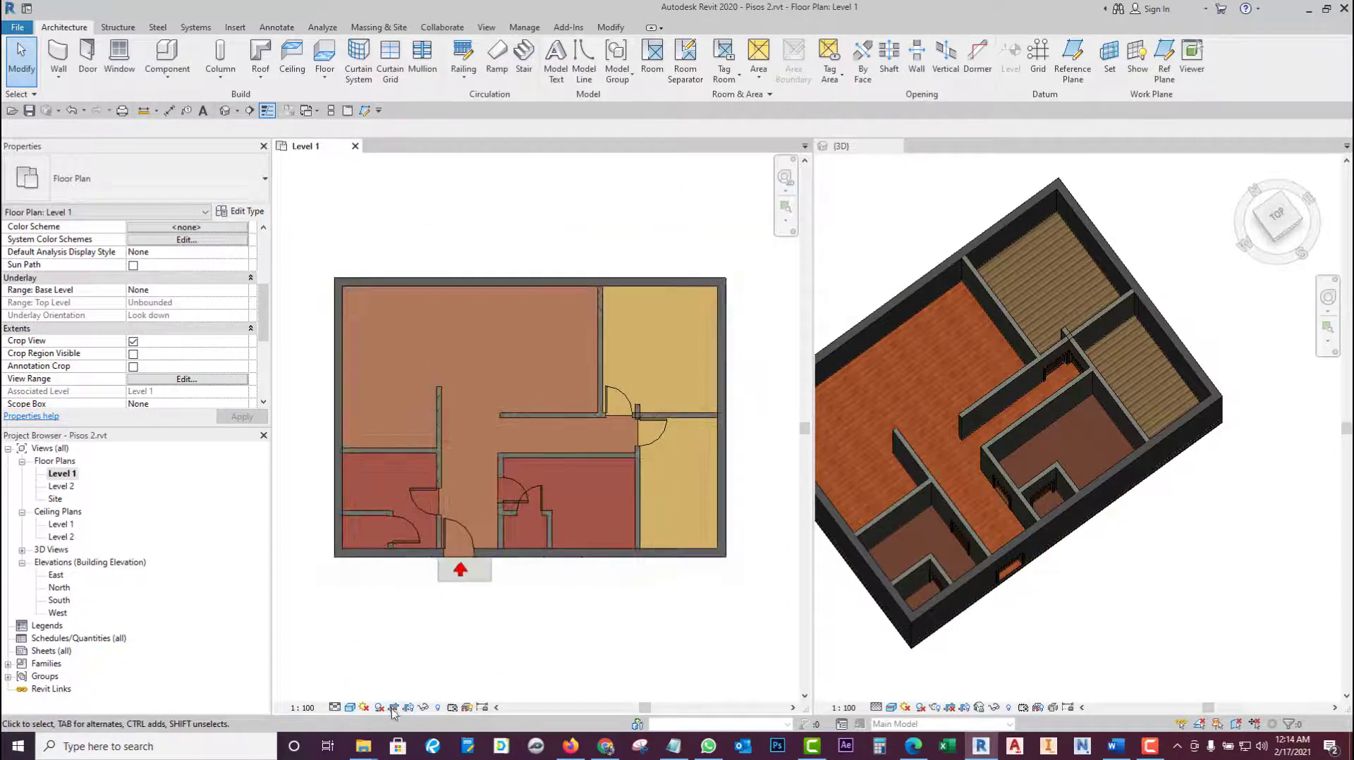
{"action": "left_click", "coordinate": [350, 708]}
{"action": "left_click", "coordinate": [395, 682]}
- Zoom around the textured plan inspecting floor parts, ending with the laundry room's part selected
{"action": "scroll", "coordinate": [564, 443], "scroll_direction": "up", "scroll_amount": 2}
{"action": "scroll", "coordinate": [564, 443], "scroll_direction": "up", "scroll_amount": 2}
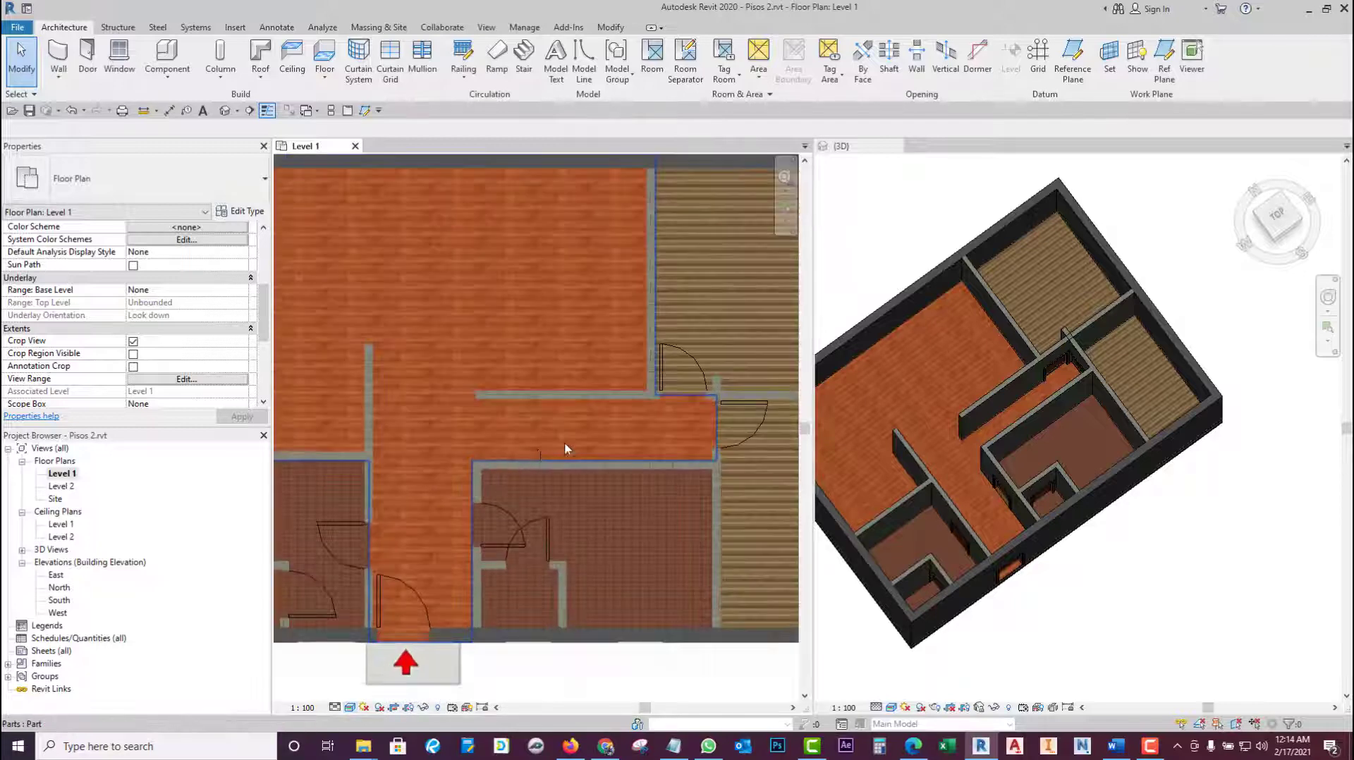
{"action": "scroll", "coordinate": [631, 429], "scroll_direction": "down", "scroll_amount": 1}
{"action": "scroll", "coordinate": [614, 448], "scroll_direction": "down", "scroll_amount": 1}
{"action": "scroll", "coordinate": [593, 469], "scroll_direction": "down", "scroll_amount": 1}
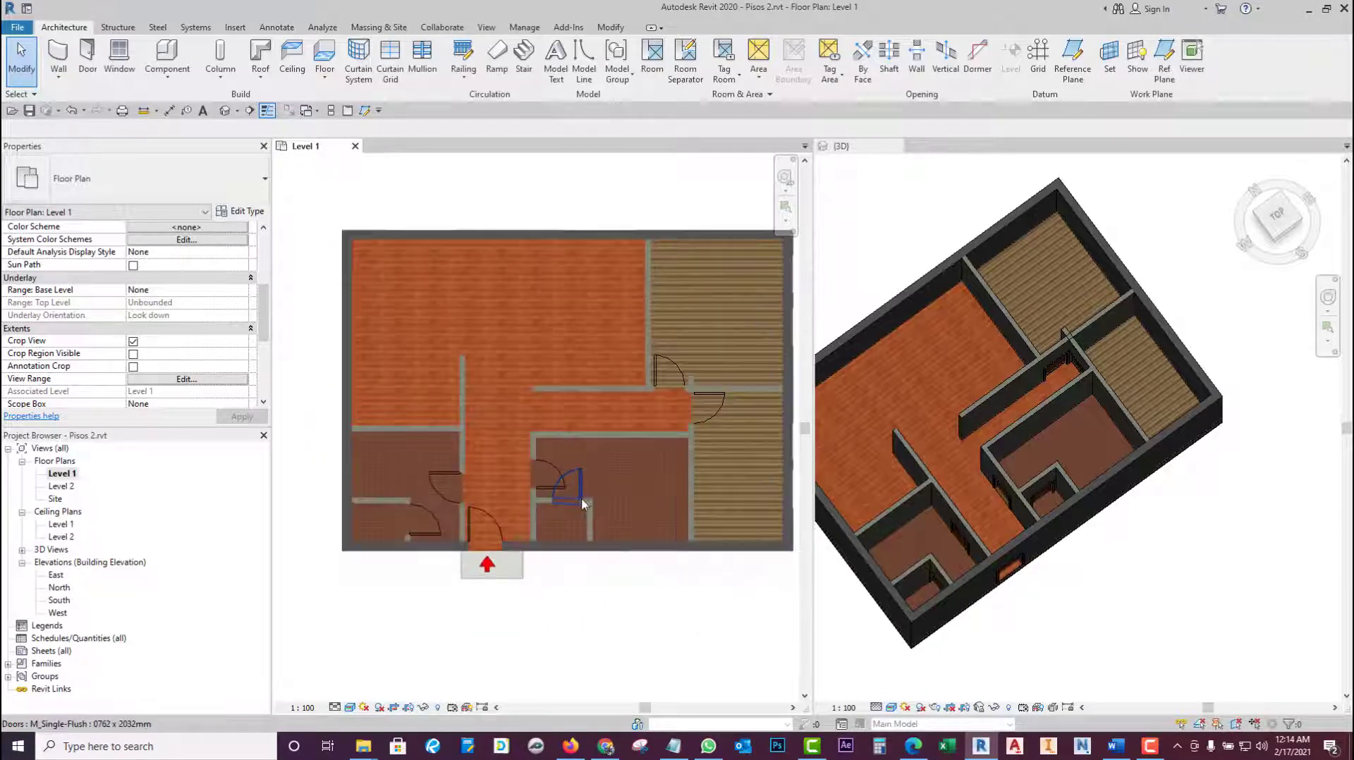
{"action": "scroll", "coordinate": [620, 476], "scroll_direction": "up", "scroll_amount": 2}
{"action": "scroll", "coordinate": [636, 461], "scroll_direction": "down", "scroll_amount": 1}
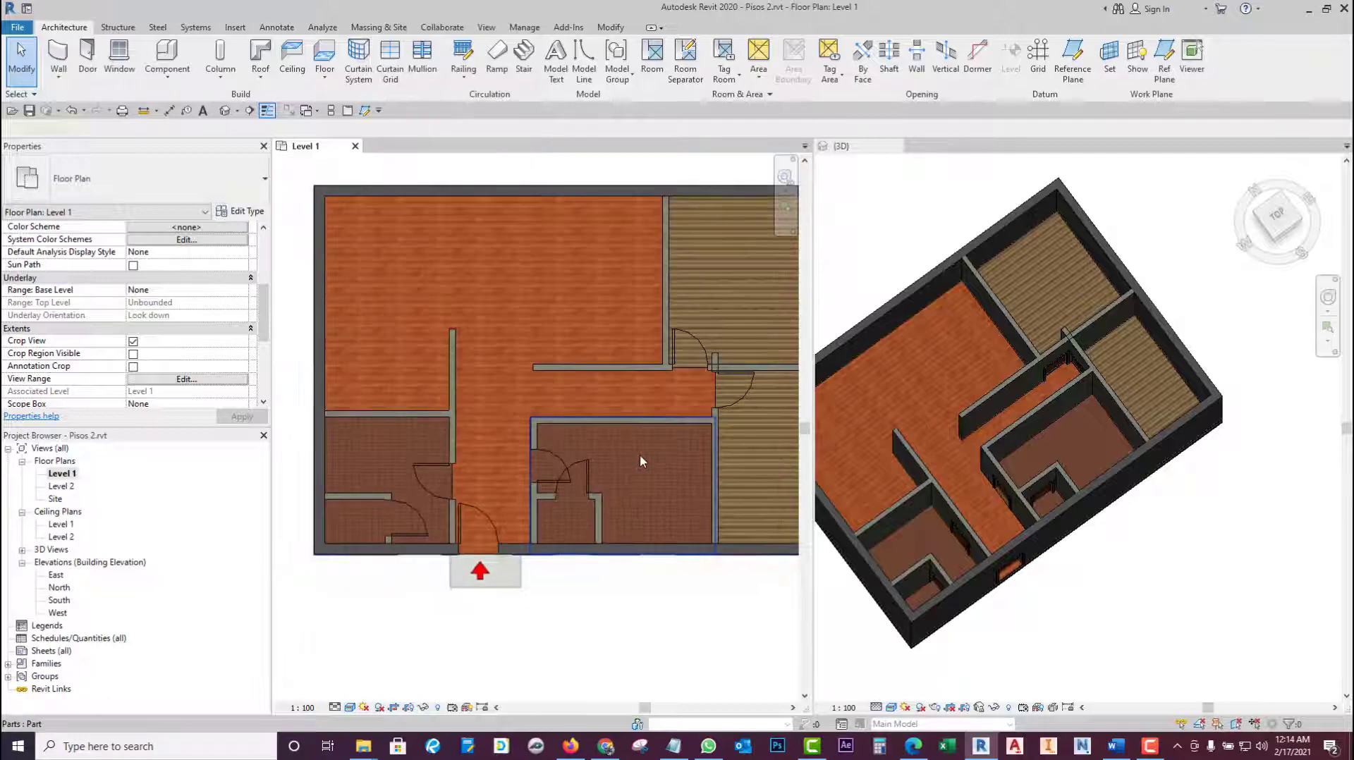
{"action": "left_click", "coordinate": [640, 461]}
{"action": "left_click", "coordinate": [632, 564]}
{"action": "scroll", "coordinate": [571, 466], "scroll_direction": "up", "scroll_amount": 3}
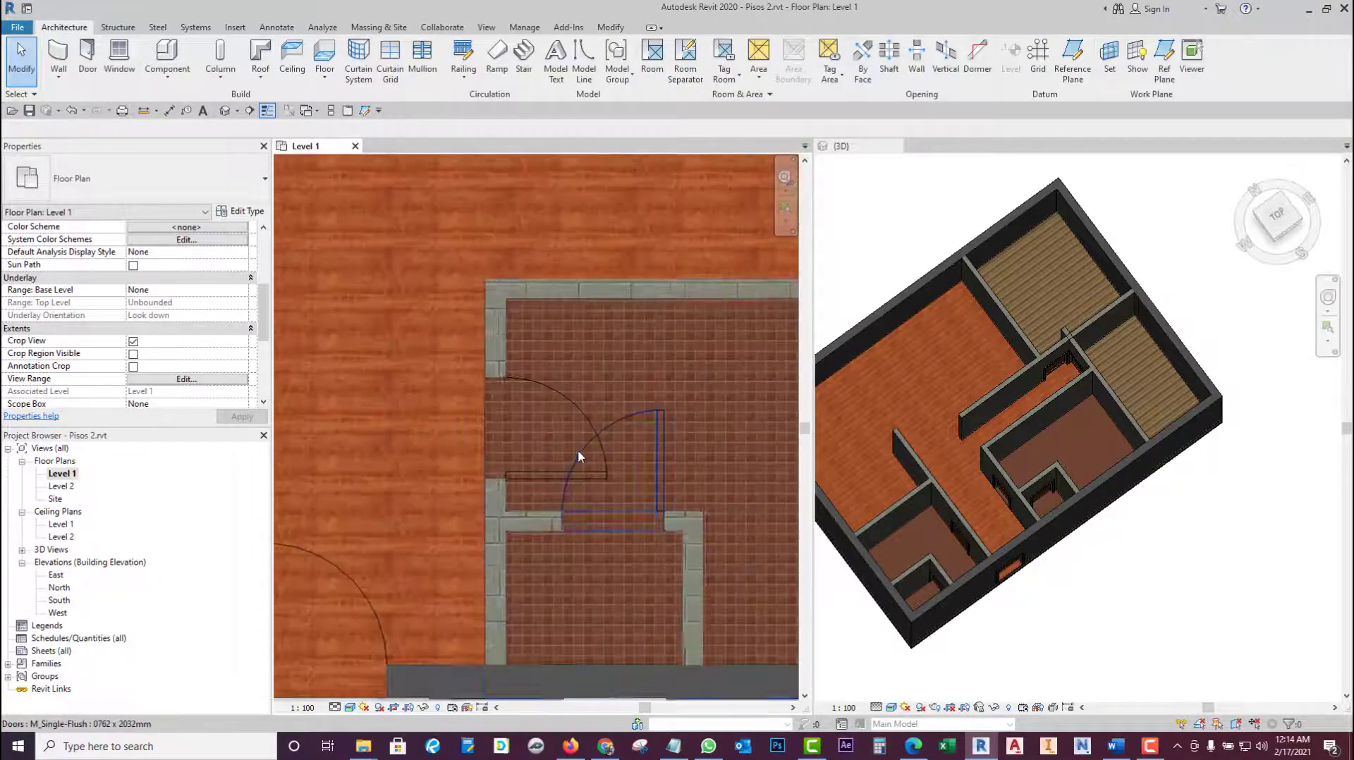
{"action": "scroll", "coordinate": [578, 455], "scroll_direction": "down", "scroll_amount": 2}
{"action": "scroll", "coordinate": [536, 416], "scroll_direction": "down", "scroll_amount": 2}
{"action": "left_click", "coordinate": [507, 390]}
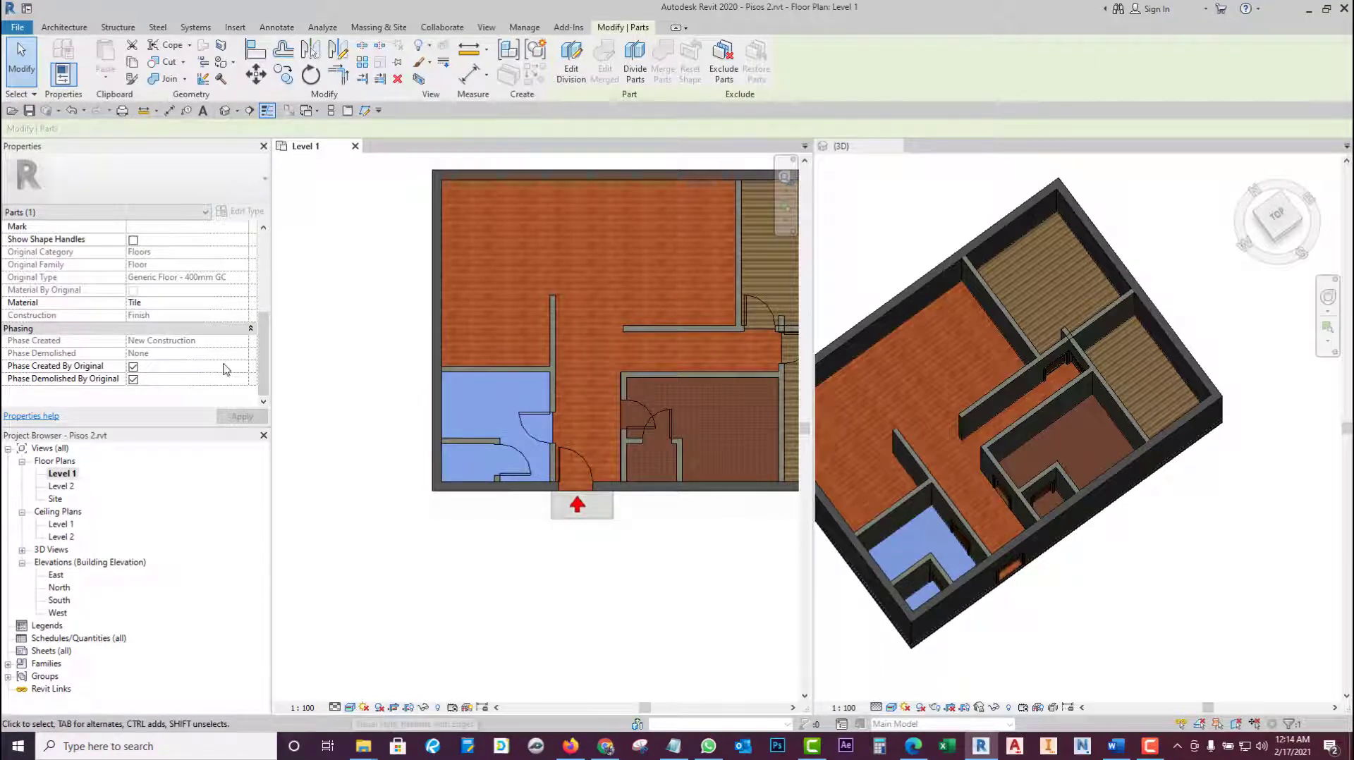
- Select the laundry room floor part and create the Lavanderia material for it
{"action": "key", "text": "Escape"}
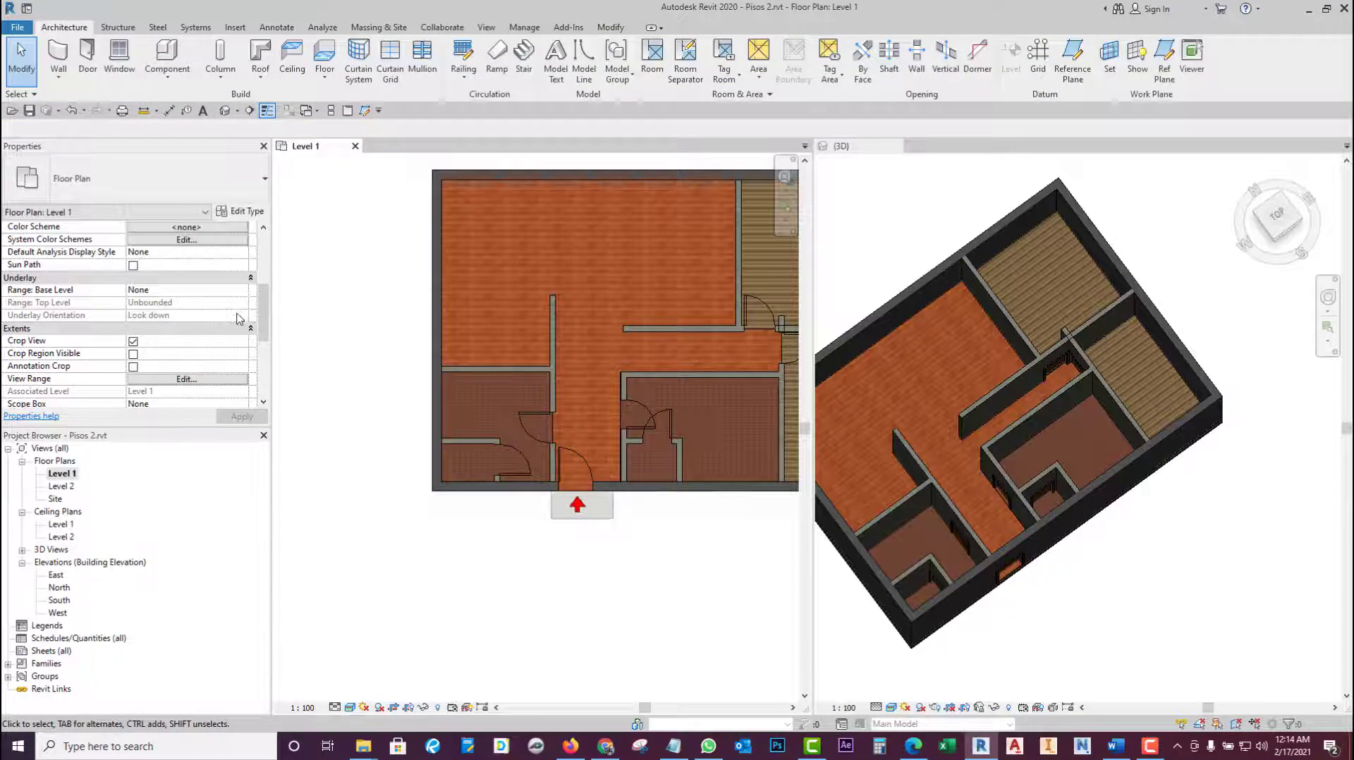
{"action": "left_click", "coordinate": [488, 412]}
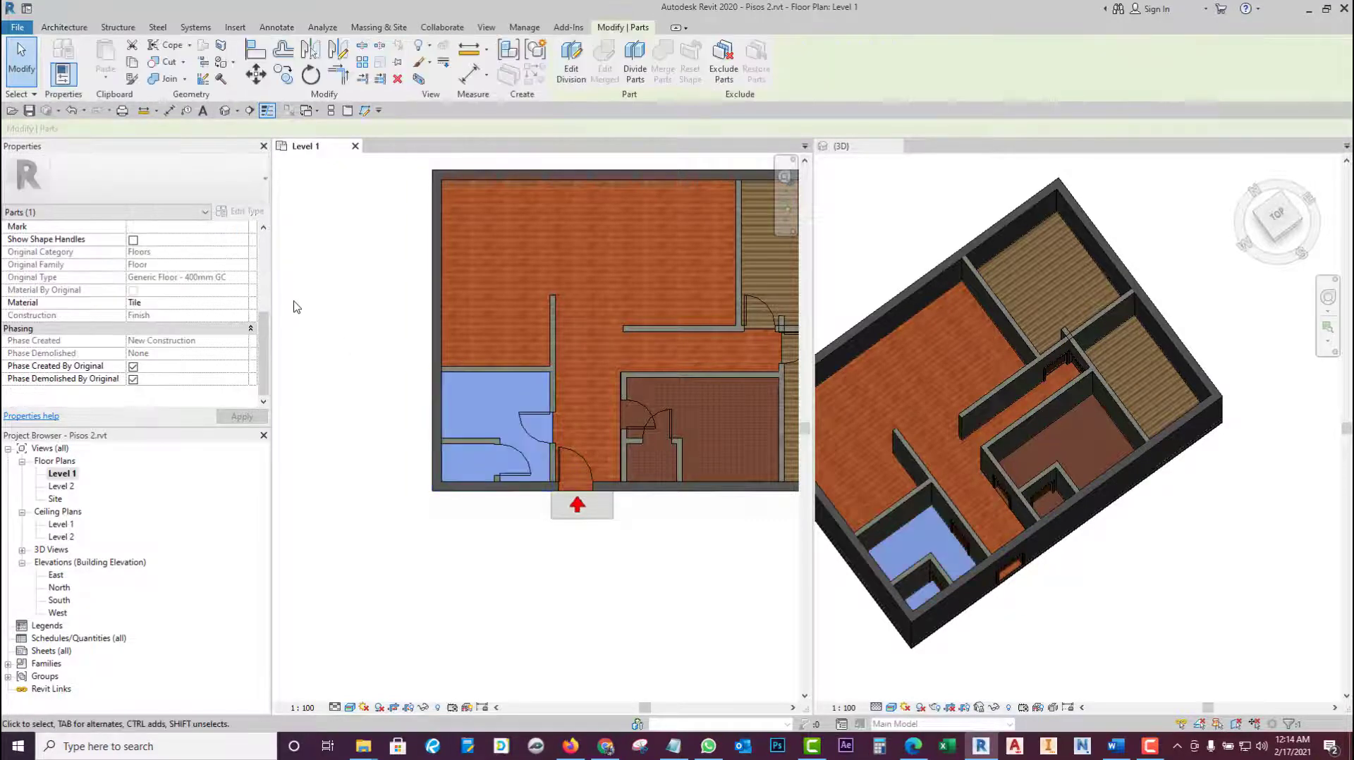
{"action": "left_click", "coordinate": [174, 303]}
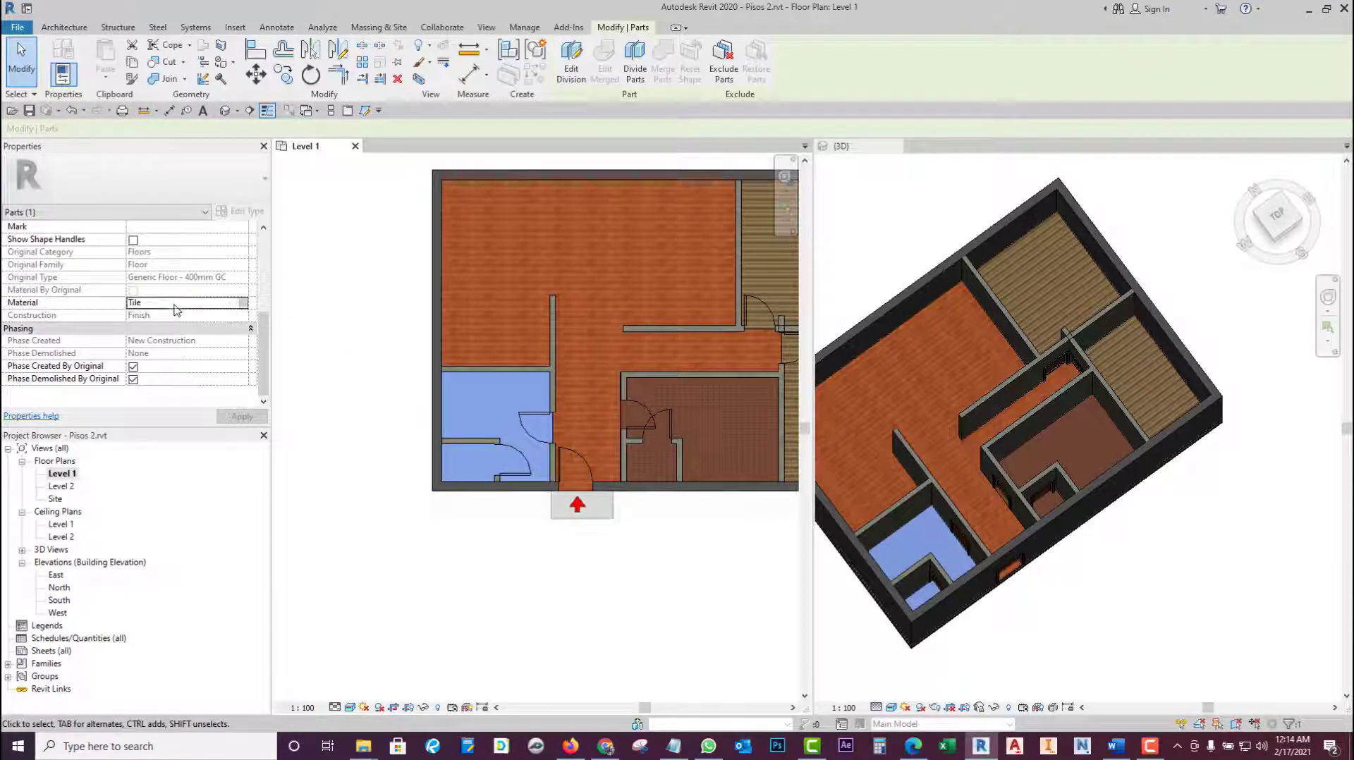
{"action": "left_click", "coordinate": [243, 304]}
{"action": "type", "text": "Lavanderia"}
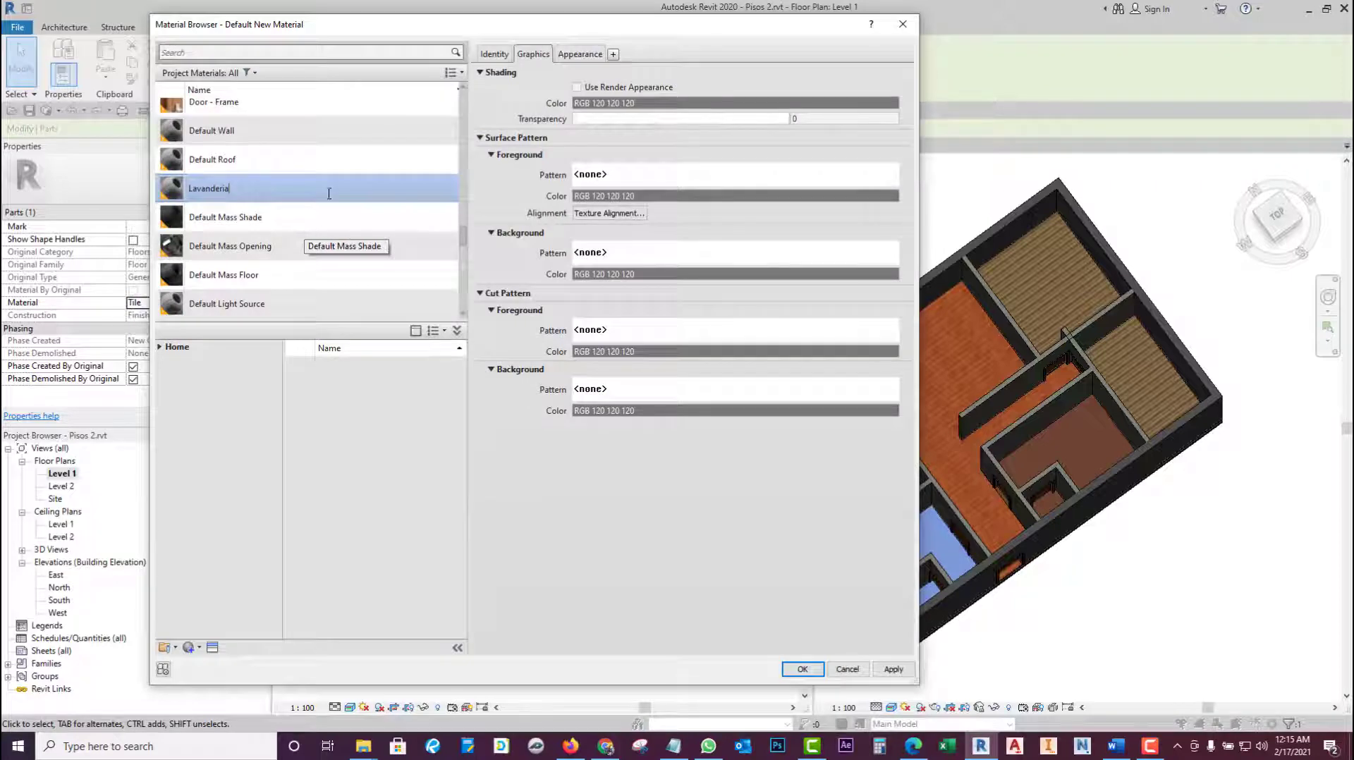
{"action": "left_click", "coordinate": [212, 648]}
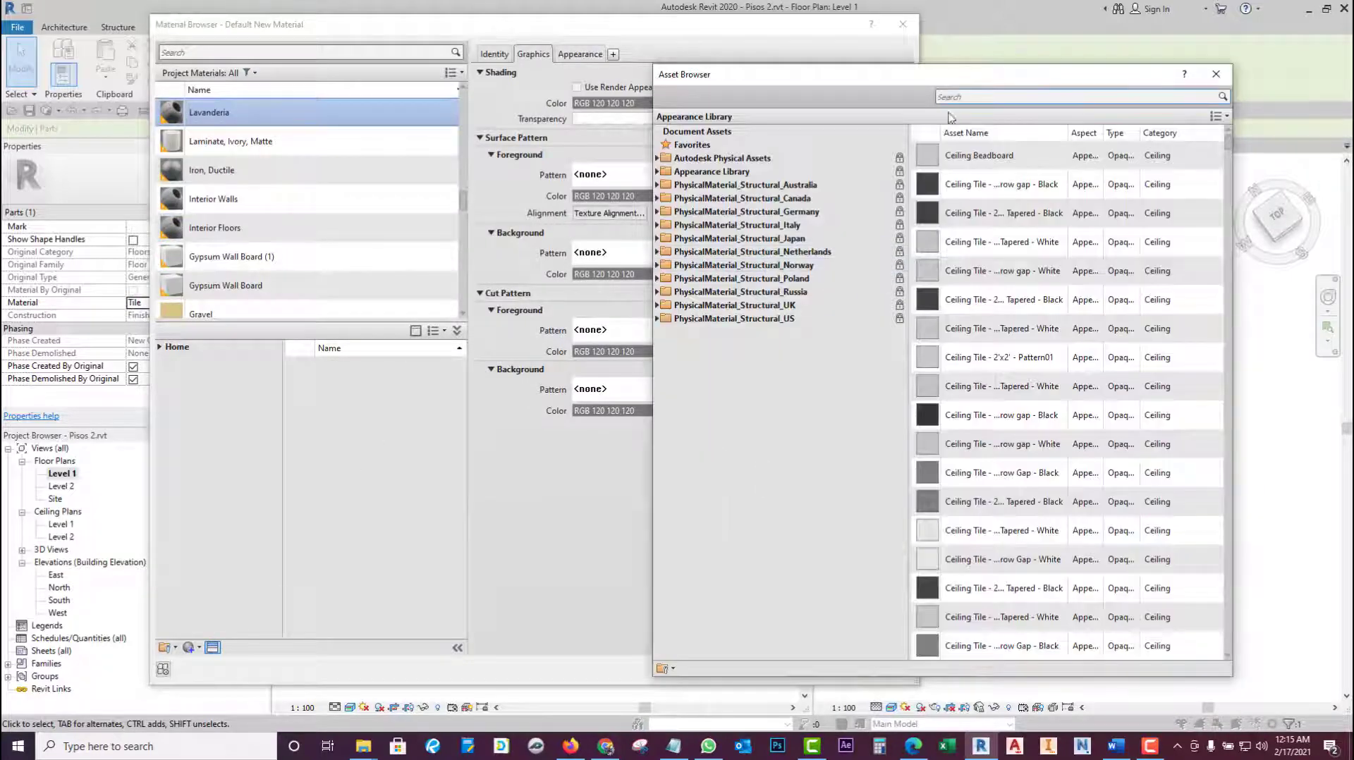
- Assign the Ceramic - Wood Pattern tile appearance to Lavanderia and confirm the change
{"action": "left_click", "coordinate": [987, 96]}
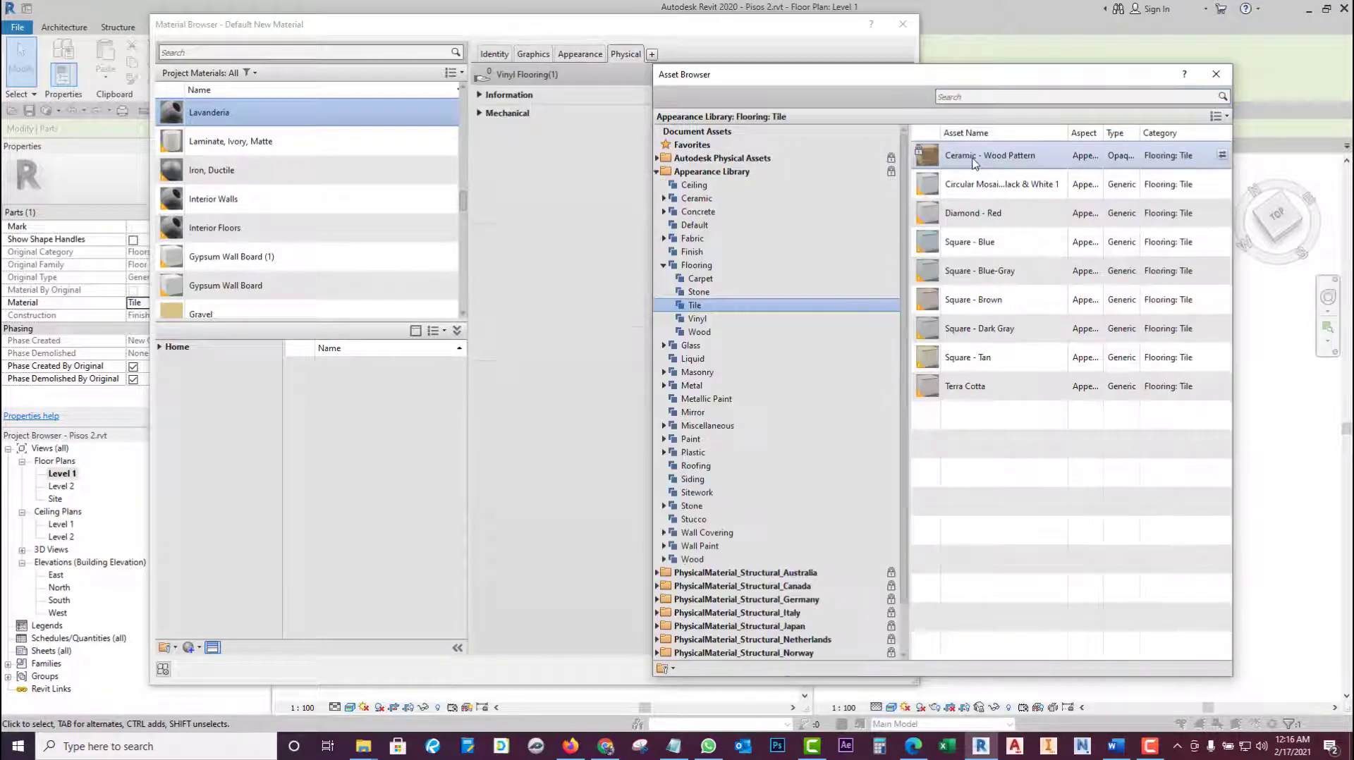
{"action": "double_click", "coordinate": [990, 155]}
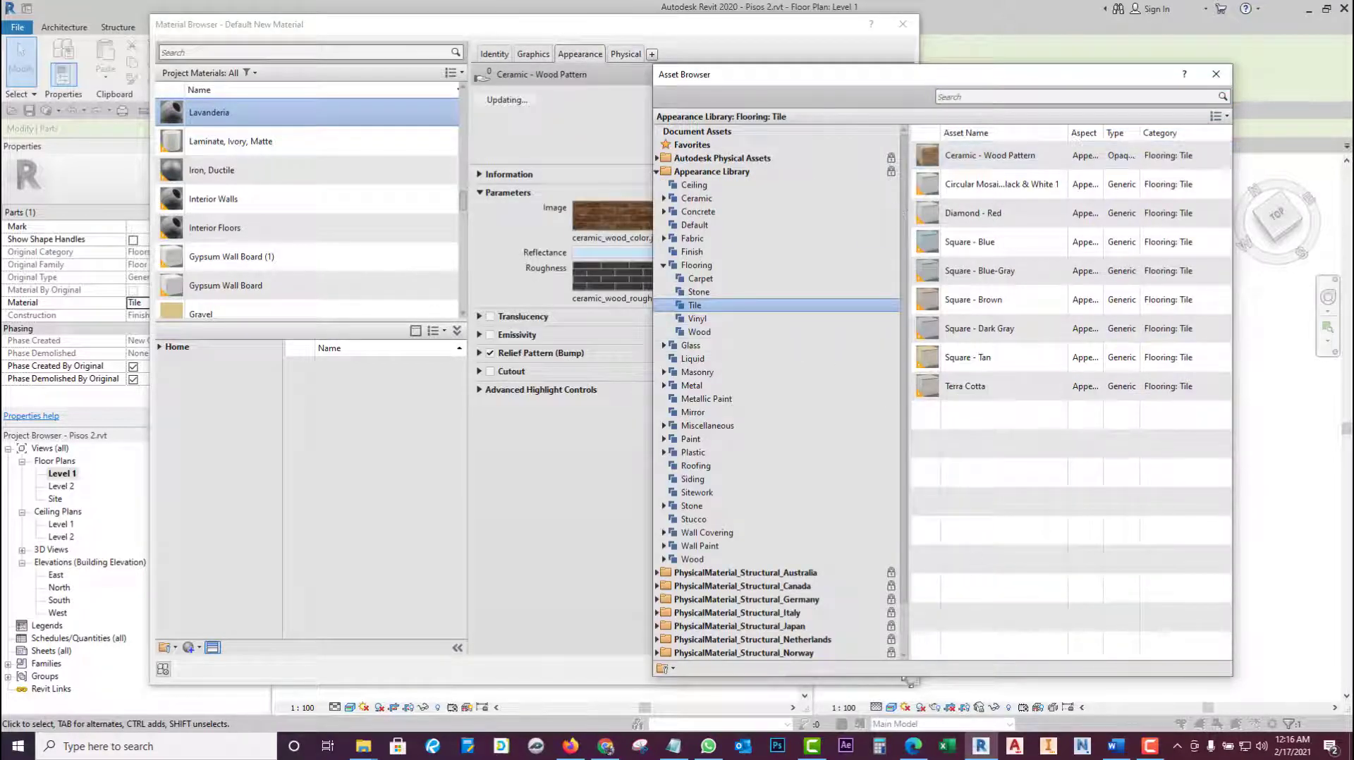
{"action": "key", "text": "Escape"}
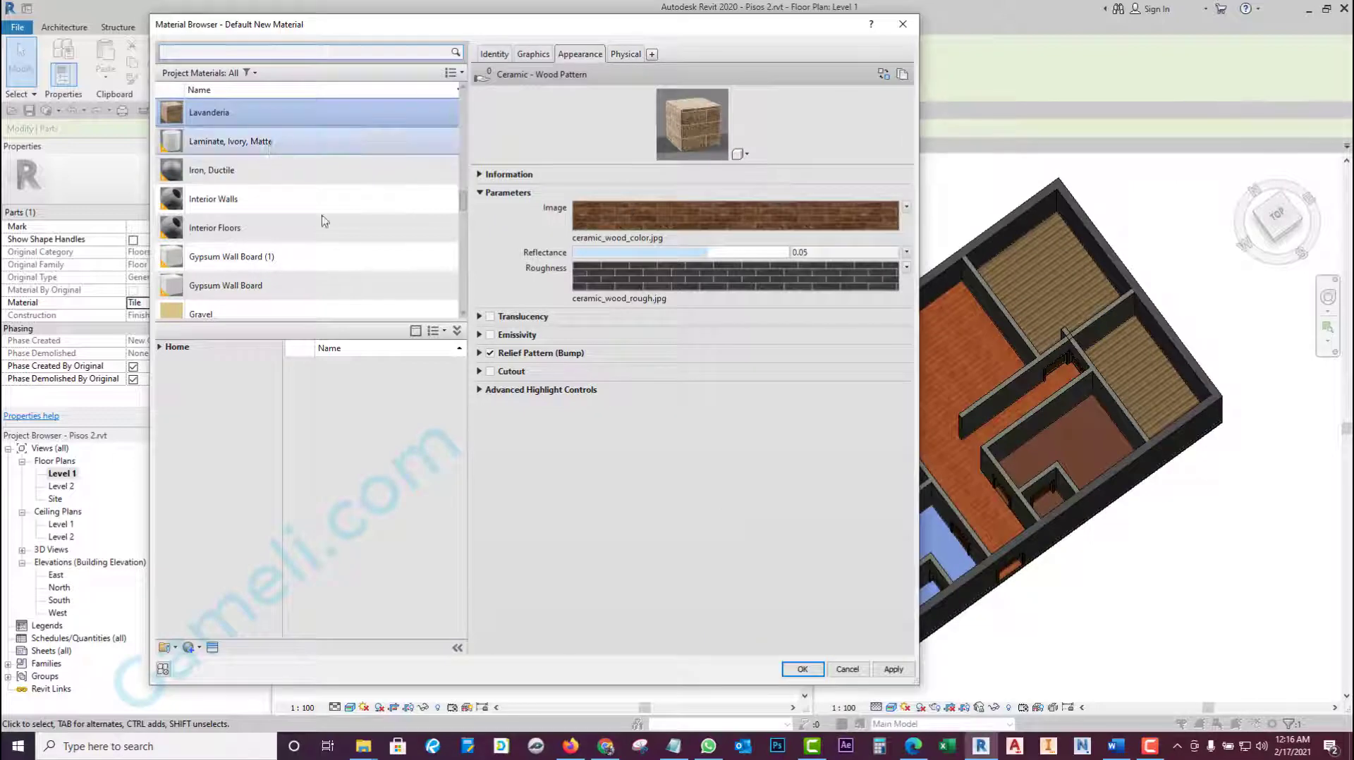
{"action": "left_click", "coordinate": [801, 671]}
{"action": "left_click", "coordinate": [672, 584]}
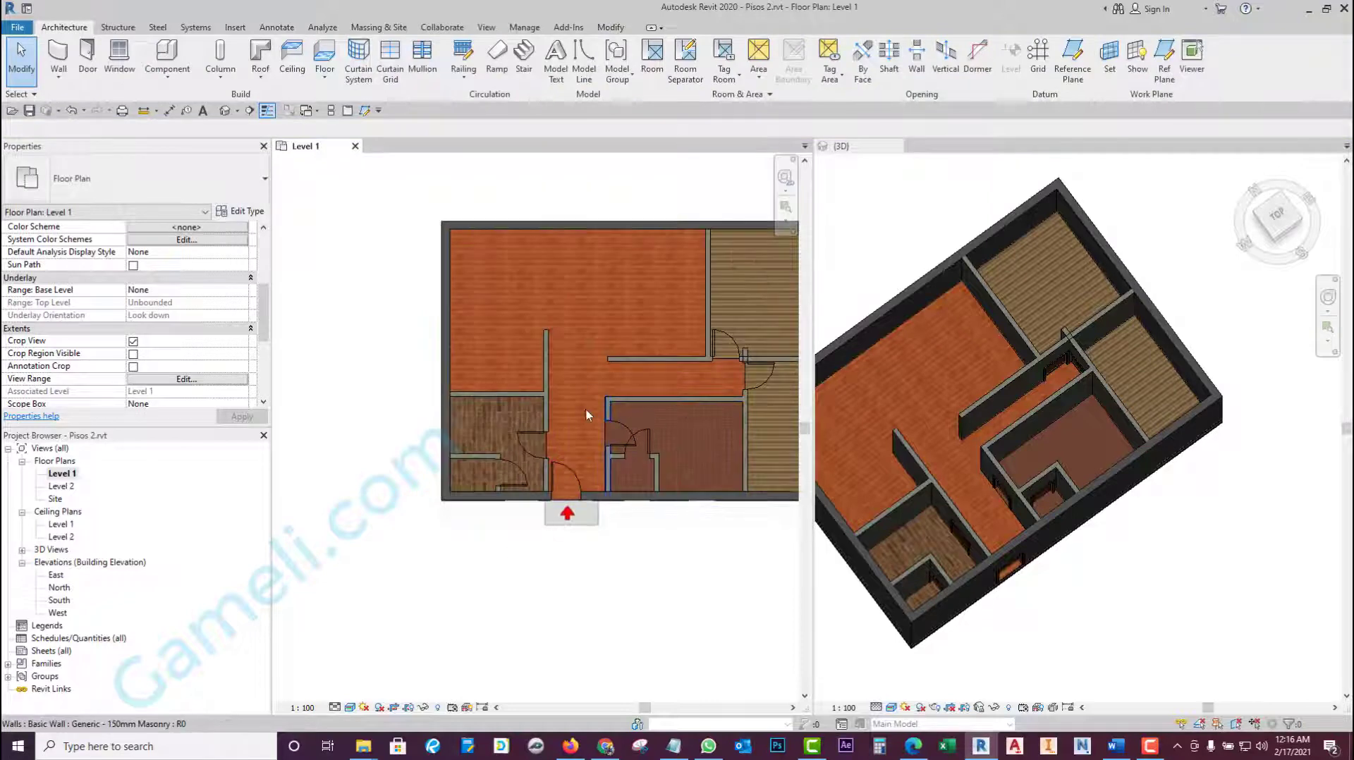
- Pan the Level 1 plan to the labelled raster rooms and cancel a trial desk component placement
{"action": "middle_click_drag", "start_coordinate": [586, 409], "coordinate": [466, 449]}
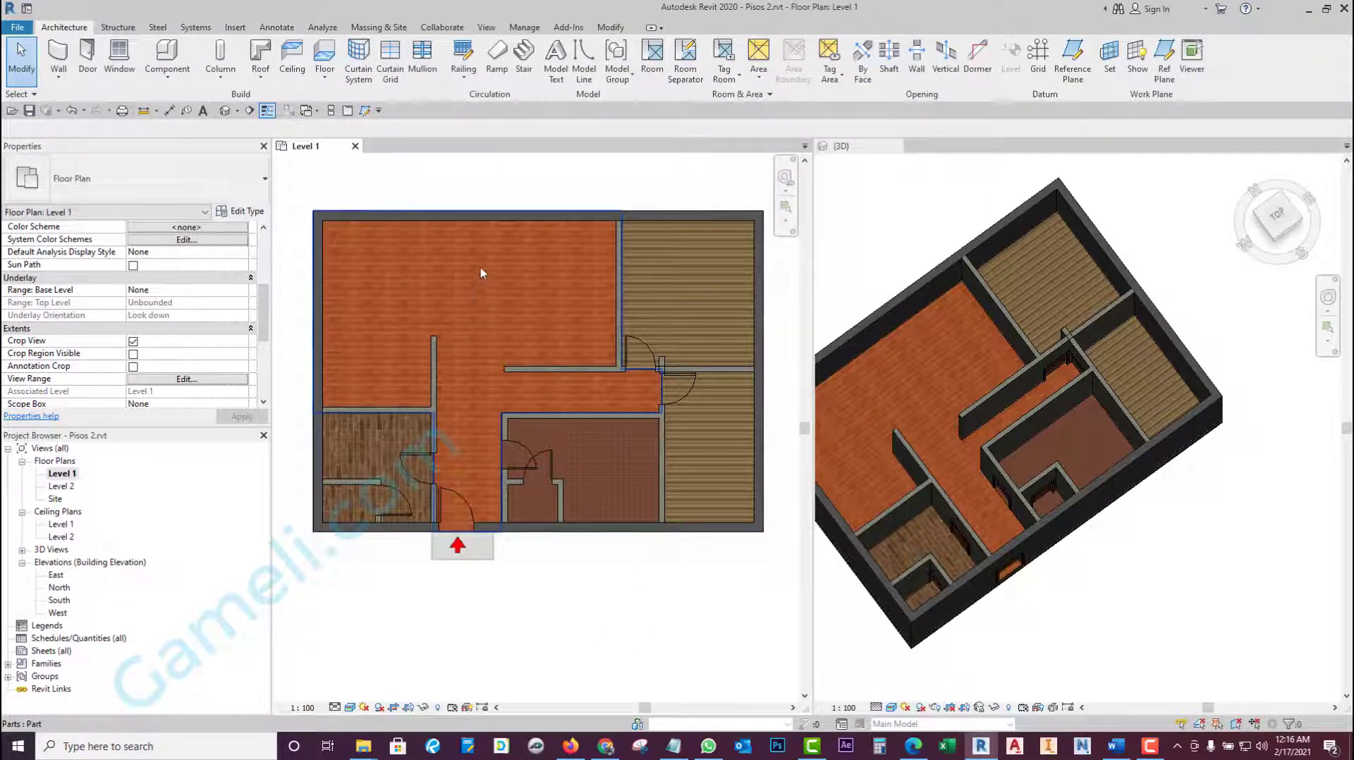
{"action": "left_click", "coordinate": [62, 79]}
{"action": "left_click", "coordinate": [154, 26]}
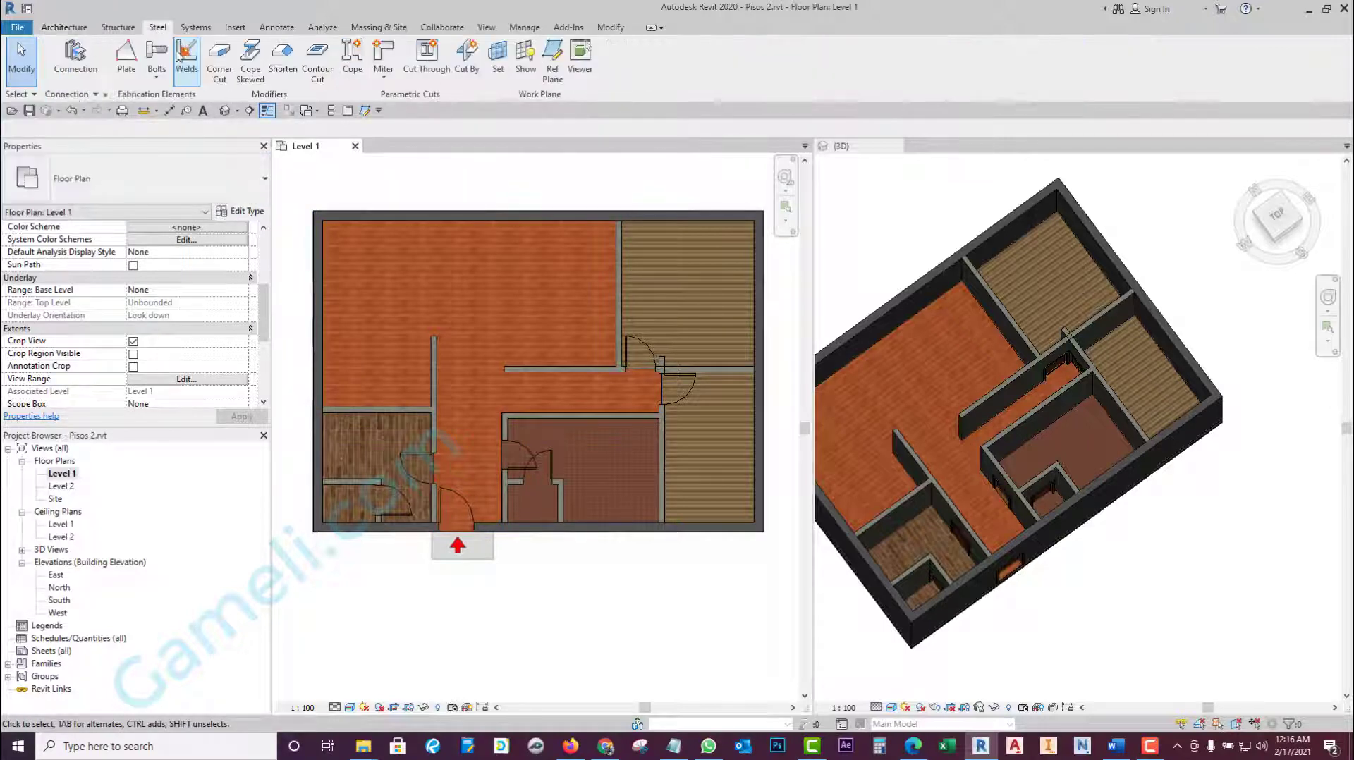
{"action": "left_click", "coordinate": [62, 27]}
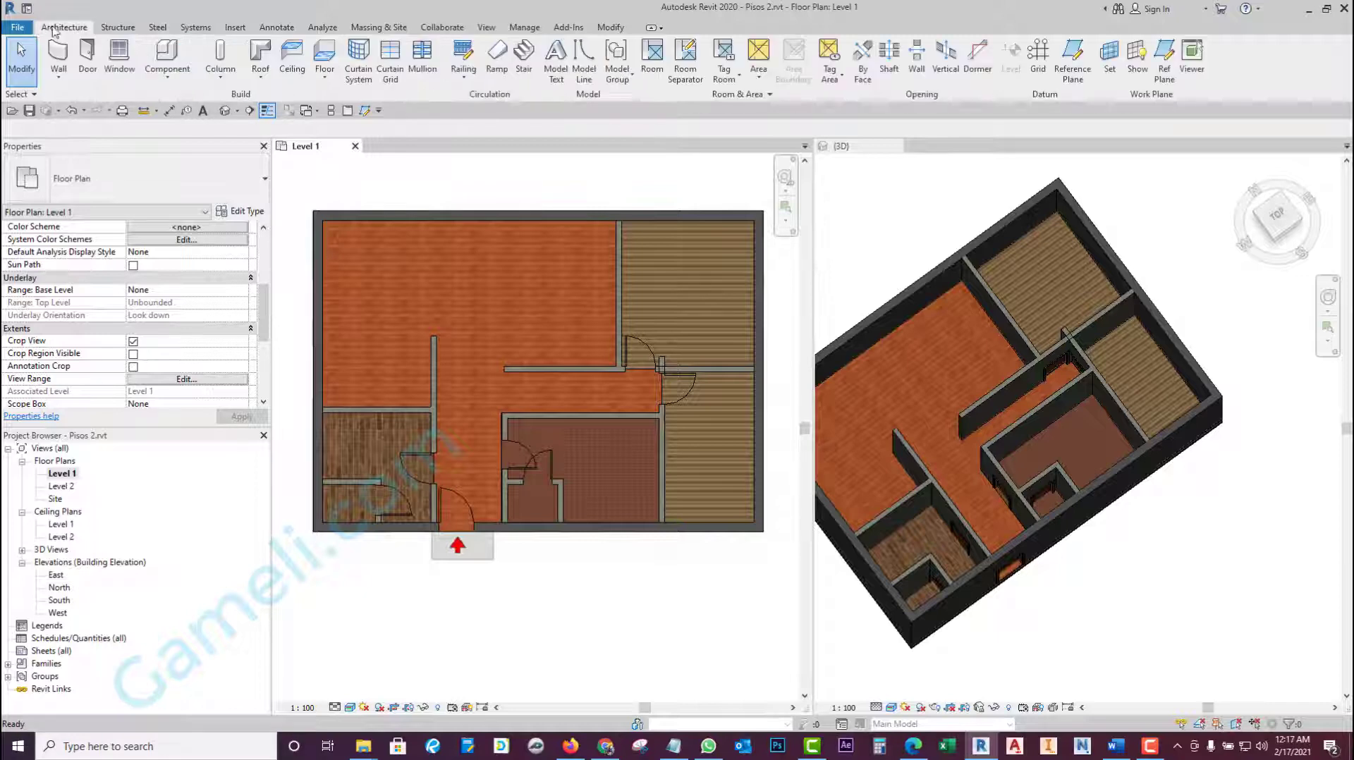
{"action": "left_click", "coordinate": [160, 55]}
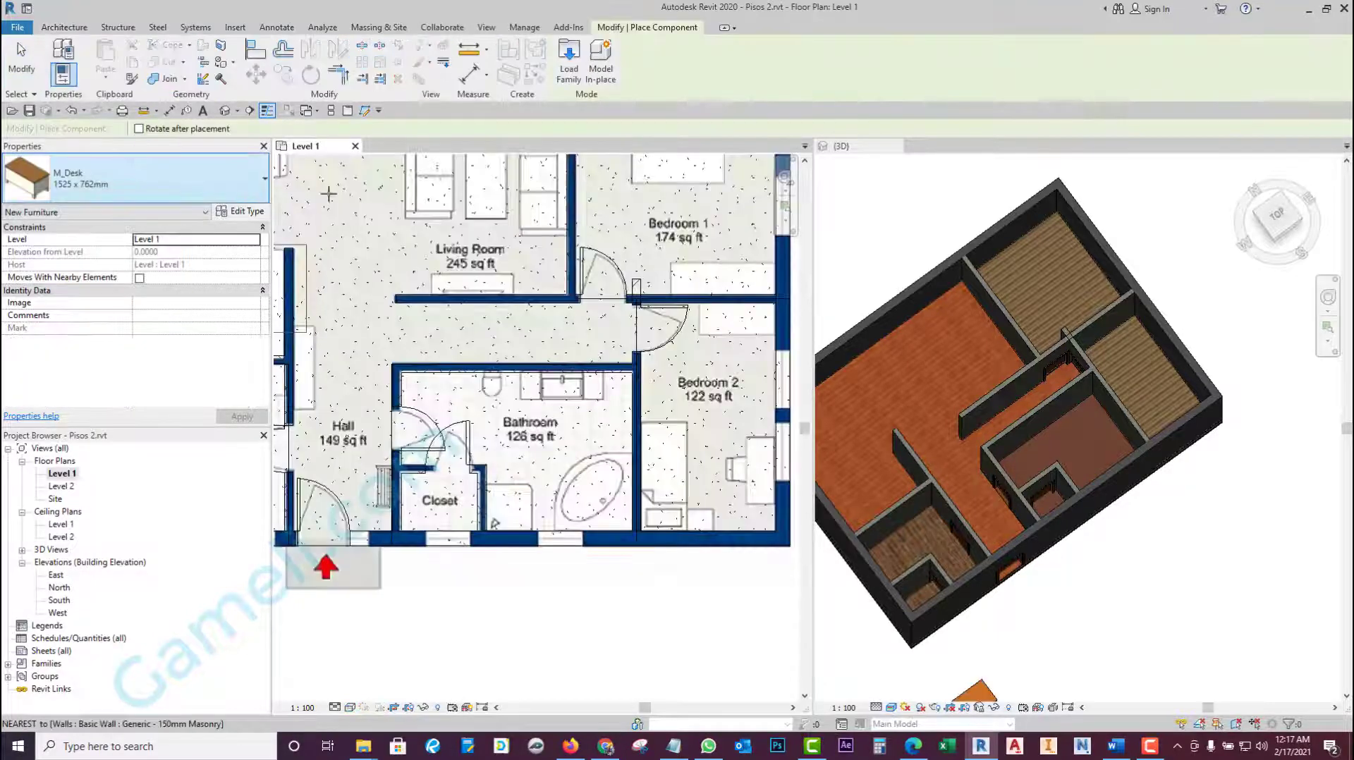
{"action": "key", "text": "Escape"}
{"action": "key", "text": "Escape"}
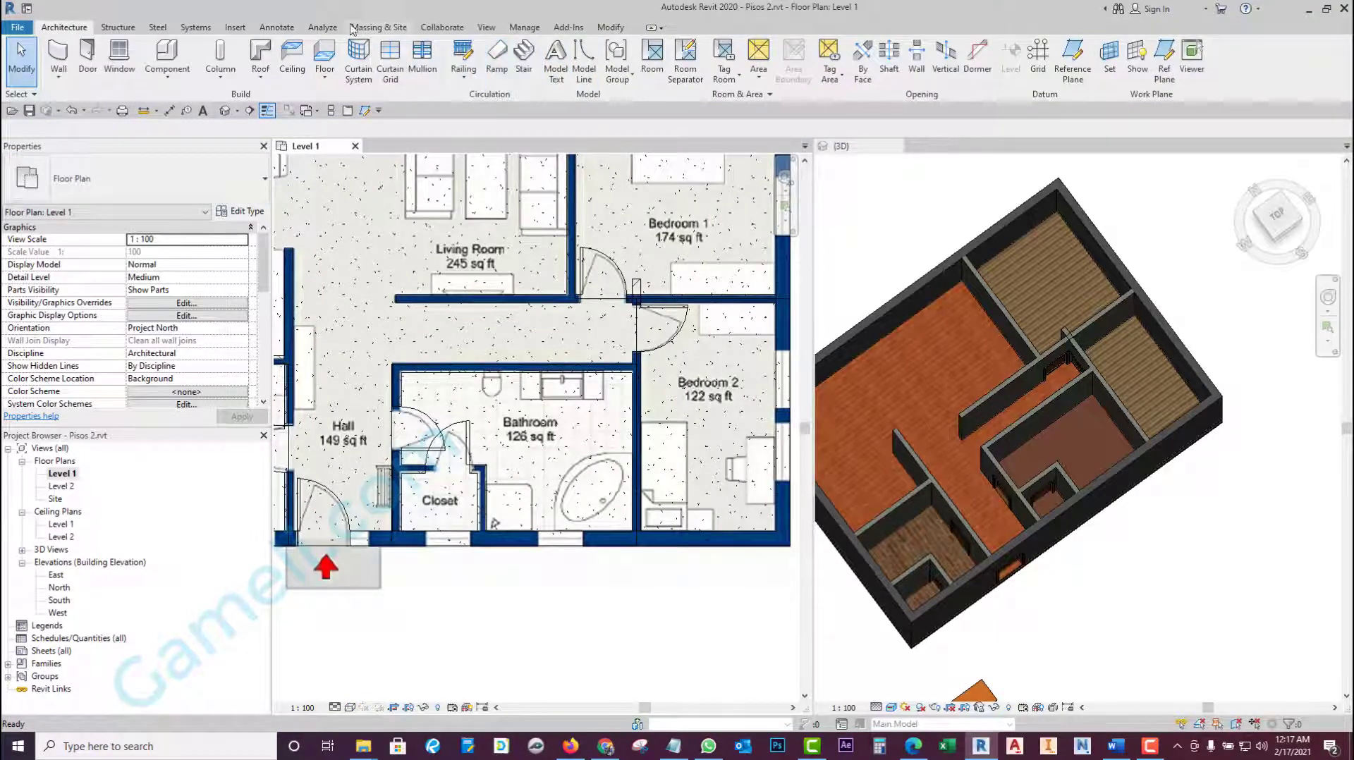
{"action": "left_click", "coordinate": [117, 26]}
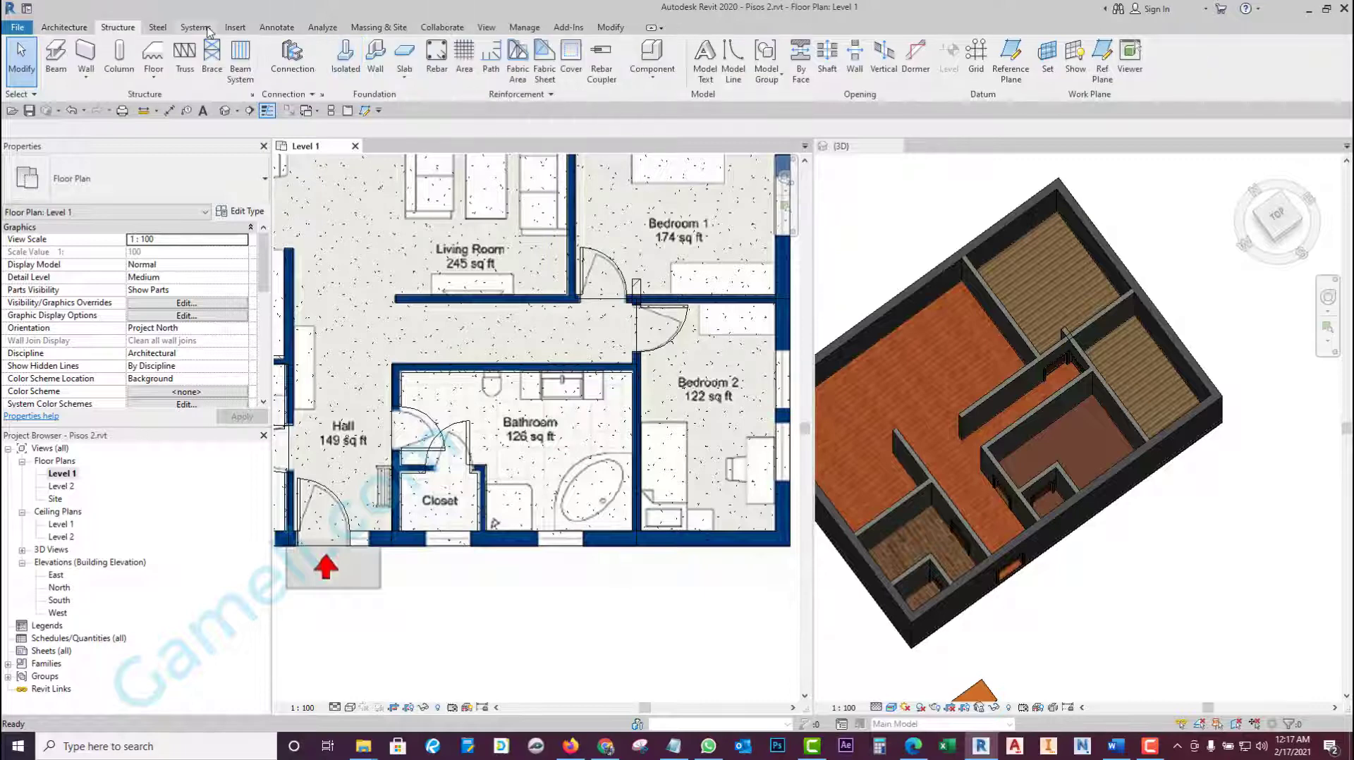
{"action": "left_click", "coordinate": [234, 31]}
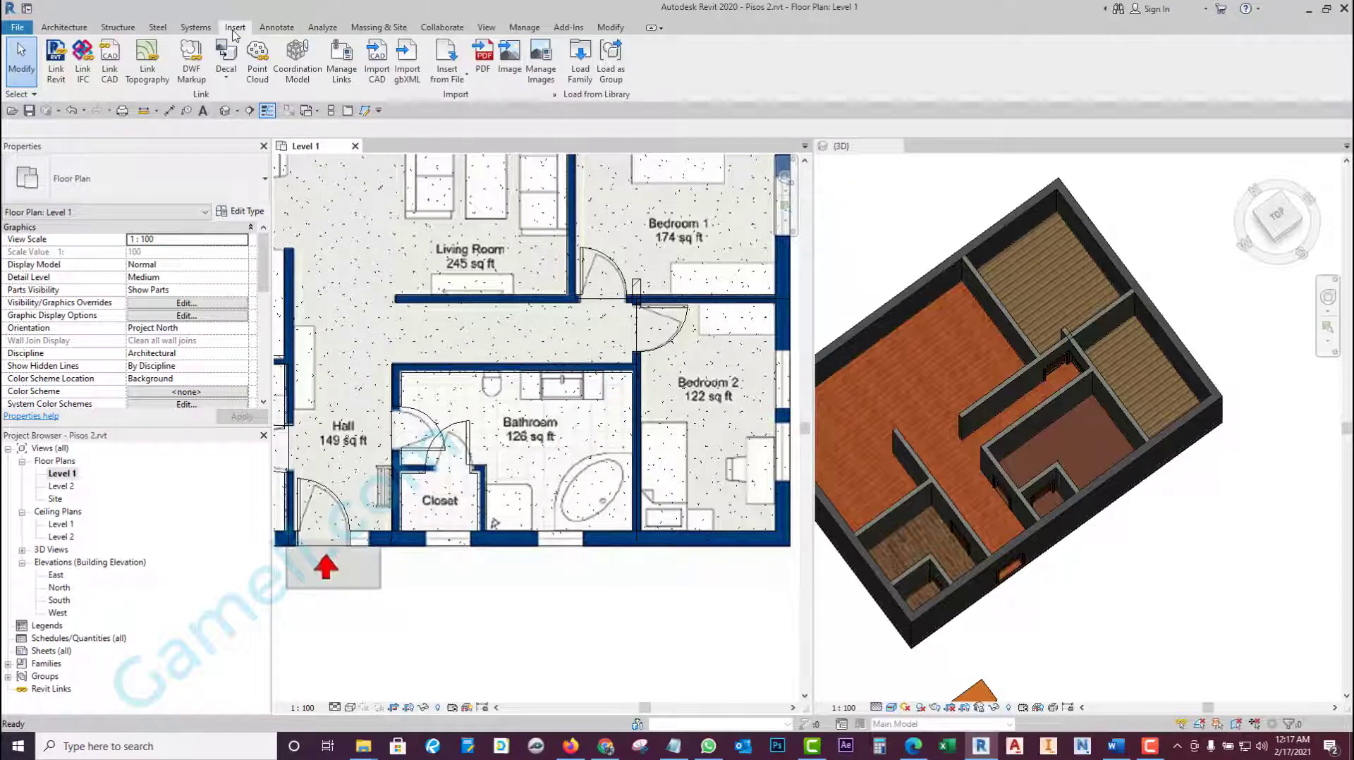
- Load Sofa-Pensi.rfa from the US Imperial Furniture > Seating library
{"action": "left_click", "coordinate": [588, 65]}
{"action": "key", "text": "BackSpace"}
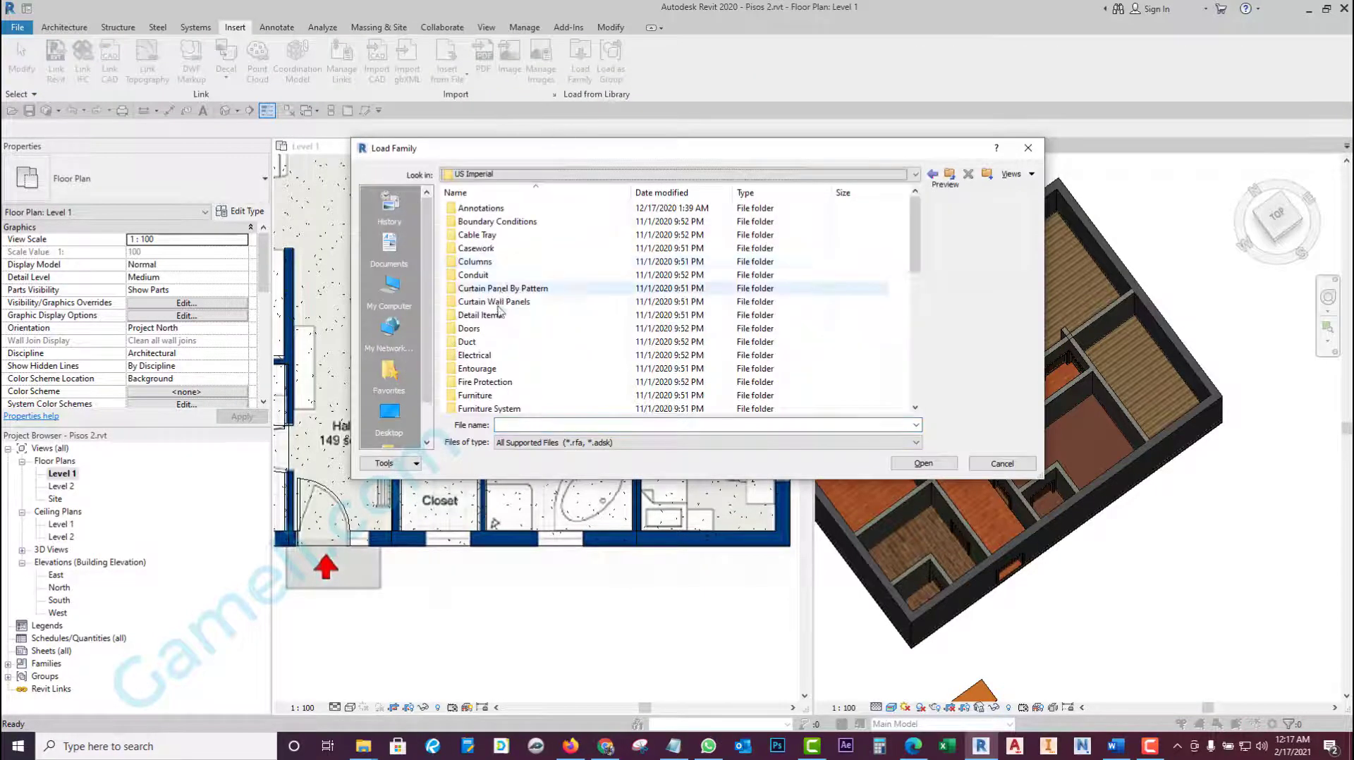
{"action": "double_click", "coordinate": [474, 395]}
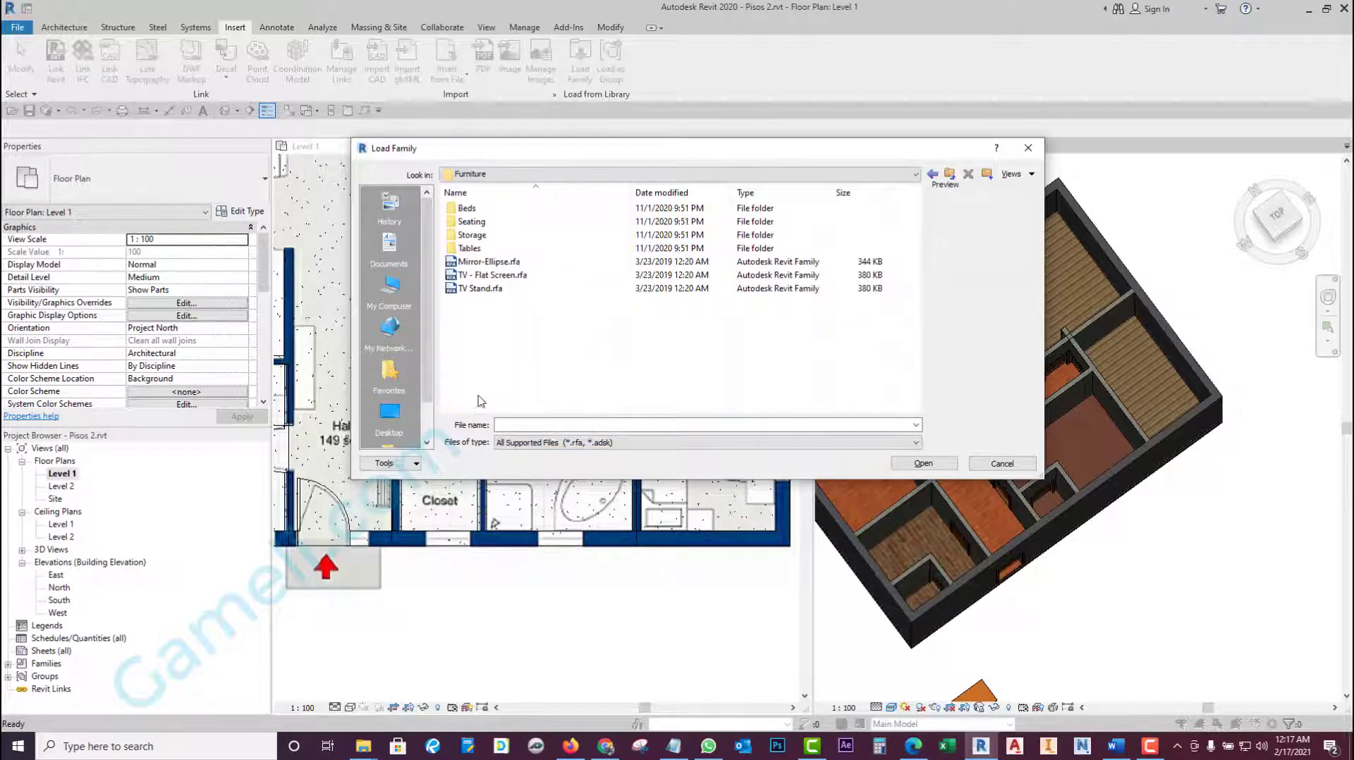
{"action": "double_click", "coordinate": [463, 223]}
{"action": "key", "text": "Down"}
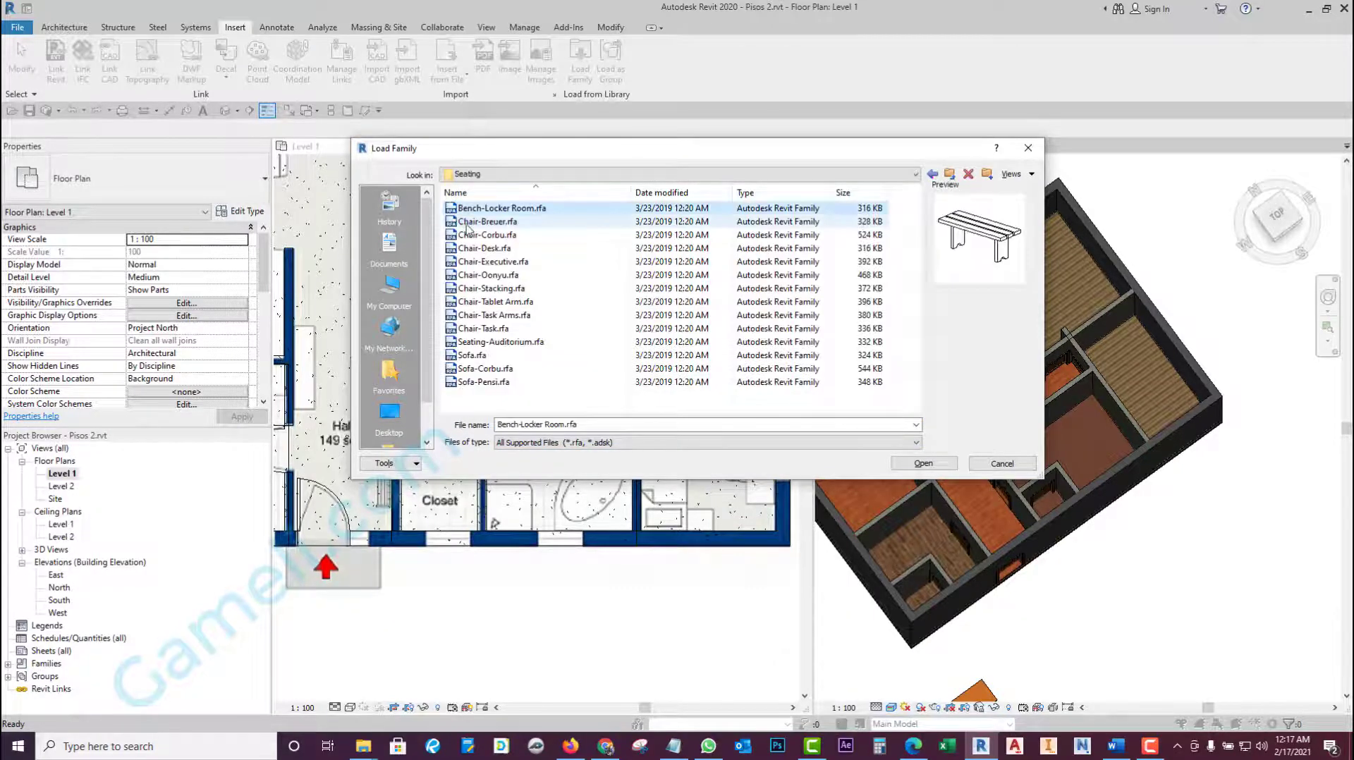
{"action": "key", "text": "Down"}
{"action": "key", "text": "Down"}
{"action": "key", "text": "Down"}
{"action": "key", "text": "Down"}
{"action": "key", "text": "Down"}
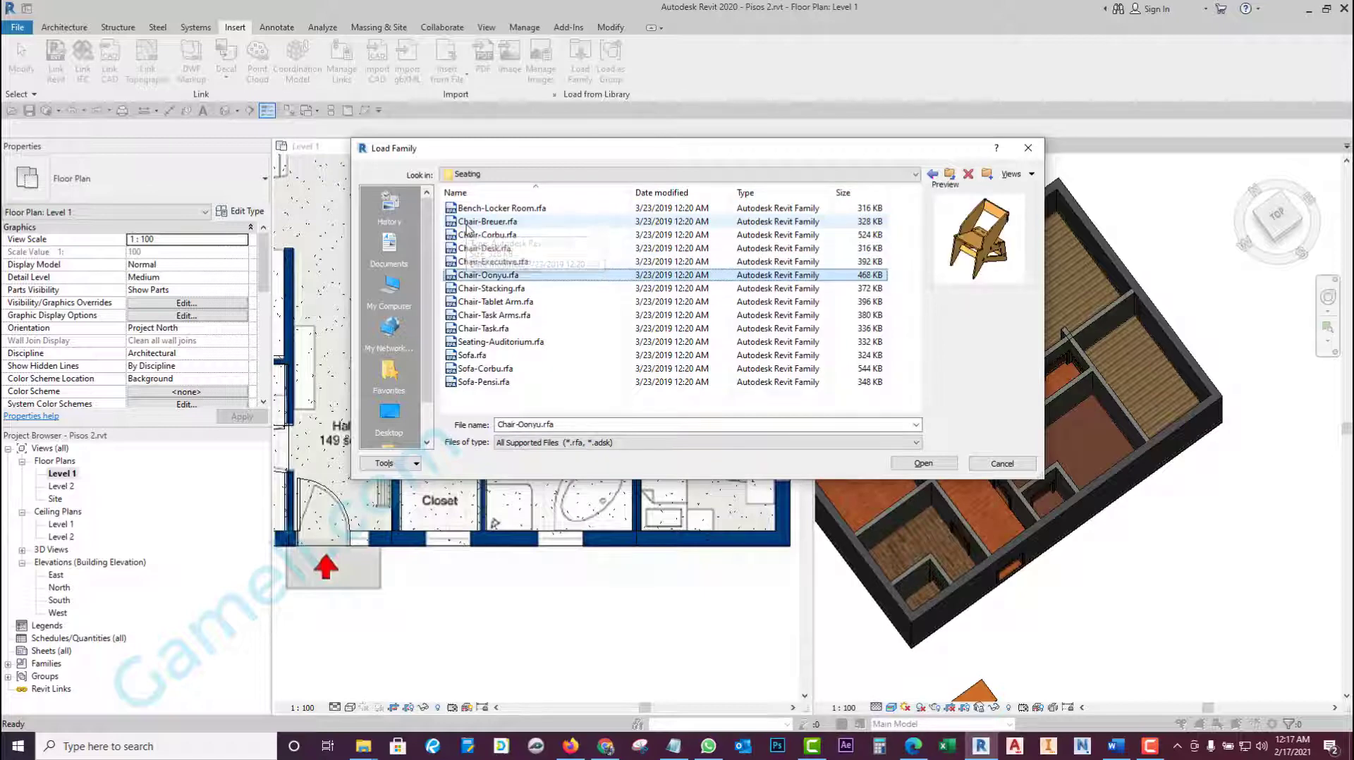
{"action": "key", "text": "Down"}
{"action": "key", "text": "Down"}
{"action": "key", "text": "Down"}
{"action": "key", "text": "Down"}
{"action": "key", "text": "Down"}
{"action": "key", "text": "Down"}
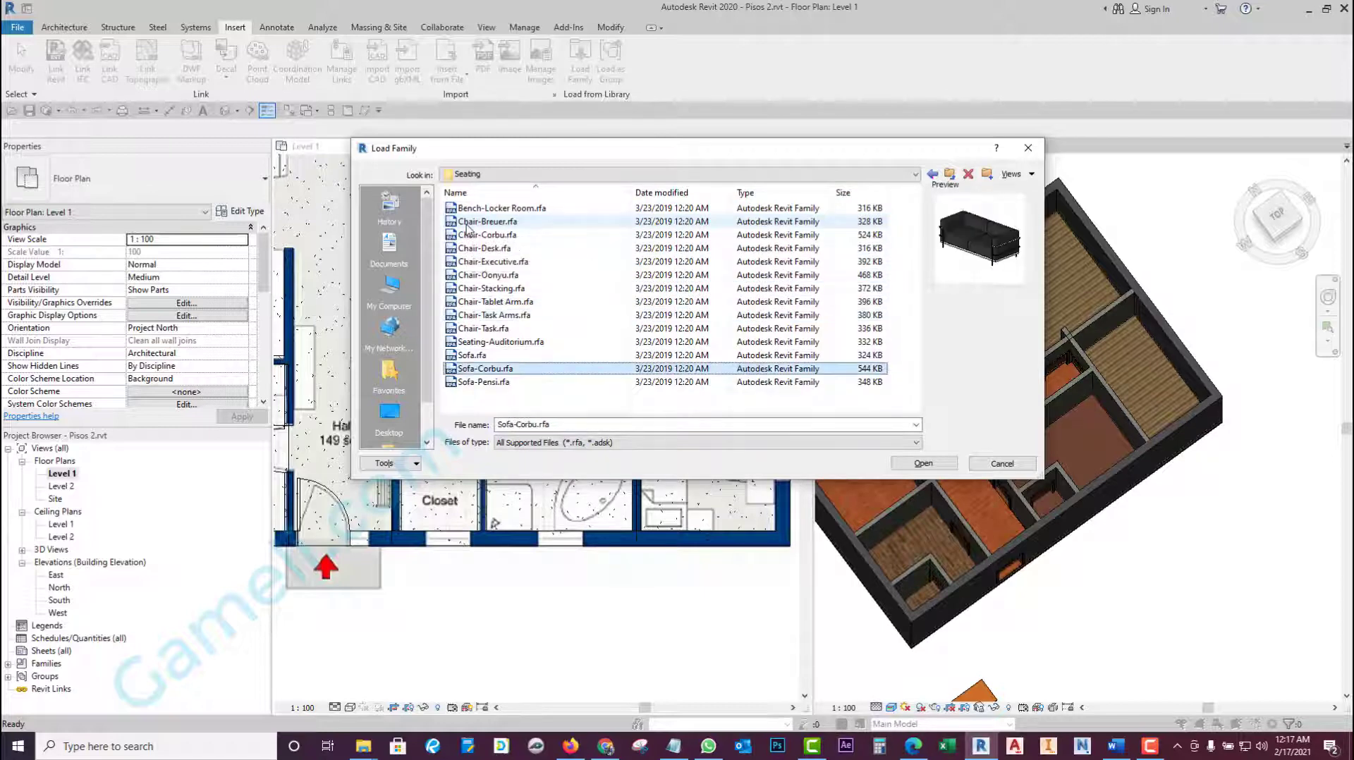
{"action": "key", "text": "Up"}
{"action": "key", "text": "Down"}
{"action": "key", "text": "Down"}
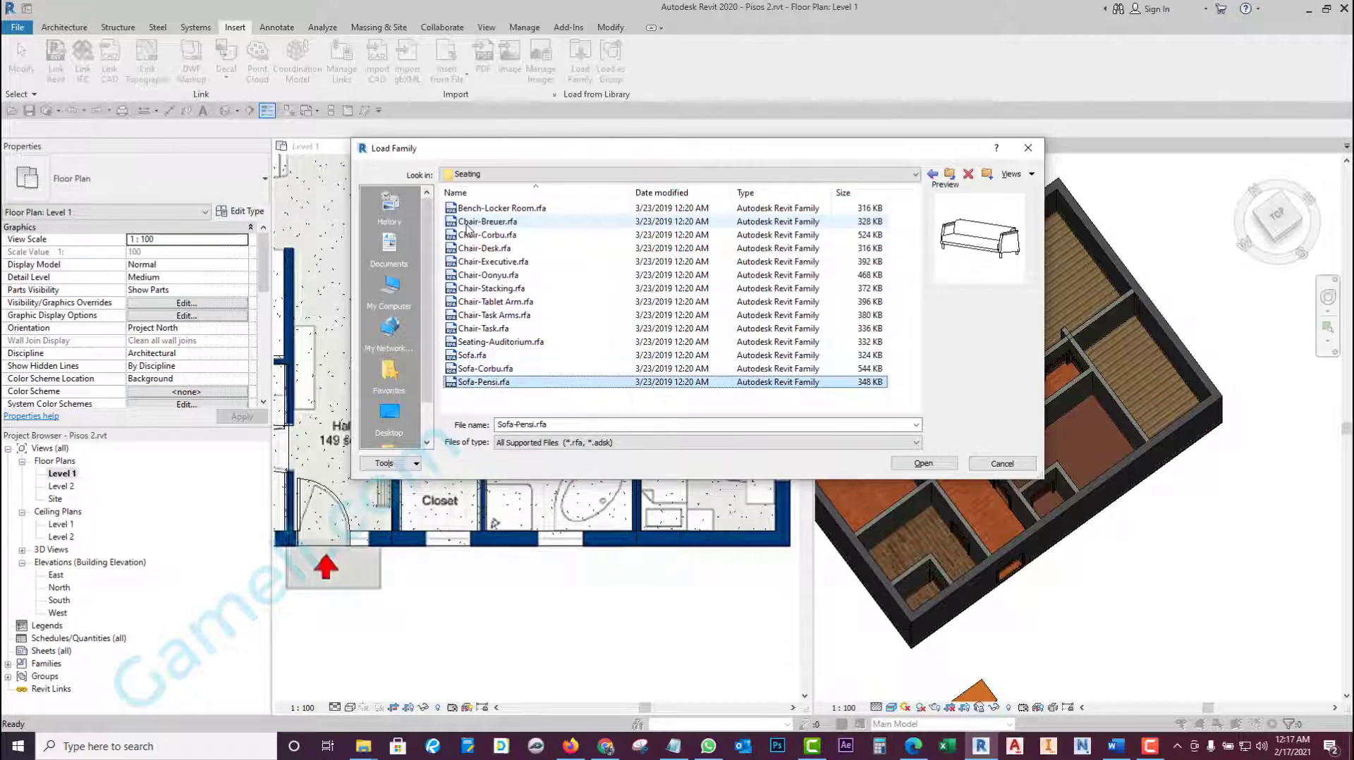
{"action": "key", "text": "Up"}
{"action": "key", "text": "Down"}
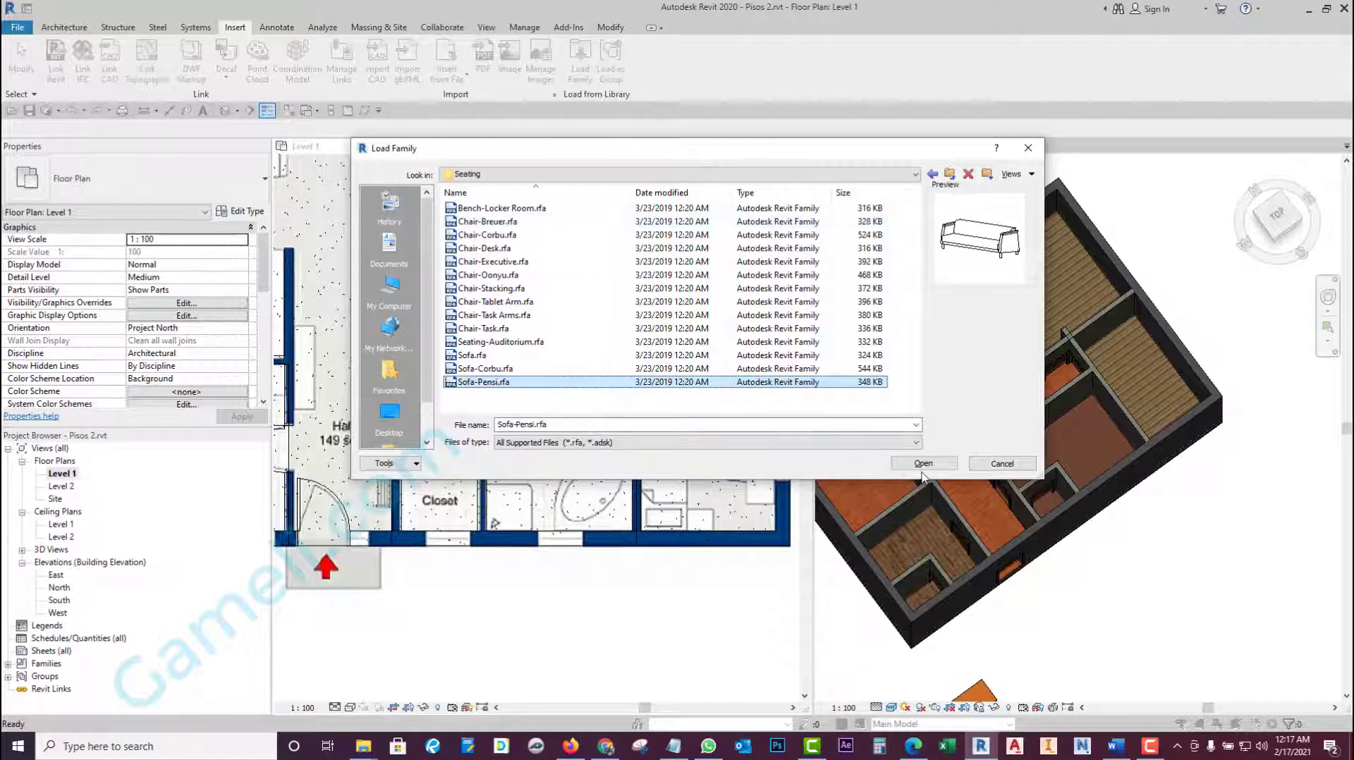
{"action": "left_click", "coordinate": [923, 463]}
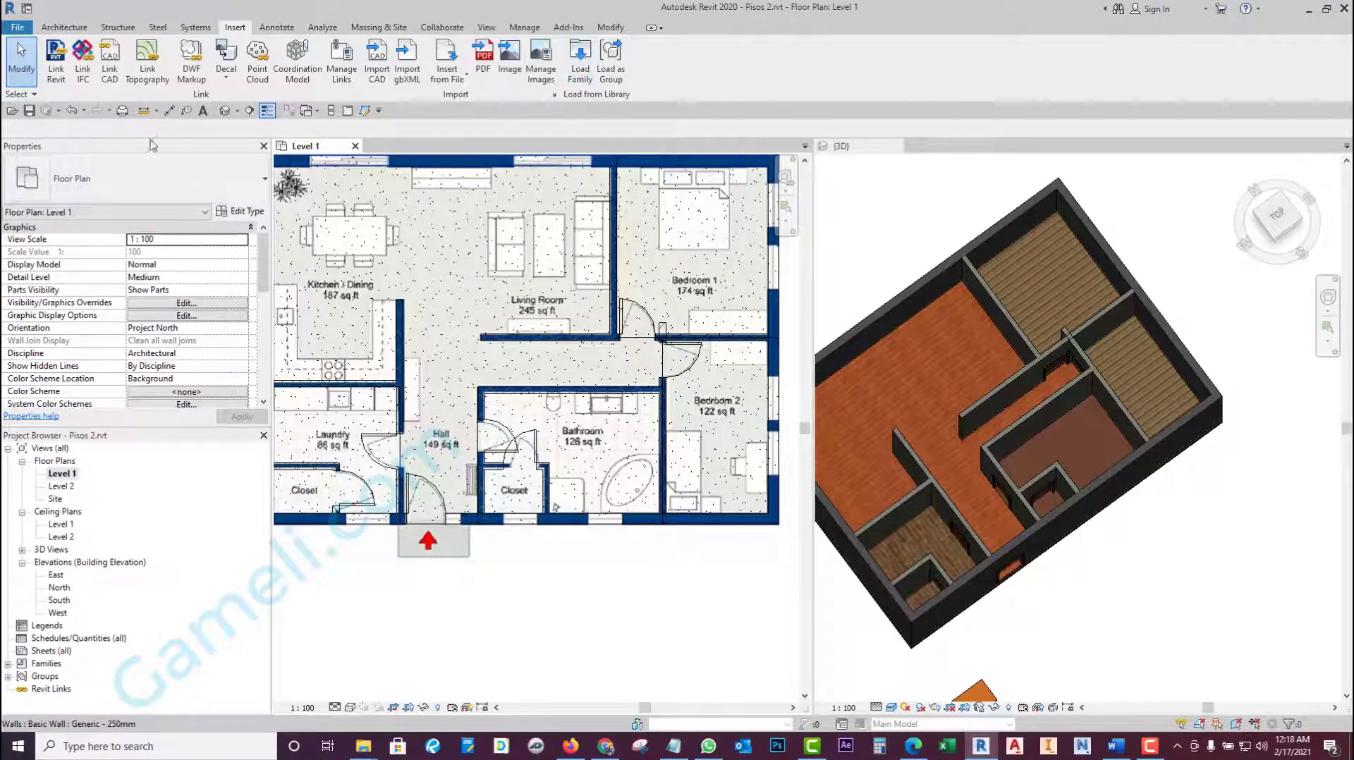
- Place a Sofa-Pensi 84" sofa upright against the living room wall shared with Bedroom 1
{"action": "left_click", "coordinate": [64, 27]}
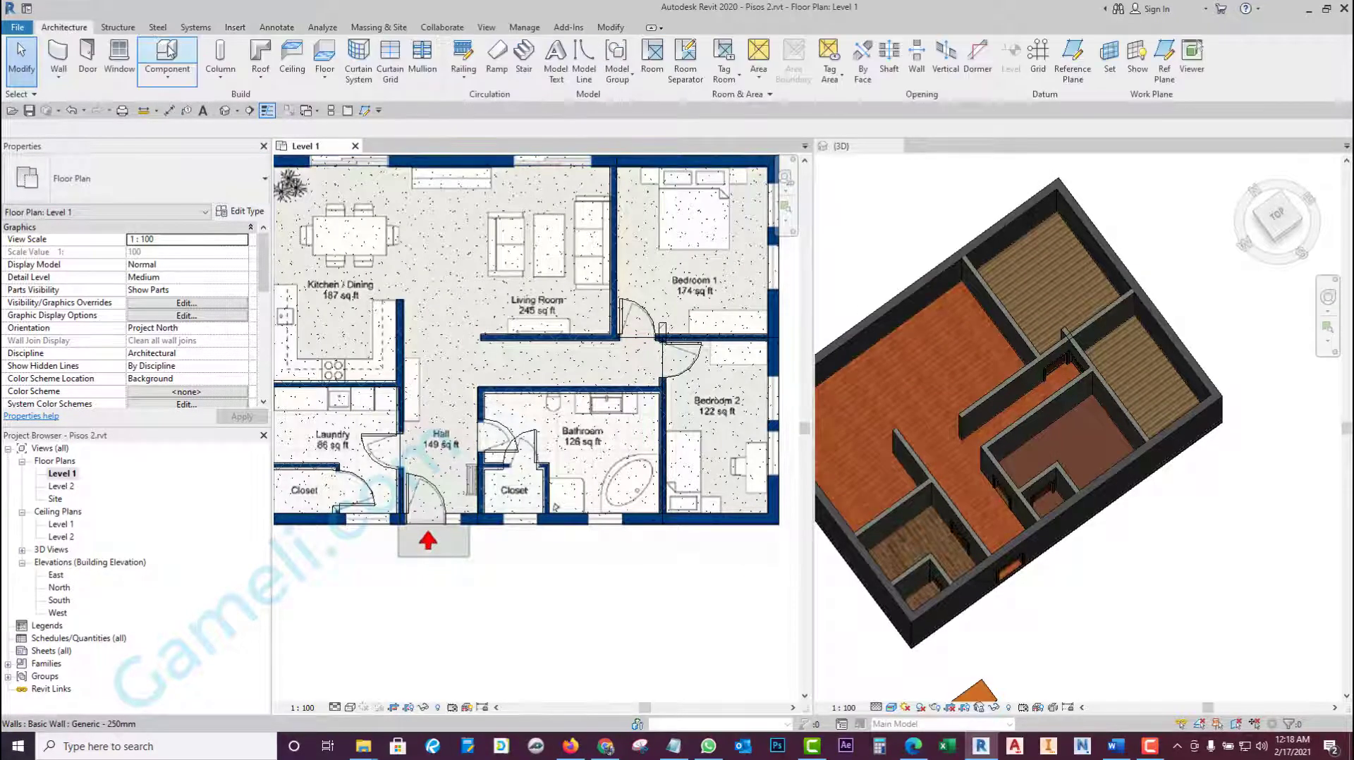
{"action": "left_click", "coordinate": [169, 51]}
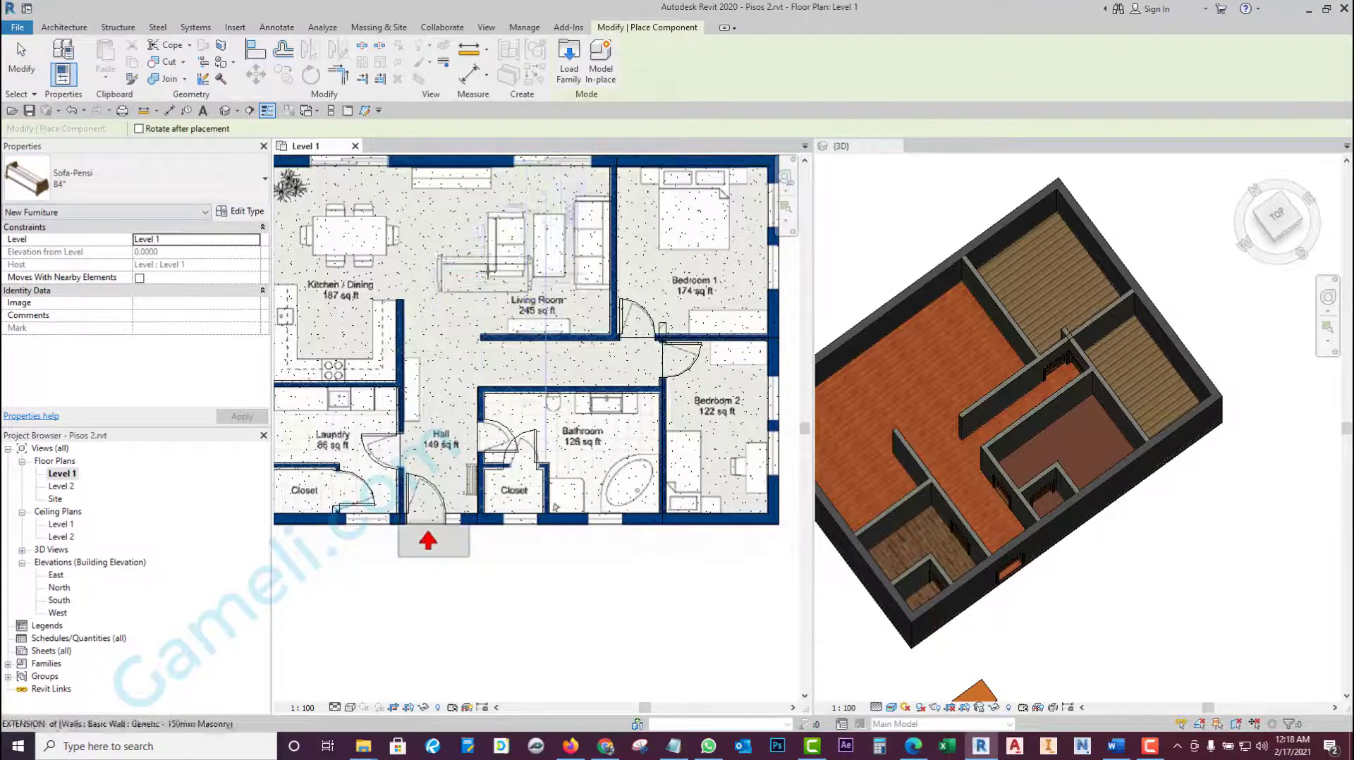
{"action": "scroll", "coordinate": [534, 236], "scroll_direction": "up", "scroll_amount": 2}
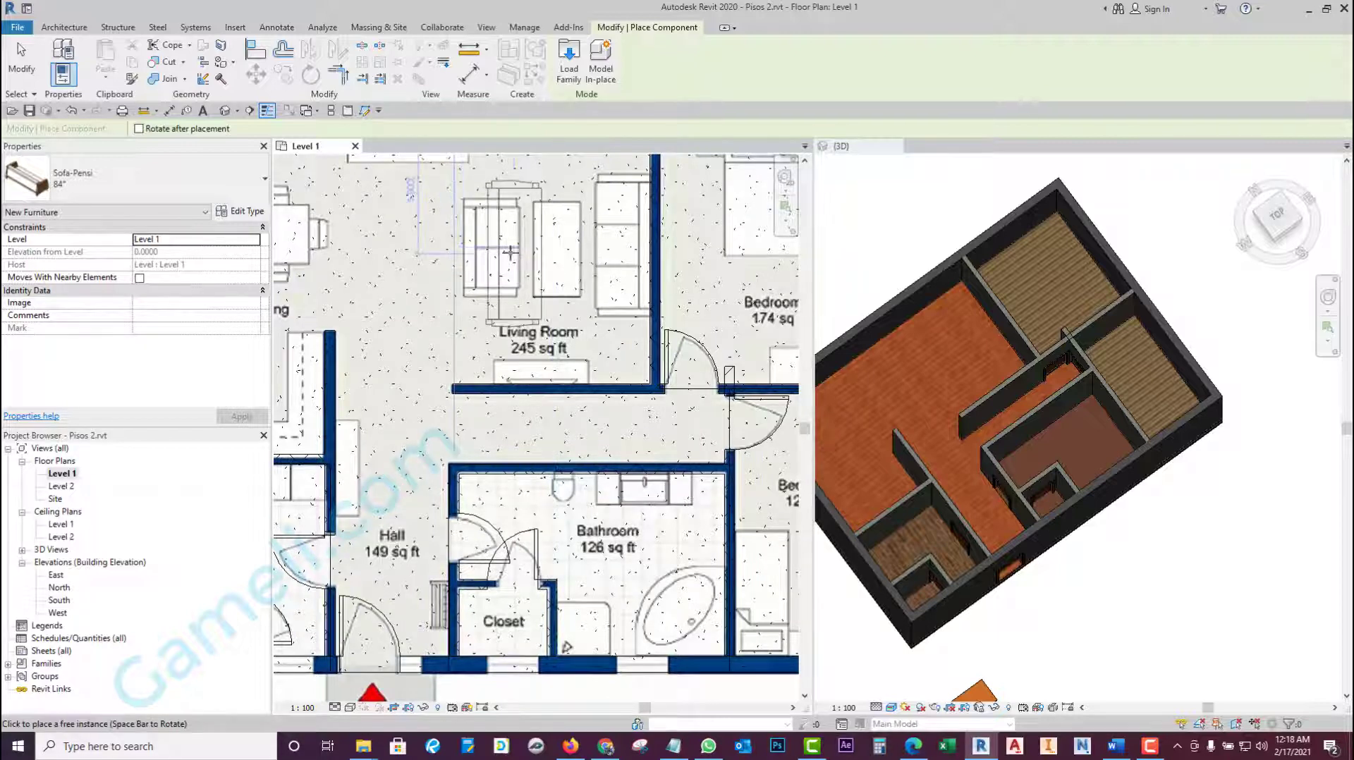
{"action": "key", "text": "space"}
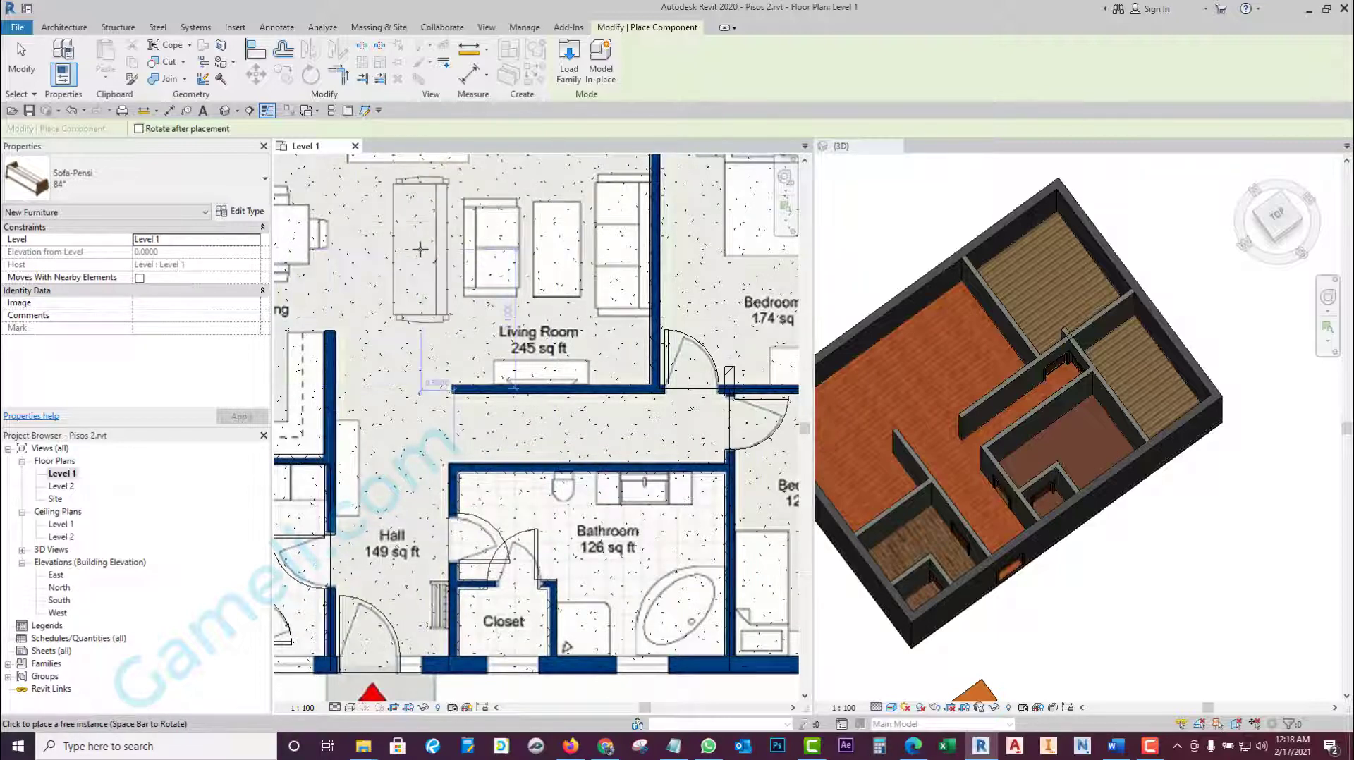
{"action": "key", "text": "space"}
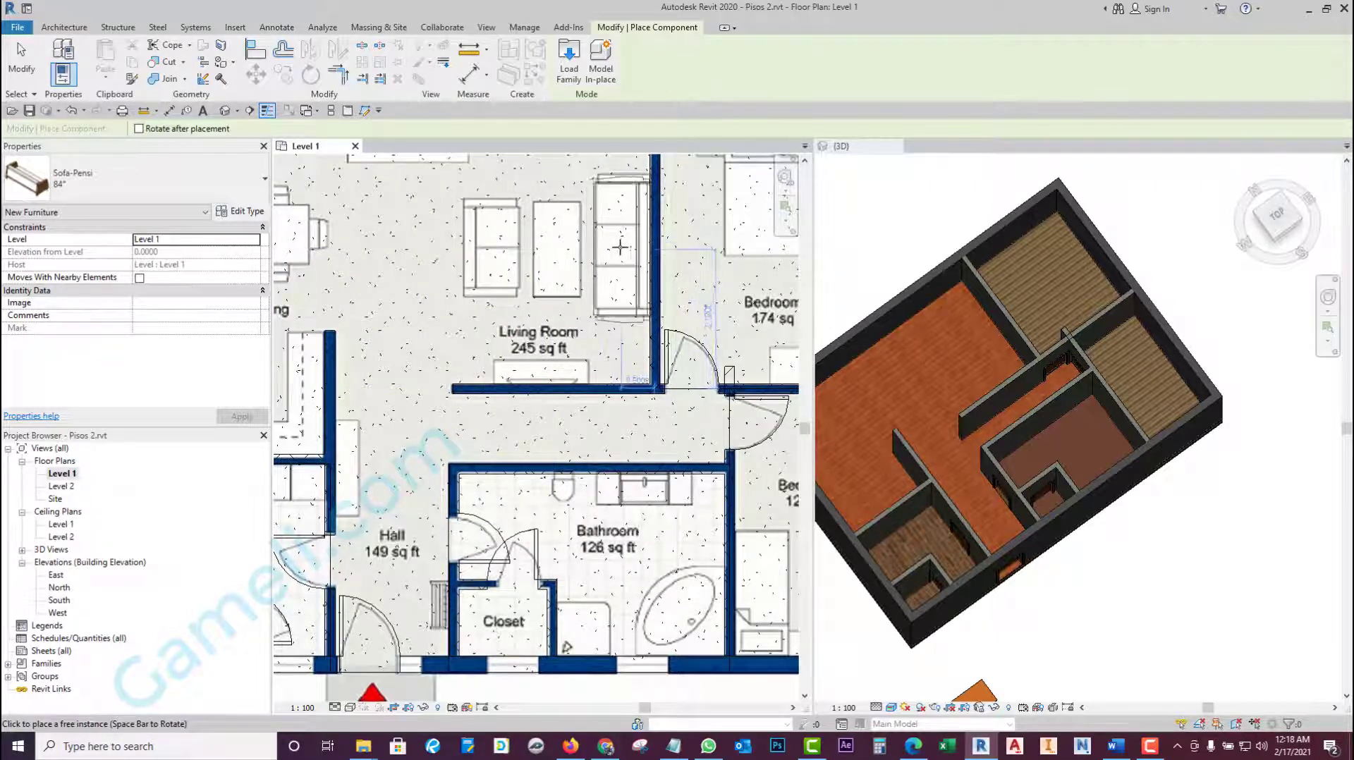
{"action": "left_click", "coordinate": [624, 244]}
{"action": "key", "text": "Escape"}
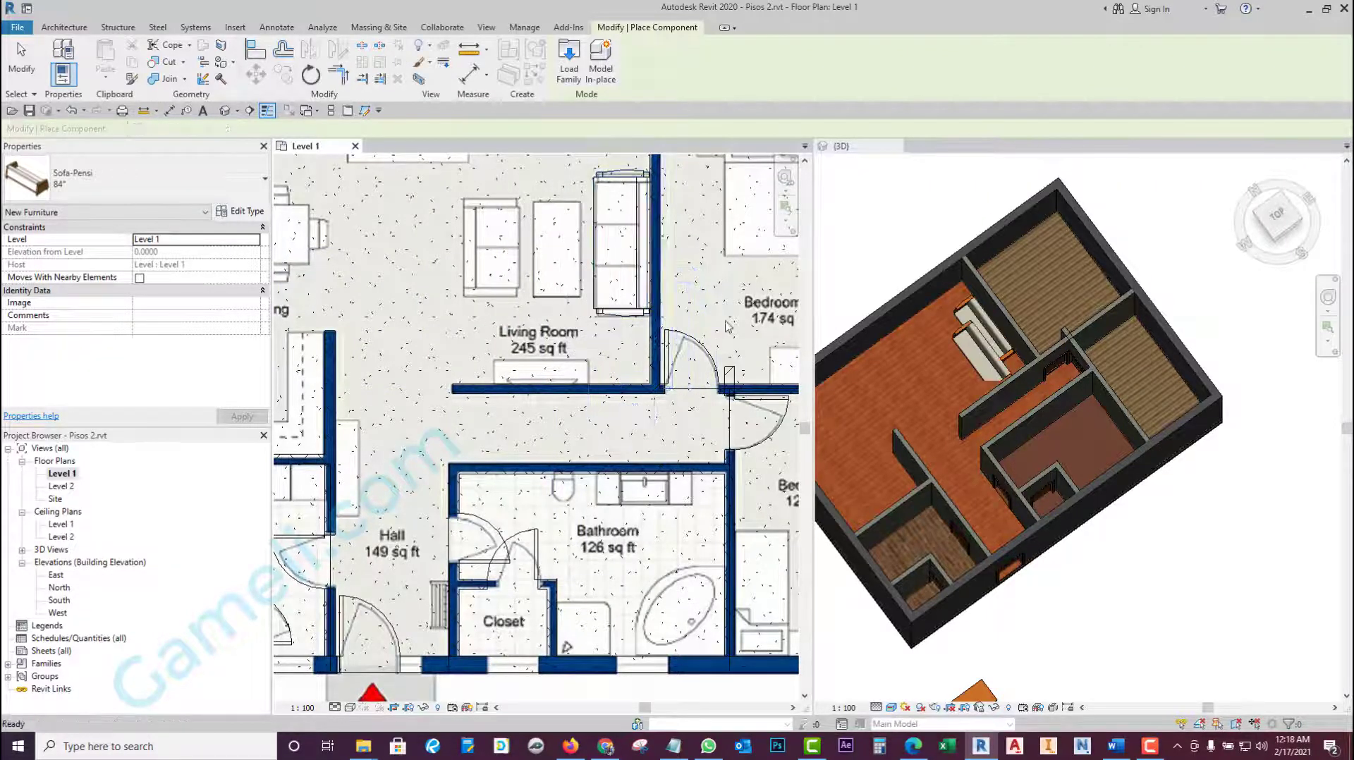
{"action": "key", "text": "Escape"}
{"action": "scroll", "coordinate": [902, 337], "scroll_direction": "up", "scroll_amount": 2}
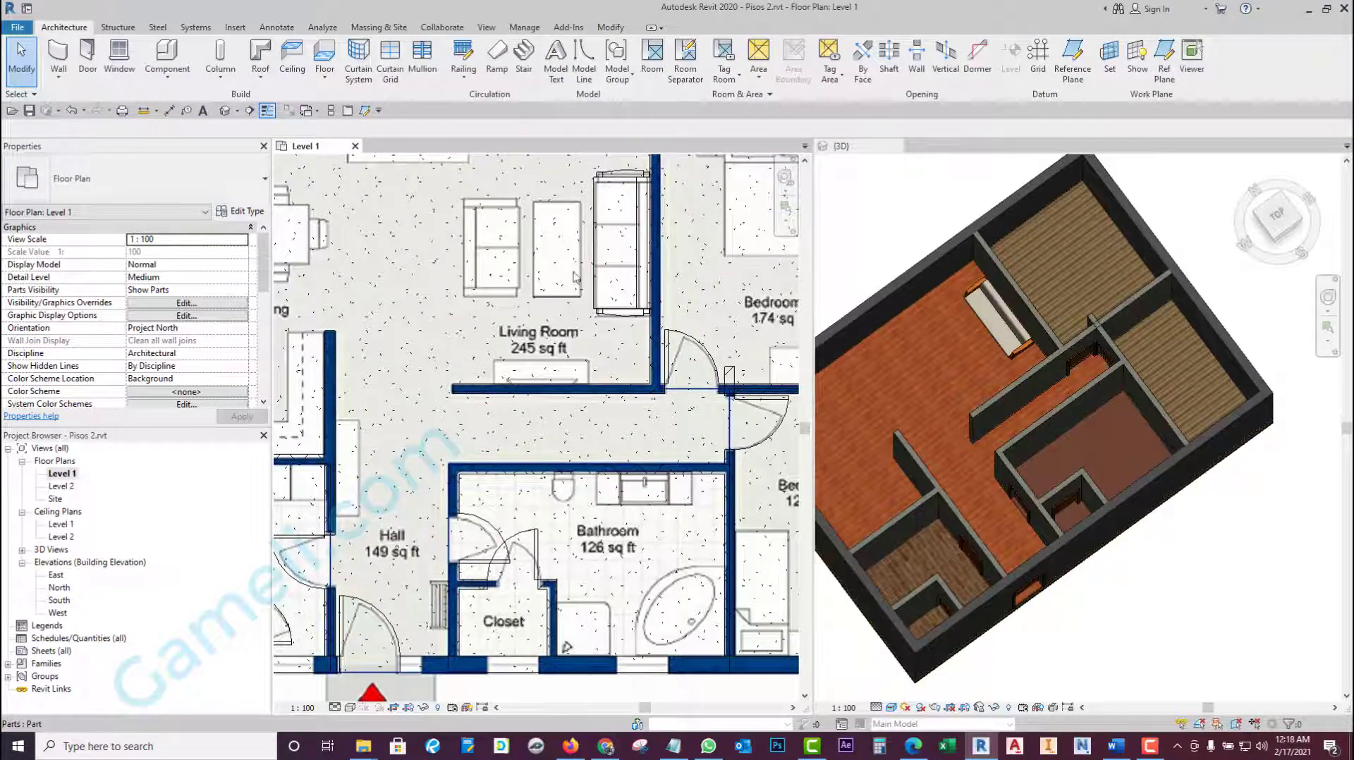
{"action": "left_click", "coordinate": [351, 708]}
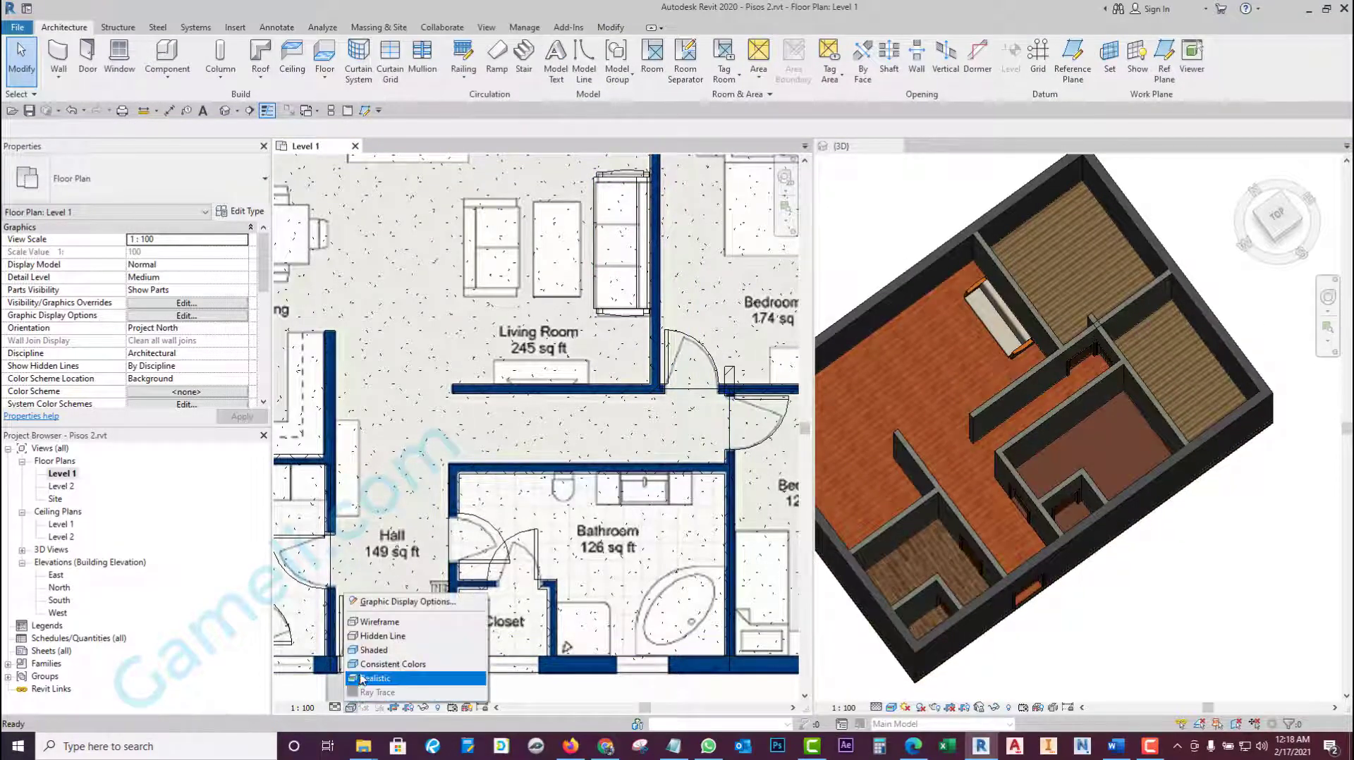
{"action": "left_click", "coordinate": [372, 678]}
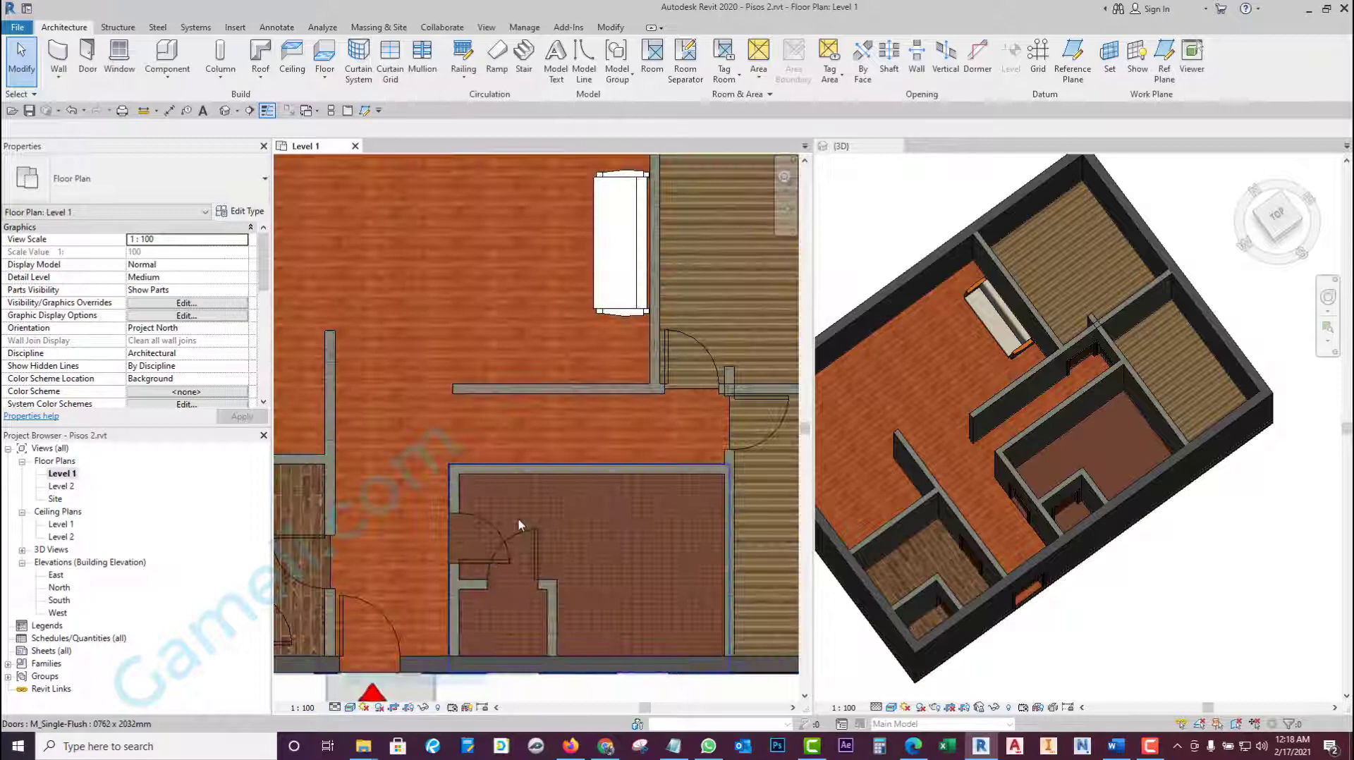
{"action": "left_click", "coordinate": [615, 308]}
{"action": "scroll", "coordinate": [689, 364], "scroll_direction": "down", "scroll_amount": 2}
{"action": "scroll", "coordinate": [577, 427], "scroll_direction": "down", "scroll_amount": 2}
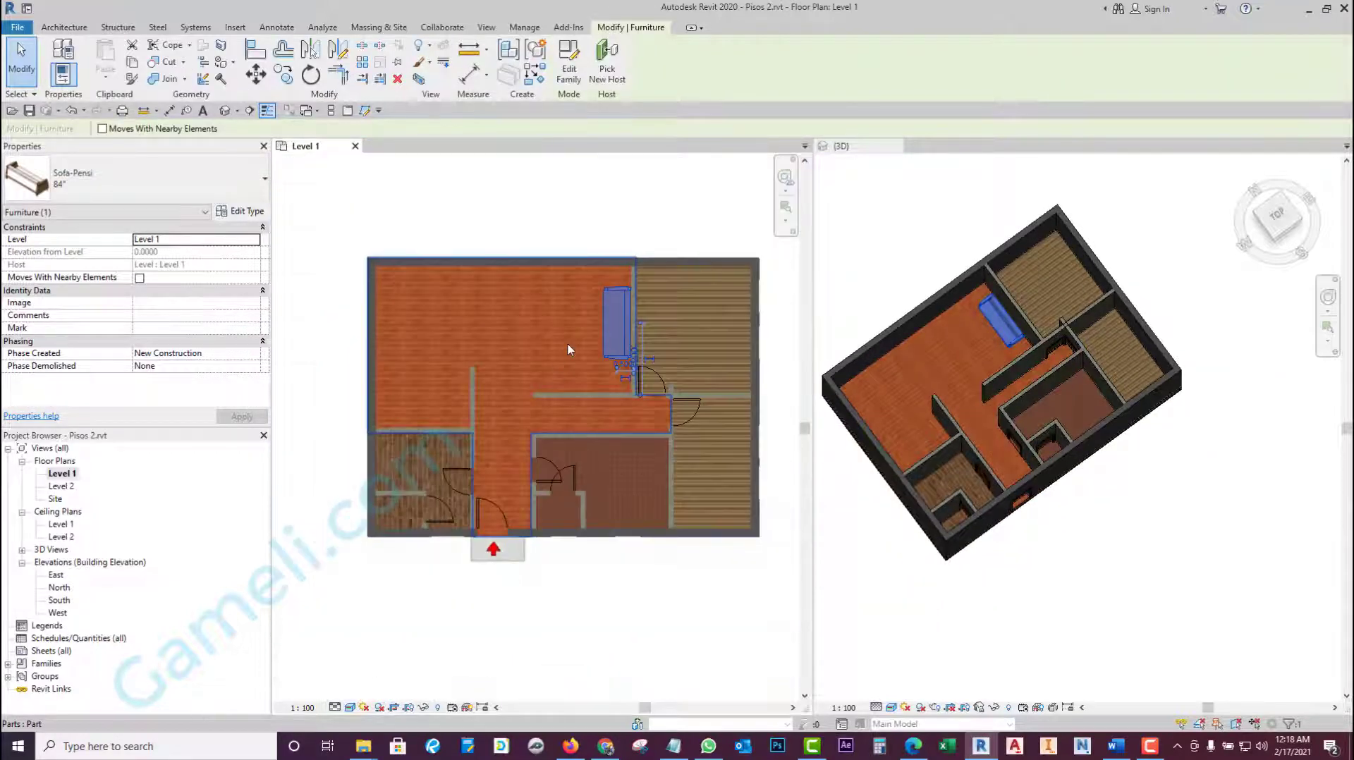
{"action": "left_click", "coordinate": [583, 208]}
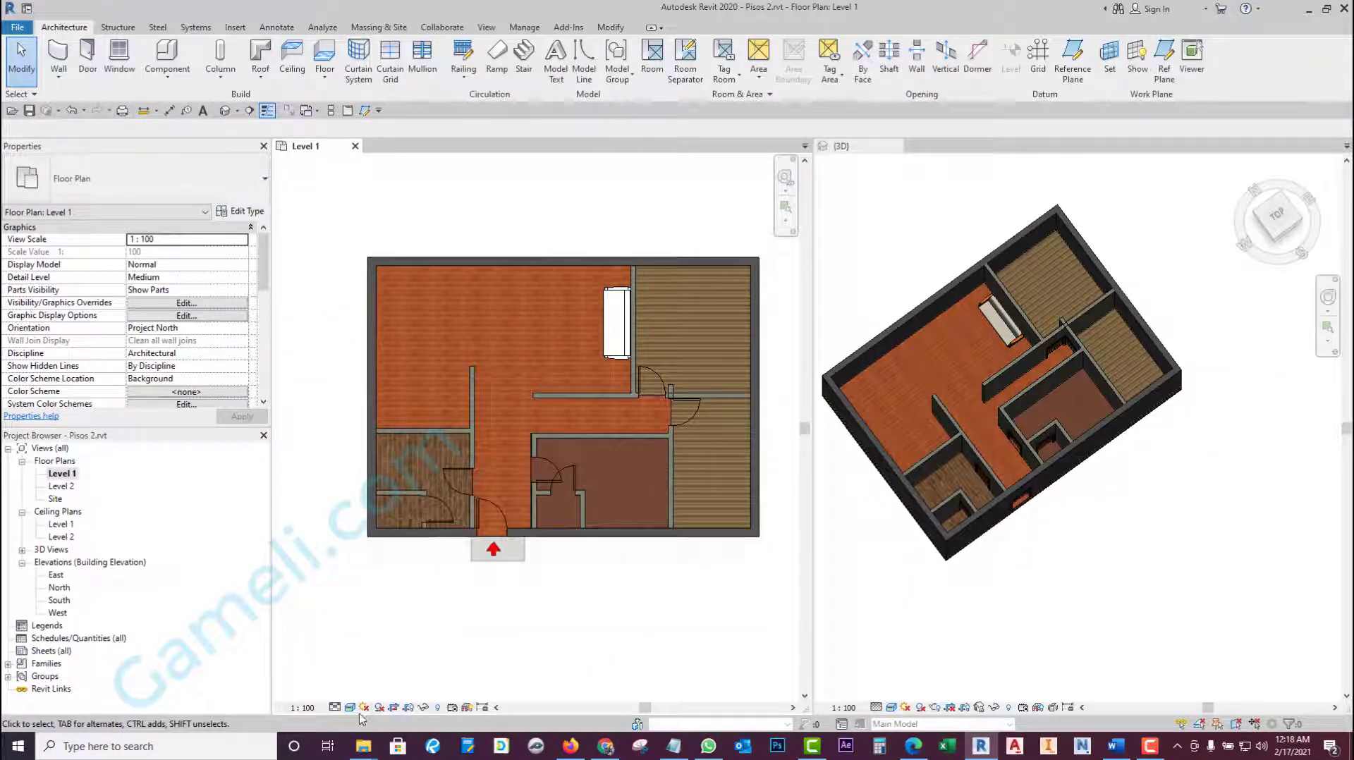
{"action": "scroll", "coordinate": [613, 339], "scroll_direction": "up", "scroll_amount": 2}
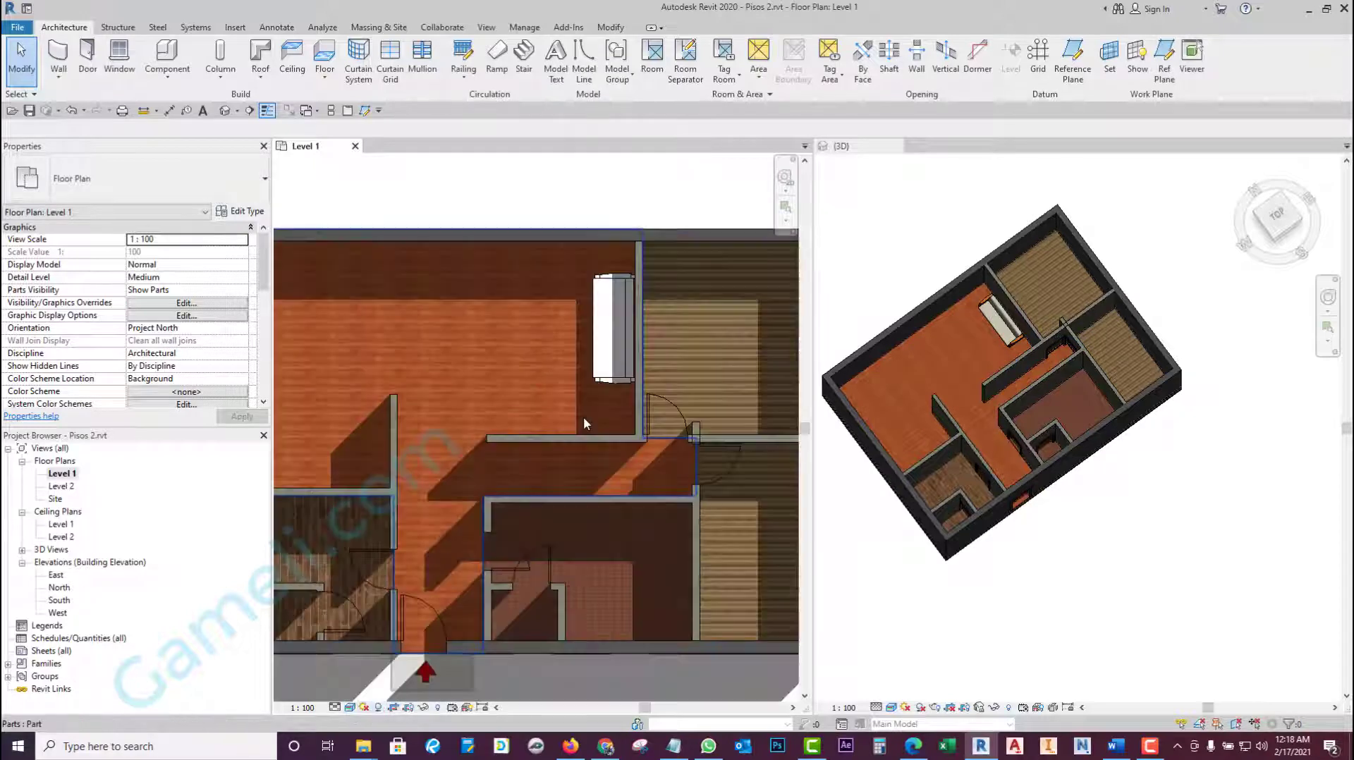
{"action": "scroll", "coordinate": [581, 416], "scroll_direction": "down", "scroll_amount": 2}
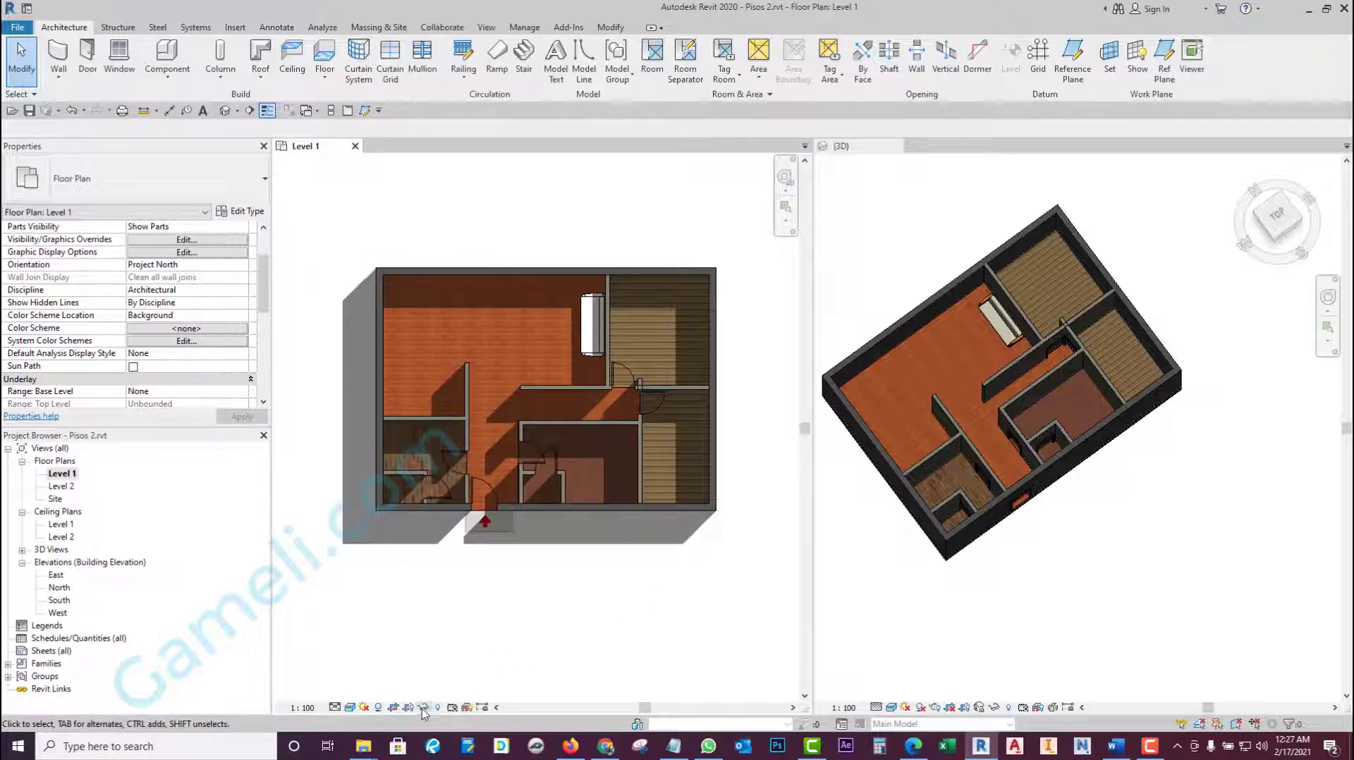
- Open the plan's Sun Settings and try the Top Left and Top Right sunlight presets
{"action": "left_click", "coordinate": [364, 708]}
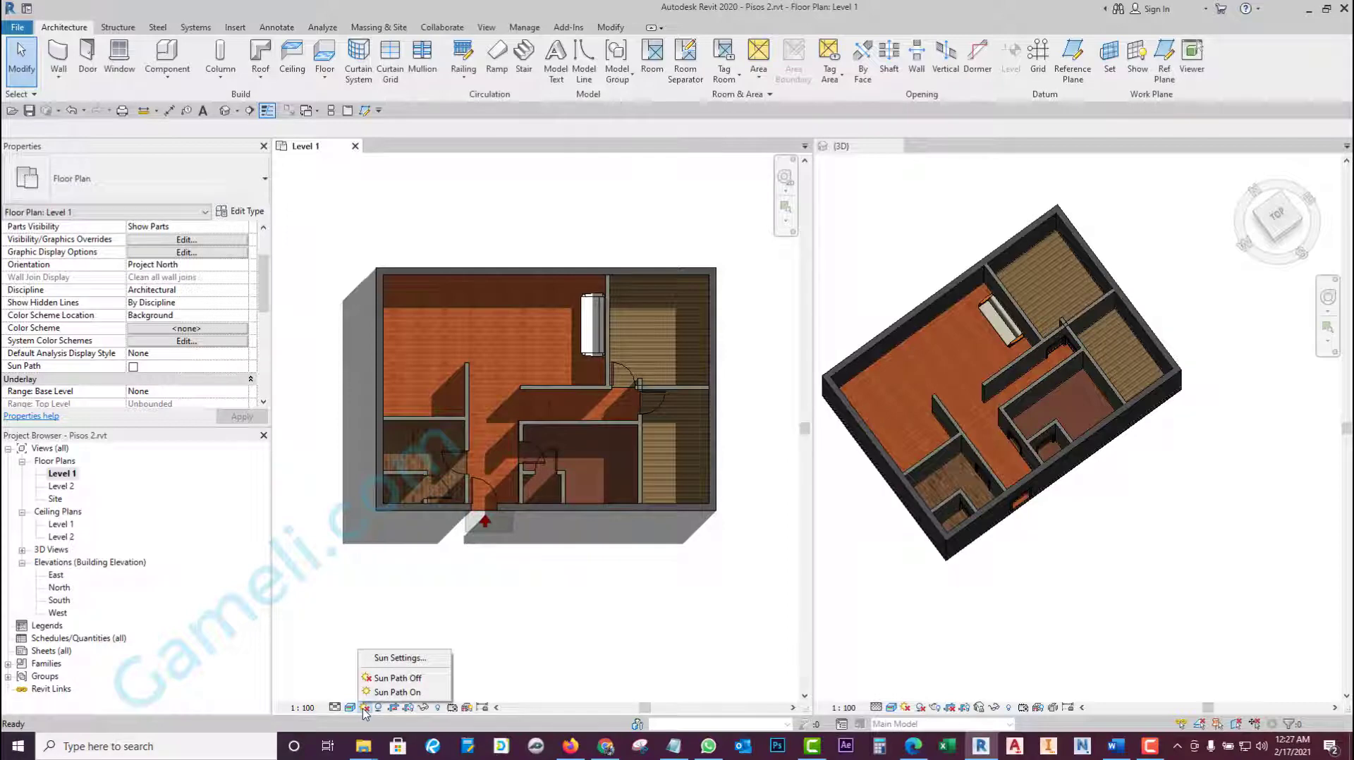
{"action": "left_click", "coordinate": [396, 660]}
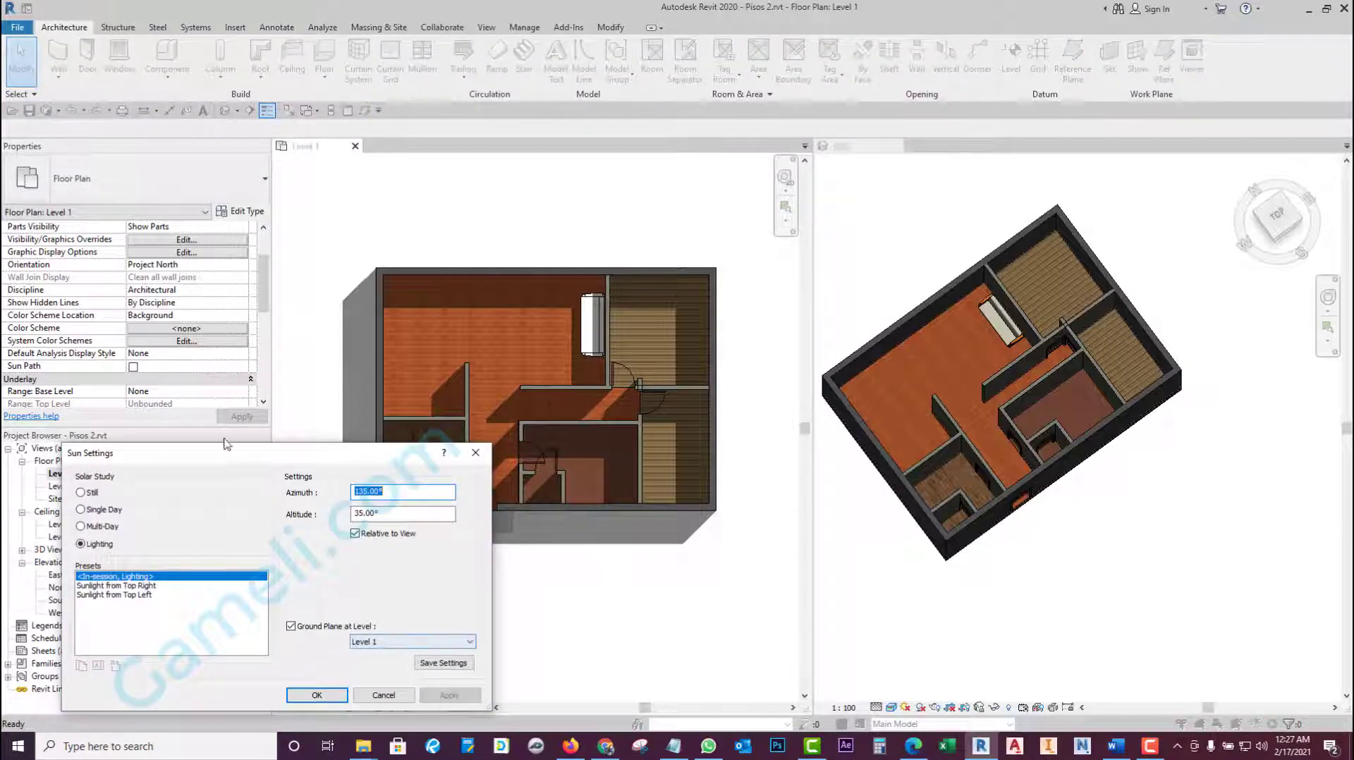
{"action": "left_click_drag", "start_coordinate": [223, 456], "coordinate": [241, 365]}
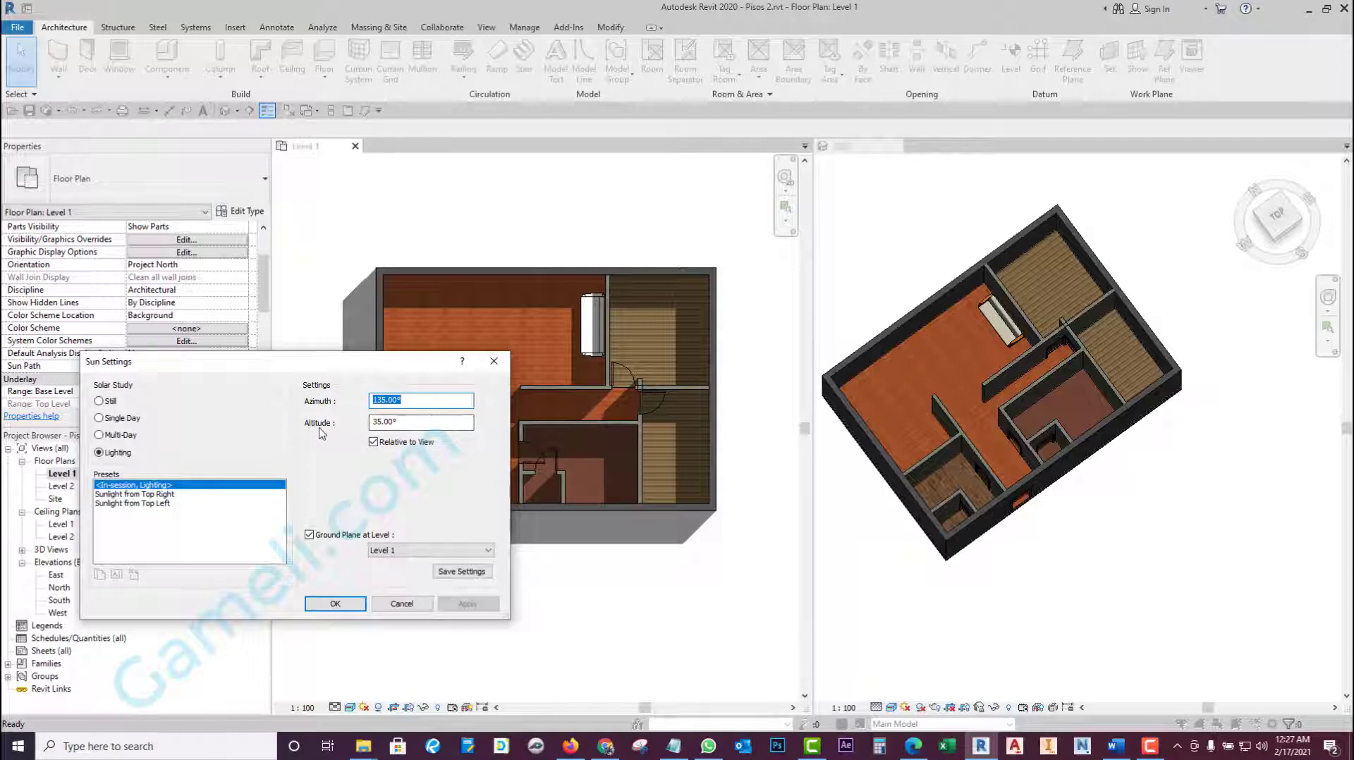
{"action": "left_click", "coordinate": [161, 505]}
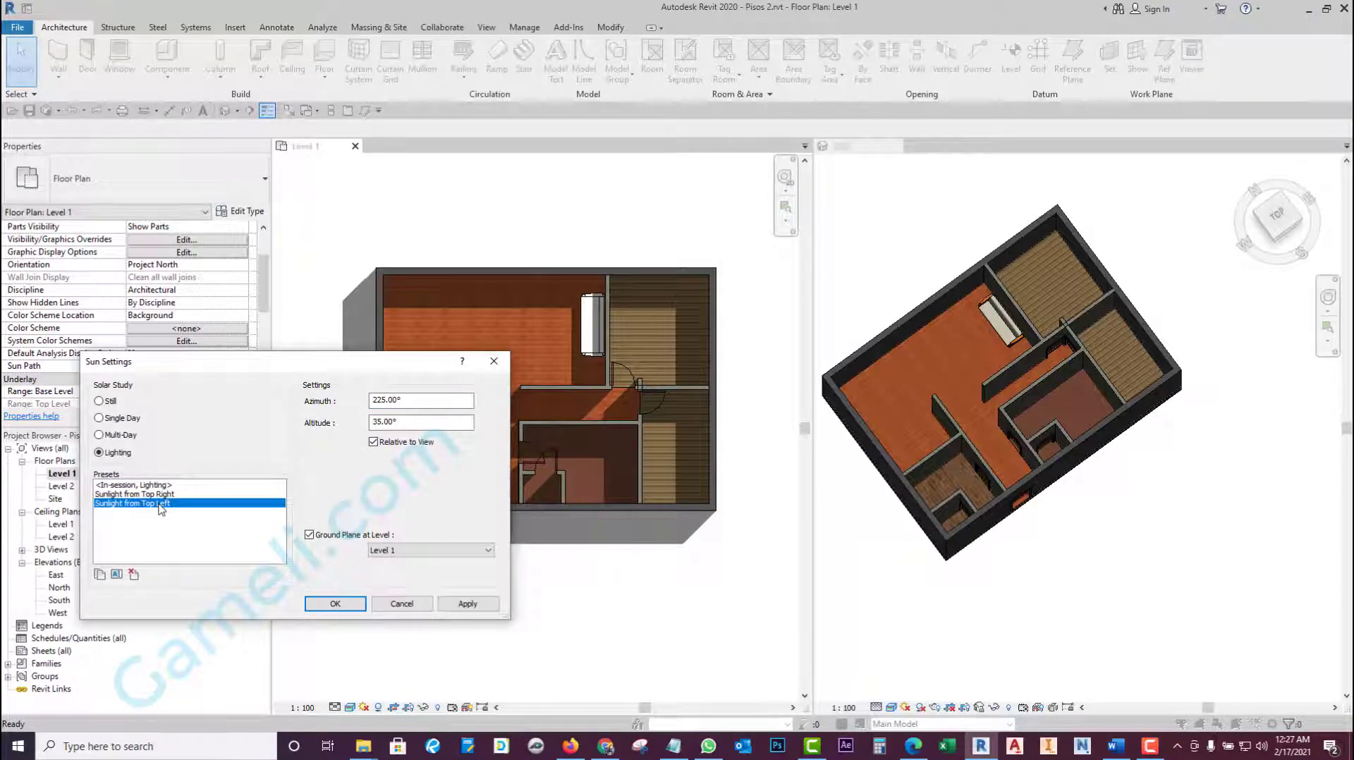
{"action": "left_click", "coordinate": [171, 495]}
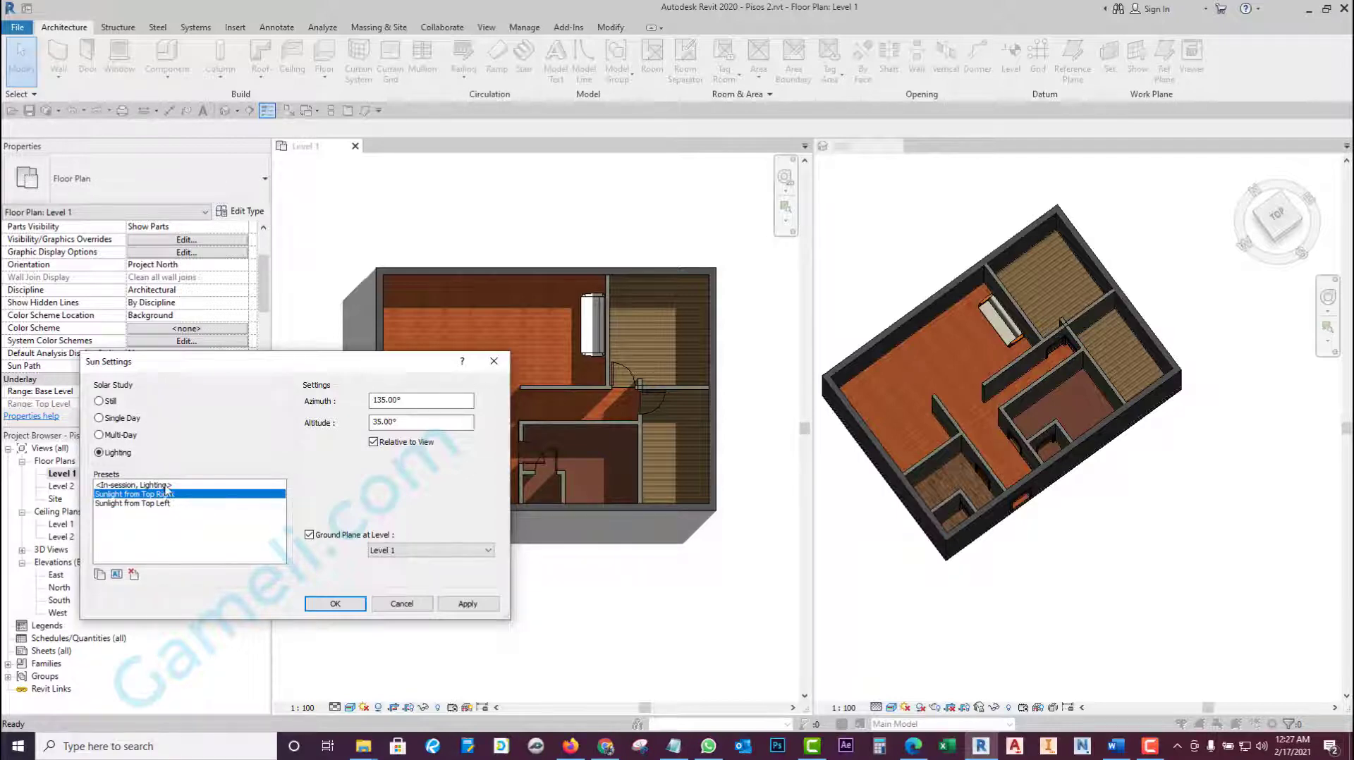
{"action": "left_click", "coordinate": [130, 487]}
{"action": "left_click", "coordinate": [168, 495]}
{"action": "left_click", "coordinate": [167, 487]}
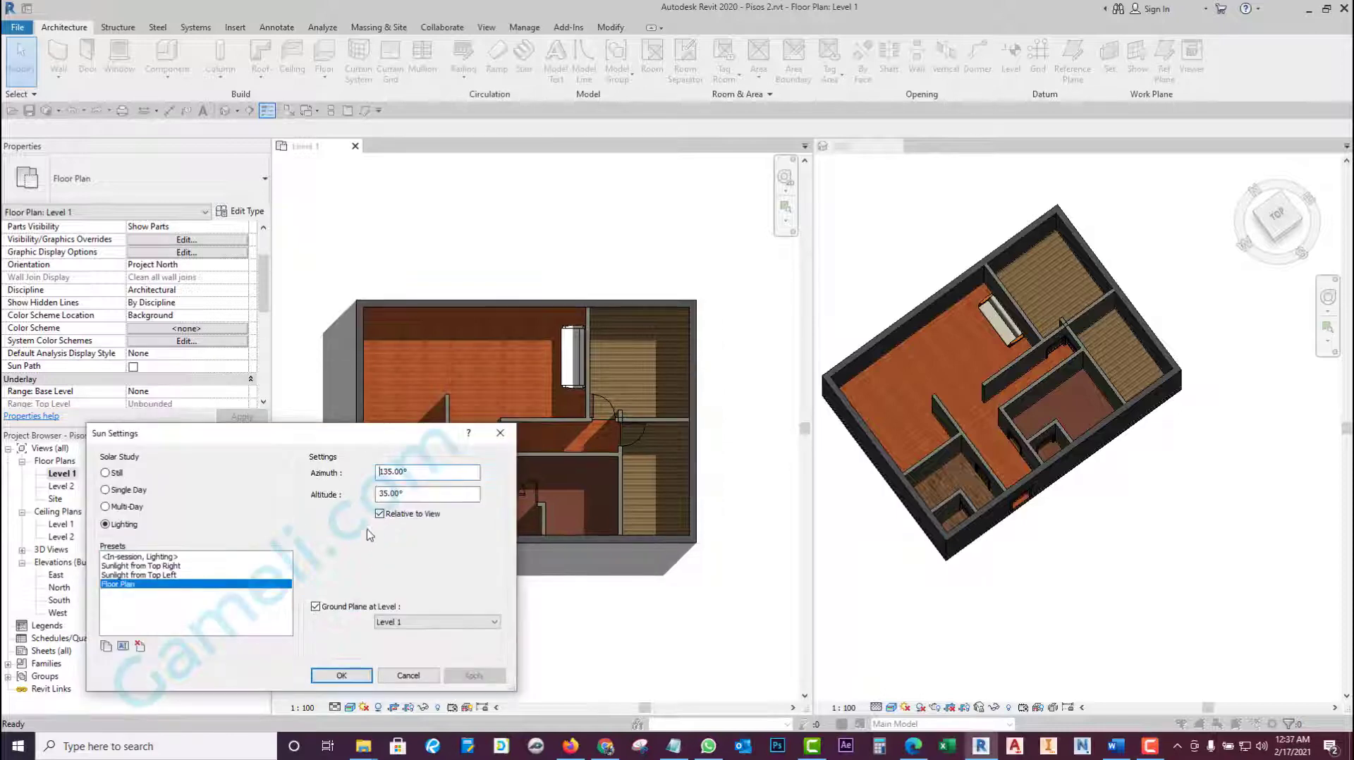
- Edit the sun altitude value and apply the new sun settings to the plan
{"action": "left_click_drag", "start_coordinate": [373, 439], "coordinate": [387, 428]}
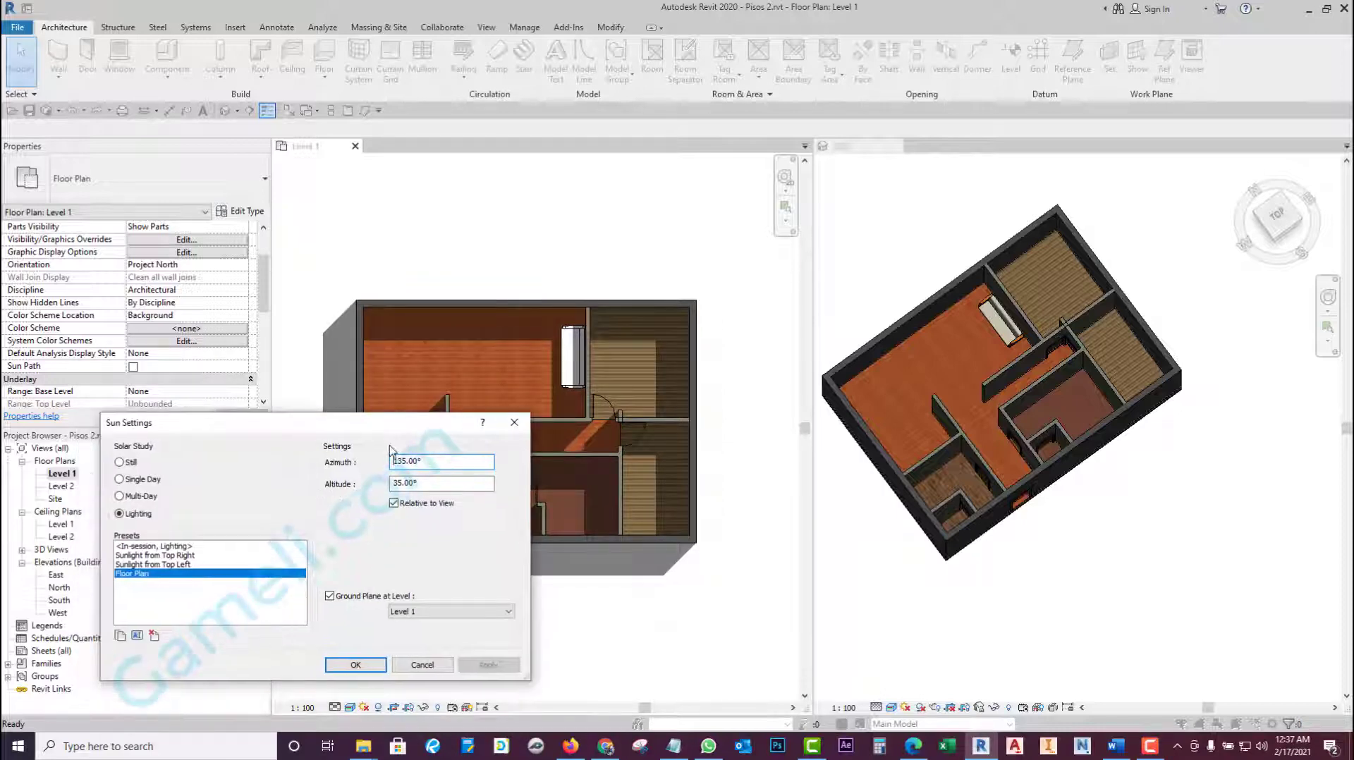
{"action": "left_click", "coordinate": [396, 484]}
{"action": "left_click_drag", "start_coordinate": [398, 483], "coordinate": [392, 481]}
{"action": "left_click", "coordinate": [355, 666]}
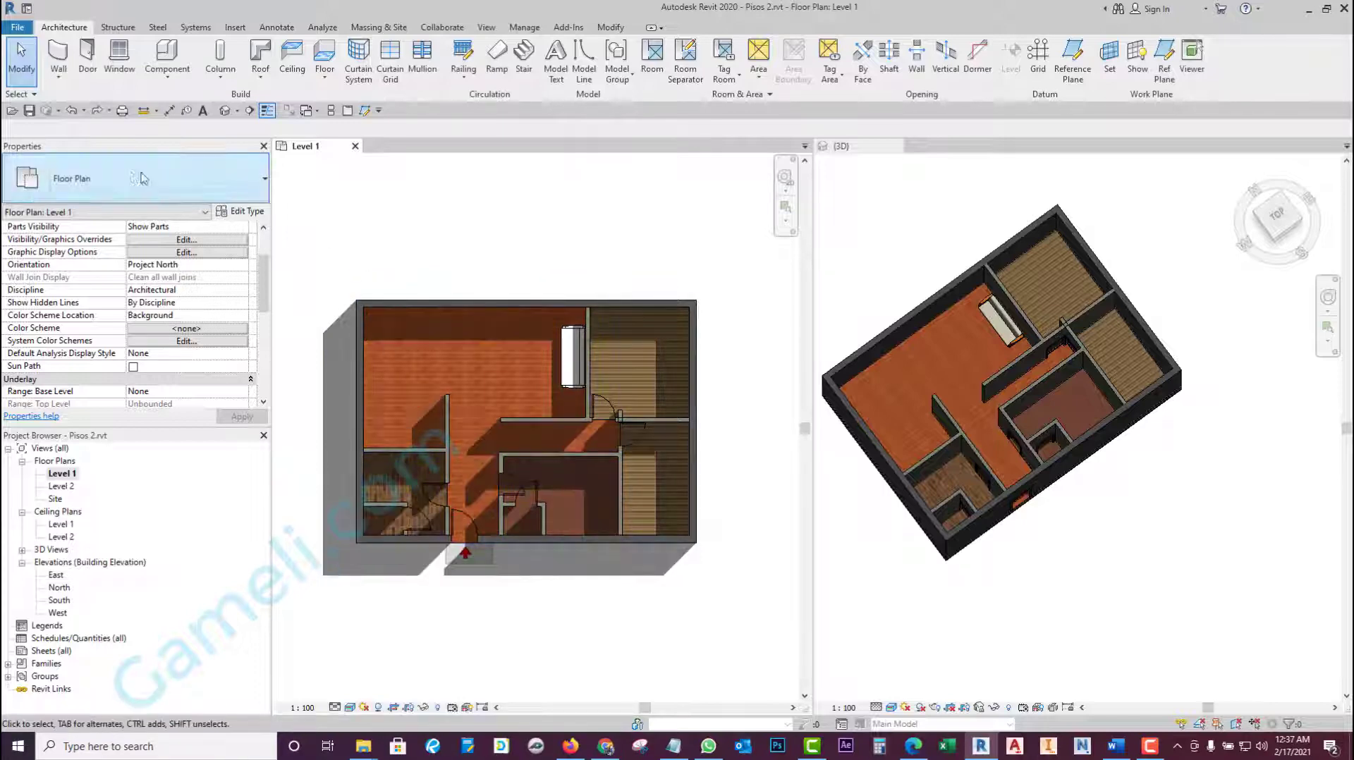
- Undo the previous sun change and relight the plan at 155° azimuth, 15° altitude
{"action": "left_click", "coordinate": [96, 110]}
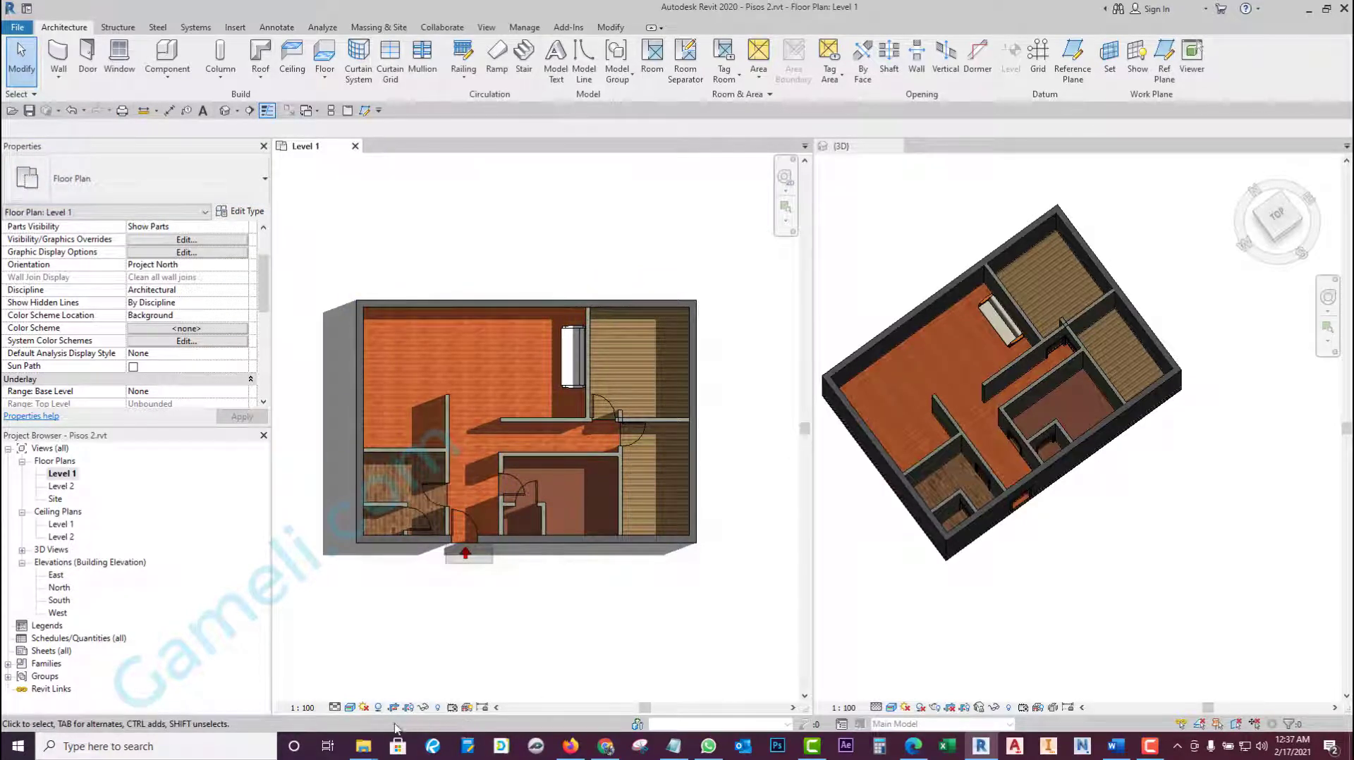
{"action": "left_click", "coordinate": [364, 707]}
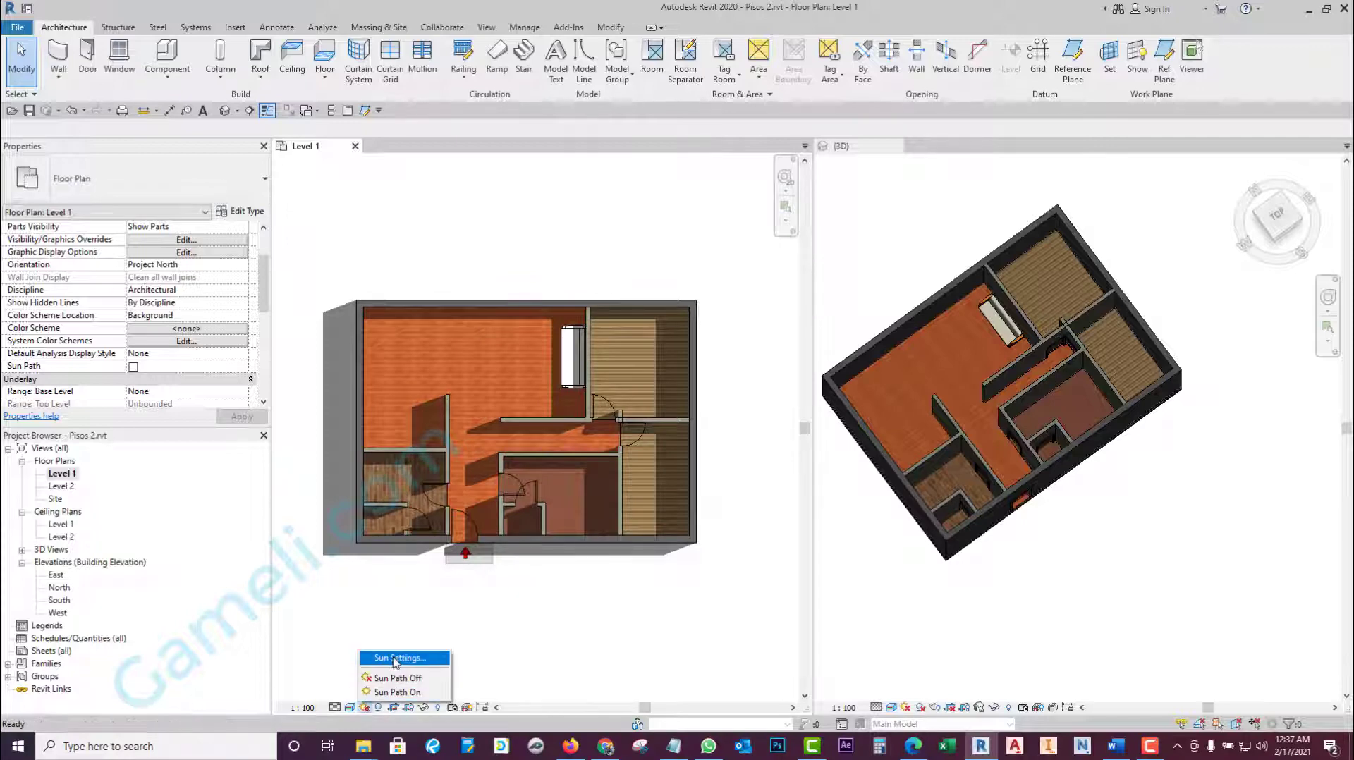
{"action": "left_click", "coordinate": [394, 661]}
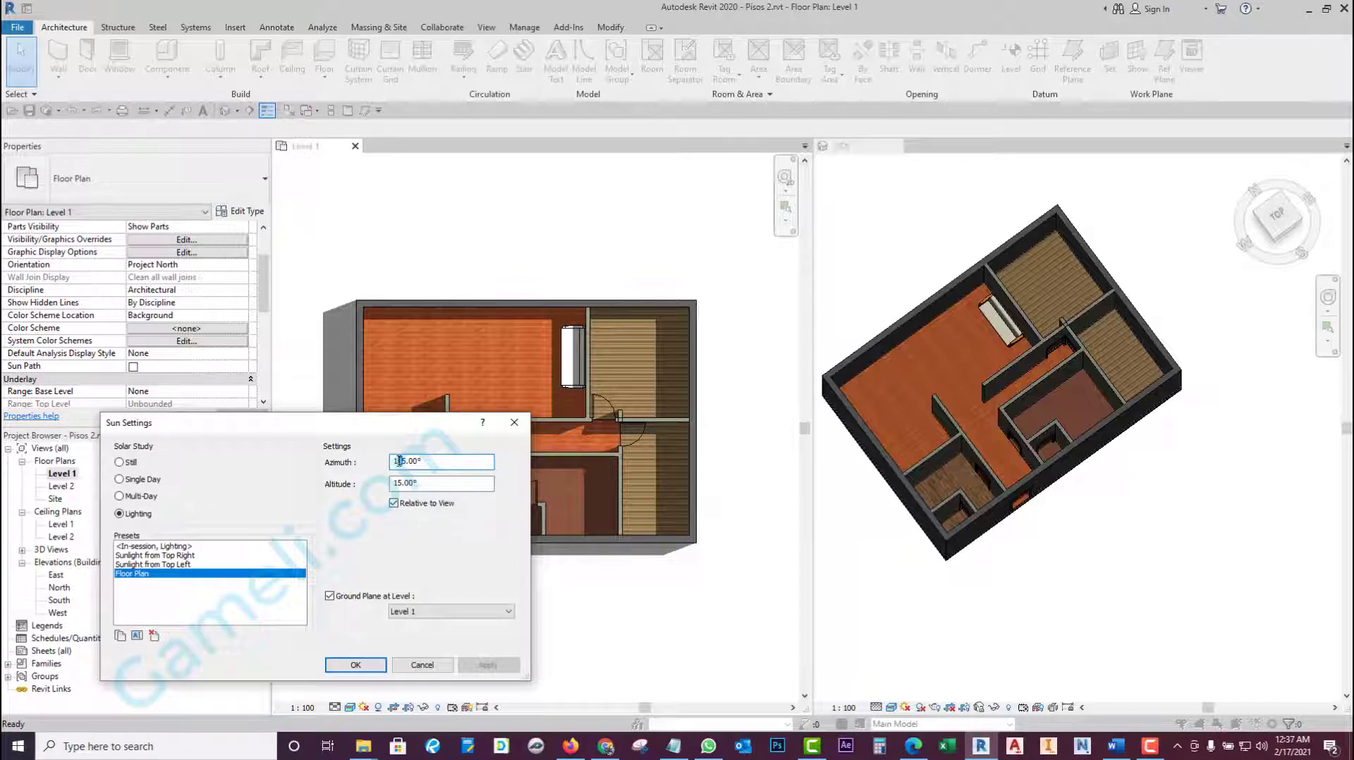
{"action": "left_click", "coordinate": [355, 665]}
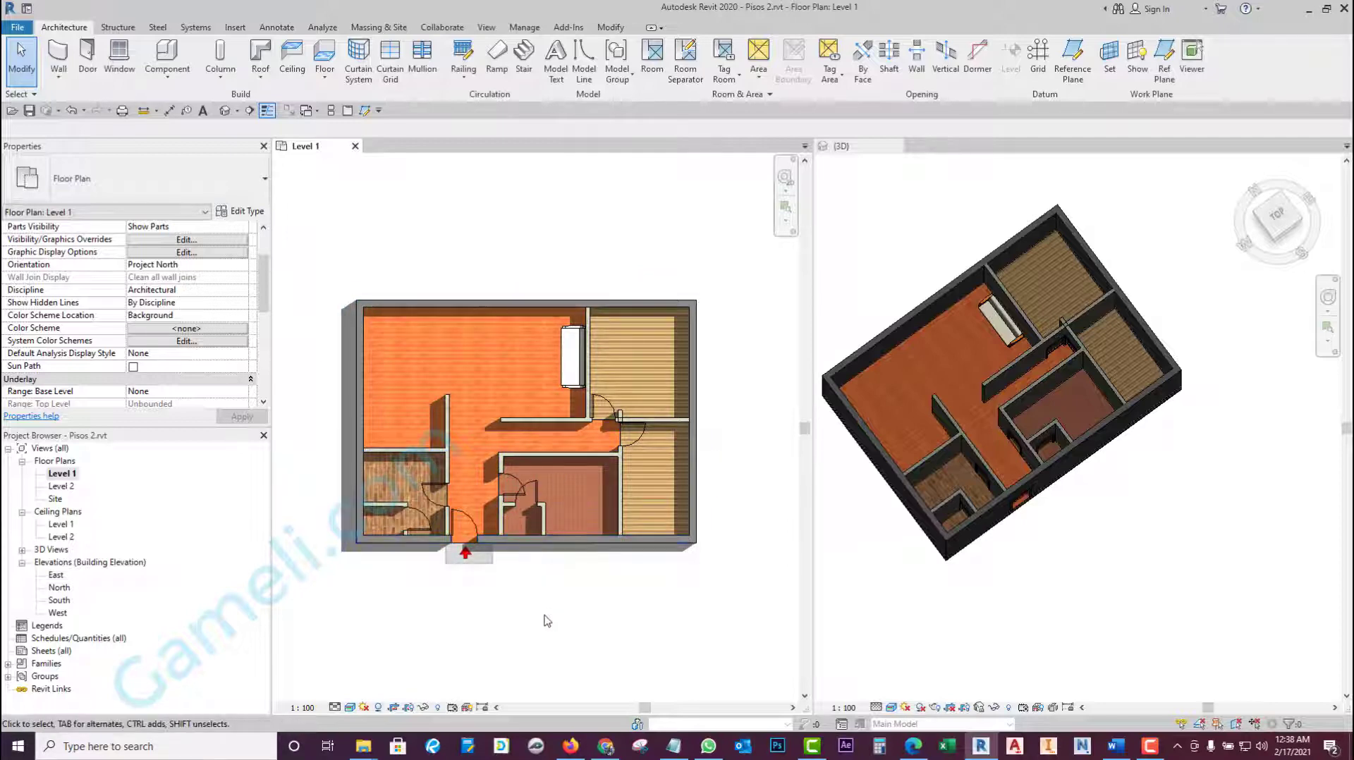
- Activate the 3D view, frame the house, and select its floor part
{"action": "scroll", "coordinate": [544, 613], "scroll_direction": "down", "scroll_amount": 1}
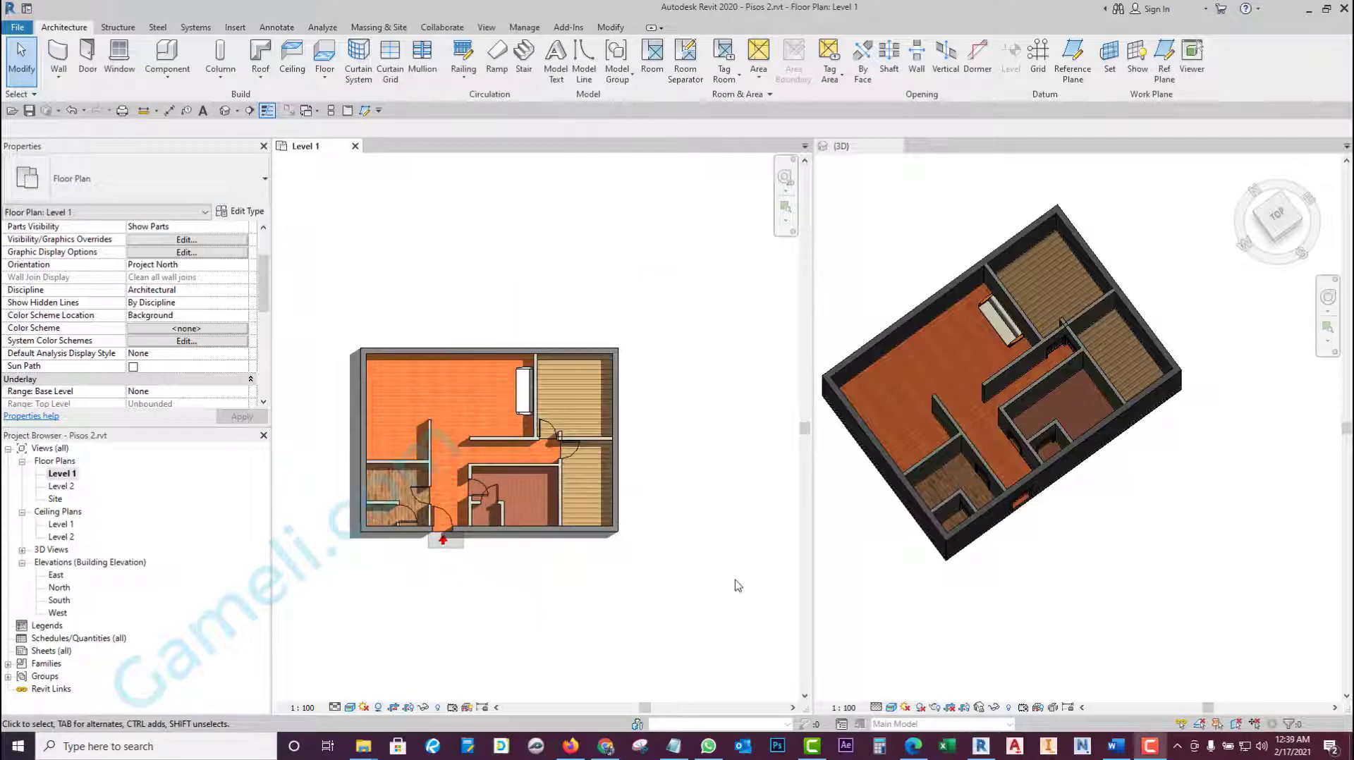
{"action": "scroll", "coordinate": [695, 478], "scroll_direction": "down", "scroll_amount": 1}
{"action": "scroll", "coordinate": [698, 494], "scroll_direction": "up", "scroll_amount": 1}
{"action": "scroll", "coordinate": [710, 529], "scroll_direction": "up", "scroll_amount": 1}
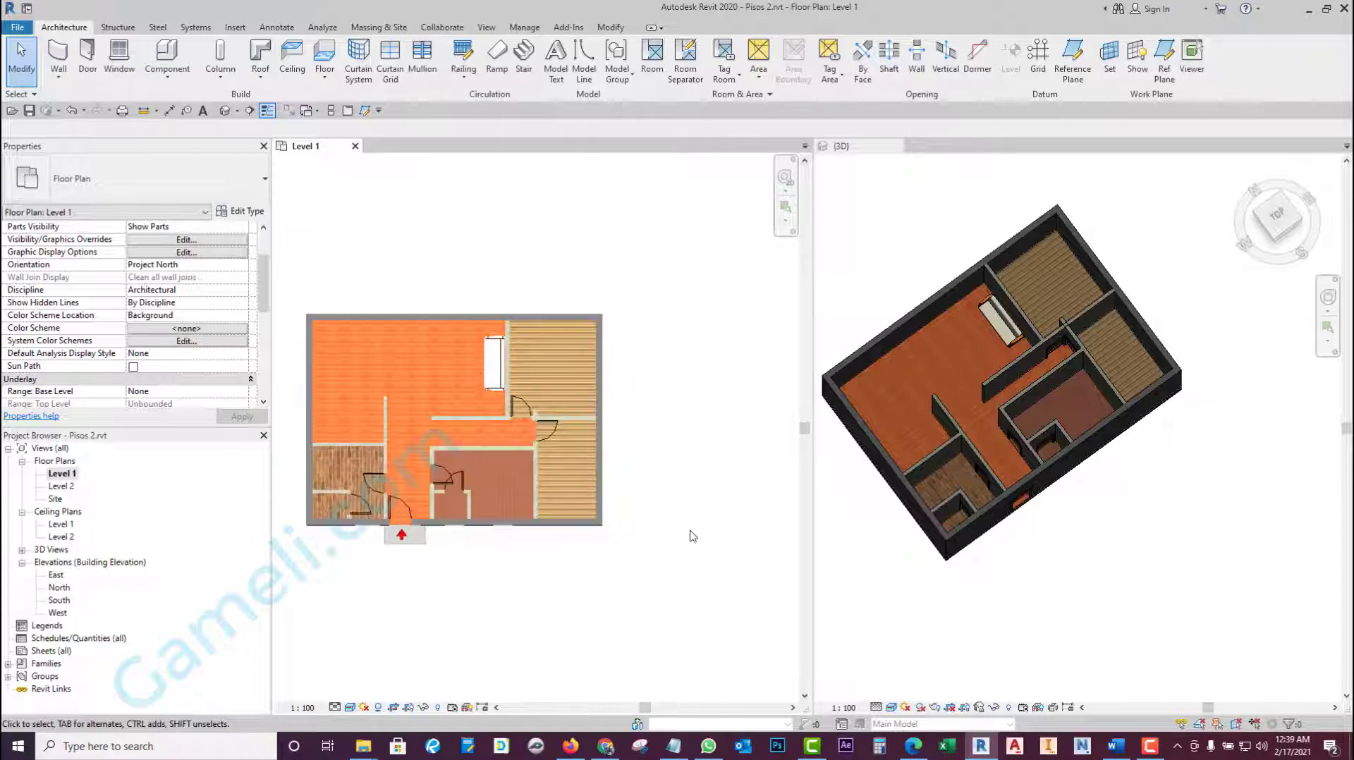
{"action": "scroll", "coordinate": [689, 542], "scroll_direction": "up", "scroll_amount": 1}
{"action": "middle_click_drag", "start_coordinate": [690, 541], "coordinate": [707, 516]}
{"action": "left_click", "coordinate": [897, 618]}
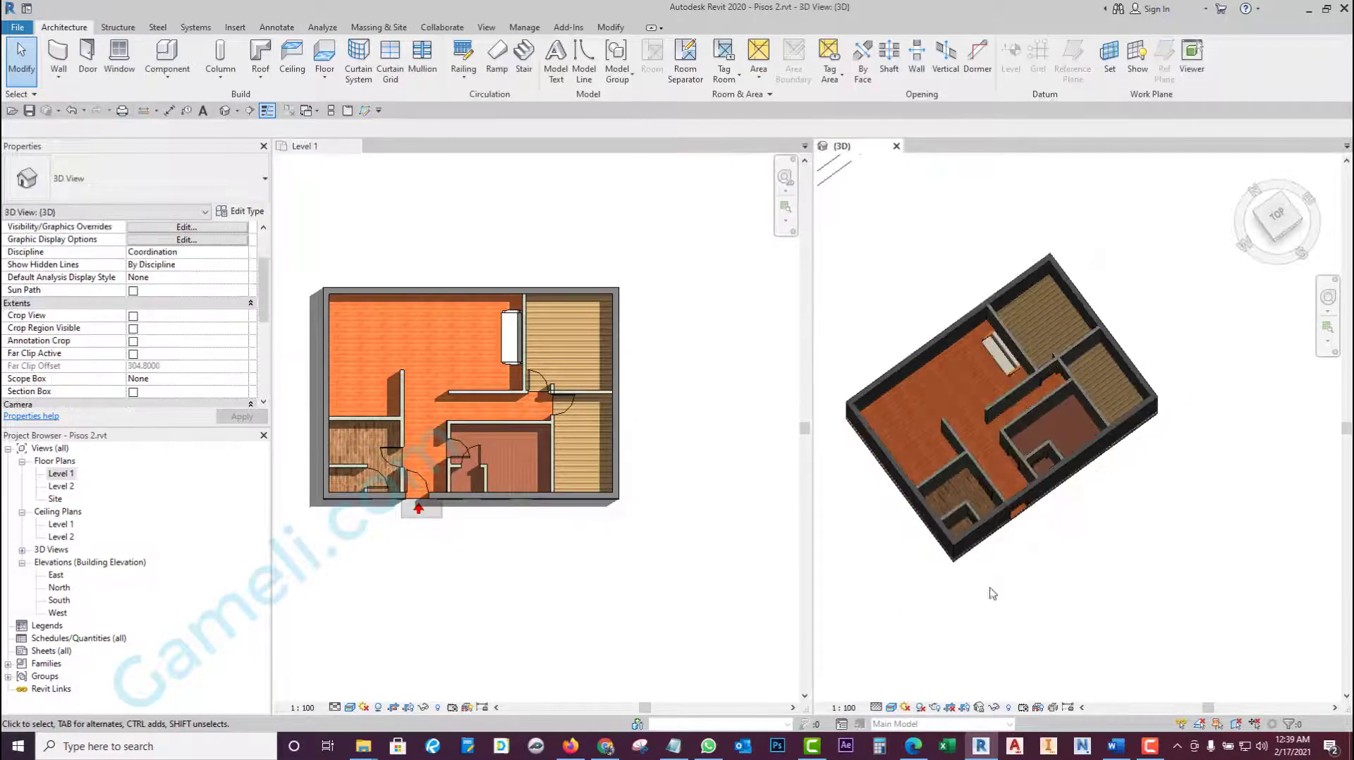
{"action": "mouse_move", "coordinate": [1007, 580]}
{"action": "middle_mouse_down"}
{"action": "mouse_move", "coordinate": [995, 577]}
{"action": "mouse_move", "coordinate": [1177, 457]}
{"action": "mouse_move", "coordinate": [1121, 477]}
{"action": "middle_mouse_up"}
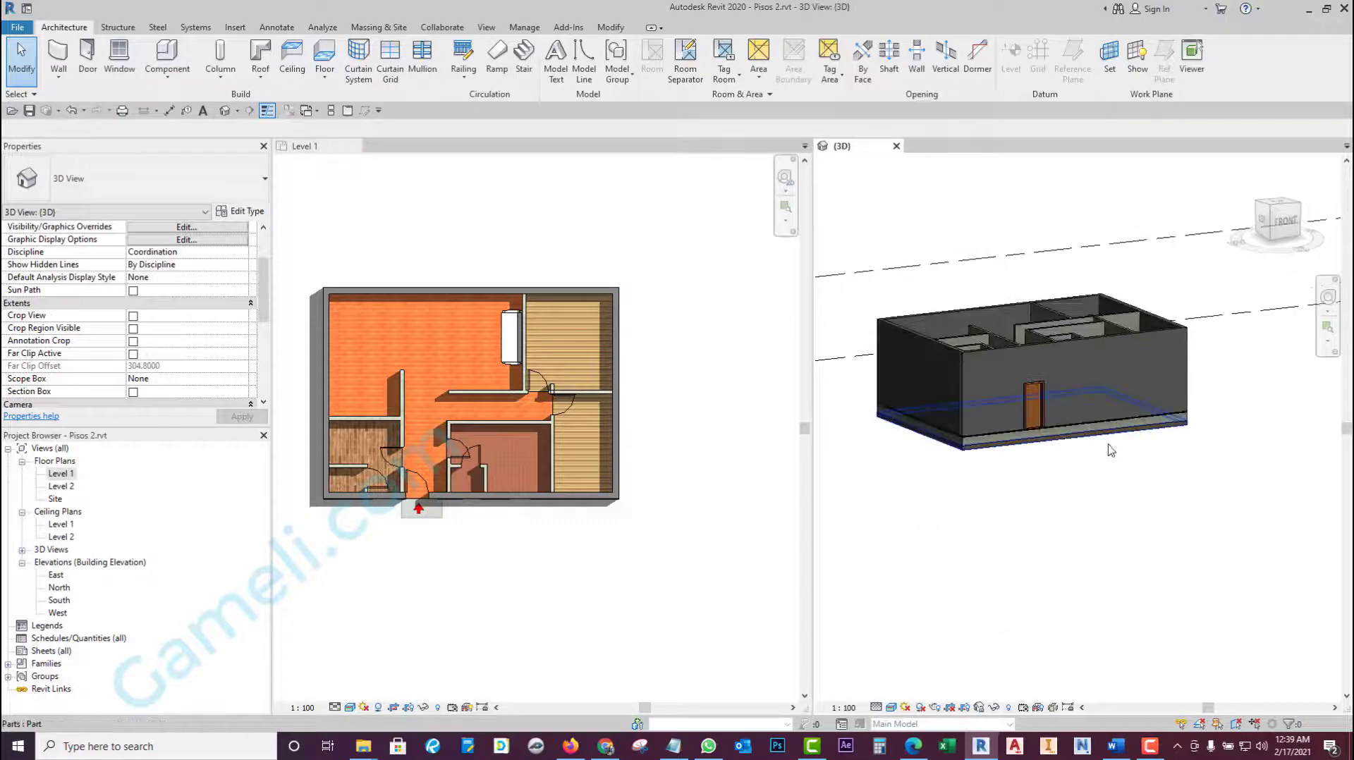
{"action": "left_click", "coordinate": [1111, 450]}
- Zoom to the floor edge and inspect the concrete core and thin Lavanderia finish parts
{"action": "scroll", "coordinate": [1083, 477], "scroll_direction": "up", "scroll_amount": 3}
{"action": "scroll", "coordinate": [1065, 423], "scroll_direction": "up", "scroll_amount": 2}
{"action": "scroll", "coordinate": [1086, 413], "scroll_direction": "up", "scroll_amount": 2}
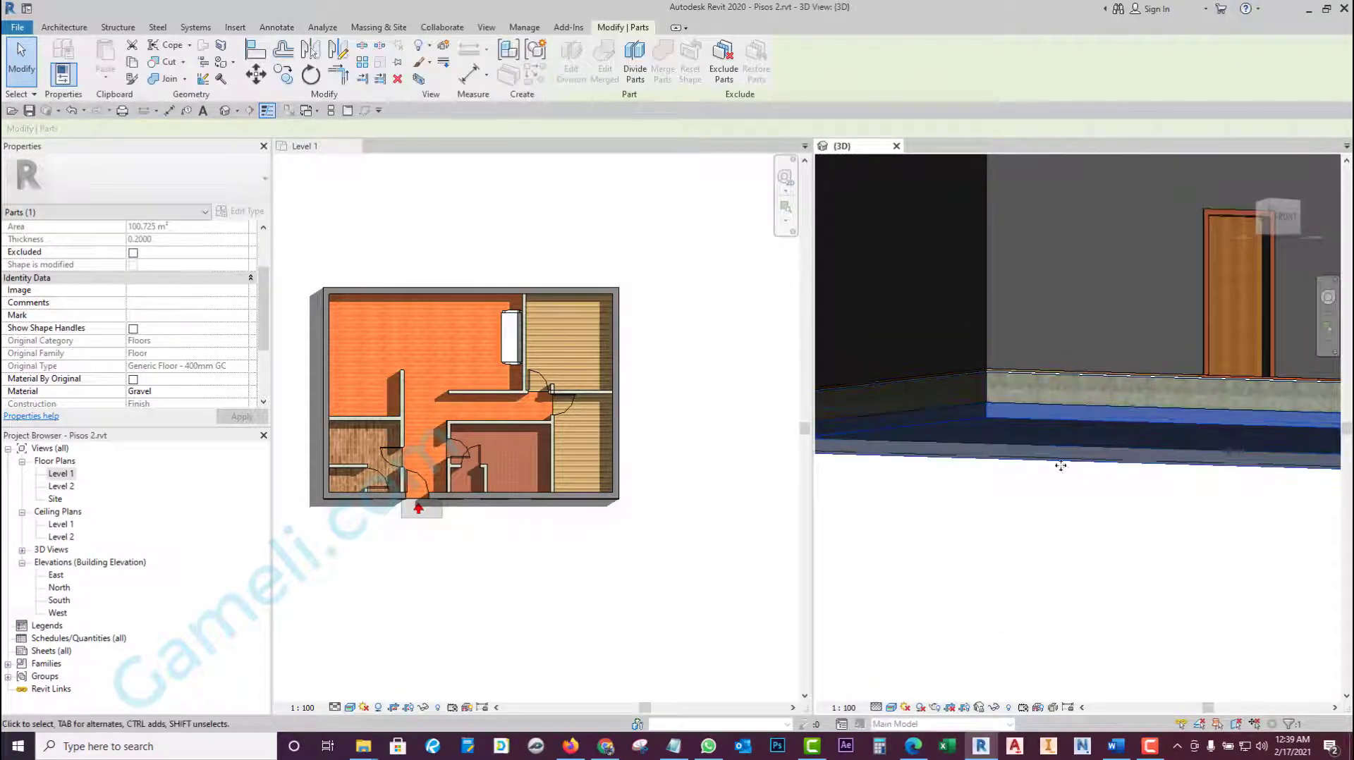
{"action": "scroll", "coordinate": [1070, 397], "scroll_direction": "down", "scroll_amount": 1}
{"action": "left_click", "coordinate": [1070, 399]}
{"action": "scroll", "coordinate": [1070, 400], "scroll_direction": "up", "scroll_amount": 1}
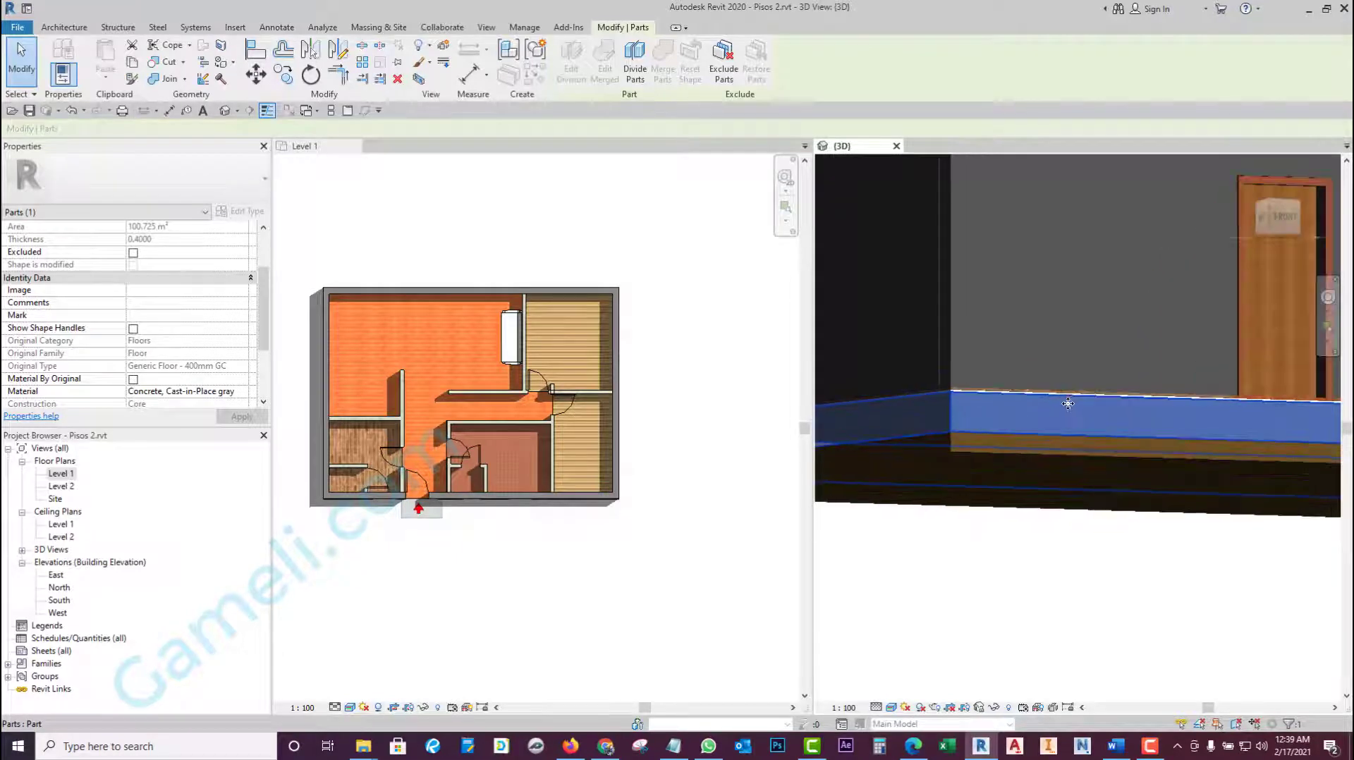
{"action": "left_click", "coordinate": [1016, 402]}
{"action": "scroll", "coordinate": [999, 402], "scroll_direction": "up", "scroll_amount": 1}
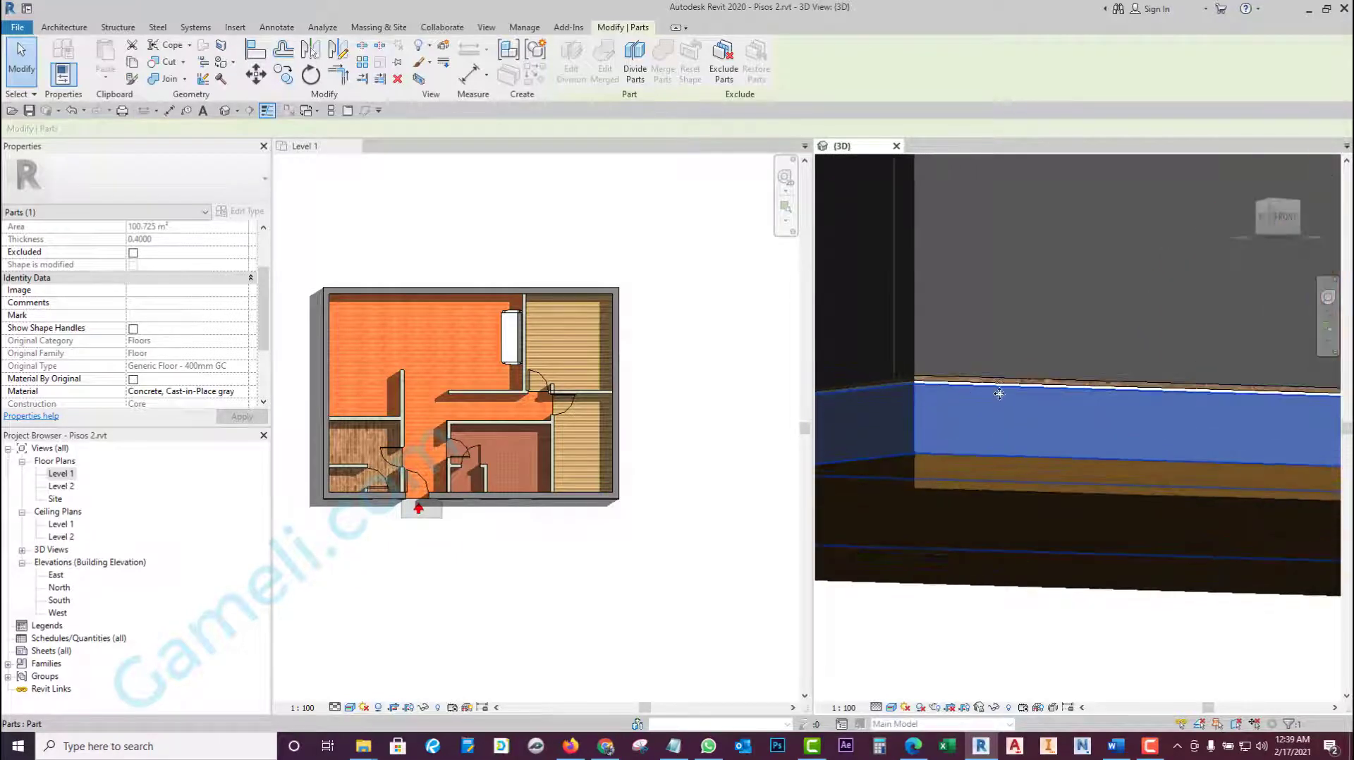
{"action": "scroll", "coordinate": [1006, 392], "scroll_direction": "up", "scroll_amount": 1}
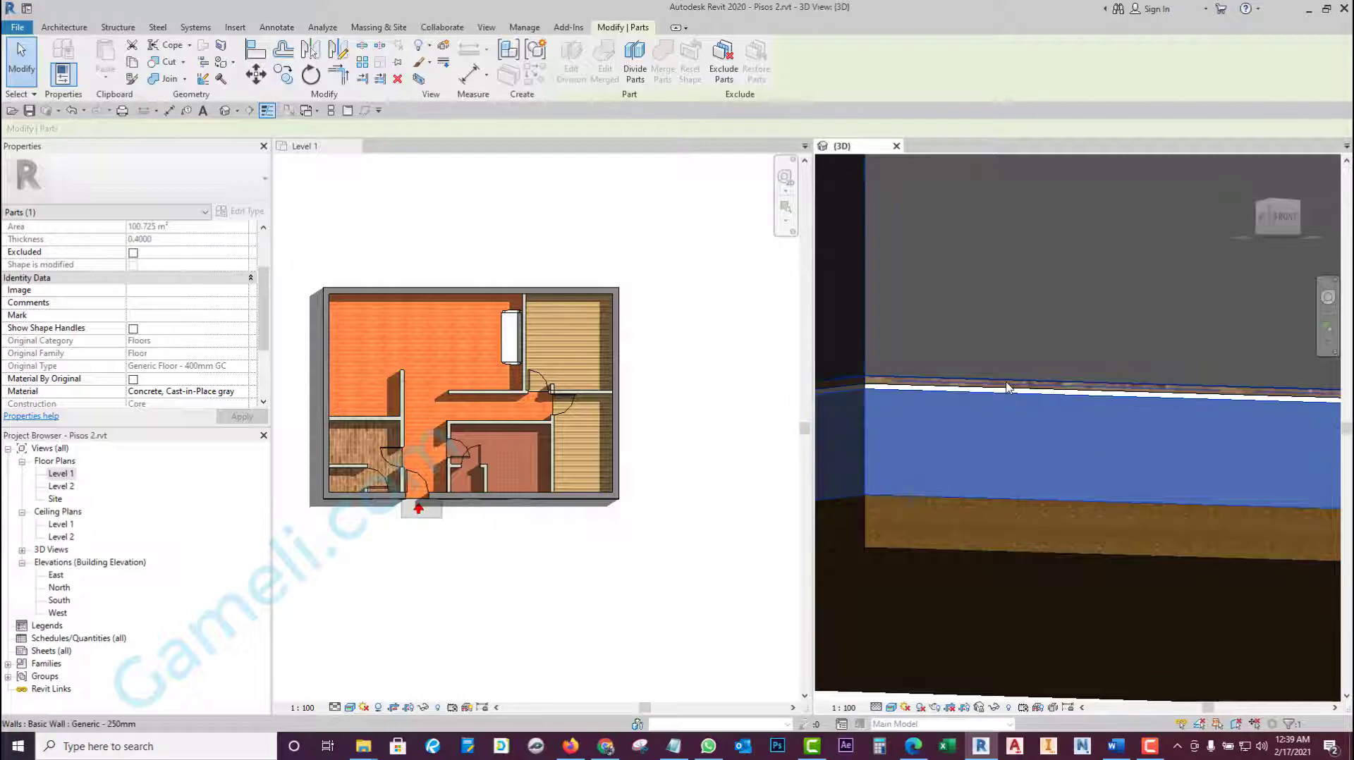
{"action": "left_click", "coordinate": [1008, 387]}
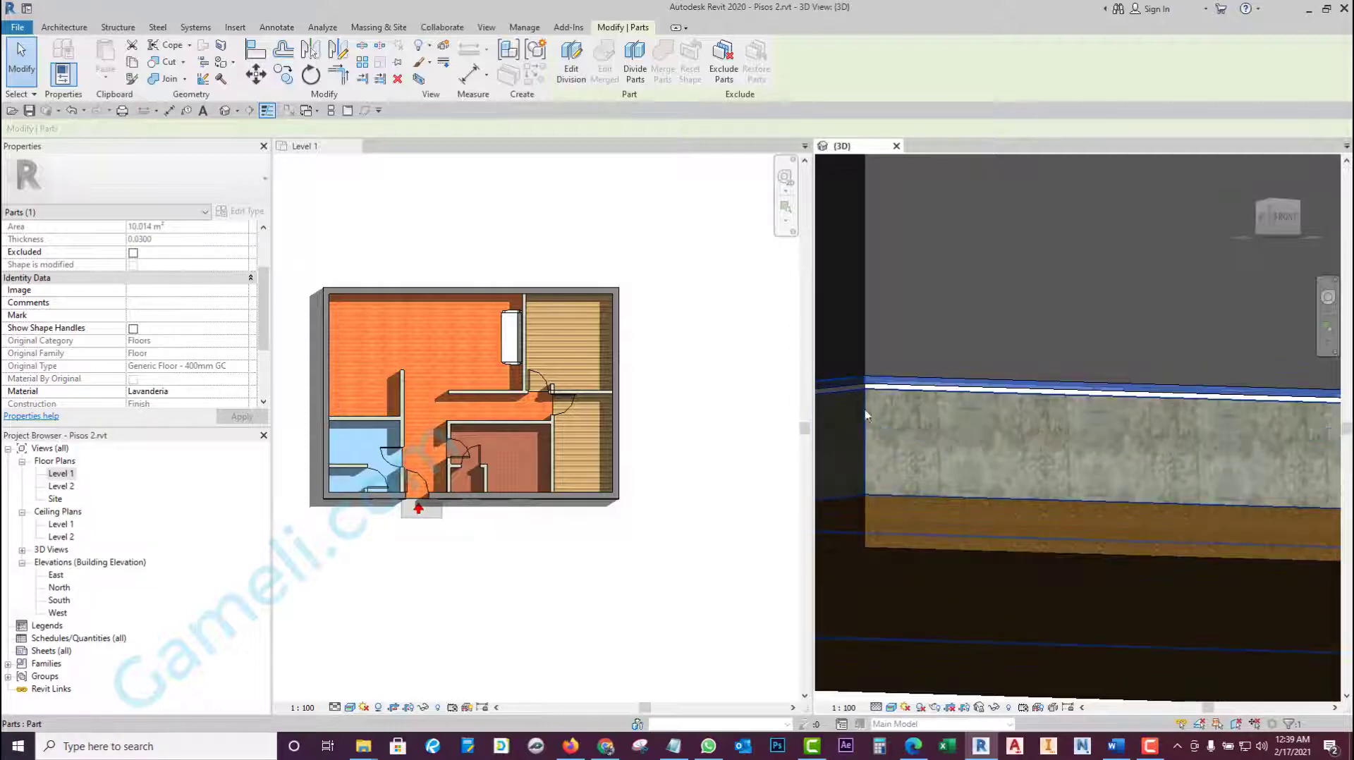
- Orbit around the floor edge checking the Gravel, concrete core and Lavanderia parts, then deselect
{"action": "mouse_move", "coordinate": [880, 429]}
{"action": "middle_mouse_down", "text": "shift"}
{"action": "mouse_move", "coordinate": [980, 445]}
{"action": "mouse_move", "coordinate": [997, 275]}
{"action": "mouse_move", "coordinate": [995, 450]}
{"action": "mouse_move", "coordinate": [996, 419]}
{"action": "middle_mouse_up", "text": "shift"}
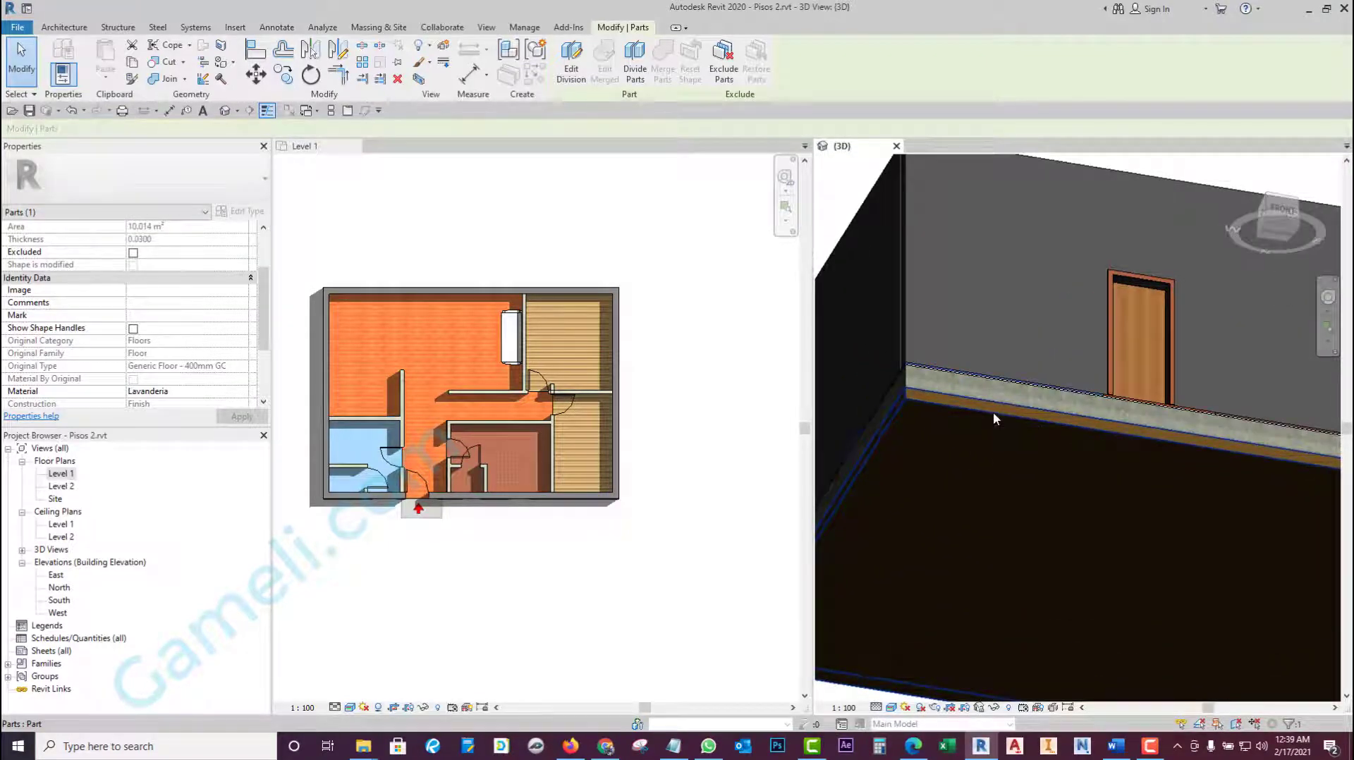
{"action": "left_click", "coordinate": [993, 412]}
{"action": "scroll", "coordinate": [974, 406], "scroll_direction": "down", "scroll_amount": 2}
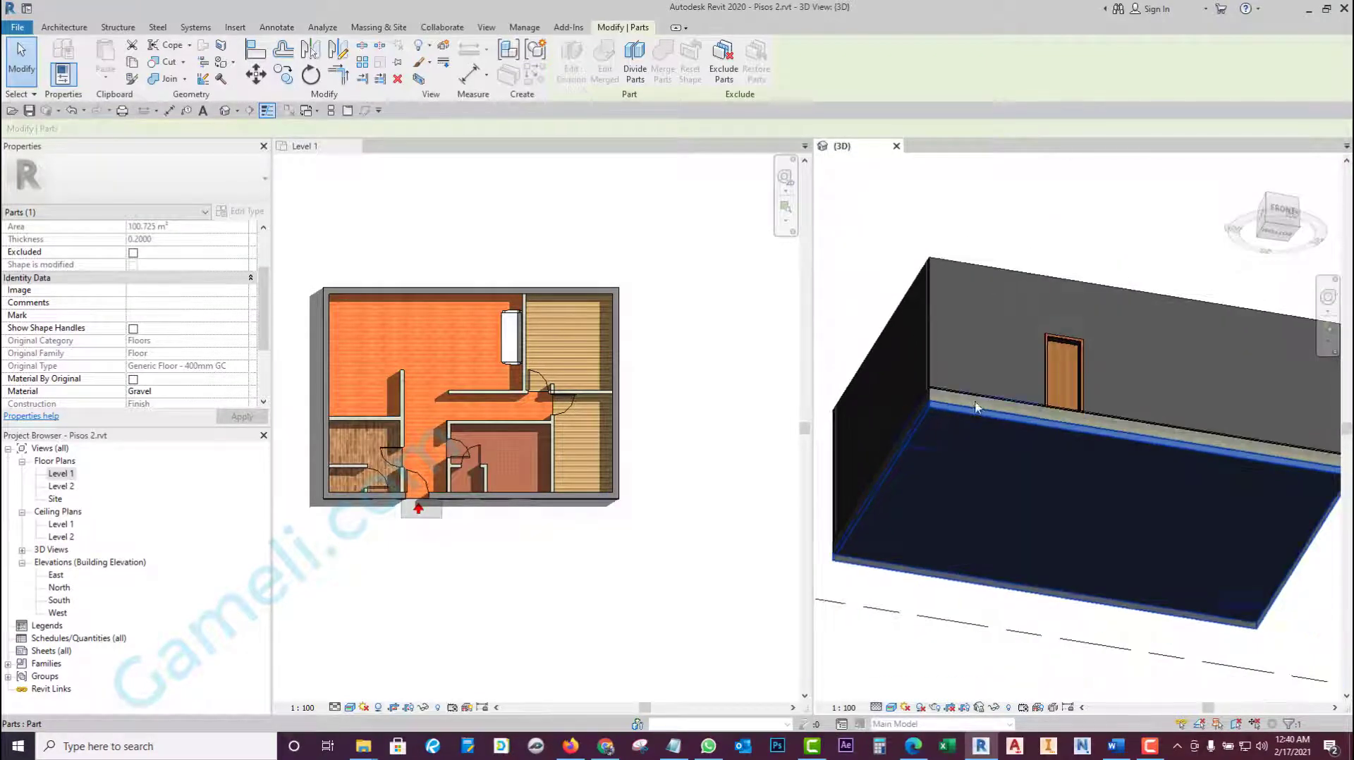
{"action": "left_click", "coordinate": [969, 406]}
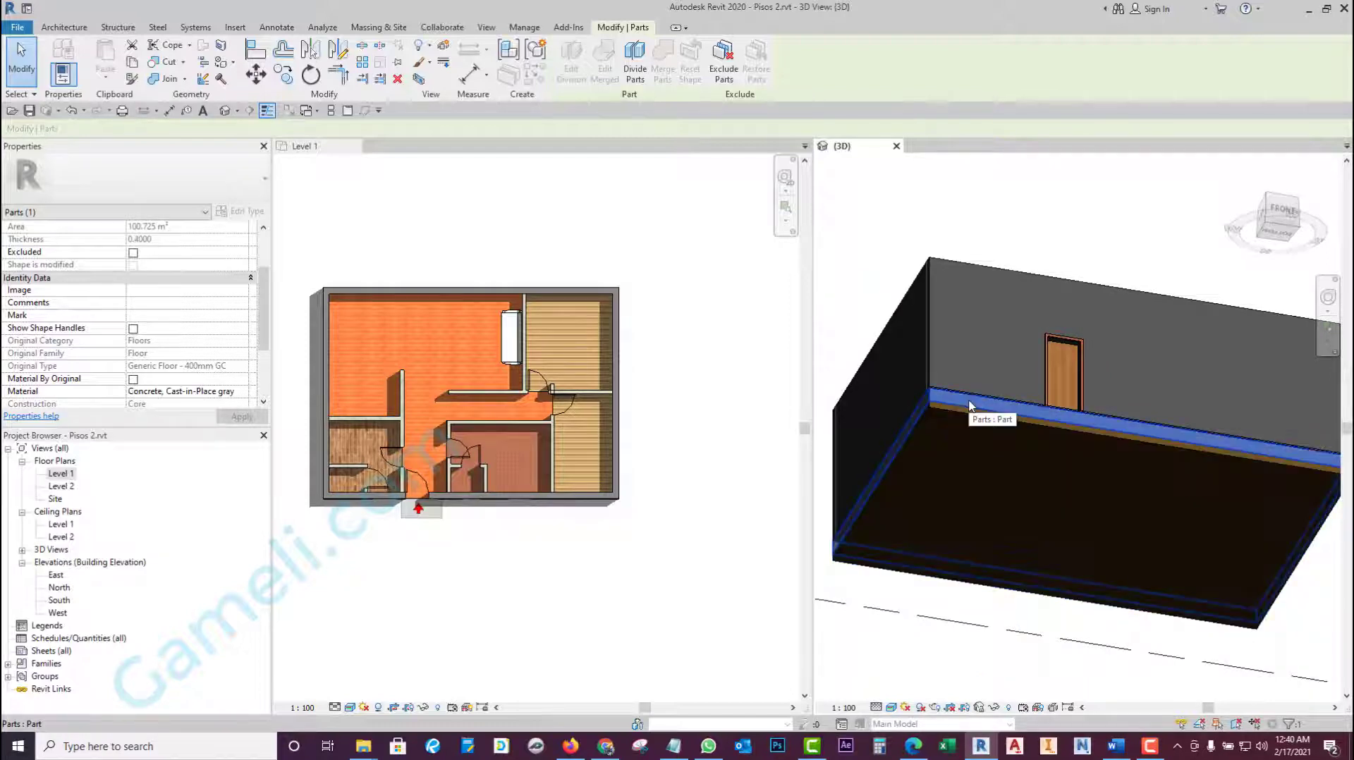
{"action": "middle_click_drag", "start_coordinate": [969, 405], "coordinate": [1013, 451], "text": "shift"}
{"action": "scroll", "coordinate": [1013, 451], "scroll_direction": "up", "scroll_amount": 2}
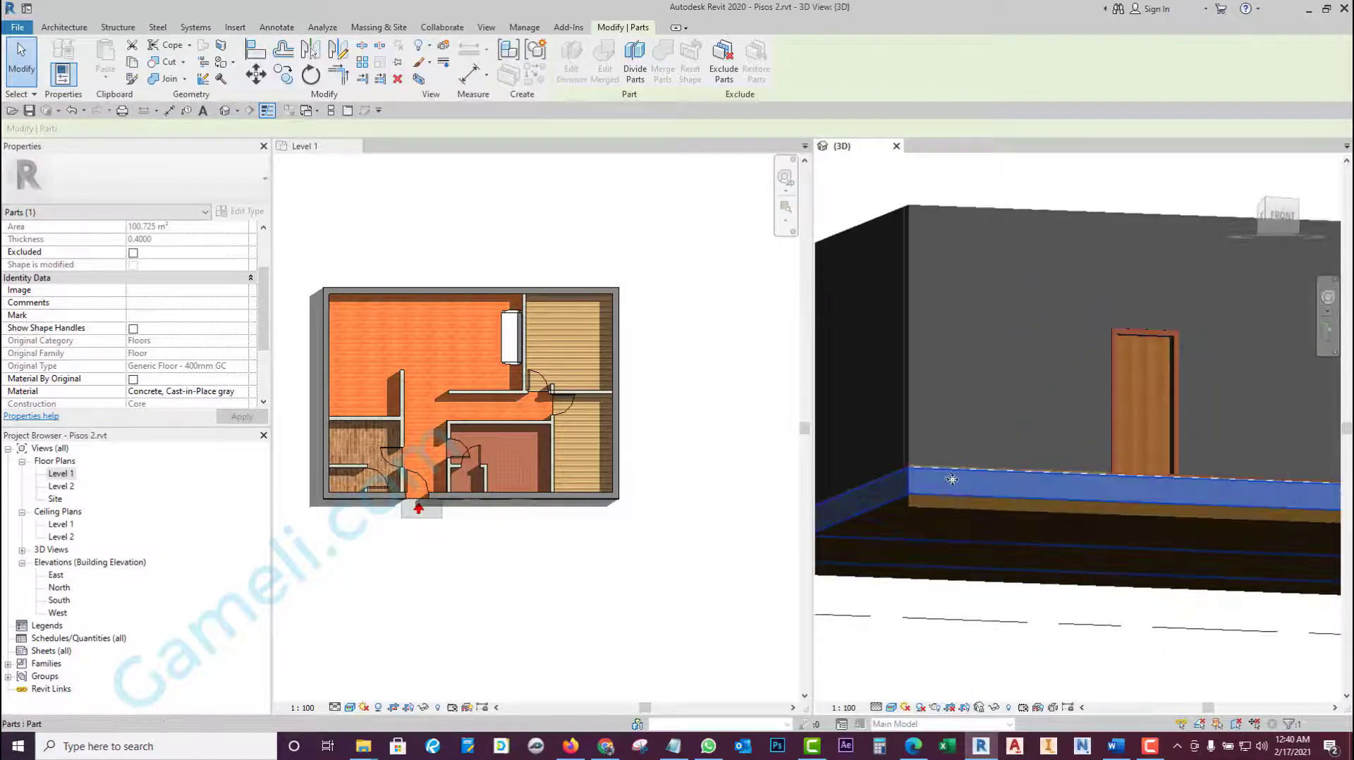
{"action": "scroll", "coordinate": [995, 456], "scroll_direction": "up", "scroll_amount": 2}
{"action": "scroll", "coordinate": [969, 461], "scroll_direction": "up", "scroll_amount": 2}
{"action": "left_click", "coordinate": [970, 458]}
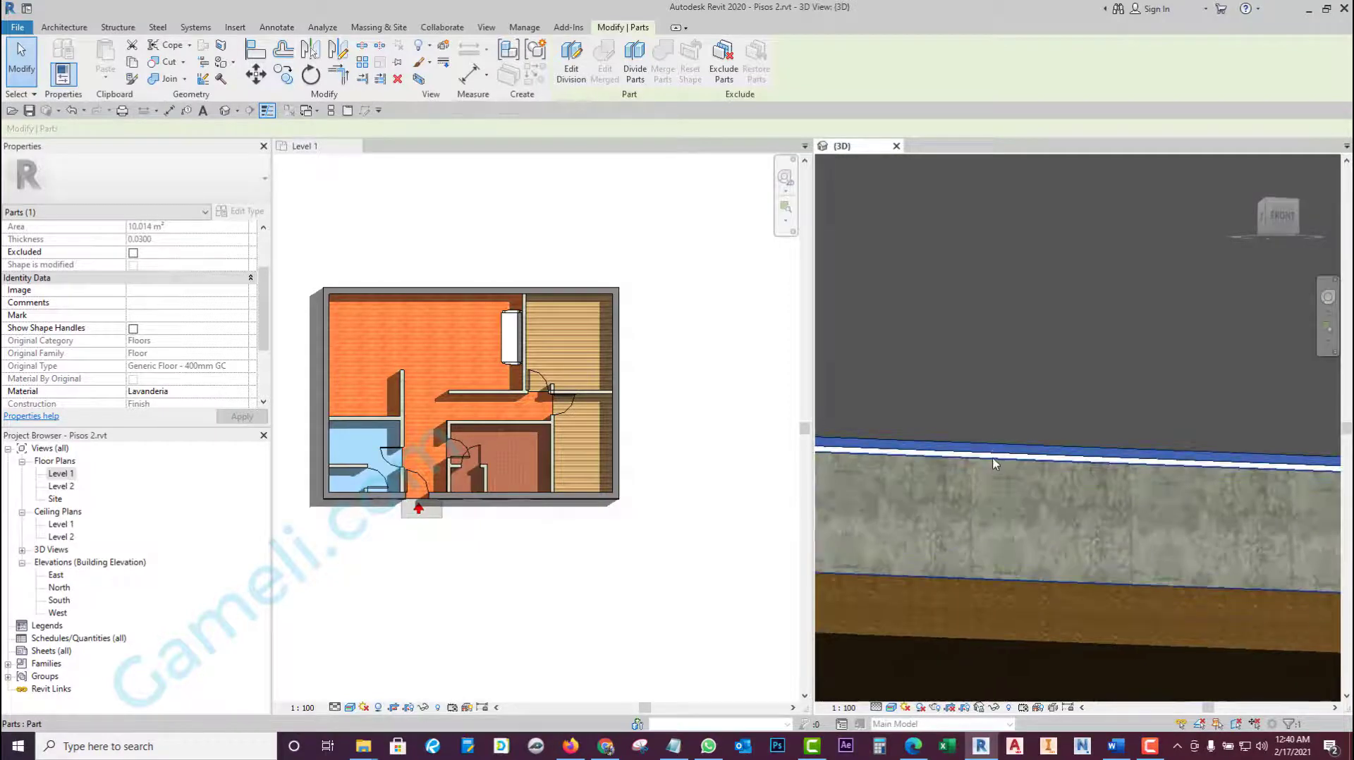
{"action": "scroll", "coordinate": [992, 455], "scroll_direction": "down", "scroll_amount": 3}
{"action": "scroll", "coordinate": [1009, 430], "scroll_direction": "down", "scroll_amount": 3}
{"action": "mouse_move", "coordinate": [1029, 413]}
{"action": "middle_mouse_down", "text": "shift"}
{"action": "mouse_move", "coordinate": [1057, 520]}
{"action": "mouse_move", "coordinate": [1050, 560]}
{"action": "middle_mouse_up", "text": "shift"}
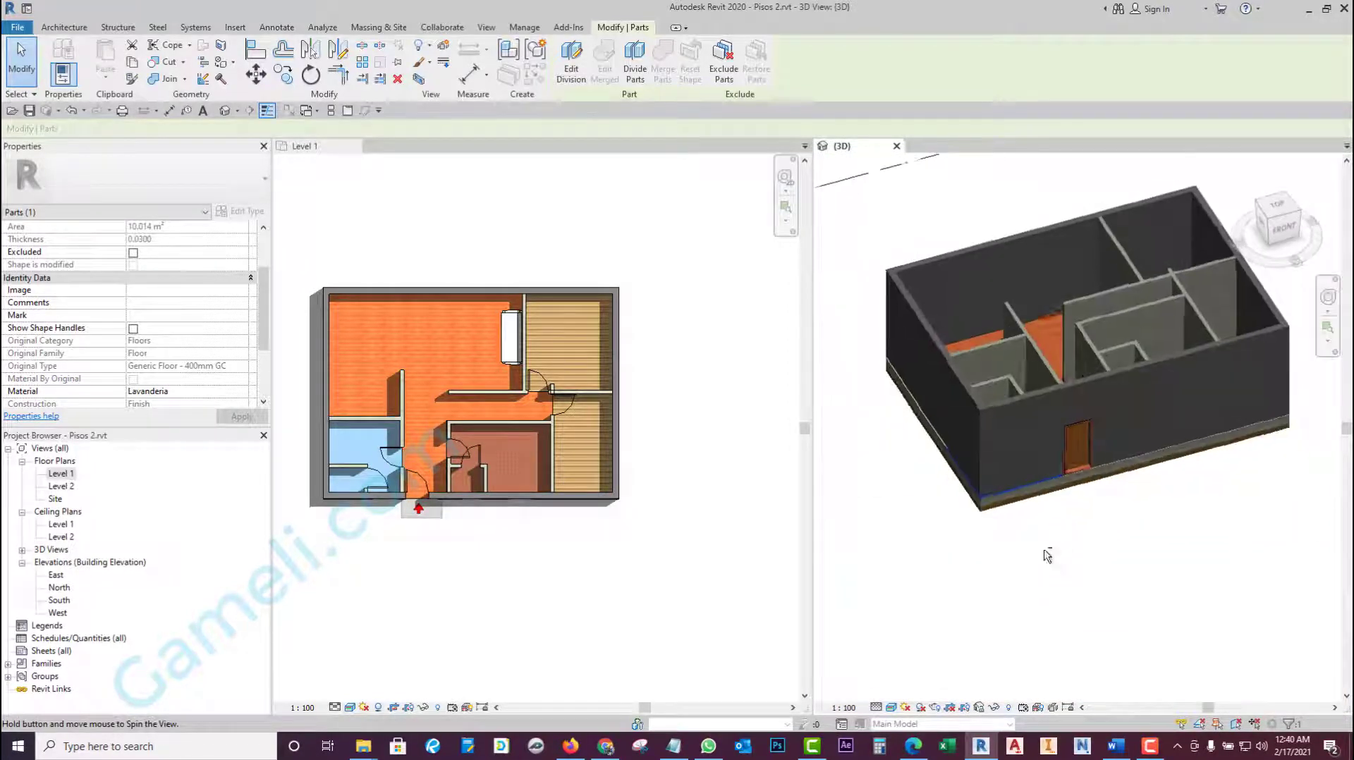
{"action": "left_click", "coordinate": [1057, 568]}
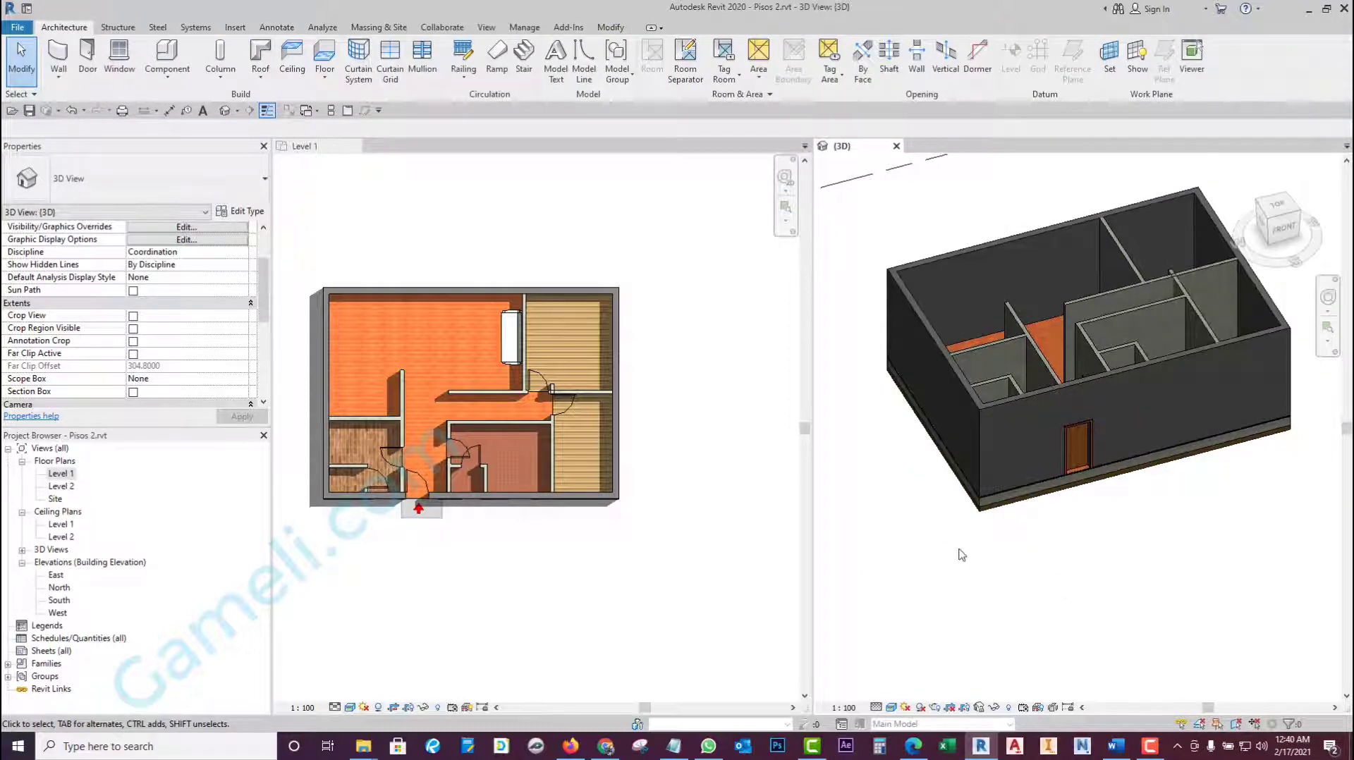
{"action": "left_click", "coordinate": [992, 517]}
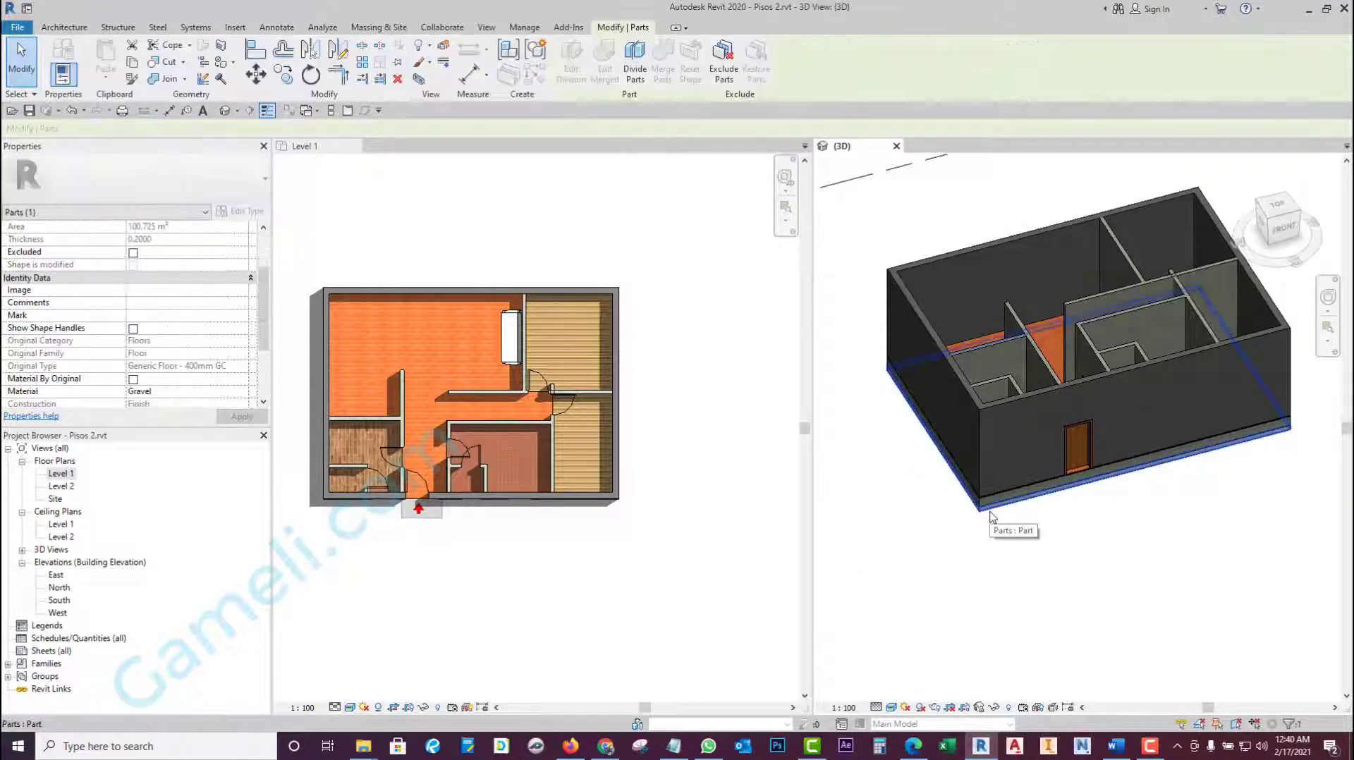
{"action": "left_click", "coordinate": [978, 558]}
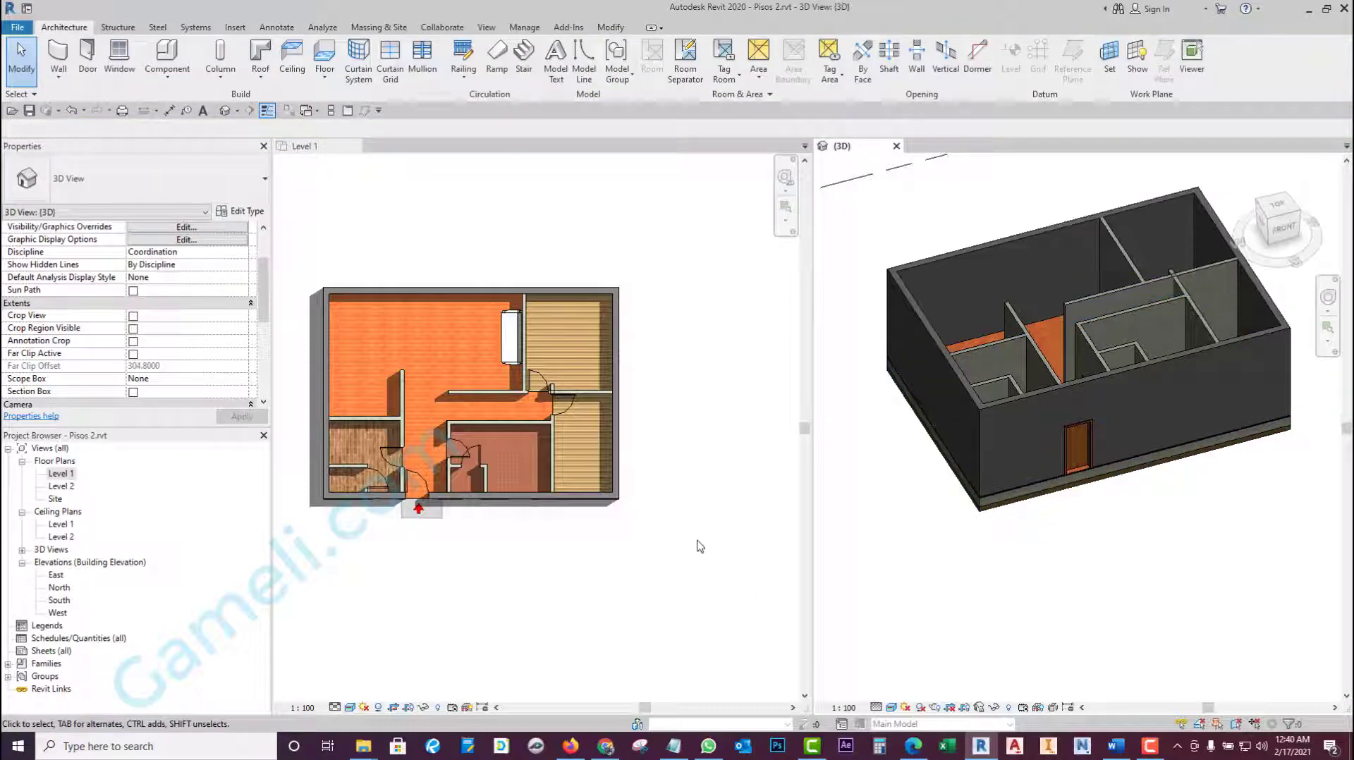
{"action": "scroll", "coordinate": [710, 494], "scroll_direction": "down", "scroll_amount": 1}
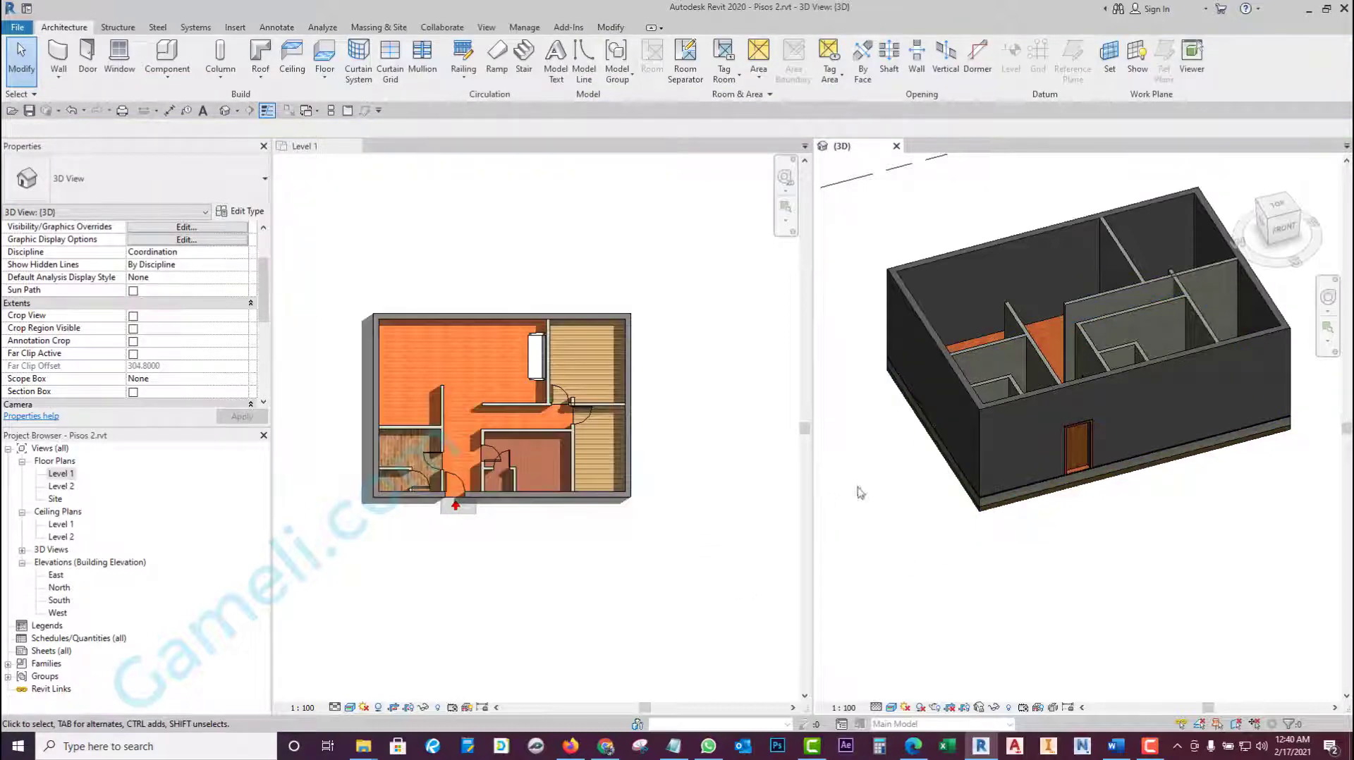
{"action": "middle_click_drag", "start_coordinate": [859, 492], "coordinate": [873, 518], "text": "shift"}
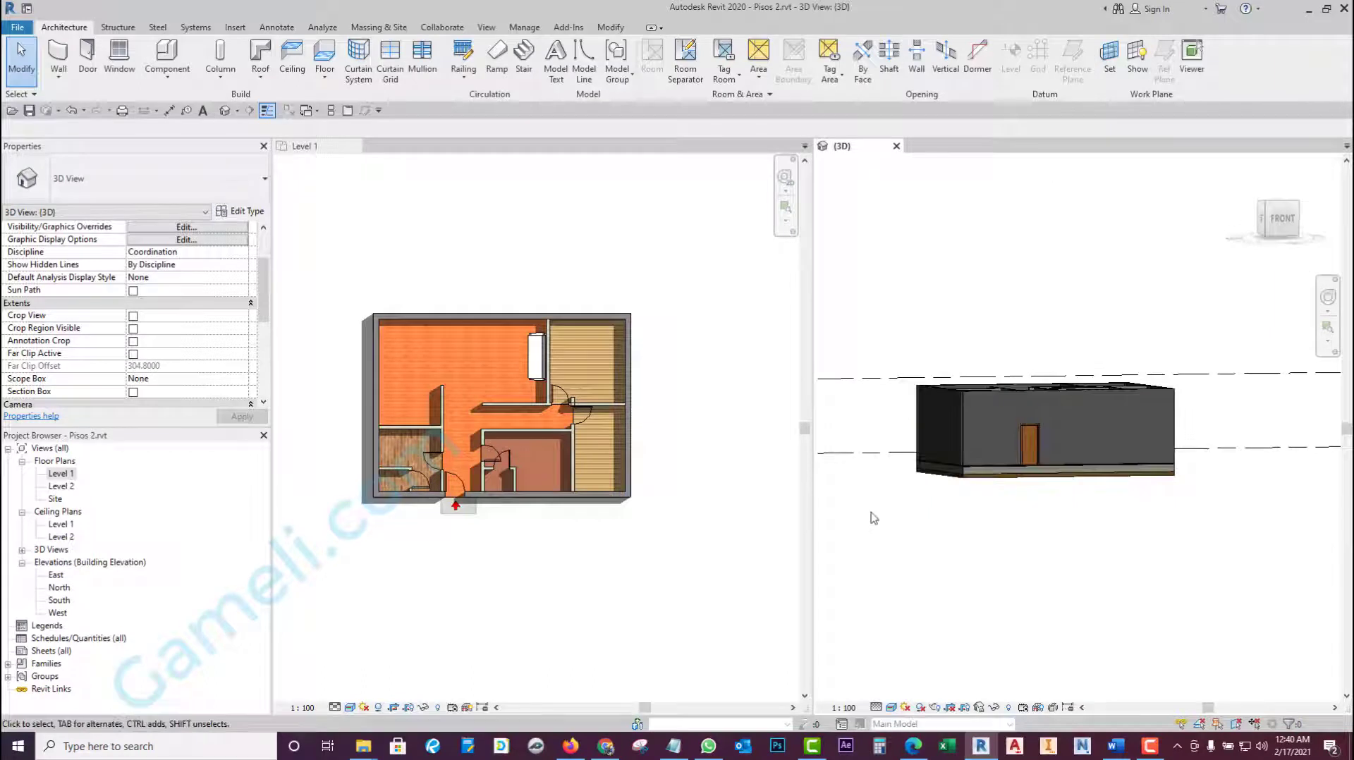
{"action": "scroll", "coordinate": [660, 441], "scroll_direction": "down", "scroll_amount": 3}
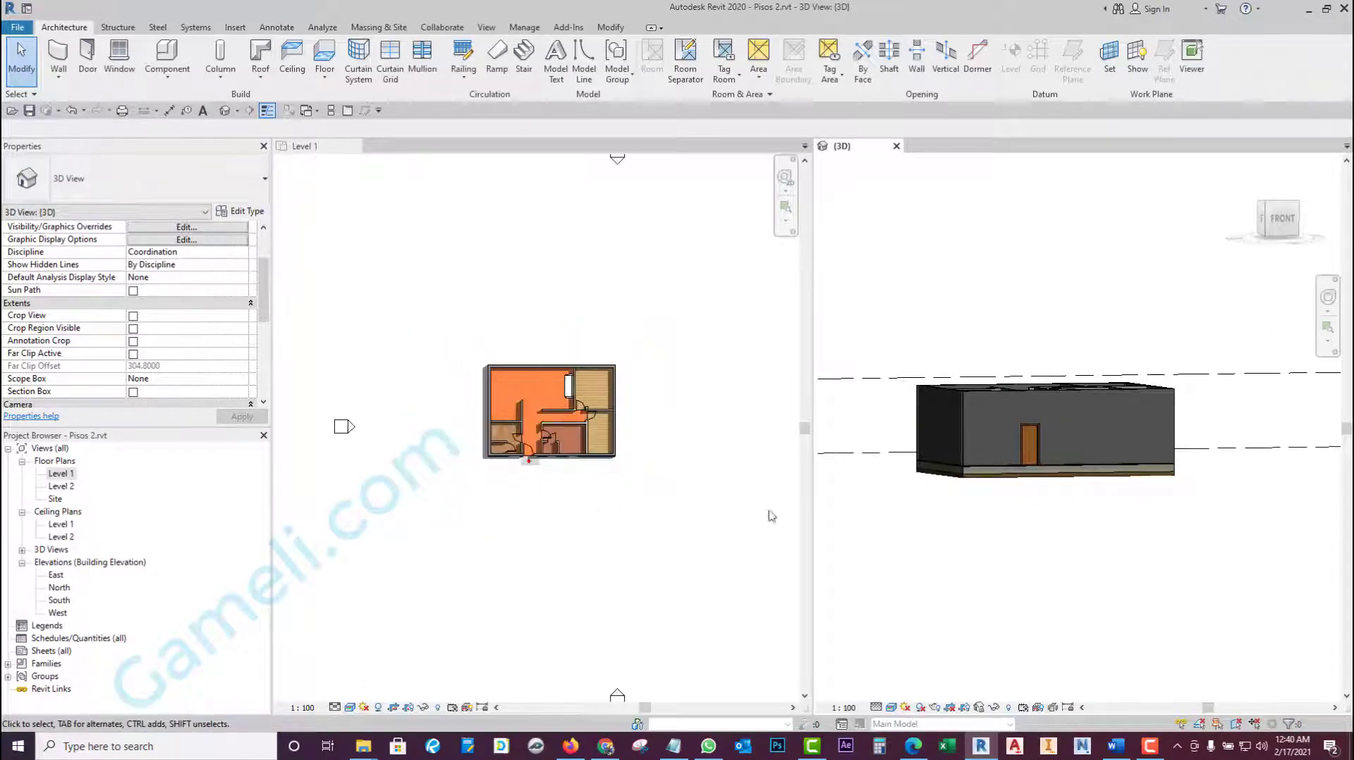
{"action": "left_click_drag", "start_coordinate": [1199, 390], "coordinate": [922, 434]}
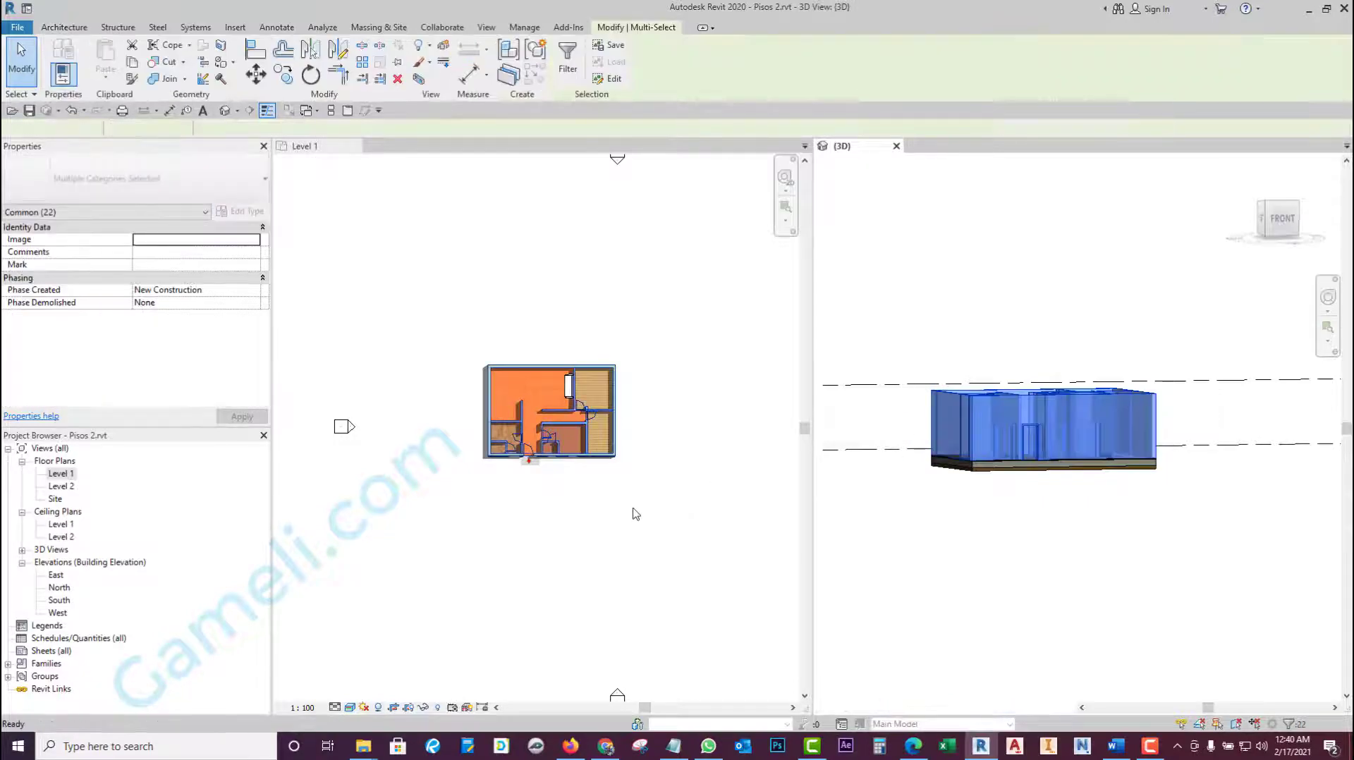
{"action": "left_click", "coordinate": [599, 518]}
{"action": "scroll", "coordinate": [519, 488], "scroll_direction": "up", "scroll_amount": 2}
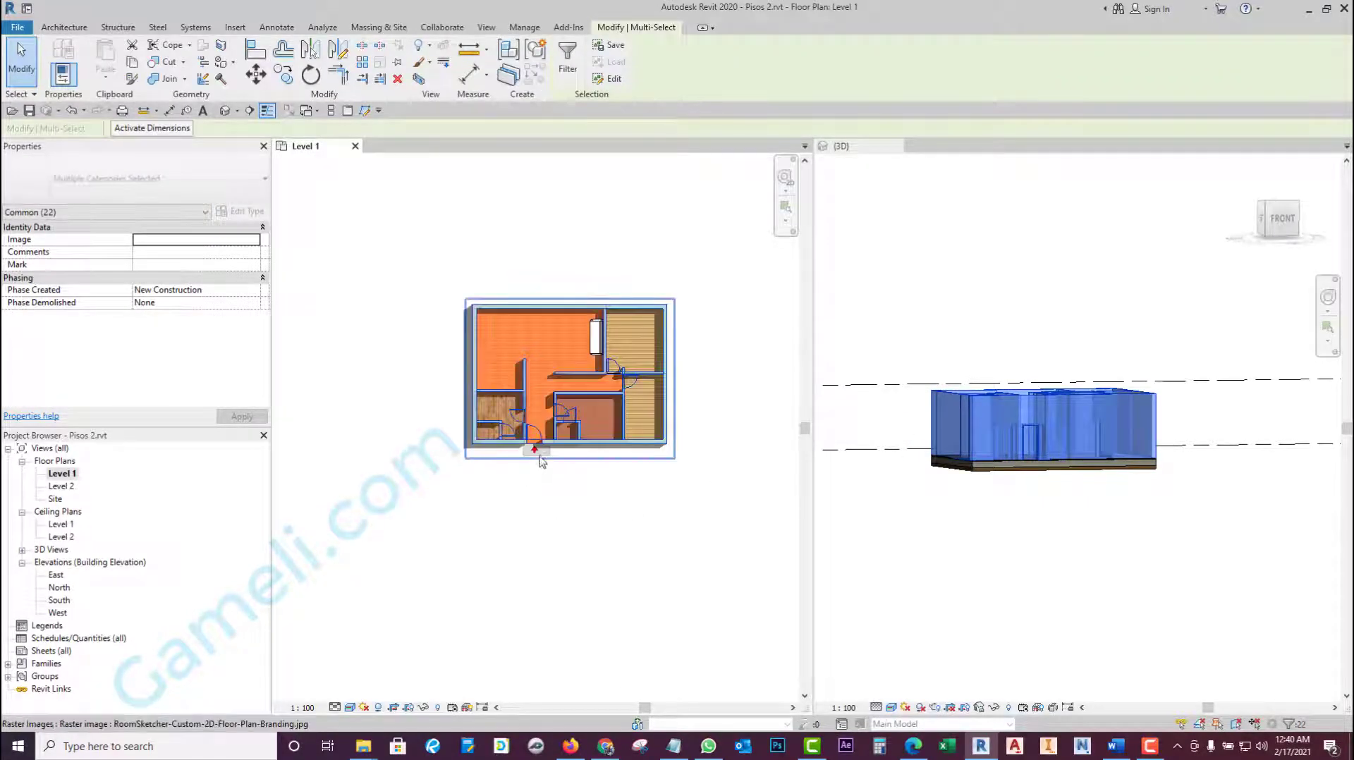
{"action": "scroll", "coordinate": [556, 480], "scroll_direction": "down", "scroll_amount": 1}
{"action": "scroll", "coordinate": [556, 488], "scroll_direction": "down", "scroll_amount": 2}
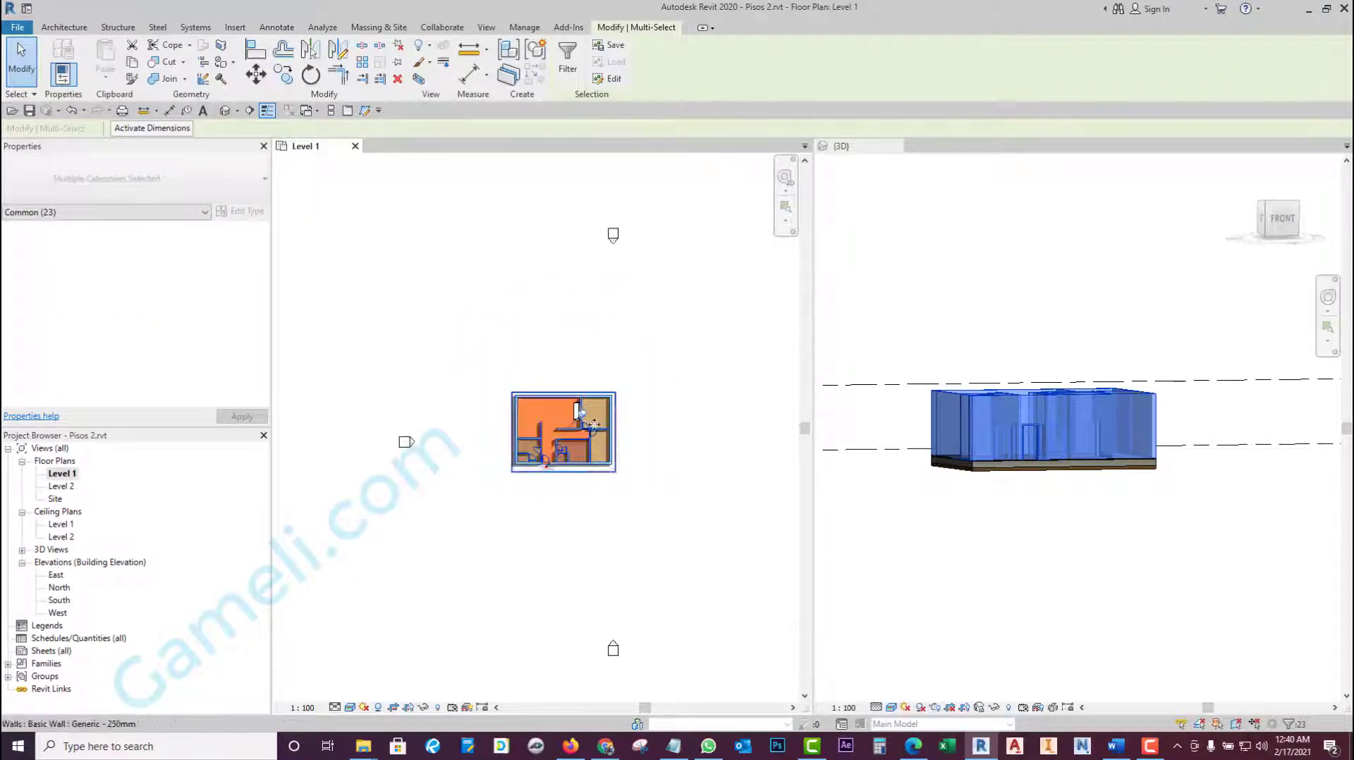
{"action": "scroll", "coordinate": [556, 489], "scroll_direction": "down", "scroll_amount": 1}
{"action": "left_click", "coordinate": [283, 73]}
{"action": "scroll", "coordinate": [688, 416], "scroll_direction": "down", "scroll_amount": 1}
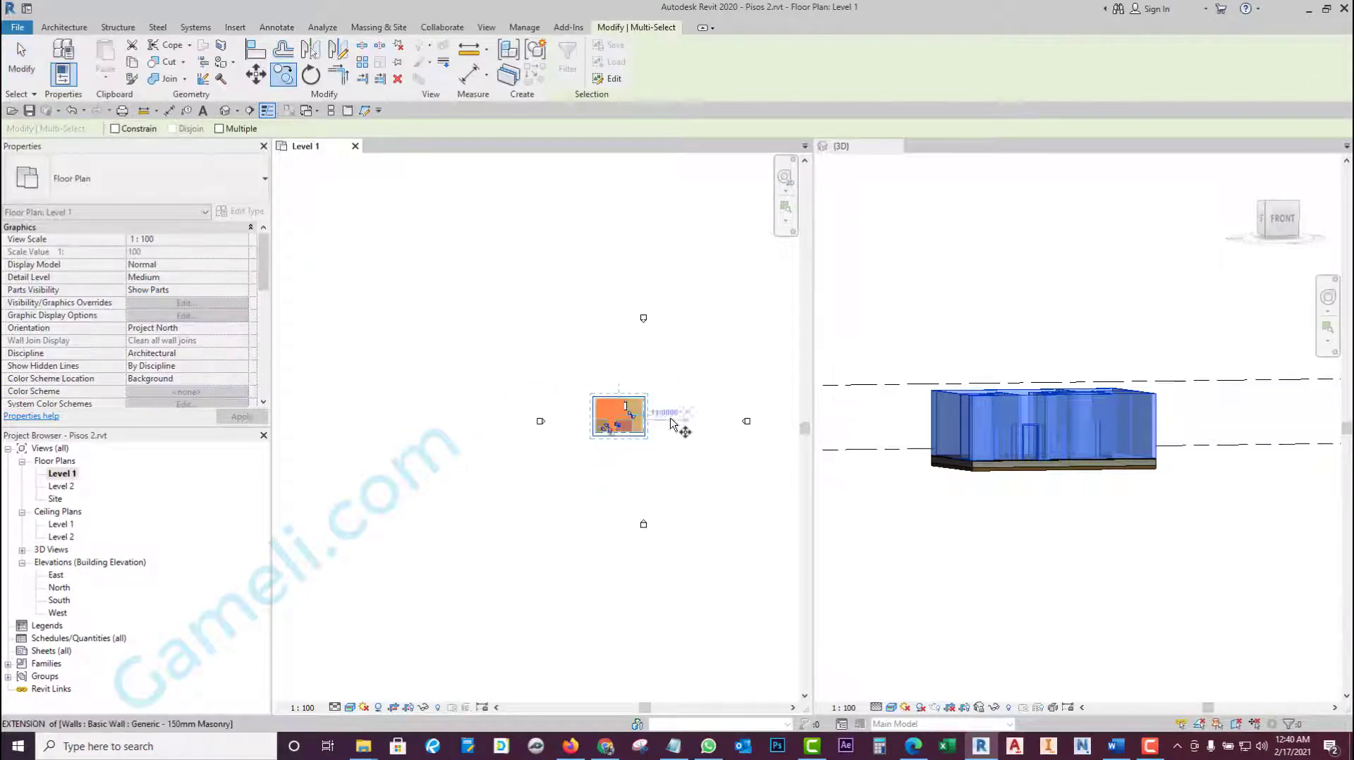
{"action": "left_click", "coordinate": [662, 423]}
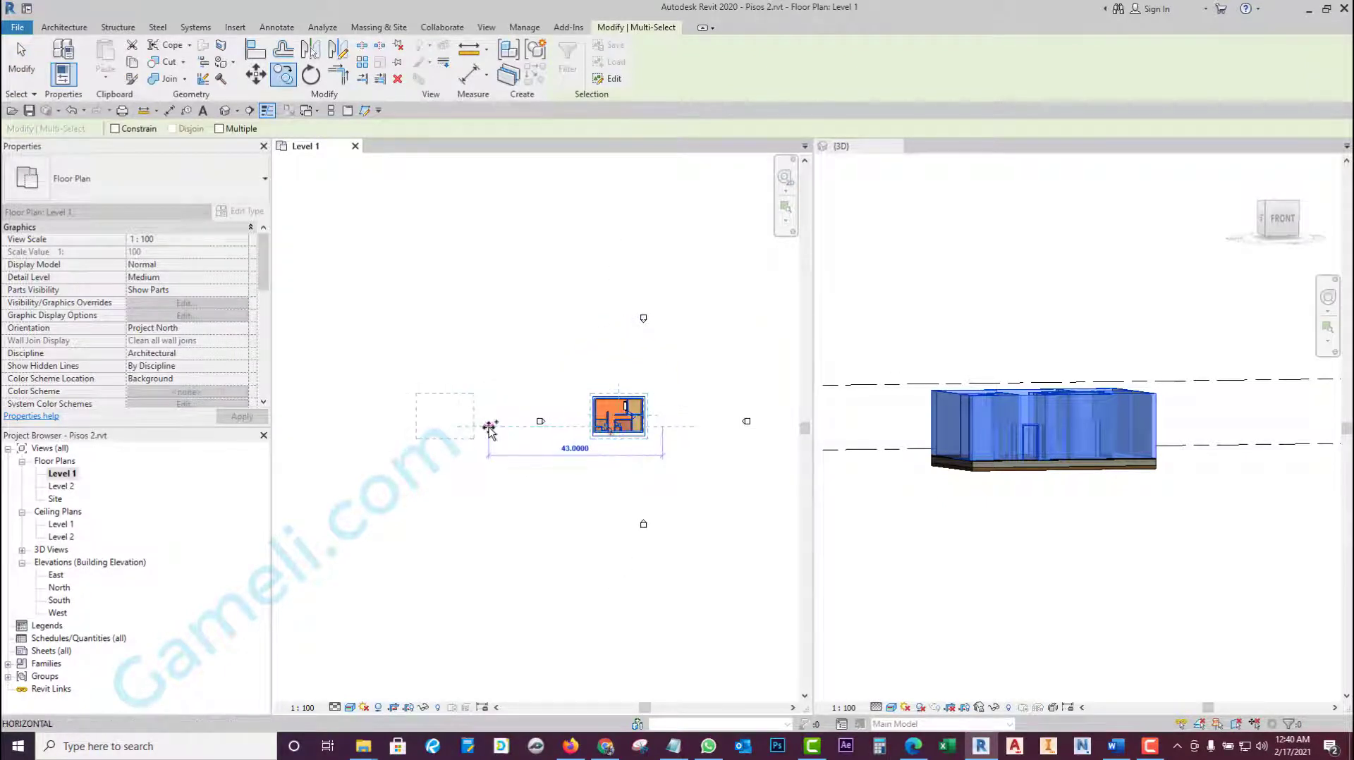
{"action": "key", "text": "Escape"}
{"action": "key", "text": "Escape"}
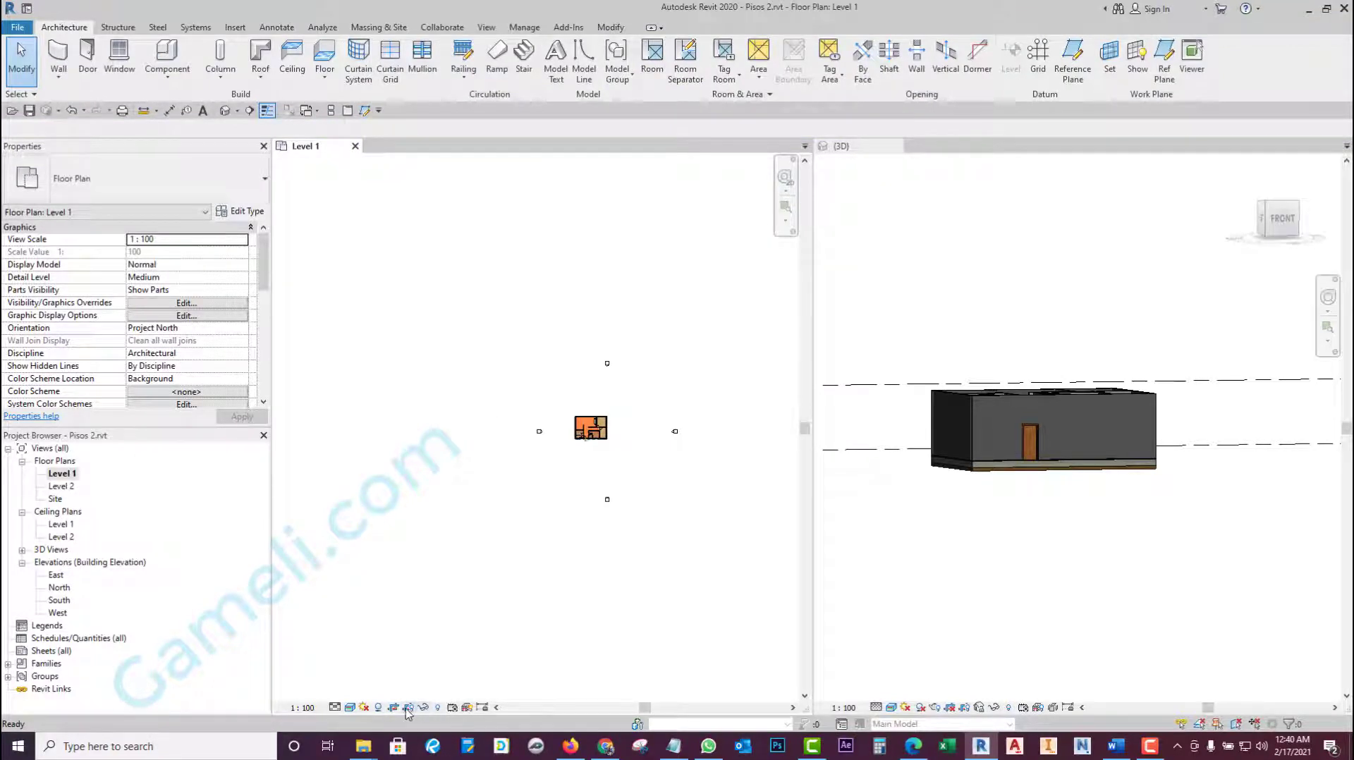
- Show the Level 1 crop region and drag its edge left toward the raster plan
{"action": "left_click", "coordinate": [406, 709]}
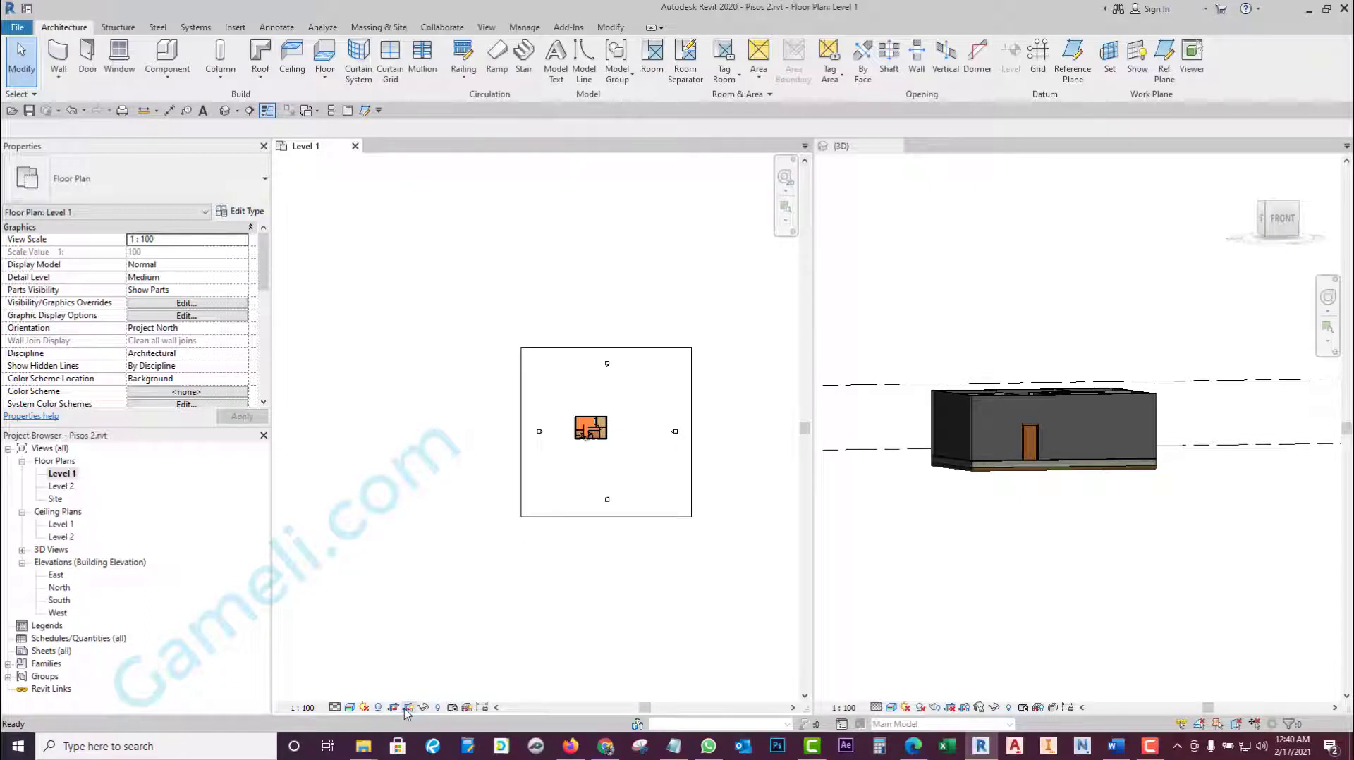
{"action": "left_click", "coordinate": [408, 710]}
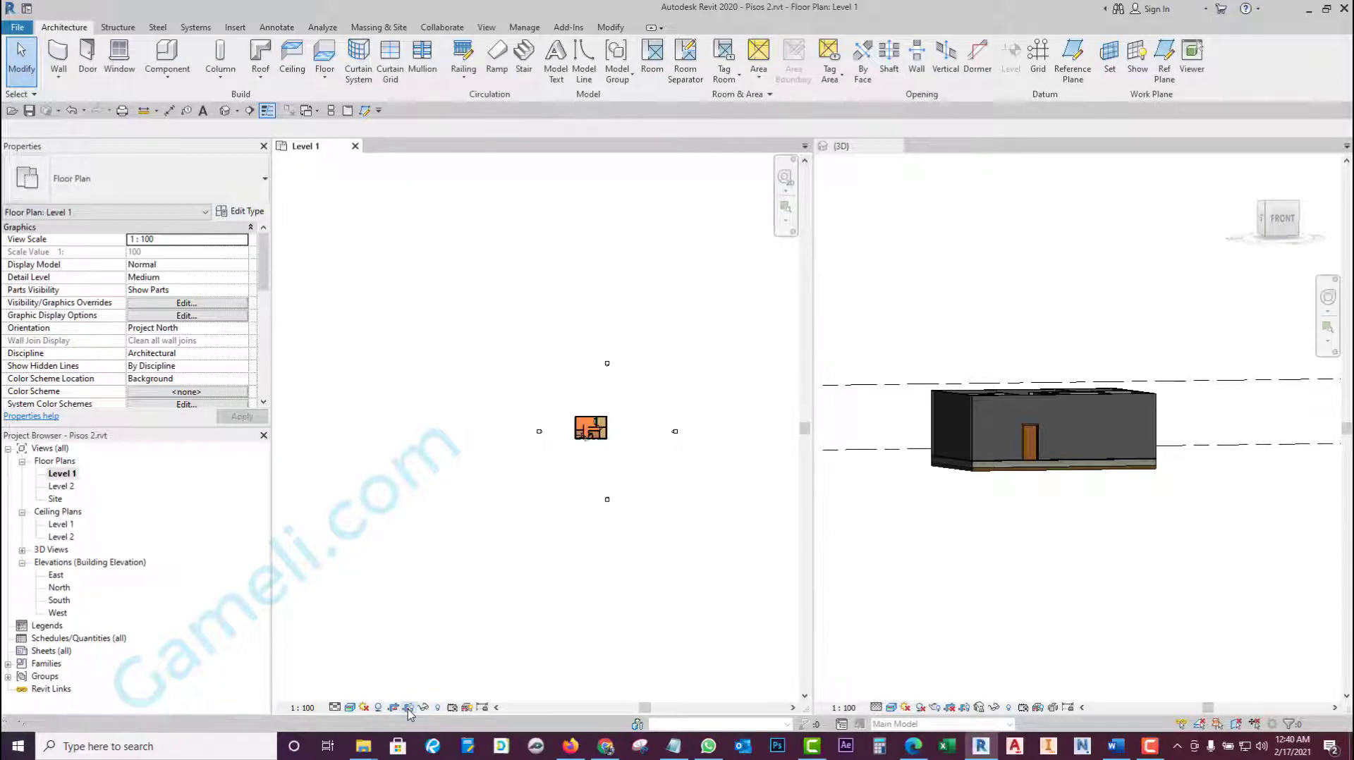
{"action": "left_click", "coordinate": [408, 711]}
{"action": "left_click", "coordinate": [622, 349]}
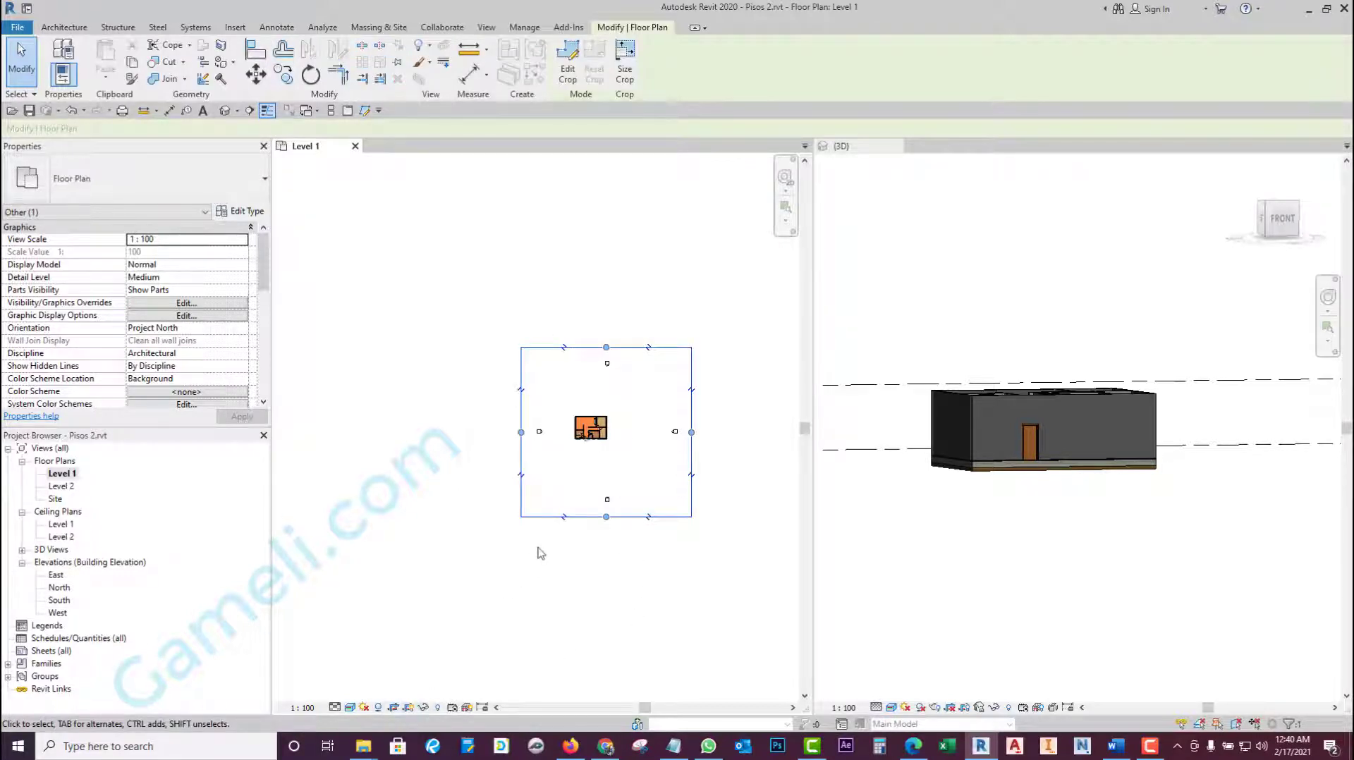
{"action": "scroll", "coordinate": [592, 562], "scroll_direction": "up", "scroll_amount": 2}
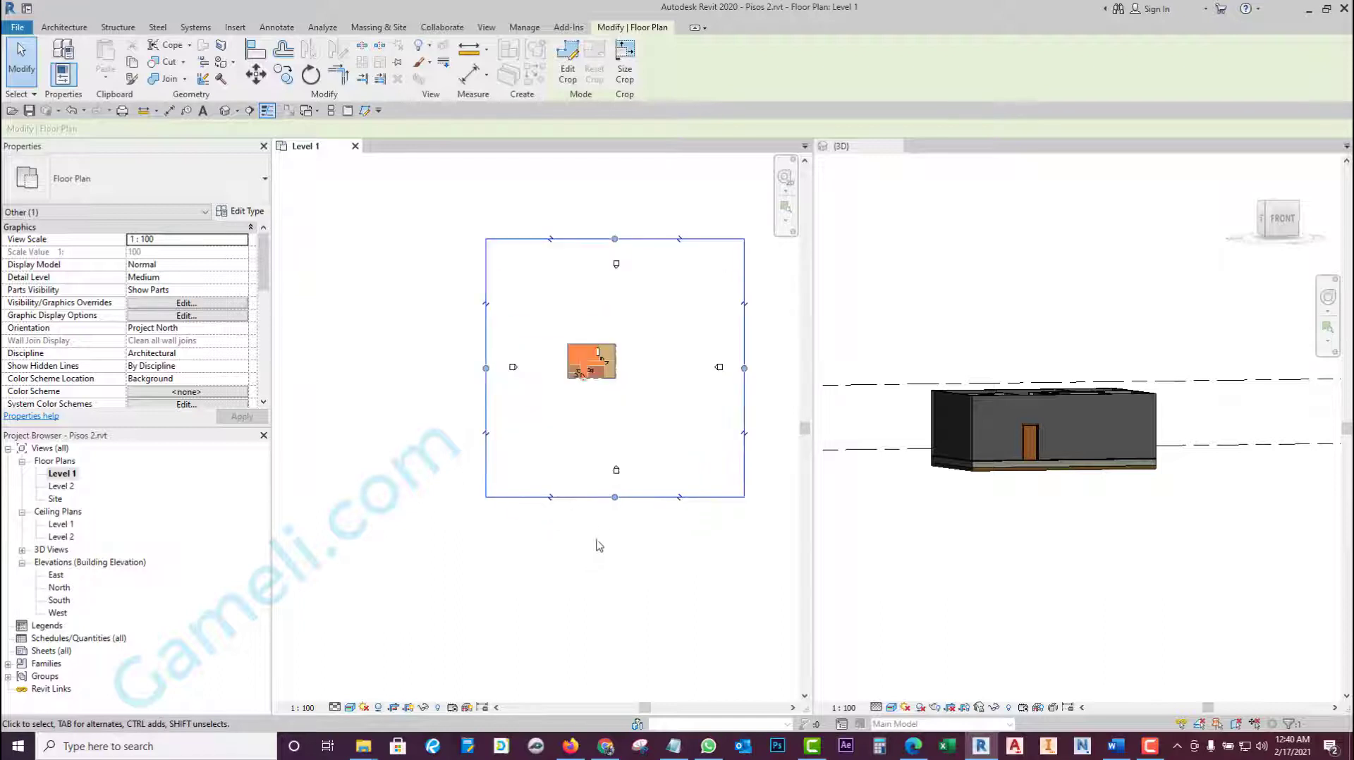
{"action": "scroll", "coordinate": [620, 557], "scroll_direction": "up", "scroll_amount": 1}
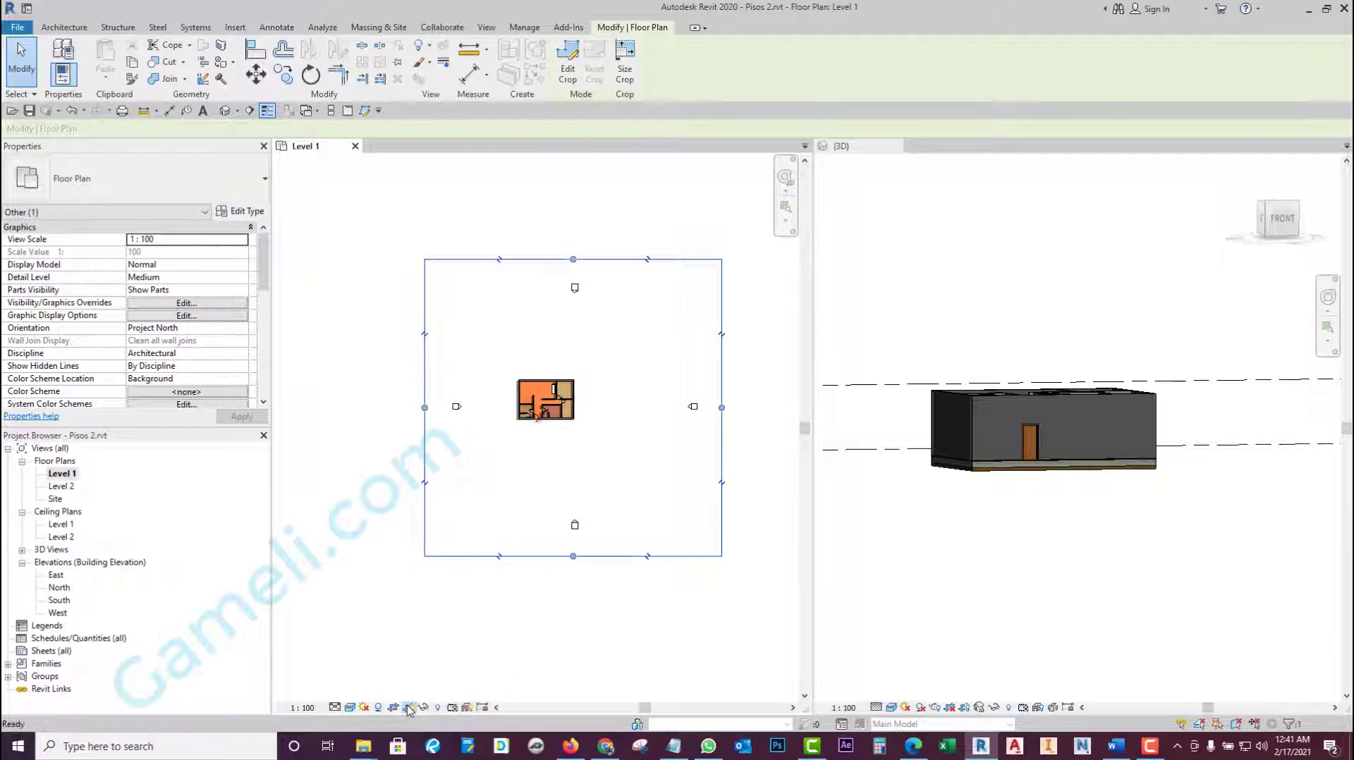
{"action": "left_click", "coordinate": [437, 707]}
{"action": "left_click", "coordinate": [409, 709]}
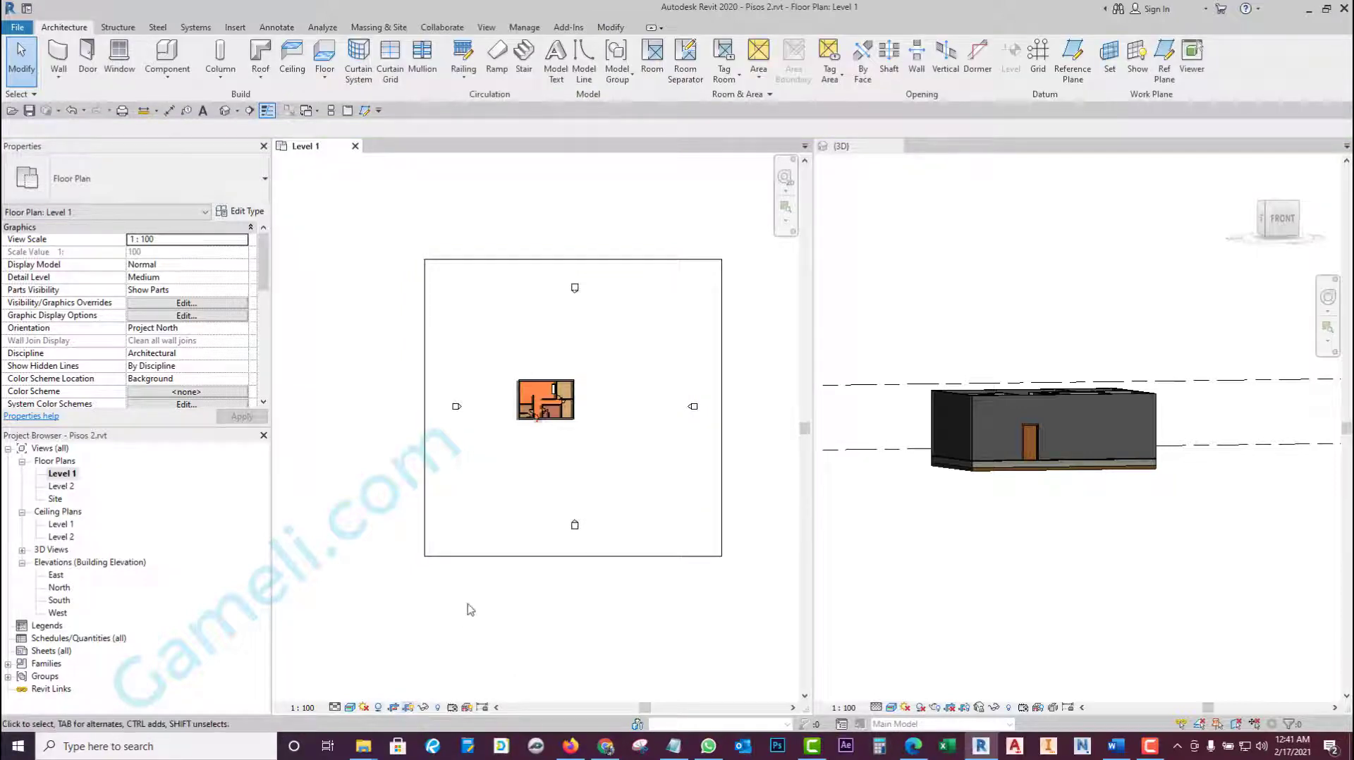
{"action": "left_click", "coordinate": [516, 557]}
{"action": "scroll", "coordinate": [515, 558], "scroll_direction": "down", "scroll_amount": 2}
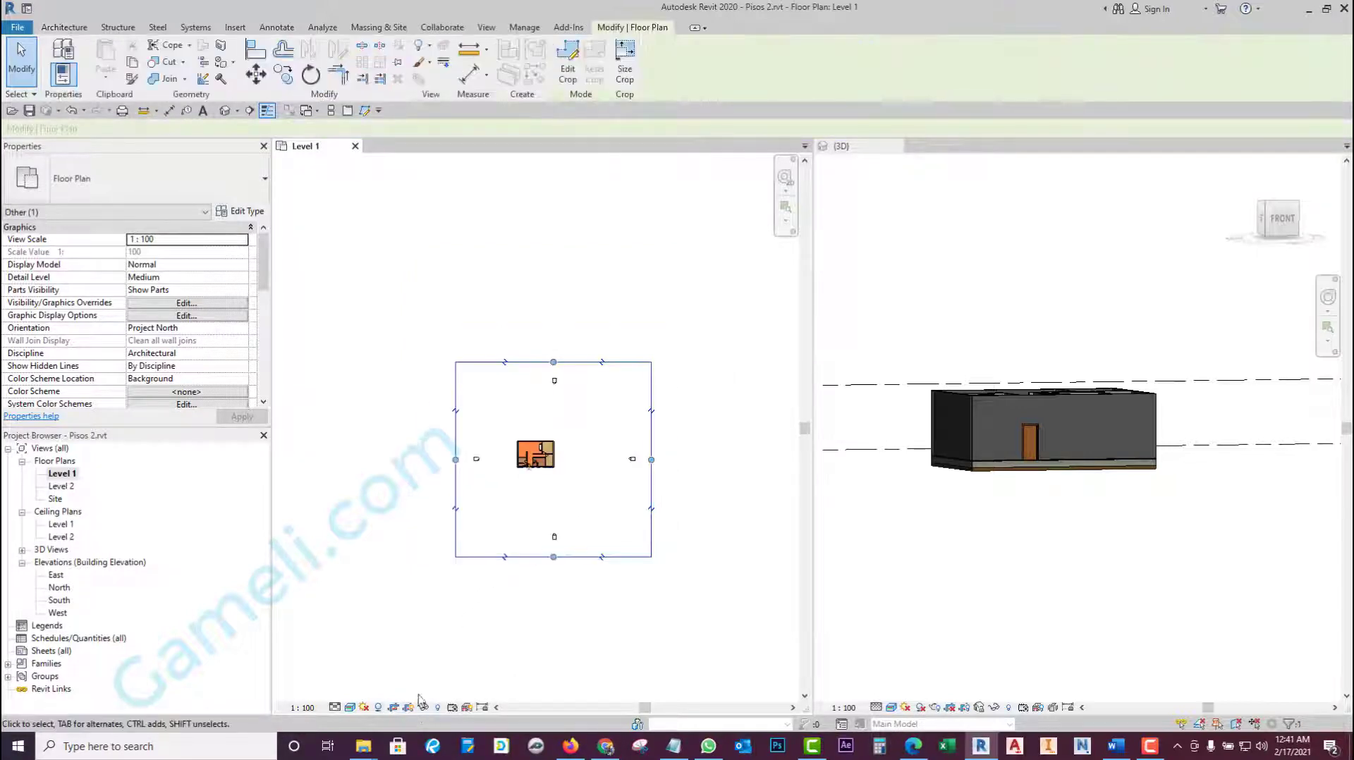
{"action": "left_click_drag", "start_coordinate": [455, 459], "coordinate": [405, 459]}
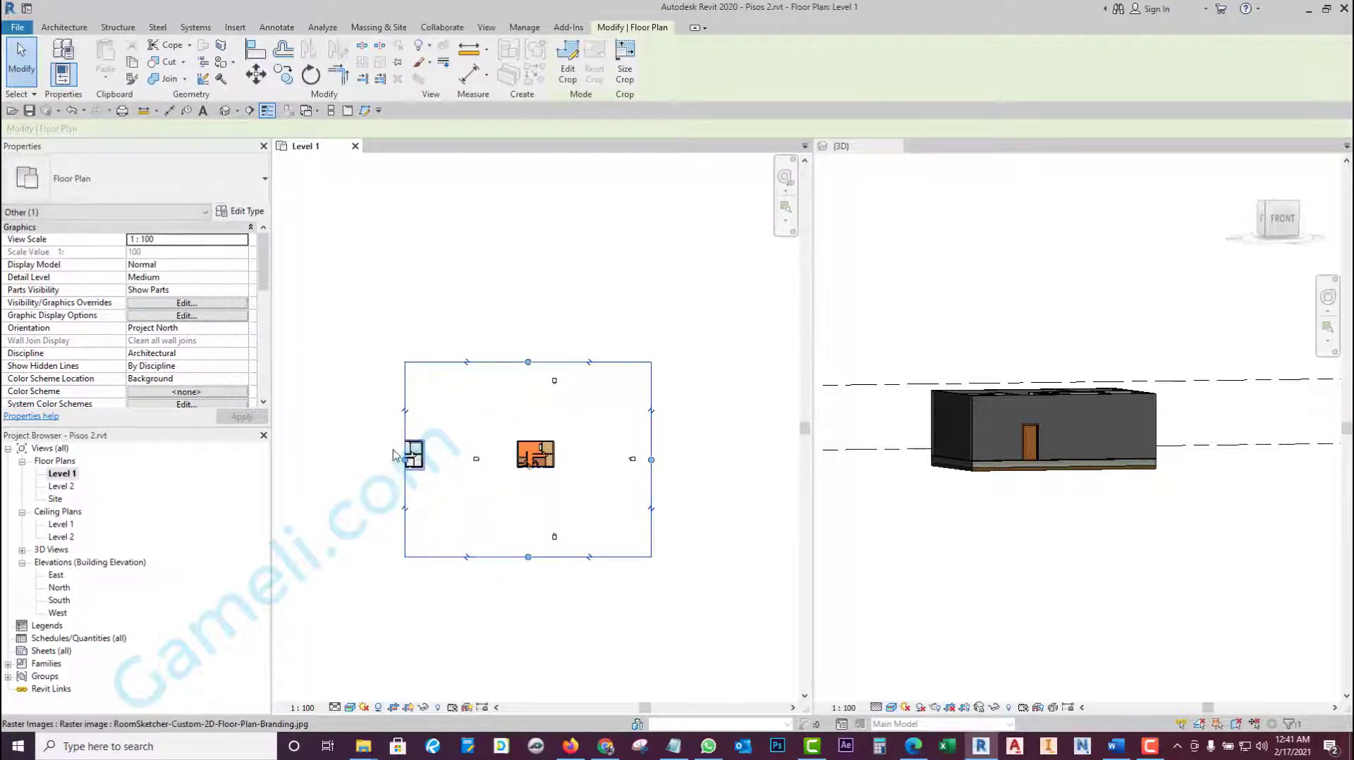
- Turn off cropping for the Level 1 plan and hide the crop region
{"action": "left_click", "coordinate": [394, 708]}
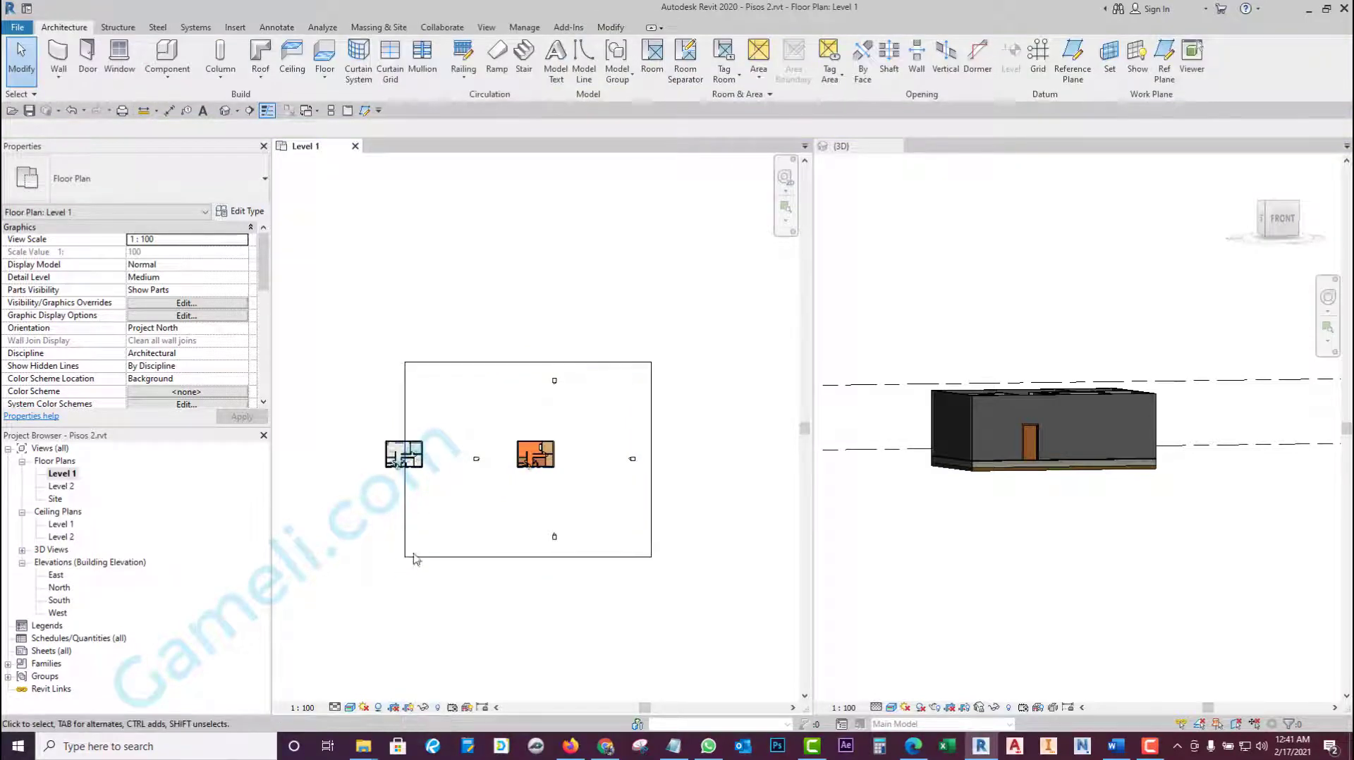
{"action": "left_click", "coordinate": [406, 515]}
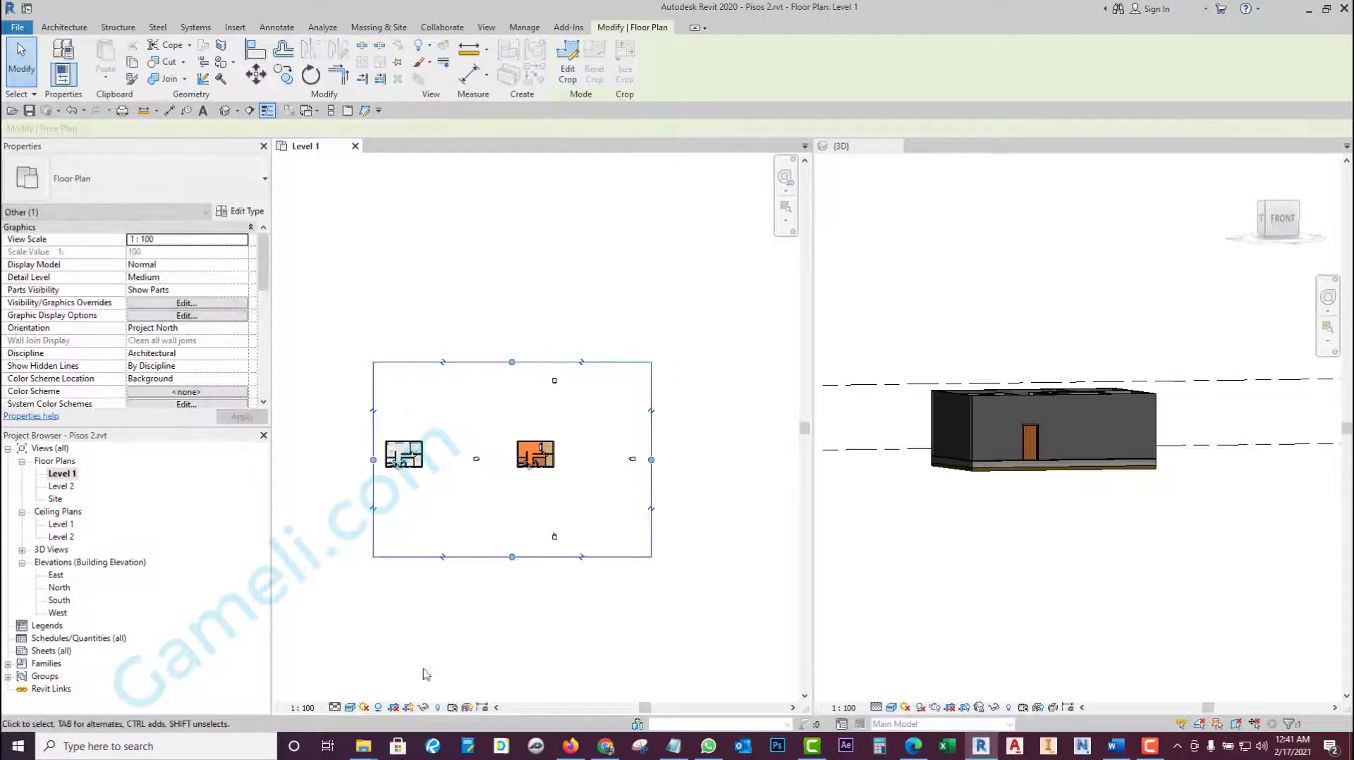
{"action": "left_click", "coordinate": [409, 709]}
- Zoom in on the raster floor-plan image beside the house on Level 1
{"action": "scroll", "coordinate": [400, 465], "scroll_direction": "up", "scroll_amount": 2}
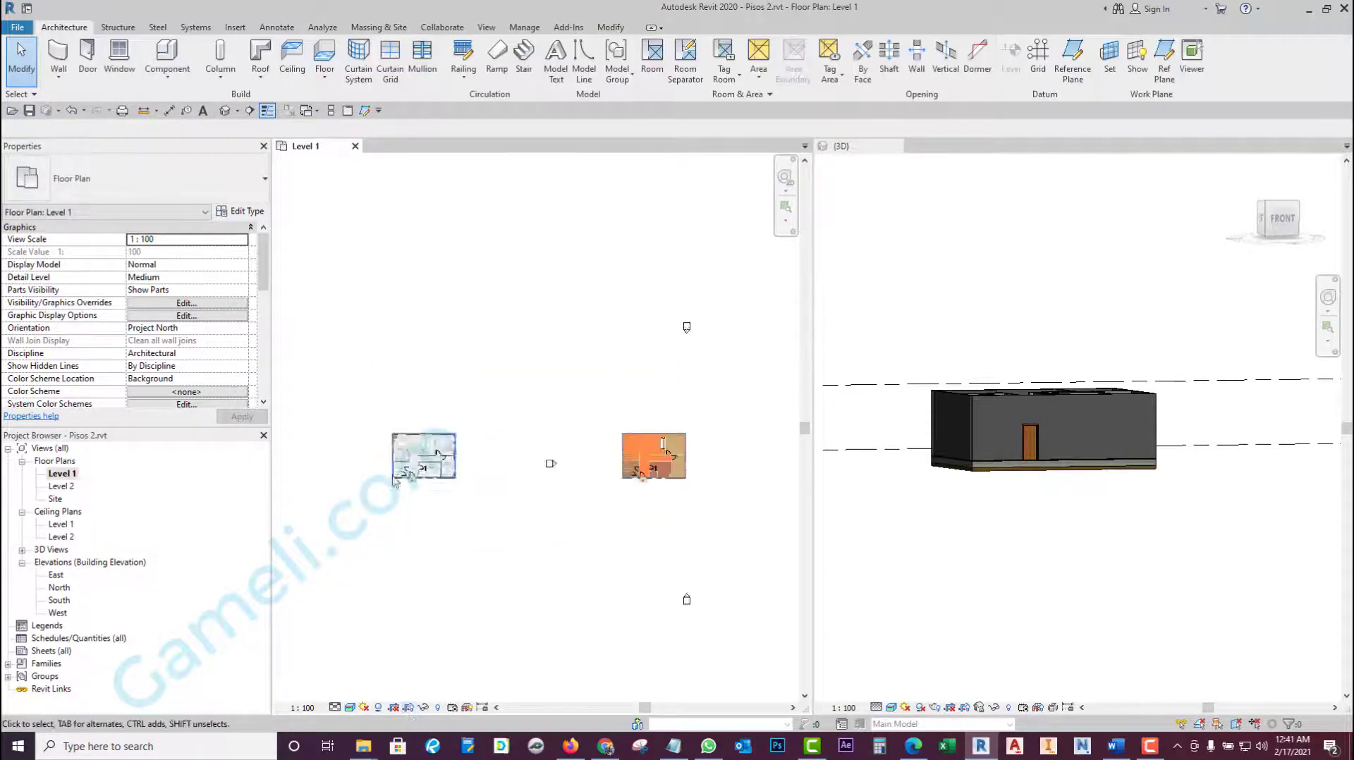
{"action": "scroll", "coordinate": [401, 465], "scroll_direction": "up", "scroll_amount": 2}
{"action": "scroll", "coordinate": [401, 465], "scroll_direction": "up", "scroll_amount": 3}
{"action": "scroll", "coordinate": [494, 557], "scroll_direction": "up", "scroll_amount": 2}
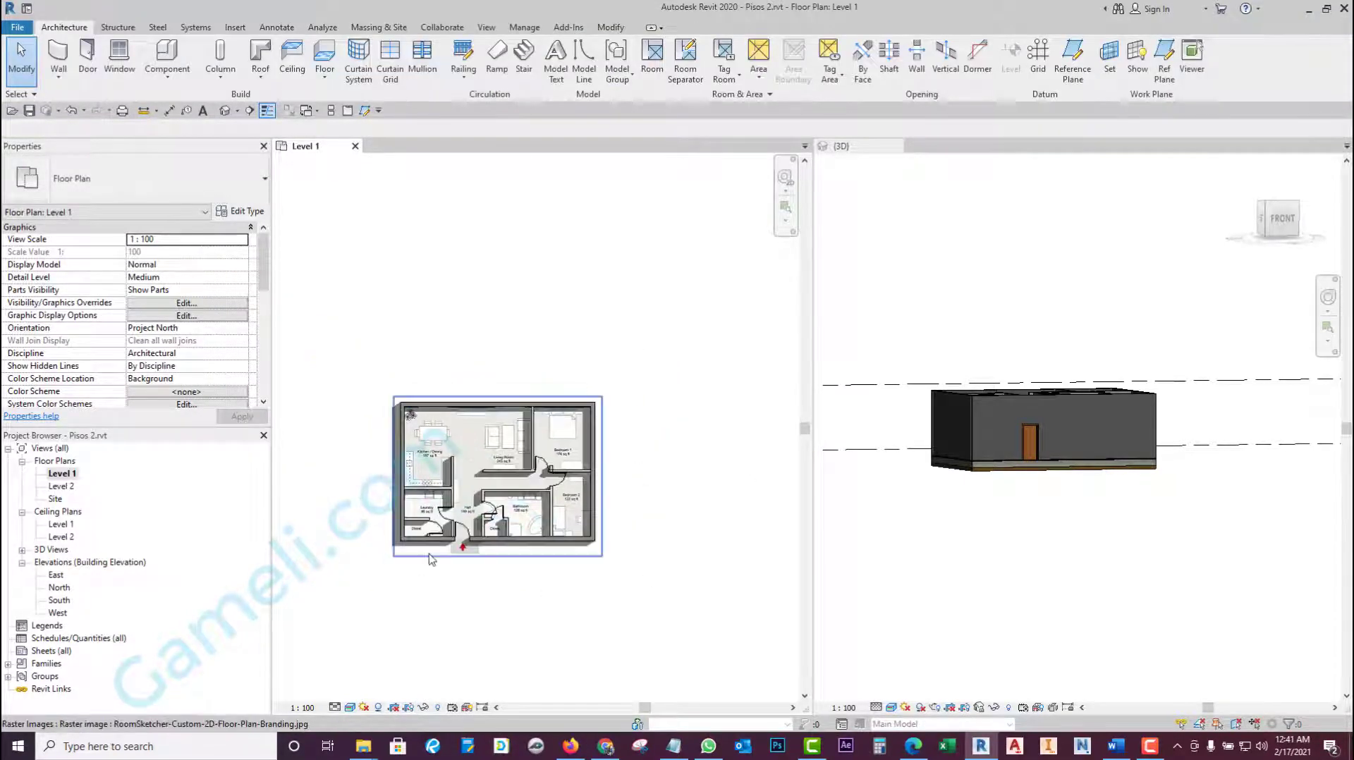
{"action": "scroll", "coordinate": [451, 557], "scroll_direction": "up", "scroll_amount": 2}
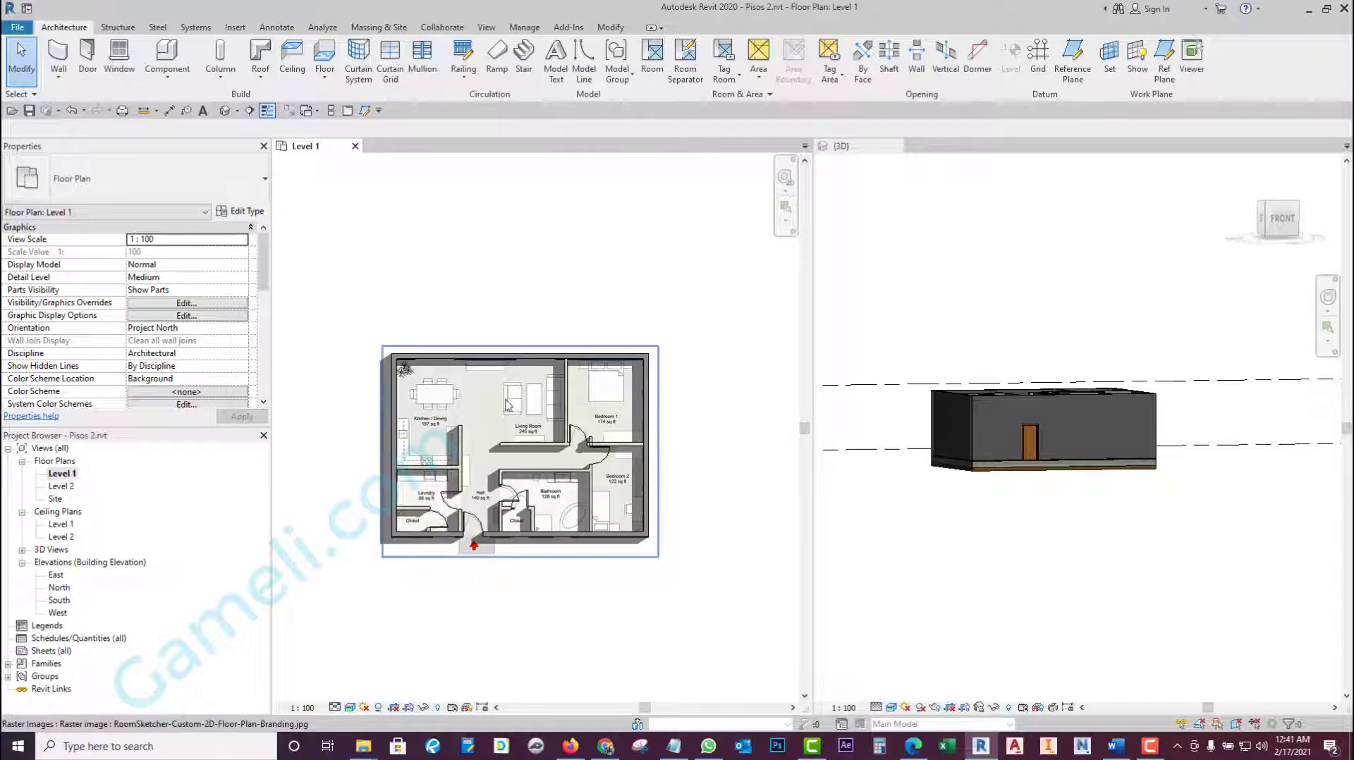
{"action": "scroll", "coordinate": [555, 392], "scroll_direction": "down", "scroll_amount": 1}
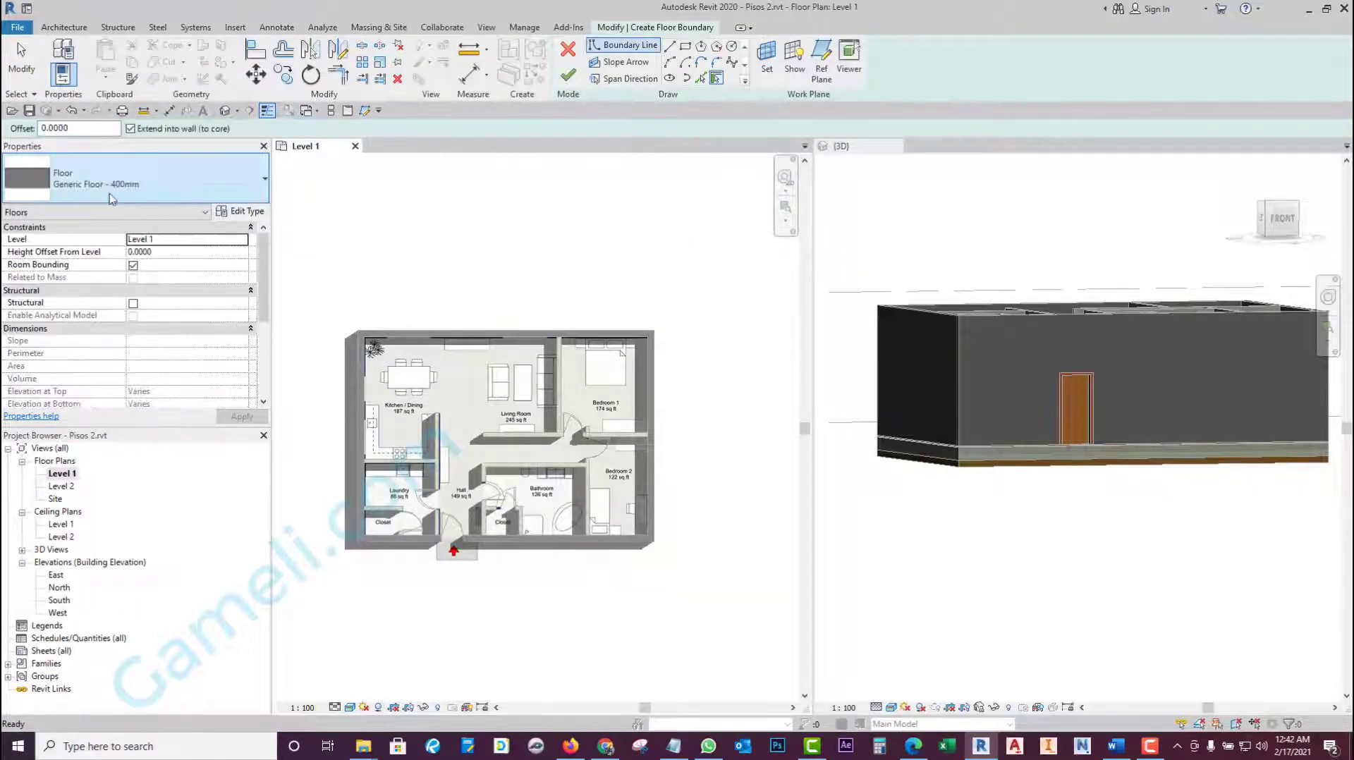
{"action": "left_click", "coordinate": [169, 188]}
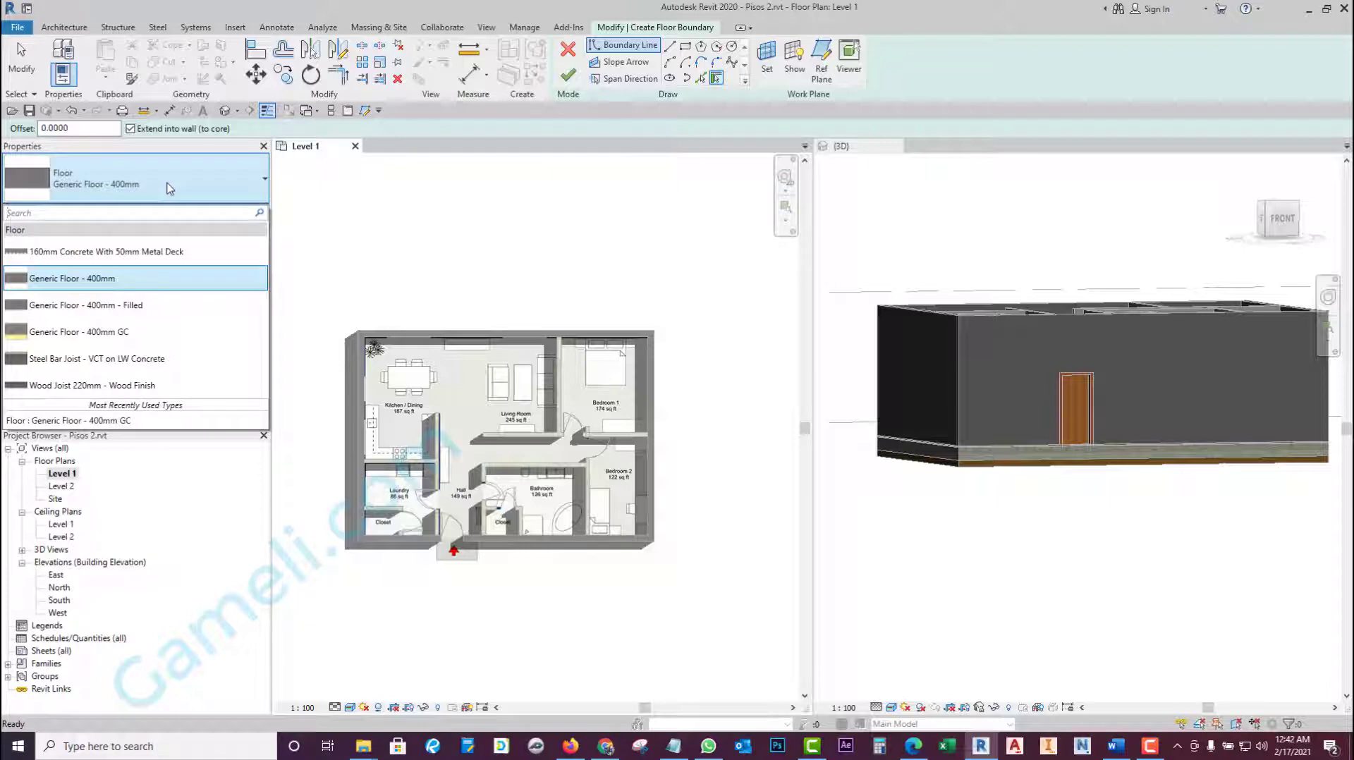
{"action": "left_click", "coordinate": [169, 188]}
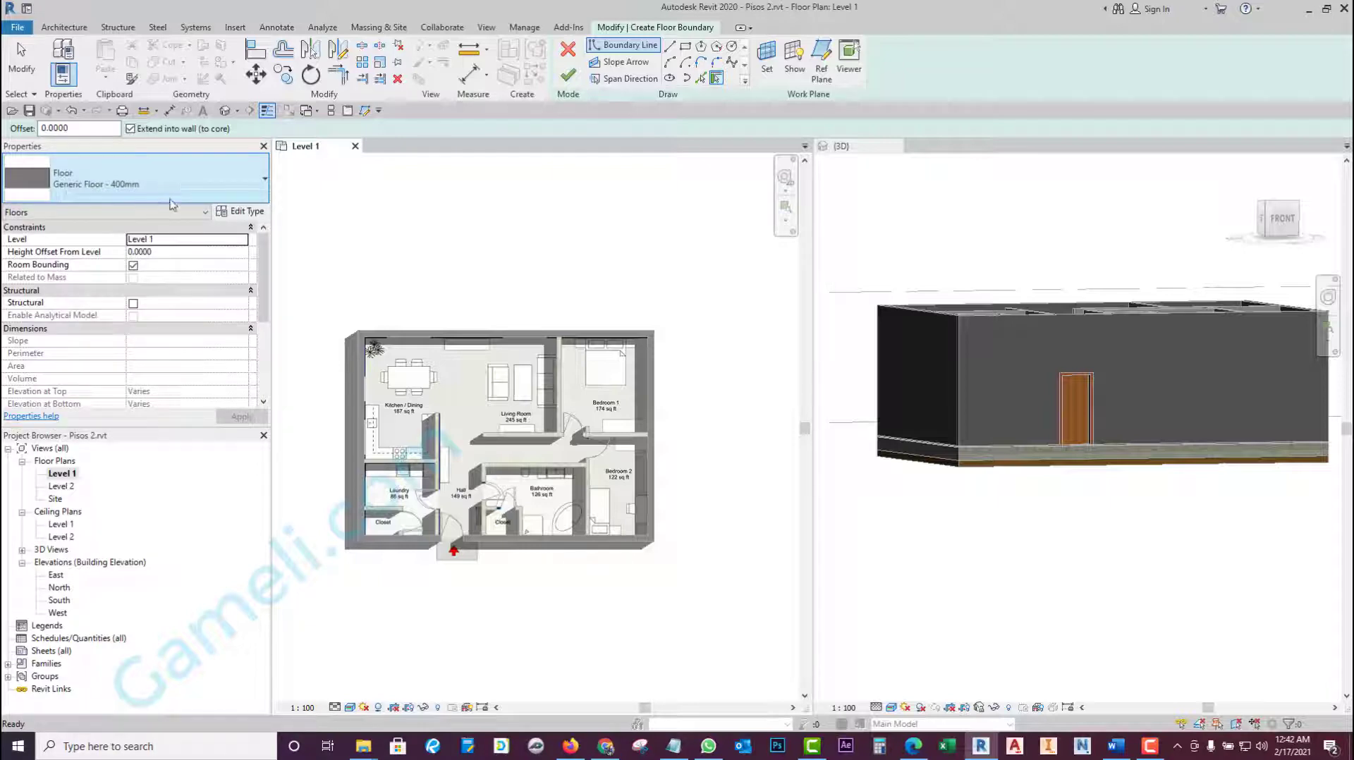
{"action": "left_click", "coordinate": [686, 49]}
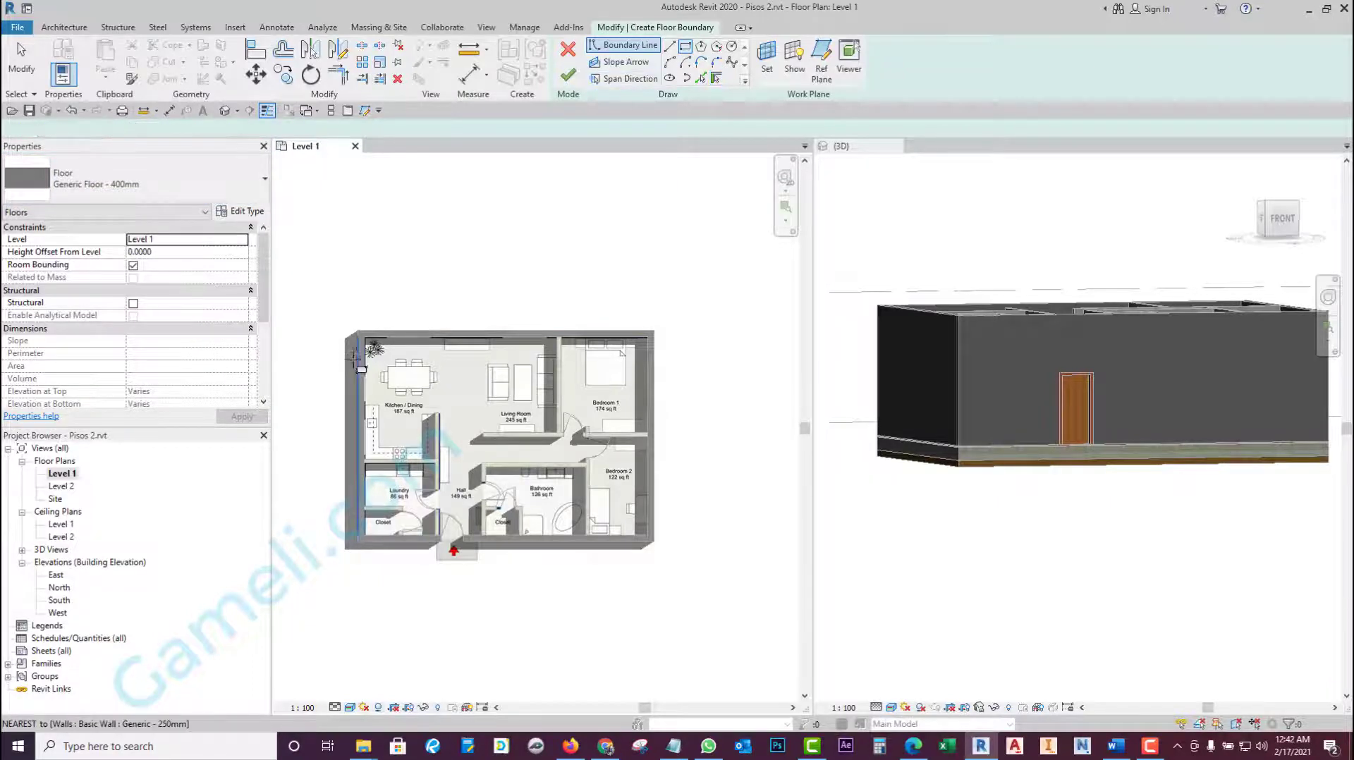
{"action": "scroll", "coordinate": [356, 345], "scroll_direction": "up", "scroll_amount": 2}
{"action": "left_click", "coordinate": [360, 315]}
{"action": "scroll", "coordinate": [360, 315], "scroll_direction": "down", "scroll_amount": 2}
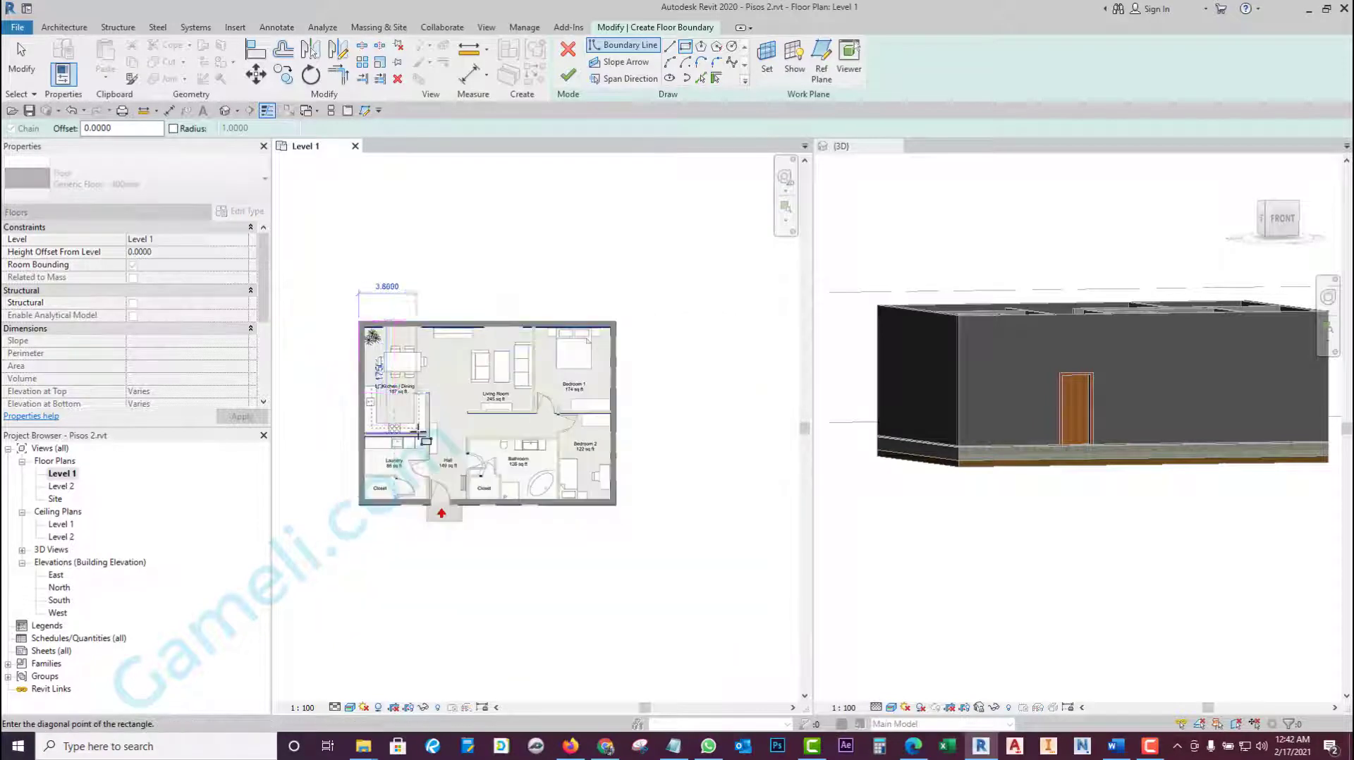
{"action": "scroll", "coordinate": [634, 506], "scroll_direction": "up", "scroll_amount": 3}
{"action": "left_click", "coordinate": [637, 506]}
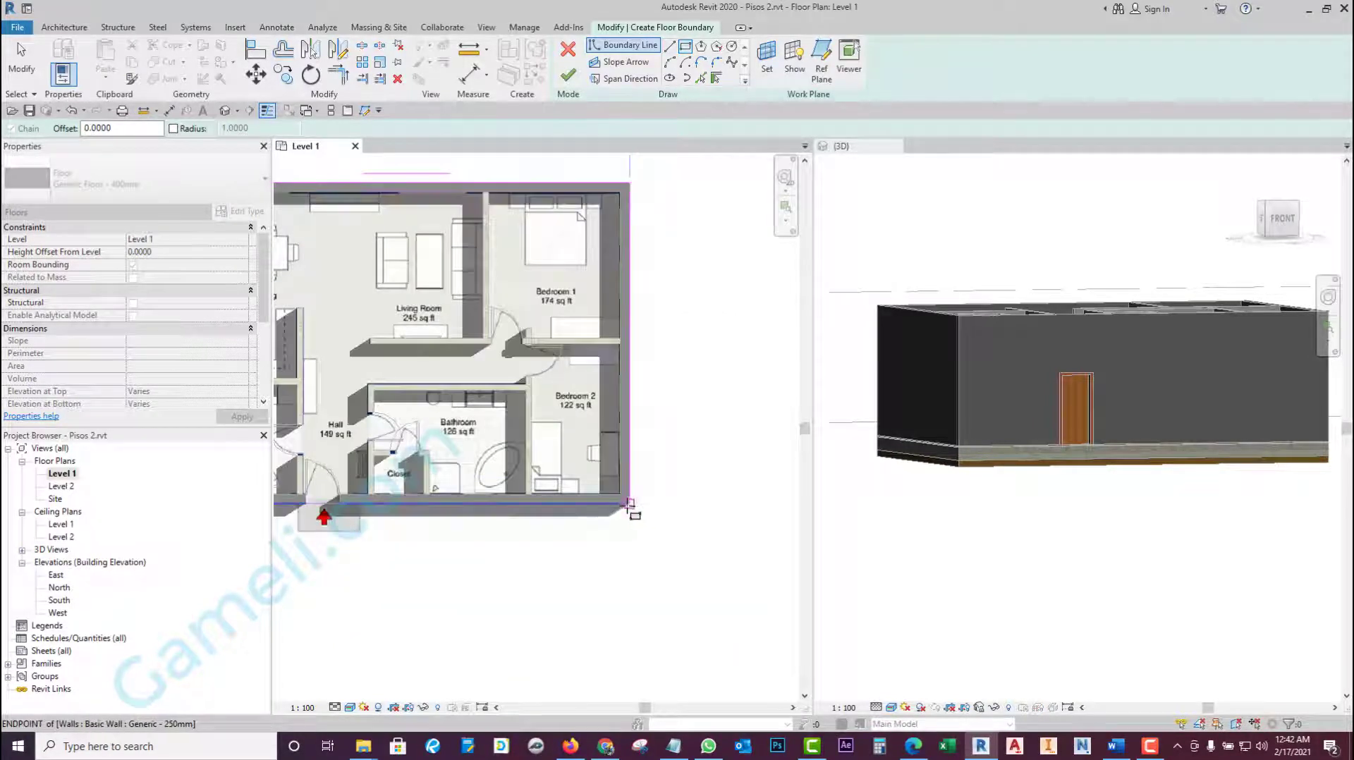
{"action": "left_click", "coordinate": [568, 74]}
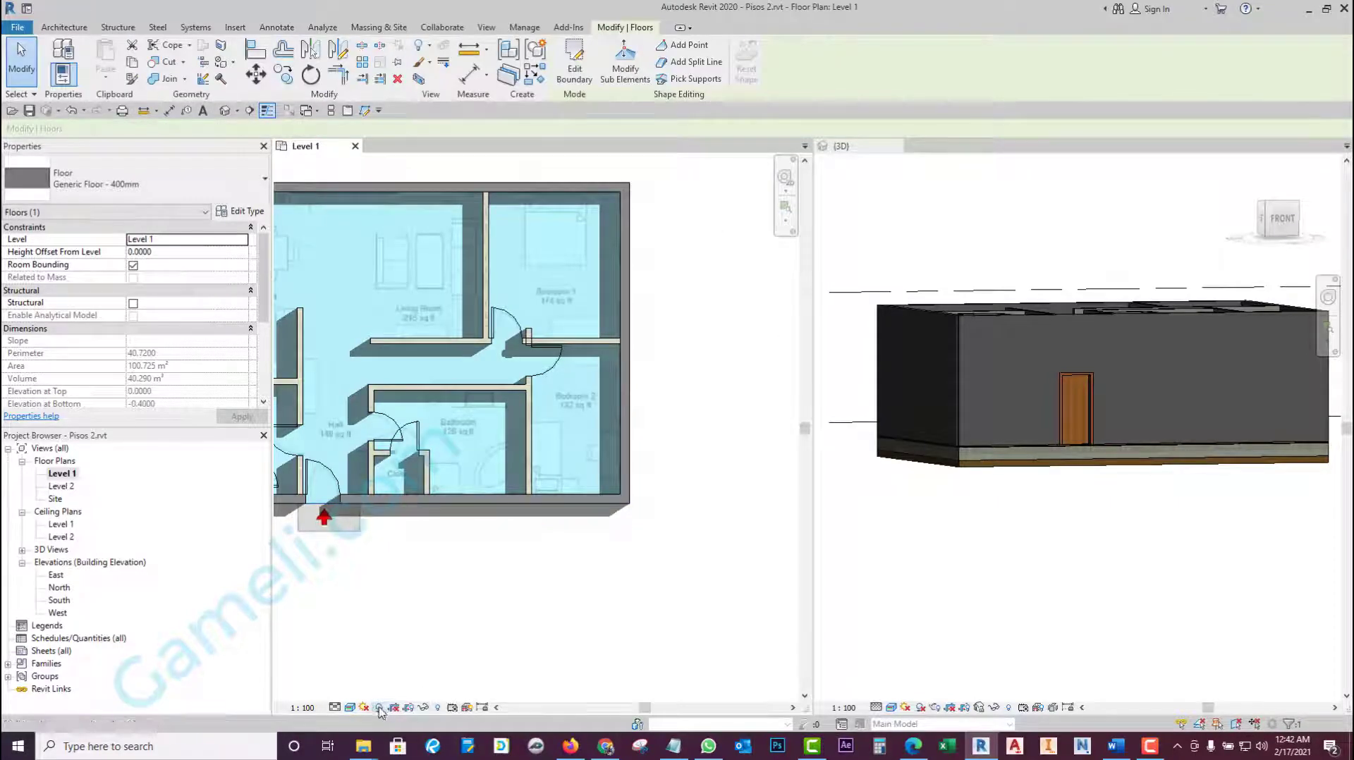
{"action": "scroll", "coordinate": [621, 557], "scroll_direction": "down", "scroll_amount": 2}
{"action": "scroll", "coordinate": [604, 529], "scroll_direction": "down", "scroll_amount": 1}
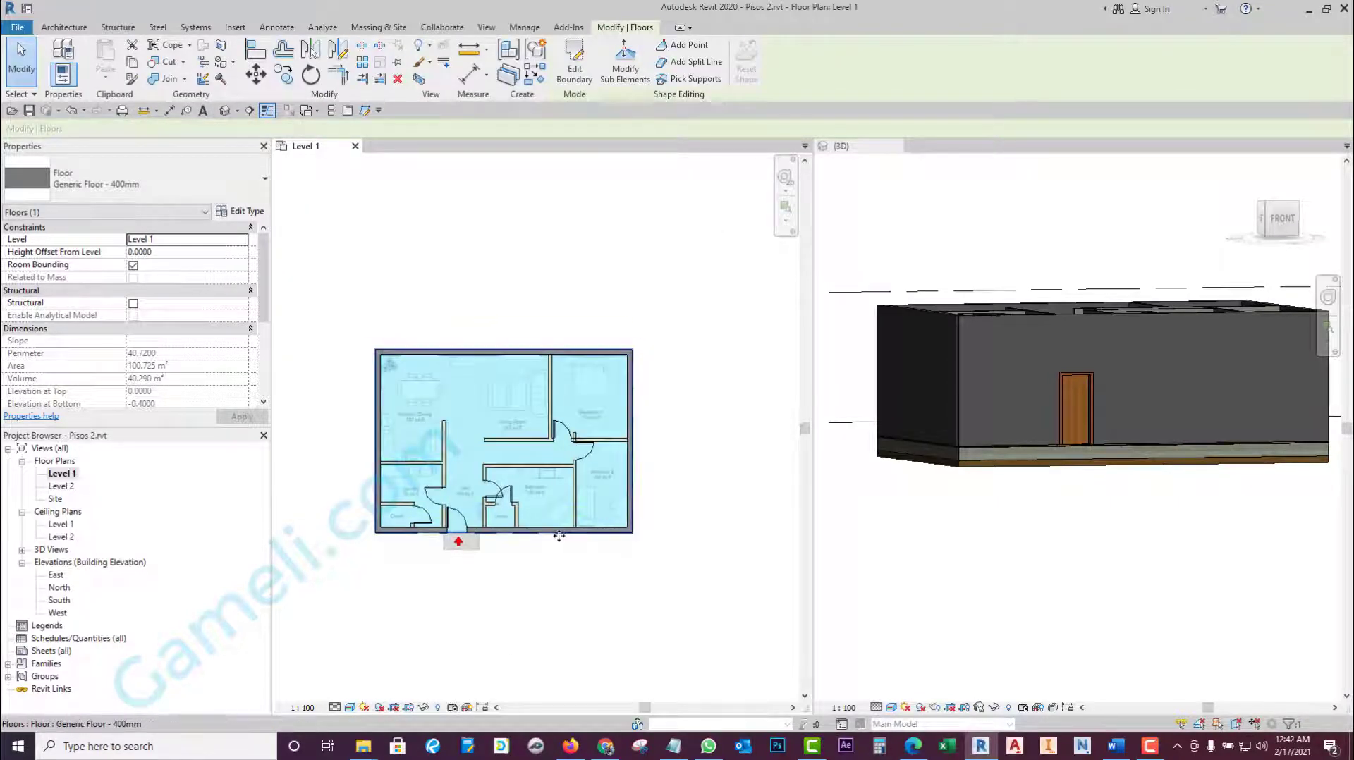
{"action": "scroll", "coordinate": [1051, 378], "scroll_direction": "down", "scroll_amount": 3}
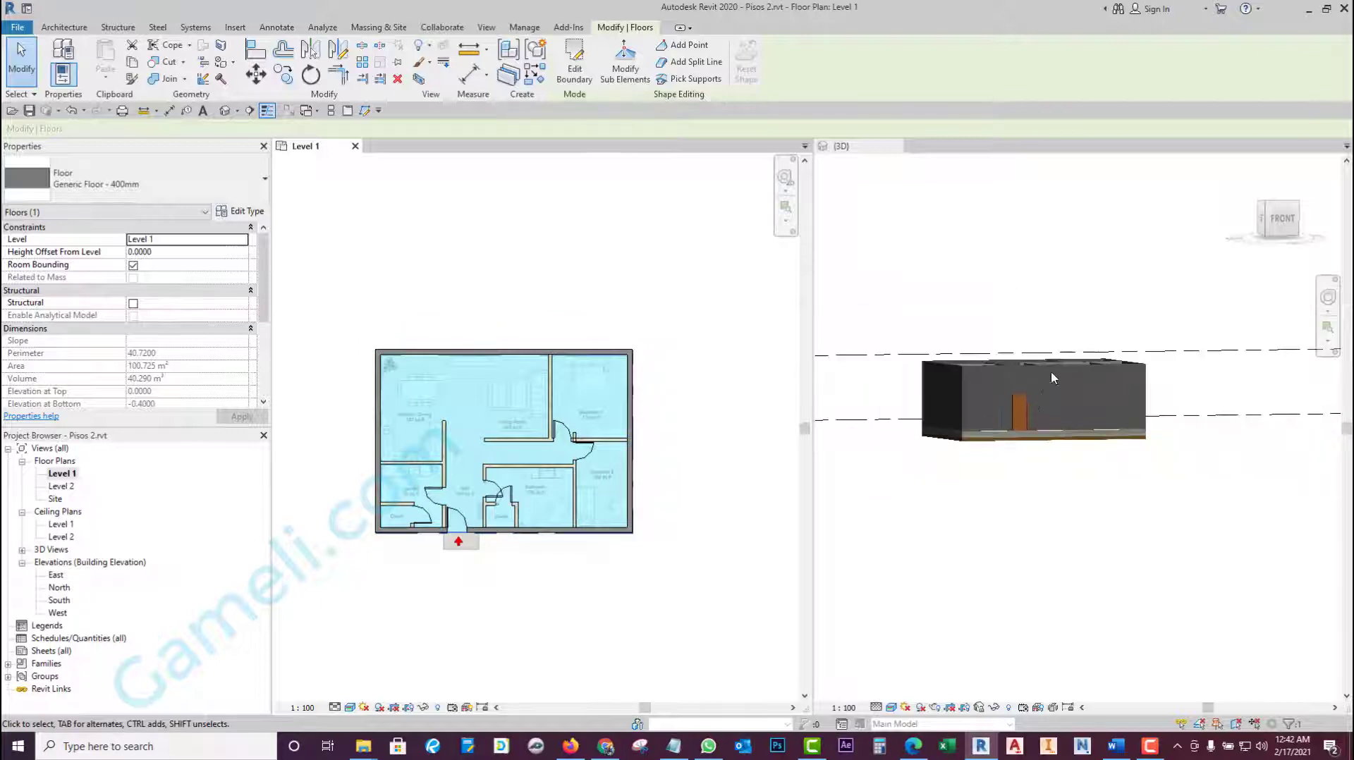
{"action": "middle_click_drag", "start_coordinate": [1051, 379], "coordinate": [887, 388]}
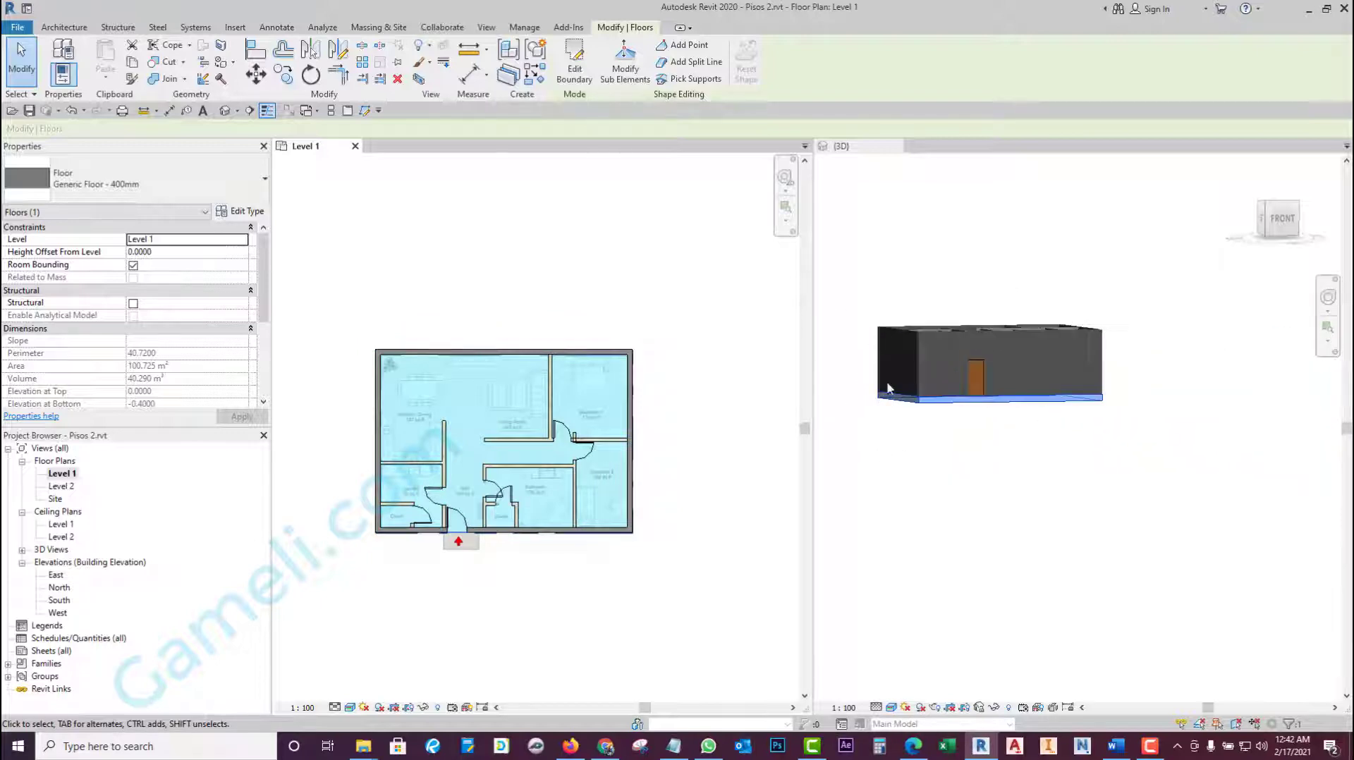
{"action": "scroll", "coordinate": [887, 387], "scroll_direction": "up", "scroll_amount": 3}
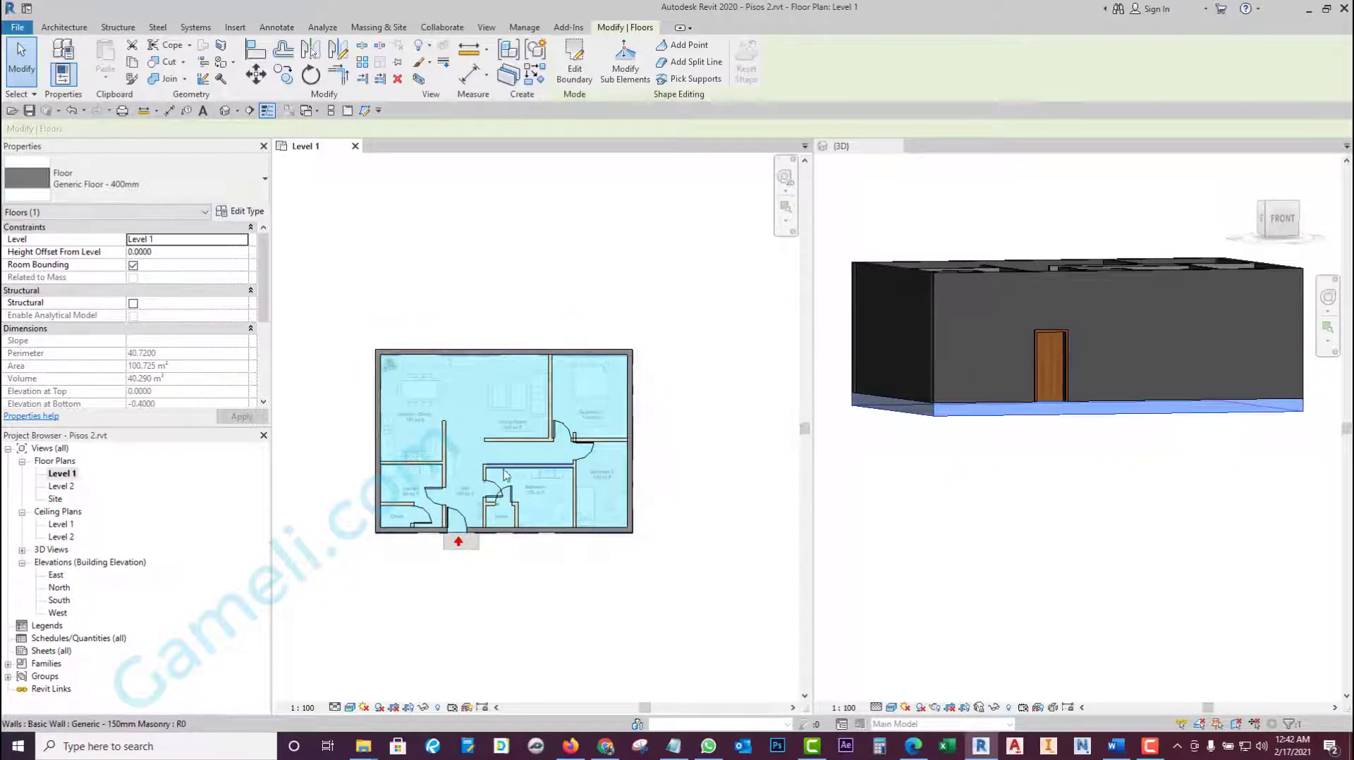
- Copy the Generic Floor - 400mm slab and paste it aligned to the same place
{"action": "scroll", "coordinate": [505, 474], "scroll_direction": "up", "scroll_amount": 1}
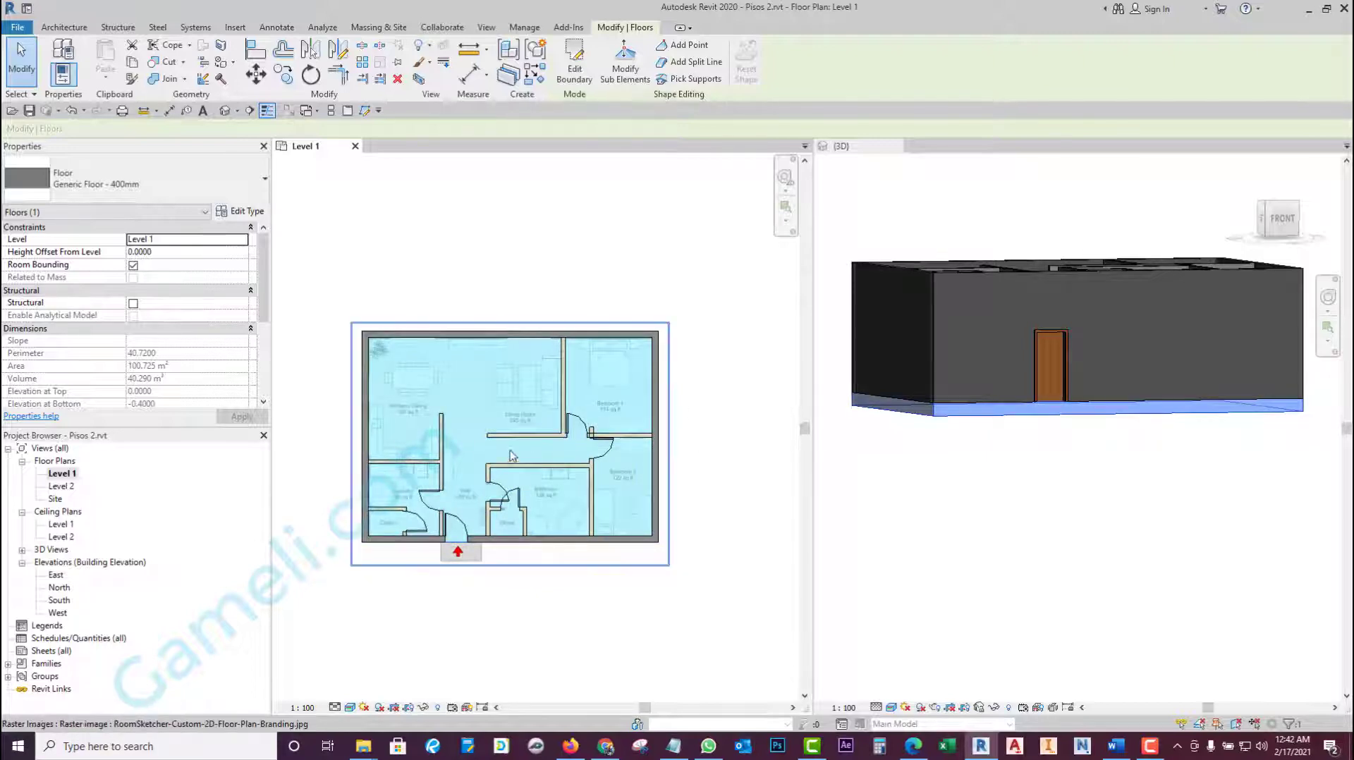
{"action": "middle_click_drag", "start_coordinate": [461, 435], "coordinate": [466, 441]}
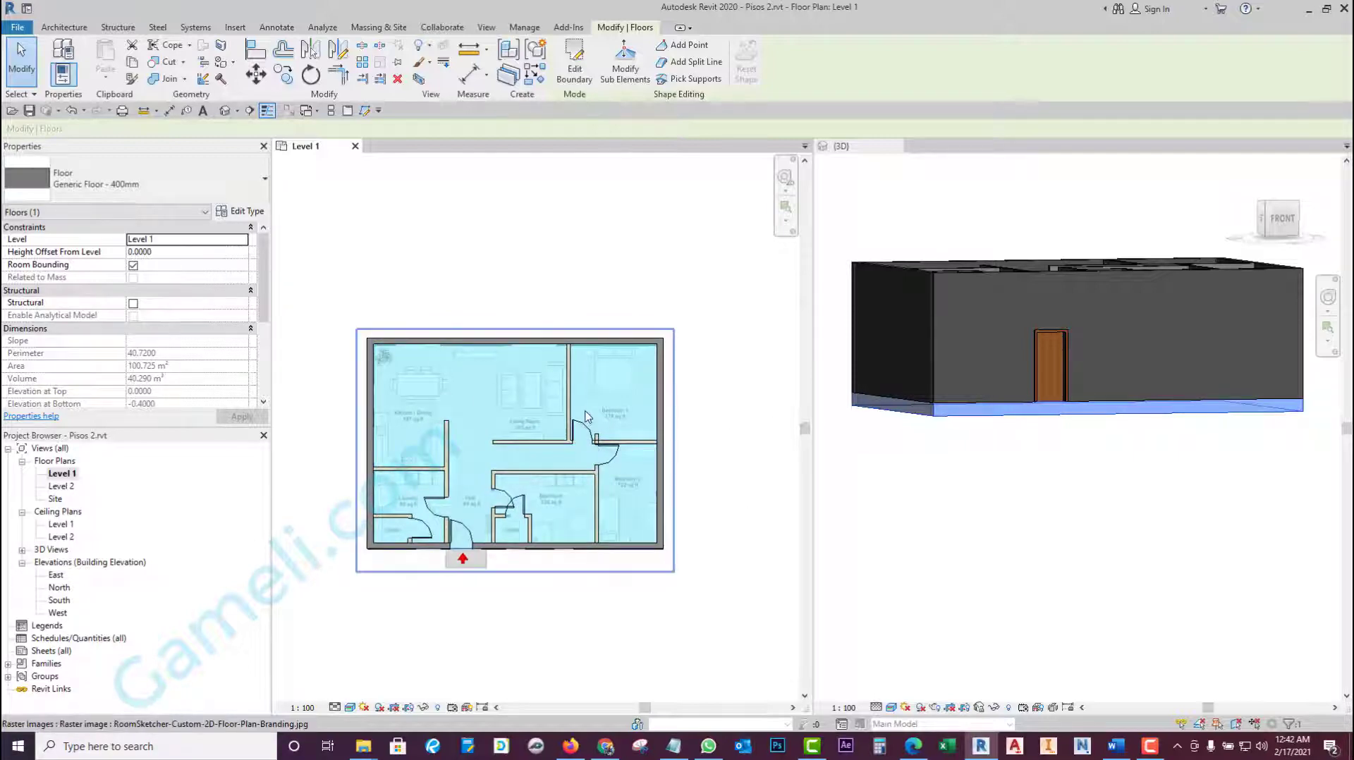
{"action": "left_click", "coordinate": [175, 195]}
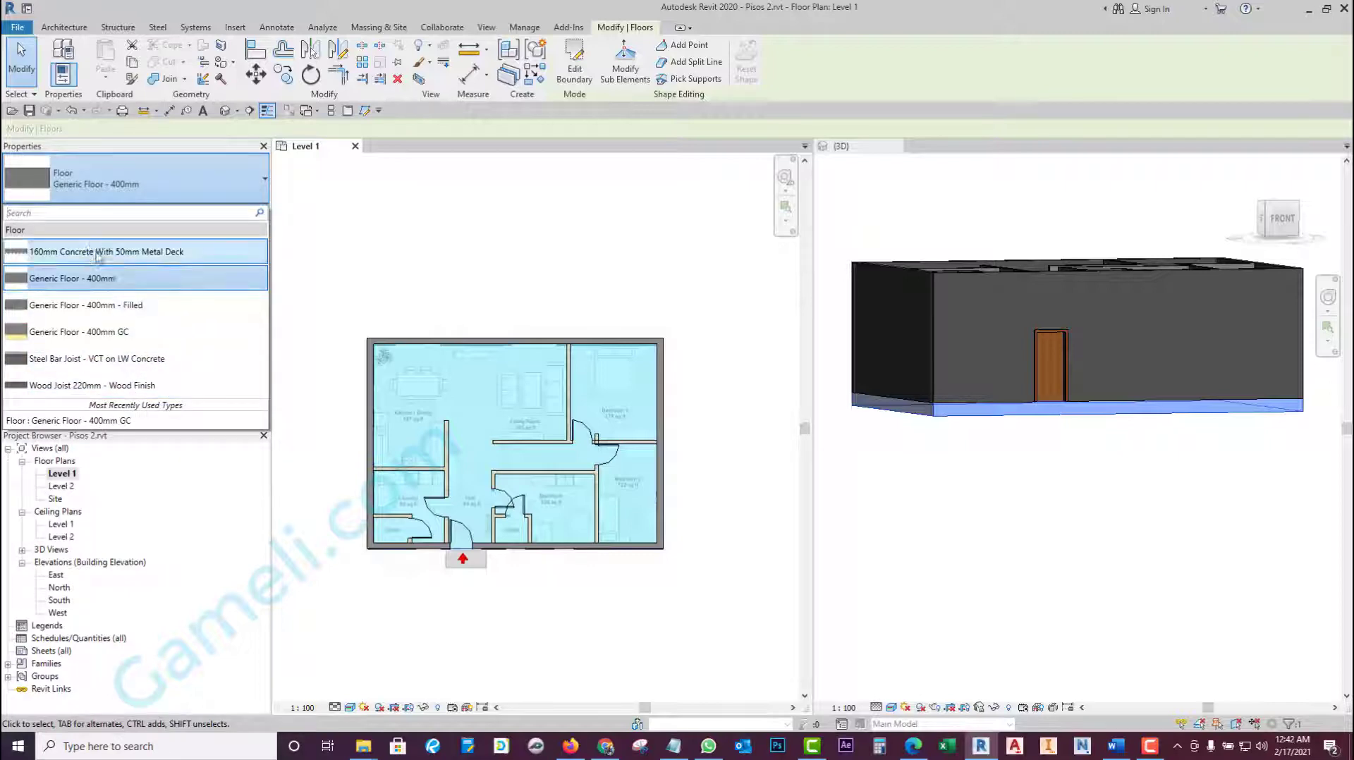
{"action": "left_click", "coordinate": [536, 285]}
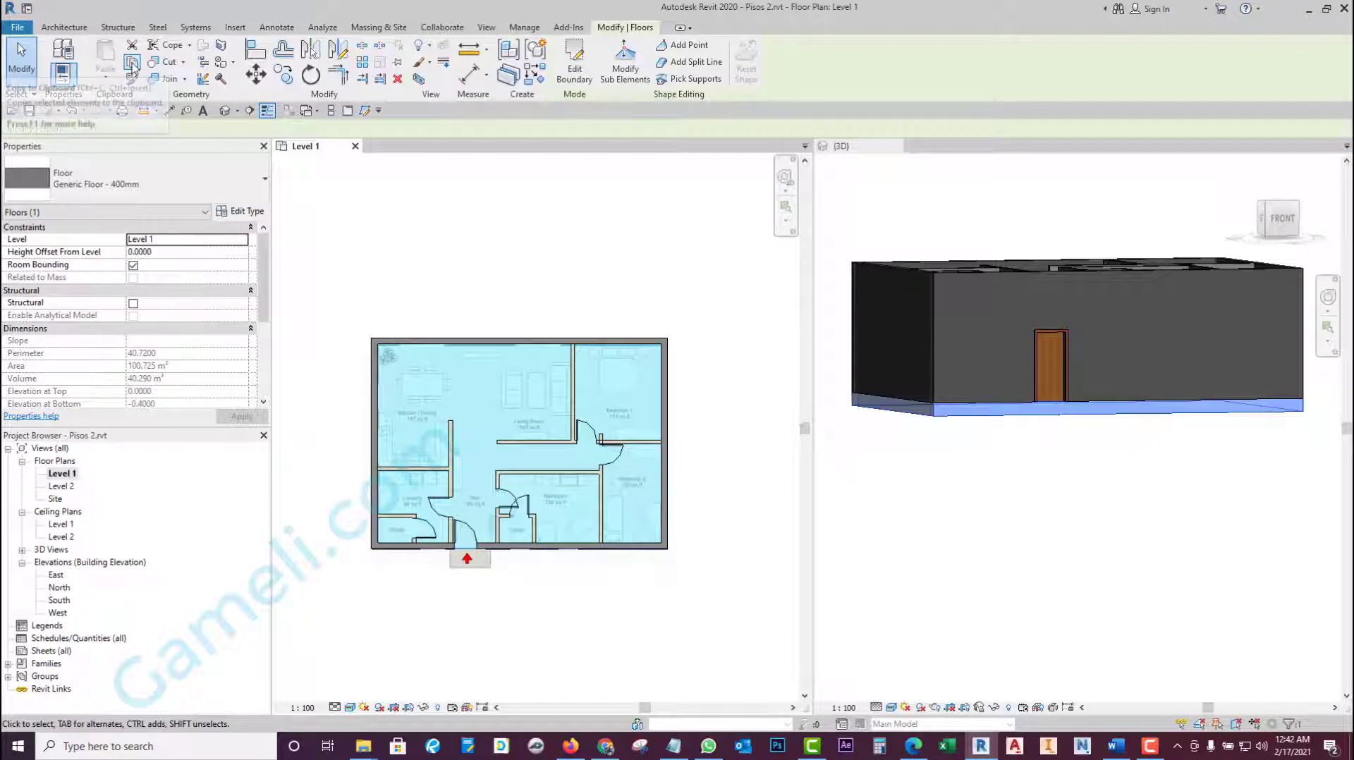
{"action": "left_click", "coordinate": [132, 62]}
{"action": "left_click", "coordinate": [105, 78]}
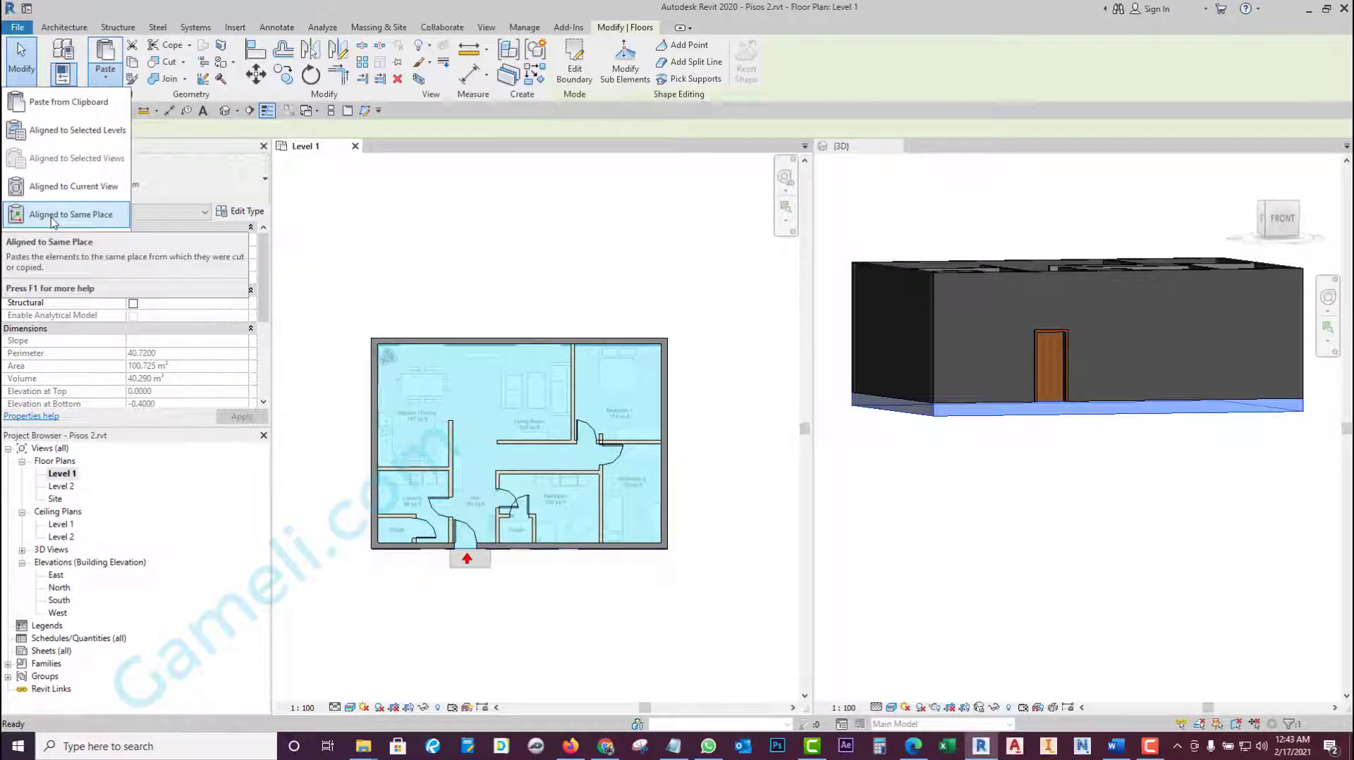
{"action": "left_click", "coordinate": [71, 214]}
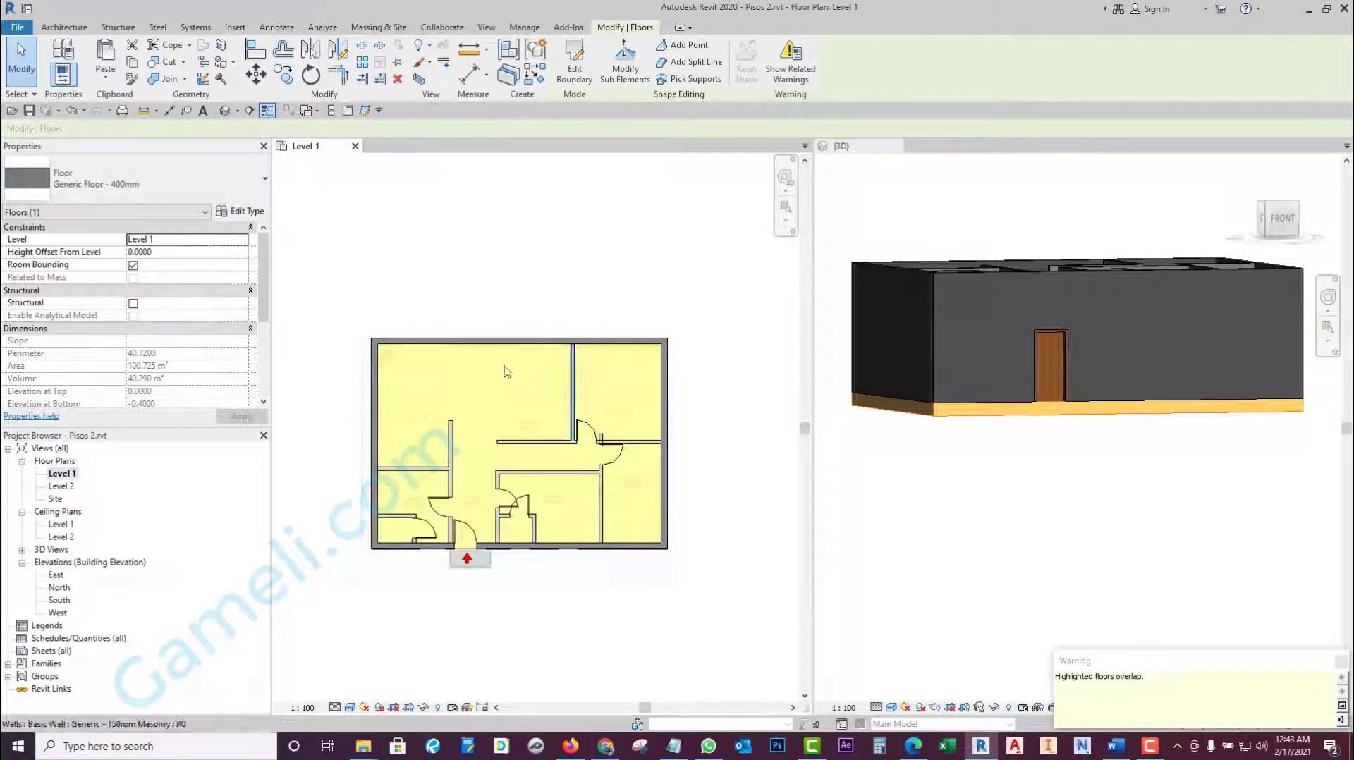
- Edit the copied floor's boundary and move its left edge onto the interior wall
{"action": "left_click", "coordinate": [575, 67]}
{"action": "scroll", "coordinate": [413, 518], "scroll_direction": "up", "scroll_amount": 2}
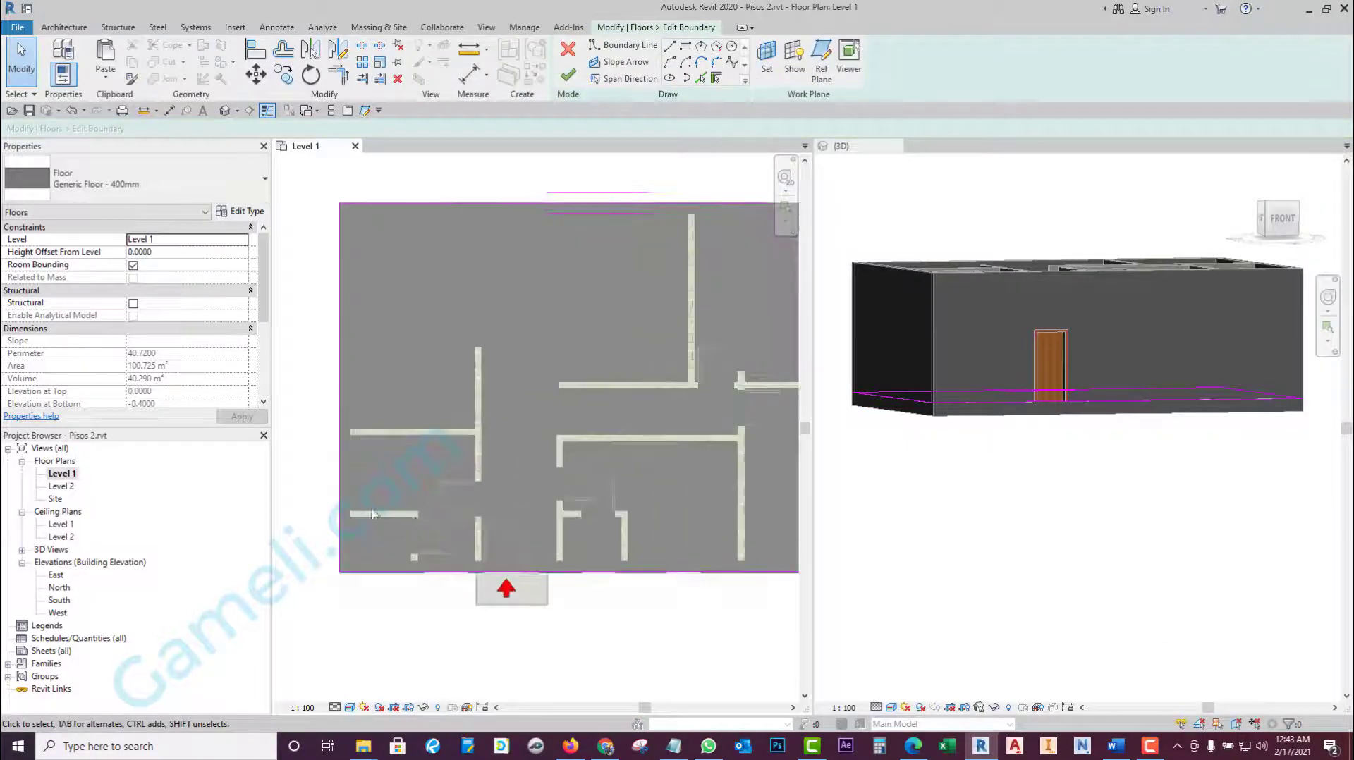
{"action": "scroll", "coordinate": [573, 385], "scroll_direction": "down", "scroll_amount": 2}
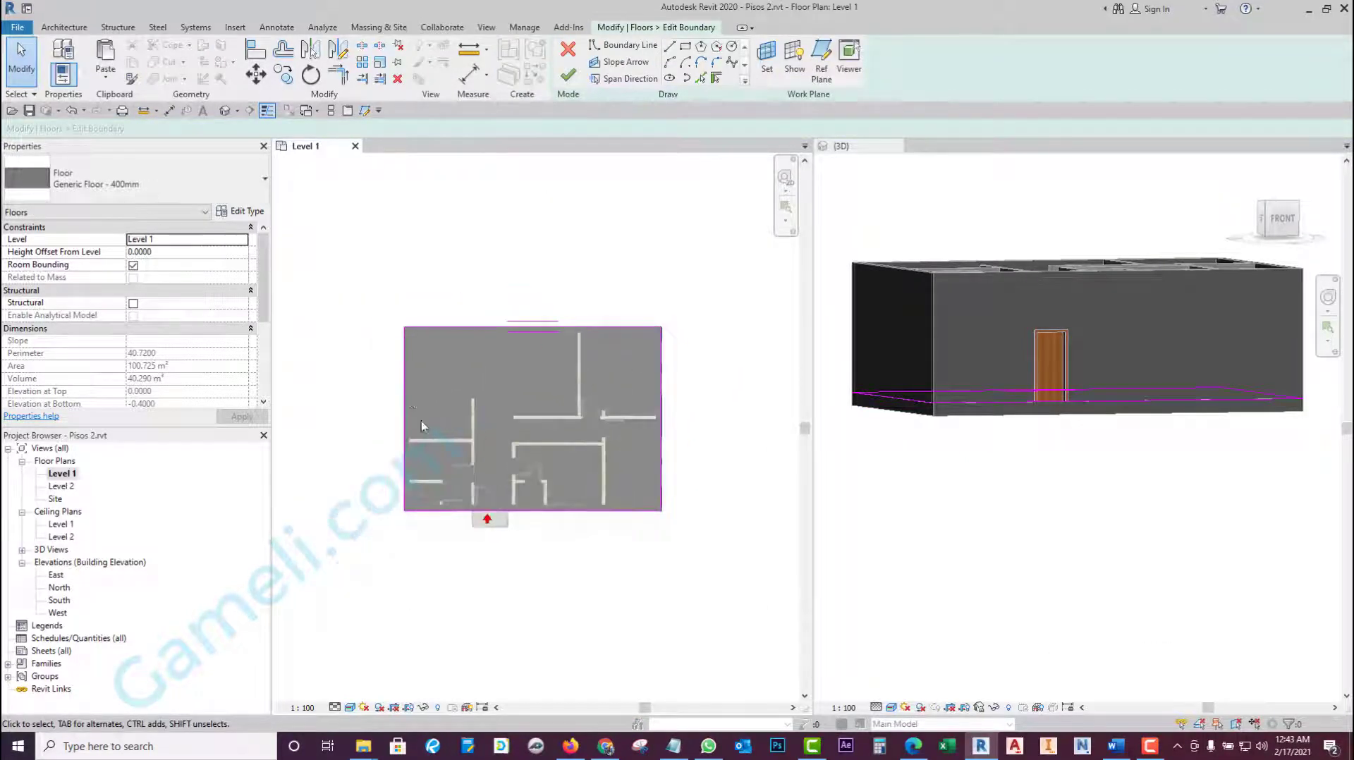
{"action": "scroll", "coordinate": [618, 368], "scroll_direction": "up", "scroll_amount": 2}
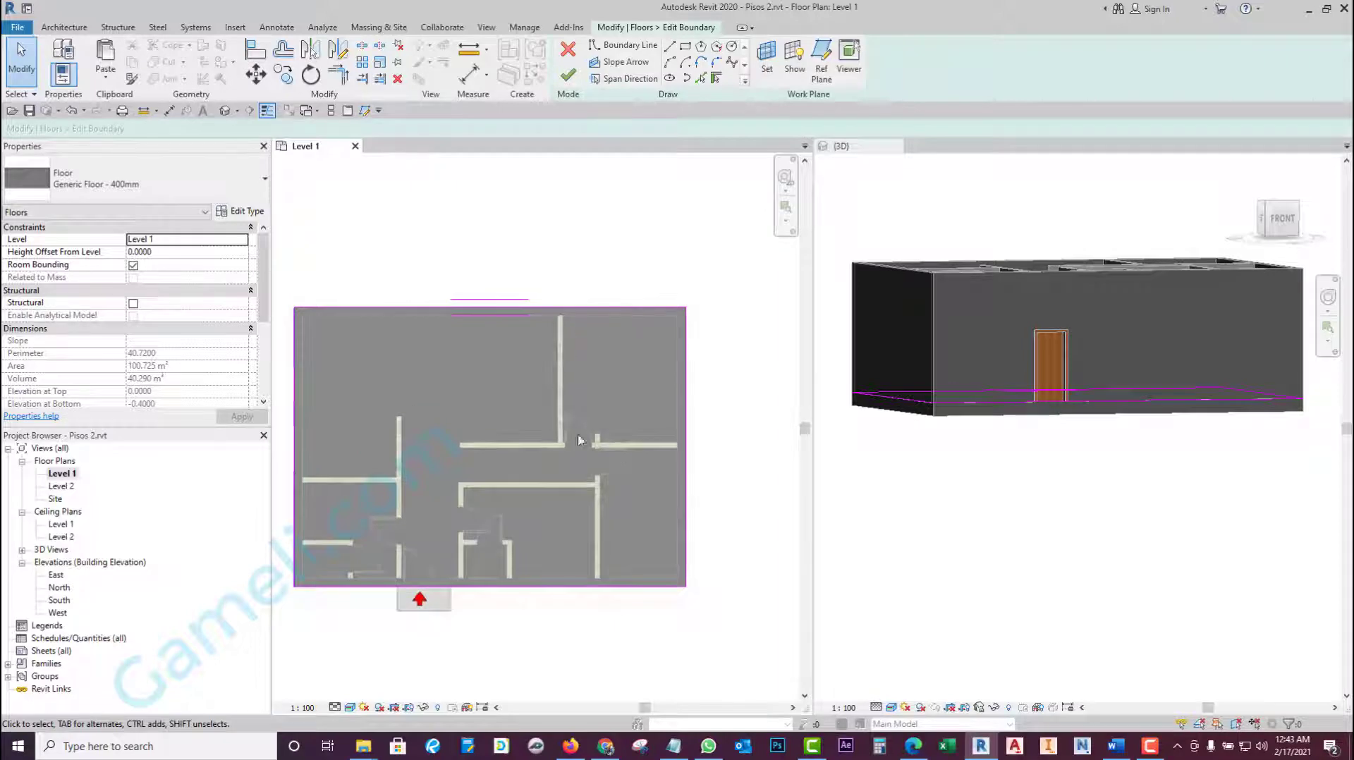
{"action": "scroll", "coordinate": [592, 394], "scroll_direction": "down", "scroll_amount": 1}
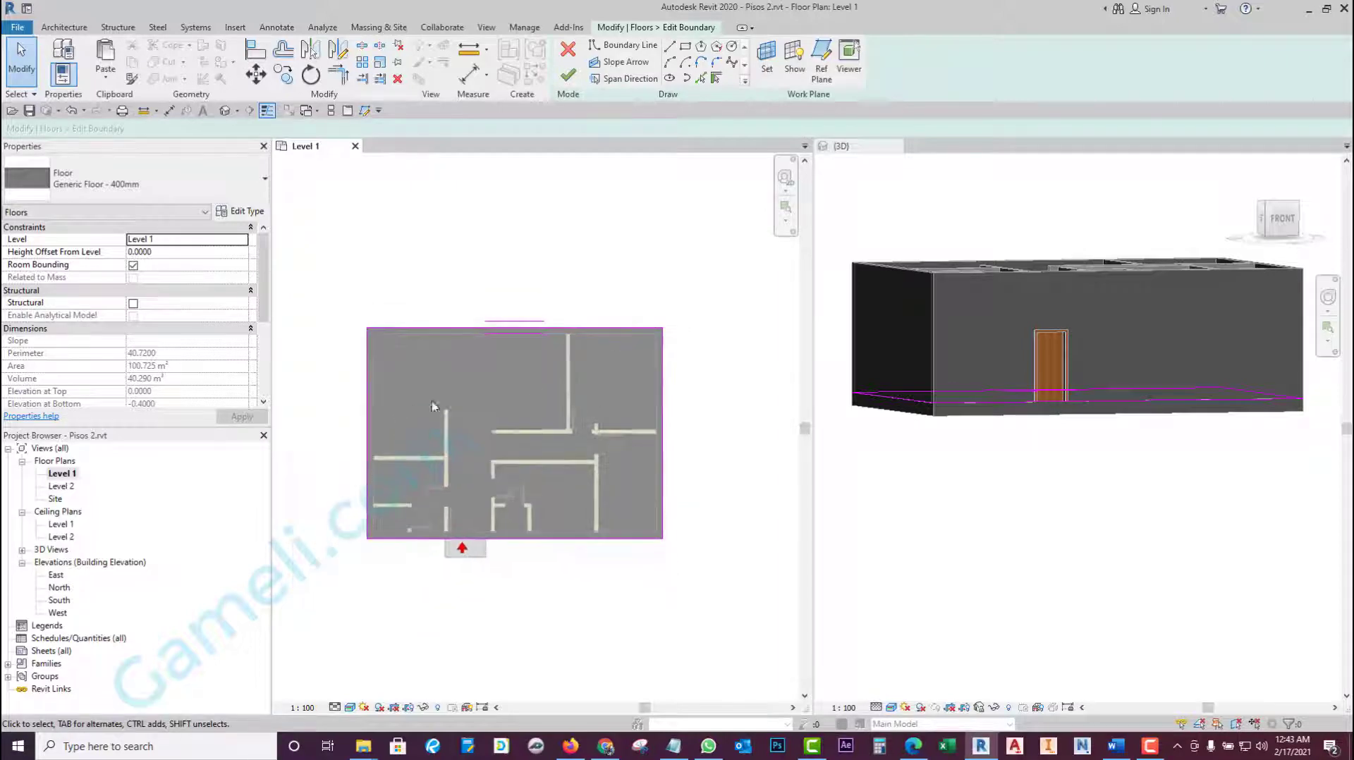
{"action": "left_click", "coordinate": [365, 384]}
{"action": "left_click_drag", "start_coordinate": [365, 383], "coordinate": [557, 358]}
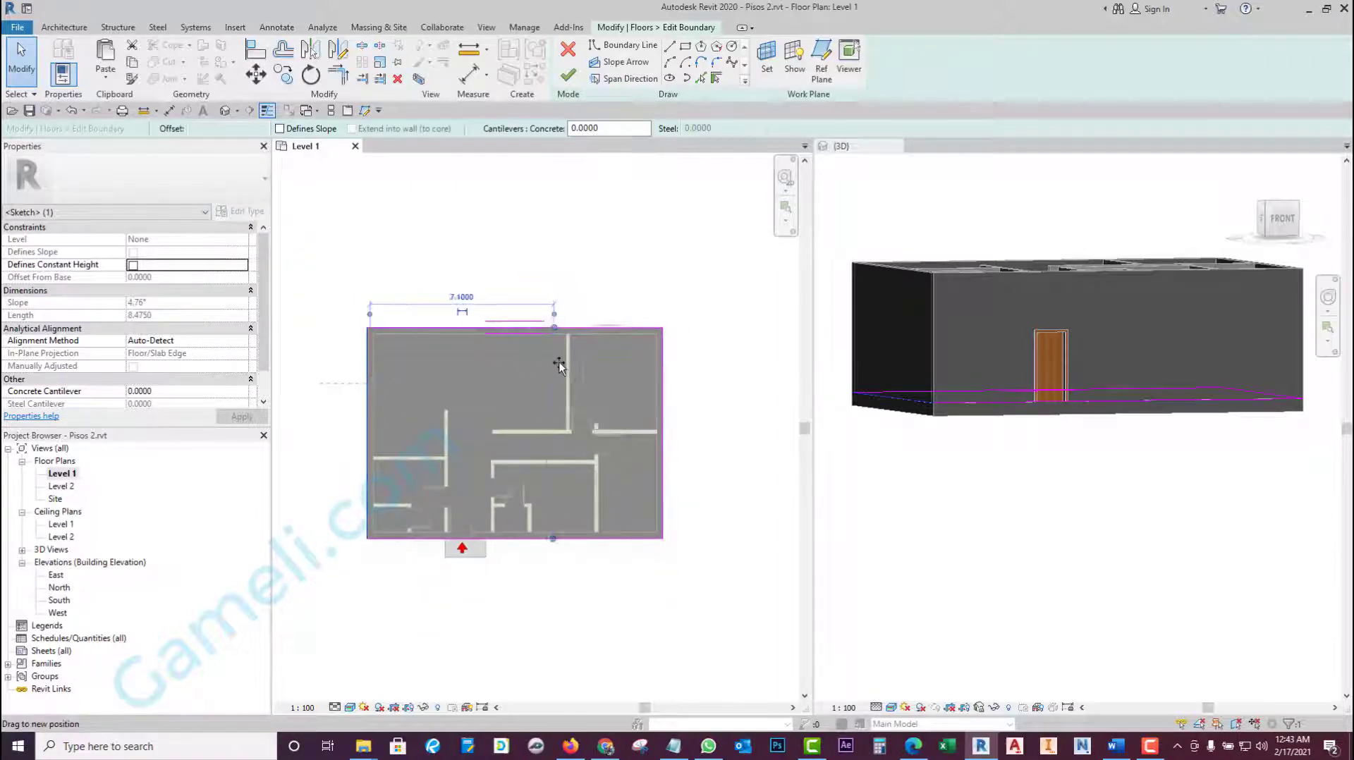
- Move the bottom edge onto the horizontal interior wall and finish, leaving a 15.927 m² slab
{"action": "scroll", "coordinate": [557, 358], "scroll_direction": "up", "scroll_amount": 3}
{"action": "scroll", "coordinate": [557, 360], "scroll_direction": "up", "scroll_amount": 2}
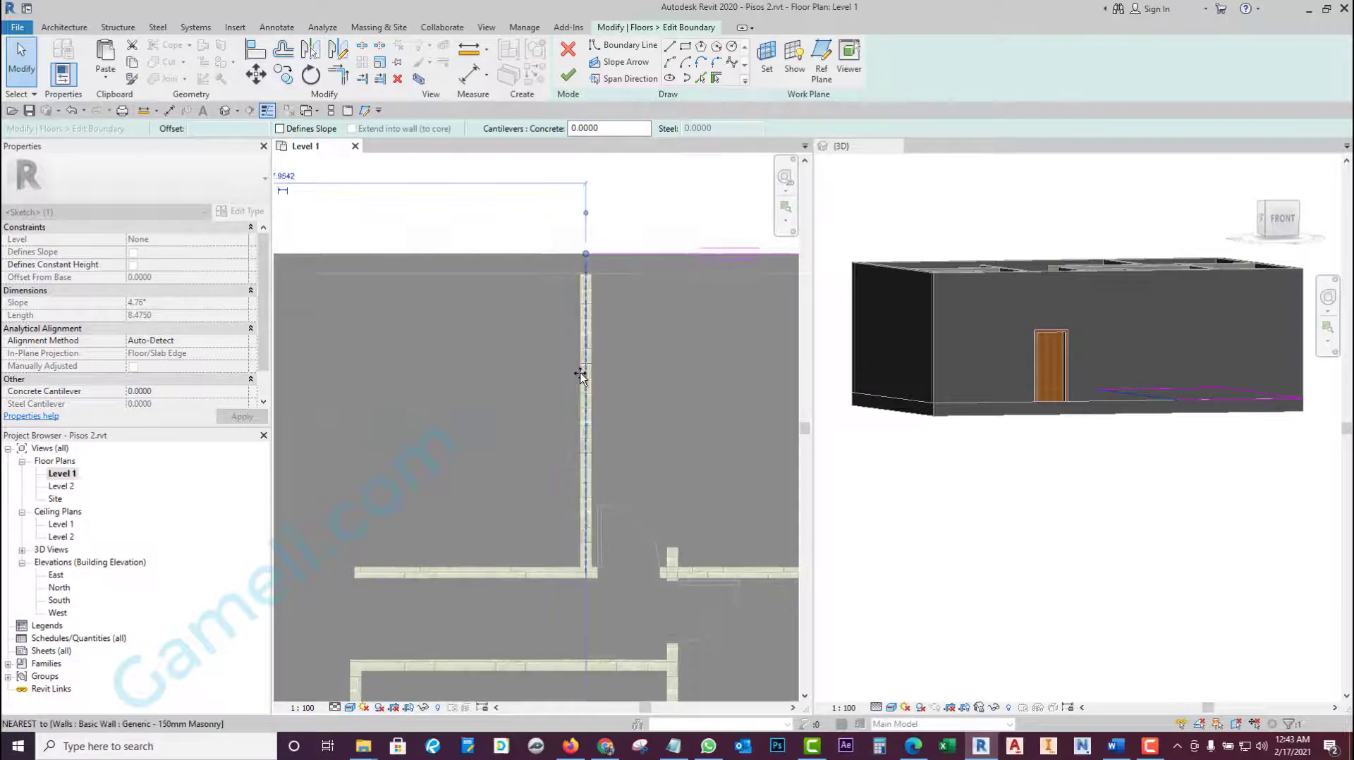
{"action": "scroll", "coordinate": [535, 404], "scroll_direction": "down", "scroll_amount": 3}
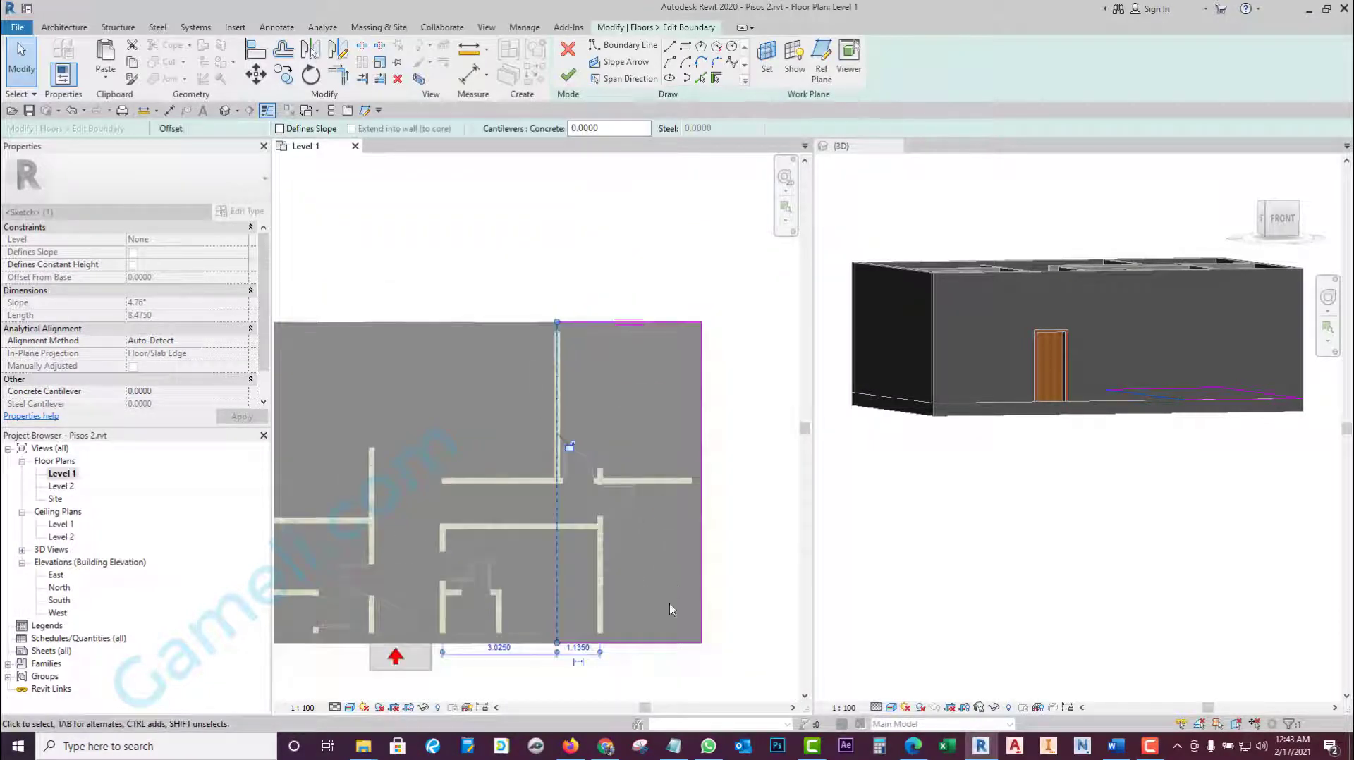
{"action": "left_click_drag", "start_coordinate": [558, 447], "coordinate": [649, 485]}
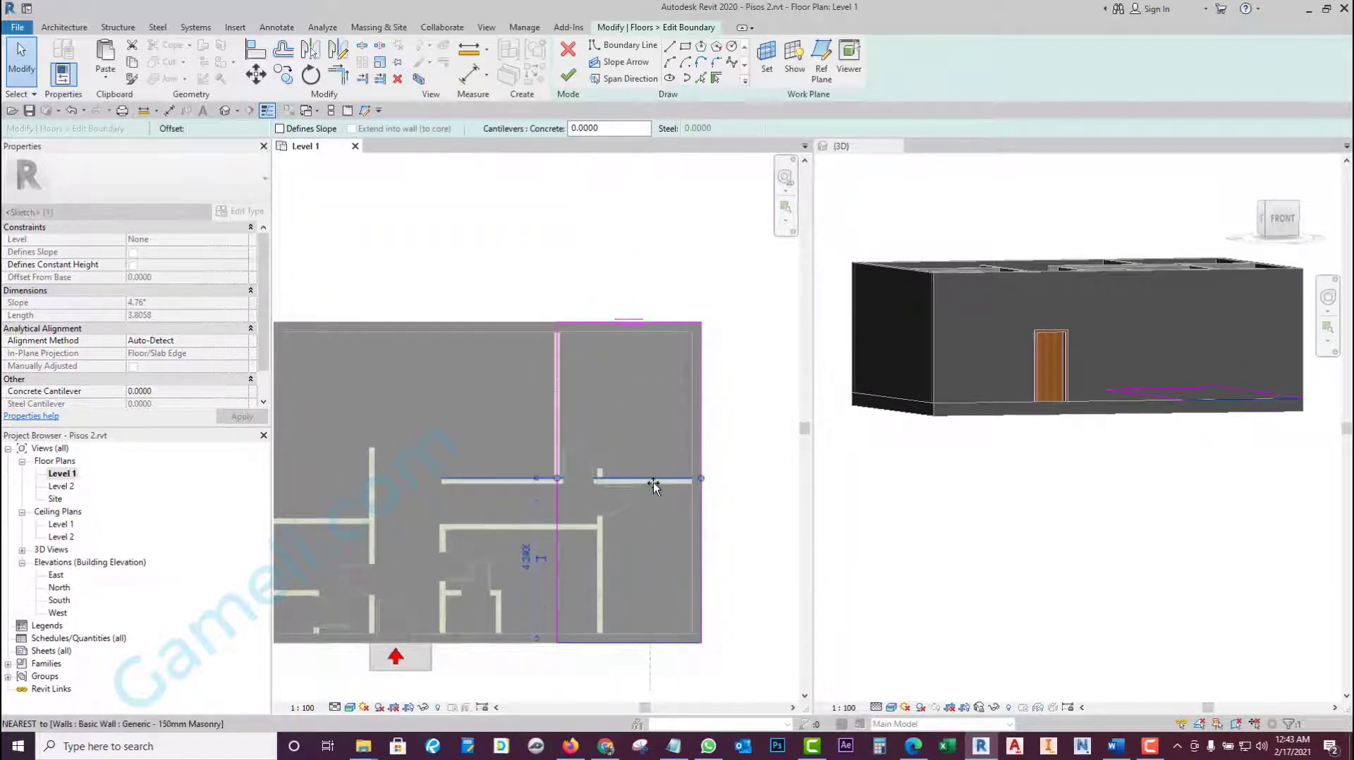
{"action": "scroll", "coordinate": [649, 485], "scroll_direction": "up", "scroll_amount": 2}
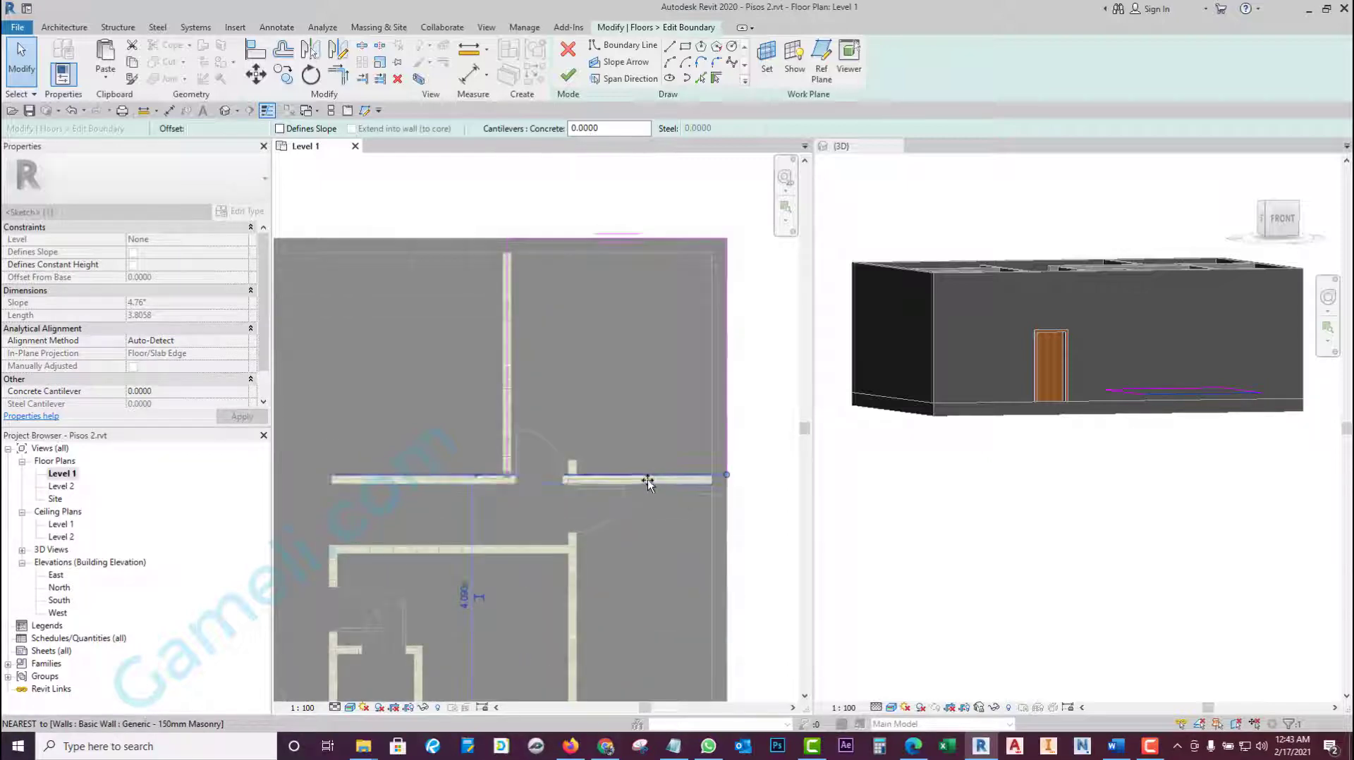
{"action": "scroll", "coordinate": [553, 454], "scroll_direction": "up", "scroll_amount": 1}
{"action": "scroll", "coordinate": [508, 520], "scroll_direction": "down", "scroll_amount": 2}
{"action": "scroll", "coordinate": [564, 505], "scroll_direction": "down", "scroll_amount": 3}
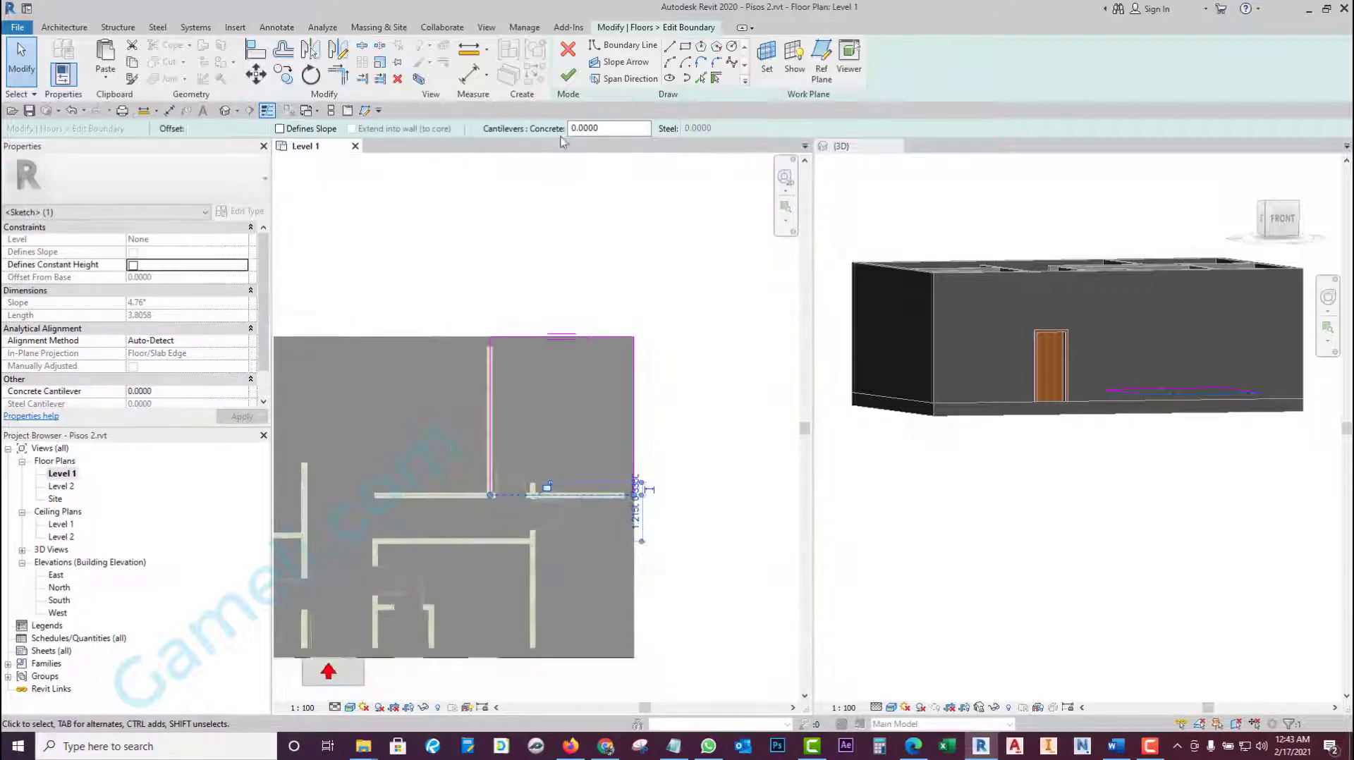
{"action": "left_click", "coordinate": [568, 75]}
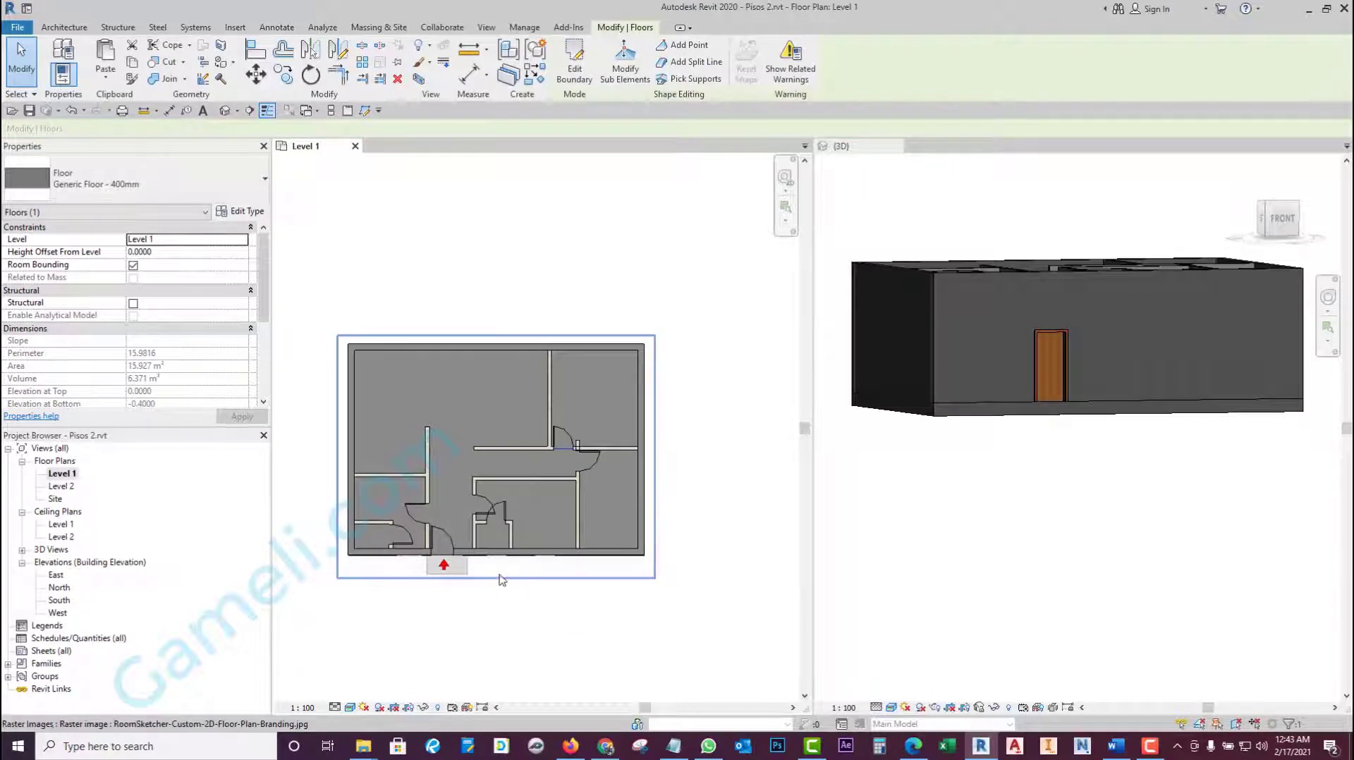
- Select the large 100.725 m² floor slab in the 3D view and orbit to inspect it
{"action": "left_click", "coordinate": [962, 421]}
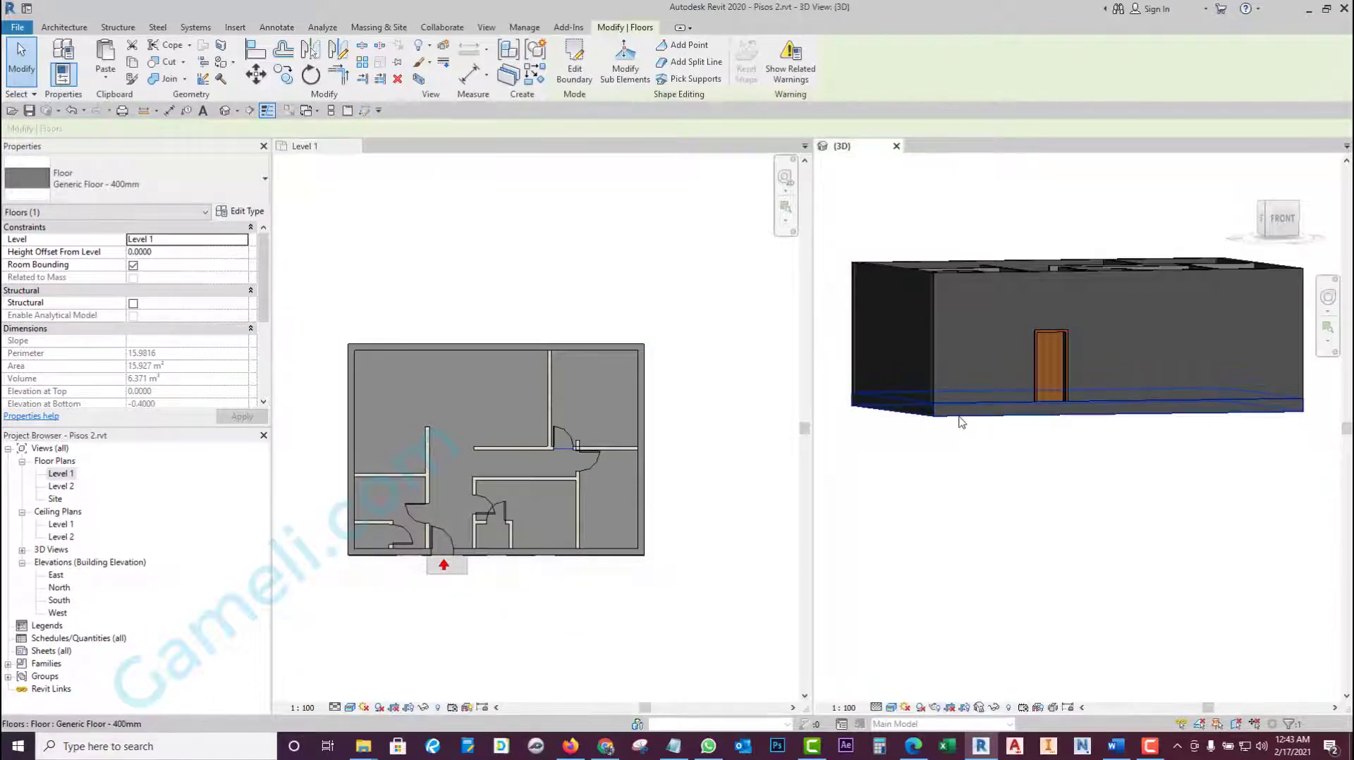
{"action": "scroll", "coordinate": [984, 444], "scroll_direction": "down", "scroll_amount": 2}
{"action": "scroll", "coordinate": [983, 444], "scroll_direction": "up", "scroll_amount": 1}
{"action": "scroll", "coordinate": [987, 433], "scroll_direction": "up", "scroll_amount": 1}
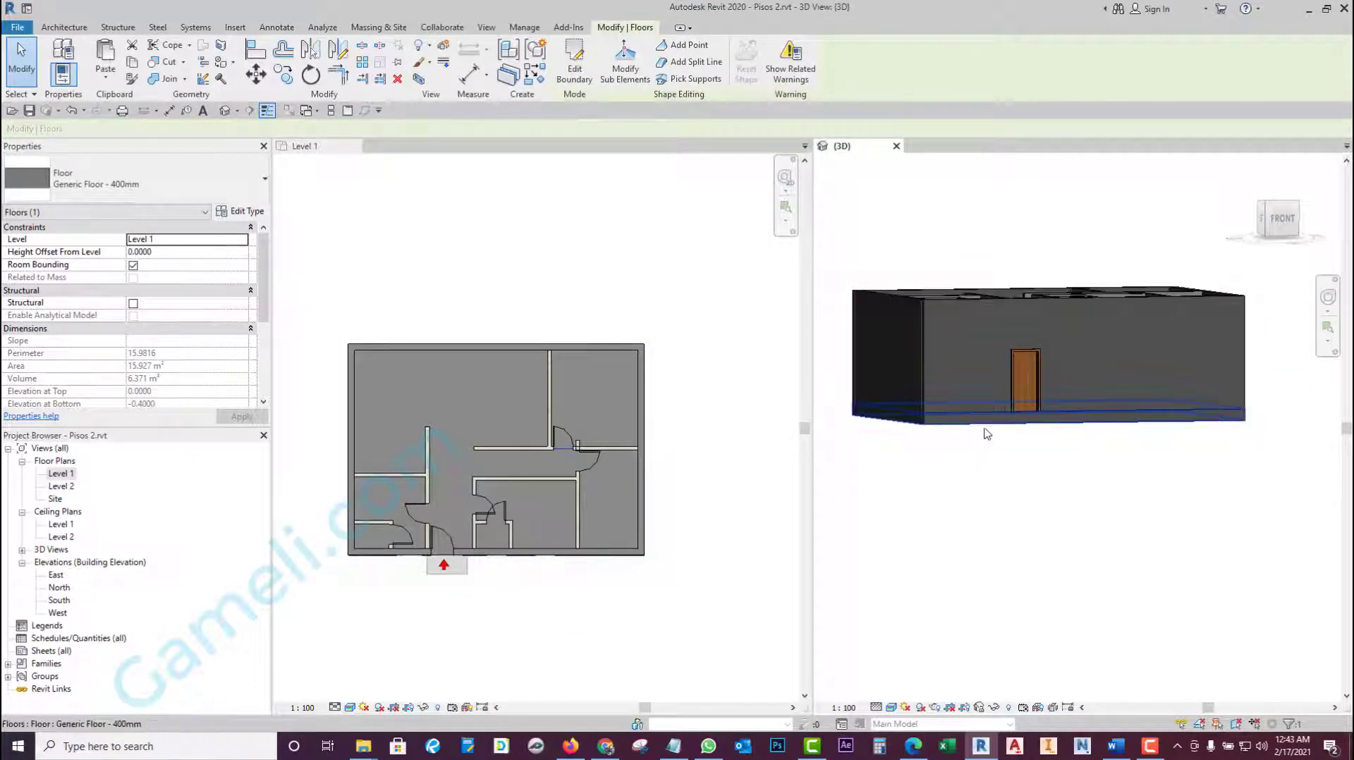
{"action": "left_click", "coordinate": [987, 433]}
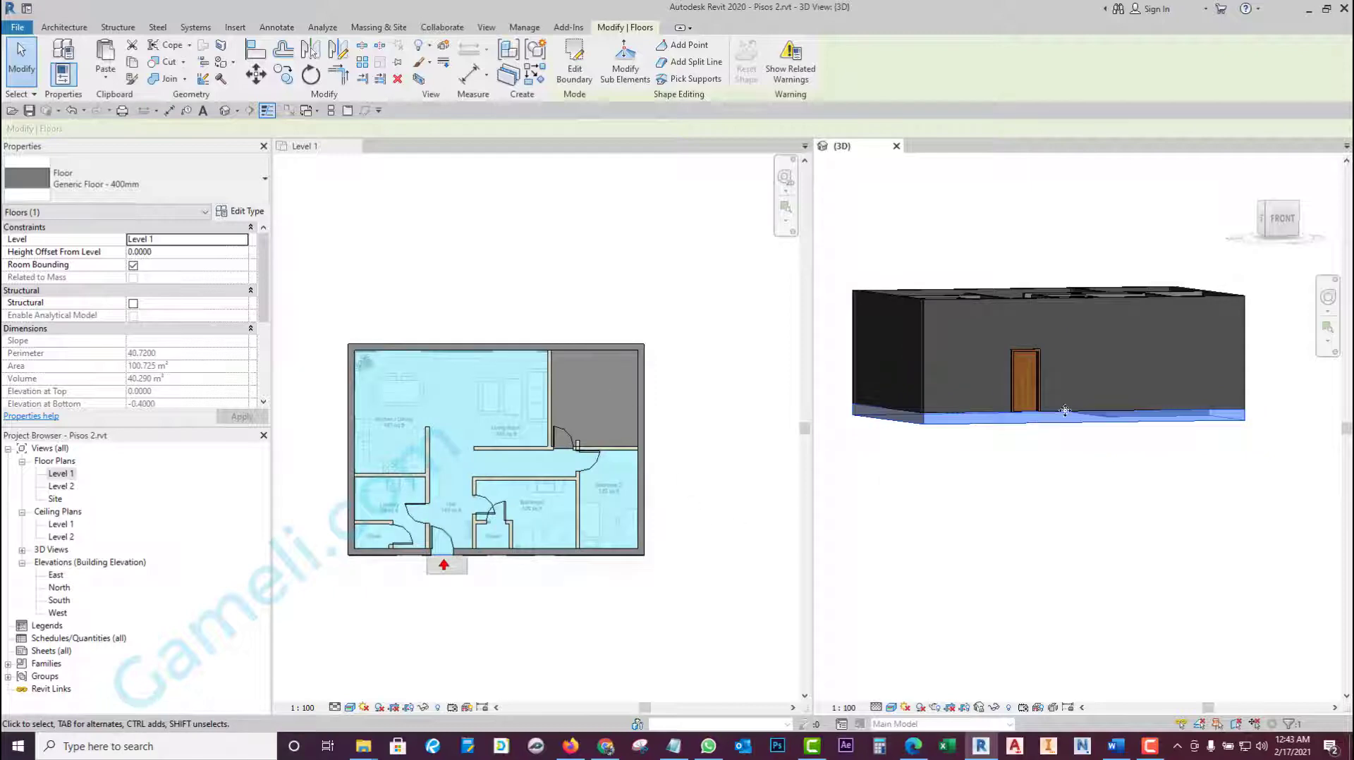
{"action": "middle_click_drag", "start_coordinate": [1016, 473], "coordinate": [1007, 320], "text": "shift"}
{"action": "middle_click_drag", "start_coordinate": [935, 273], "coordinate": [1001, 303], "text": "shift"}
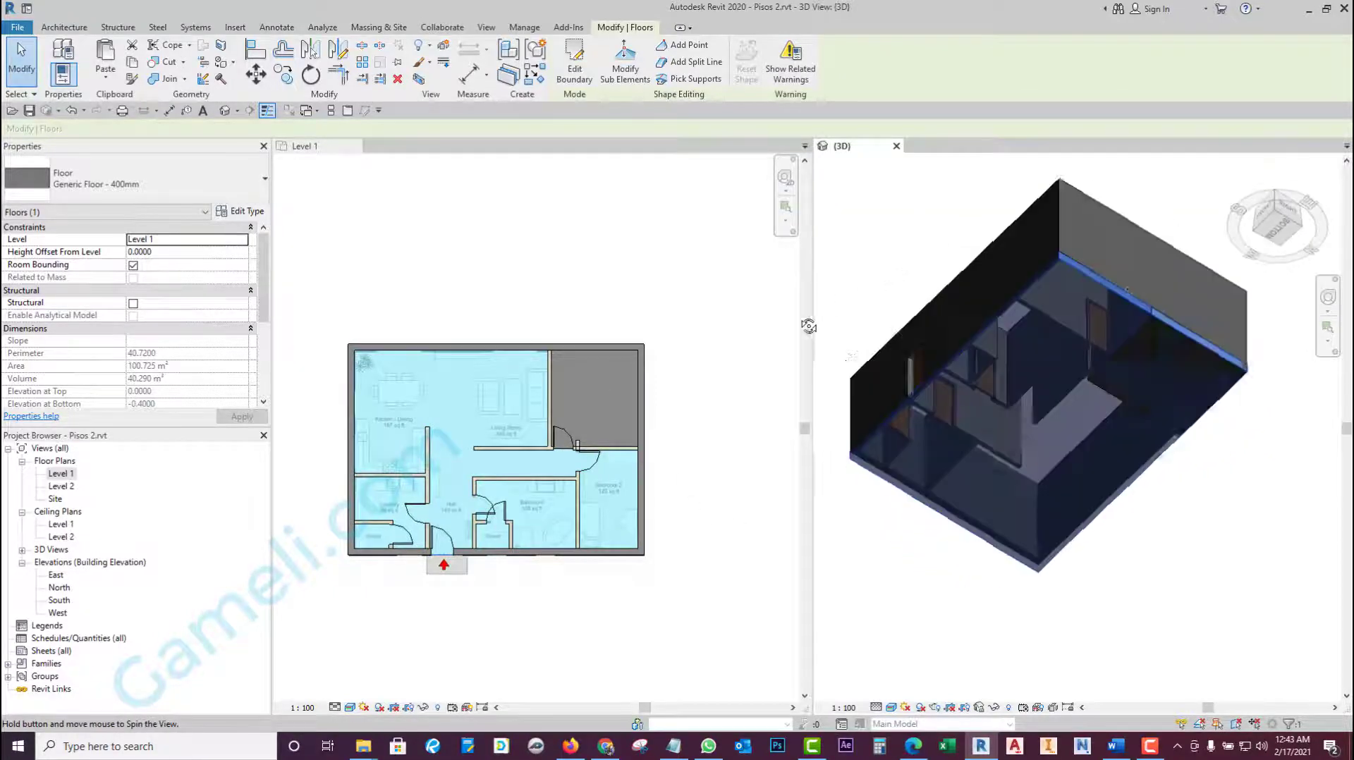
{"action": "scroll", "coordinate": [1164, 372], "scroll_direction": "up", "scroll_amount": 3}
{"action": "scroll", "coordinate": [1087, 283], "scroll_direction": "up", "scroll_amount": 2}
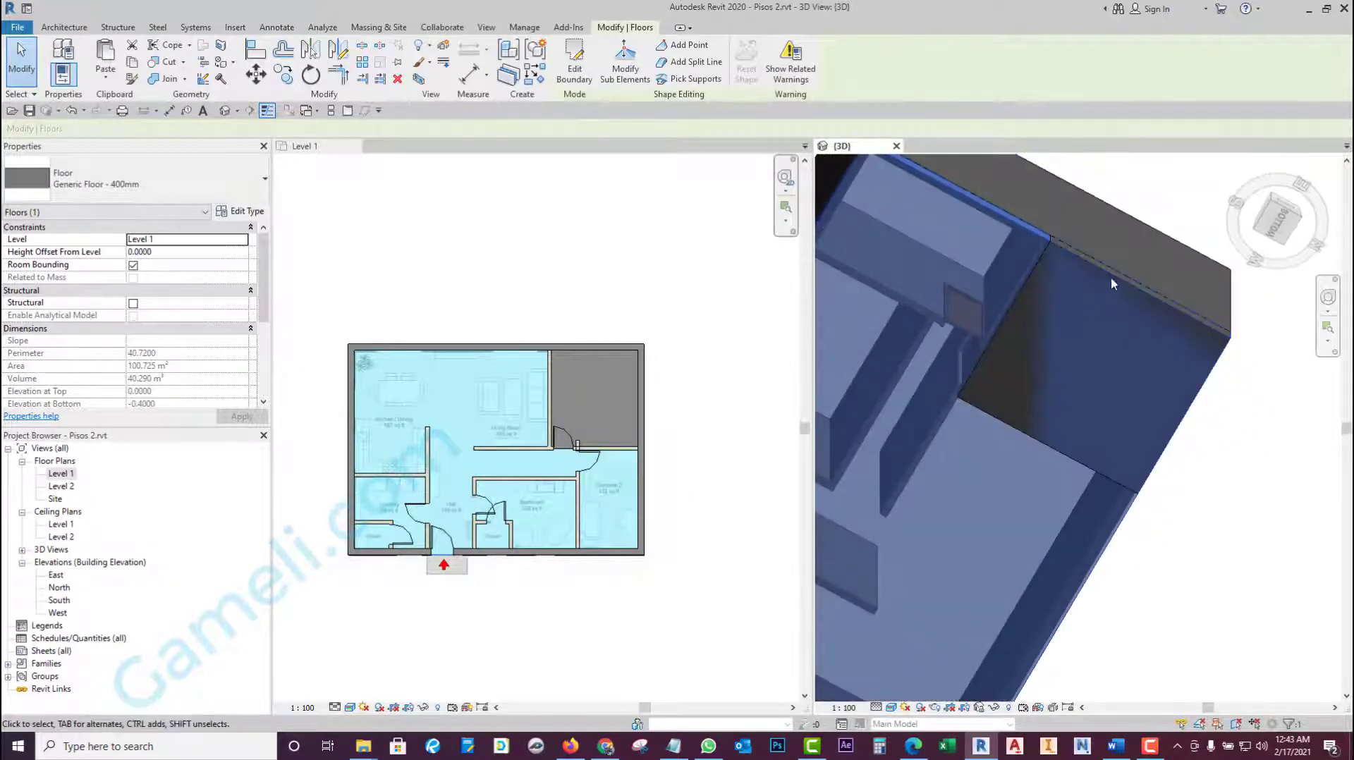
{"action": "scroll", "coordinate": [1082, 290], "scroll_direction": "down", "scroll_amount": 5}
{"action": "scroll", "coordinate": [695, 469], "scroll_direction": "down", "scroll_amount": 1}
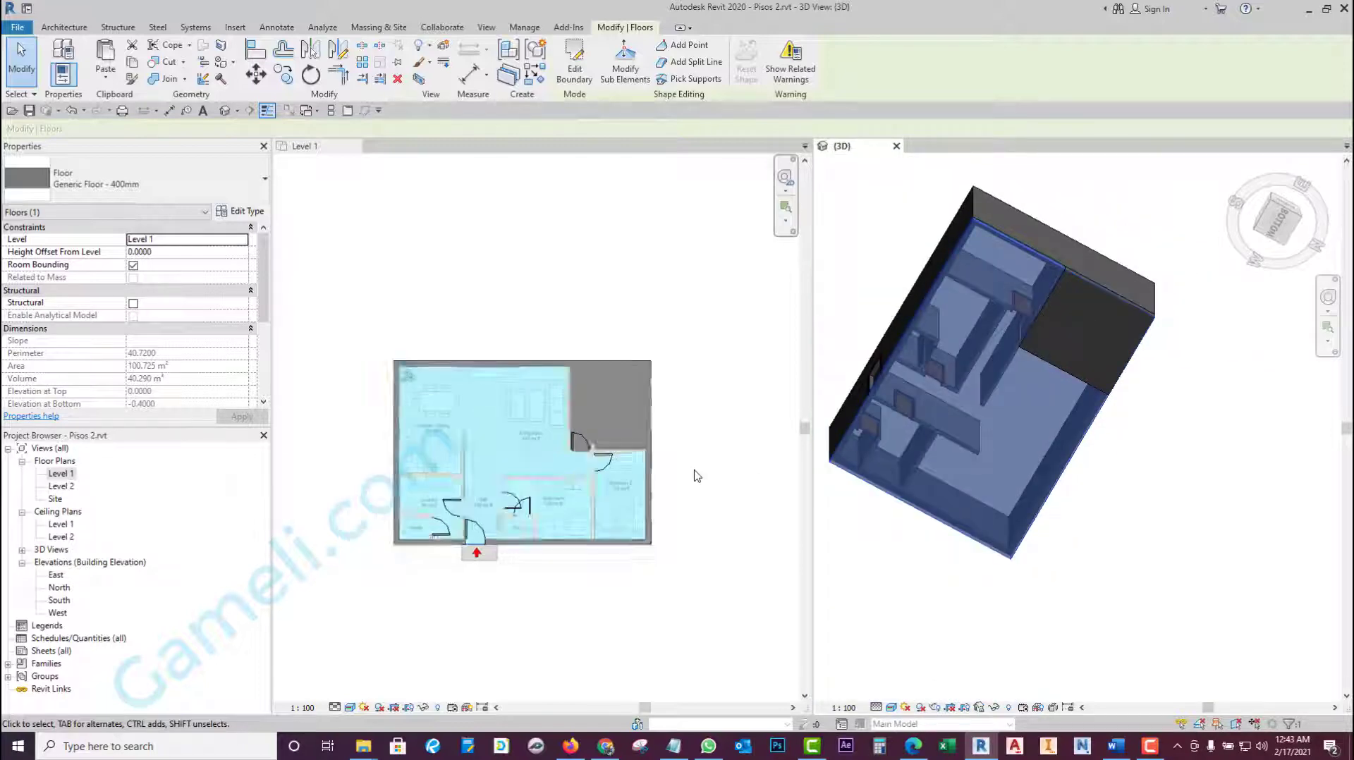
{"action": "scroll", "coordinate": [676, 445], "scroll_direction": "up", "scroll_amount": 2}
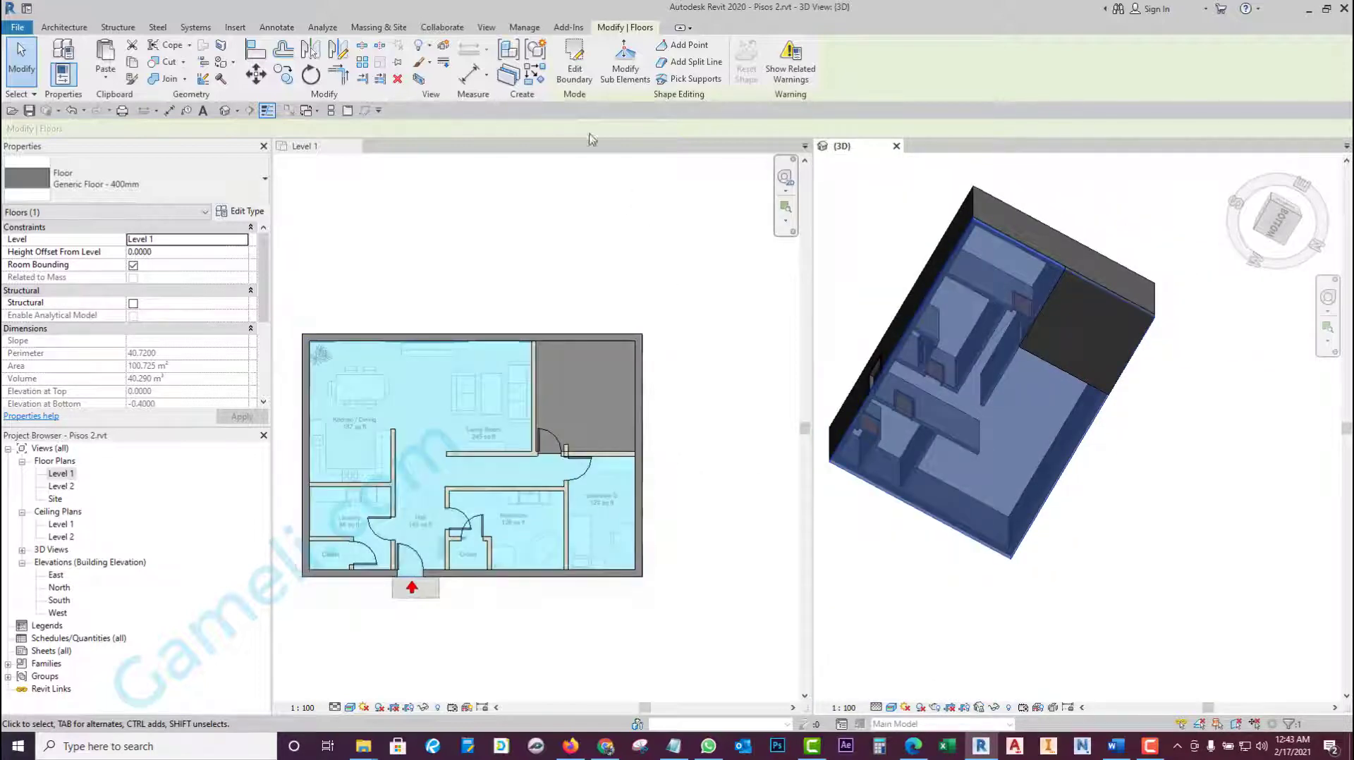
- Open the large floor's boundary sketch, leave it unchanged, and return to the 3D view
{"action": "left_click", "coordinate": [574, 60]}
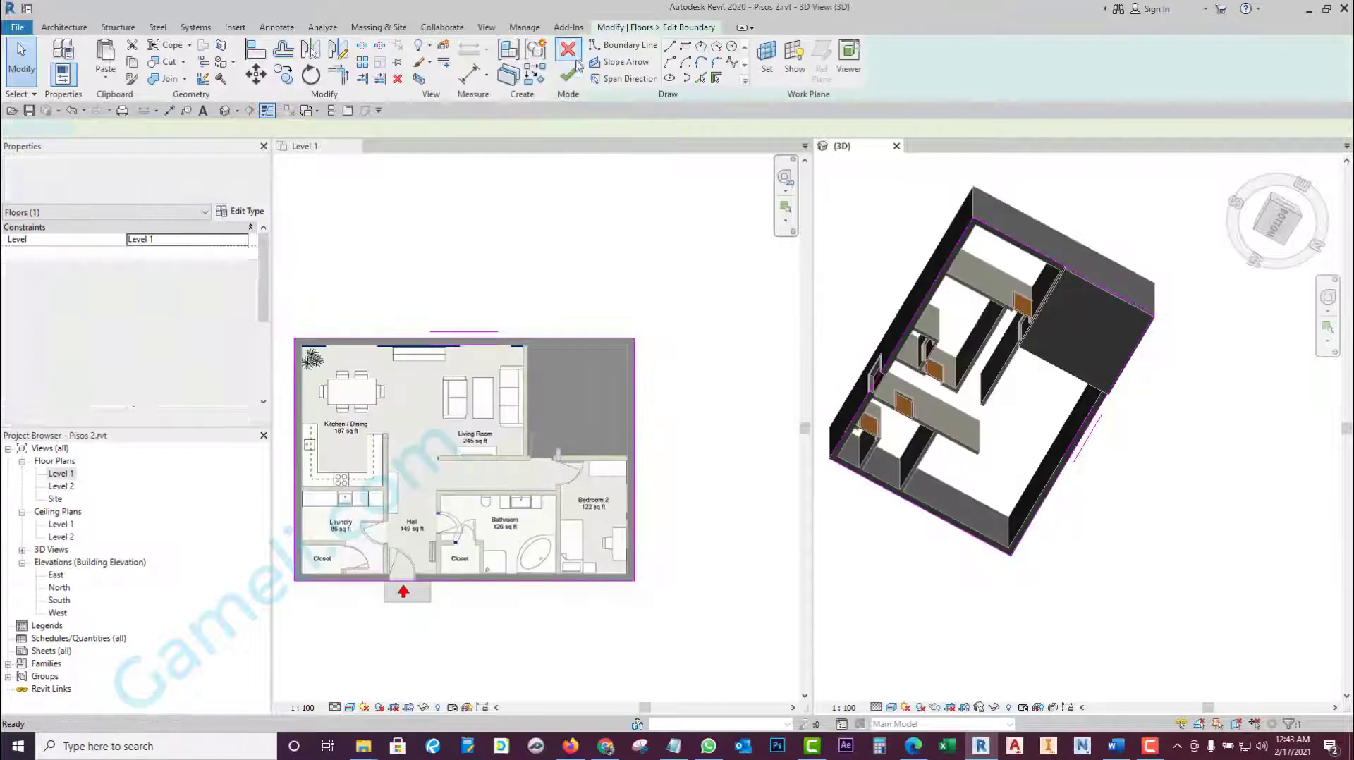
{"action": "scroll", "coordinate": [605, 356], "scroll_direction": "up", "scroll_amount": 2}
{"action": "scroll", "coordinate": [605, 355], "scroll_direction": "down", "scroll_amount": 2}
{"action": "scroll", "coordinate": [596, 364], "scroll_direction": "down", "scroll_amount": 1}
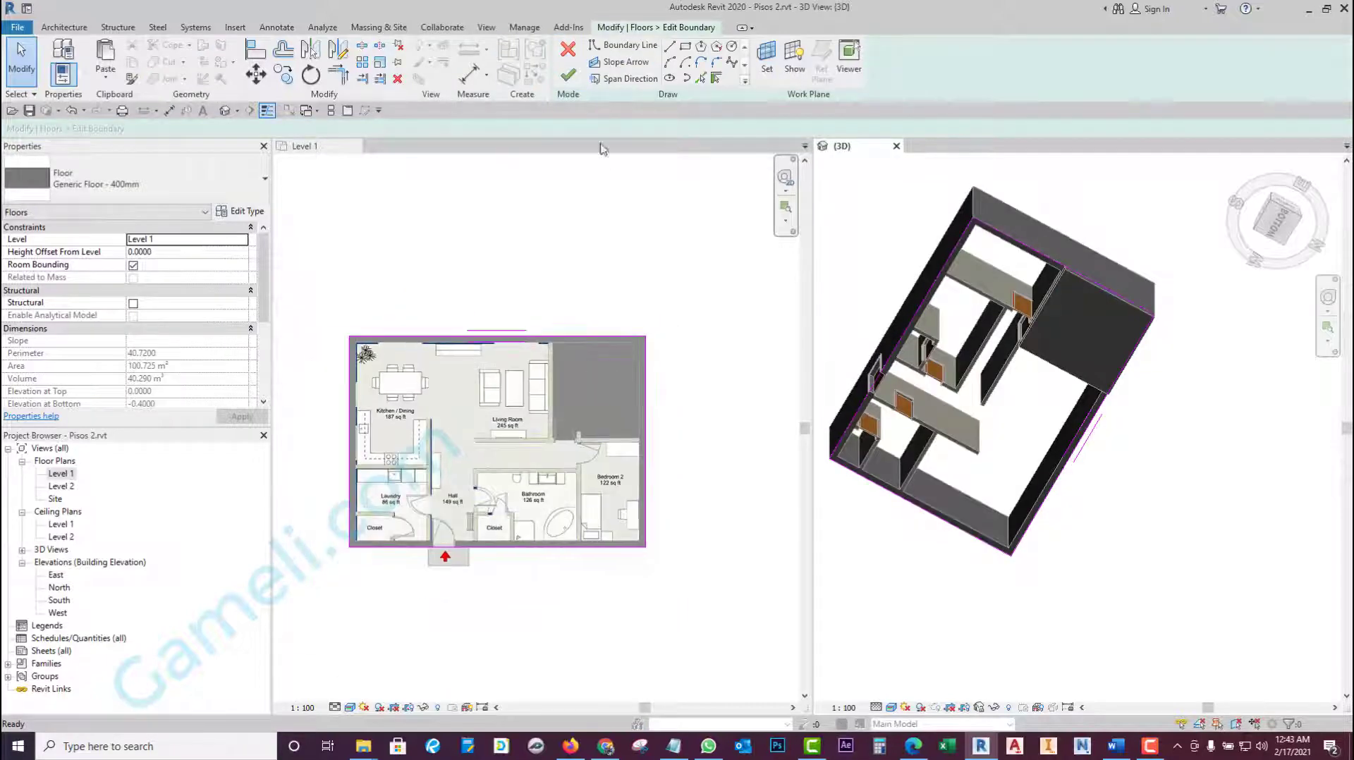
{"action": "left_click", "coordinate": [572, 55]}
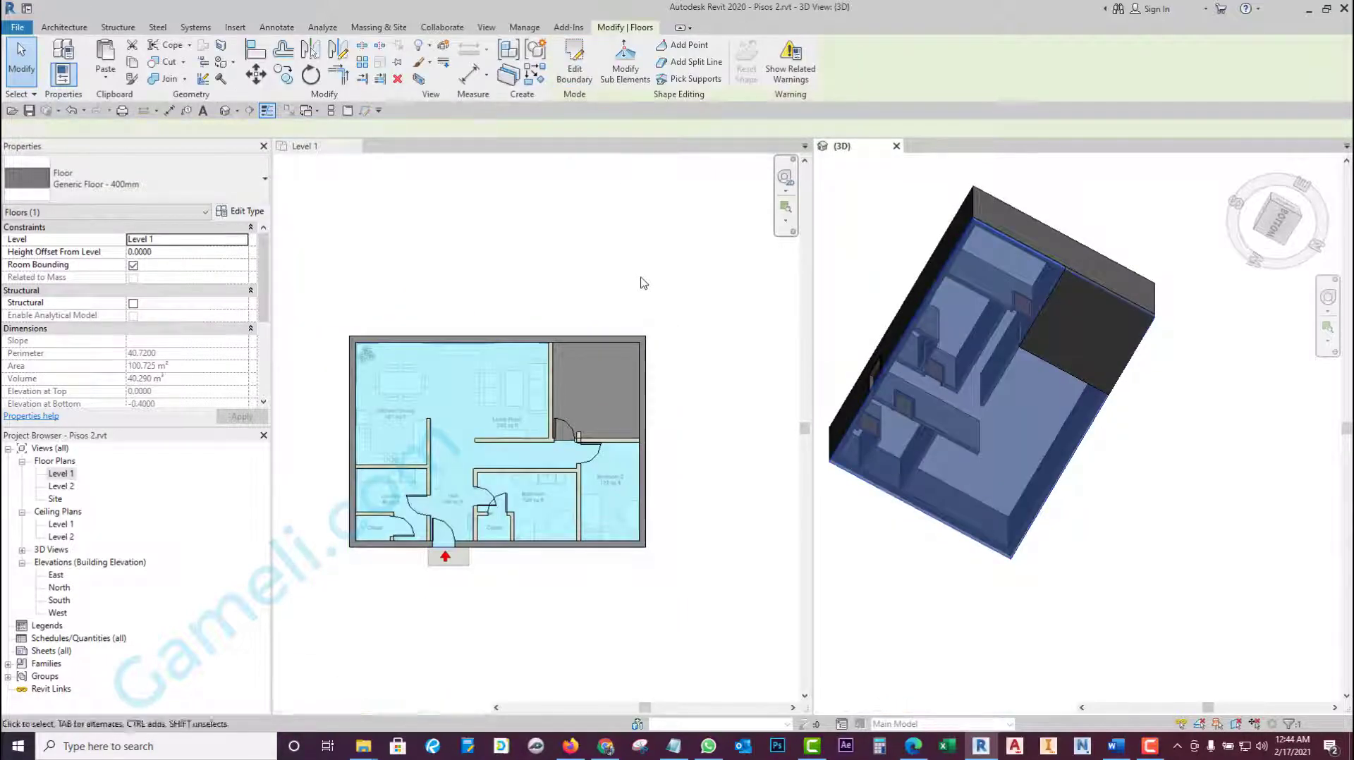
{"action": "left_click", "coordinate": [1151, 200]}
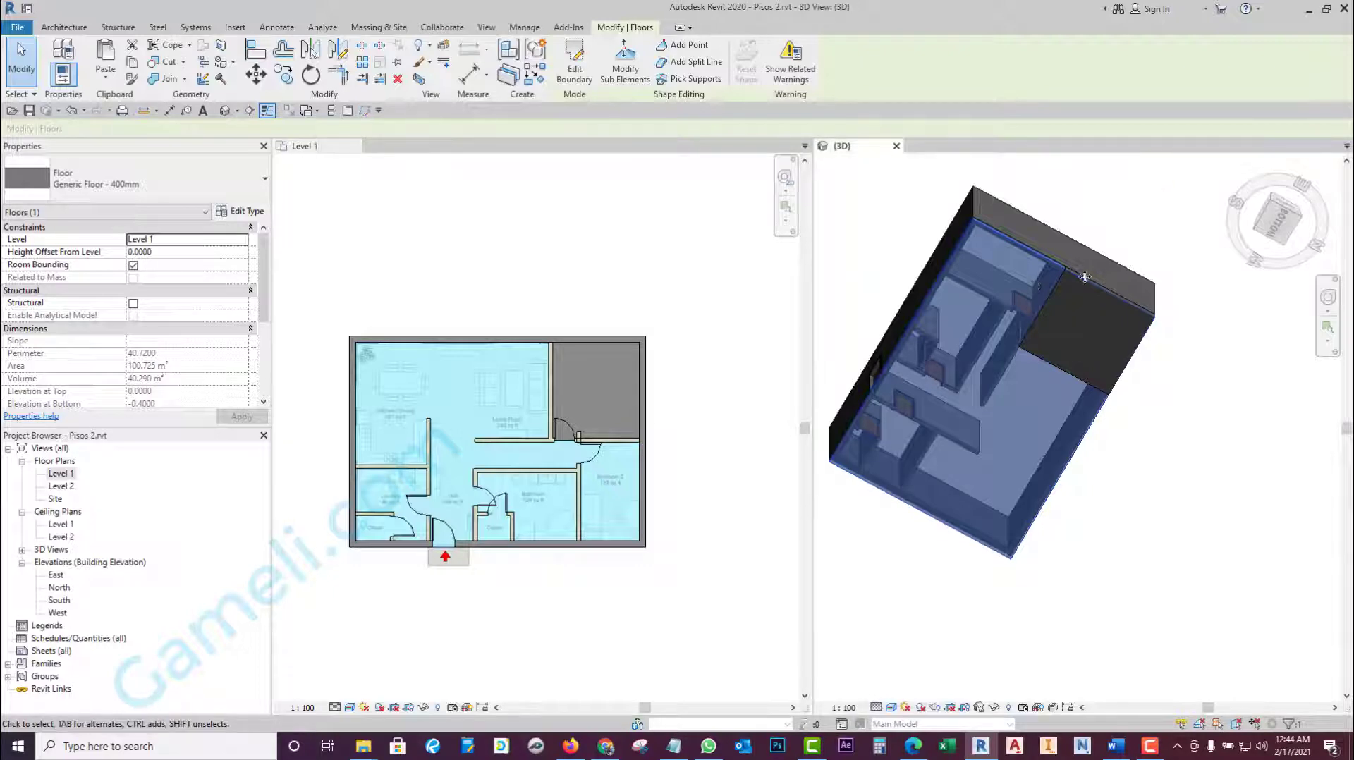
{"action": "scroll", "coordinate": [1052, 318], "scroll_direction": "up", "scroll_amount": 1}
{"action": "scroll", "coordinate": [1054, 320], "scroll_direction": "down", "scroll_amount": 2}
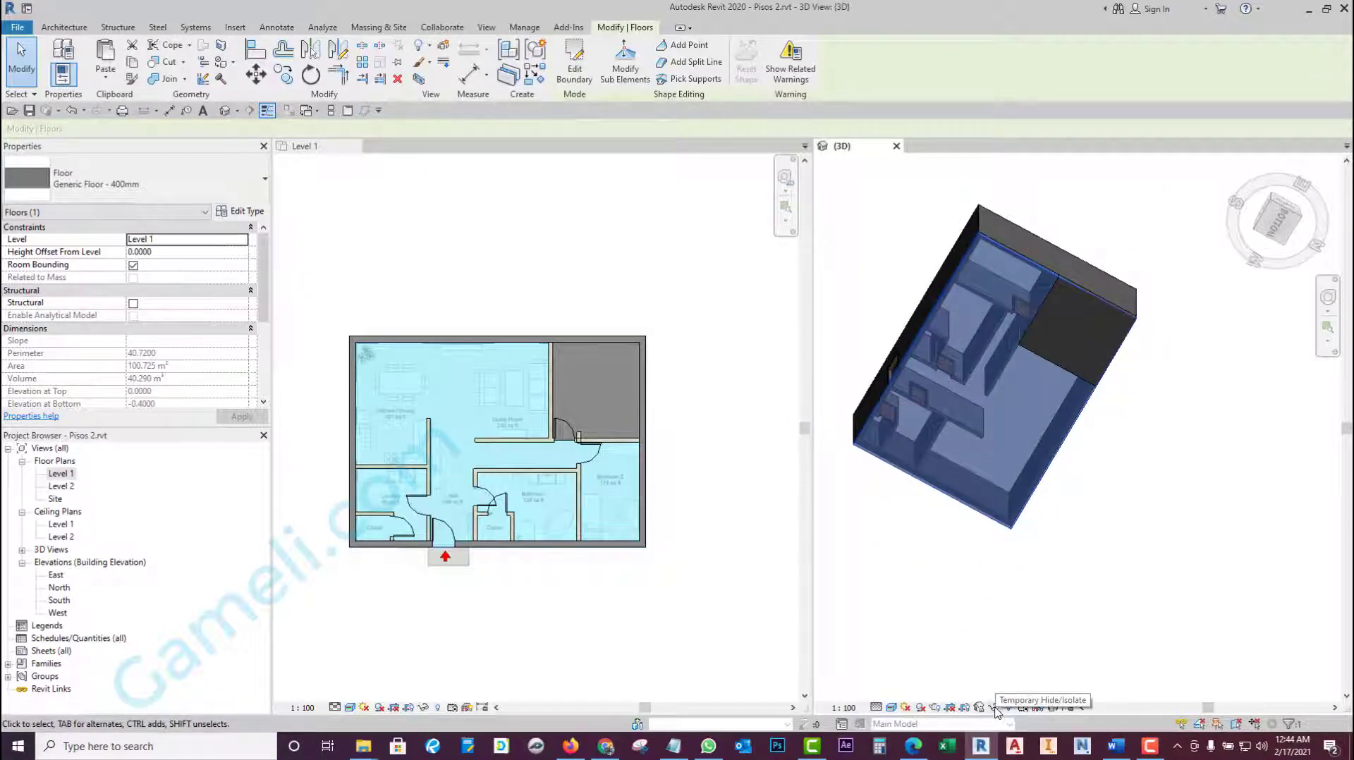
- Isolate the Floors category in the 3D view, leaving only the slabs visible
{"action": "left_click", "coordinate": [996, 668]}
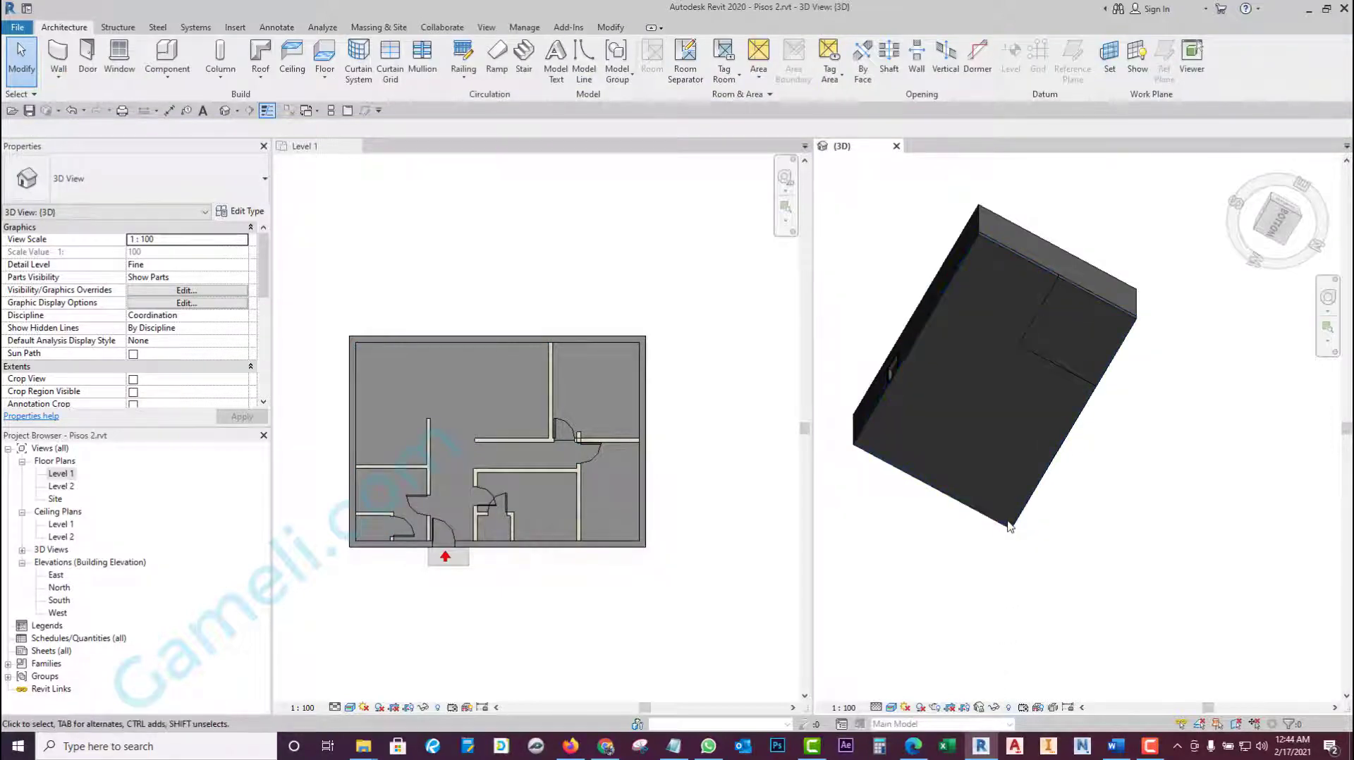
{"action": "left_click", "coordinate": [1004, 527]}
{"action": "left_click", "coordinate": [994, 707]}
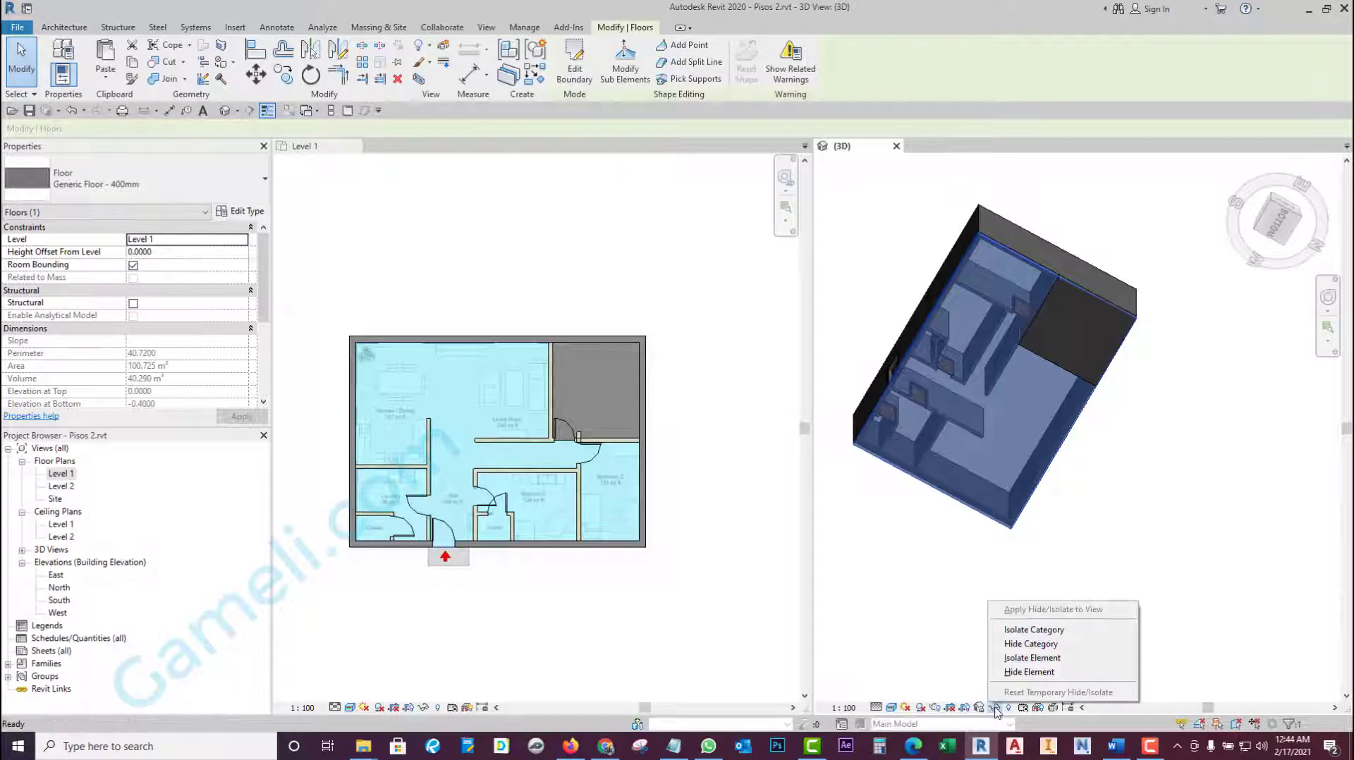
{"action": "left_click", "coordinate": [1033, 629]}
{"action": "mouse_move", "coordinate": [1031, 634]}
{"action": "middle_mouse_down", "text": "shift"}
{"action": "mouse_move", "coordinate": [1016, 560]}
{"action": "mouse_move", "coordinate": [1191, 520]}
{"action": "mouse_move", "coordinate": [1173, 502]}
{"action": "mouse_move", "coordinate": [1147, 550]}
{"action": "middle_mouse_up", "text": "shift"}
{"action": "scroll", "coordinate": [1041, 498], "scroll_direction": "up", "scroll_amount": 3}
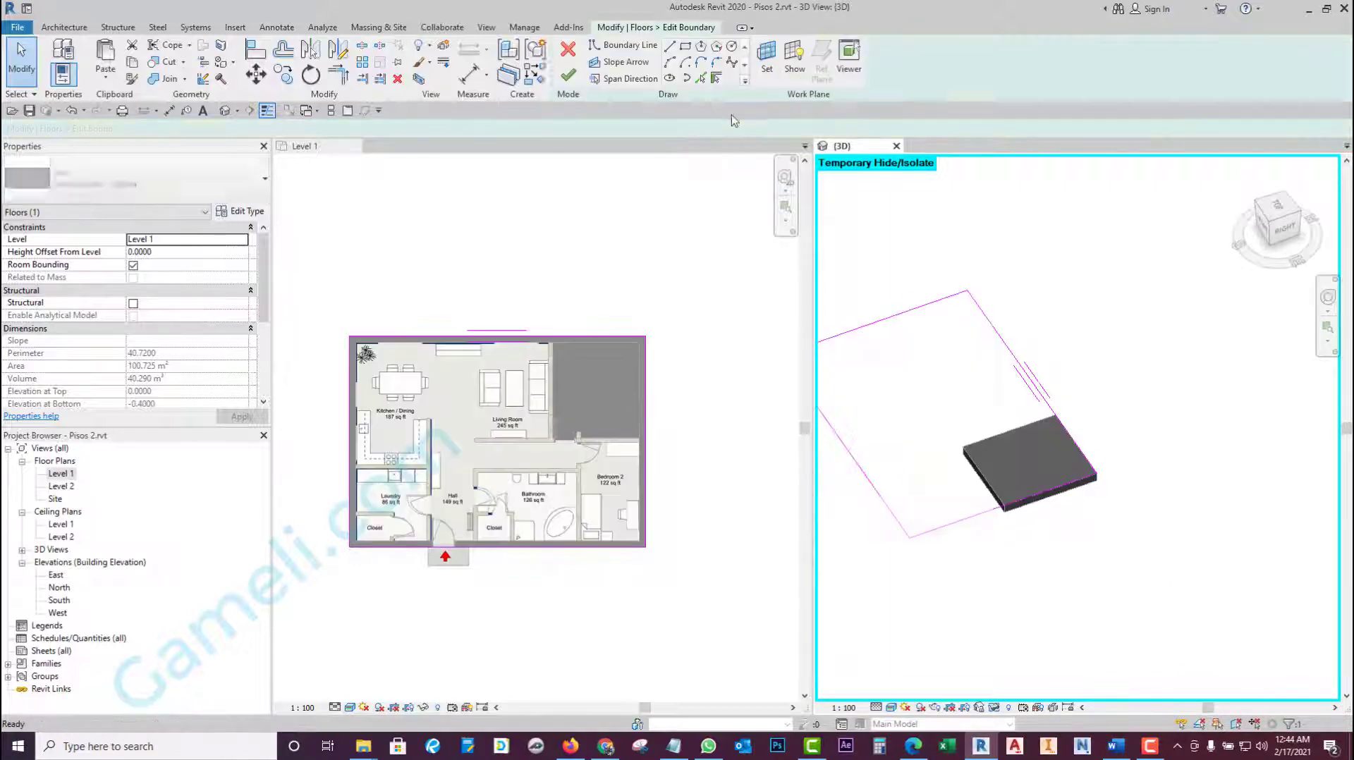
- Trim the large floor's boundary around the corner slab with Pick Lines, reducing it to 84.798 m²
{"action": "left_click", "coordinate": [574, 65]}
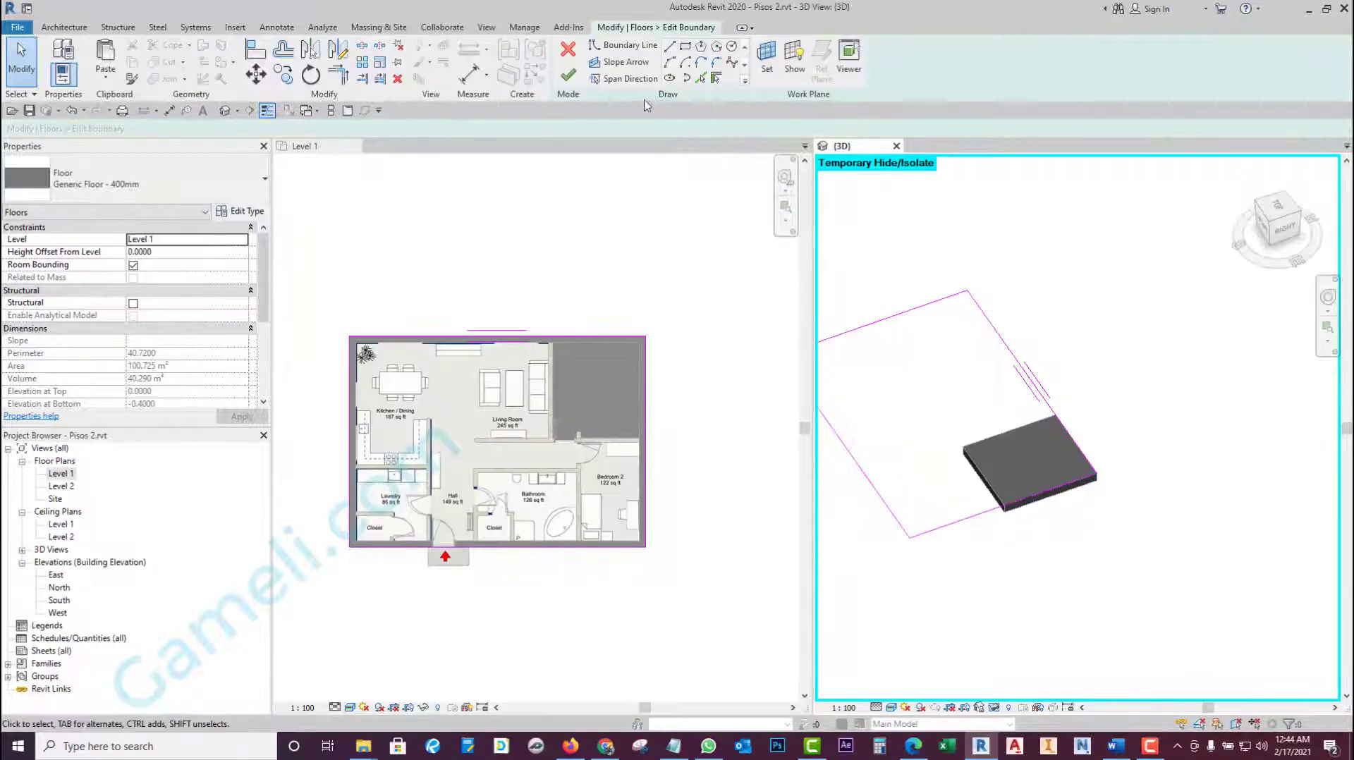
{"action": "left_click", "coordinate": [700, 78]}
{"action": "scroll", "coordinate": [962, 468], "scroll_direction": "up", "scroll_amount": 2}
{"action": "scroll", "coordinate": [973, 472], "scroll_direction": "up", "scroll_amount": 2}
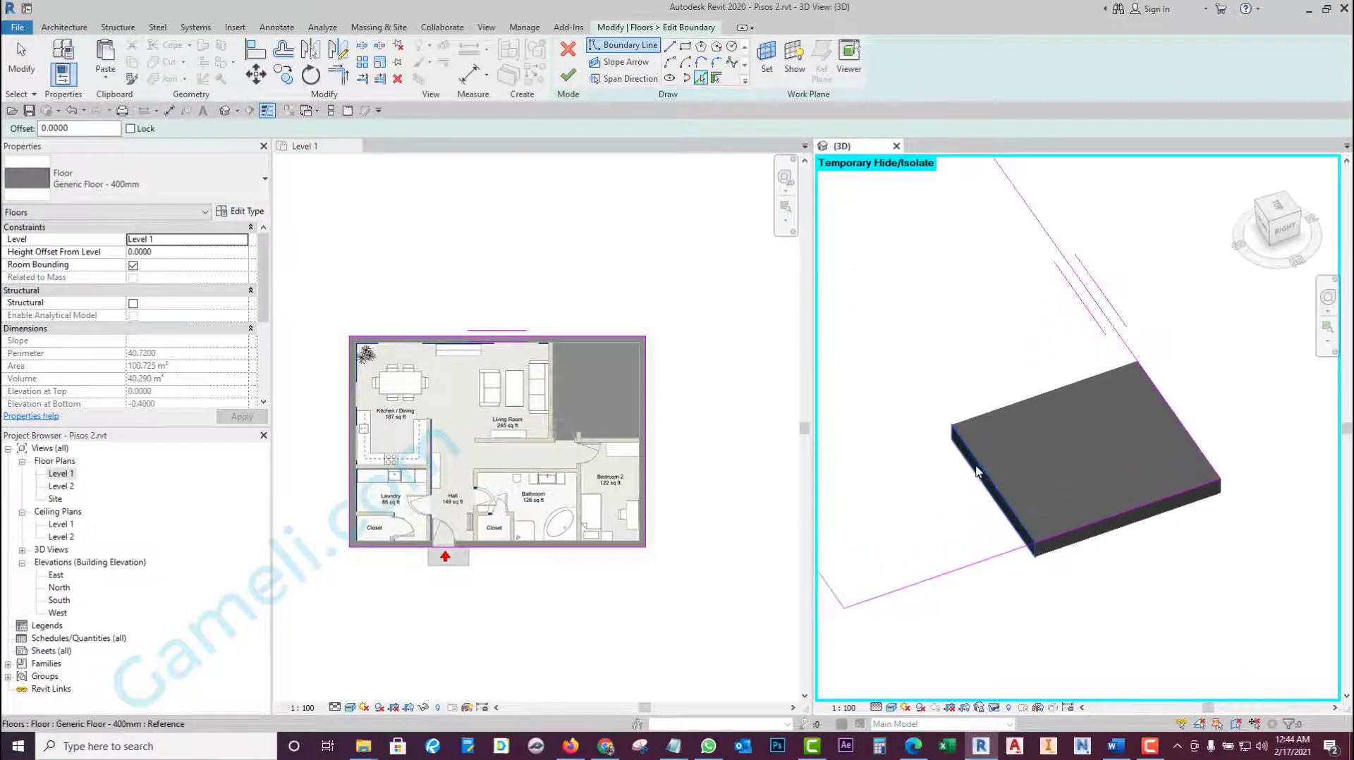
{"action": "left_click", "coordinate": [1020, 402]}
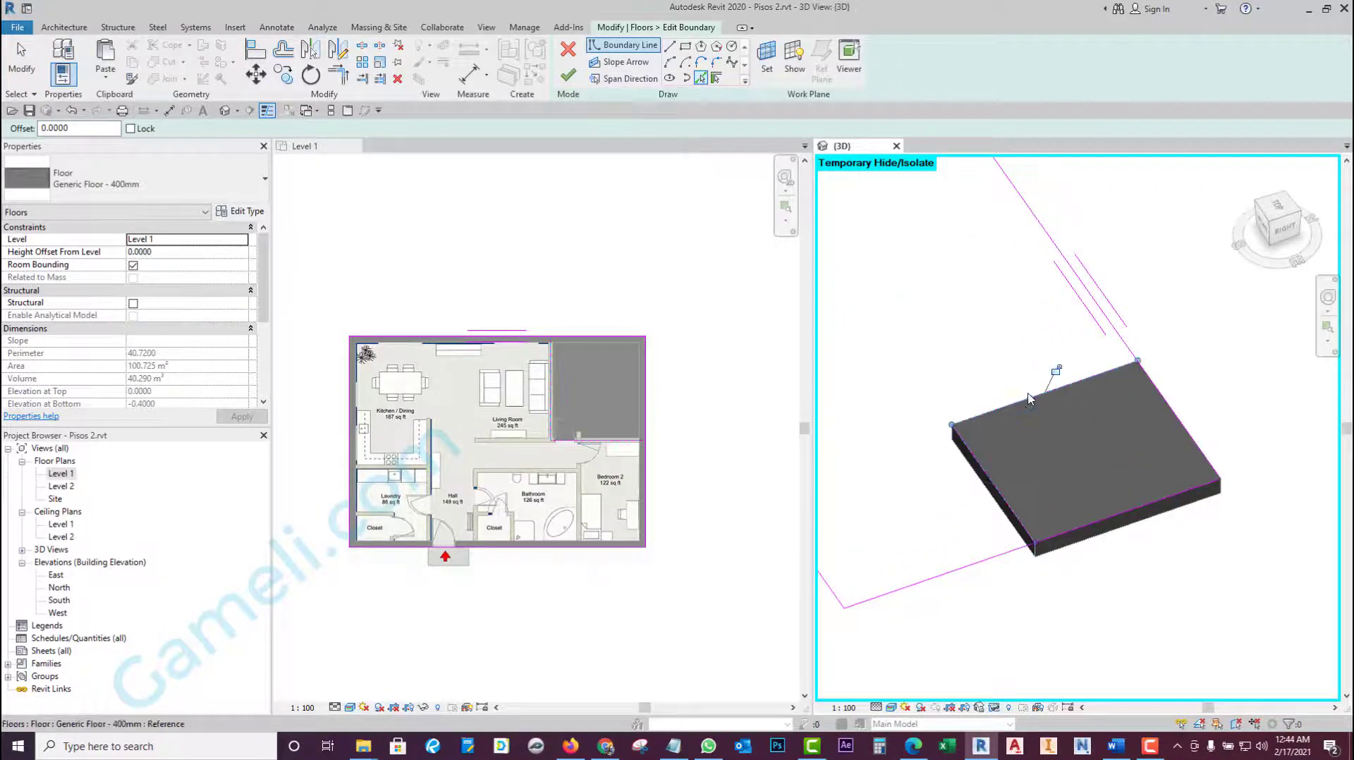
{"action": "left_click", "coordinate": [344, 82]}
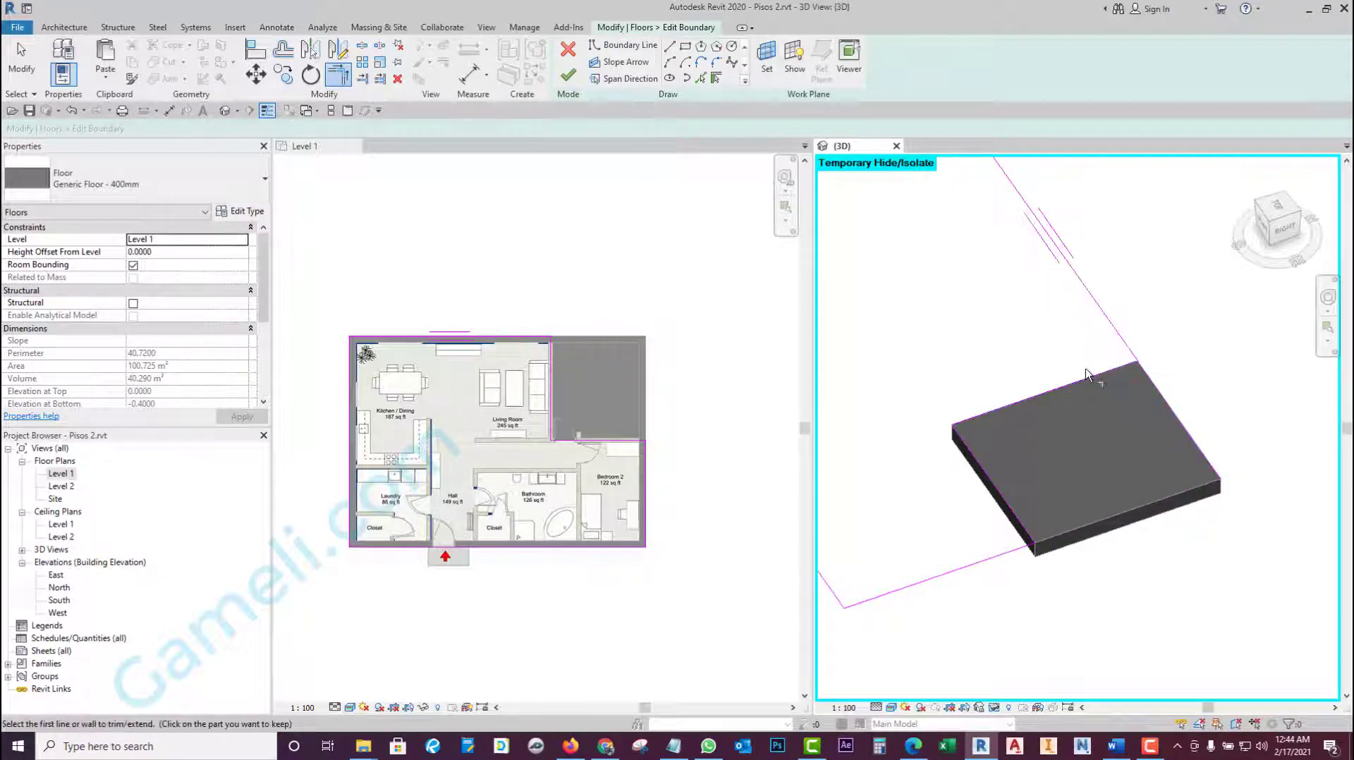
{"action": "left_click", "coordinate": [570, 74]}
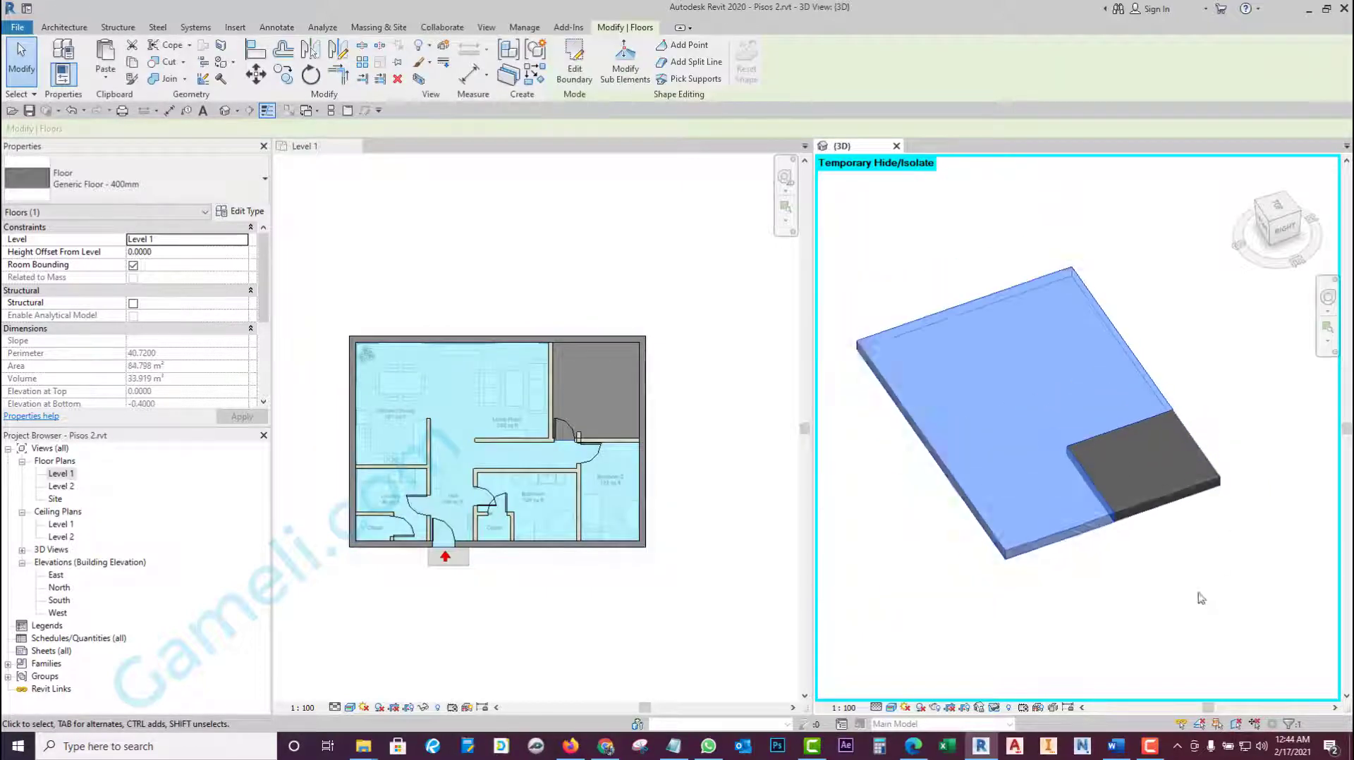
{"action": "left_click", "coordinate": [1202, 597]}
{"action": "left_click", "coordinate": [1207, 486]}
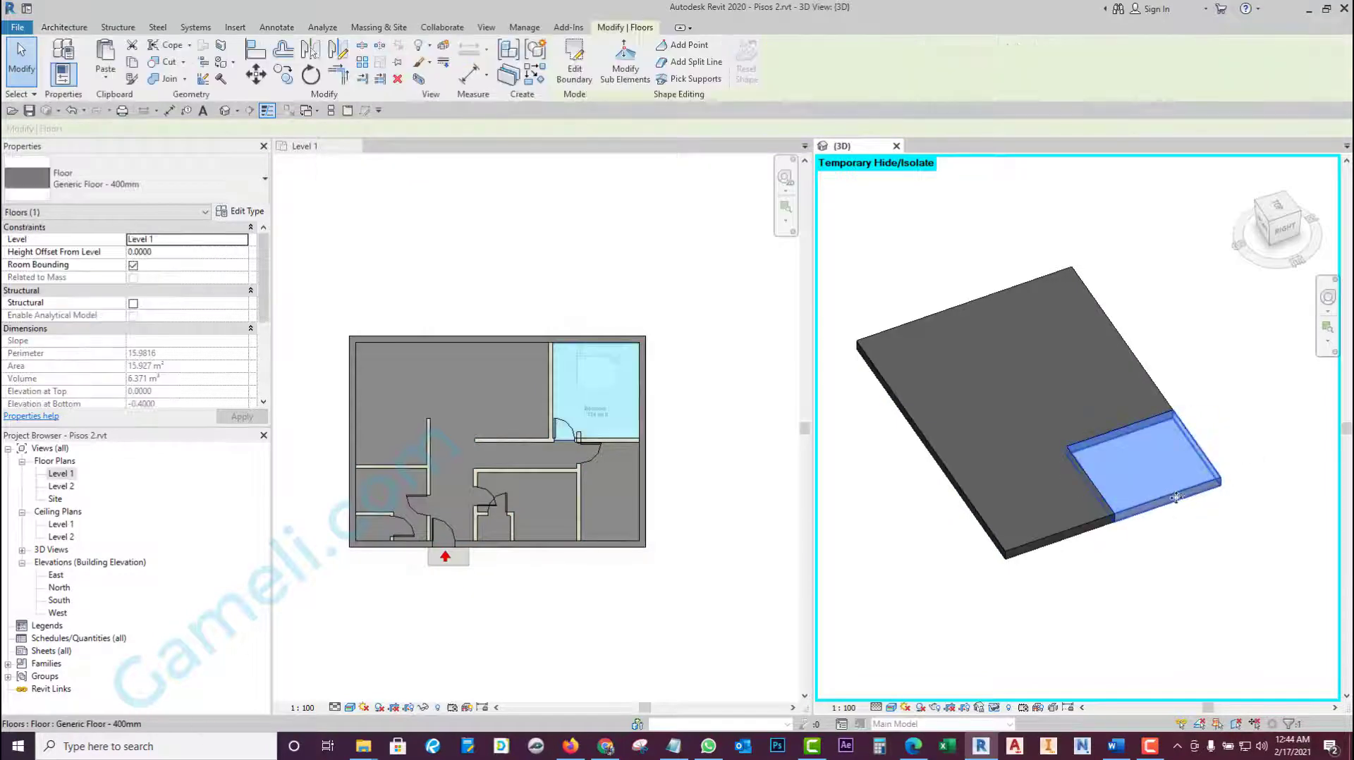
{"action": "left_click", "coordinate": [1145, 377]}
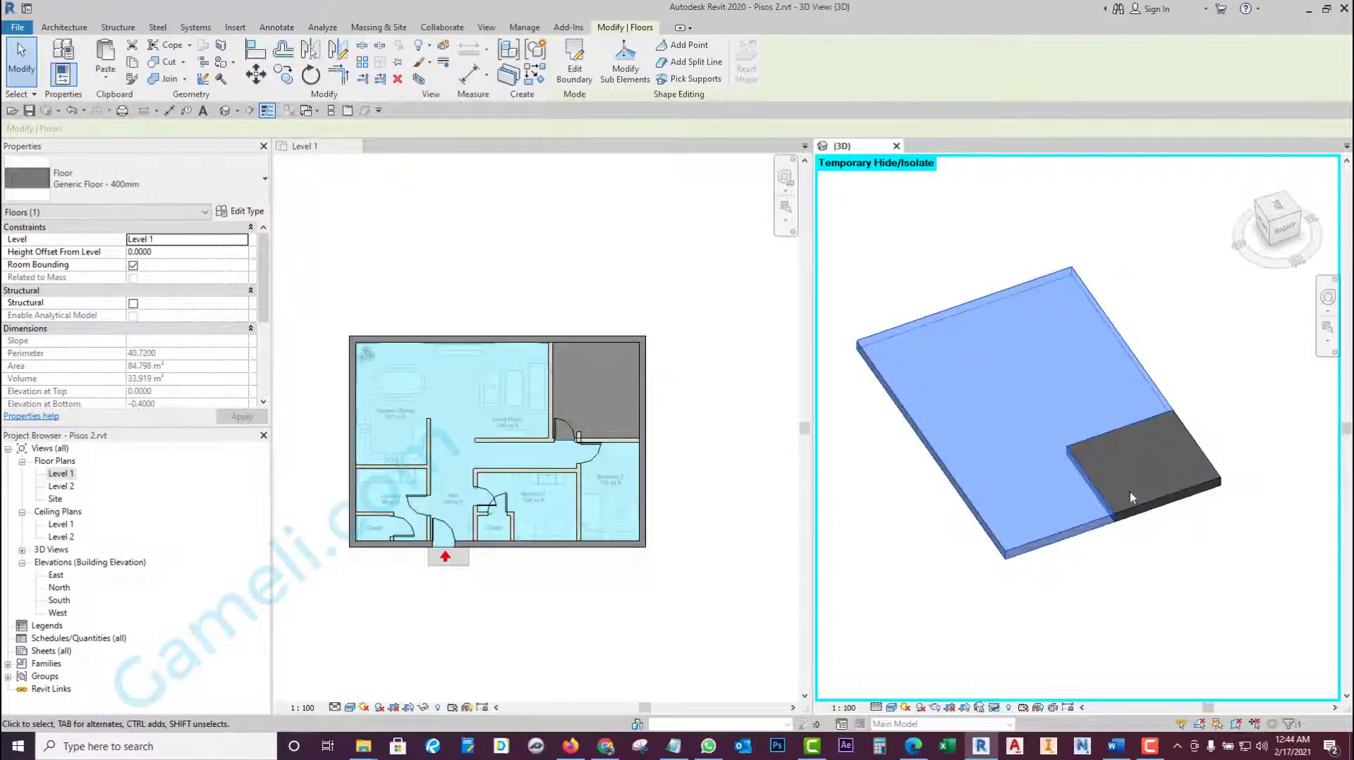
{"action": "scroll", "coordinate": [1219, 494], "scroll_direction": "up", "scroll_amount": 2}
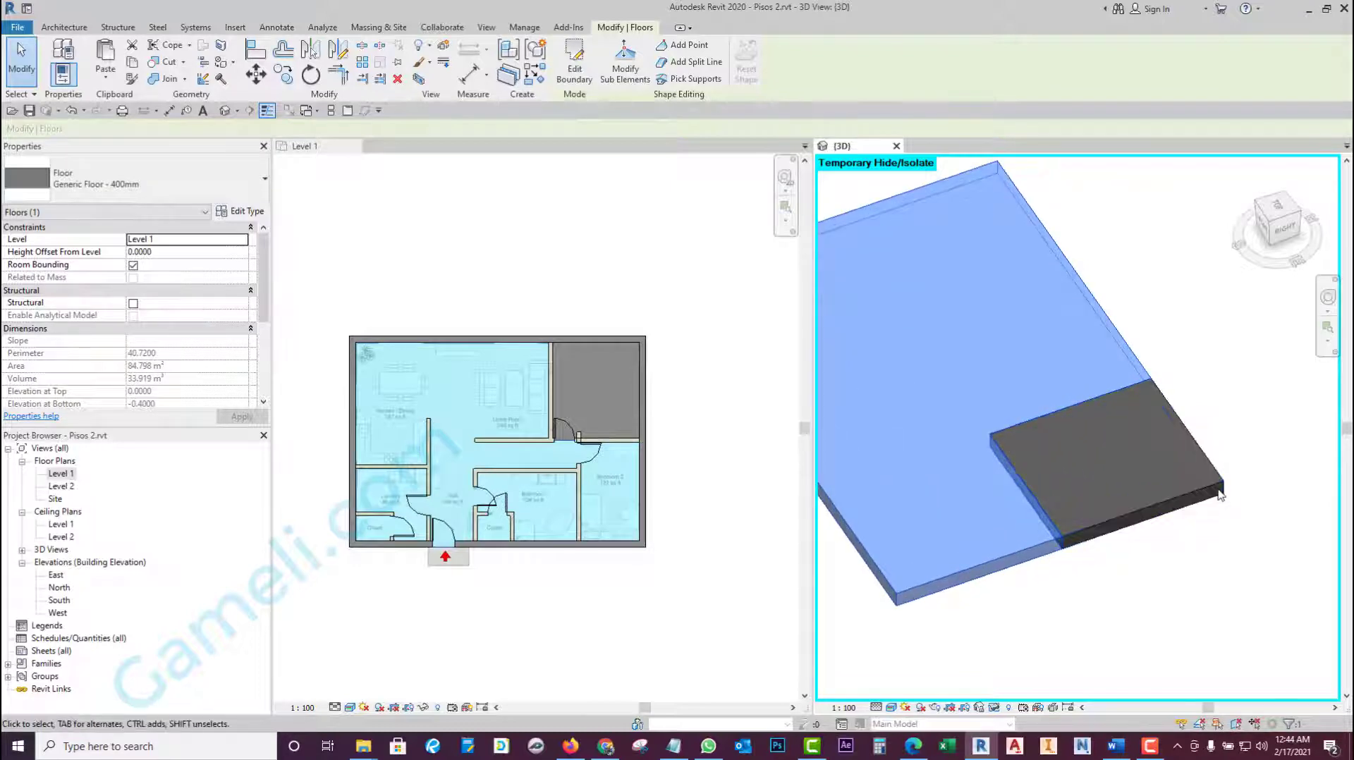
{"action": "left_click", "coordinate": [1134, 377]}
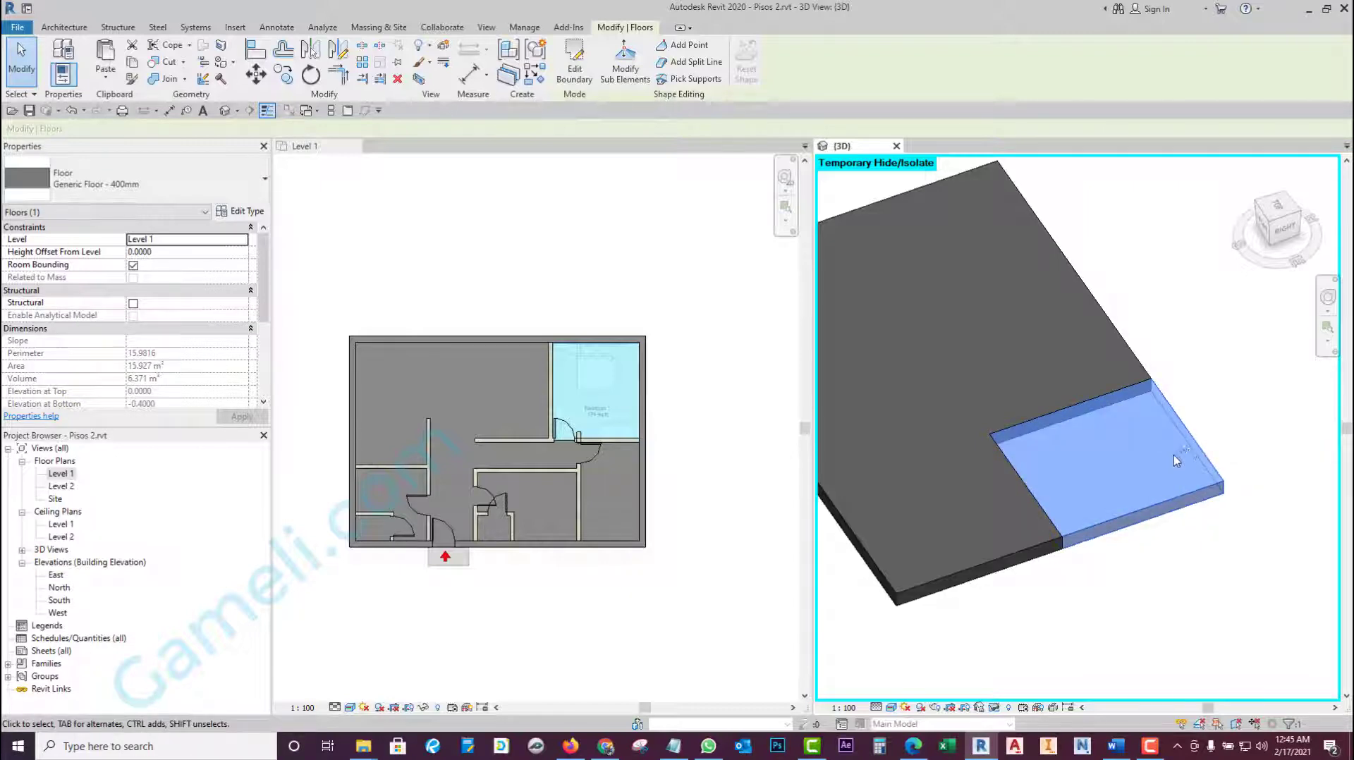
- Paste the large 84.798 m² floor aligned to the same place in the Level 1 plan
{"action": "left_click", "coordinate": [1144, 374]}
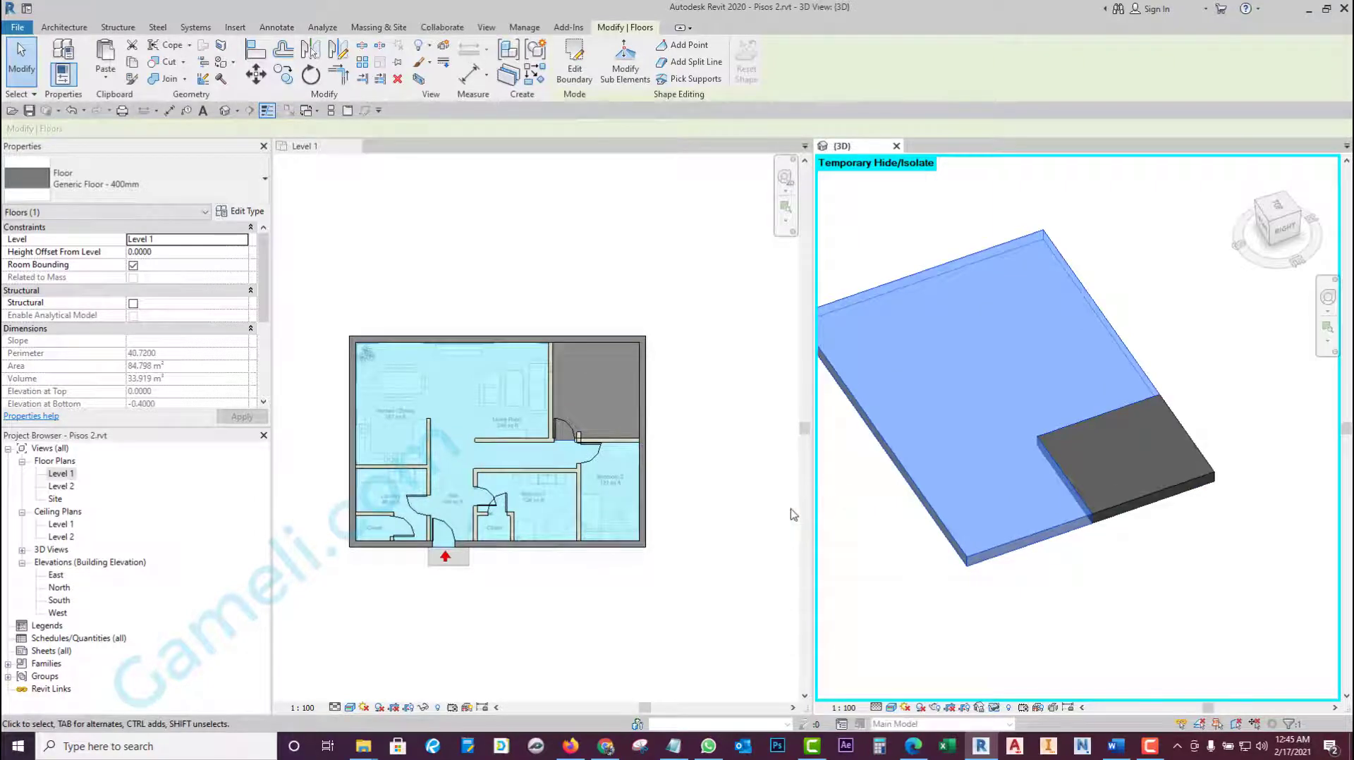
{"action": "left_click", "coordinate": [493, 181]}
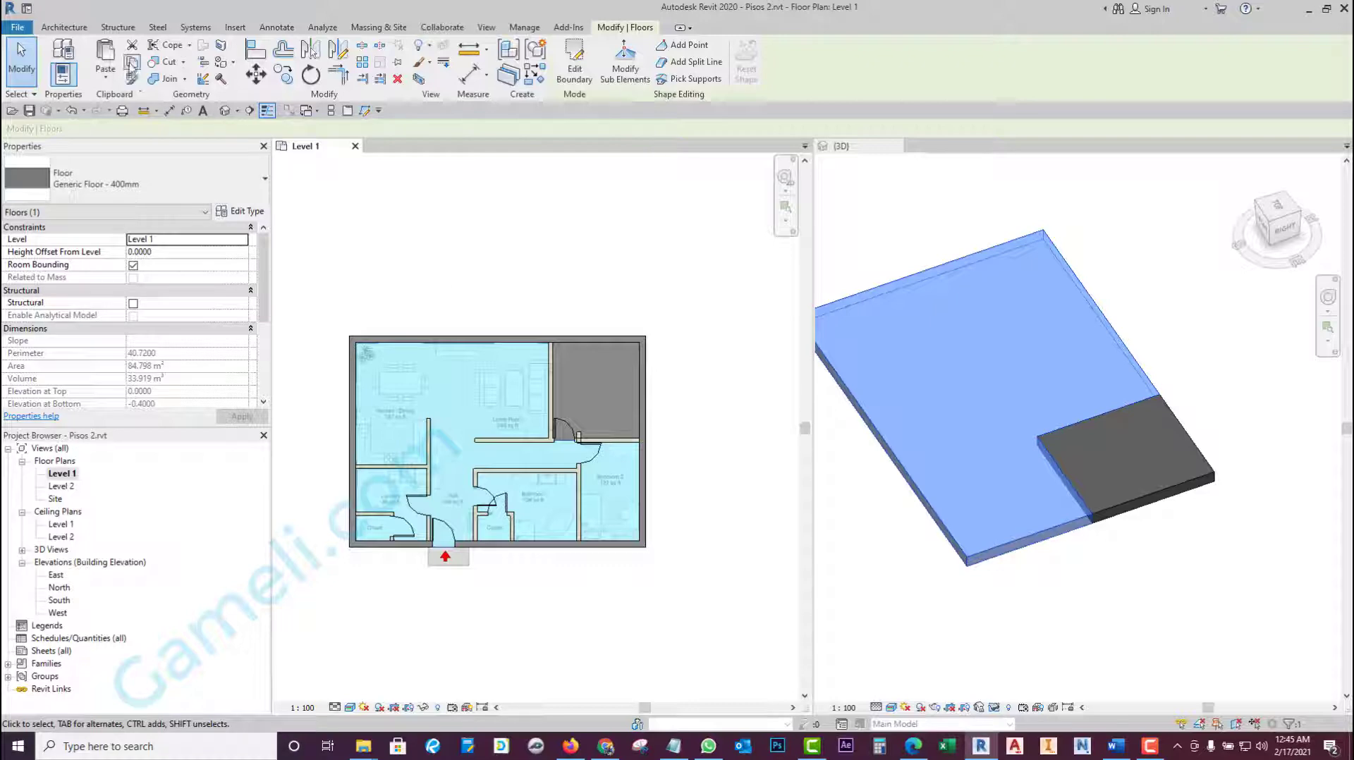
{"action": "left_click", "coordinate": [106, 81]}
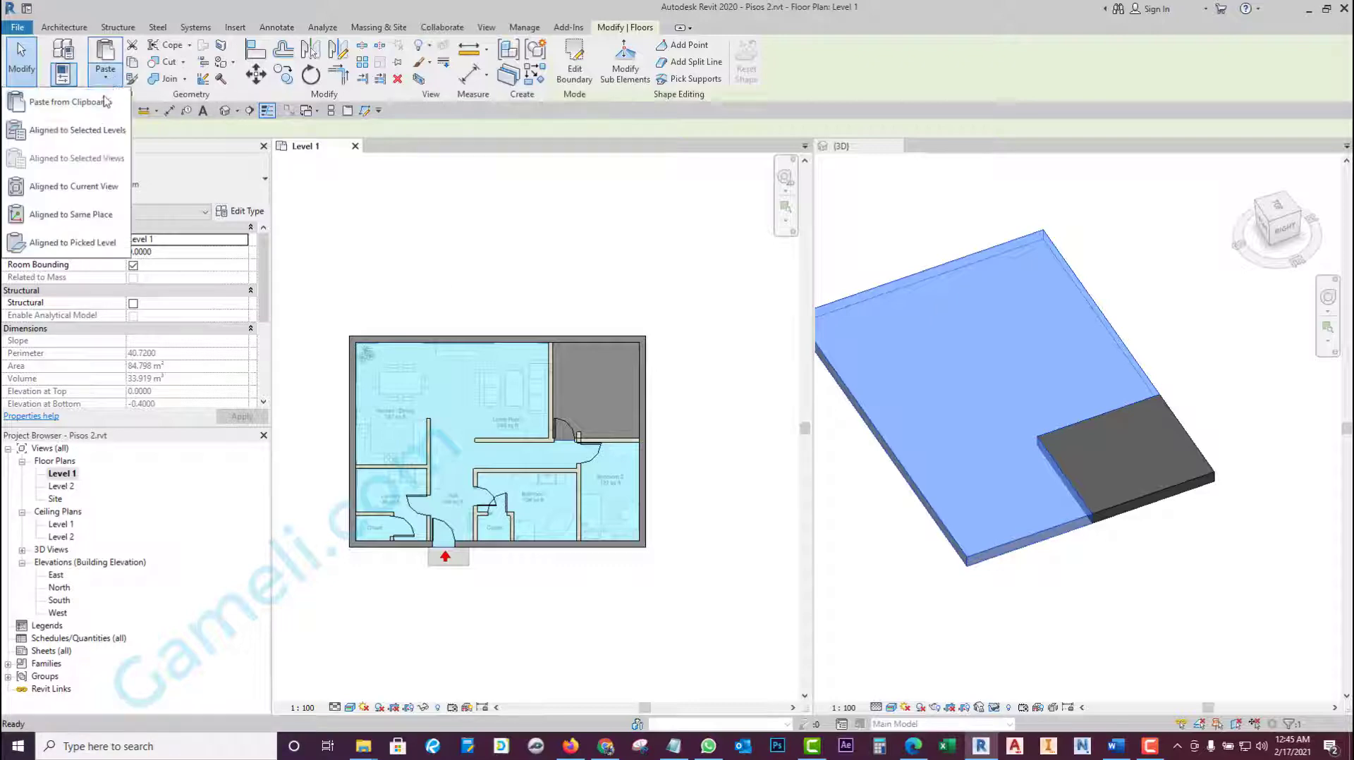
{"action": "left_click", "coordinate": [48, 215]}
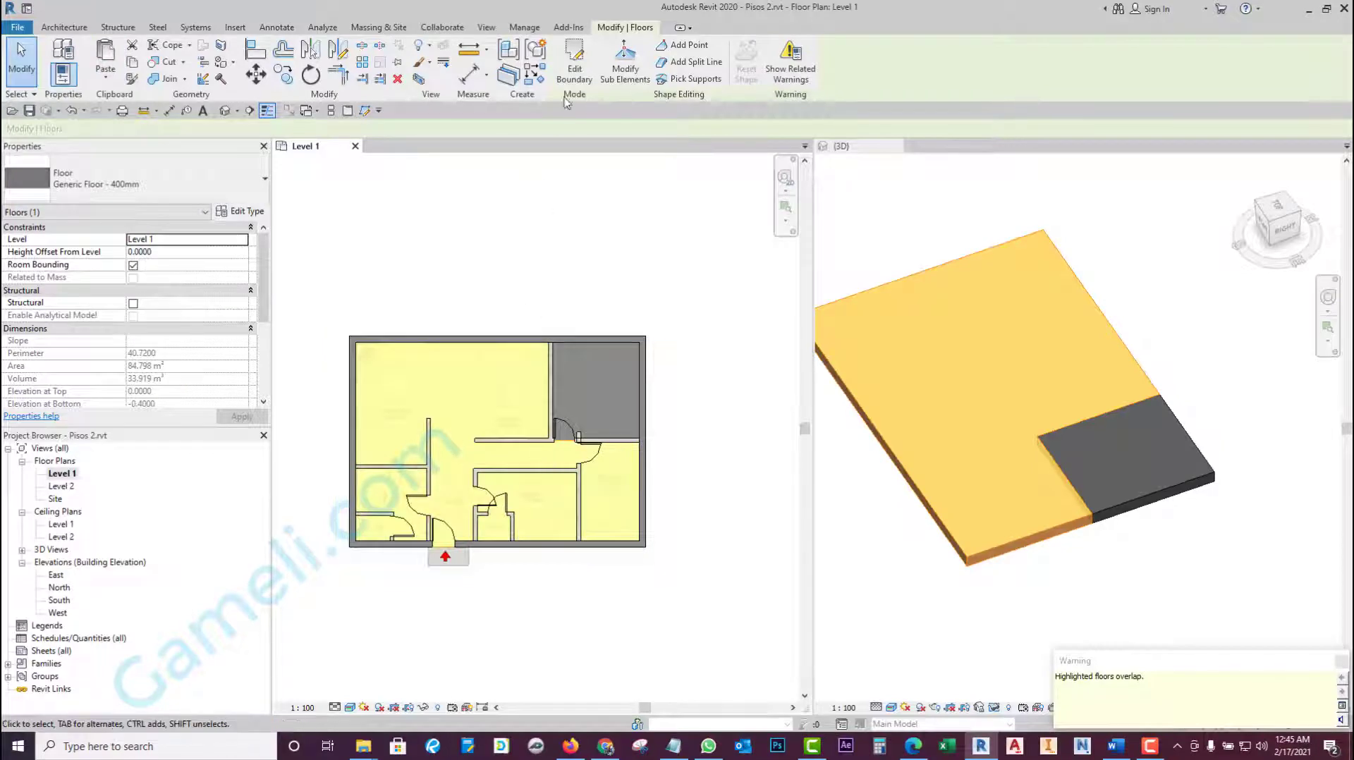
{"action": "left_click", "coordinate": [574, 65]}
- Add a wall of the lower-right room as a boundary line of the pasted floor
{"action": "scroll", "coordinate": [416, 511], "scroll_direction": "up", "scroll_amount": 2}
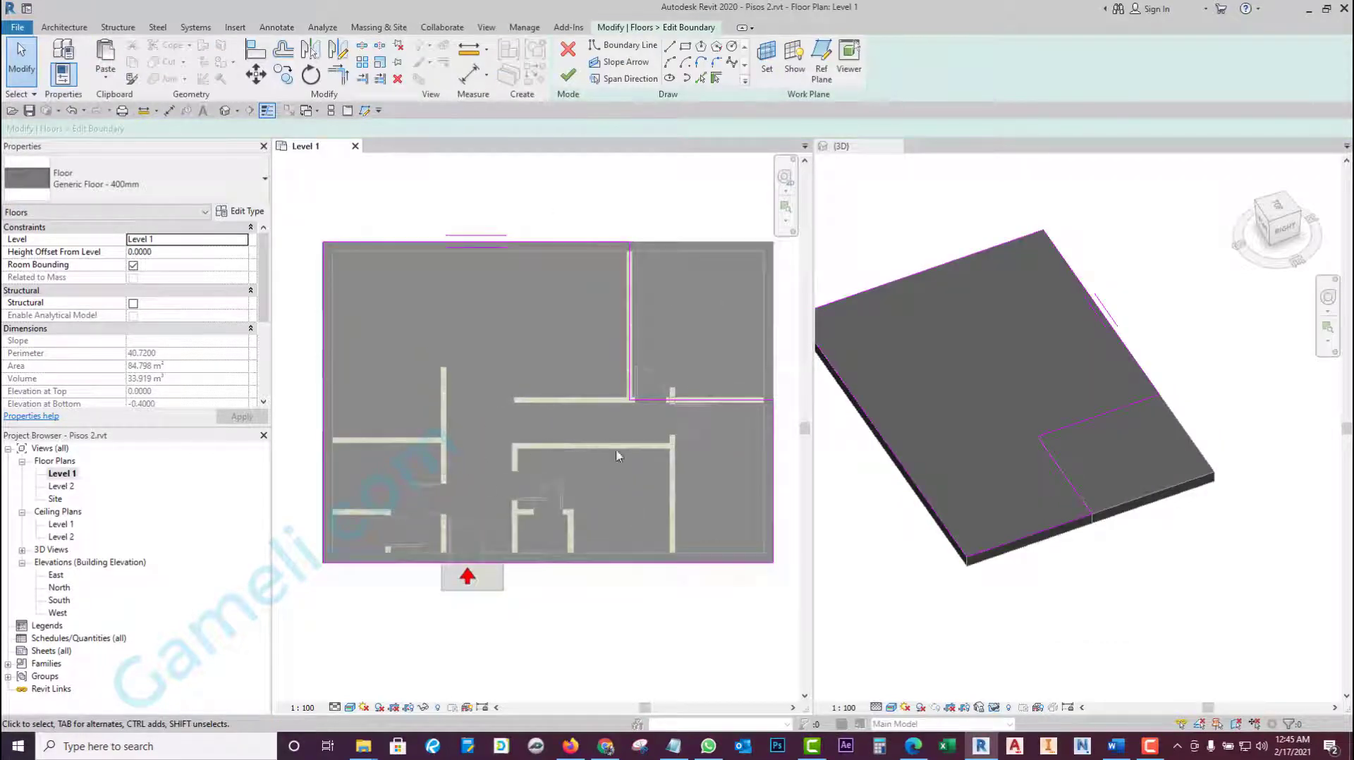
{"action": "middle_click_drag", "start_coordinate": [700, 462], "coordinate": [640, 409]}
{"action": "scroll", "coordinate": [639, 410], "scroll_direction": "down", "scroll_amount": 1}
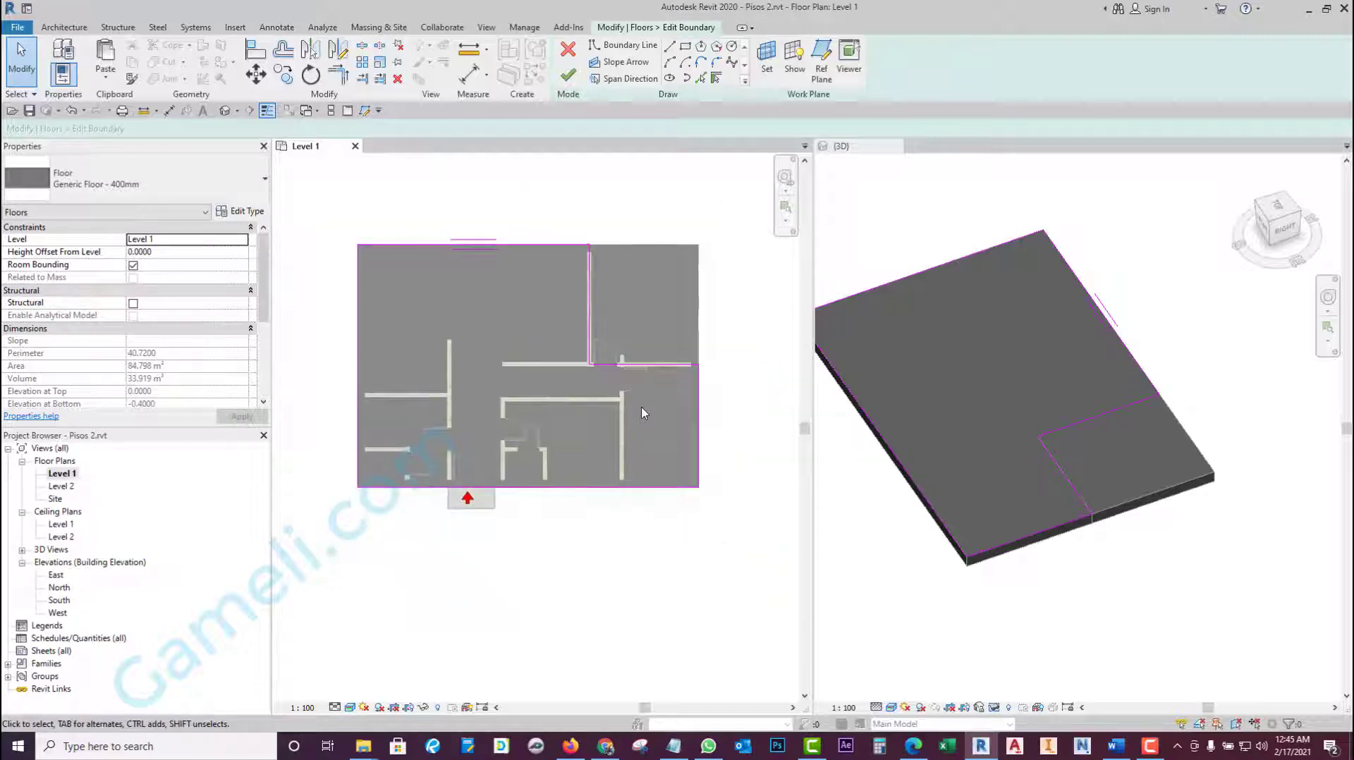
{"action": "scroll", "coordinate": [643, 413], "scroll_direction": "up", "scroll_amount": 1}
{"action": "scroll", "coordinate": [645, 405], "scroll_direction": "up", "scroll_amount": 1}
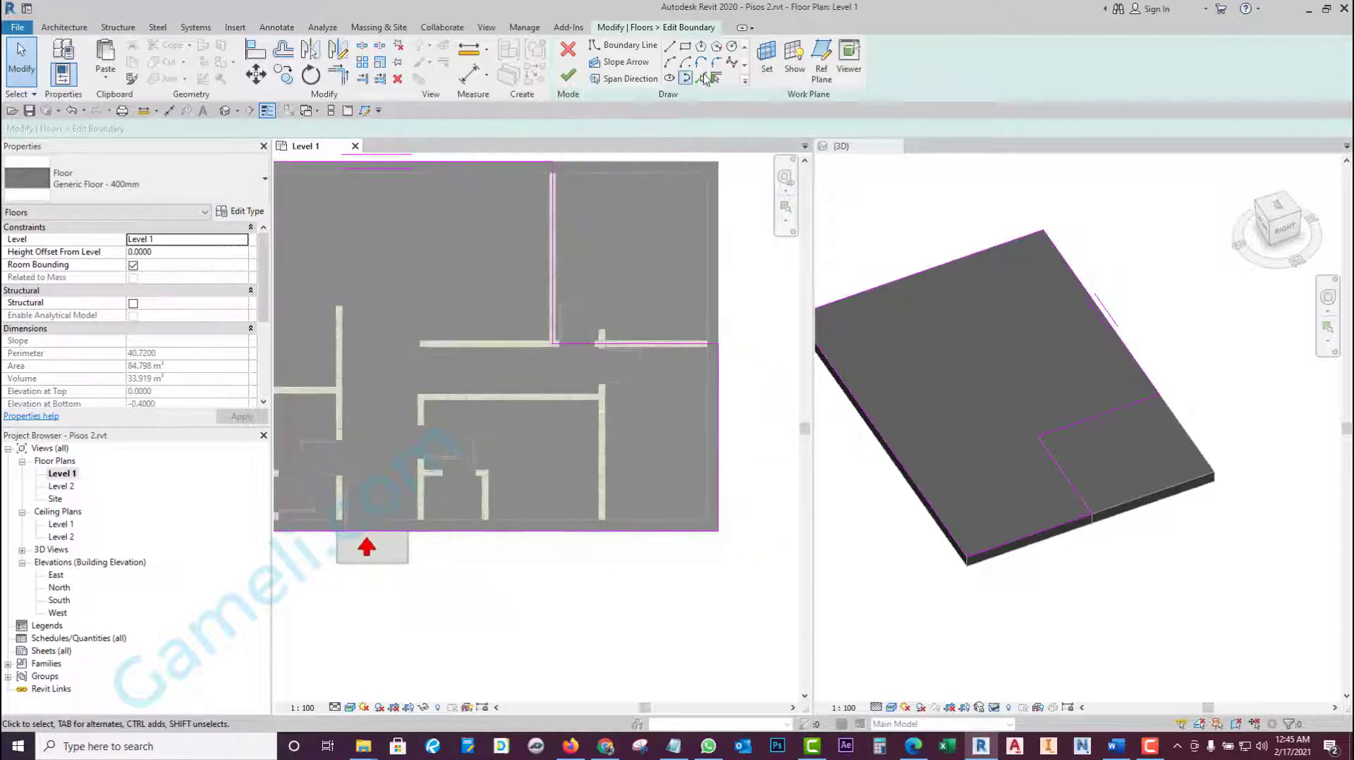
{"action": "left_click", "coordinate": [702, 78]}
{"action": "scroll", "coordinate": [639, 427], "scroll_direction": "up", "scroll_amount": 2}
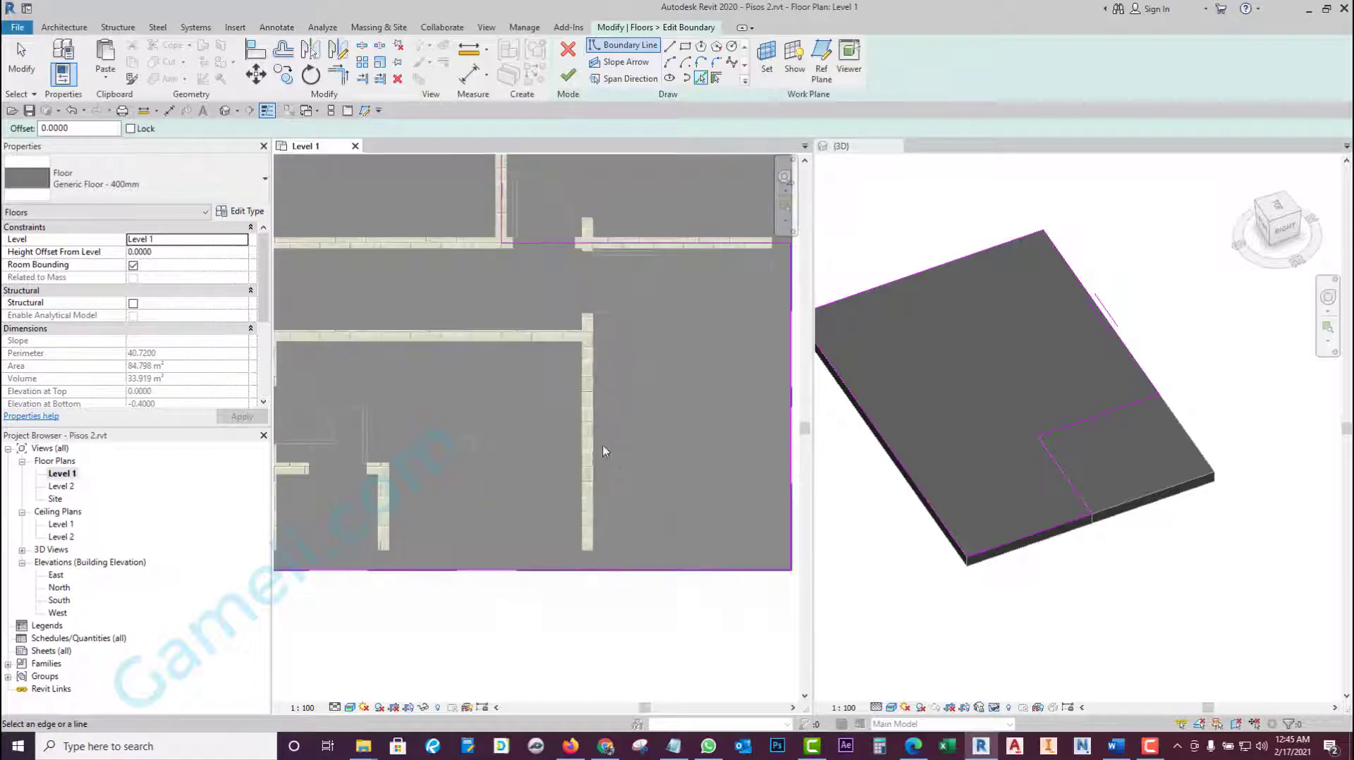
{"action": "left_click", "coordinate": [590, 410]}
{"action": "scroll", "coordinate": [588, 414], "scroll_direction": "down", "scroll_amount": 2}
{"action": "key", "text": "Escape"}
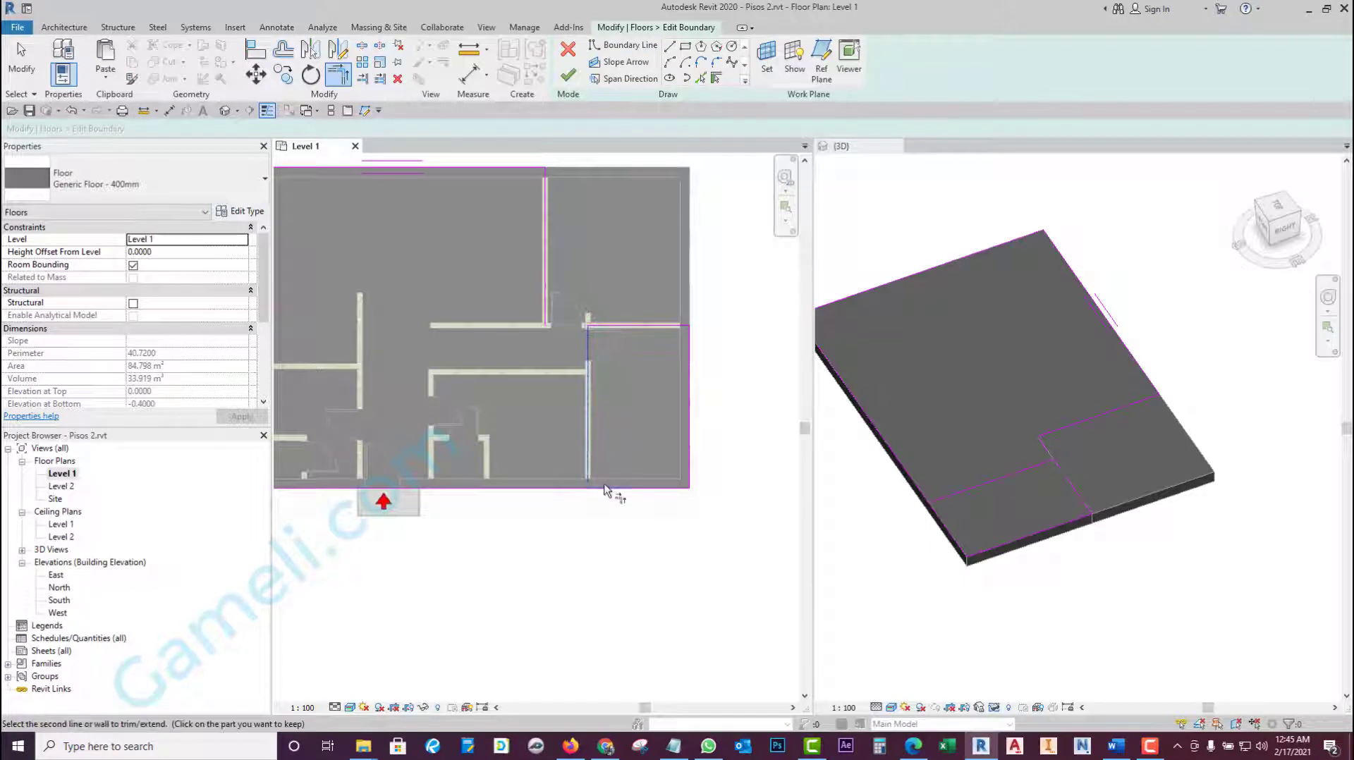
- Delete the boundary lines outside the lower-right room and finish the 11.458 m² slab
{"action": "scroll", "coordinate": [694, 490], "scroll_direction": "down", "scroll_amount": 2}
{"action": "key", "text": "t"}
{"action": "key", "text": "r"}
{"action": "key", "text": "Escape"}
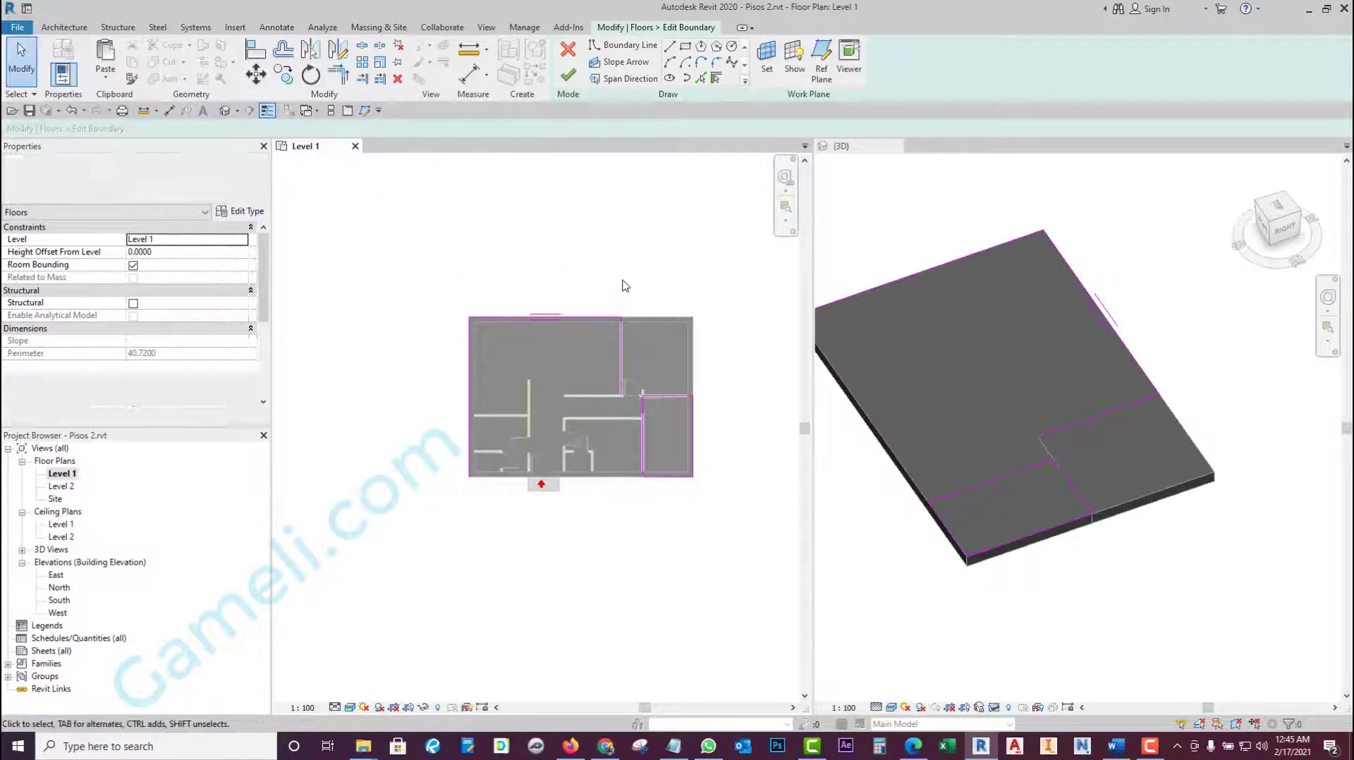
{"action": "left_click_drag", "start_coordinate": [626, 293], "coordinate": [449, 500]}
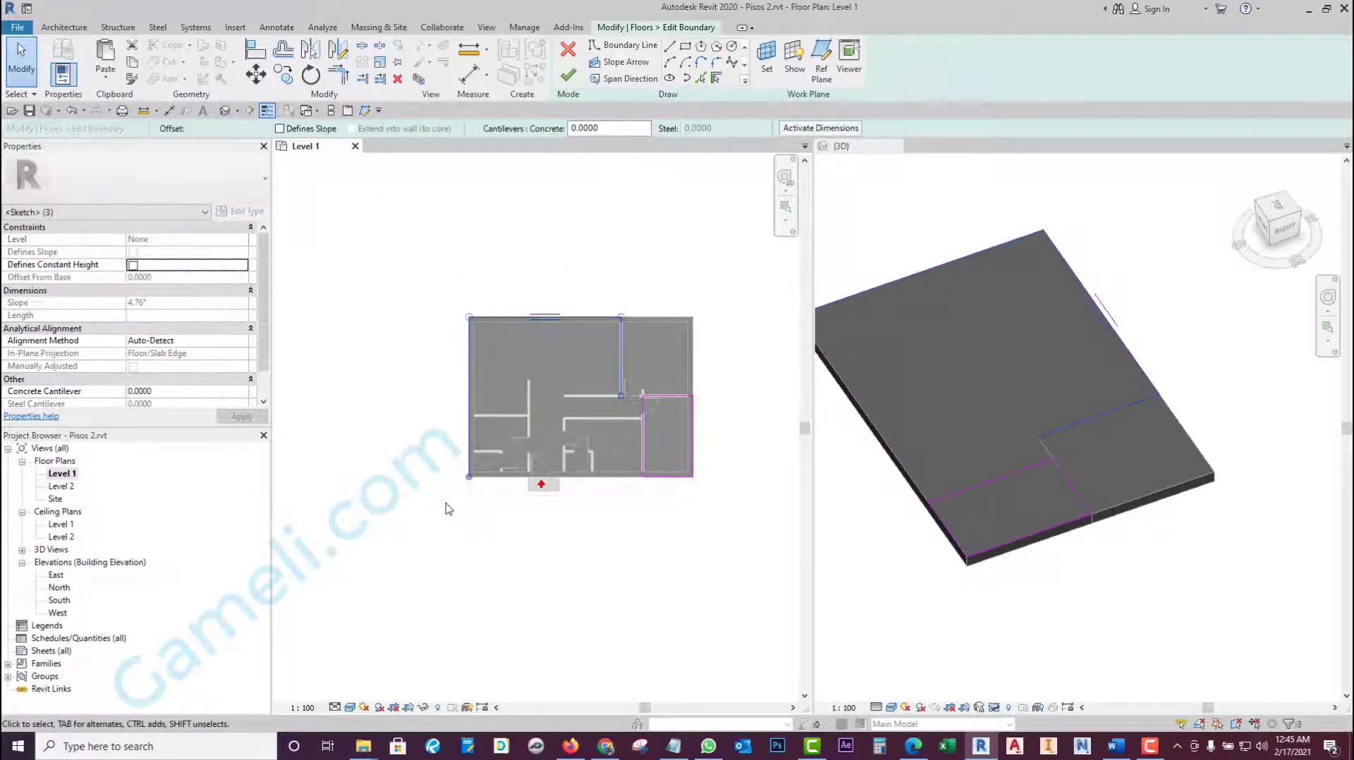
{"action": "key", "text": "Delete"}
{"action": "left_click", "coordinate": [568, 76]}
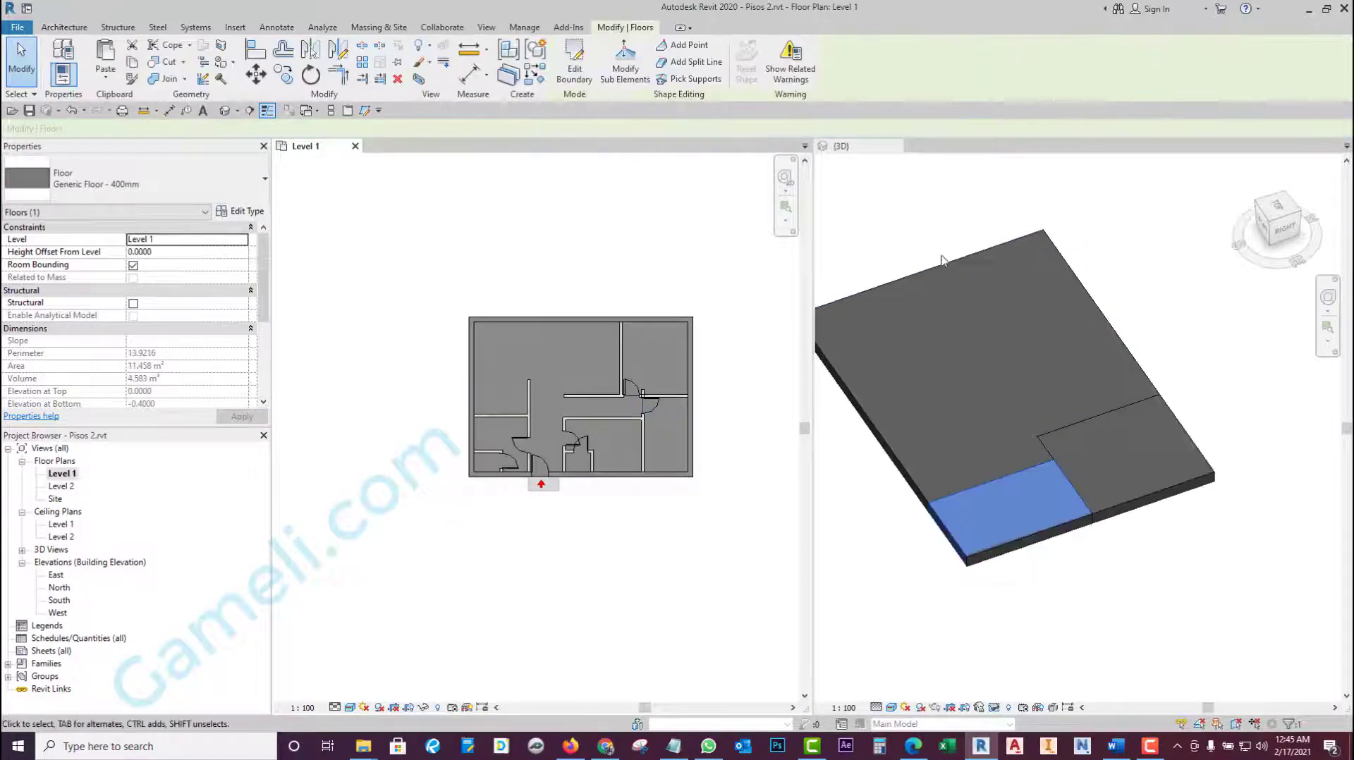
- Select the large floor slab in the 3D view and open its boundary for editing
{"action": "left_click", "coordinate": [1009, 302]}
{"action": "left_click", "coordinate": [1021, 544]}
{"action": "mouse_move", "coordinate": [1021, 544]}
{"action": "middle_mouse_down", "text": "shift"}
{"action": "mouse_move", "coordinate": [1070, 243]}
{"action": "mouse_move", "coordinate": [1042, 413]}
{"action": "middle_mouse_up", "text": "shift"}
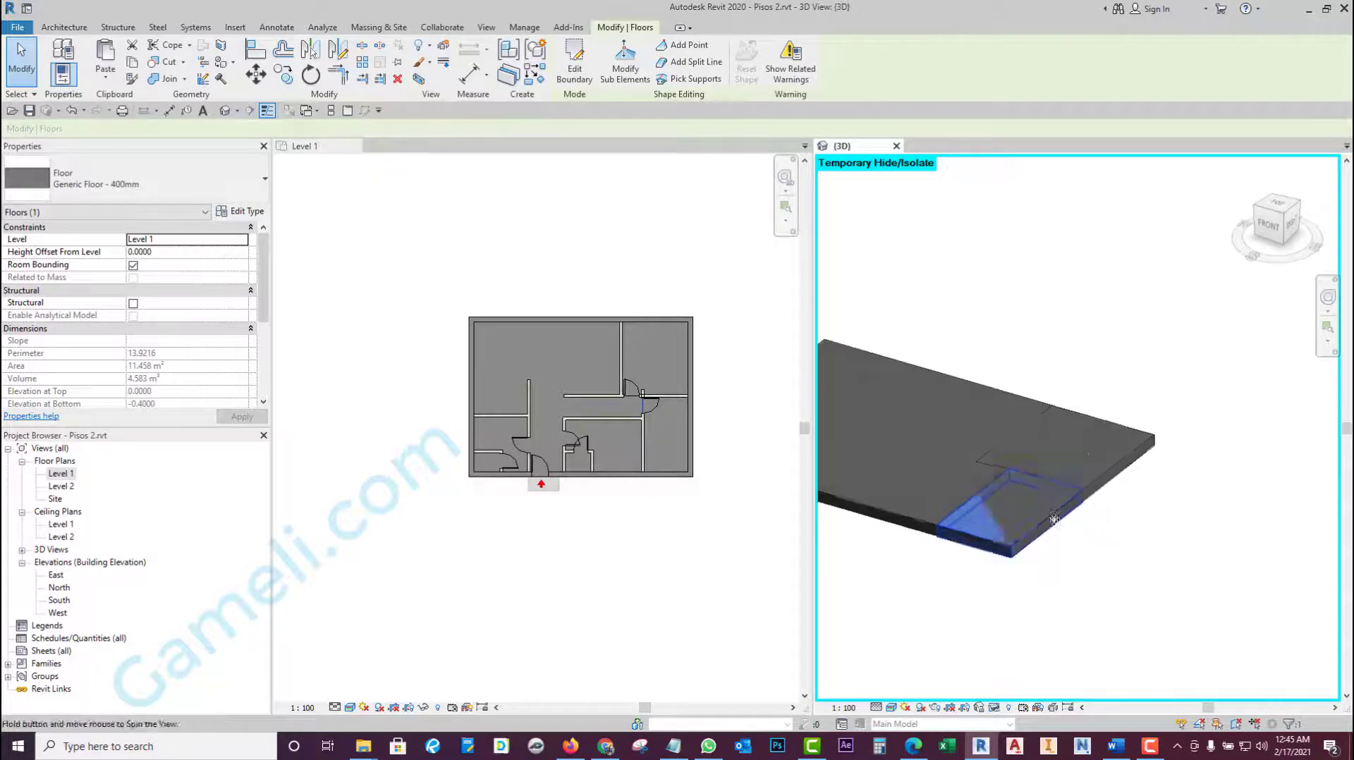
{"action": "left_click", "coordinate": [1022, 397]}
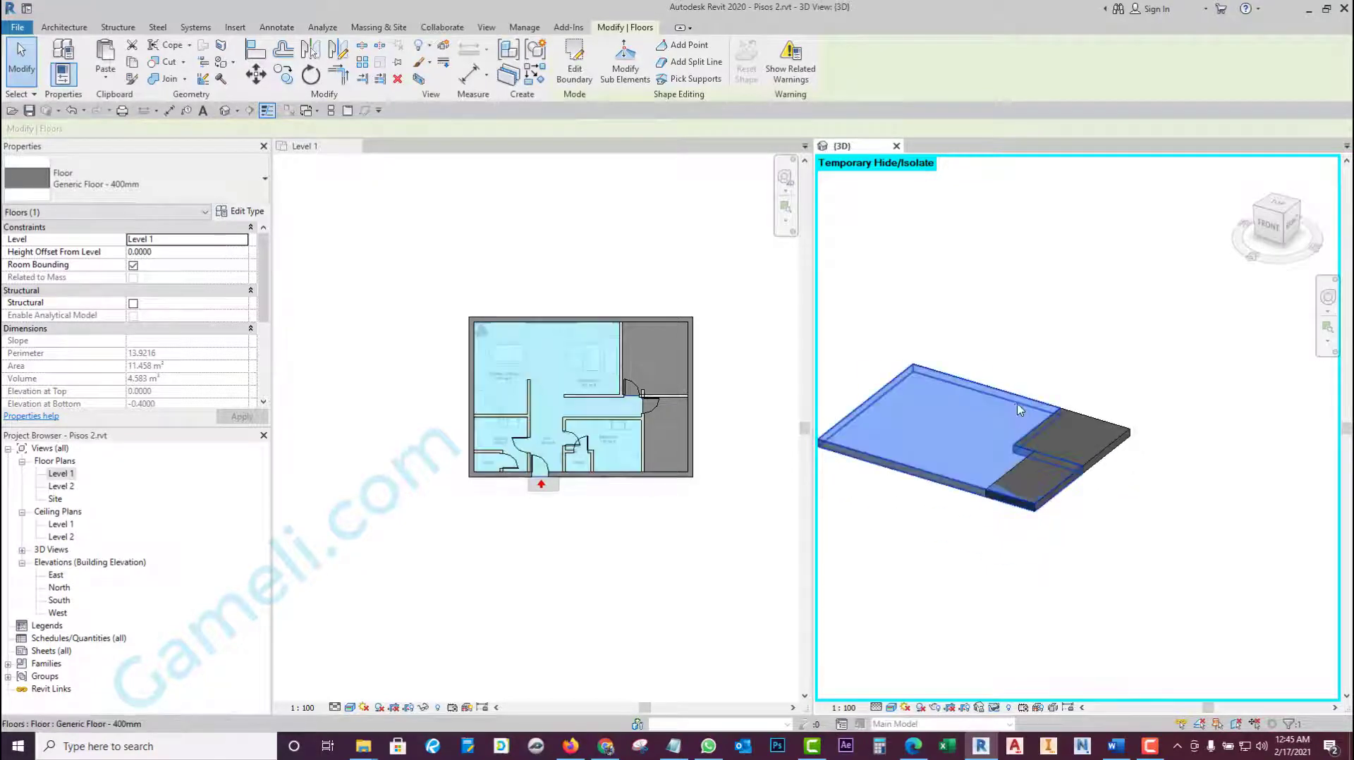
{"action": "left_click", "coordinate": [574, 60]}
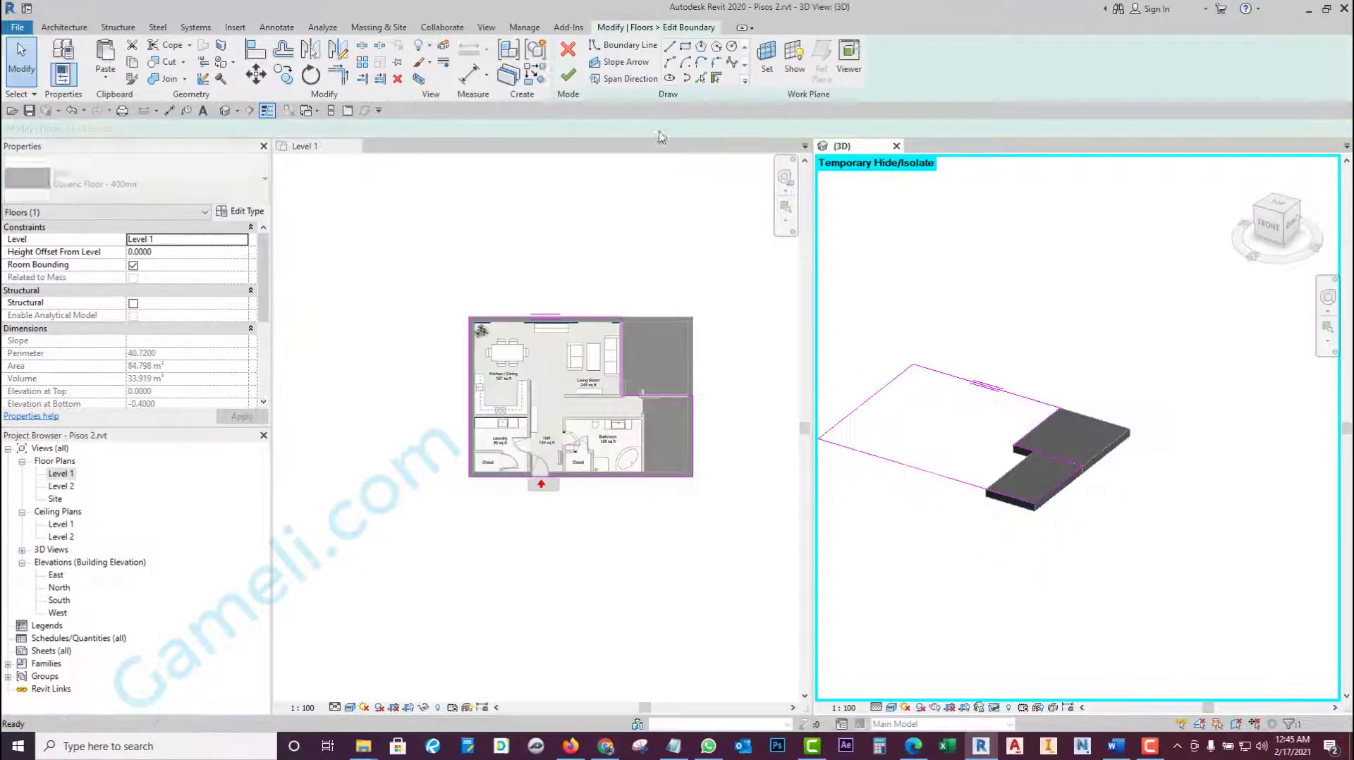
{"action": "mouse_move", "coordinate": [1043, 458]}
{"action": "middle_mouse_down", "text": "shift"}
{"action": "mouse_move", "coordinate": [1094, 541]}
{"action": "mouse_move", "coordinate": [1061, 497]}
{"action": "middle_mouse_up", "text": "shift"}
{"action": "scroll", "coordinate": [1060, 497], "scroll_direction": "up", "scroll_amount": 2}
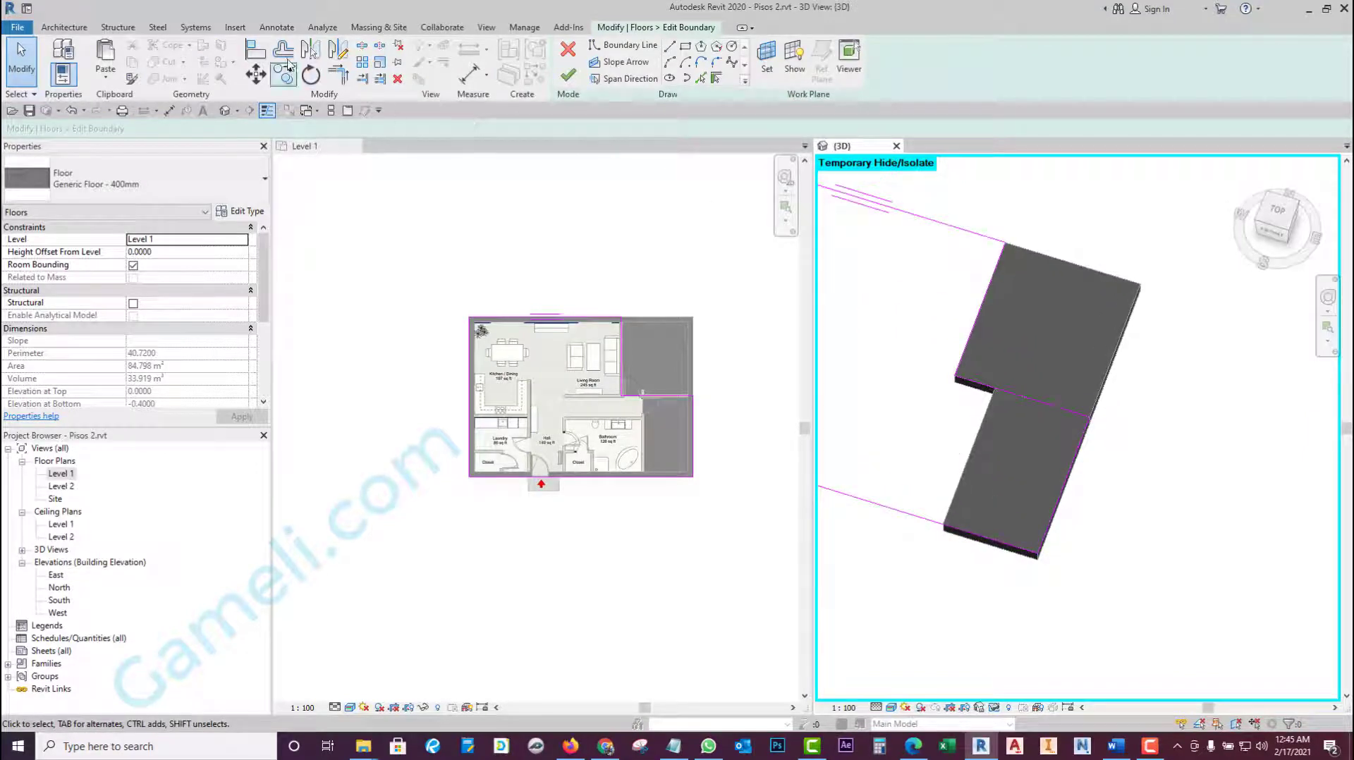
- Align the floor edge to the wall line and finish, trimming the main floor to 73.340 m²
{"action": "left_click", "coordinate": [255, 49]}
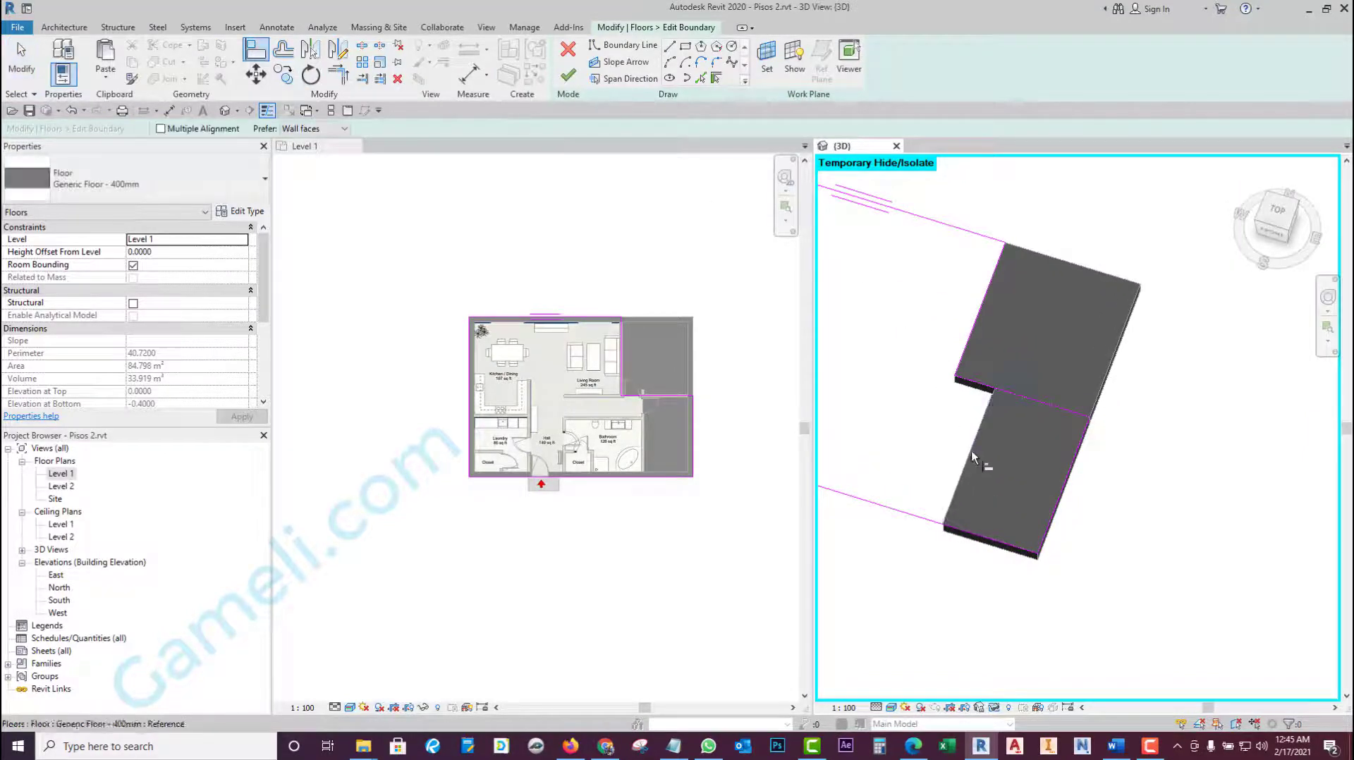
{"action": "mouse_move", "coordinate": [945, 469]}
{"action": "middle_mouse_down", "text": "shift"}
{"action": "mouse_move", "coordinate": [1078, 499]}
{"action": "mouse_move", "coordinate": [973, 523]}
{"action": "middle_mouse_up", "text": "shift"}
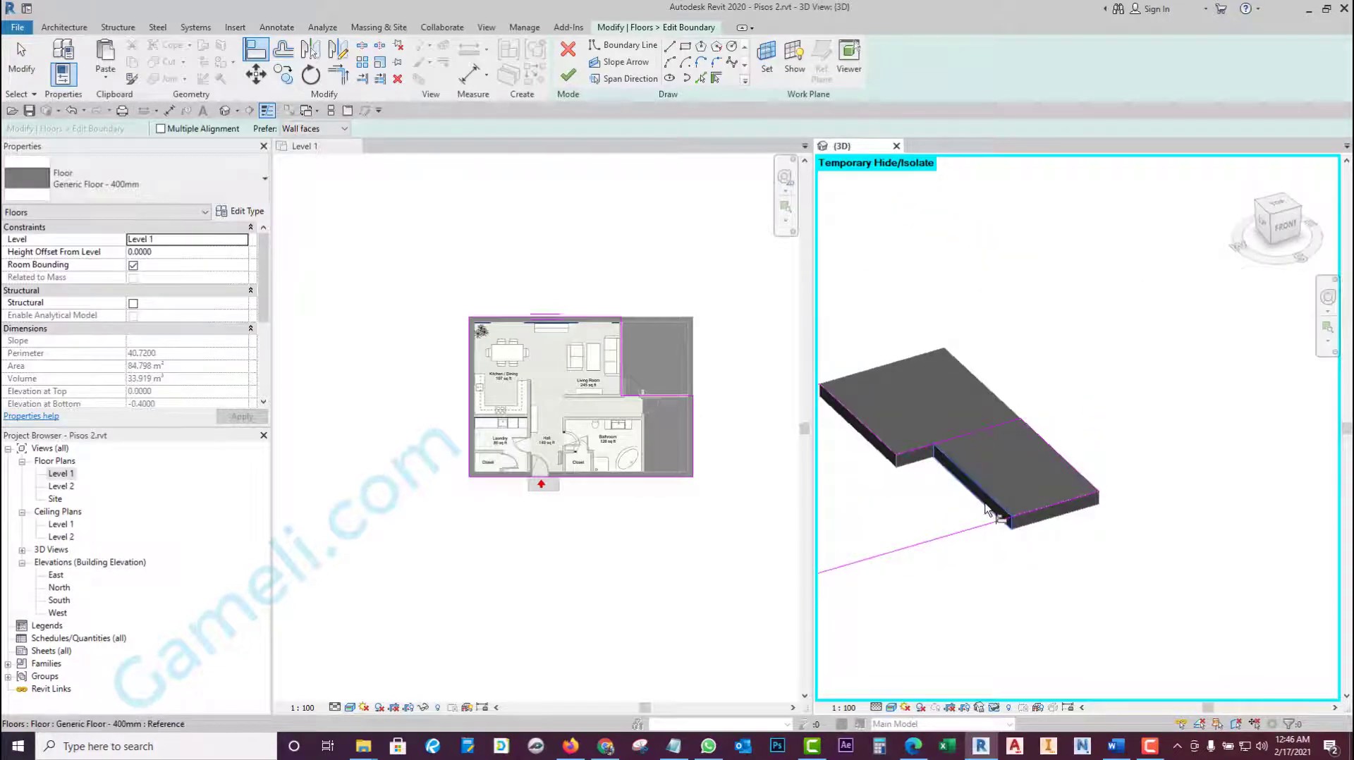
{"action": "left_click", "coordinate": [988, 509]}
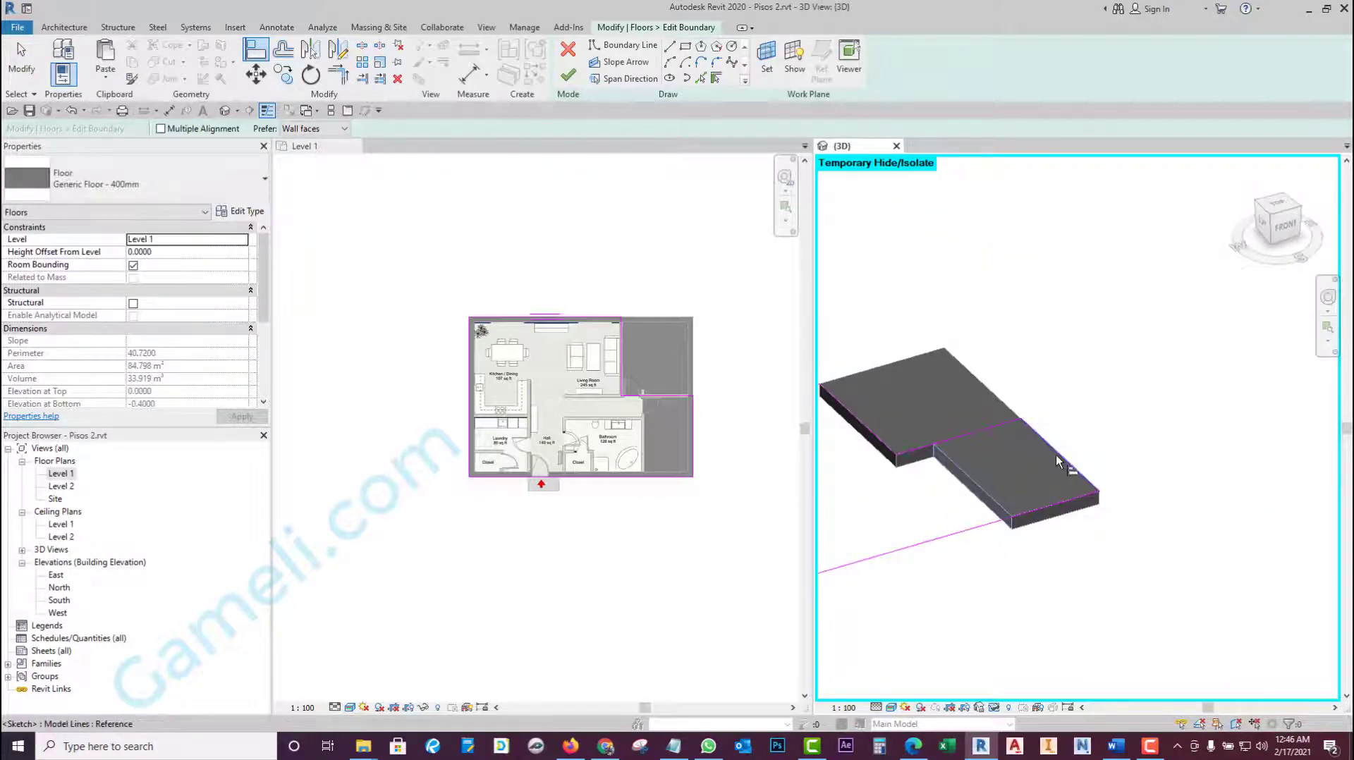
{"action": "left_click", "coordinate": [1056, 455]}
{"action": "middle_click_drag", "start_coordinate": [1011, 559], "coordinate": [599, 98], "text": "shift"}
{"action": "left_click", "coordinate": [568, 74]}
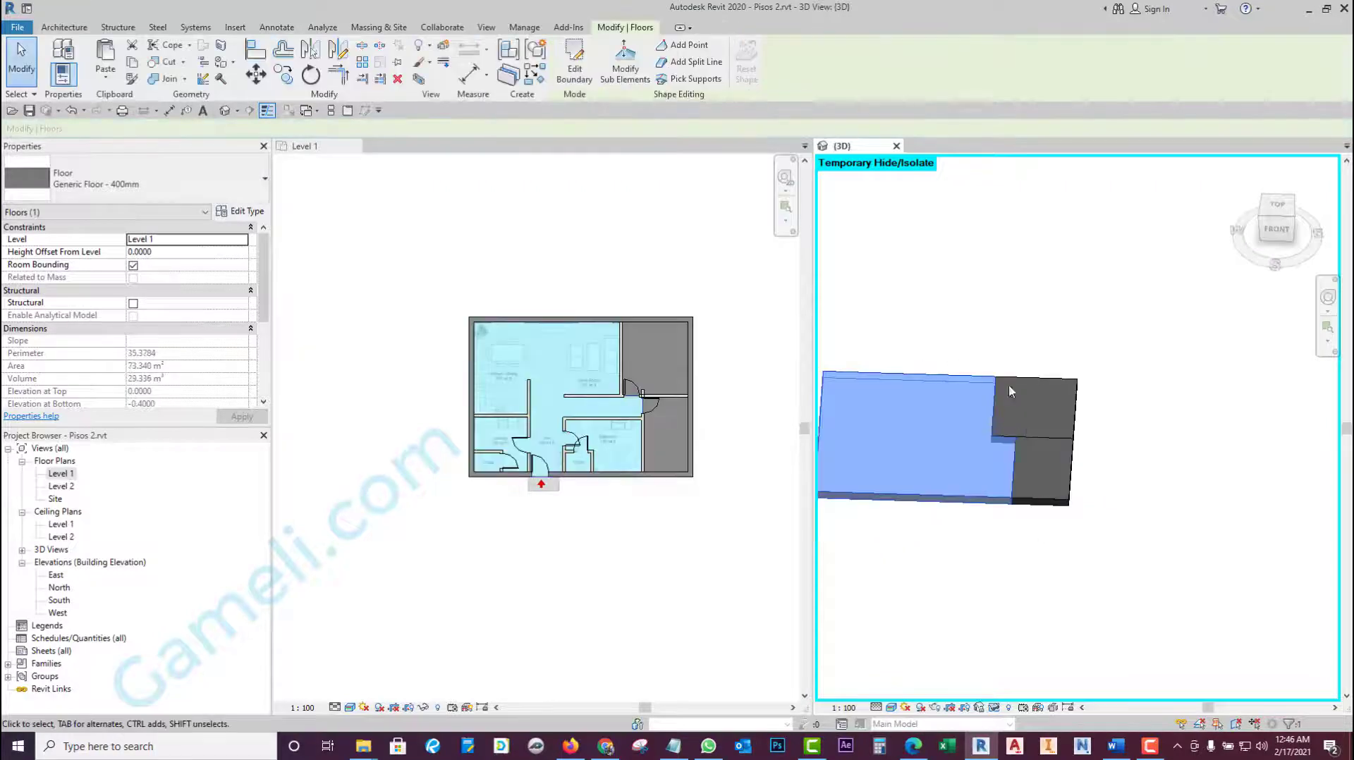
{"action": "scroll", "coordinate": [727, 400], "scroll_direction": "up", "scroll_amount": 2}
{"action": "scroll", "coordinate": [1002, 388], "scroll_direction": "up", "scroll_amount": 1}
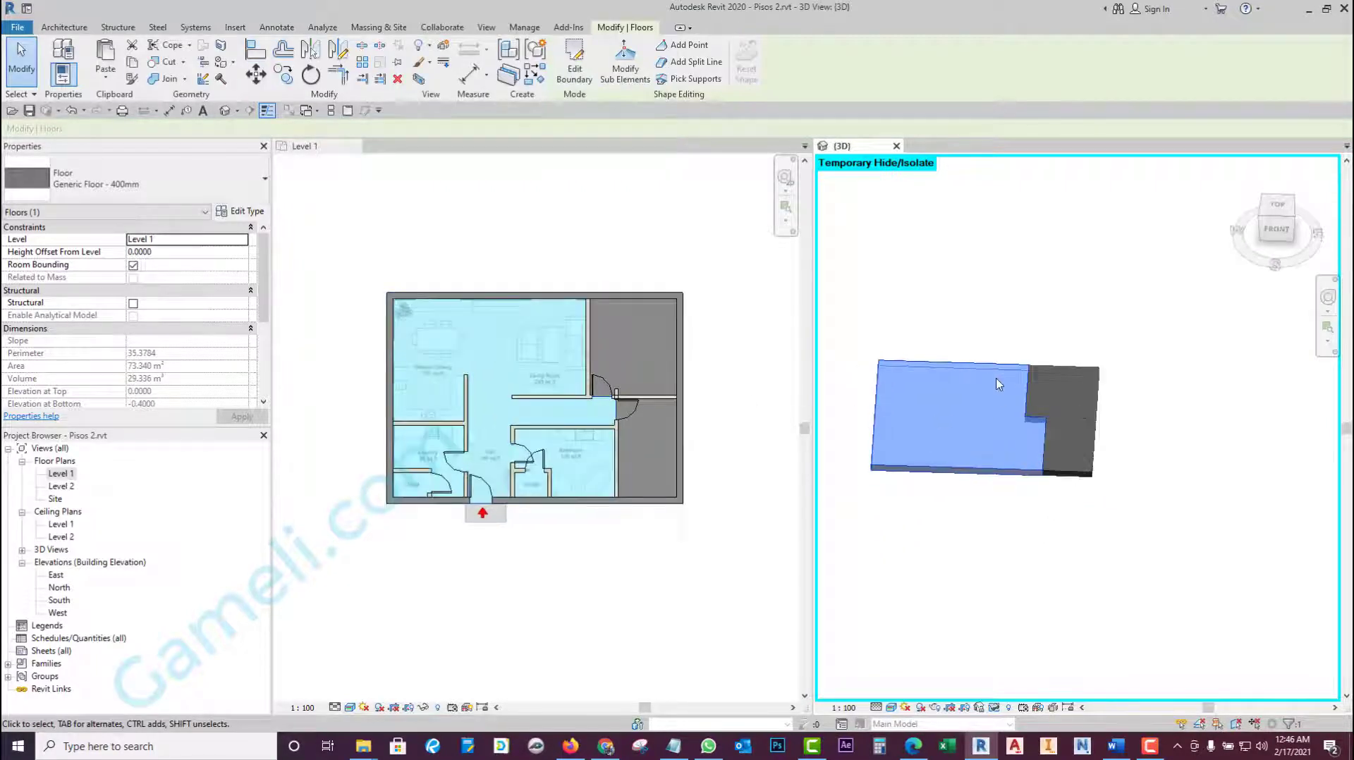
{"action": "left_click", "coordinate": [636, 582]}
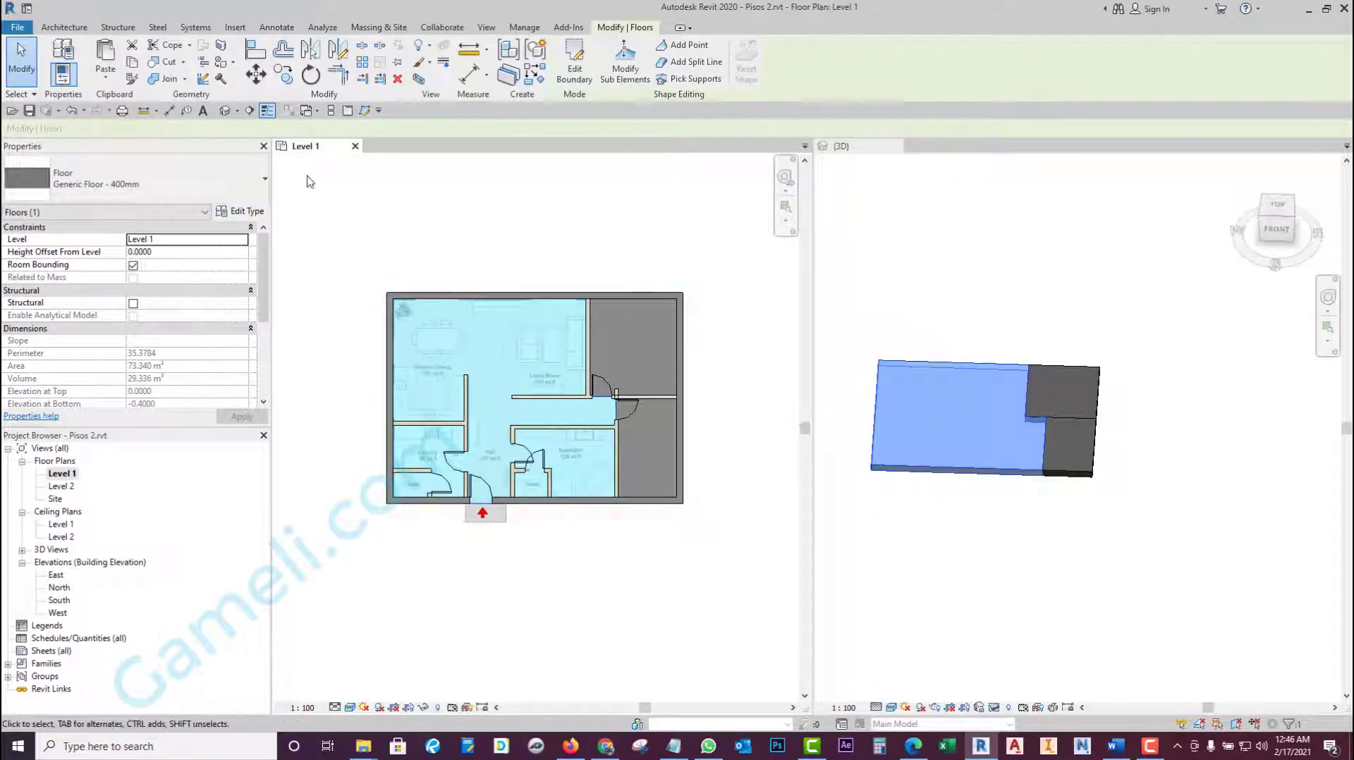
- Paste a copy of the floor aligned to the same place and edit its boundary
{"action": "left_click", "coordinate": [131, 63]}
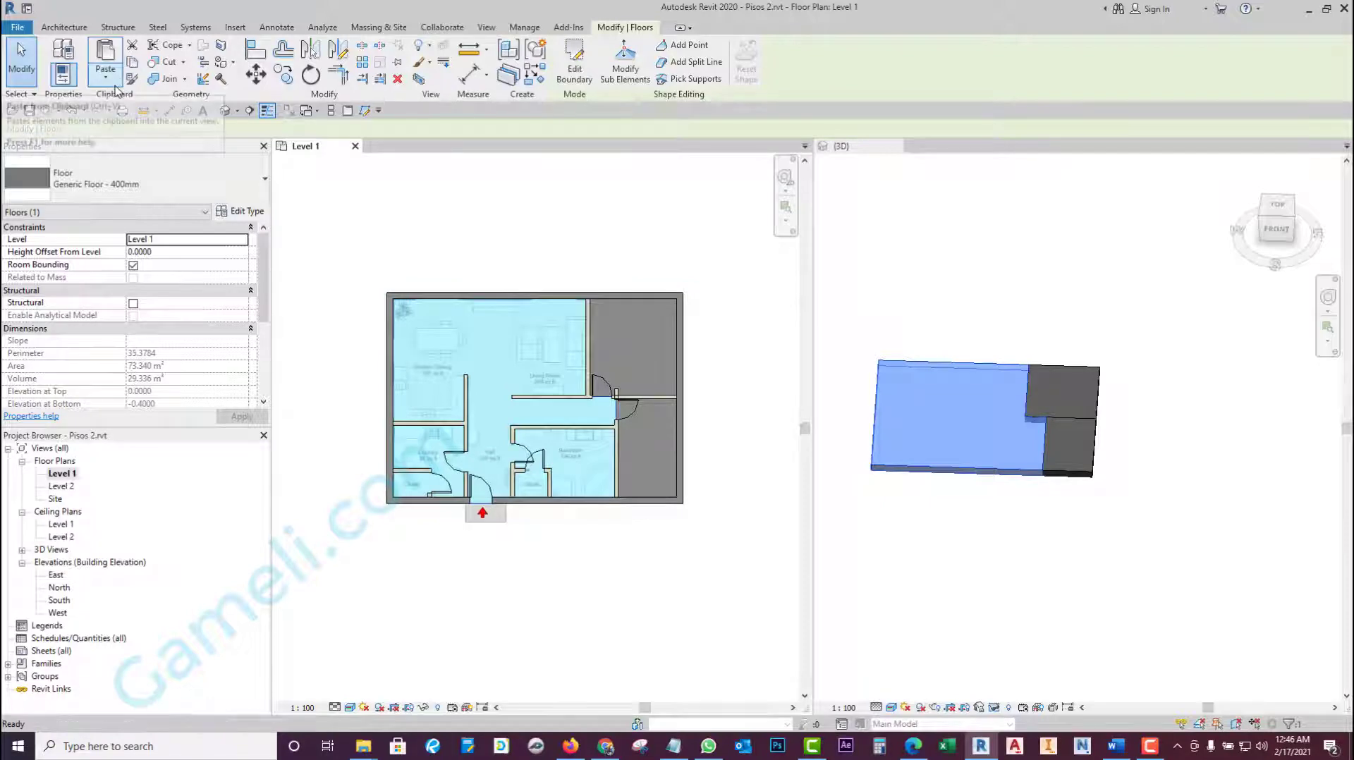
{"action": "left_click", "coordinate": [105, 79]}
{"action": "left_click", "coordinate": [51, 218]}
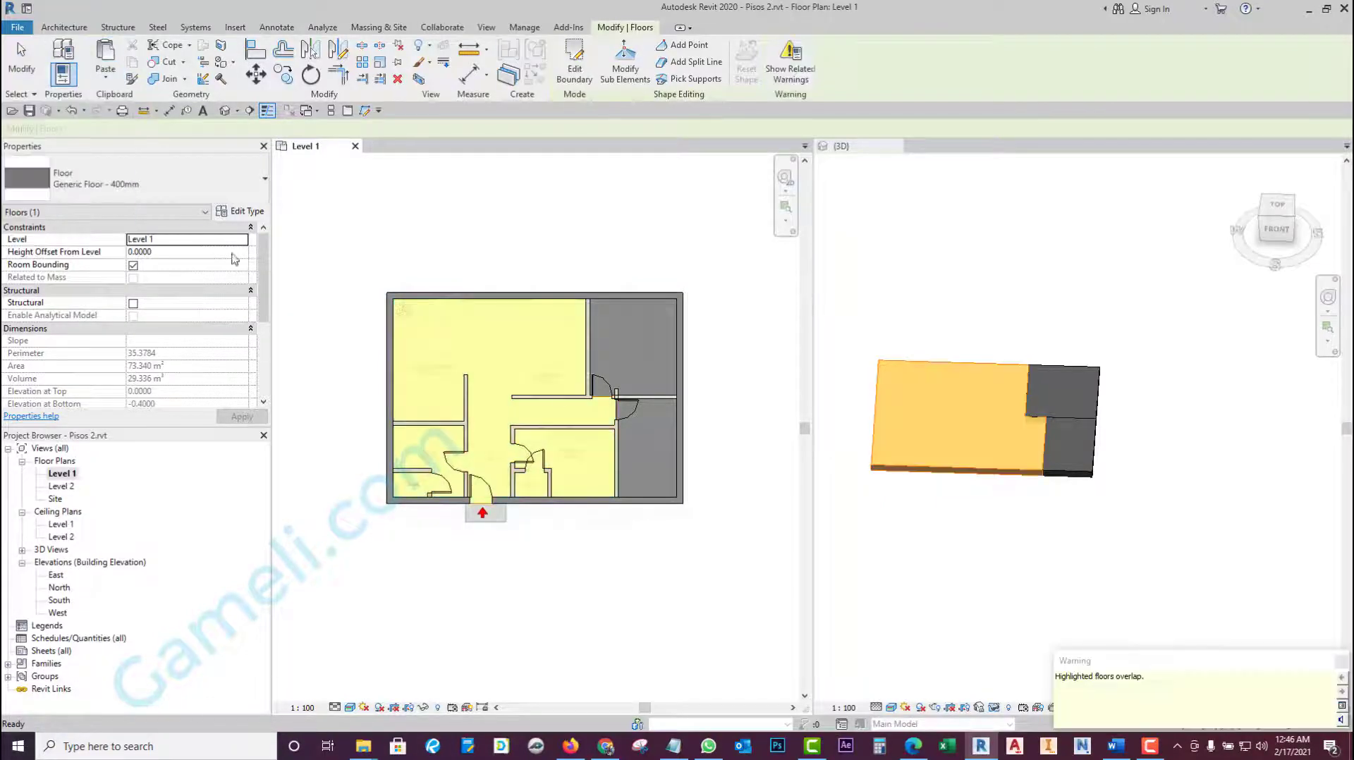
{"action": "left_click", "coordinate": [572, 60]}
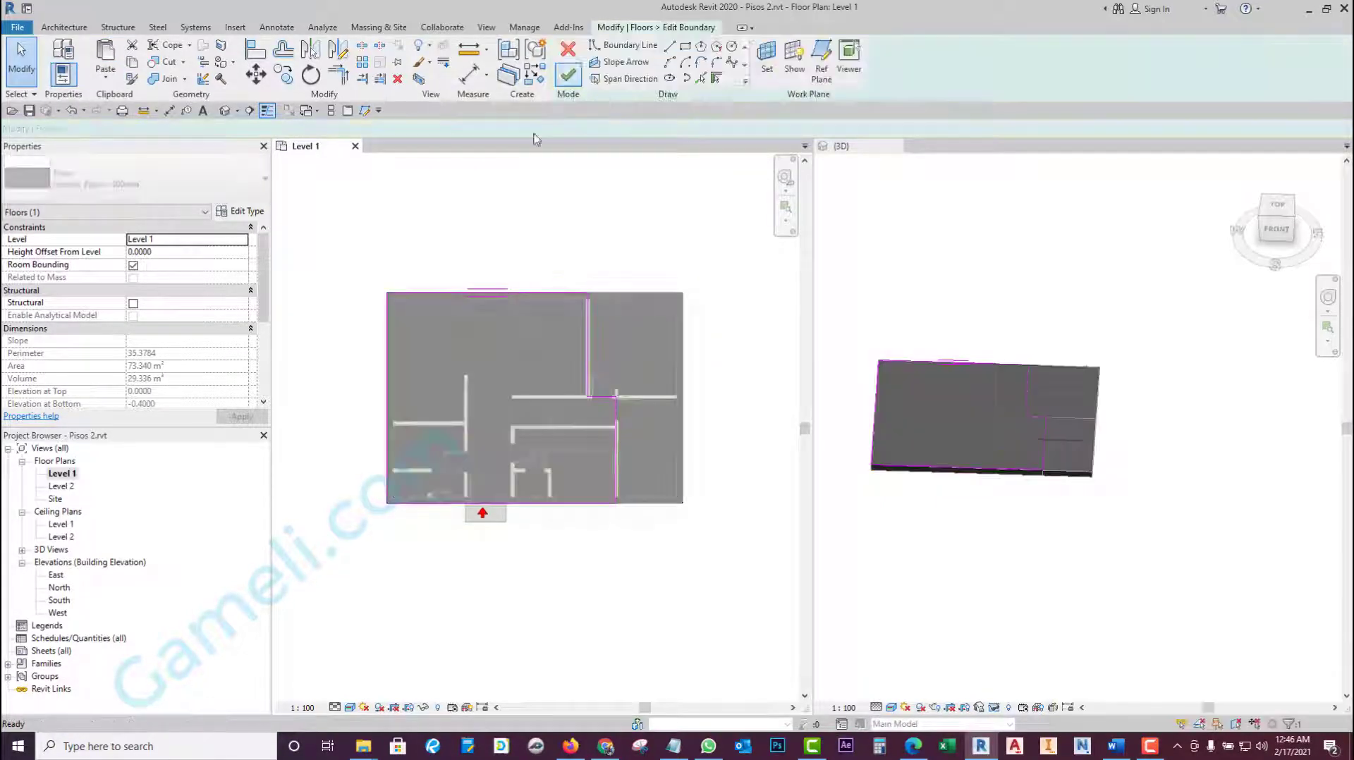
{"action": "scroll", "coordinate": [486, 518], "scroll_direction": "up", "scroll_amount": 3}
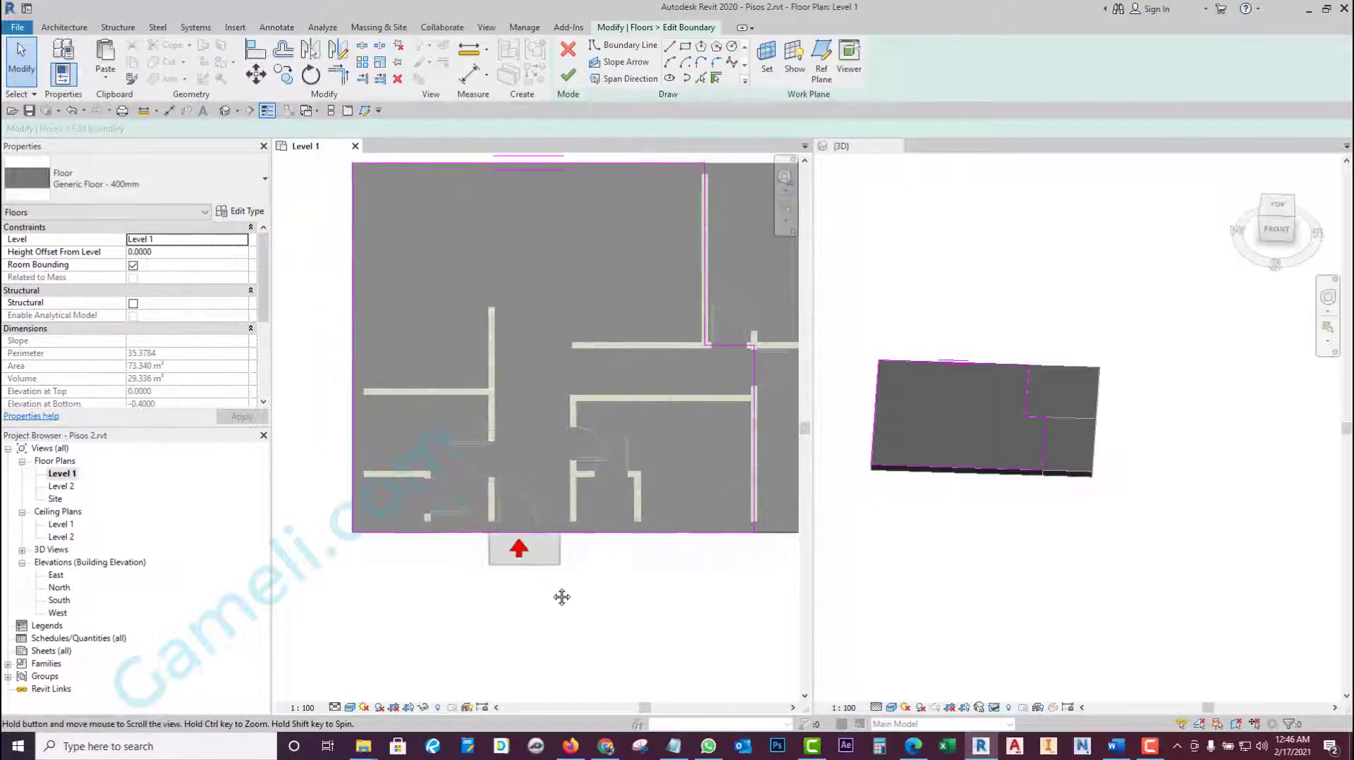
{"action": "middle_click_drag", "start_coordinate": [540, 571], "coordinate": [520, 616]}
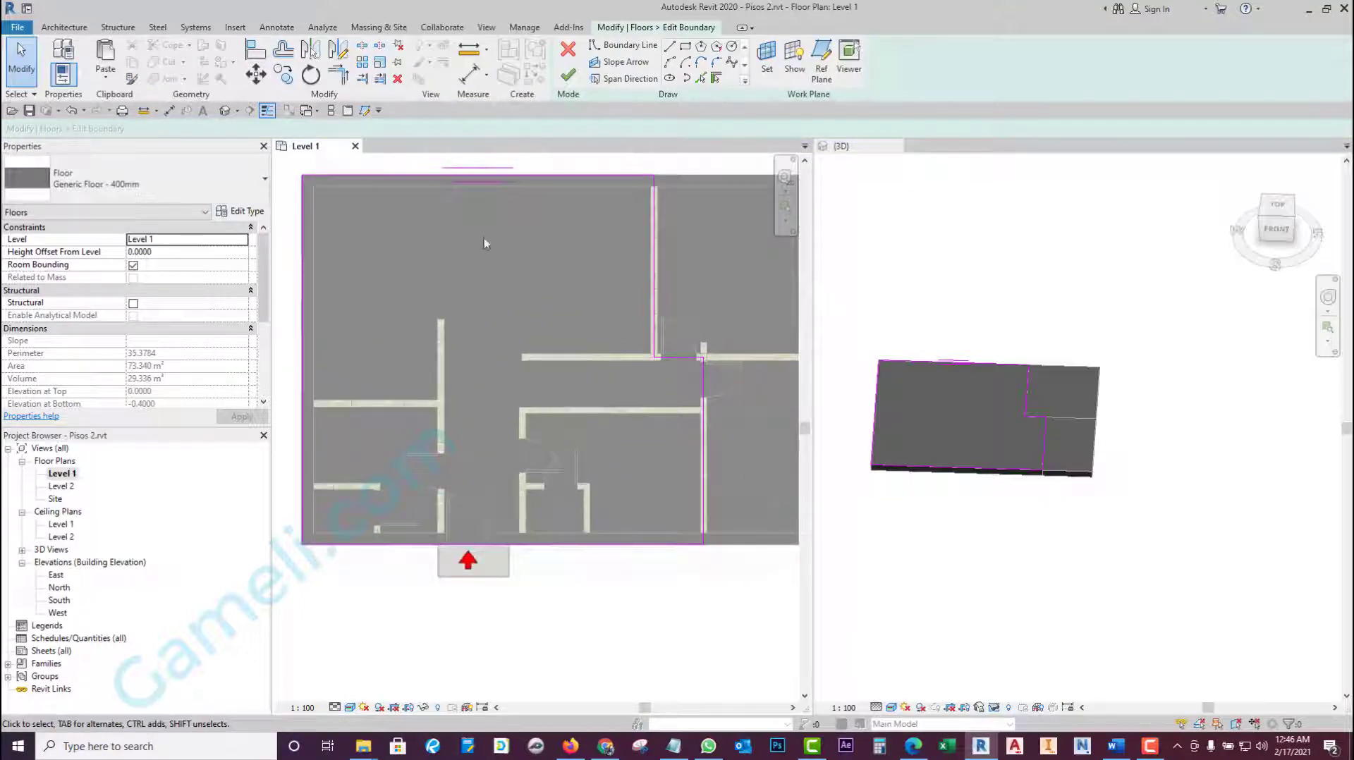
- Add the lower-left room's vertical and horizontal walls as boundary lines
{"action": "left_click", "coordinate": [702, 79]}
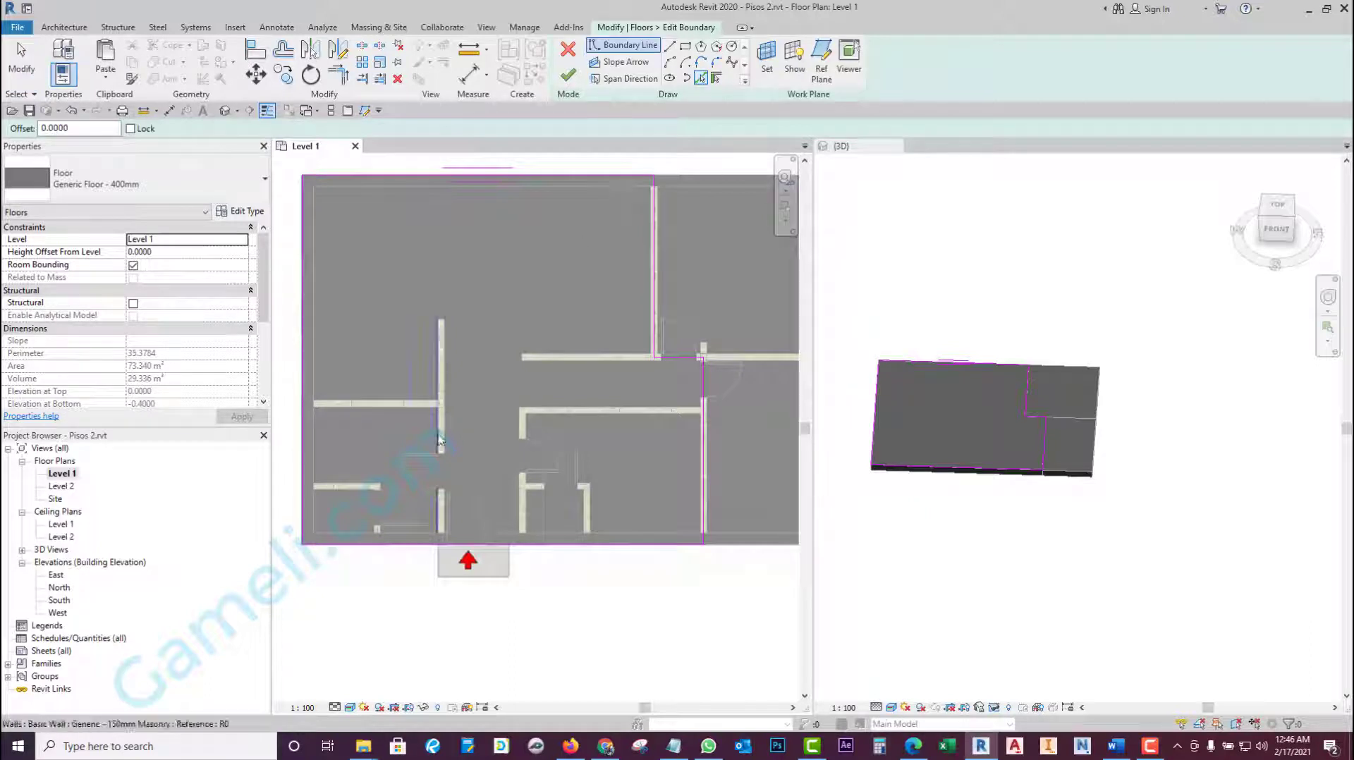
{"action": "left_click", "coordinate": [443, 442]}
{"action": "scroll", "coordinate": [443, 441], "scroll_direction": "up", "scroll_amount": 2}
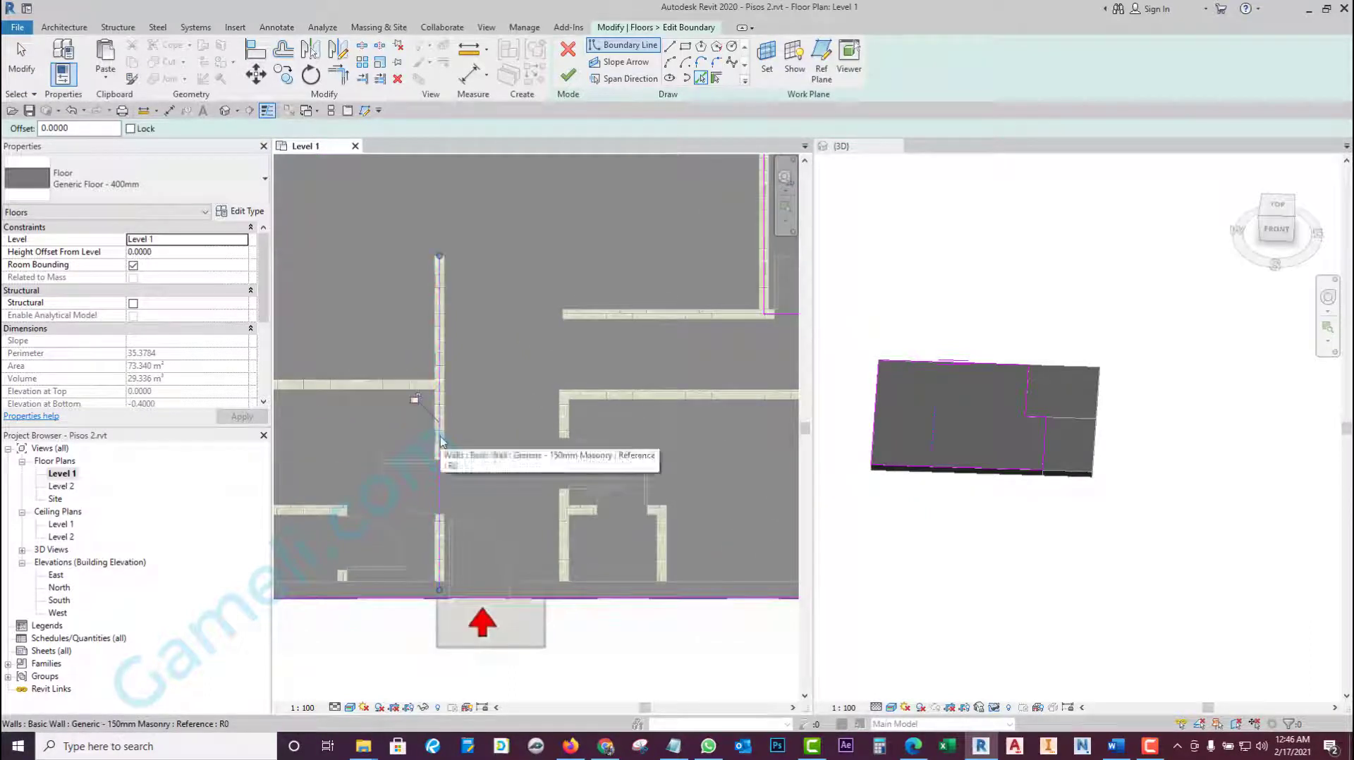
{"action": "left_click", "coordinate": [387, 388]}
{"action": "scroll", "coordinate": [387, 364], "scroll_direction": "up", "scroll_amount": 1}
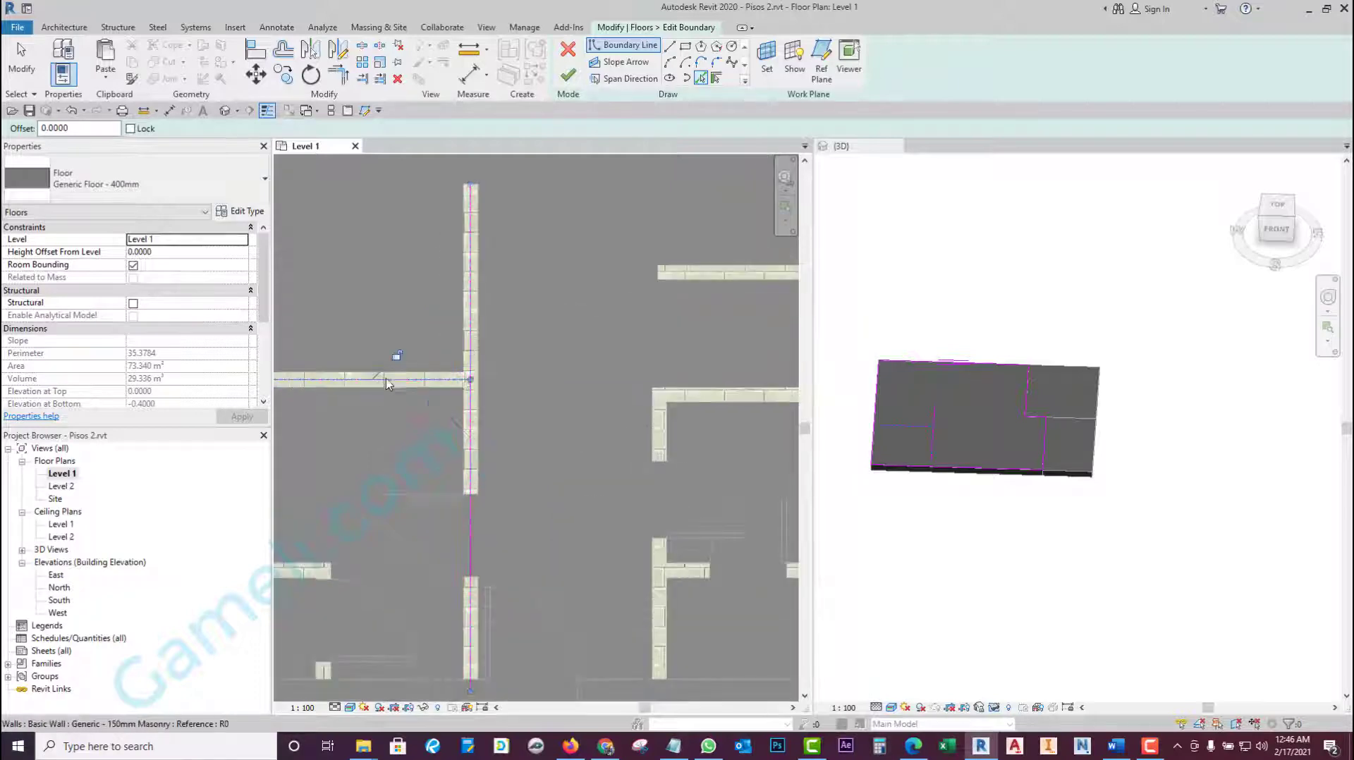
{"action": "scroll", "coordinate": [561, 340], "scroll_direction": "down", "scroll_amount": 2}
- Trim the new lines into a corner, delete the four outer lines, and finish the 10.253 m² slab
{"action": "key", "text": "t"}
{"action": "key", "text": "r"}
{"action": "left_click", "coordinate": [332, 378]}
{"action": "left_click", "coordinate": [310, 396]}
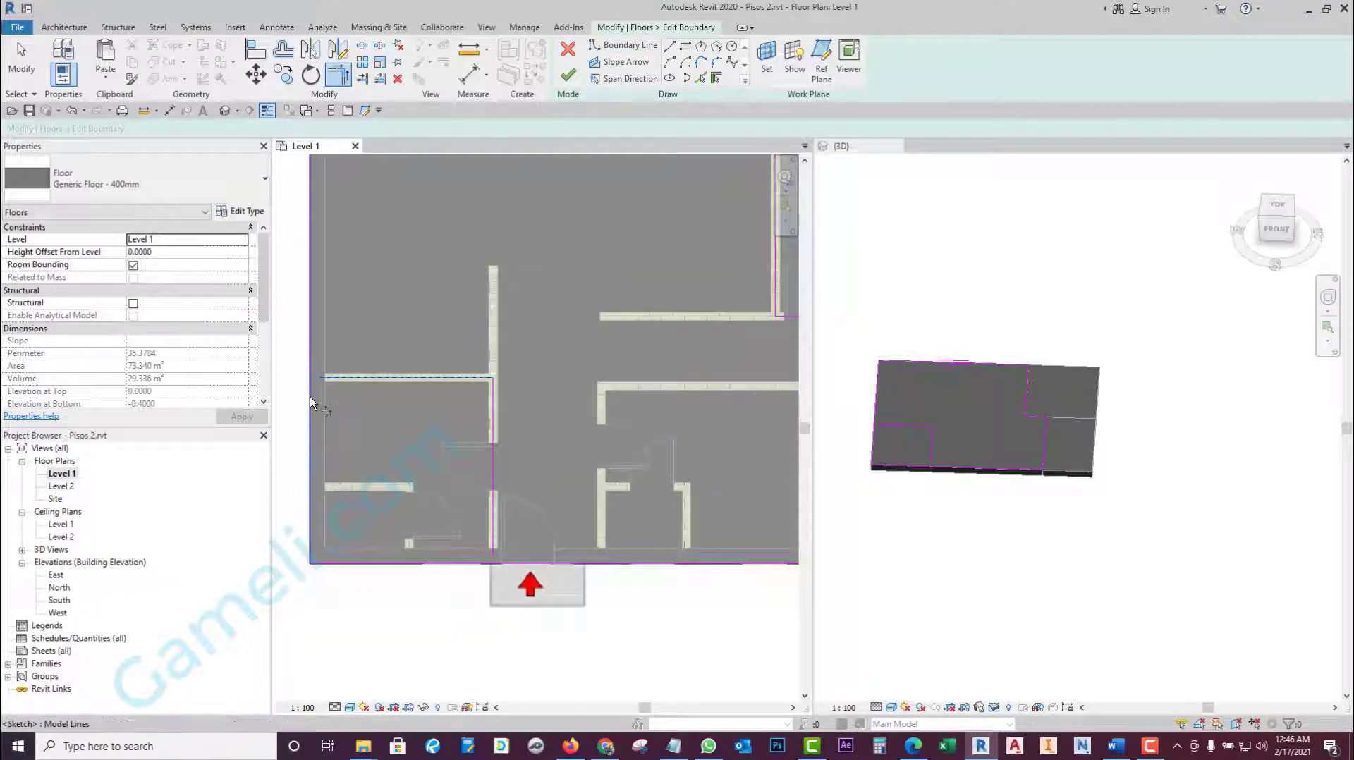
{"action": "scroll", "coordinate": [465, 493], "scroll_direction": "down", "scroll_amount": 2}
{"action": "scroll", "coordinate": [465, 494], "scroll_direction": "down", "scroll_amount": 1}
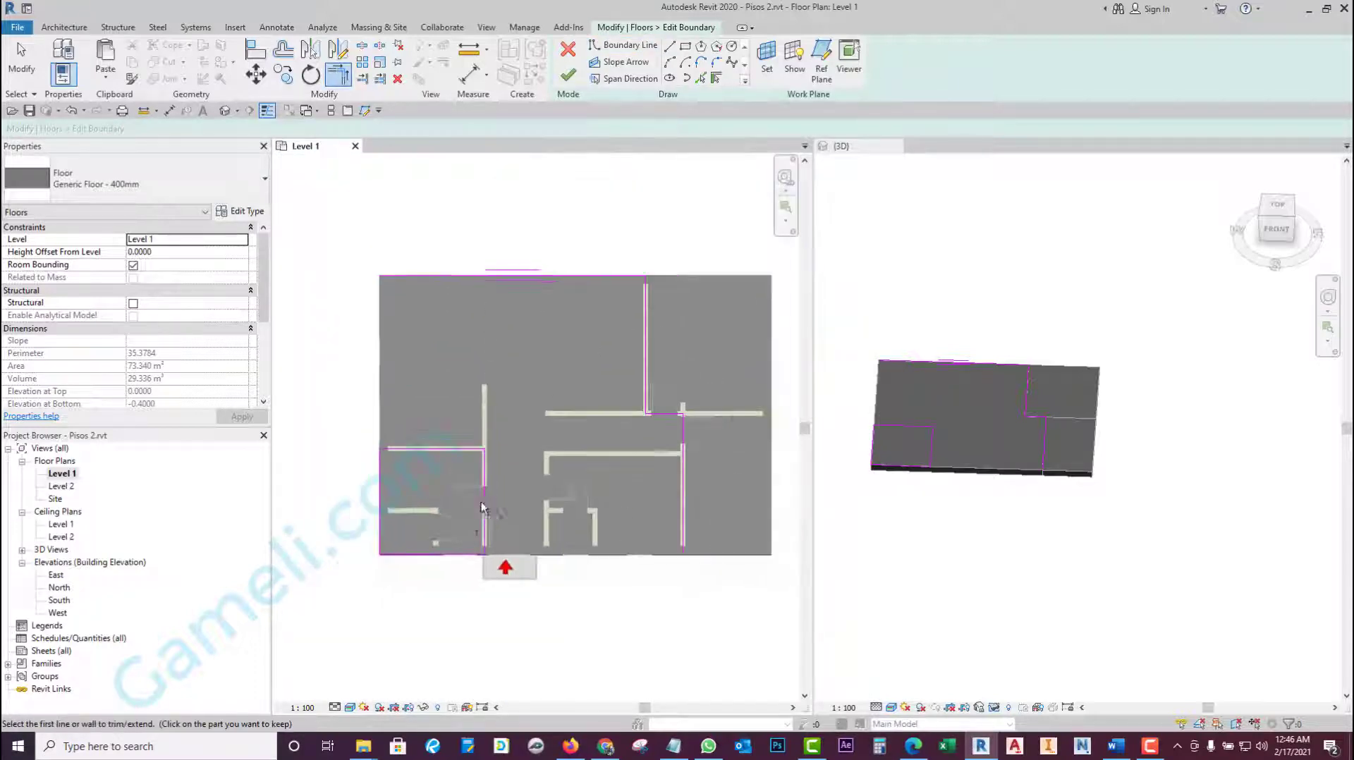
{"action": "scroll", "coordinate": [466, 494], "scroll_direction": "down", "scroll_amount": 1}
{"action": "key", "text": "Escape"}
{"action": "key", "text": "Tab"}
{"action": "left_click", "coordinate": [557, 534]}
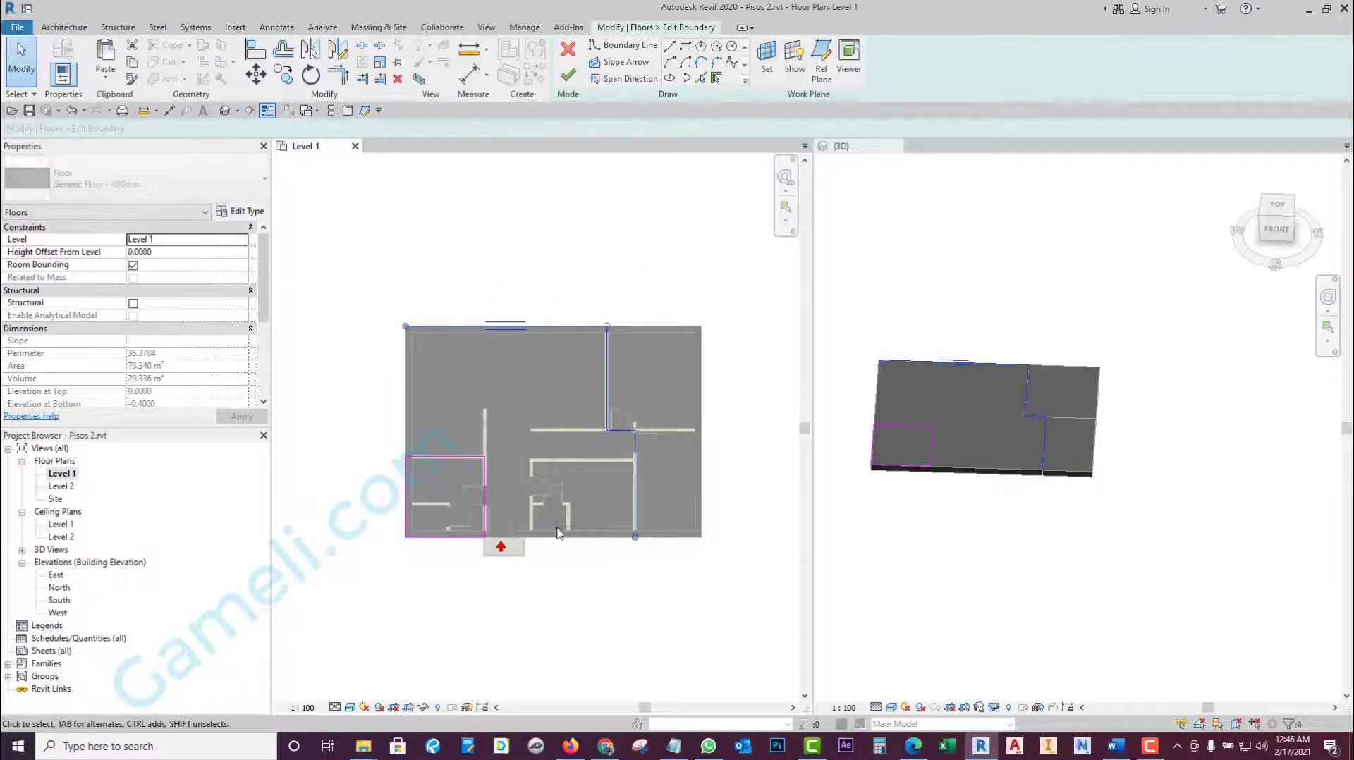
{"action": "key", "text": "Delete"}
{"action": "scroll", "coordinate": [494, 501], "scroll_direction": "up", "scroll_amount": 1}
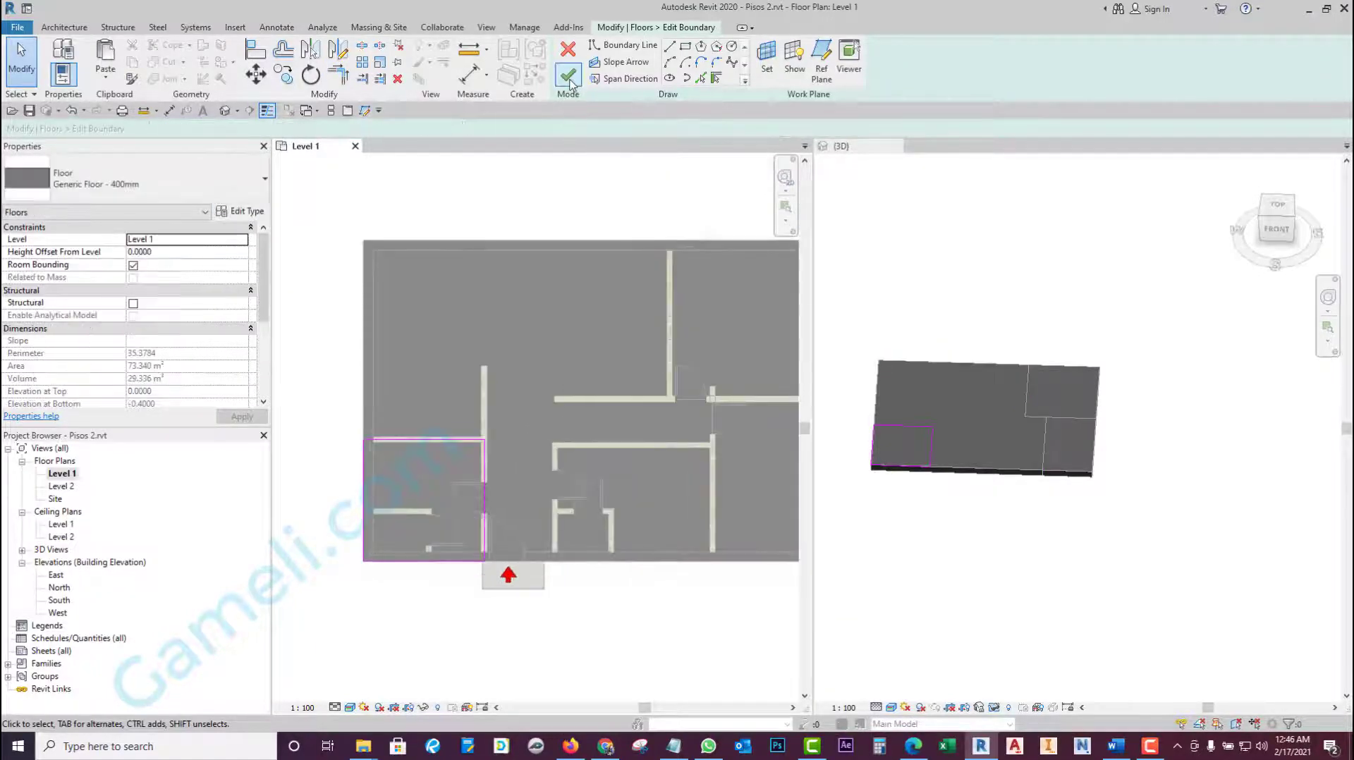
{"action": "left_click", "coordinate": [568, 78]}
- Select the large main floor in the 3D view and enter its boundary edit mode
{"action": "left_click", "coordinate": [982, 513]}
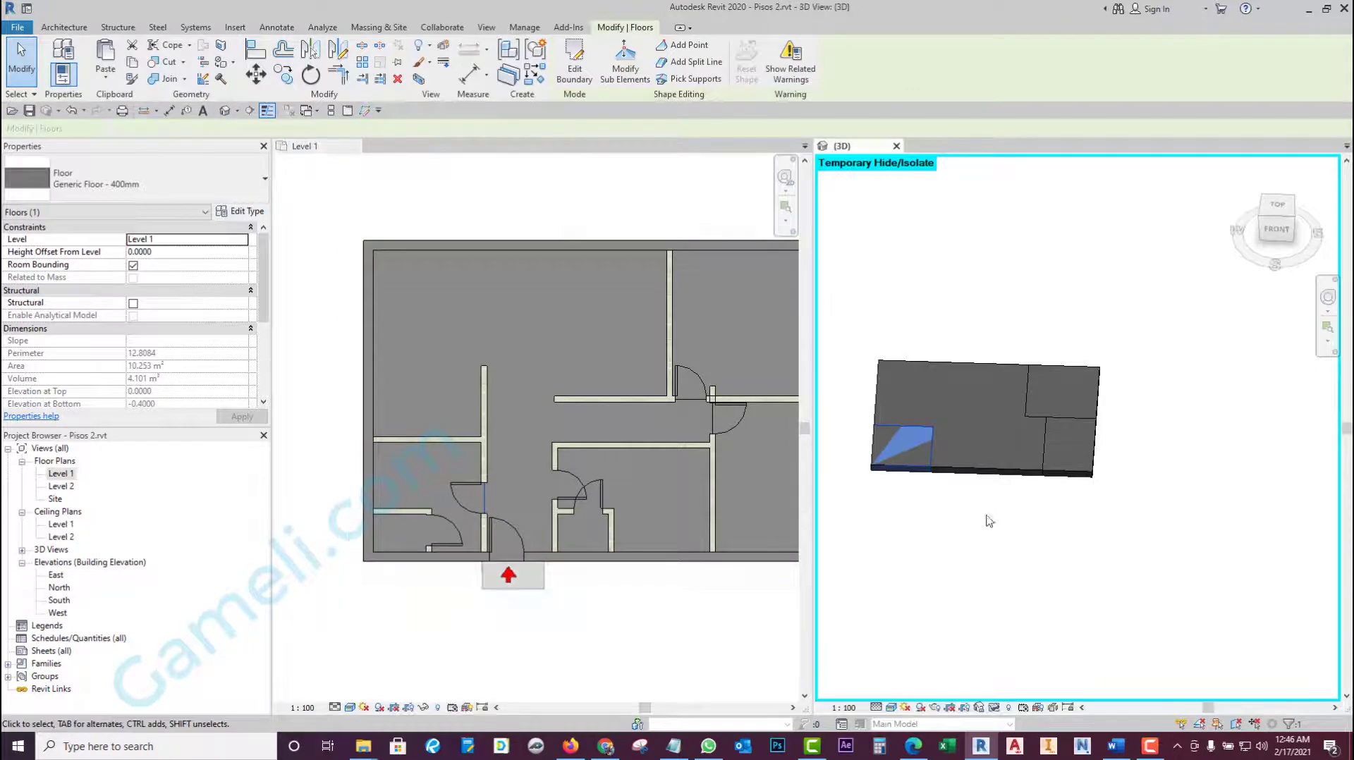
{"action": "scroll", "coordinate": [916, 458], "scroll_direction": "up", "scroll_amount": 3}
{"action": "scroll", "coordinate": [970, 366], "scroll_direction": "down", "scroll_amount": 2}
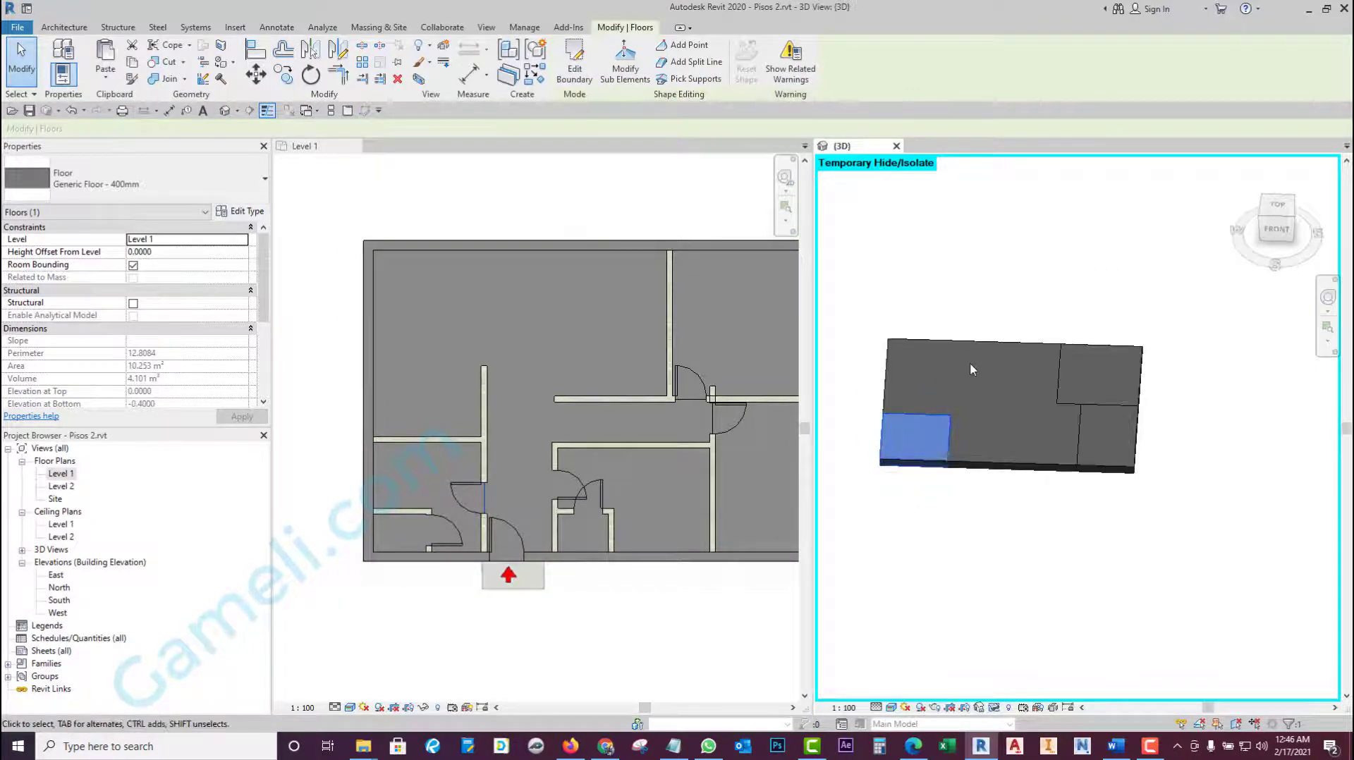
{"action": "left_click", "coordinate": [978, 347]}
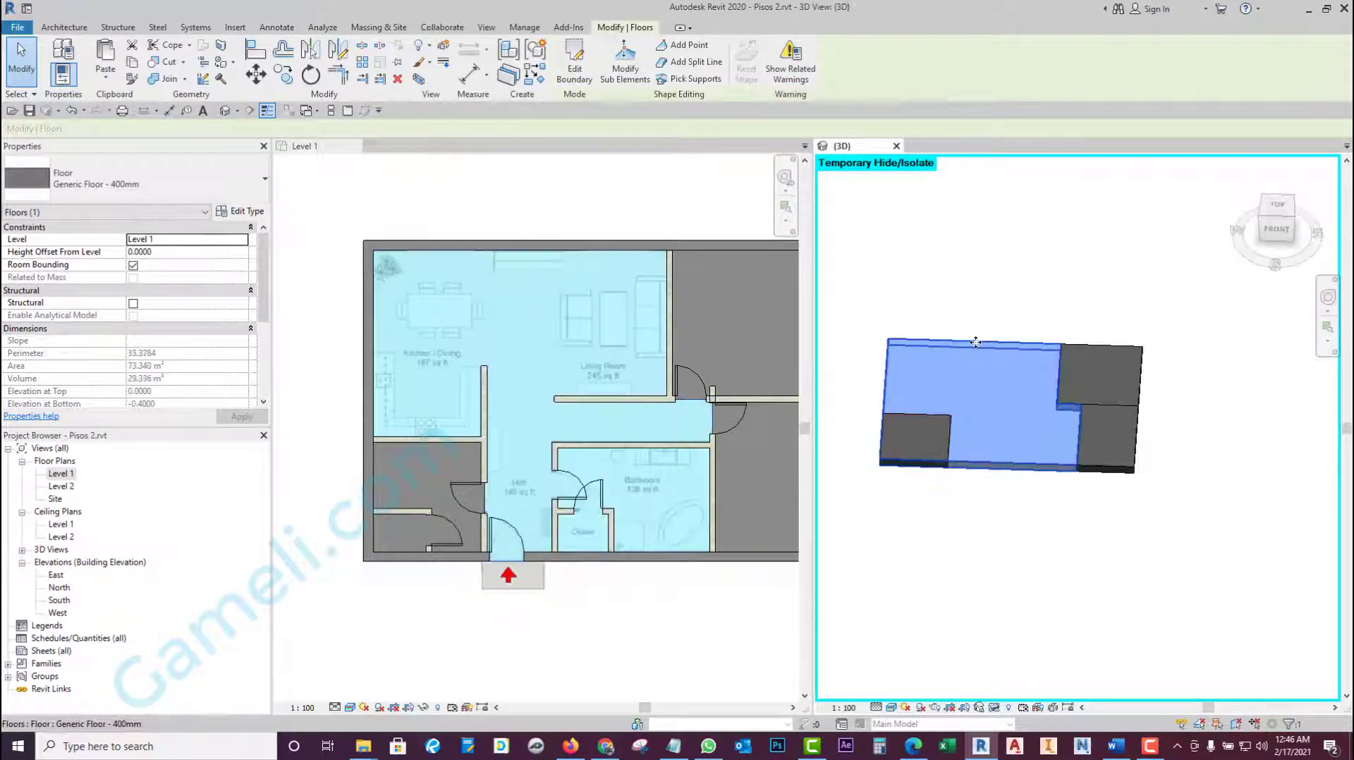
{"action": "left_click", "coordinate": [570, 69]}
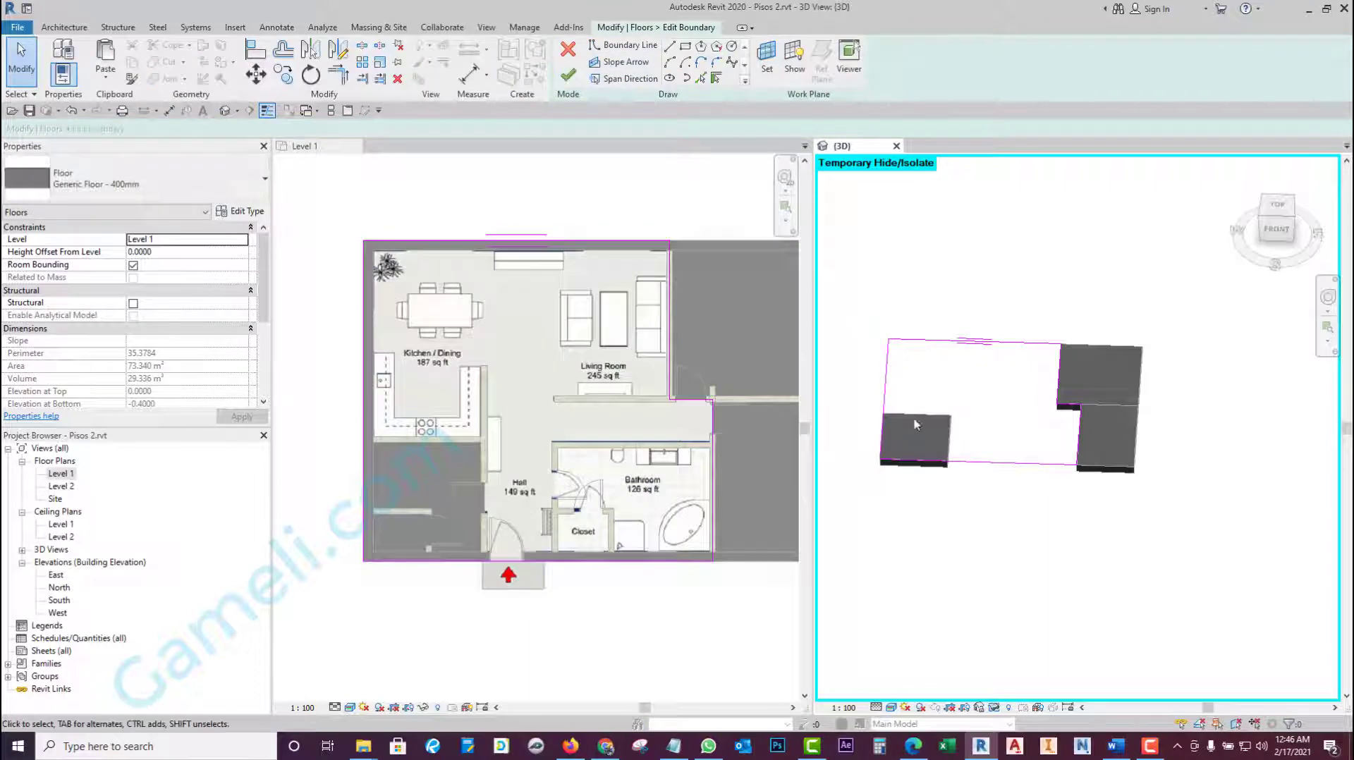
- Pick the small lower-left floor's top edge as a boundary and trim the sketch to a corner
{"action": "scroll", "coordinate": [917, 424], "scroll_direction": "up", "scroll_amount": 2}
{"action": "scroll", "coordinate": [916, 425], "scroll_direction": "up", "scroll_amount": 2}
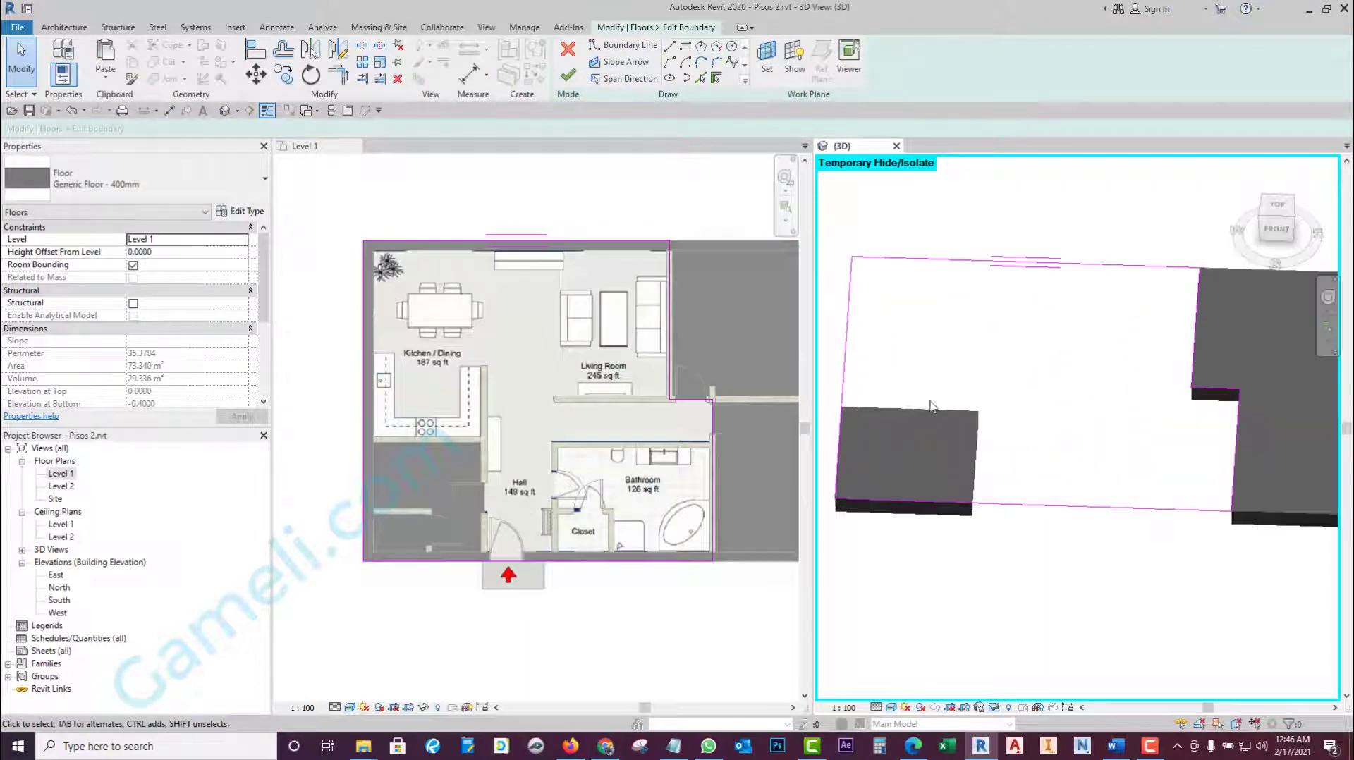
{"action": "left_click", "coordinate": [701, 79]}
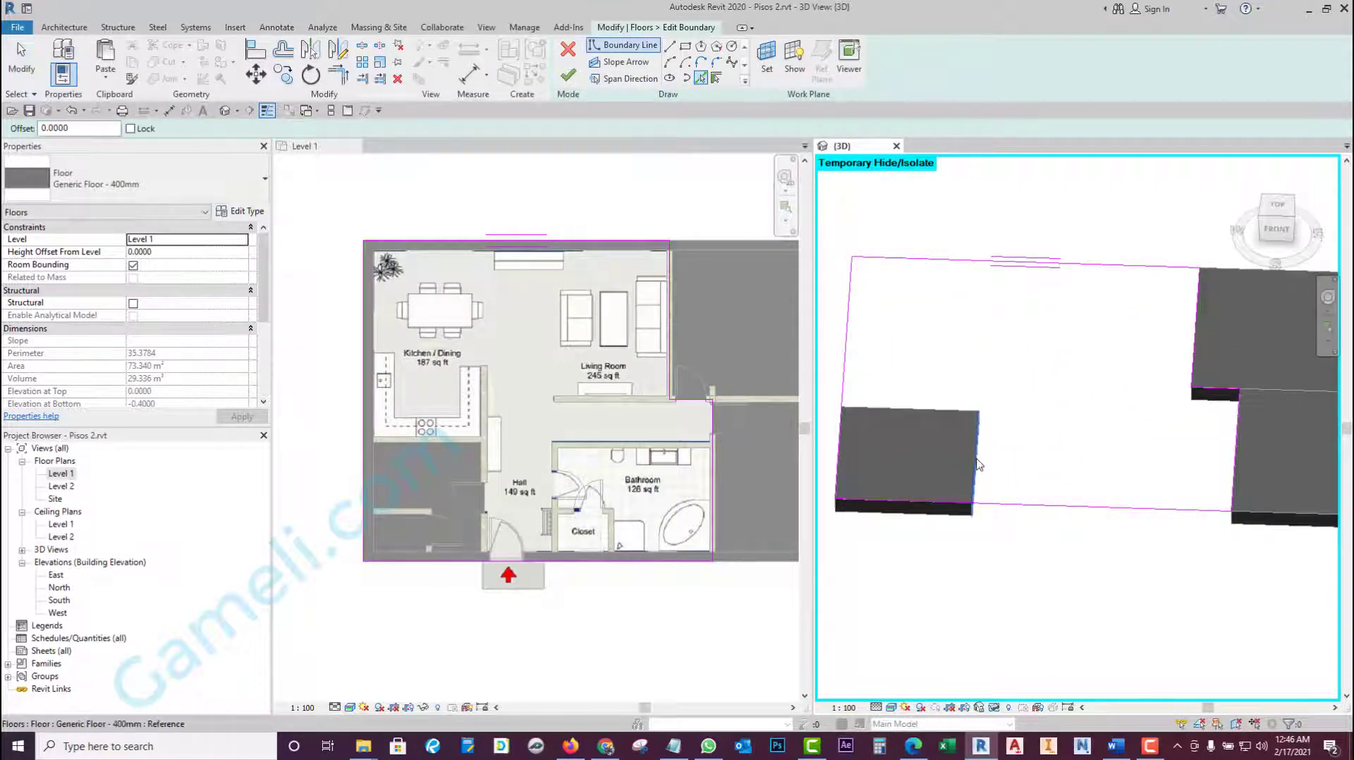
{"action": "left_click", "coordinate": [955, 409]}
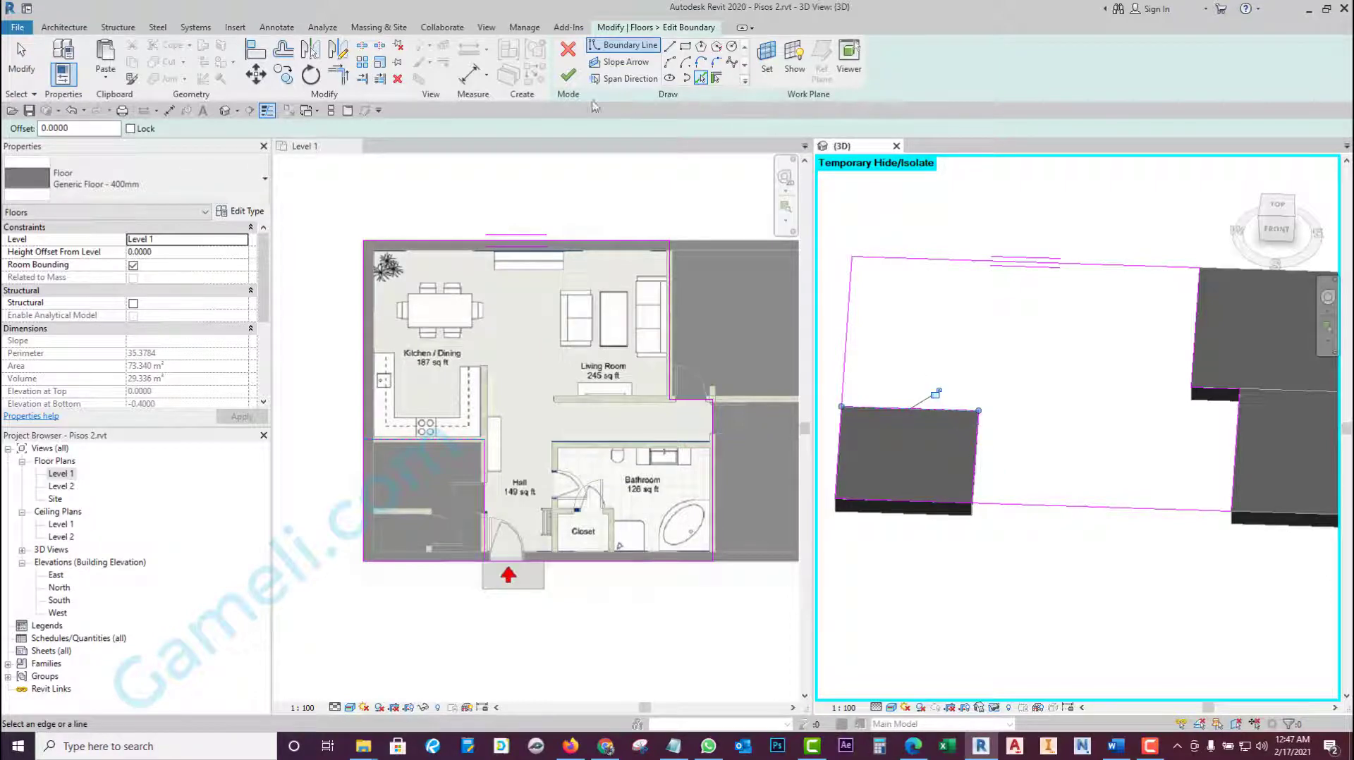
{"action": "left_click", "coordinate": [343, 79]}
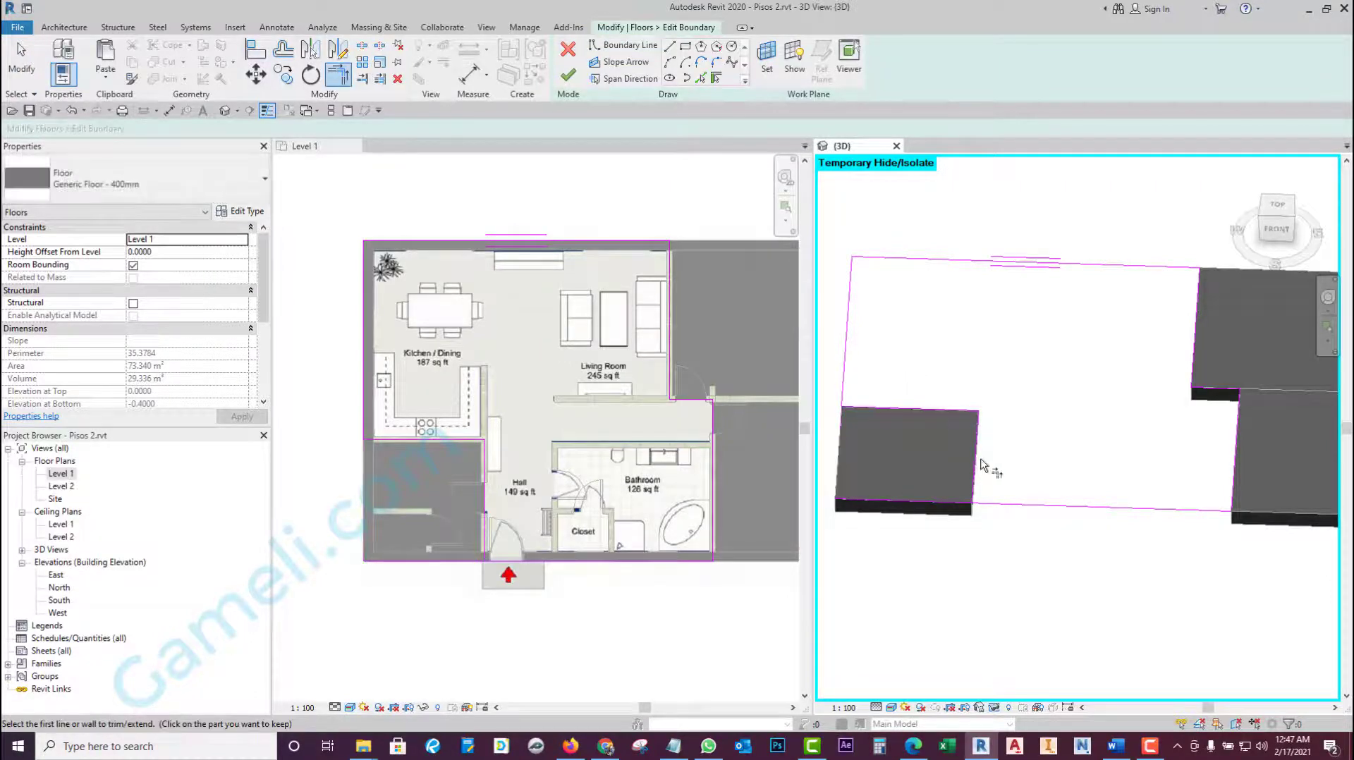
{"action": "mouse_move", "coordinate": [997, 514]}
{"action": "middle_mouse_down", "text": "shift"}
{"action": "mouse_move", "coordinate": [968, 433]}
{"action": "mouse_move", "coordinate": [961, 475]}
{"action": "middle_mouse_up", "text": "shift"}
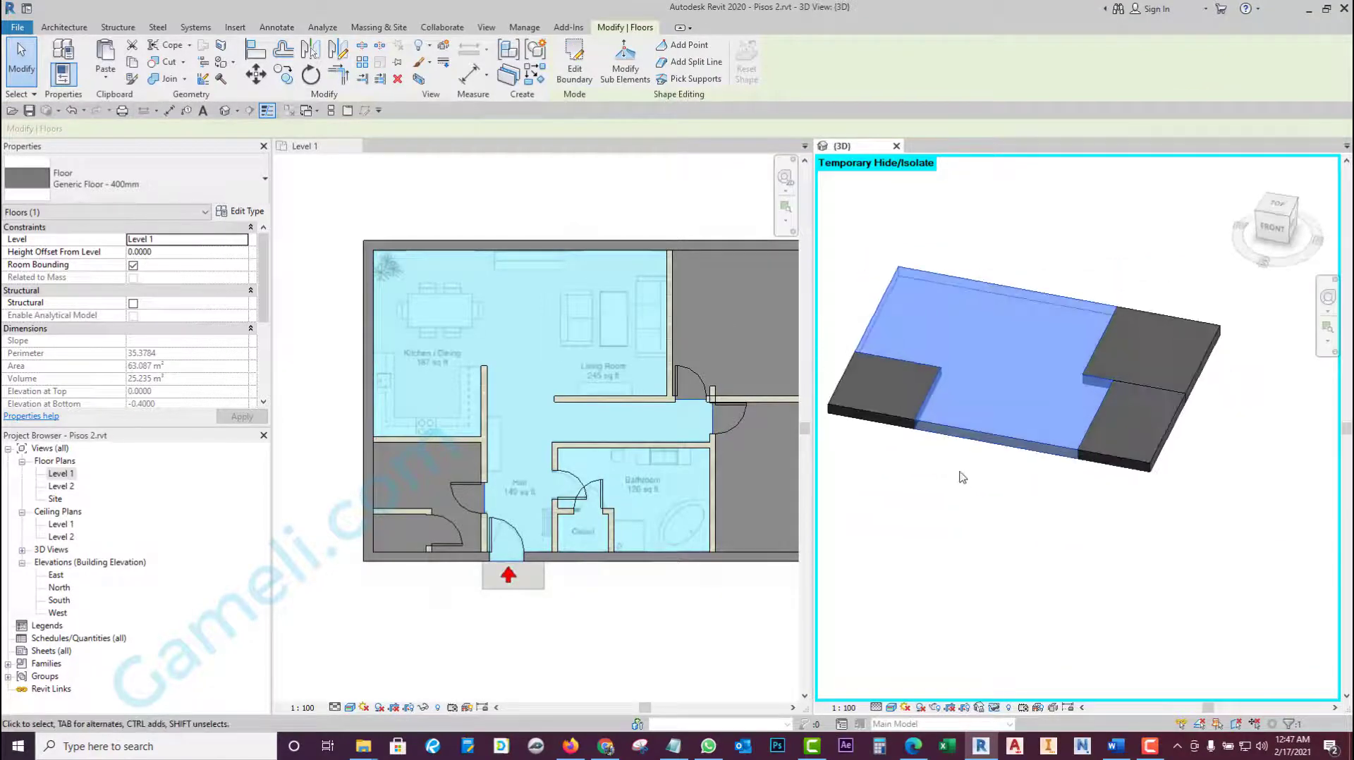
{"action": "scroll", "coordinate": [937, 491], "scroll_direction": "up", "scroll_amount": 2}
{"action": "left_click", "coordinate": [866, 456]}
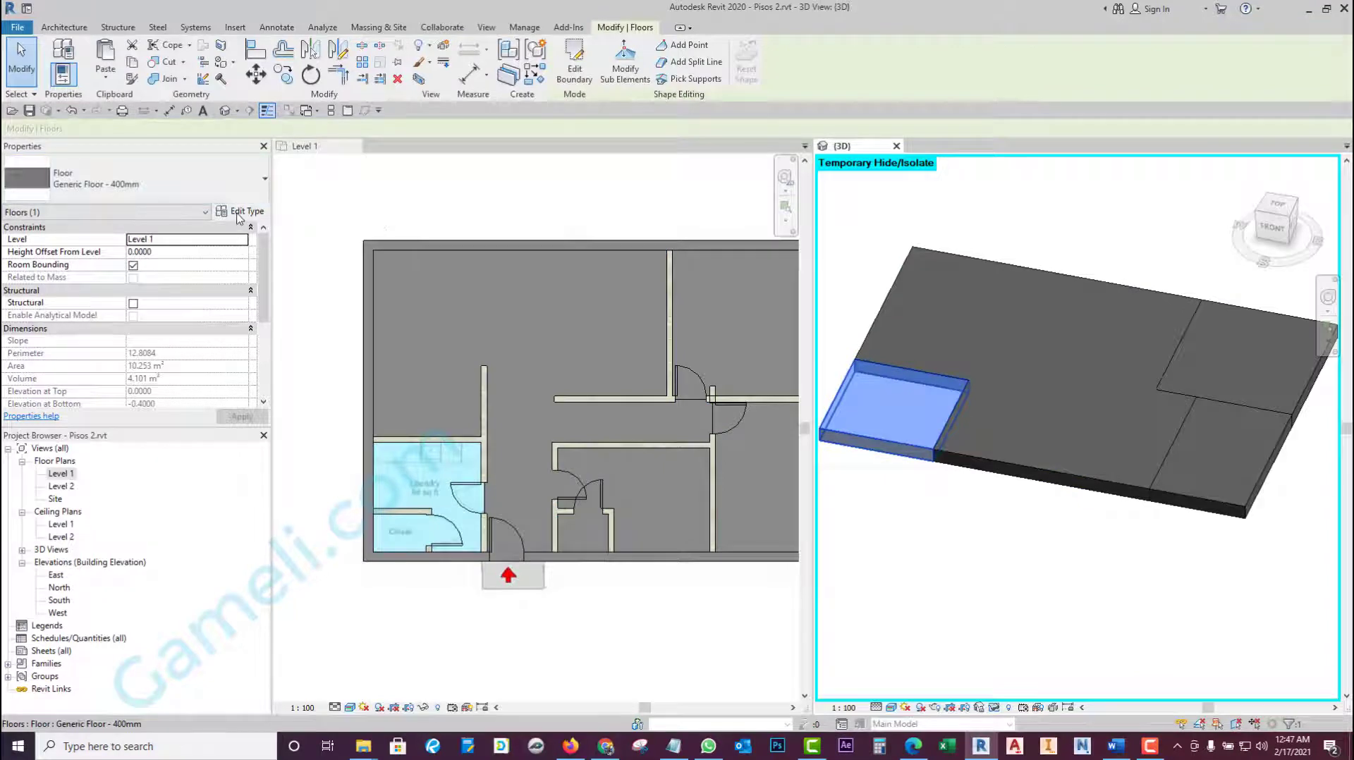
- In the floor type's assembly, insert two new layers above the core boundary
{"action": "left_click", "coordinate": [239, 214]}
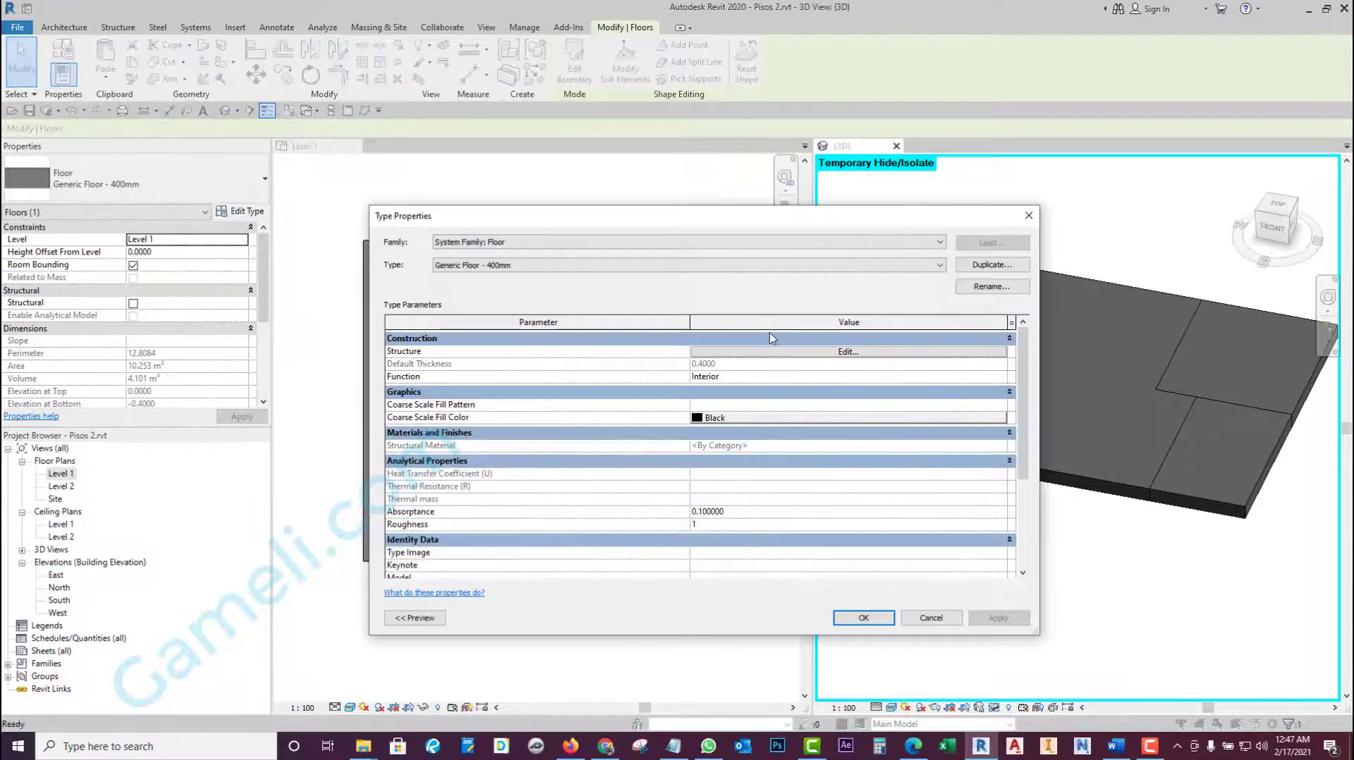
{"action": "left_click", "coordinate": [816, 356]}
{"action": "left_click", "coordinate": [626, 356]}
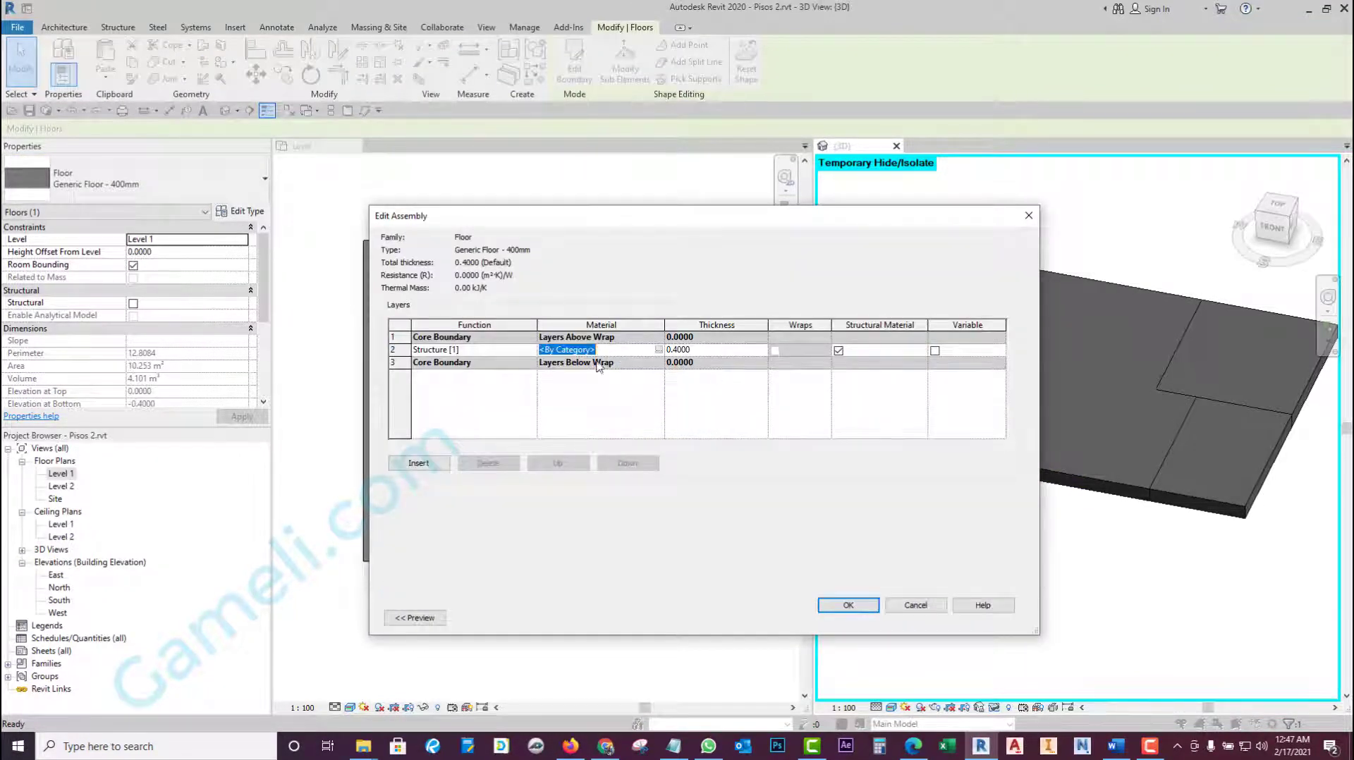
{"action": "left_click", "coordinate": [420, 464]}
{"action": "left_click", "coordinate": [419, 464]}
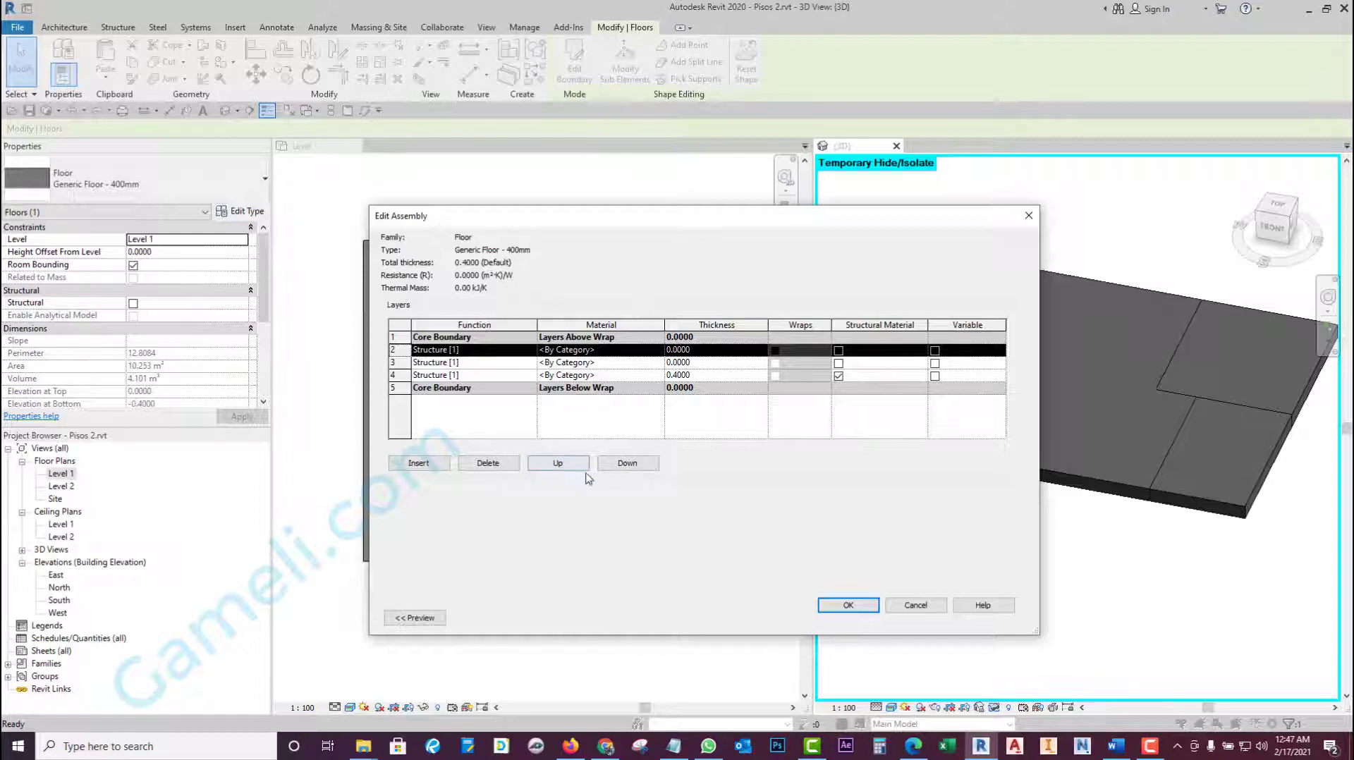
{"action": "left_click", "coordinate": [551, 466]}
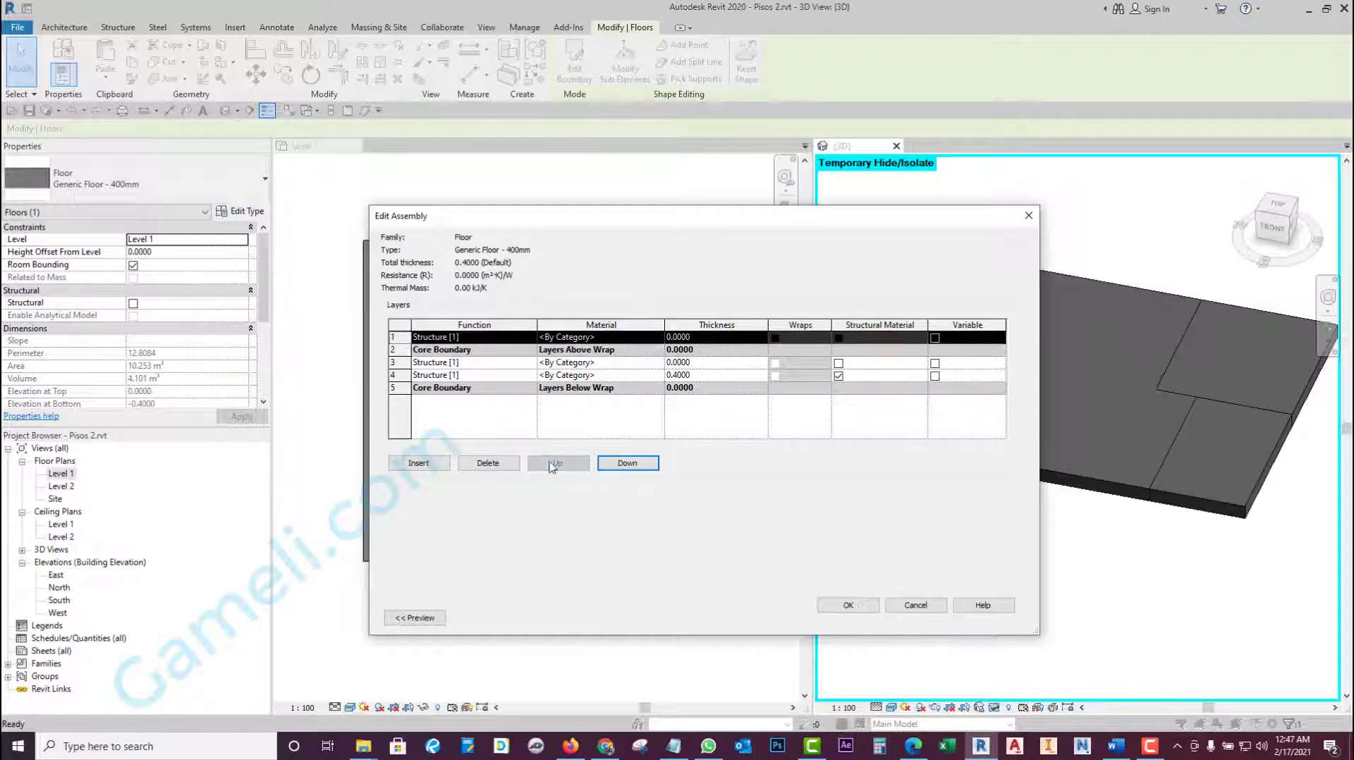
{"action": "left_click", "coordinate": [455, 364]}
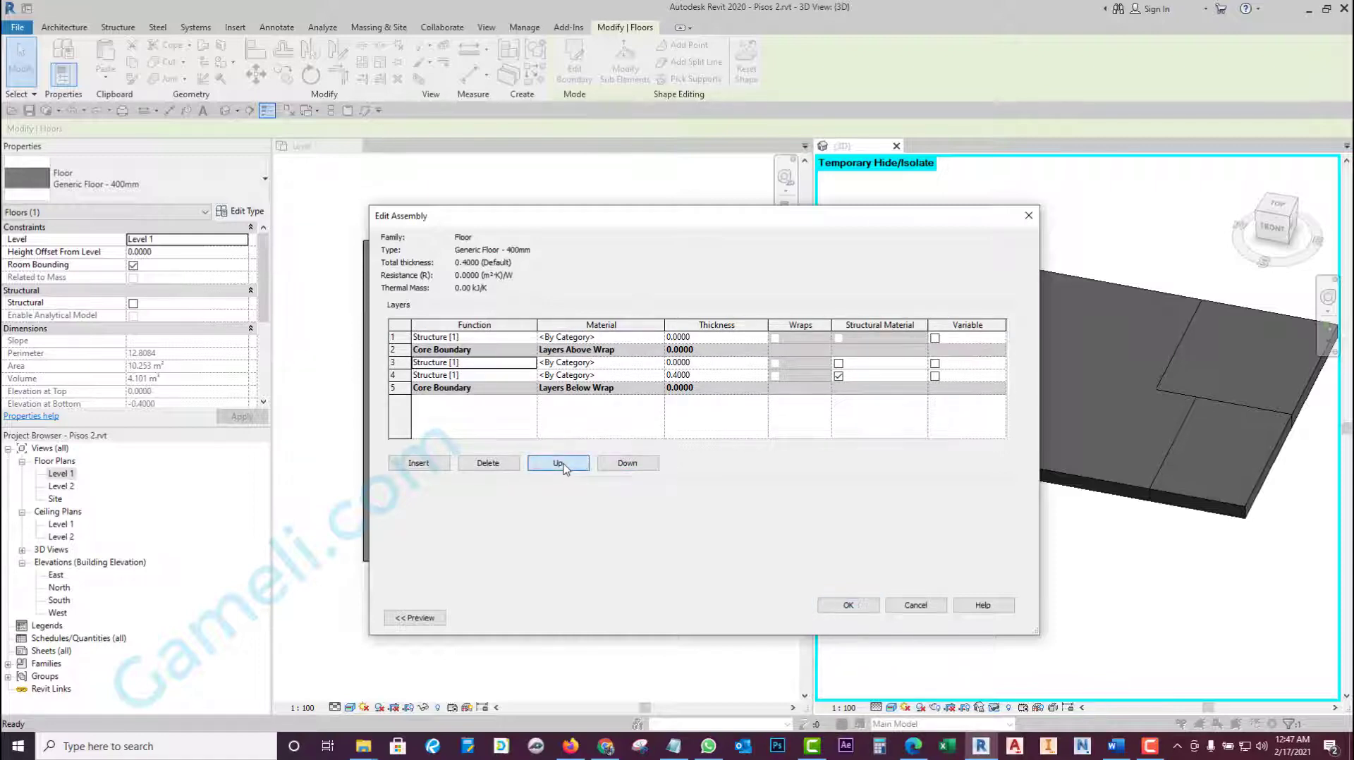
{"action": "left_click", "coordinate": [565, 465]}
- Set the new layers' functions to Finish 1 and Substrate
{"action": "left_click", "coordinate": [530, 351]}
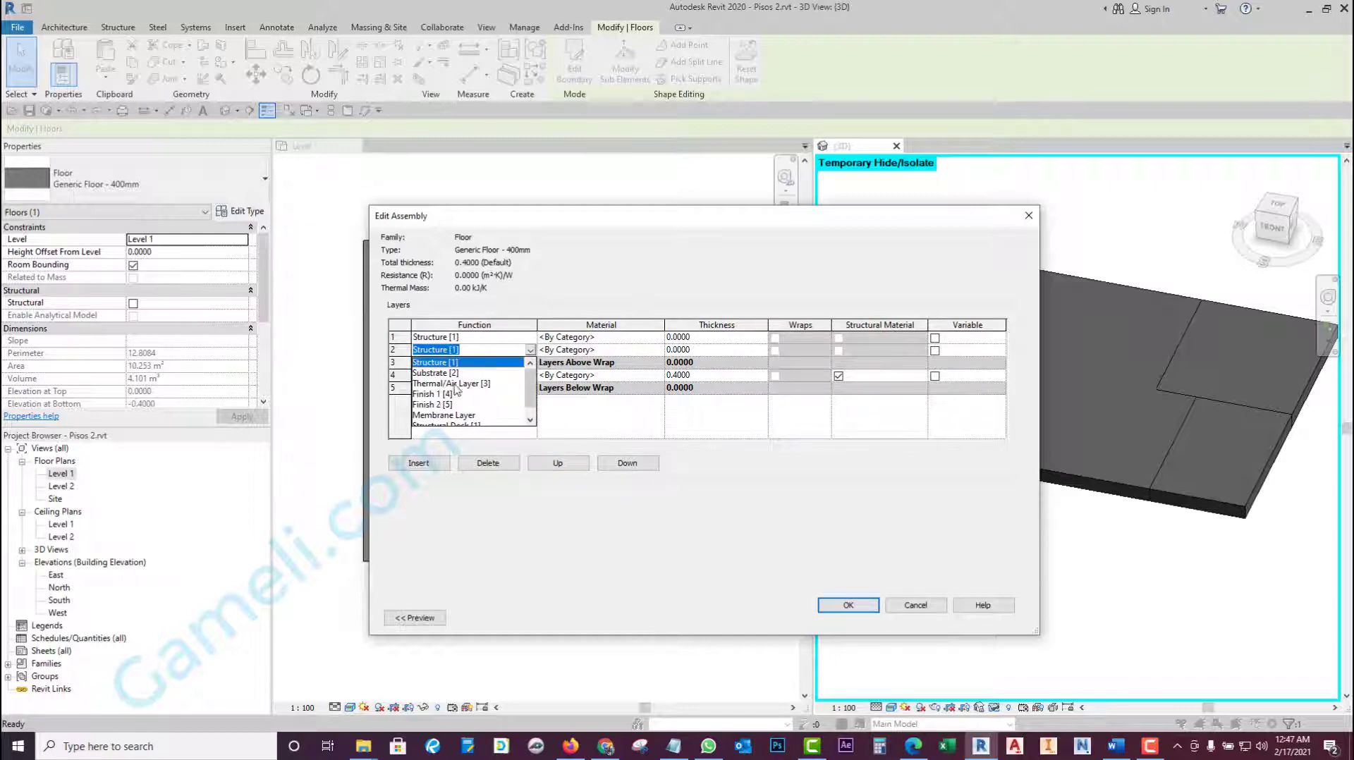
{"action": "left_click", "coordinate": [433, 395]}
{"action": "left_click", "coordinate": [451, 338]}
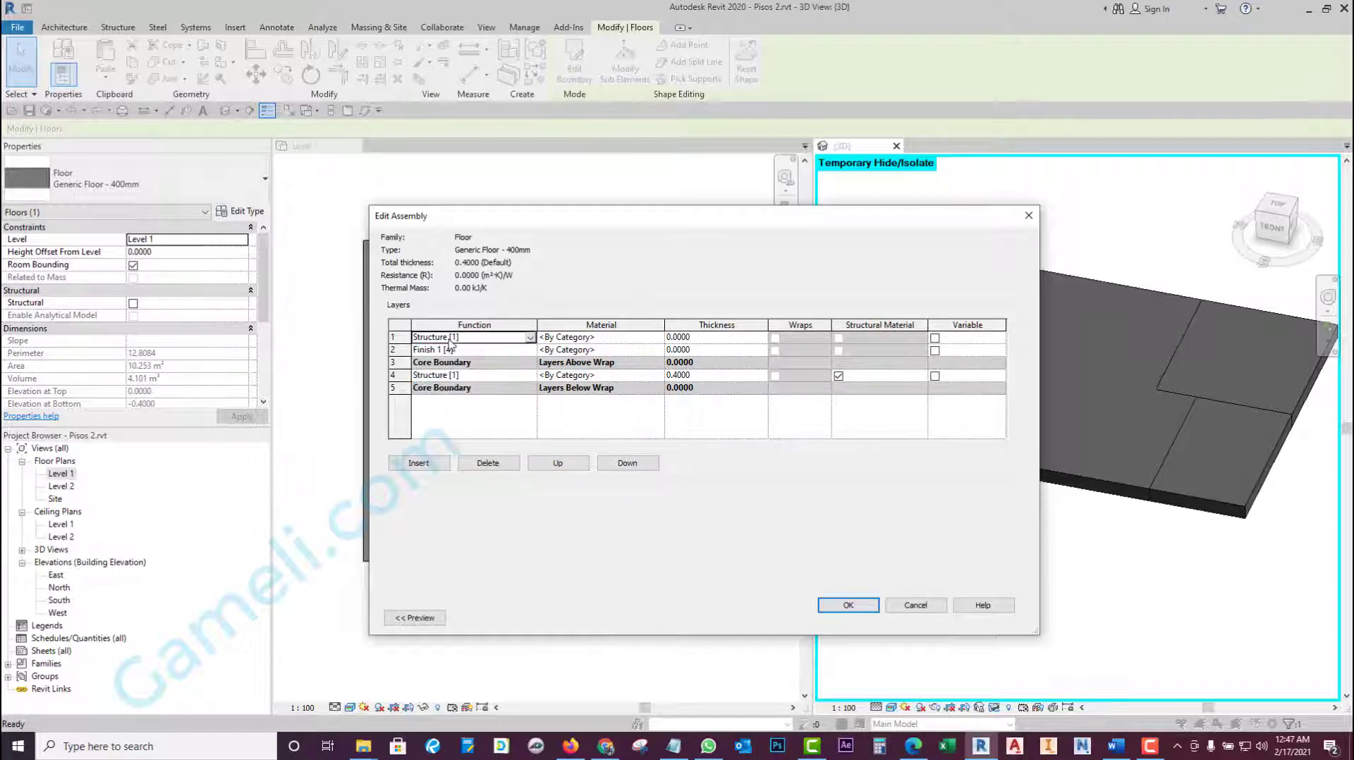
{"action": "left_click", "coordinate": [529, 337]}
{"action": "left_click", "coordinate": [444, 363]}
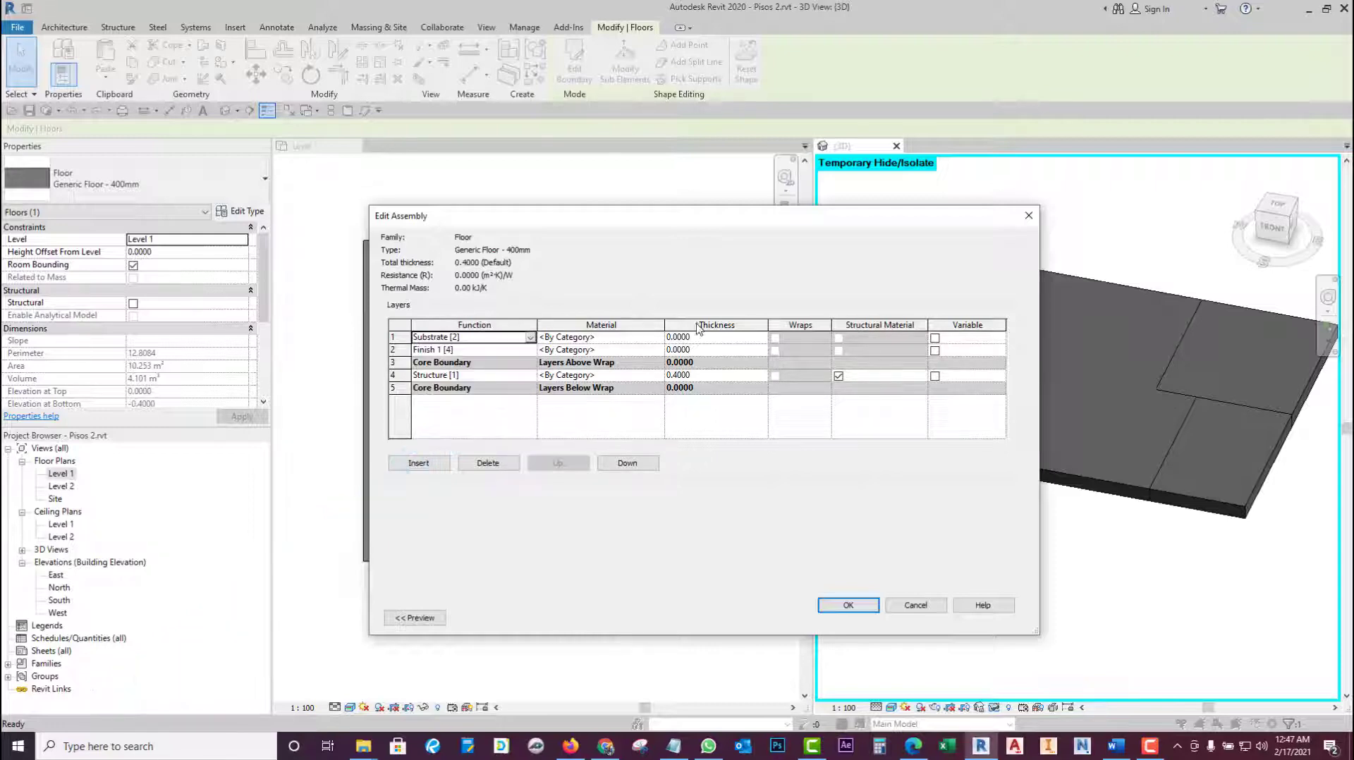
- Discard the layer edits, close Type Properties without saving, and deselect the floor
{"action": "left_click", "coordinate": [843, 610]}
{"action": "left_click", "coordinate": [915, 605]}
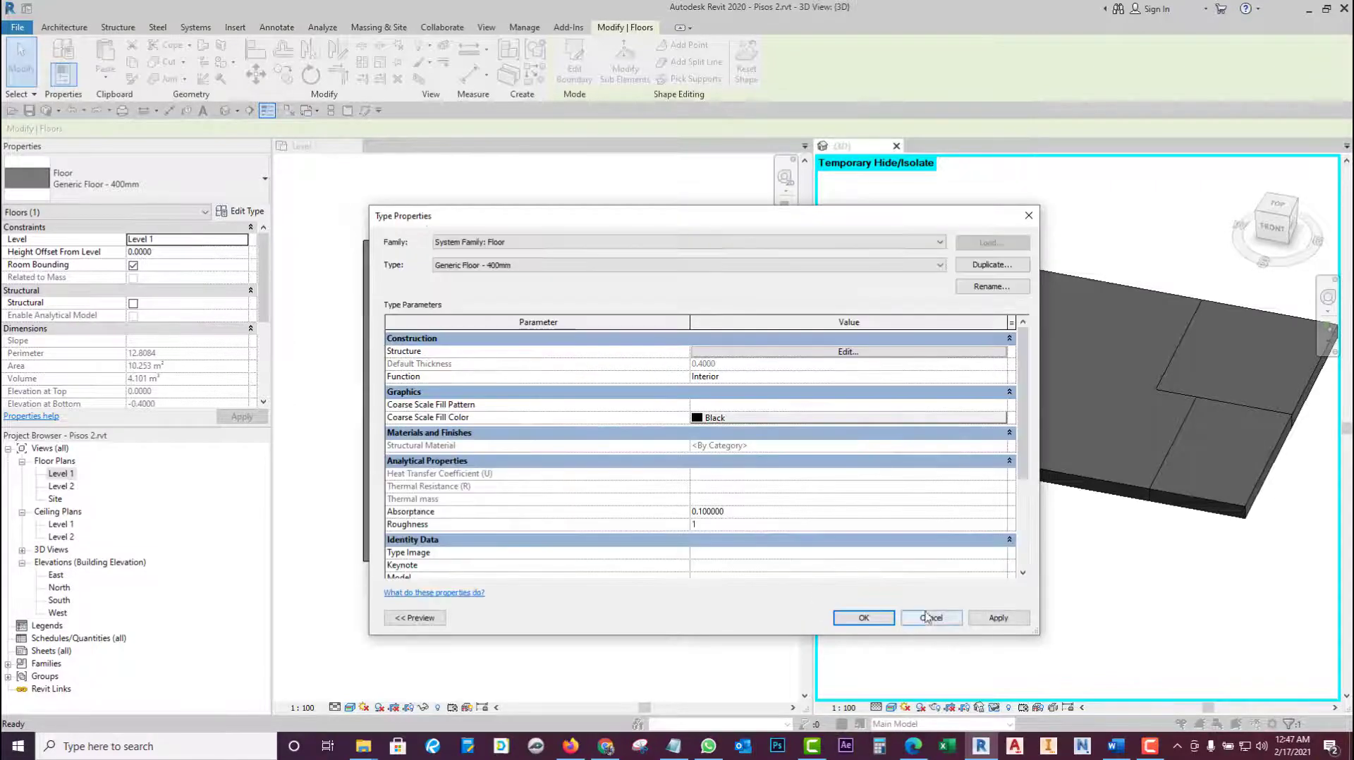
{"action": "left_click", "coordinate": [927, 619]}
{"action": "left_click", "coordinate": [921, 577]}
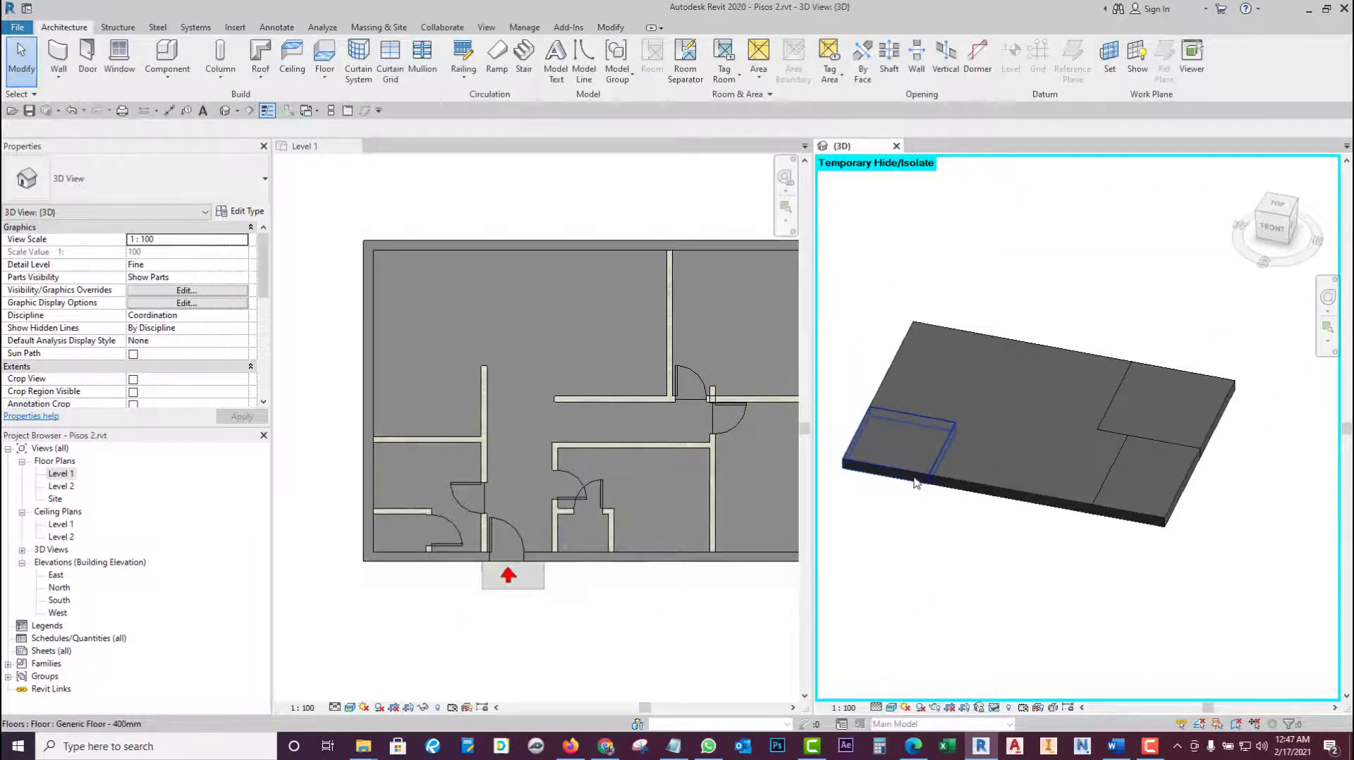
- Inspect each floor slab in the 3D view, then fit the whole Level 1 plan in view
{"action": "left_click", "coordinate": [976, 486]}
{"action": "middle_click_drag", "start_coordinate": [977, 486], "coordinate": [1088, 505], "text": "shift"}
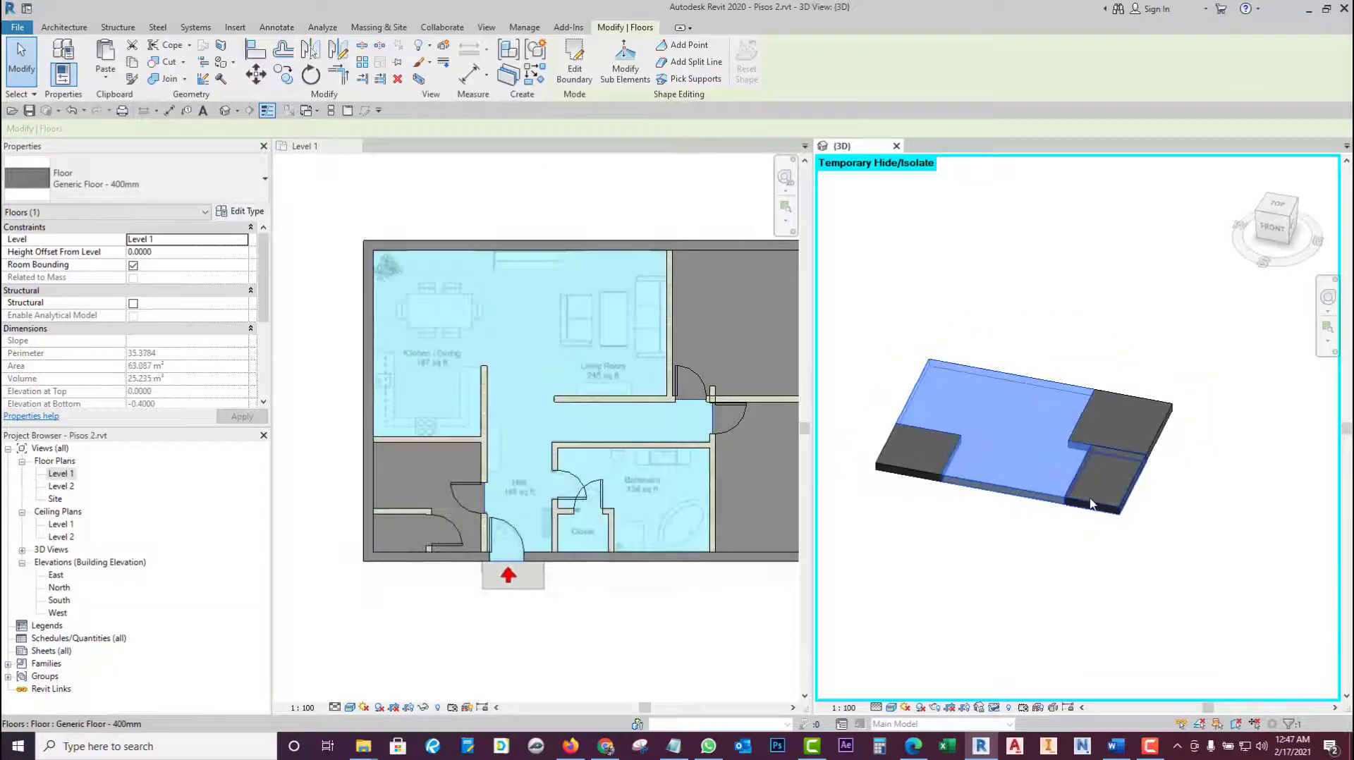
{"action": "left_click", "coordinate": [1139, 435]}
{"action": "left_click", "coordinate": [1098, 441]}
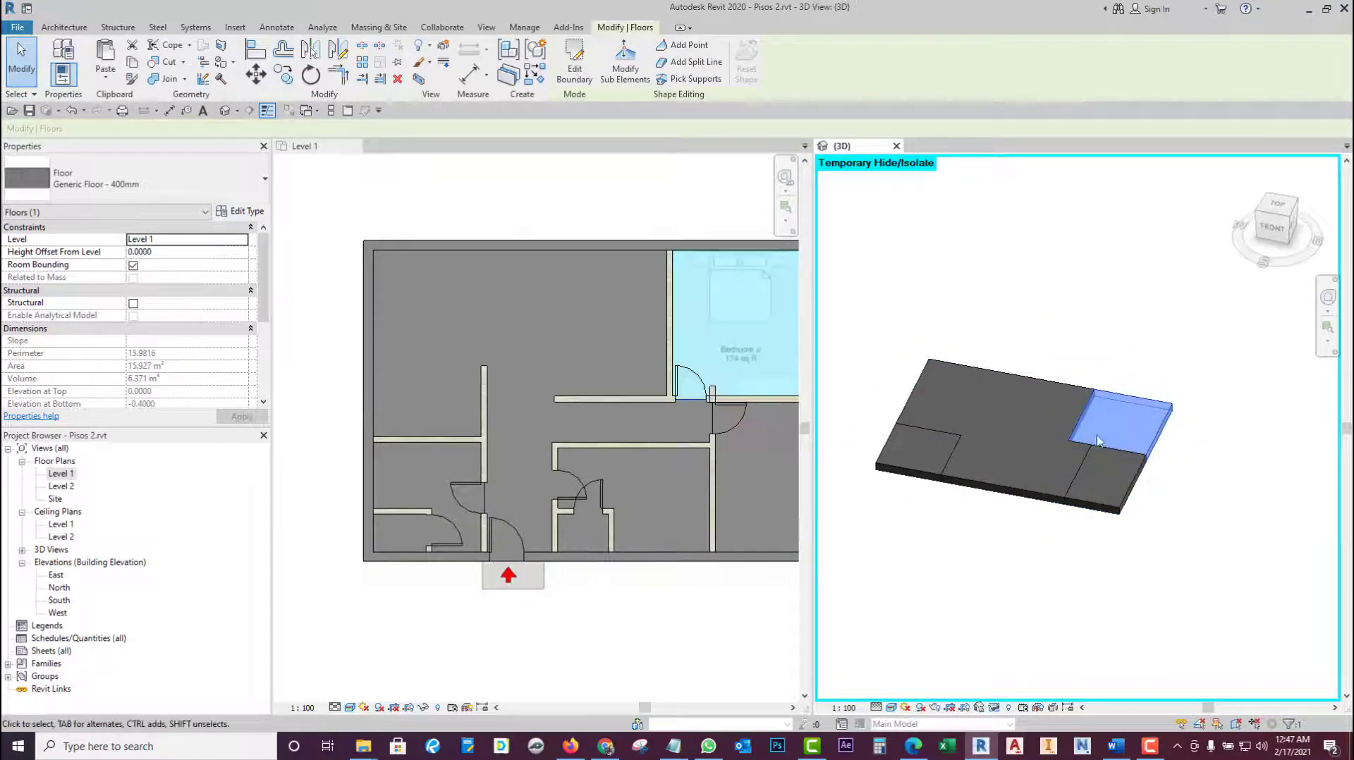
{"action": "left_click", "coordinate": [1000, 403]}
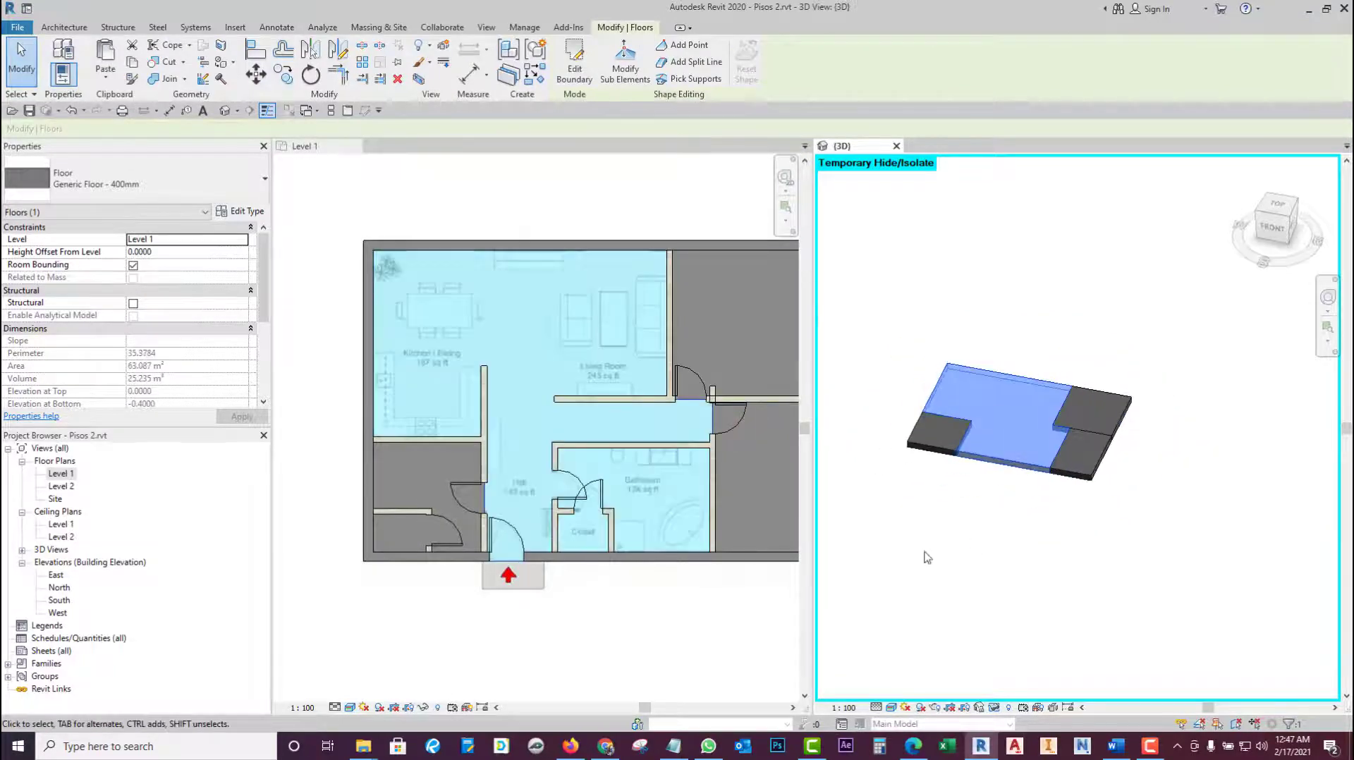
{"action": "left_click", "coordinate": [926, 556]}
{"action": "scroll", "coordinate": [511, 508], "scroll_direction": "down", "scroll_amount": 2}
{"action": "left_click", "coordinate": [537, 571]}
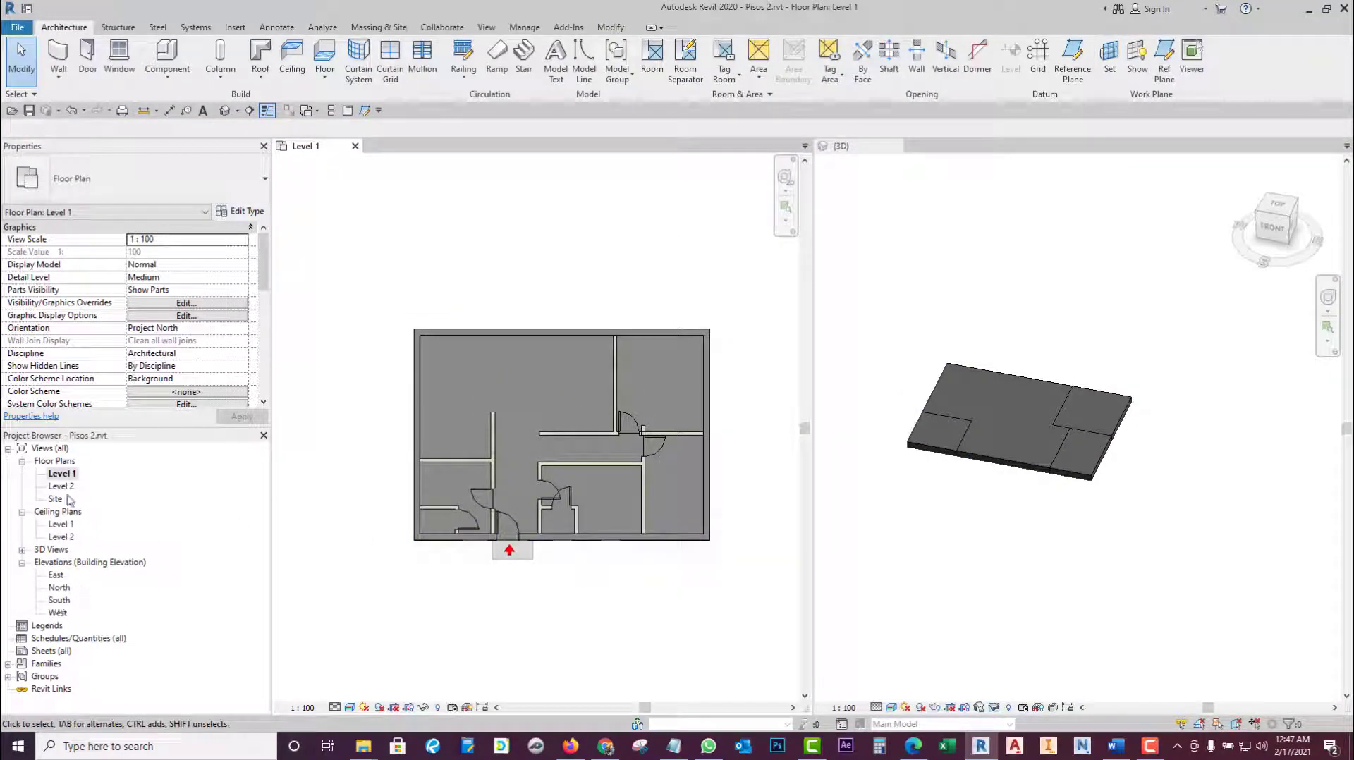
{"action": "key", "text": "z"}
{"action": "key", "text": "f"}
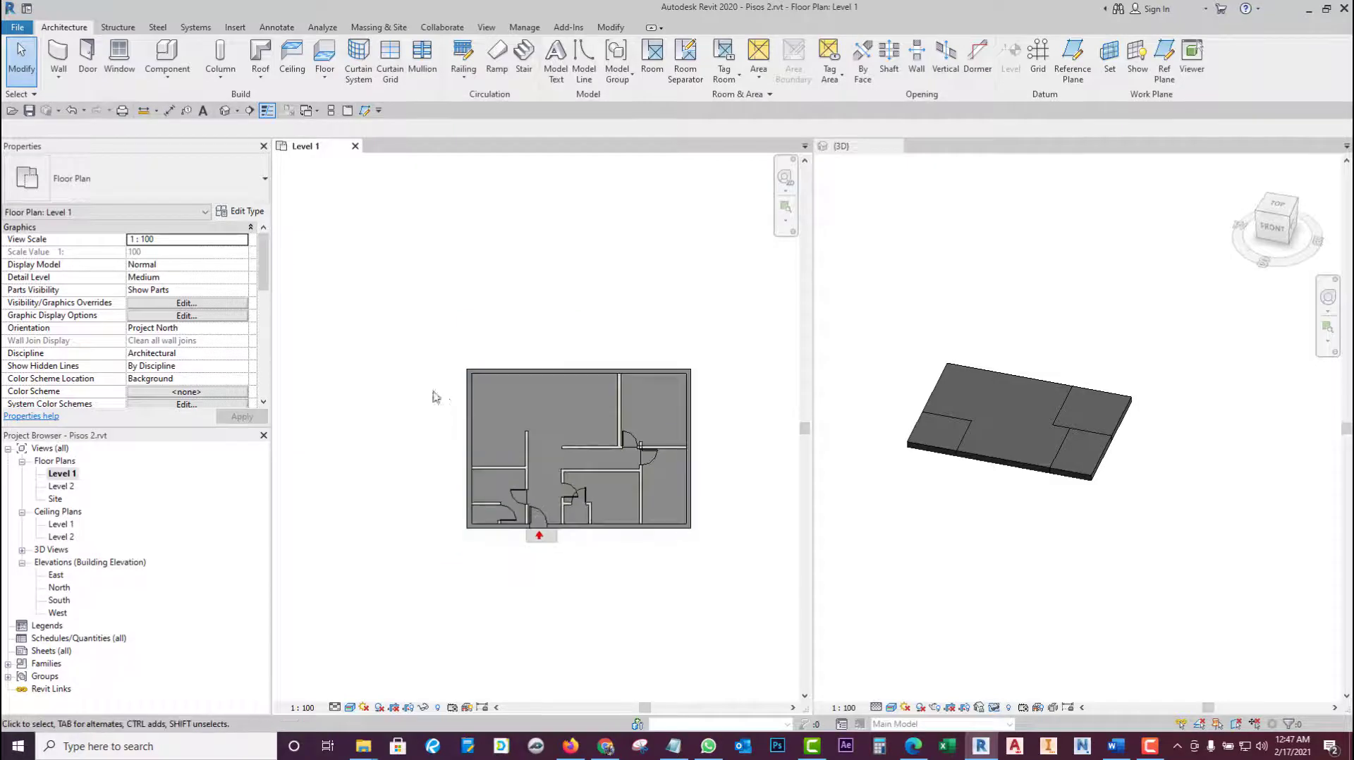
- Draw Section 1 horizontally across the Level 1 plan, open it, then open the South elevation
{"action": "left_click", "coordinate": [487, 27]}
{"action": "left_click", "coordinate": [474, 57]}
{"action": "left_click", "coordinate": [396, 423]}
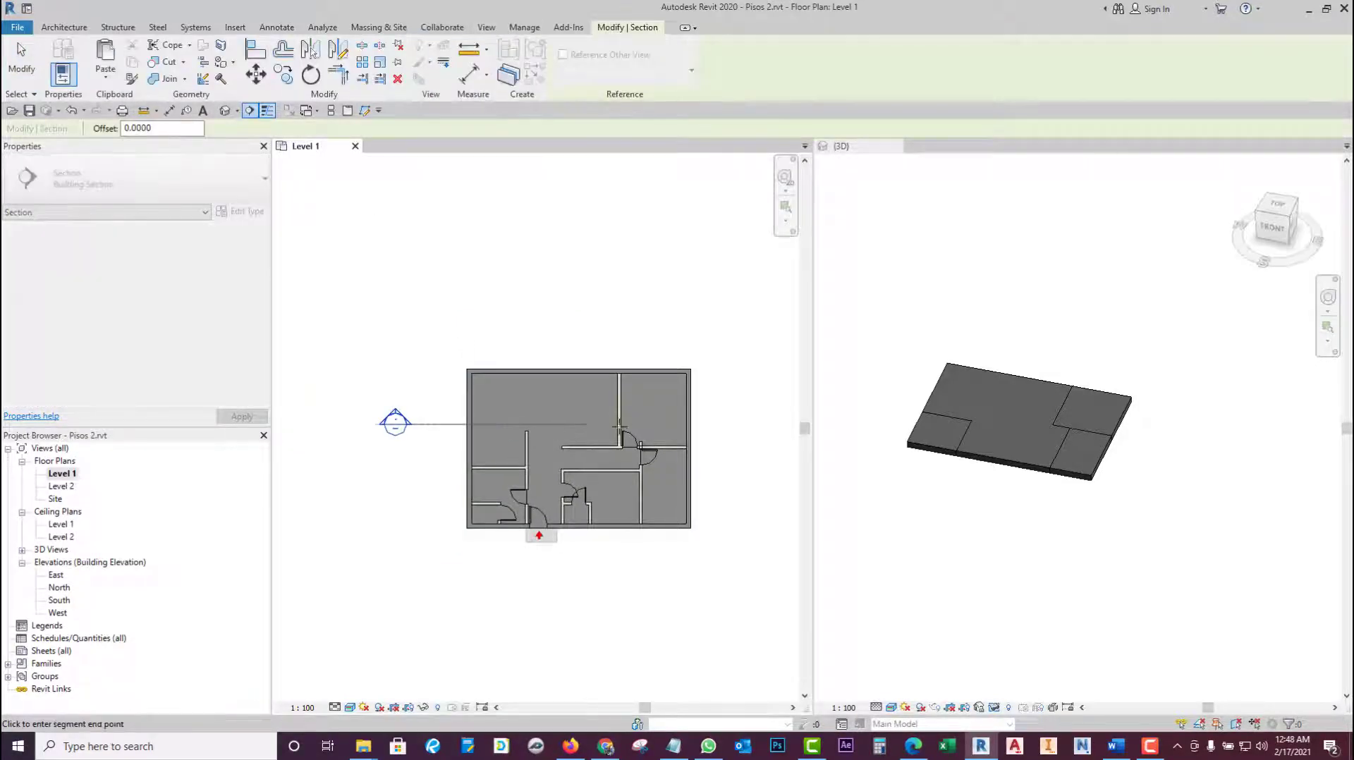
{"action": "left_click", "coordinate": [740, 423]}
{"action": "key", "text": "Escape"}
{"action": "key", "text": "Escape"}
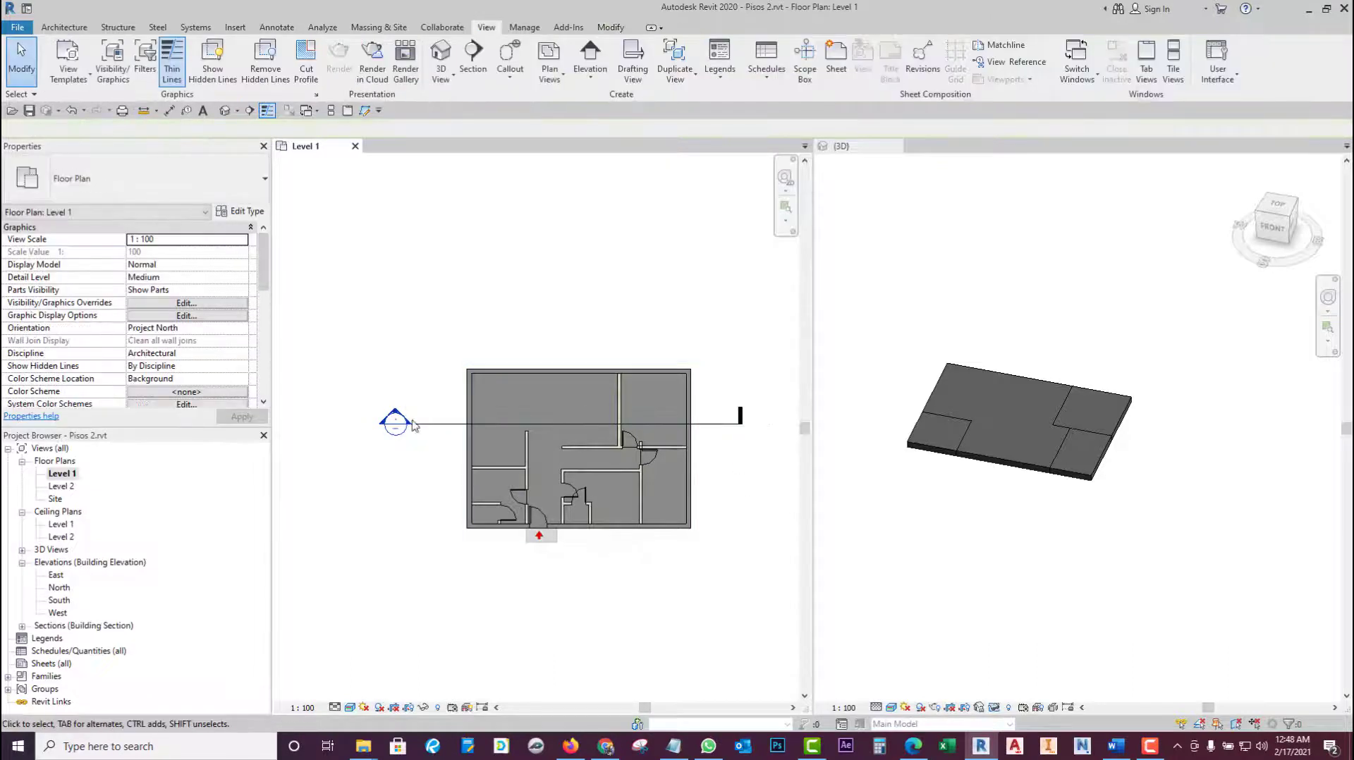
{"action": "double_click", "coordinate": [396, 423]}
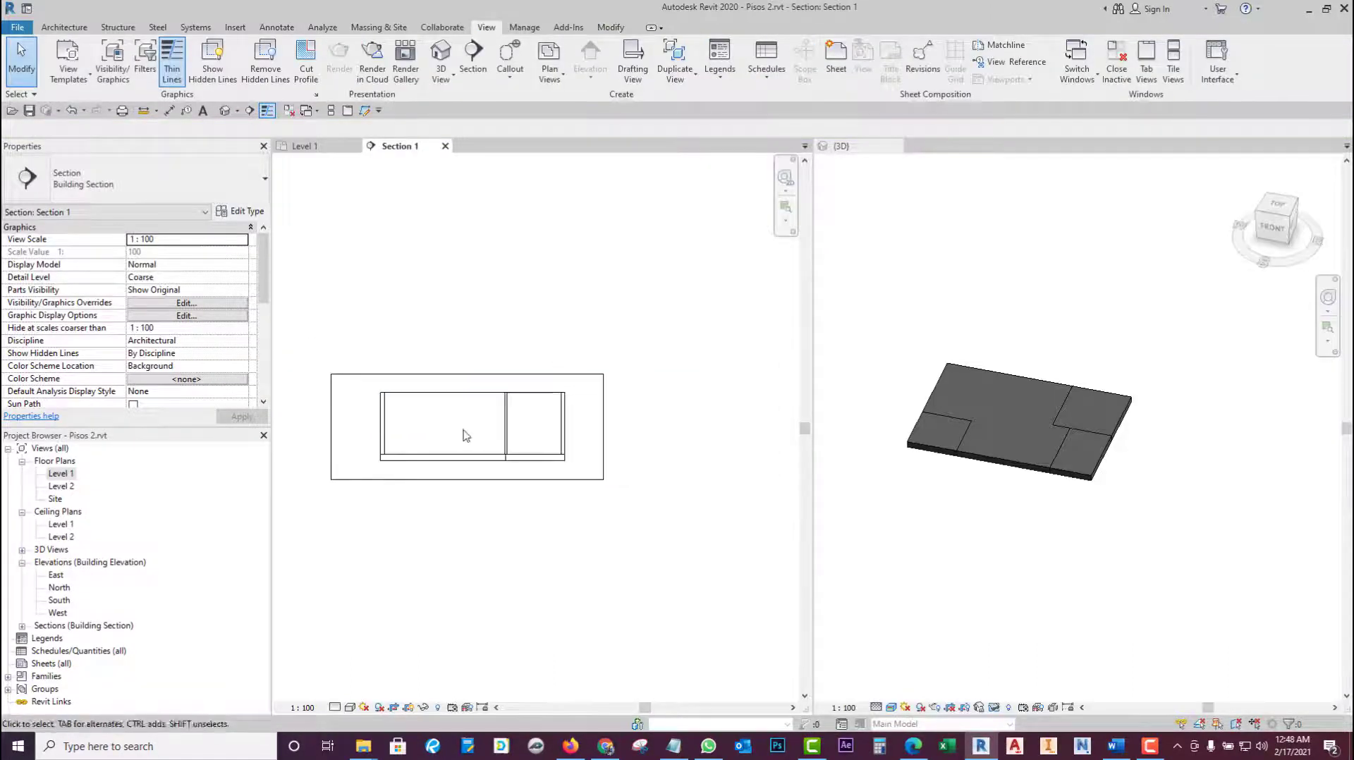
{"action": "scroll", "coordinate": [544, 455], "scroll_direction": "down", "scroll_amount": 1}
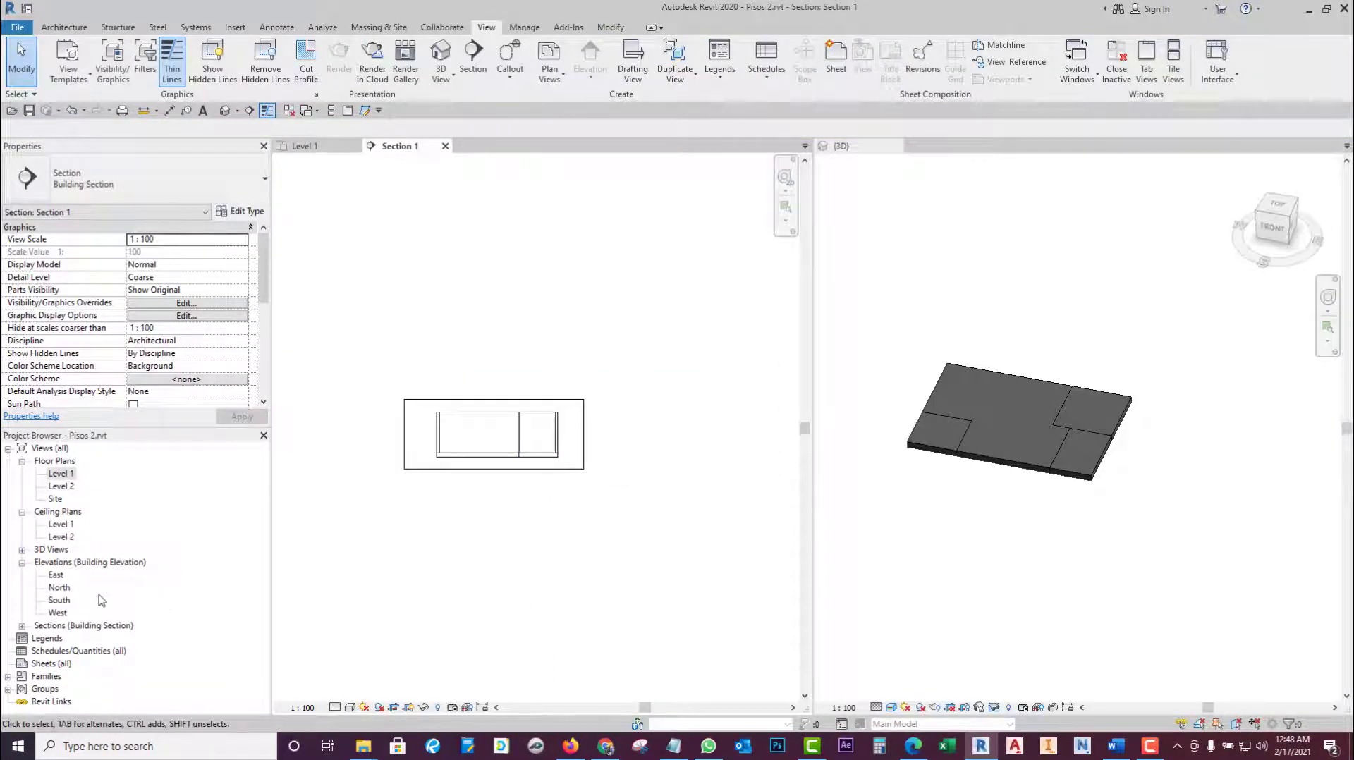
{"action": "double_click", "coordinate": [68, 601]}
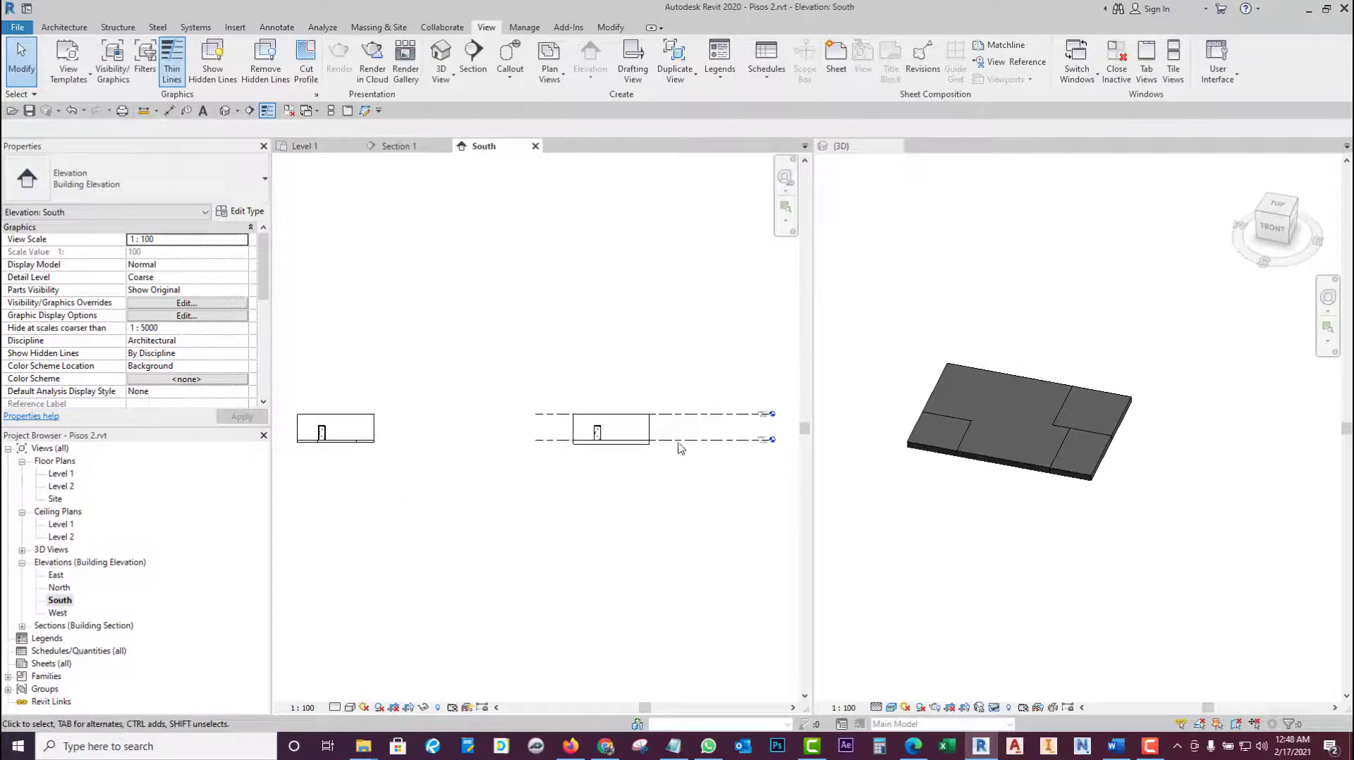
{"action": "scroll", "coordinate": [681, 449], "scroll_direction": "up", "scroll_amount": 1}
{"action": "scroll", "coordinate": [683, 411], "scroll_direction": "up", "scroll_amount": 1}
{"action": "scroll", "coordinate": [556, 427], "scroll_direction": "up", "scroll_amount": 1}
{"action": "scroll", "coordinate": [619, 405], "scroll_direction": "up", "scroll_amount": 1}
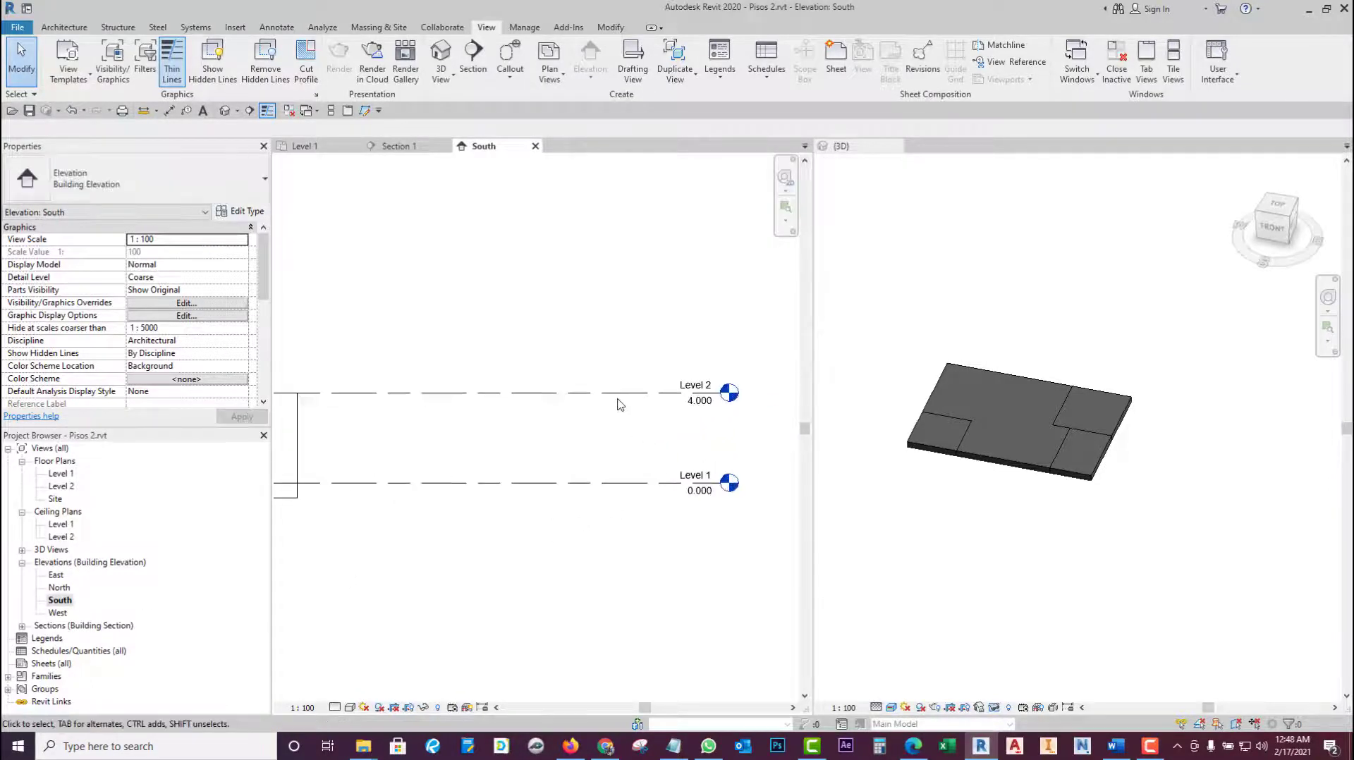
{"action": "left_click", "coordinate": [620, 392]}
{"action": "scroll", "coordinate": [621, 395], "scroll_direction": "up", "scroll_amount": 1}
{"action": "scroll", "coordinate": [624, 405], "scroll_direction": "up", "scroll_amount": 1}
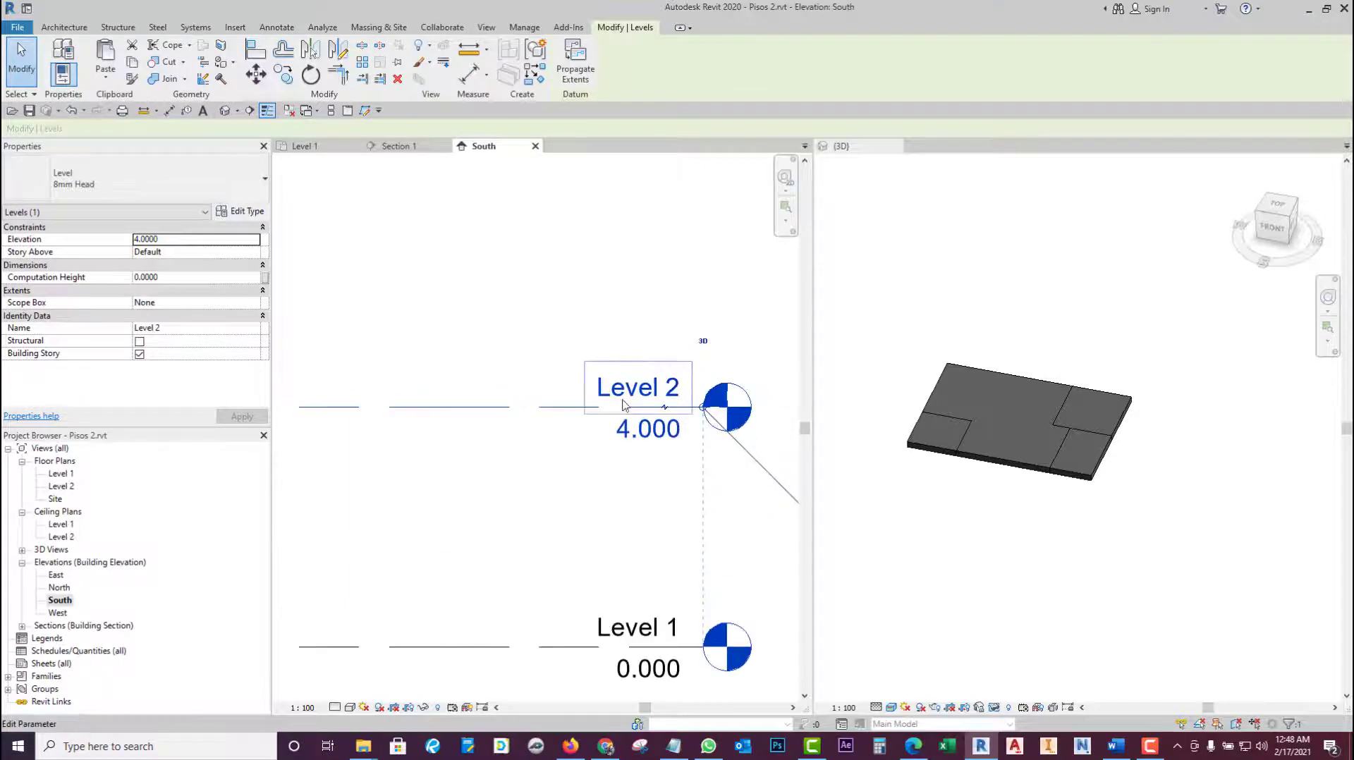
{"action": "scroll", "coordinate": [518, 409], "scroll_direction": "down", "scroll_amount": 2}
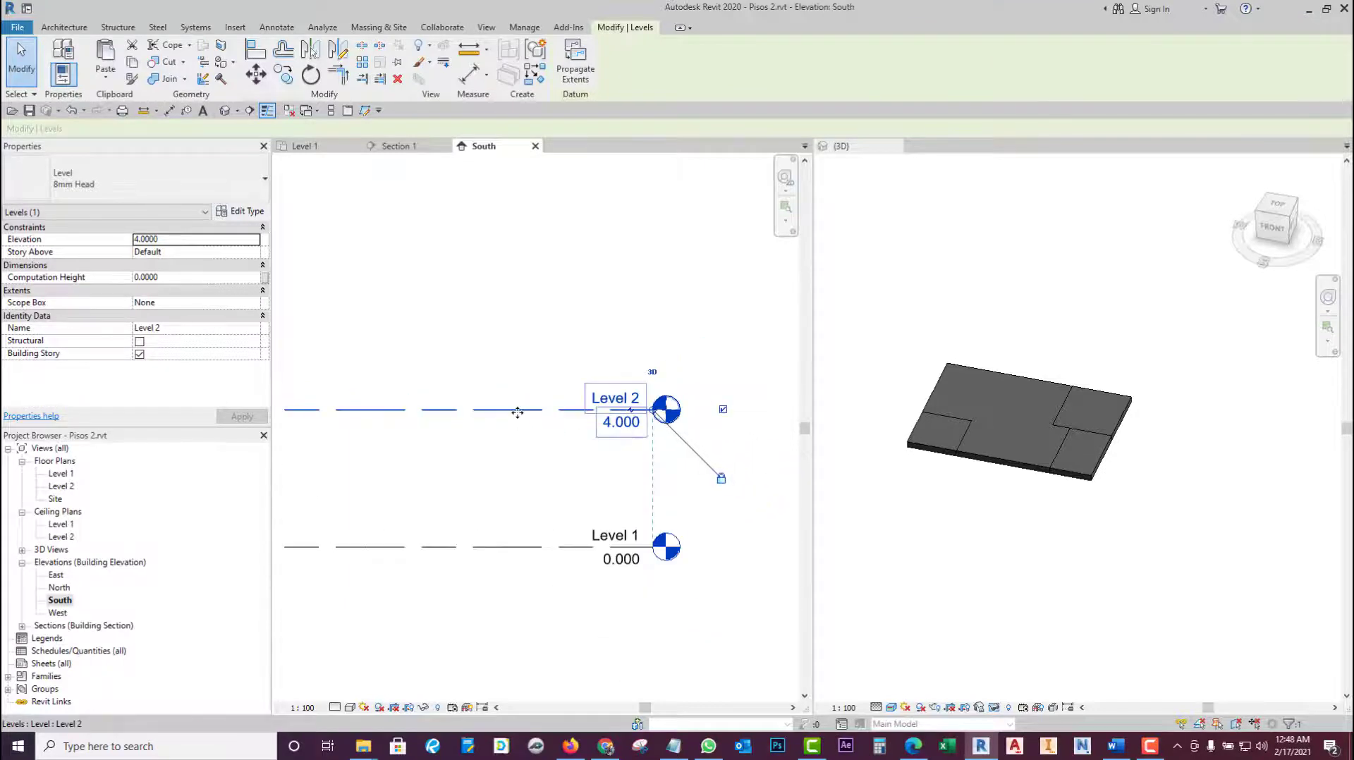
{"action": "scroll", "coordinate": [517, 413], "scroll_direction": "up", "scroll_amount": 1}
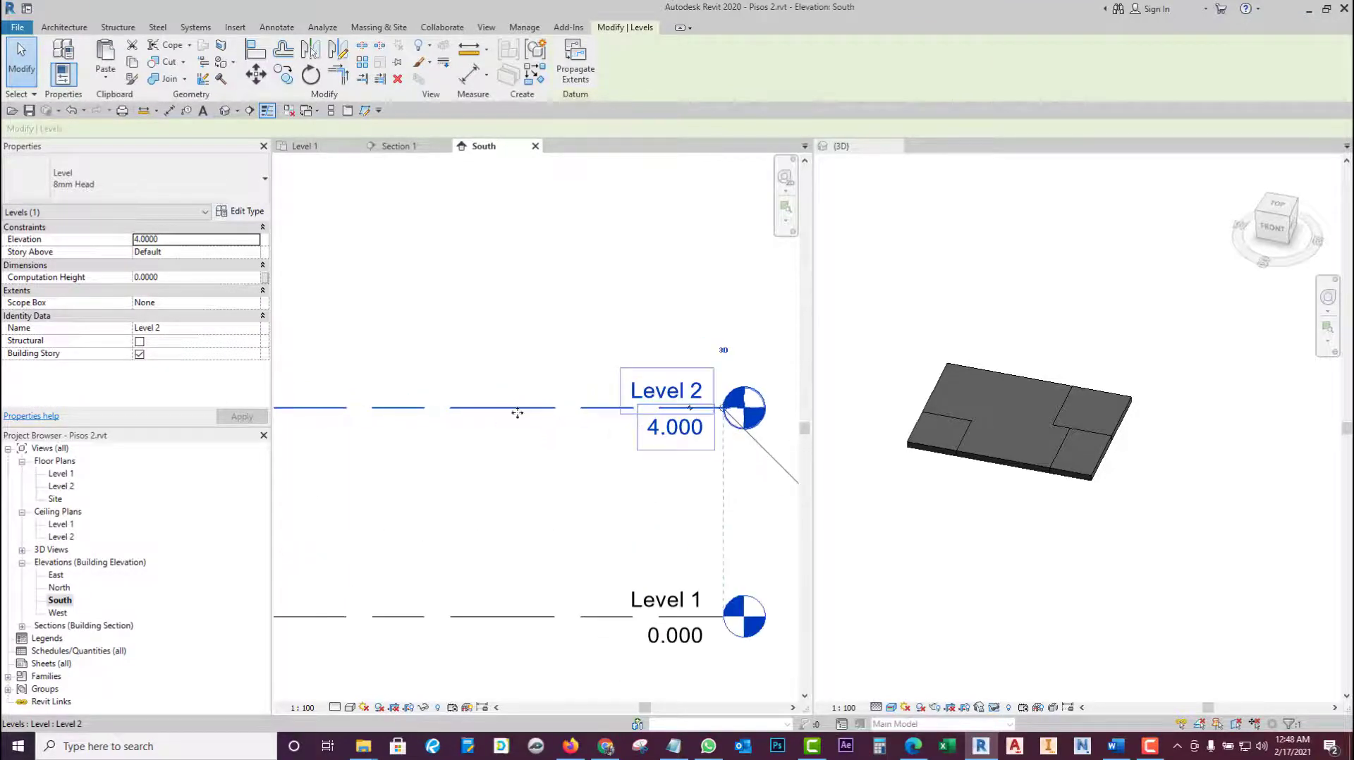
{"action": "scroll", "coordinate": [596, 427], "scroll_direction": "up", "scroll_amount": 1}
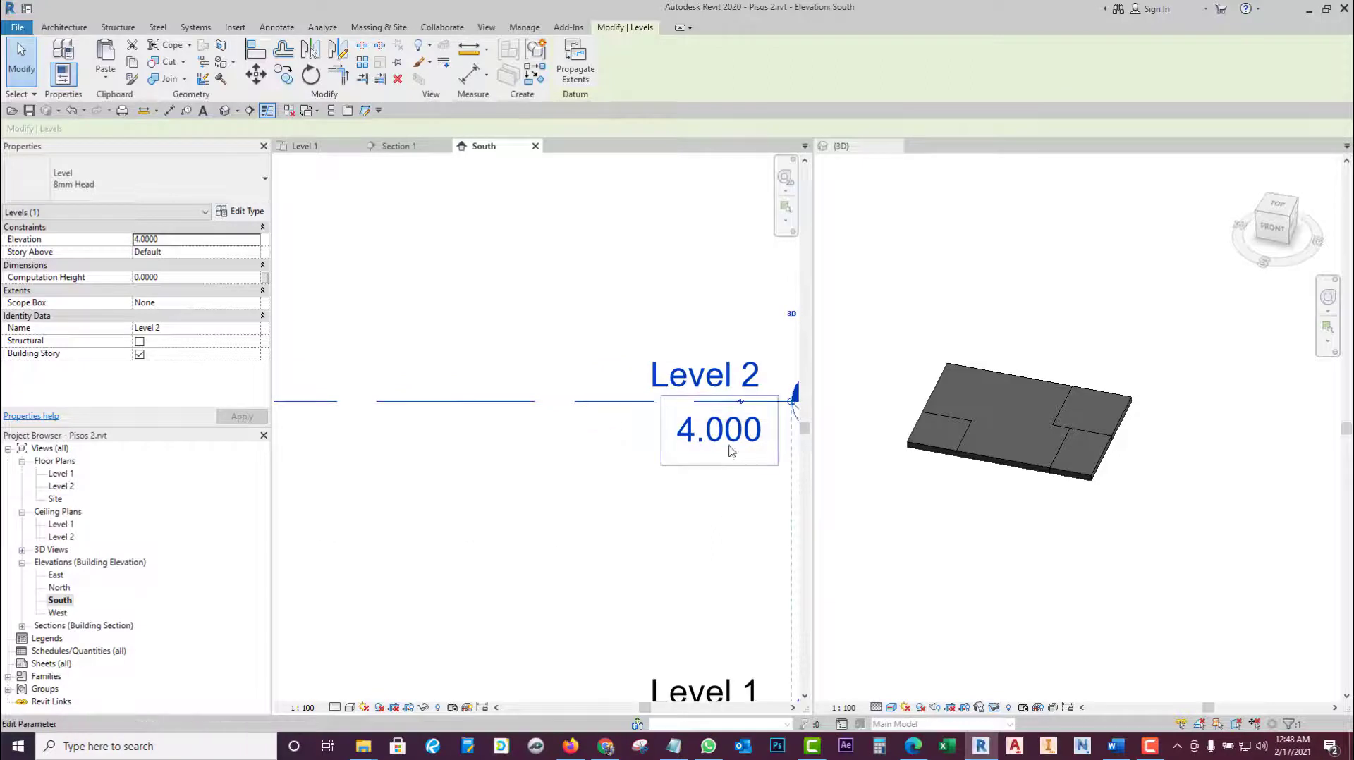
{"action": "scroll", "coordinate": [529, 454], "scroll_direction": "down", "scroll_amount": 1}
{"action": "scroll", "coordinate": [680, 399], "scroll_direction": "up", "scroll_amount": 2}
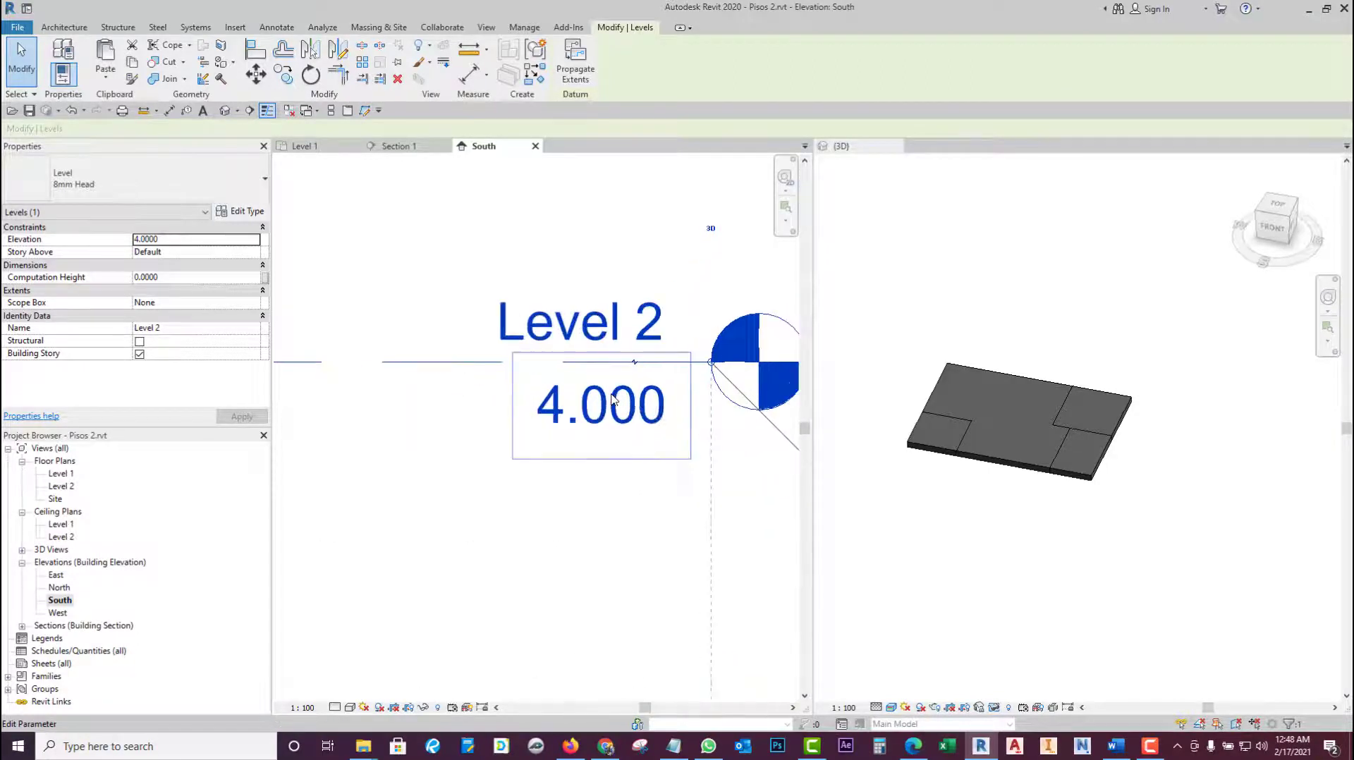
{"action": "scroll", "coordinate": [681, 399], "scroll_direction": "down", "scroll_amount": 1}
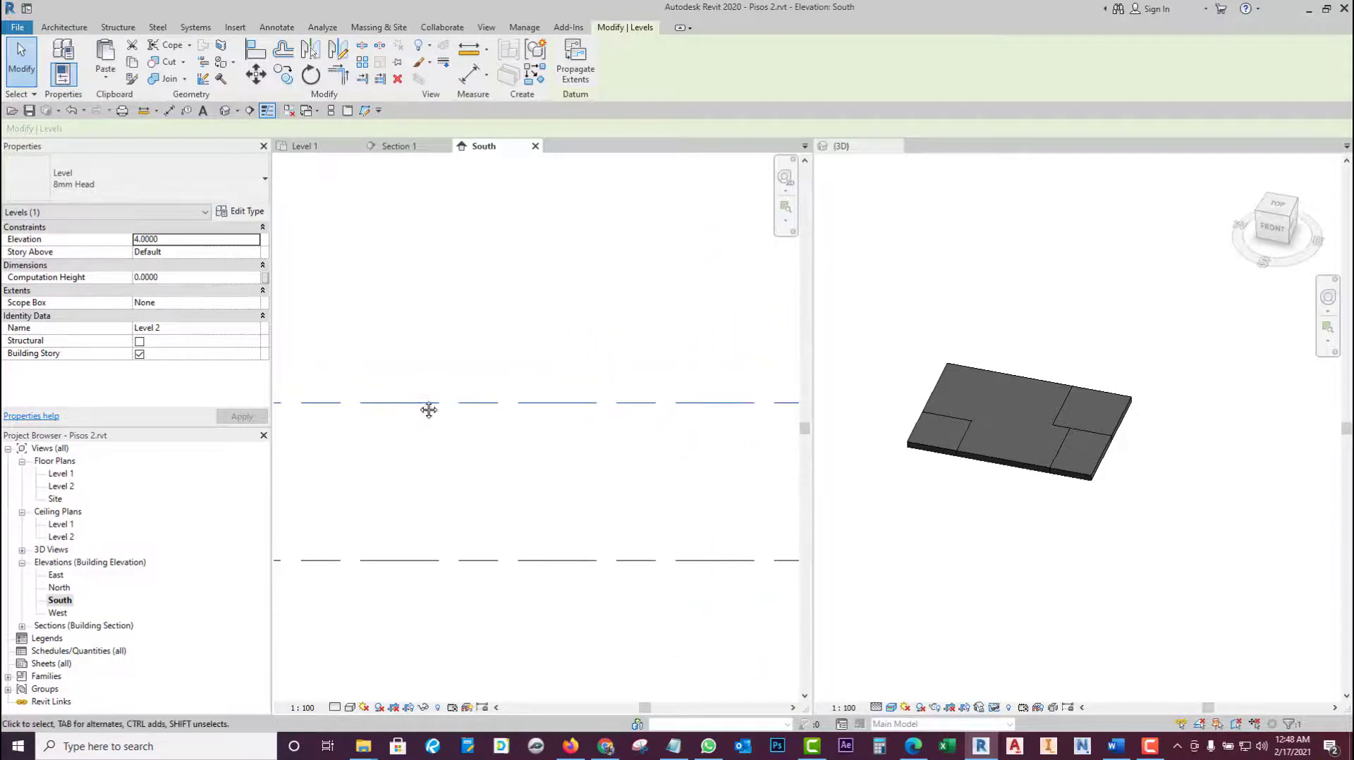
{"action": "scroll", "coordinate": [429, 408], "scroll_direction": "down", "scroll_amount": 1}
{"action": "middle_click_drag", "start_coordinate": [419, 416], "coordinate": [616, 396]}
{"action": "scroll", "coordinate": [537, 404], "scroll_direction": "down", "scroll_amount": 2}
{"action": "scroll", "coordinate": [604, 401], "scroll_direction": "up", "scroll_amount": 1}
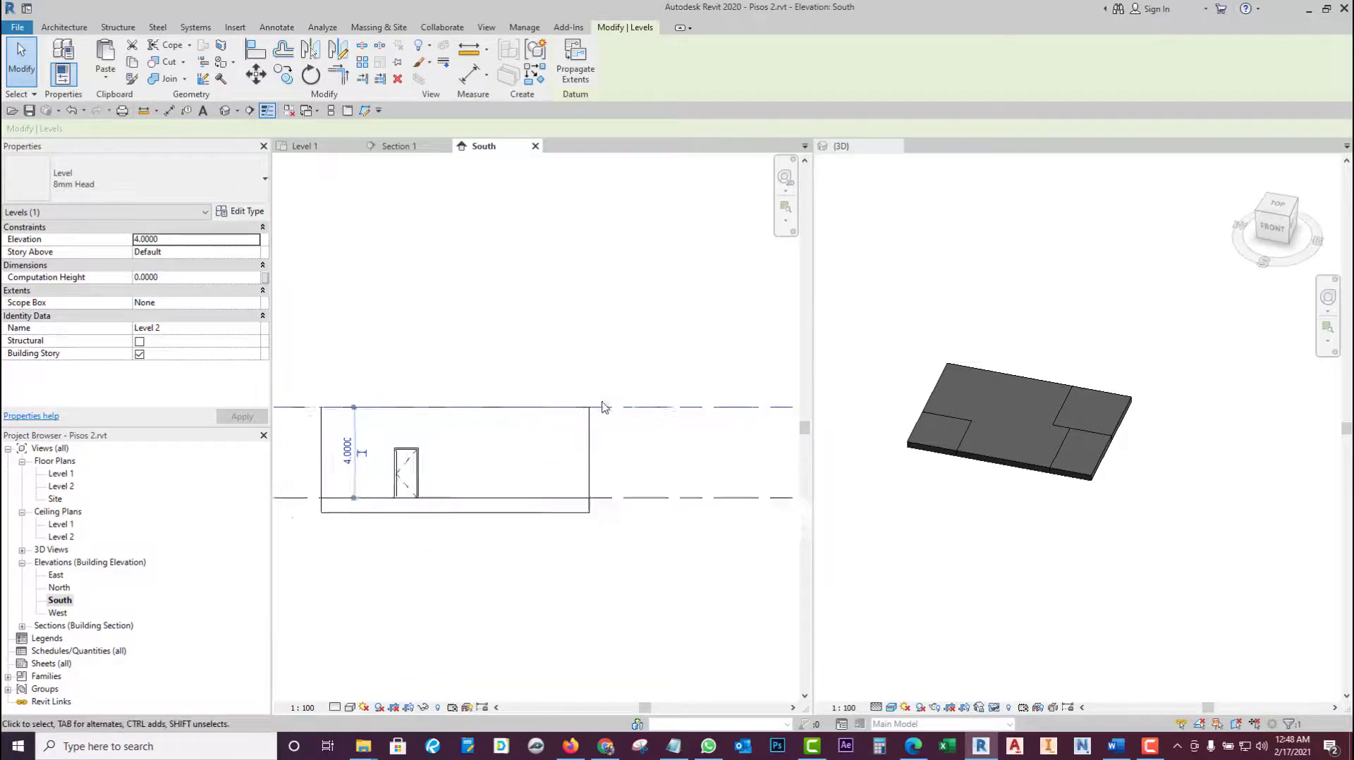
{"action": "scroll", "coordinate": [579, 410], "scroll_direction": "up", "scroll_amount": 1}
{"action": "scroll", "coordinate": [578, 409], "scroll_direction": "up", "scroll_amount": 2}
{"action": "scroll", "coordinate": [577, 414], "scroll_direction": "up", "scroll_amount": 1}
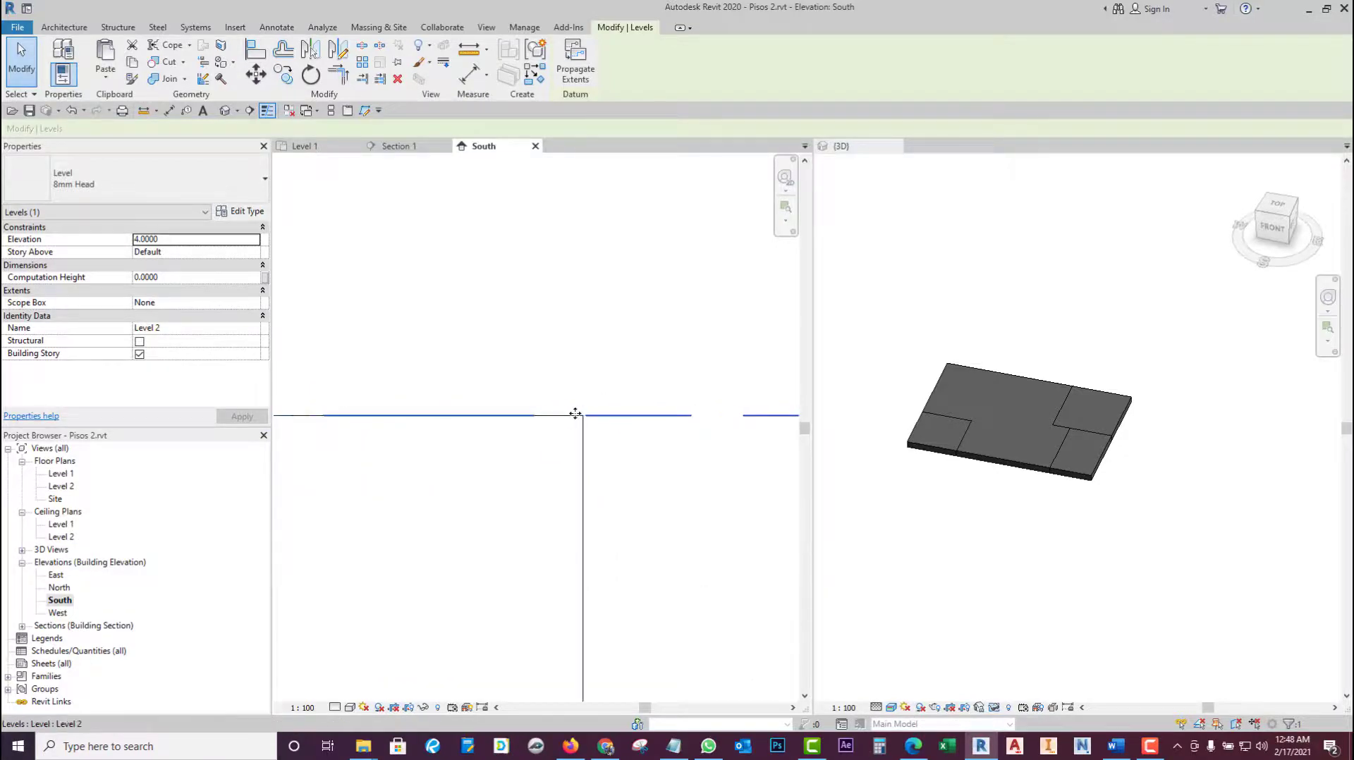
{"action": "scroll", "coordinate": [518, 423], "scroll_direction": "down", "scroll_amount": 1}
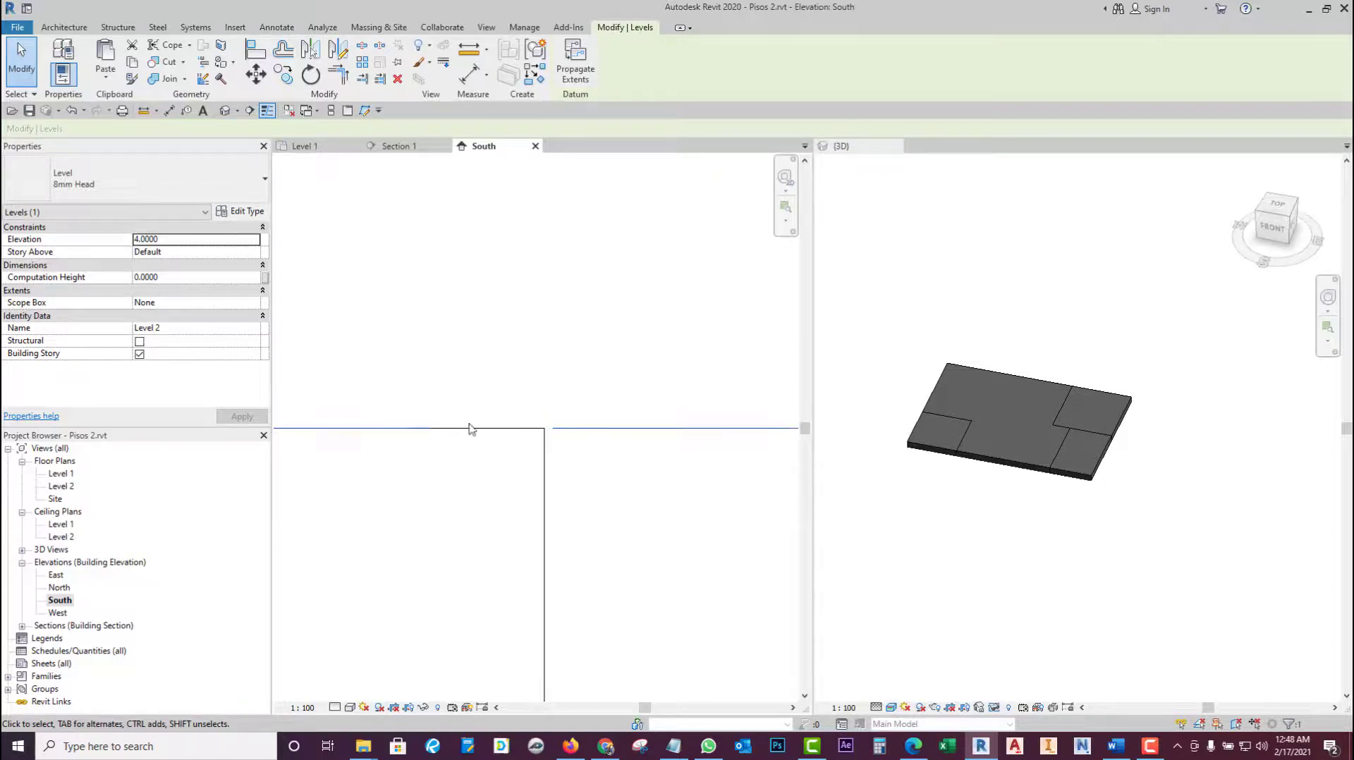
{"action": "scroll", "coordinate": [465, 423], "scroll_direction": "down", "scroll_amount": 1}
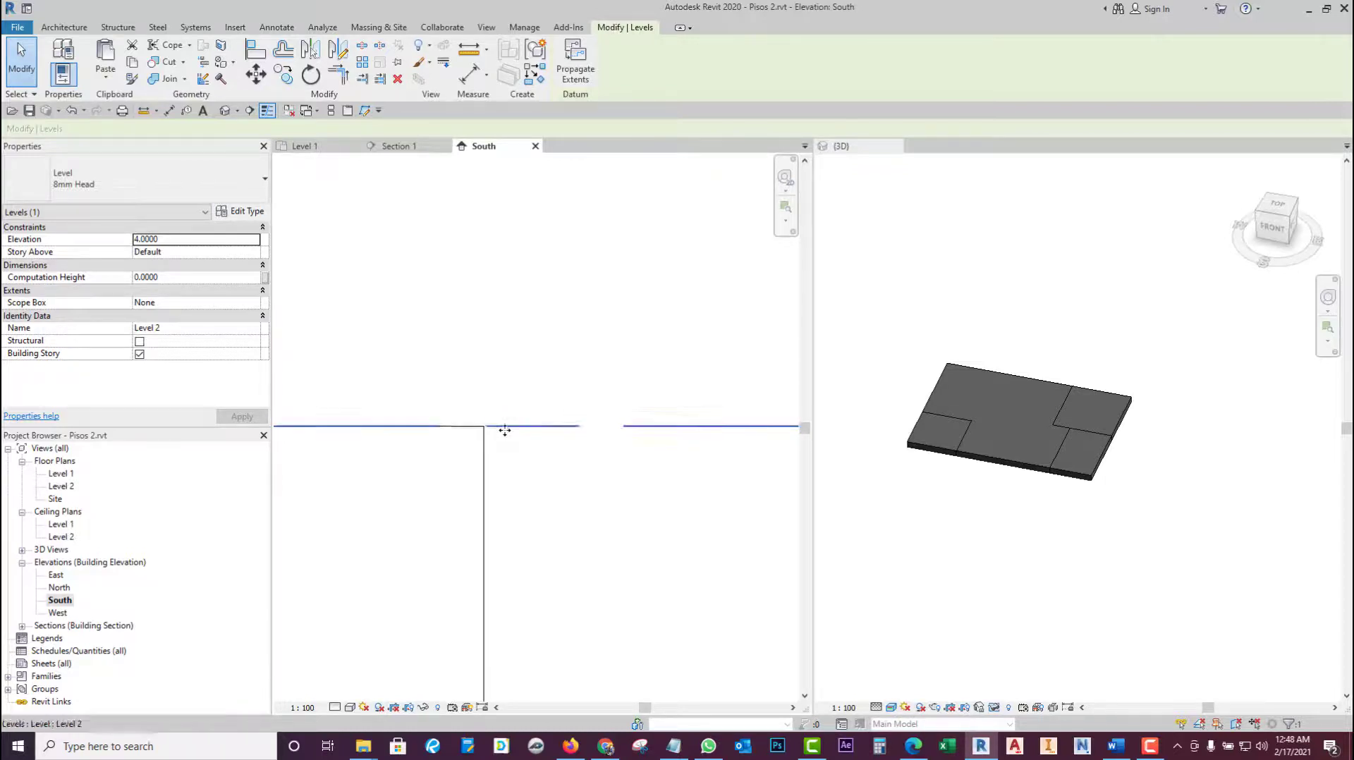
{"action": "scroll", "coordinate": [617, 459], "scroll_direction": "down", "scroll_amount": 1}
{"action": "middle_click_drag", "start_coordinate": [617, 459], "coordinate": [260, 452]}
{"action": "scroll", "coordinate": [550, 438], "scroll_direction": "down", "scroll_amount": 2}
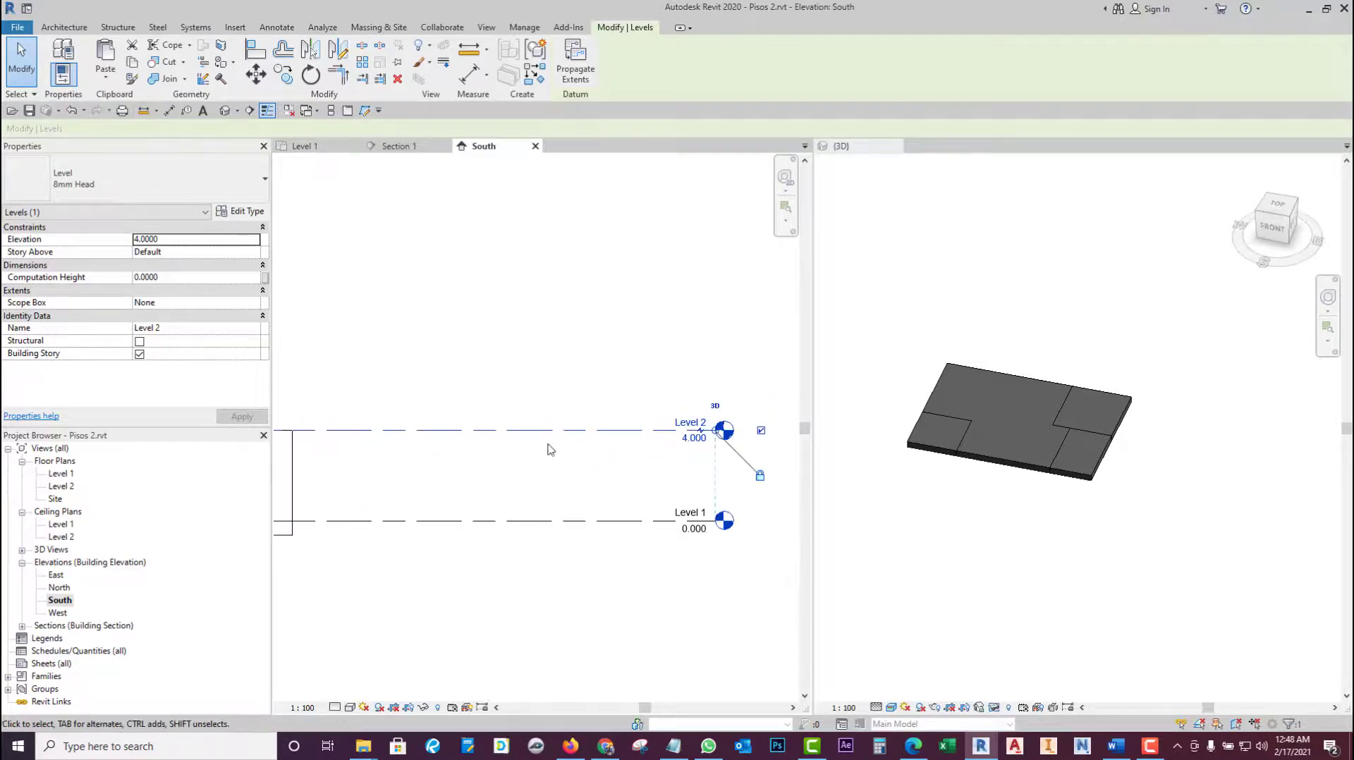
- Deselect Level 2 and zoom in on the four floor slabs in the 3D view
{"action": "left_click", "coordinate": [572, 380]}
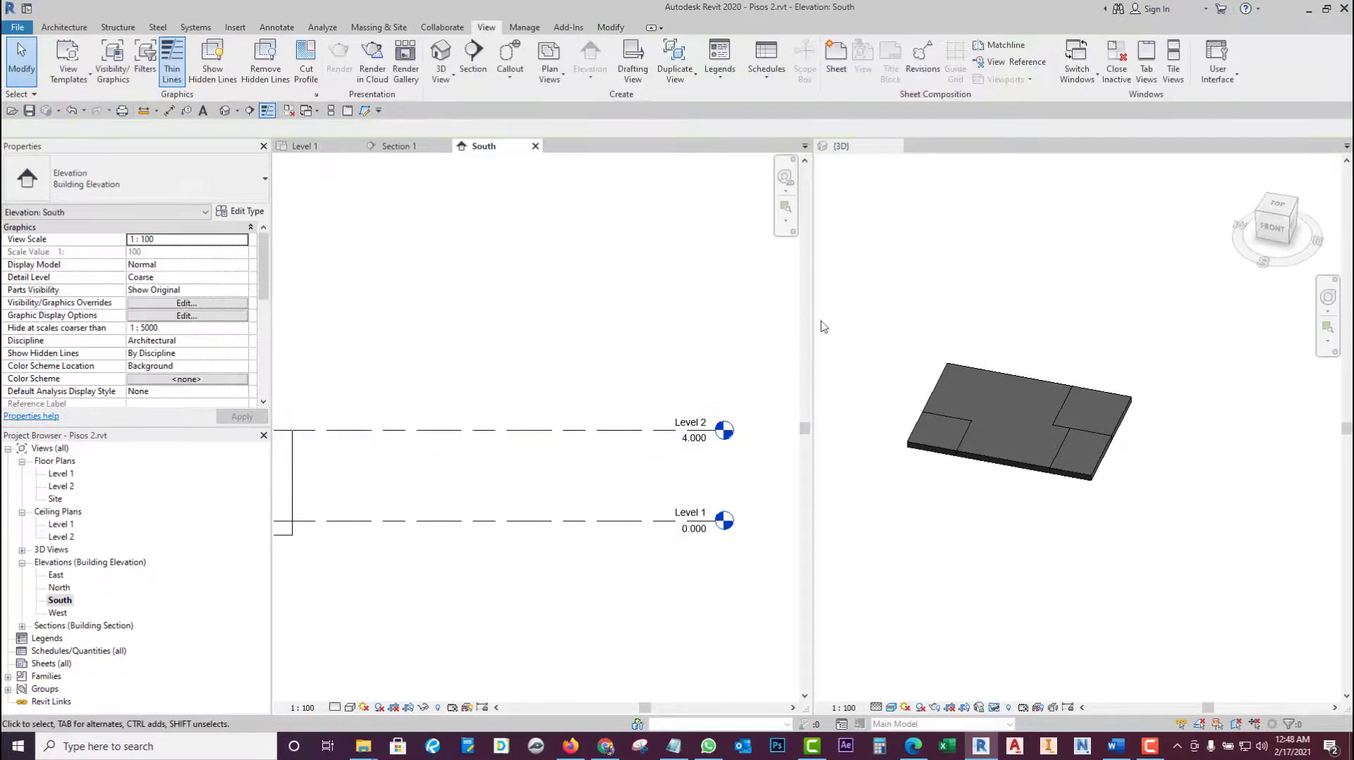
{"action": "left_click", "coordinate": [932, 271]}
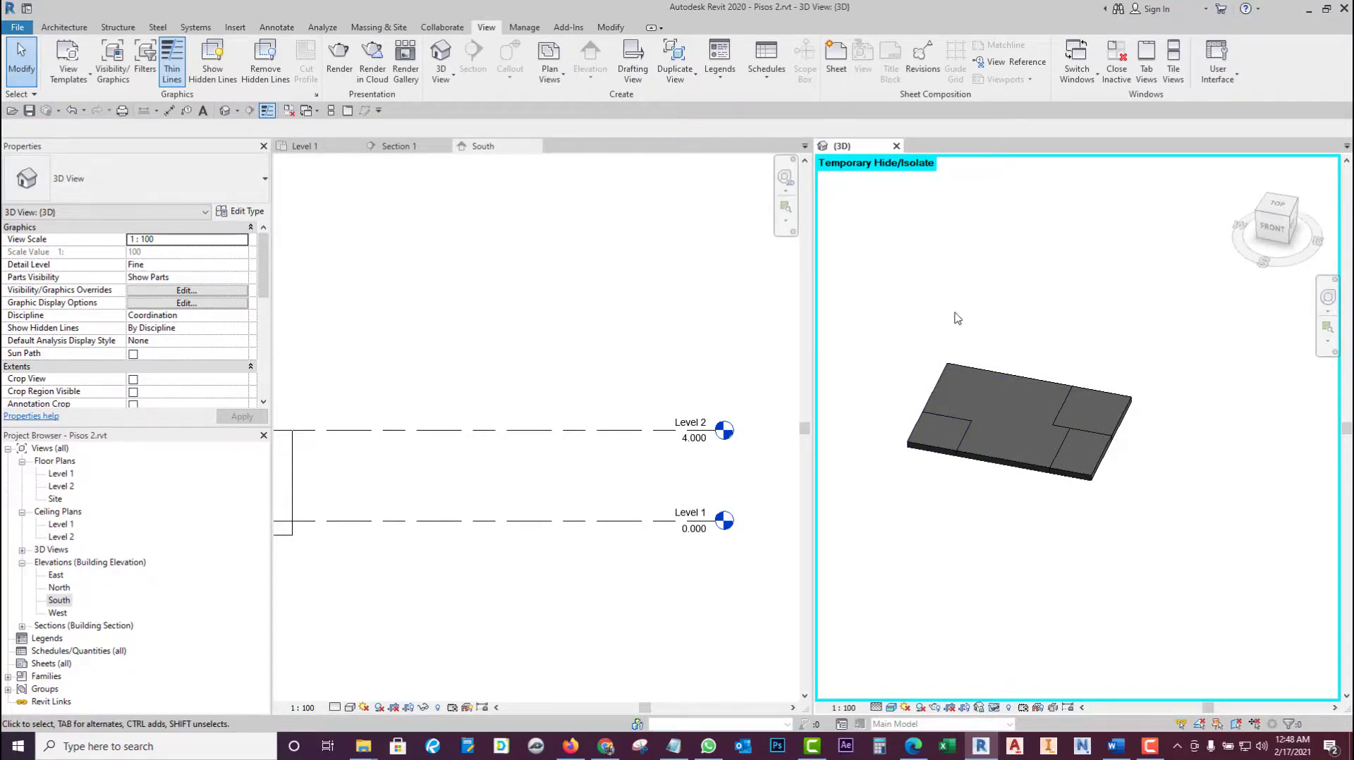
{"action": "scroll", "coordinate": [968, 332], "scroll_direction": "up", "scroll_amount": 2}
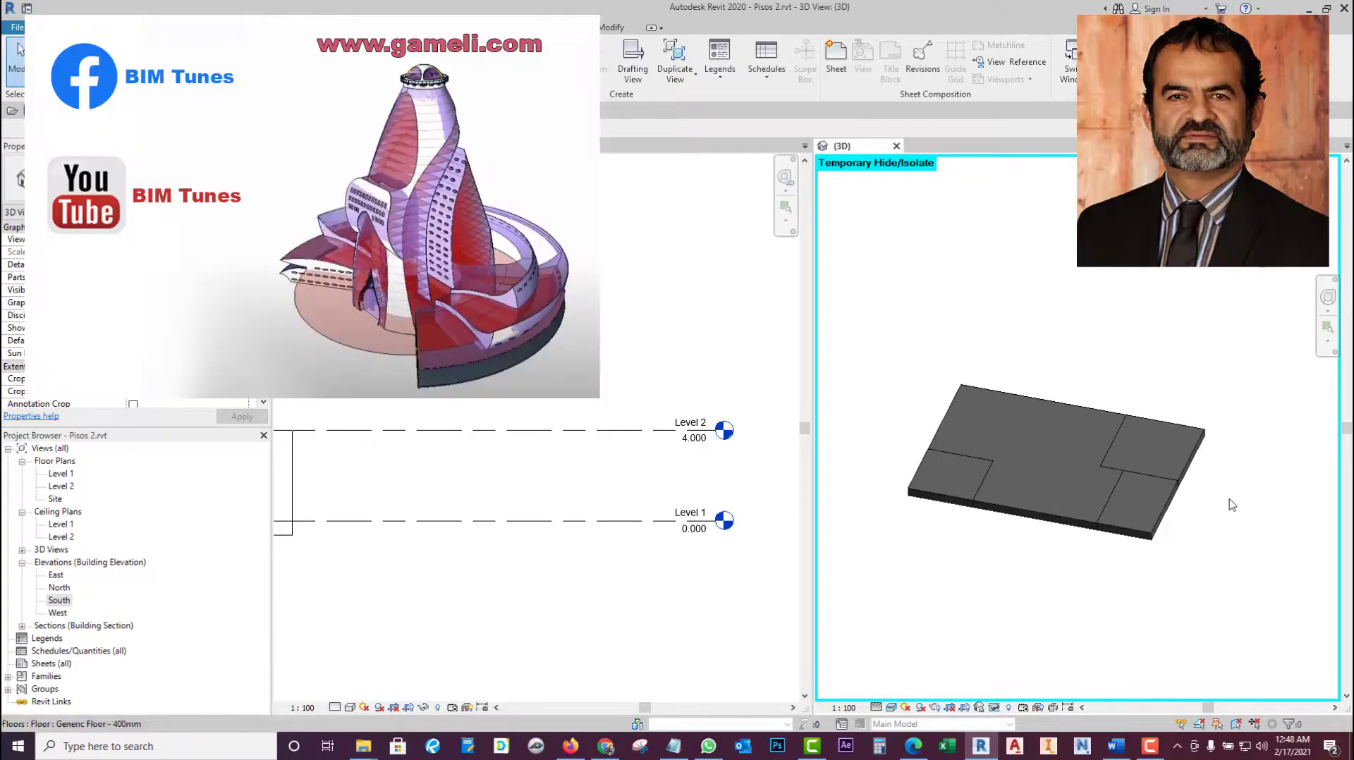